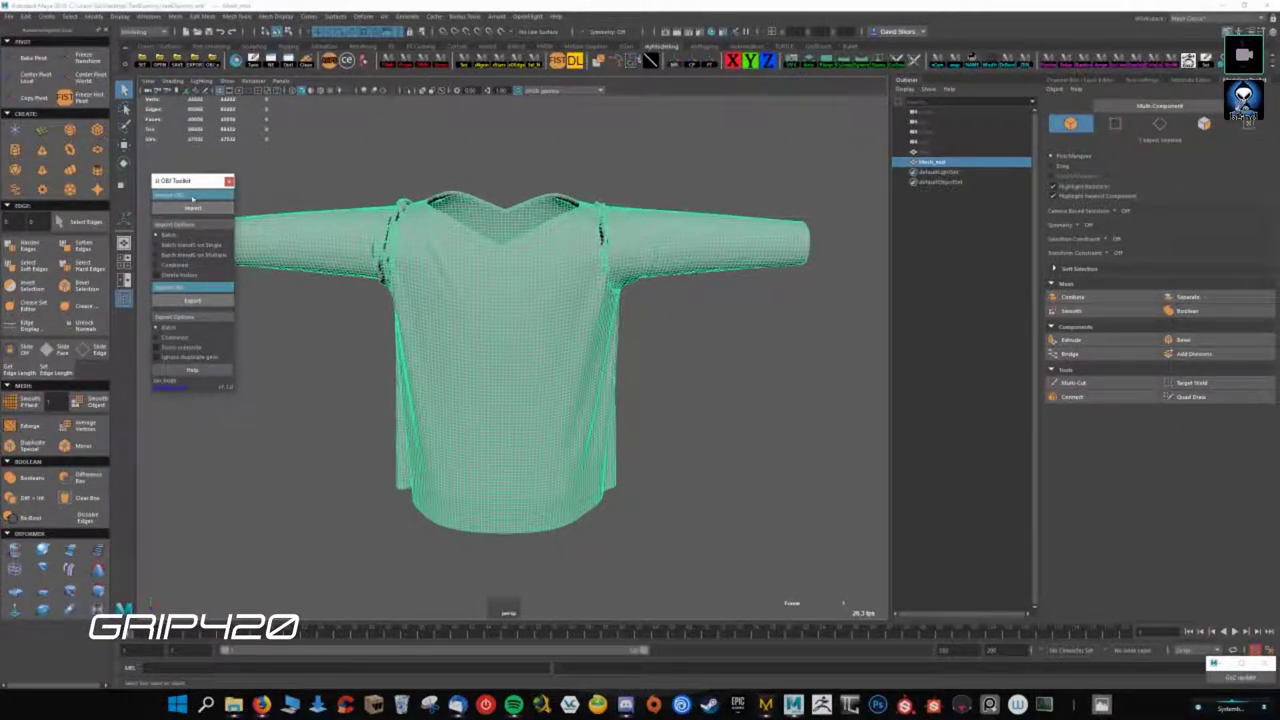
# - Zoom and orbit around the shirt to inspect its heart-shaped neckline
pyautogui.scroll(-3, 503, 323)
pyautogui.scroll(-2, 503, 323)
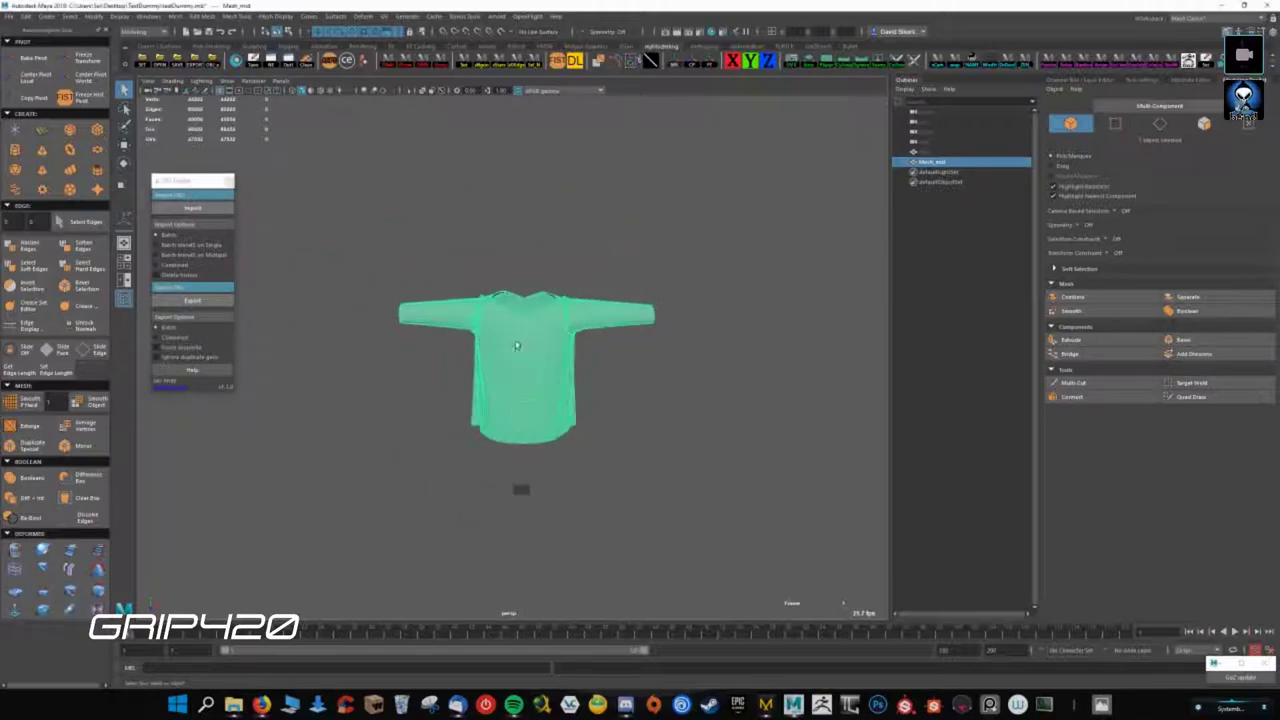
pyautogui.scroll(-2, 614, 447)
pyautogui.scroll(3, 366, 344)
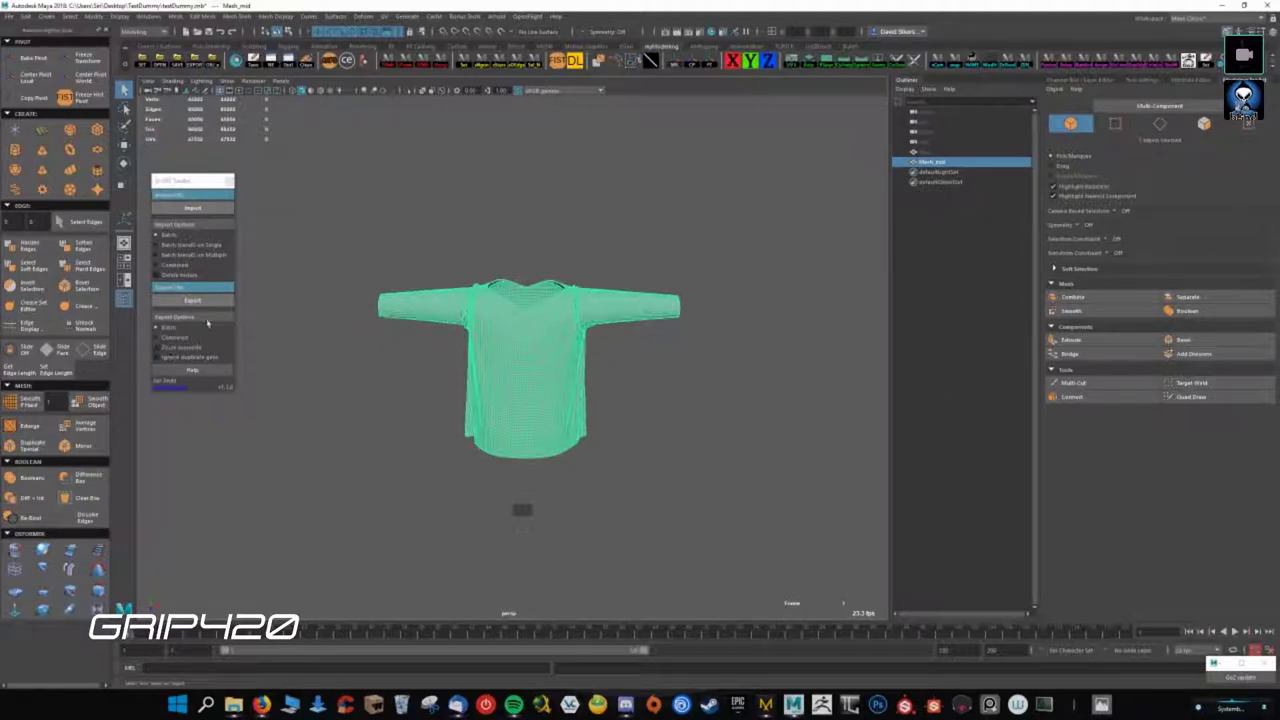
pyautogui.scroll(2, 300, 340)
pyautogui.keyDown('alt'); pyautogui.moveTo(300, 340); pyautogui.dragTo(400, 355); pyautogui.keyUp('alt')
pyautogui.scroll(2, 433, 363)
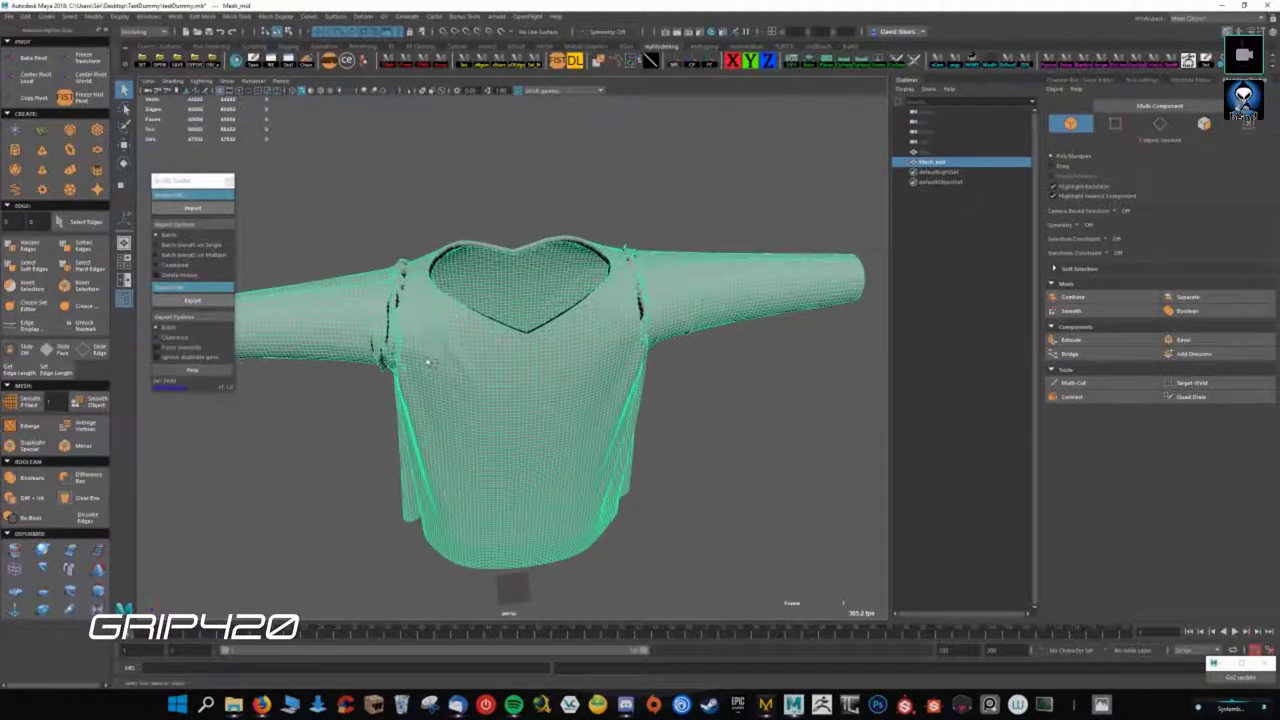
# - Reopen the OBJ Toolkit and start a batch OBJ export of the shirt
pyautogui.click(230, 181)
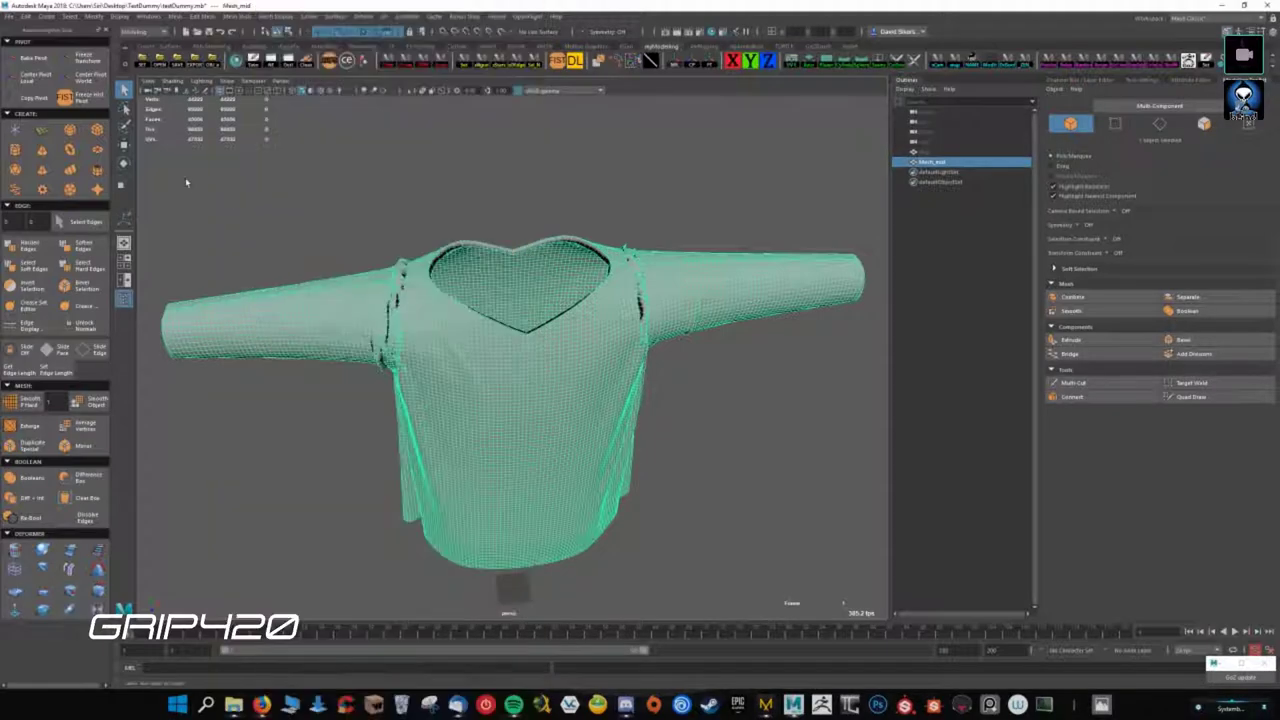
pyautogui.click(208, 66)
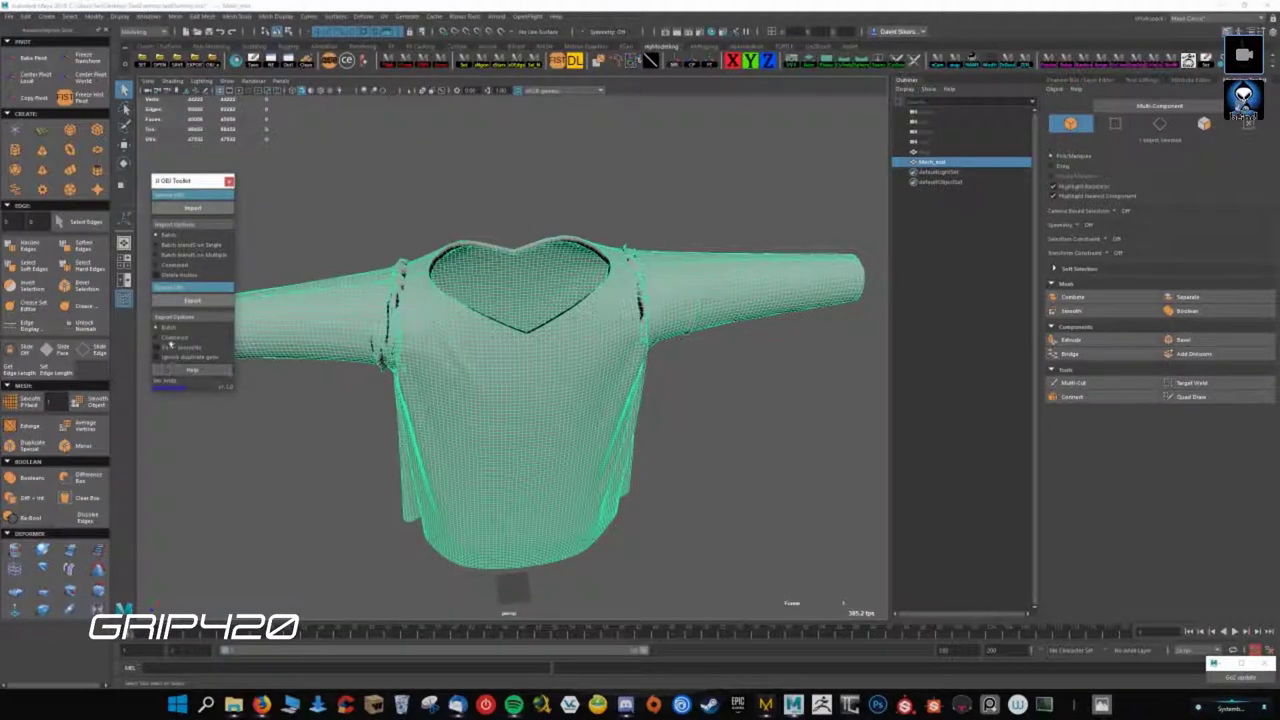
pyautogui.click(192, 300)
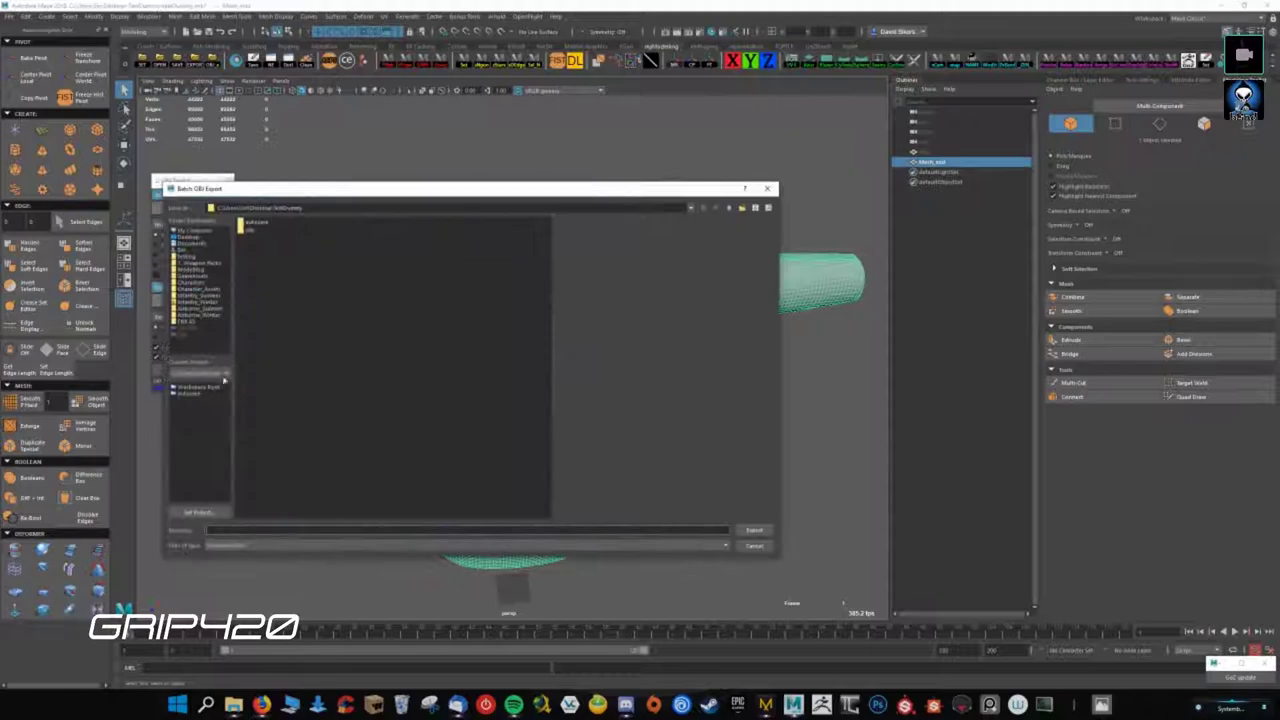
# - Create a new Desktop folder containing For Zbrush and For Maya subfolders
pyautogui.click(742, 209)
pyautogui.click(741, 208)
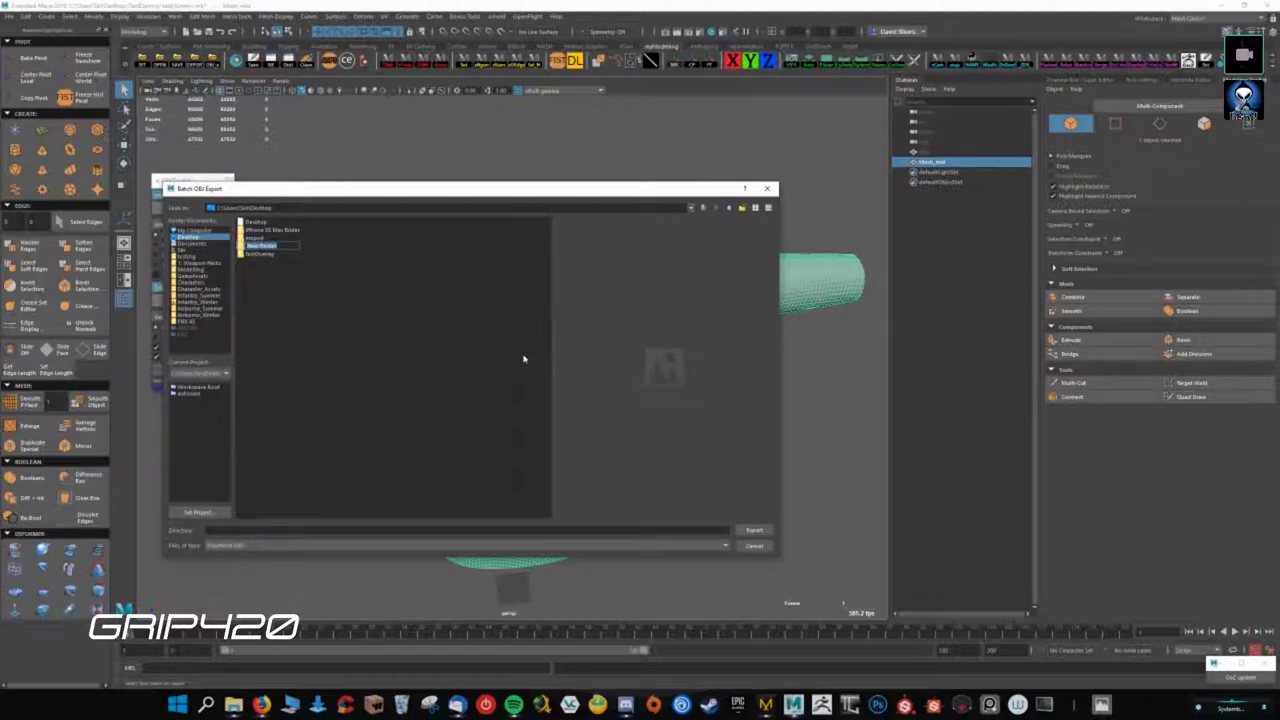
pyautogui.press('Return')
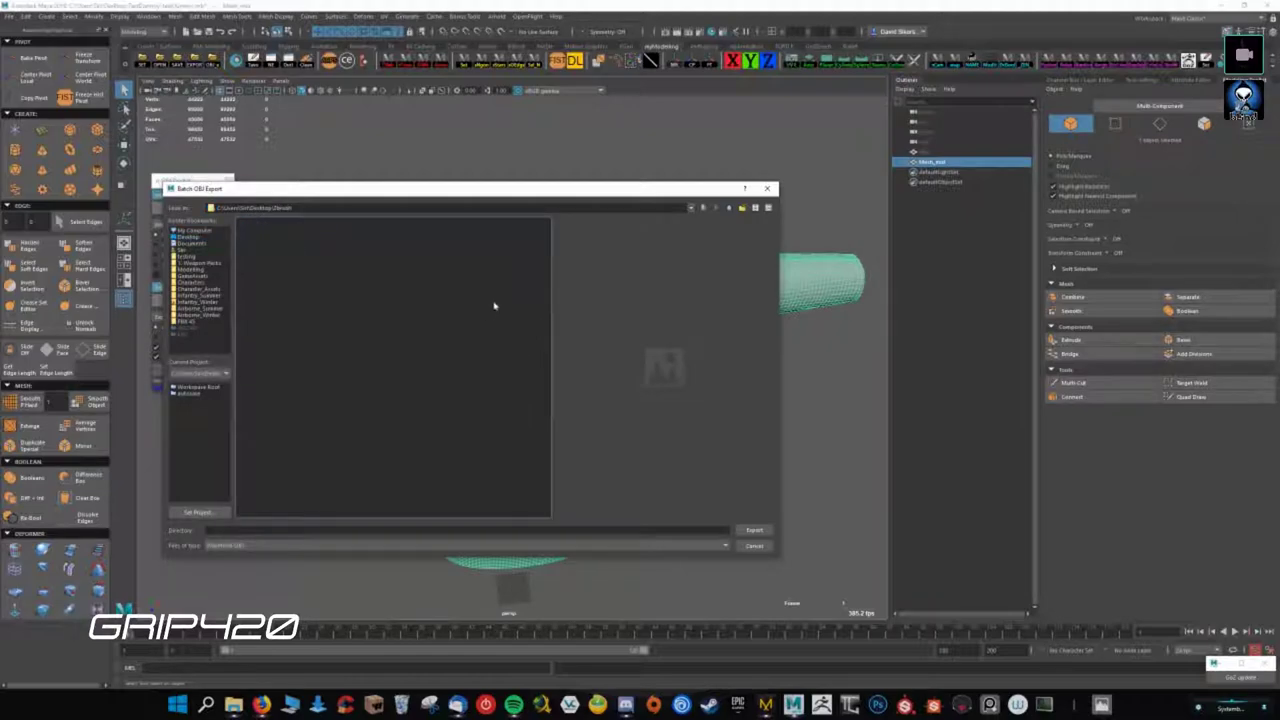
pyautogui.click(741, 208)
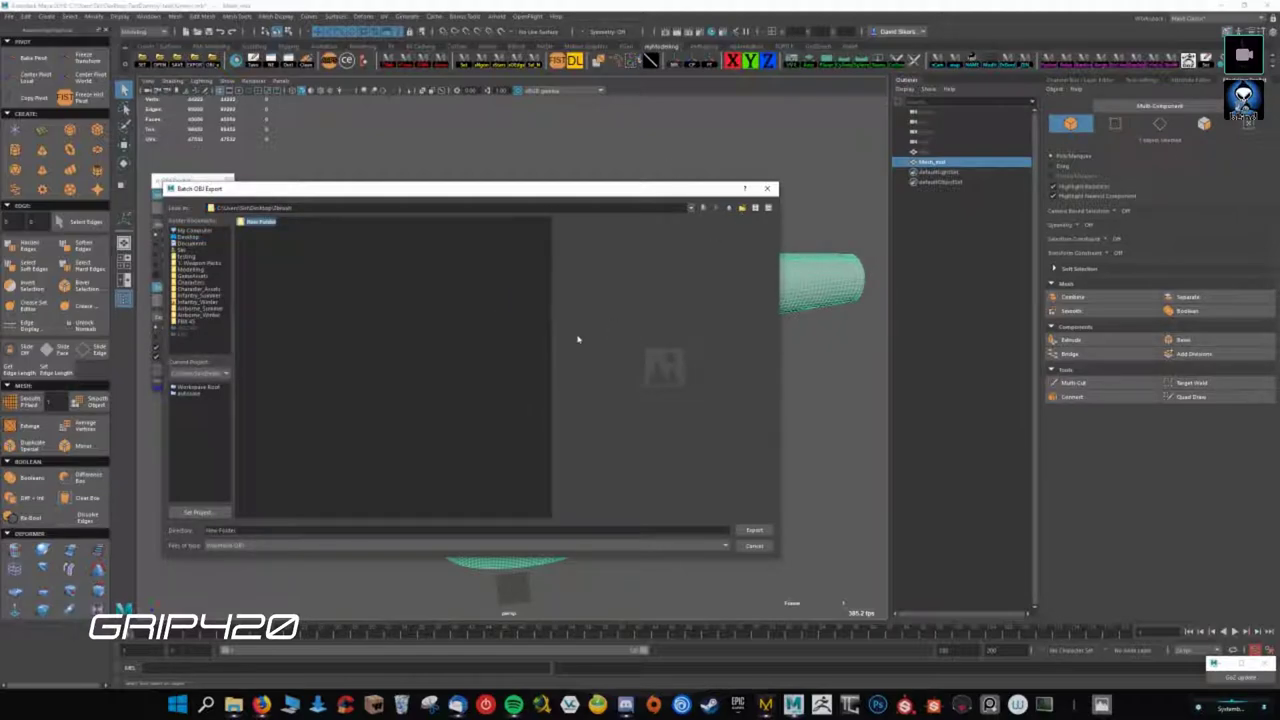
pyautogui.write('For Zbrush')
pyautogui.press('Return')
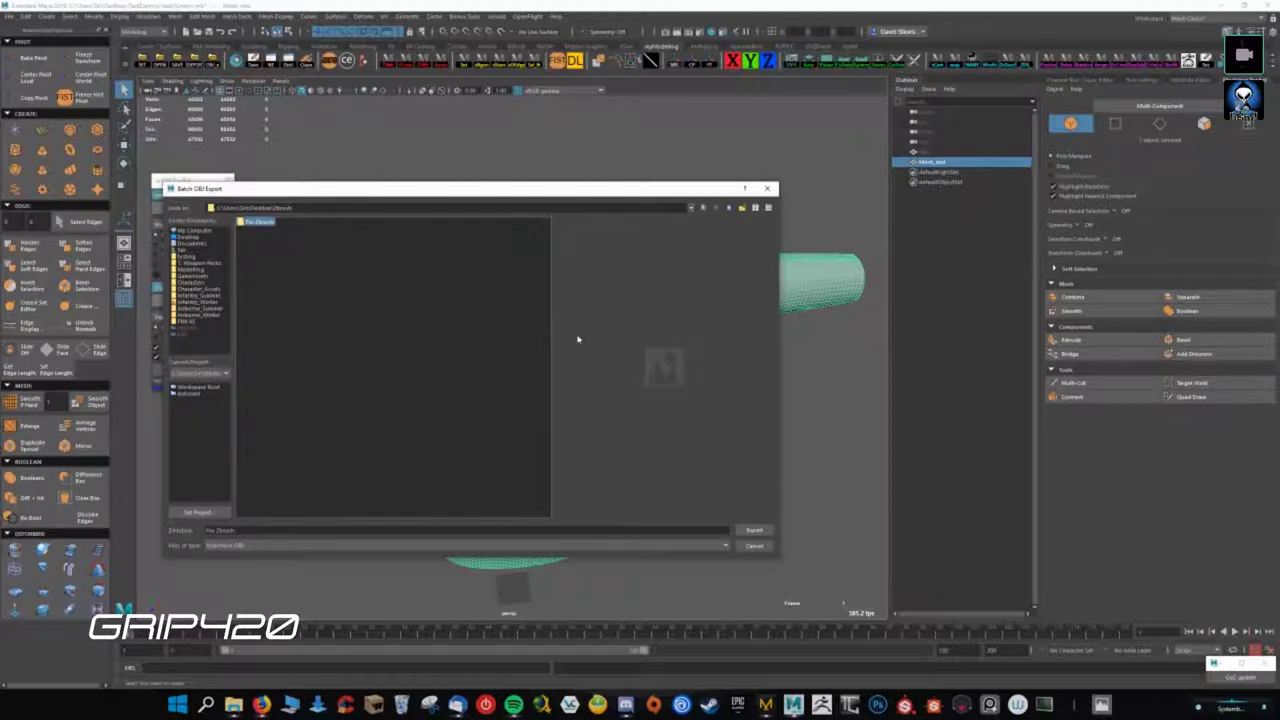
pyautogui.click(741, 208)
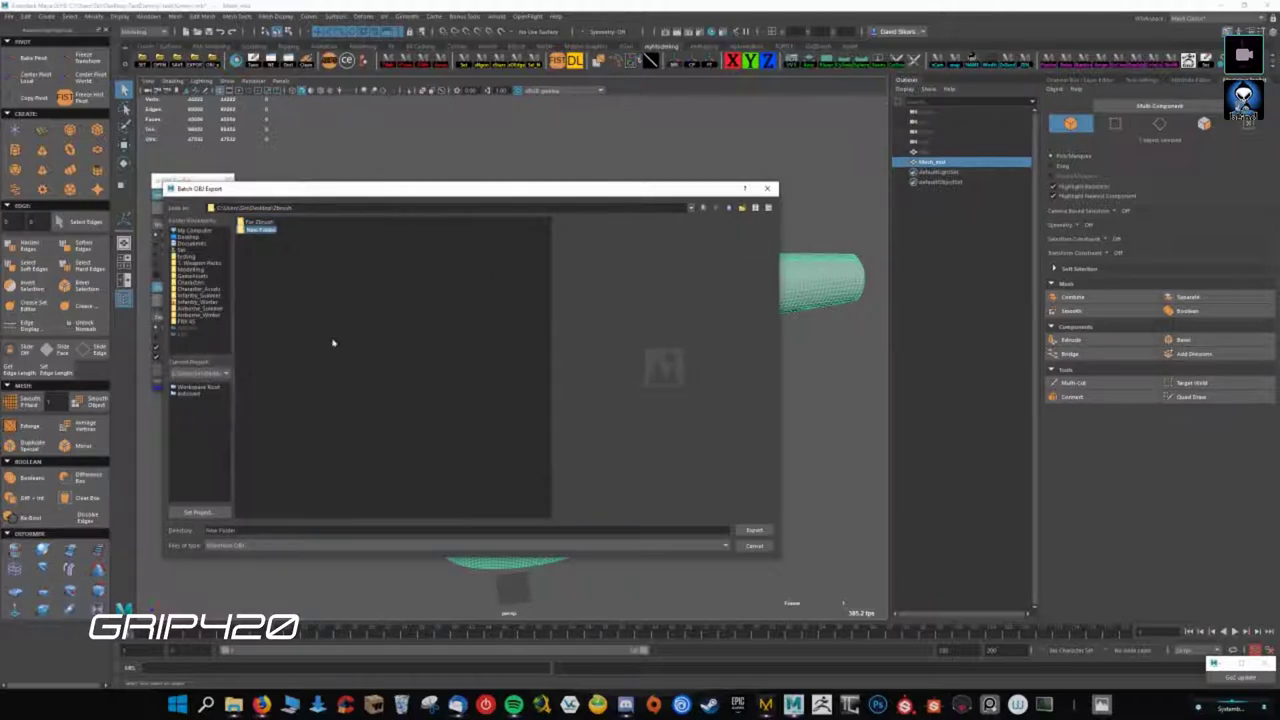
pyautogui.write('For Maya')
pyautogui.press('Return')
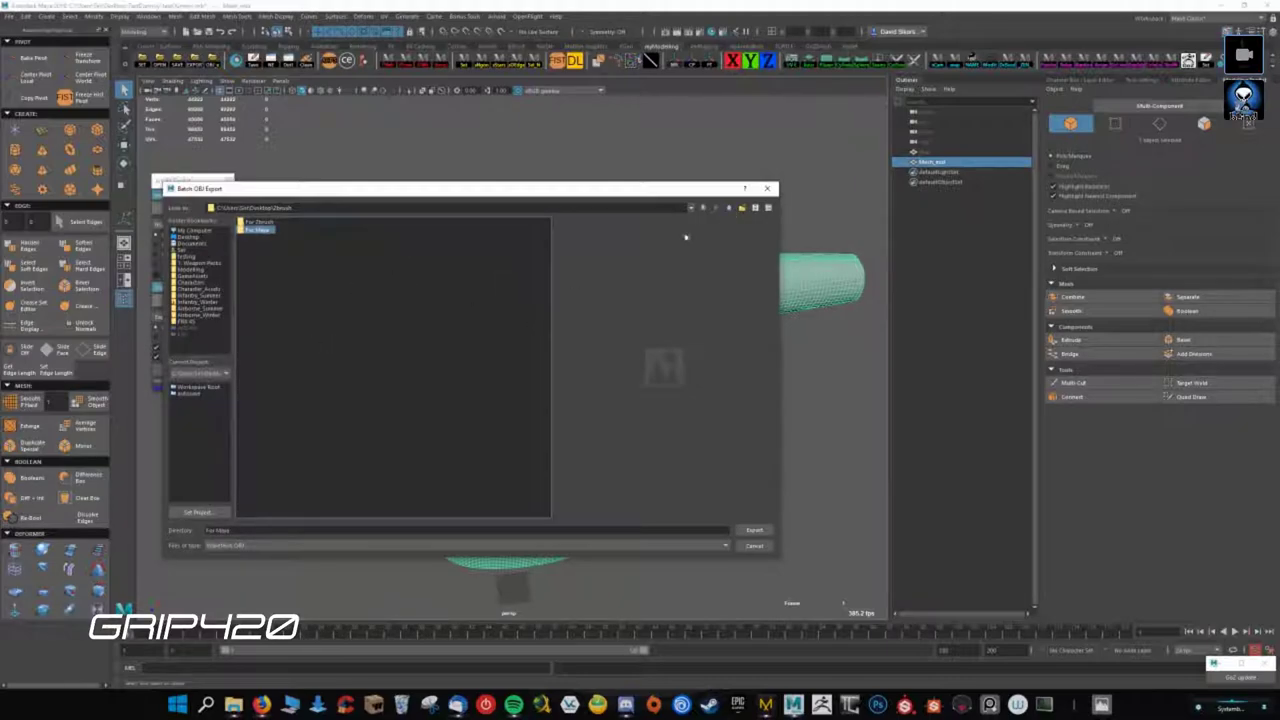
# - Export the shirt as OBJ into the For Zbrush folder, then deselect it
pyautogui.click(256, 222)
pyautogui.moveTo(413, 195)
pyautogui.mouseDown()
pyautogui.moveTo(428, 437)
pyautogui.moveTo(490, 238)
pyautogui.mouseUp()
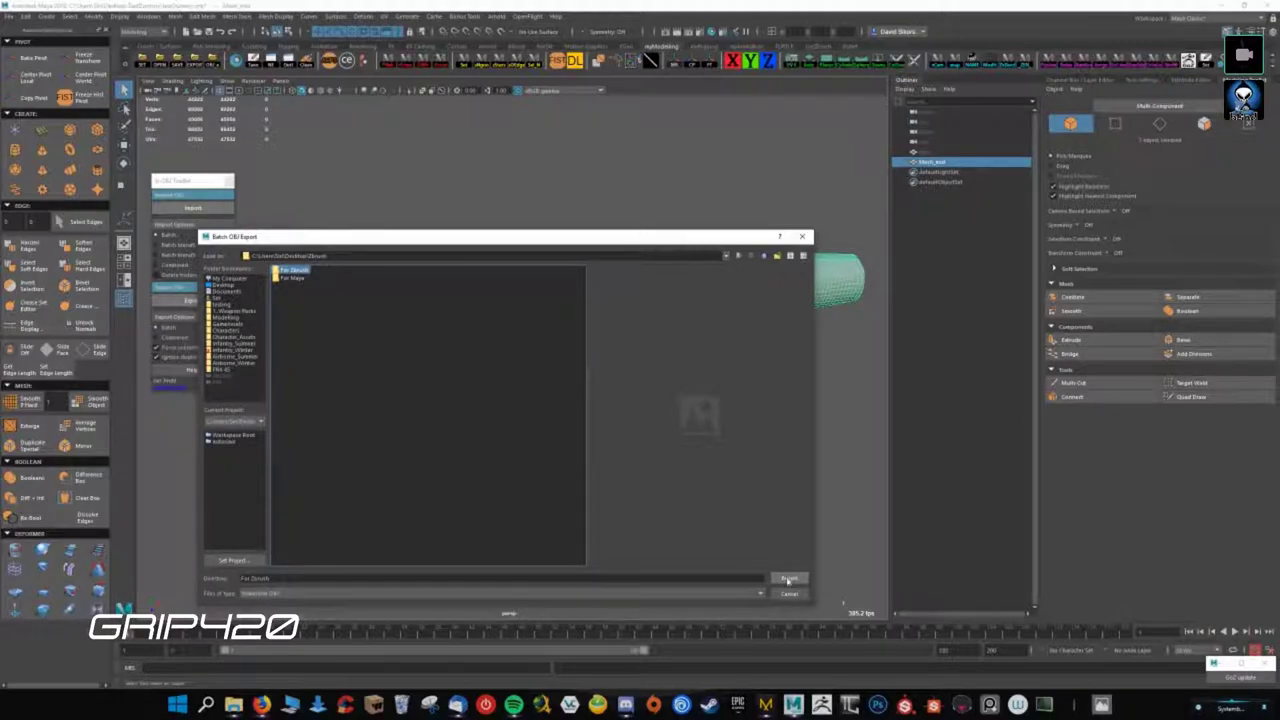
pyautogui.moveTo(304, 580); pyautogui.dragTo(193, 574)
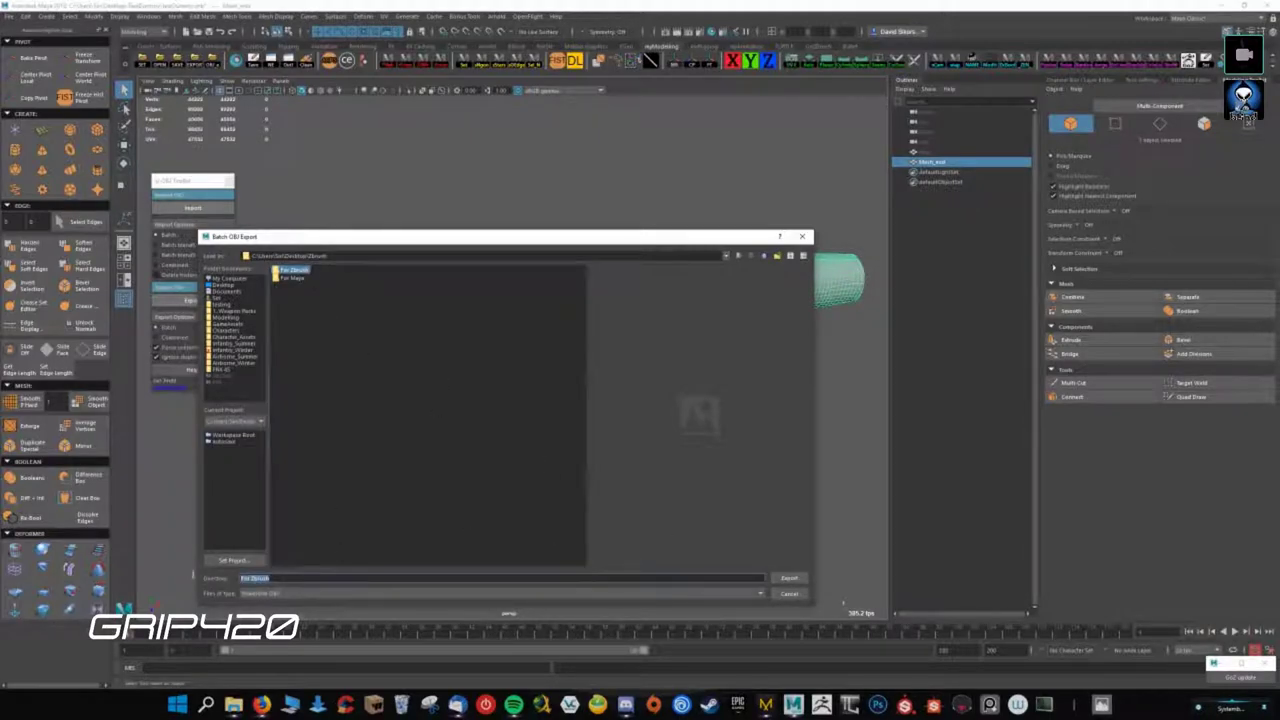
pyautogui.press('BackSpace')
pyautogui.doubleClick(290, 271)
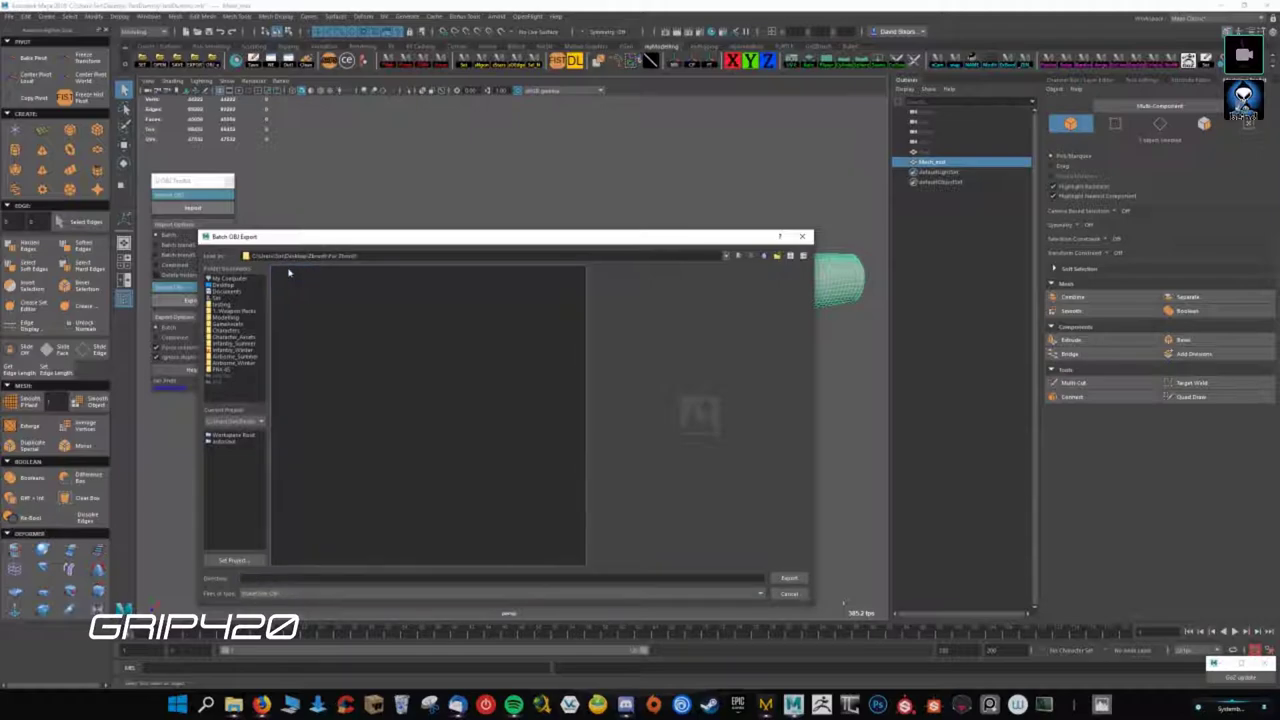
pyautogui.click(789, 578)
pyautogui.click(430, 218)
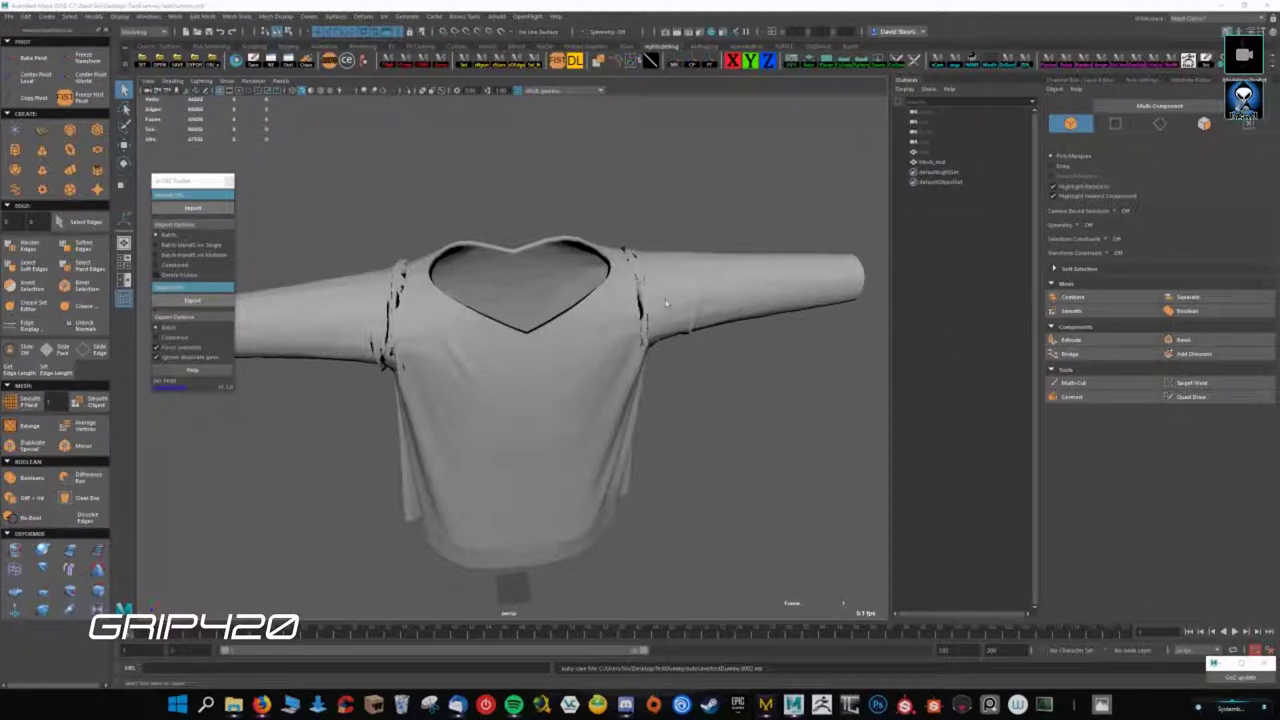
# - Verify Mesh_mid.obj is in For Zbrush, then close the browser and shrink the Maya window
pyautogui.click(192, 300)
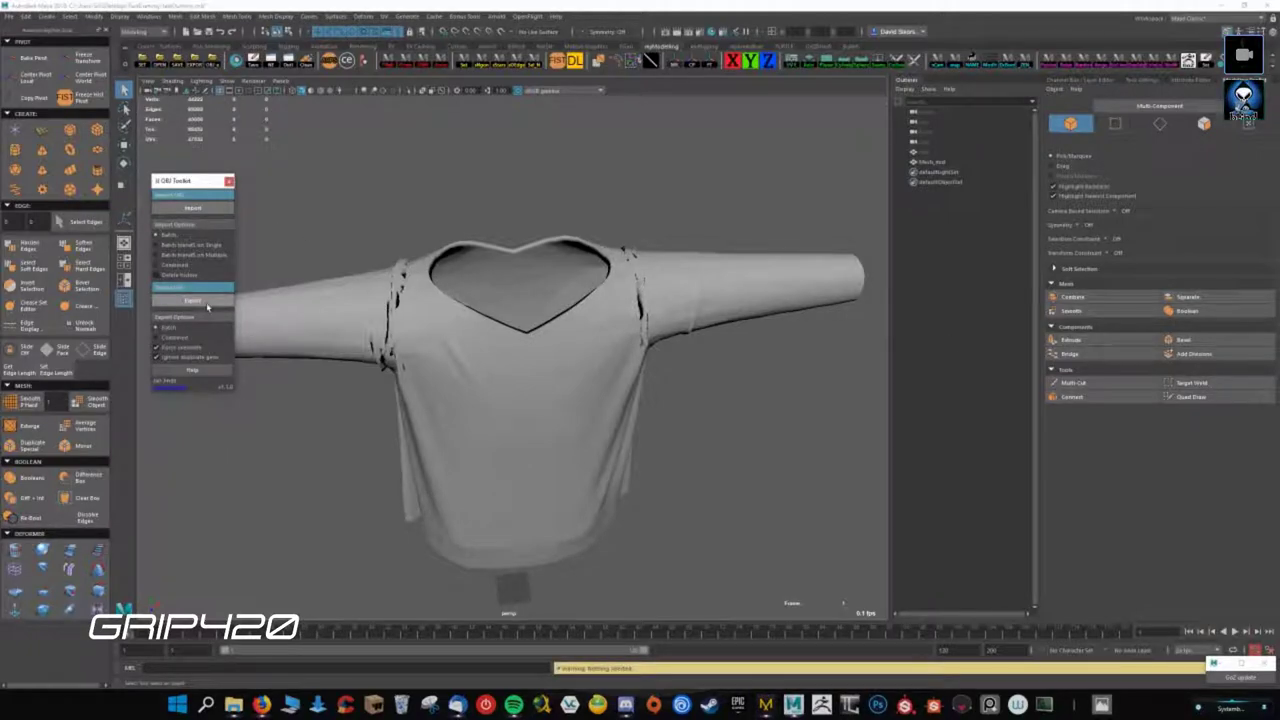
pyautogui.click(406, 328)
pyautogui.click(192, 300)
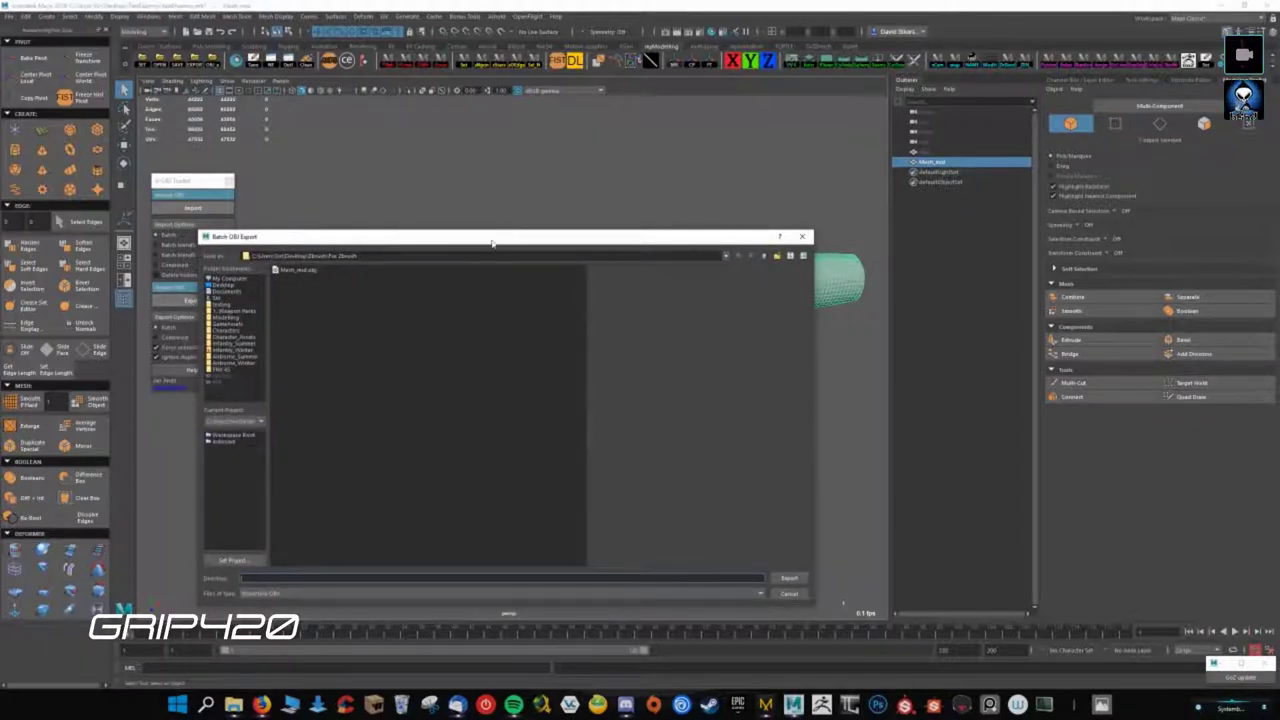
pyautogui.moveTo(513, 240); pyautogui.dragTo(469, 216)
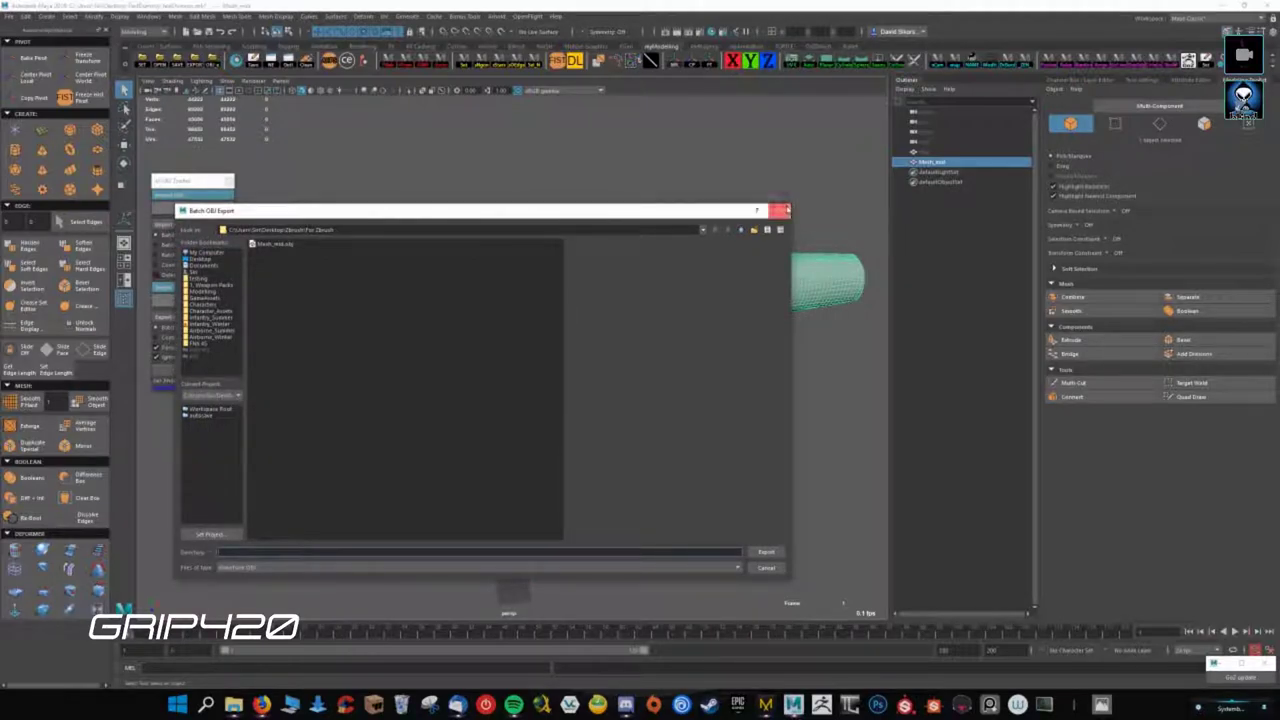
pyautogui.click(779, 210)
pyautogui.moveTo(815, 8)
pyautogui.mouseDown()
pyautogui.moveTo(815, 345)
pyautogui.moveTo(827, 303)
pyautogui.mouseUp()
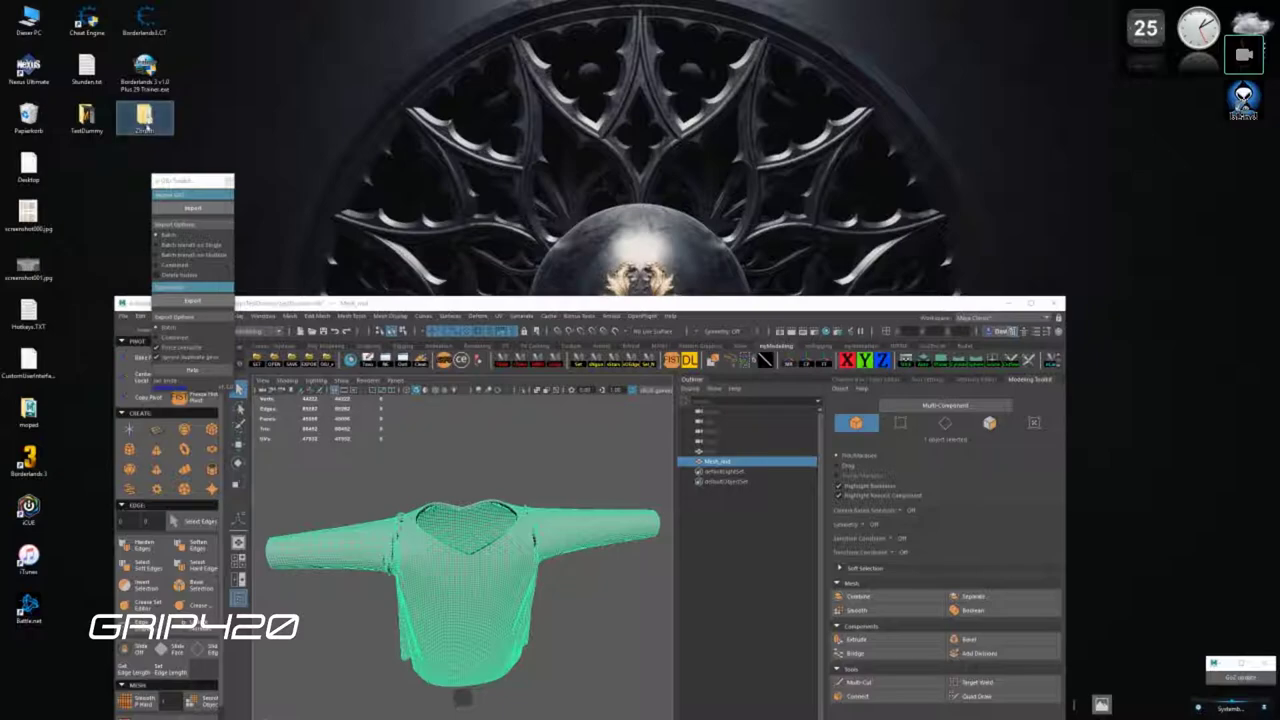
# - Open the TestDummy desktop folder and minimize Maya from the taskbar
pyautogui.click(88, 120)
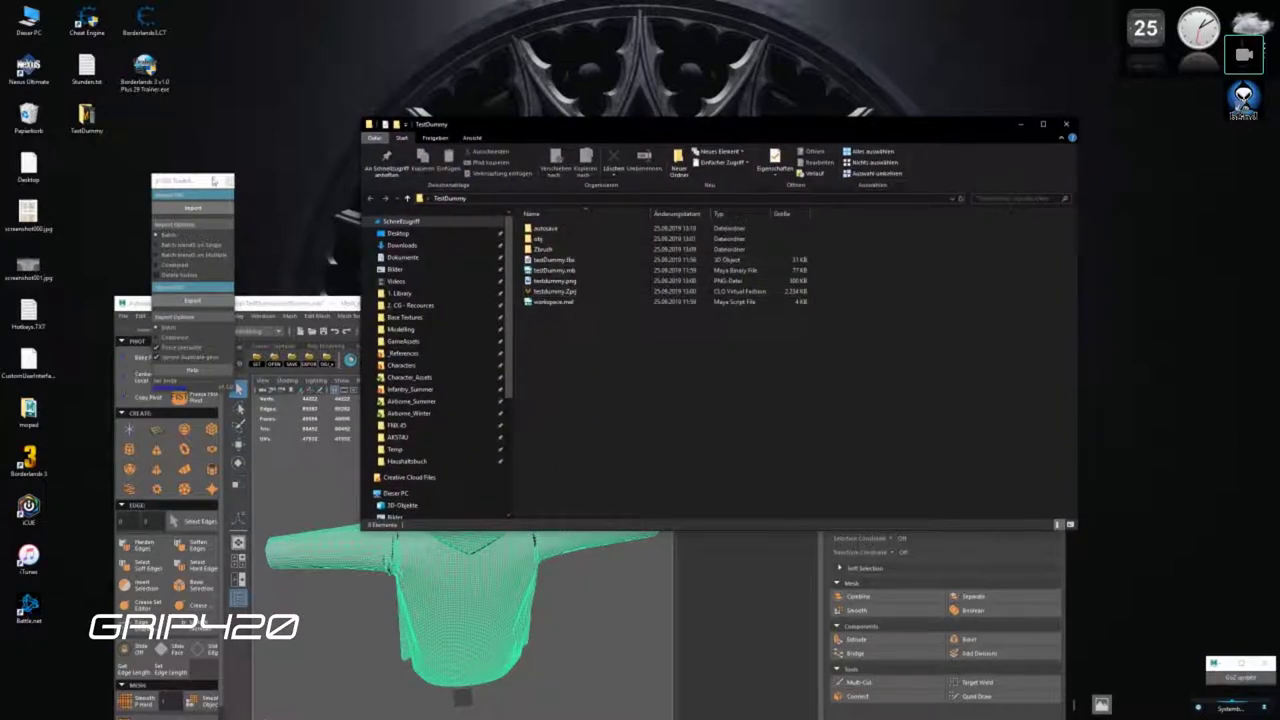
pyautogui.click(788, 705)
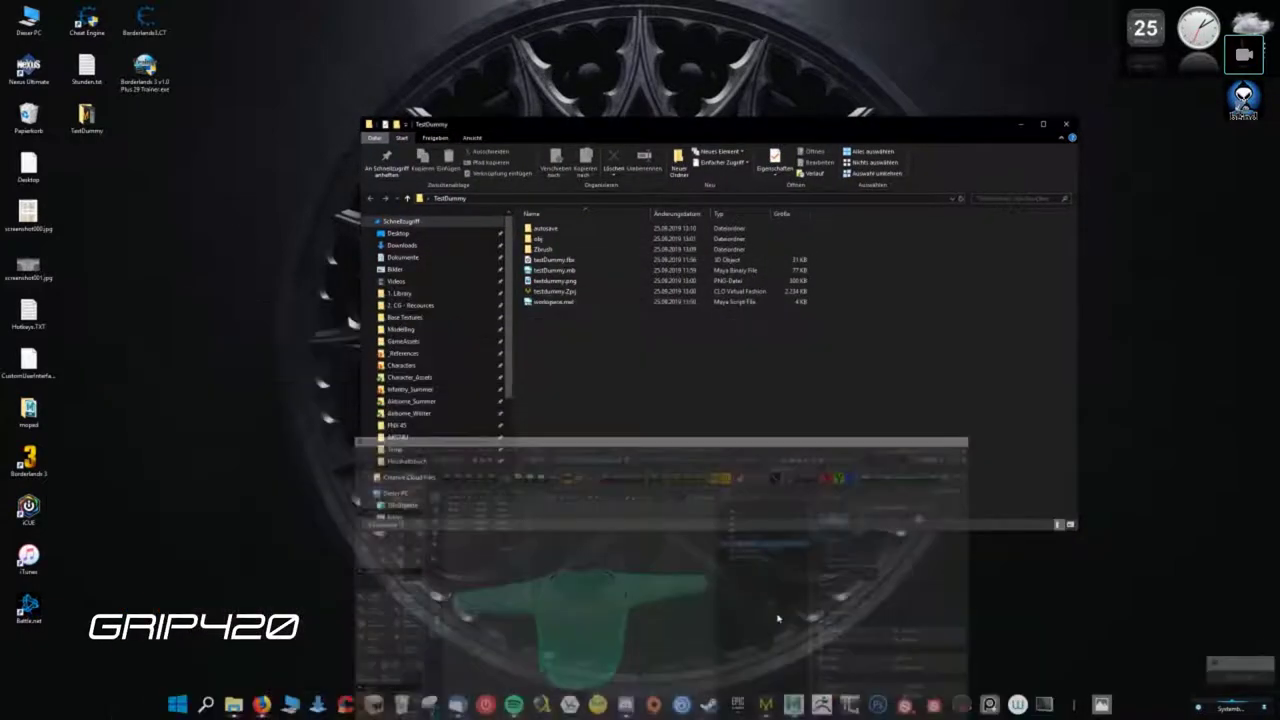
pyautogui.click(816, 704)
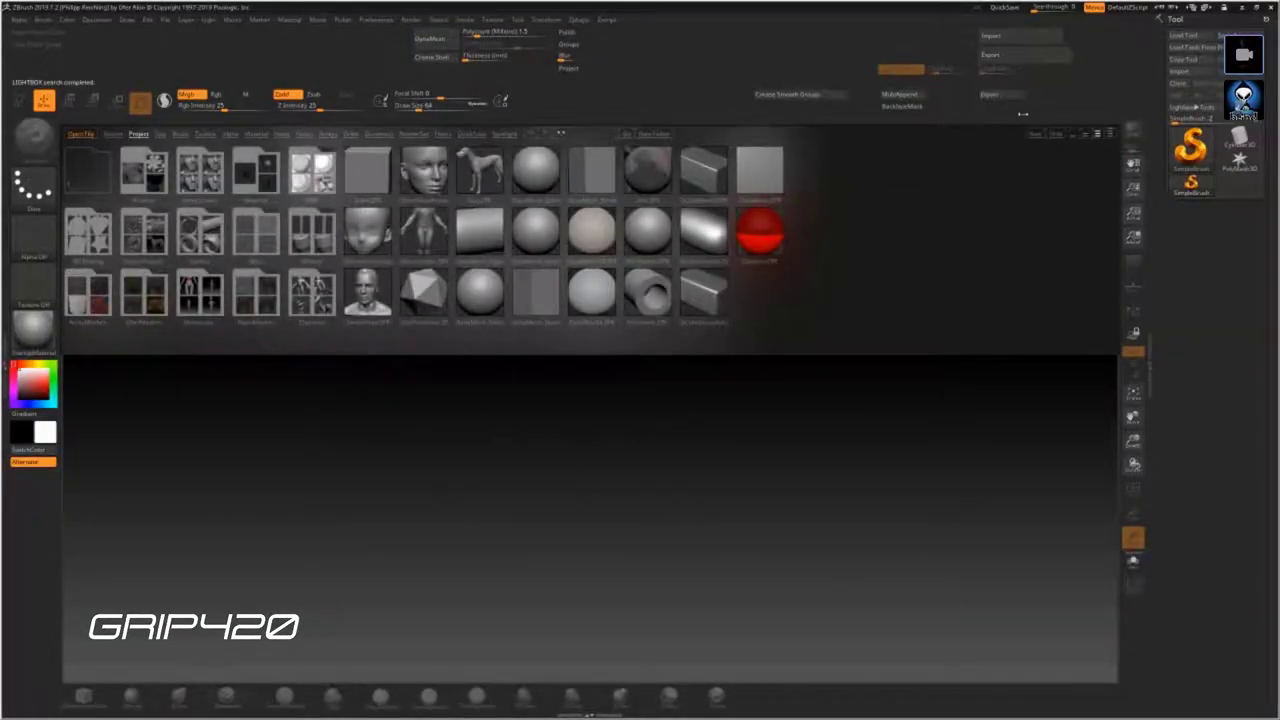
# - Close LightBox and import Mesh_mid.obj from Desktop > TestDummy > Zbrush > For Zbrush
pyautogui.press(',')
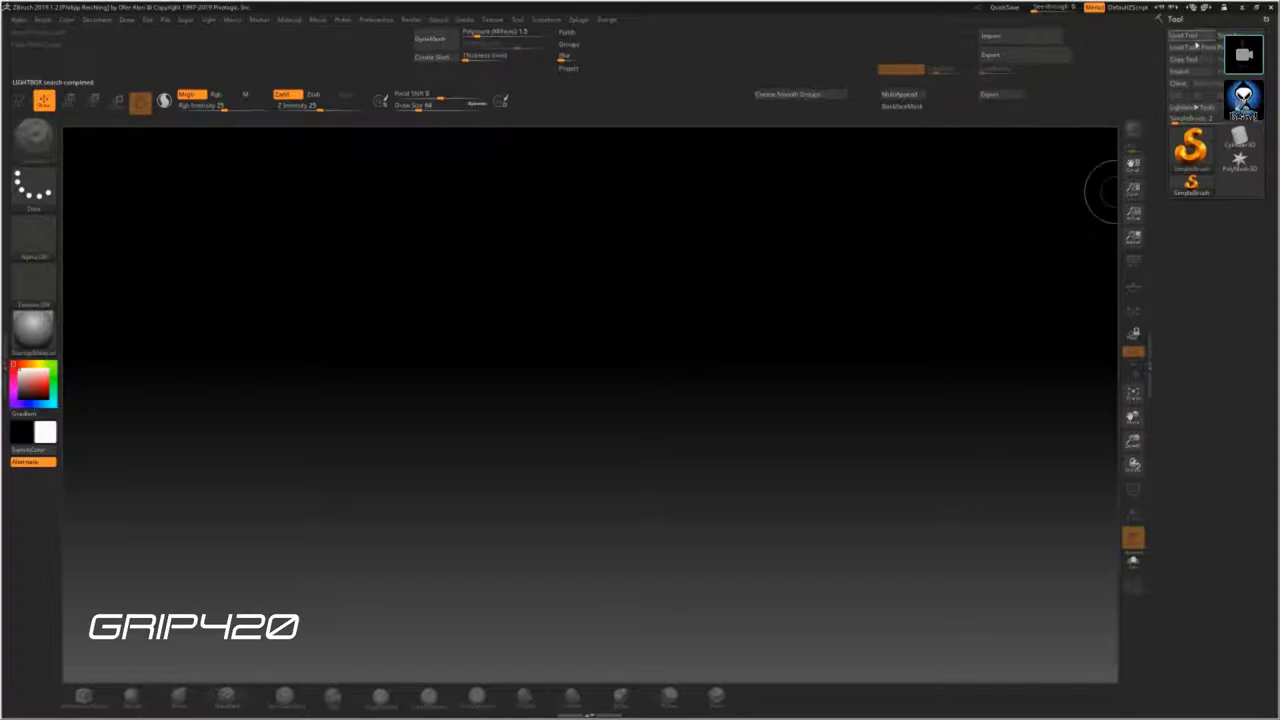
pyautogui.click(1187, 77)
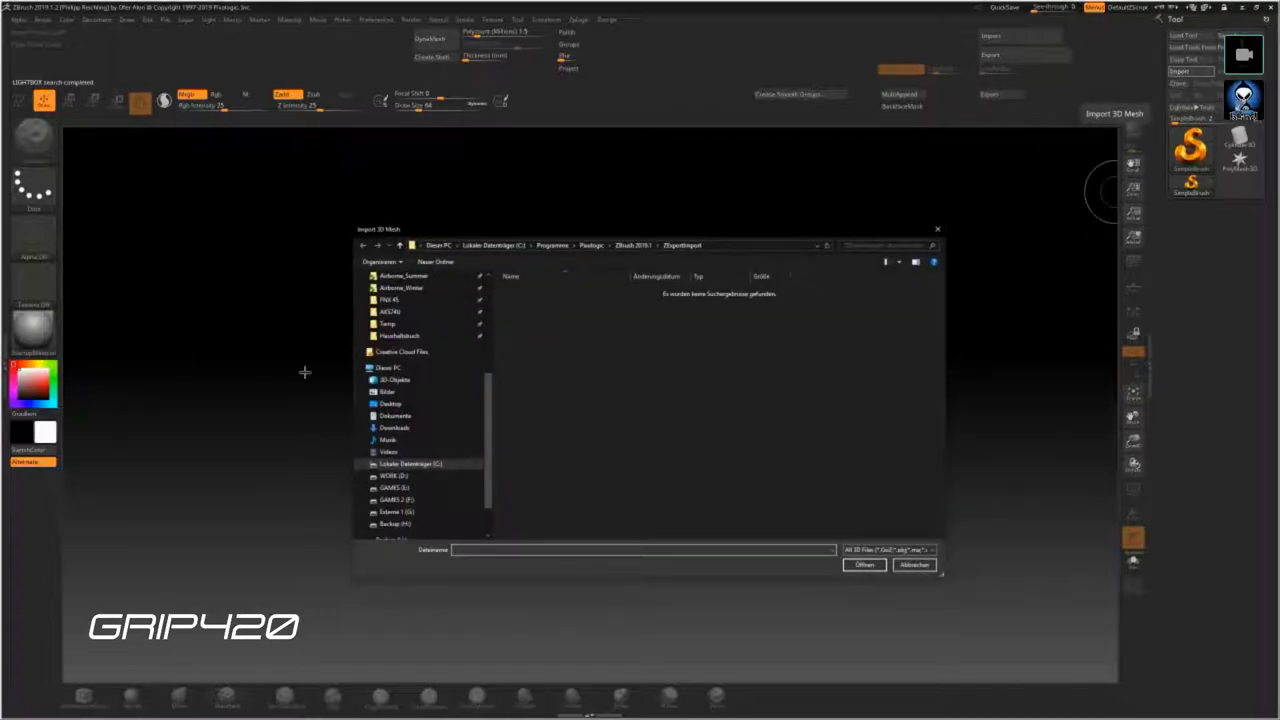
pyautogui.scroll(3, 424, 370)
pyautogui.scroll(2, 410, 340)
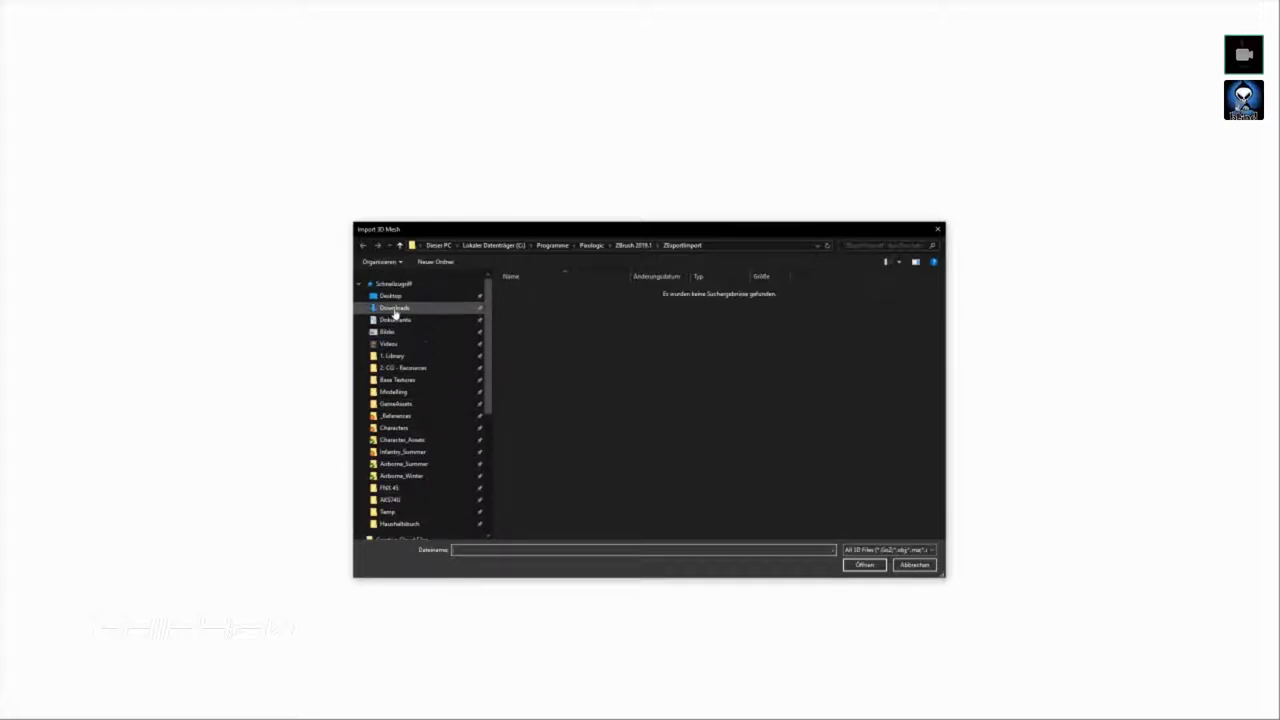
pyautogui.click(390, 296)
pyautogui.doubleClick(697, 302)
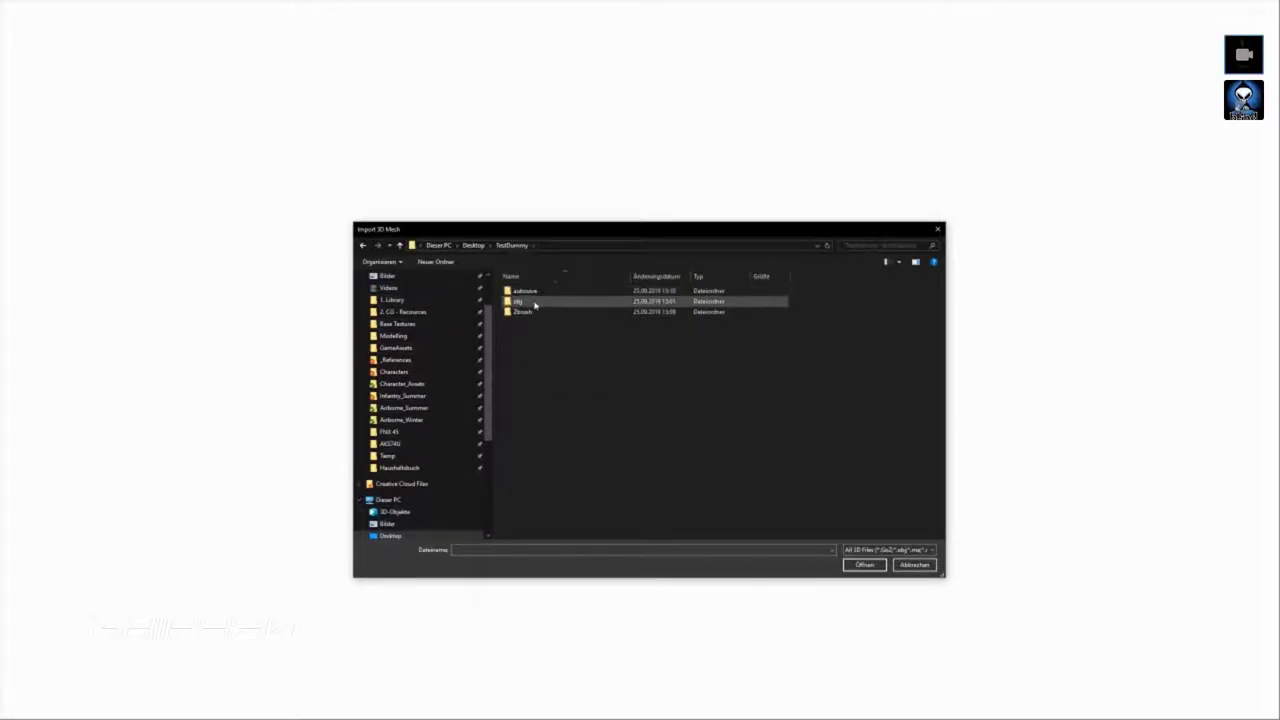
pyautogui.doubleClick(522, 312)
pyautogui.doubleClick(524, 302)
pyautogui.click(527, 302)
pyautogui.click(864, 565)
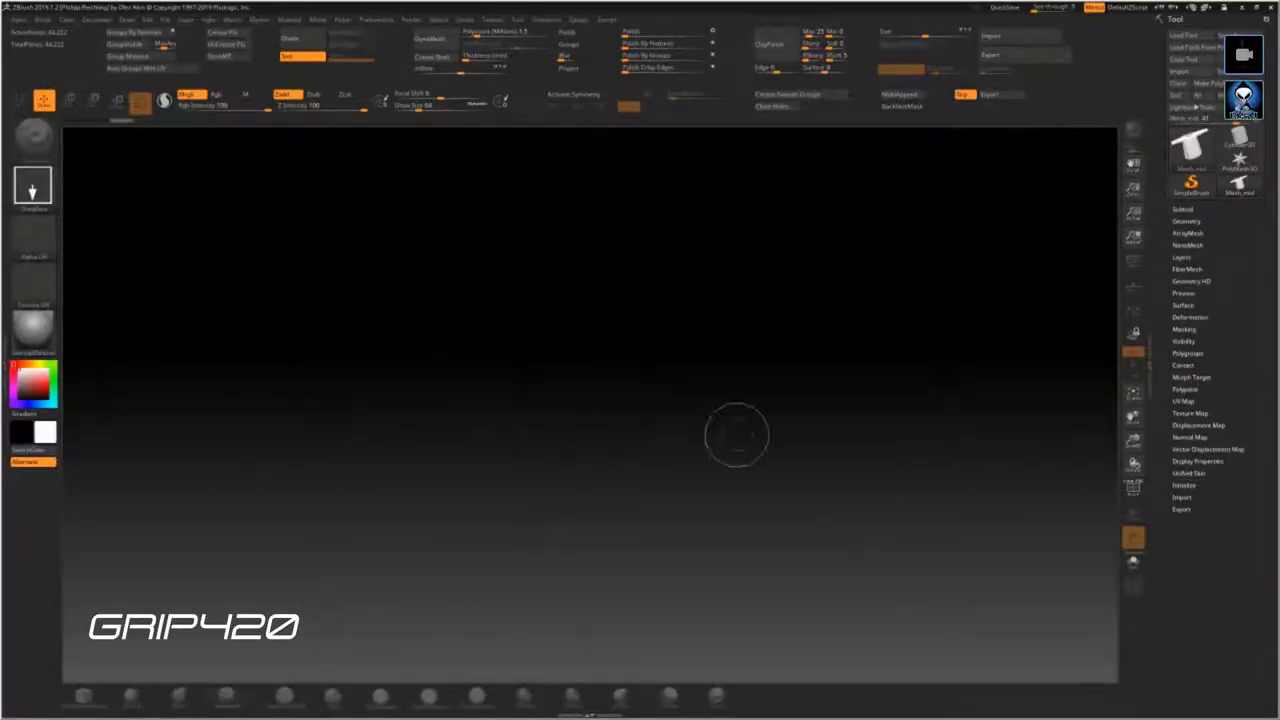
# - Draw the Mesh_mid shirt onto a cleared canvas in Edit mode and zoom to the shoulder seam
pyautogui.click(1183, 210)
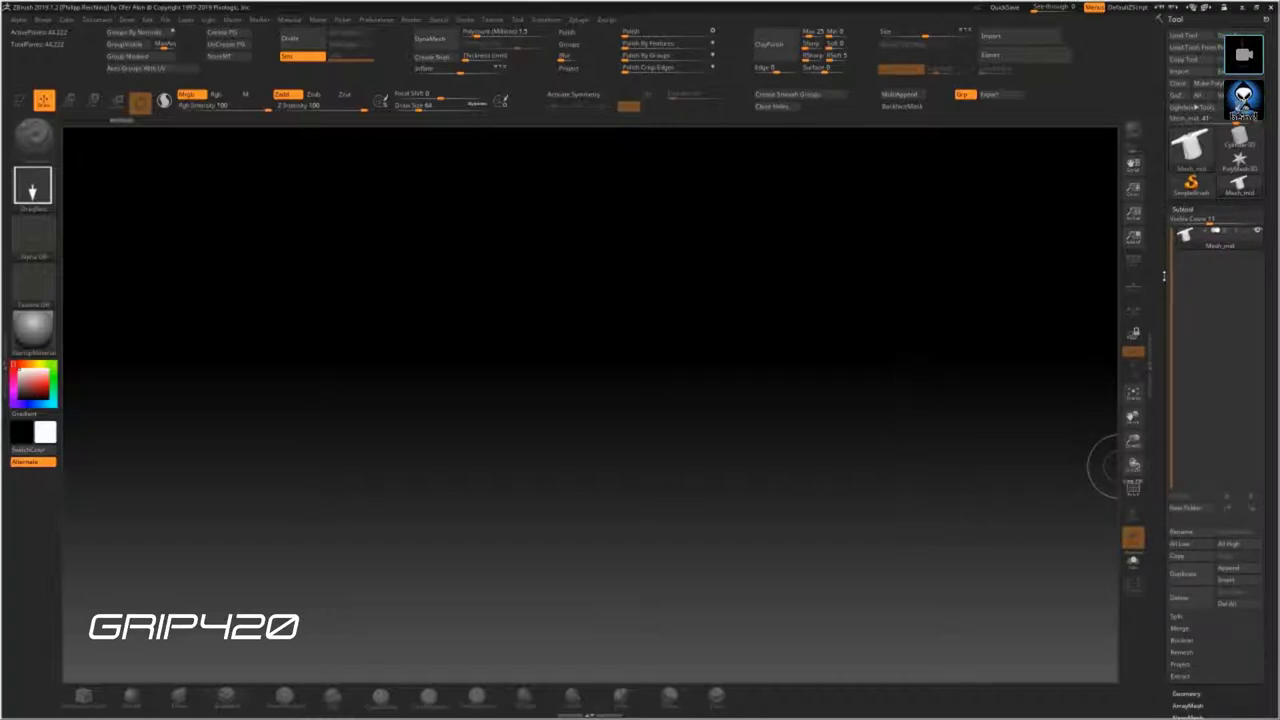
pyautogui.moveTo(452, 340); pyautogui.dragTo(698, 338)
pyautogui.press('t')
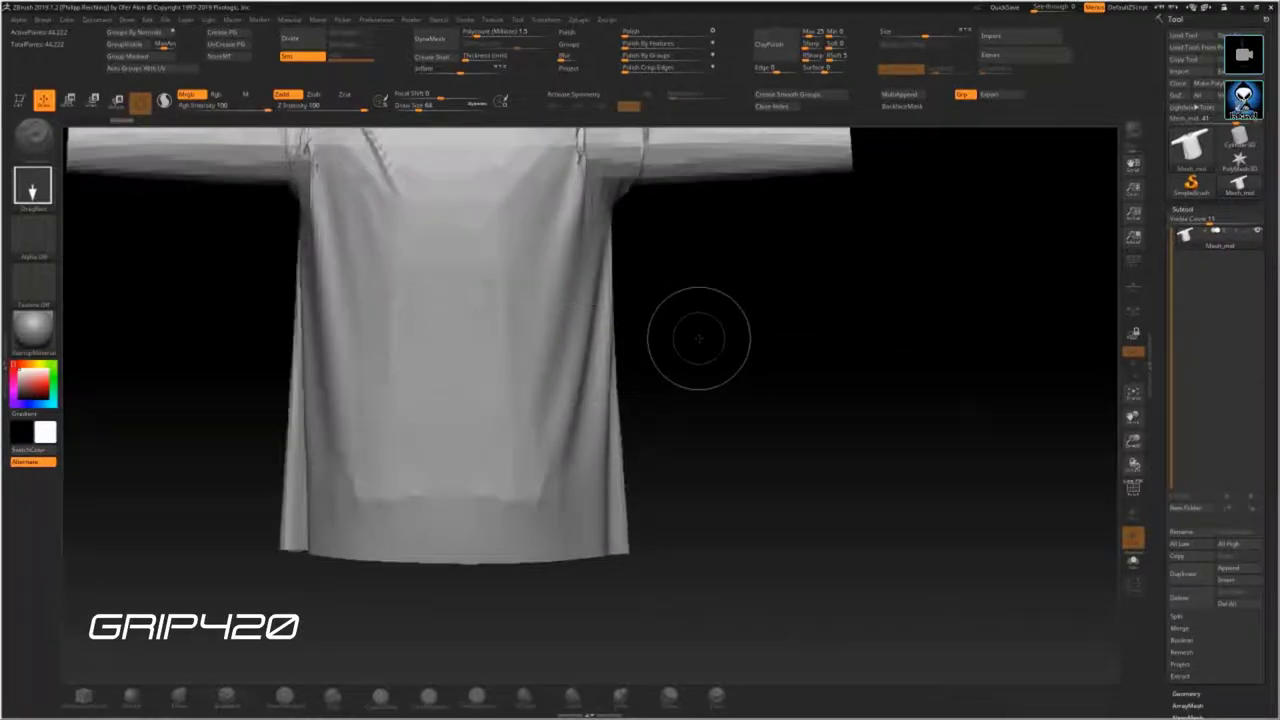
pyautogui.hotkey('ctrl', 'n')
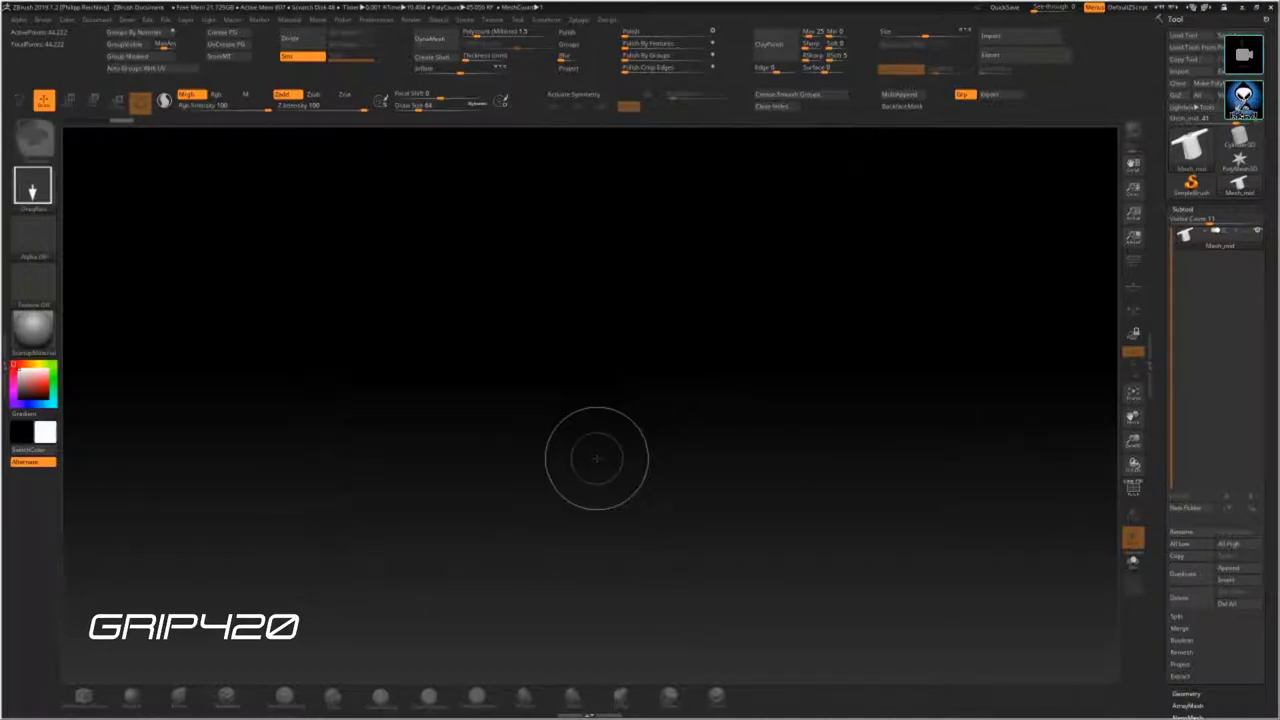
pyautogui.moveTo(597, 458); pyautogui.dragTo(543, 337)
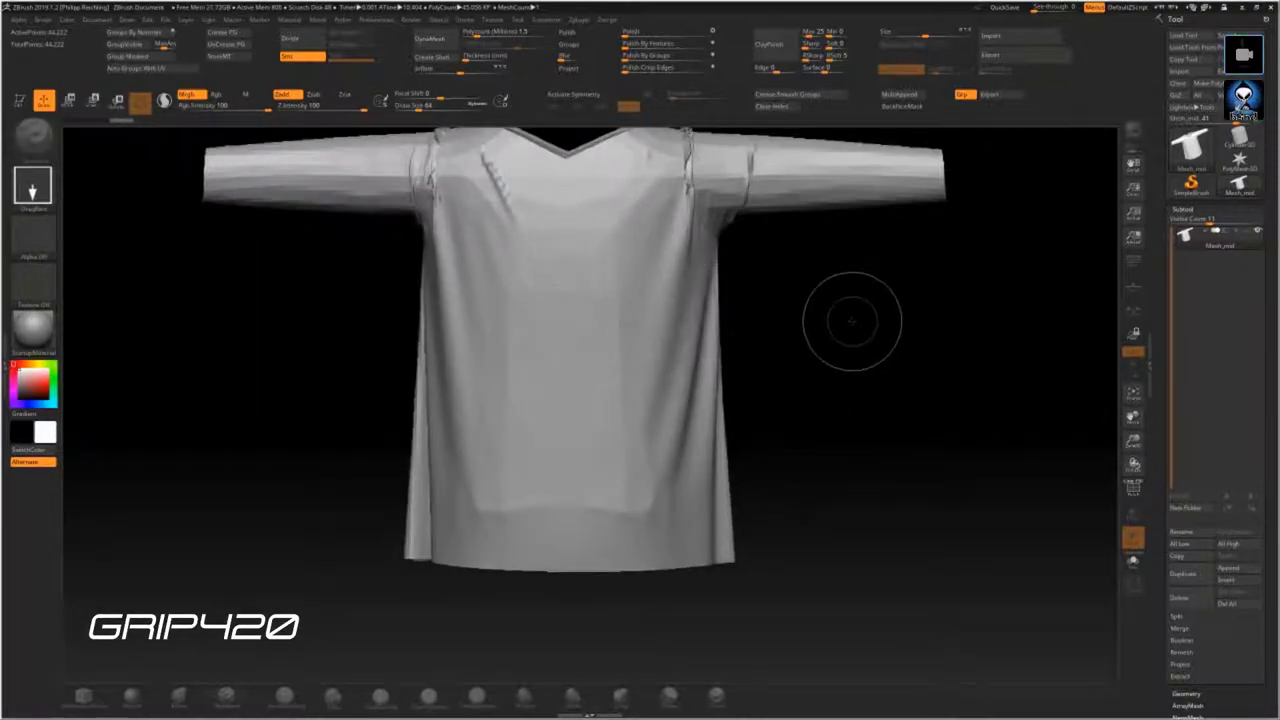
pyautogui.press('t')
pyautogui.moveTo(571, 329)
pyautogui.mouseDown()
pyautogui.moveTo(823, 320)
pyautogui.moveTo(530, 340)
pyautogui.mouseUp()
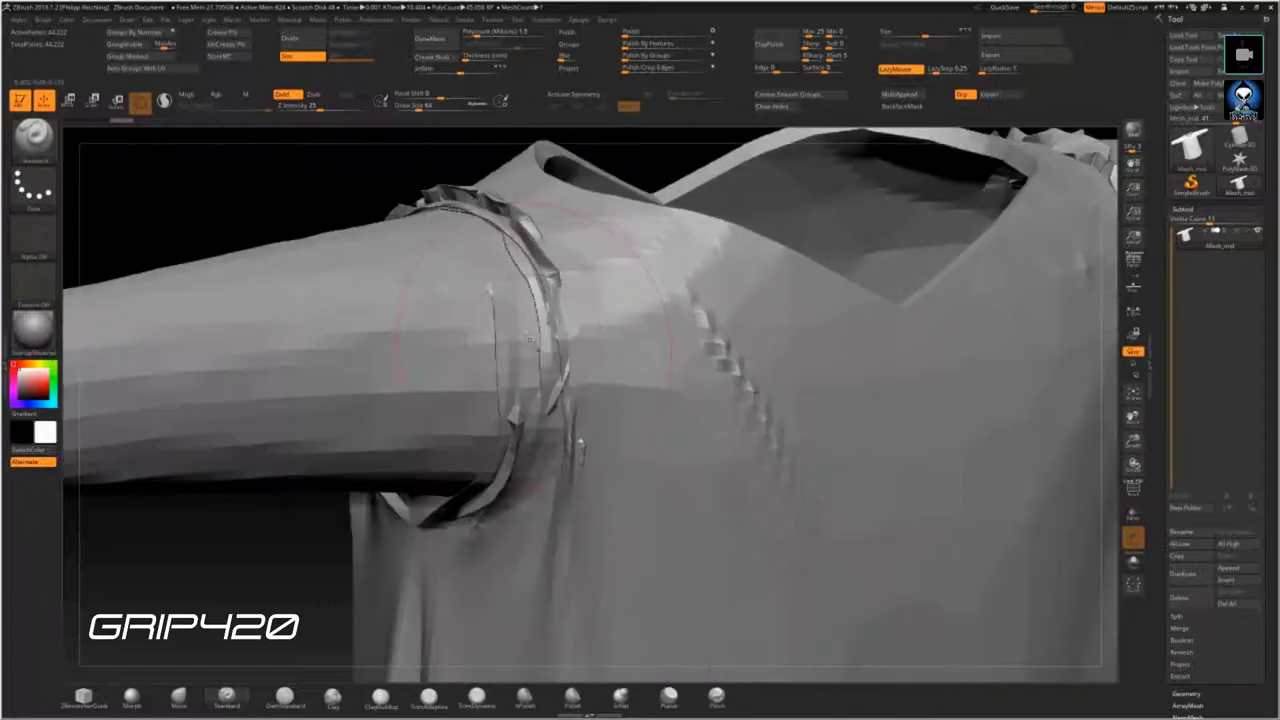
pyautogui.keyDown('ctrl'); pyautogui.moveTo(530, 340); pyautogui.dragTo(532, 294, button='right'); pyautogui.keyUp('ctrl')
# - Frame the shirt and smooth away the ring seam at the left shoulder
pyautogui.press('w')
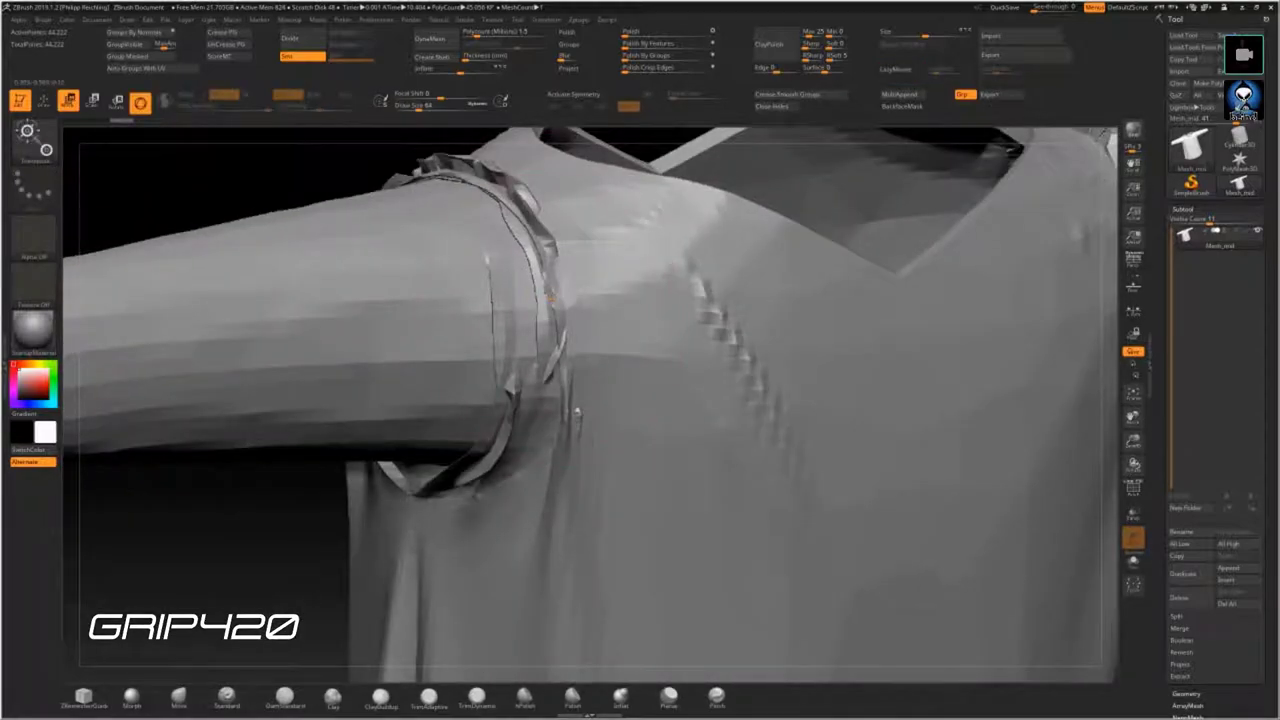
pyautogui.press('f')
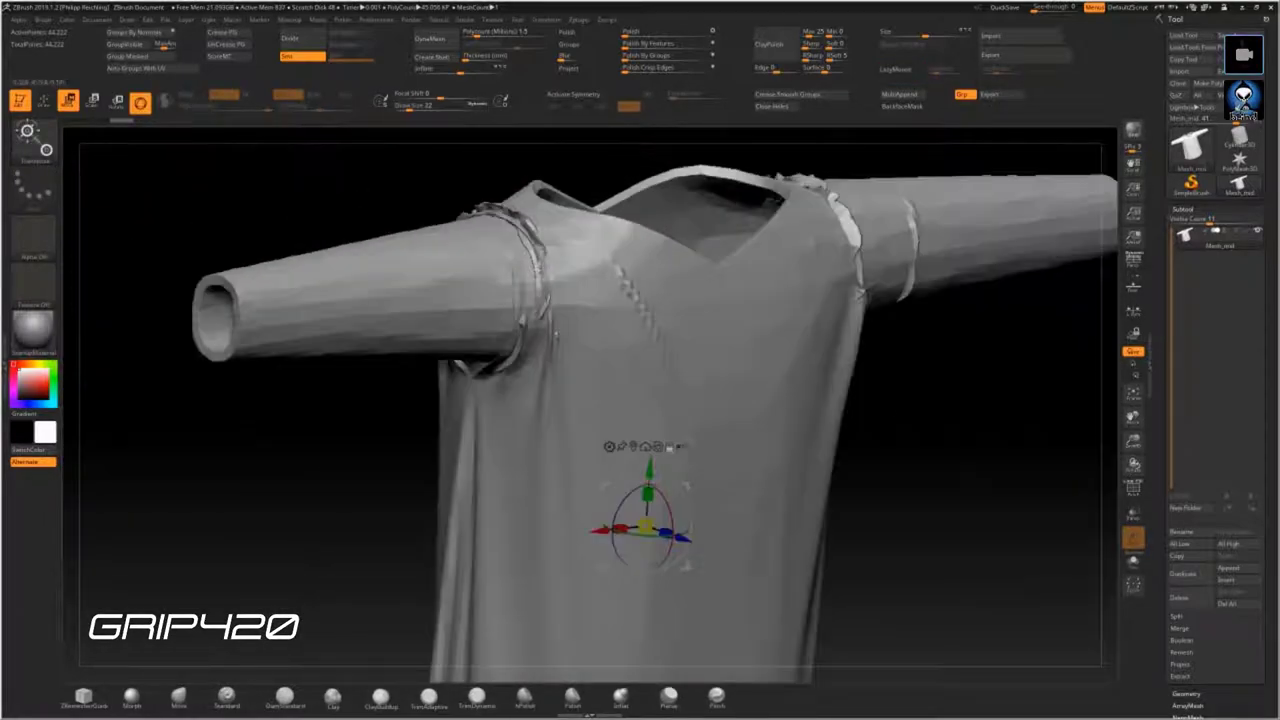
pyautogui.press('q')
pyautogui.keyDown('shift'); pyautogui.moveTo(530, 240); pyautogui.dragTo(525, 340); pyautogui.keyUp('shift')
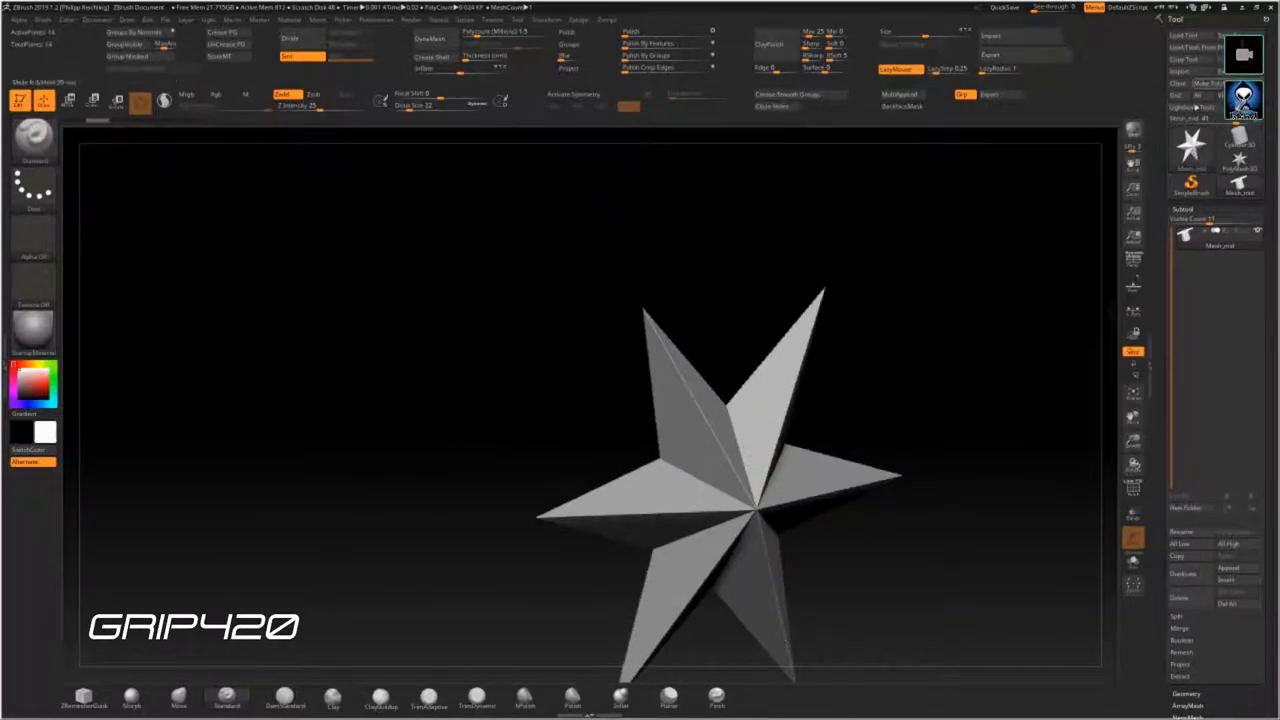
# - Clone the star tool and clear it from the canvas
pyautogui.click(1178, 83)
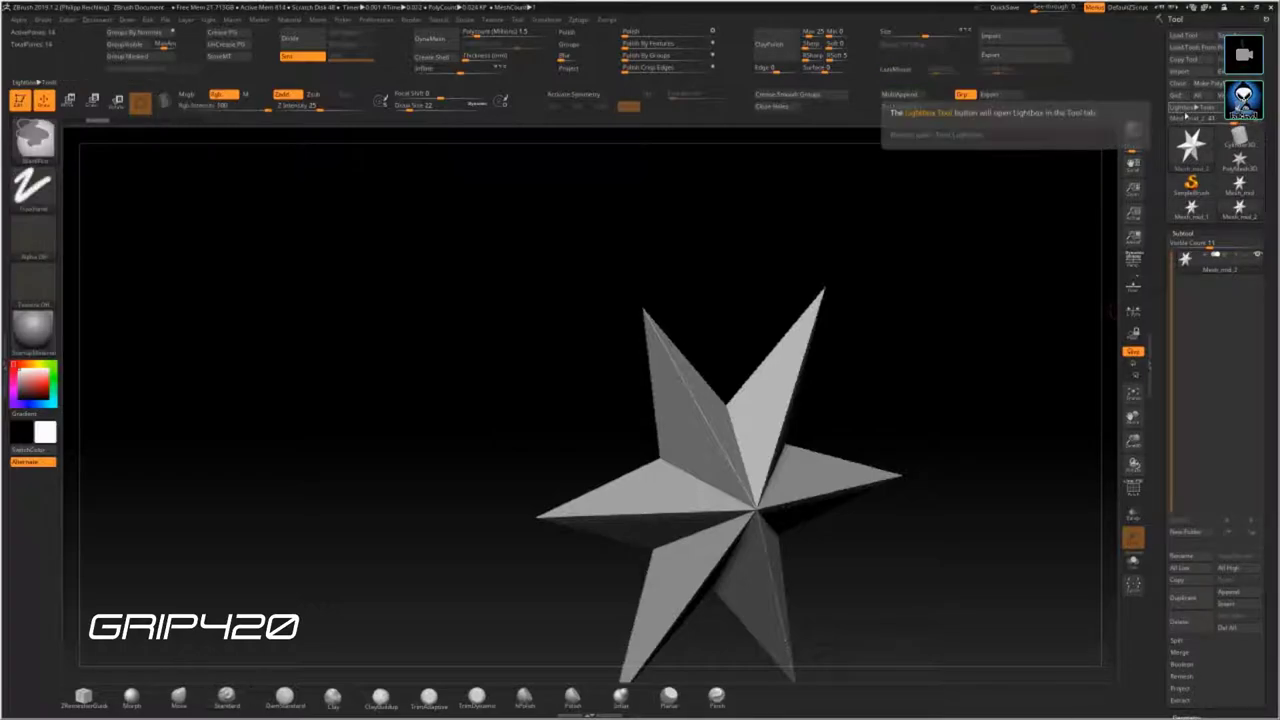
pyautogui.keyDown('alt'); pyautogui.moveTo(991, 234); pyautogui.dragTo(877, 409); pyautogui.keyUp('alt')
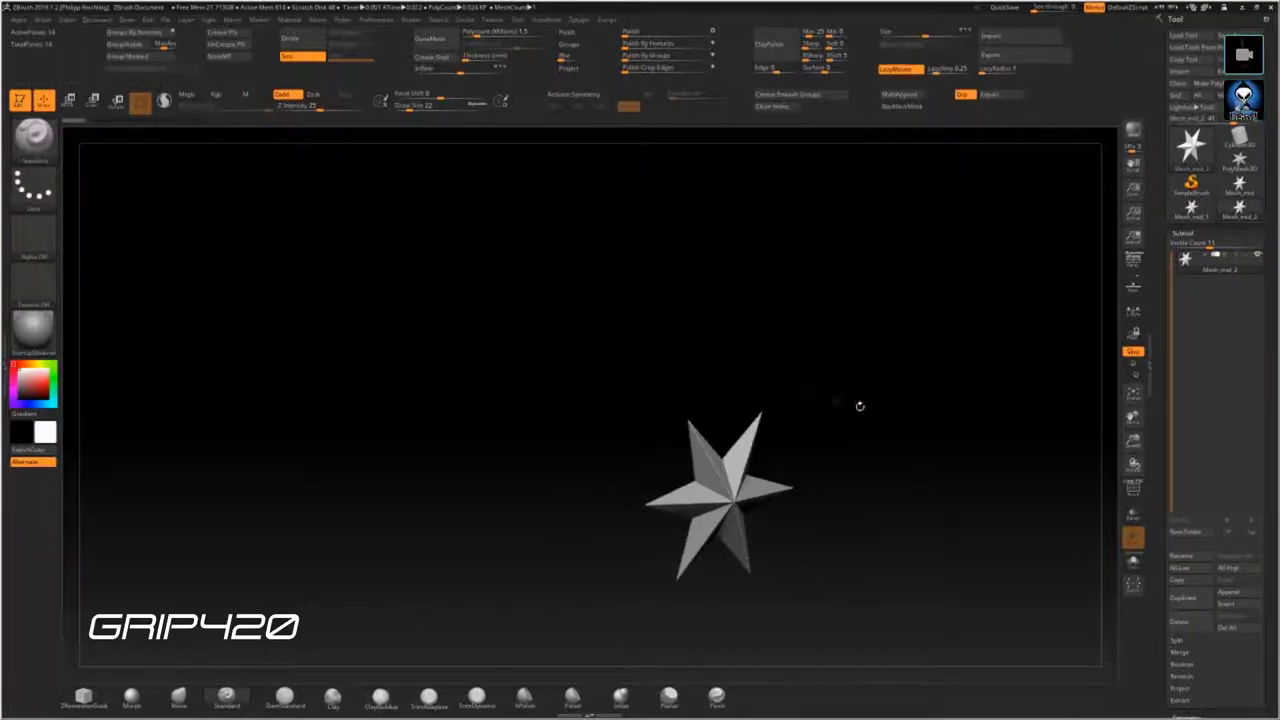
pyautogui.hotkey('ctrl', 'n')
pyautogui.press('Return')
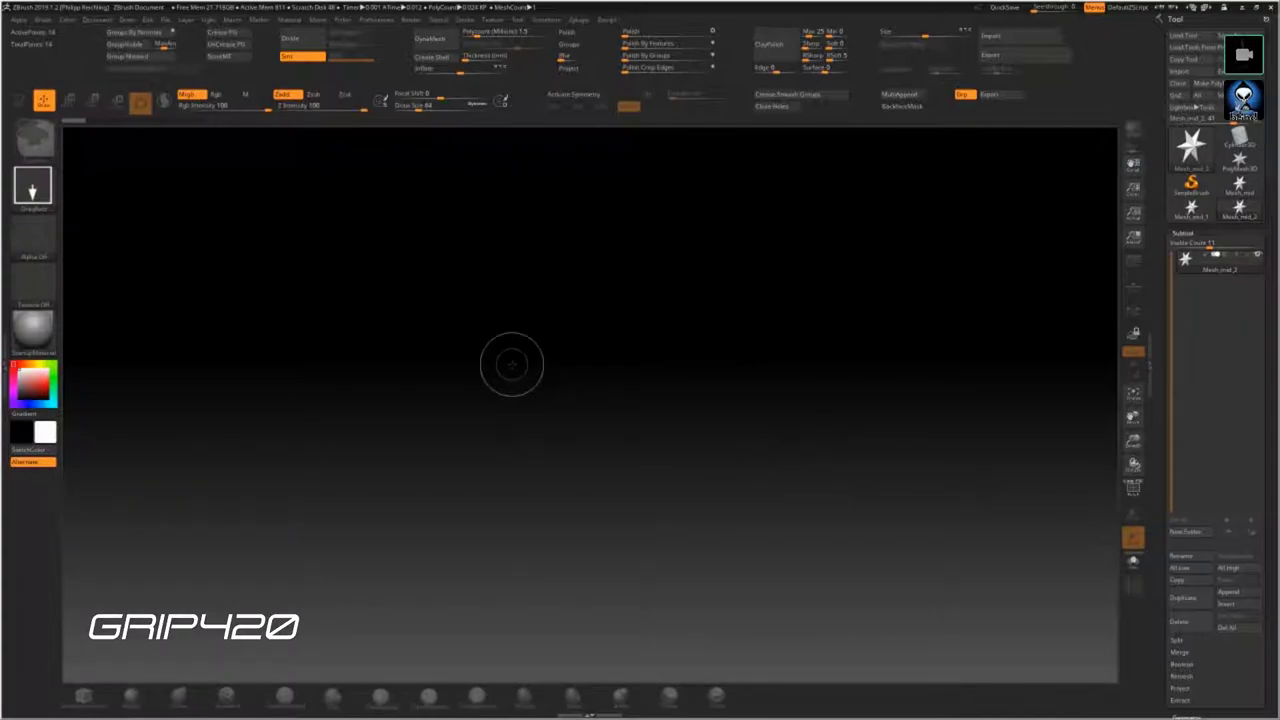
# - Import Mesh_mid.obj, listing all 3D file types, and draw the shirt onto the canvas
pyautogui.click(1180, 72)
pyautogui.click(527, 302)
pyautogui.click(876, 550)
pyautogui.click(862, 567)
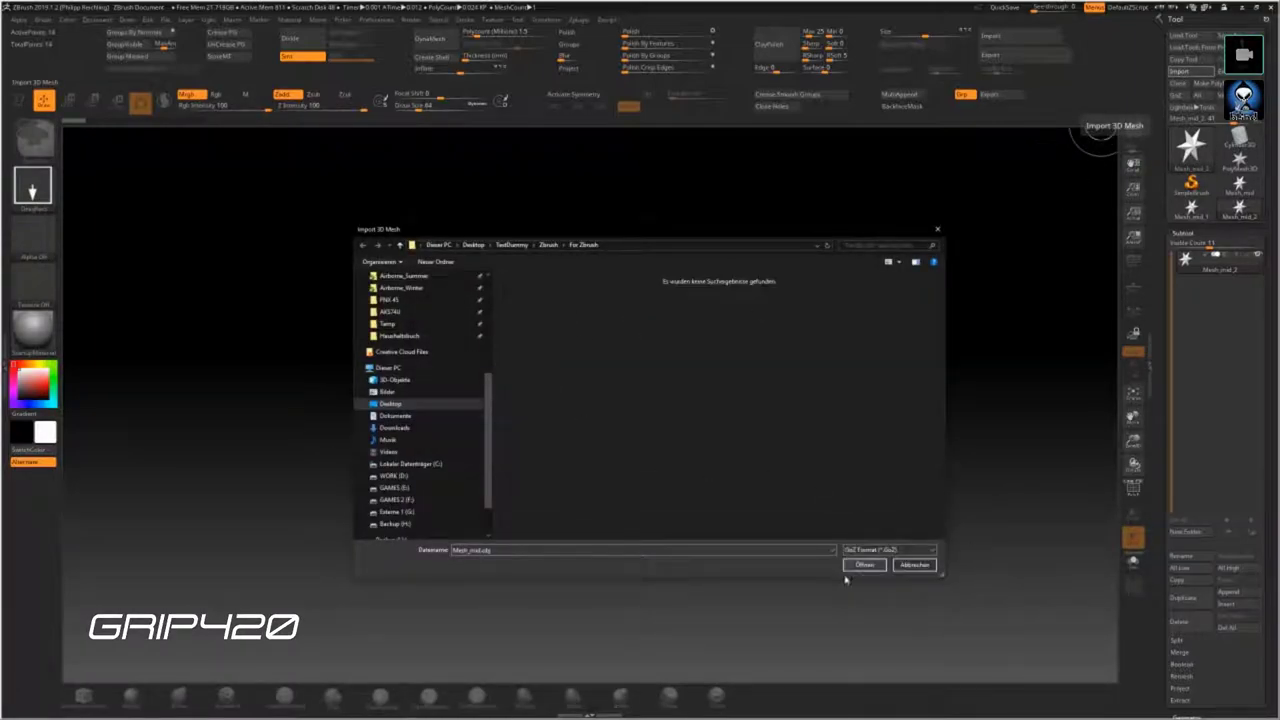
pyautogui.click(862, 551)
pyautogui.click(862, 561)
pyautogui.moveTo(1190, 146)
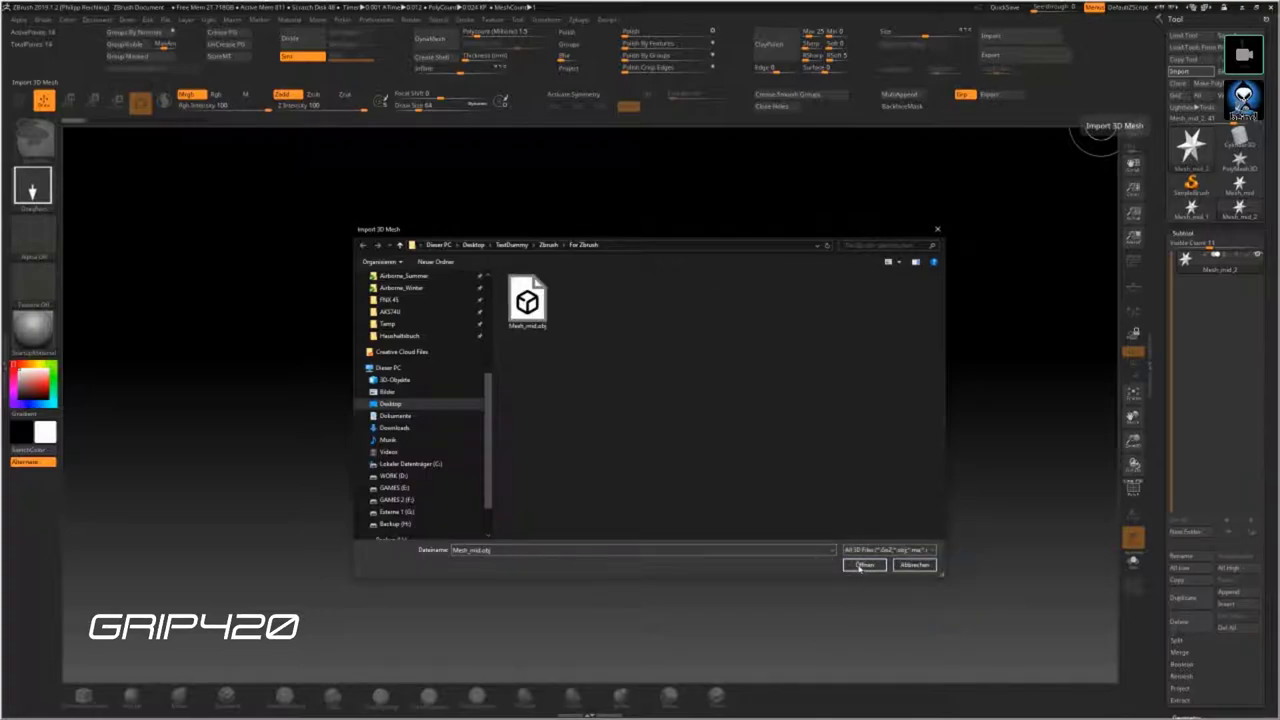
pyautogui.click(869, 563)
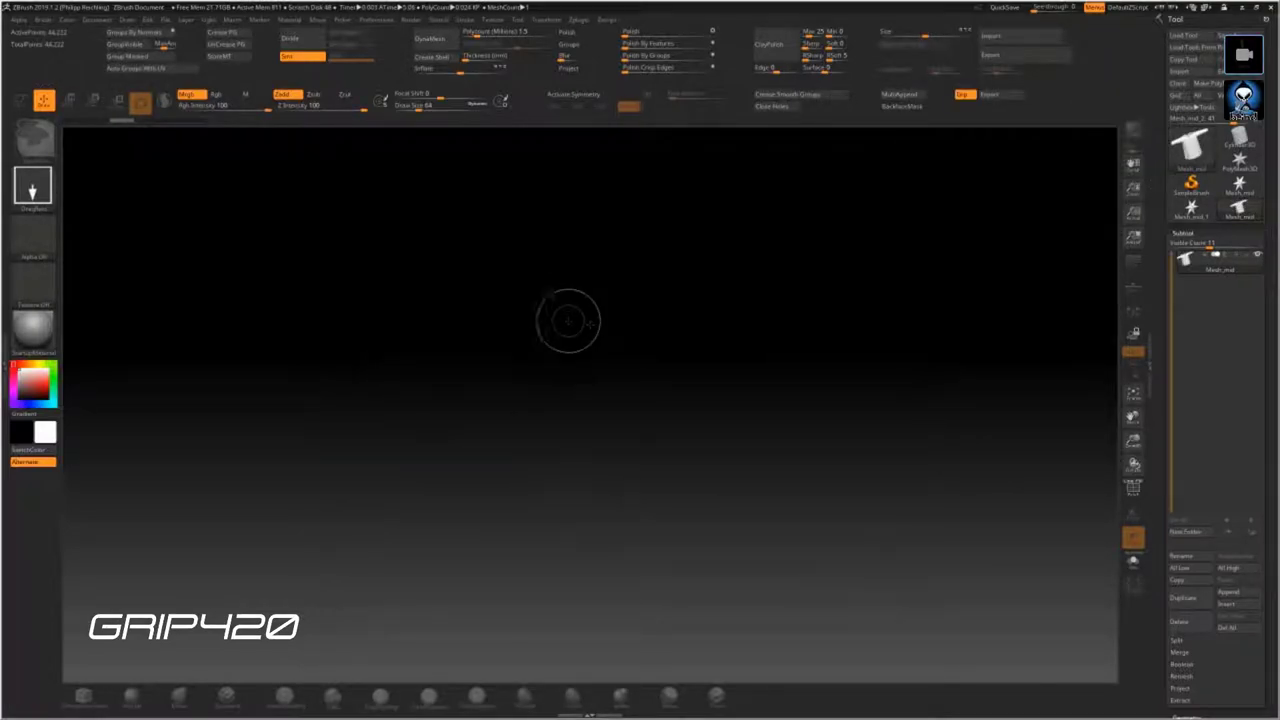
pyautogui.moveTo(625, 330); pyautogui.dragTo(735, 455)
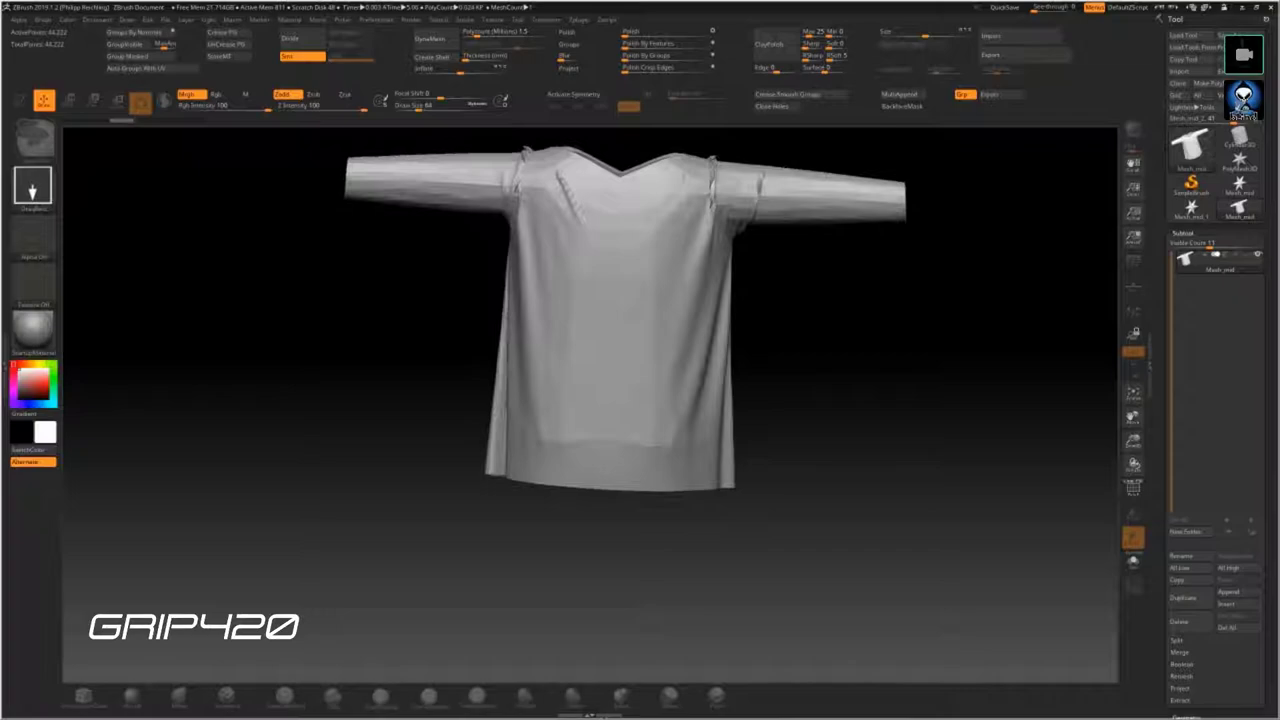
pyautogui.moveTo(950, 450)
pyautogui.mouseDown()
pyautogui.moveTo(930, 350)
pyautogui.moveTo(960, 300)
pyautogui.moveTo(1000, 380)
pyautogui.mouseUp()
pyautogui.moveTo(522, 522)
pyautogui.mouseDown()
pyautogui.moveTo(604, 349)
pyautogui.moveTo(654, 404)
pyautogui.moveTo(657, 336)
pyautogui.moveTo(626, 672)
pyautogui.mouseUp()
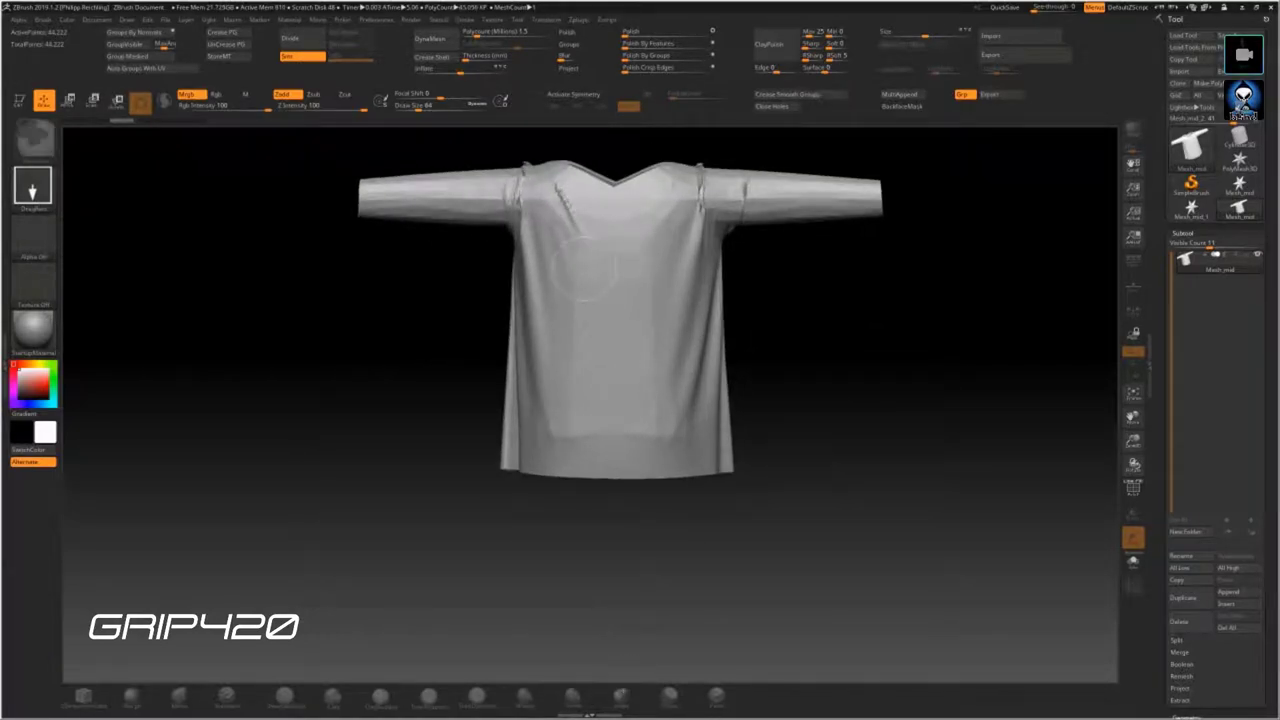
# - Resize the document canvas larger to fill the working area
pyautogui.press('-')
pyautogui.press('-')
pyautogui.press('-')
pyautogui.press('-')
pyautogui.press('-')
pyautogui.press('-')
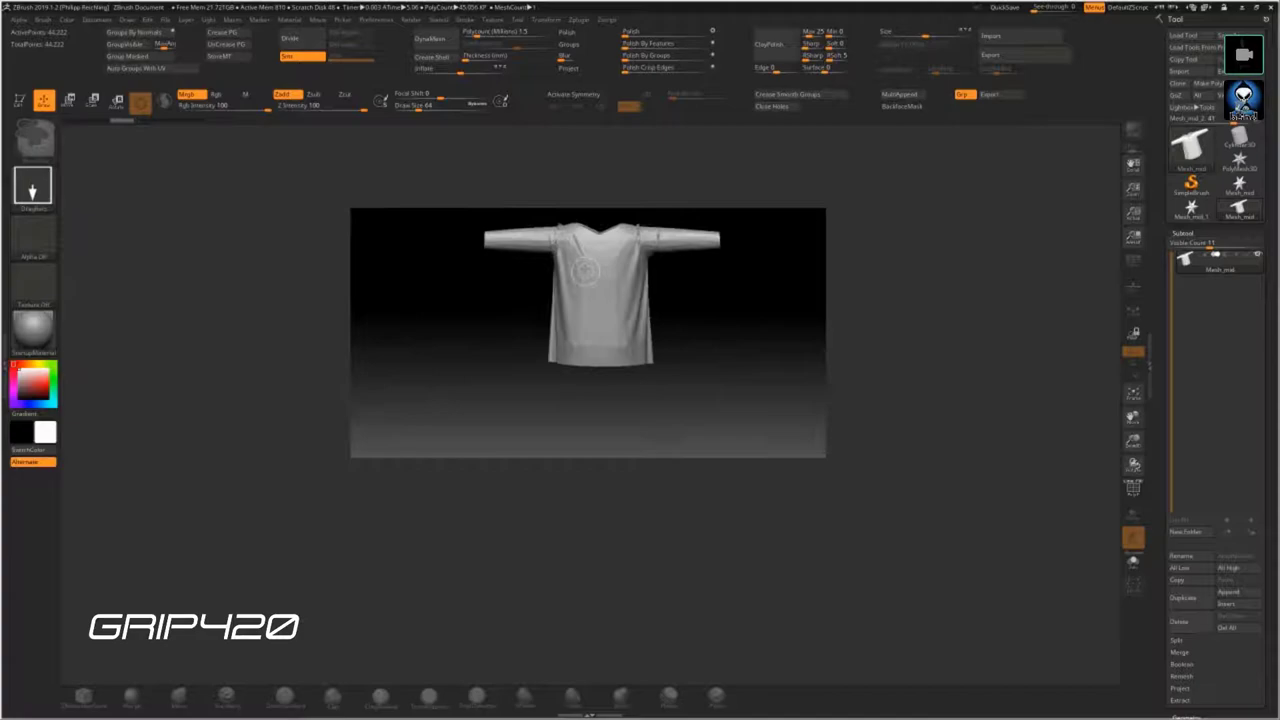
pyautogui.press('-')
pyautogui.press('+')
pyautogui.press('+')
pyautogui.press('+')
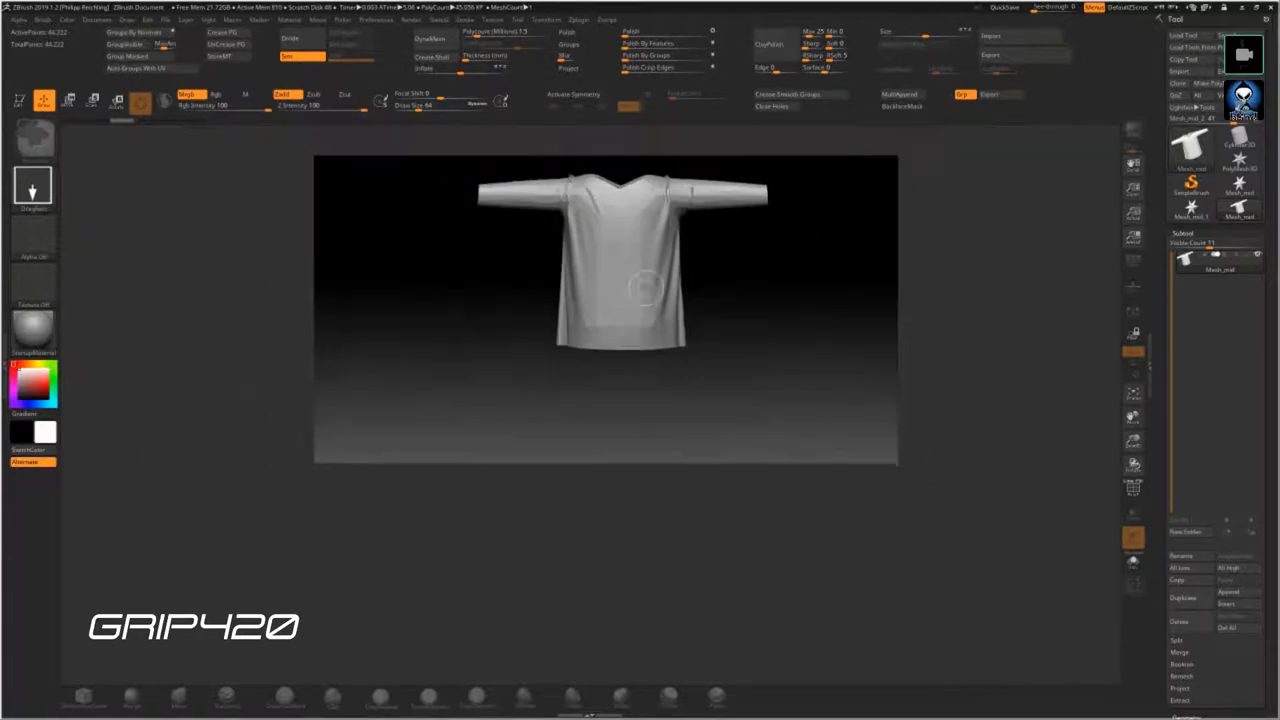
pyautogui.press('+')
pyautogui.press('-')
pyautogui.press('-')
pyautogui.press('-')
pyautogui.press('-')
pyautogui.press('-')
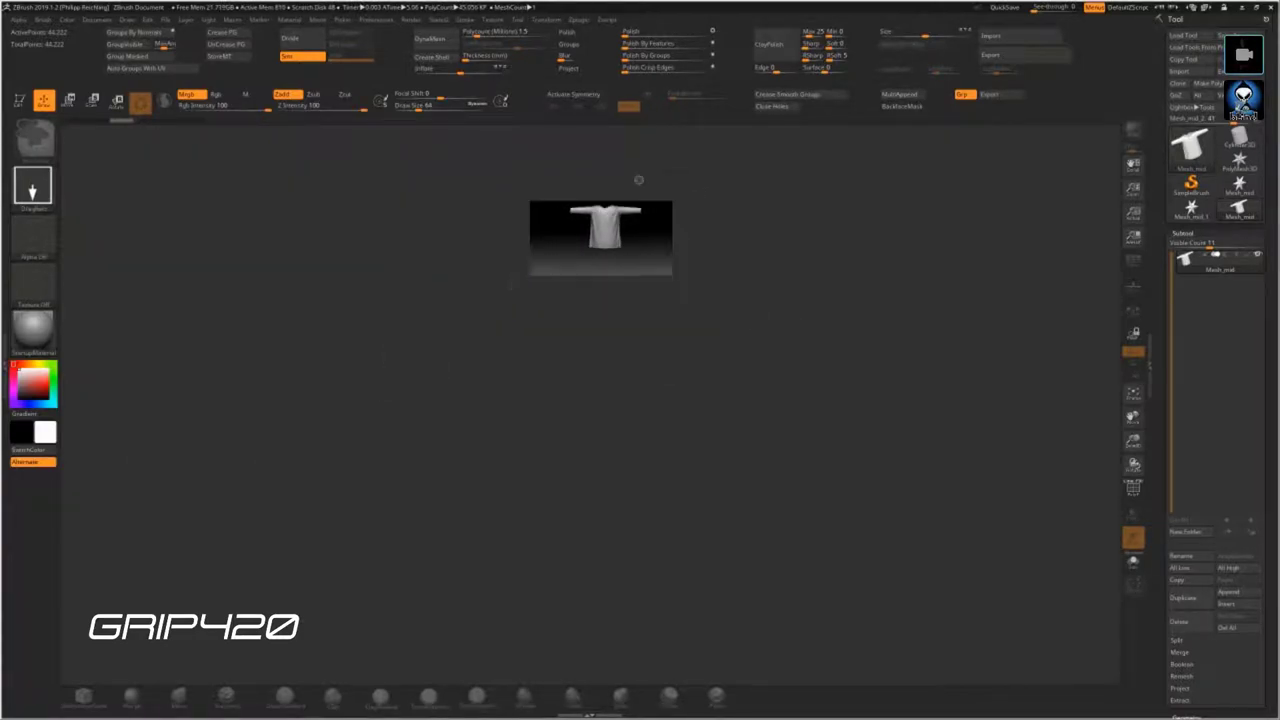
pyautogui.press('+')
pyautogui.press('+')
pyautogui.press('+')
pyautogui.press('+')
pyautogui.press('+')
pyautogui.press('+')
pyautogui.press('+')
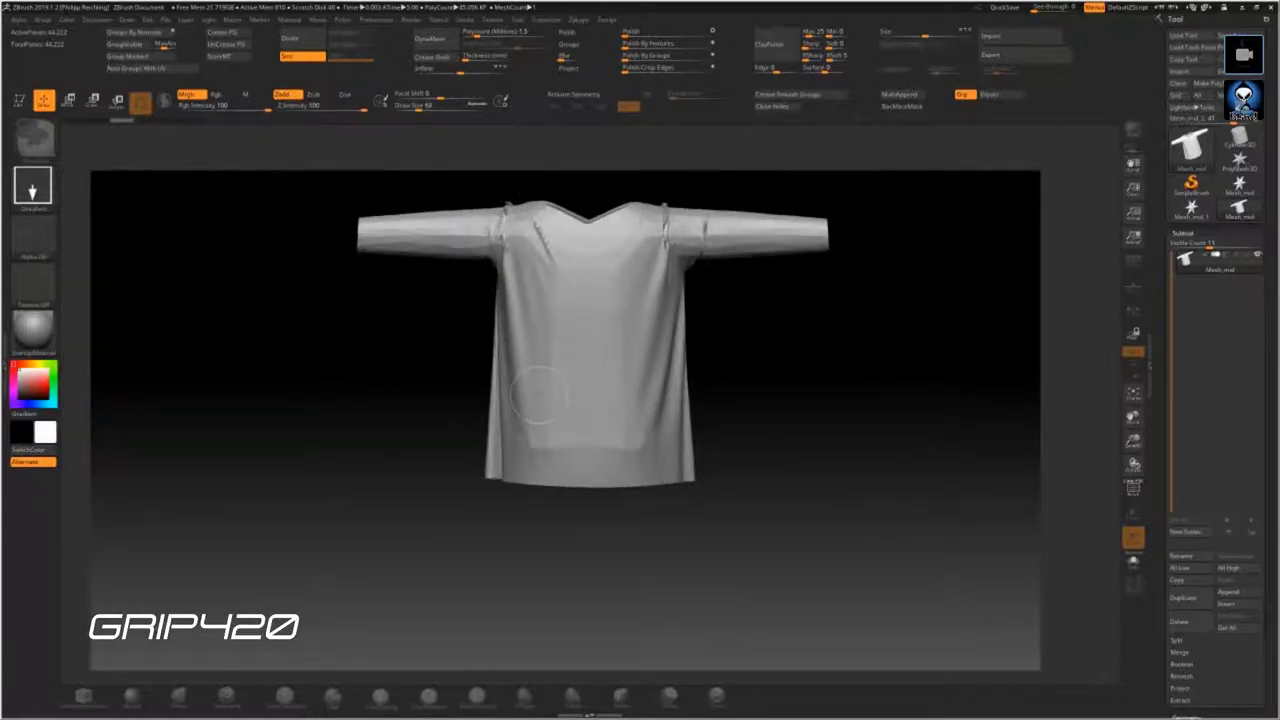
pyautogui.press('-')
pyautogui.press('+')
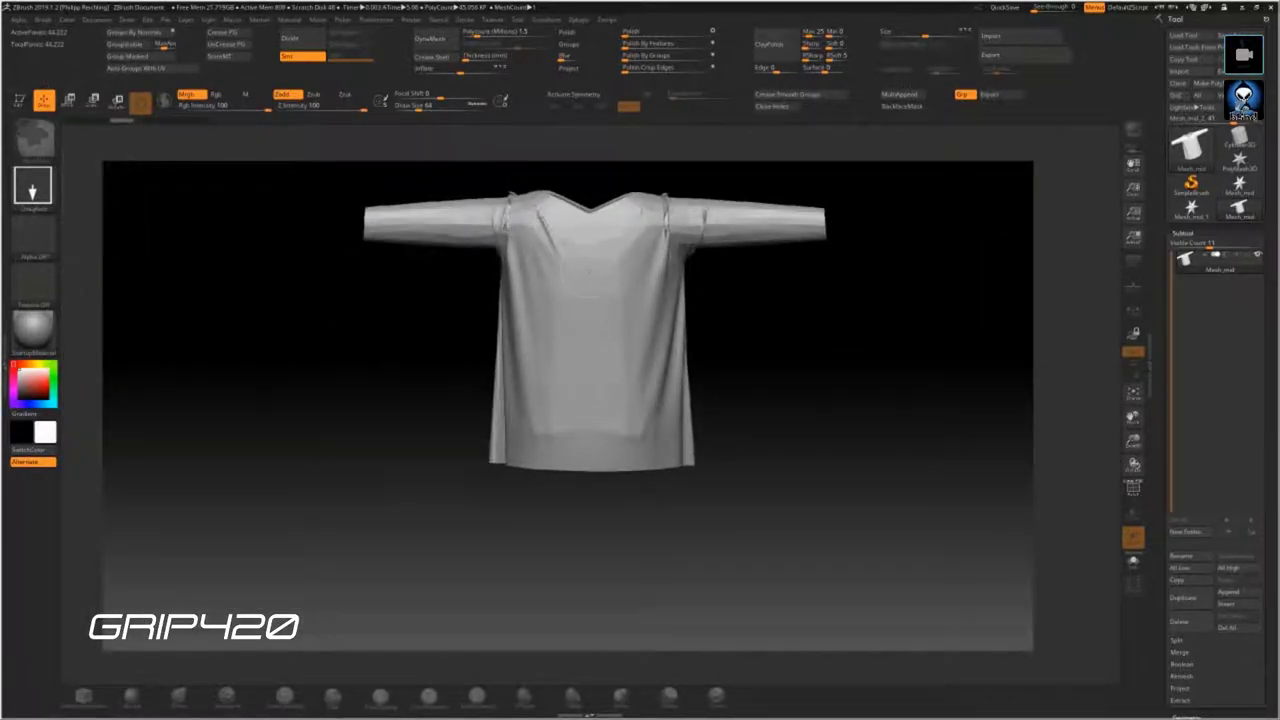
pyautogui.press('+')
# - Reframe the shirt from front and top views, then open Multi Append for 3D files
pyautogui.press('b')
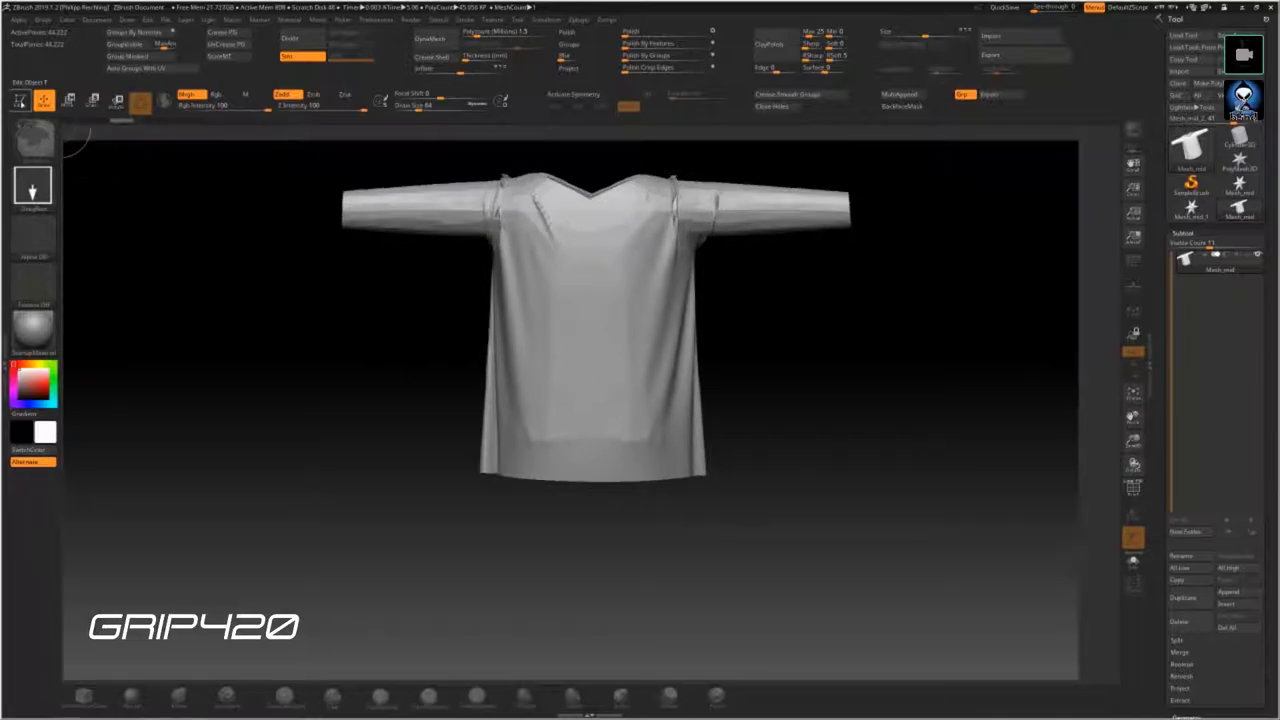
pyautogui.press('-')
pyautogui.keyDown('alt'); pyautogui.moveTo(534, 337); pyautogui.dragTo(490, 295); pyautogui.keyUp('alt')
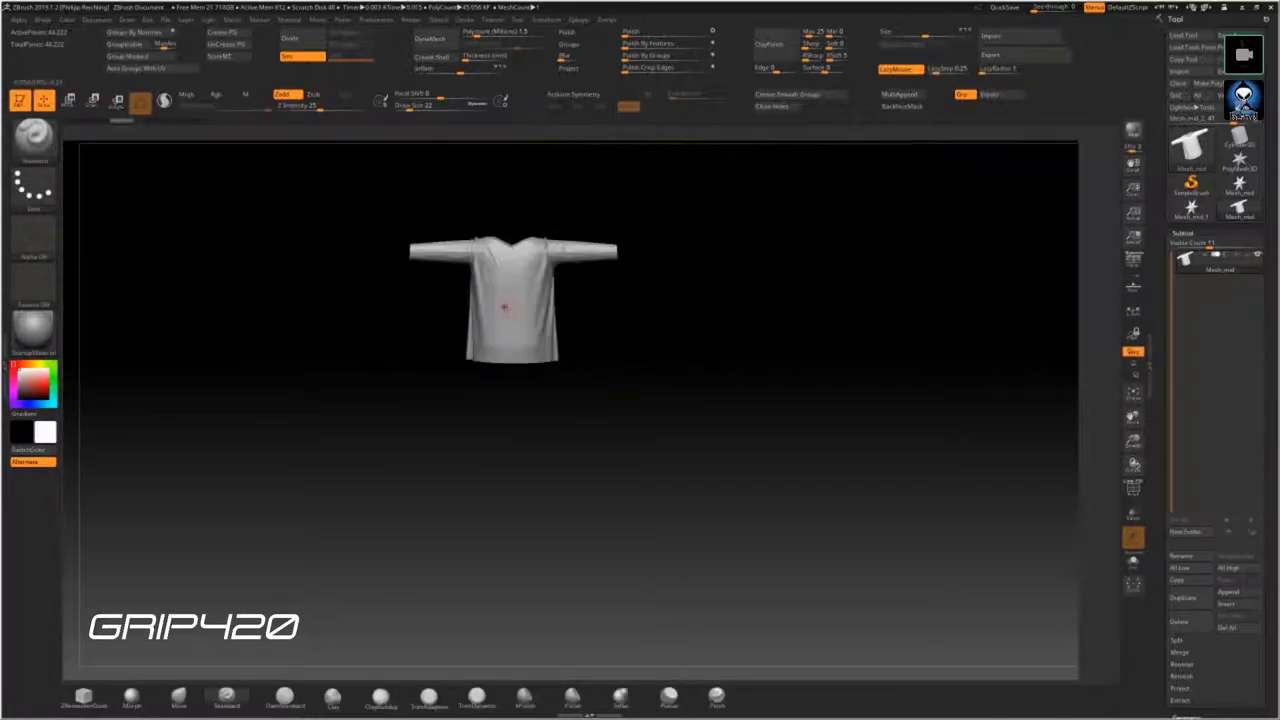
pyautogui.keyDown('alt'); pyautogui.moveTo(429, 324); pyautogui.dragTo(281, 598); pyautogui.keyUp('alt')
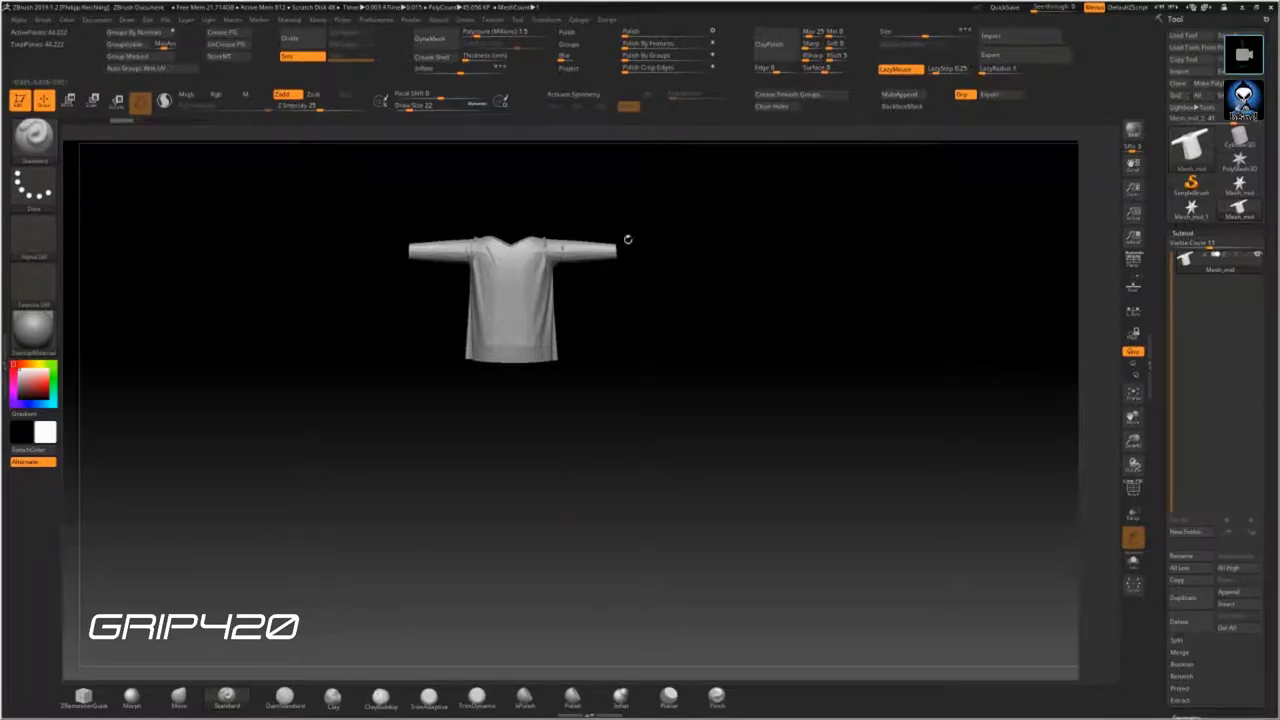
pyautogui.moveTo(632, 327)
pyautogui.keyDown('alt'); pyautogui.mouseDown()
pyautogui.moveTo(560, 400)
pyautogui.moveTo(480, 360)
pyautogui.moveTo(446, 386)
pyautogui.mouseUp(); pyautogui.keyUp('alt')
pyautogui.moveTo(780, 526)
pyautogui.mouseDown()
pyautogui.moveTo(715, 516)
pyautogui.moveTo(680, 383)
pyautogui.moveTo(271, 231)
pyautogui.mouseUp()
pyautogui.press('f')
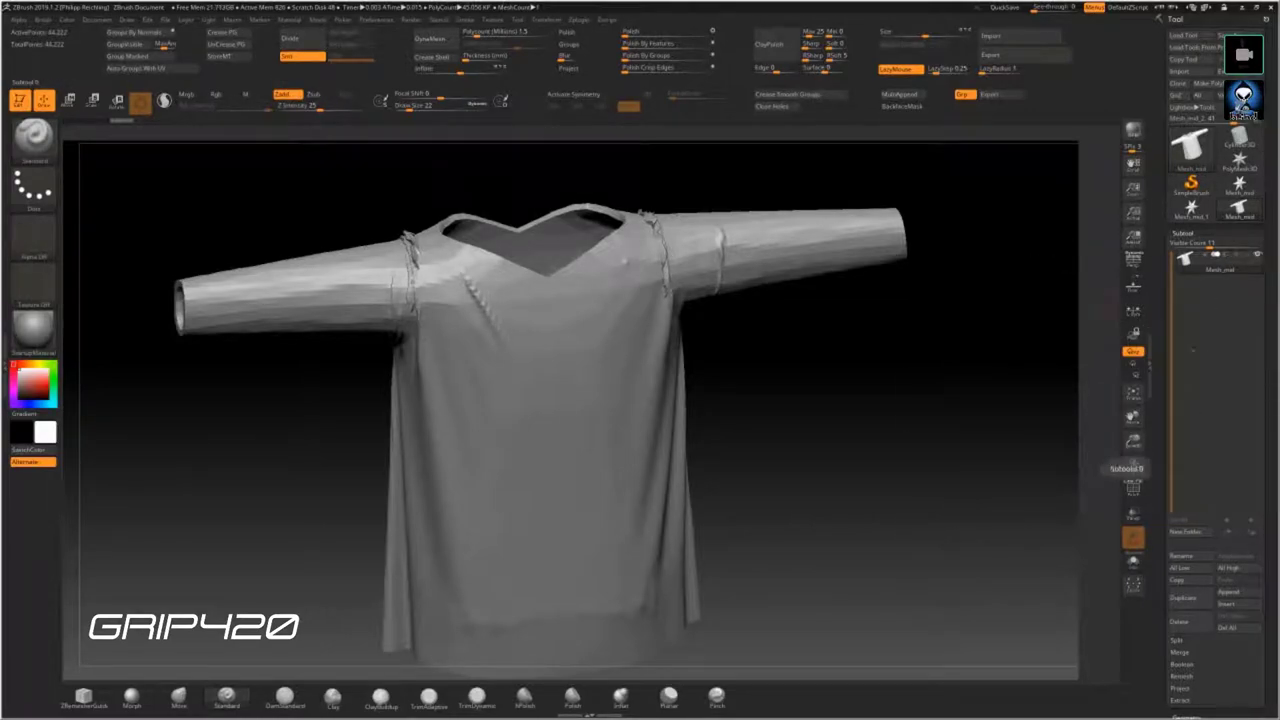
pyautogui.moveTo(792, 421)
pyautogui.mouseDown()
pyautogui.moveTo(790, 560)
pyautogui.moveTo(772, 557)
pyautogui.moveTo(743, 457)
pyautogui.moveTo(743, 514)
pyautogui.moveTo(751, 463)
pyautogui.mouseUp()
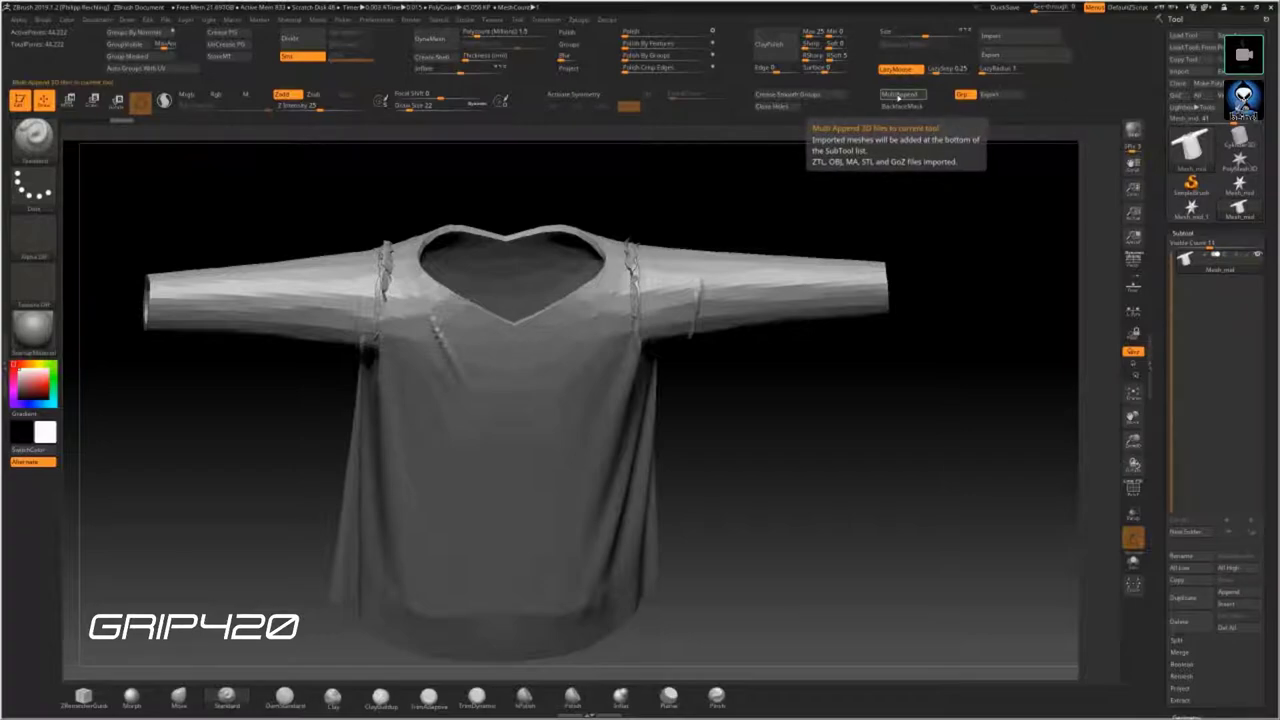
pyautogui.click(900, 94)
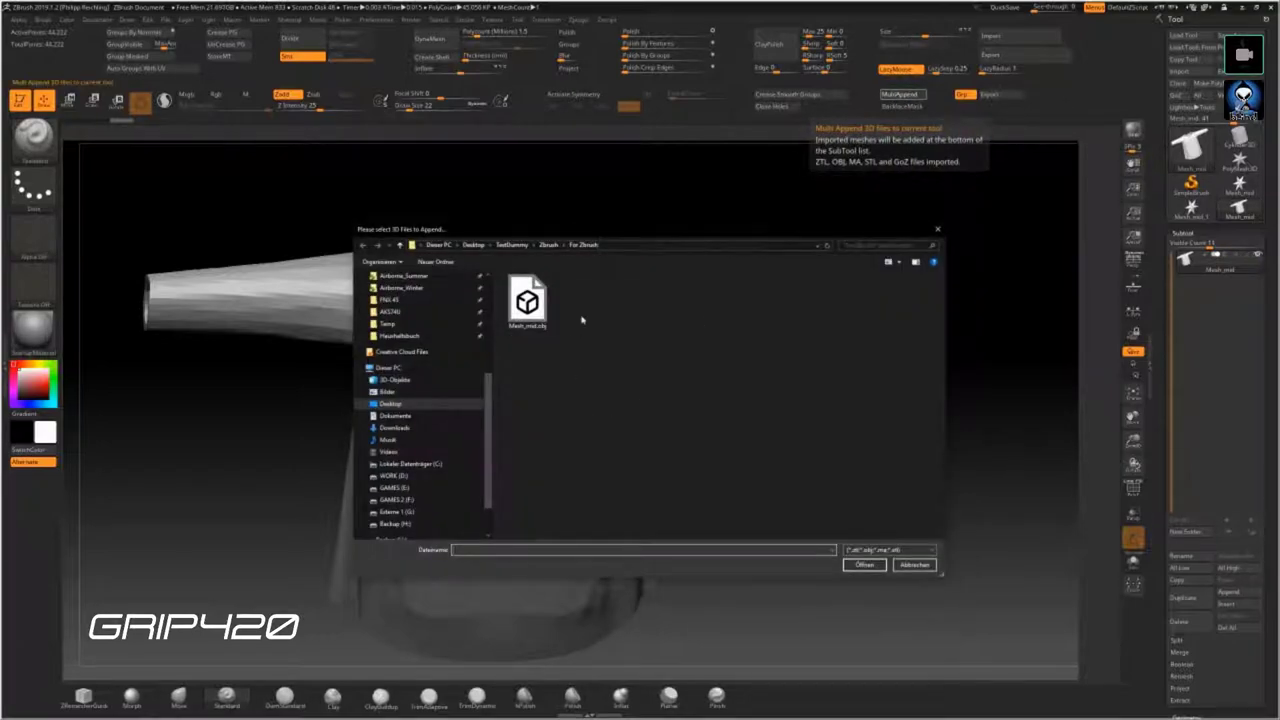
pyautogui.moveTo(563, 330); pyautogui.dragTo(930, 286)
pyautogui.click(937, 229)
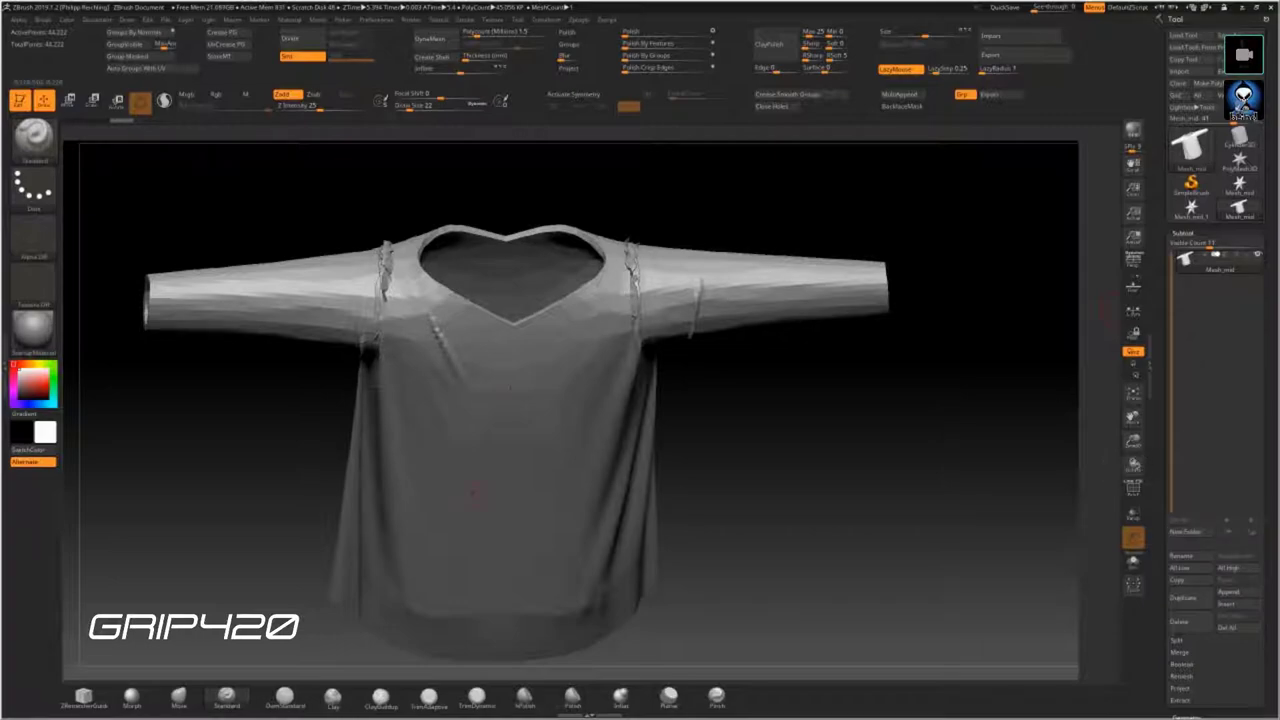
pyautogui.scroll(-5, 327, 522)
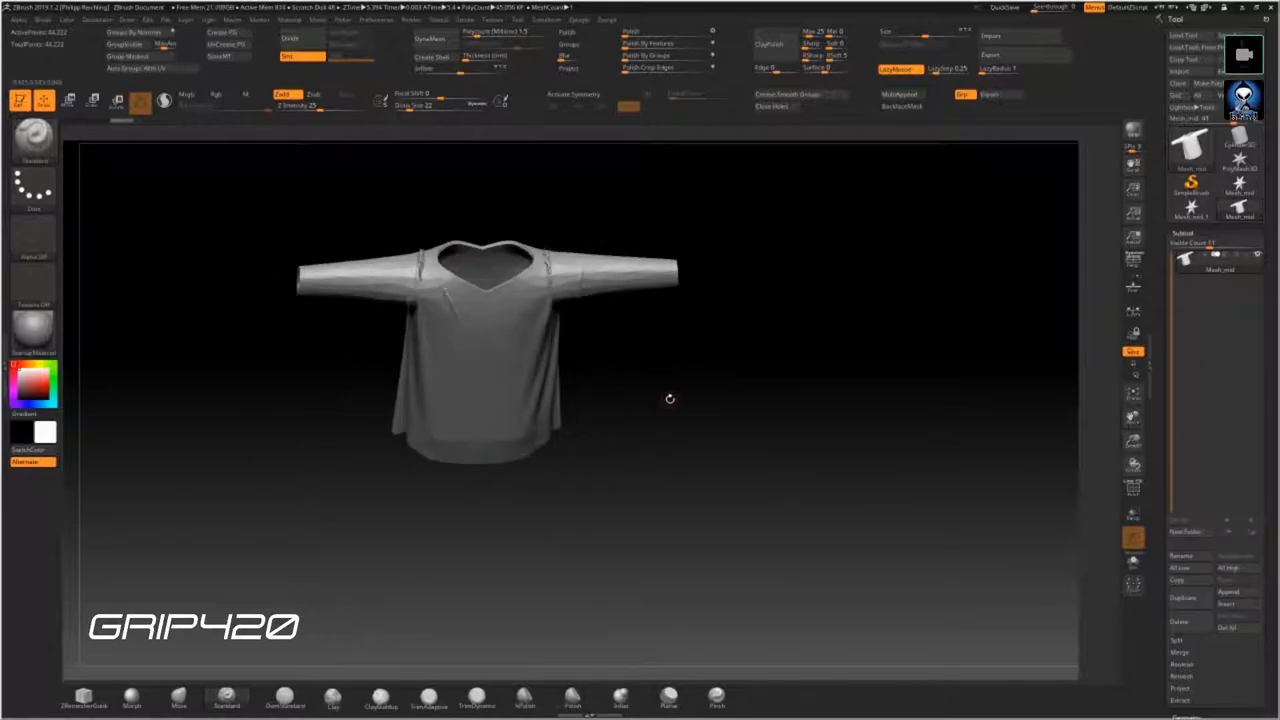
pyautogui.scroll(3, 446, 282)
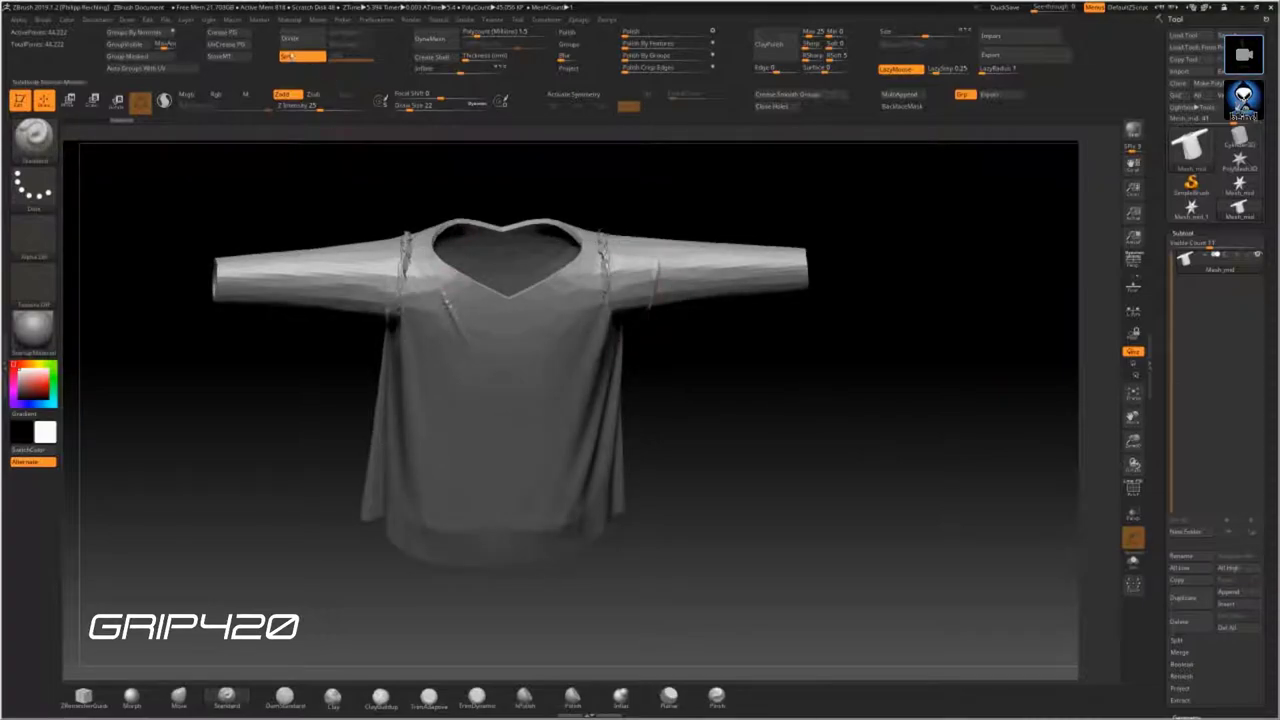
# - Divide the shirt three times to reach SDiv 4, about 2.857 million points
pyautogui.click(297, 42)
pyautogui.click(297, 42)
pyautogui.click(297, 42)
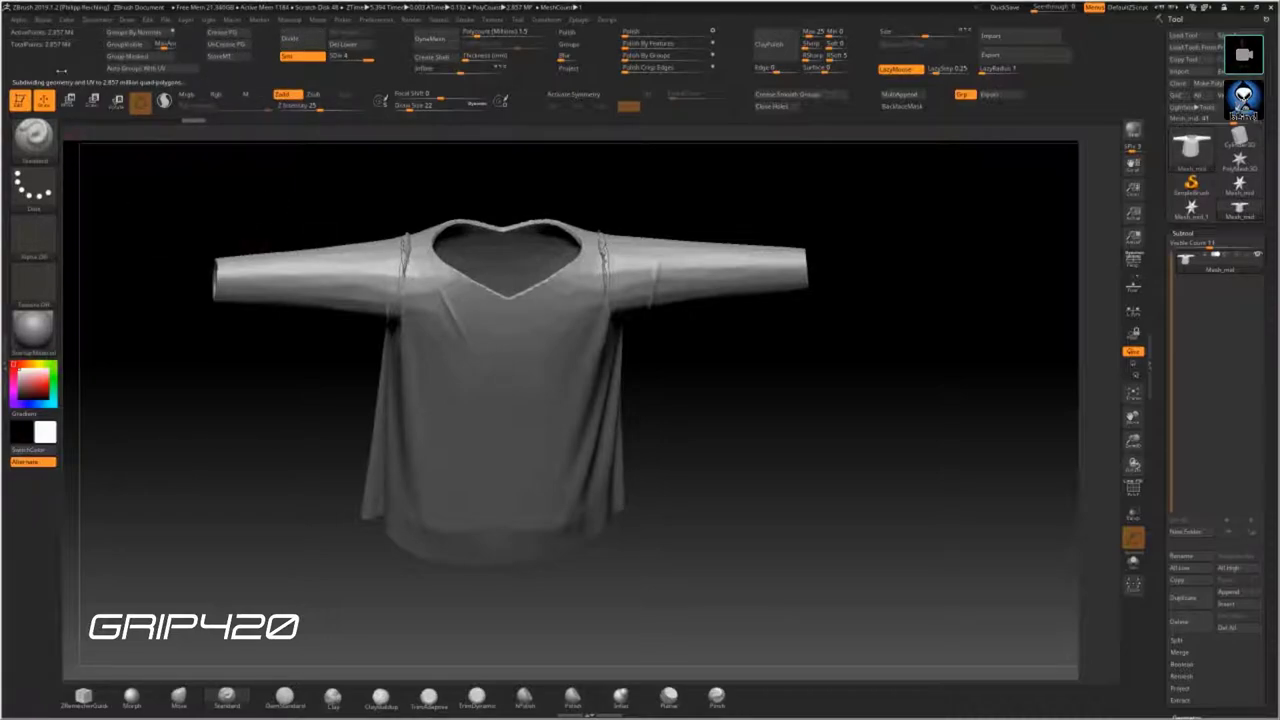
pyautogui.scroll(1, 658, 421)
pyautogui.scroll(1, 640, 400)
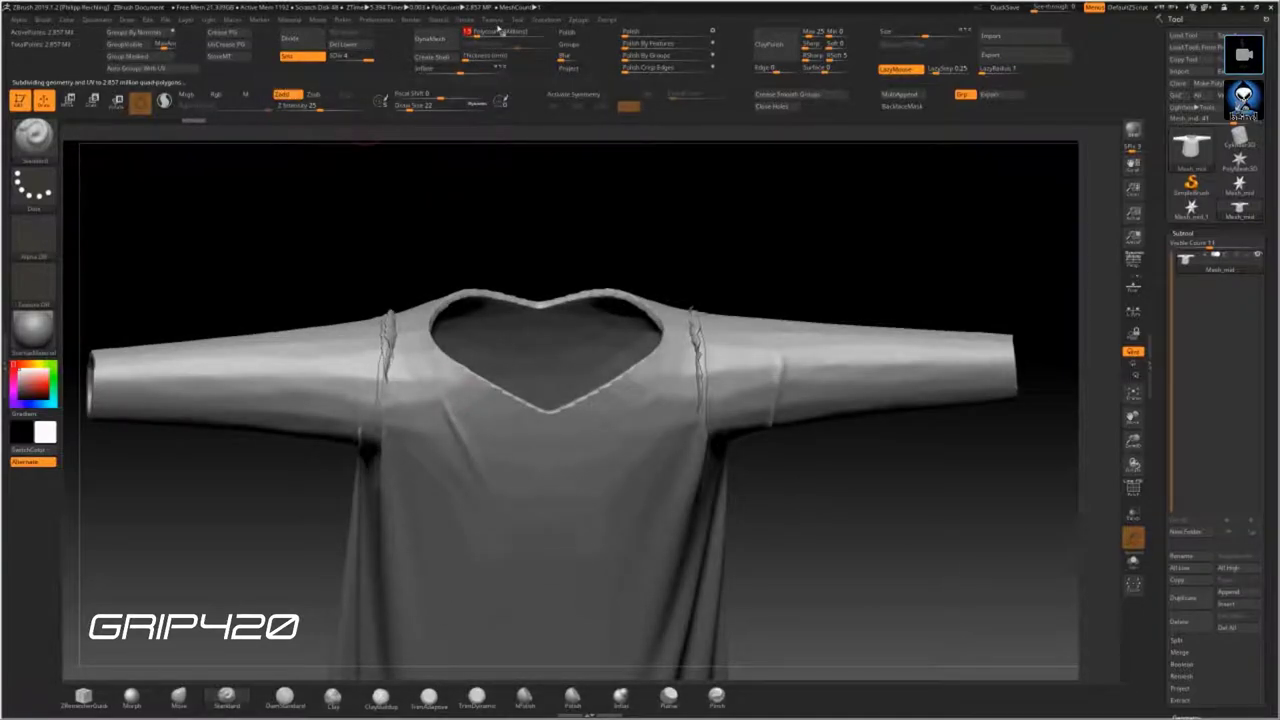
pyautogui.moveTo(430, 38)
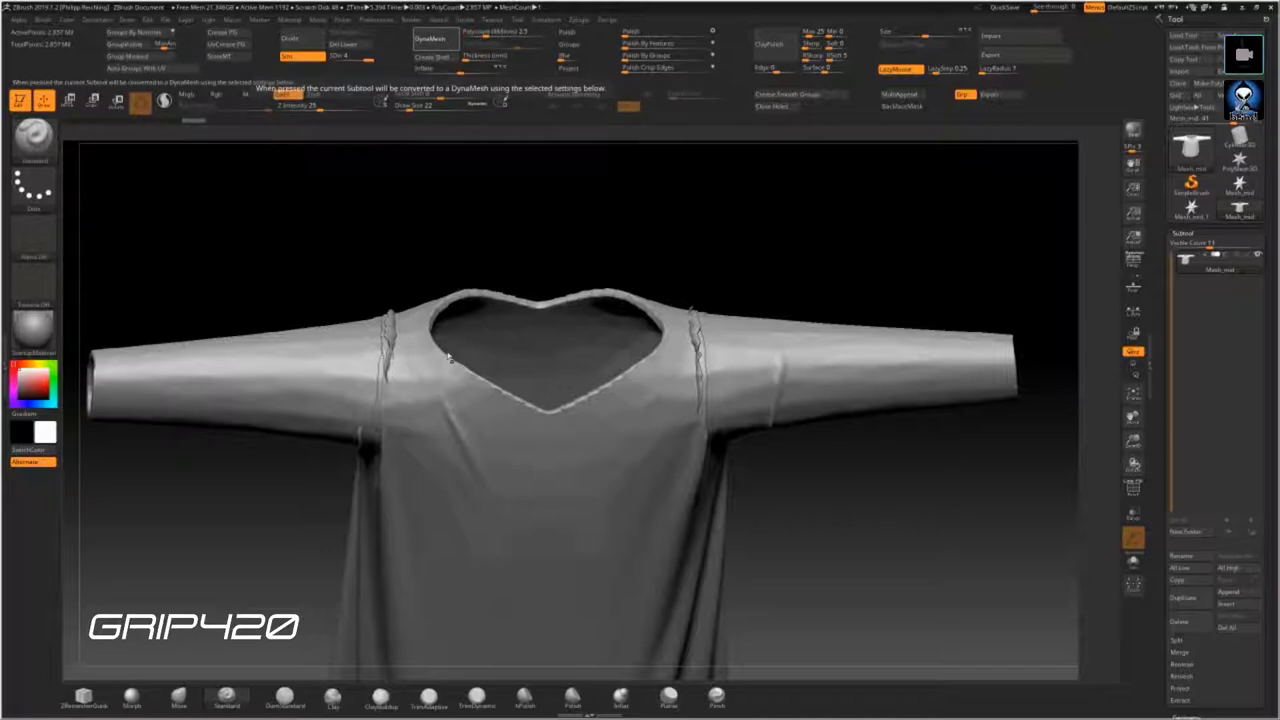
# - Check the PolyF wireframe, set Draw Size to 6 and zoom onto the left shoulder seam
pyautogui.moveTo(449, 358); pyautogui.dragTo(474, 374)
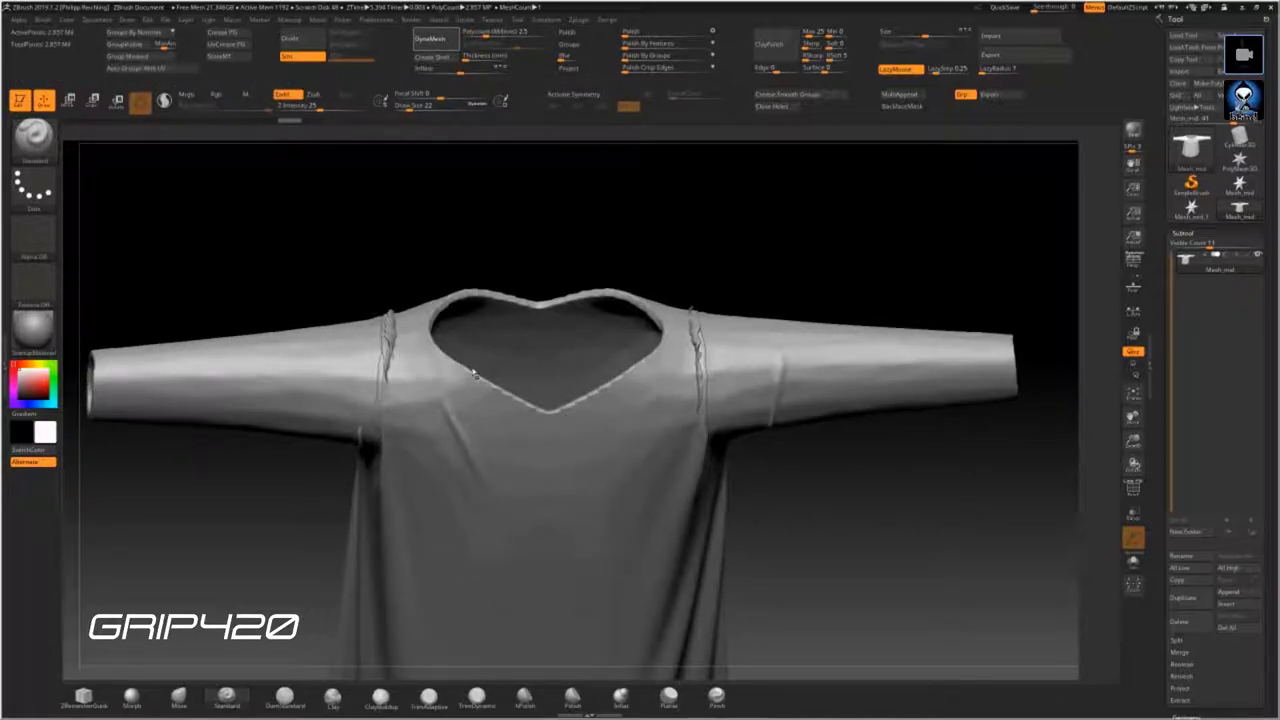
pyautogui.scroll(5, 400, 368)
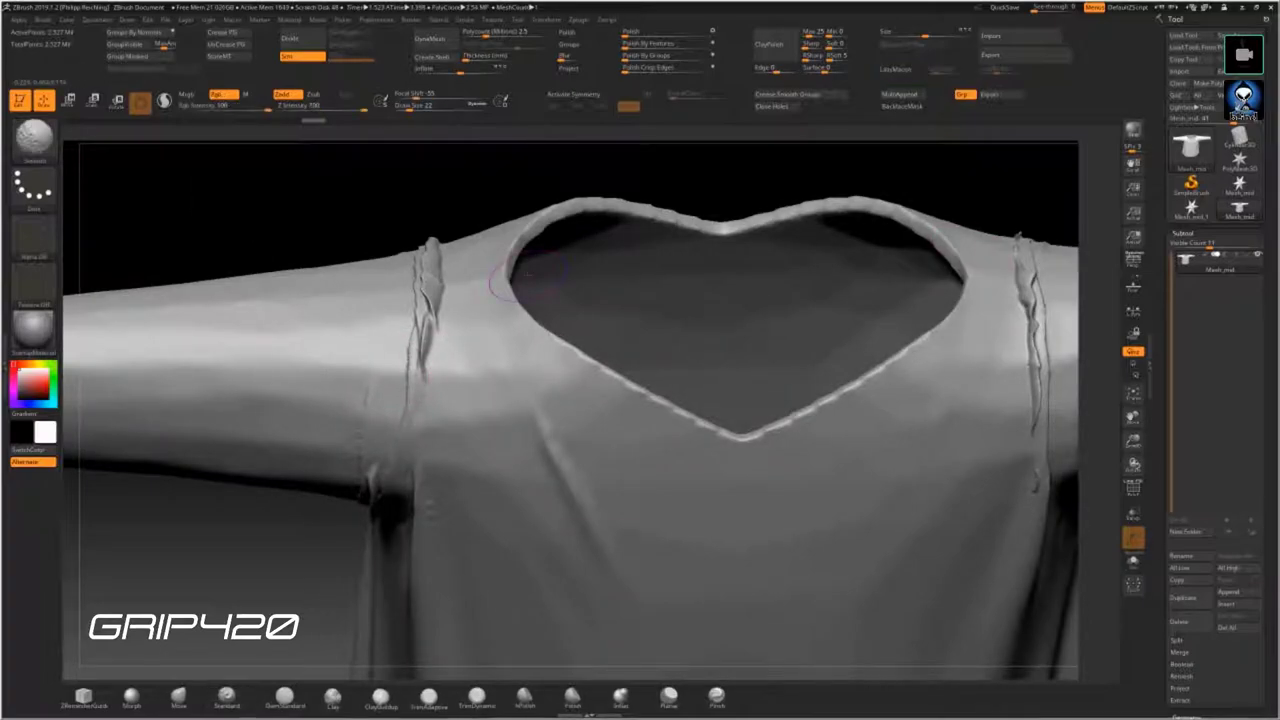
pyautogui.hotkey('shift', 'f')
pyautogui.hotkey('shift', 'f')
pyautogui.hotkey('shift', 'f')
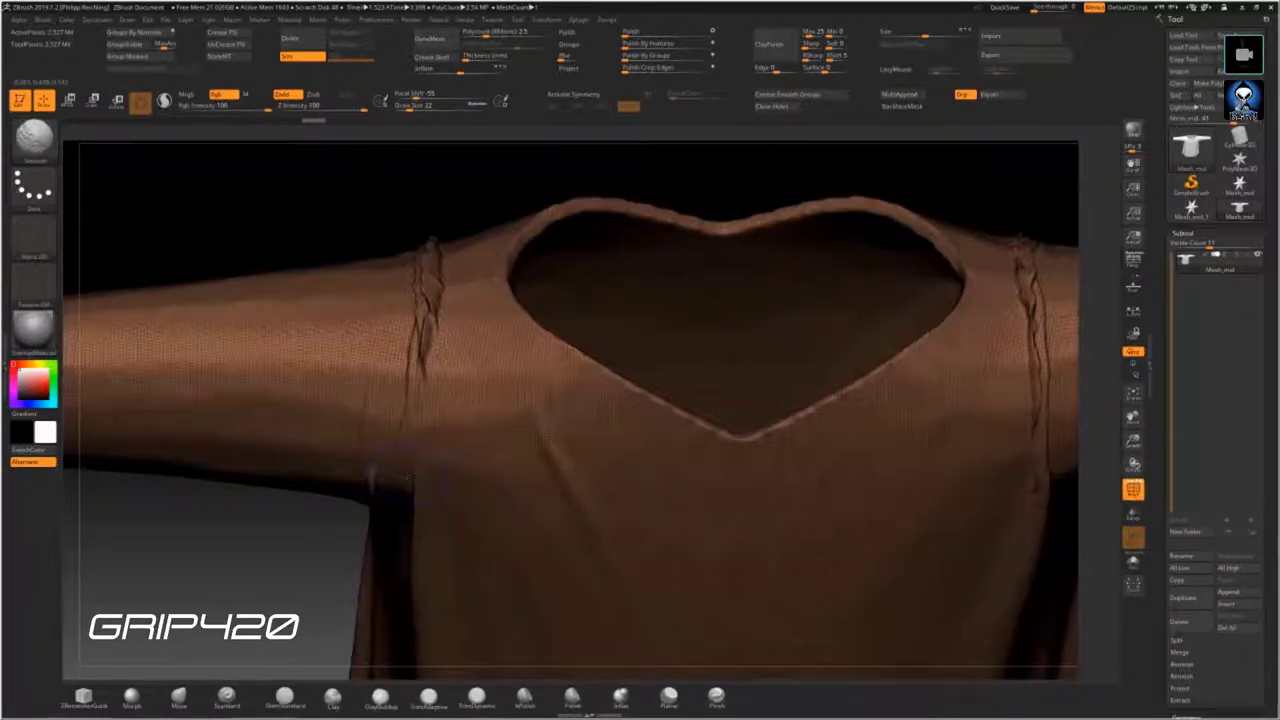
pyautogui.hotkey('shift', 'f')
pyautogui.hotkey('shift', 'f')
pyautogui.hotkey('shift', 'f')
pyautogui.hotkey('shift', 'f')
pyautogui.hotkey('shift', 'f')
pyautogui.hotkey('shift', 'f')
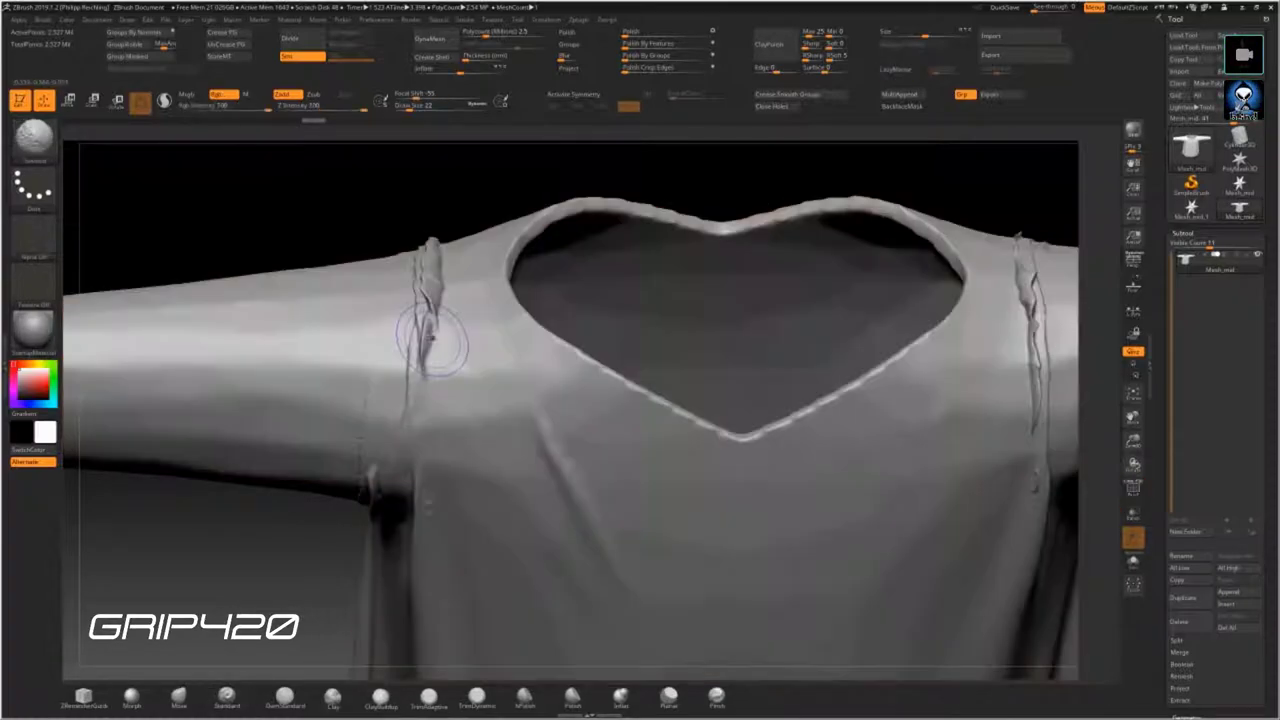
pyautogui.hotkey('shift', 'f')
pyautogui.hotkey('shift', 'f')
pyautogui.keyDown('ctrl'); pyautogui.moveTo(430, 340); pyautogui.dragTo(430, 470, button='right'); pyautogui.keyUp('ctrl')
pyautogui.press('s')
pyautogui.click(464, 313)
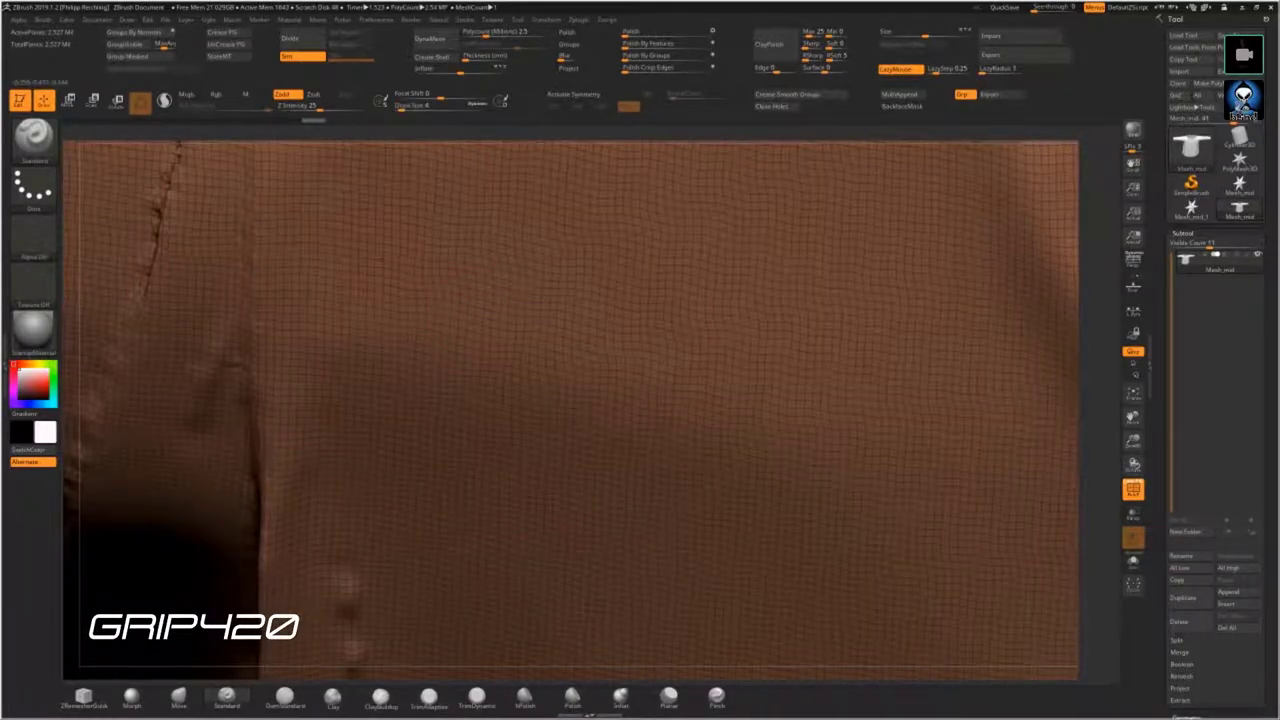
pyautogui.moveTo(464, 313); pyautogui.dragTo(468, 197, button='right')
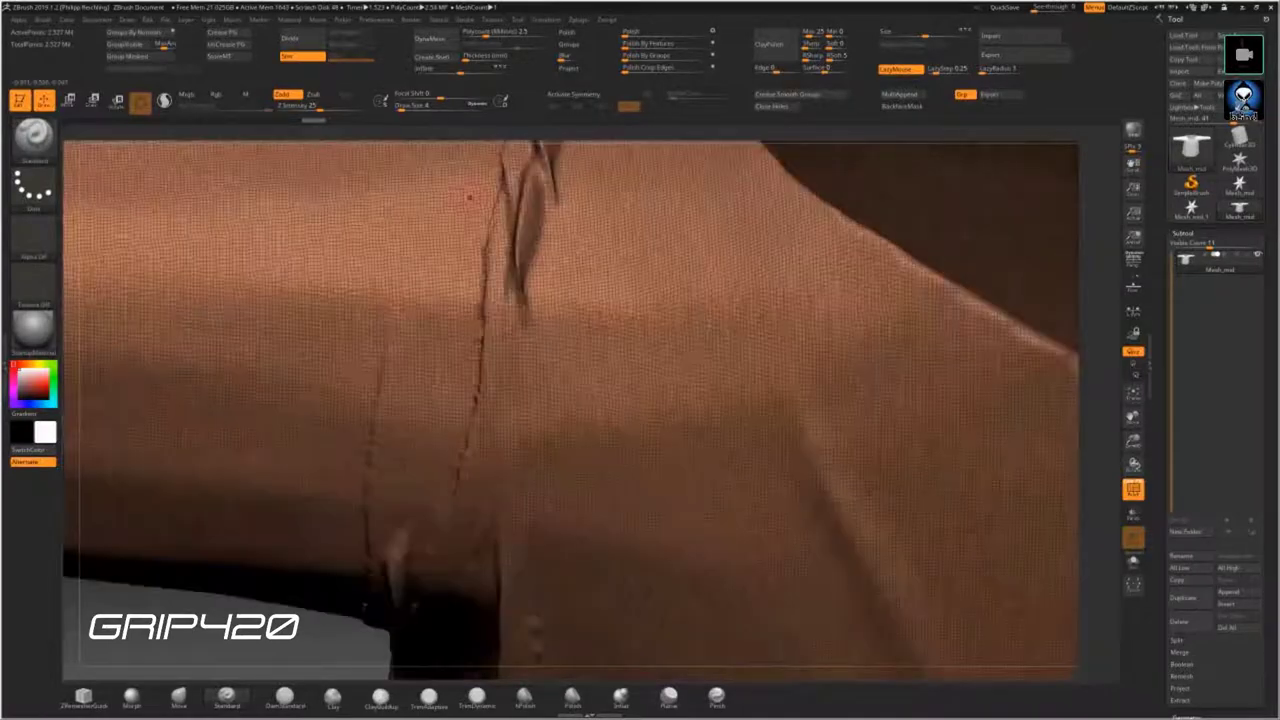
pyautogui.moveTo(469, 197); pyautogui.dragTo(314, 380, button='right')
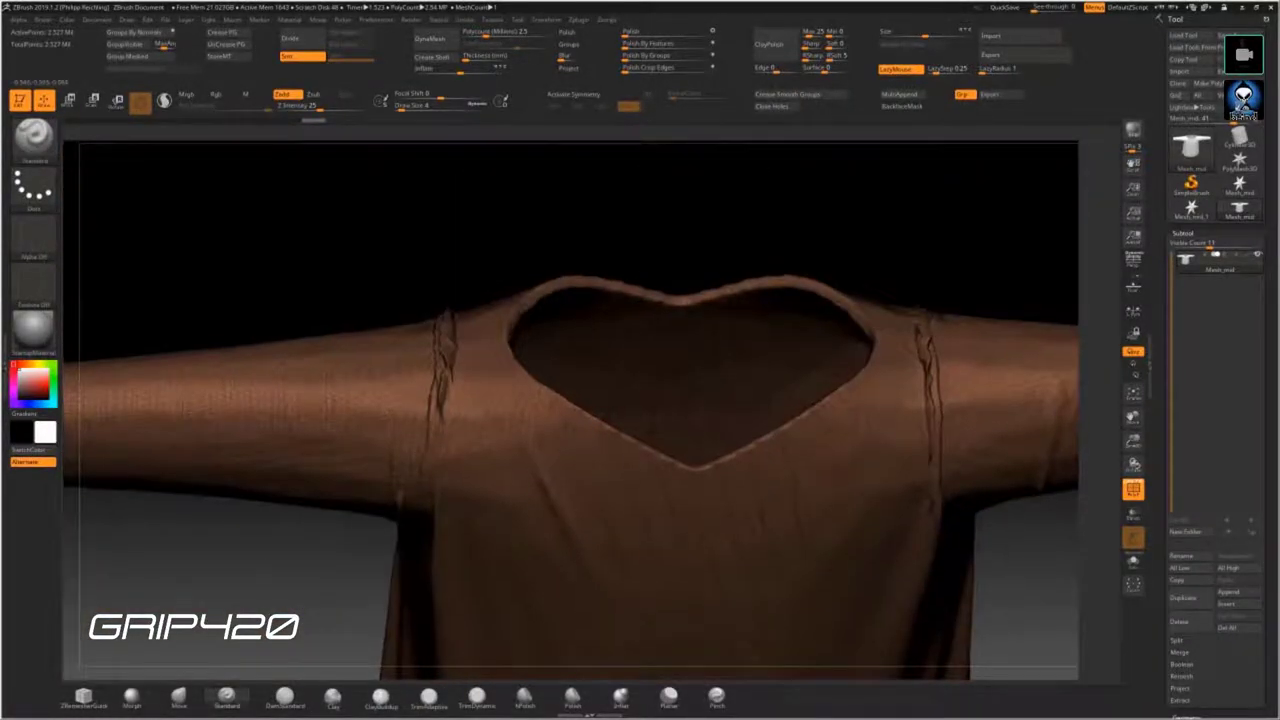
pyautogui.moveTo(442, 308); pyautogui.dragTo(934, 472, button='right')
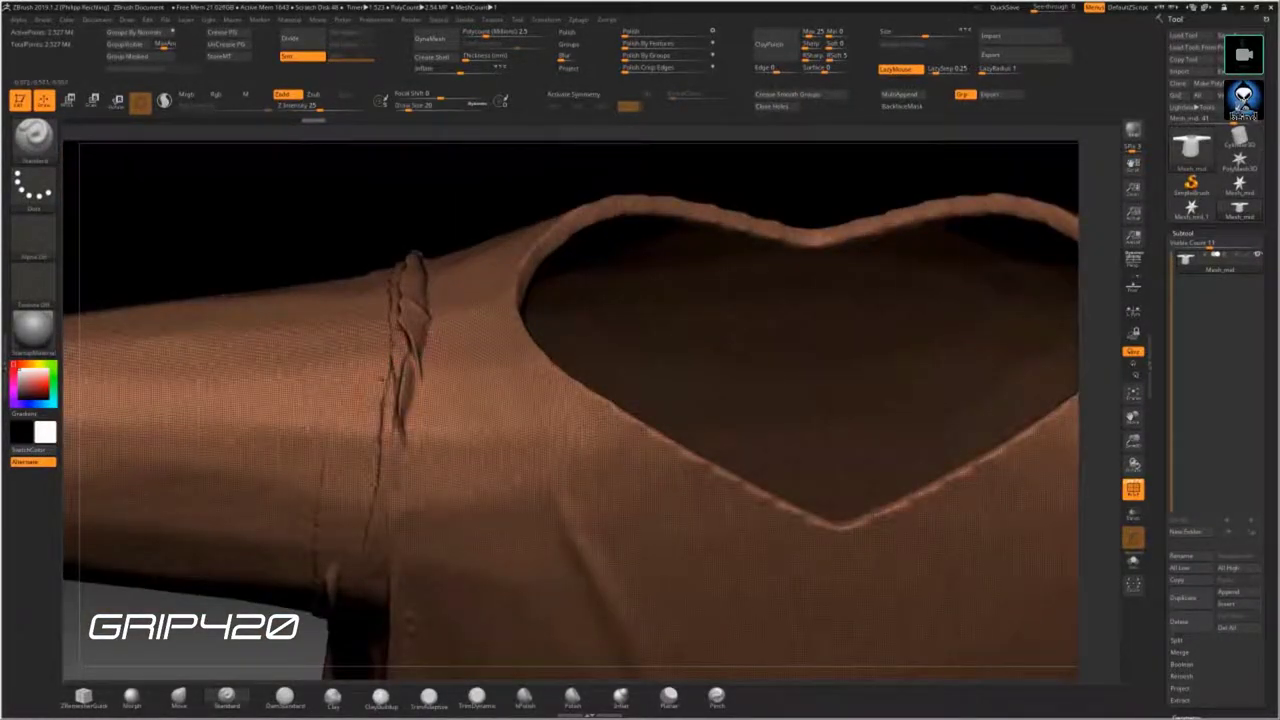
# - Smooth the raised seam ridge on the left shoulder flat with Shift-strokes
pyautogui.keyDown('shift'); pyautogui.moveTo(360, 300); pyautogui.dragTo(400, 440); pyautogui.keyUp('shift')
pyautogui.hotkey('shift', 'f')
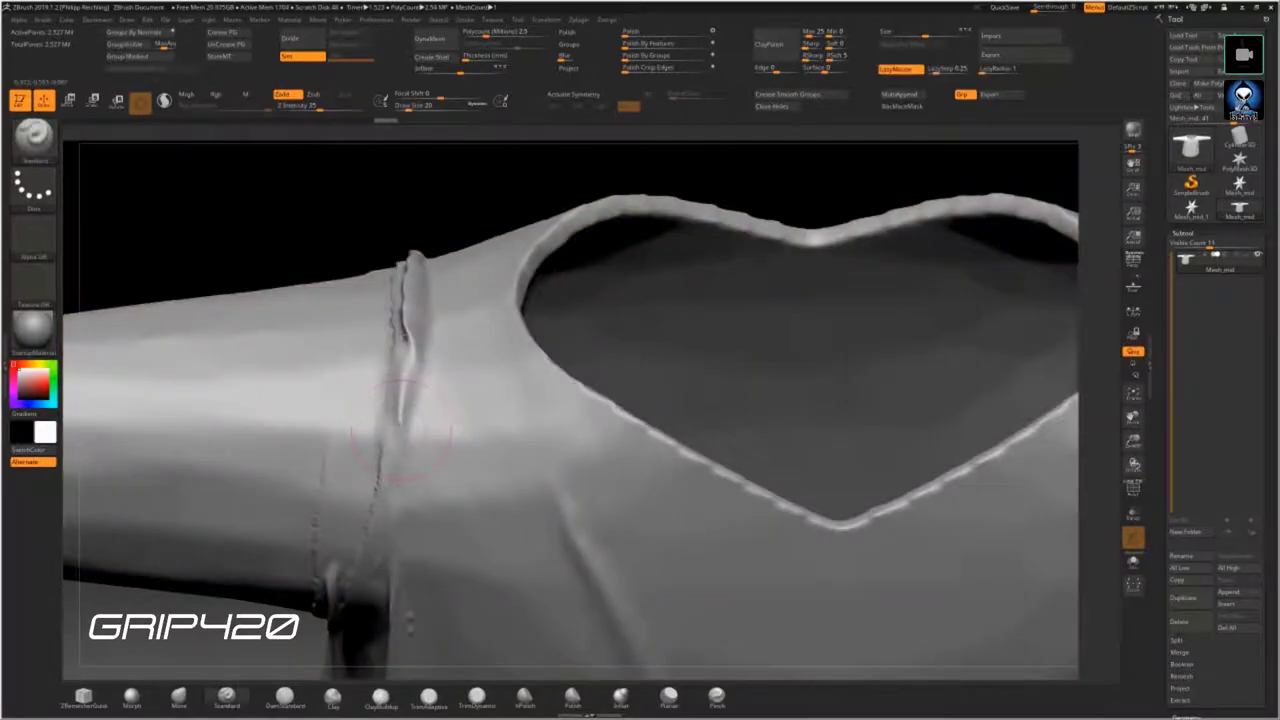
pyautogui.keyDown('shift'); pyautogui.moveTo(412, 256); pyautogui.dragTo(406, 428); pyautogui.keyUp('shift')
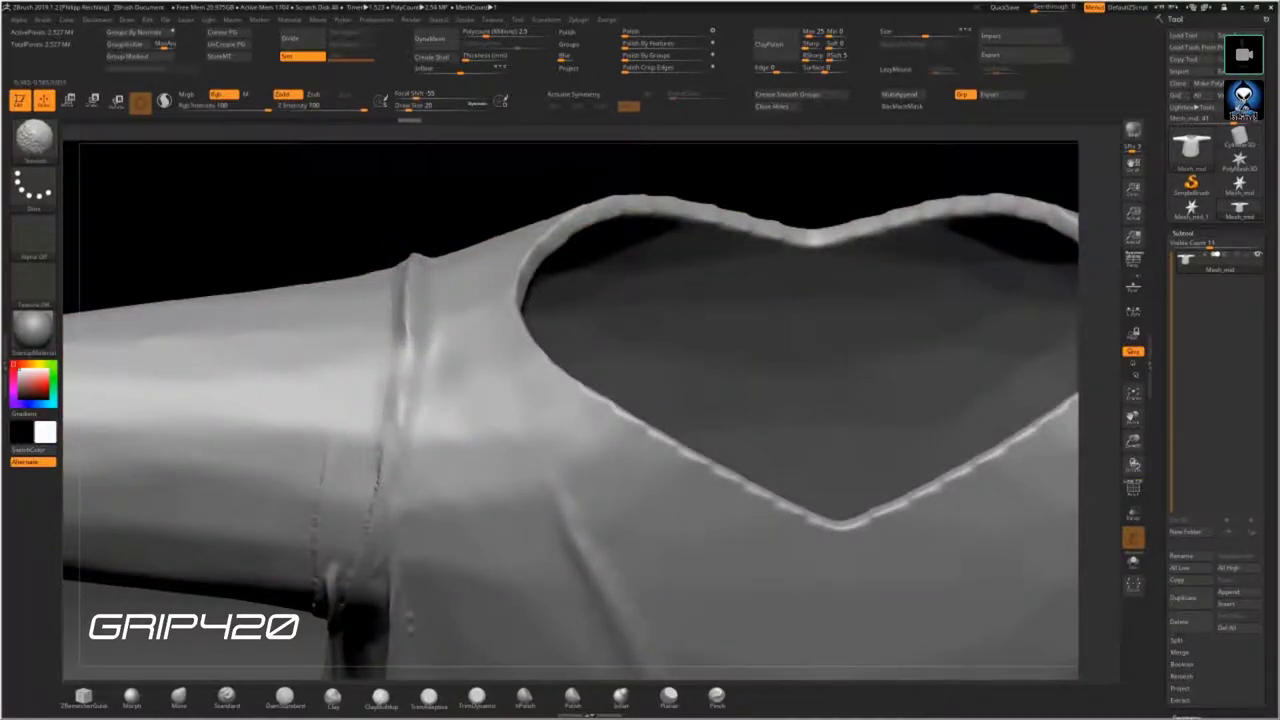
pyautogui.keyDown('alt'); pyautogui.moveTo(390, 620); pyautogui.dragTo(567, 220, button='right'); pyautogui.keyUp('alt')
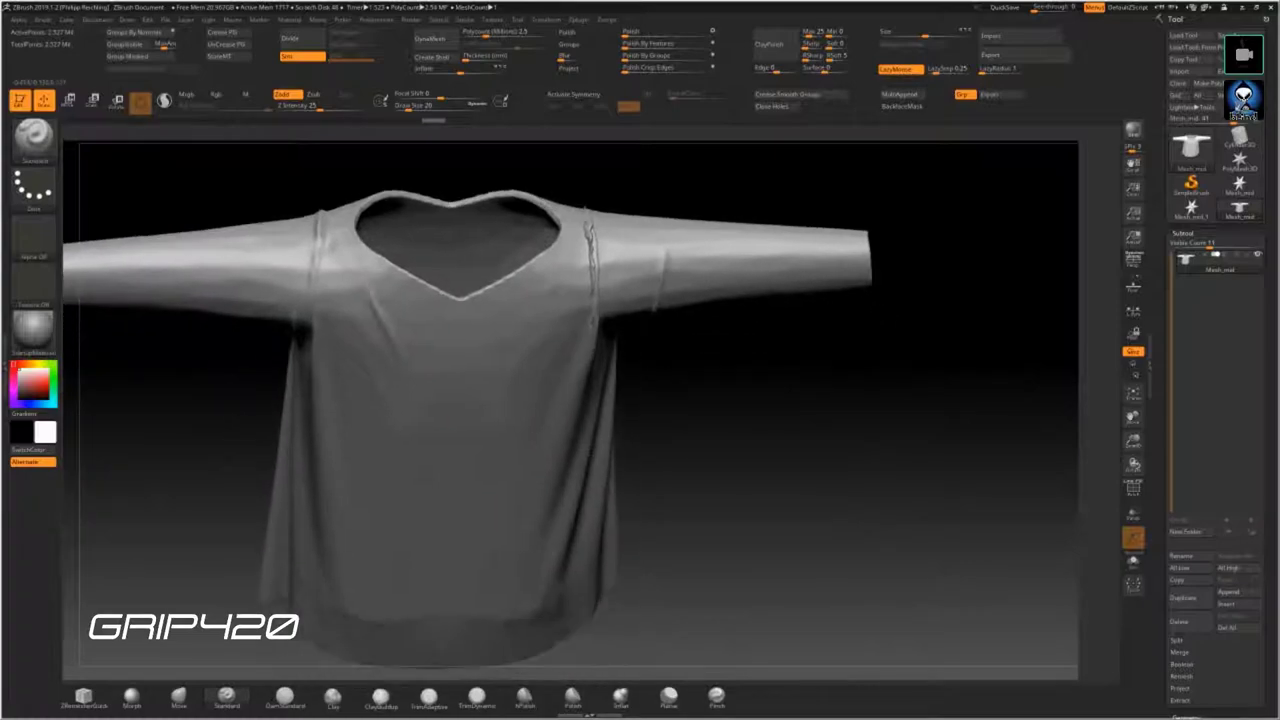
pyautogui.press('shift')
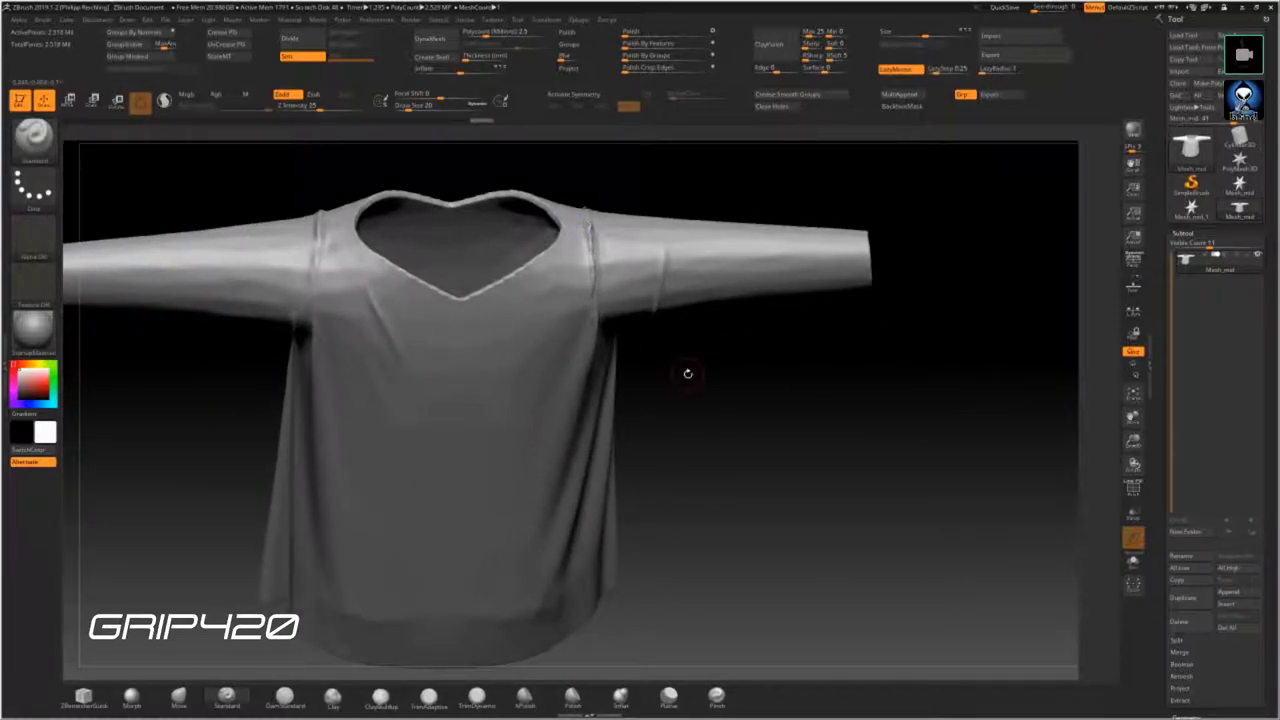
pyautogui.press('shift')
pyautogui.keyDown('ctrl'); pyautogui.moveTo(691, 358); pyautogui.dragTo(753, 543); pyautogui.keyUp('ctrl')
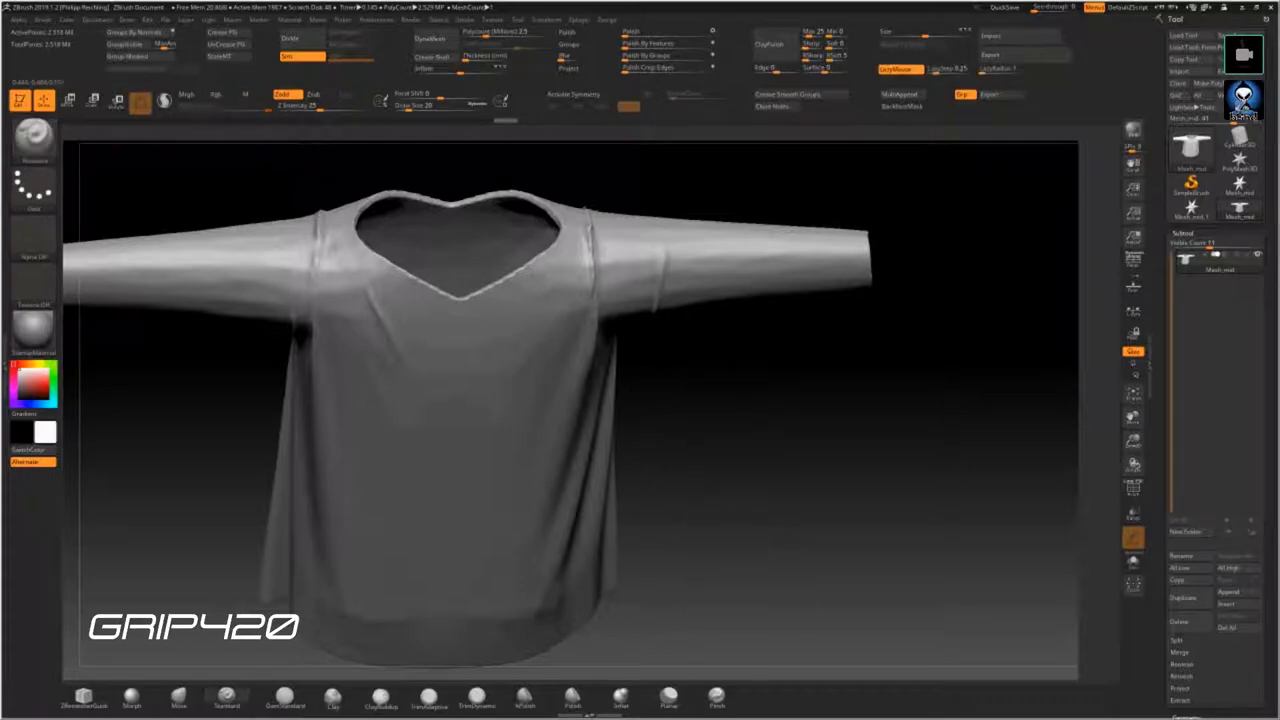
pyautogui.scroll(5, 588, 234)
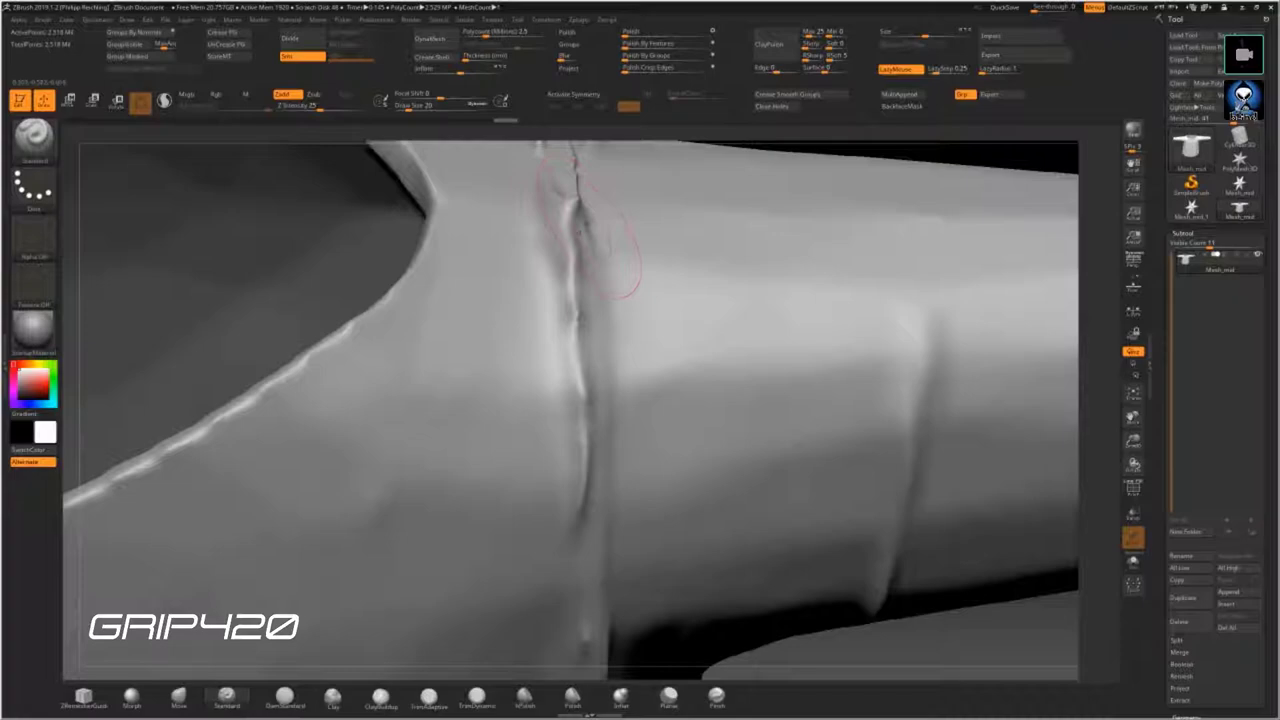
# - Smooth the right shoulder seam crease and raise sculpting strength to 100
pyautogui.moveTo(572, 235)
pyautogui.keyDown('shift'); pyautogui.mouseDown()
pyautogui.moveTo(563, 298)
pyautogui.moveTo(651, 307)
pyautogui.mouseUp(); pyautogui.keyUp('shift')
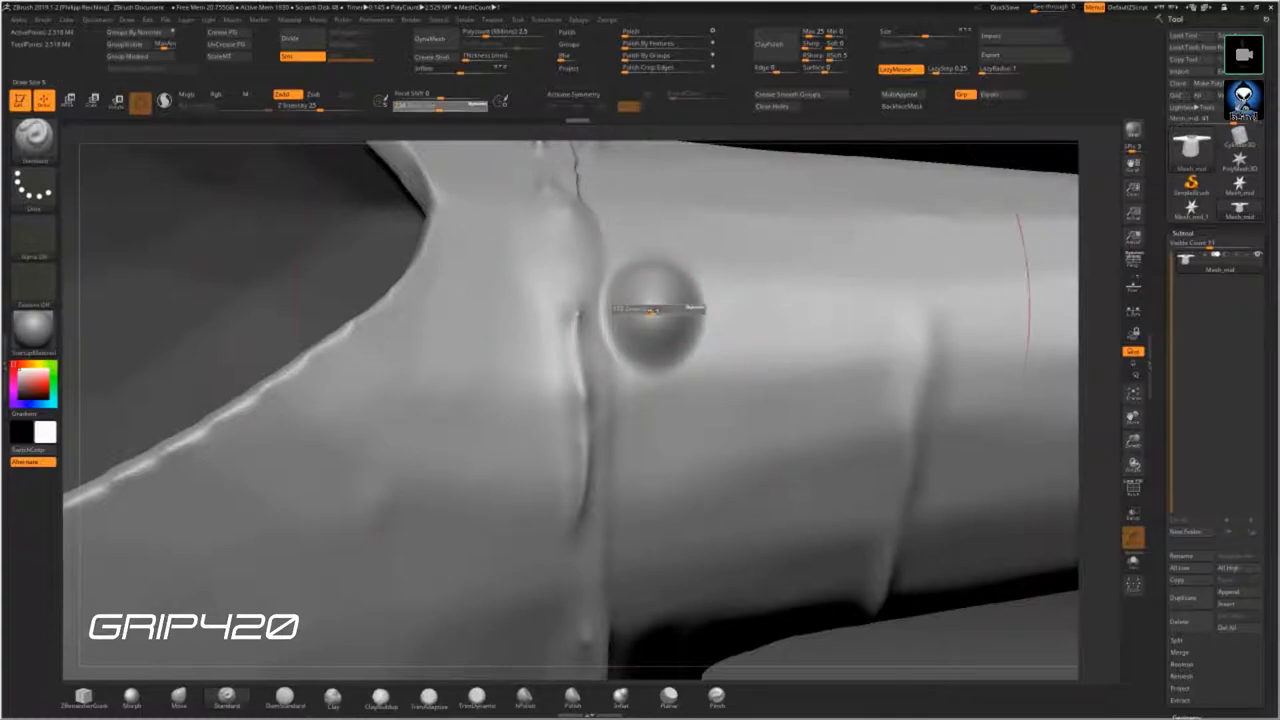
pyautogui.press('space')
pyautogui.moveTo(640, 348); pyautogui.dragTo(720, 348)
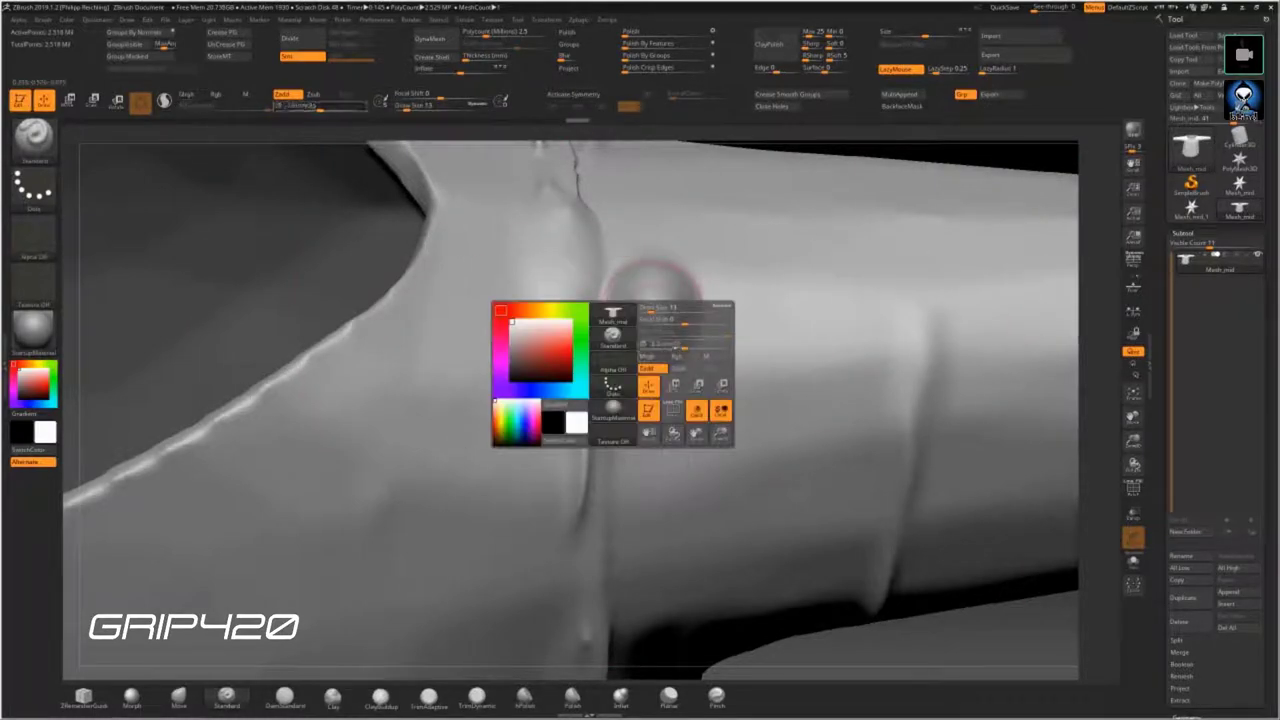
# - Smooth the stray round dent on the sleeve flat, checking it with the wireframe
pyautogui.moveTo(648, 305)
pyautogui.mouseDown()
pyautogui.moveTo(677, 313)
pyautogui.moveTo(692, 300)
pyautogui.mouseUp()
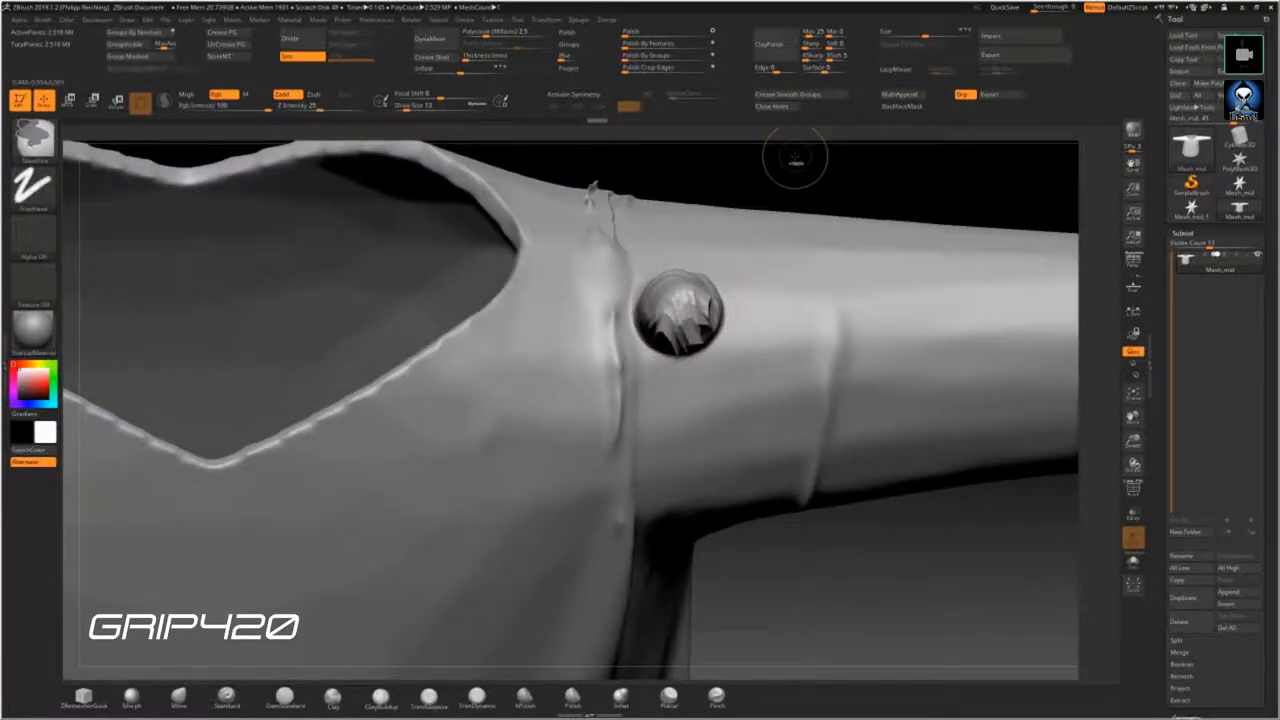
pyautogui.moveTo(780, 165); pyautogui.dragTo(920, 166)
pyautogui.moveTo(710, 300); pyautogui.dragTo(716, 270)
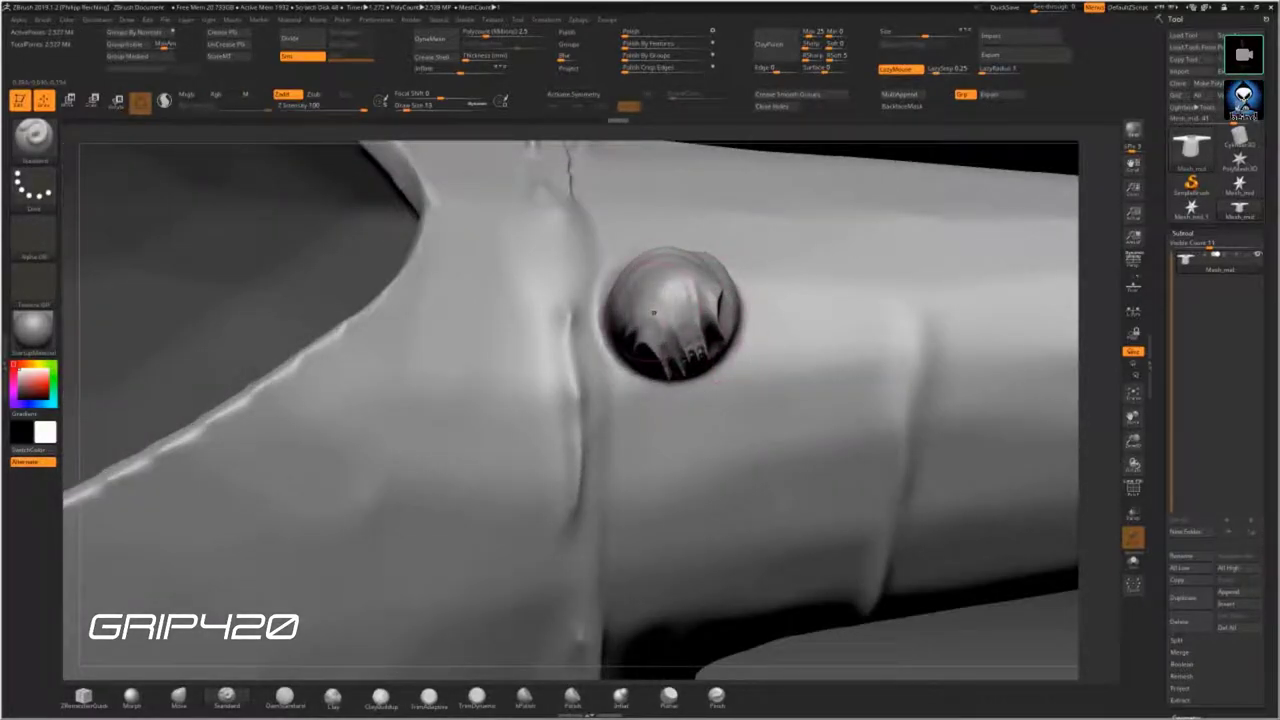
pyautogui.press('shift')
pyautogui.hotkey('shift', 'f')
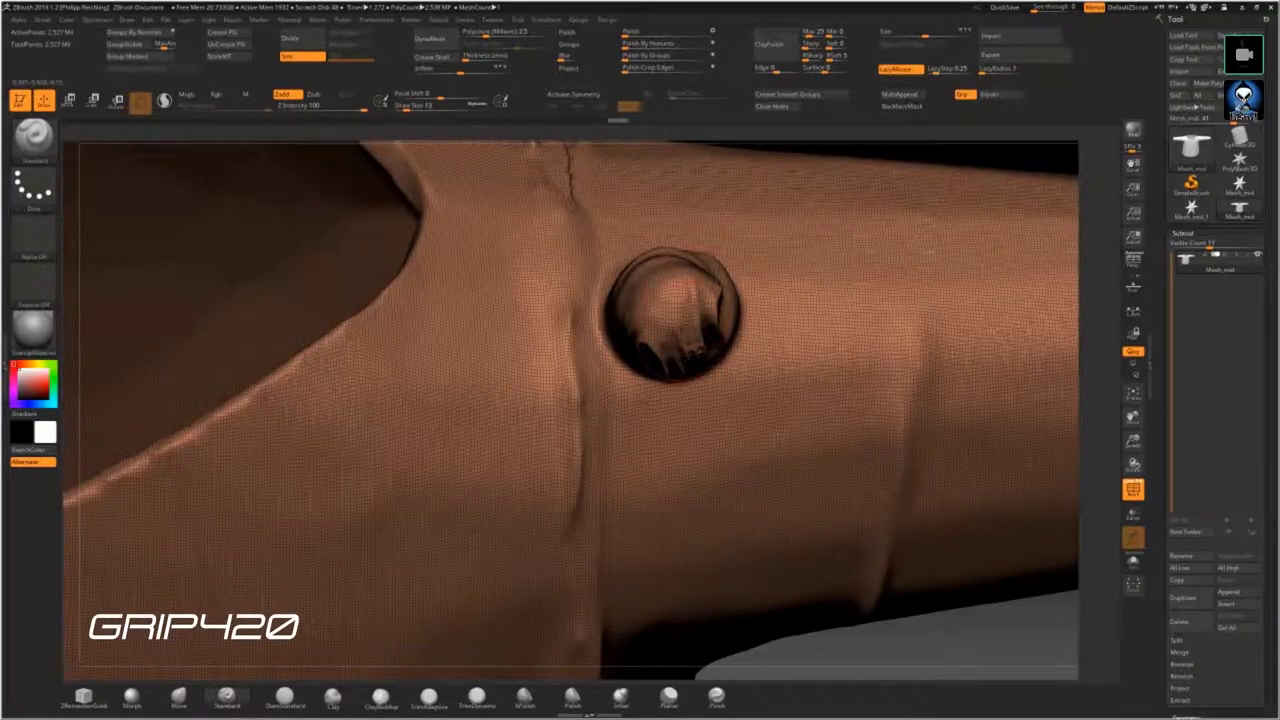
pyautogui.keyDown('shift'); pyautogui.moveTo(688, 304); pyautogui.dragTo(676, 377); pyautogui.keyUp('shift')
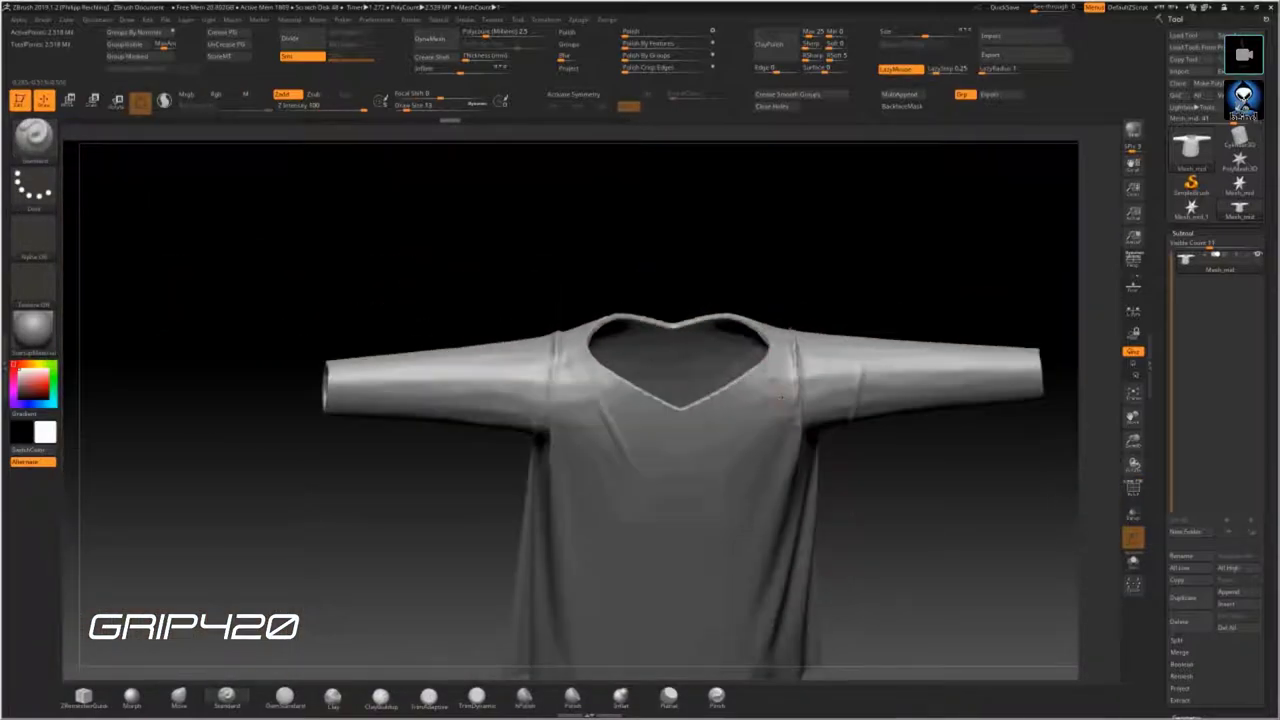
pyautogui.moveTo(950, 560)
pyautogui.mouseDown()
pyautogui.moveTo(800, 380)
pyautogui.moveTo(537, 314)
pyautogui.mouseUp()
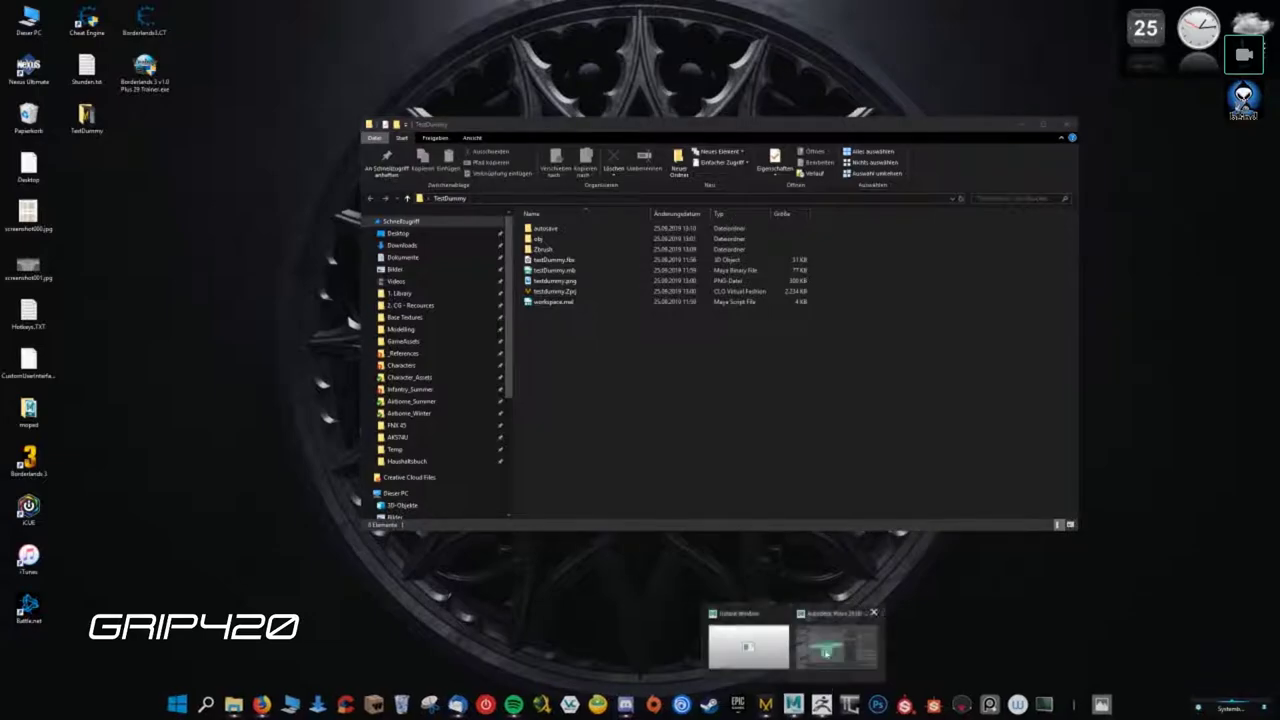
# - Bring Maya to the front and maximize it to view the original shirt
pyautogui.click(836, 640)
pyautogui.doubleClick(607, 304)
pyautogui.scroll(3, 257, 290)
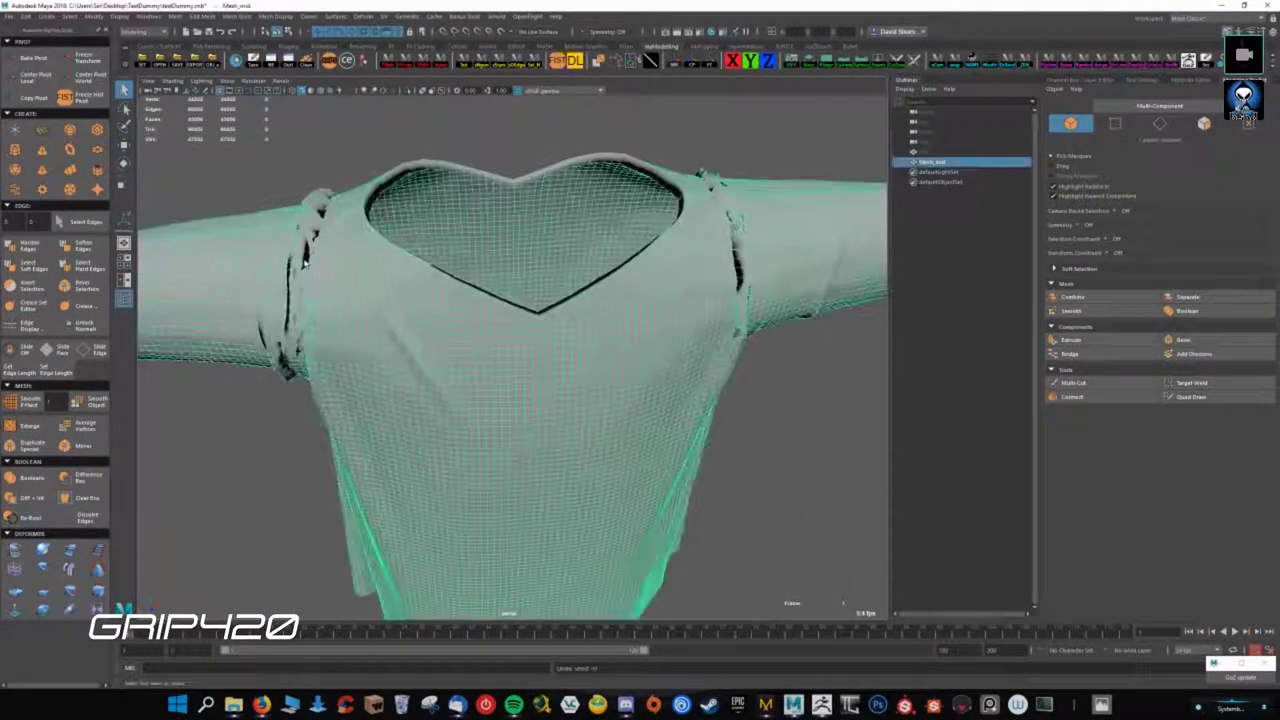
# - Undo the stray edit and sculpt over the shoulder crease with the Sculpt Tool
pyautogui.press('F7')
pyautogui.hotkey('ctrl', 'z')
pyautogui.hotkey('ctrl', 'z')
pyautogui.hotkey('ctrl', 'z')
pyautogui.hotkey('ctrl', 'z')
pyautogui.keyDown('alt'); pyautogui.moveTo(305, 268); pyautogui.dragTo(360, 280); pyautogui.keyUp('alt')
pyautogui.scroll(3, 427, 298)
pyautogui.keyDown('shift'); pyautogui.rightClick(427, 298); pyautogui.keyUp('shift')
pyautogui.moveTo(410, 244); pyautogui.dragTo(405, 380)
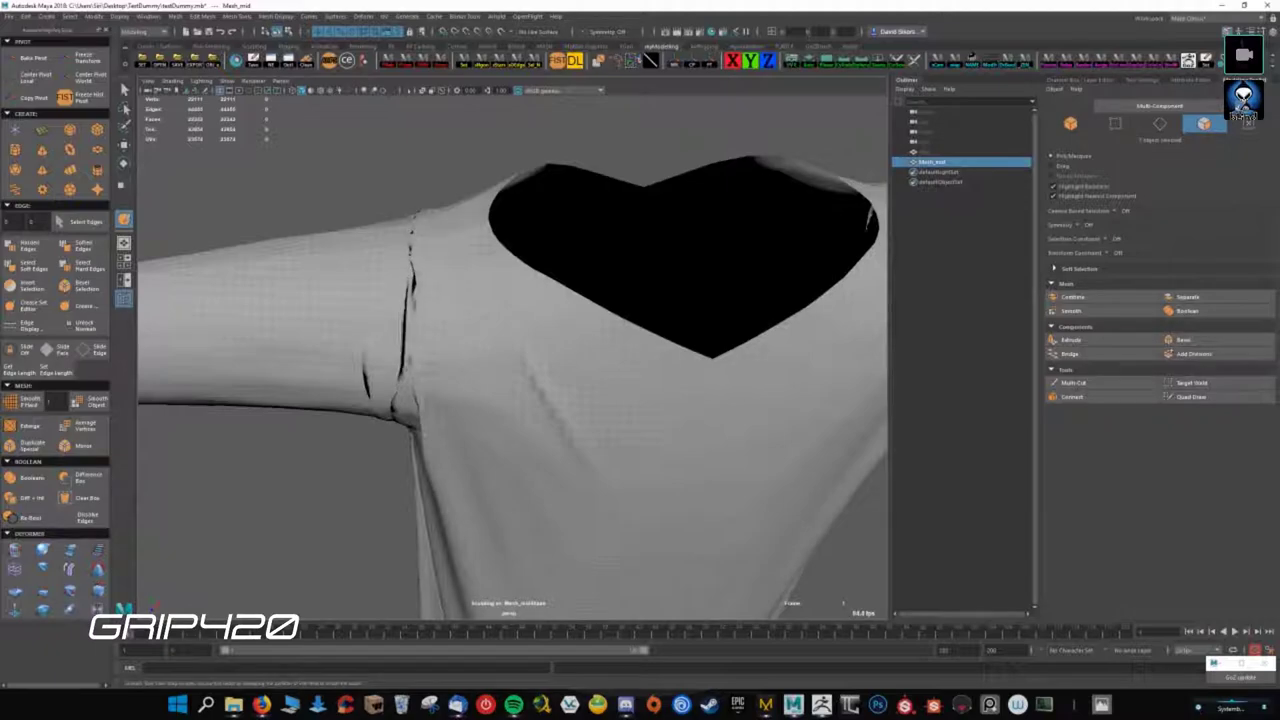
pyautogui.moveTo(413, 230); pyautogui.dragTo(400, 405)
pyautogui.press('q')
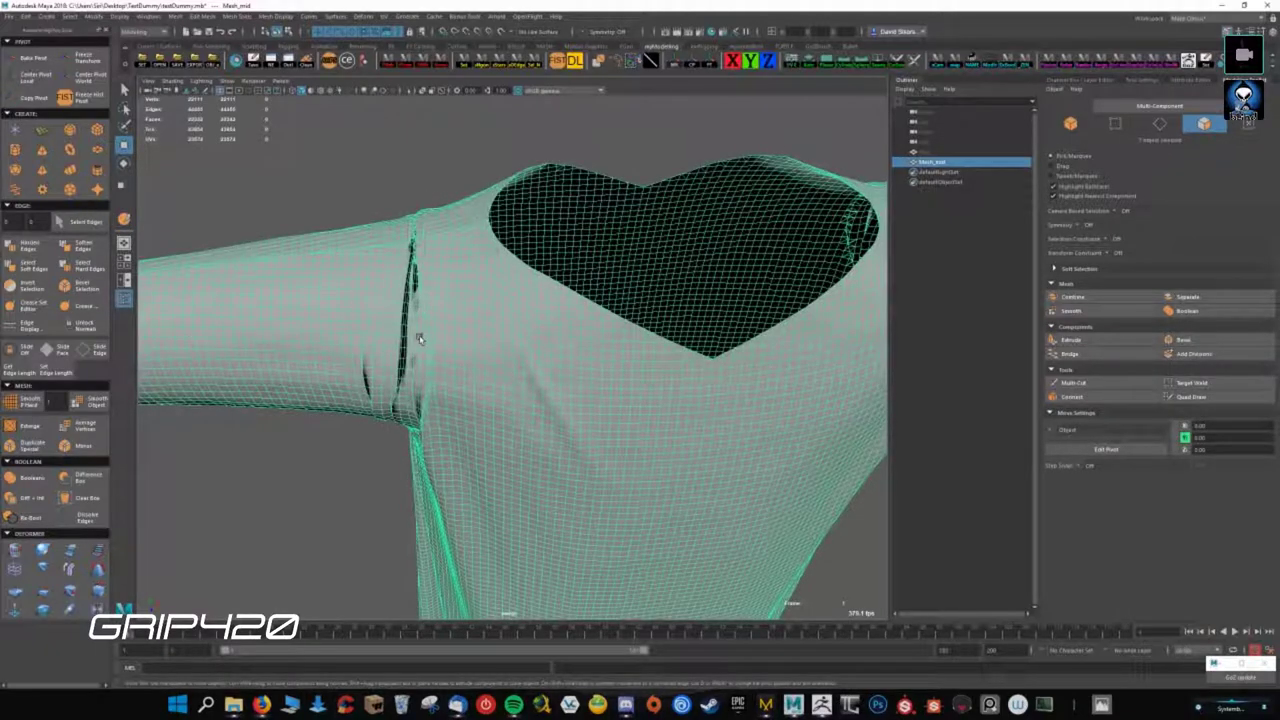
# - Unlock the shirt's normals for smooth shading, then reactivate the Sculpt Tool near the shoulder seam
pyautogui.click(86, 326)
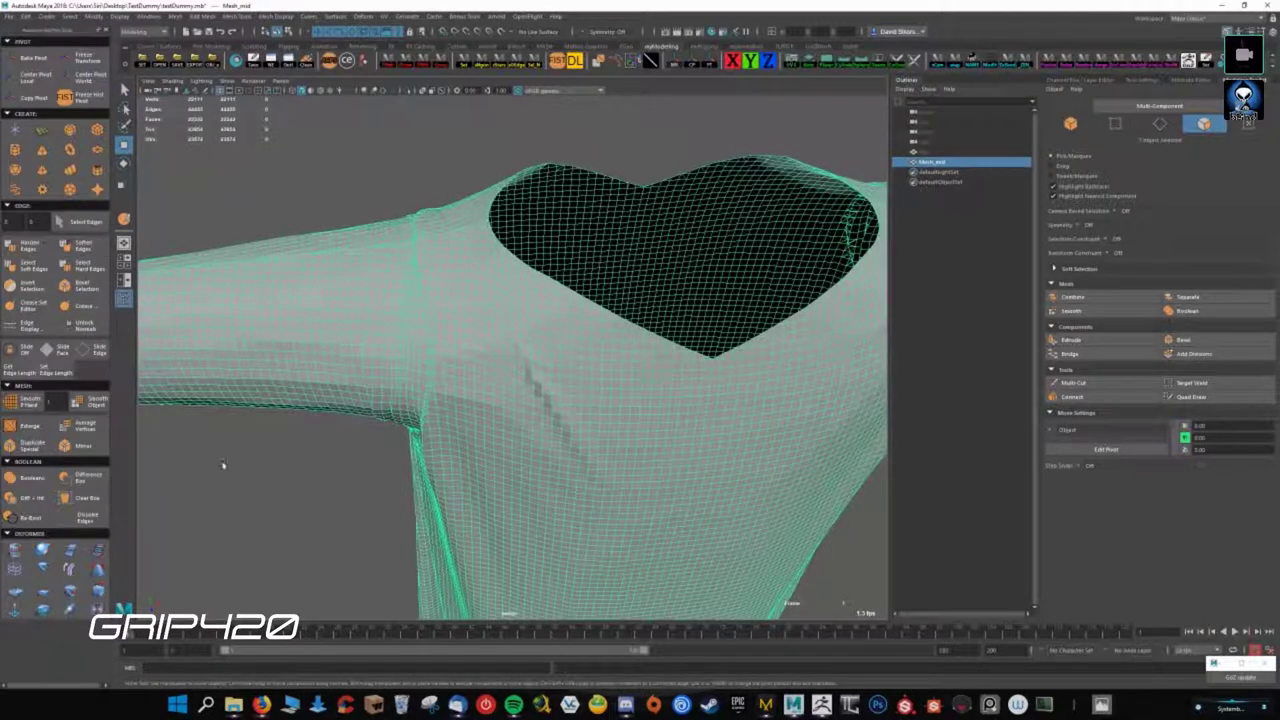
pyautogui.keyDown('shift'); pyautogui.rightClick(384, 328); pyautogui.keyUp('shift')
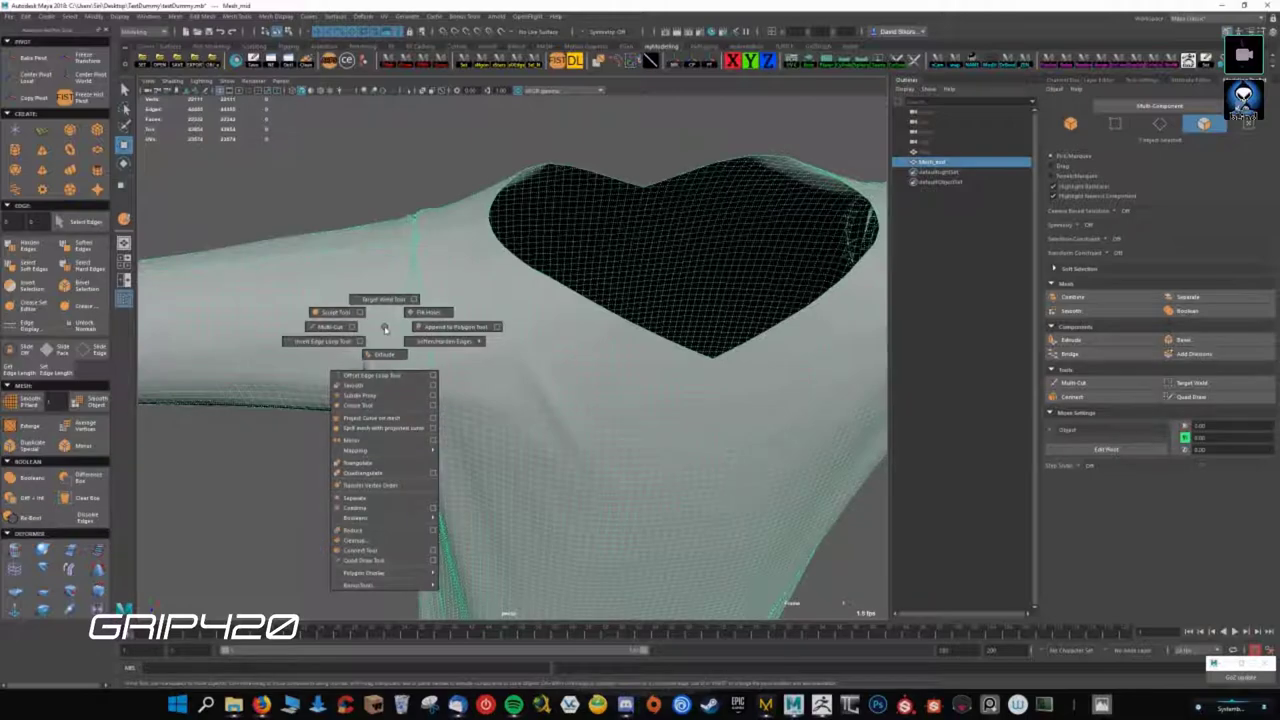
pyautogui.click(336, 312)
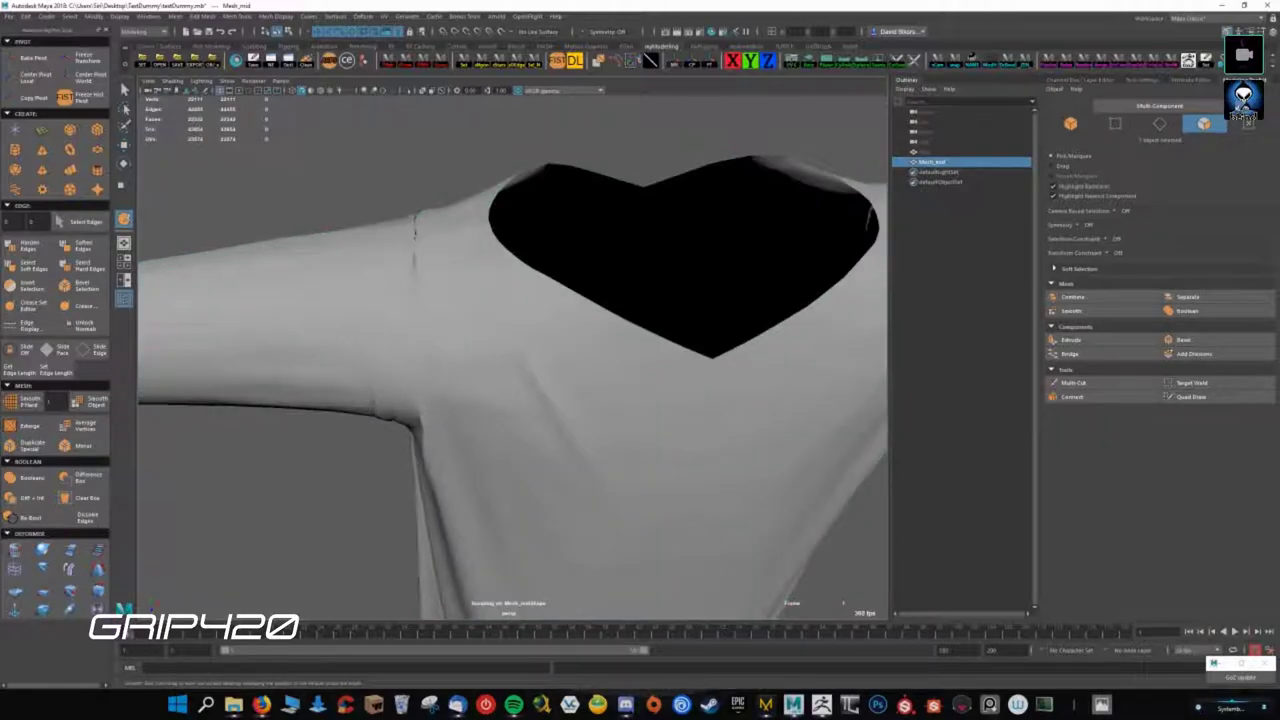
pyautogui.keyDown('alt'); pyautogui.moveTo(420, 330); pyautogui.dragTo(494, 316); pyautogui.keyUp('alt')
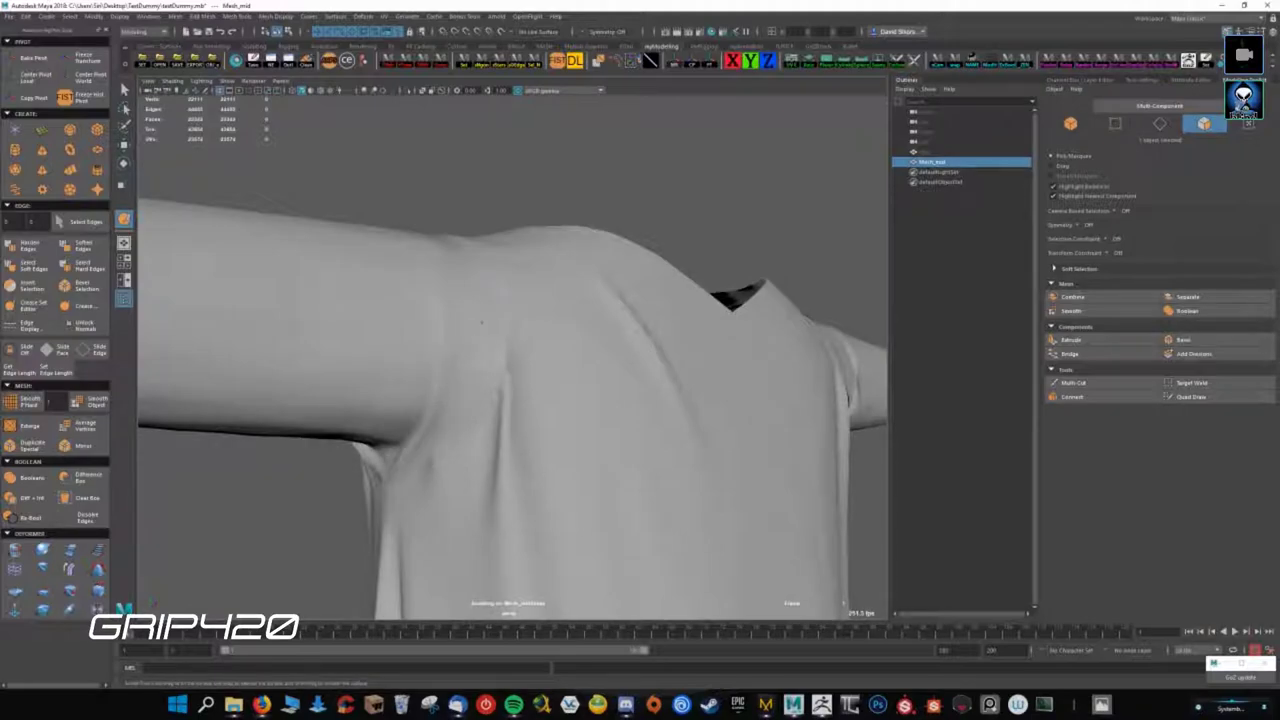
pyautogui.moveTo(481, 322)
pyautogui.keyDown('alt'); pyautogui.mouseDown()
pyautogui.moveTo(488, 496)
pyautogui.moveTo(500, 327)
pyautogui.mouseUp(); pyautogui.keyUp('alt')
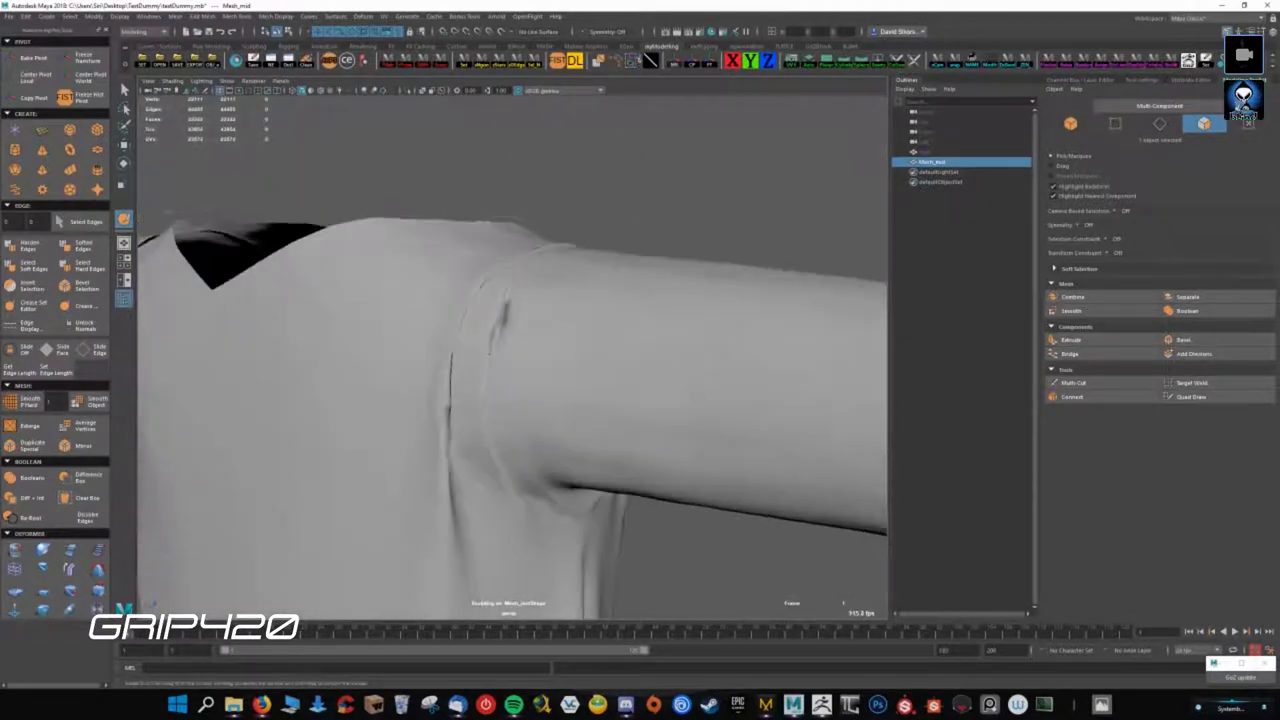
# - Check Mesh Display options, then smooth the vertical crease and the shoulder seam creases
pyautogui.click(184, 16)
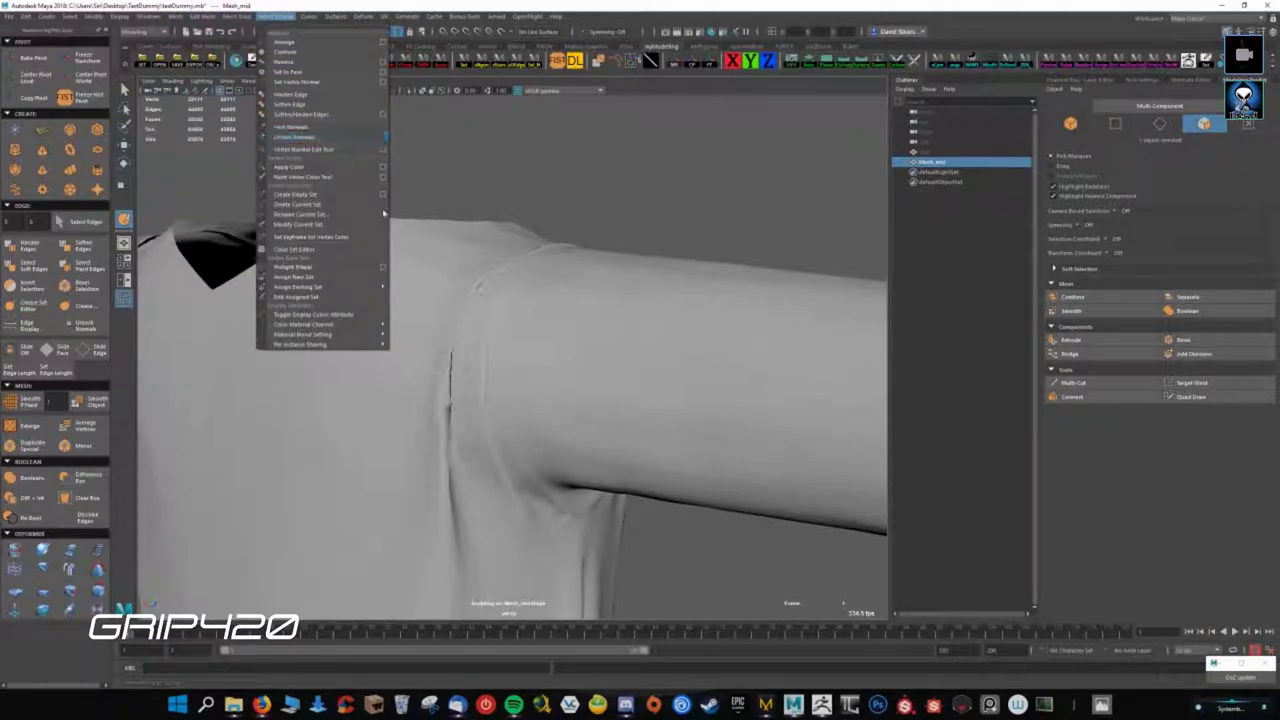
pyautogui.click(529, 304)
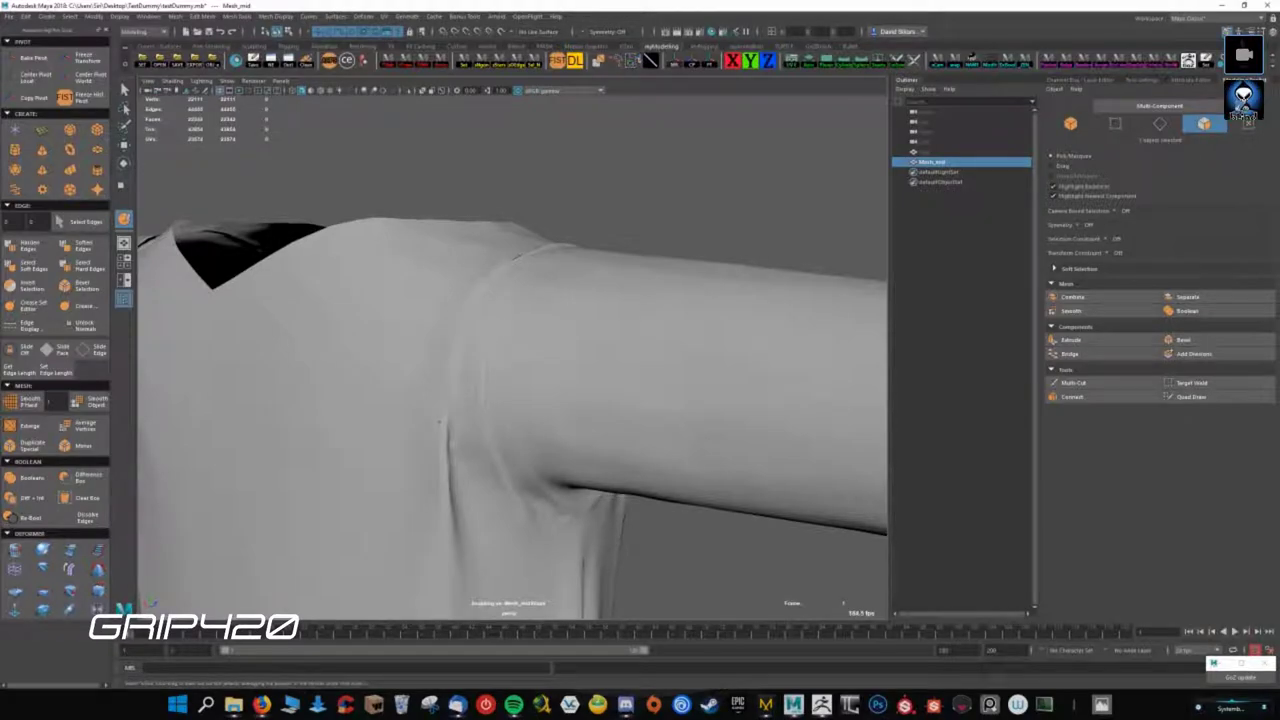
pyautogui.moveTo(449, 426); pyautogui.dragTo(451, 508)
pyautogui.keyDown('alt'); pyautogui.moveTo(540, 410); pyautogui.dragTo(563, 403, button='right'); pyautogui.keyUp('alt')
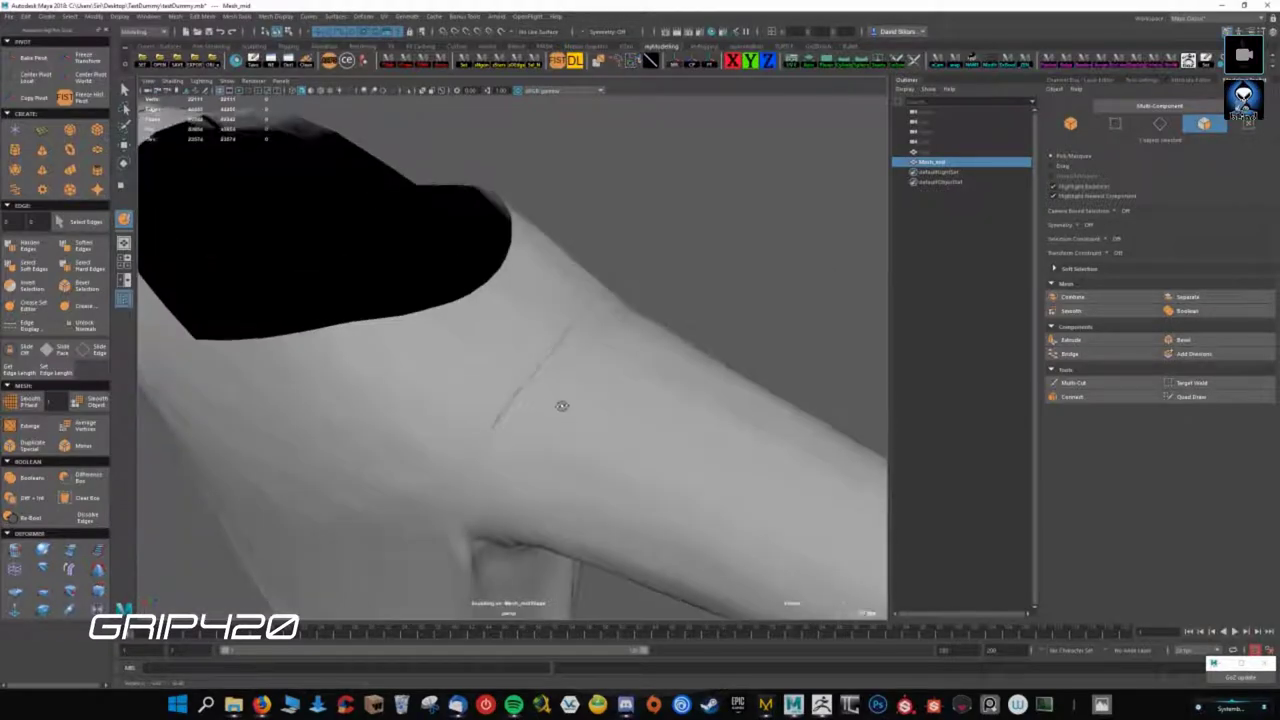
pyautogui.moveTo(563, 403)
pyautogui.keyDown('alt'); pyautogui.mouseDown()
pyautogui.moveTo(530, 413)
pyautogui.moveTo(470, 380)
pyautogui.mouseUp(); pyautogui.keyUp('alt')
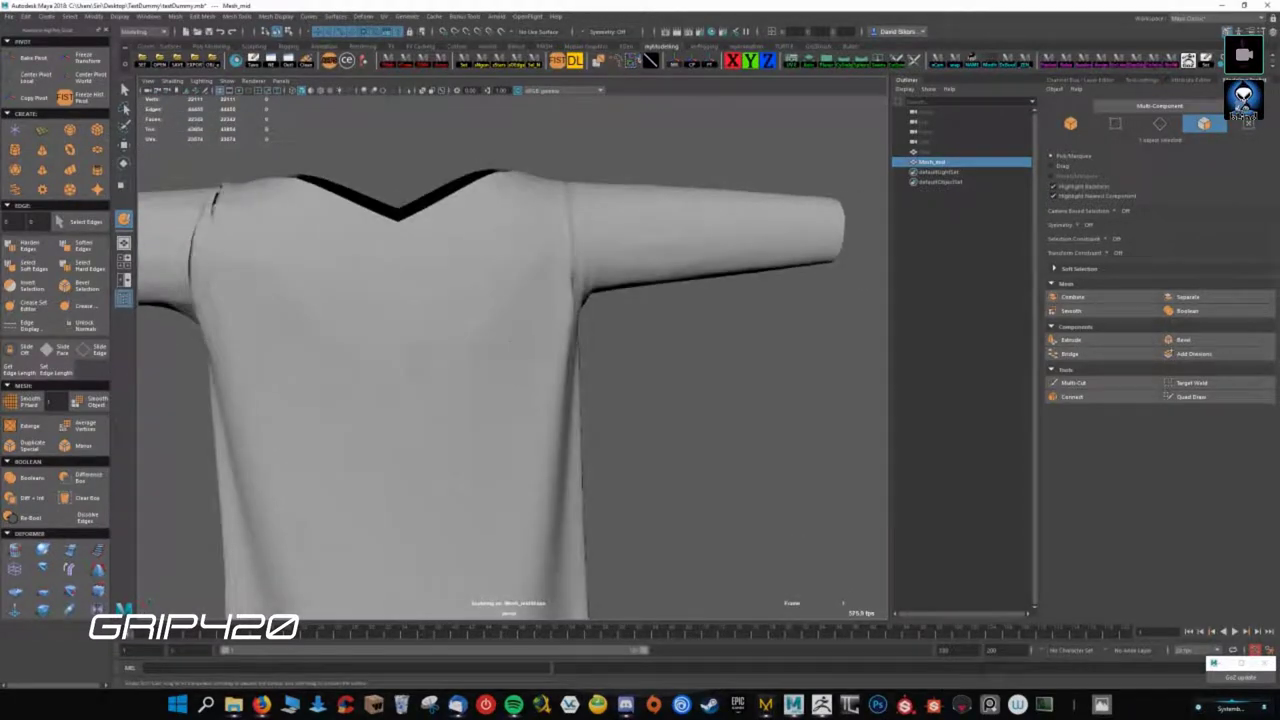
pyautogui.keyDown('alt'); pyautogui.moveTo(470, 380); pyautogui.dragTo(411, 289, button='right'); pyautogui.keyUp('alt')
pyautogui.moveTo(411, 289)
pyautogui.mouseDown()
pyautogui.moveTo(444, 370)
pyautogui.moveTo(440, 570)
pyautogui.moveTo(500, 470)
pyautogui.mouseUp()
# - Select Mesh_mid, reactivate the Sculpt Tool, then return to the Move tool facing the front
pyautogui.moveTo(510, 268)
pyautogui.keyDown('alt'); pyautogui.mouseDown()
pyautogui.moveTo(520, 313)
pyautogui.moveTo(574, 279)
pyautogui.moveTo(500, 380)
pyautogui.mouseUp(); pyautogui.keyUp('alt')
pyautogui.scroll(-5, 510, 360)
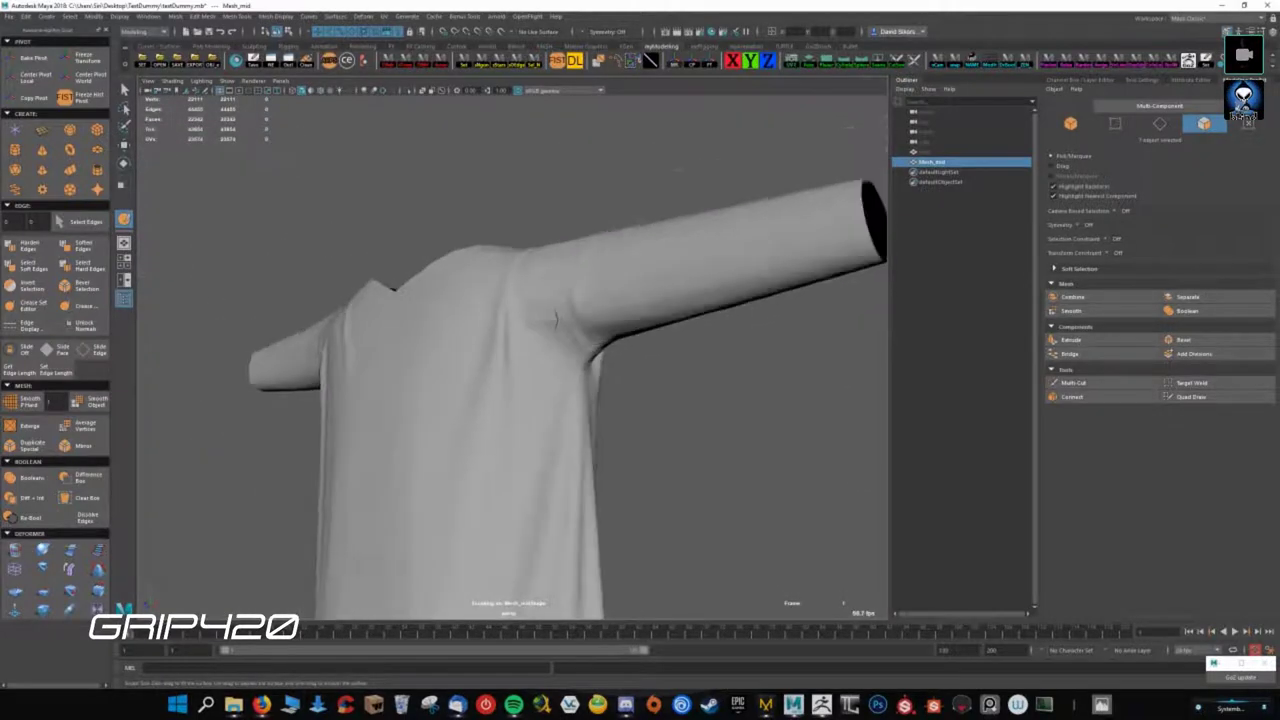
pyautogui.keyDown('alt'); pyautogui.moveTo(480, 360); pyautogui.dragTo(623, 366); pyautogui.keyUp('alt')
pyautogui.press('w')
pyautogui.scroll(3, 709, 349)
pyautogui.moveTo(709, 349)
pyautogui.keyDown('alt'); pyautogui.mouseDown()
pyautogui.moveTo(337, 406)
pyautogui.moveTo(391, 397)
pyautogui.mouseUp(); pyautogui.keyUp('alt')
pyautogui.click(391, 397)
pyautogui.rightClick(257, 343)
pyautogui.click(250, 420)
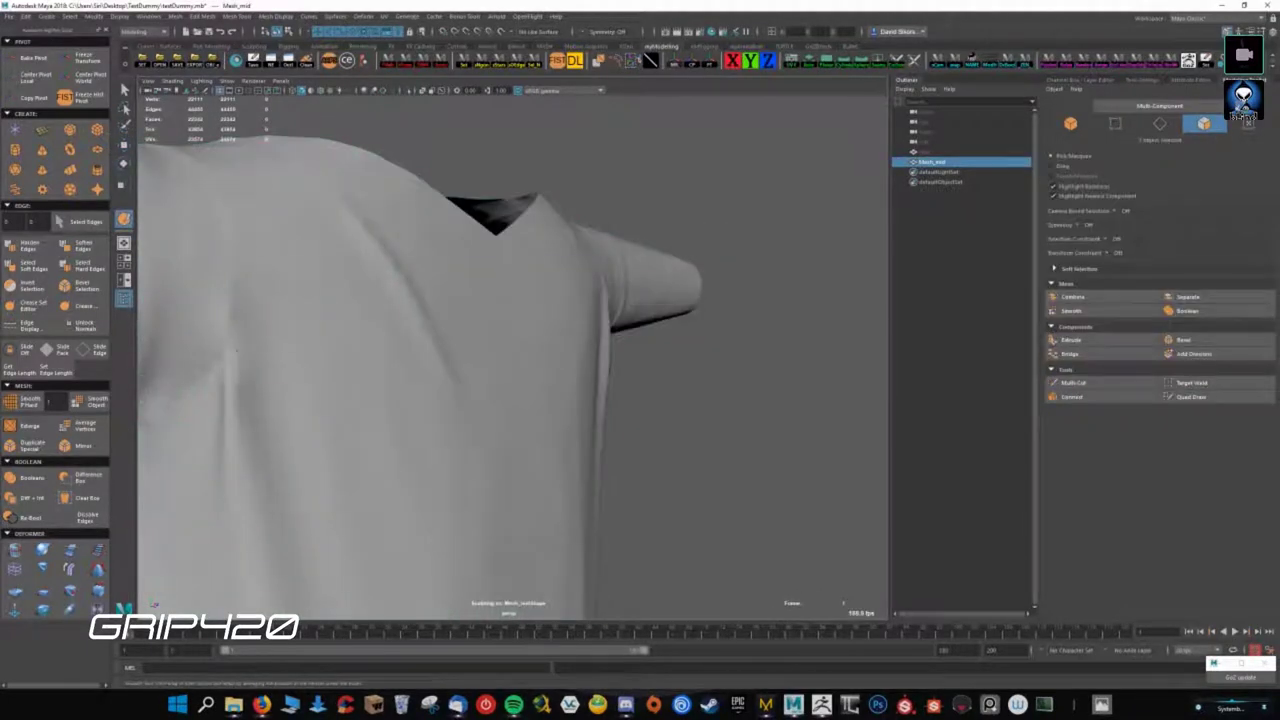
pyautogui.scroll(-3, 483, 374)
pyautogui.scroll(-2, 634, 417)
pyautogui.press('w')
pyautogui.keyDown('alt'); pyautogui.moveTo(485, 342); pyautogui.dragTo(563, 309); pyautogui.keyUp('alt')
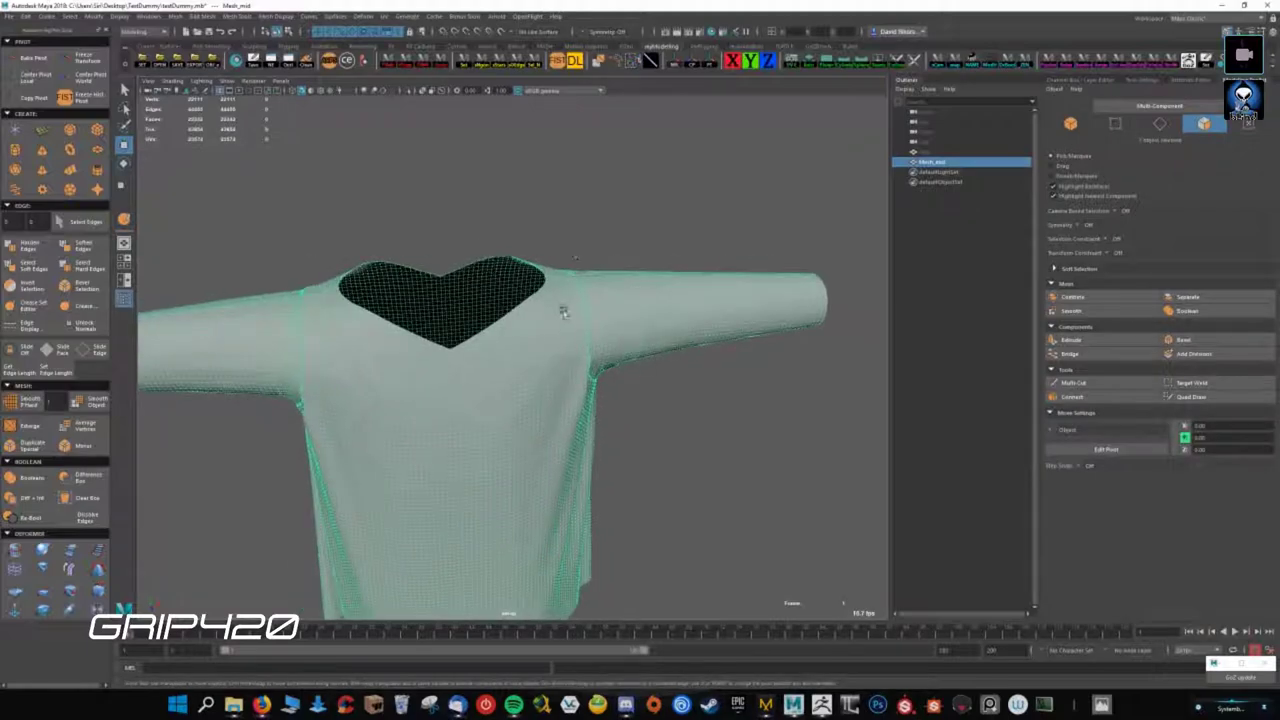
# - Extrude all shirt faces and push them inward to Local Translate Z -2.468
pyautogui.keyDown('shift'); pyautogui.moveTo(522, 206); pyautogui.dragTo(522, 240, button='right'); pyautogui.keyUp('shift')
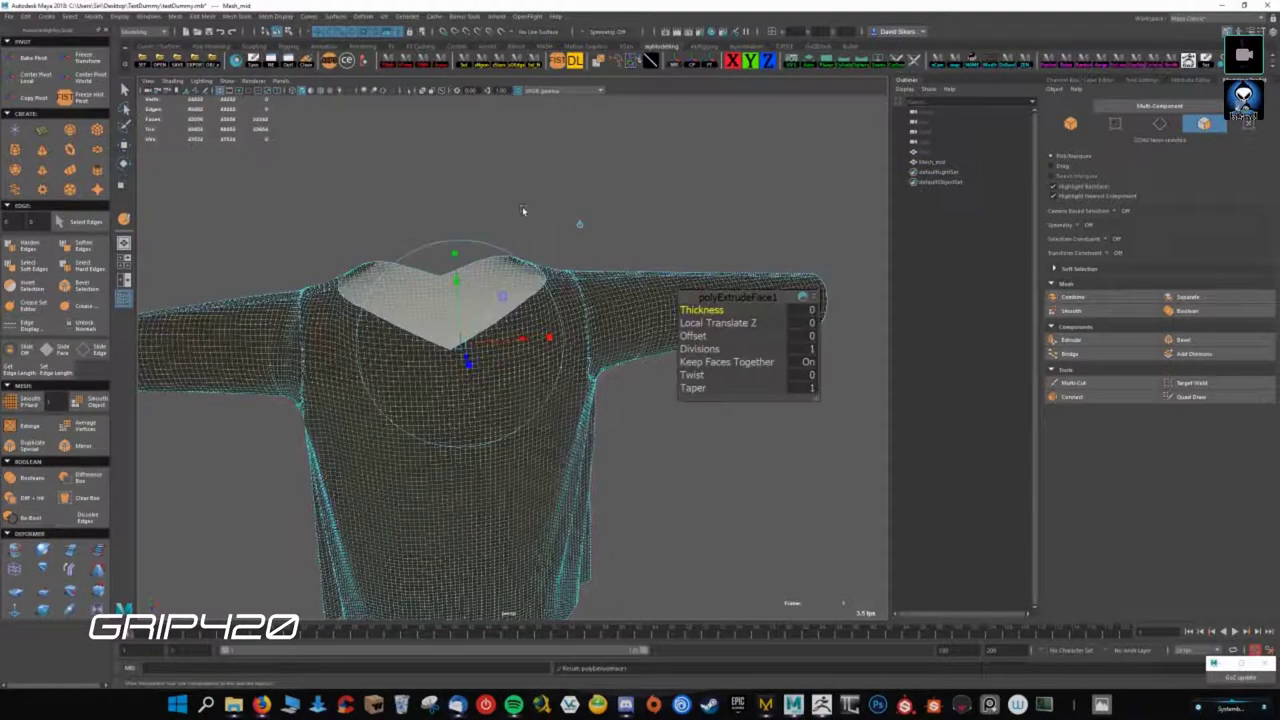
pyautogui.scroll(2, 522, 206)
pyautogui.scroll(2, 490, 397)
pyautogui.moveTo(466, 371); pyautogui.dragTo(457, 371)
pyautogui.scroll(-2, 457, 371)
pyautogui.scroll(-2, 400, 300)
pyautogui.scroll(-2, 310, 222)
pyautogui.press('q')
pyautogui.scroll(5, 443, 306)
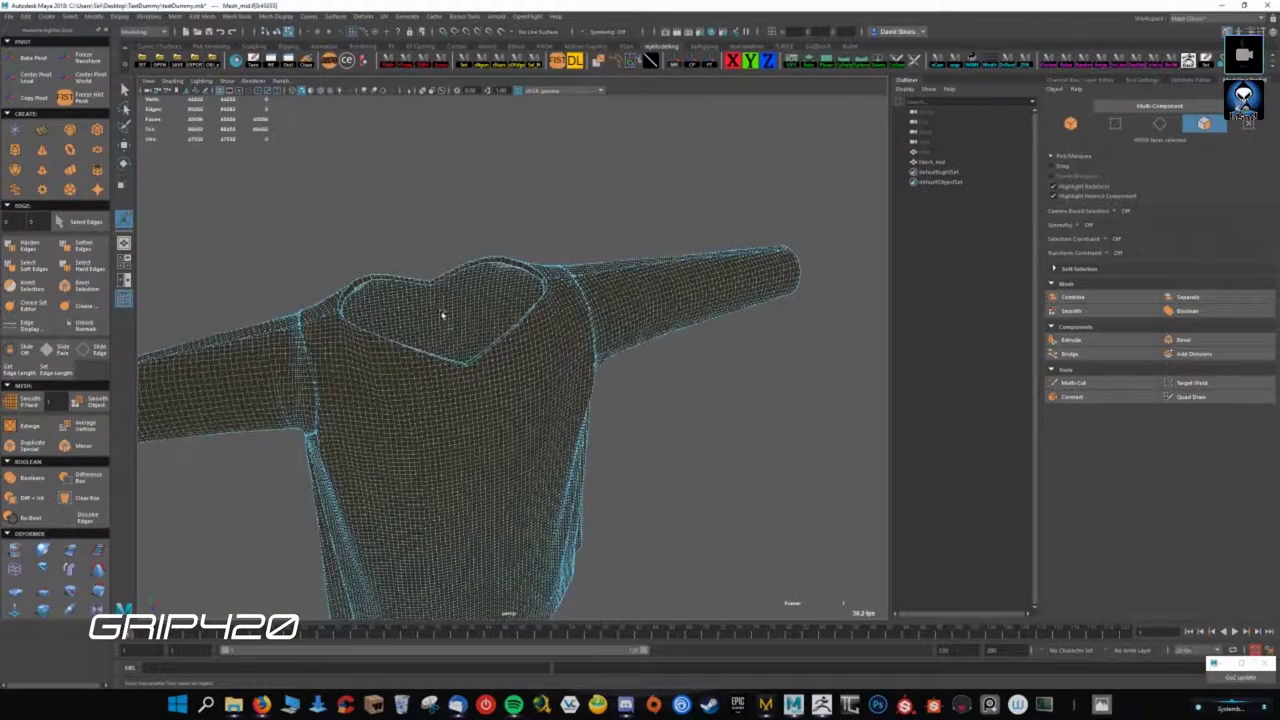
pyautogui.scroll(3, 560, 243)
# - Orbit and zoom around the thickened shirt to inspect its front, back and sides
pyautogui.moveTo(560, 243)
pyautogui.keyDown('alt'); pyautogui.mouseDown()
pyautogui.moveTo(445, 318)
pyautogui.moveTo(551, 330)
pyautogui.moveTo(560, 360)
pyautogui.moveTo(437, 423)
pyautogui.moveTo(443, 357)
pyautogui.mouseUp(); pyautogui.keyUp('alt')
pyautogui.scroll(-3, 551, 330)
pyautogui.scroll(2, 551, 343)
pyautogui.scroll(-2, 551, 351)
pyautogui.scroll(2, 437, 423)
pyautogui.scroll(-1, 514, 312)
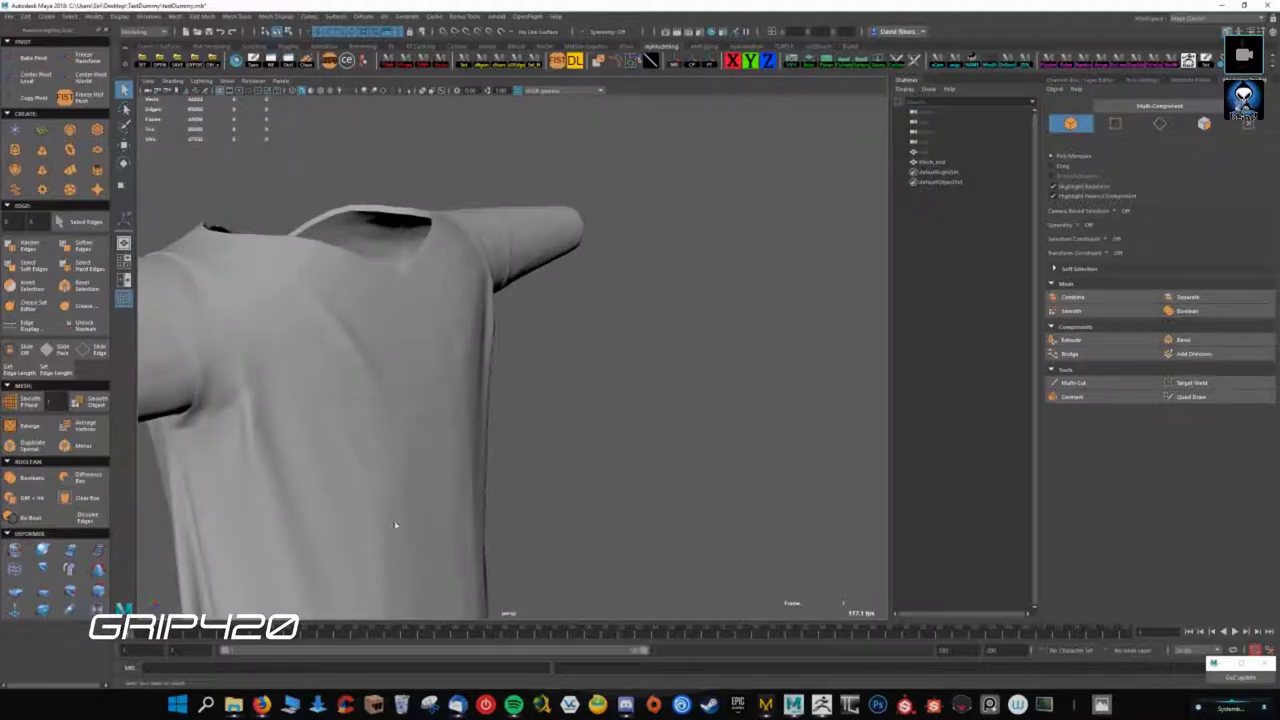
pyautogui.moveTo(431, 372)
pyautogui.keyDown('alt'); pyautogui.mouseDown()
pyautogui.moveTo(520, 363)
pyautogui.moveTo(509, 463)
pyautogui.mouseUp(); pyautogui.keyUp('alt')
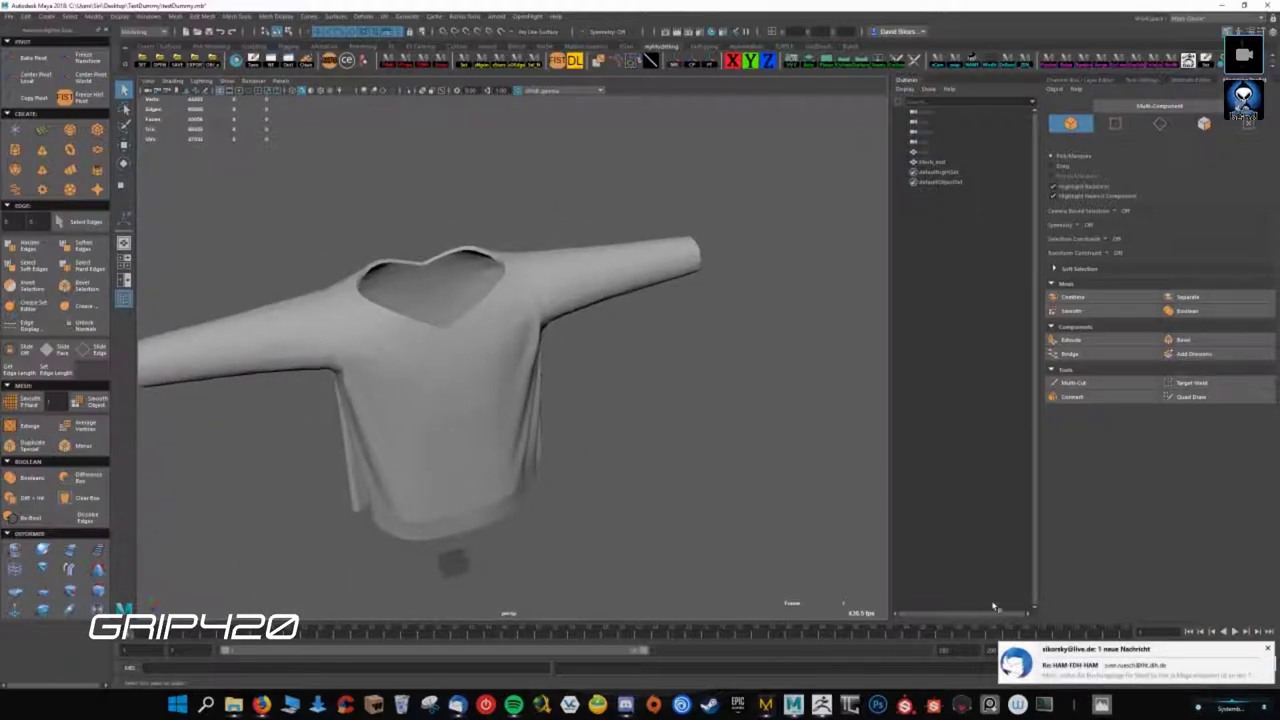
pyautogui.keyDown('alt'); pyautogui.moveTo(578, 523); pyautogui.dragTo(514, 521); pyautogui.keyUp('alt')
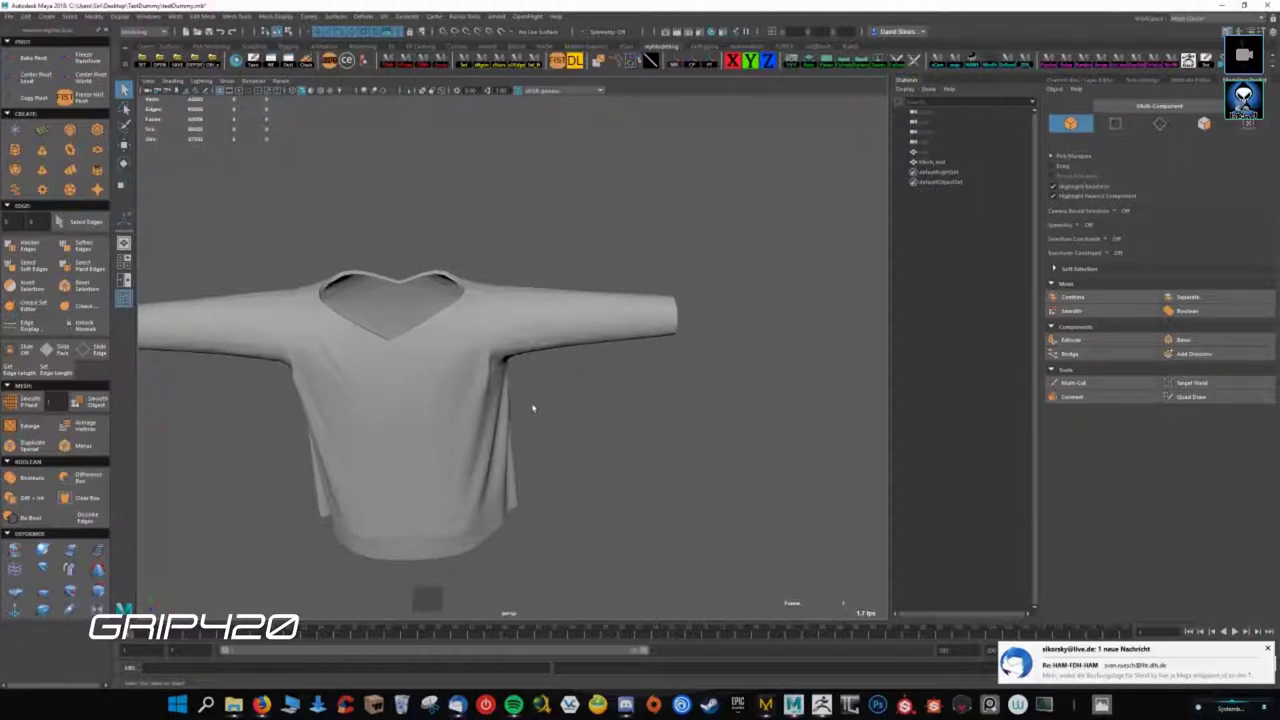
pyautogui.keyDown('alt'); pyautogui.moveTo(533, 408); pyautogui.dragTo(570, 377); pyautogui.keyUp('alt')
pyautogui.scroll(3, 538, 374)
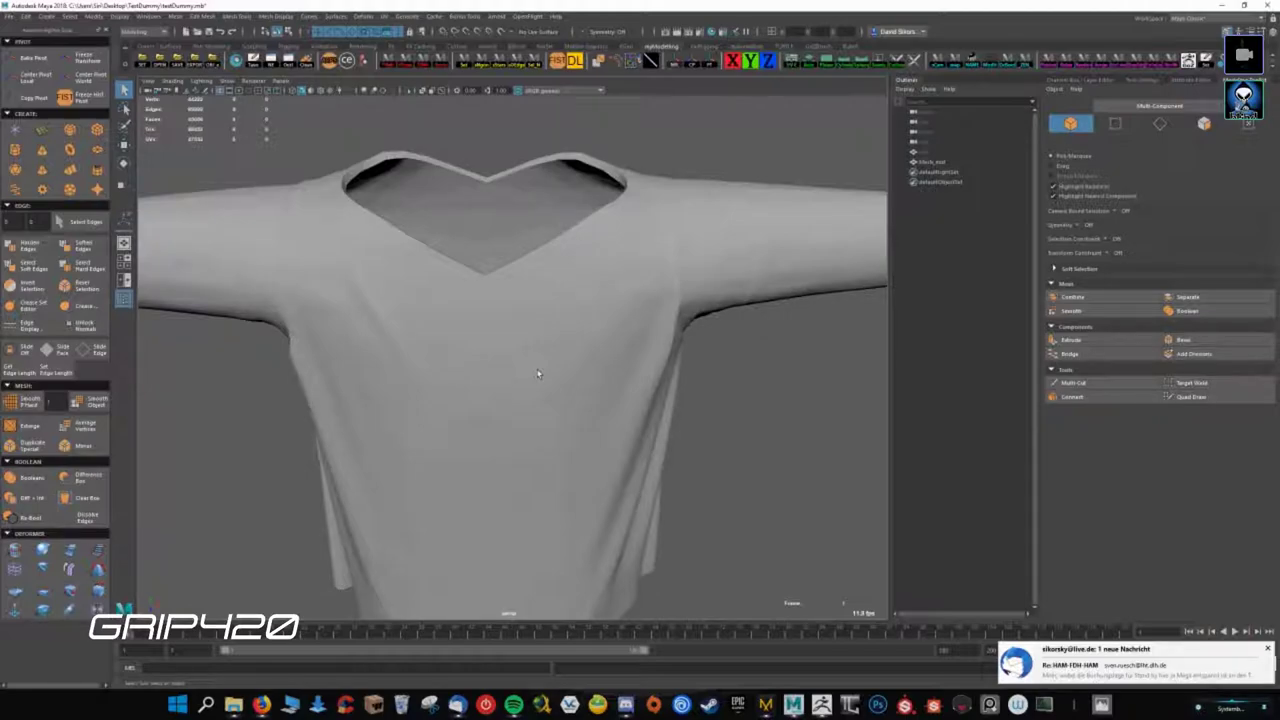
pyautogui.scroll(-1, 538, 374)
pyautogui.scroll(-2, 538, 374)
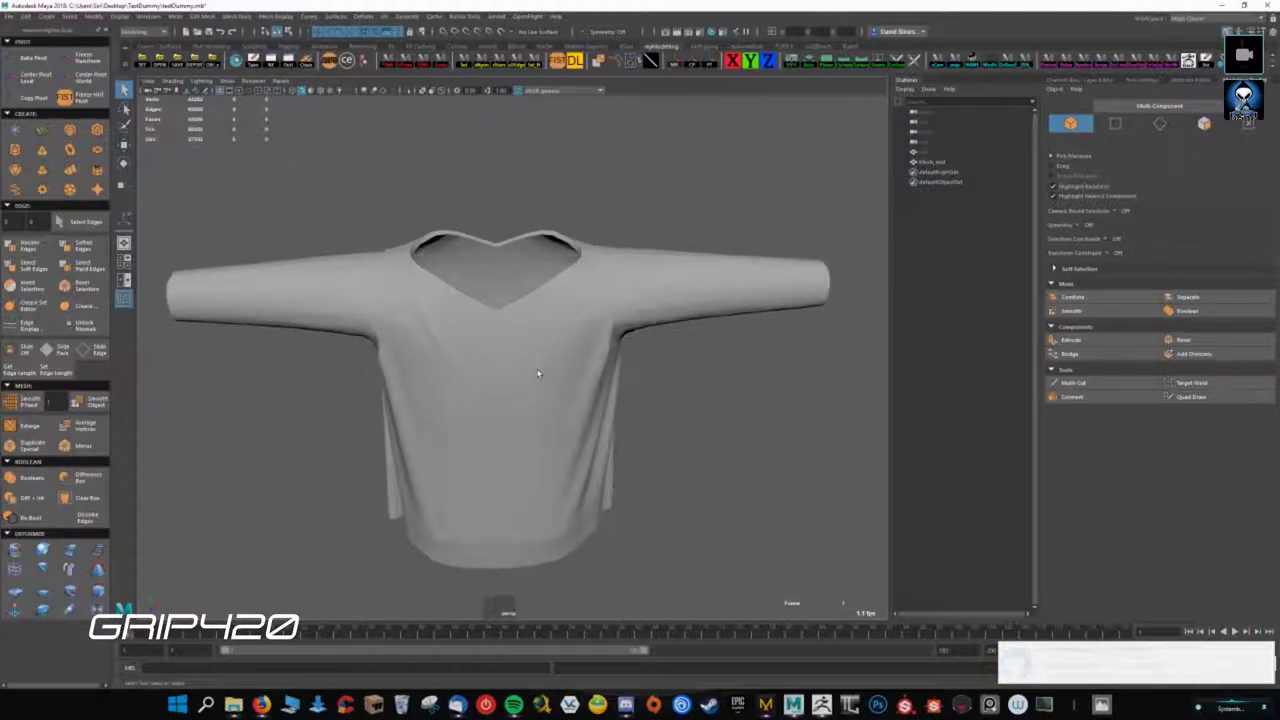
pyautogui.scroll(2, 538, 374)
pyautogui.scroll(-1, 538, 374)
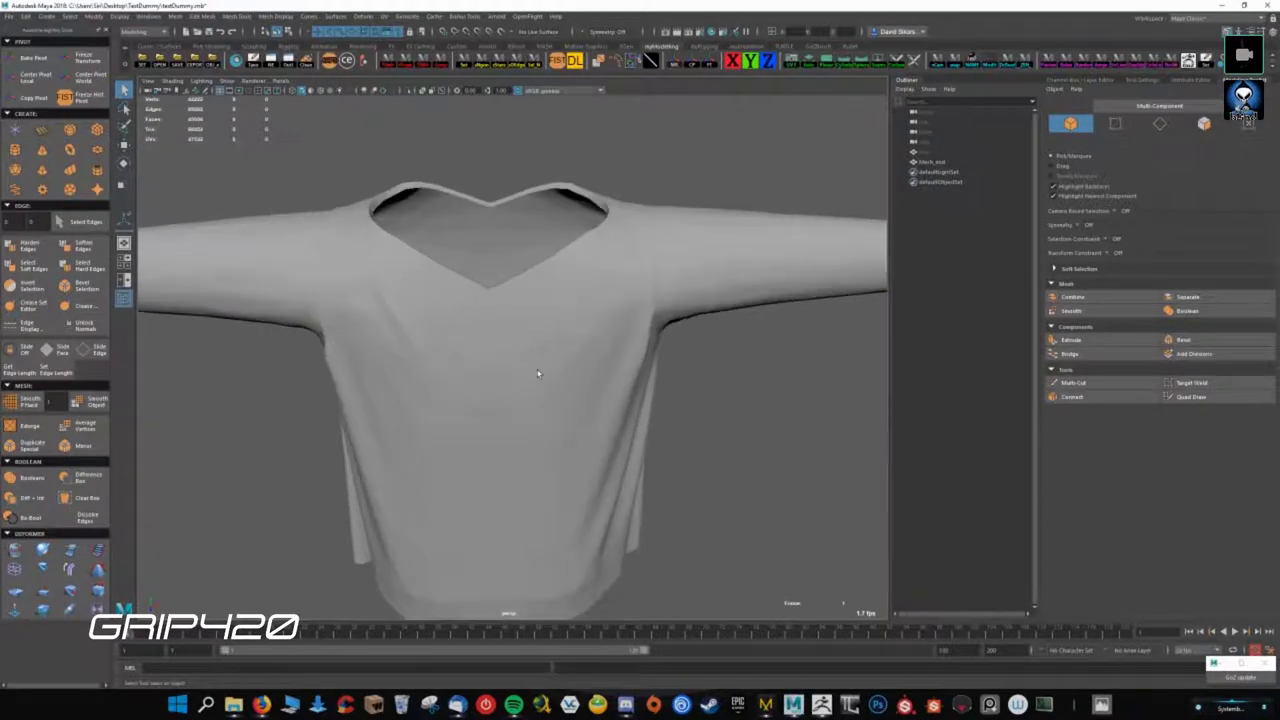
pyautogui.scroll(-1, 538, 374)
pyautogui.moveTo(538, 374)
pyautogui.keyDown('alt'); pyautogui.mouseDown()
pyautogui.moveTo(863, 362)
pyautogui.moveTo(606, 411)
pyautogui.mouseUp(); pyautogui.keyUp('alt')
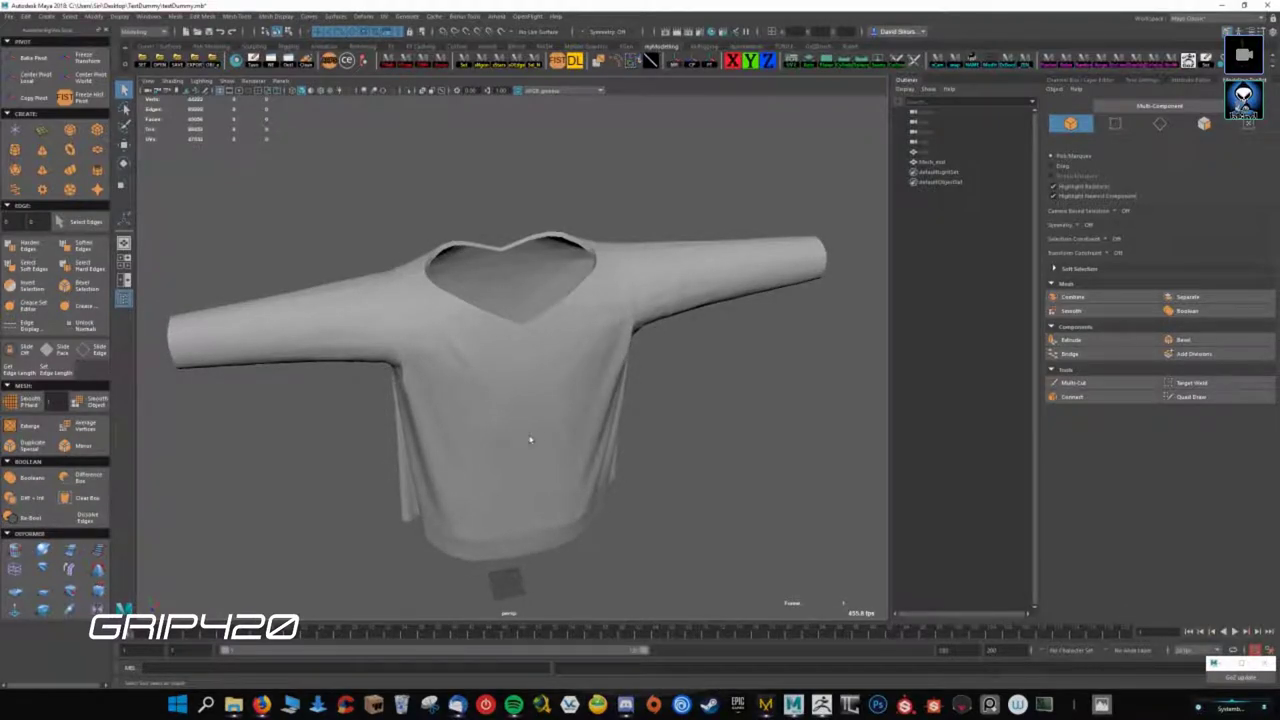
# - Paint-select faces across the shirt's chest, then return to Object Mode
pyautogui.click(455, 475)
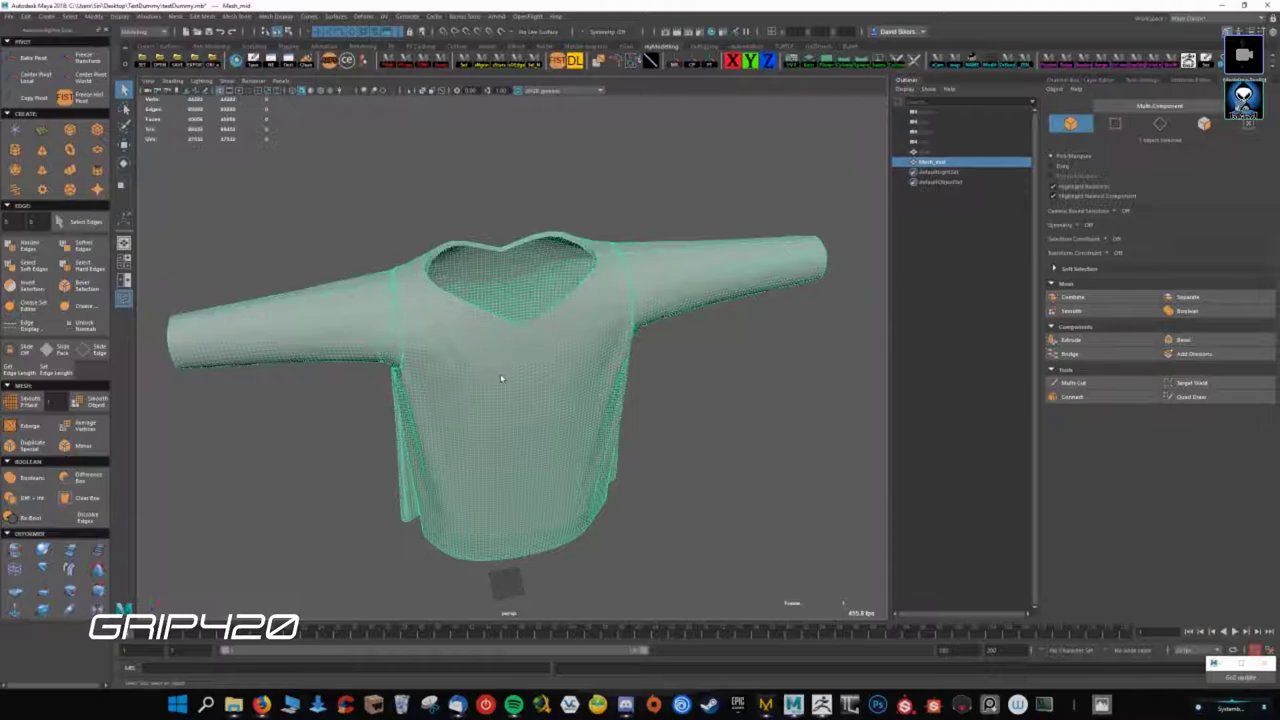
pyautogui.scroll(2, 473, 411)
pyautogui.scroll(2, 466, 456)
pyautogui.keyDown('alt'); pyautogui.moveTo(466, 460); pyautogui.dragTo(383, 346); pyautogui.keyUp('alt')
pyautogui.keyDown('alt'); pyautogui.moveTo(366, 410); pyautogui.dragTo(392, 352); pyautogui.keyUp('alt')
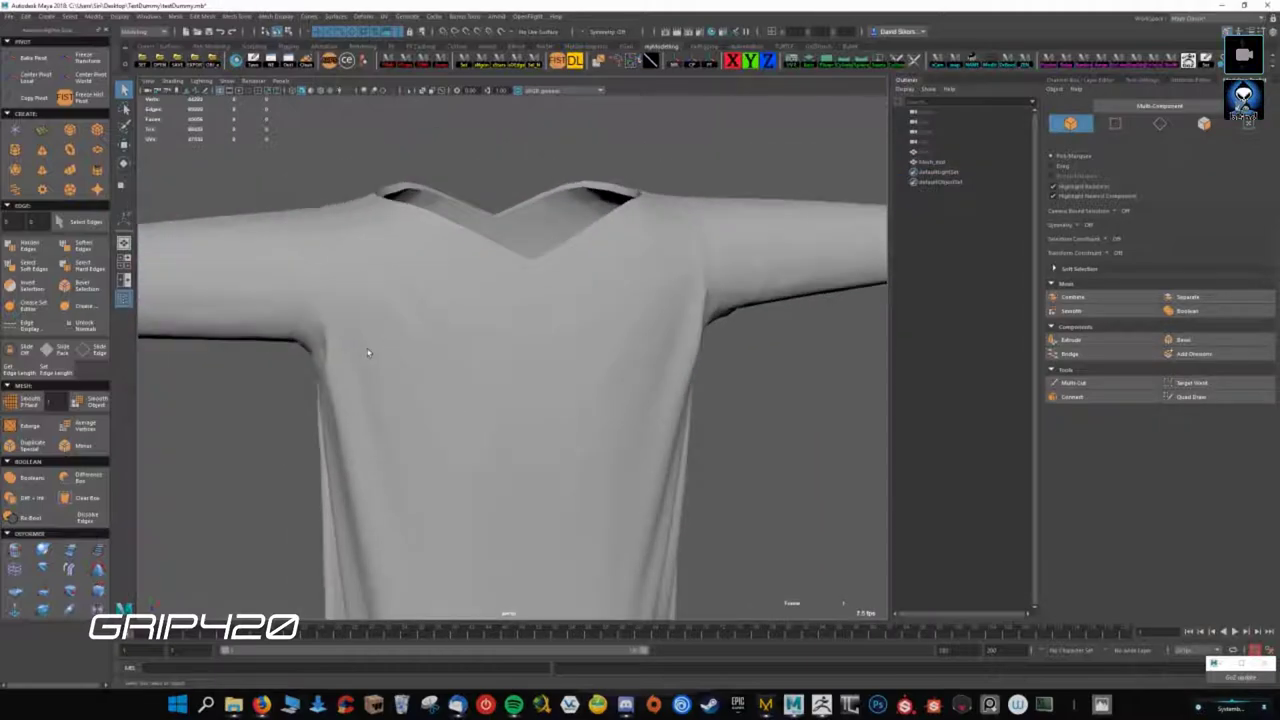
pyautogui.click(509, 453)
pyautogui.moveTo(388, 353); pyautogui.dragTo(394, 385, button='right')
pyautogui.moveTo(390, 358)
pyautogui.mouseDown()
pyautogui.moveTo(474, 432)
pyautogui.moveTo(450, 400)
pyautogui.mouseUp()
pyautogui.moveTo(560, 450)
pyautogui.keyDown('alt'); pyautogui.mouseDown()
pyautogui.moveTo(691, 489)
pyautogui.moveTo(559, 470)
pyautogui.mouseUp(); pyautogui.keyUp('alt')
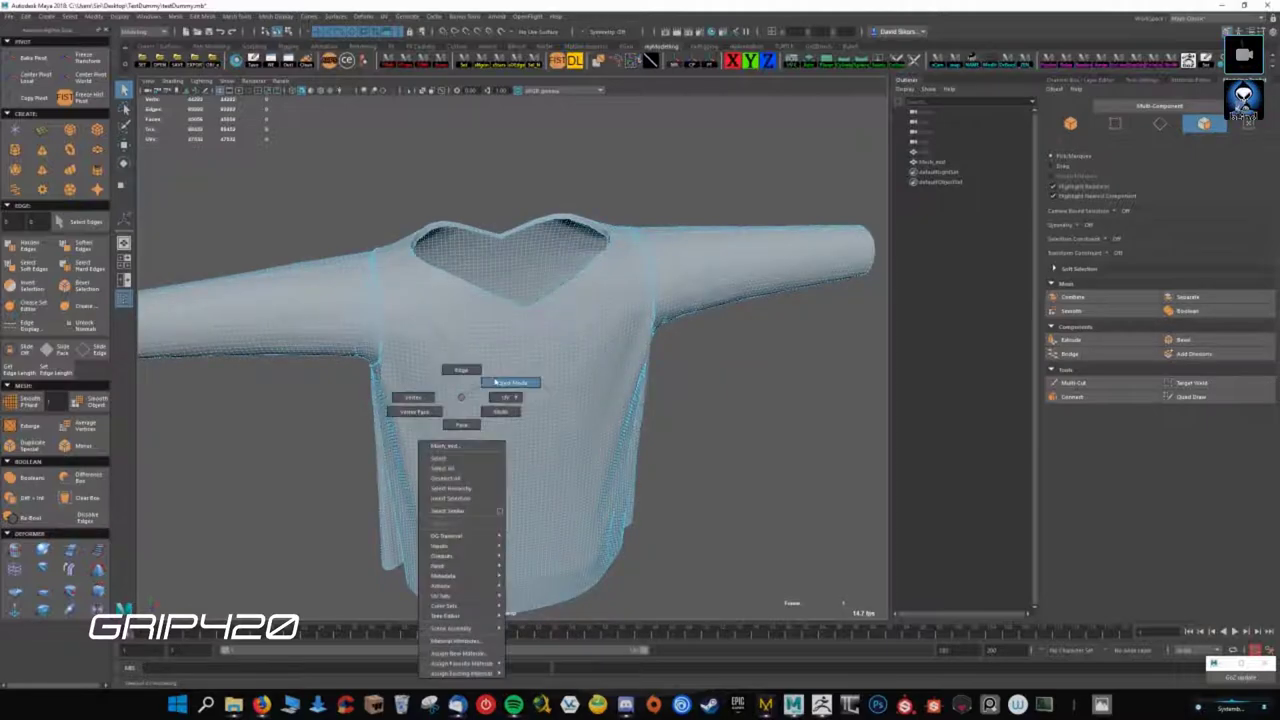
pyautogui.moveTo(463, 401); pyautogui.dragTo(494, 380, button='right')
# - Look down into the neck opening, then switch to Marvelous Designer and deselect the garment
pyautogui.moveTo(468, 367)
pyautogui.keyDown('alt'); pyautogui.mouseDown()
pyautogui.moveTo(478, 447)
pyautogui.moveTo(511, 488)
pyautogui.moveTo(600, 440)
pyautogui.mouseUp(); pyautogui.keyUp('alt')
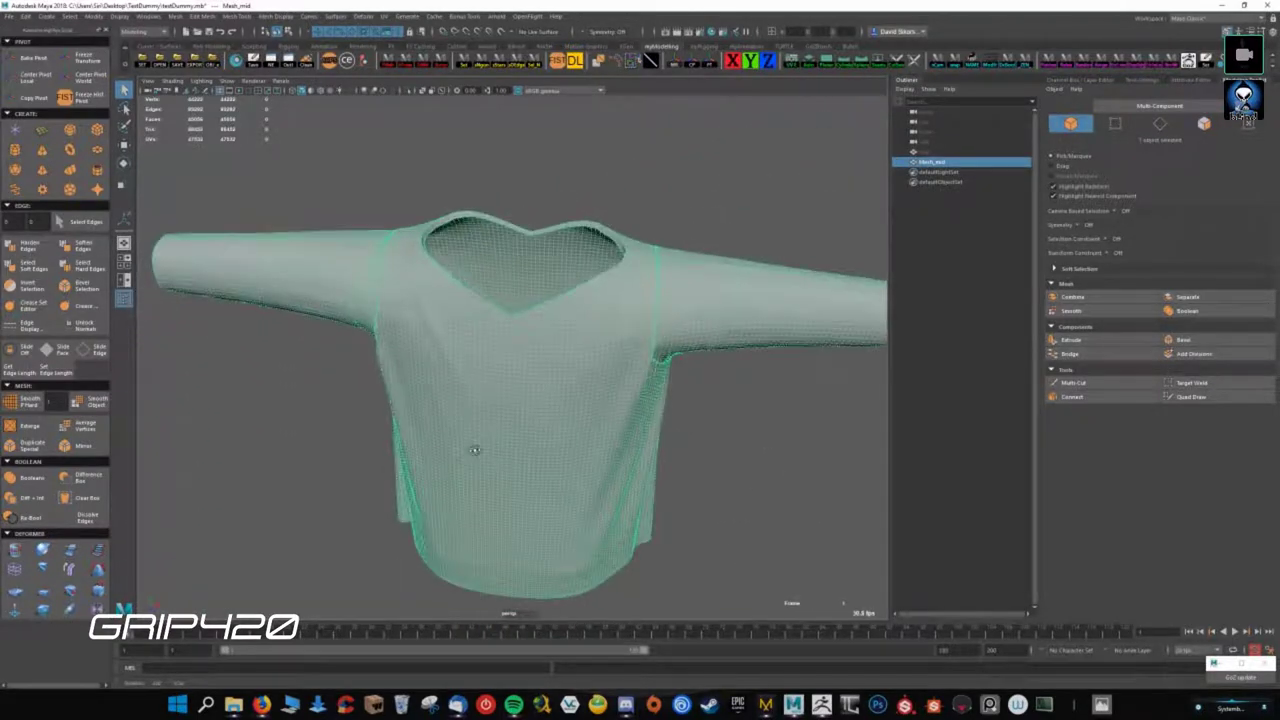
pyautogui.scroll(-4, 534, 420)
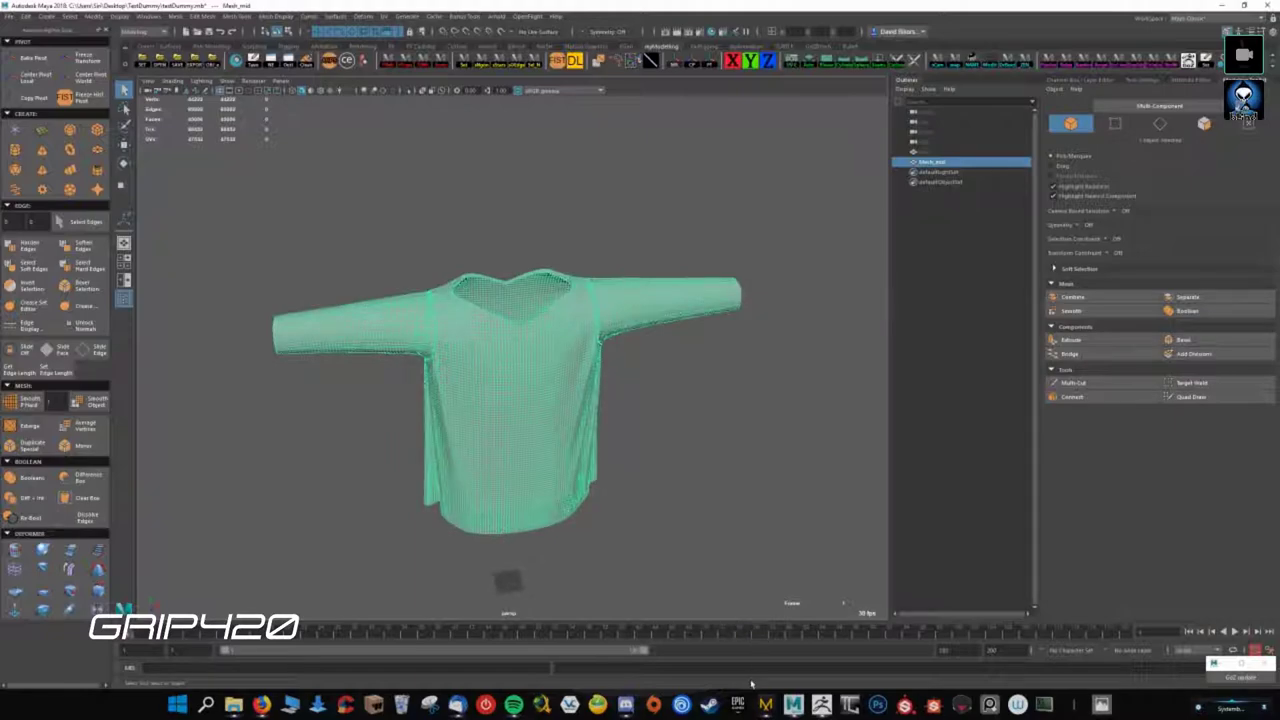
pyautogui.click(821, 705)
pyautogui.click(506, 422)
# - Draw an internal rectangle pocket outline on the right front pattern piece
pyautogui.moveTo(506, 422)
pyautogui.mouseDown(button='right')
pyautogui.moveTo(249, 451)
pyautogui.moveTo(290, 420)
pyautogui.moveTo(286, 371)
pyautogui.moveTo(260, 320)
pyautogui.moveTo(321, 375)
pyautogui.moveTo(306, 364)
pyautogui.mouseUp(button='right')
pyautogui.scroll(3, 252, 451)
pyautogui.scroll(-2, 254, 451)
pyautogui.scroll(-1, 280, 450)
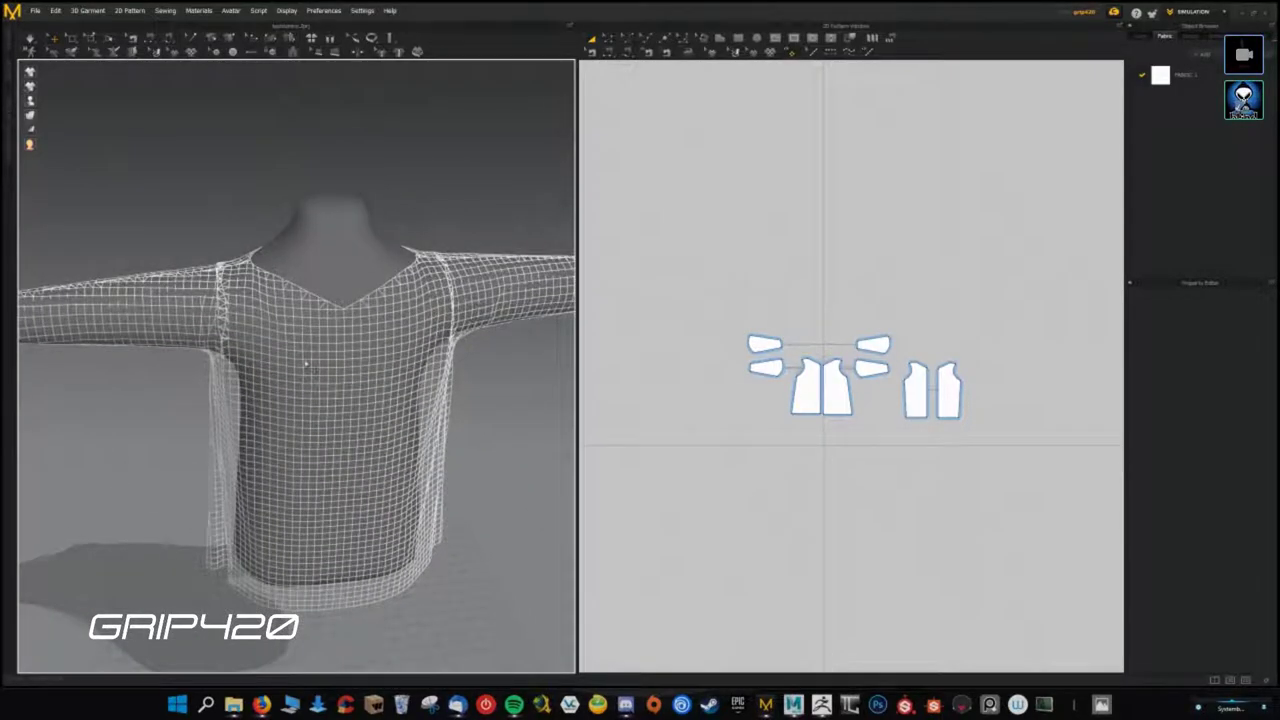
pyautogui.scroll(2, 286, 422)
pyautogui.scroll(1, 286, 410)
pyautogui.scroll(3, 686, 471)
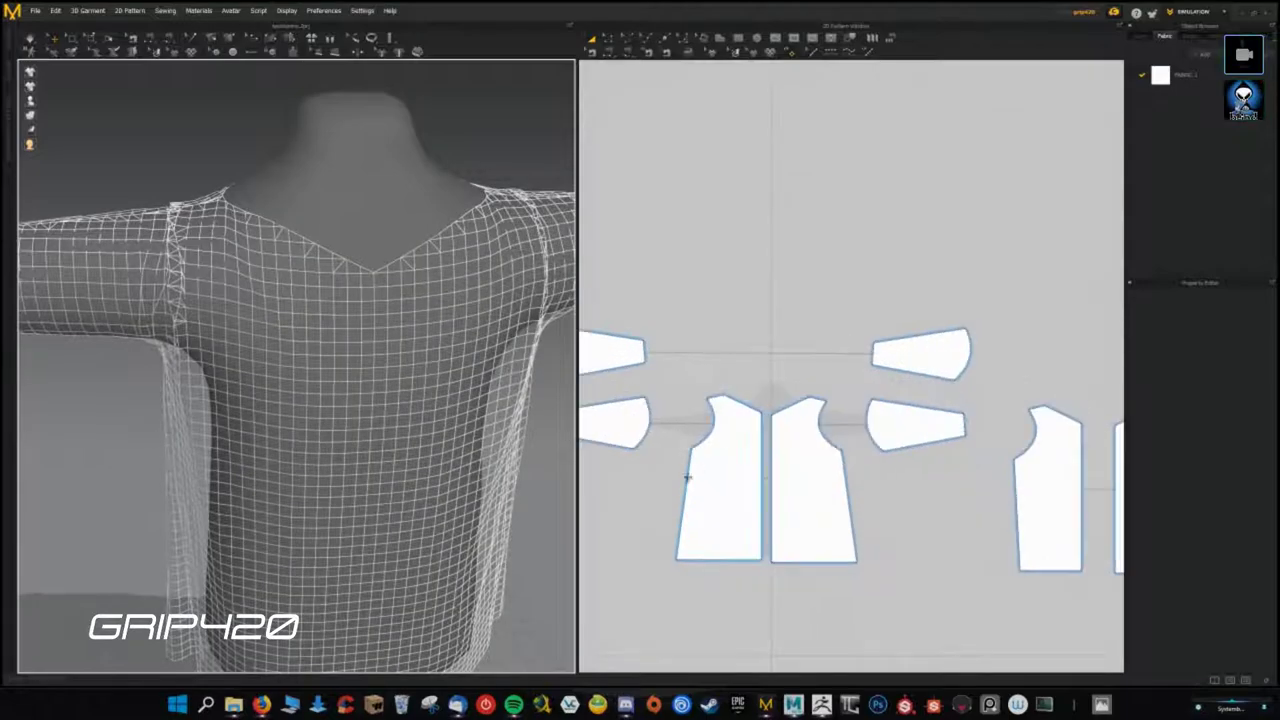
pyautogui.scroll(2, 770, 416)
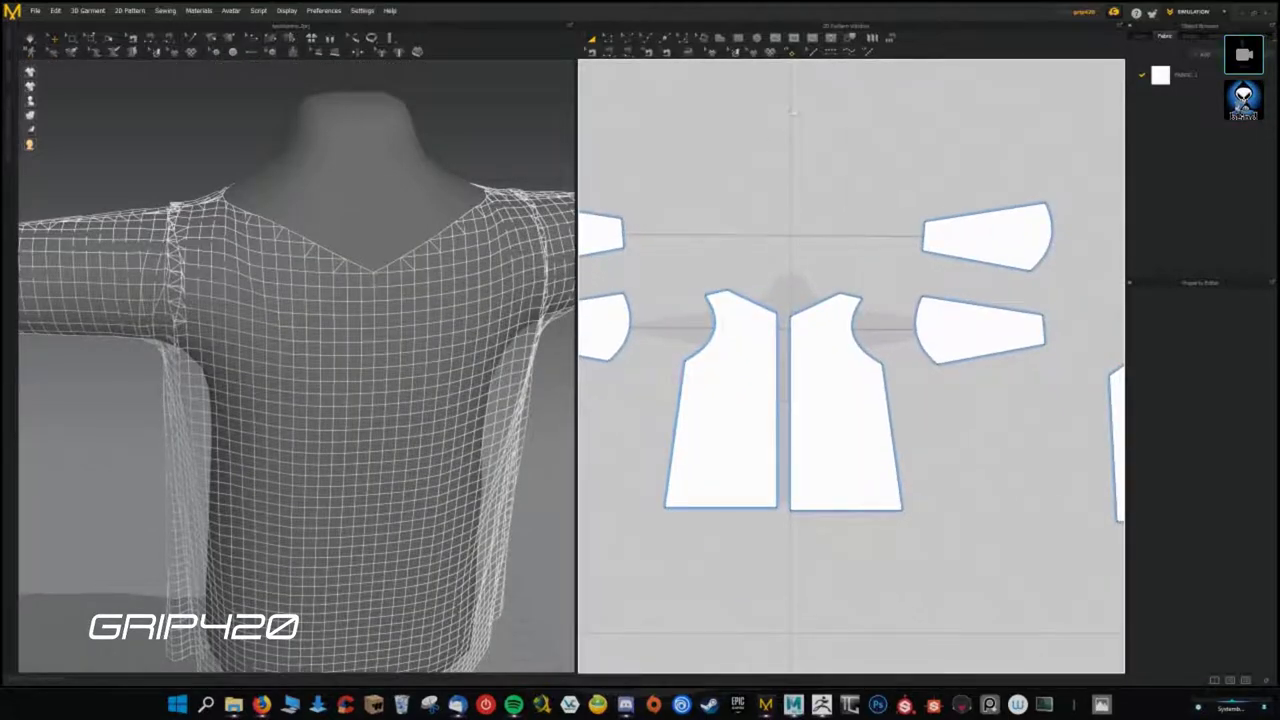
pyautogui.scroll(2, 840, 410)
pyautogui.moveTo(774, 316); pyautogui.dragTo(835, 395)
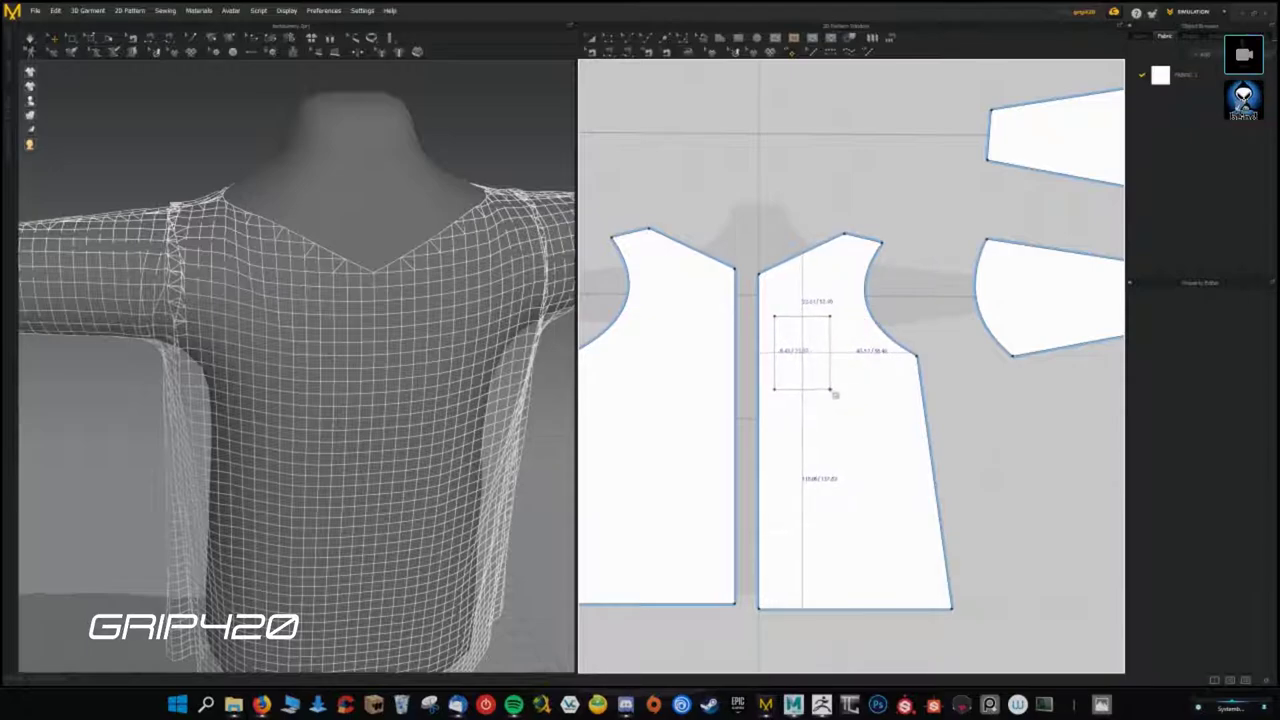
pyautogui.click(797, 327)
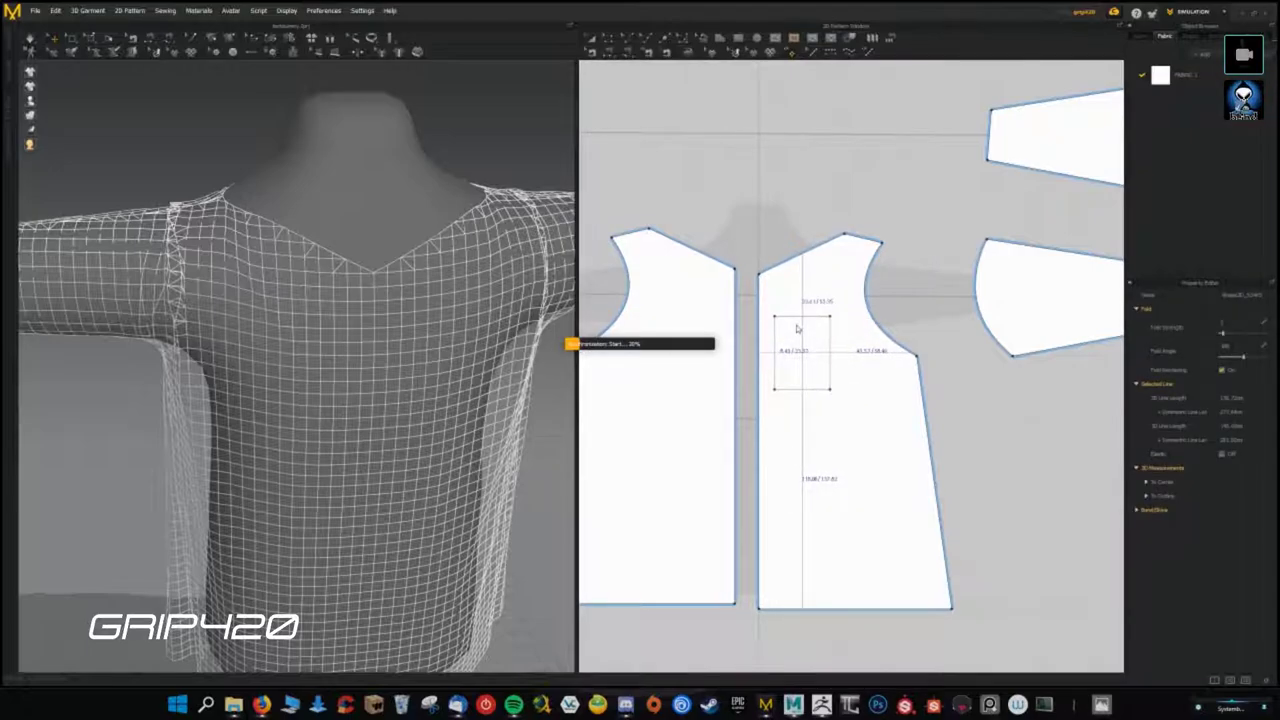
# - Select the rectangle and switch the 3D garment to textured solid shading
pyautogui.click(777, 38)
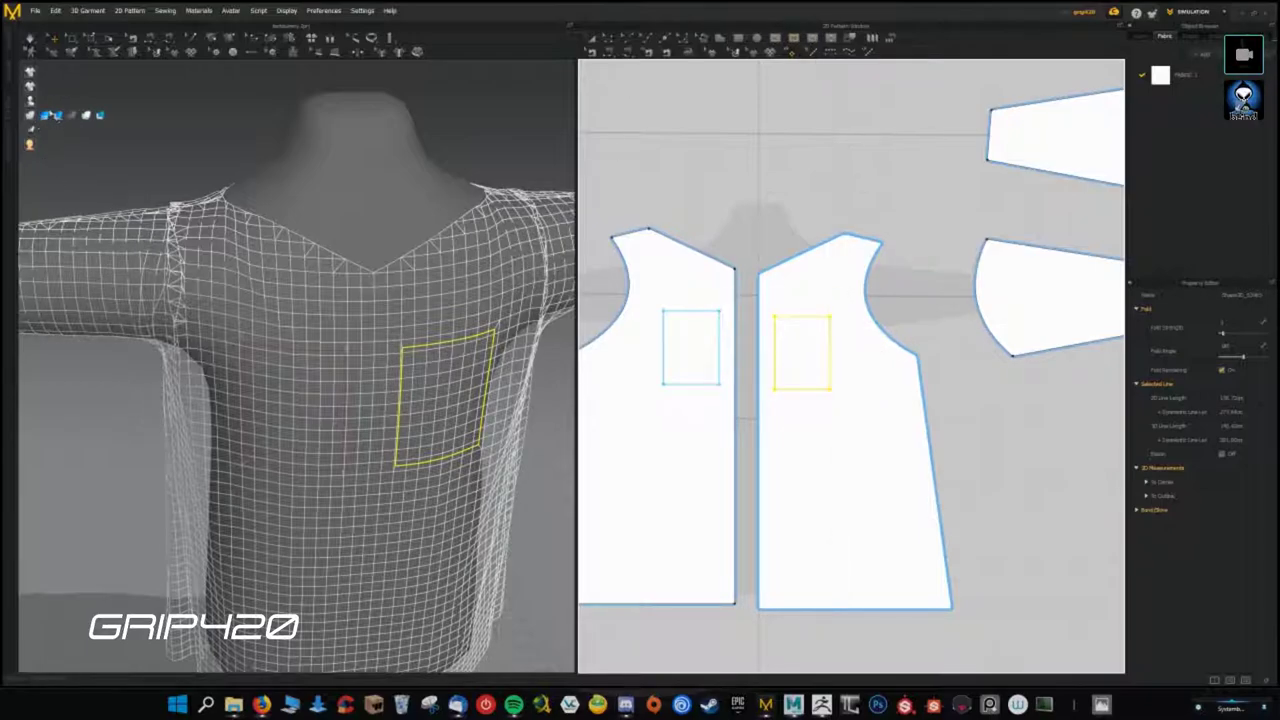
pyautogui.click(56, 117)
pyautogui.moveTo(391, 379); pyautogui.dragTo(307, 415, button='right')
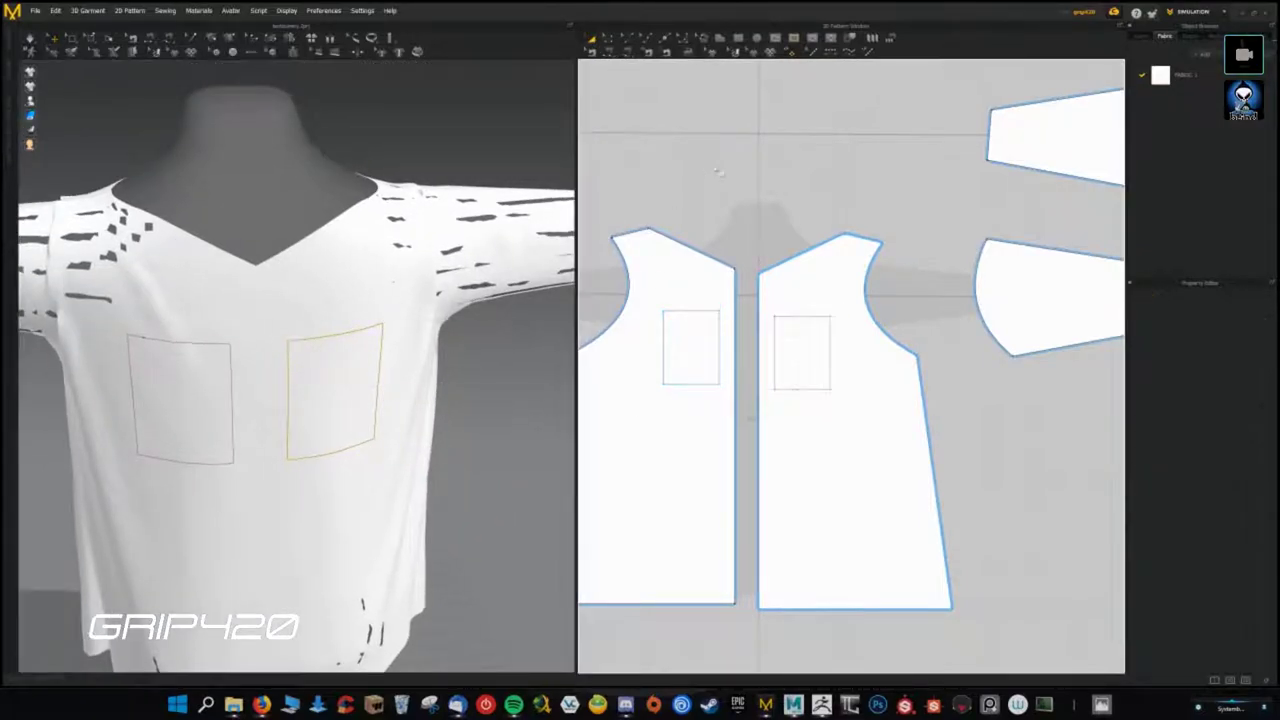
# - Cut the rectangles out as pocket pieces and move both above the front pieces
pyautogui.click(794, 338)
pyautogui.rightClick(794, 338)
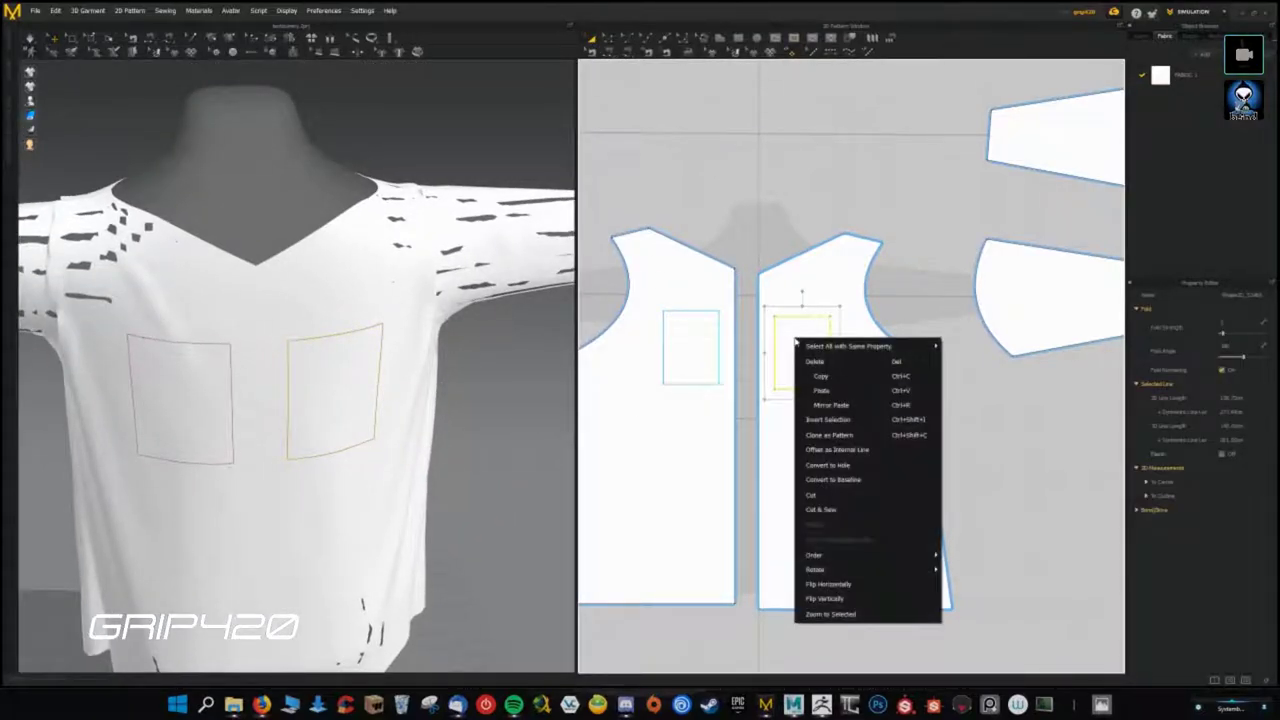
pyautogui.click(828, 496)
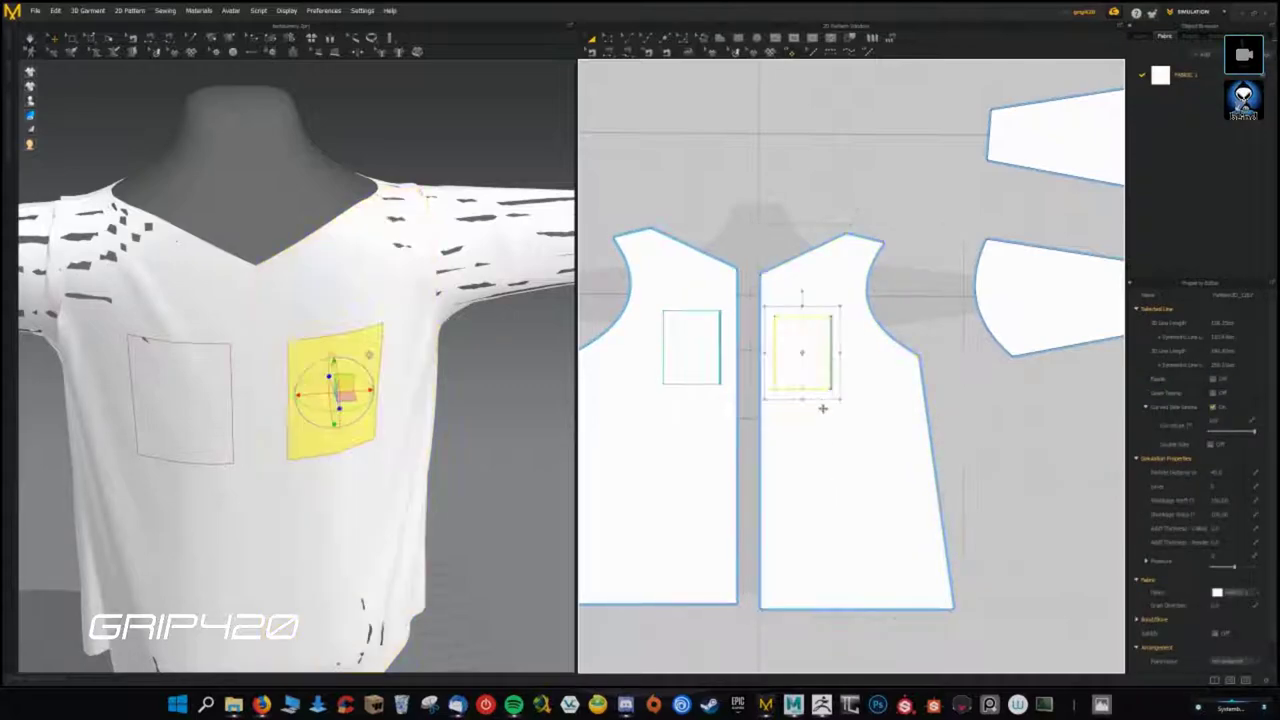
pyautogui.moveTo(800, 360); pyautogui.dragTo(814, 180)
pyautogui.moveTo(685, 326); pyautogui.dragTo(688, 175)
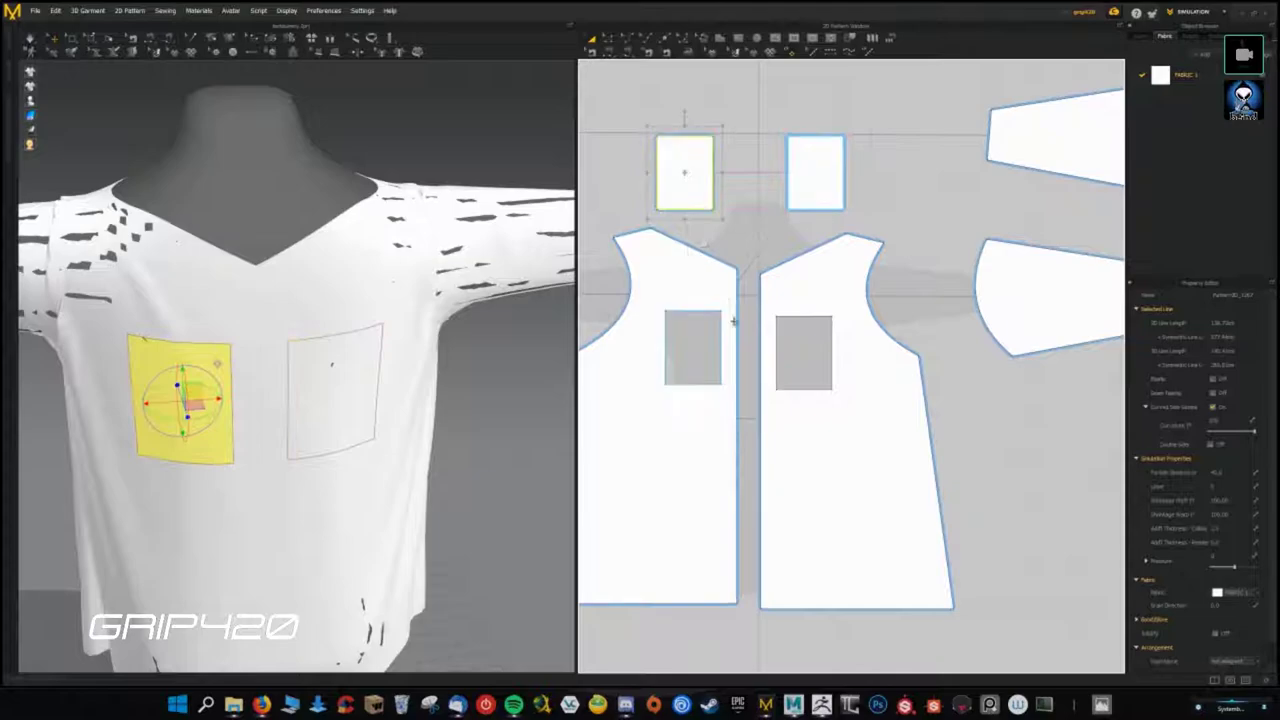
pyautogui.scroll(-2, 740, 357)
pyautogui.scroll(2, 707, 237)
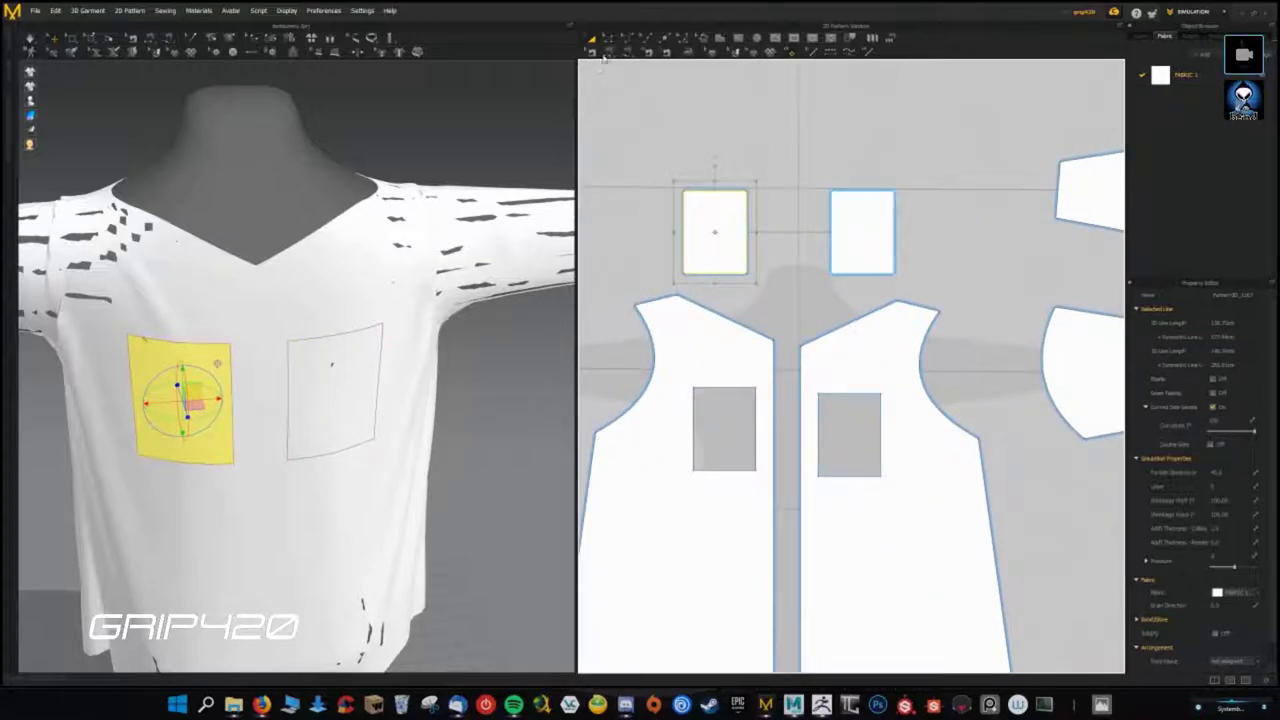
# - Segment-sew the pocket's left, right, top and bottom edges to the front hole
pyautogui.press('n')
pyautogui.click(684, 232)
pyautogui.click(746, 215)
pyautogui.click(757, 411)
pyautogui.click(702, 192)
pyautogui.click(725, 389)
pyautogui.click(714, 272)
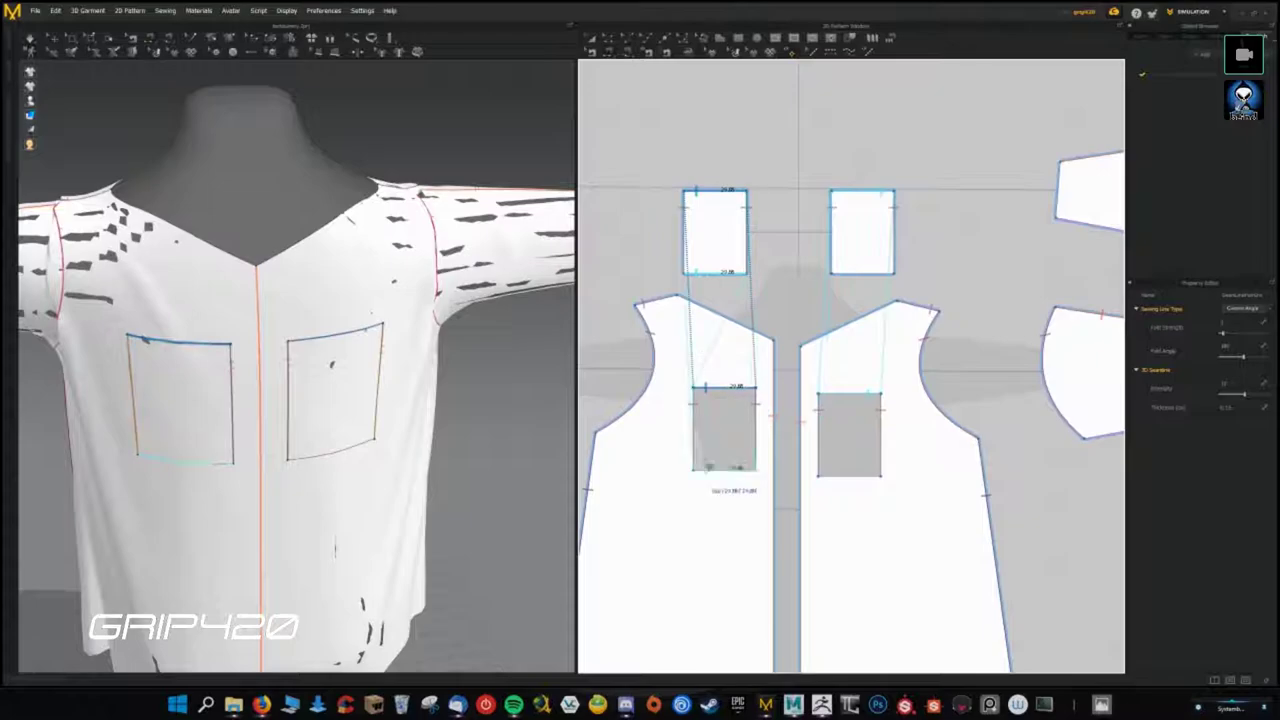
pyautogui.press('a')
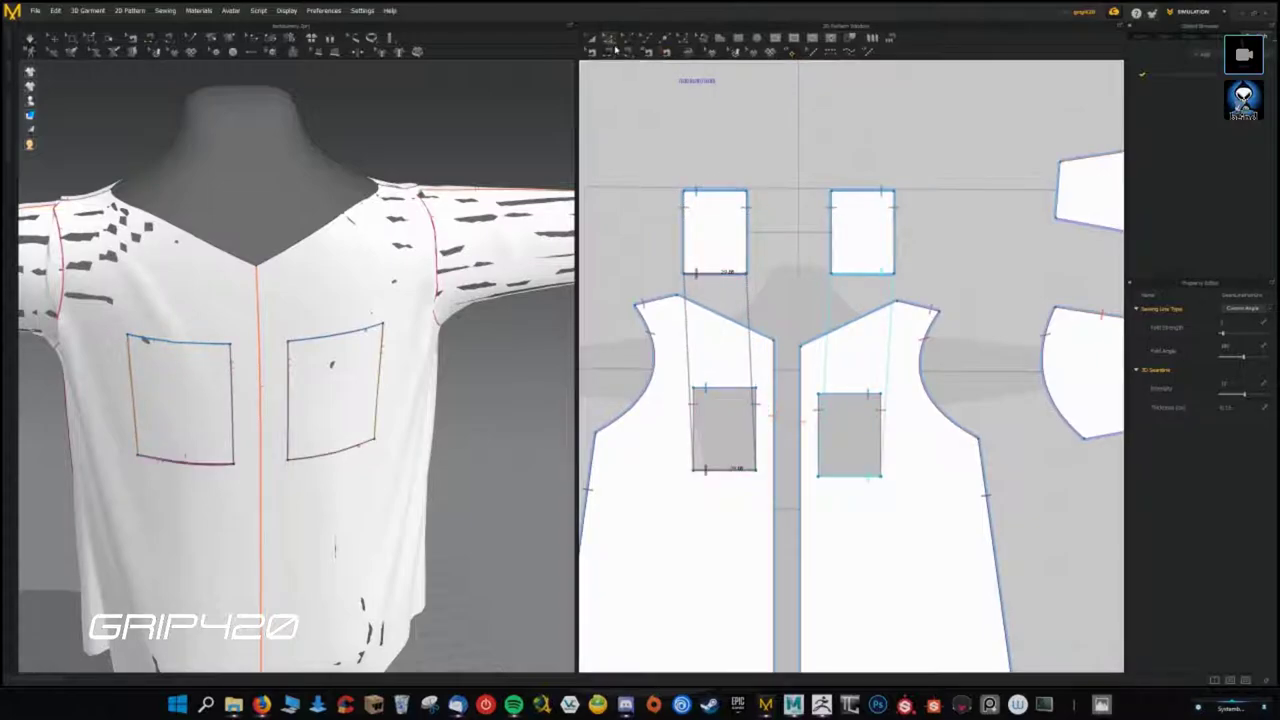
# - Enlarge and reposition the left and right pocket pieces, checking them on the shirt
pyautogui.click(708, 230)
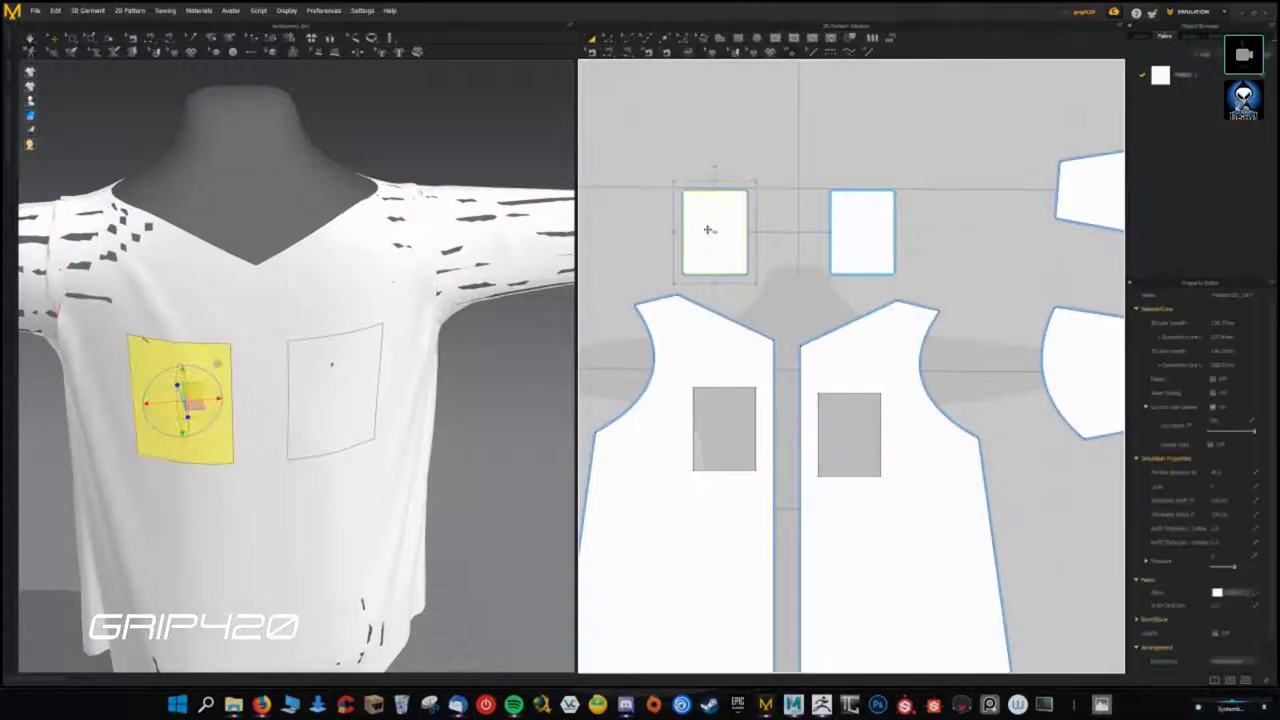
pyautogui.moveTo(672, 182); pyautogui.dragTo(652, 157)
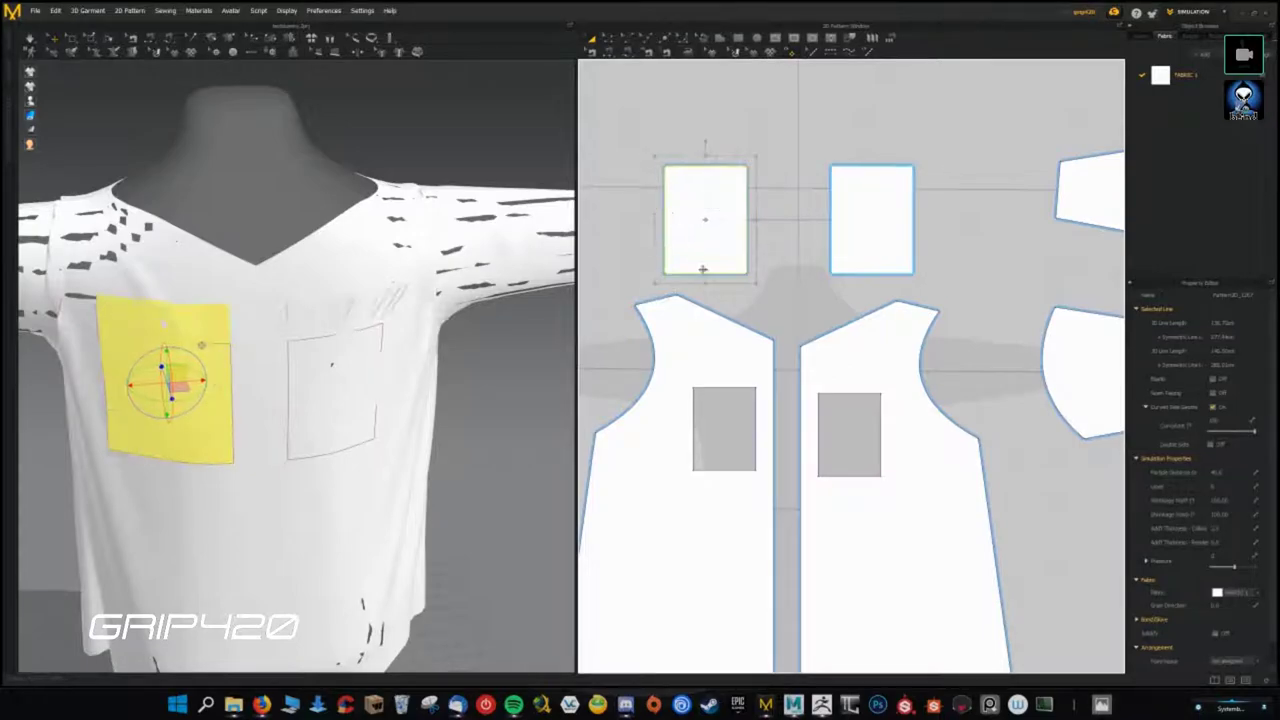
pyautogui.moveTo(725, 242); pyautogui.dragTo(734, 248)
pyautogui.moveTo(831, 208); pyautogui.dragTo(838, 225)
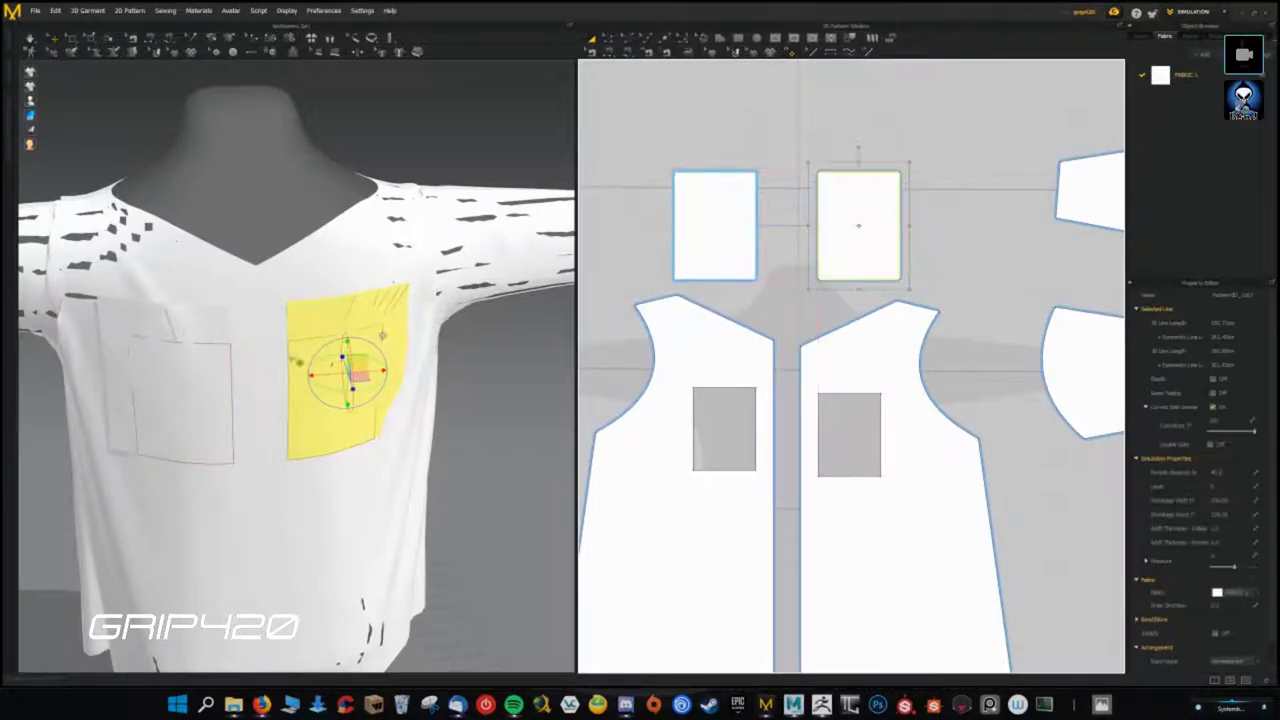
pyautogui.moveTo(330, 303); pyautogui.dragTo(363, 347, button='right')
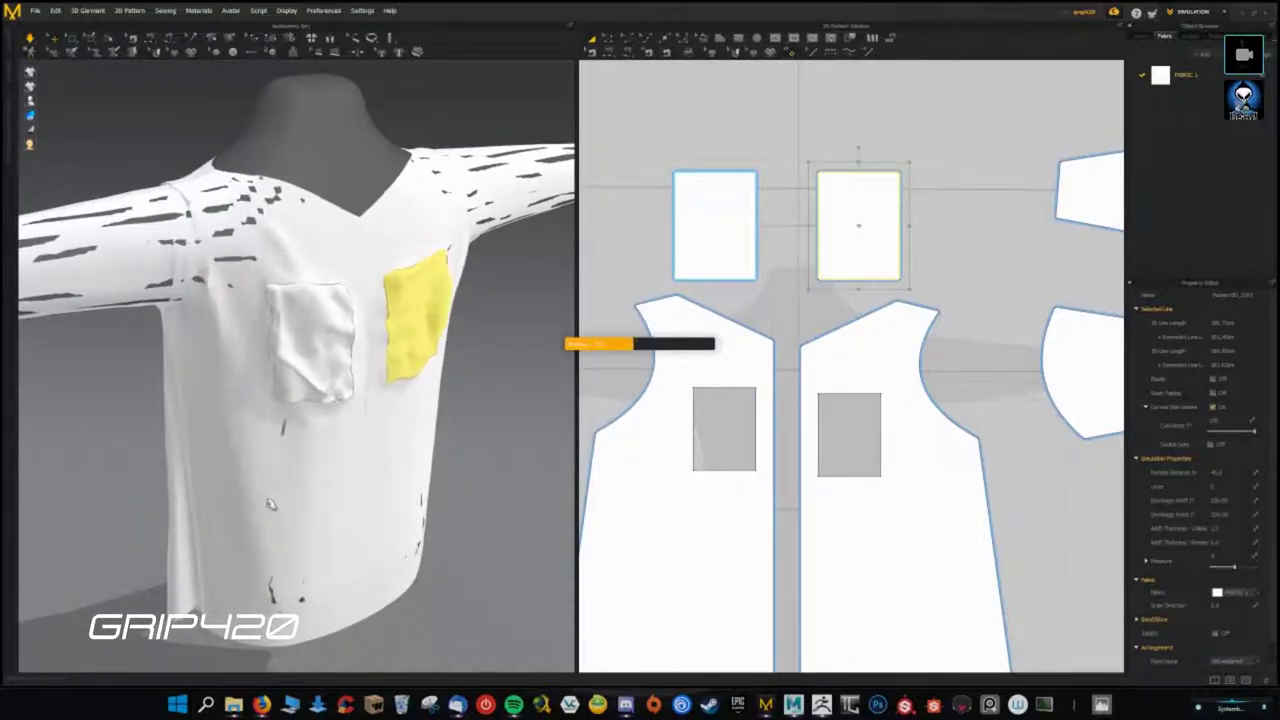
pyautogui.moveTo(383, 385)
pyautogui.mouseDown(button='right')
pyautogui.moveTo(297, 401)
pyautogui.moveTo(510, 491)
pyautogui.mouseUp(button='right')
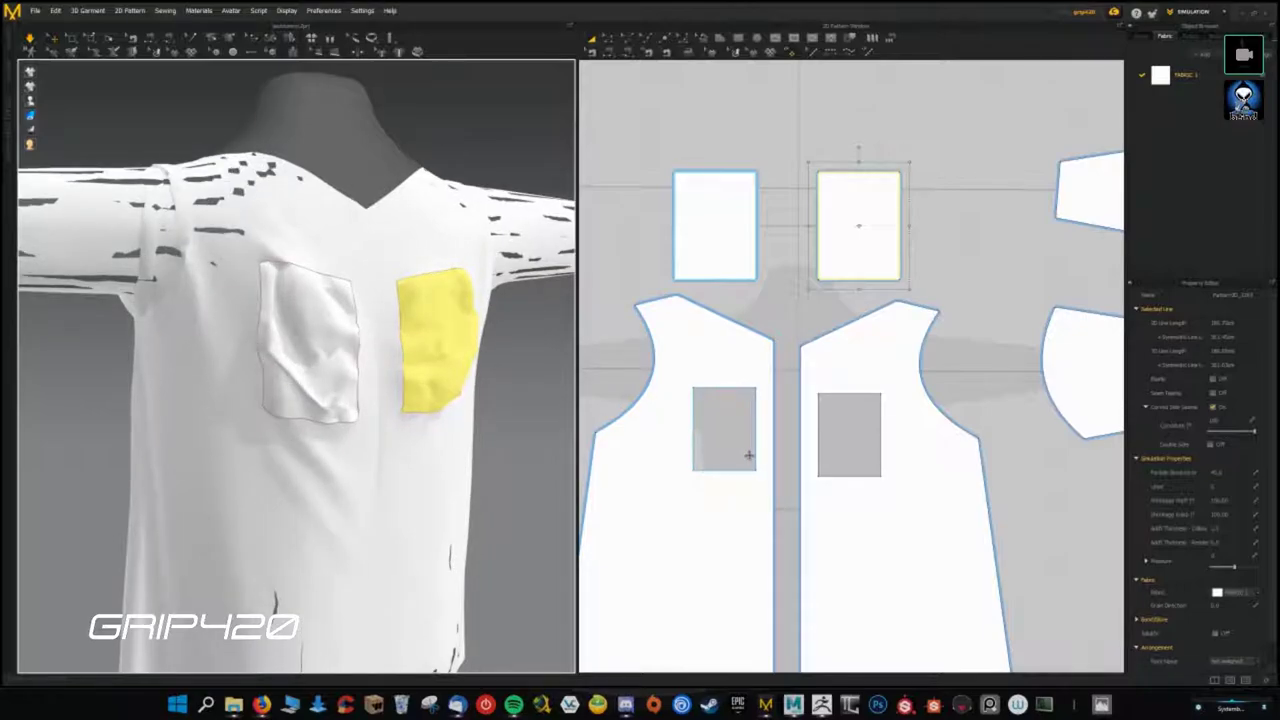
# - Orbit the pocketed shirt from the left back to the front, zoom out, and return to Maya
pyautogui.scroll(2, 743, 389)
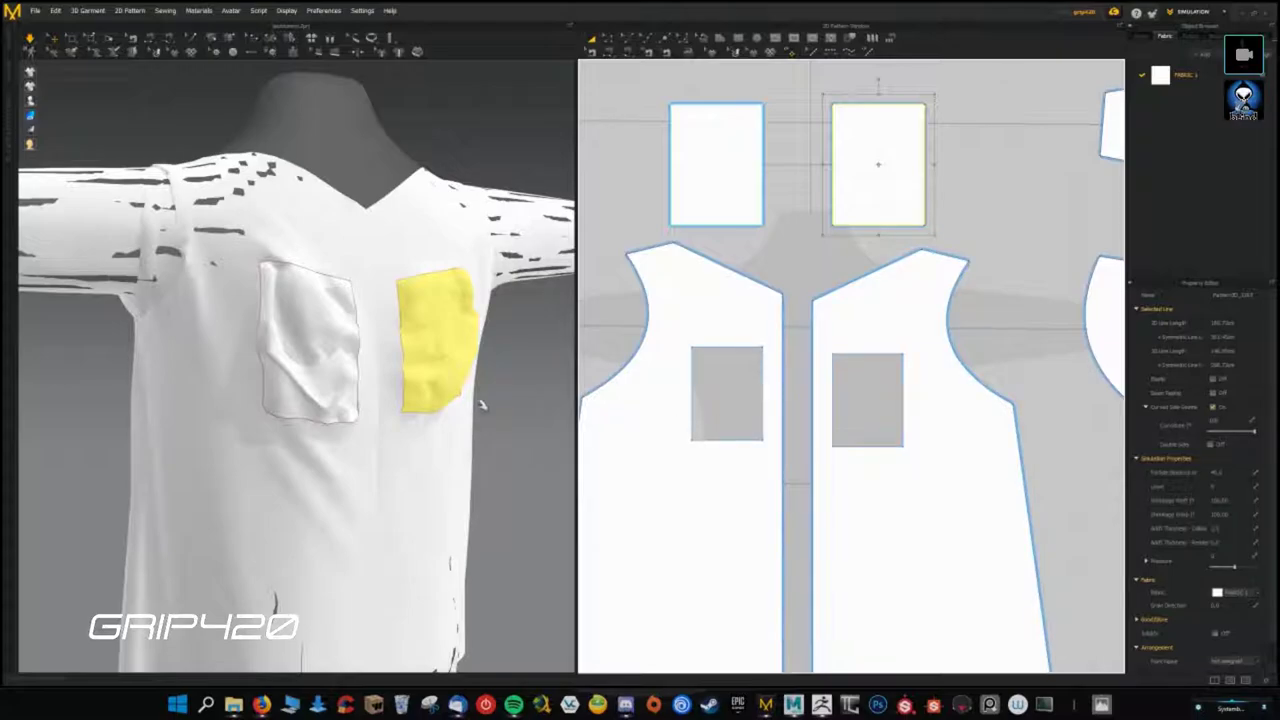
pyautogui.moveTo(473, 429); pyautogui.dragTo(402, 419, button='right')
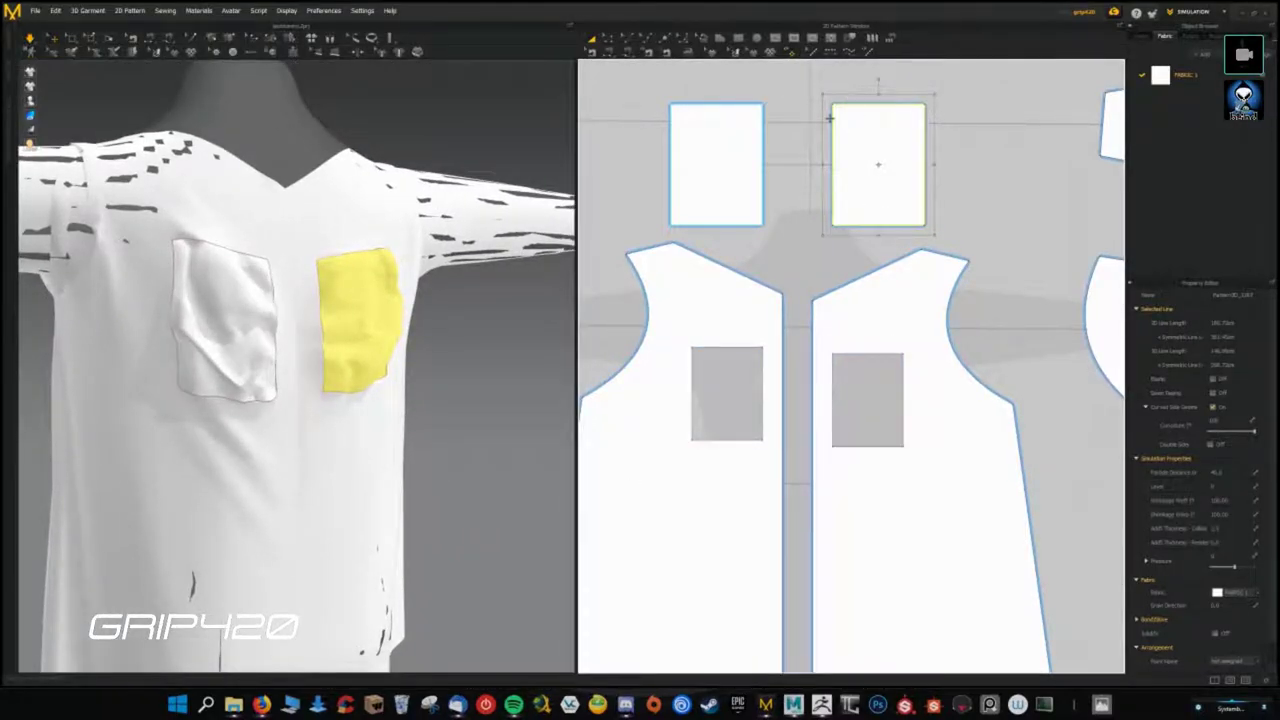
pyautogui.moveTo(294, 344); pyautogui.dragTo(80, 413, button='right')
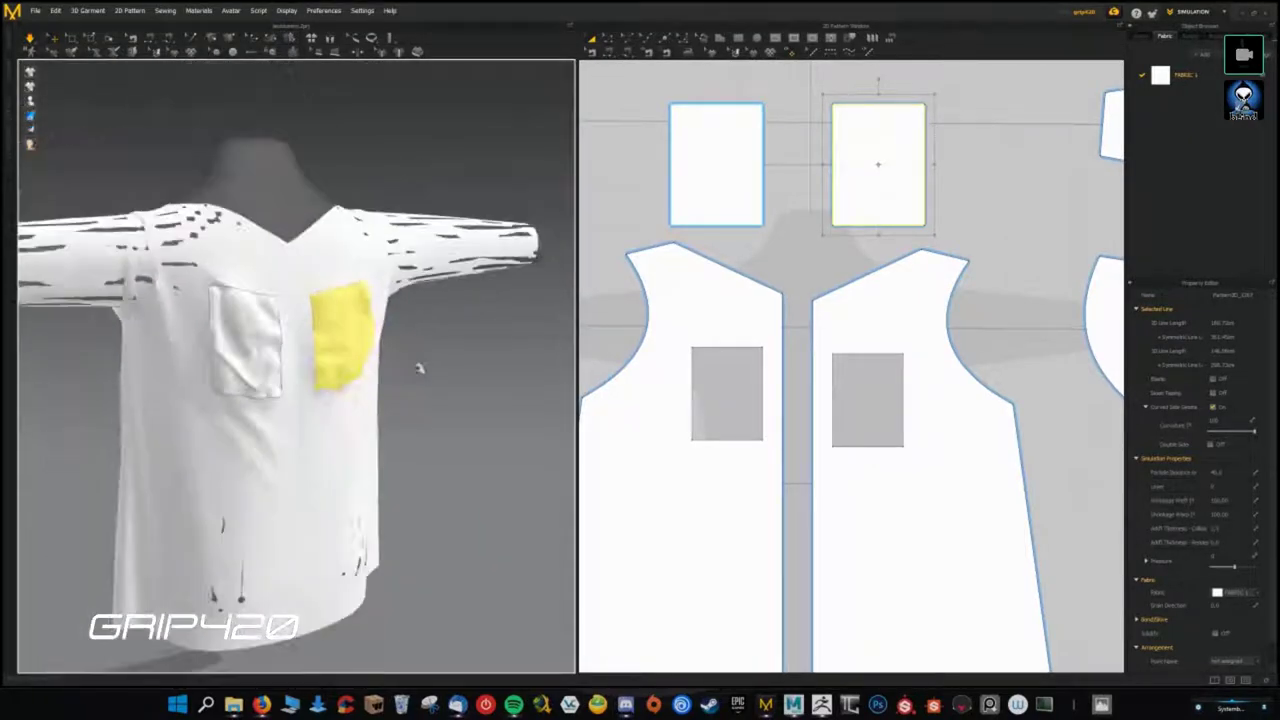
pyautogui.scroll(-3, 215, 350)
pyautogui.scroll(-8, 772, 378)
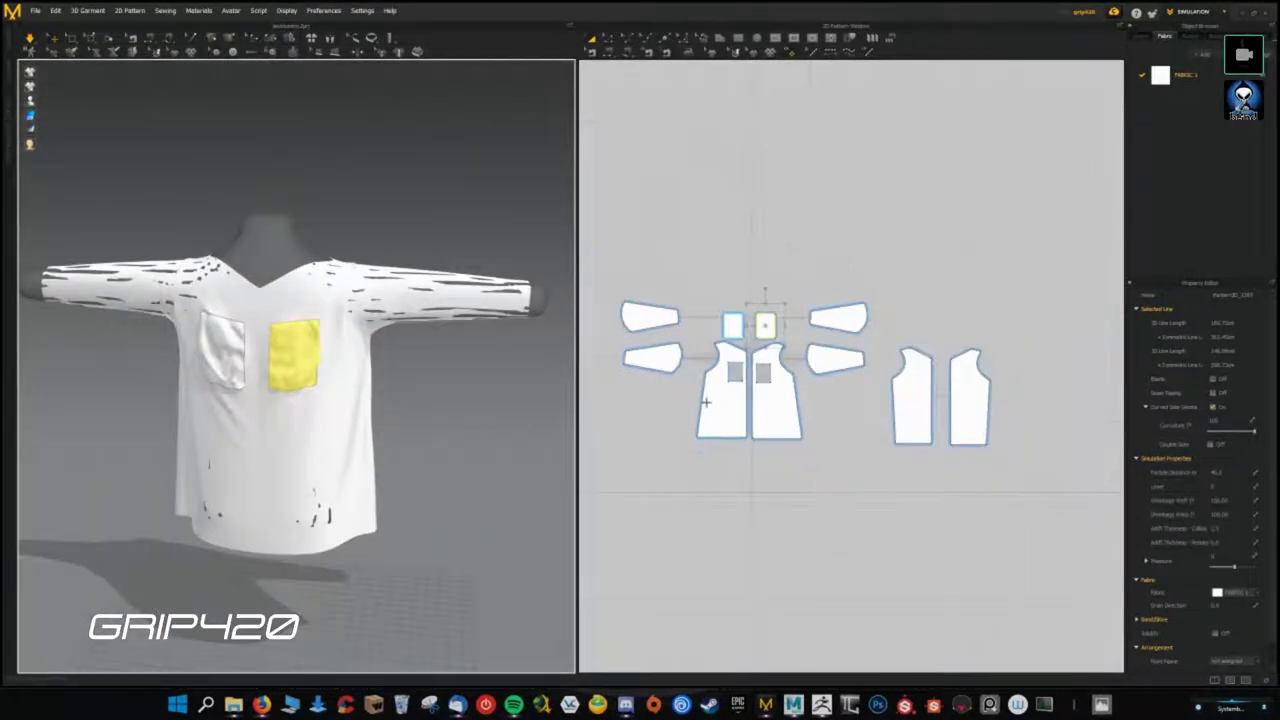
pyautogui.click(1239, 10)
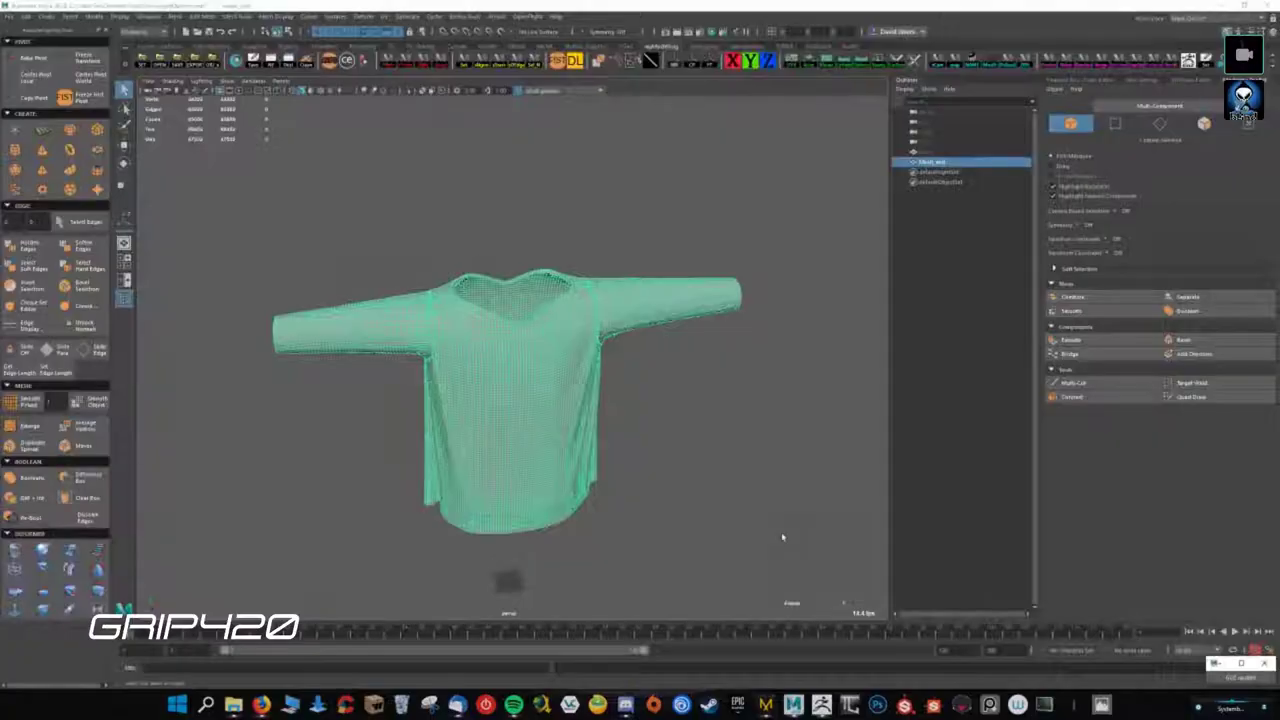
# - Switch to ZBrush and zoom in on the sculpted shirt's shoulder and underarm
pyautogui.click(821, 704)
pyautogui.moveTo(799, 486)
pyautogui.mouseDown()
pyautogui.moveTo(866, 488)
pyautogui.moveTo(770, 485)
pyautogui.moveTo(588, 318)
pyautogui.moveTo(650, 281)
pyautogui.mouseUp()
pyautogui.moveTo(461, 253)
pyautogui.mouseDown()
pyautogui.moveTo(523, 306)
pyautogui.moveTo(654, 346)
pyautogui.moveTo(835, 365)
pyautogui.moveTo(810, 390)
pyautogui.moveTo(880, 320)
pyautogui.mouseUp()
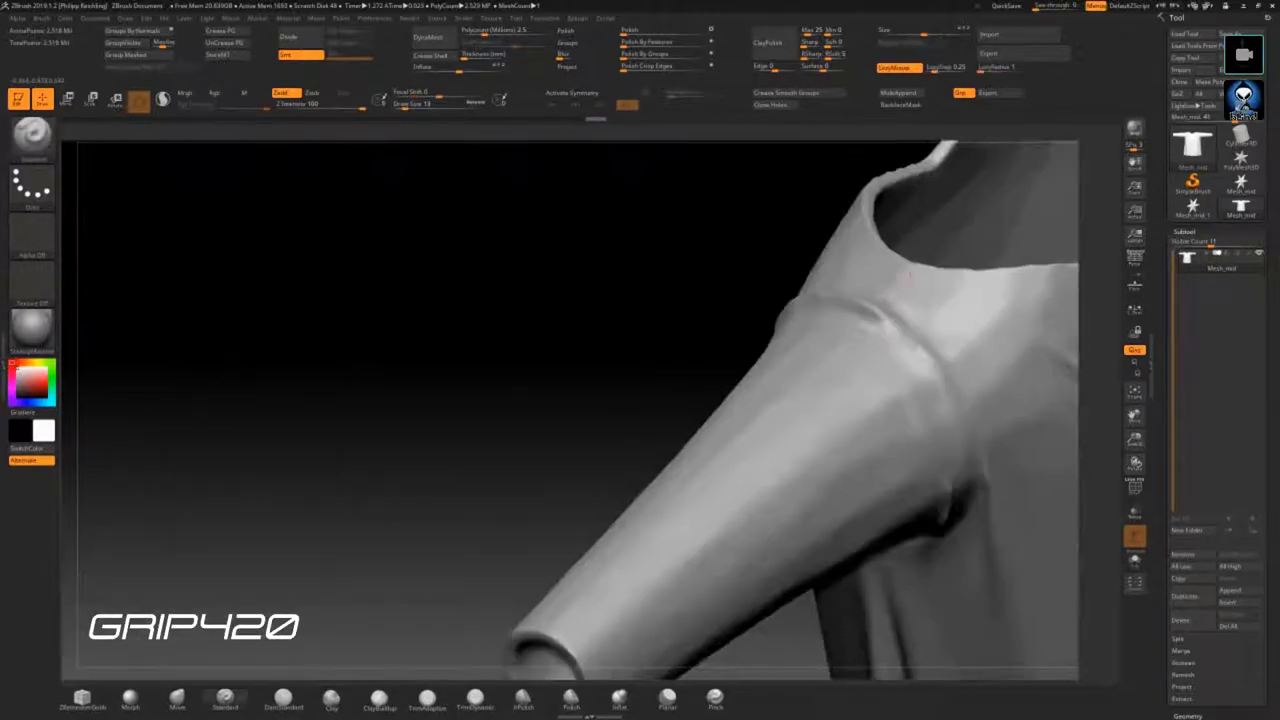
# - Rotate to view the sleeve and neck opening, then open LightBox with the comma key
pyautogui.moveTo(781, 374)
pyautogui.mouseDown()
pyautogui.moveTo(791, 311)
pyautogui.moveTo(760, 434)
pyautogui.moveTo(800, 433)
pyautogui.moveTo(785, 470)
pyautogui.moveTo(614, 394)
pyautogui.mouseUp()
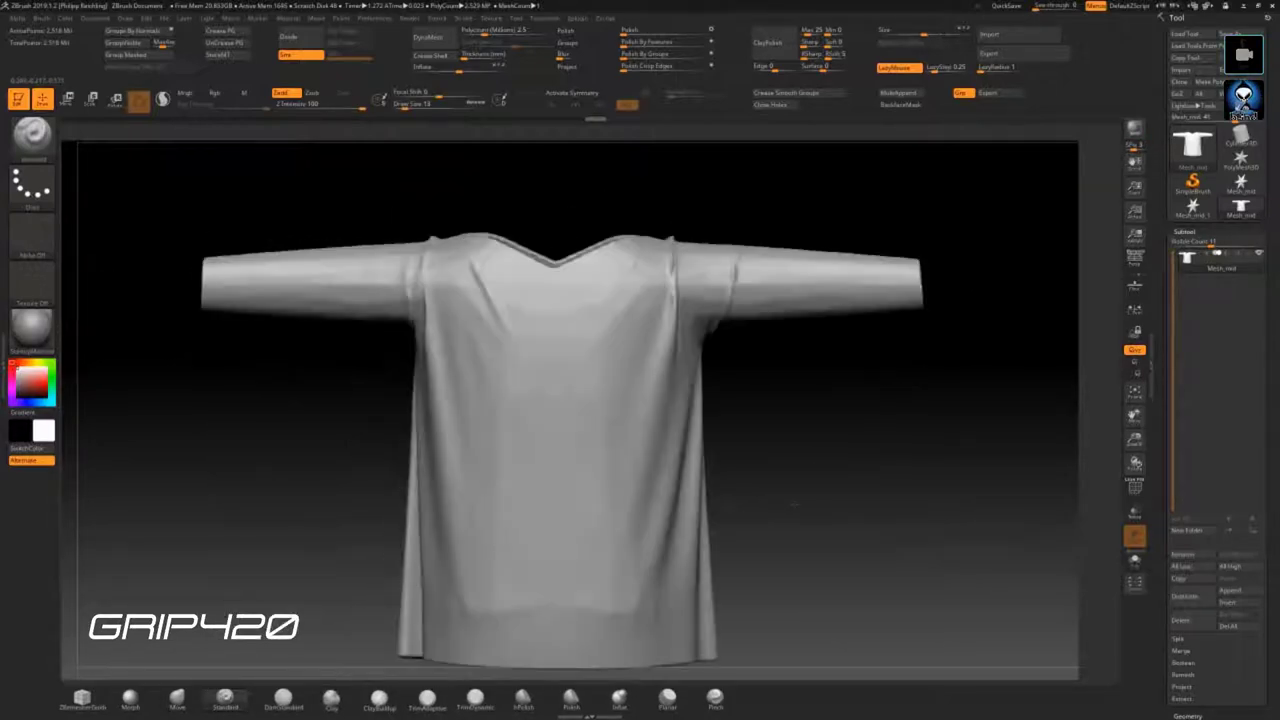
pyautogui.moveTo(772, 430)
pyautogui.mouseDown()
pyautogui.moveTo(777, 449)
pyautogui.moveTo(423, 325)
pyautogui.mouseUp()
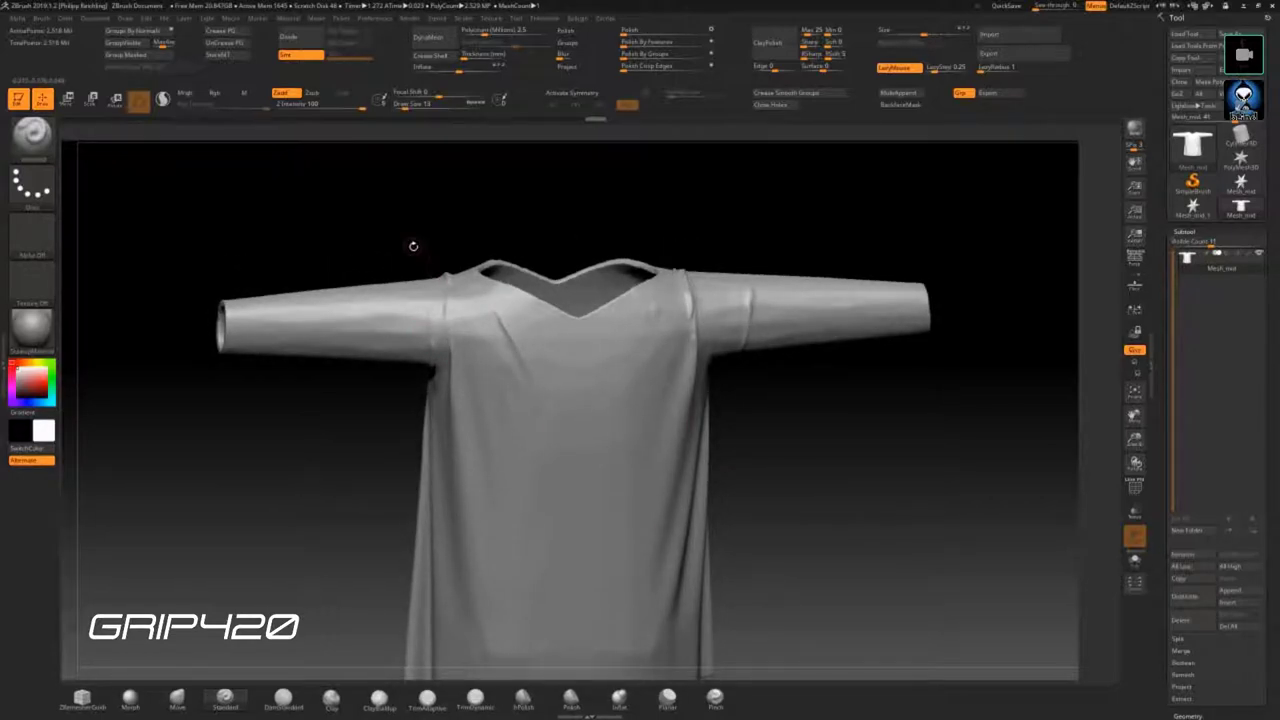
pyautogui.press(',')
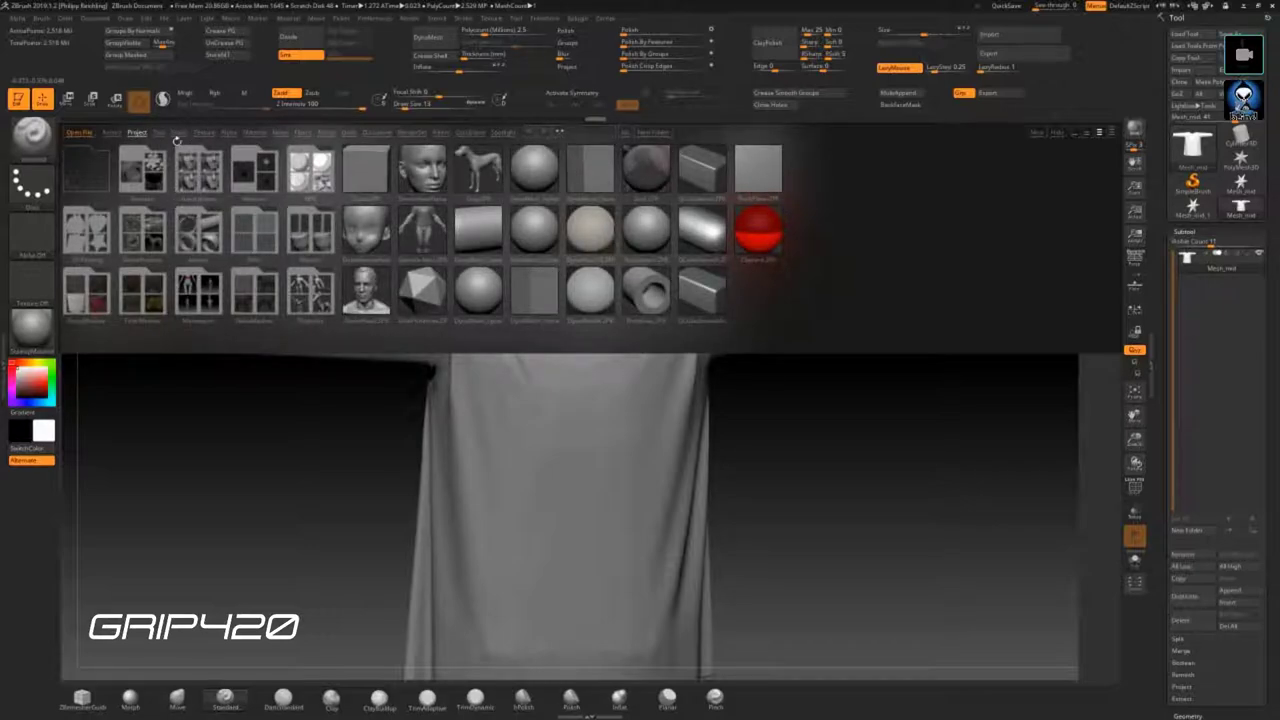
# - Load a stitch brush from LightBox's Brush tab and draw a zig-zag loop down the shirt front
pyautogui.click(177, 133)
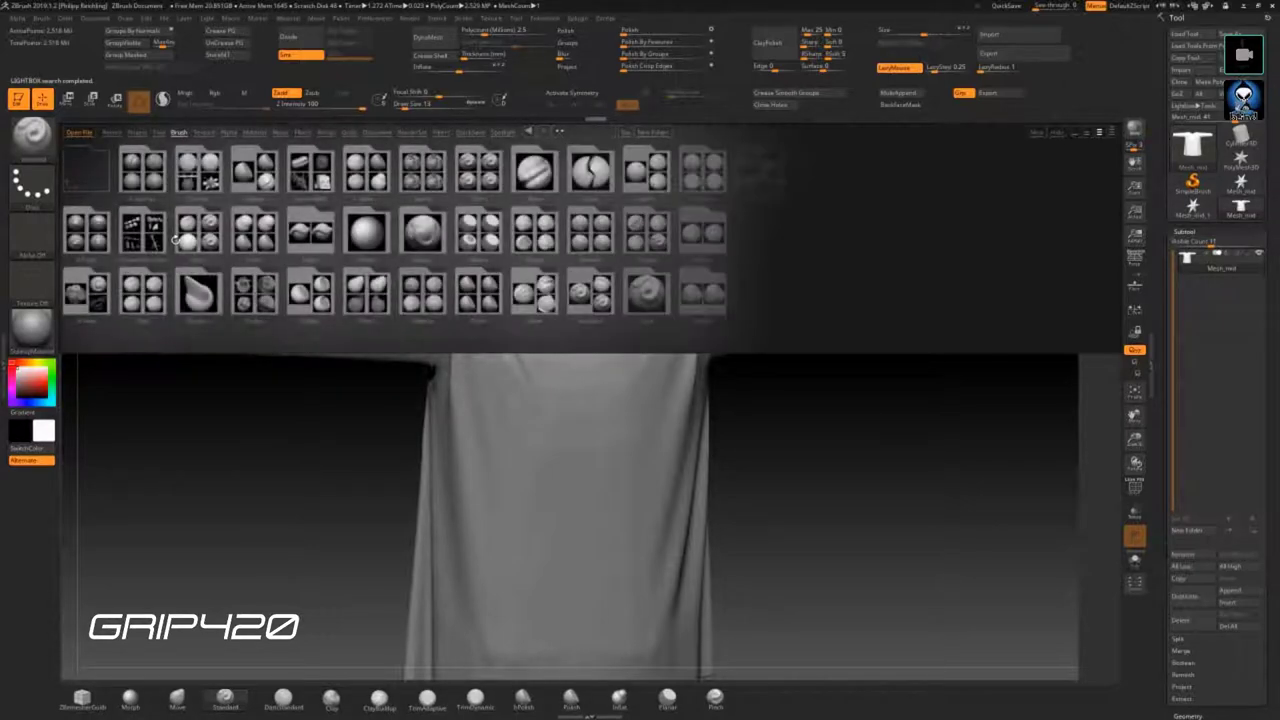
pyautogui.click(142, 172)
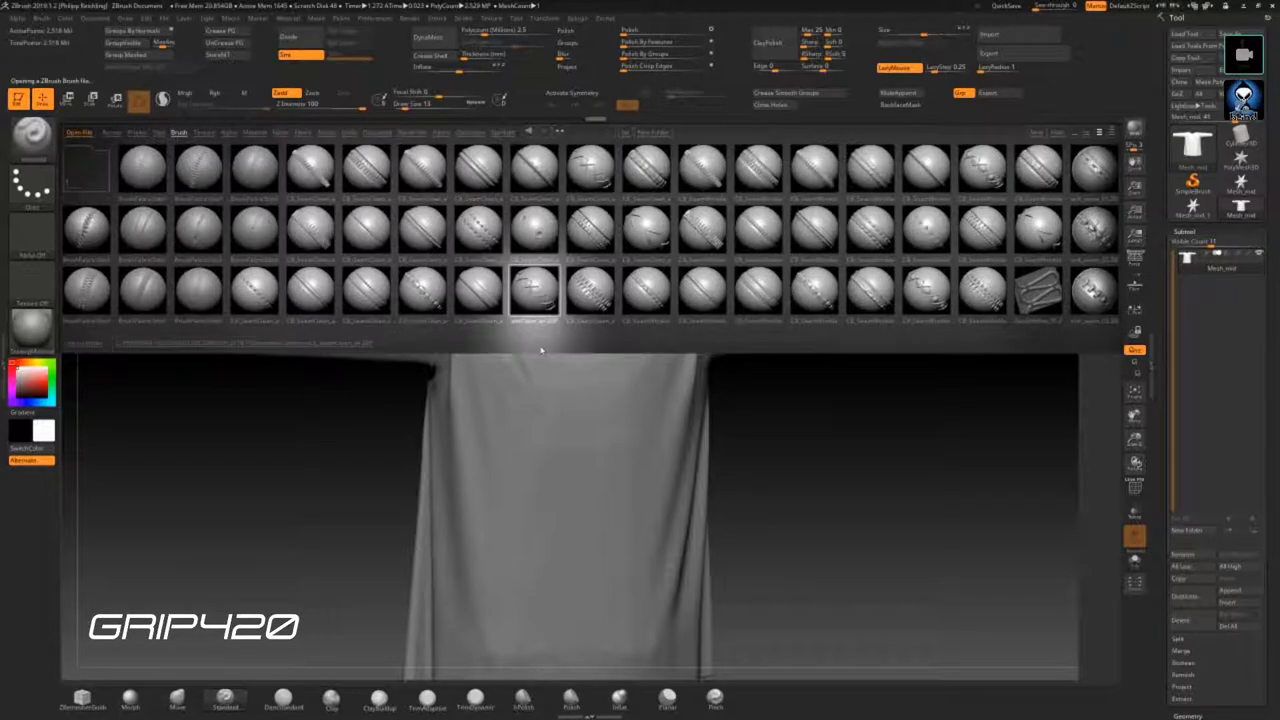
pyautogui.doubleClick(534, 290)
pyautogui.moveTo(448, 305); pyautogui.dragTo(560, 655)
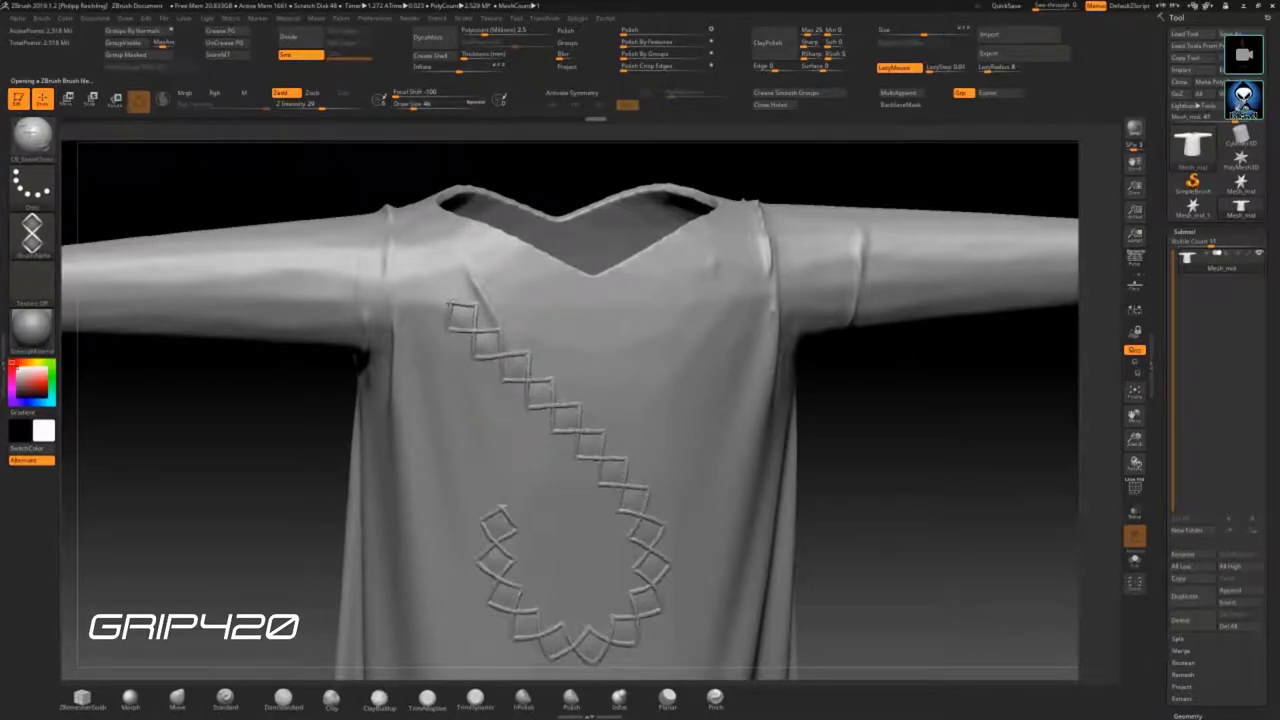
pyautogui.moveTo(560, 655); pyautogui.dragTo(430, 660)
pyautogui.press('f')
pyautogui.moveTo(804, 430)
pyautogui.mouseDown()
pyautogui.moveTo(657, 471)
pyautogui.moveTo(700, 470)
pyautogui.moveTo(660, 460)
pyautogui.moveTo(677, 455)
pyautogui.mouseUp()
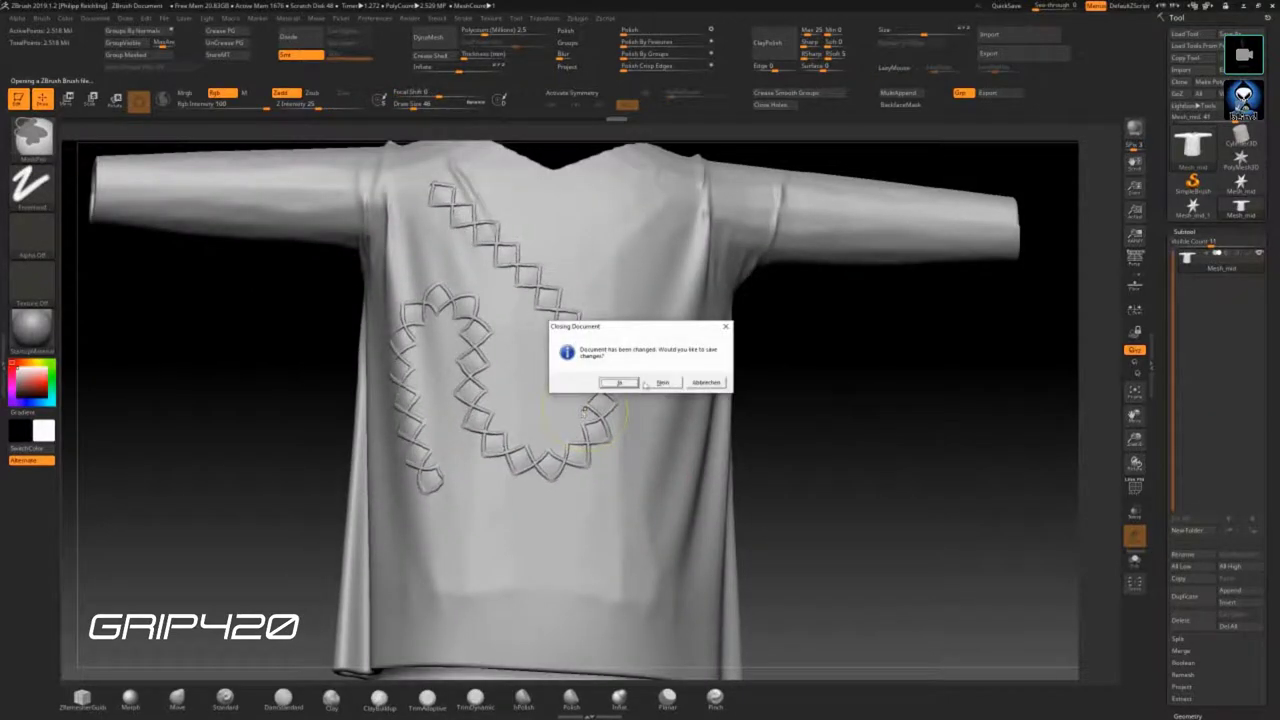
# - Clear the canvas, redraw the shirt in Edit mode, and roll history back before the stitches
pyautogui.click(662, 383)
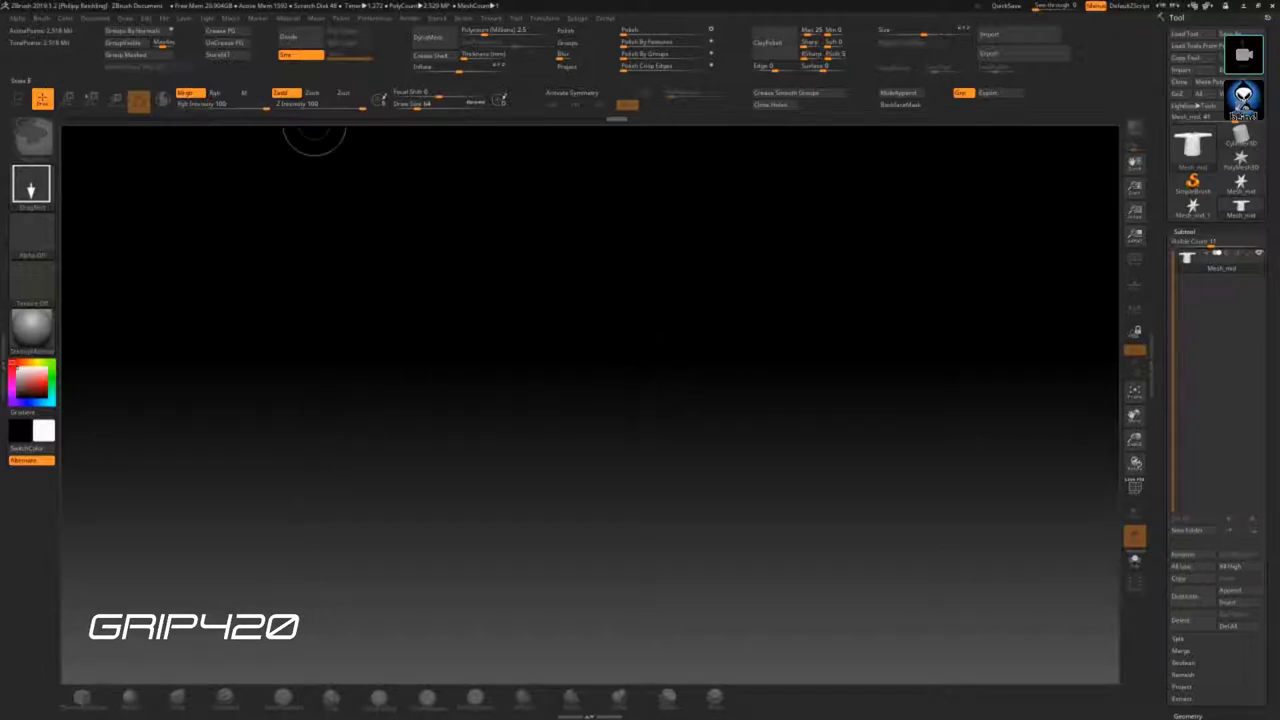
pyautogui.moveTo(560, 280)
pyautogui.mouseDown()
pyautogui.moveTo(738, 190)
pyautogui.moveTo(737, 447)
pyautogui.mouseUp()
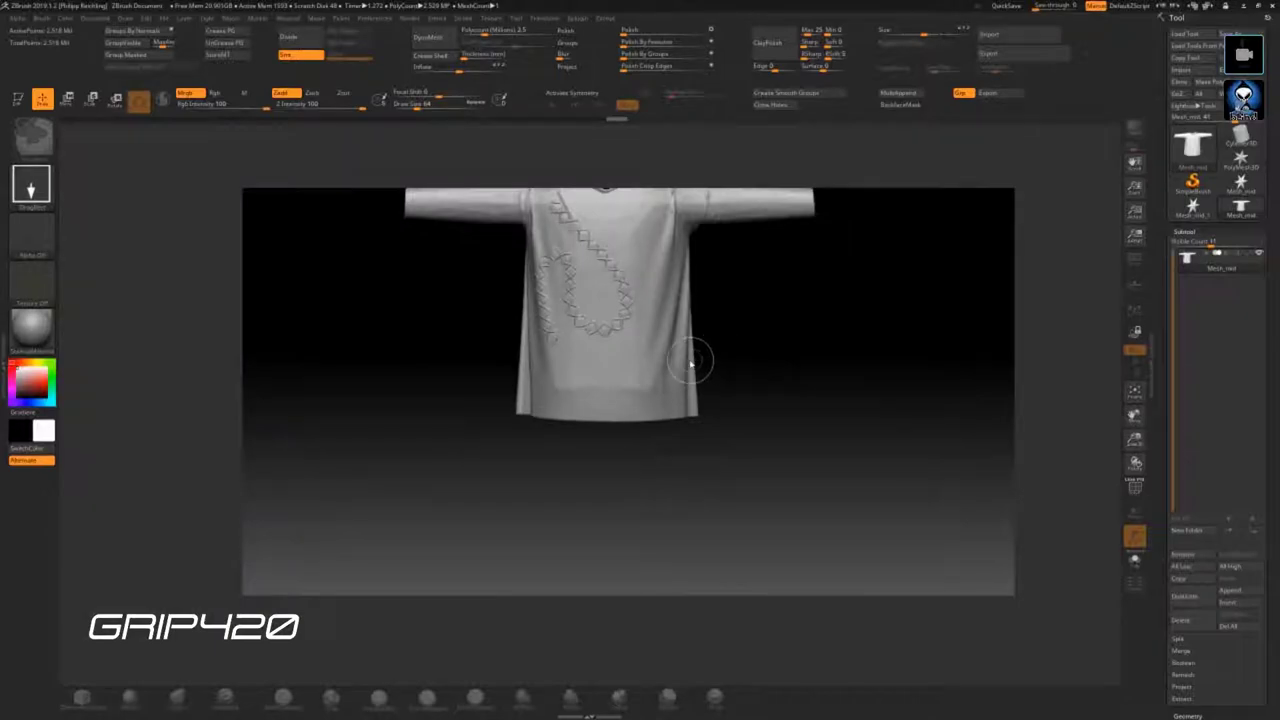
pyautogui.hotkey('ctrl', 'n')
pyautogui.click(663, 380)
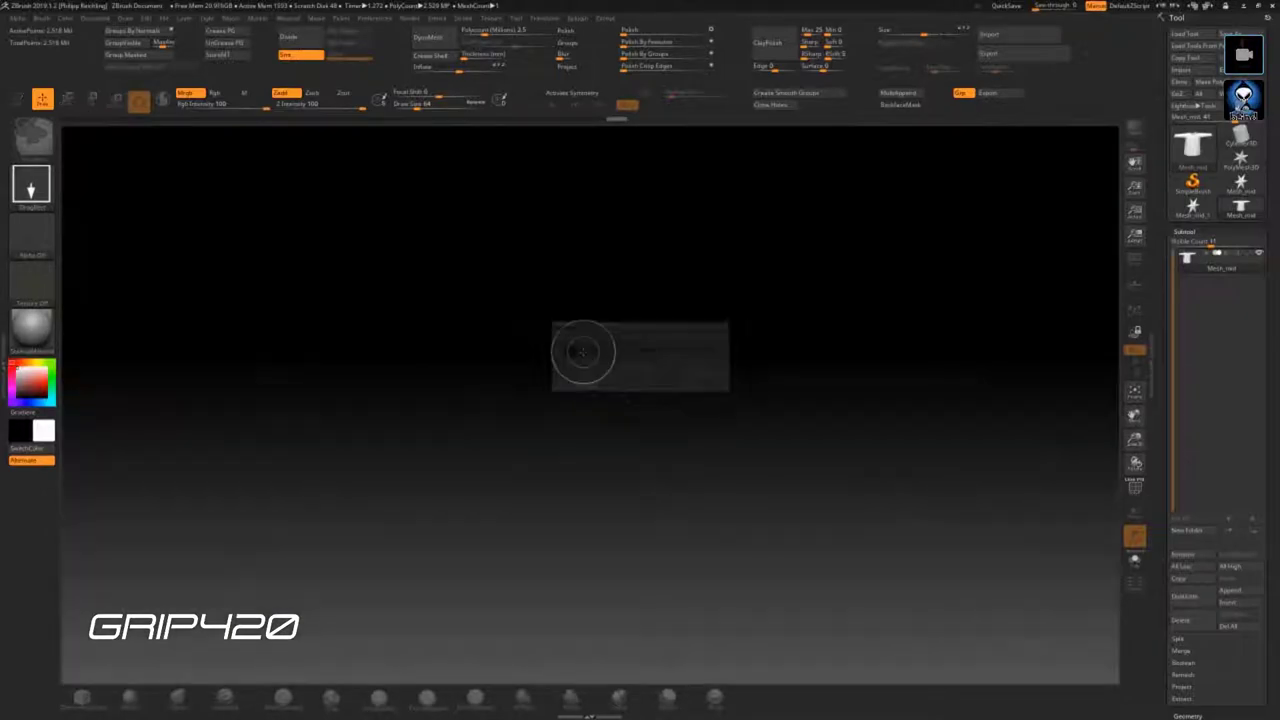
pyautogui.moveTo(583, 352); pyautogui.dragTo(540, 415)
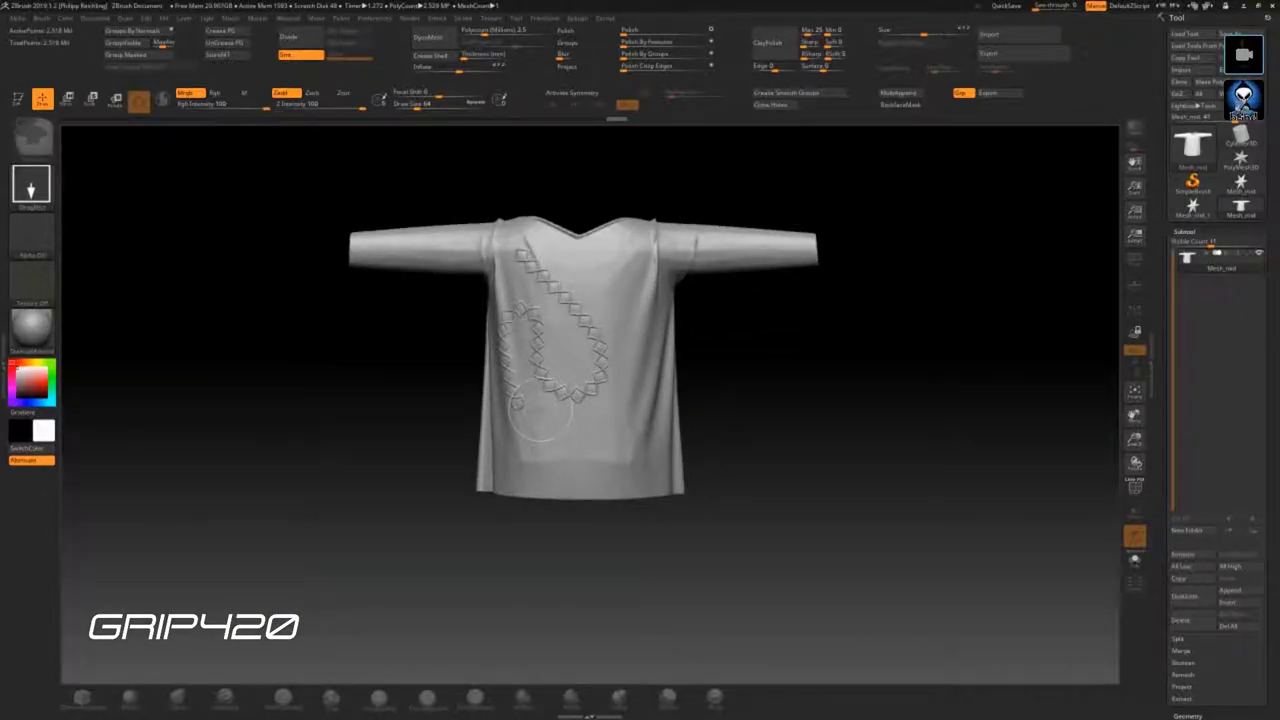
pyautogui.press('t')
pyautogui.press('f')
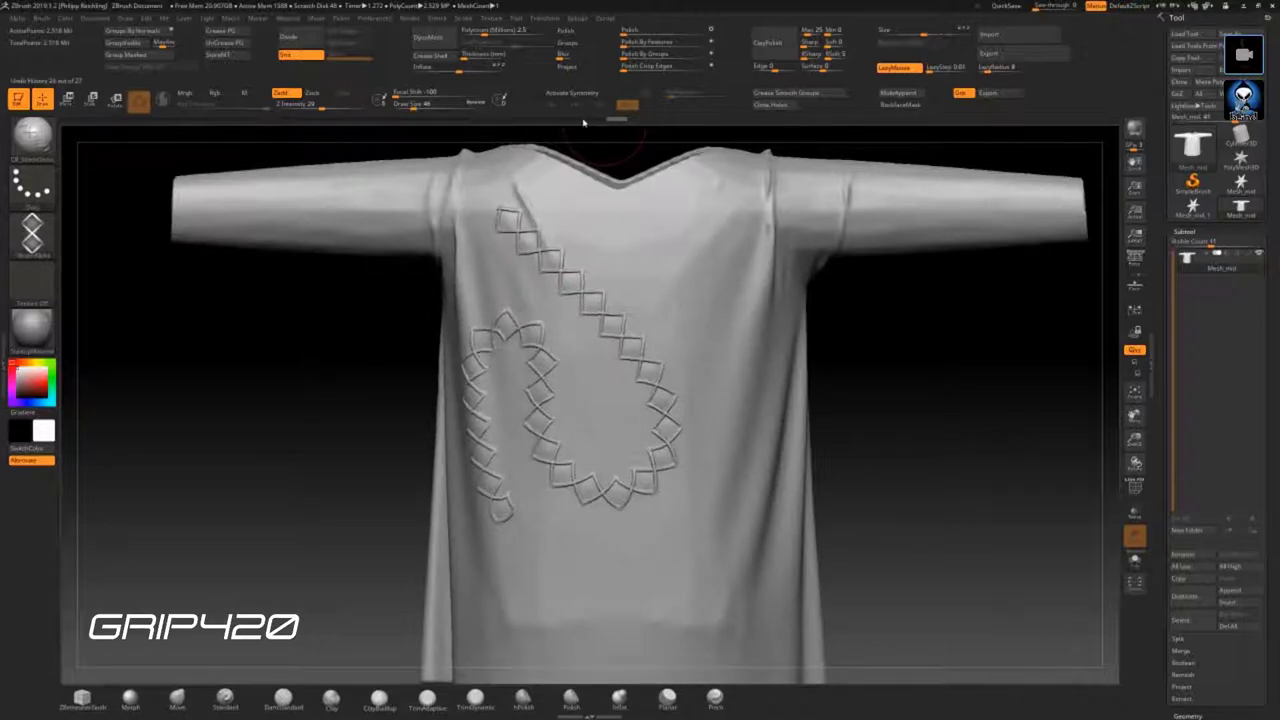
pyautogui.moveTo(590, 122); pyautogui.dragTo(571, 121)
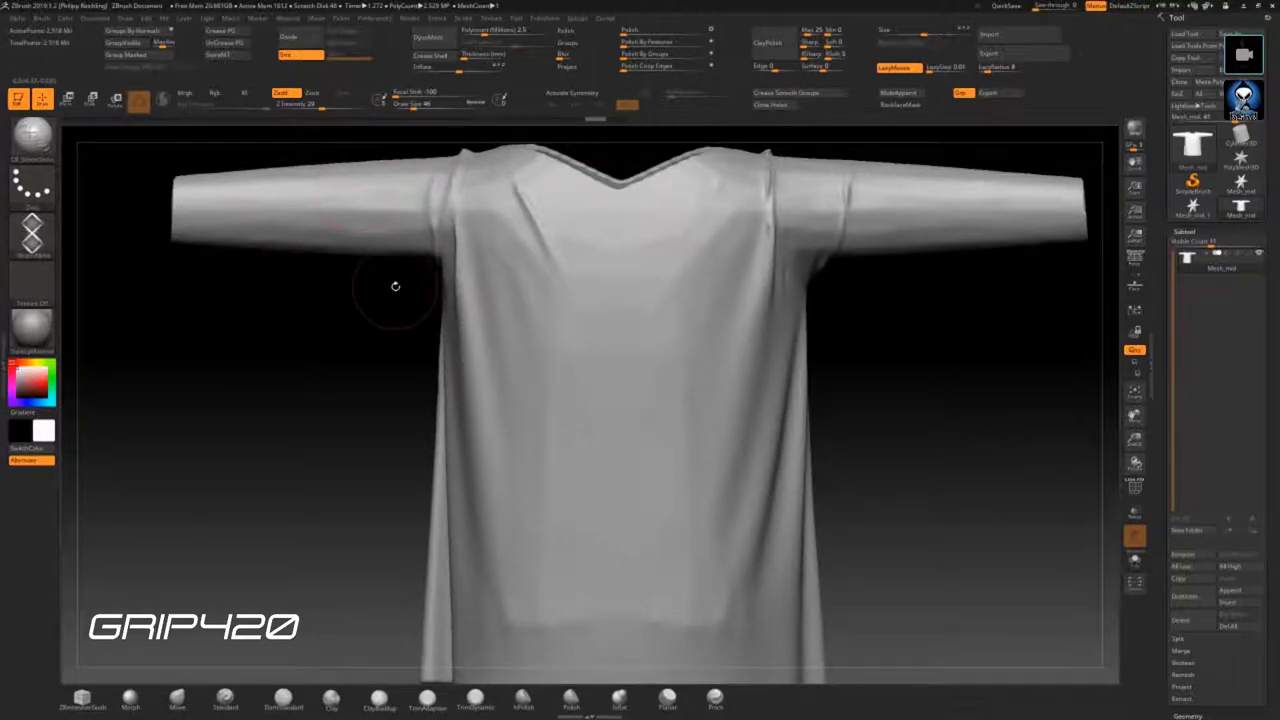
# - Switch the shirt into 2.5D mode and widen the document canvas around it
pyautogui.press('f')
pyautogui.press(',')
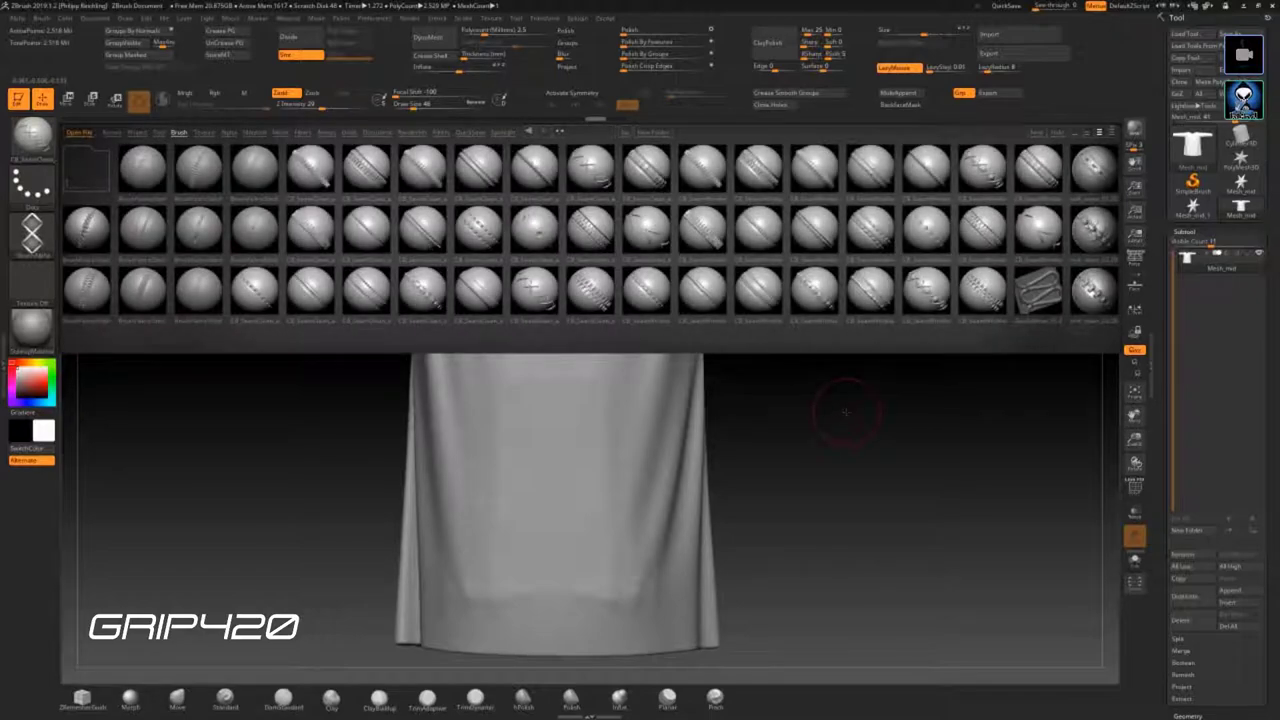
pyautogui.press(',')
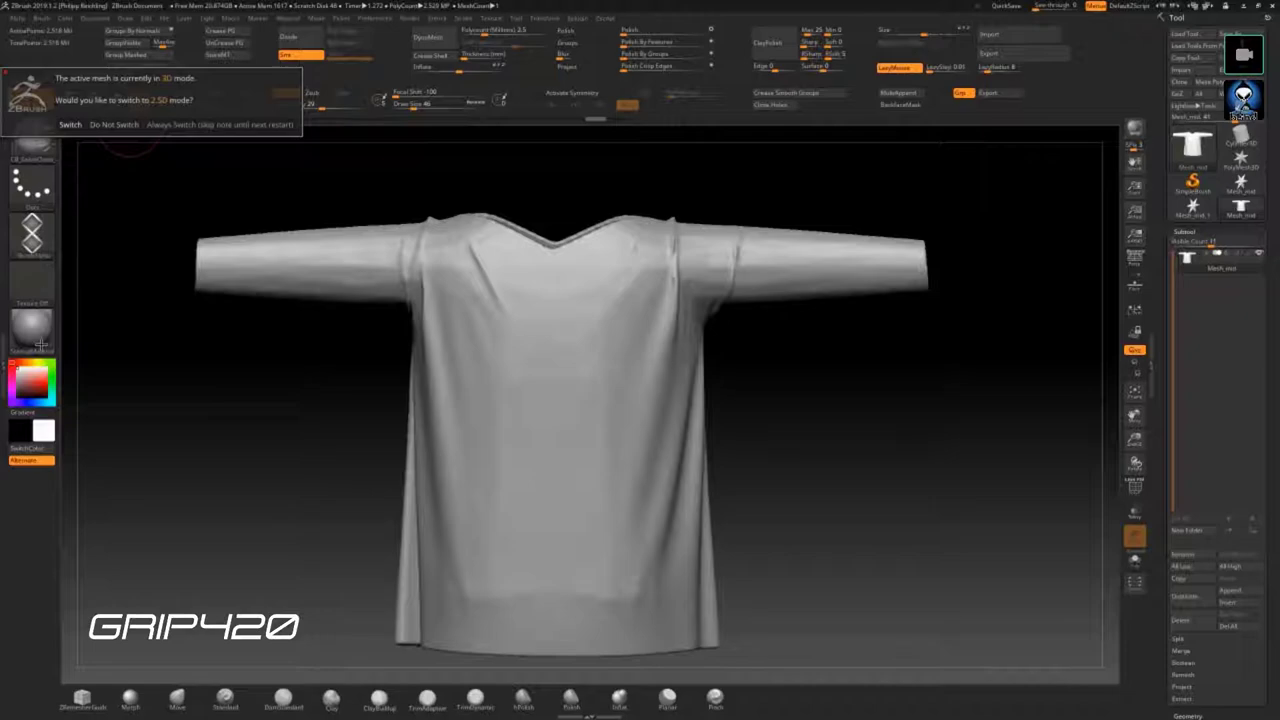
pyautogui.click(70, 124)
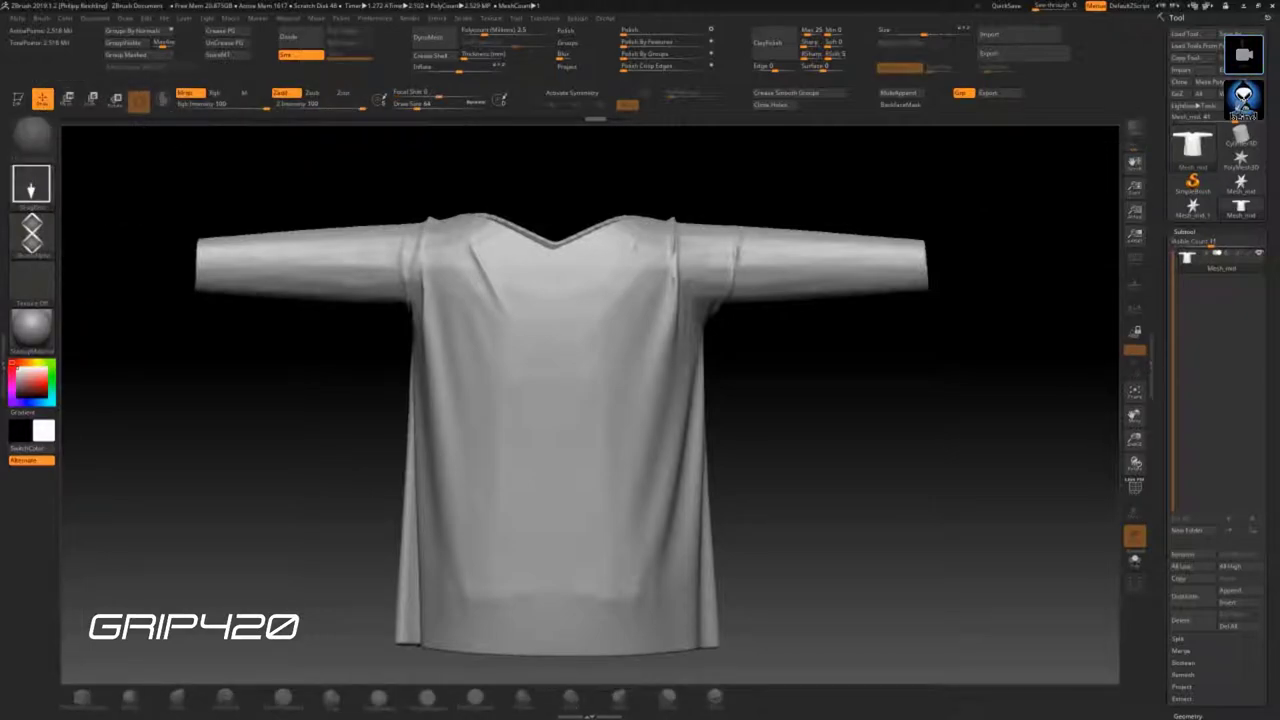
pyautogui.scroll(-3, 731, 394)
pyautogui.scroll(3, 720, 400)
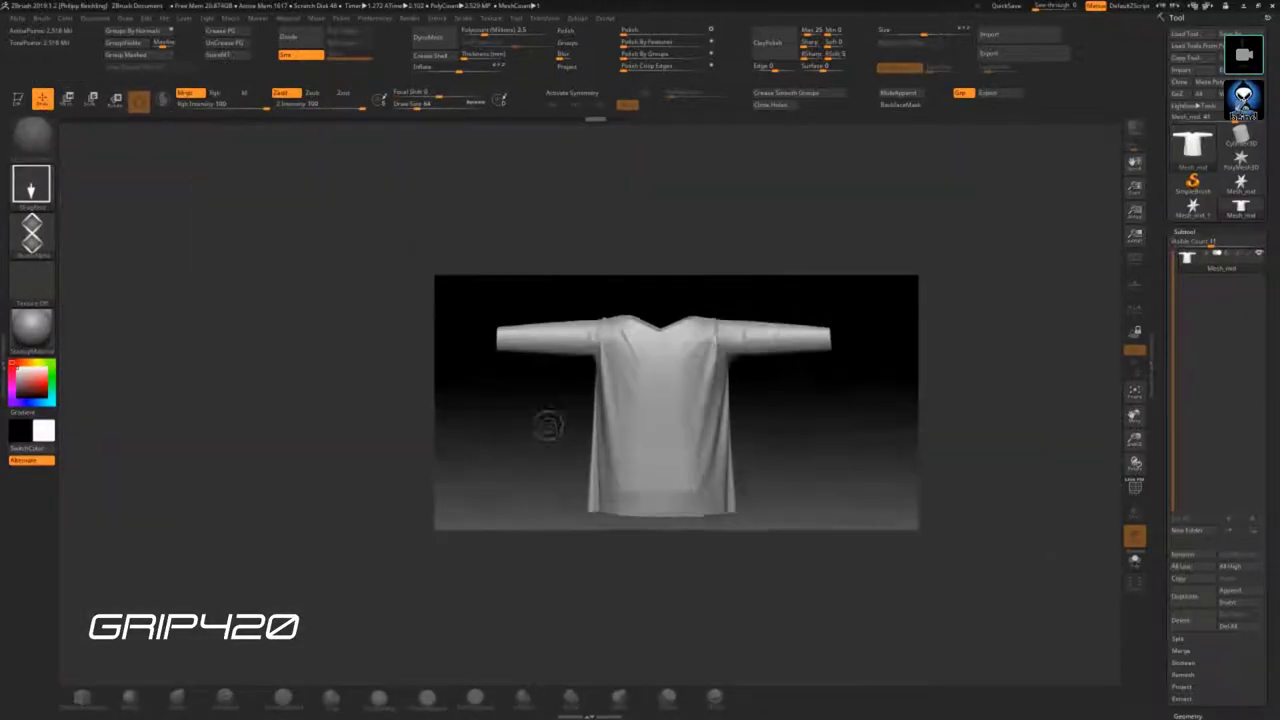
pyautogui.scroll(2, 864, 402)
pyautogui.scroll(1, 871, 403)
pyautogui.scroll(1, 800, 410)
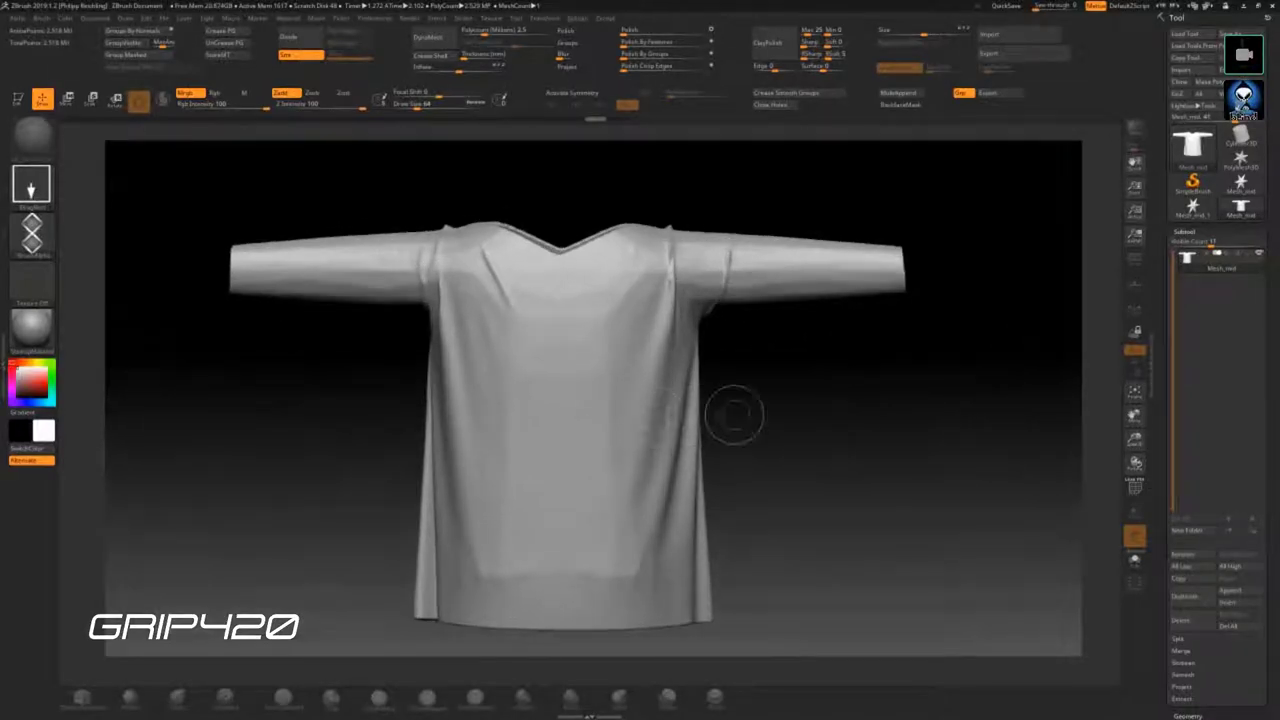
pyautogui.scroll(-1, 790, 421)
pyautogui.scroll(1, 790, 421)
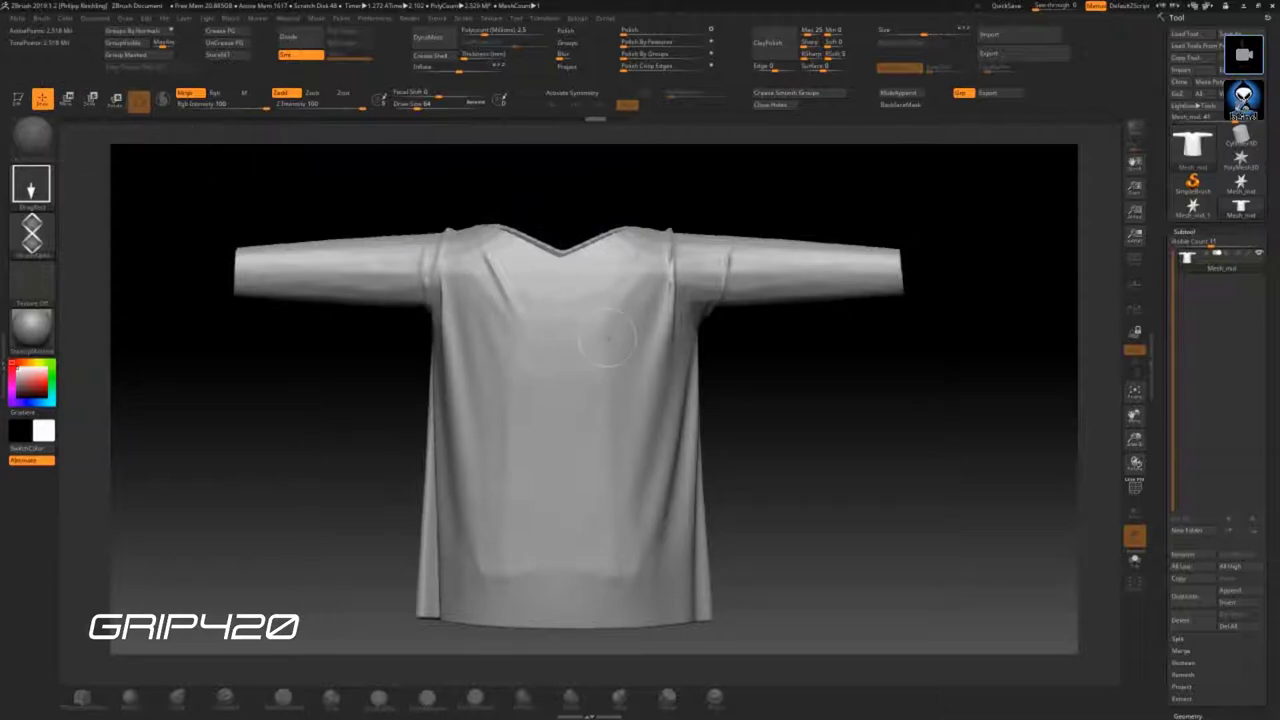
pyautogui.scroll(1, 432, 425)
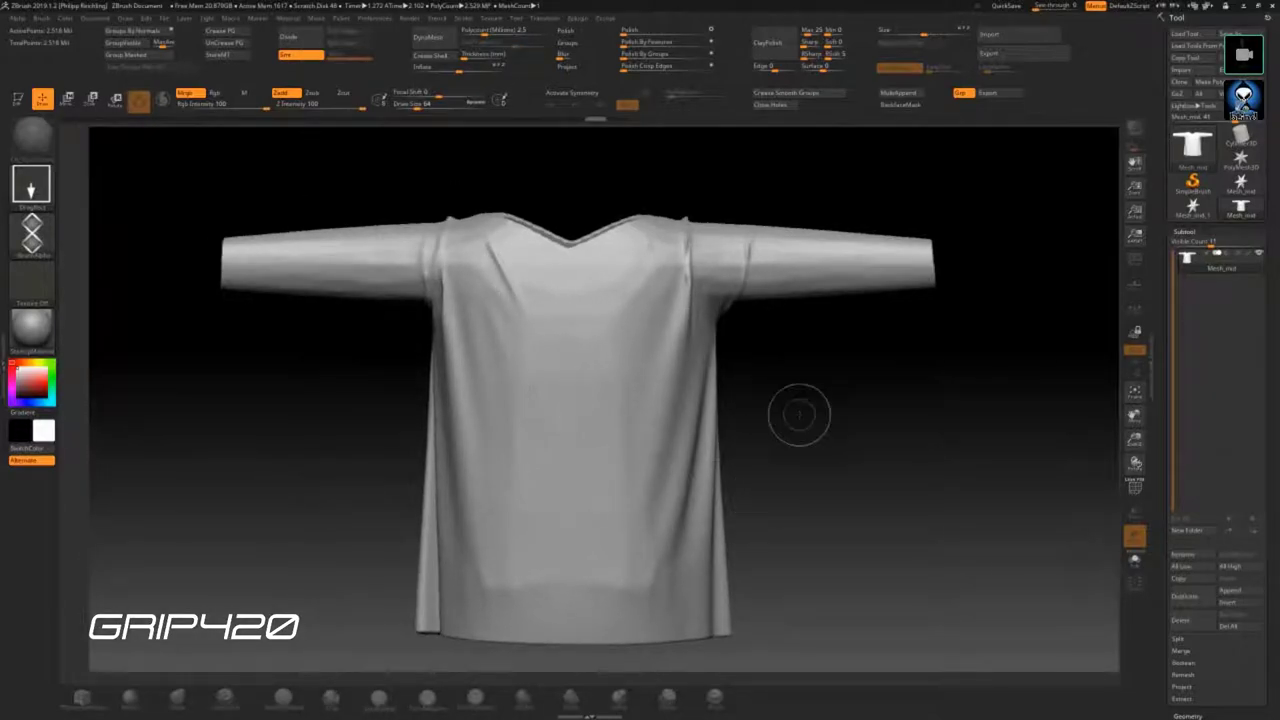
# - Stamp several rotated shirt copies on the right side of the canvas
pyautogui.moveTo(797, 414); pyautogui.dragTo(818, 541)
pyautogui.moveTo(800, 390); pyautogui.dragTo(863, 506)
pyautogui.moveTo(850, 380); pyautogui.dragTo(900, 480)
pyautogui.moveTo(860, 350); pyautogui.dragTo(930, 420)
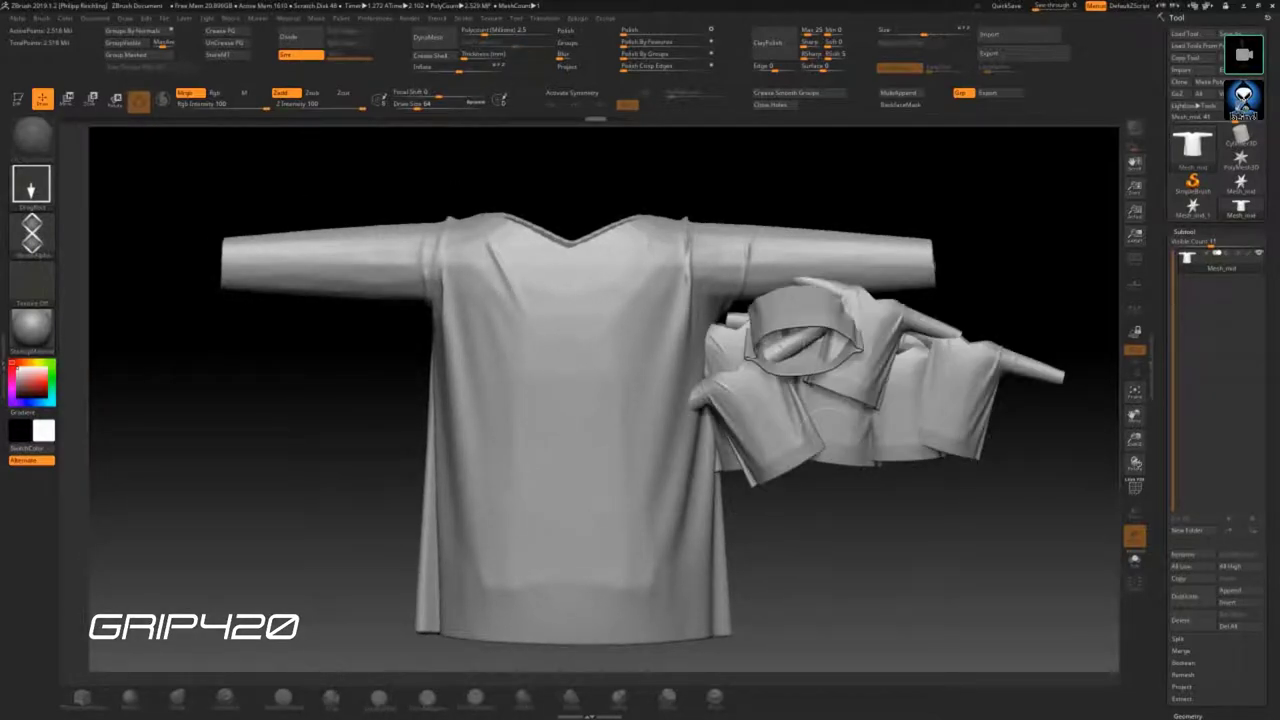
pyautogui.moveTo(900, 330); pyautogui.dragTo(980, 400)
pyautogui.moveTo(780, 390); pyautogui.dragTo(720, 330)
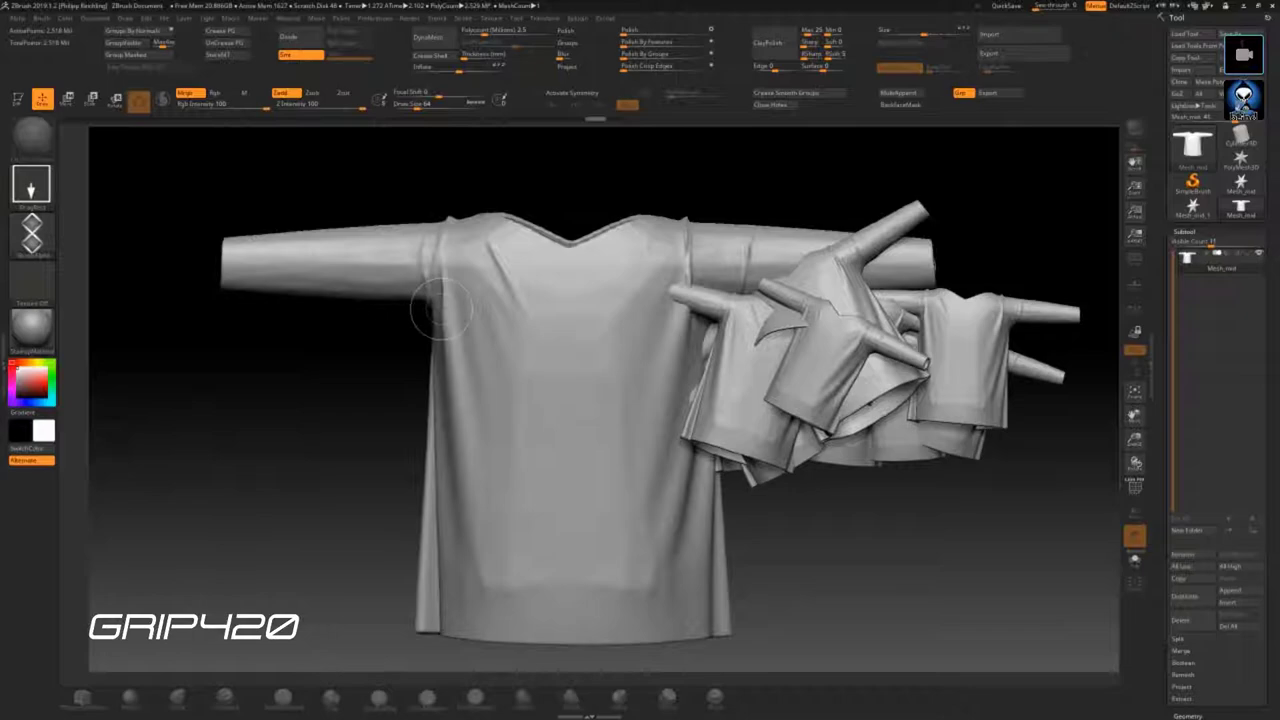
# - Stamp more shirt copies on the left side and over the main shirt's chest
pyautogui.moveTo(420, 270); pyautogui.dragTo(330, 200)
pyautogui.moveTo(300, 330); pyautogui.dragTo(230, 300)
pyautogui.moveTo(560, 260); pyautogui.dragTo(640, 180)
pyautogui.moveTo(300, 520); pyautogui.dragTo(260, 480)
pyautogui.moveTo(320, 420); pyautogui.dragTo(260, 450)
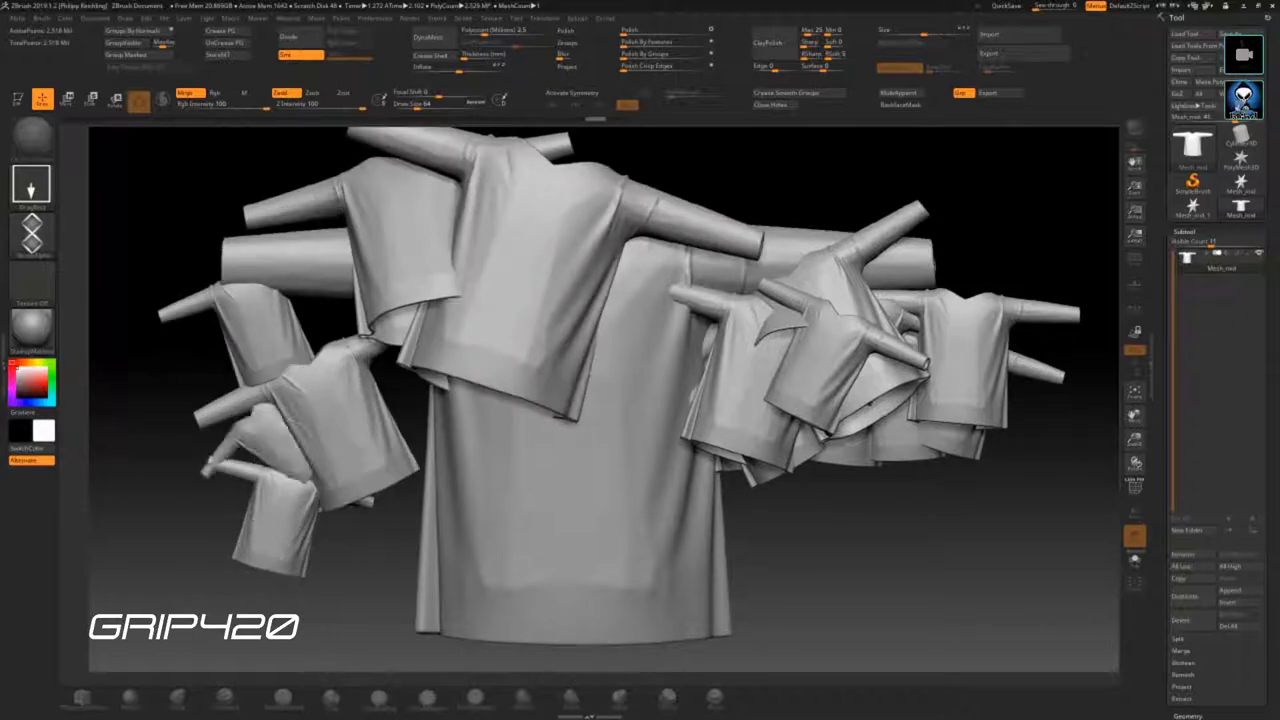
pyautogui.moveTo(400, 380); pyautogui.dragTo(340, 240)
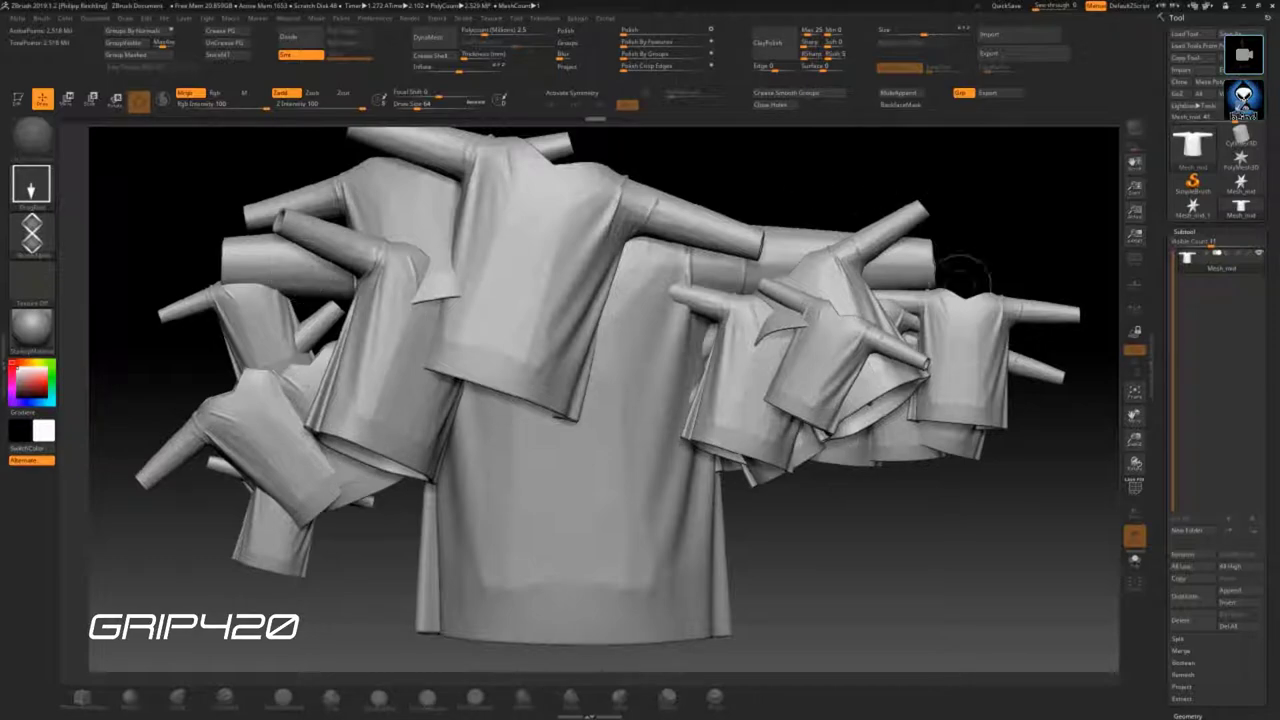
# - Stamp copies over the chest centre, then discard the document unsaved and redraw one shirt
pyautogui.moveTo(410, 370); pyautogui.dragTo(330, 250)
pyautogui.moveTo(590, 440); pyautogui.dragTo(640, 520)
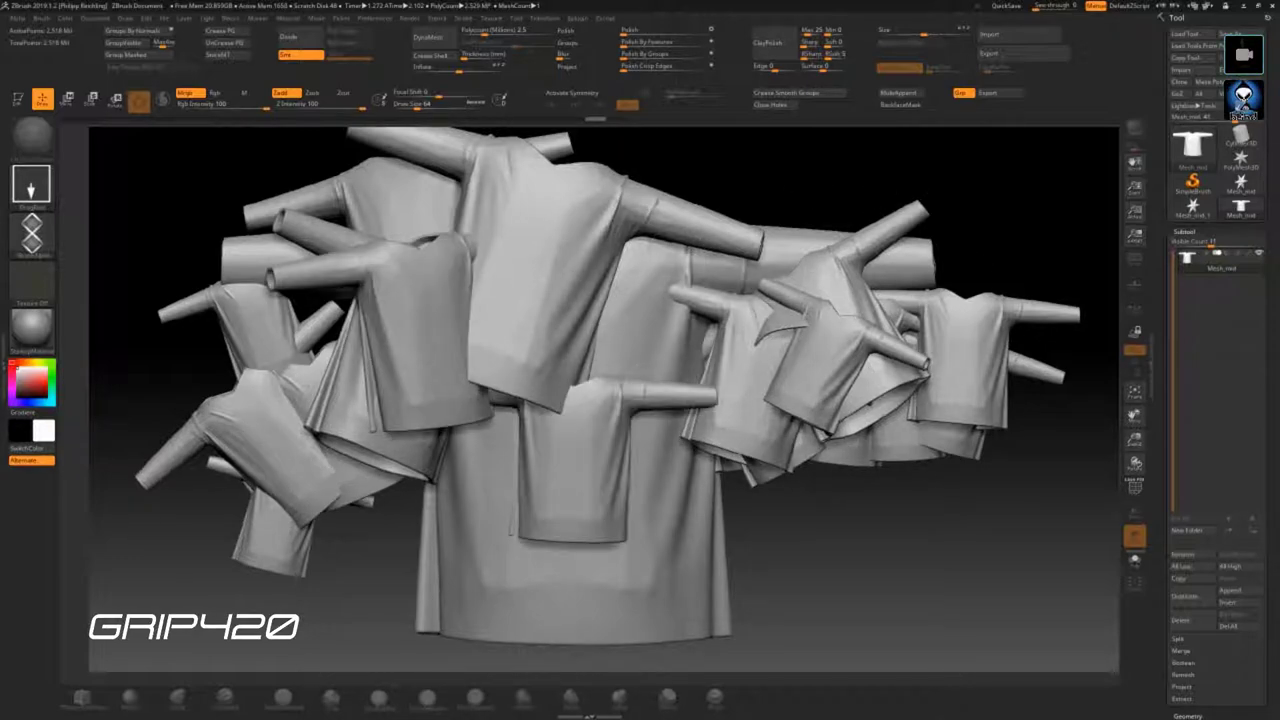
pyautogui.moveTo(570, 380); pyautogui.dragTo(620, 300)
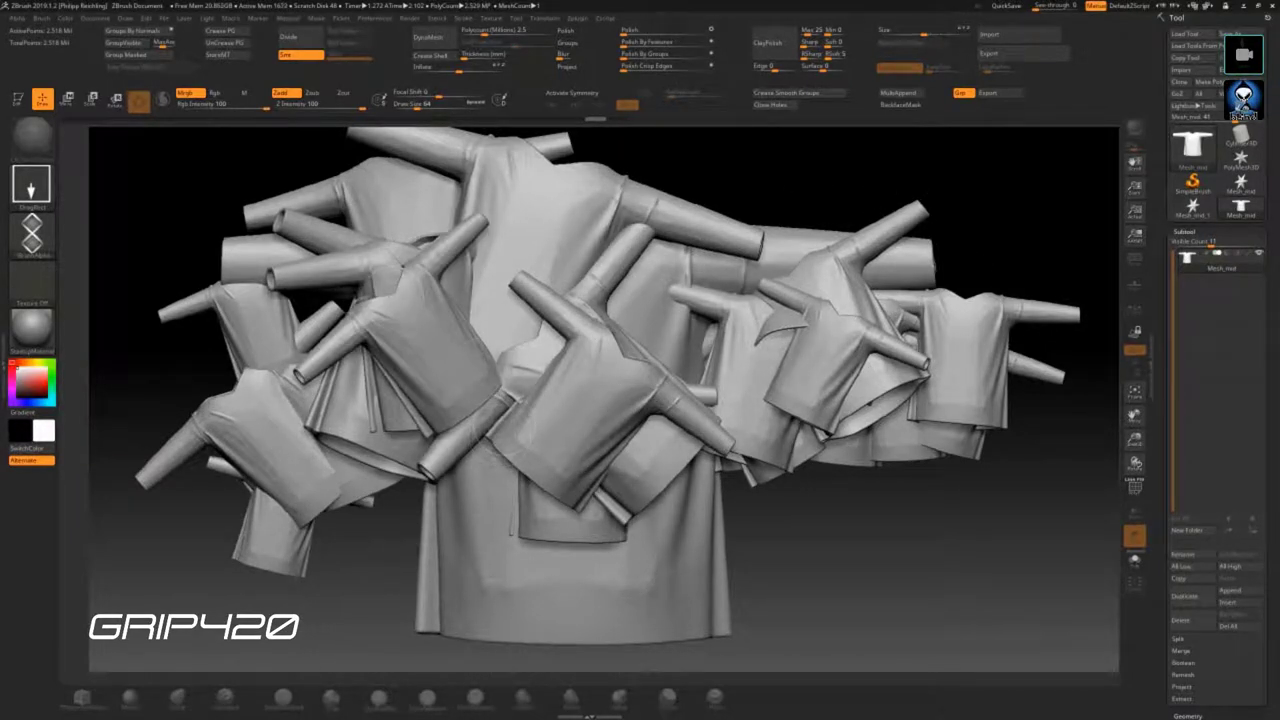
pyautogui.click(680, 380)
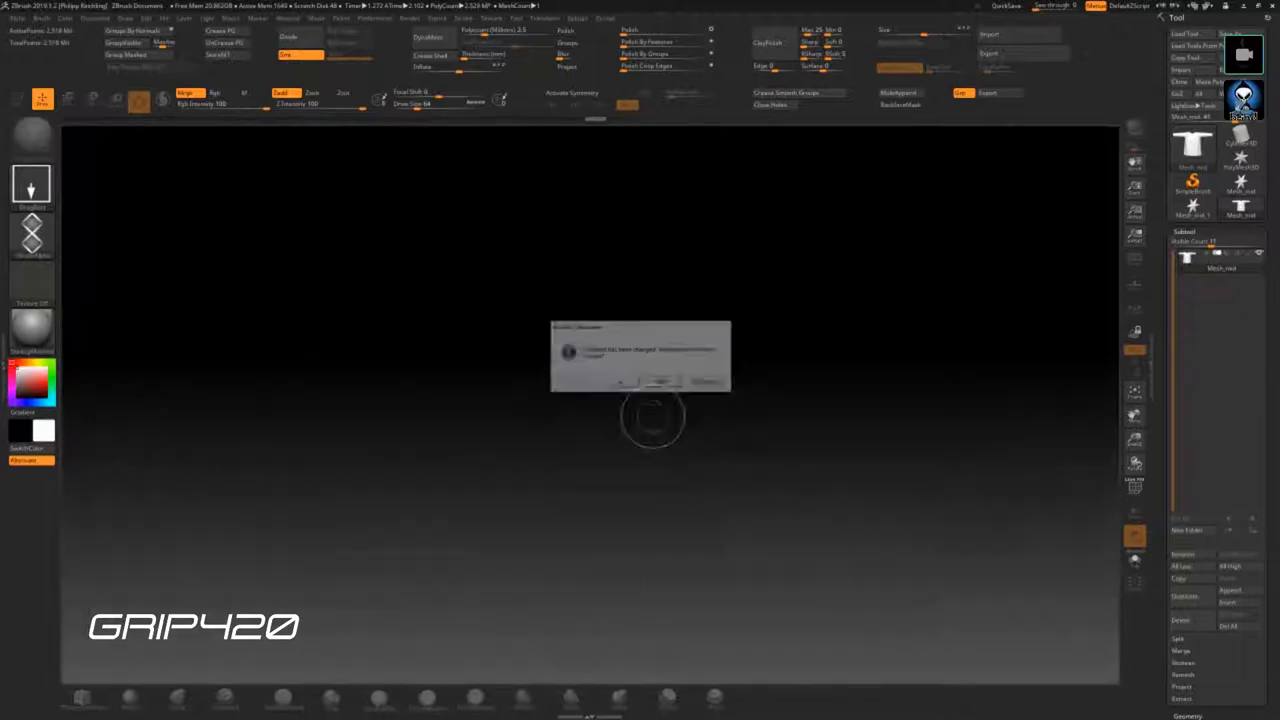
pyautogui.moveTo(573, 347); pyautogui.dragTo(570, 489)
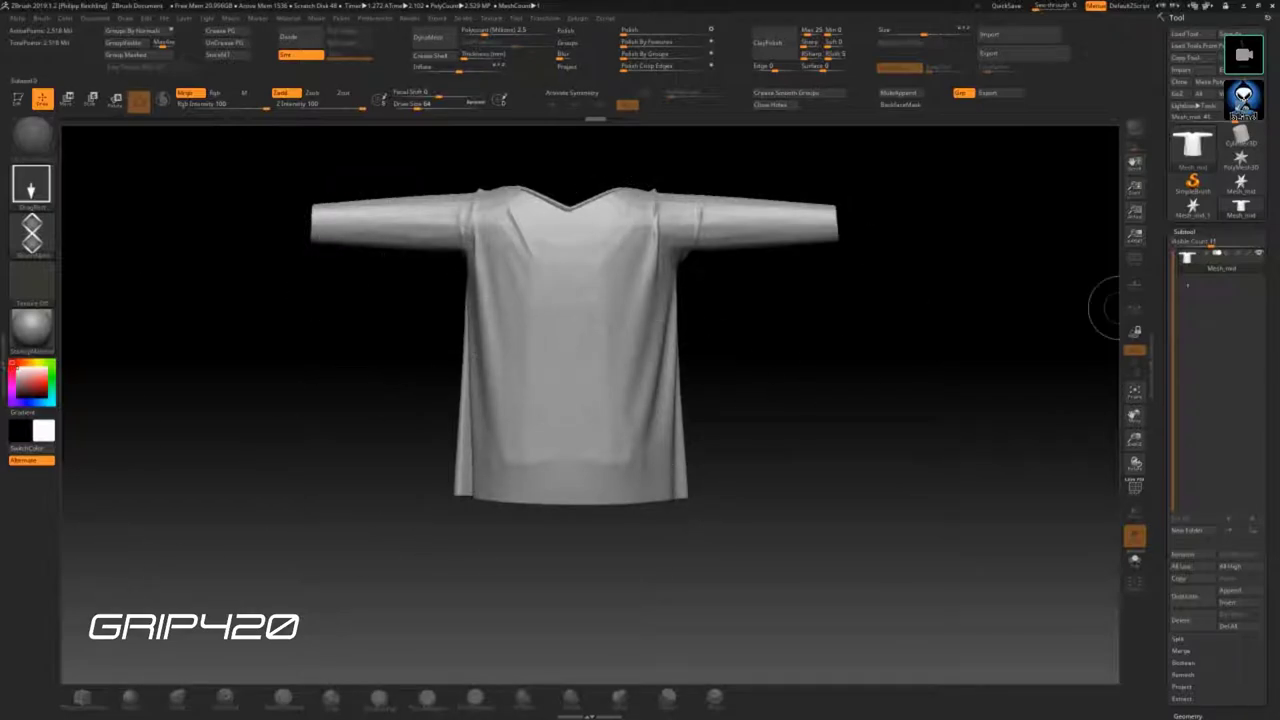
# - Start a new empty document and draw the shirt onto the canvas again
pyautogui.press('b')
pyautogui.hotkey('ctrl', 'n')
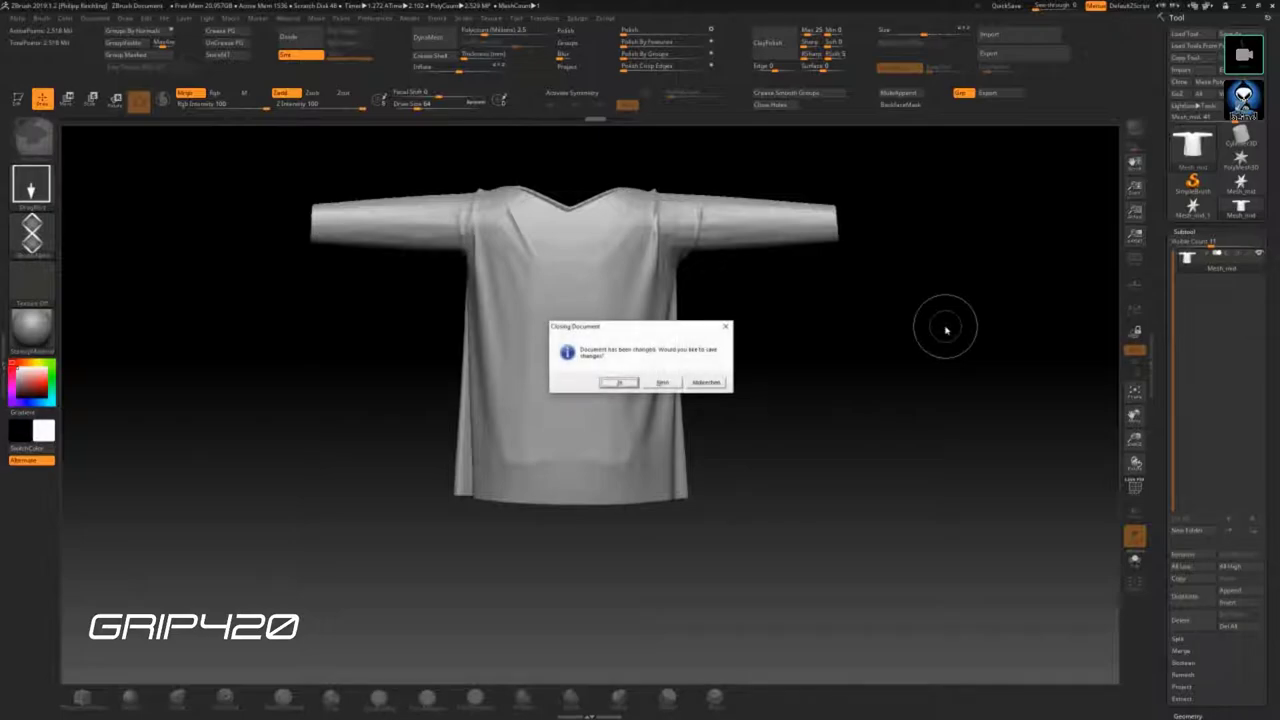
pyautogui.press('Return')
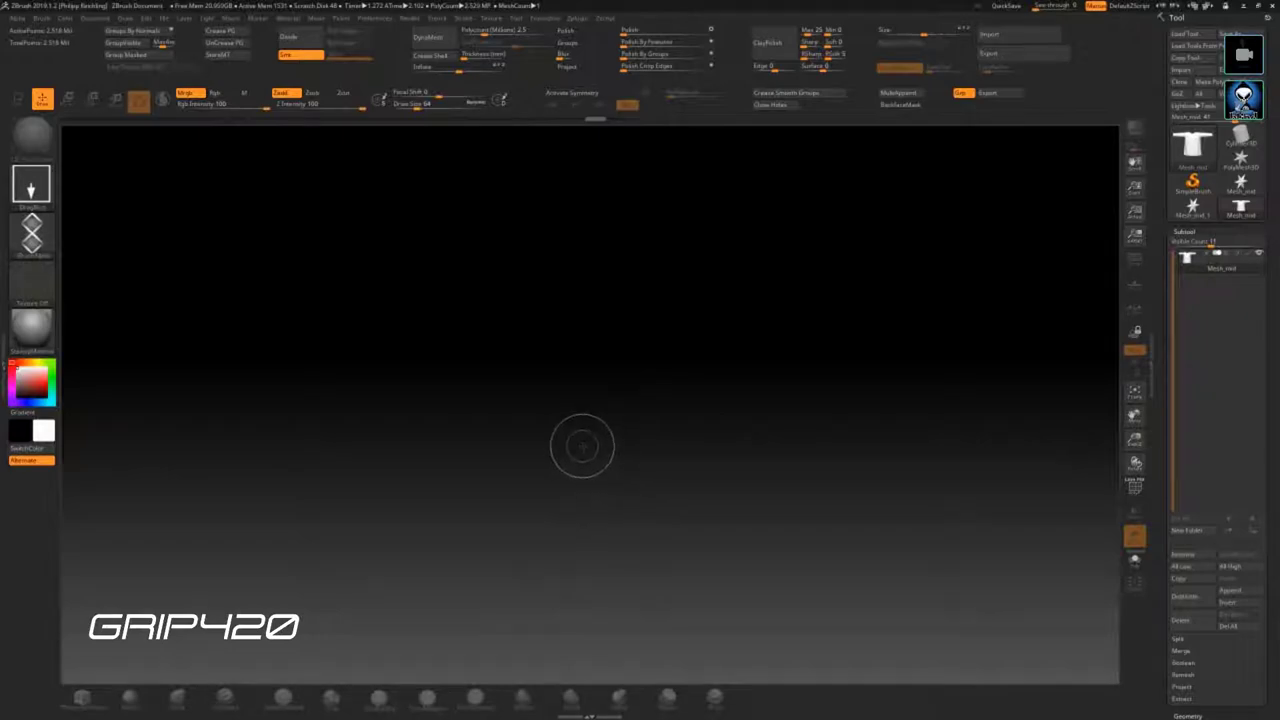
pyautogui.moveTo(580, 497); pyautogui.dragTo(600, 560)
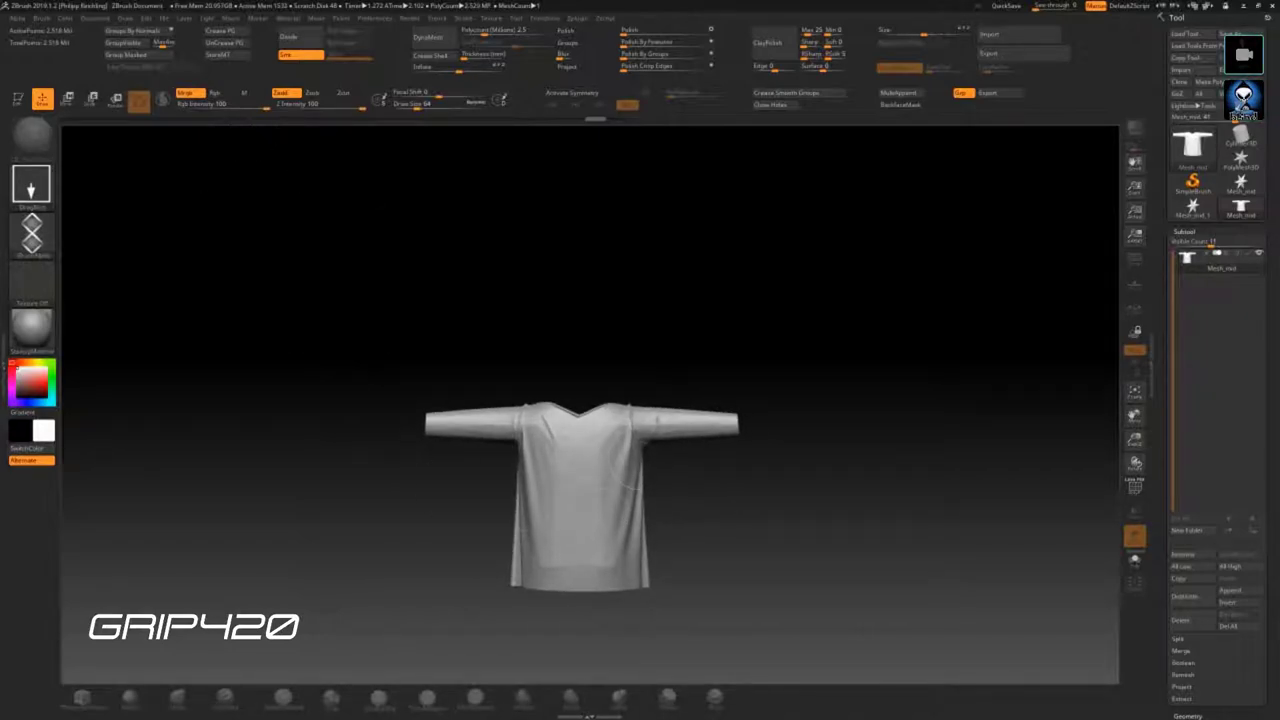
# - Clear the canvas again without saving, enlarge the shirt in view, and open the brush library
pyautogui.hotkey('ctrl', 'o')
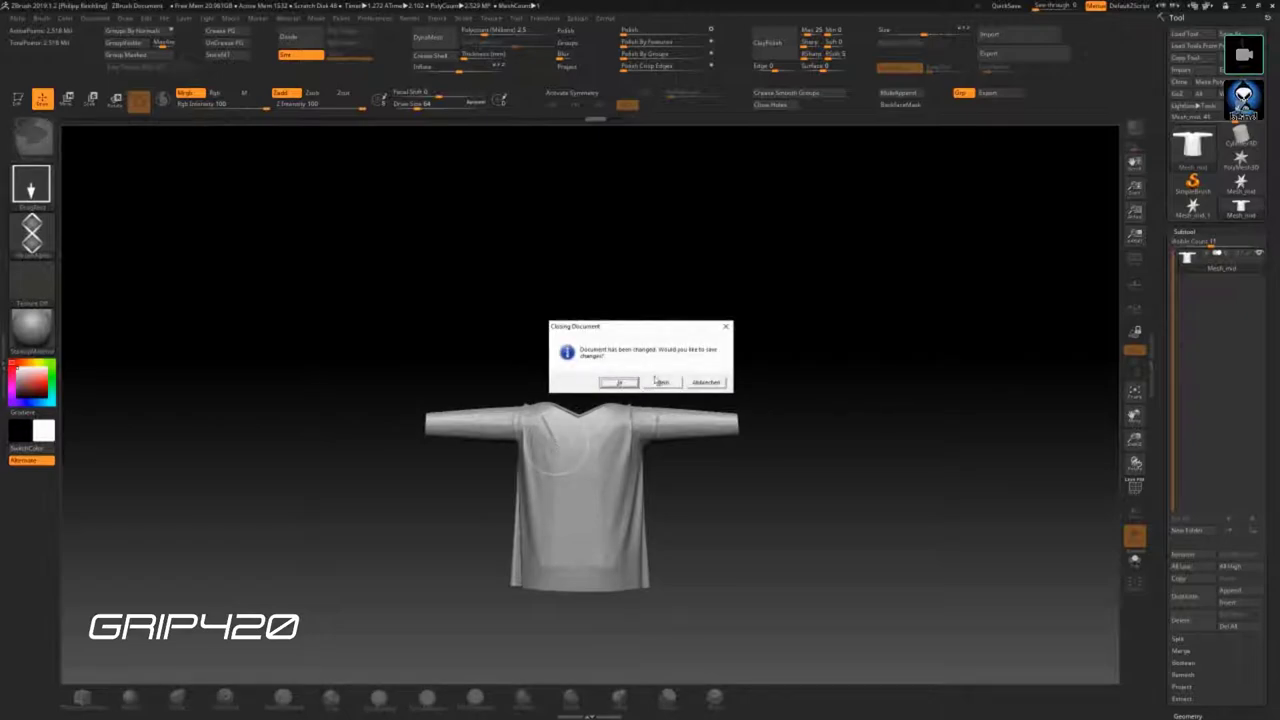
pyautogui.click(660, 384)
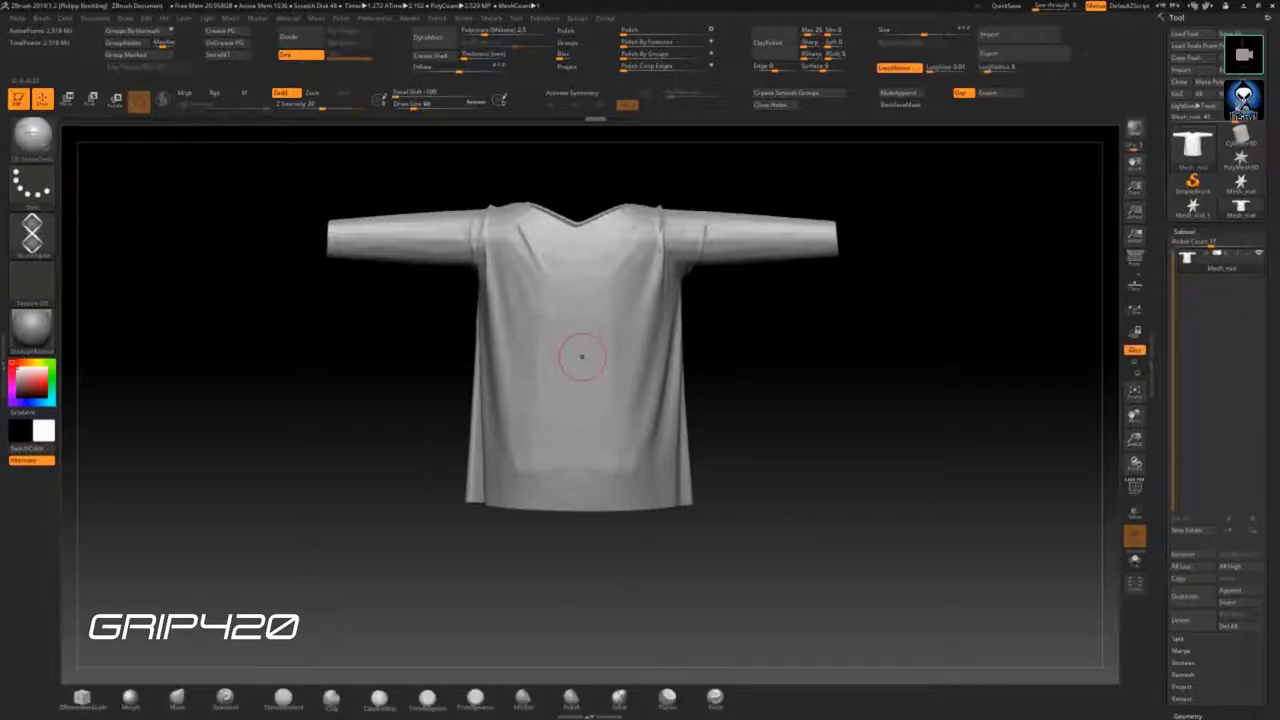
pyautogui.moveTo(762, 427)
pyautogui.mouseDown()
pyautogui.moveTo(700, 400)
pyautogui.moveTo(538, 388)
pyautogui.mouseUp()
pyautogui.press(',')
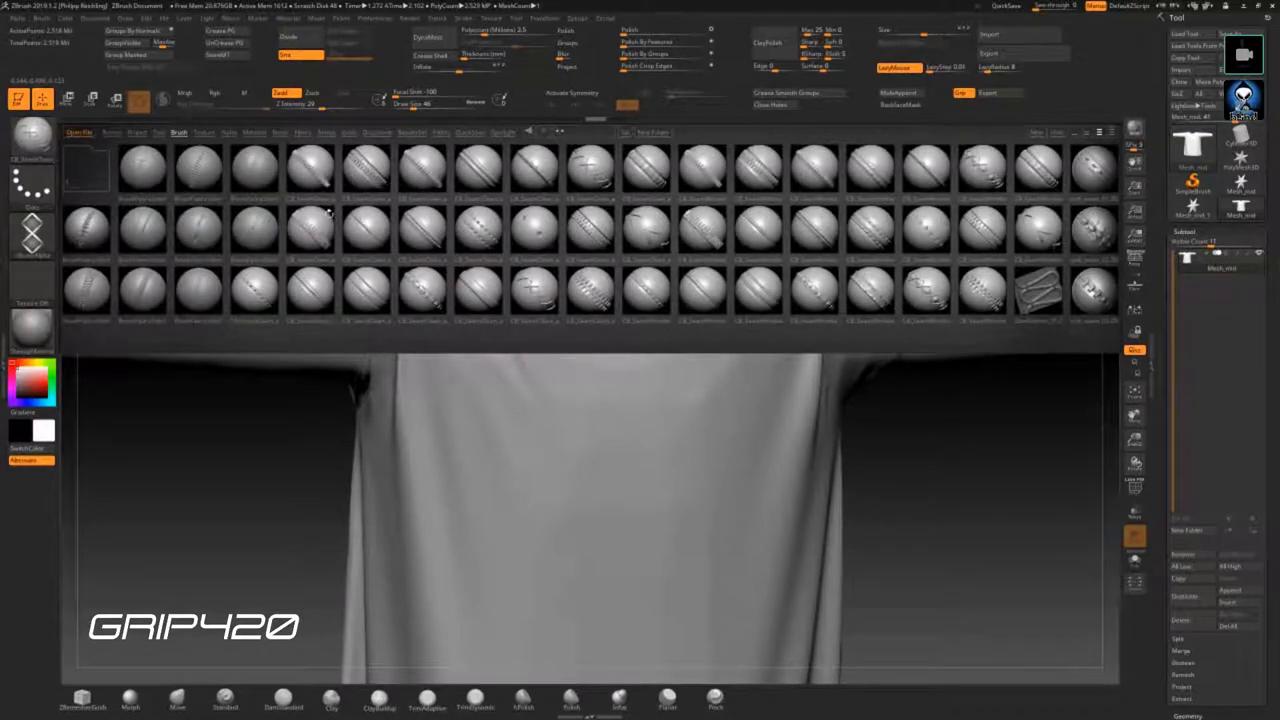
# - Load a stitch brush and sculpt a stitch line up along the sleeve
pyautogui.doubleClick(140, 170)
pyautogui.moveTo(283, 403)
pyautogui.mouseDown()
pyautogui.moveTo(570, 378)
pyautogui.moveTo(420, 270)
pyautogui.mouseUp()
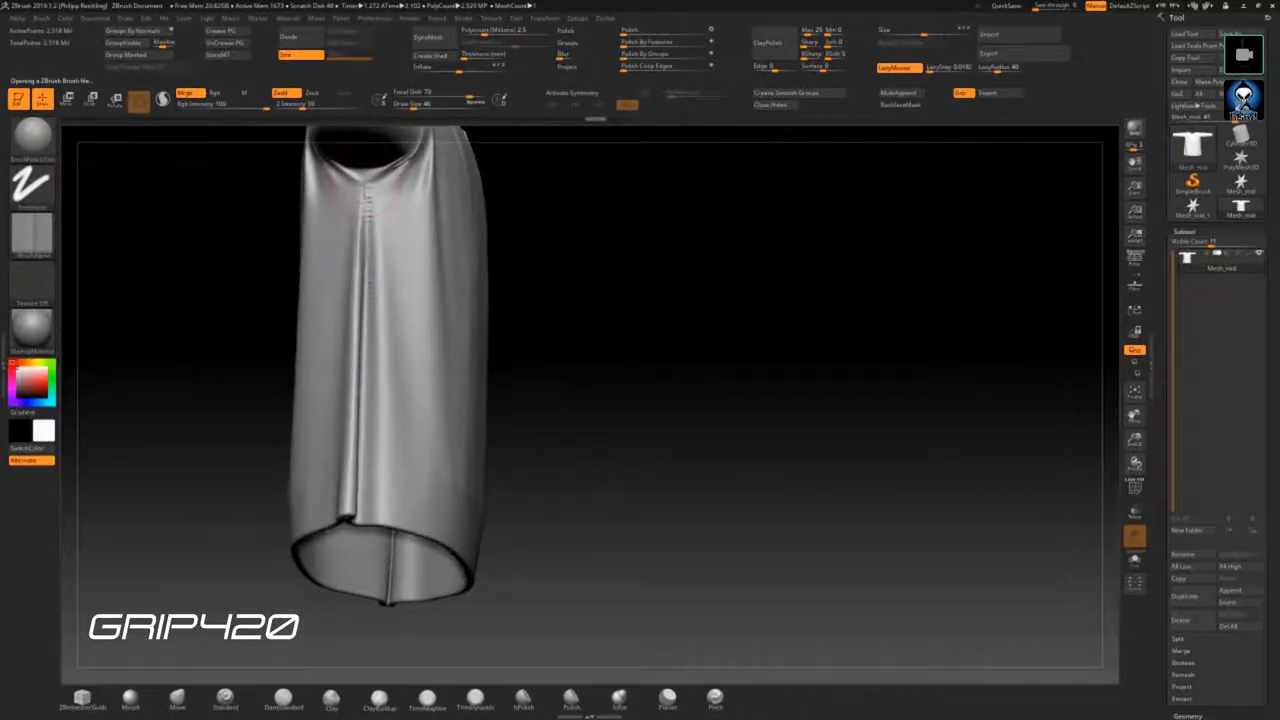
pyautogui.moveTo(606, 294)
pyautogui.mouseDown()
pyautogui.moveTo(728, 390)
pyautogui.moveTo(493, 453)
pyautogui.moveTo(455, 178)
pyautogui.mouseUp()
pyautogui.moveTo(703, 494); pyautogui.dragTo(435, 372)
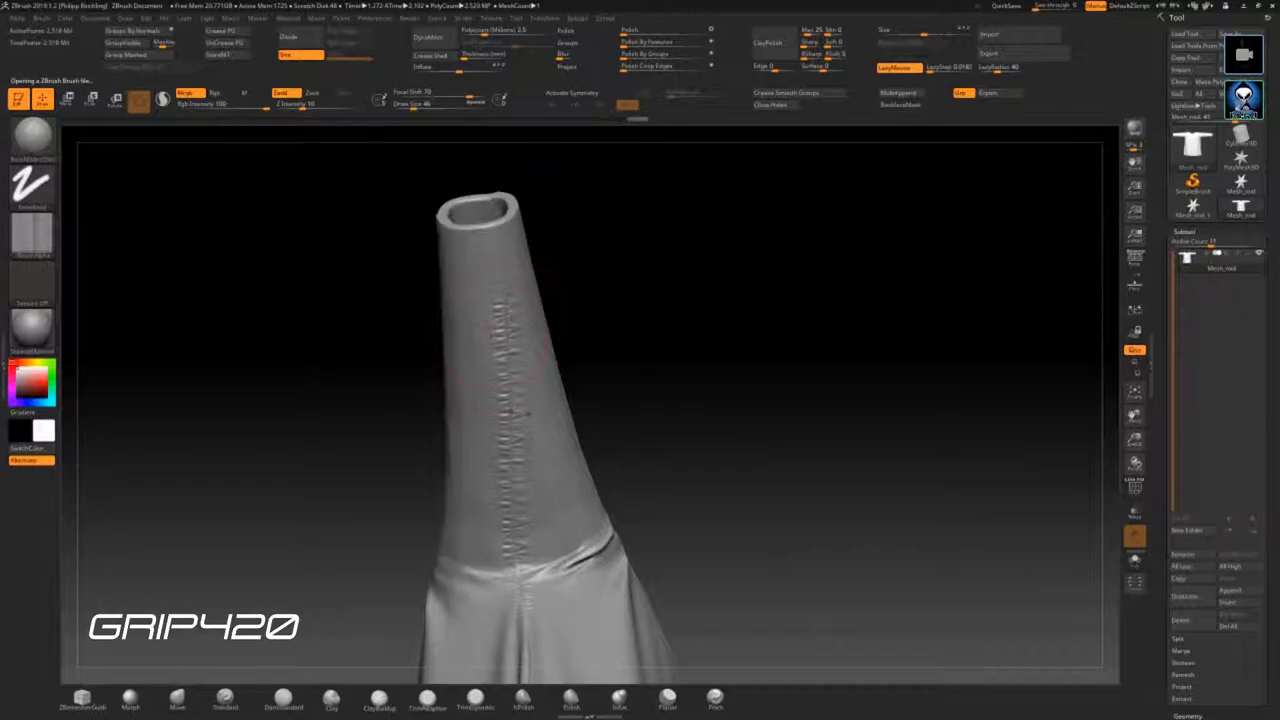
pyautogui.hotkey('ctrl', 'z')
pyautogui.moveTo(499, 349); pyautogui.dragTo(480, 231)
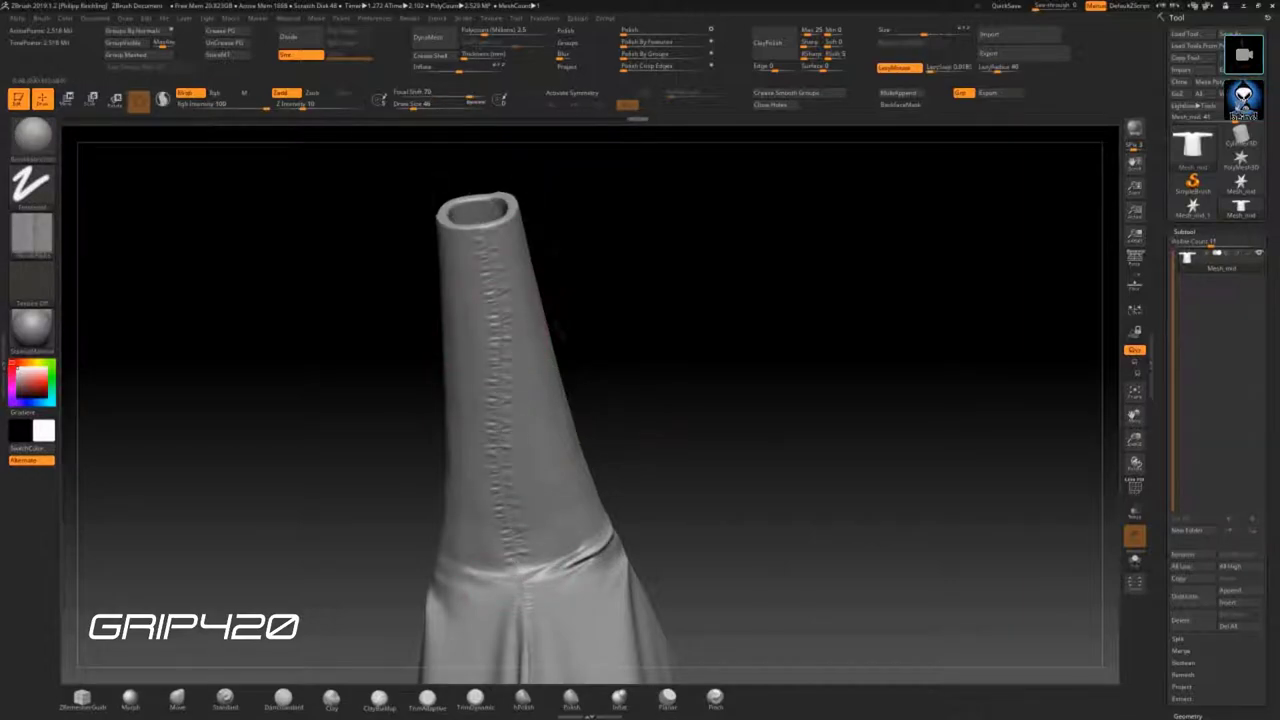
# - Orbit around the shoulder, neck and hem to inspect the shirt, then return to the top-level brush folders
pyautogui.moveTo(700, 450); pyautogui.dragTo(850, 520)
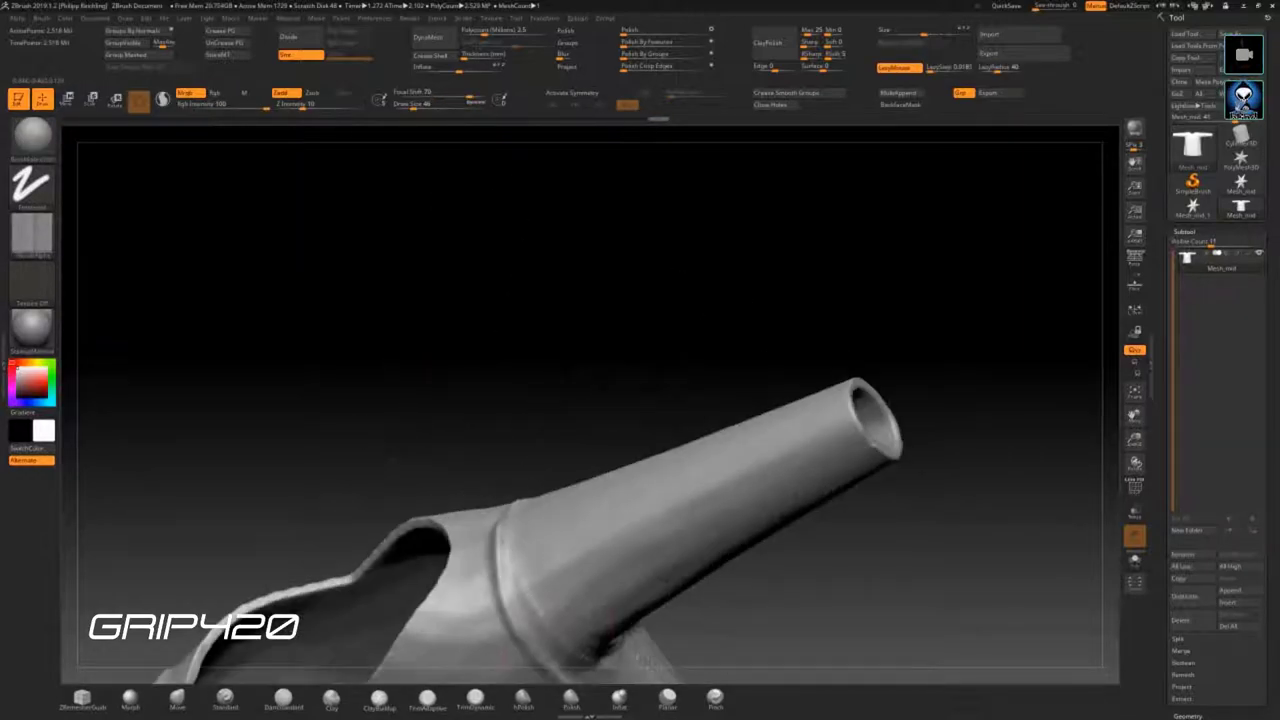
pyautogui.moveTo(509, 466); pyautogui.dragTo(536, 575)
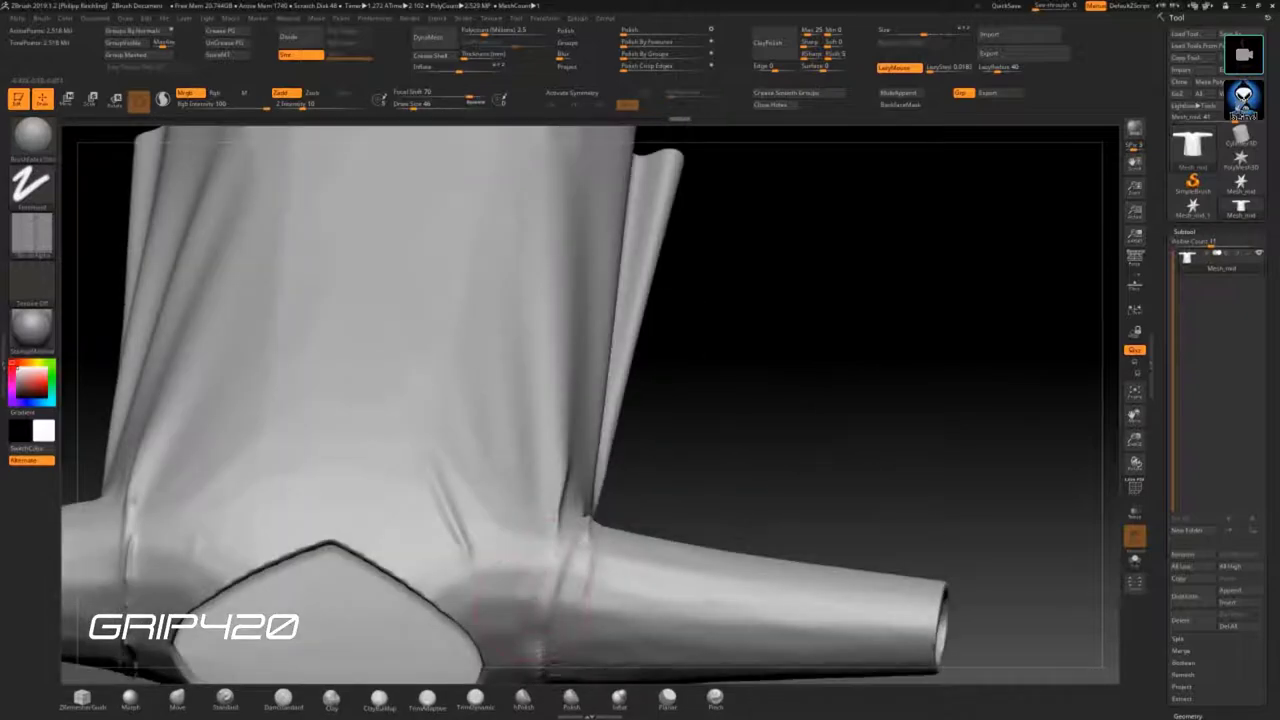
pyautogui.moveTo(620, 486)
pyautogui.mouseDown()
pyautogui.moveTo(343, 409)
pyautogui.moveTo(746, 485)
pyautogui.moveTo(794, 520)
pyautogui.moveTo(809, 569)
pyautogui.moveTo(403, 311)
pyautogui.moveTo(440, 420)
pyautogui.moveTo(459, 402)
pyautogui.mouseUp()
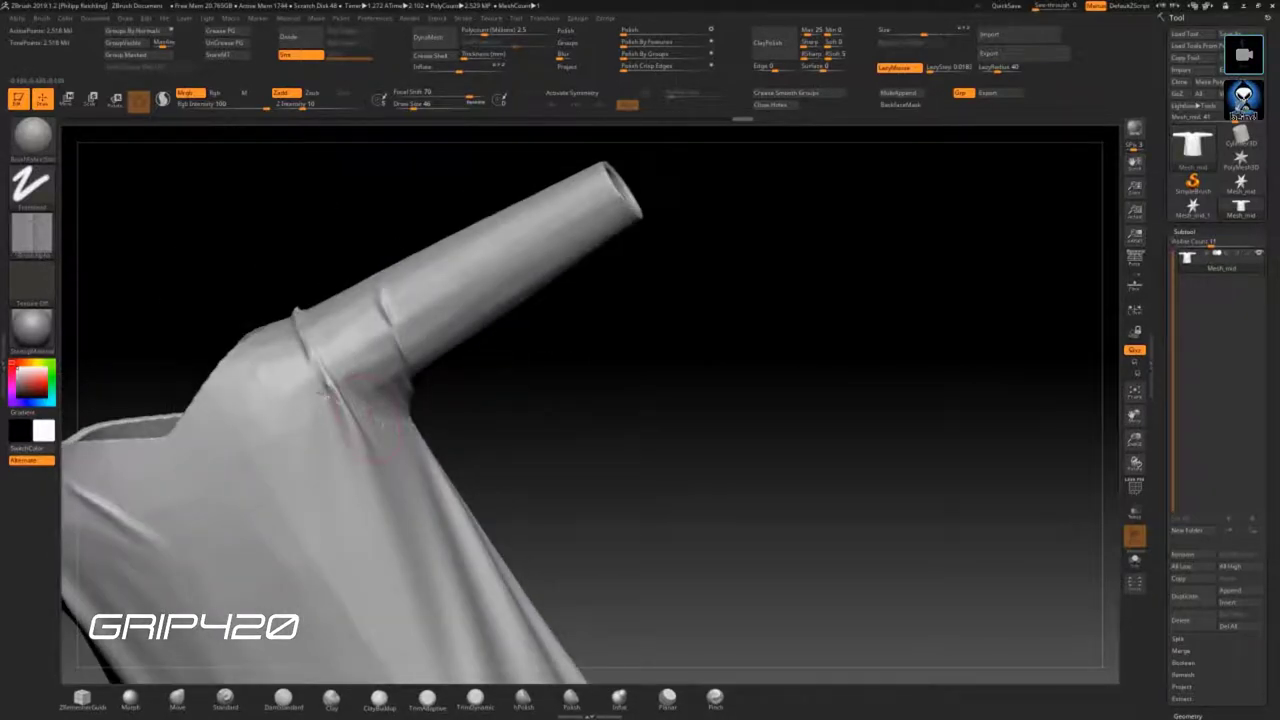
pyautogui.moveTo(315, 200); pyautogui.dragTo(592, 334)
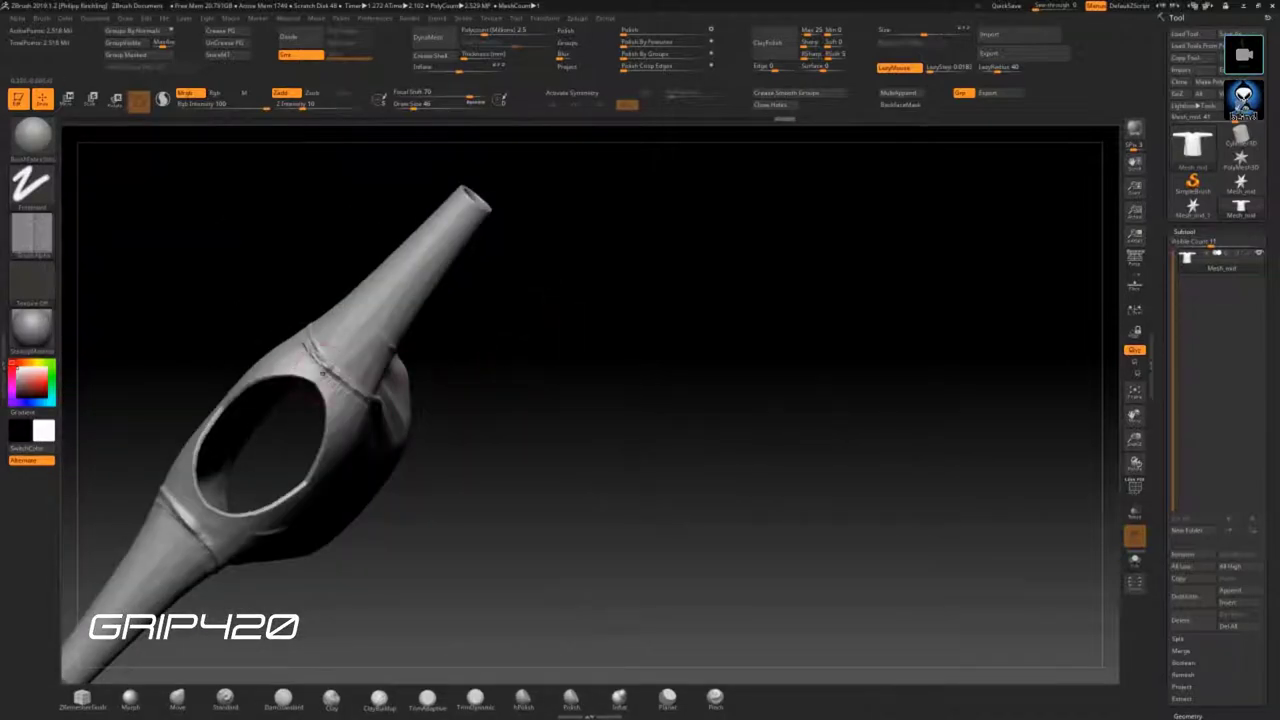
pyautogui.moveTo(446, 232)
pyautogui.mouseDown()
pyautogui.moveTo(611, 289)
pyautogui.moveTo(361, 408)
pyautogui.mouseUp()
pyautogui.moveTo(441, 565)
pyautogui.mouseDown()
pyautogui.moveTo(652, 413)
pyautogui.moveTo(496, 554)
pyautogui.moveTo(252, 379)
pyautogui.moveTo(288, 420)
pyautogui.mouseUp()
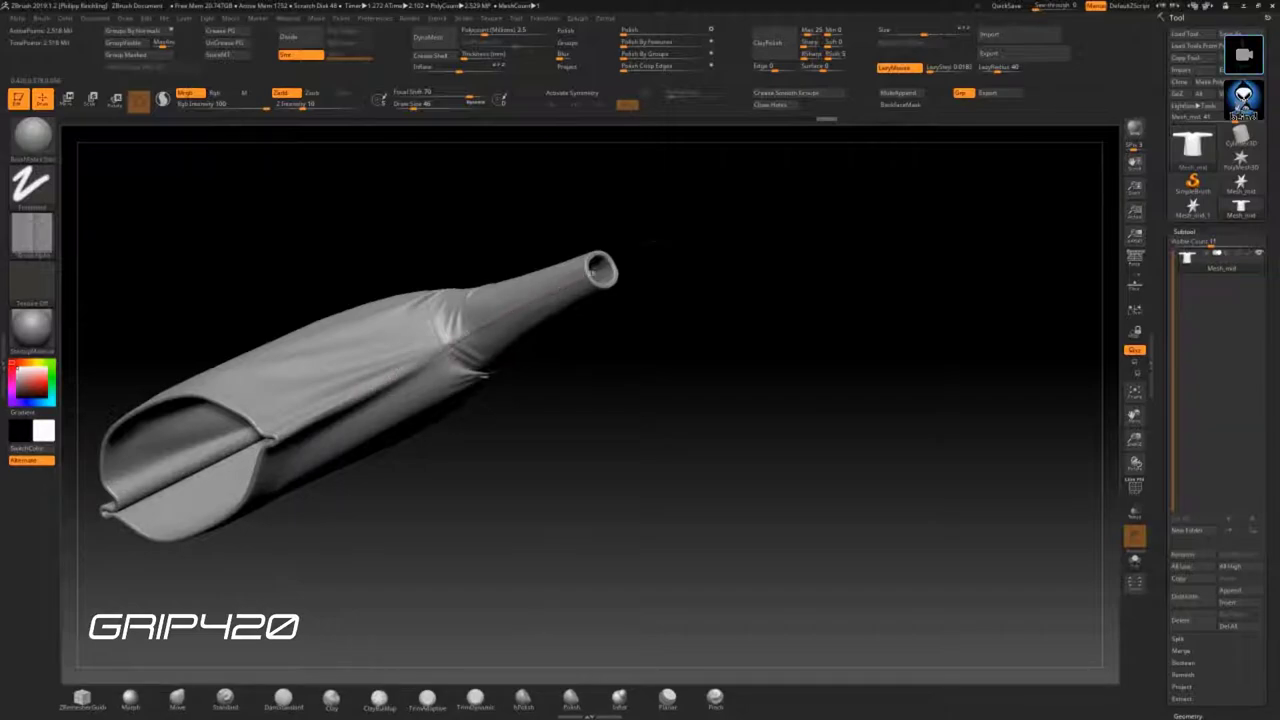
pyautogui.moveTo(502, 456)
pyautogui.mouseDown()
pyautogui.moveTo(399, 368)
pyautogui.moveTo(528, 402)
pyautogui.moveTo(563, 391)
pyautogui.moveTo(400, 363)
pyautogui.mouseUp()
pyautogui.moveTo(612, 420); pyautogui.dragTo(565, 475)
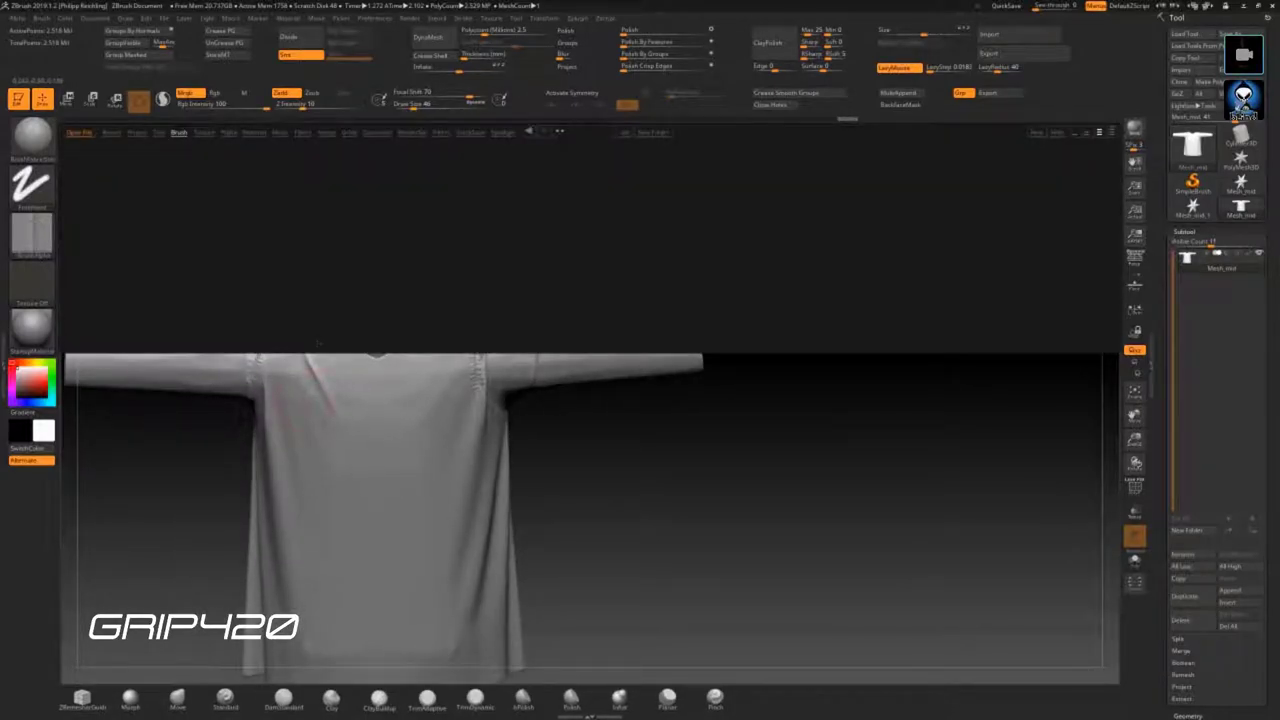
pyautogui.click(177, 132)
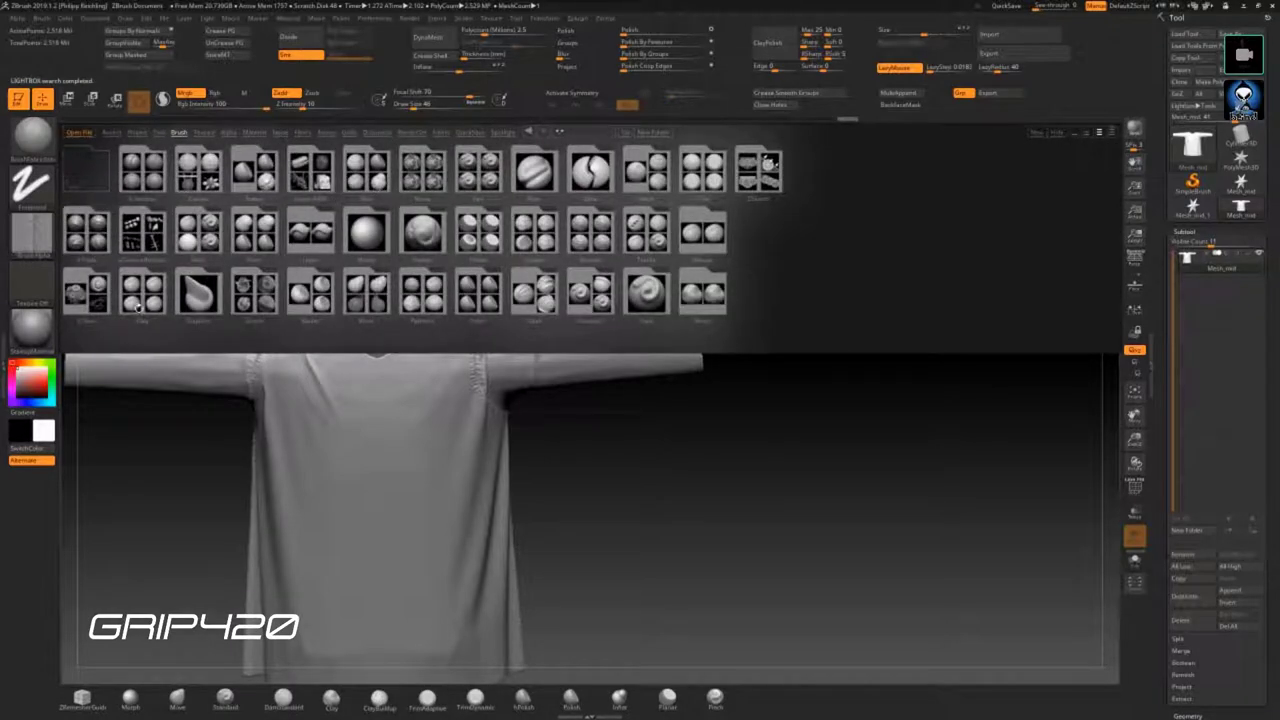
# - Load a cloth-fold brush and sculpt diagonal fold wrinkles across the shirt front
pyautogui.click(86, 235)
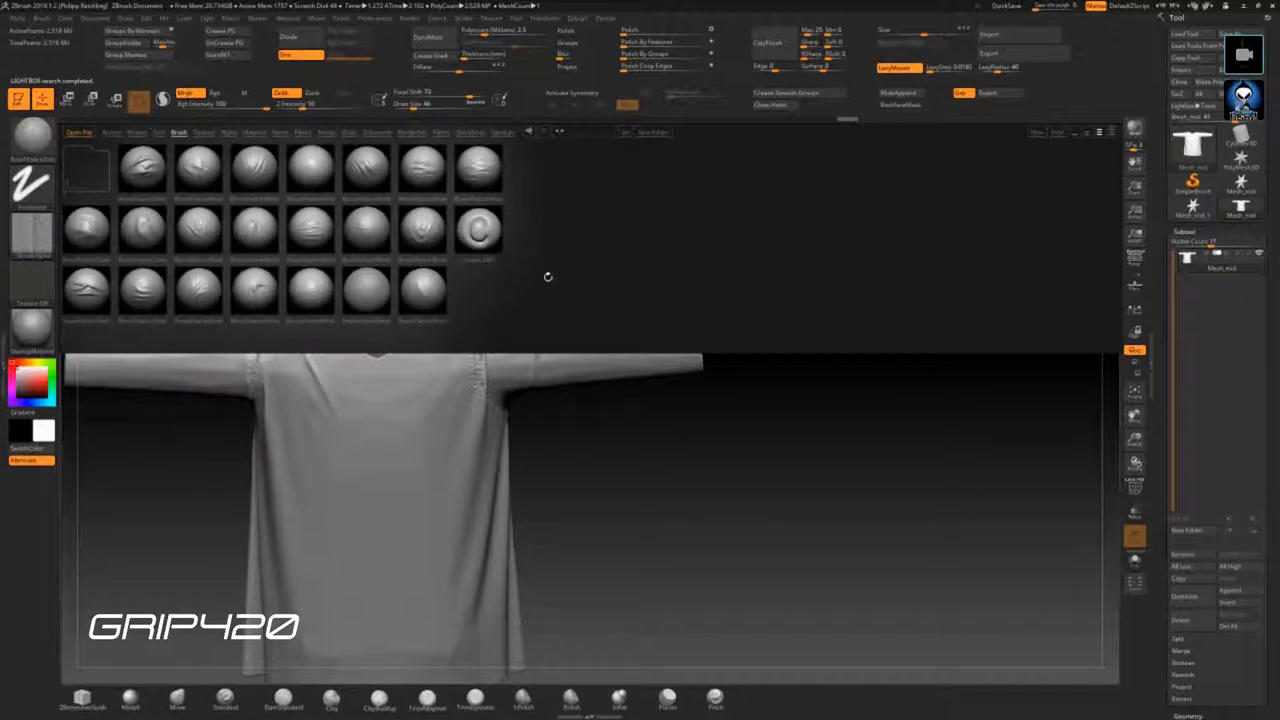
pyautogui.doubleClick(199, 229)
pyautogui.moveTo(661, 459); pyautogui.dragTo(700, 440)
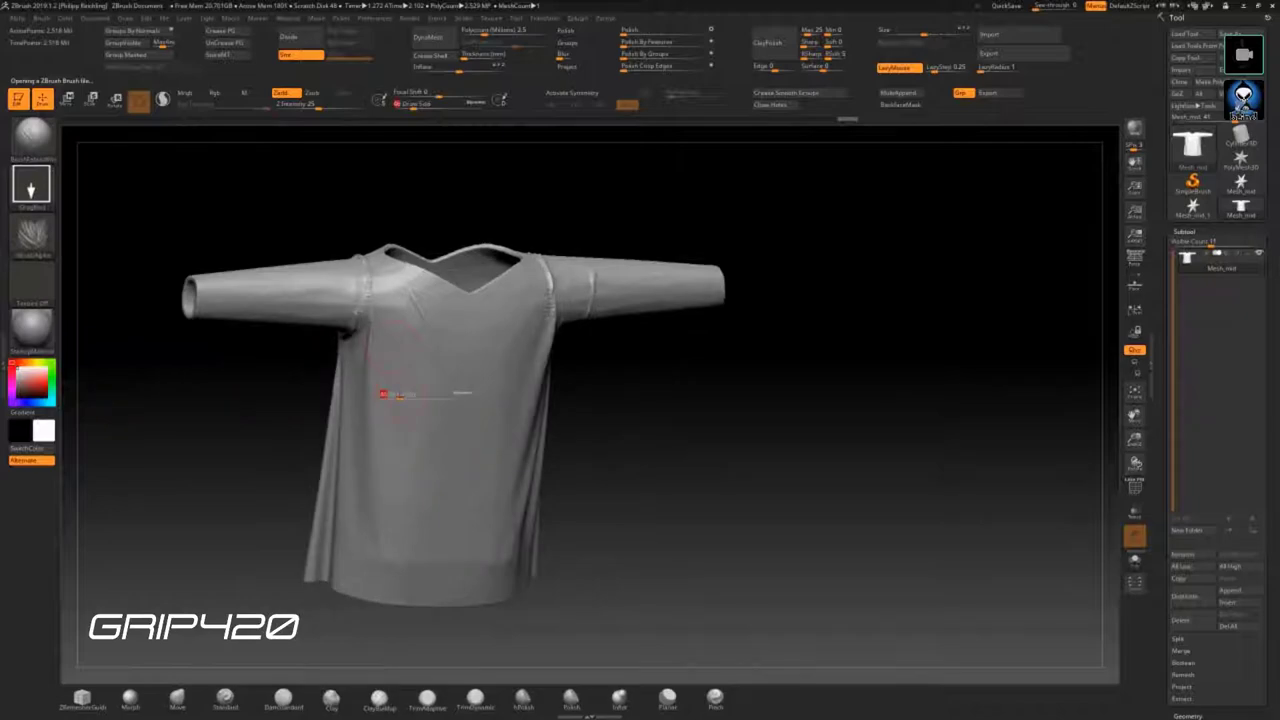
pyautogui.moveTo(398, 395)
pyautogui.mouseDown()
pyautogui.moveTo(410, 450)
pyautogui.moveTo(497, 452)
pyautogui.mouseUp()
pyautogui.moveTo(686, 446)
pyautogui.mouseDown()
pyautogui.moveTo(672, 544)
pyautogui.moveTo(700, 500)
pyautogui.mouseUp()
pyautogui.moveTo(545, 440); pyautogui.dragTo(585, 478)
pyautogui.moveTo(490, 400); pyautogui.dragTo(610, 560)
# - Frame the shirt in a three-quarter view and show the Zplugin and Alpha palettes beside the canvas
pyautogui.moveTo(731, 534); pyautogui.dragTo(880, 560)
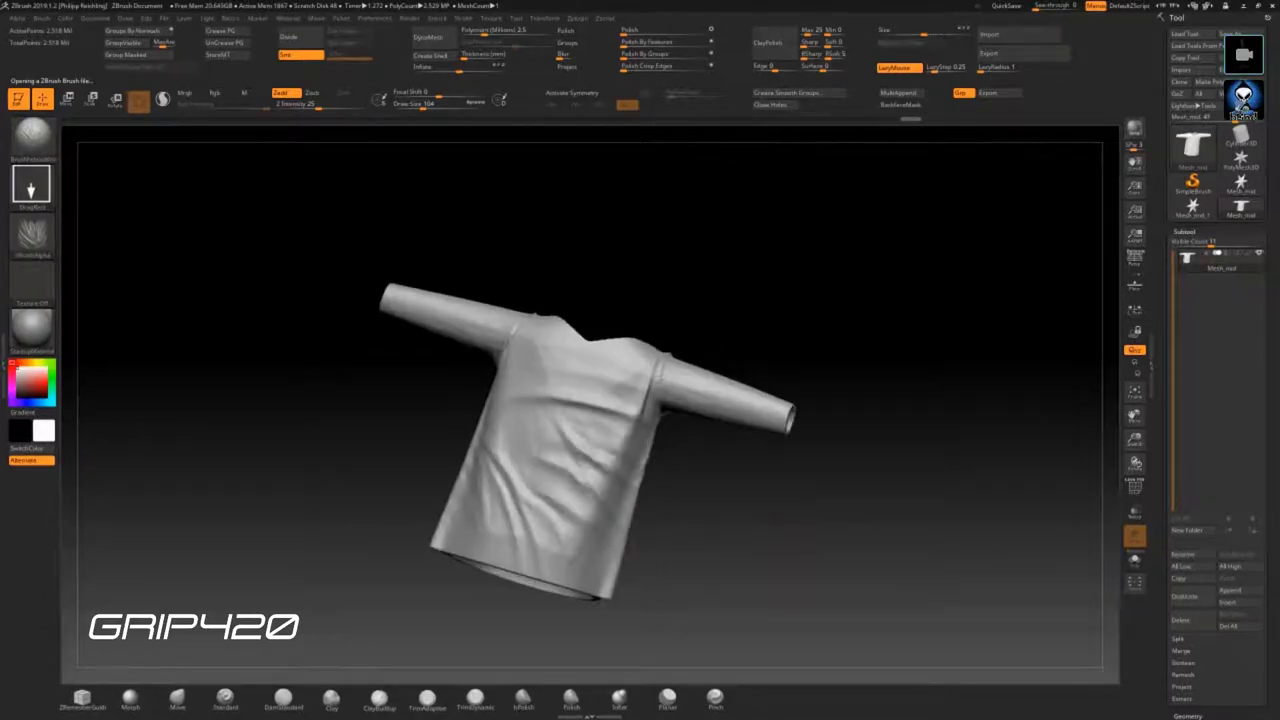
pyautogui.press('f')
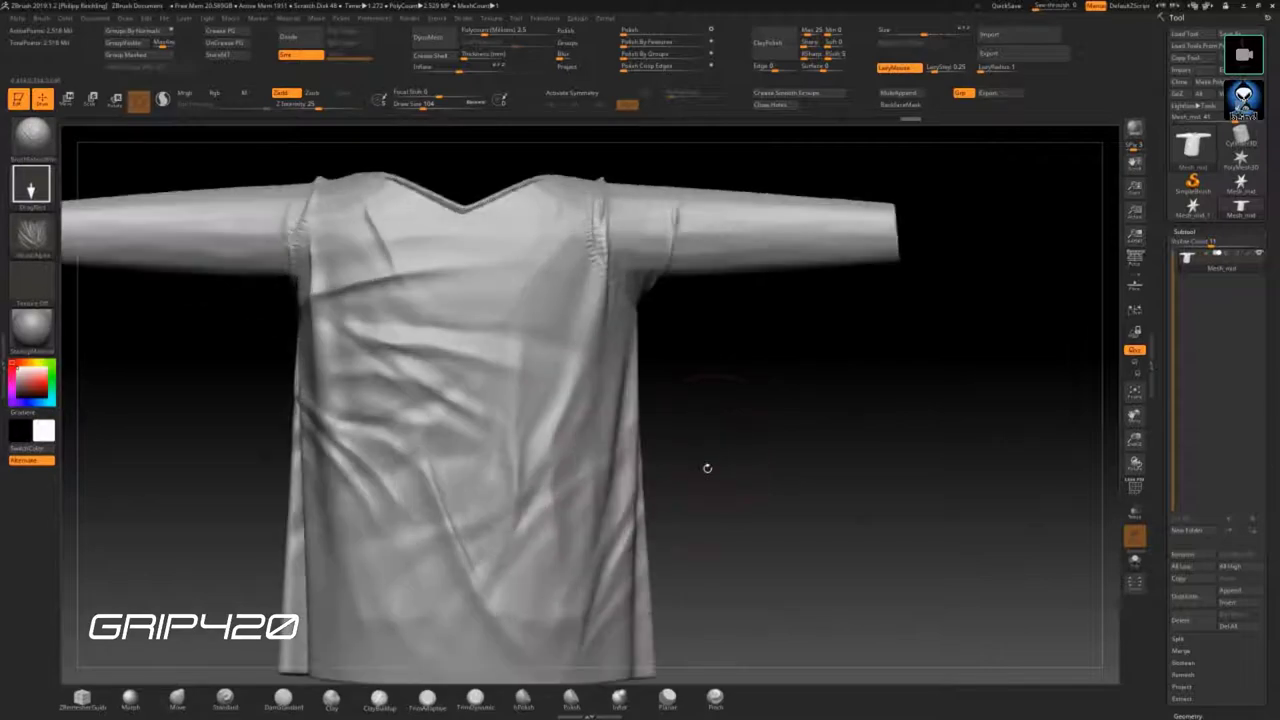
pyautogui.moveTo(709, 466); pyautogui.dragTo(790, 470)
pyautogui.moveTo(430, 398)
pyautogui.mouseDown()
pyautogui.moveTo(400, 423)
pyautogui.moveTo(640, 486)
pyautogui.moveTo(756, 457)
pyautogui.mouseUp()
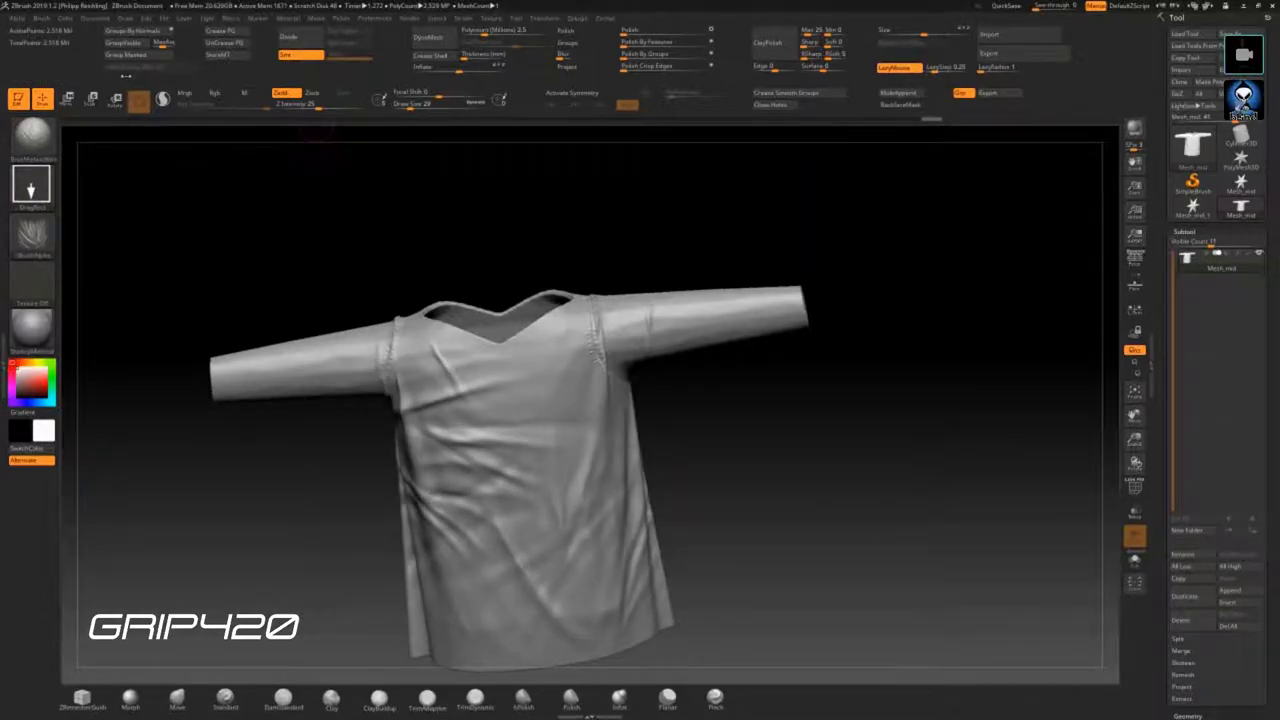
pyautogui.click(60, 348)
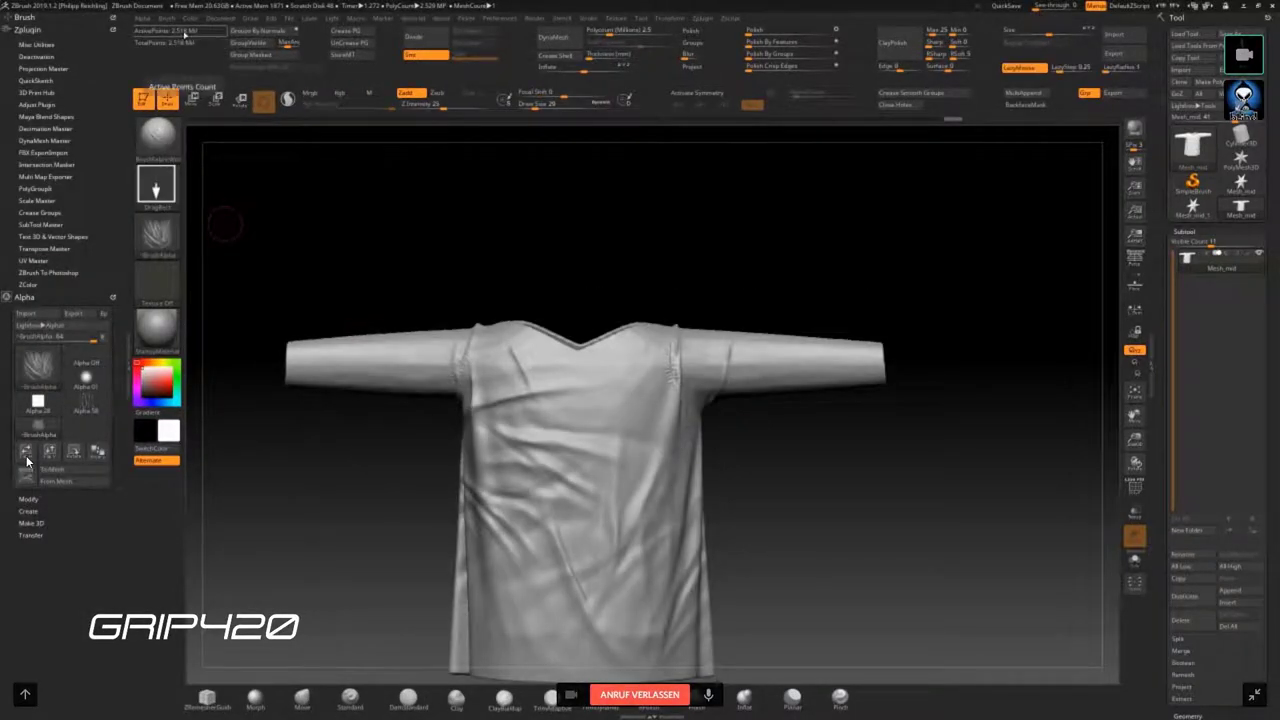
# - Zoom in on the shirt's vertical seam and expand the Decimation Master options
pyautogui.keyDown('alt'); pyautogui.moveTo(560, 312); pyautogui.dragTo(573, 323); pyautogui.keyUp('alt')
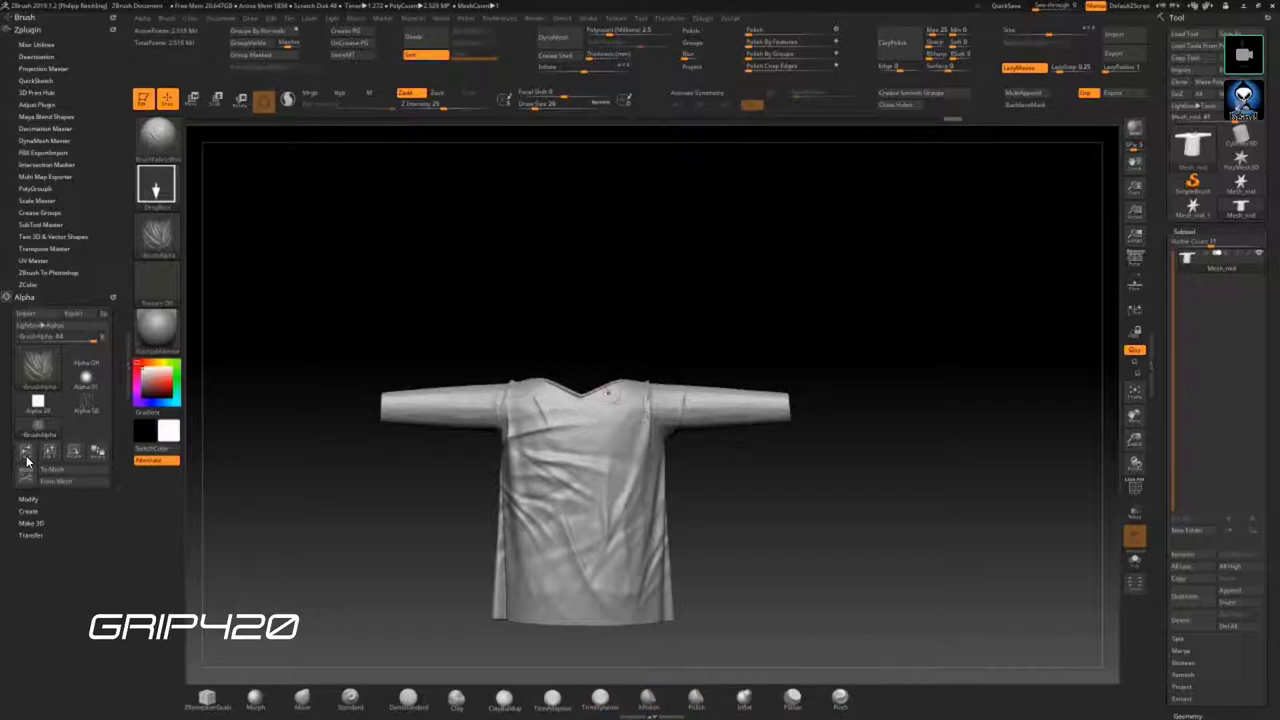
pyautogui.moveTo(703, 582)
pyautogui.keyDown('alt'); pyautogui.mouseDown()
pyautogui.moveTo(470, 440)
pyautogui.moveTo(665, 475)
pyautogui.moveTo(731, 441)
pyautogui.mouseUp(); pyautogui.keyUp('alt')
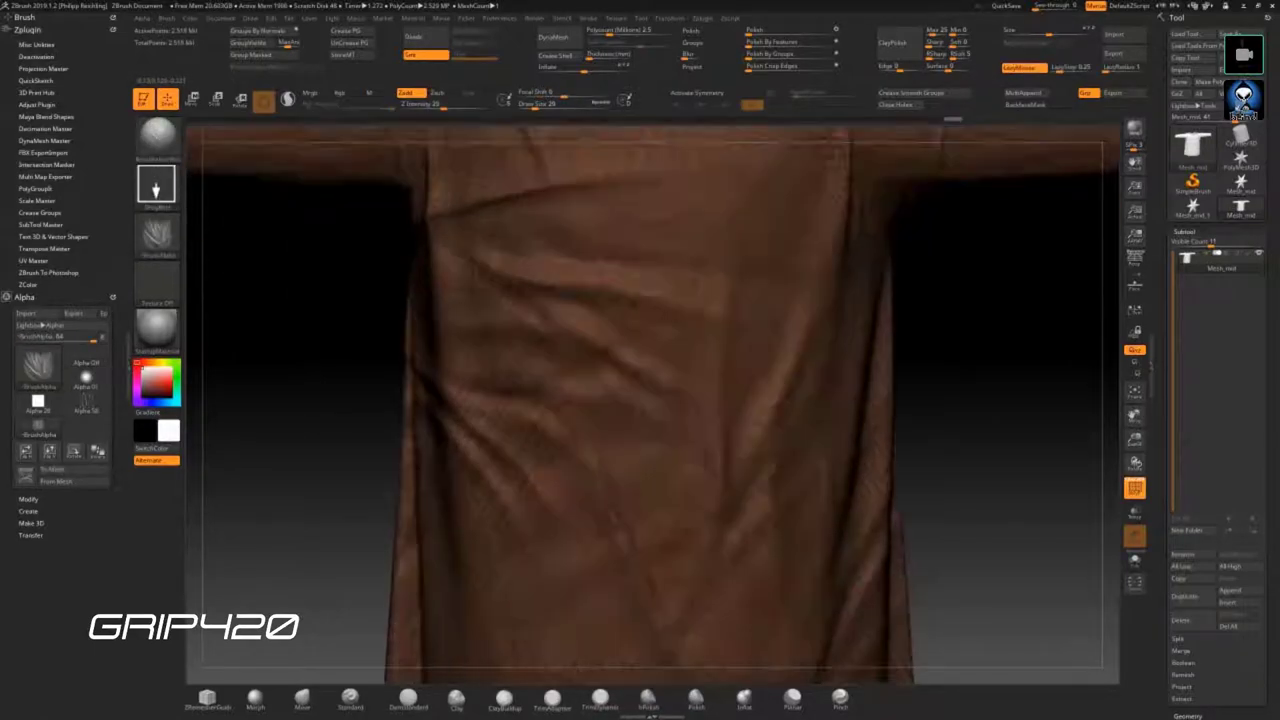
pyautogui.scroll(5, 515, 400)
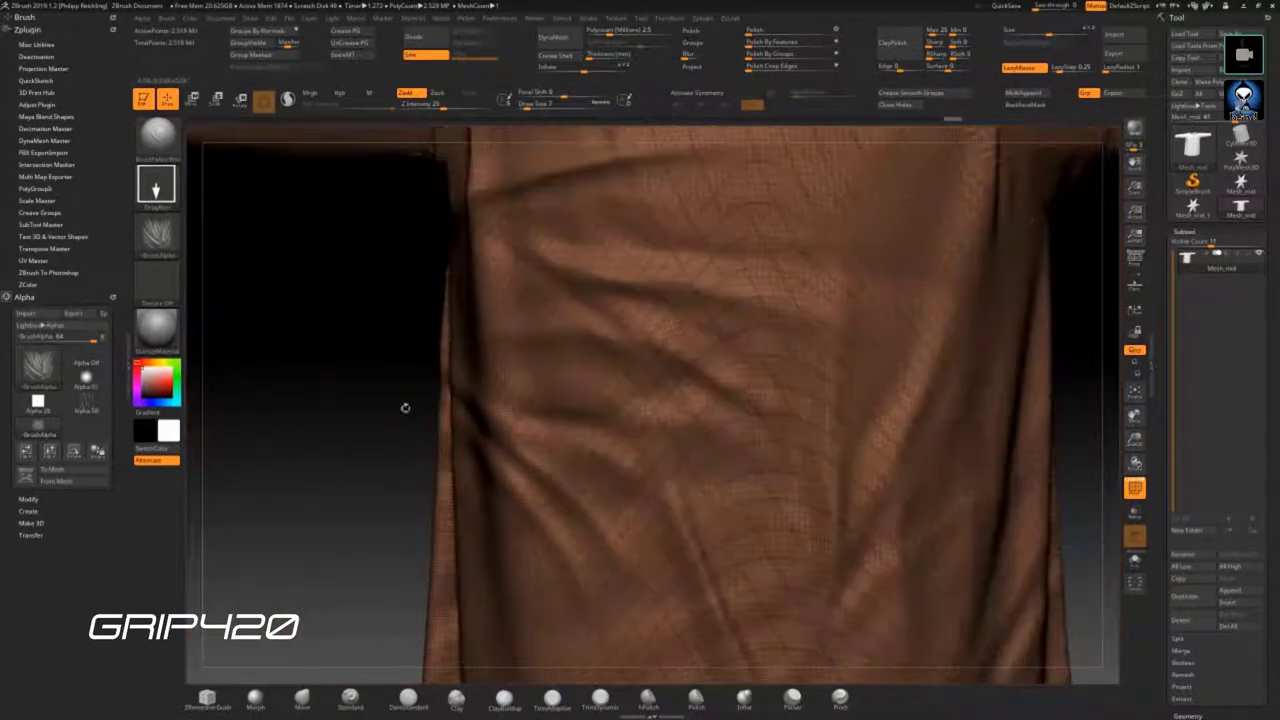
pyautogui.moveTo(403, 408); pyautogui.dragTo(1065, 632)
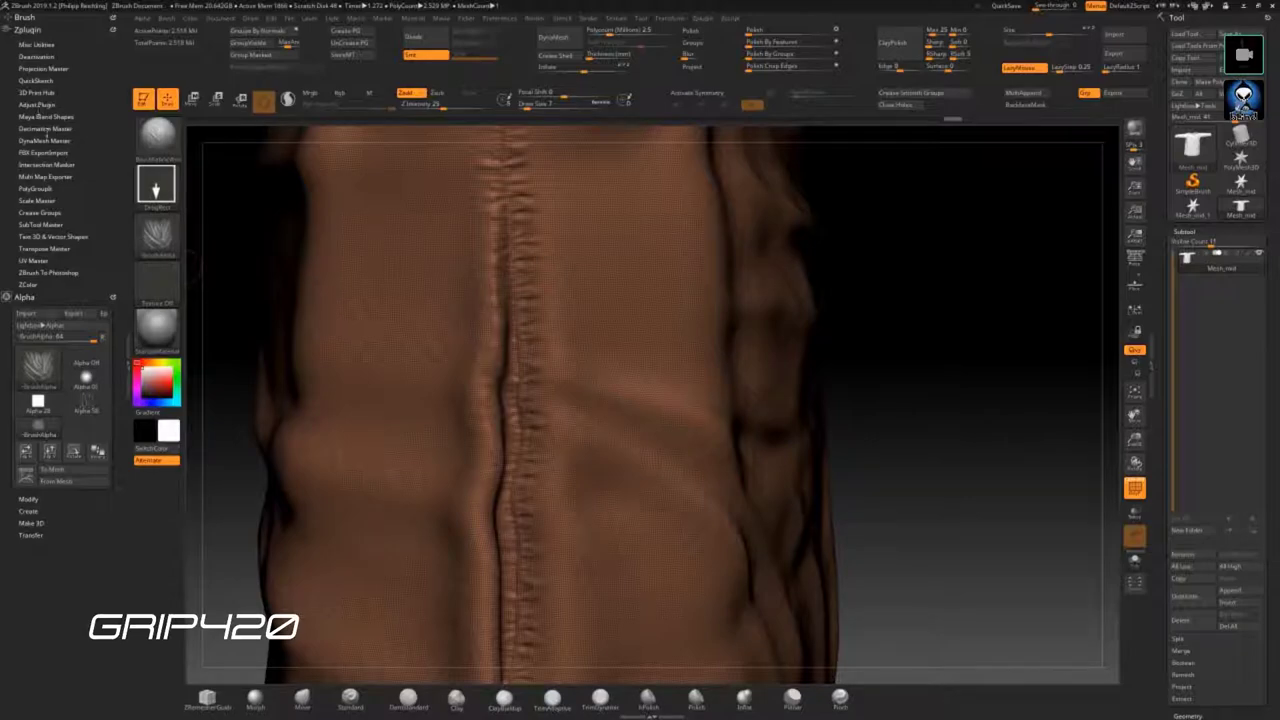
pyautogui.click(46, 129)
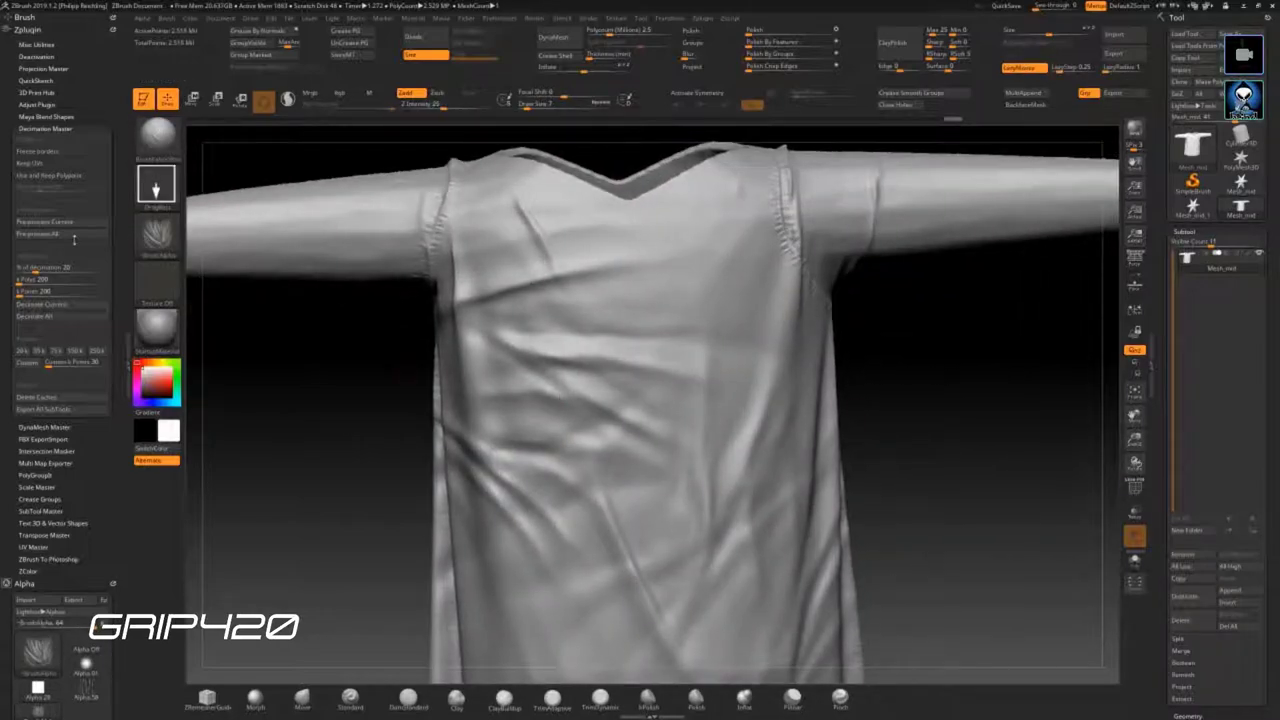
# - Dock the Zplugin palette with Decimation Master into the left tray
pyautogui.moveTo(857, 410)
pyautogui.keyDown('alt'); pyautogui.mouseDown()
pyautogui.moveTo(651, 380)
pyautogui.moveTo(878, 424)
pyautogui.moveTo(877, 457)
pyautogui.mouseUp(); pyautogui.keyUp('alt')
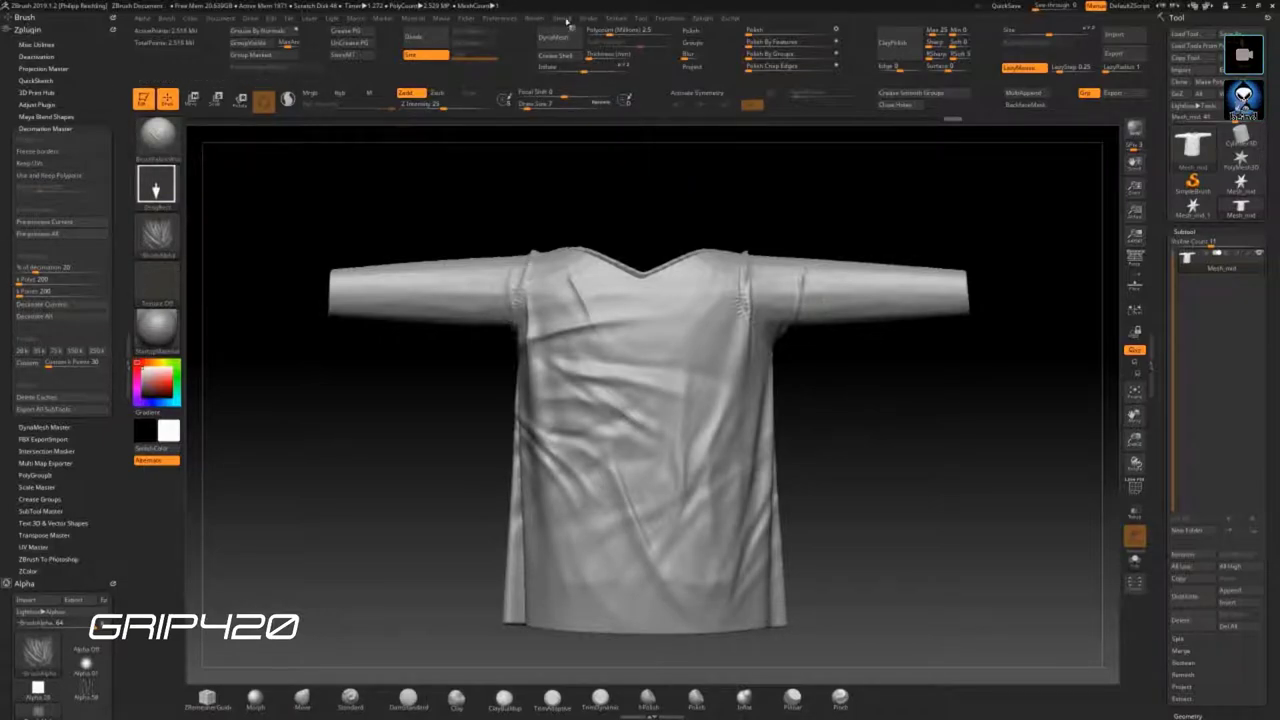
pyautogui.click(703, 20)
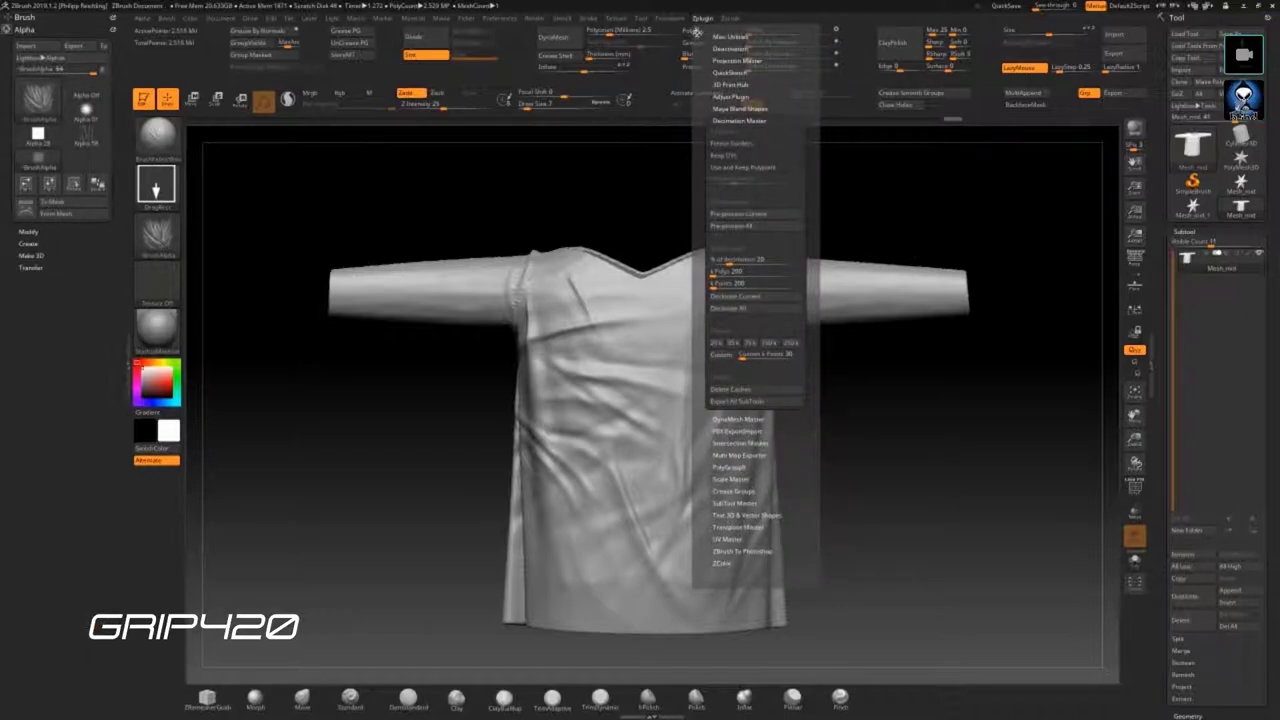
pyautogui.click(697, 28)
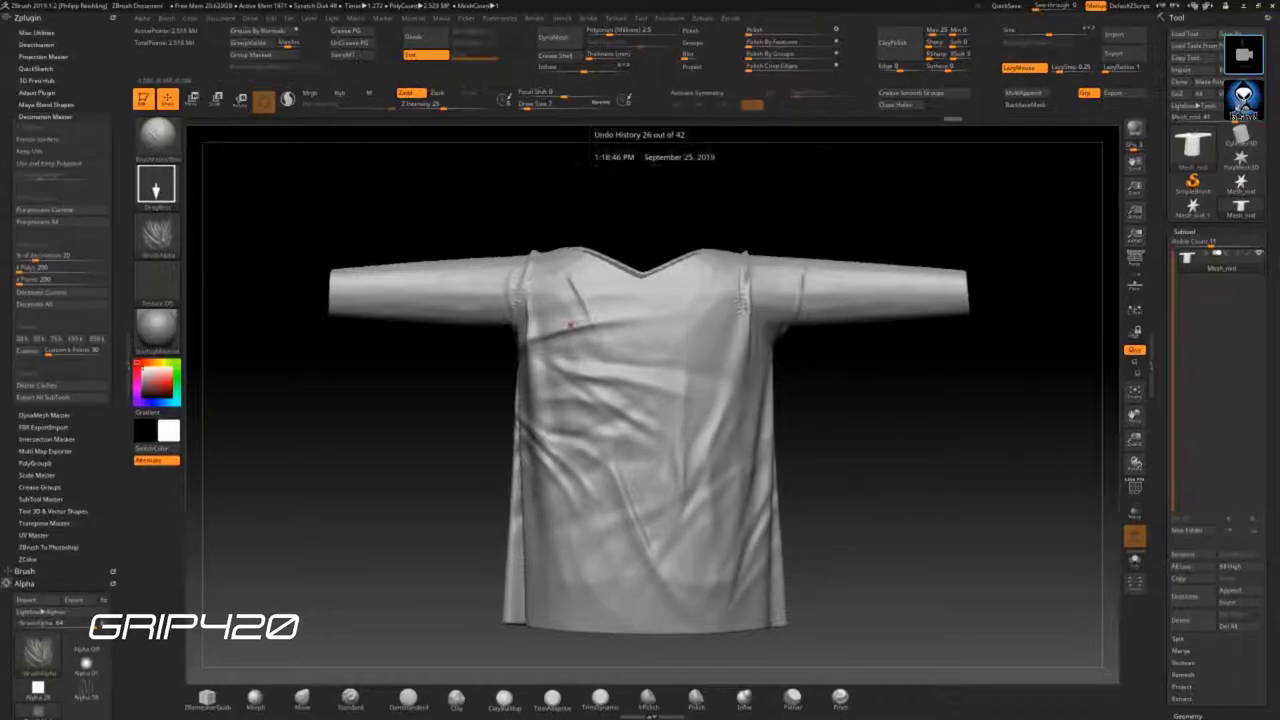
pyautogui.click(112, 18)
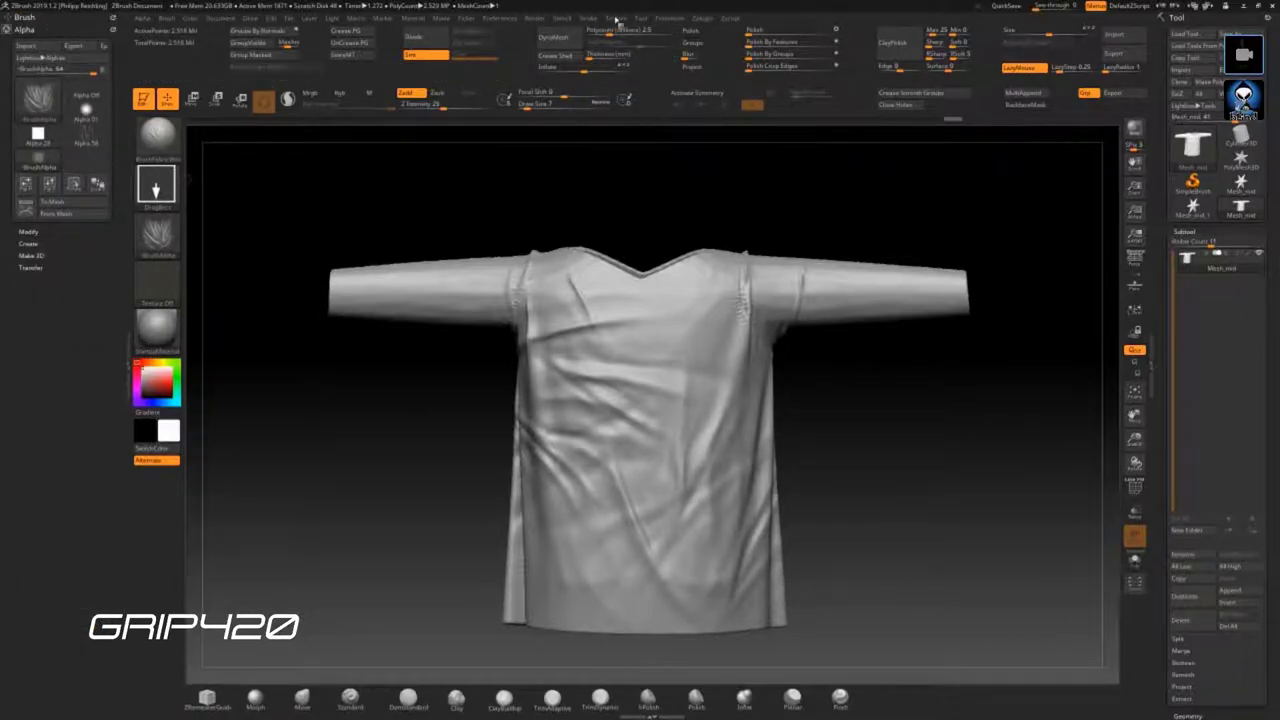
pyautogui.click(667, 19)
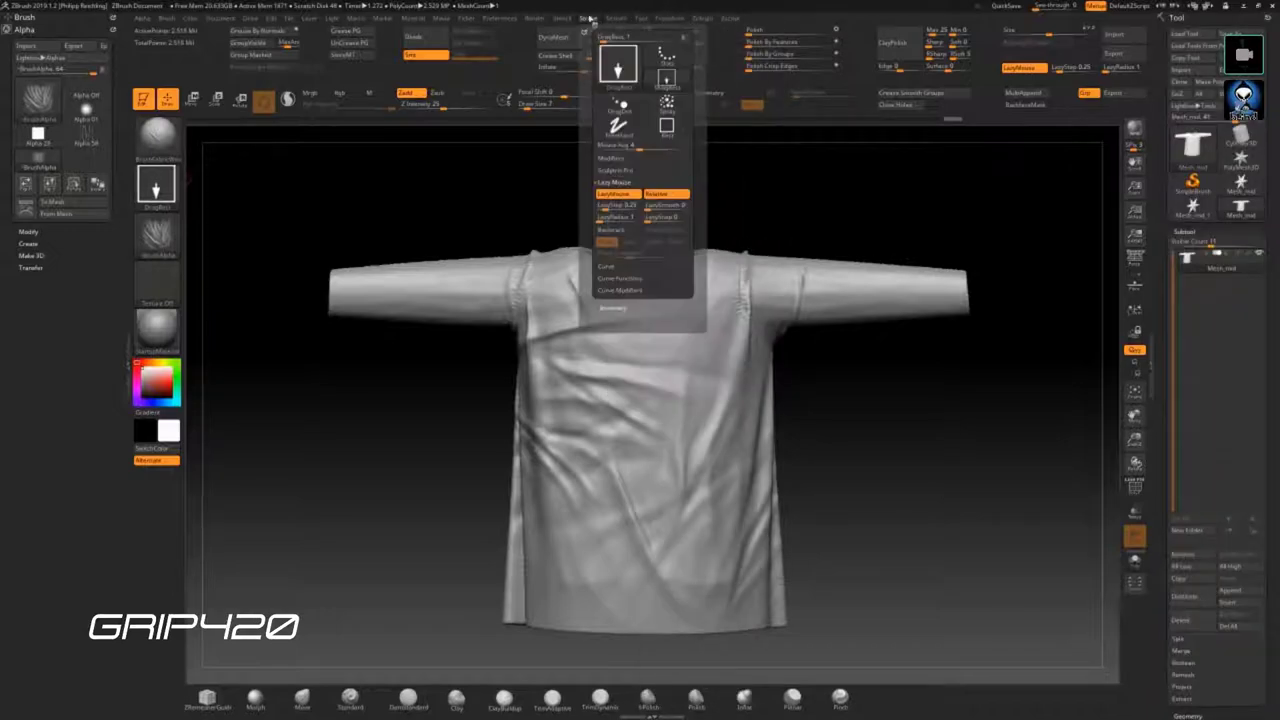
pyautogui.moveTo(703, 18)
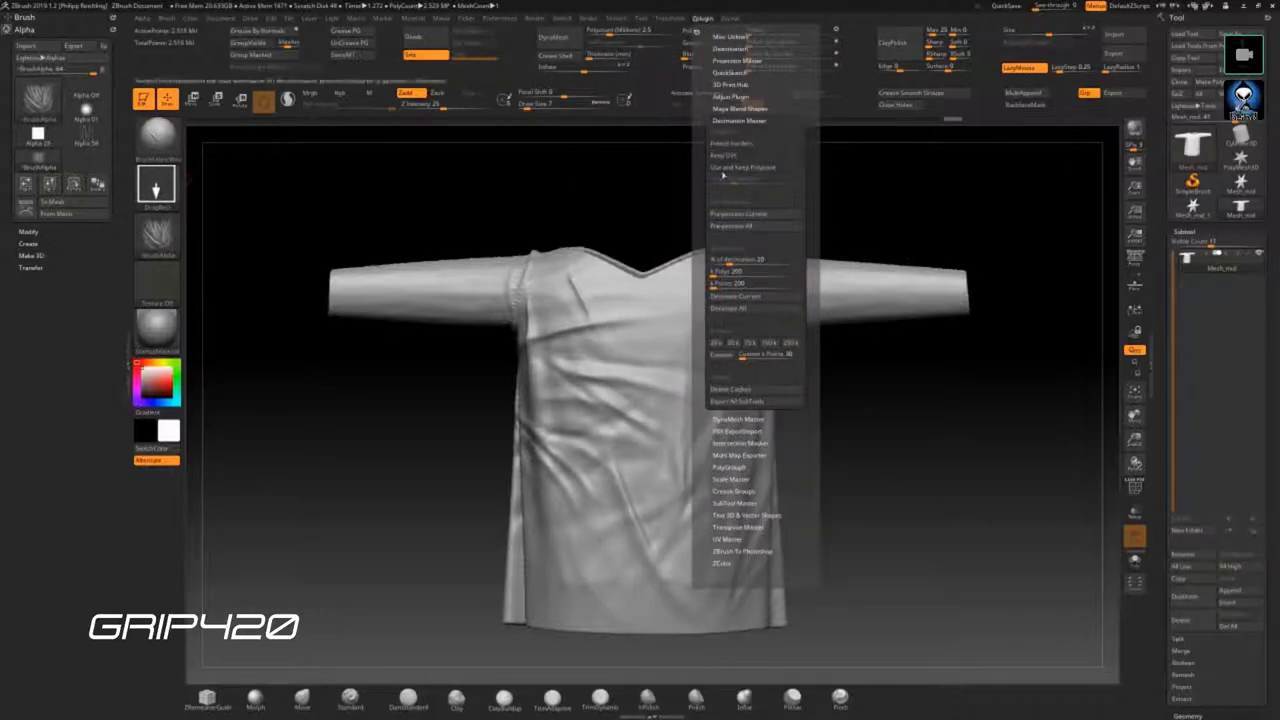
pyautogui.click(697, 37)
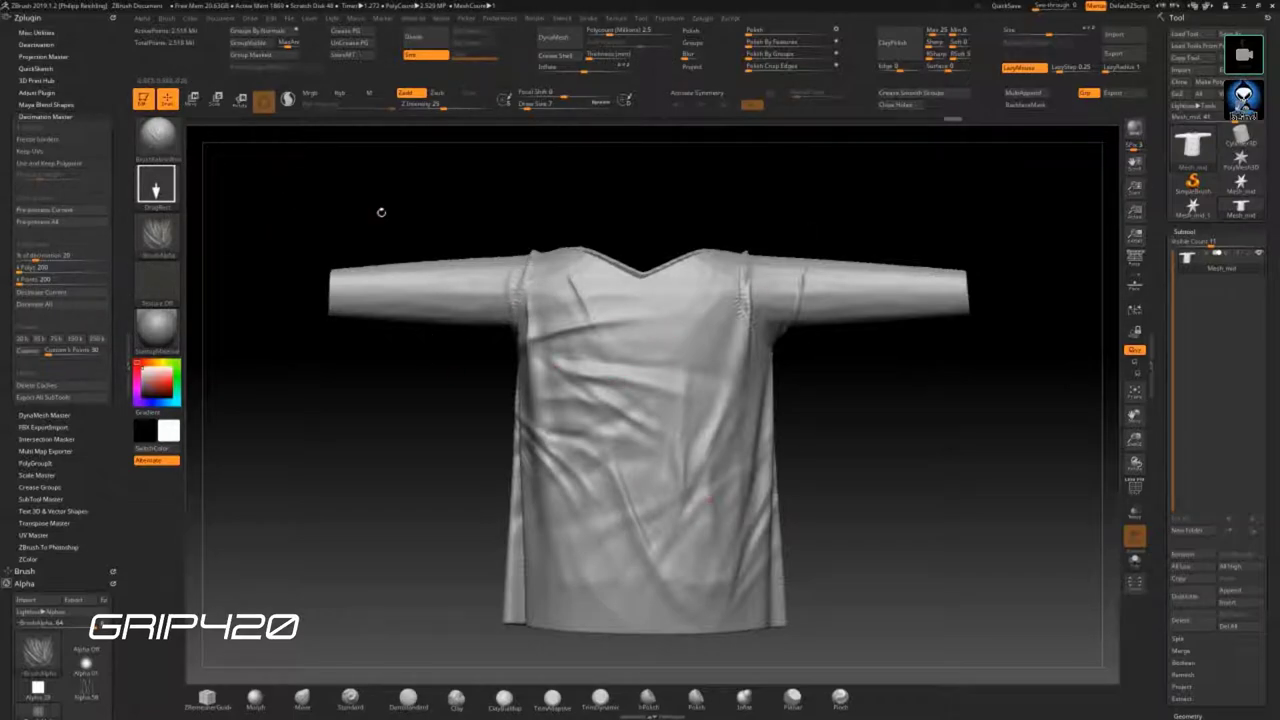
# - Pre-process the shirt in Decimation Master and set the decimation percentage to 10%
pyautogui.click(48, 210)
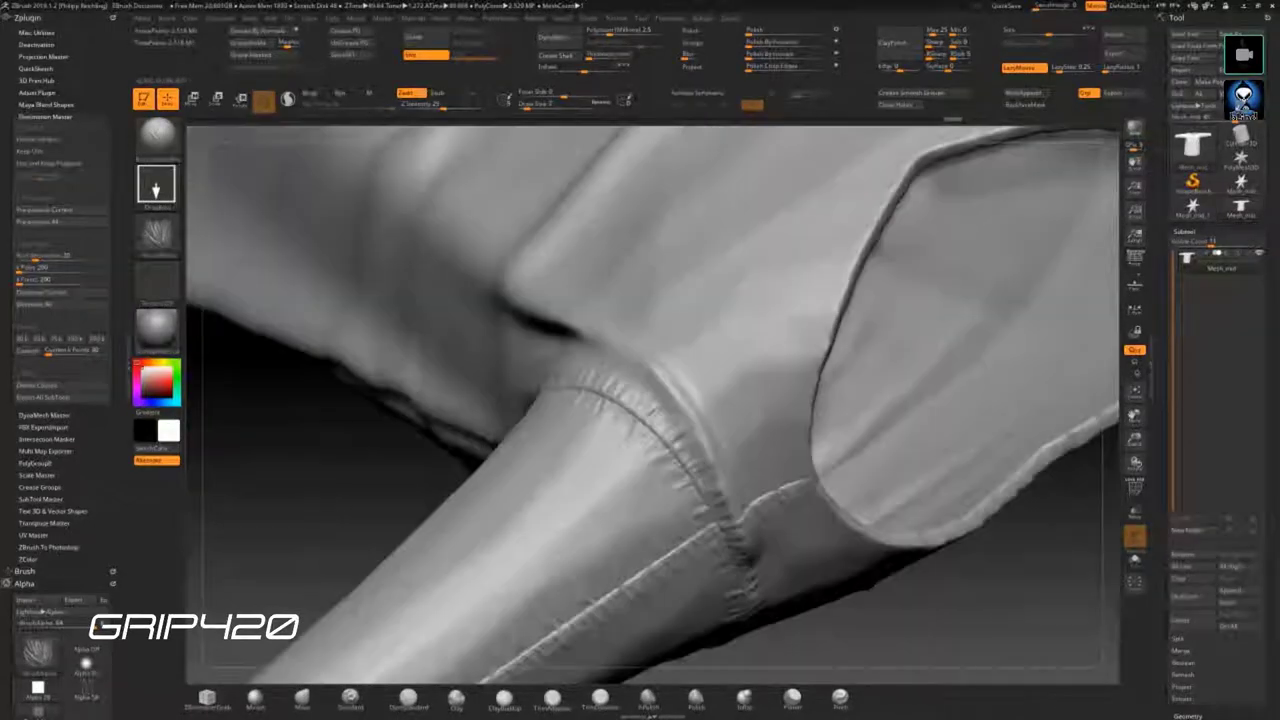
pyautogui.moveTo(627, 450); pyautogui.dragTo(663, 494, button='right')
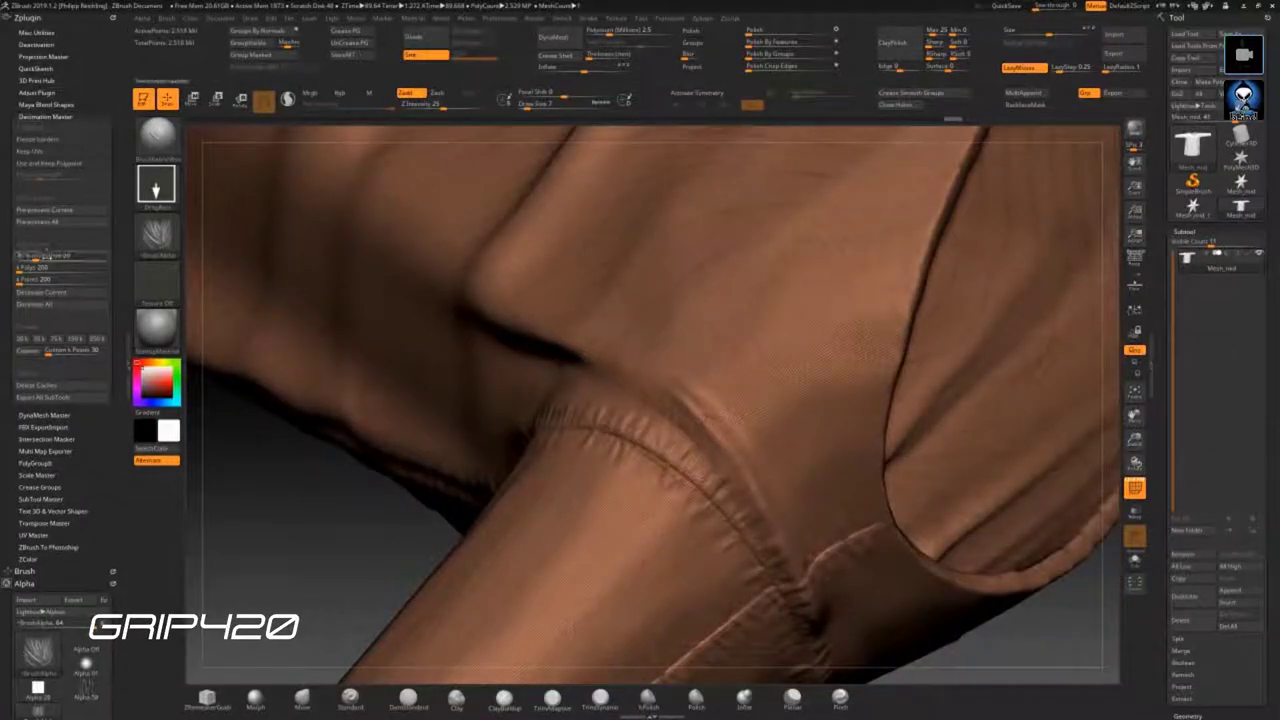
pyautogui.click(22, 255)
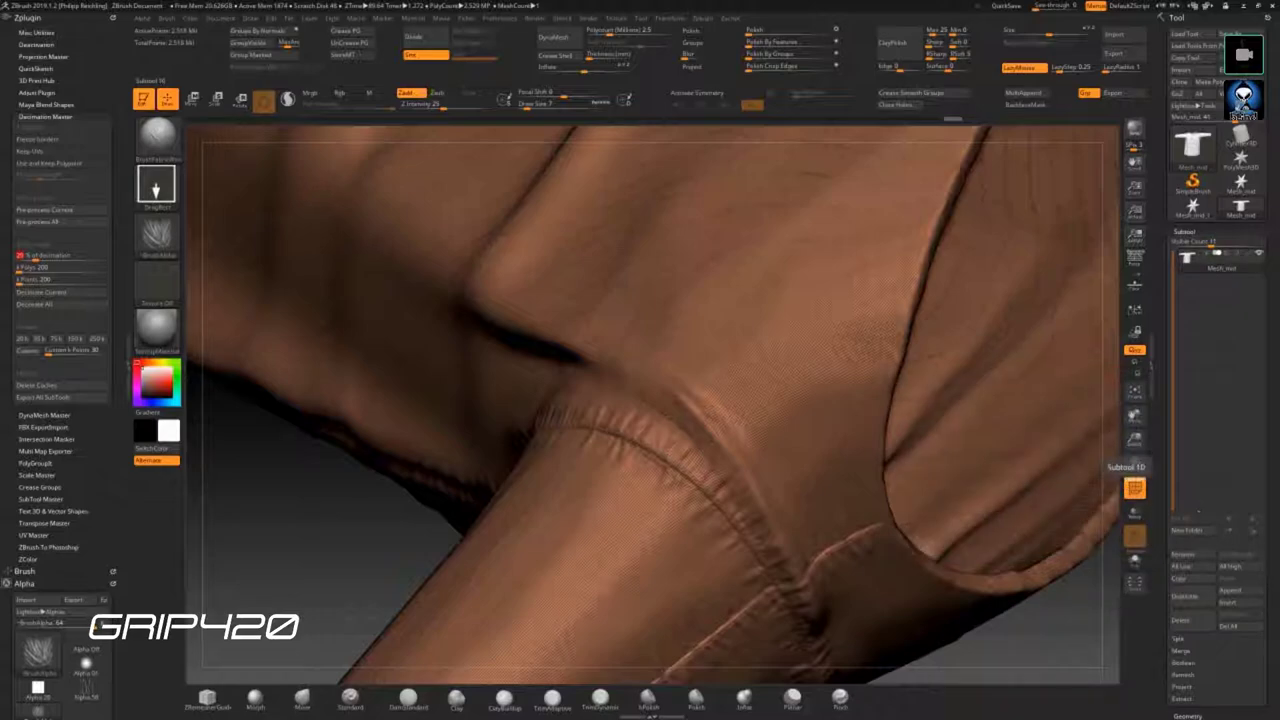
pyautogui.click(47, 292)
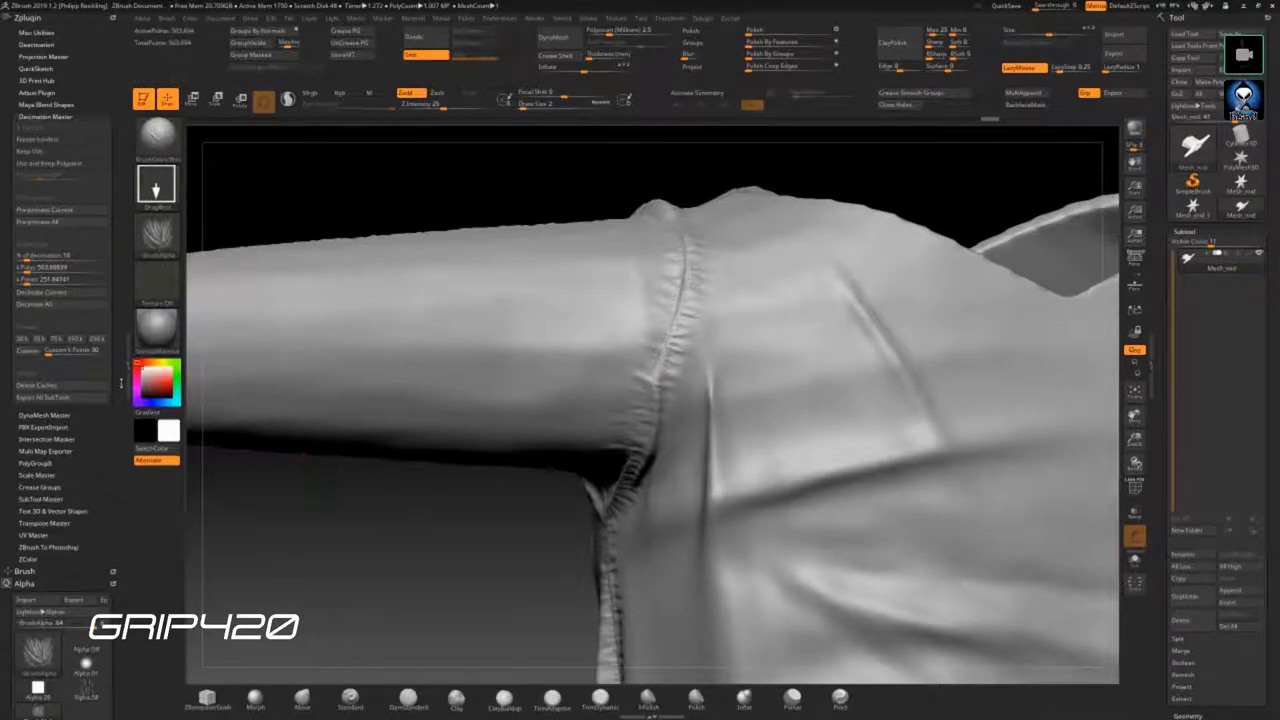
# - Apply Decimate Current to reduce the shirt to about 252k points
pyautogui.click(60, 292)
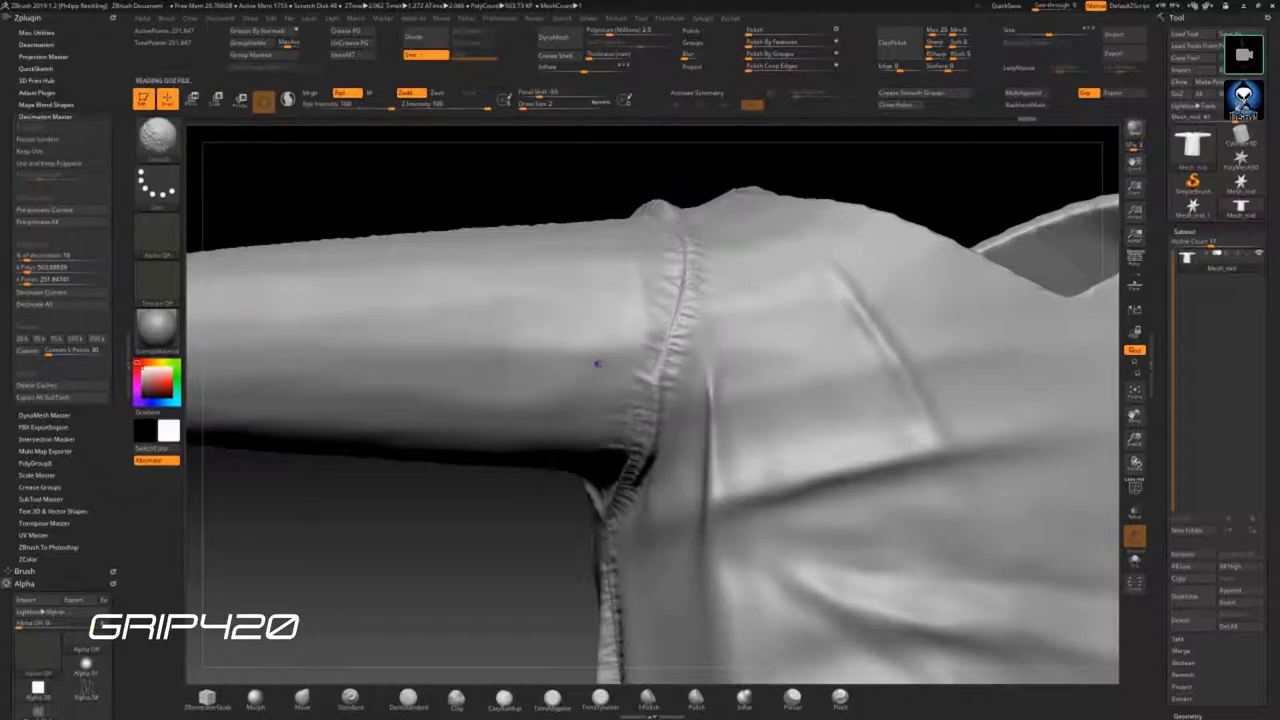
# - Toggle the polyframe display and turn the decimated shirt to inspect it from the front
pyautogui.hotkey('shift', 'f')
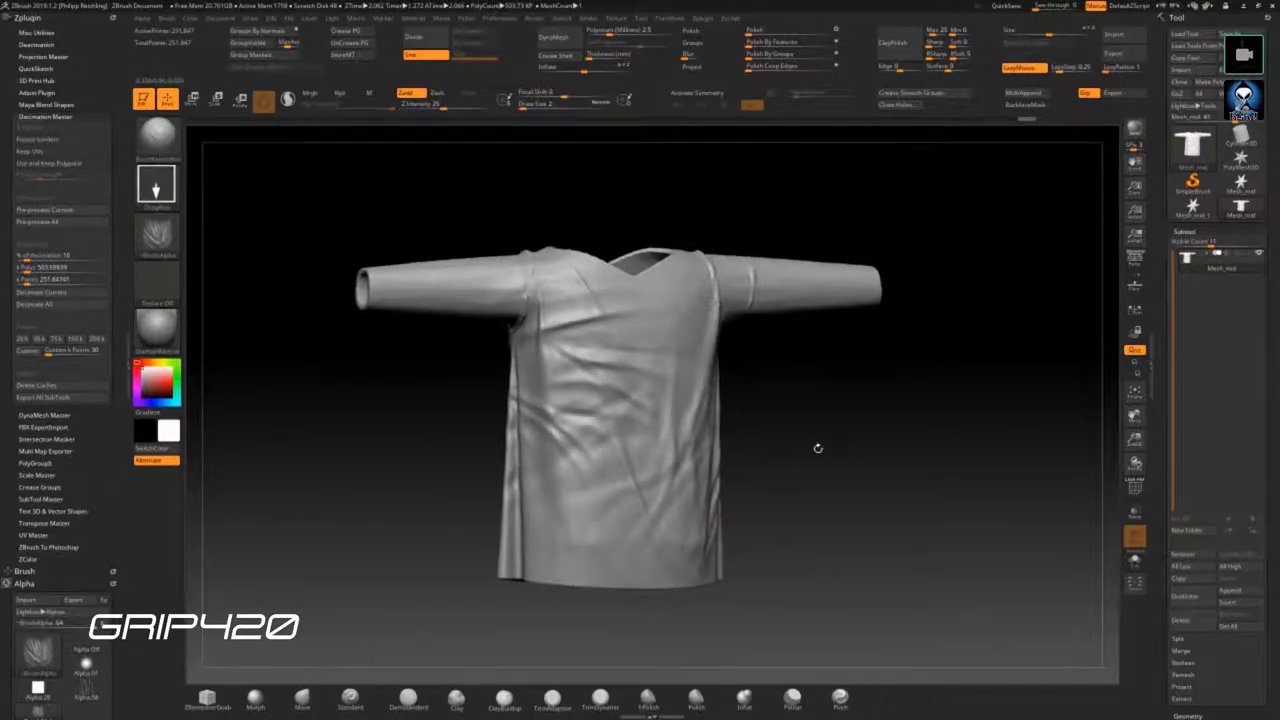
pyautogui.moveTo(816, 461); pyautogui.dragTo(824, 453)
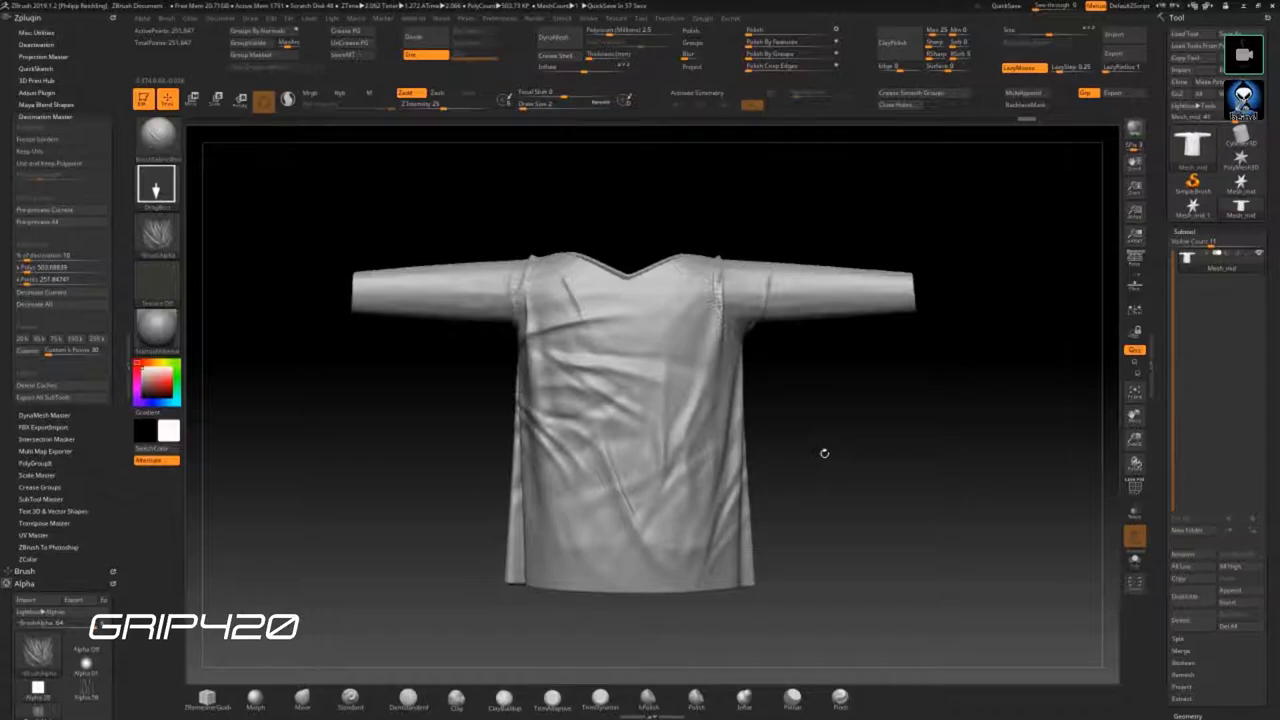
pyautogui.keyDown('alt'); pyautogui.moveTo(818, 444); pyautogui.dragTo(770, 476); pyautogui.keyUp('alt')
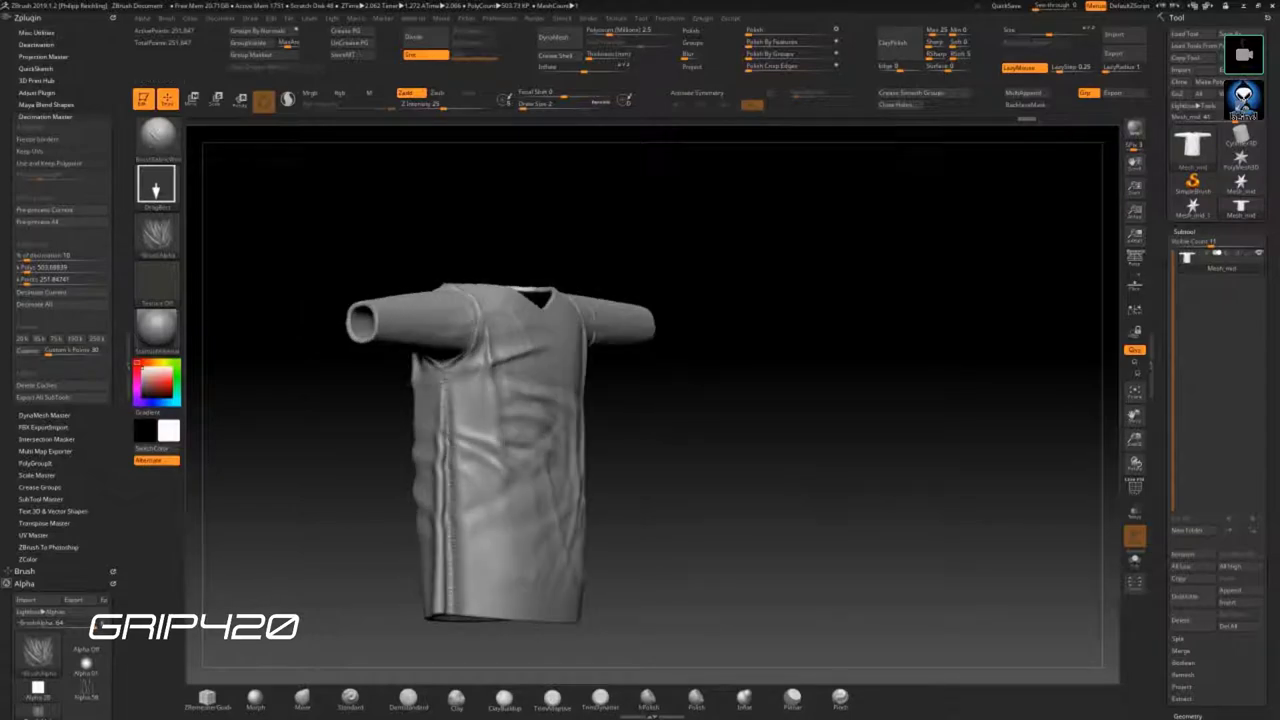
pyautogui.moveTo(770, 476); pyautogui.dragTo(780, 494)
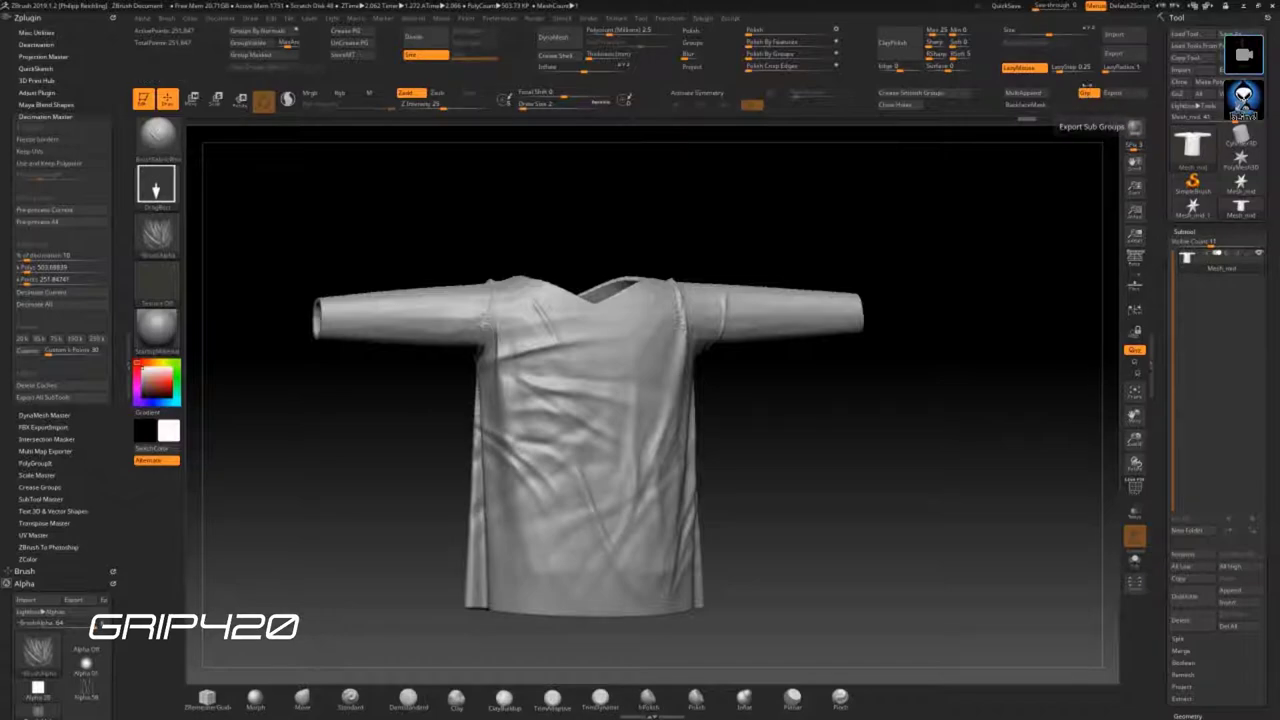
# - Enable the Grp export toggle and expand the shirt's Tool > Geometry settings
pyautogui.click(1089, 94)
pyautogui.click(1086, 93)
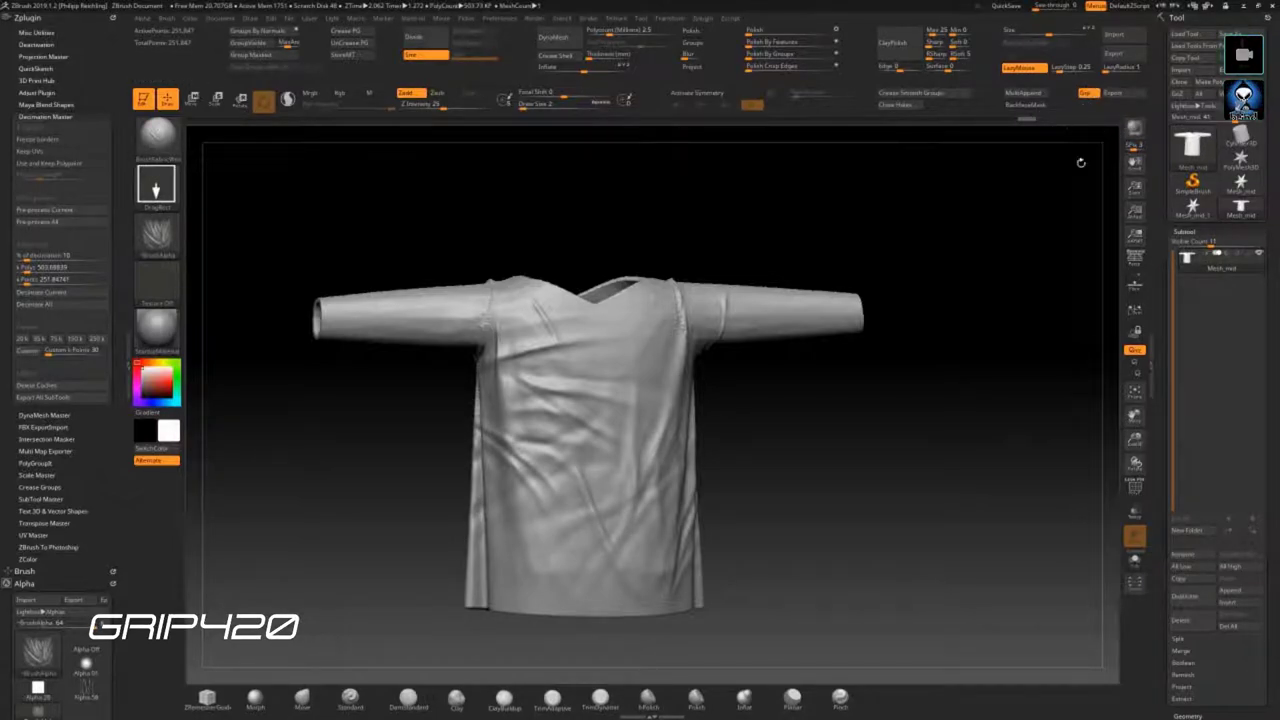
pyautogui.moveTo(1166, 448); pyautogui.dragTo(1166, 337)
pyautogui.click(1187, 319)
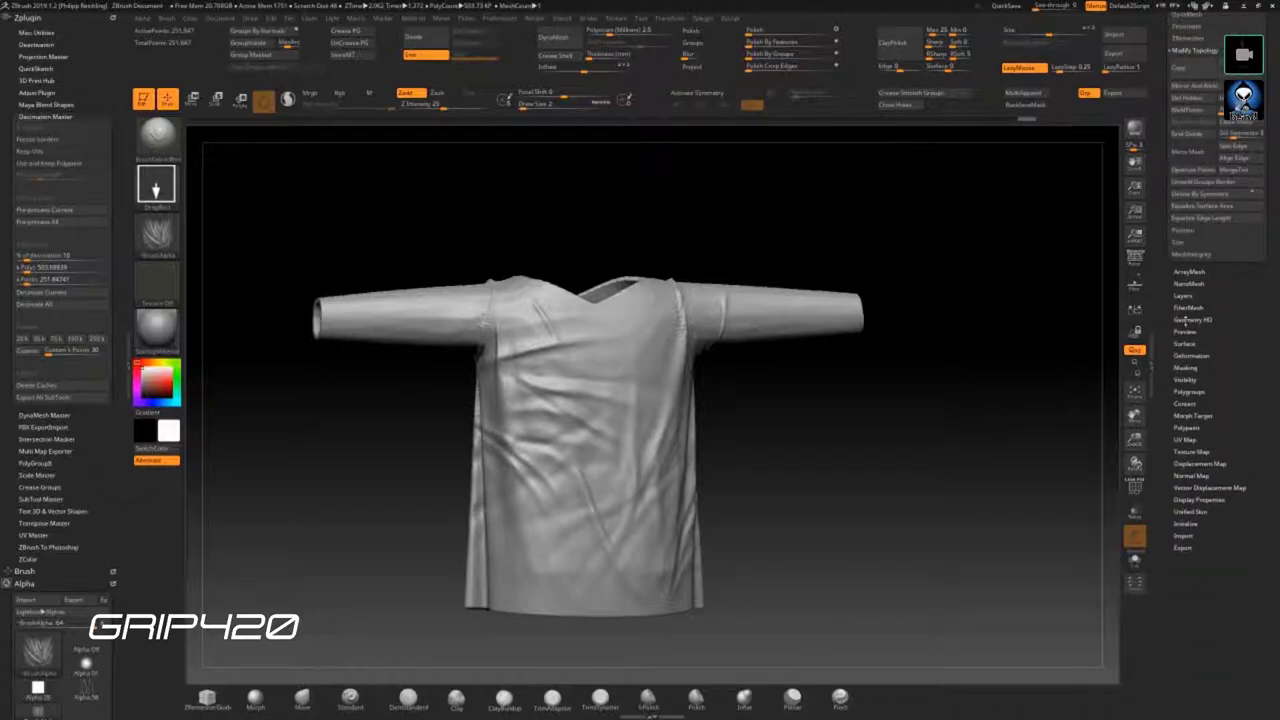
# - Scroll through the Tool palette's geometry settings, then start the visible-subtool export
pyautogui.moveTo(1160, 188); pyautogui.dragTo(1160, 590)
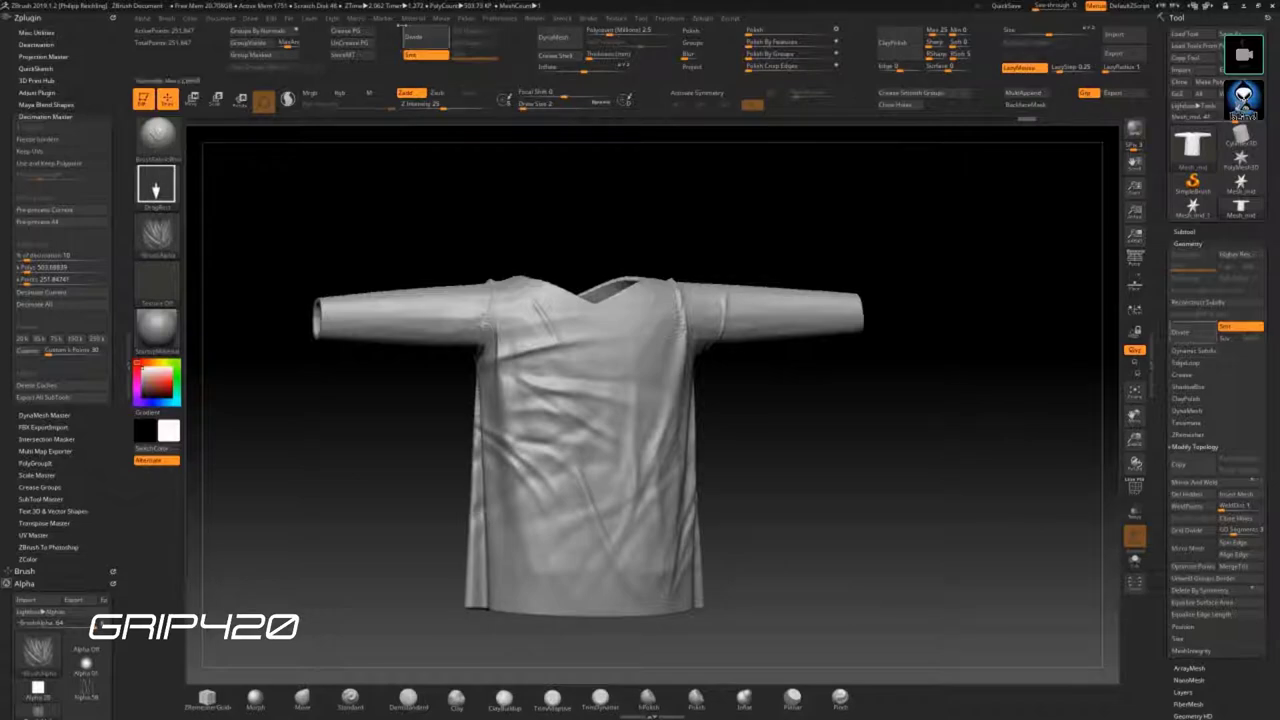
pyautogui.scroll(-5, 1161, 410)
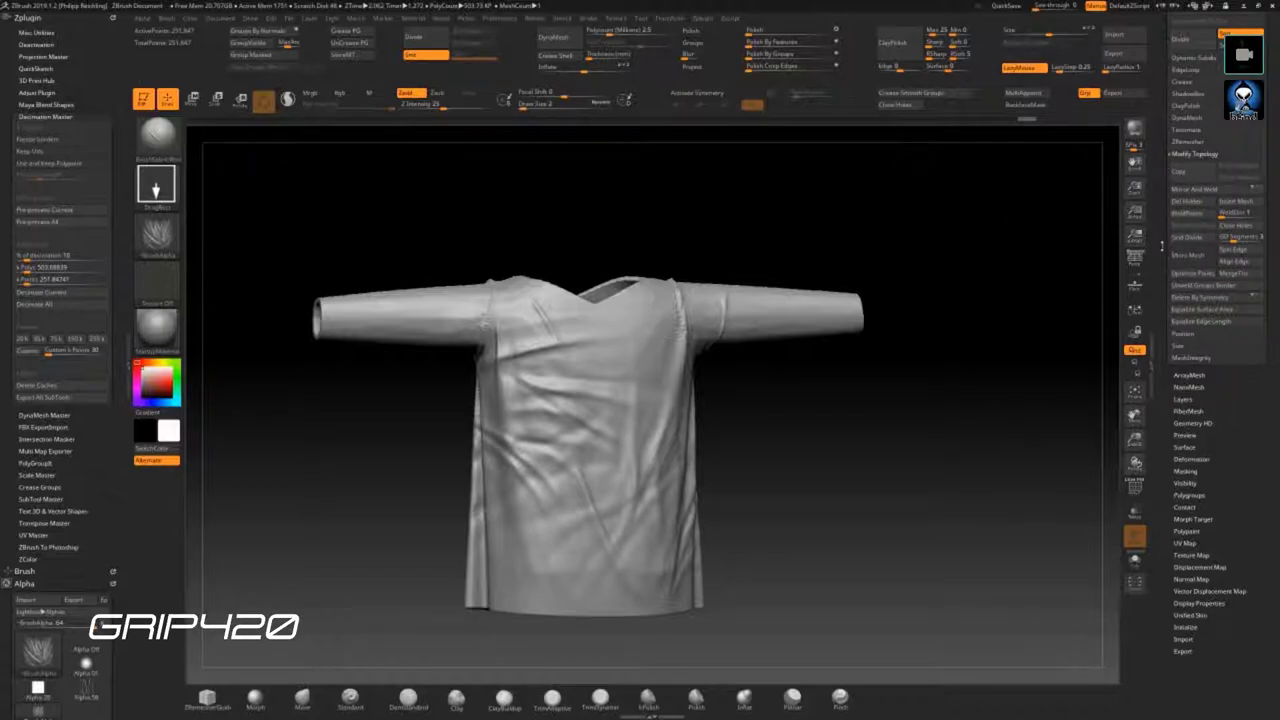
pyautogui.scroll(5, 1172, 360)
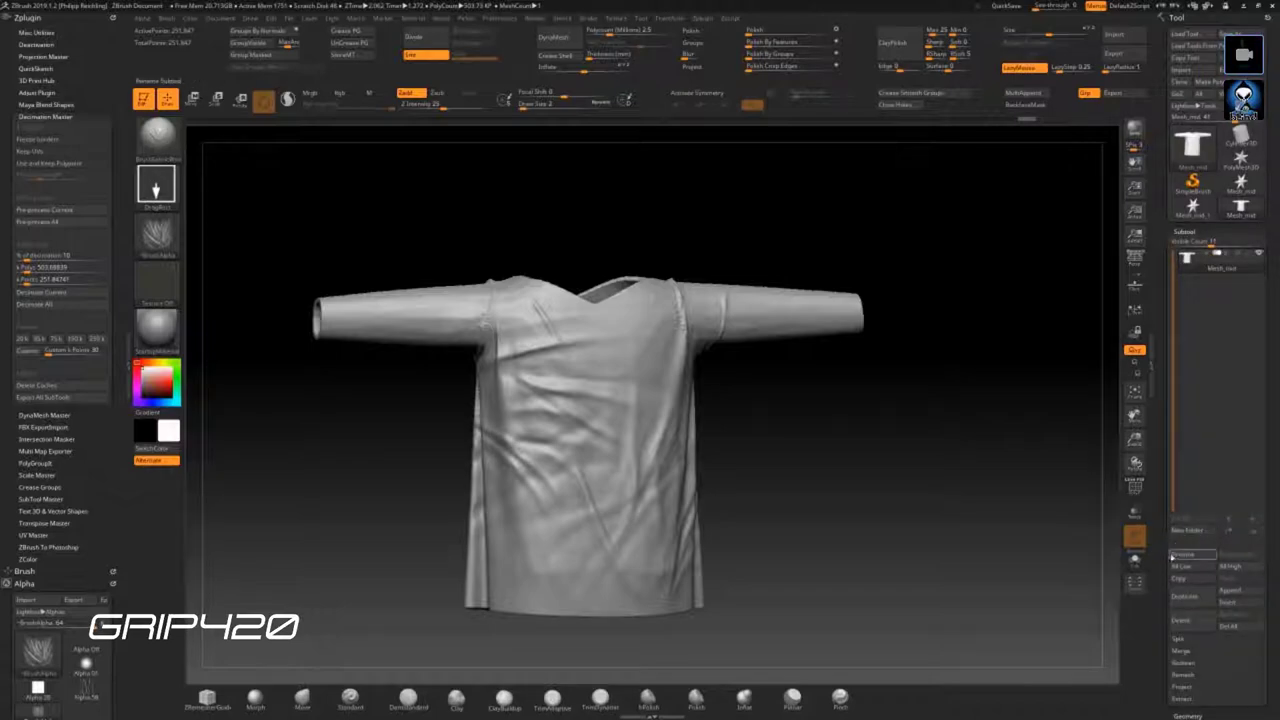
pyautogui.scroll(-3, 1178, 430)
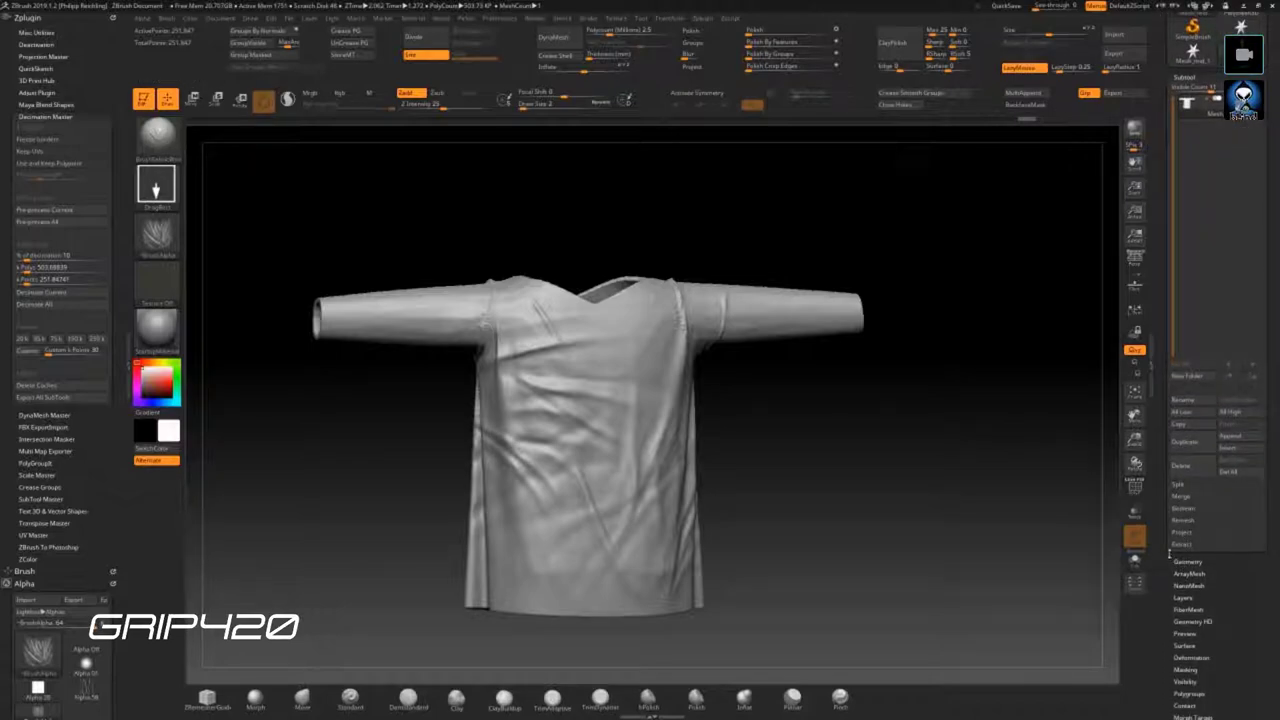
pyautogui.scroll(3, 1162, 432)
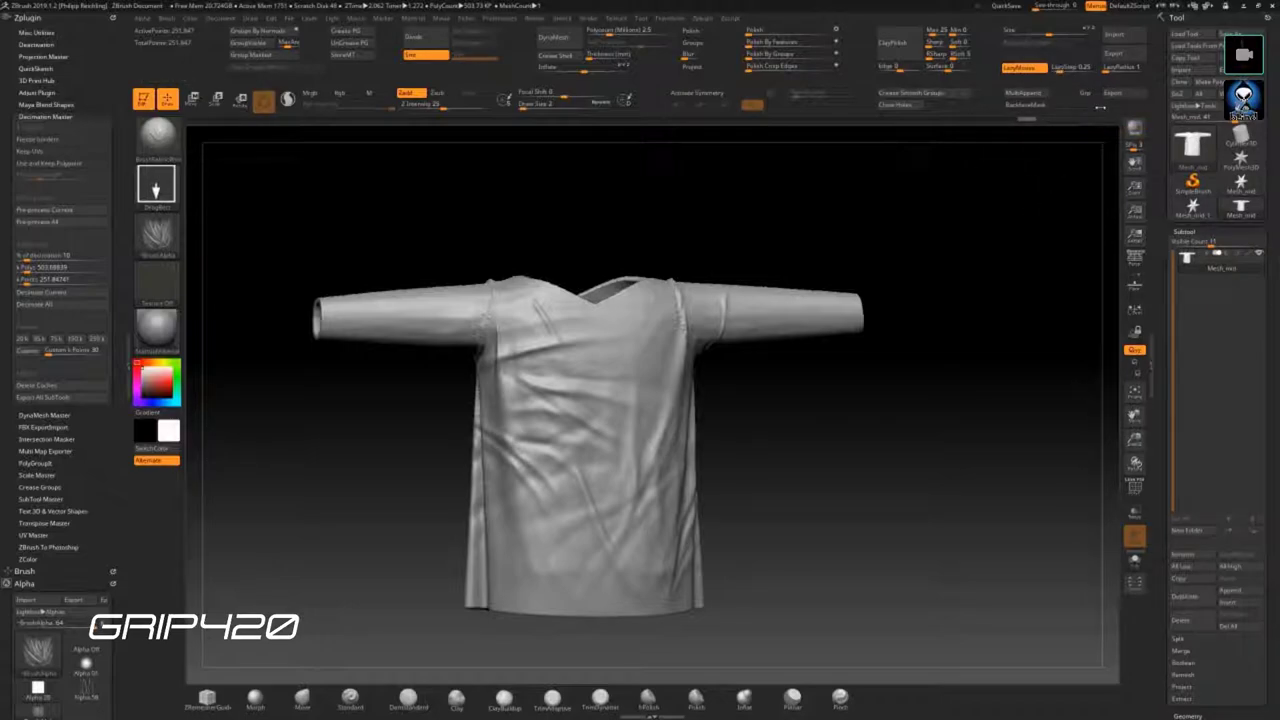
pyautogui.click(1112, 93)
# - Export the decimated shirt as Mesh_high.obj into the Zbrush > For Maya folder
pyautogui.click(608, 284)
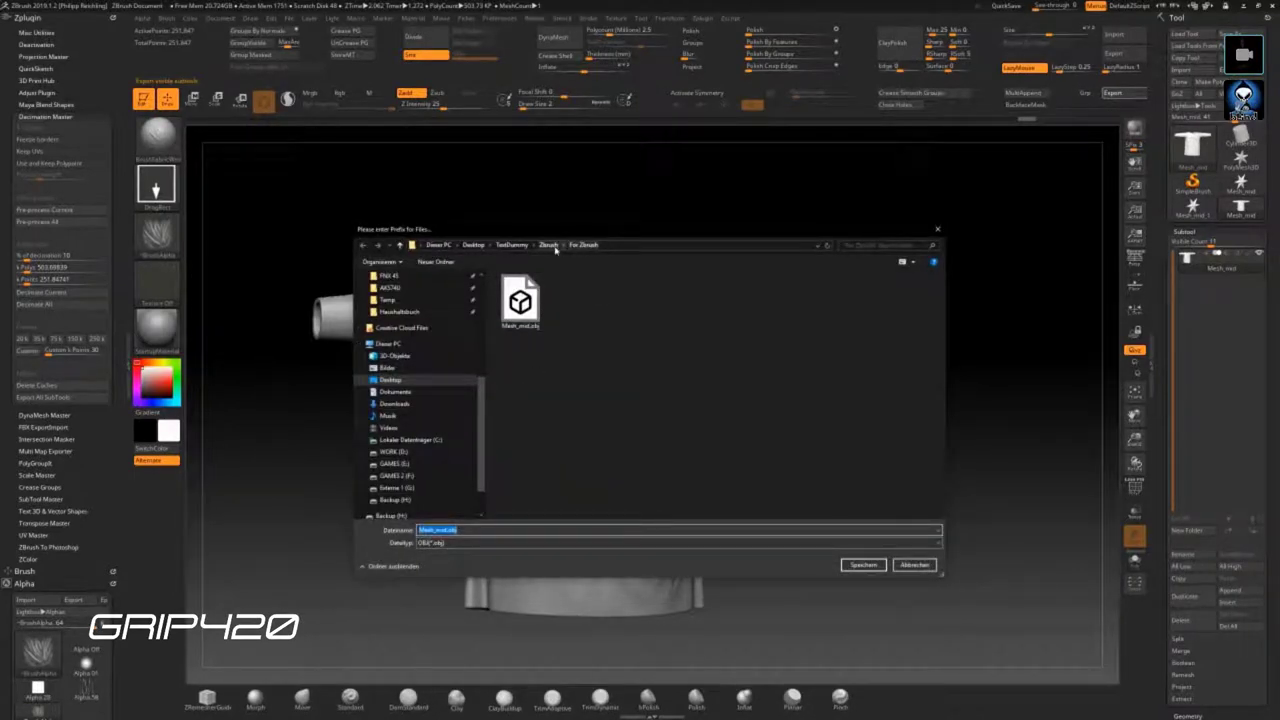
pyautogui.click(556, 250)
pyautogui.doubleClick(520, 290)
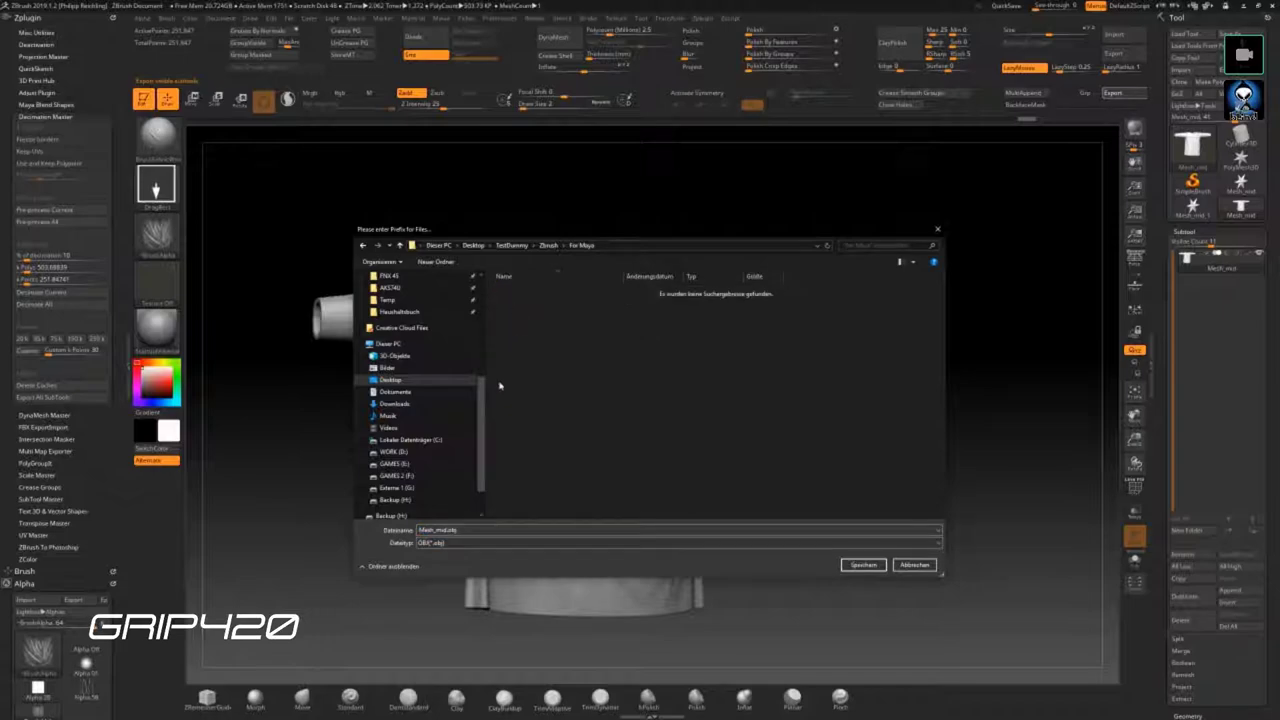
pyautogui.click(408, 533)
pyautogui.click(456, 530)
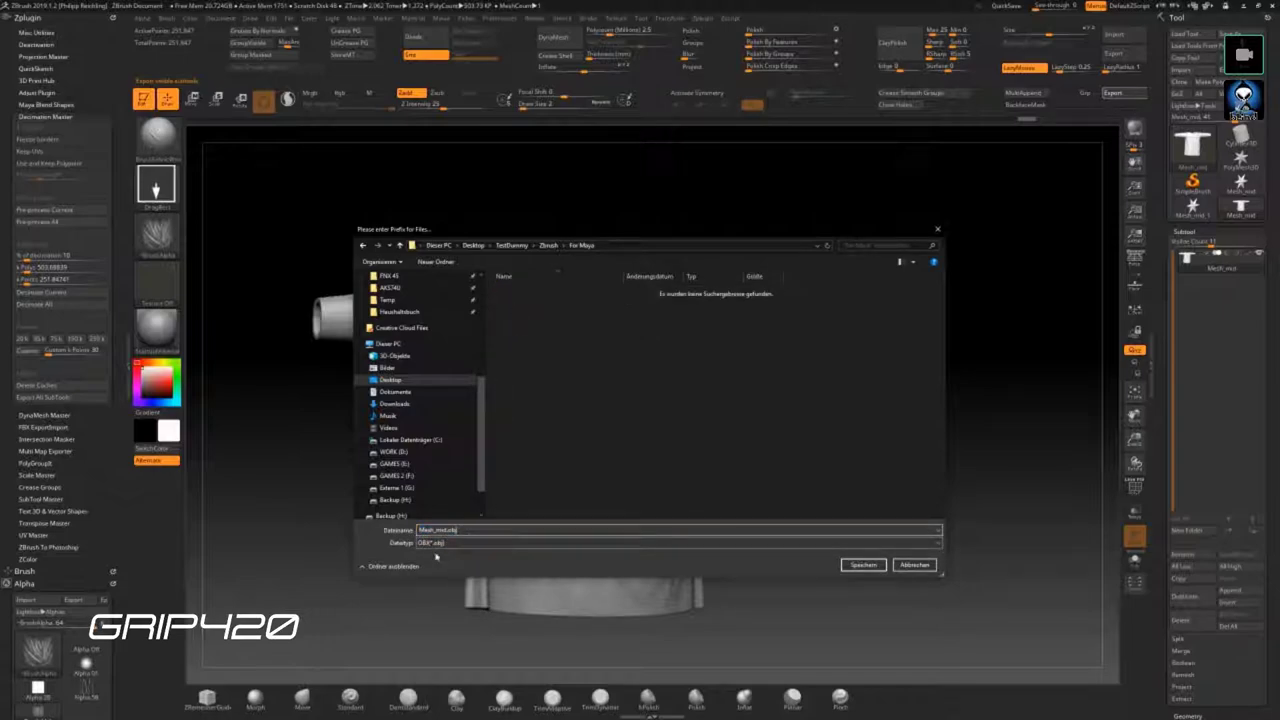
pyautogui.doubleClick(440, 530)
pyautogui.click(863, 564)
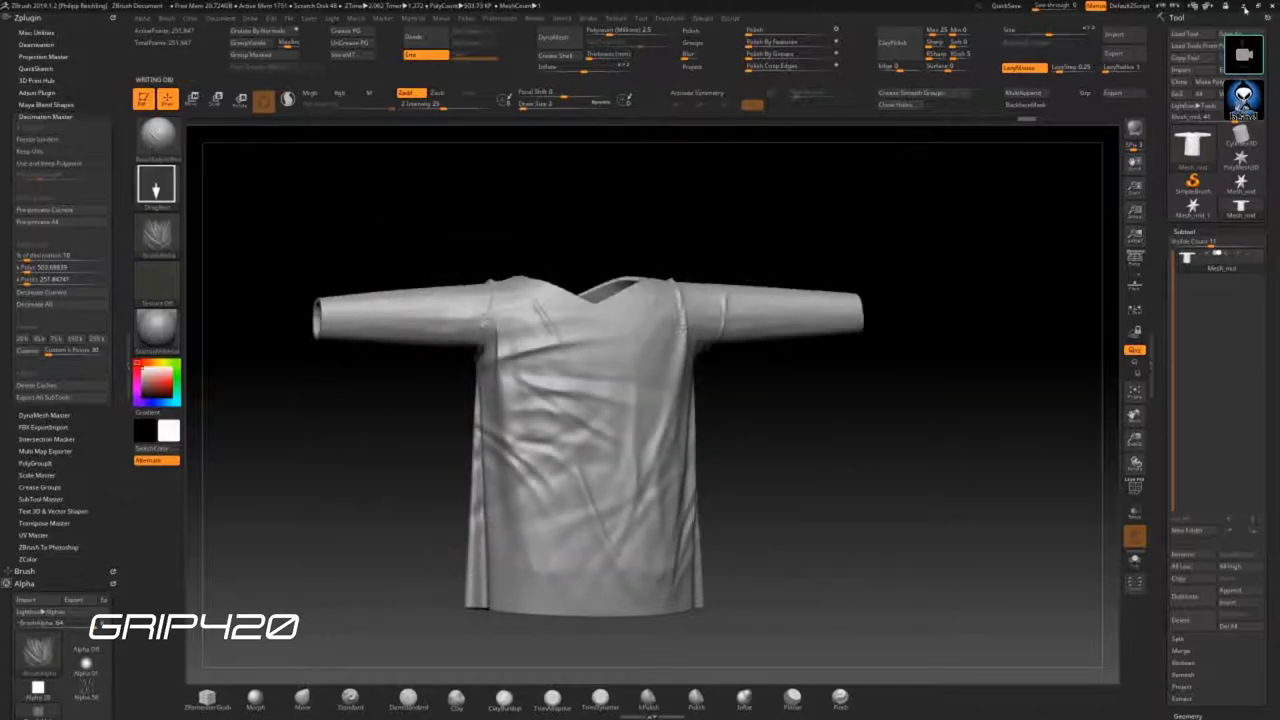
# - Save the ZBrush project as ZBrushProject.zpr in the For Zbrush folder
pyautogui.hotkey('ctrl', 's')
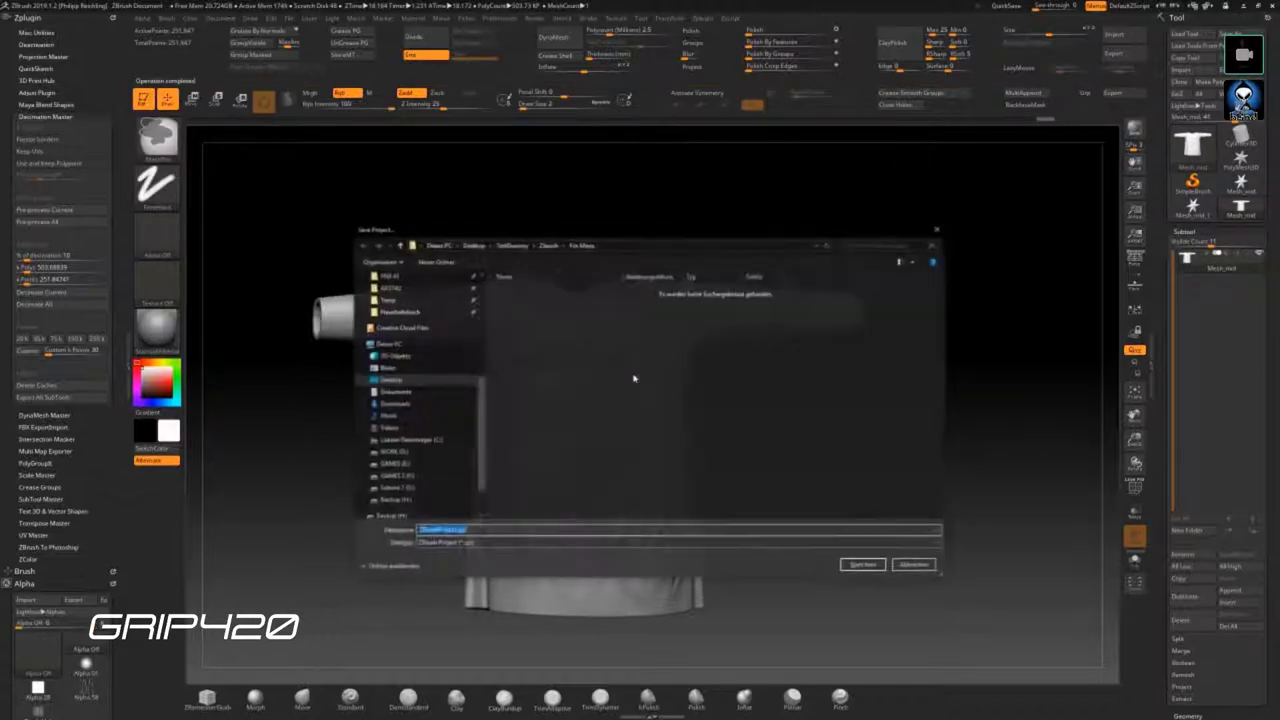
pyautogui.scroll(5, 410, 380)
pyautogui.scroll(5, 410, 380)
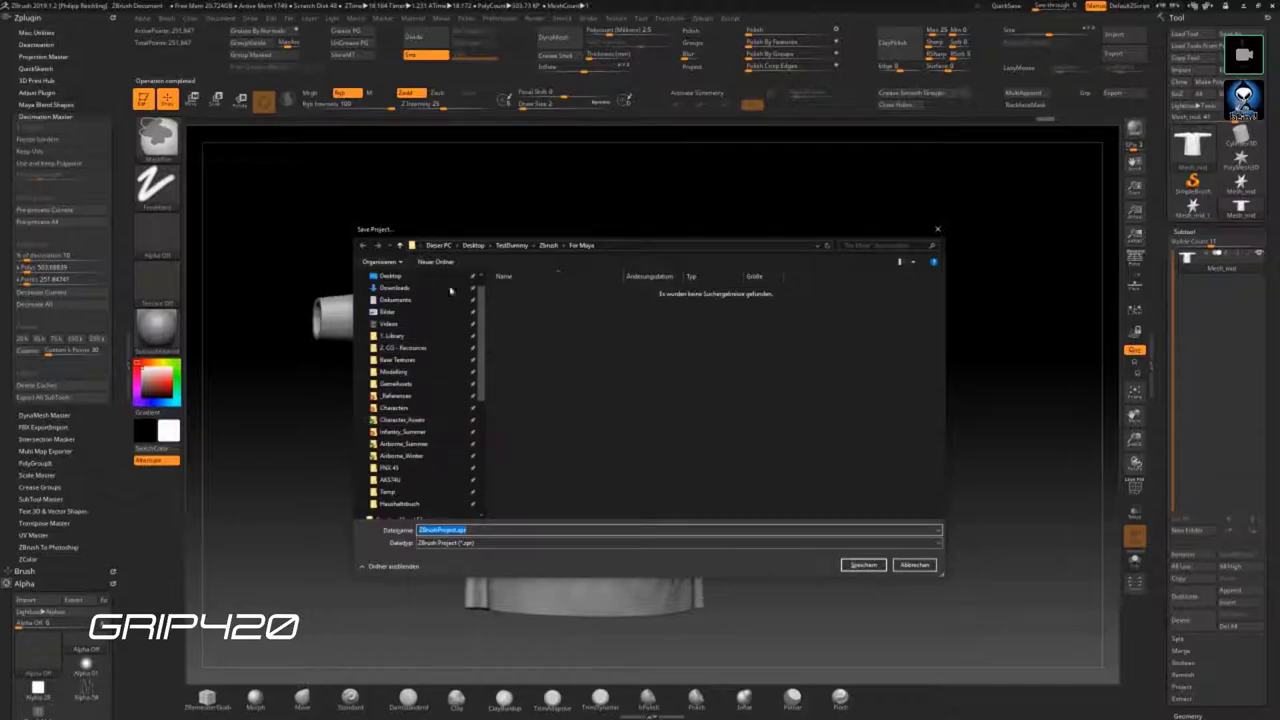
pyautogui.click(550, 245)
pyautogui.doubleClick(520, 299)
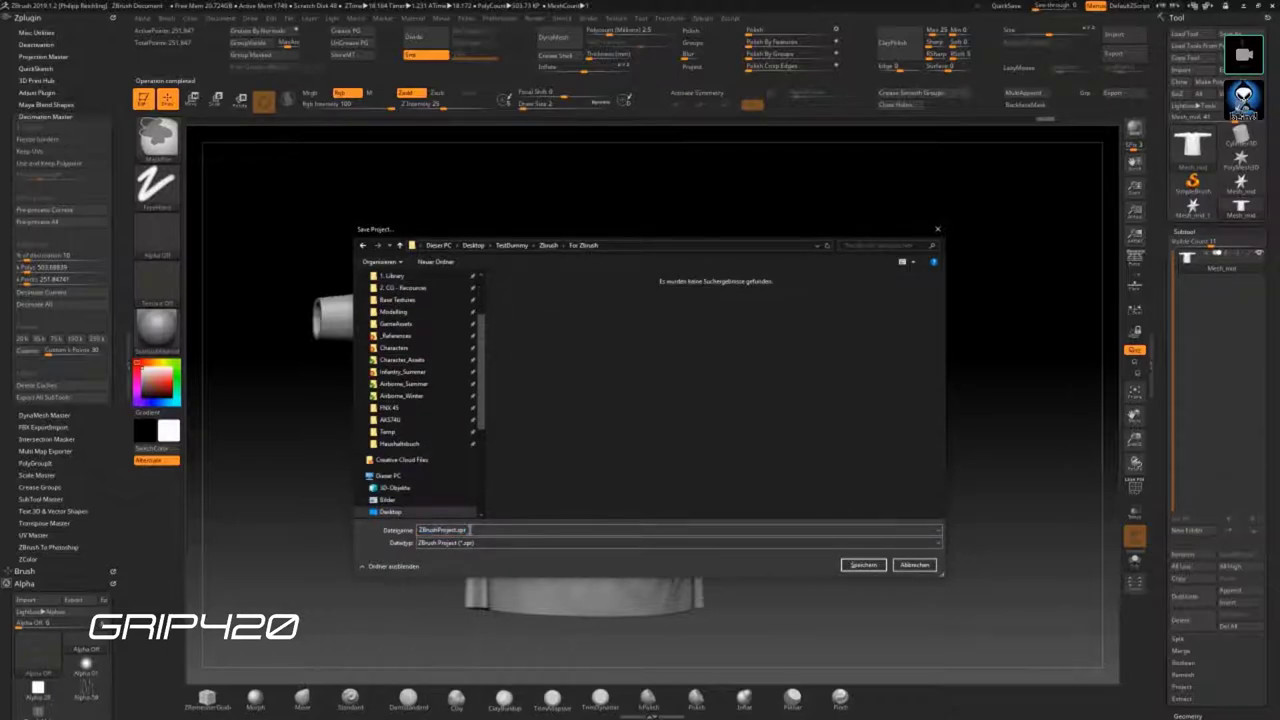
pyautogui.click(857, 567)
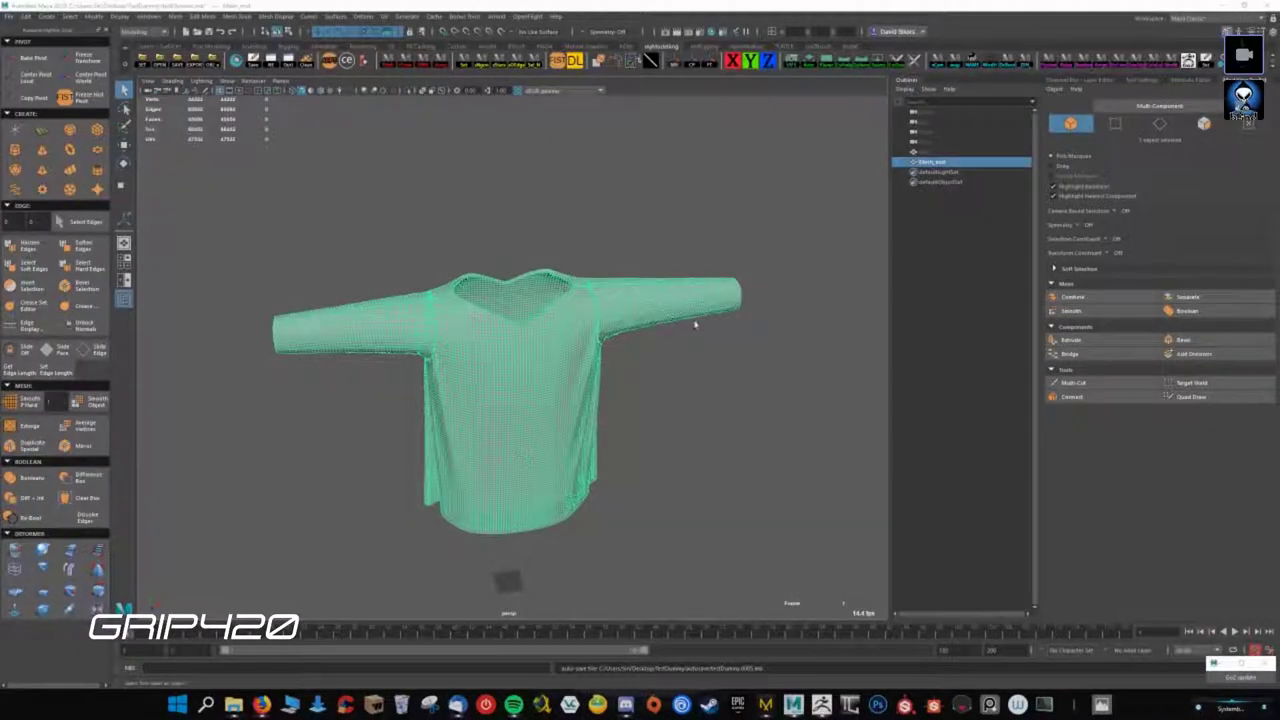
pyautogui.click(694, 322)
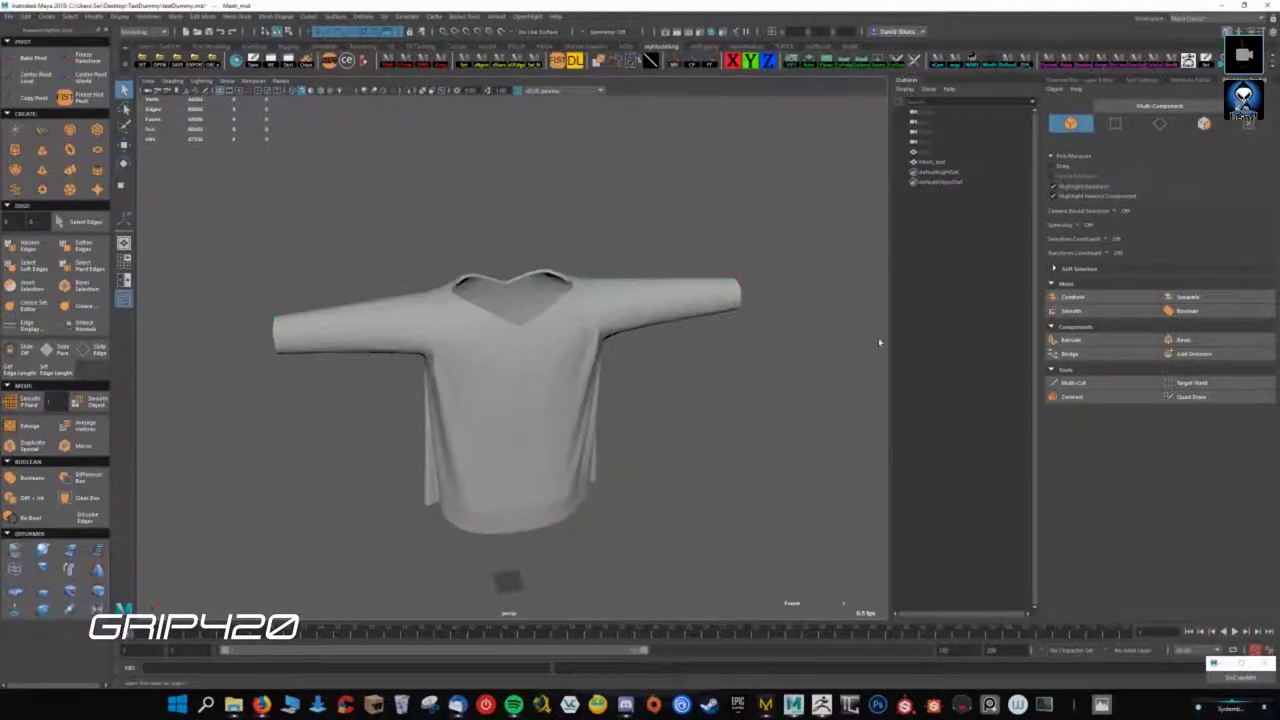
# - Drag Mesh_highMesh.OBJ from TestDummy > Zbrush > For Maya into the Maya viewport and select it
pyautogui.click(233, 705)
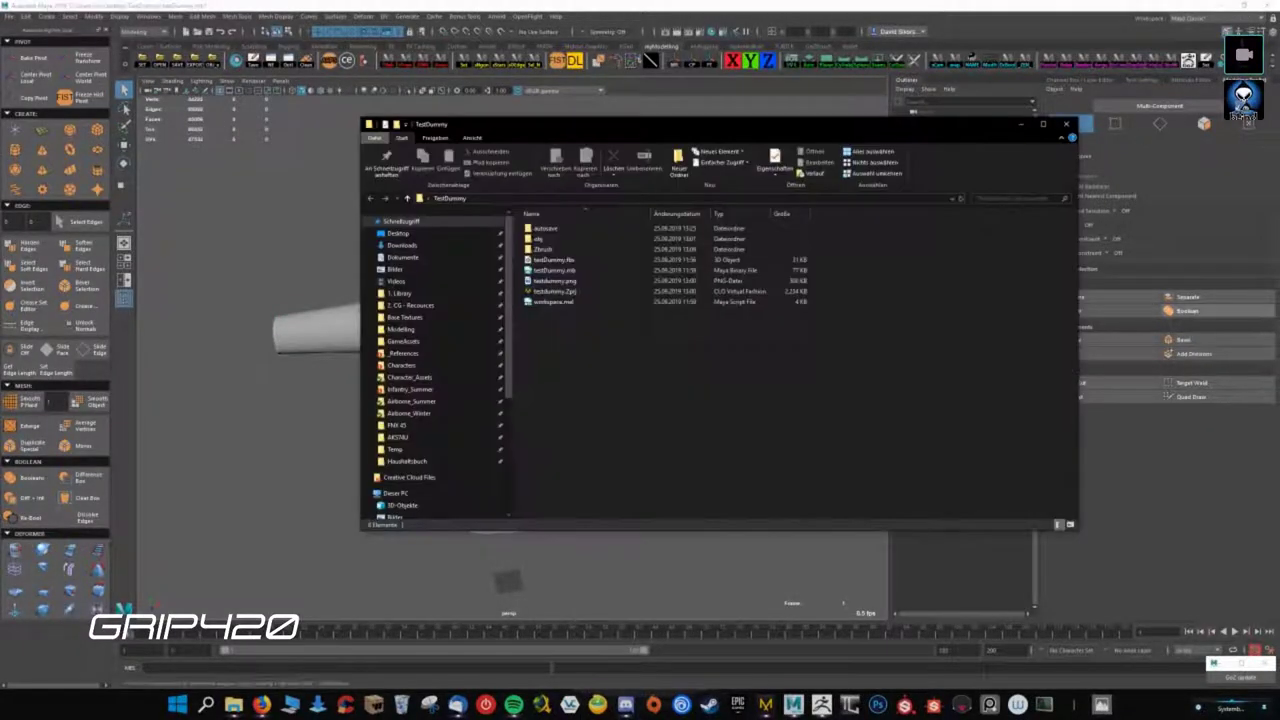
pyautogui.doubleClick(556, 247)
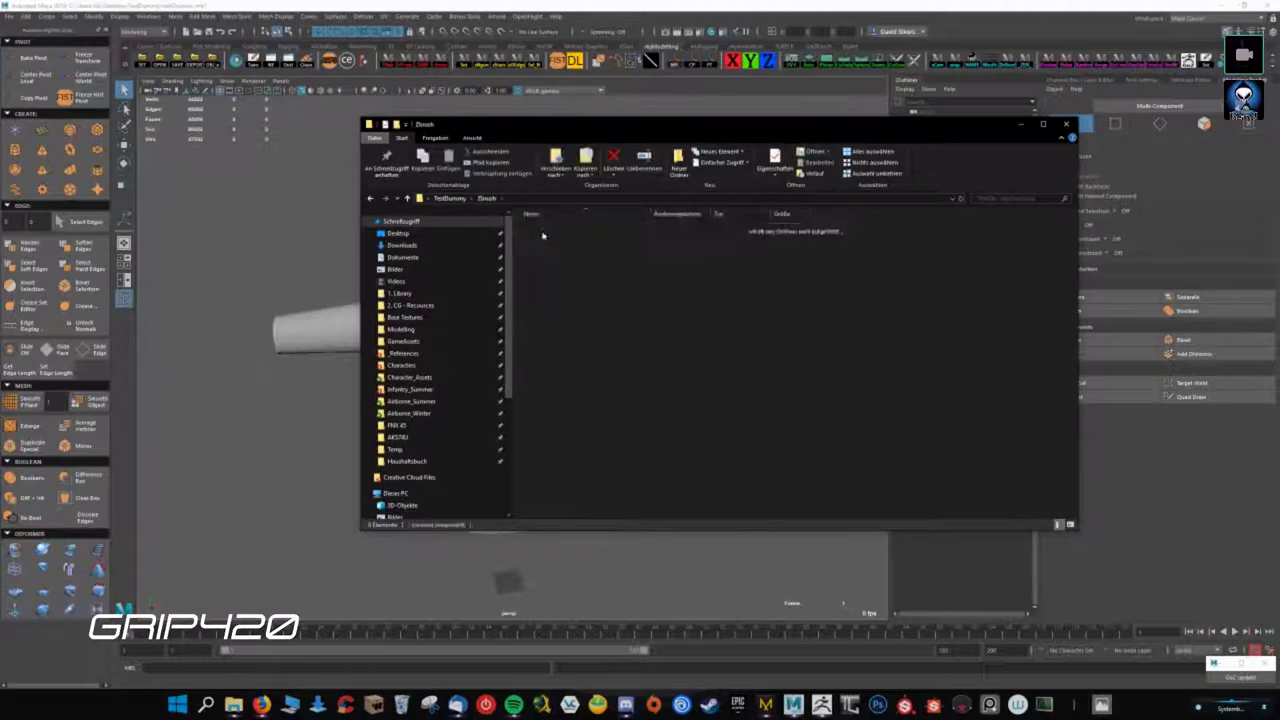
pyautogui.doubleClick(543, 232)
pyautogui.moveTo(547, 240); pyautogui.dragTo(271, 268)
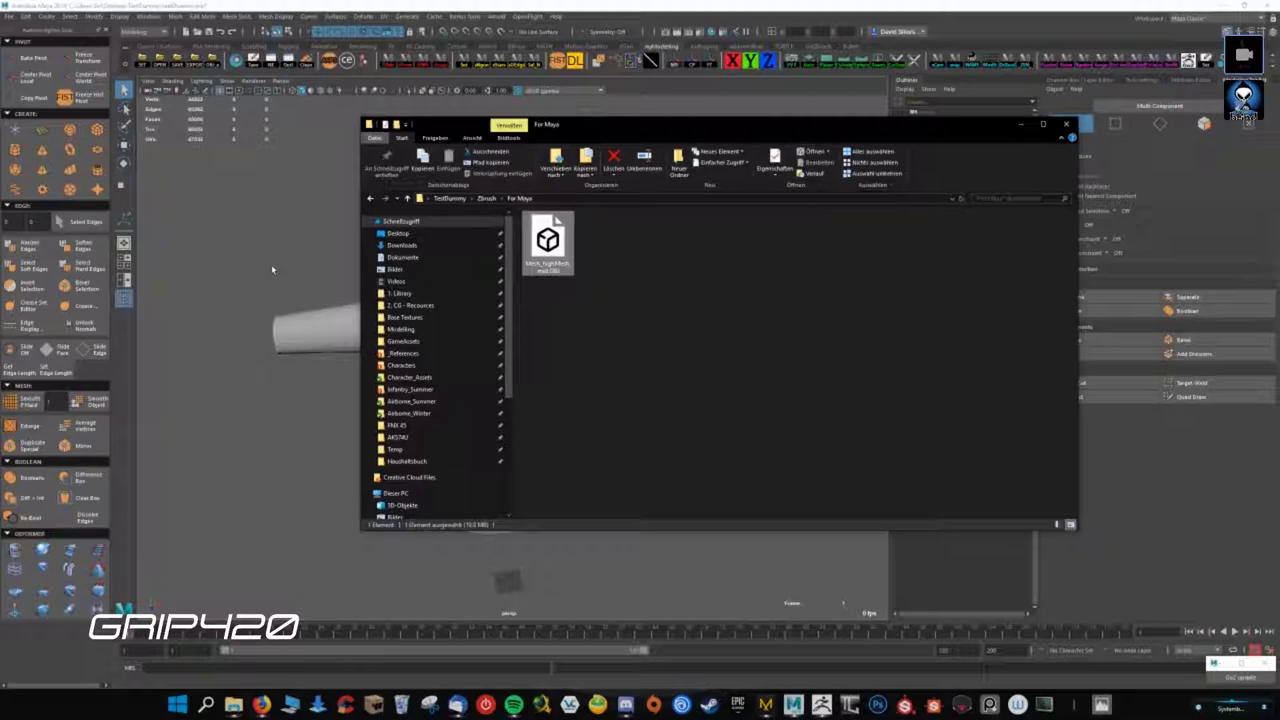
pyautogui.click(232, 306)
pyautogui.scroll(5, 299, 284)
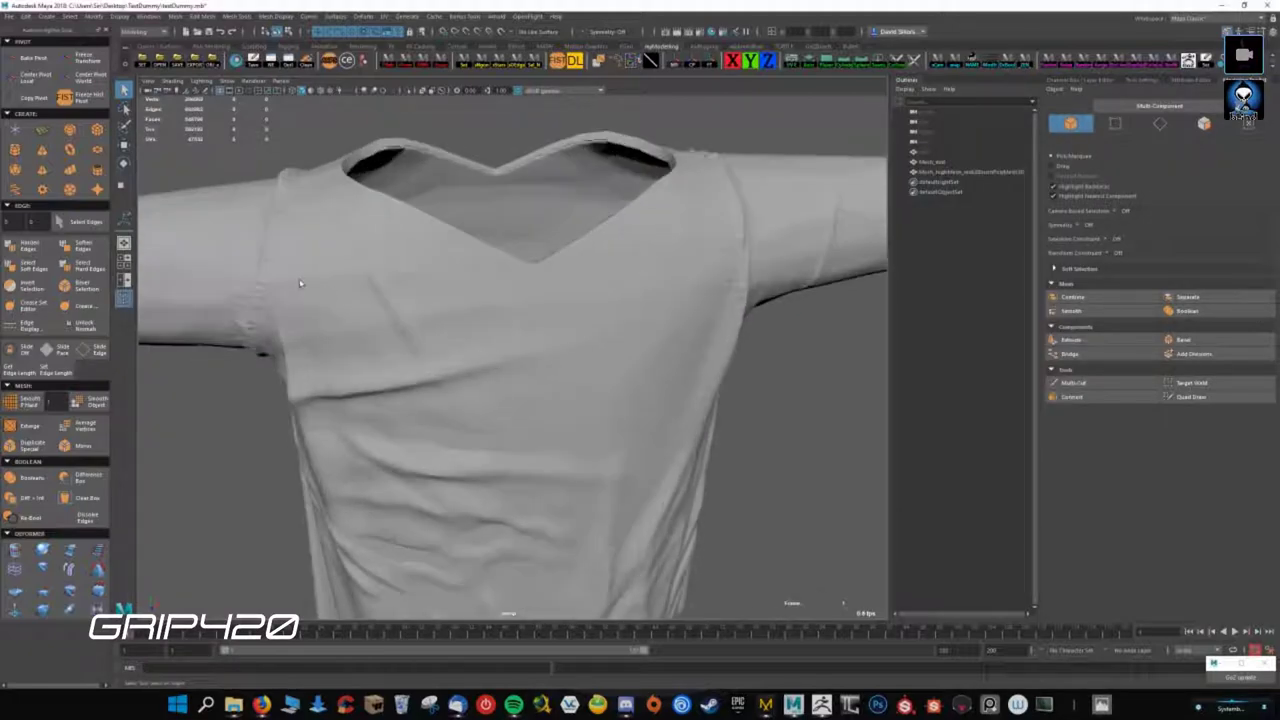
pyautogui.scroll(3, 299, 284)
pyautogui.click(444, 328)
# - Delete the shirt's namespace in the Namespace Editor, then undo the removal
pyautogui.scroll(-5, 444, 328)
pyautogui.keyDown('alt'); pyautogui.moveTo(633, 511); pyautogui.dragTo(930, 226); pyautogui.keyUp('alt')
pyautogui.click(287, 62)
pyautogui.click(185, 137)
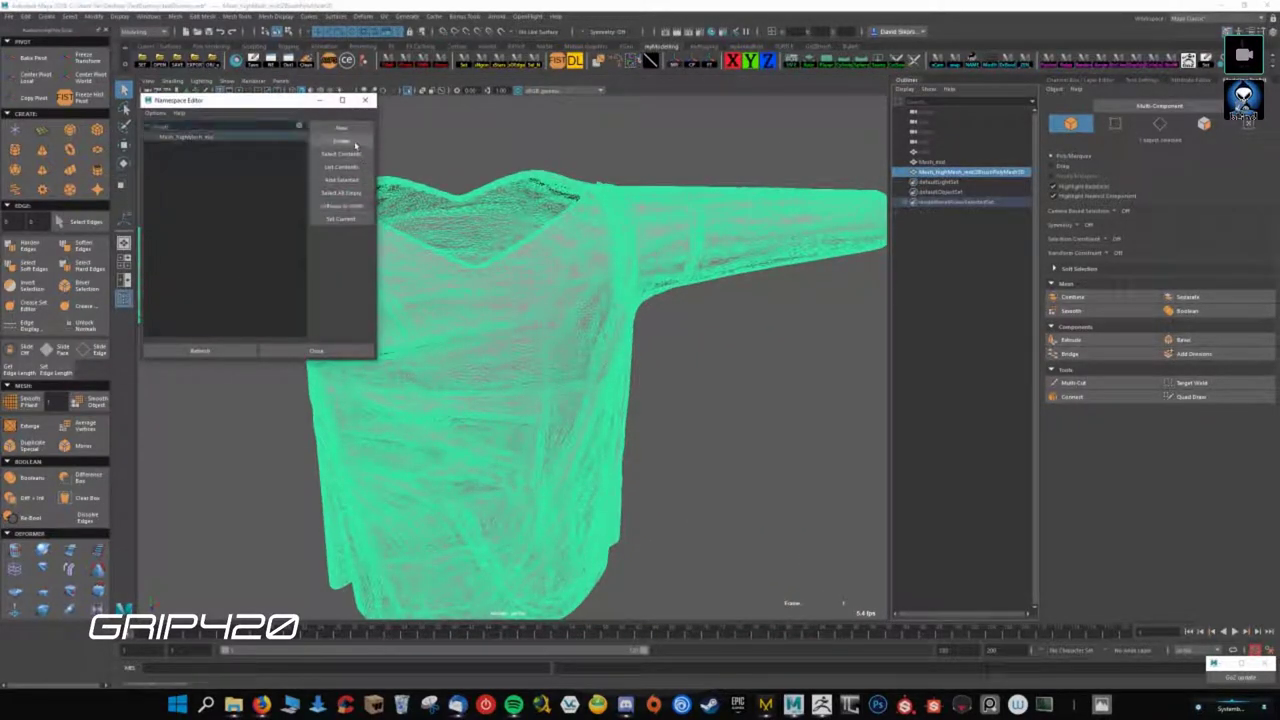
pyautogui.click(341, 141)
pyautogui.click(623, 353)
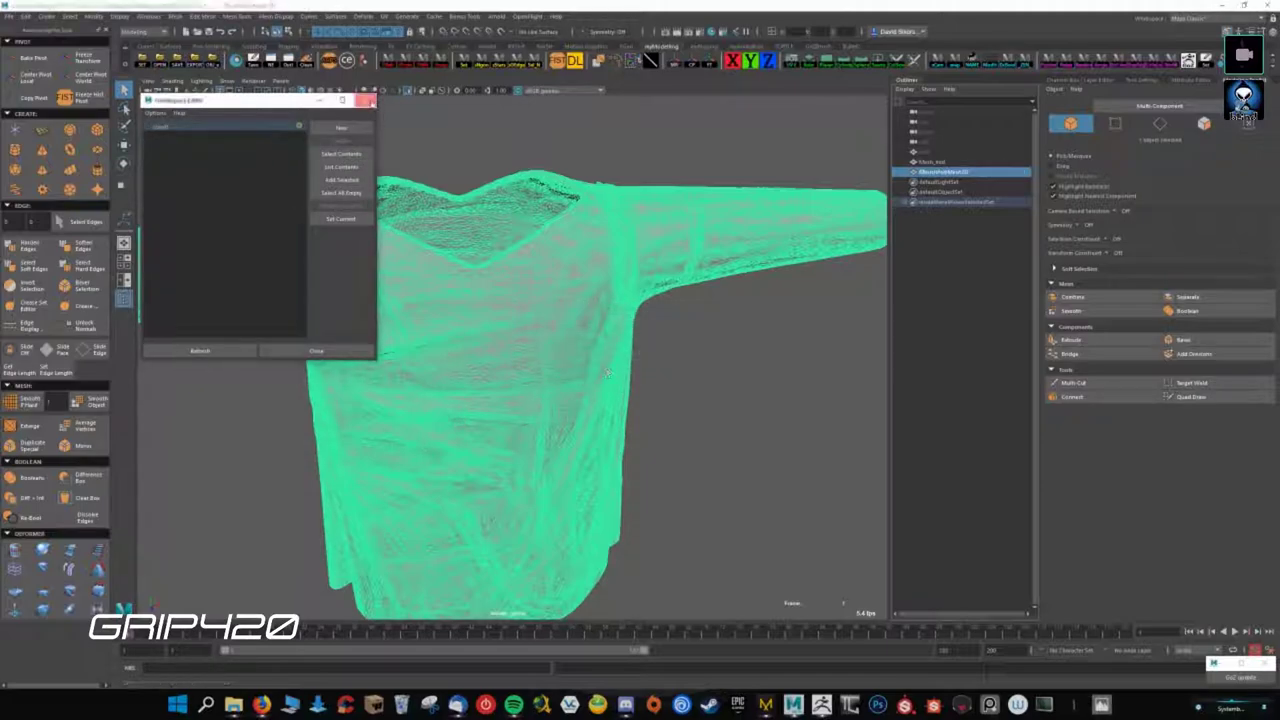
pyautogui.click(366, 100)
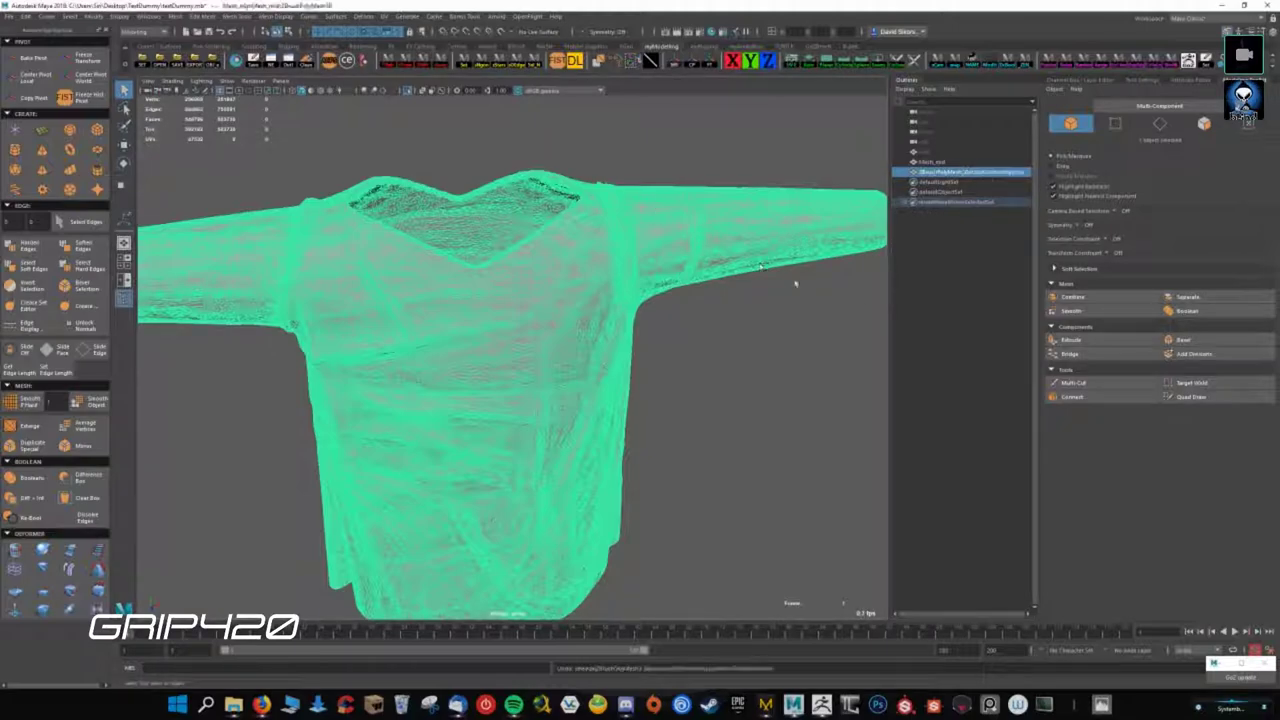
pyautogui.hotkey('ctrl', 'z')
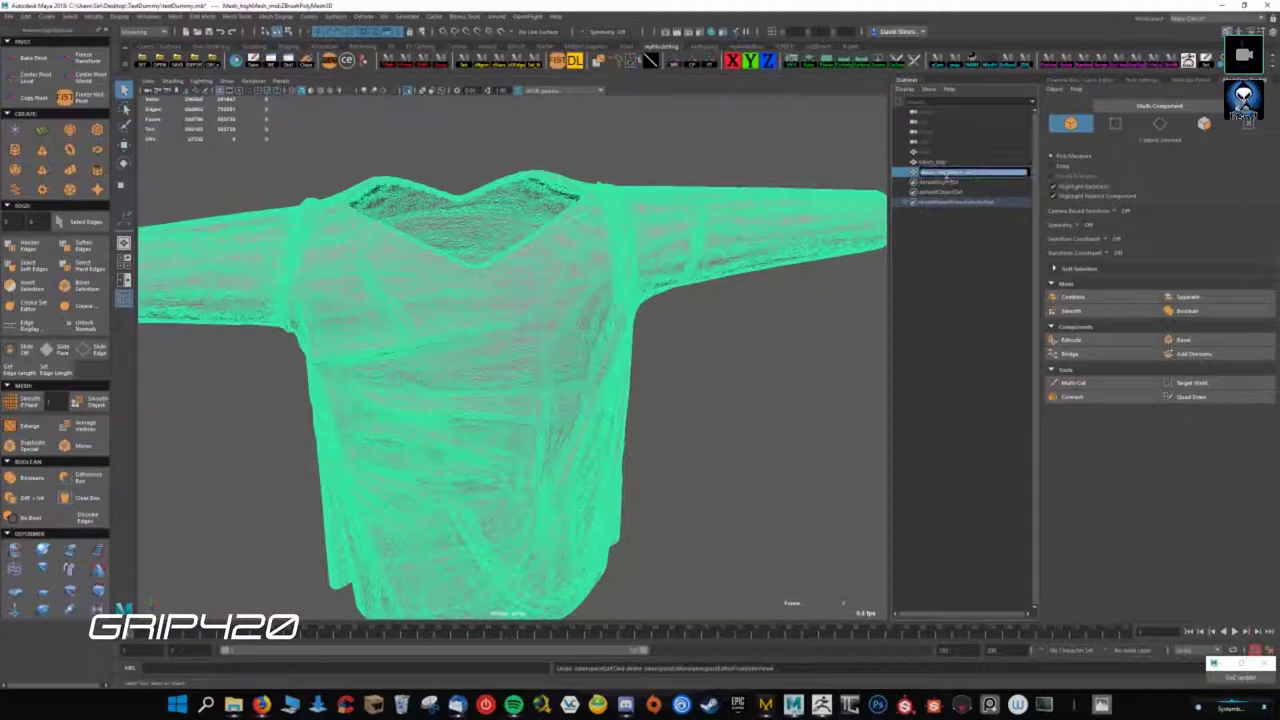
# - Edit the shirt mesh's name in the Outliner, marking its trailing part
pyautogui.click(943, 294)
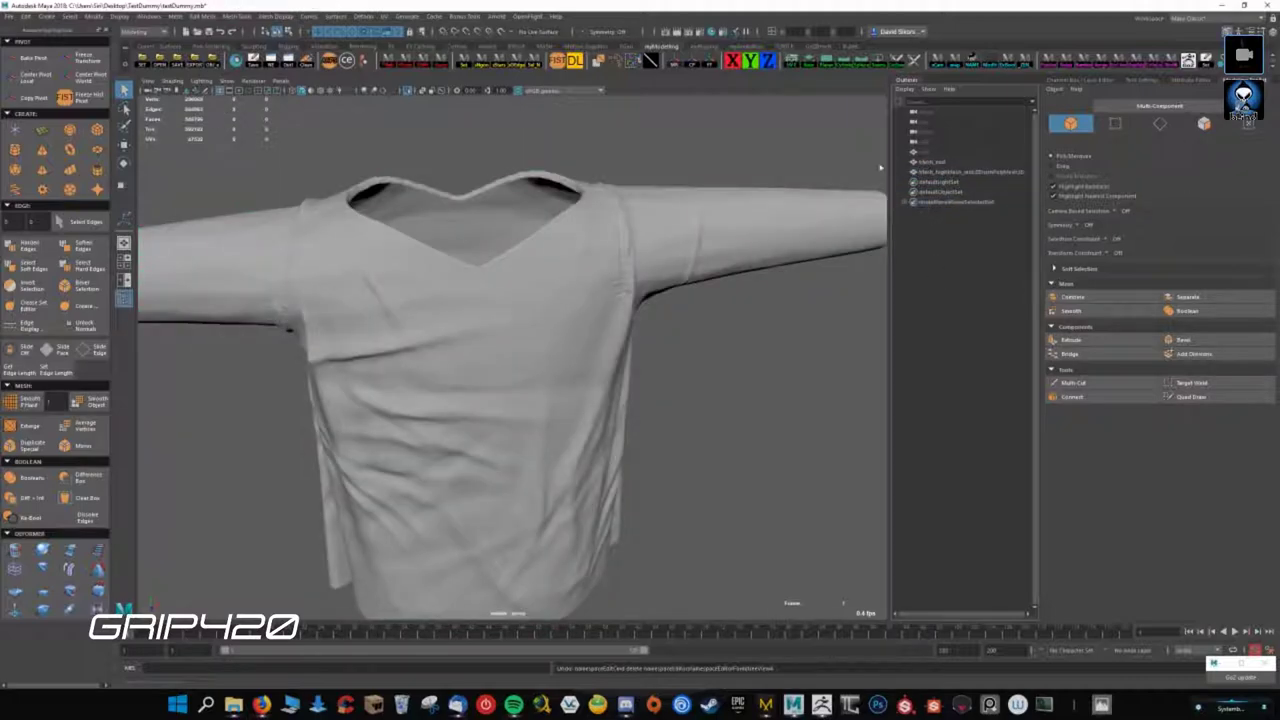
pyautogui.click(928, 172)
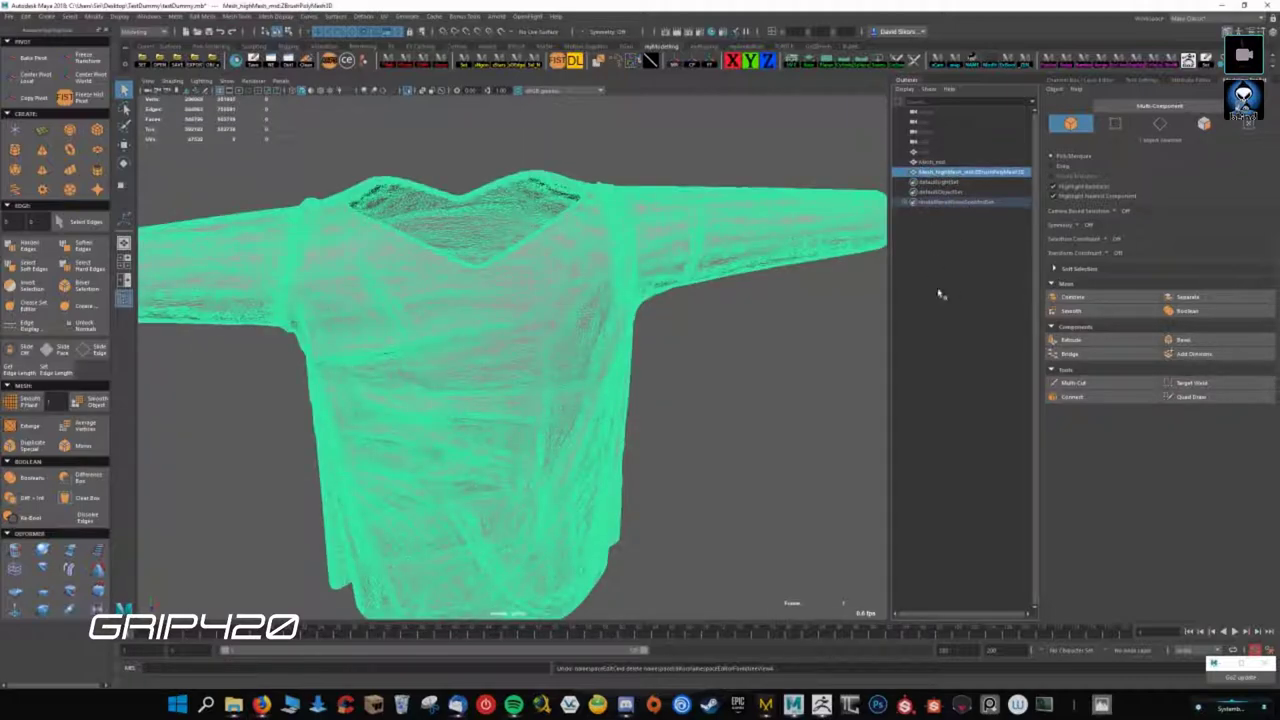
pyautogui.click(982, 259)
pyautogui.click(986, 174)
pyautogui.moveTo(977, 175); pyautogui.dragTo(1025, 172)
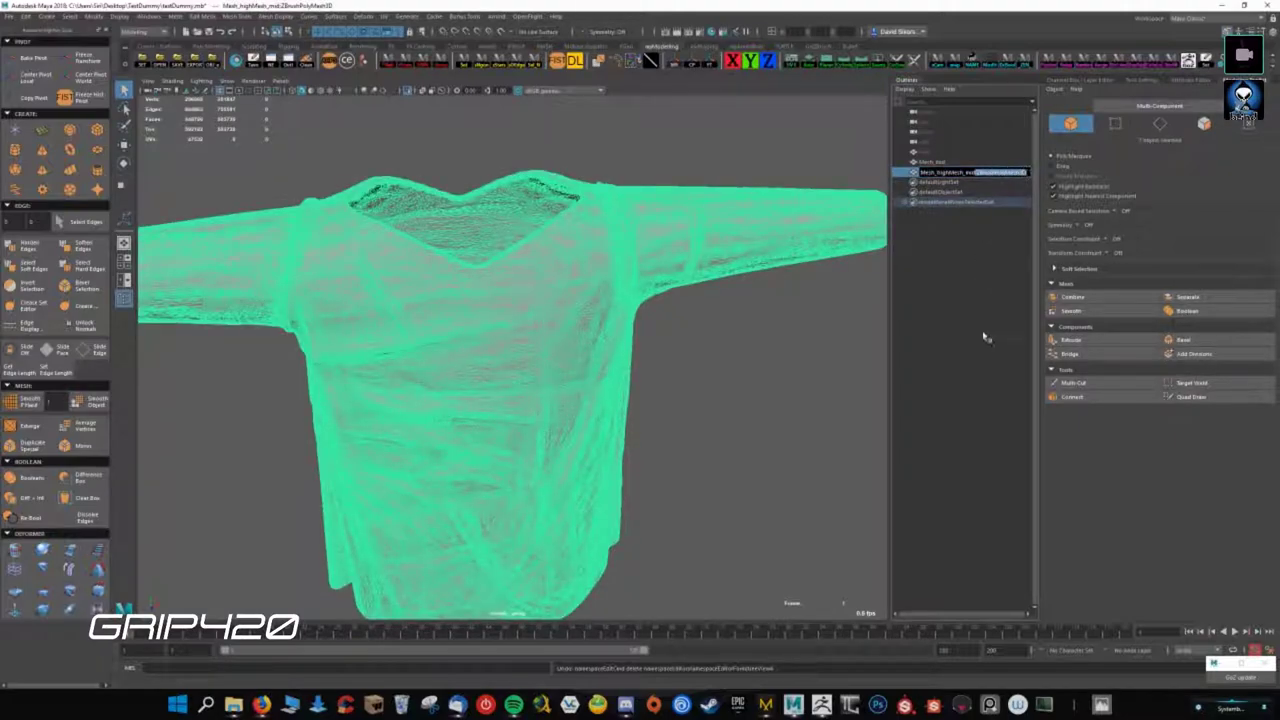
pyautogui.click(948, 232)
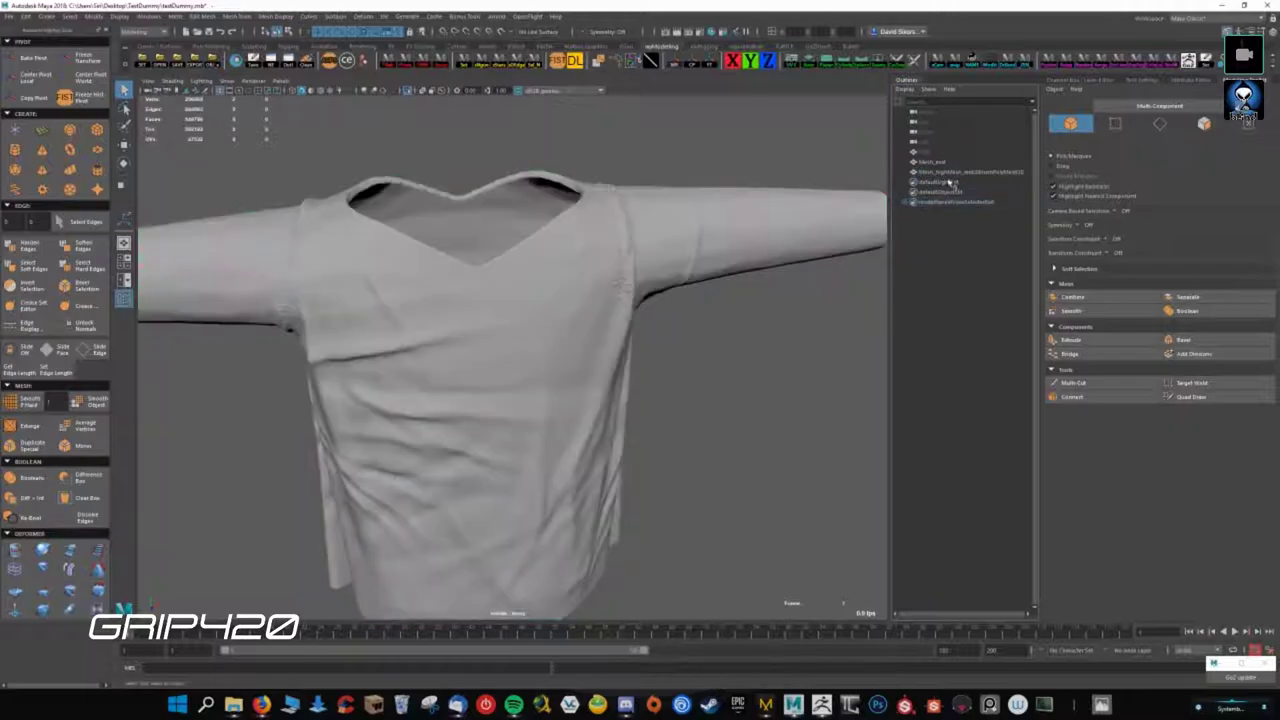
pyautogui.click(947, 175)
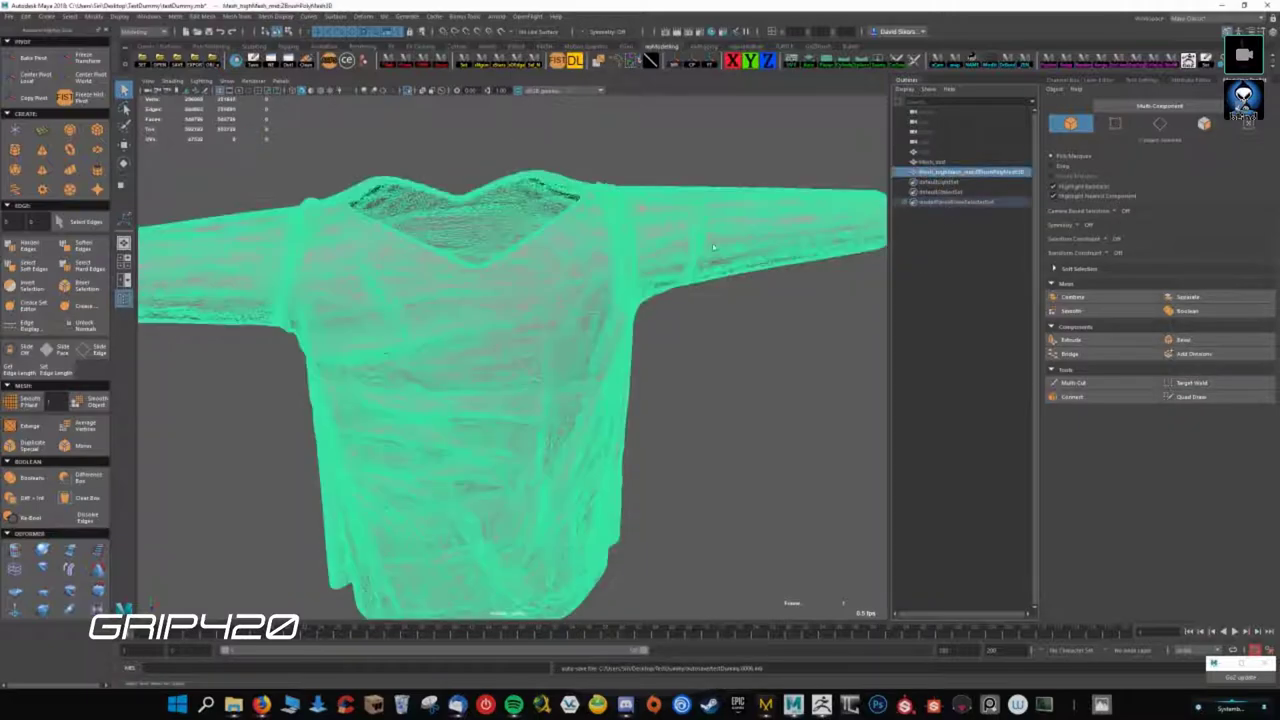
# - Merge the Mesh_highMesh_mid namespace into its parent, then undo the merge
pyautogui.click(270, 60)
pyautogui.click(195, 137)
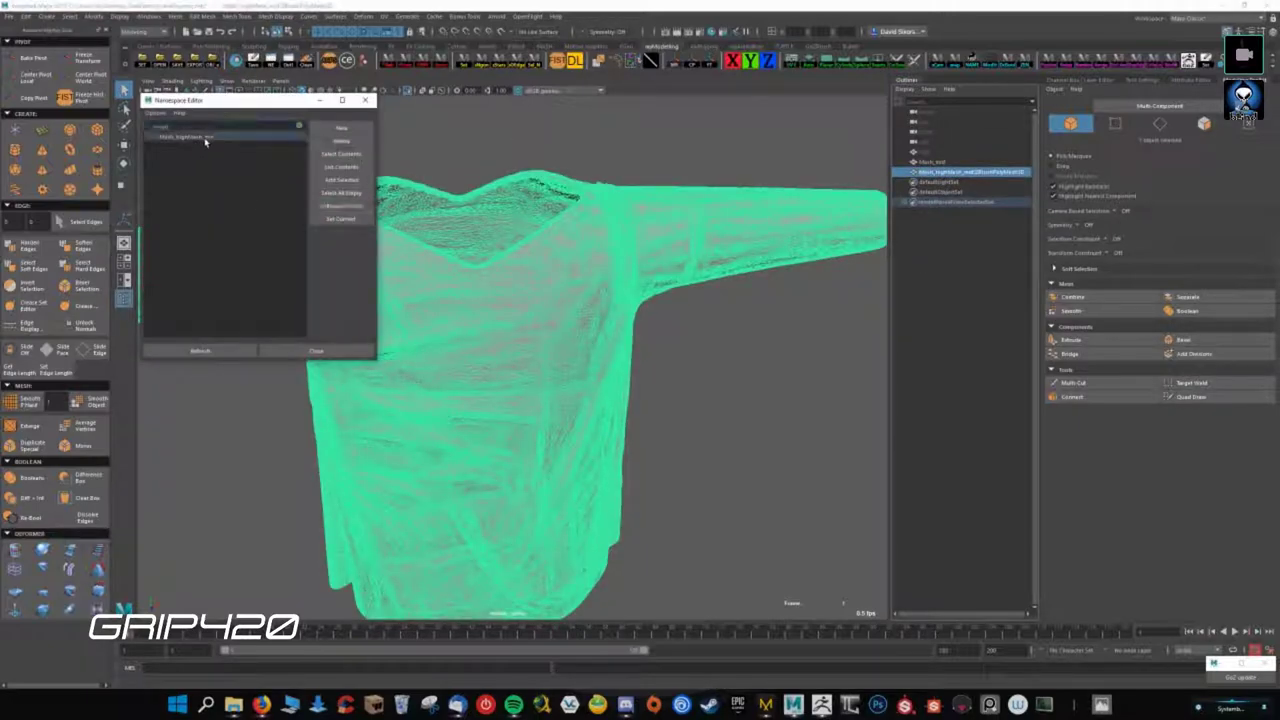
pyautogui.click(341, 140)
pyautogui.click(624, 352)
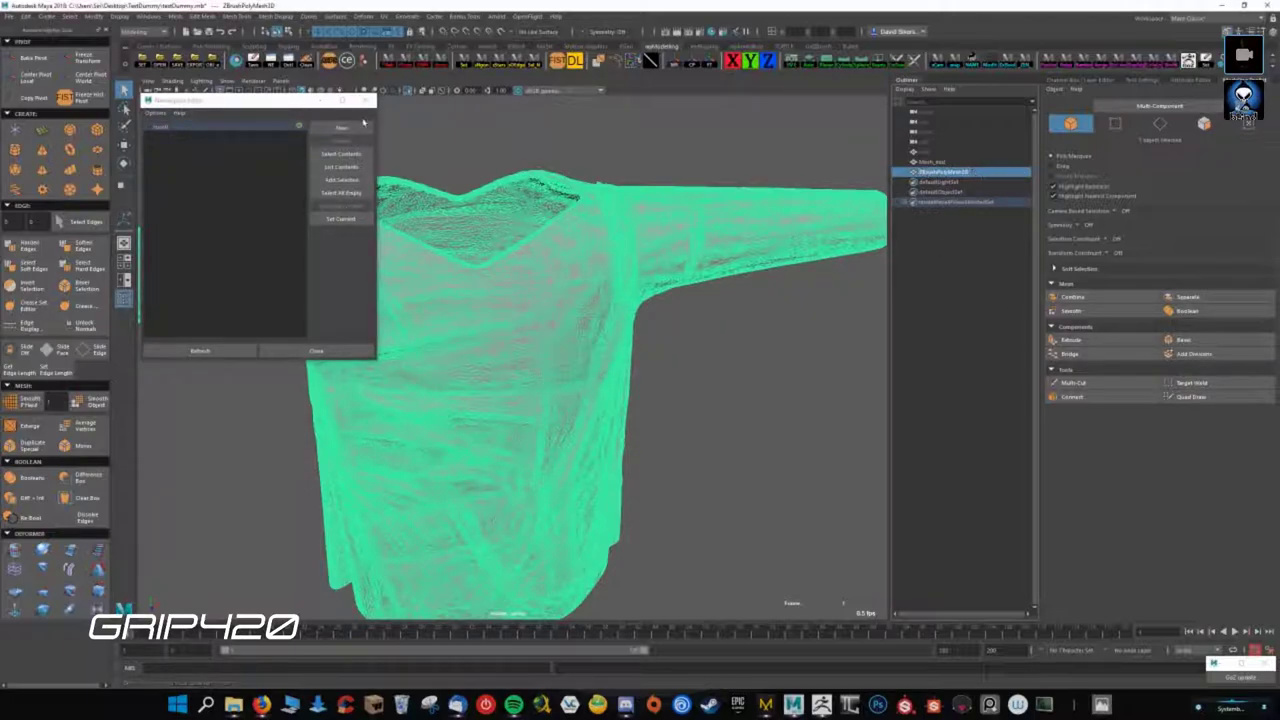
pyautogui.click(365, 100)
pyautogui.hotkey('ctrl', 'z')
# - Trim the mesh name's suffix and remove the leftover namespace, leaving Mesh_highMesh_mid1
pyautogui.doubleClick(990, 172)
pyautogui.moveTo(975, 172); pyautogui.dragTo(1028, 173)
pyautogui.press('BackSpace')
pyautogui.press('Return')
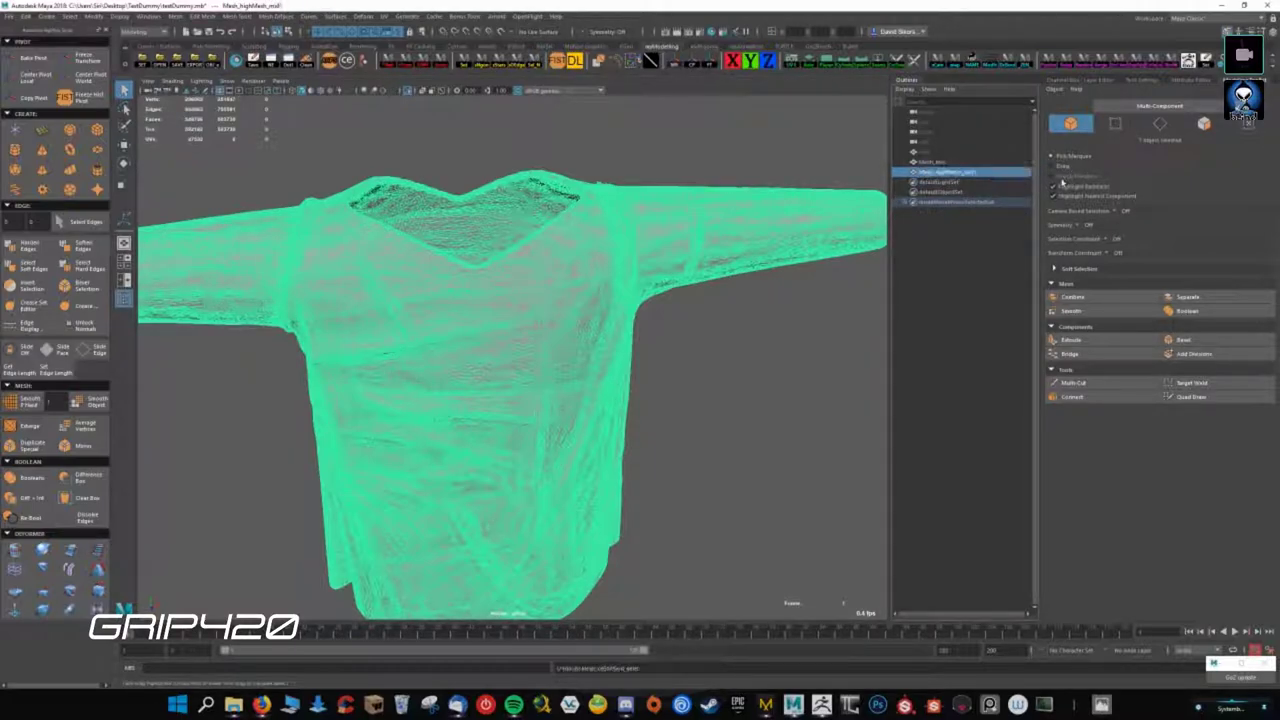
pyautogui.click(280, 62)
pyautogui.click(212, 138)
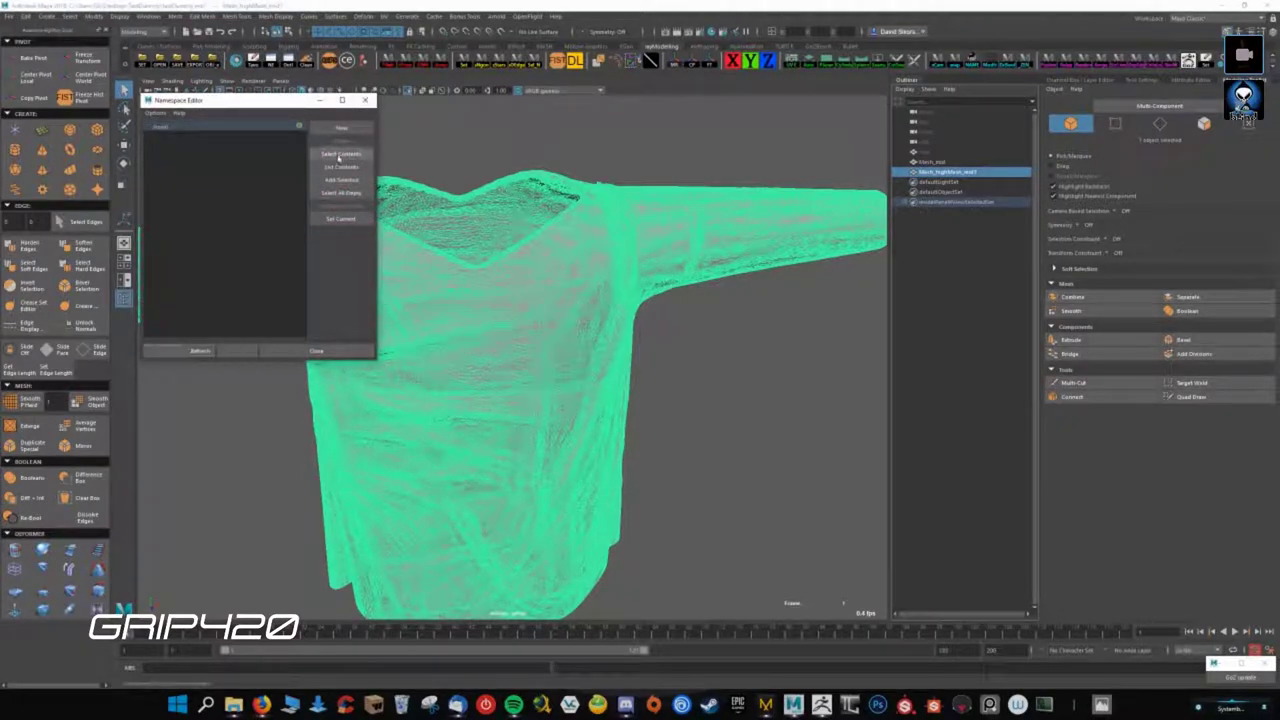
pyautogui.click(365, 100)
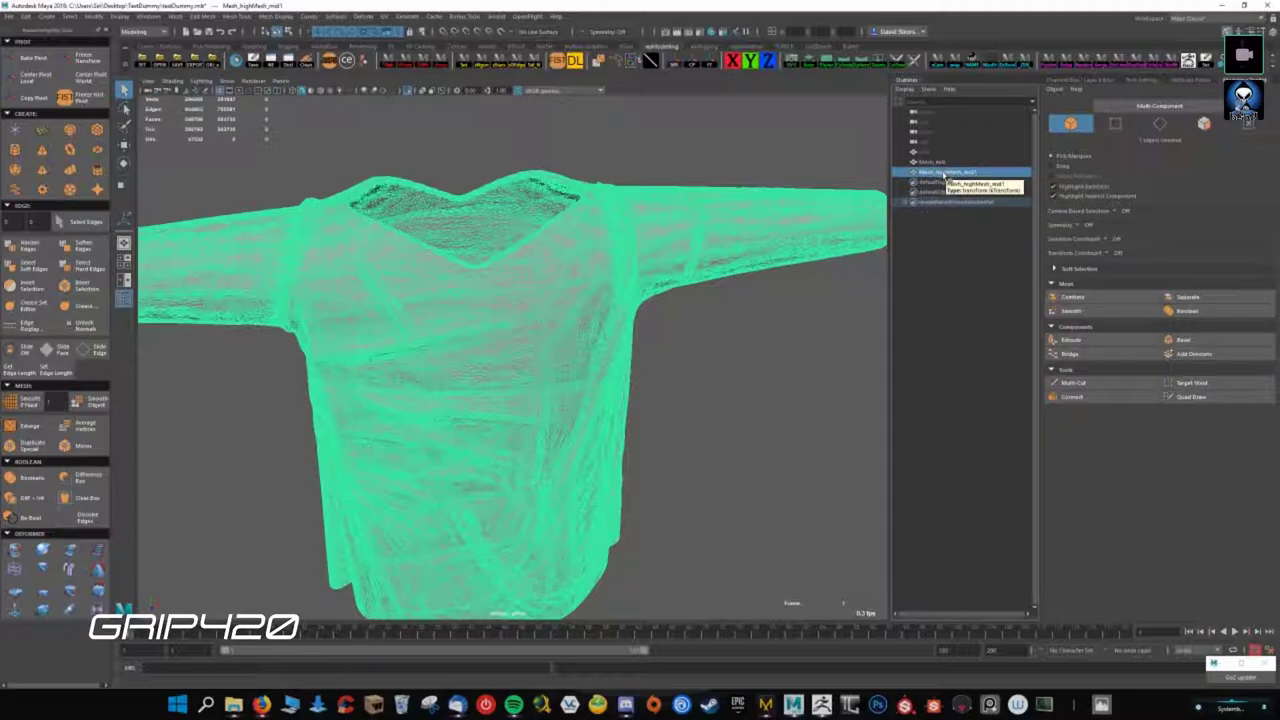
pyautogui.click(940, 162)
pyautogui.click(940, 172)
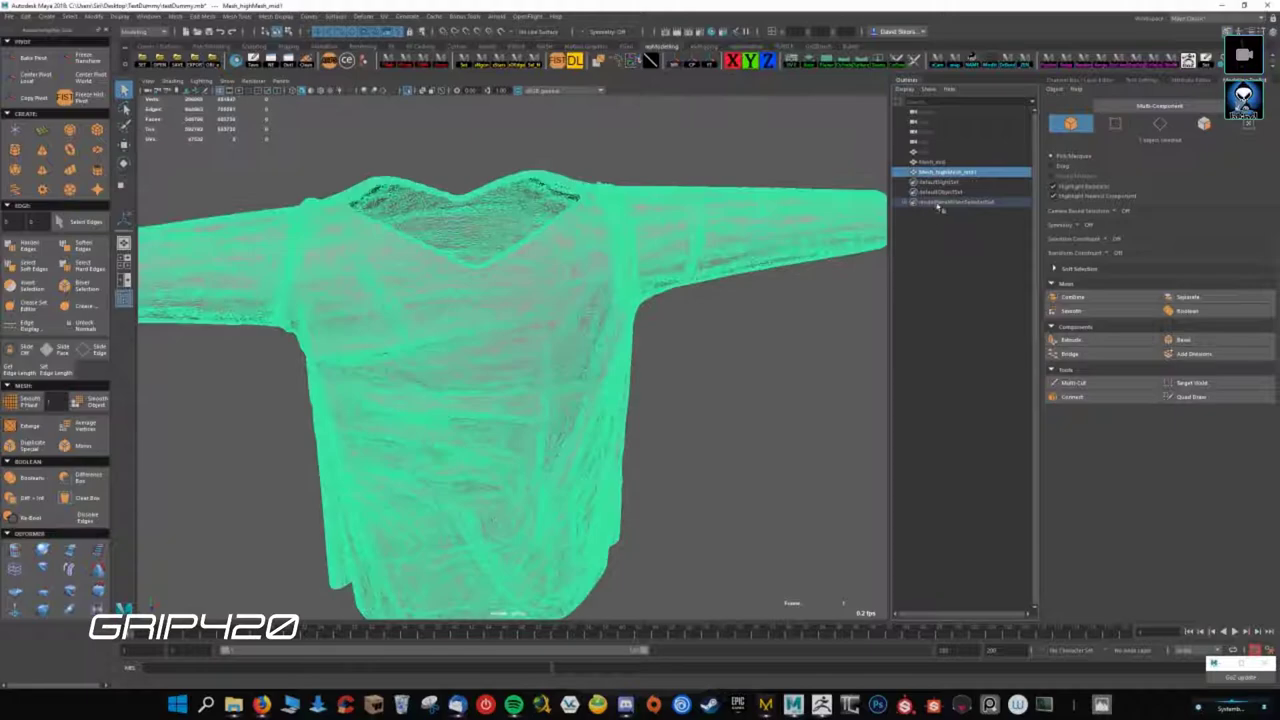
pyautogui.click(935, 162)
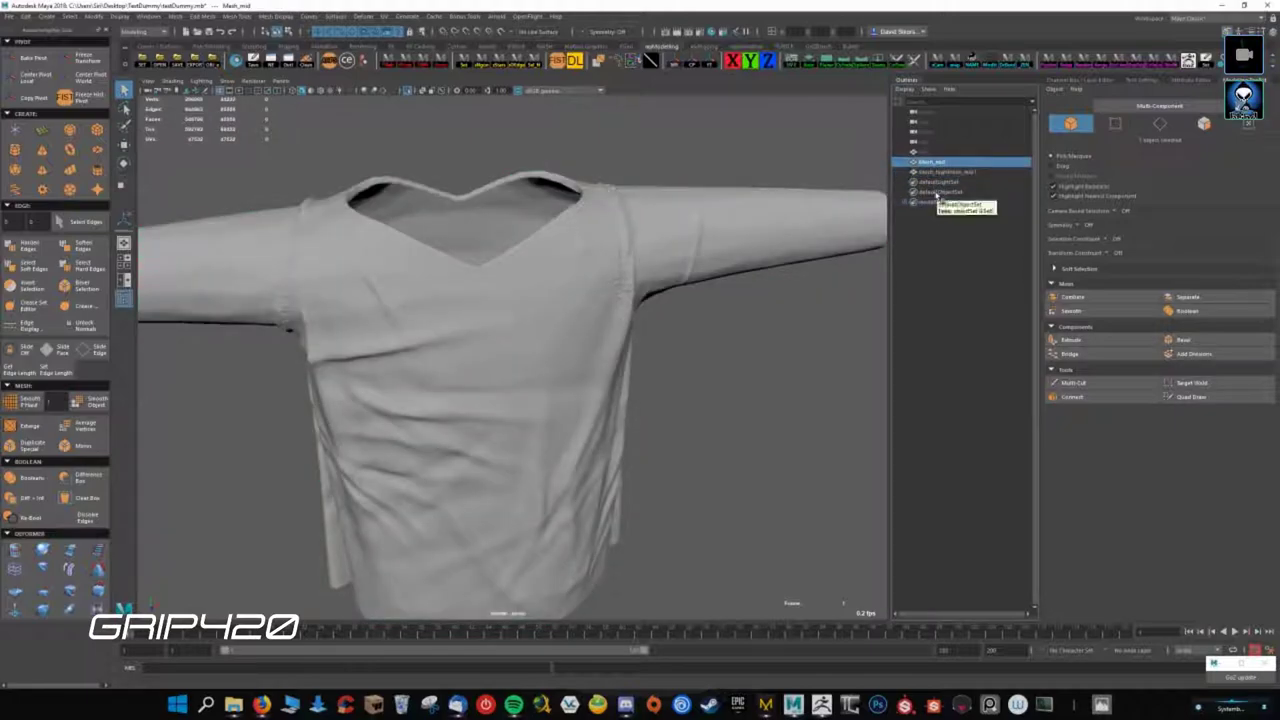
pyautogui.click(494, 229)
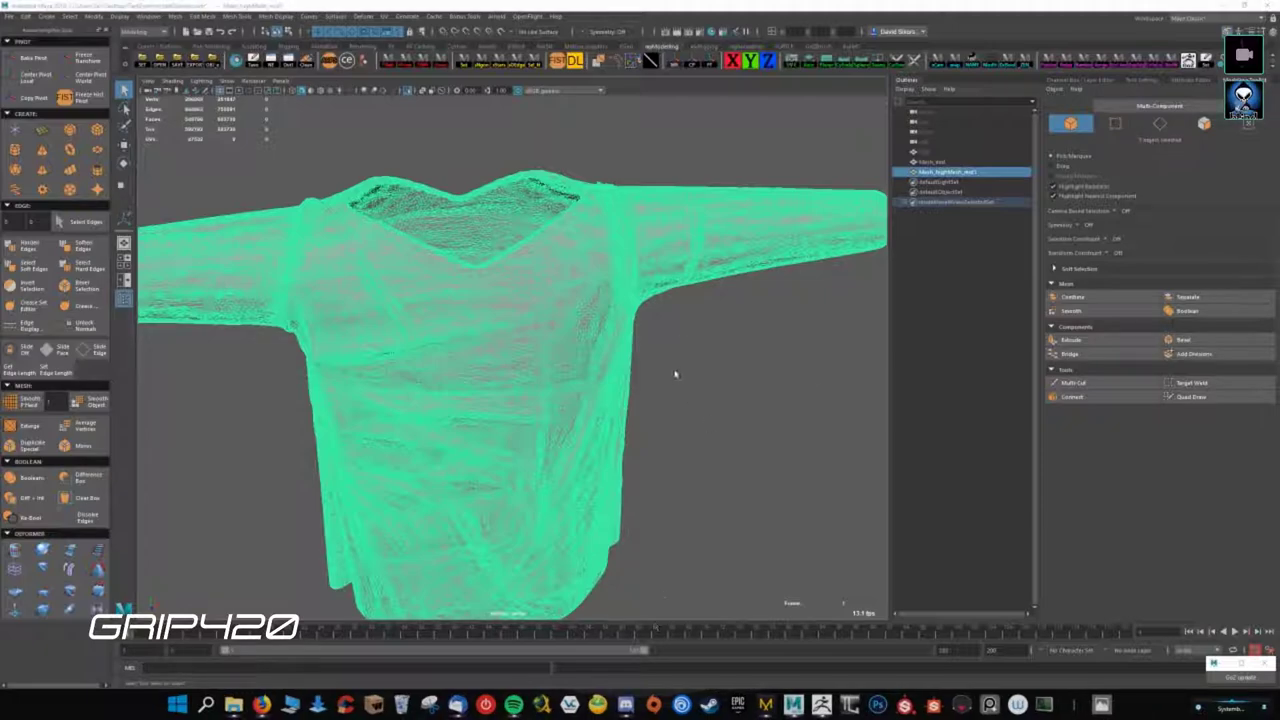
pyautogui.moveTo(674, 374)
pyautogui.keyDown('alt'); pyautogui.mouseDown()
pyautogui.moveTo(683, 409)
pyautogui.moveTo(663, 403)
pyautogui.moveTo(667, 422)
pyautogui.mouseUp(); pyautogui.keyUp('alt')
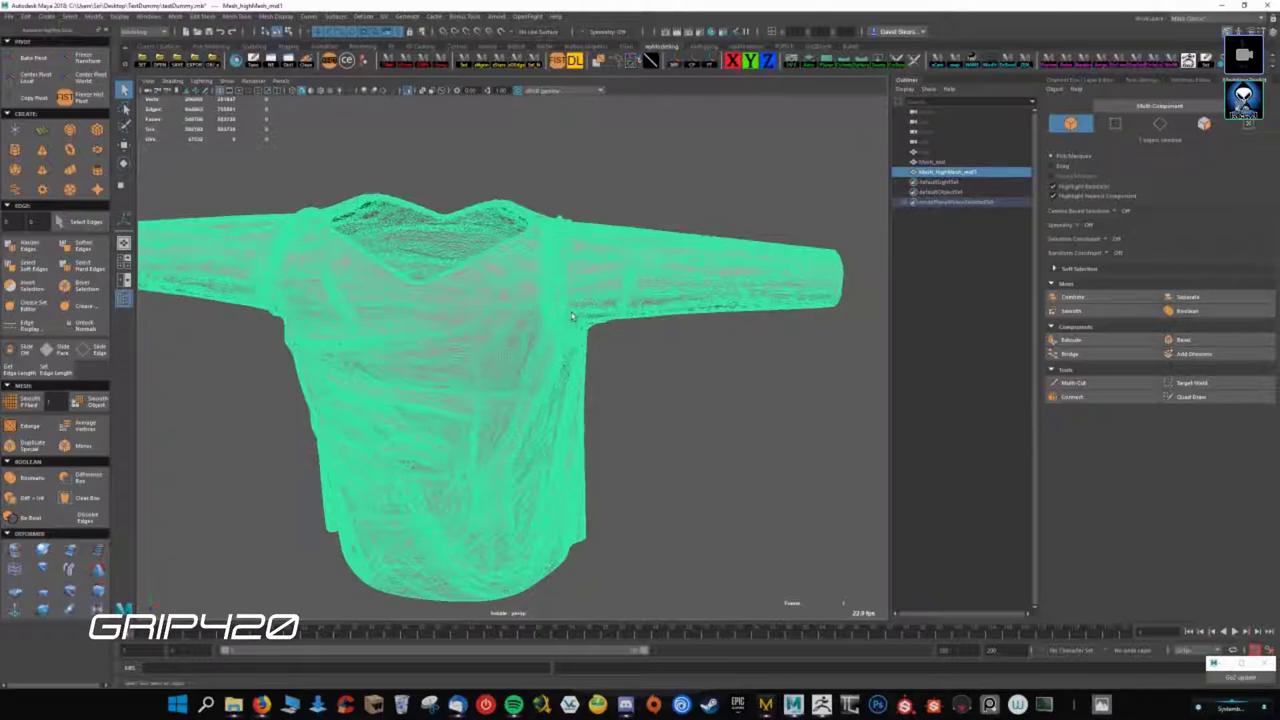
# - Rename the shirt mesh to Mesh_high in the Outliner and frame it
pyautogui.doubleClick(983, 172)
pyautogui.moveTo(983, 172); pyautogui.dragTo(948, 172)
pyautogui.press('BackSpace')
pyautogui.press('Return')
pyautogui.click(708, 364)
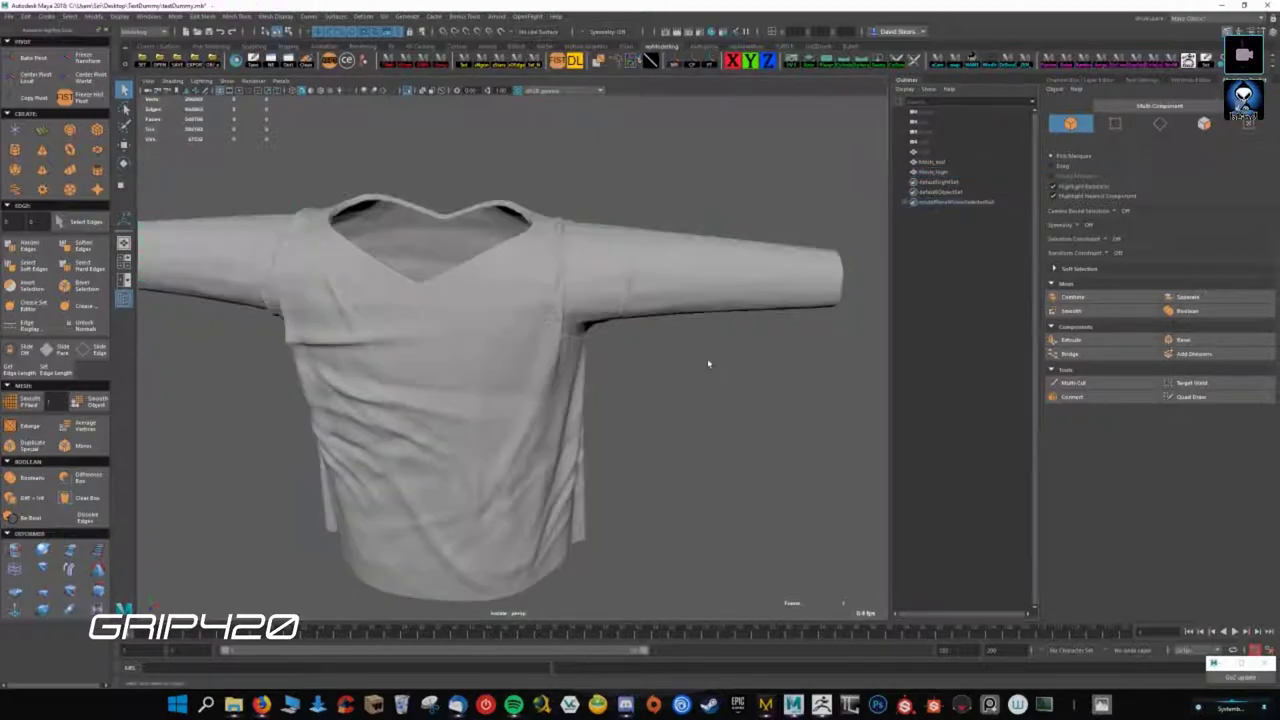
pyautogui.press('f')
# - Zoom in and inspect the shirt's fold wireframe up close
pyautogui.scroll(5, 482, 378)
pyautogui.scroll(2, 460, 330)
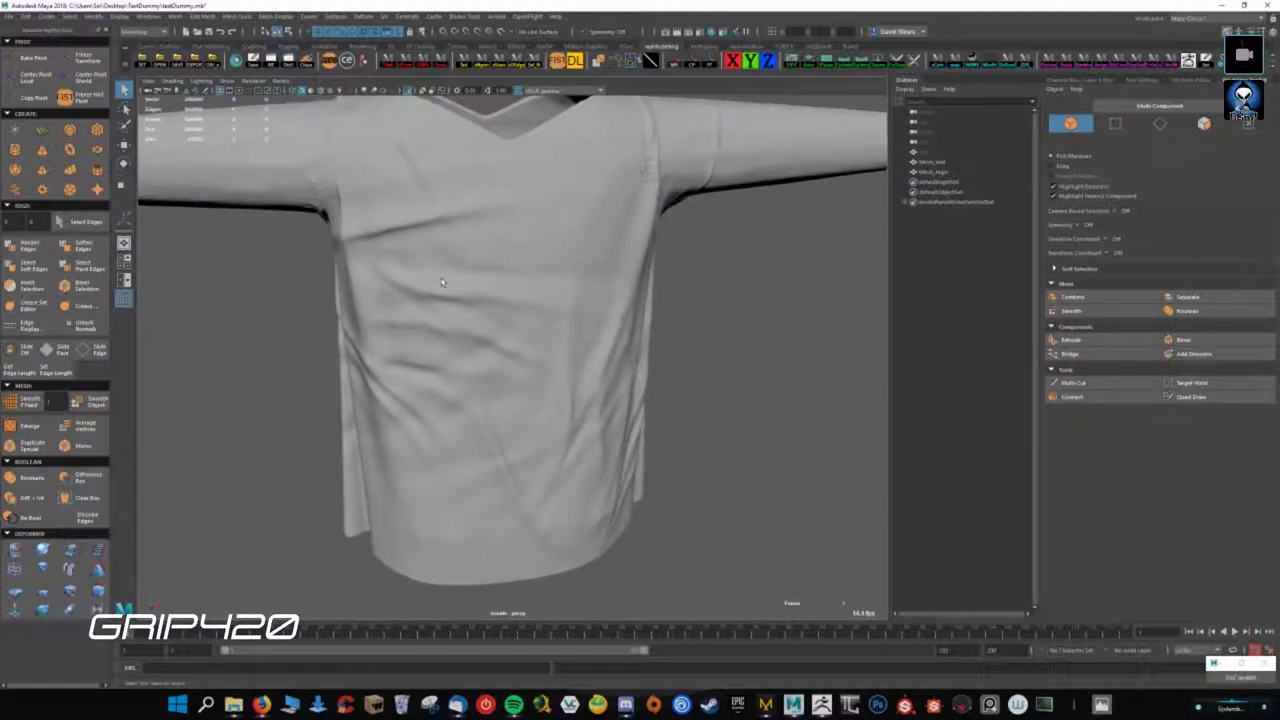
pyautogui.click(442, 282)
pyautogui.scroll(3, 442, 282)
pyautogui.scroll(3, 363, 449)
pyautogui.click(363, 449)
pyautogui.scroll(2, 493, 326)
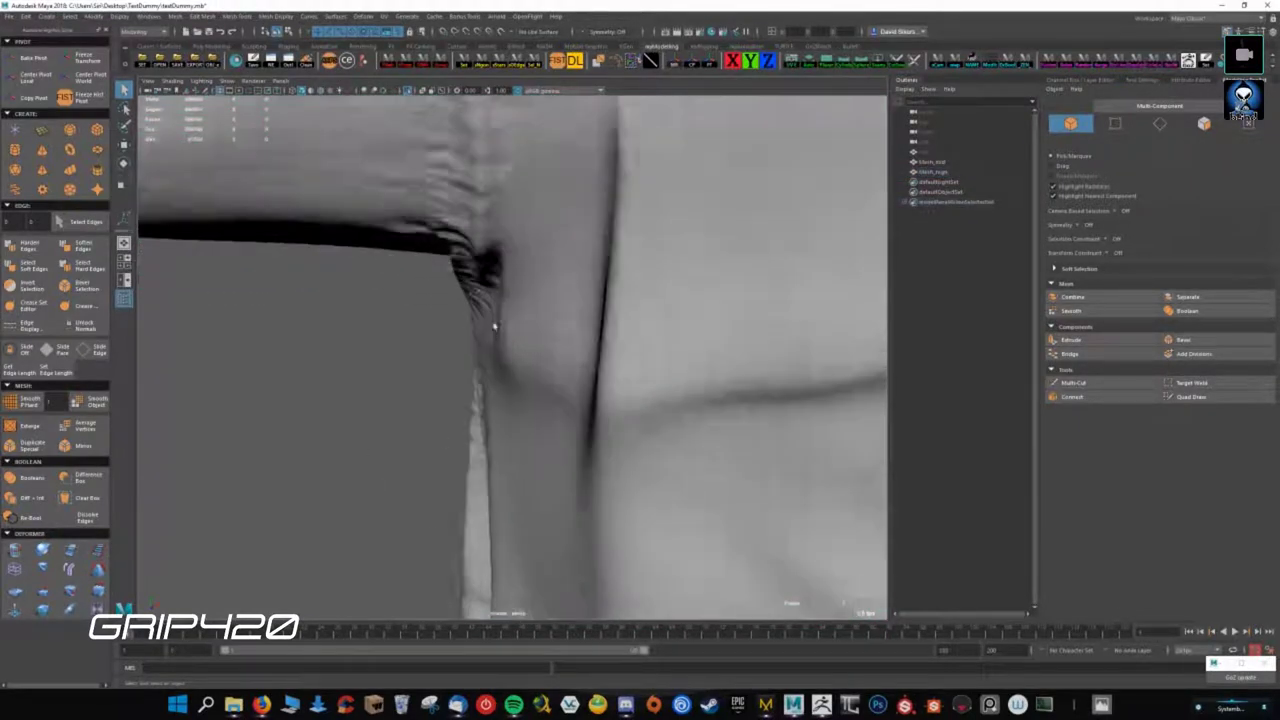
pyautogui.scroll(2, 506, 467)
pyautogui.scroll(3, 506, 467)
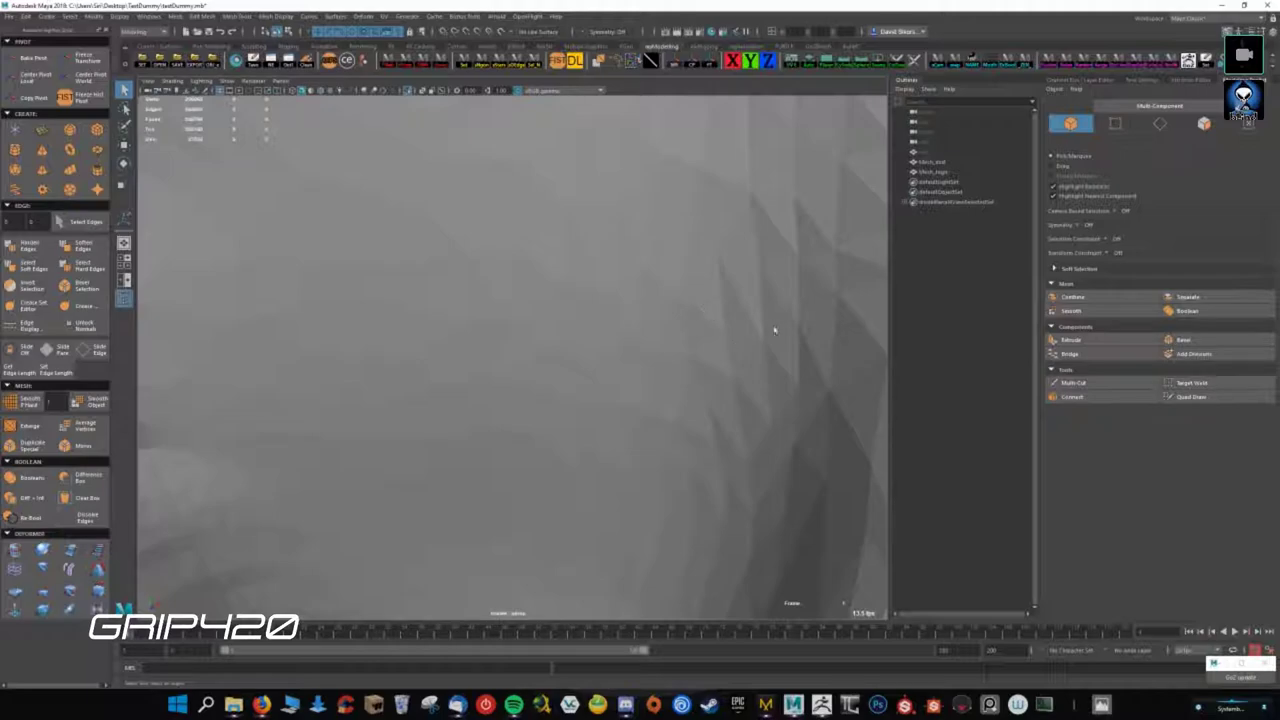
pyautogui.scroll(-3, 811, 327)
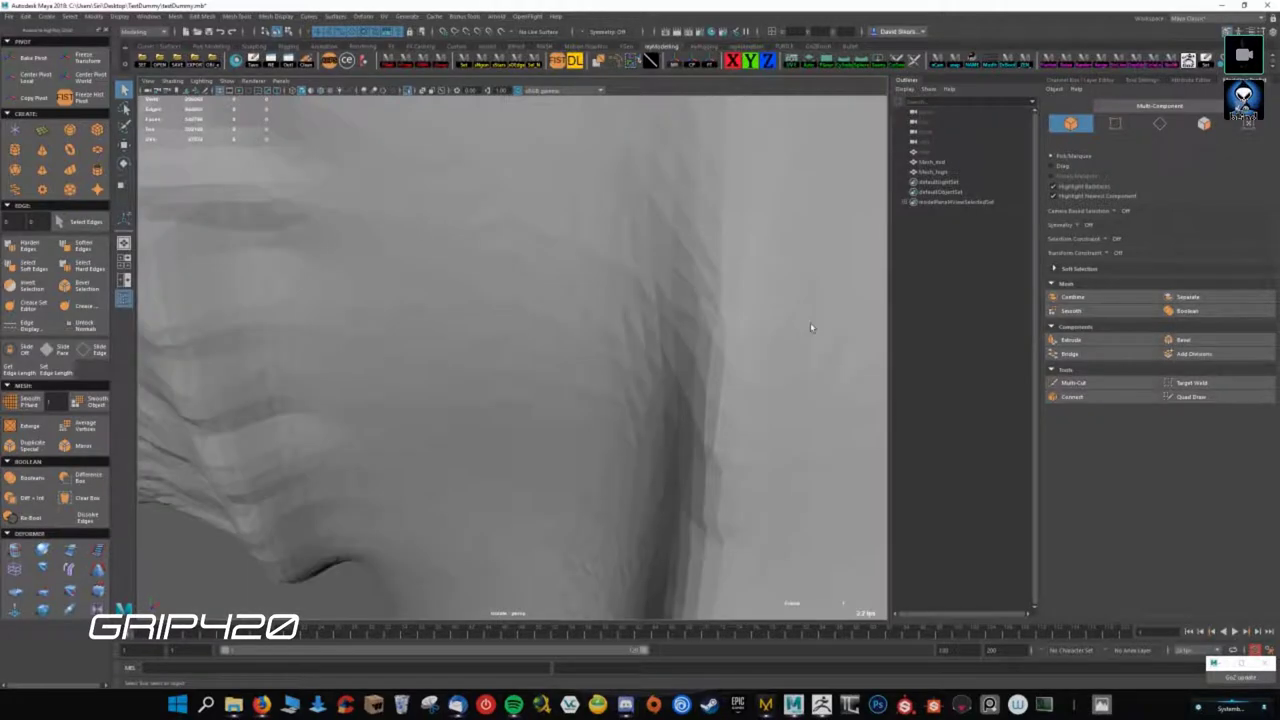
pyautogui.click(659, 306)
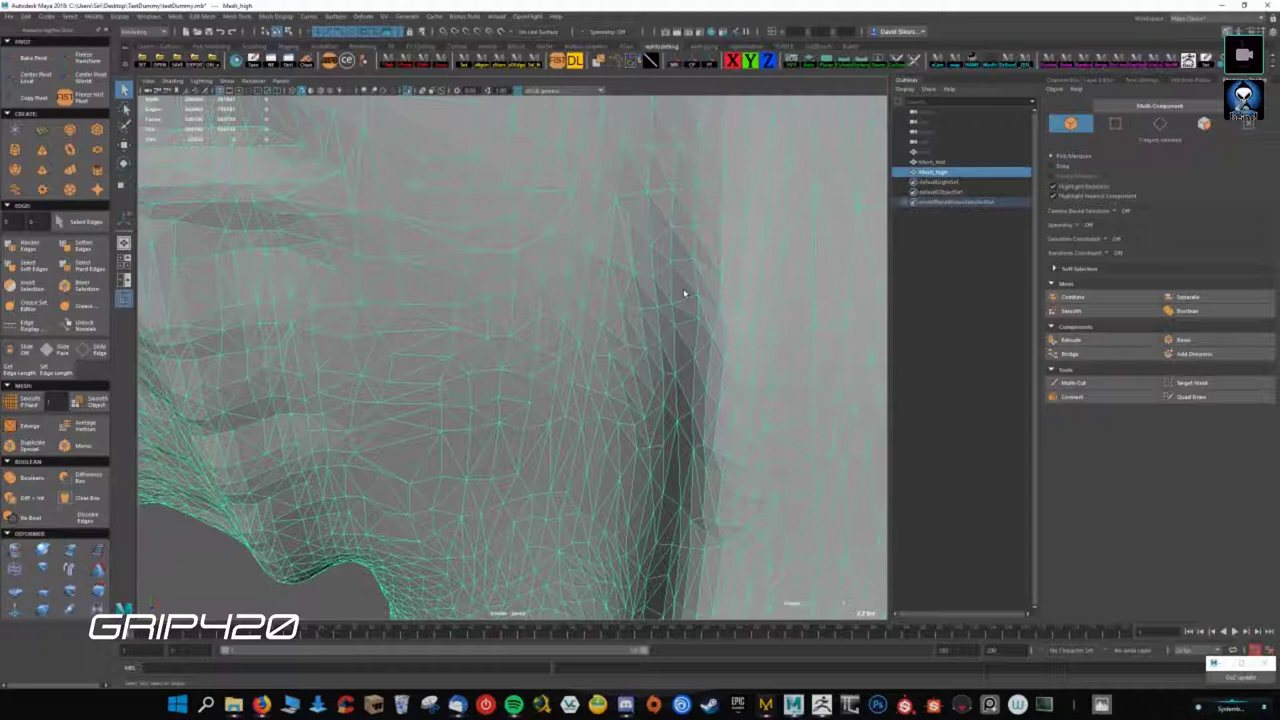
pyautogui.keyDown('alt'); pyautogui.moveTo(683, 288); pyautogui.dragTo(340, 453); pyautogui.keyUp('alt')
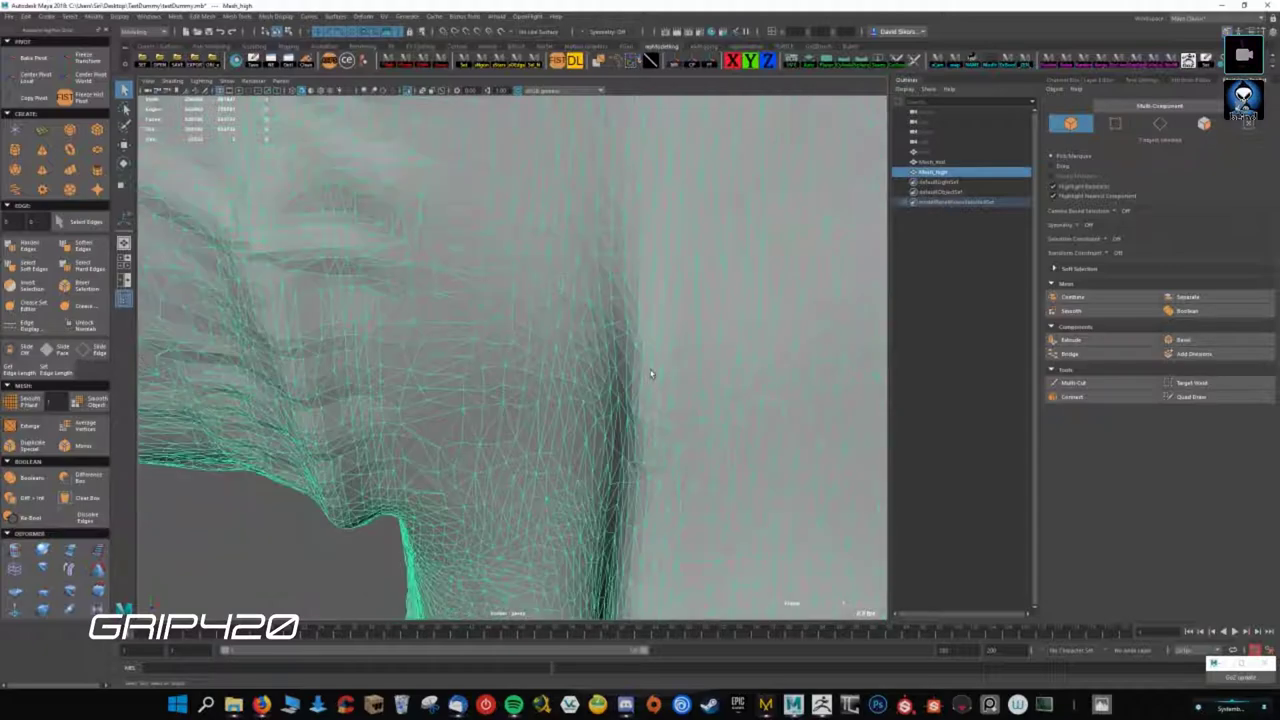
pyautogui.click(571, 357)
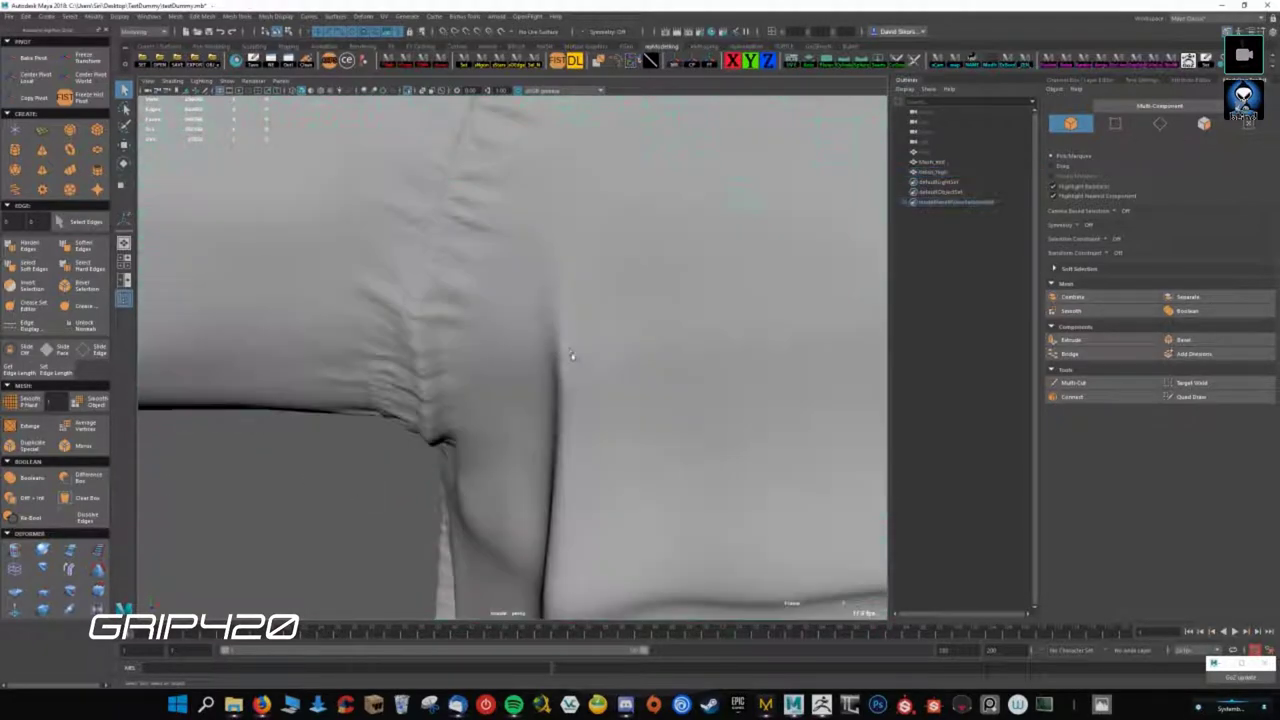
pyautogui.scroll(3, 615, 292)
pyautogui.click(615, 292)
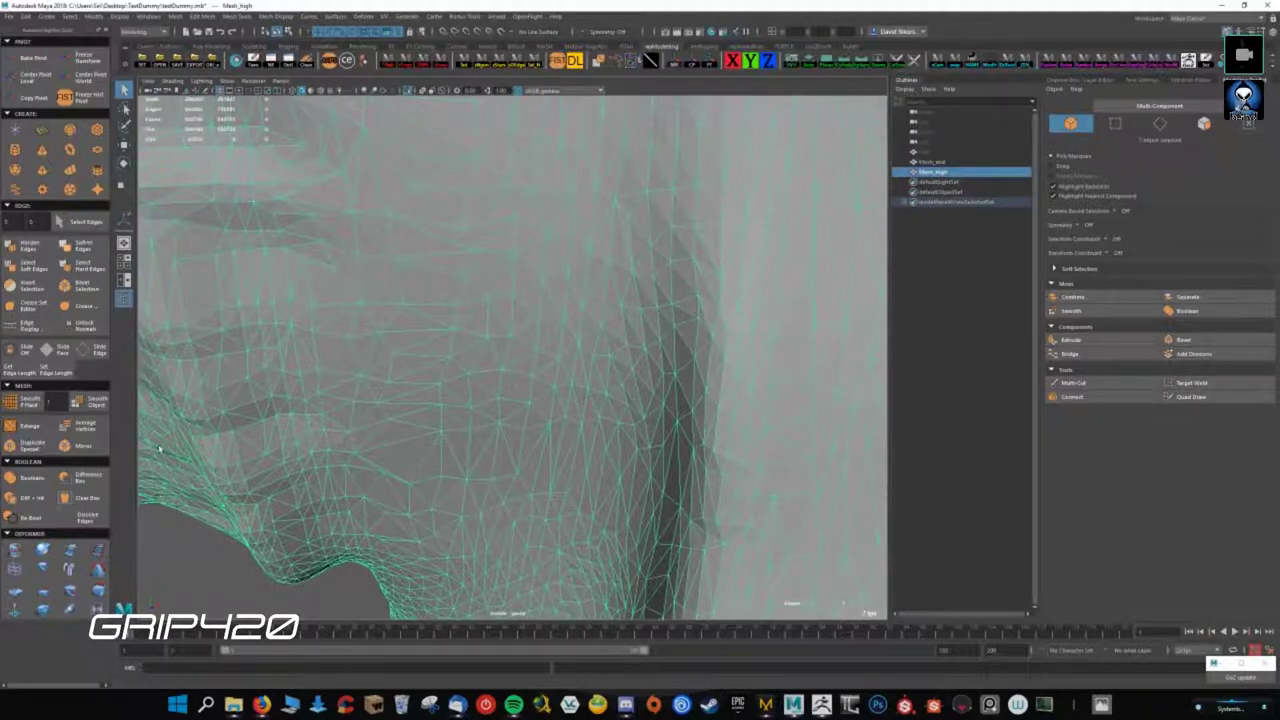
# - Preview the mesh smoothed, view the shirt at an angle, and save the scene
pyautogui.press('3')
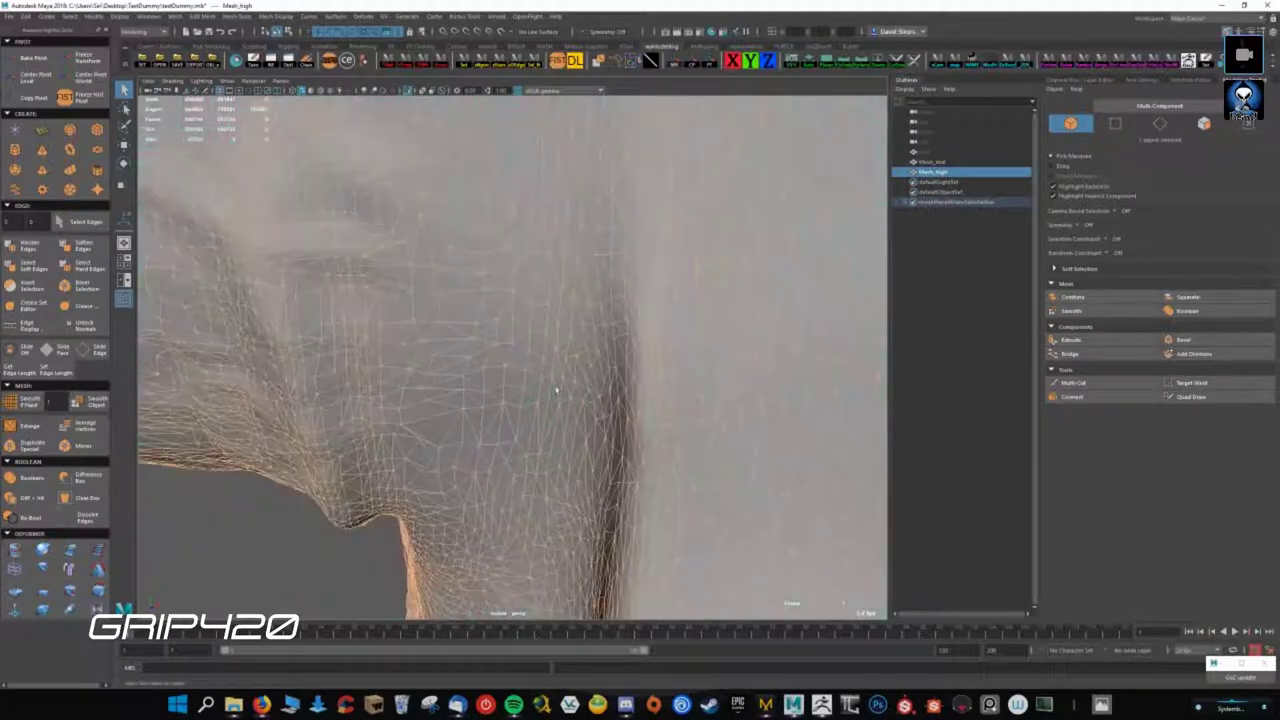
pyautogui.scroll(-2, 333, 533)
pyautogui.click(496, 351)
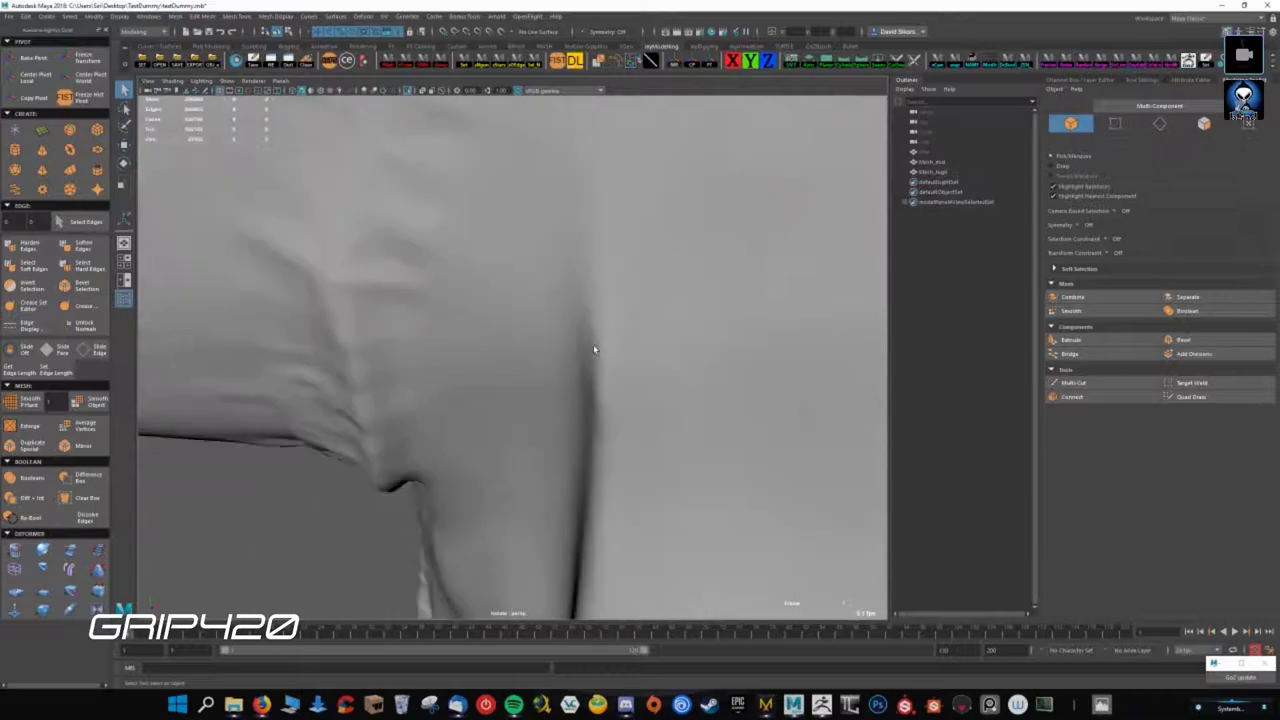
pyautogui.scroll(3, 593, 344)
pyautogui.moveTo(410, 348)
pyautogui.keyDown('alt'); pyautogui.mouseDown()
pyautogui.moveTo(506, 418)
pyautogui.moveTo(510, 353)
pyautogui.mouseUp(); pyautogui.keyUp('alt')
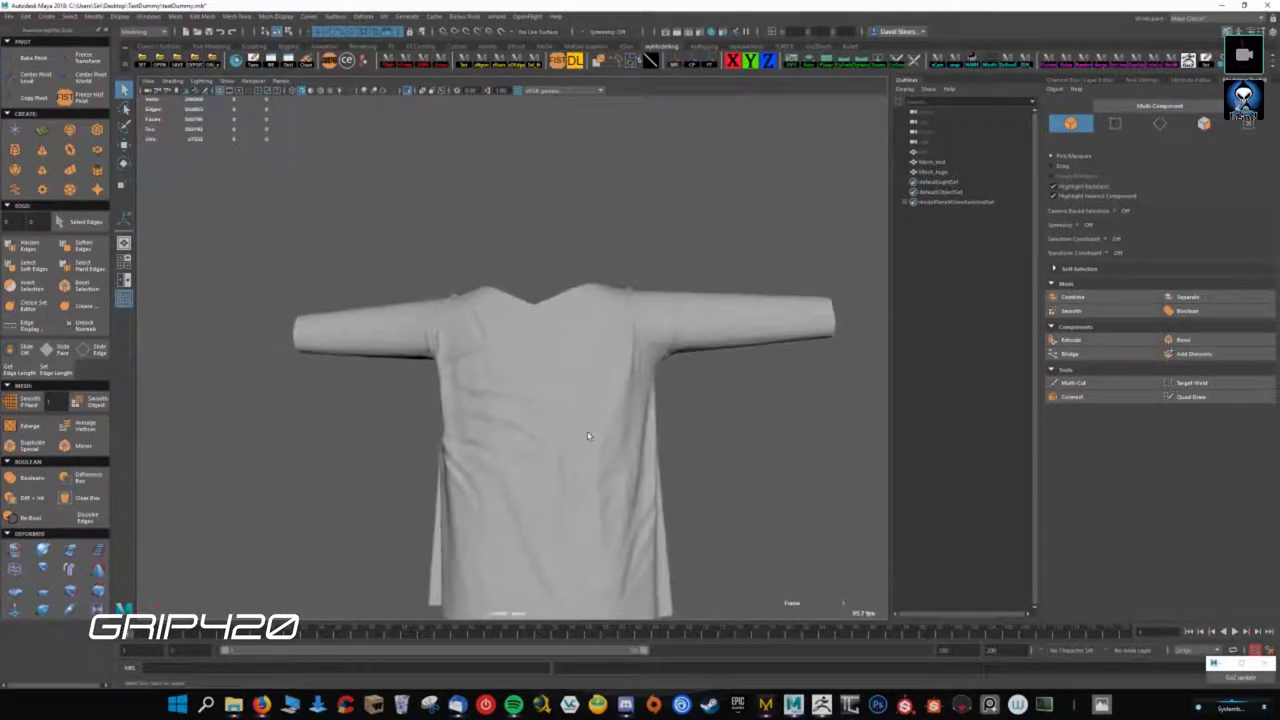
pyautogui.keyDown('alt'); pyautogui.moveTo(540, 404); pyautogui.dragTo(457, 423); pyautogui.keyUp('alt')
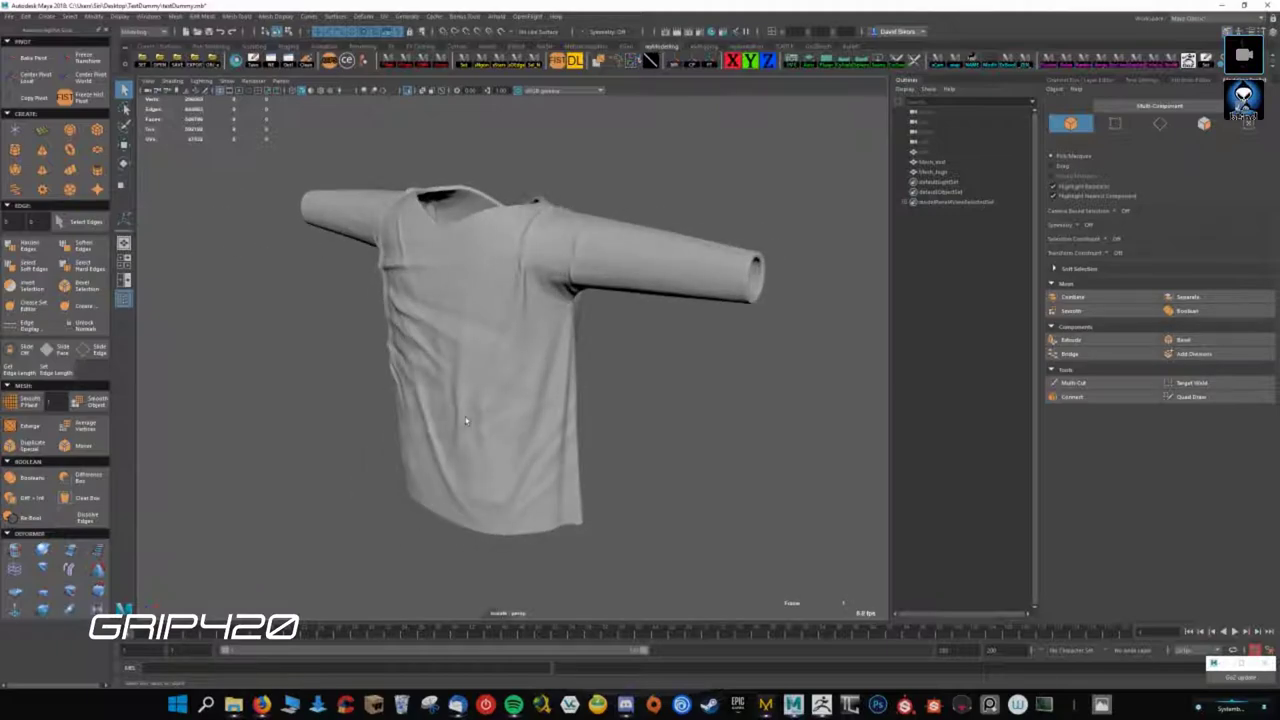
pyautogui.click(476, 420)
pyautogui.hotkey('ctrl', 's')
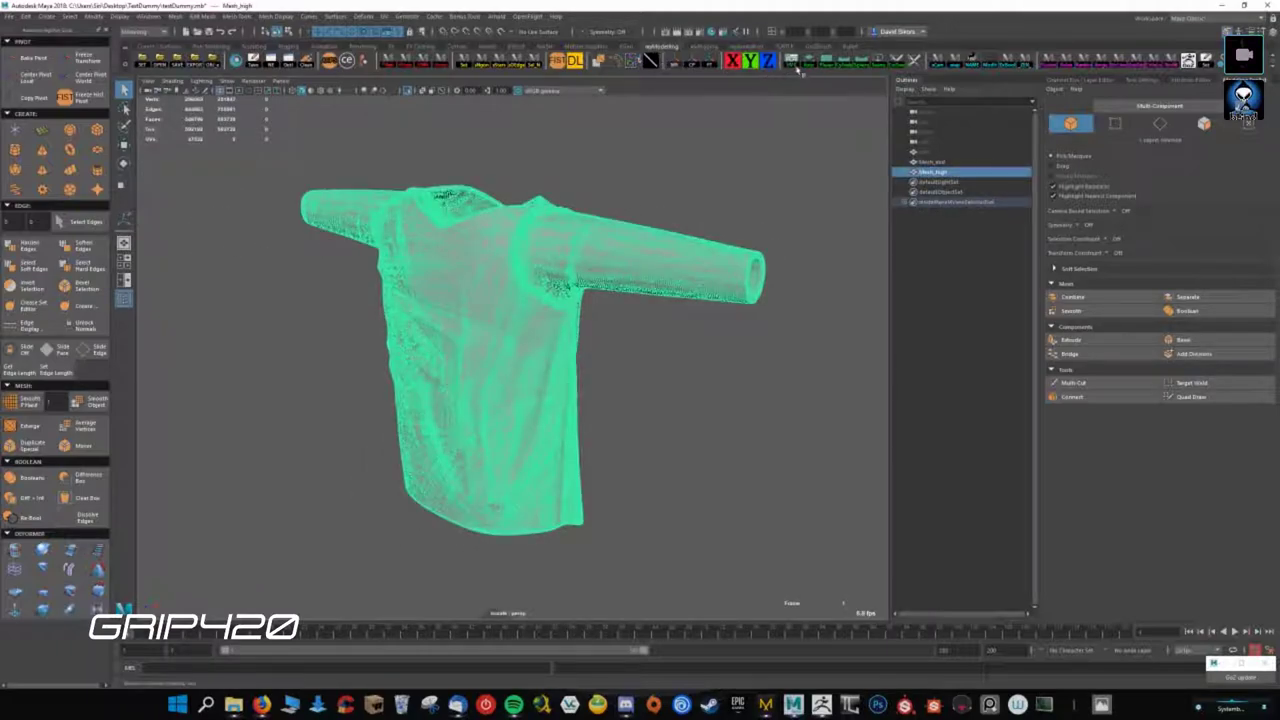
# - Open the UV Editor and frame the shirt's UV layout
pyautogui.hotkey('ctrl', 'u')
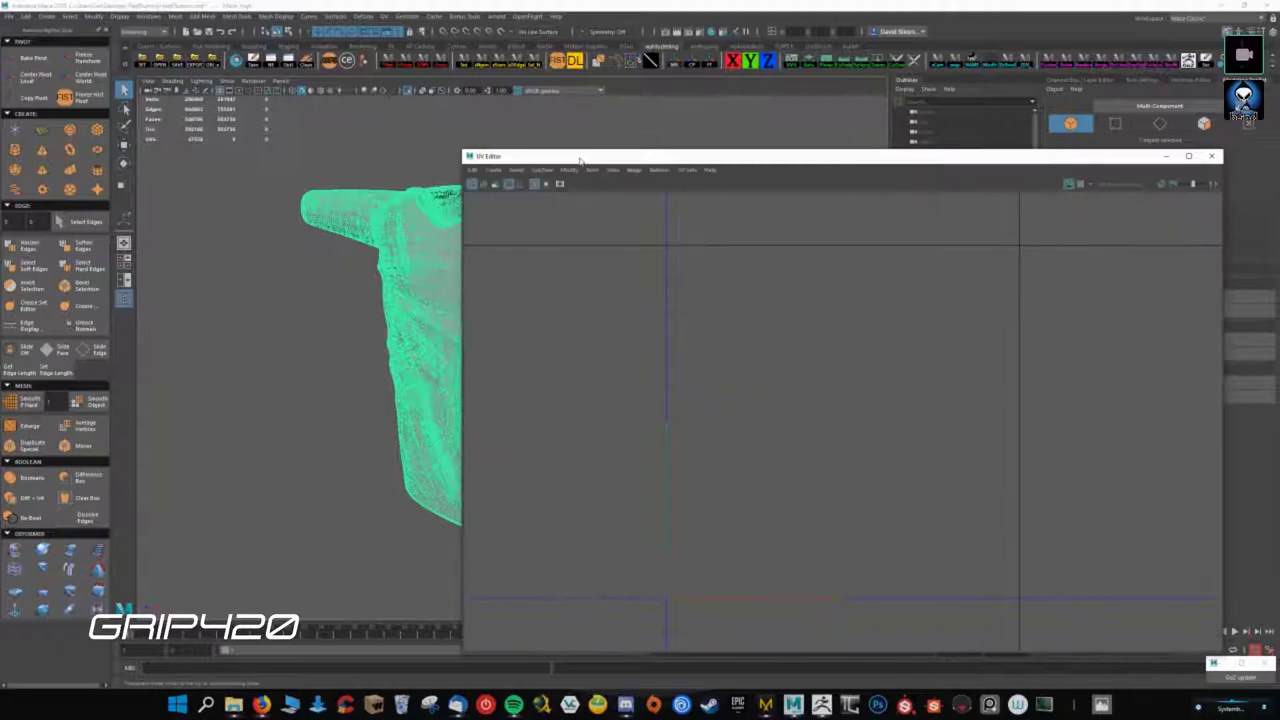
pyautogui.moveTo(795, 162)
pyautogui.mouseDown()
pyautogui.moveTo(596, 408)
pyautogui.moveTo(774, 244)
pyautogui.moveTo(753, 406)
pyautogui.moveTo(721, 442)
pyautogui.mouseUp()
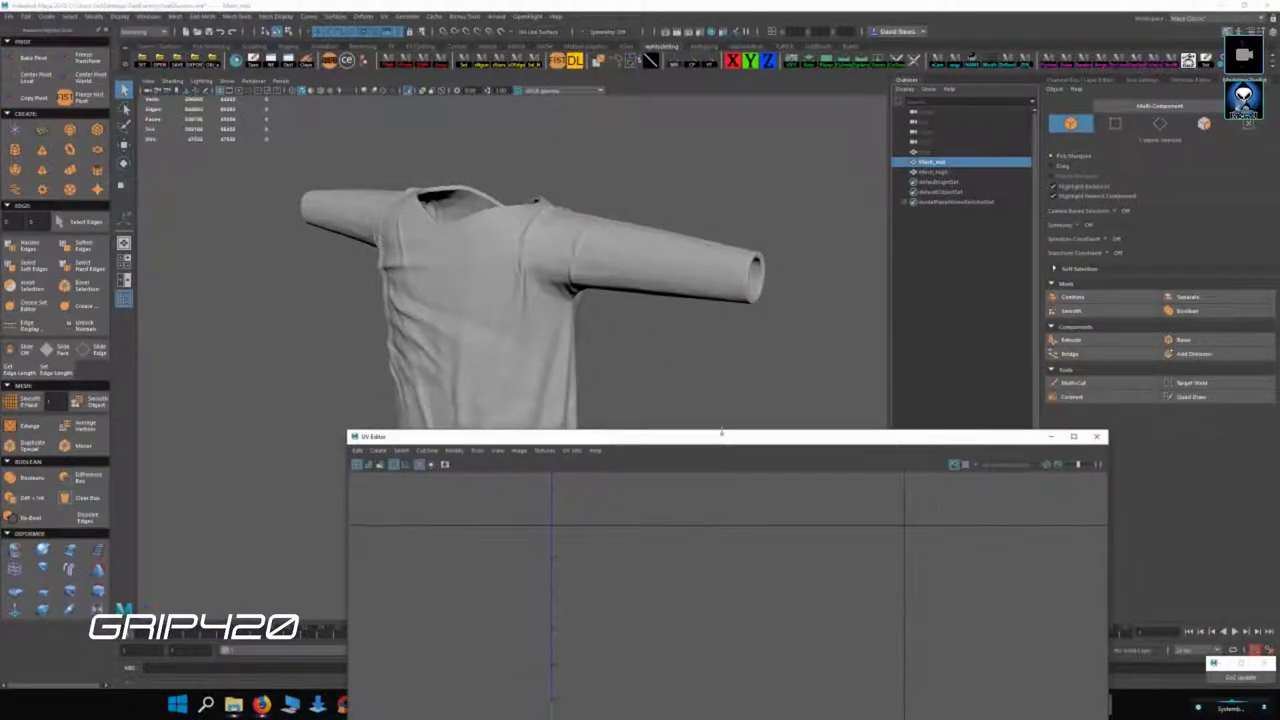
pyautogui.keyDown('alt'); pyautogui.moveTo(743, 260); pyautogui.dragTo(594, 277); pyautogui.keyUp('alt')
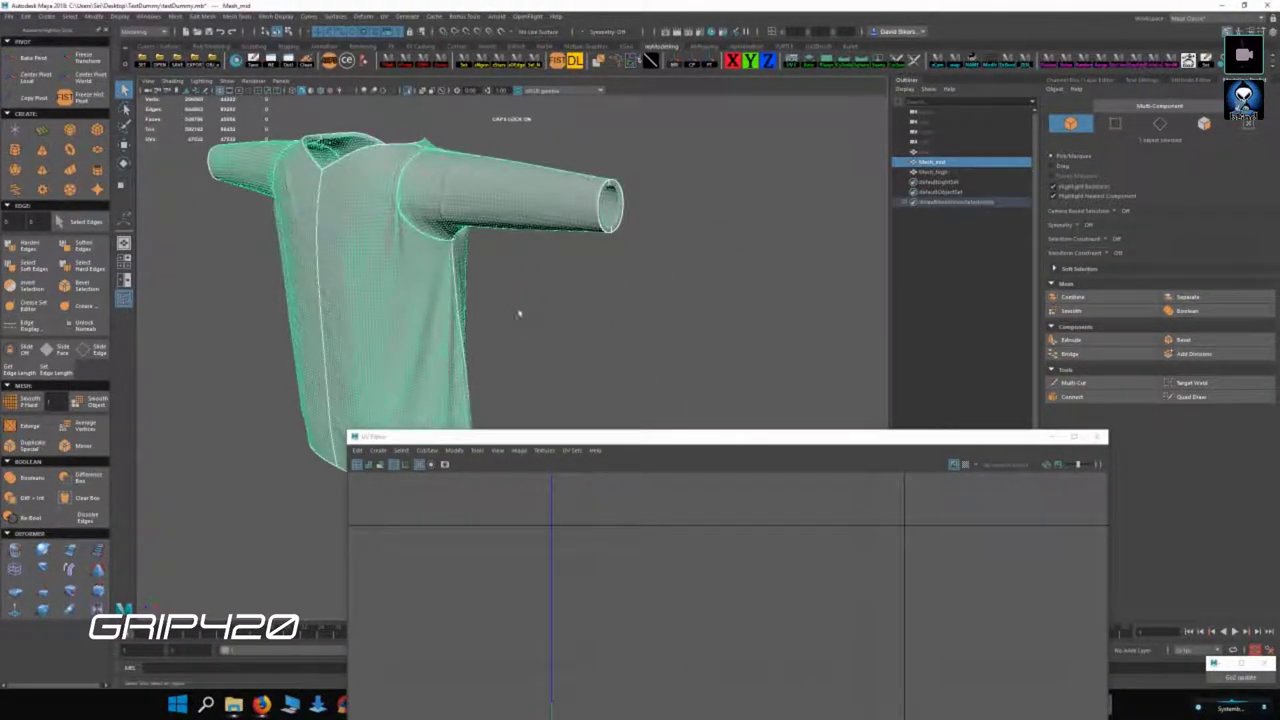
pyautogui.press('f')
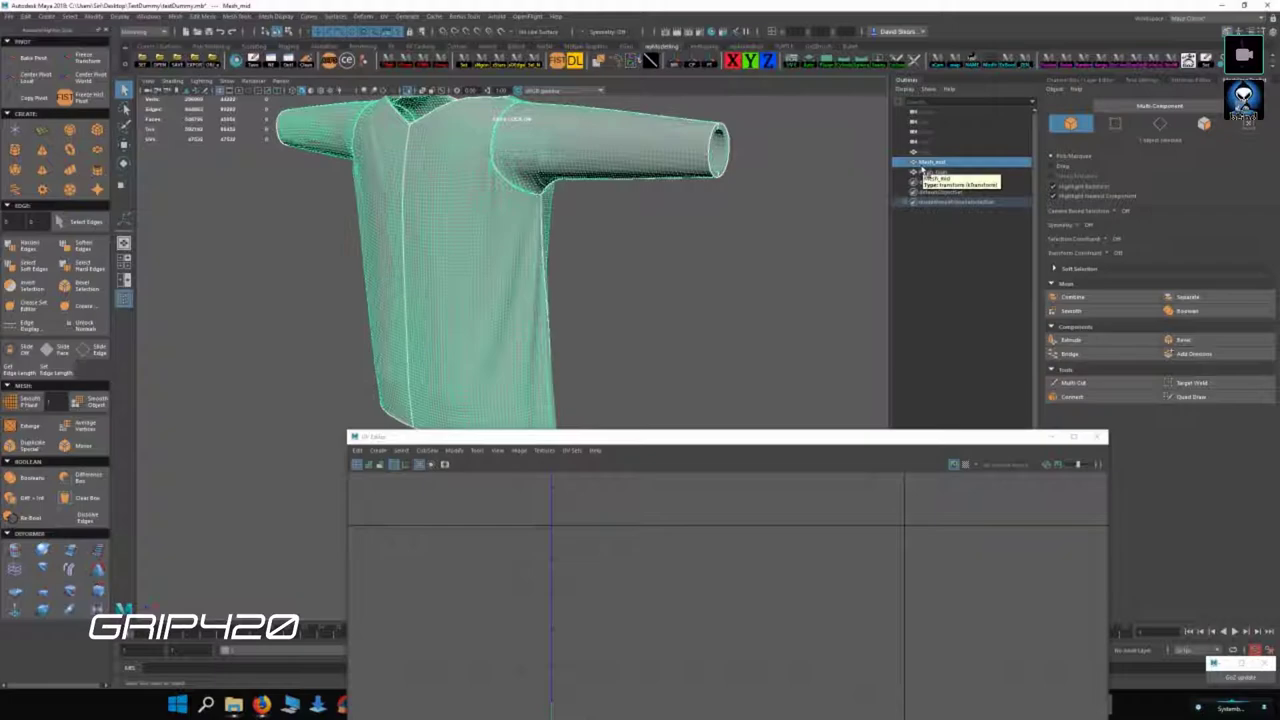
# - Delete the mid-resolution shirt mesh, then undo to restore it
pyautogui.press('Delete')
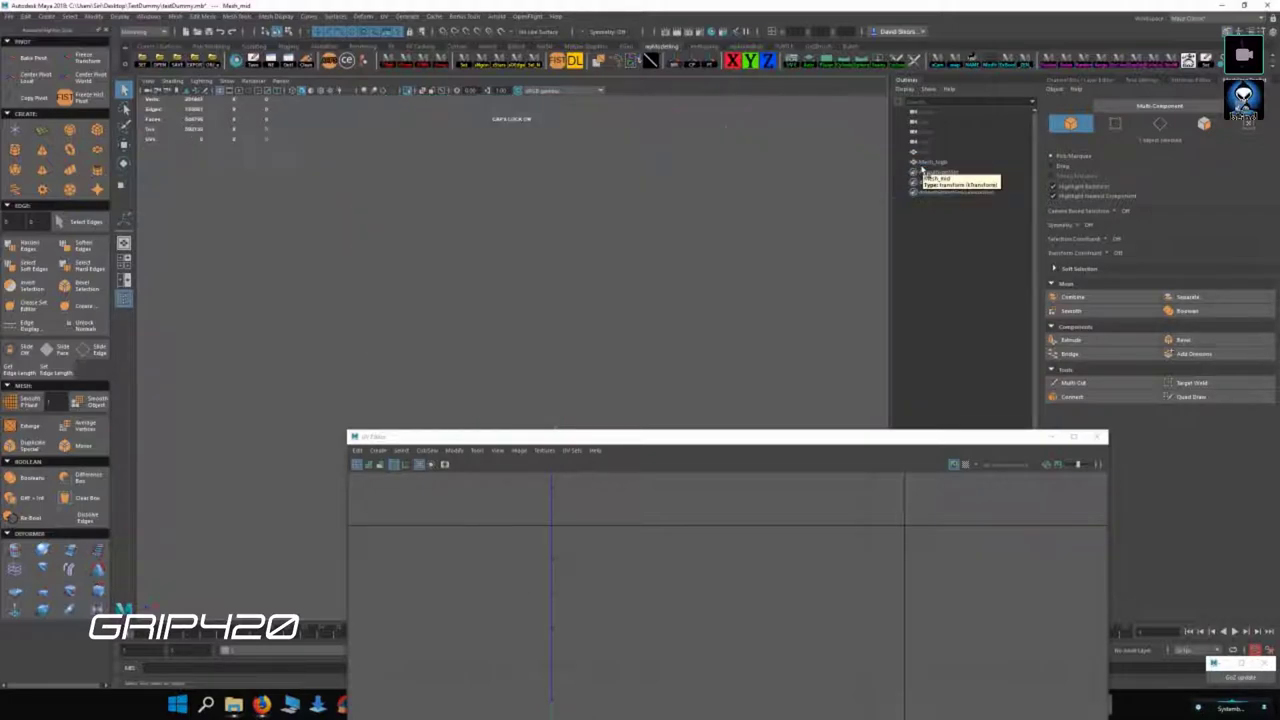
pyautogui.click(935, 162)
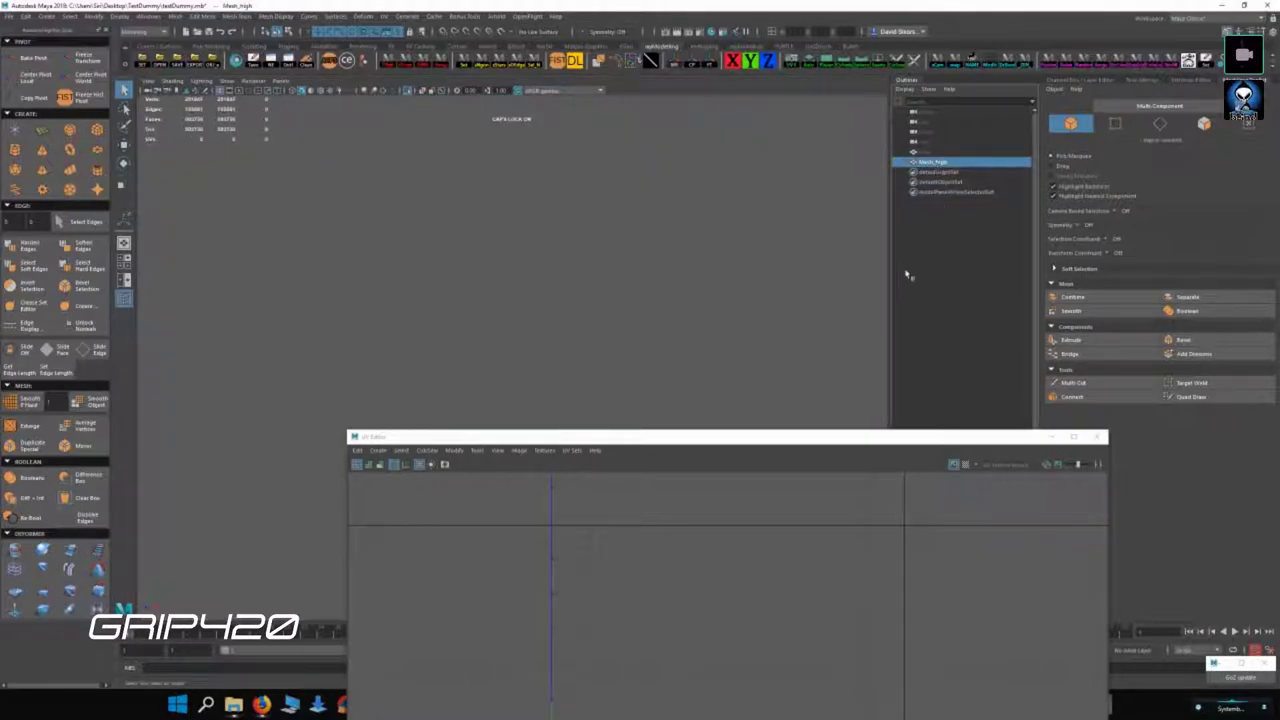
pyautogui.hotkey('ctrl', 'z')
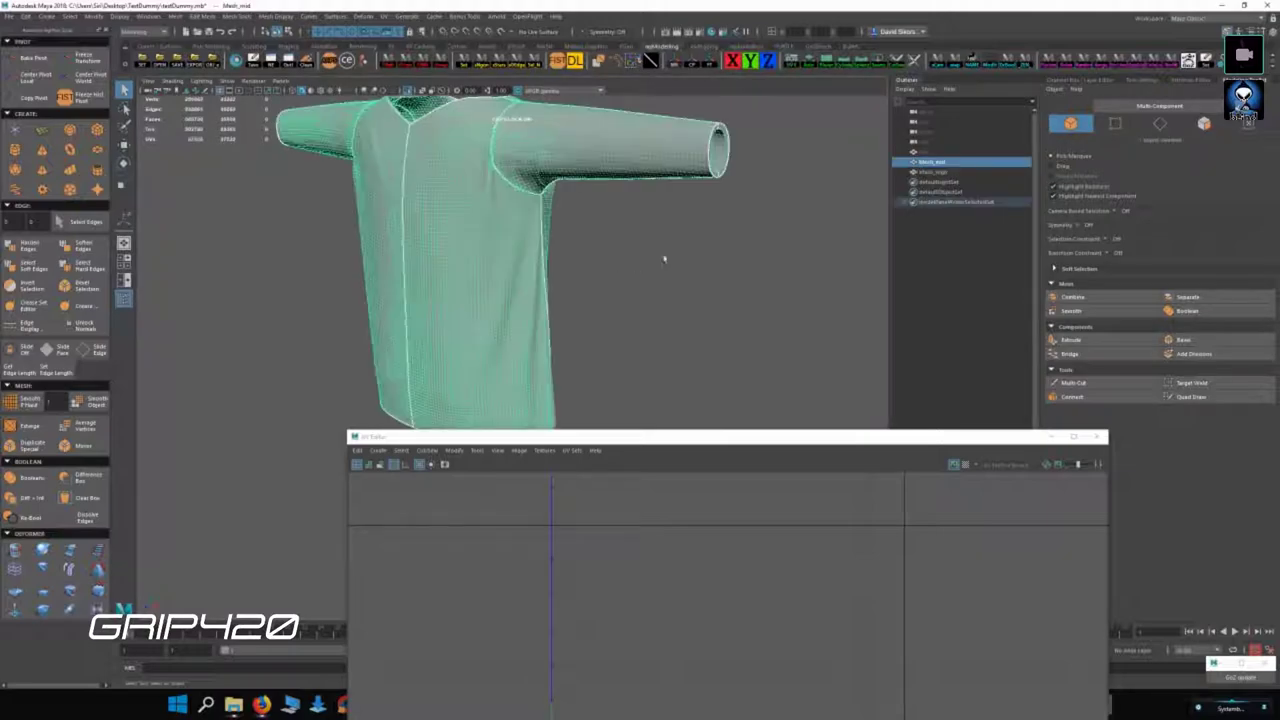
pyautogui.keyDown('alt'); pyautogui.moveTo(625, 249); pyautogui.dragTo(520, 232); pyautogui.keyUp('alt')
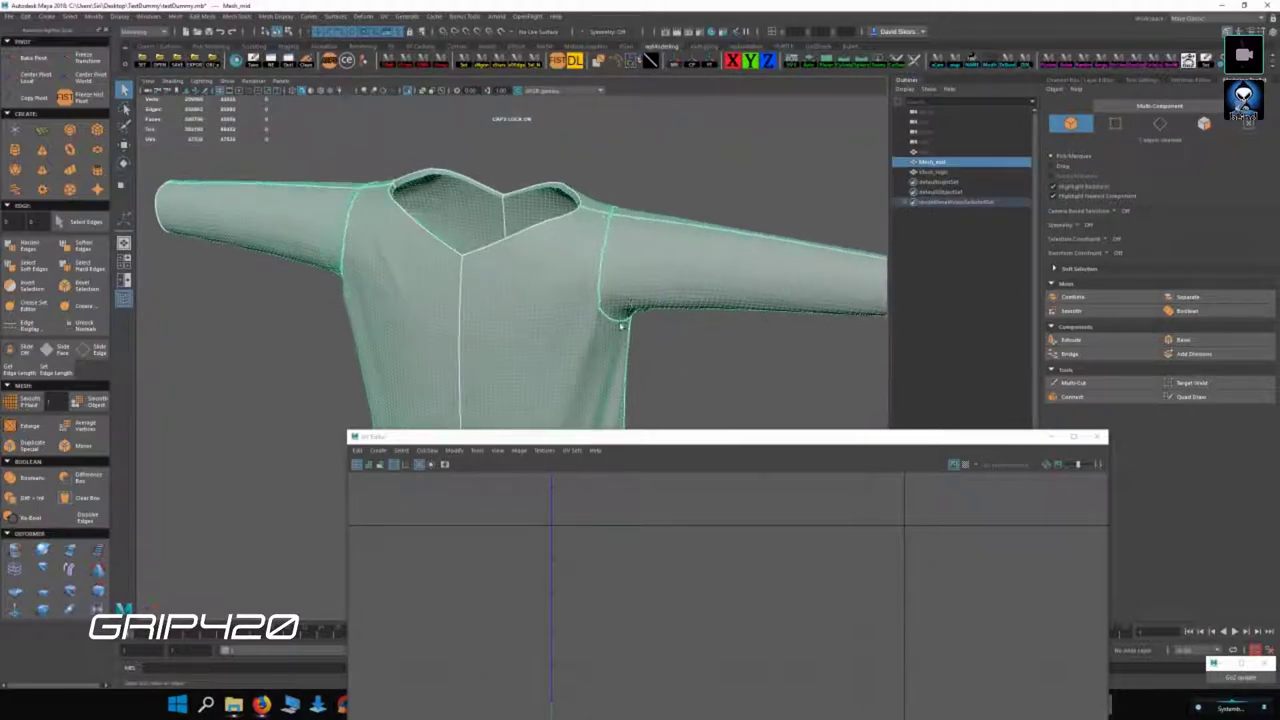
# - Rename Mesh_mid to Mesh_LOW in the Outliner and switch to Marvelous Designer
pyautogui.click(510, 238)
pyautogui.click(958, 162)
pyautogui.doubleClick(958, 162)
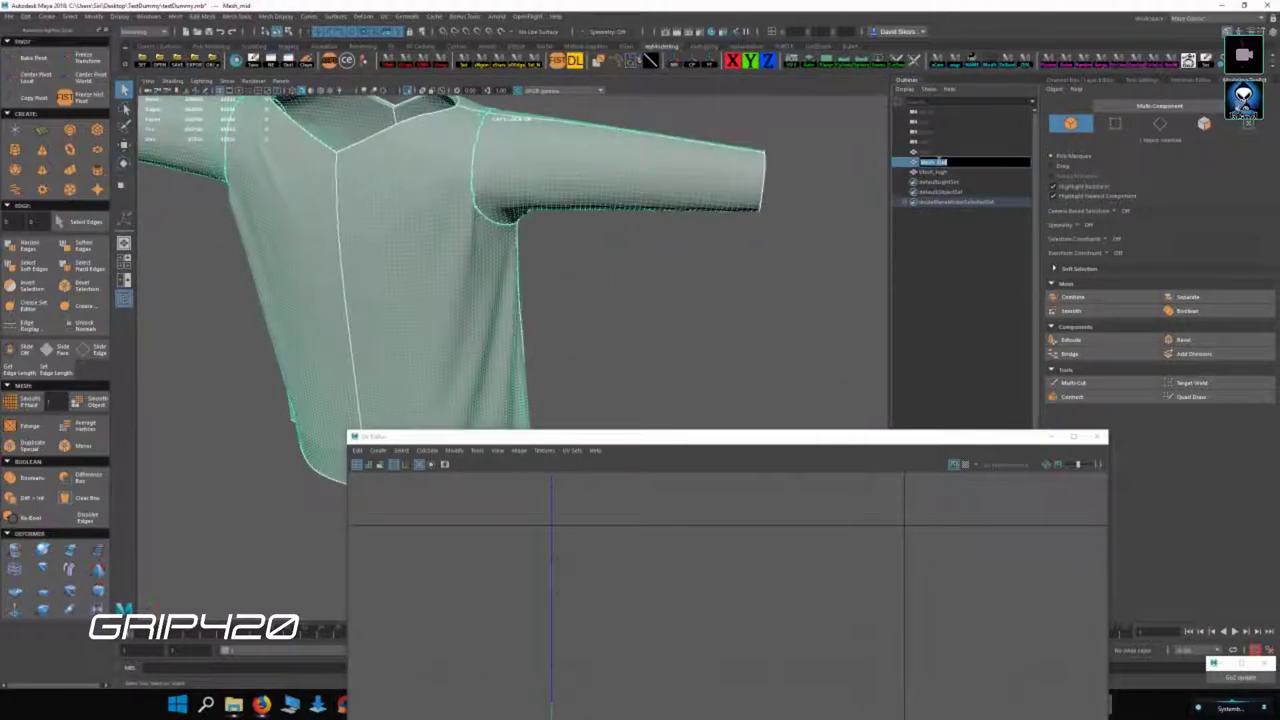
pyautogui.write('low')
pyautogui.press('Return')
pyautogui.doubleClick(940, 162)
pyautogui.moveTo(627, 446); pyautogui.dragTo(506, 187)
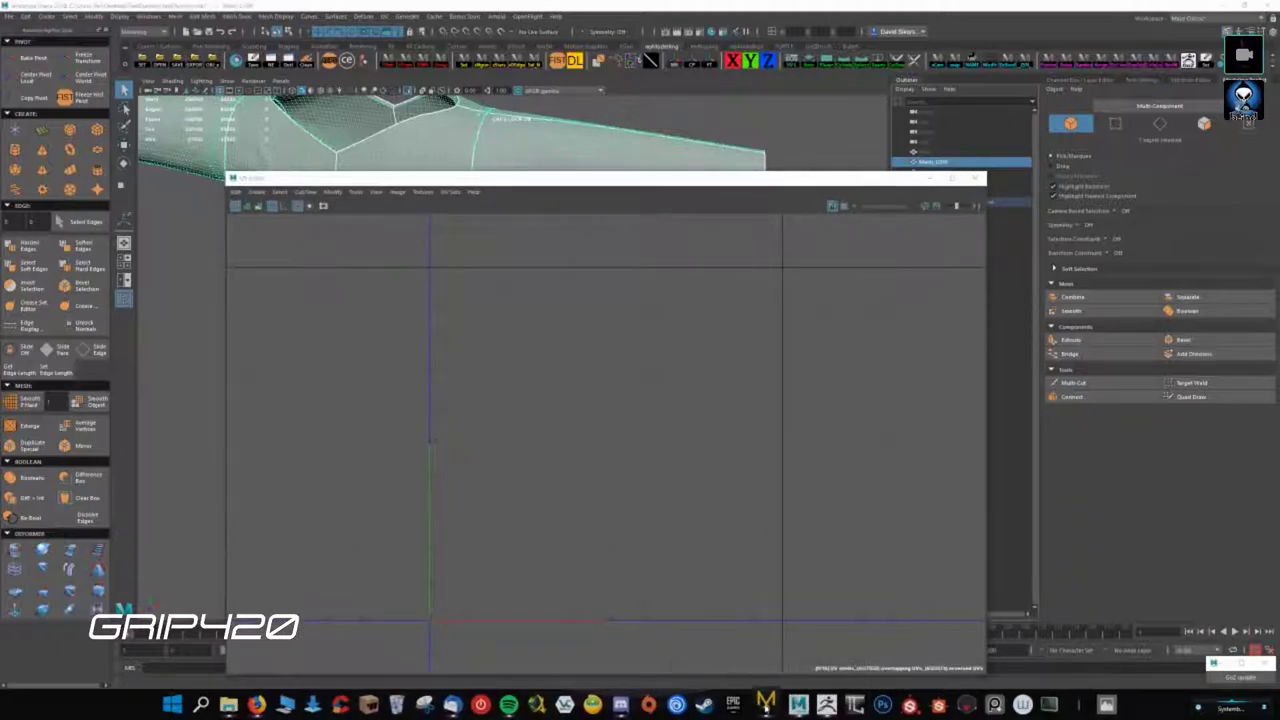
pyautogui.click(765, 703)
pyautogui.moveTo(489, 452); pyautogui.dragTo(378, 454, button='right')
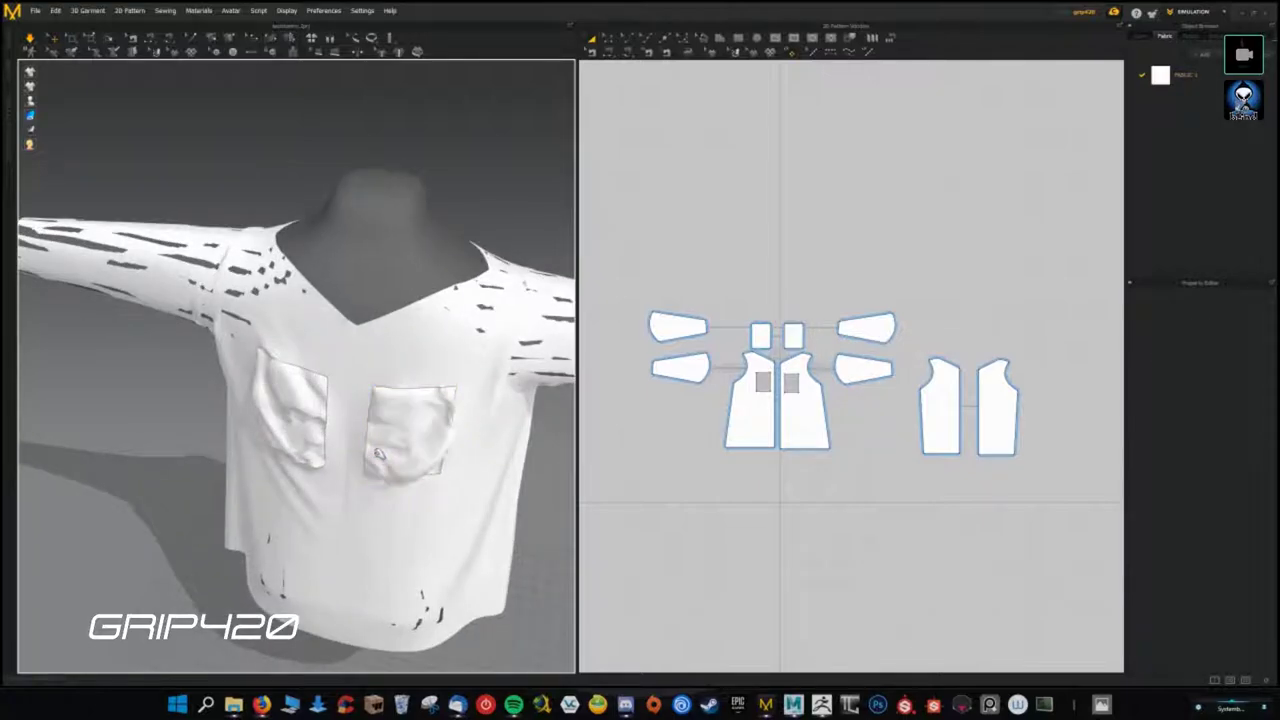
# - Select both chest pocket pieces, simulate, delete them, and select all remaining pattern pieces
pyautogui.click(379, 453)
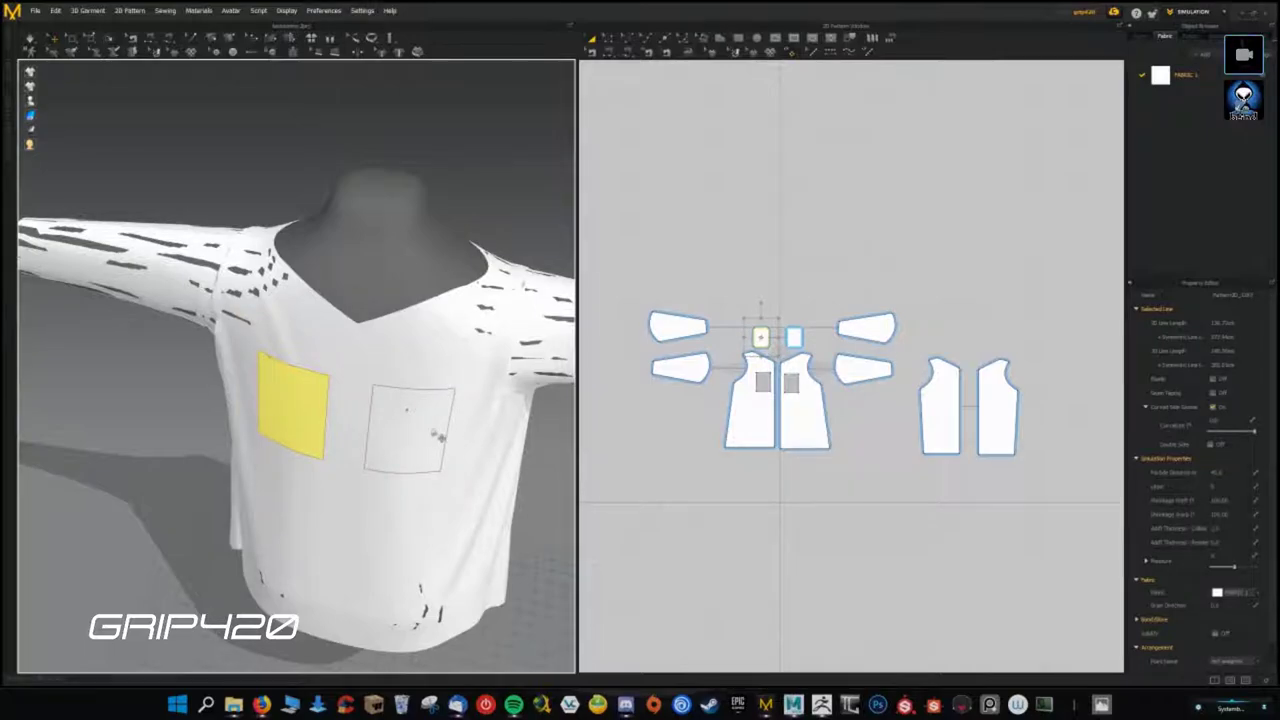
pyautogui.moveTo(468, 408); pyautogui.dragTo(378, 432)
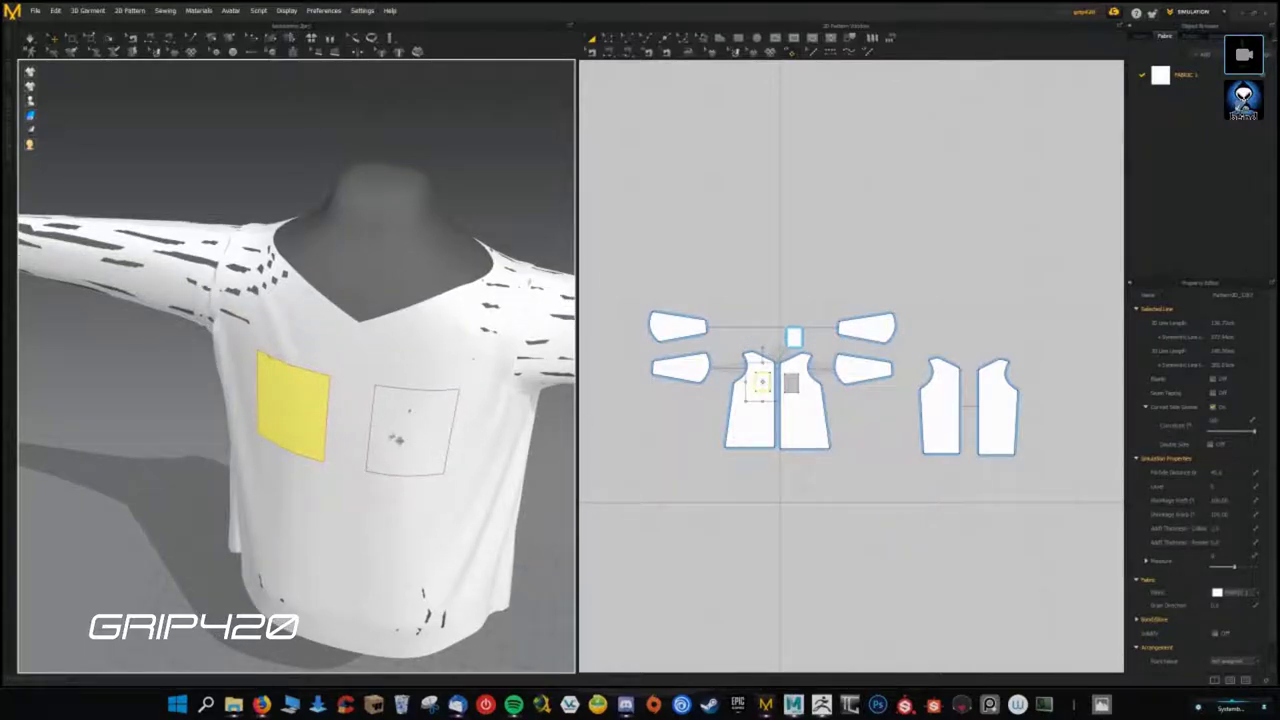
pyautogui.click(396, 438)
pyautogui.click(396, 438)
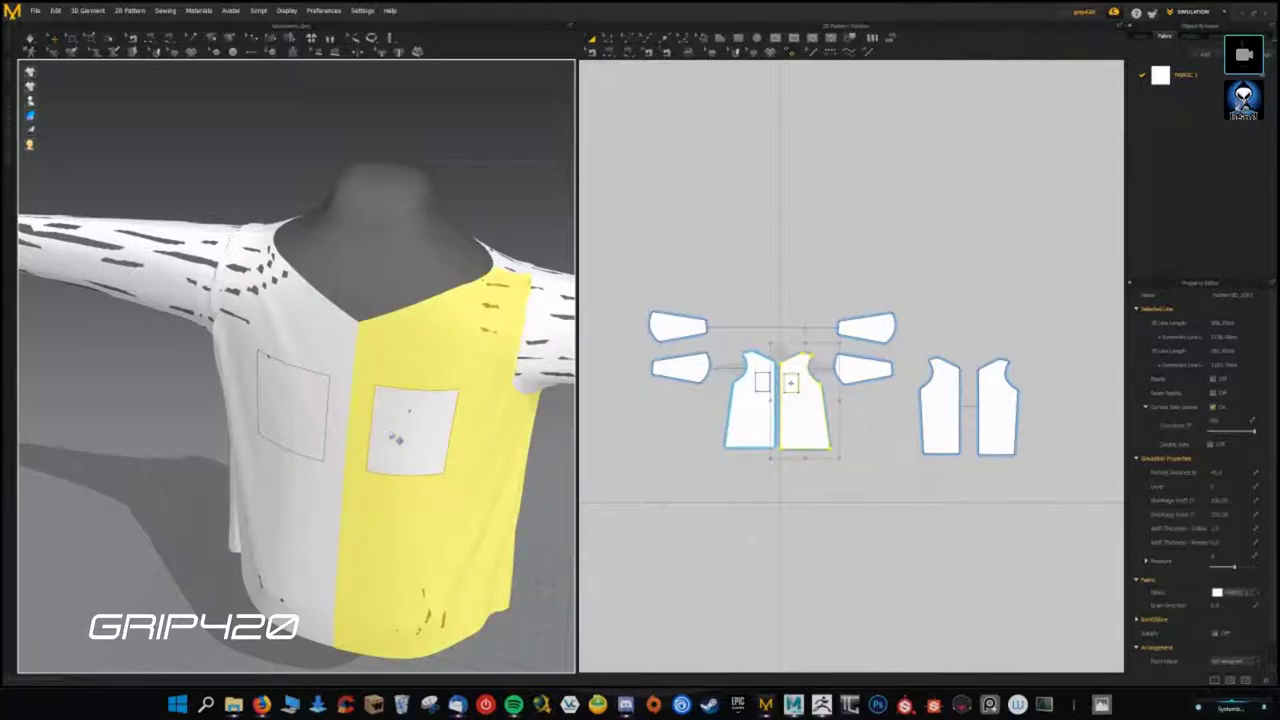
pyautogui.press('space')
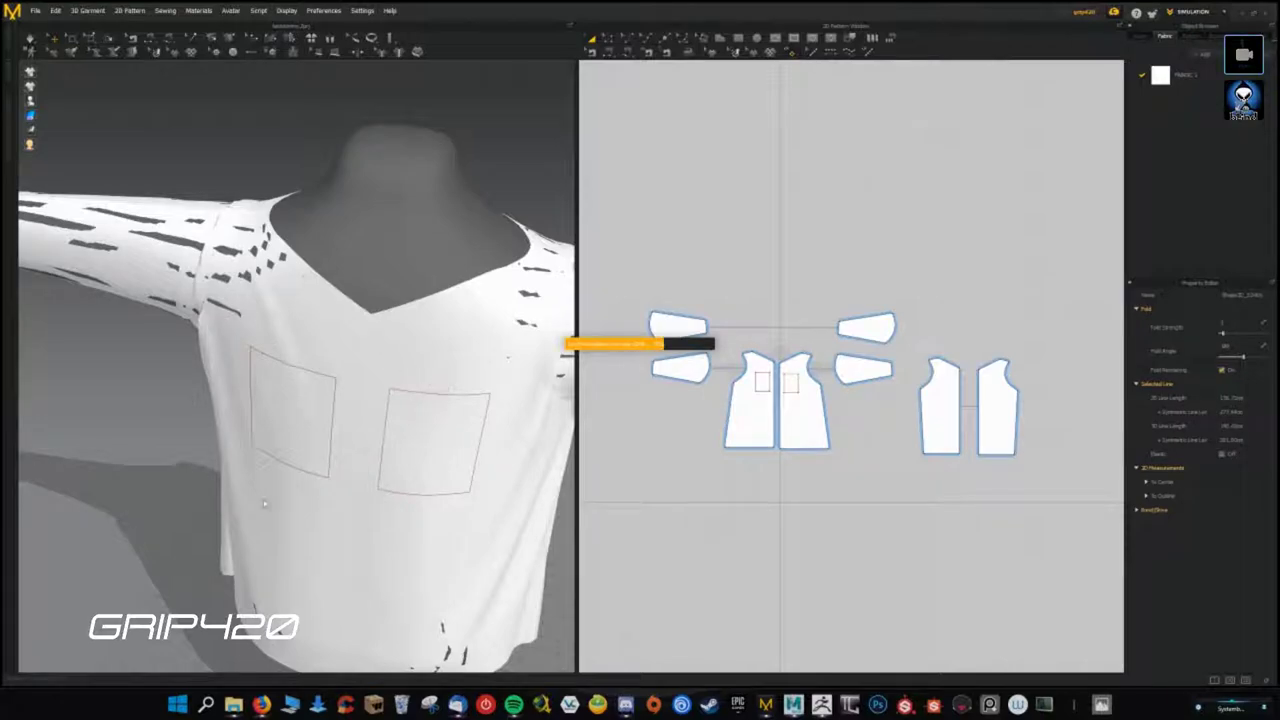
pyautogui.click(374, 470)
pyautogui.click(798, 385)
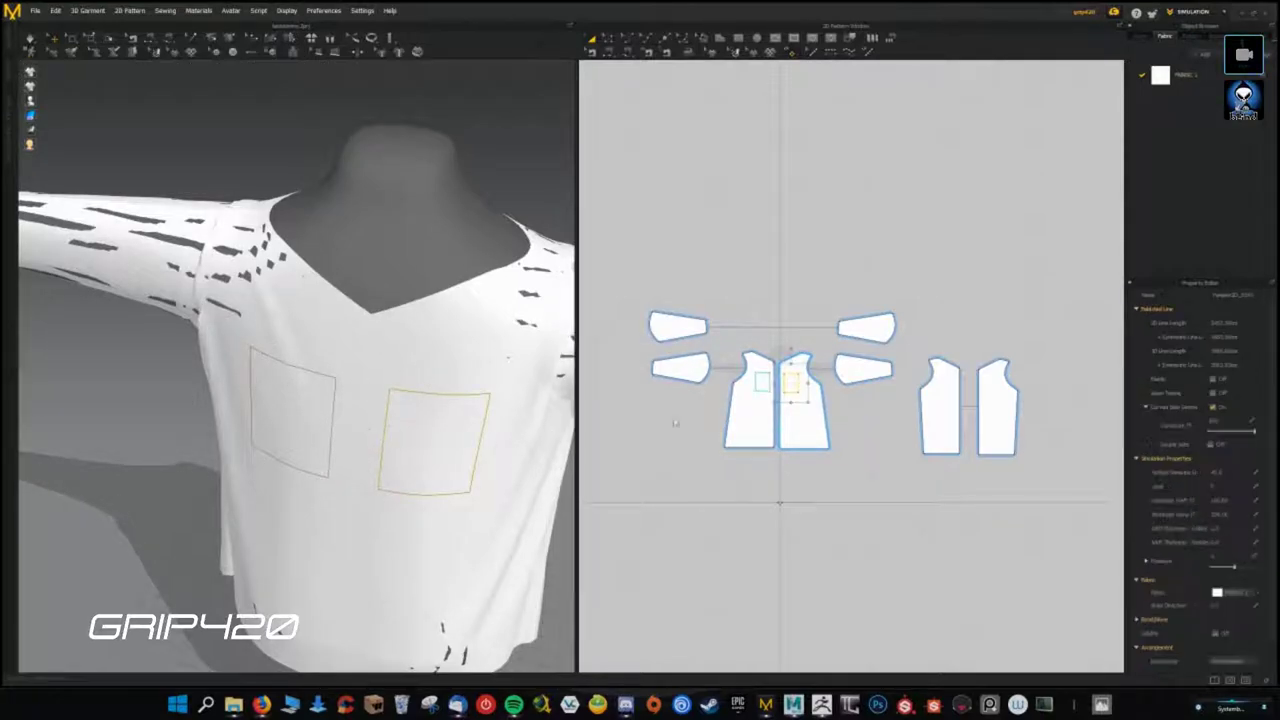
pyautogui.press('space')
pyautogui.hotkey('ctrl', 'a')
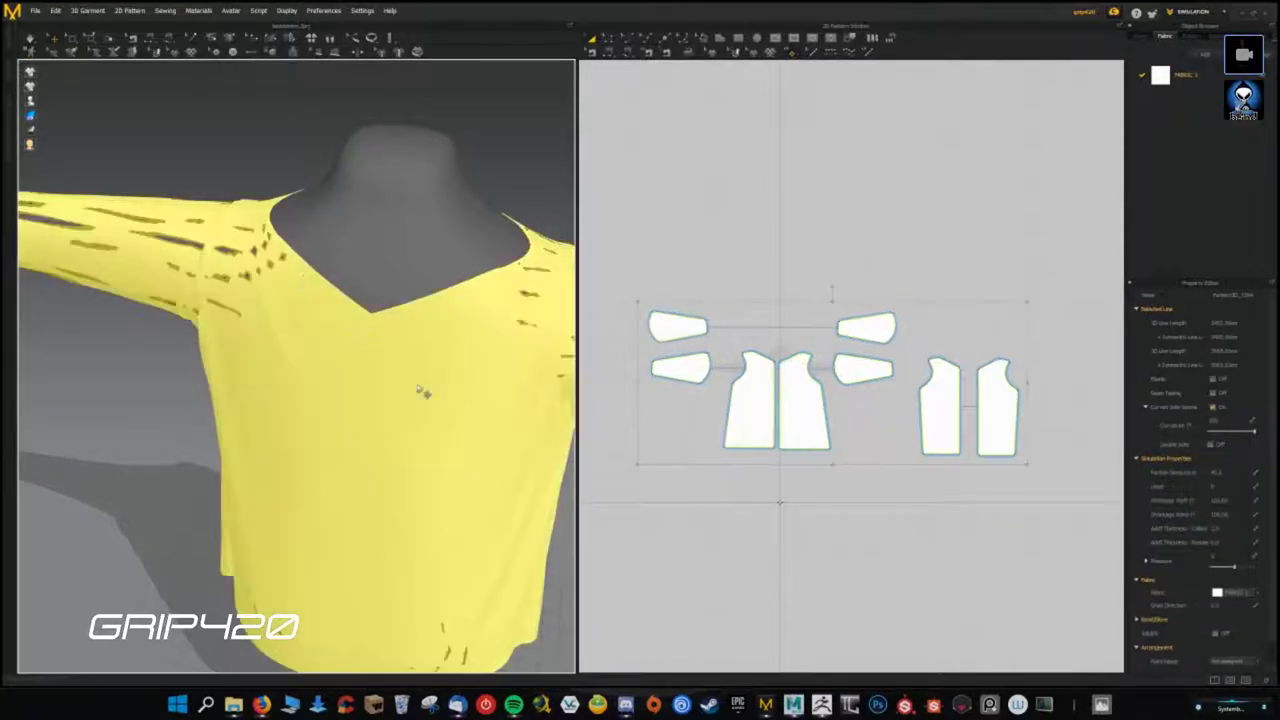
# - Display the shirt as Mesh (Wireframe) and rotate to face its front
pyautogui.click(386, 405)
pyautogui.moveTo(30, 115)
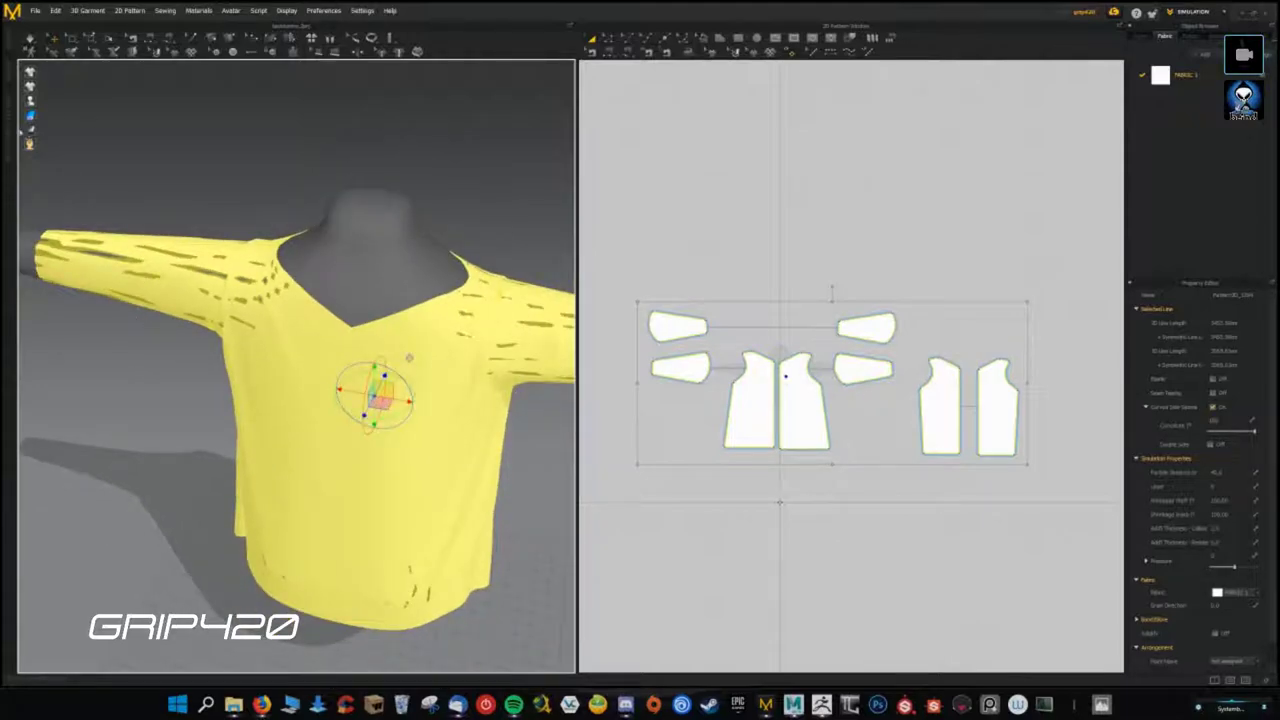
pyautogui.click(110, 200)
pyautogui.moveTo(110, 200); pyautogui.dragTo(75, 122, button='right')
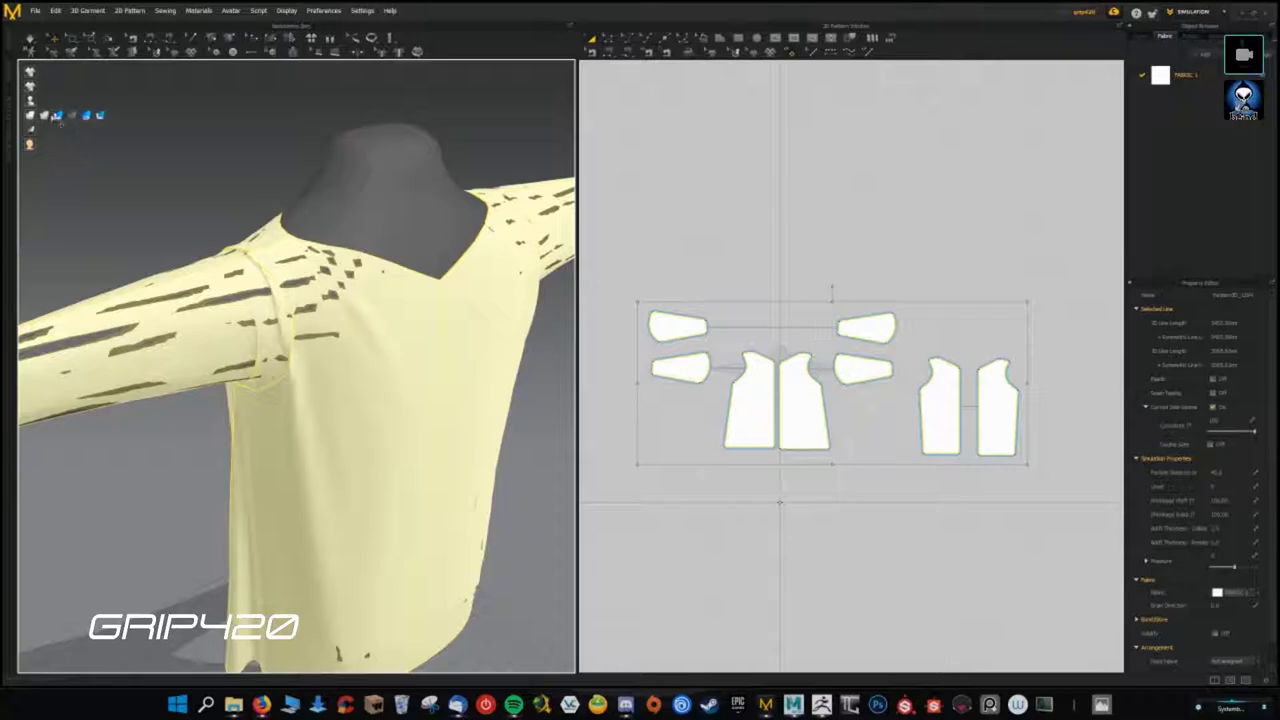
pyautogui.click(57, 116)
pyautogui.moveTo(57, 116); pyautogui.dragTo(365, 373, button='right')
pyautogui.scroll(-3, 367, 373)
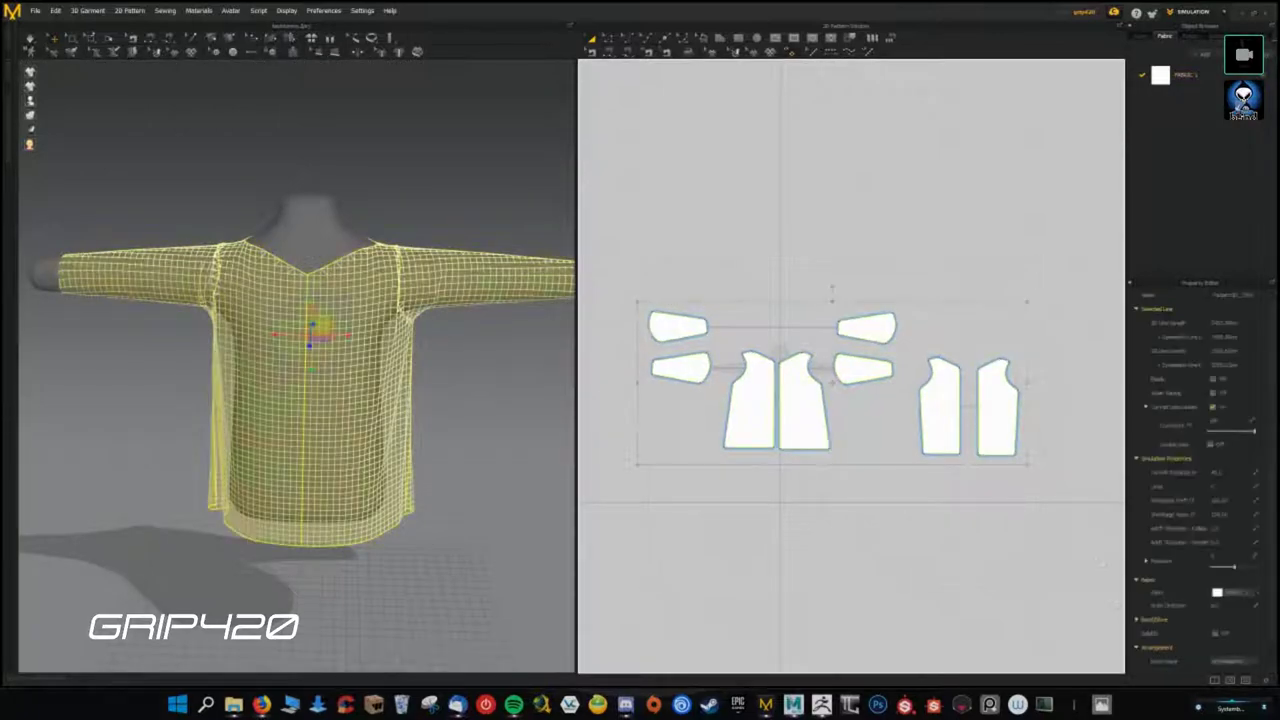
# - Change the garment's Particle Distance in the Property Editor and open the File menu
pyautogui.doubleClick(1216, 471)
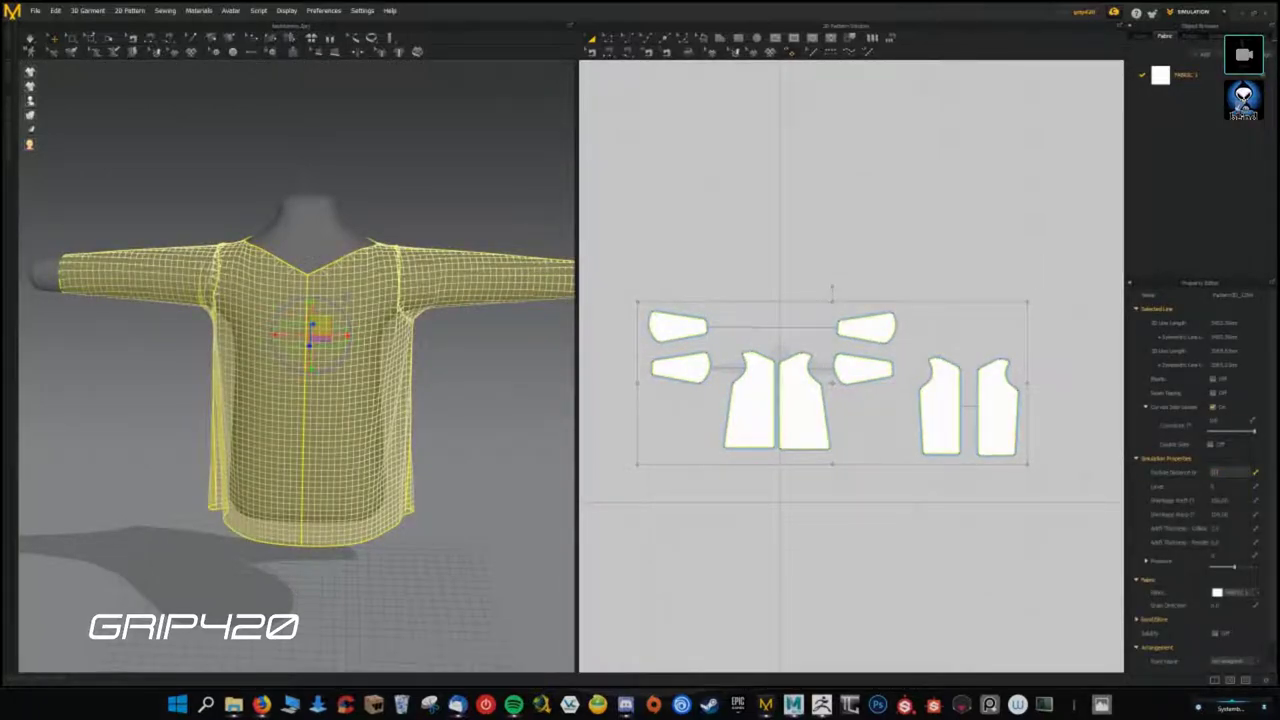
pyautogui.press('Return')
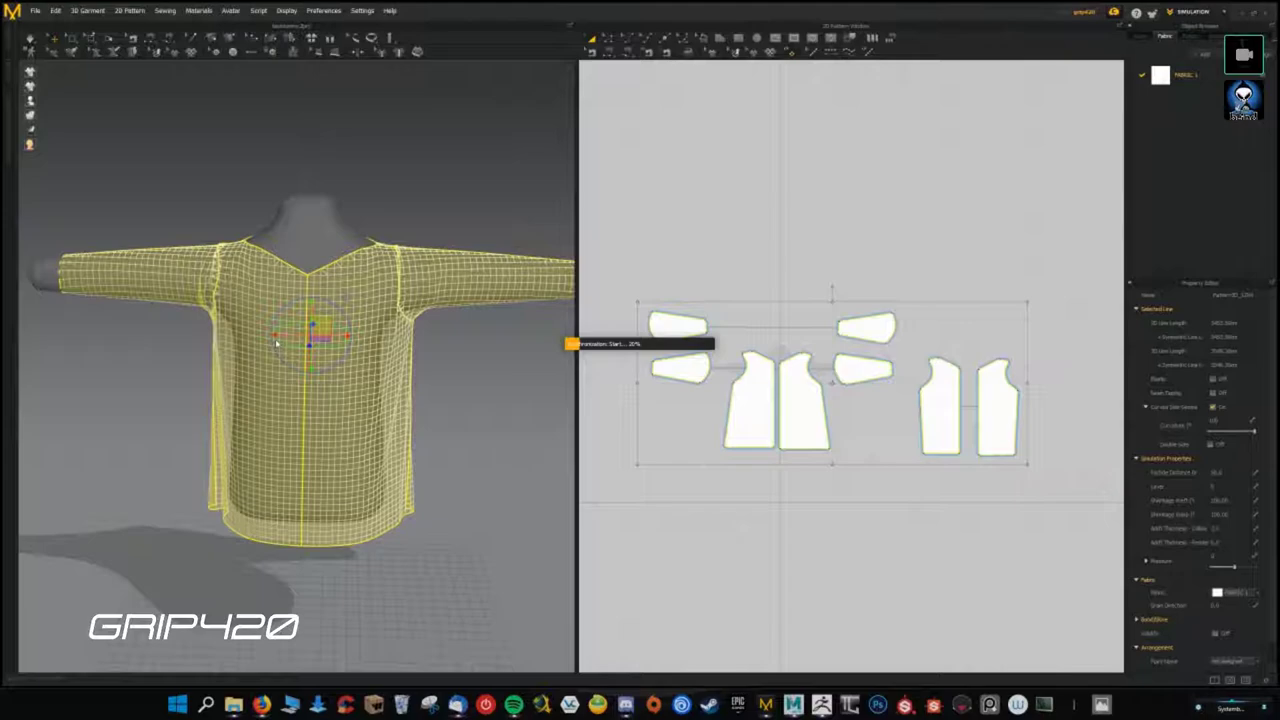
pyautogui.moveTo(276, 344)
pyautogui.mouseDown(button='right')
pyautogui.moveTo(370, 405)
pyautogui.moveTo(264, 353)
pyautogui.mouseUp(button='right')
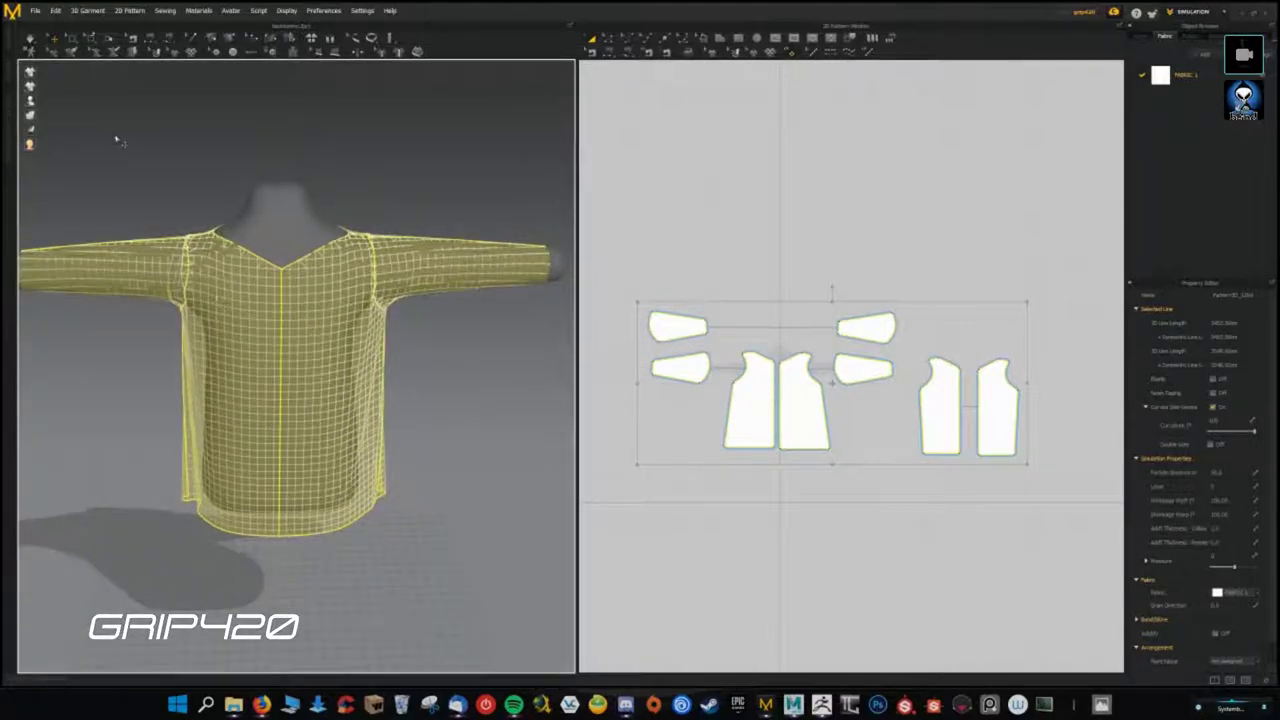
pyautogui.click(36, 12)
pyautogui.moveTo(42, 111)
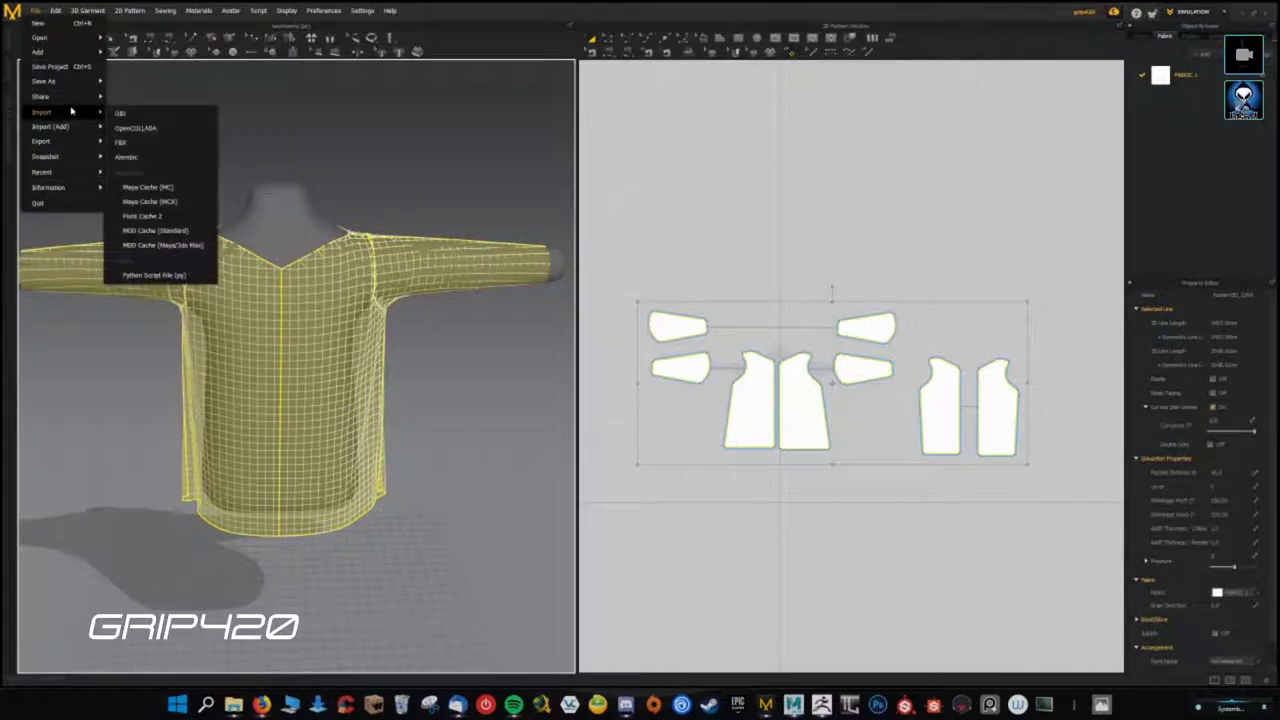
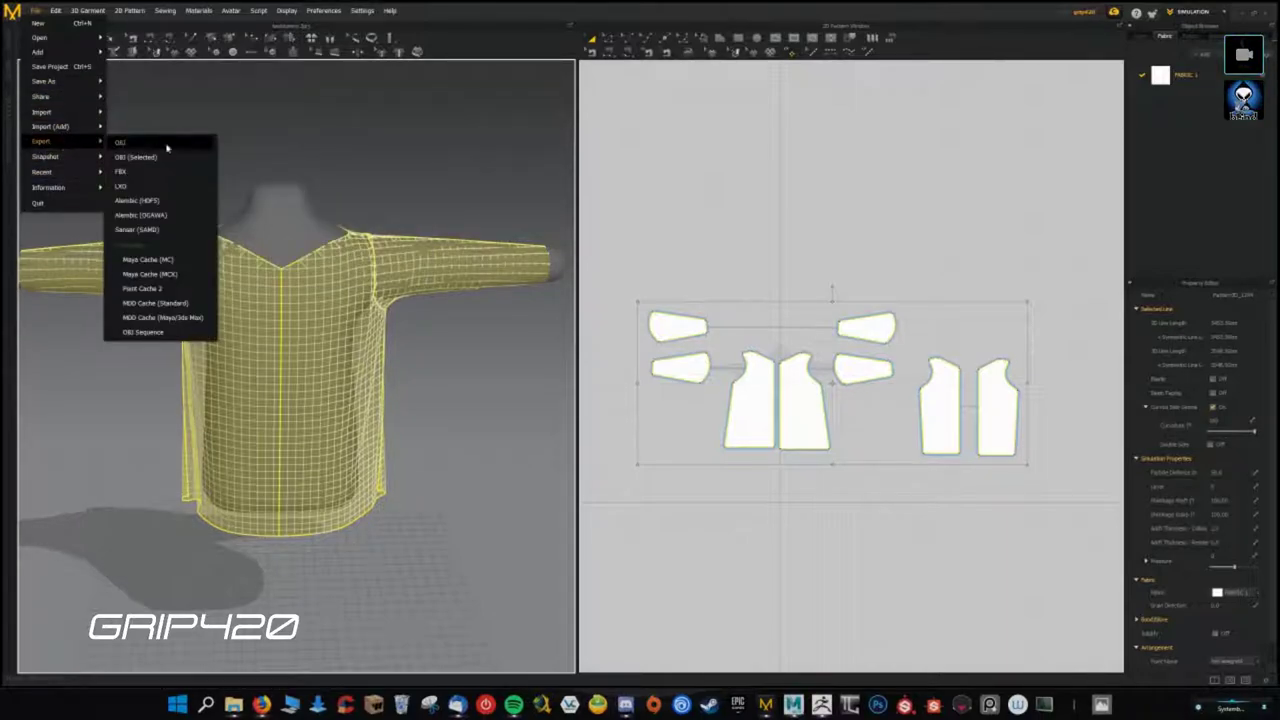
# - Export the shirt as Mesh_low.obj into TestDummy\obj, accepting the OBJ export settings
pyautogui.click(125, 143)
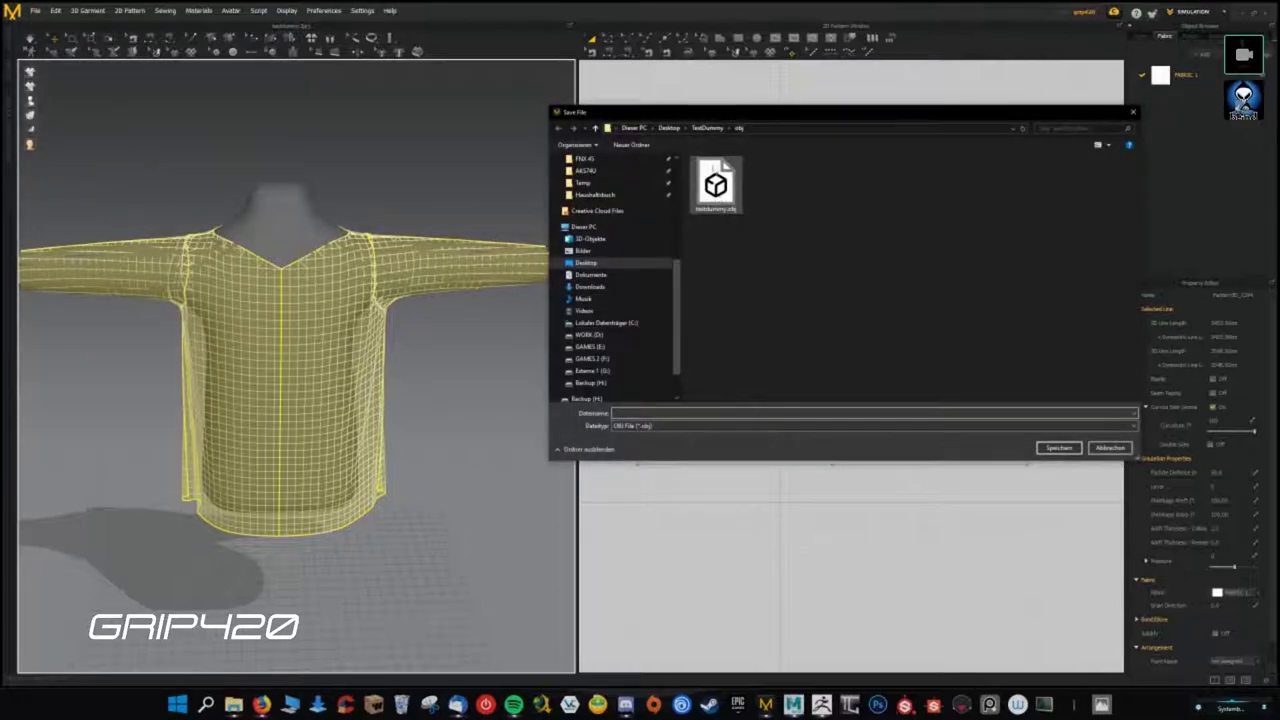
pyautogui.click(714, 192)
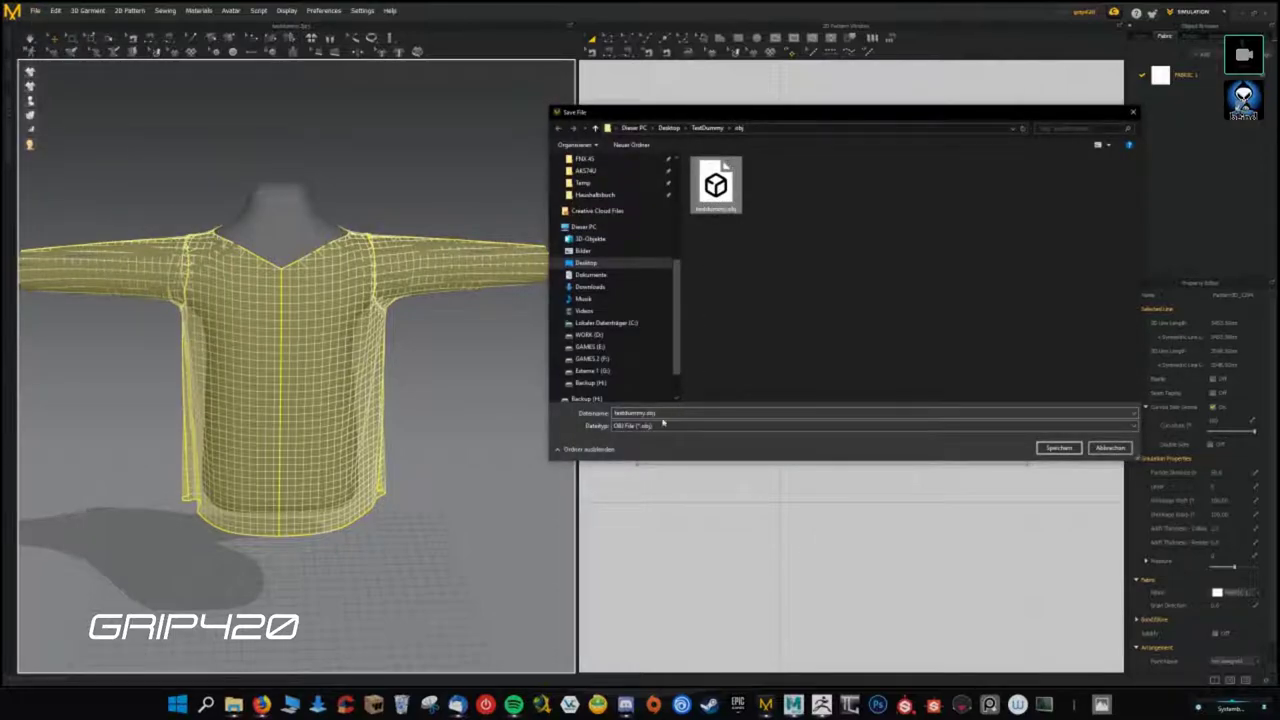
pyautogui.doubleClick(674, 411)
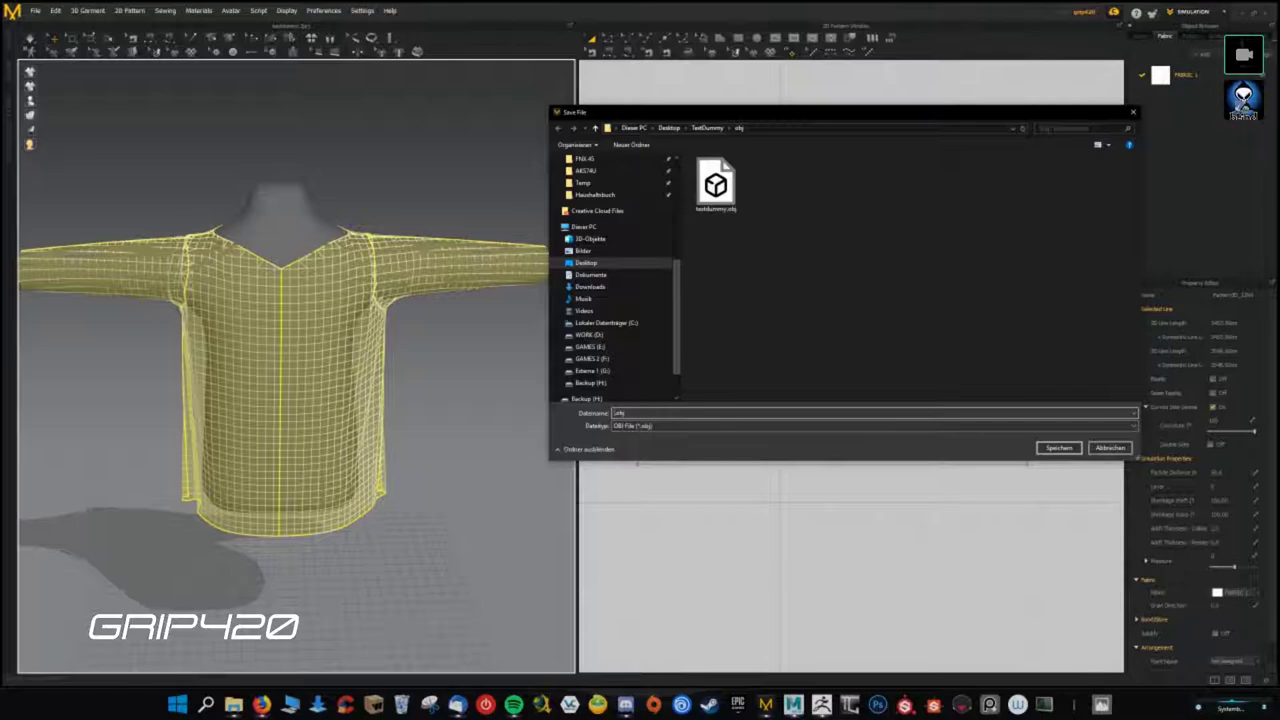
pyautogui.write('fk')
pyautogui.press('Return')
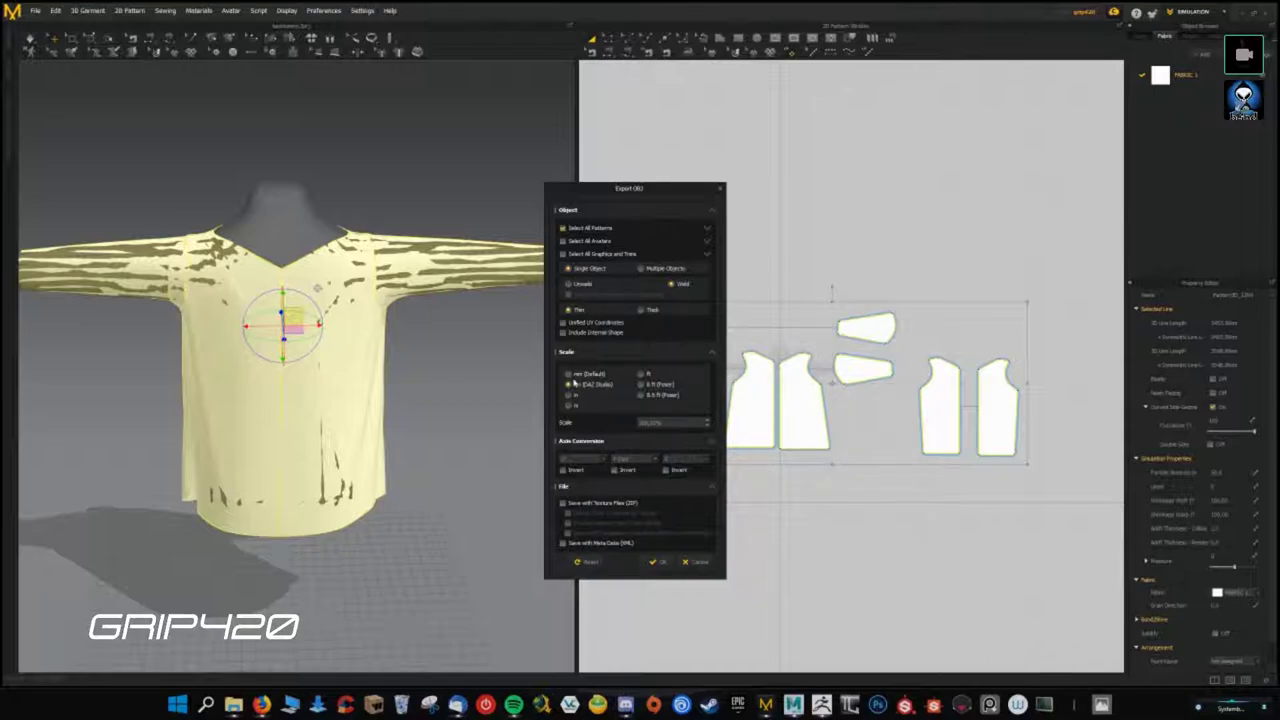
pyautogui.click(669, 565)
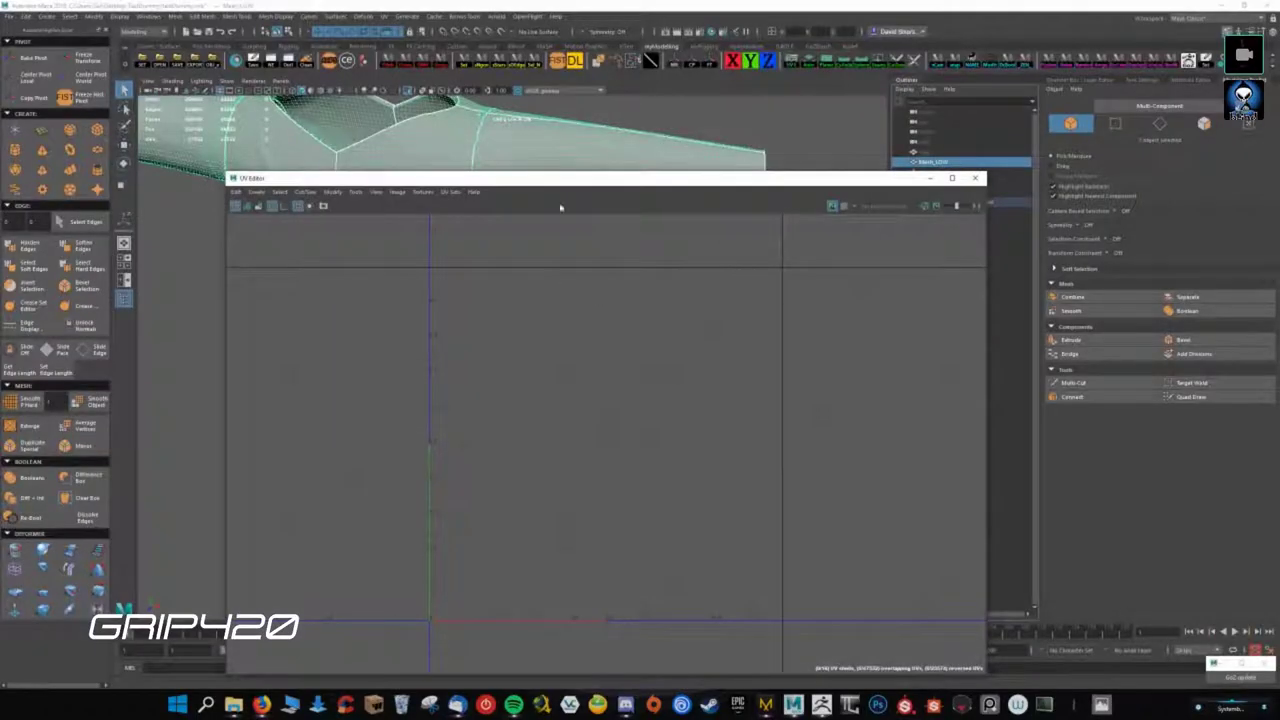
# - Close the UV Editor and drag Mesh_low.obj from the TestDummy obj folder into the scene
pyautogui.moveTo(625, 183); pyautogui.dragTo(721, 129)
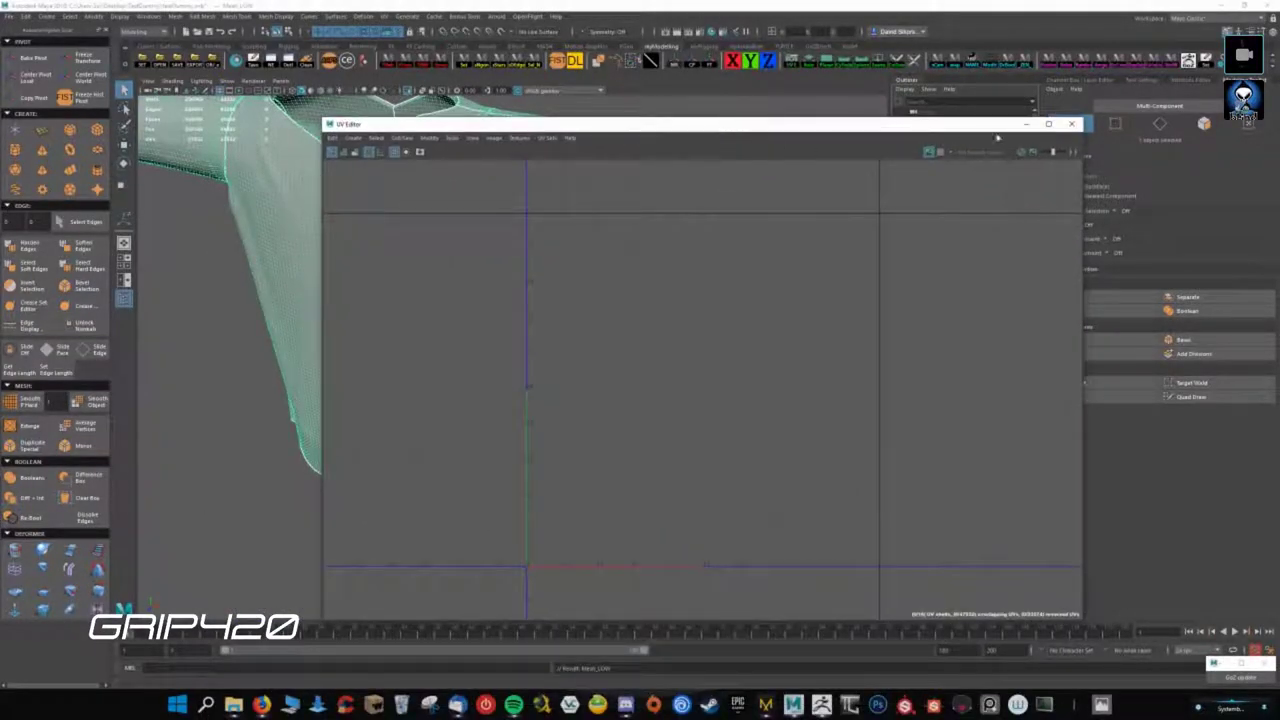
pyautogui.click(1071, 124)
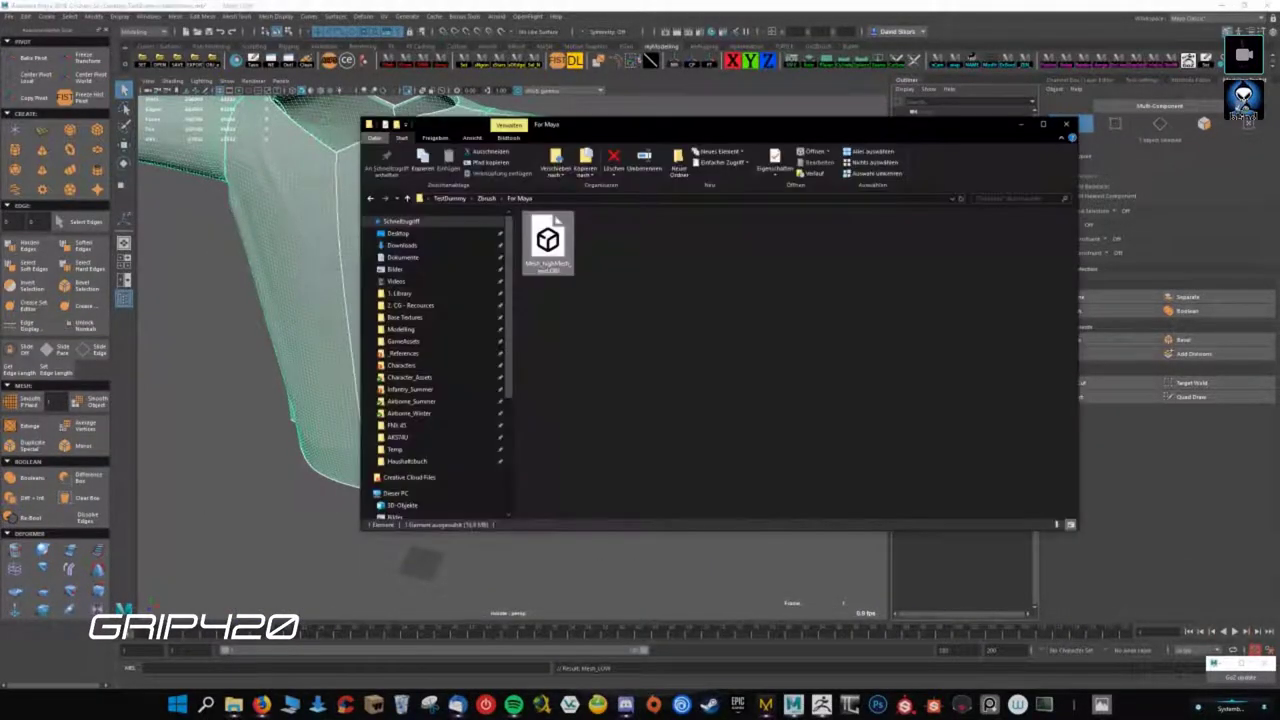
pyautogui.hotkey('alt', 'Up')
pyautogui.hotkey('alt', 'Up')
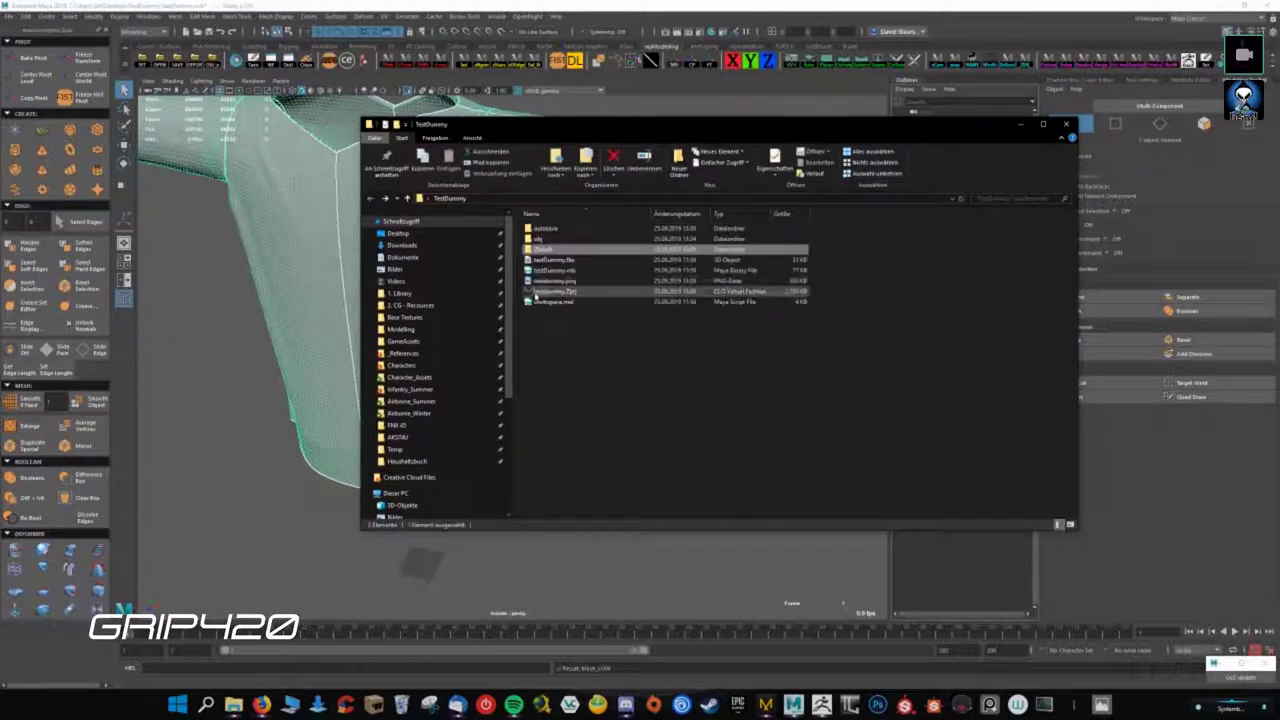
pyautogui.doubleClick(546, 241)
pyautogui.click(604, 240)
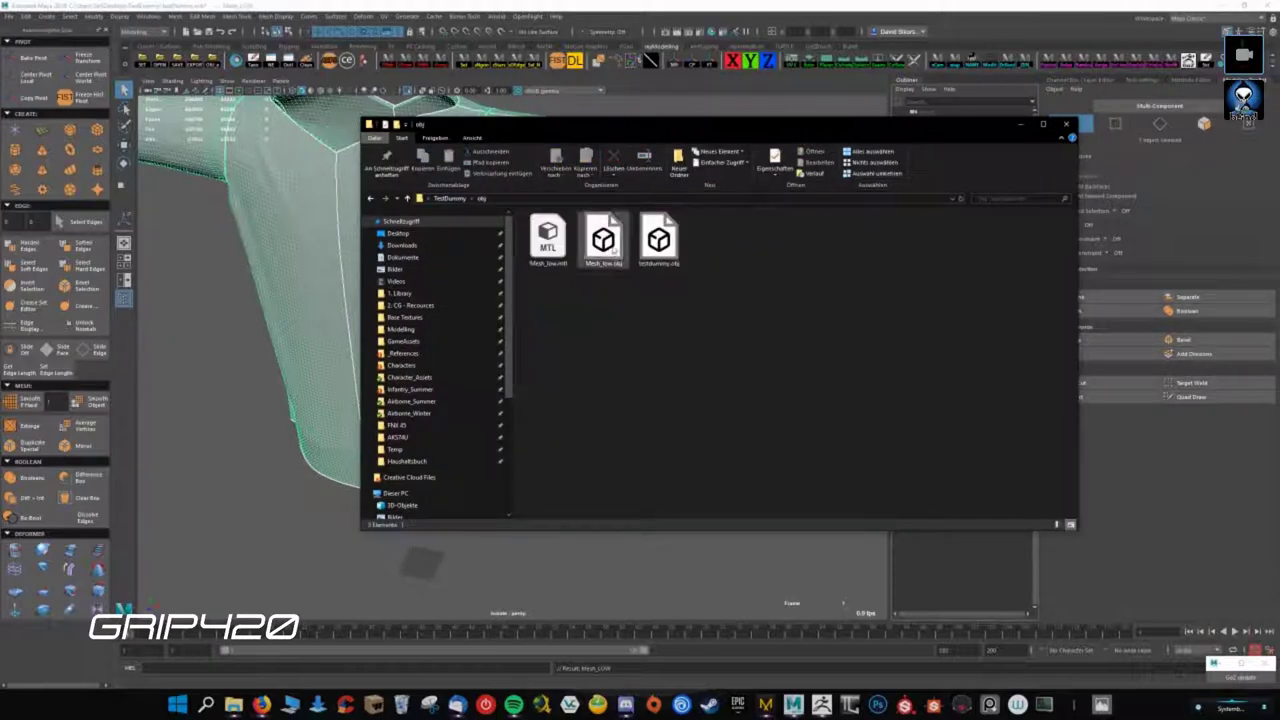
pyautogui.moveTo(604, 240)
pyautogui.mouseDown()
pyautogui.moveTo(243, 385)
pyautogui.moveTo(200, 383)
pyautogui.mouseUp()
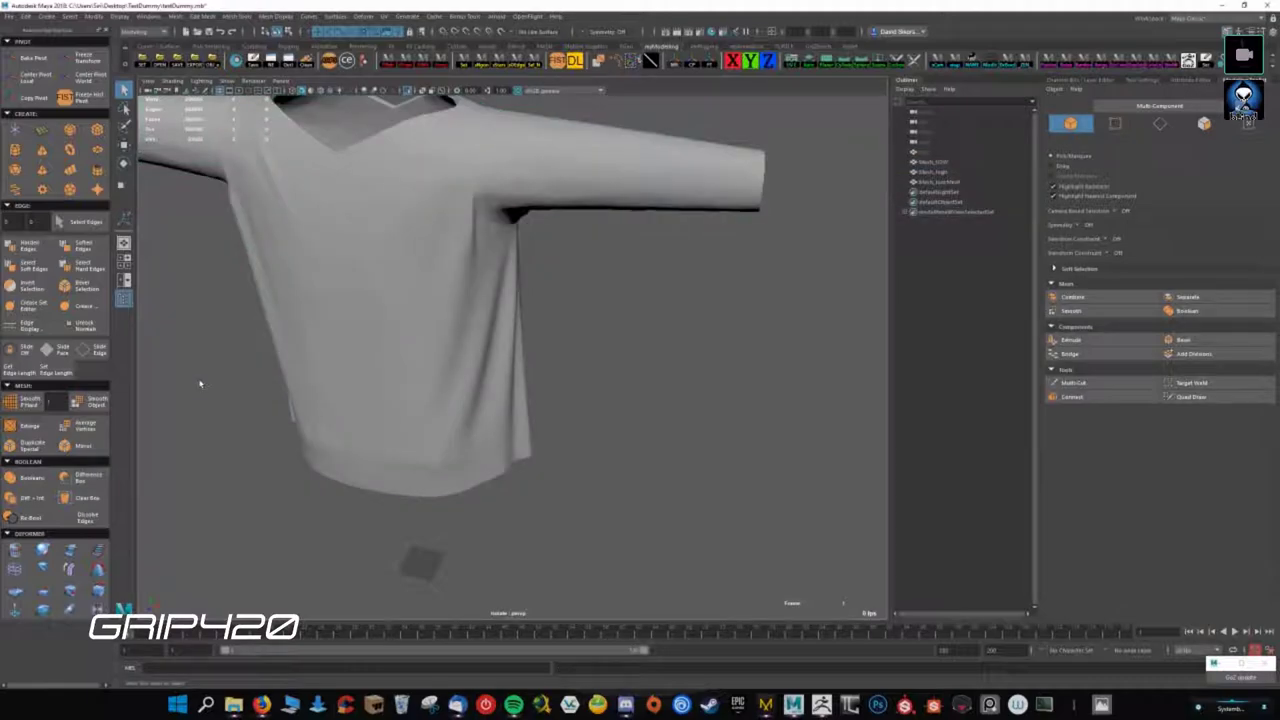
# - Rename the existing Mesh_LOW shirt to Mesh_mid
pyautogui.click(936, 163)
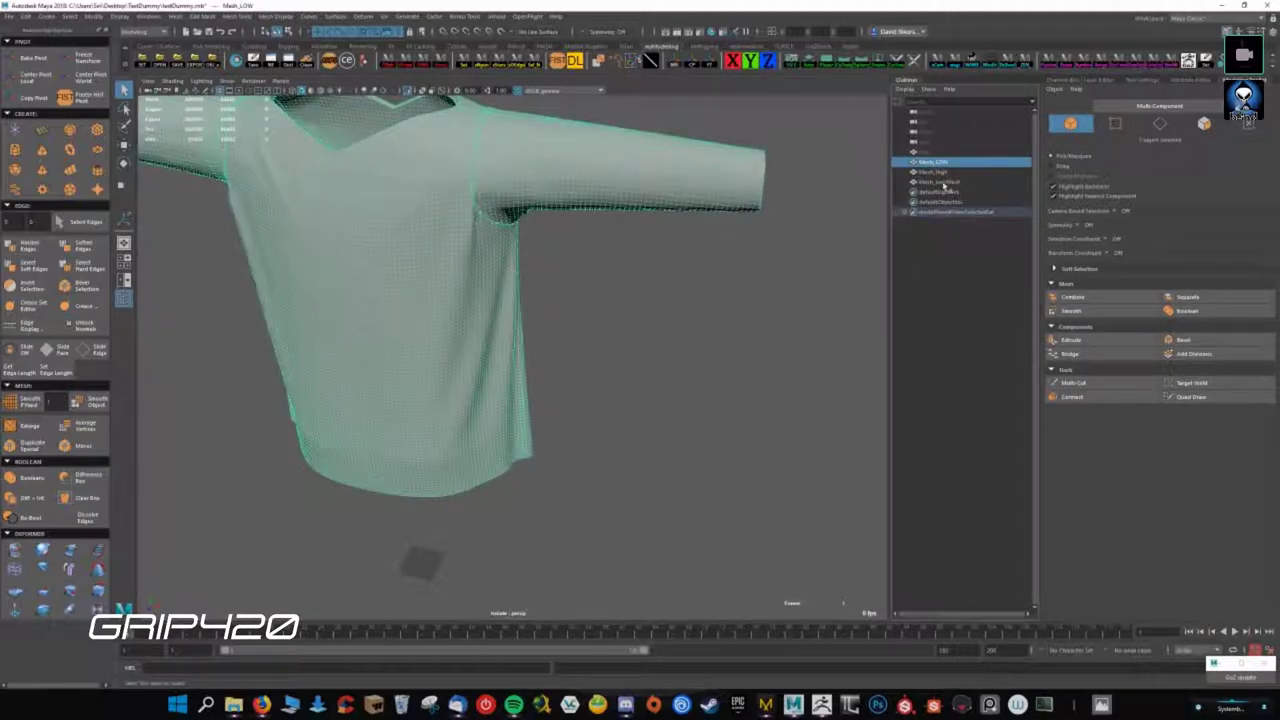
pyautogui.press('f')
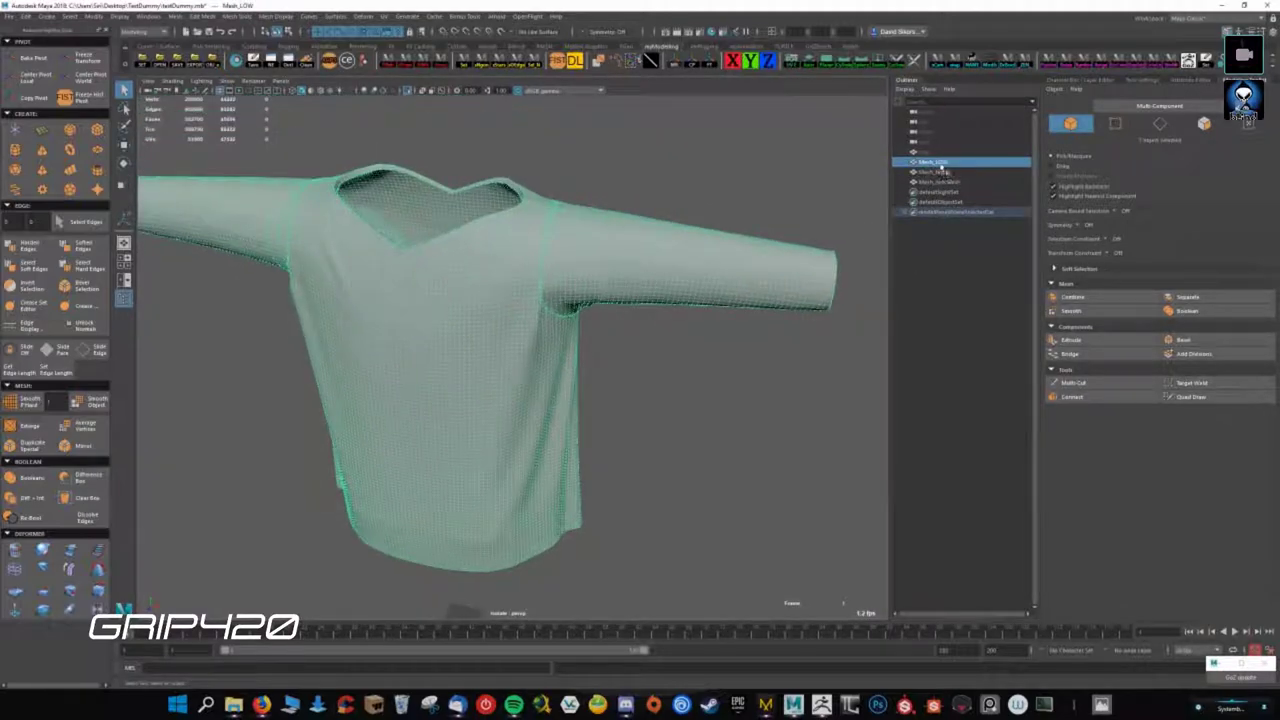
pyautogui.doubleClick(936, 162)
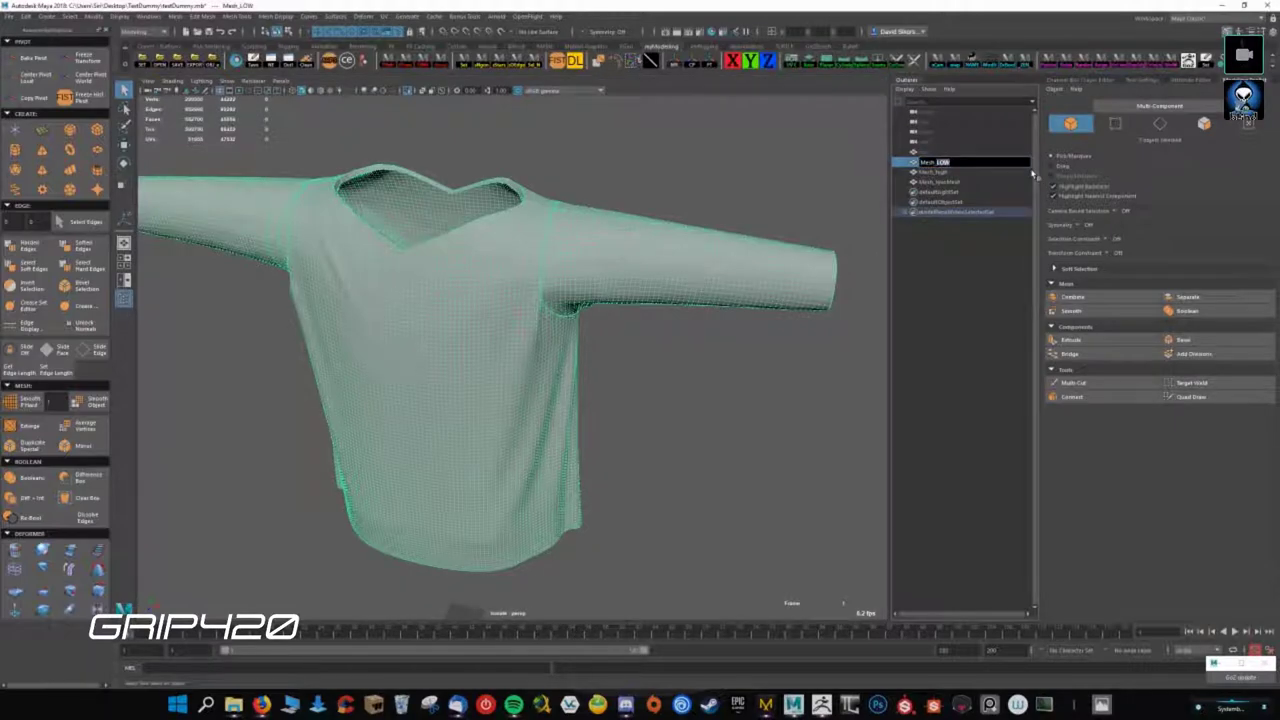
pyautogui.write('mid')
pyautogui.press('Return')
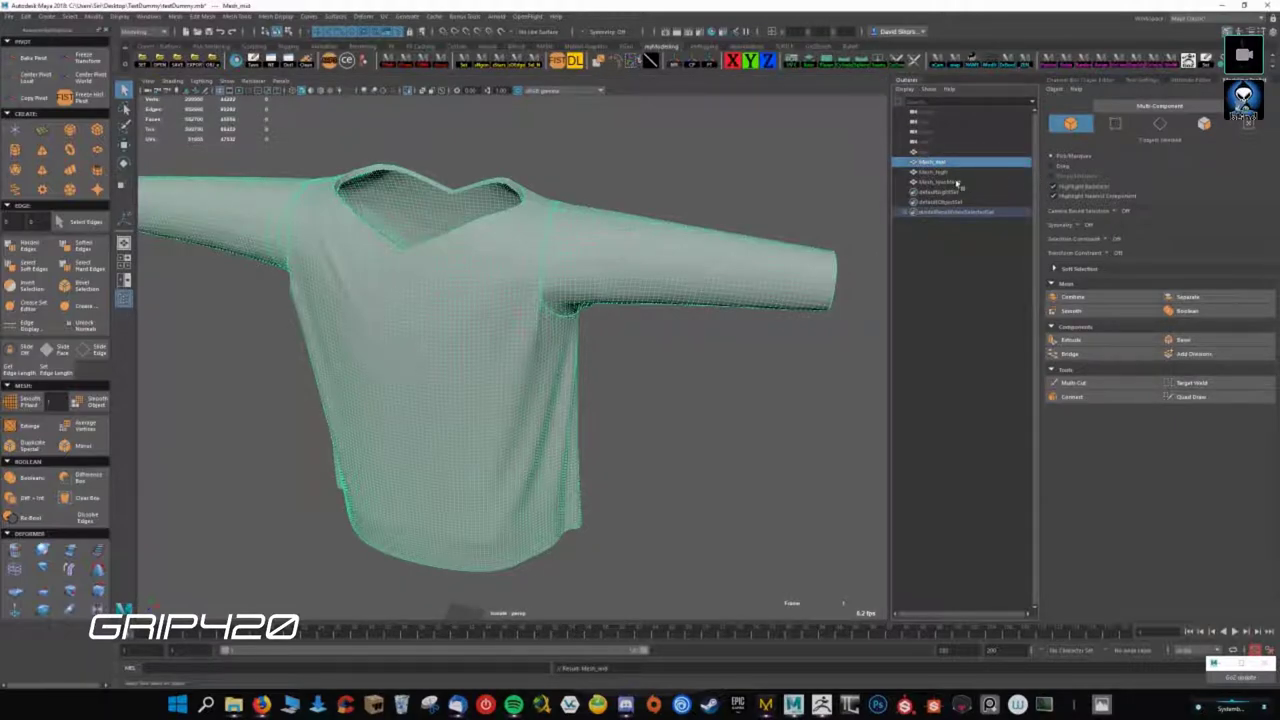
# - Delete the Mesh_low namespace from the new shirt, merging it with its parent
pyautogui.click(940, 182)
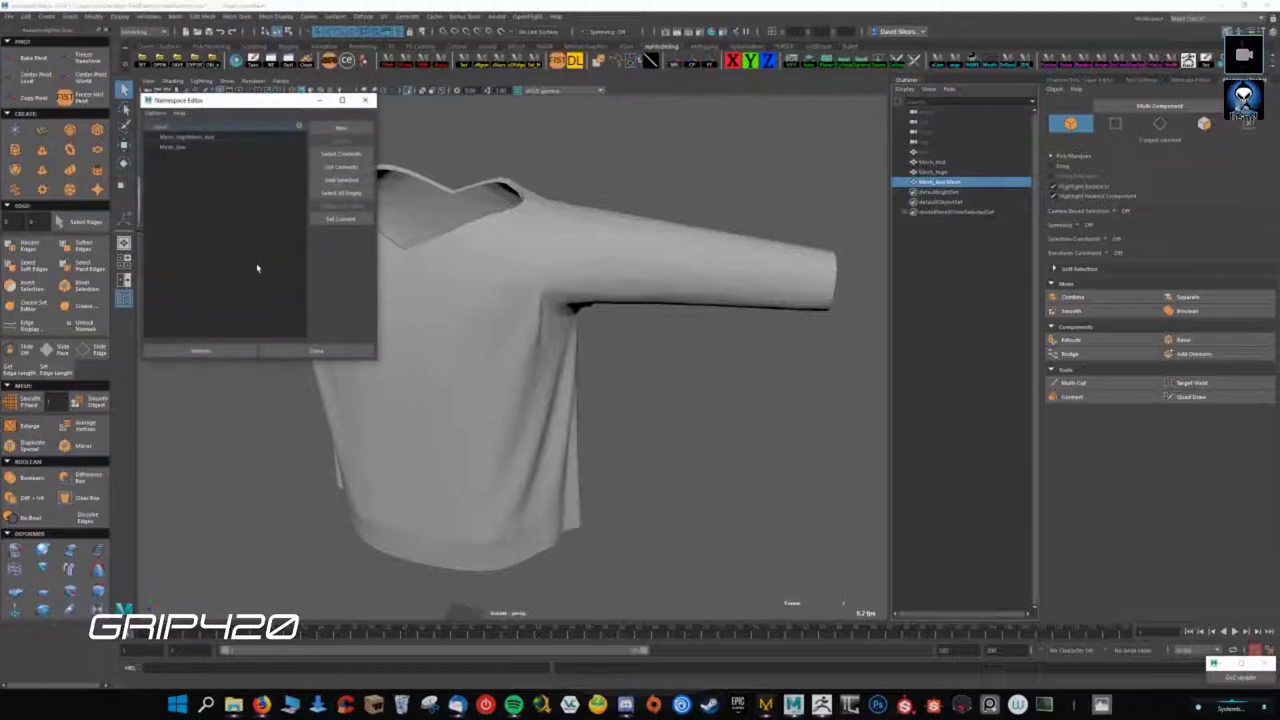
pyautogui.click(175, 147)
pyautogui.click(341, 141)
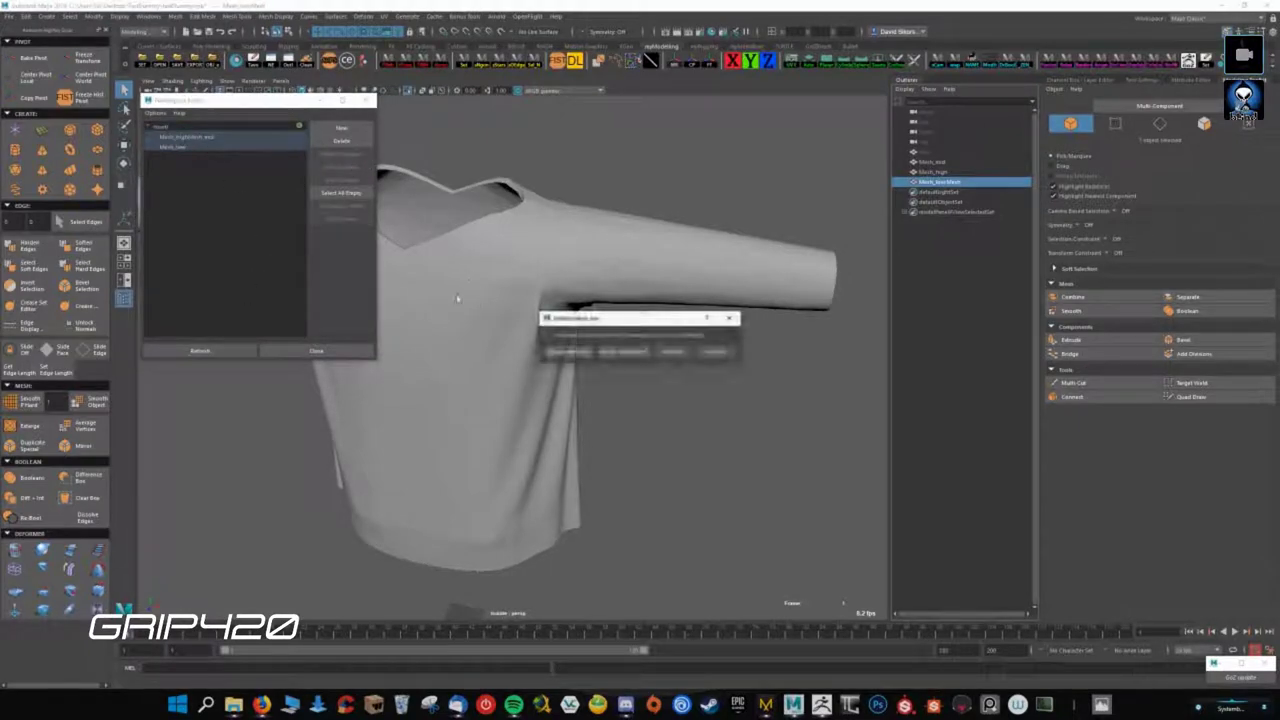
pyautogui.click(624, 352)
pyautogui.click(362, 101)
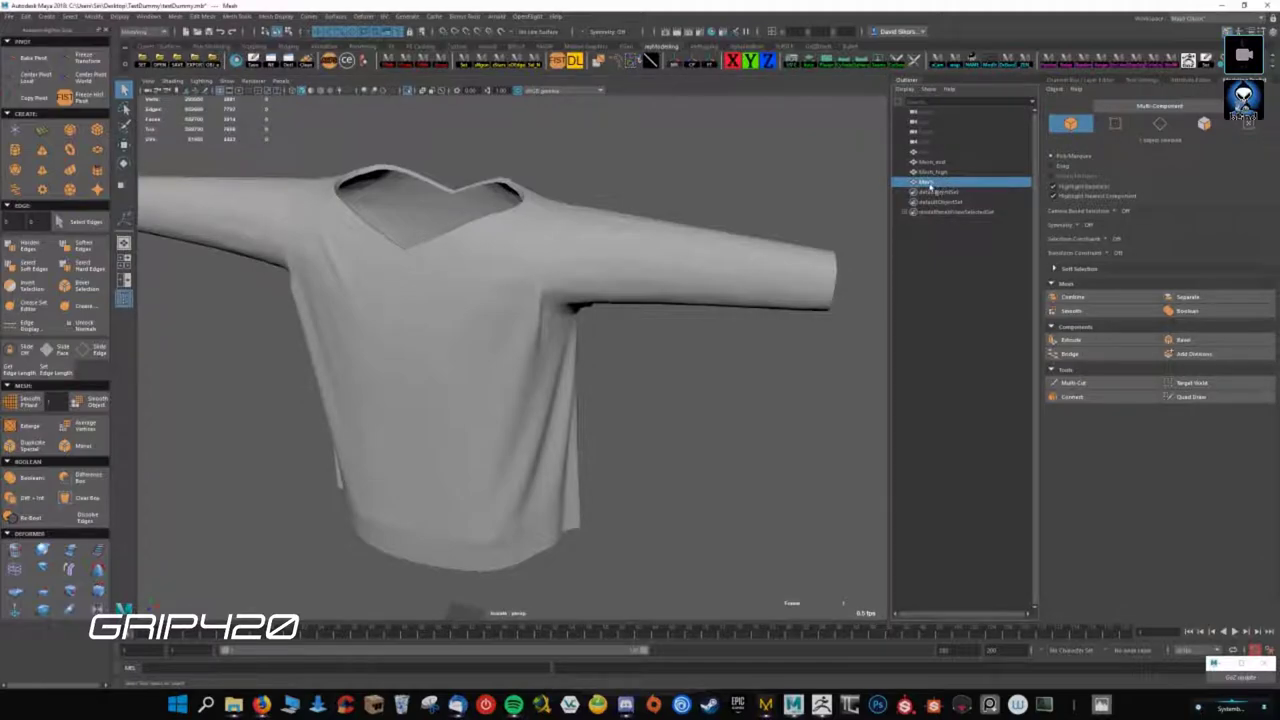
# - Rename the imported mesh to Mesh_low and delete the old Mesh_mid shirt
pyautogui.doubleClick(930, 186)
pyautogui.write('low')
pyautogui.press('Return')
pyautogui.click(950, 172)
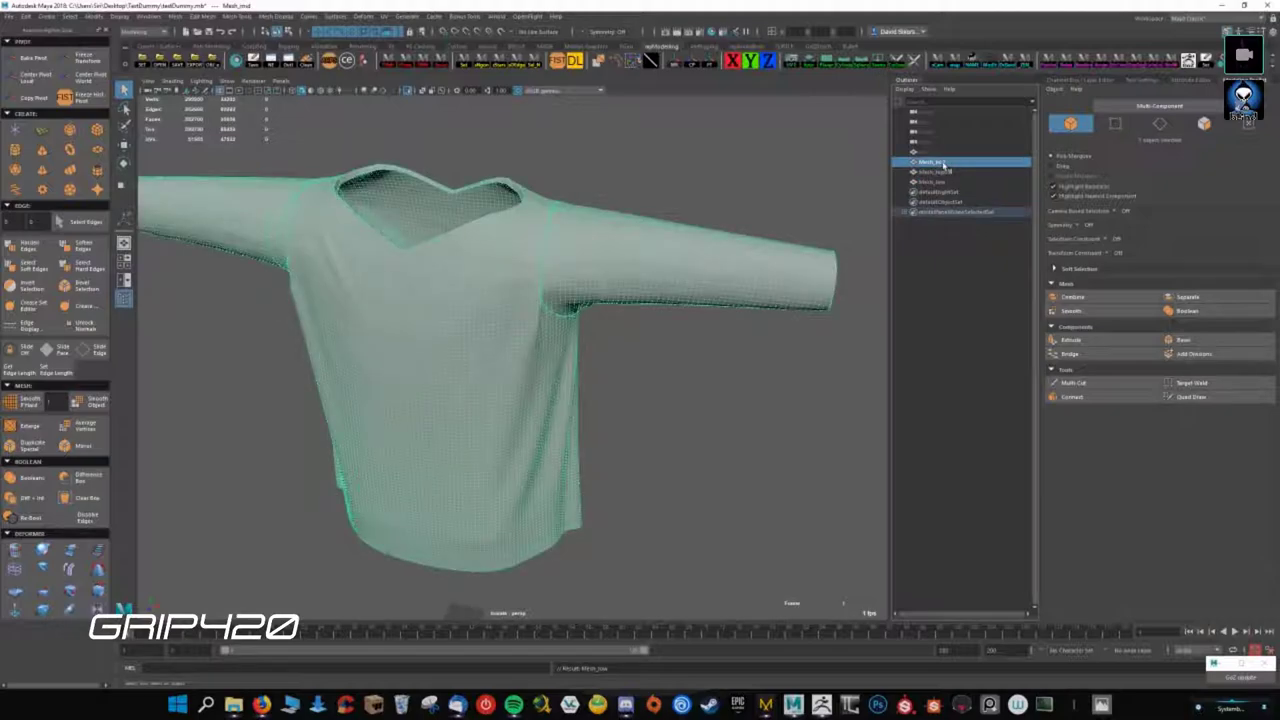
pyautogui.press('Delete')
# - Exit isolated view, frame the Mesh_low shirt and sculpt on its shoulder
pyautogui.hotkey('ctrl', '1')
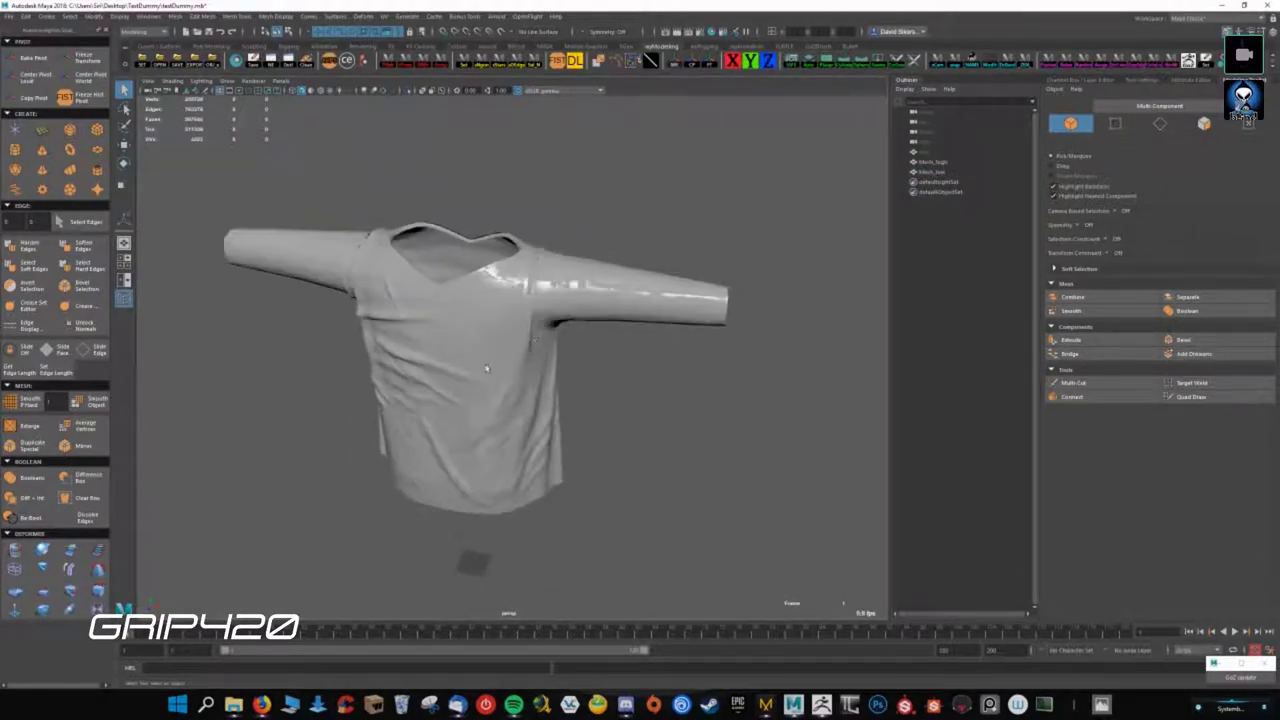
pyautogui.click(930, 172)
pyautogui.press('f')
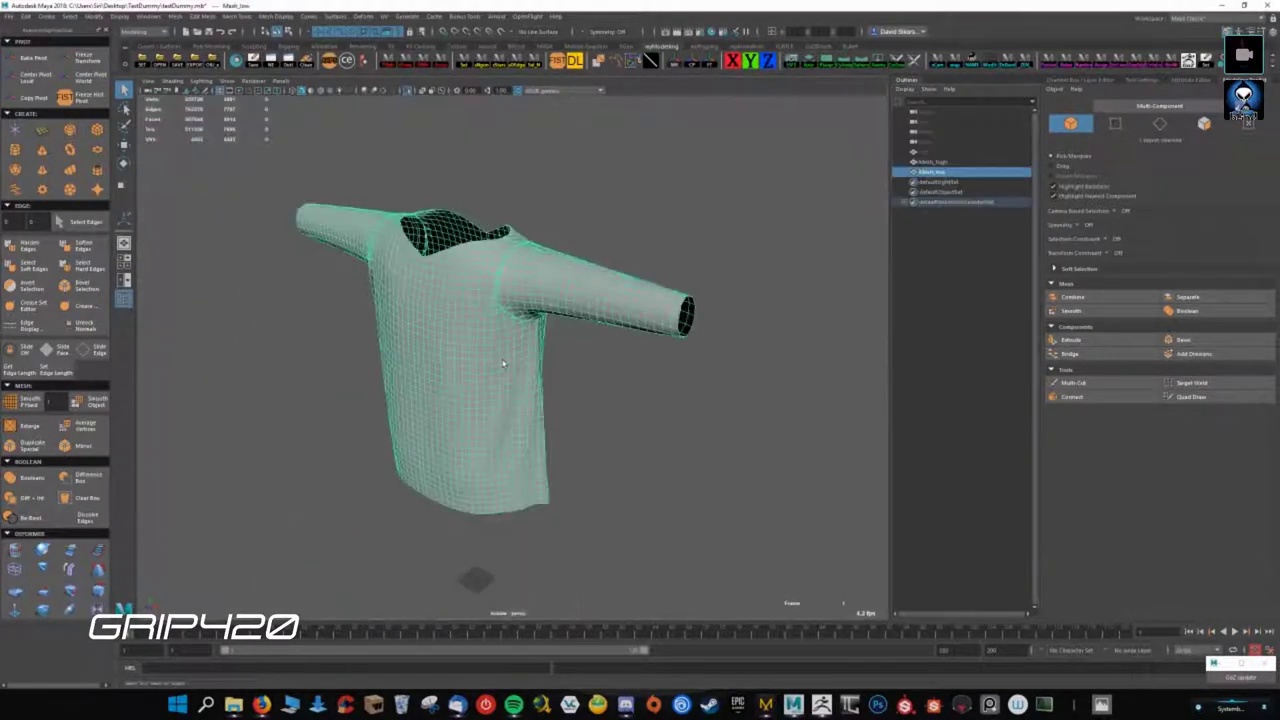
pyautogui.scroll(5, 506, 360)
pyautogui.scroll(3, 528, 394)
pyautogui.keyDown('alt'); pyautogui.moveTo(537, 479); pyautogui.dragTo(509, 325); pyautogui.keyUp('alt')
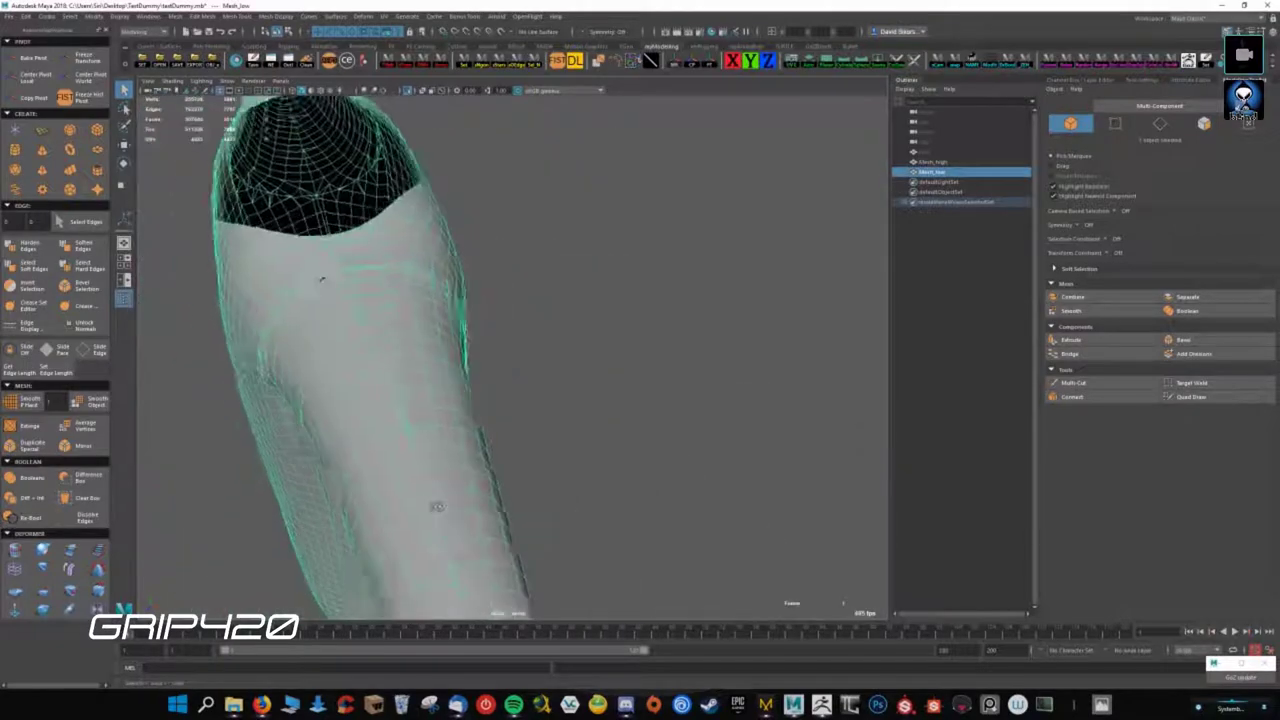
pyautogui.keyDown('shift'); pyautogui.rightClick(509, 325); pyautogui.keyUp('shift')
pyautogui.keyDown('shift'); pyautogui.moveTo(509, 325); pyautogui.dragTo(456, 309, button='right'); pyautogui.keyUp('shift')
pyautogui.moveTo(456, 309)
pyautogui.keyDown('alt'); pyautogui.mouseDown()
pyautogui.moveTo(443, 357)
pyautogui.moveTo(480, 280)
pyautogui.mouseUp(); pyautogui.keyUp('alt')
# - Orbit around the shoulders, armpit and sleeve joint to inspect the shirt
pyautogui.moveTo(443, 357)
pyautogui.keyDown('alt'); pyautogui.mouseDown()
pyautogui.moveTo(429, 449)
pyautogui.moveTo(601, 344)
pyautogui.moveTo(432, 362)
pyautogui.moveTo(439, 419)
pyautogui.mouseUp(); pyautogui.keyUp('alt')
pyautogui.keyDown('alt'); pyautogui.moveTo(600, 318); pyautogui.dragTo(620, 226); pyautogui.keyUp('alt')
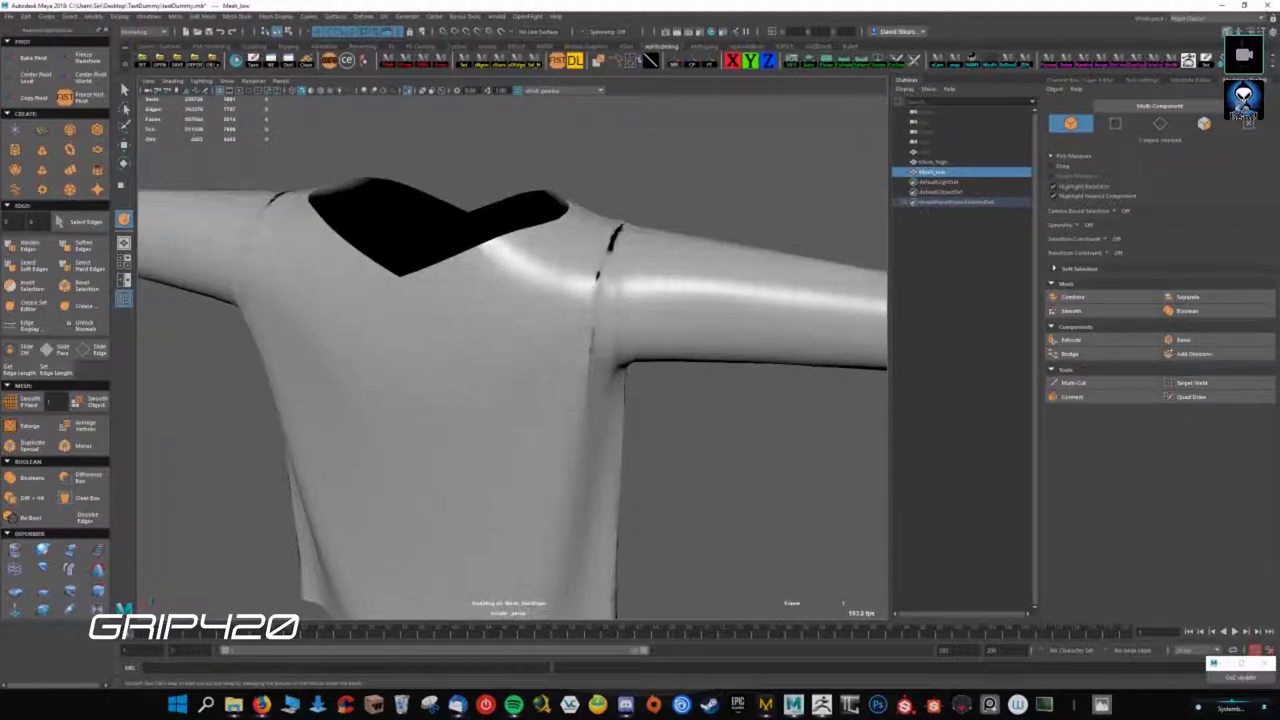
pyautogui.keyDown('alt'); pyautogui.moveTo(598, 272); pyautogui.dragTo(549, 347); pyautogui.keyUp('alt')
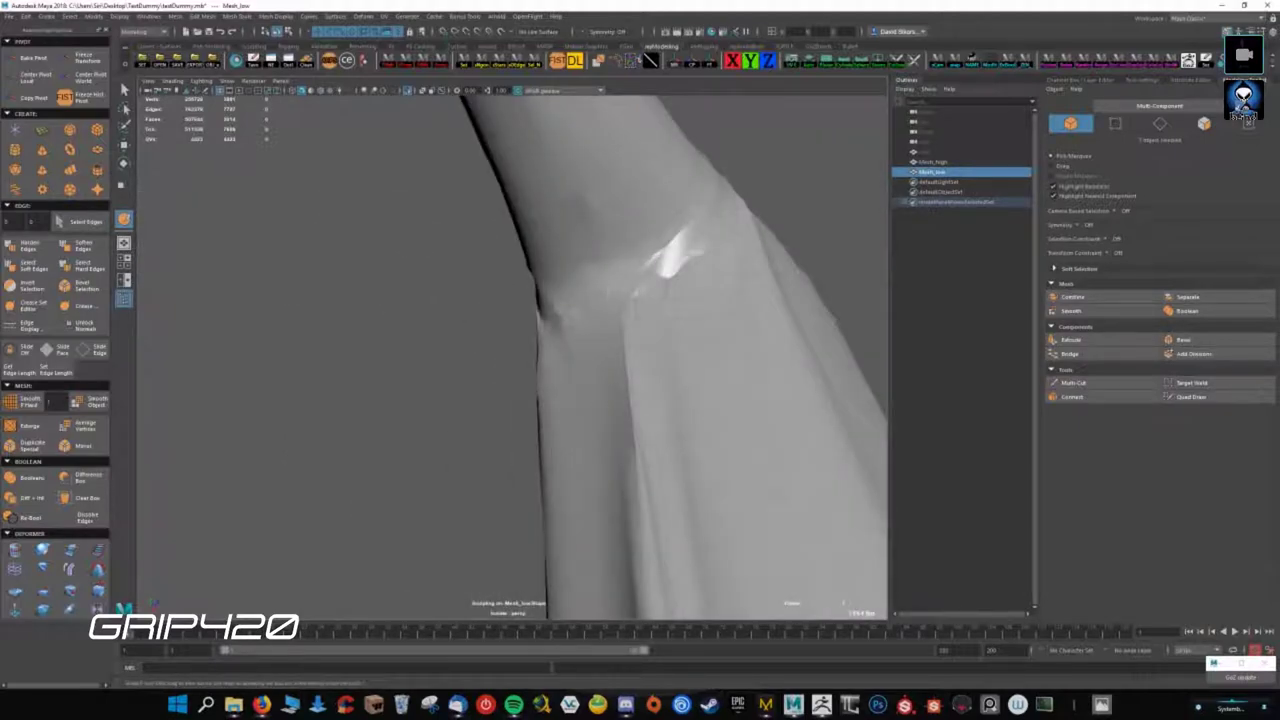
pyautogui.keyDown('alt'); pyautogui.moveTo(665, 255); pyautogui.dragTo(640, 288); pyautogui.keyUp('alt')
pyautogui.moveTo(557, 425)
pyautogui.keyDown('alt'); pyautogui.mouseDown()
pyautogui.moveTo(528, 490)
pyautogui.moveTo(521, 463)
pyautogui.mouseUp(); pyautogui.keyUp('alt')
pyautogui.press('f')
# - Reselect the shirt and sculpt on it again from a front view
pyautogui.click(65, 445)
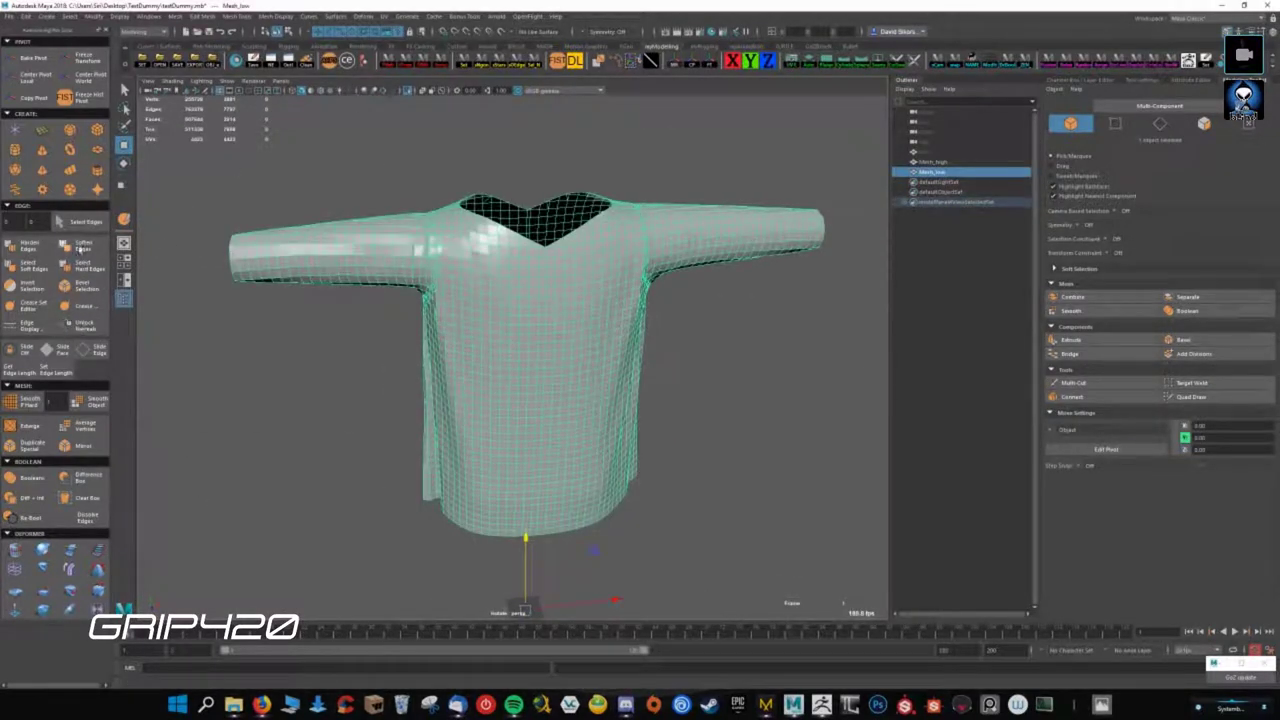
pyautogui.click(531, 304)
pyautogui.keyDown('alt'); pyautogui.moveTo(531, 304); pyautogui.dragTo(519, 354); pyautogui.keyUp('alt')
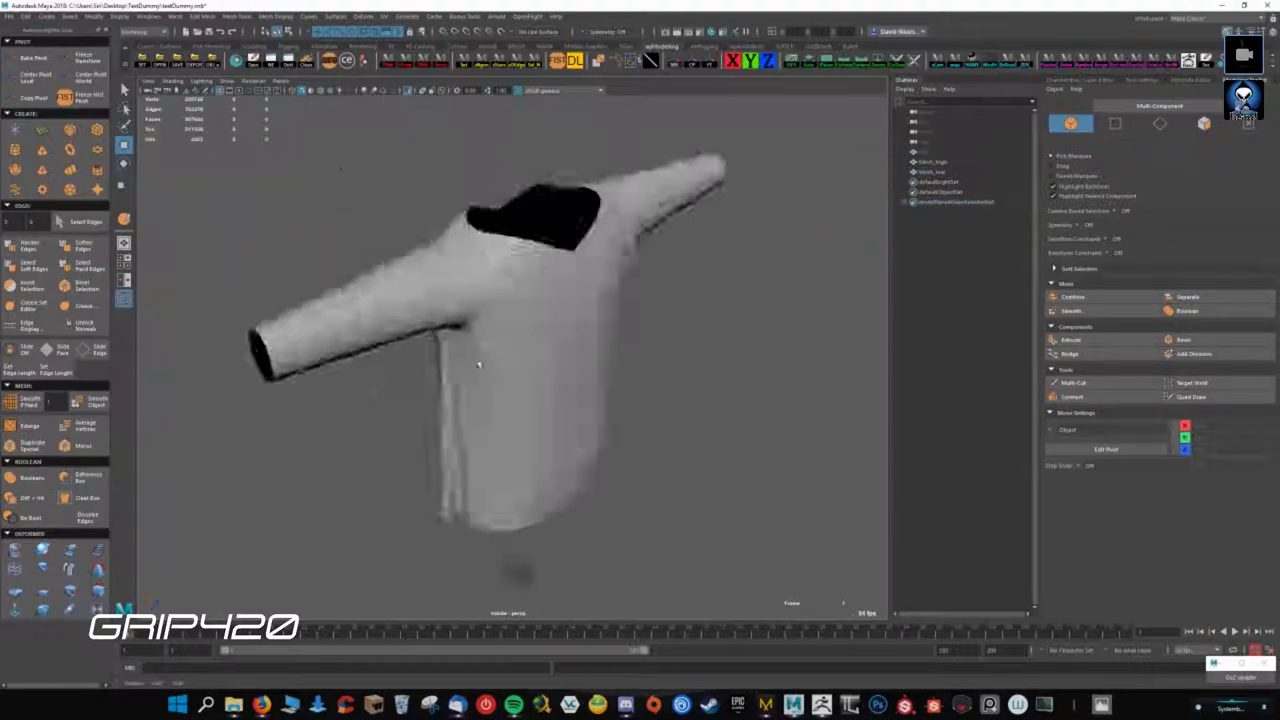
pyautogui.moveTo(571, 283); pyautogui.dragTo(580, 277, button='right')
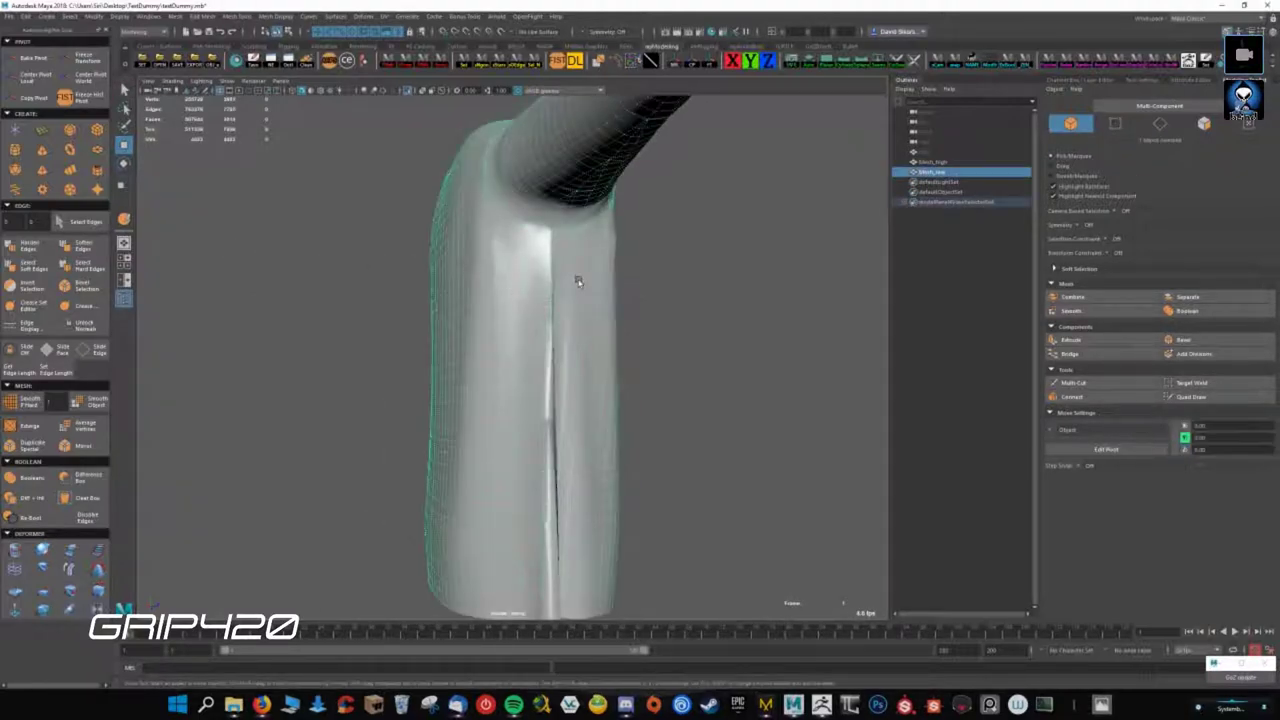
pyautogui.keyDown('alt'); pyautogui.moveTo(580, 277); pyautogui.dragTo(496, 520); pyautogui.keyUp('alt')
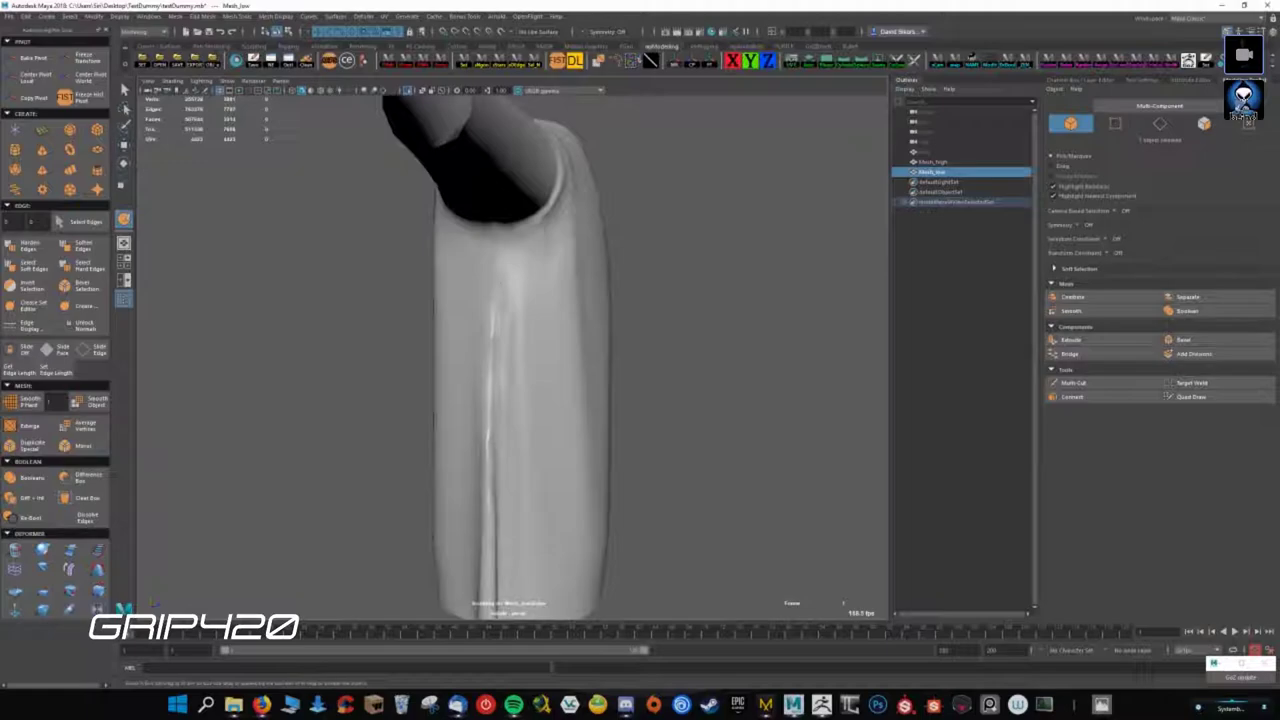
pyautogui.scroll(-5, 512, 254)
pyautogui.click(677, 403)
pyautogui.moveTo(677, 403)
pyautogui.keyDown('alt'); pyautogui.mouseDown()
pyautogui.moveTo(567, 504)
pyautogui.moveTo(589, 414)
pyautogui.moveTo(646, 391)
pyautogui.moveTo(518, 347)
pyautogui.mouseUp(); pyautogui.keyUp('alt')
pyautogui.click(527, 313)
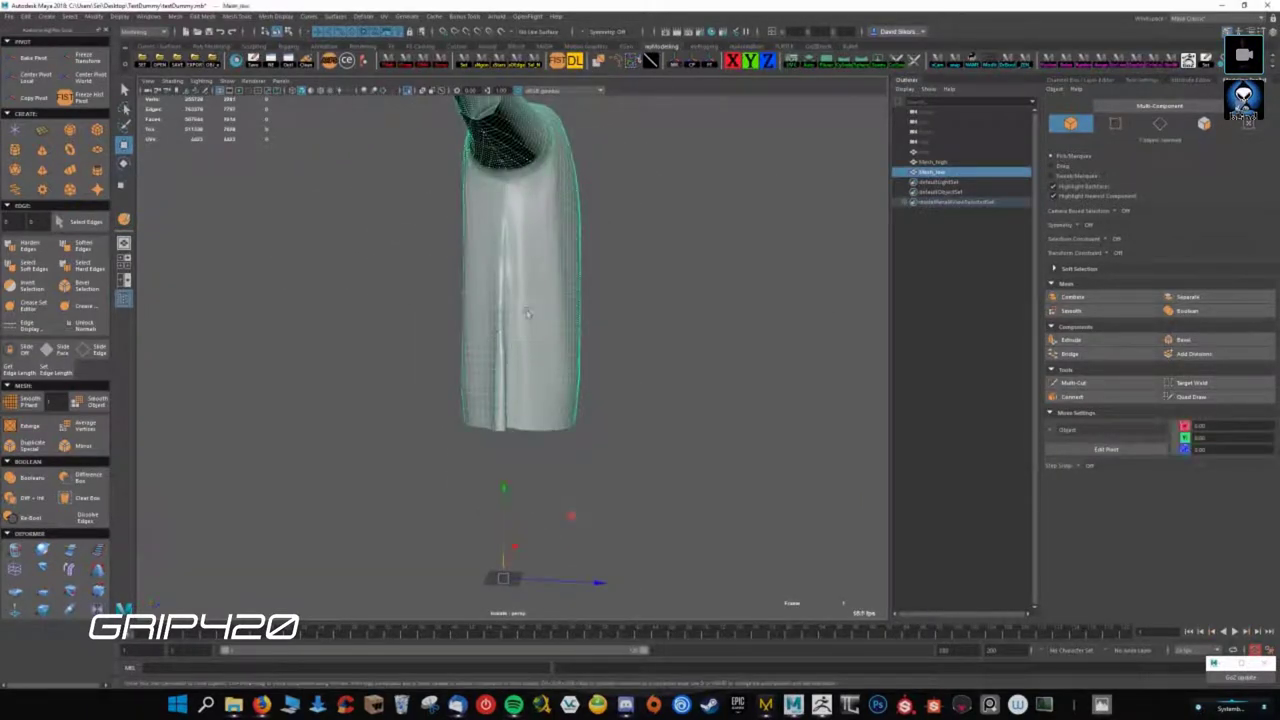
pyautogui.moveTo(533, 294); pyautogui.dragTo(520, 262, button='right')
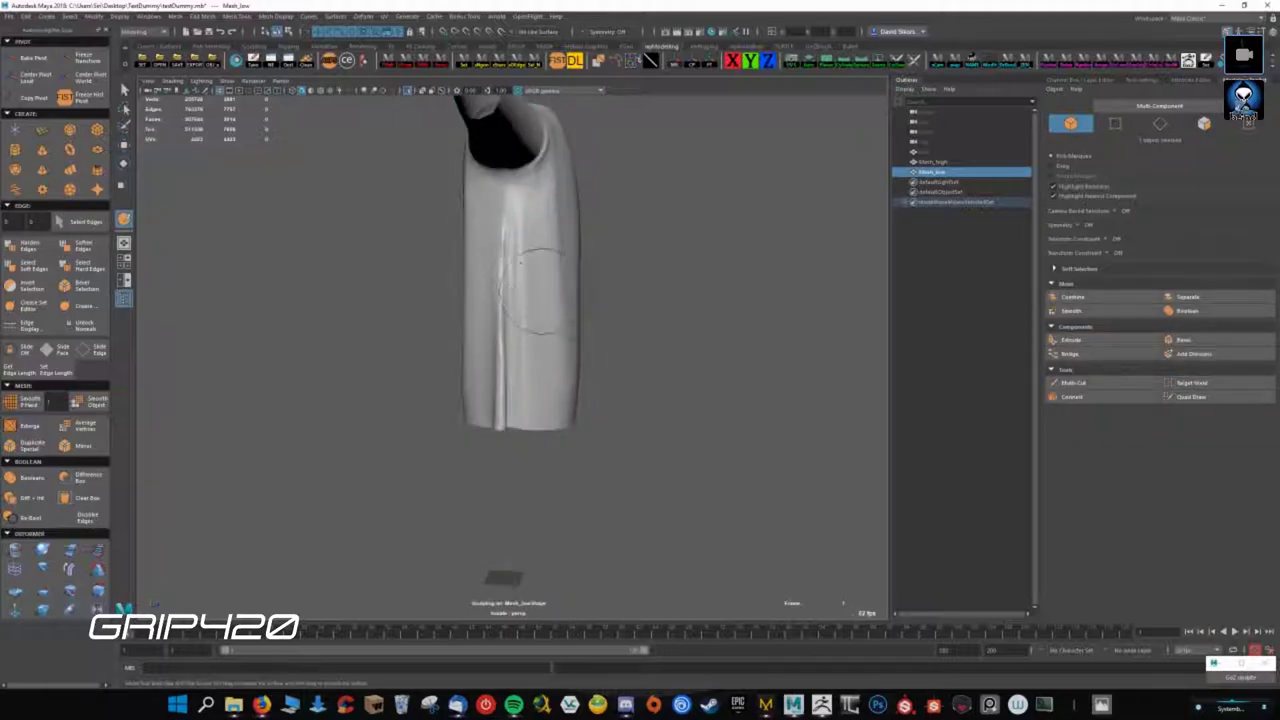
pyautogui.keyDown('alt'); pyautogui.moveTo(505, 292); pyautogui.dragTo(535, 295); pyautogui.keyUp('alt')
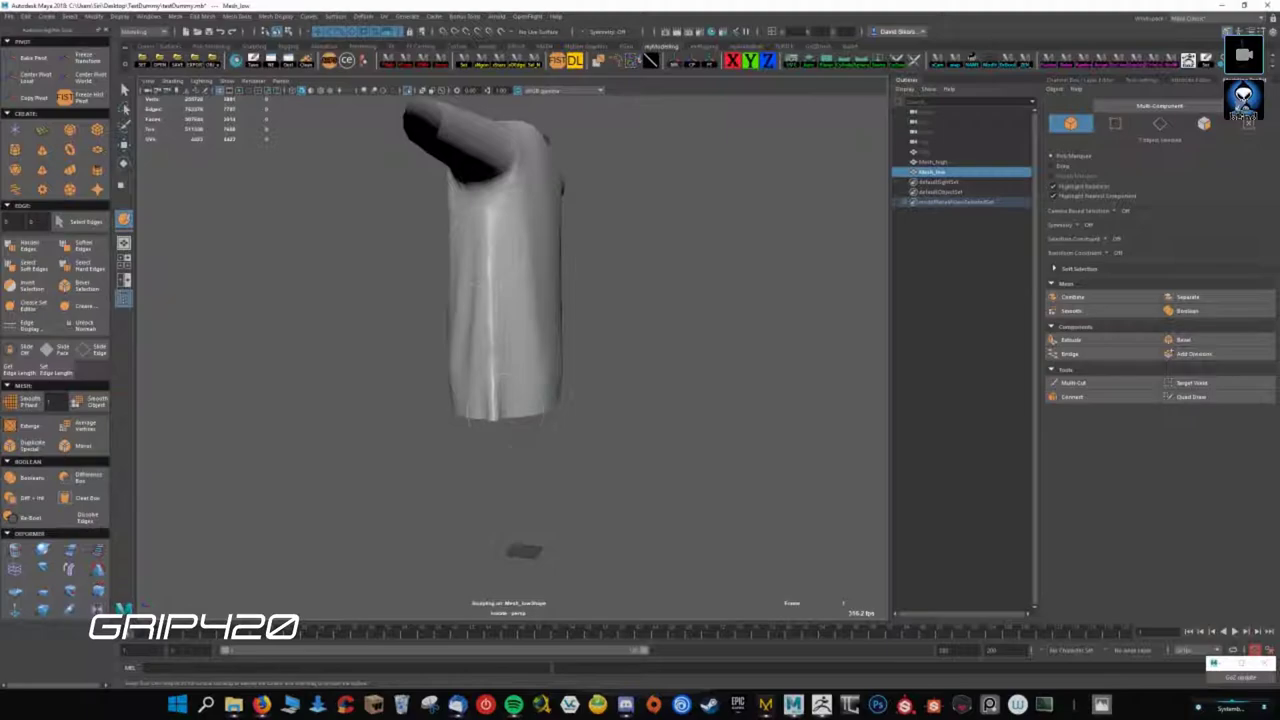
# - Leave sculpt mode, select Mesh_low and bring up the UV Editor
pyautogui.press('w')
pyautogui.click(400, 503)
pyautogui.moveTo(400, 503)
pyautogui.keyDown('alt'); pyautogui.mouseDown()
pyautogui.moveTo(651, 429)
pyautogui.moveTo(550, 388)
pyautogui.moveTo(536, 346)
pyautogui.moveTo(526, 466)
pyautogui.moveTo(546, 309)
pyautogui.mouseUp(); pyautogui.keyUp('alt')
pyautogui.scroll(2, 550, 388)
pyautogui.click(520, 360)
pyautogui.moveTo(466, 309)
pyautogui.keyDown('alt'); pyautogui.mouseDown()
pyautogui.moveTo(641, 391)
pyautogui.moveTo(423, 371)
pyautogui.mouseUp(); pyautogui.keyUp('alt')
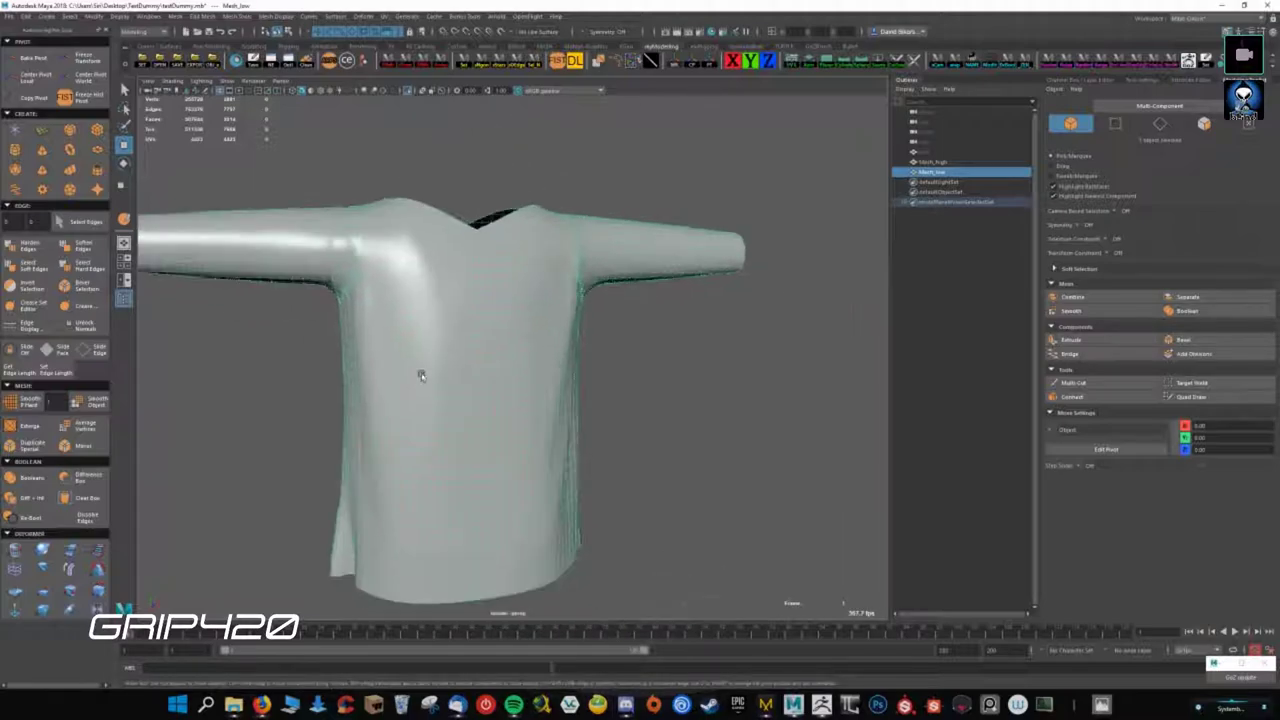
pyautogui.scroll(-3, 443, 429)
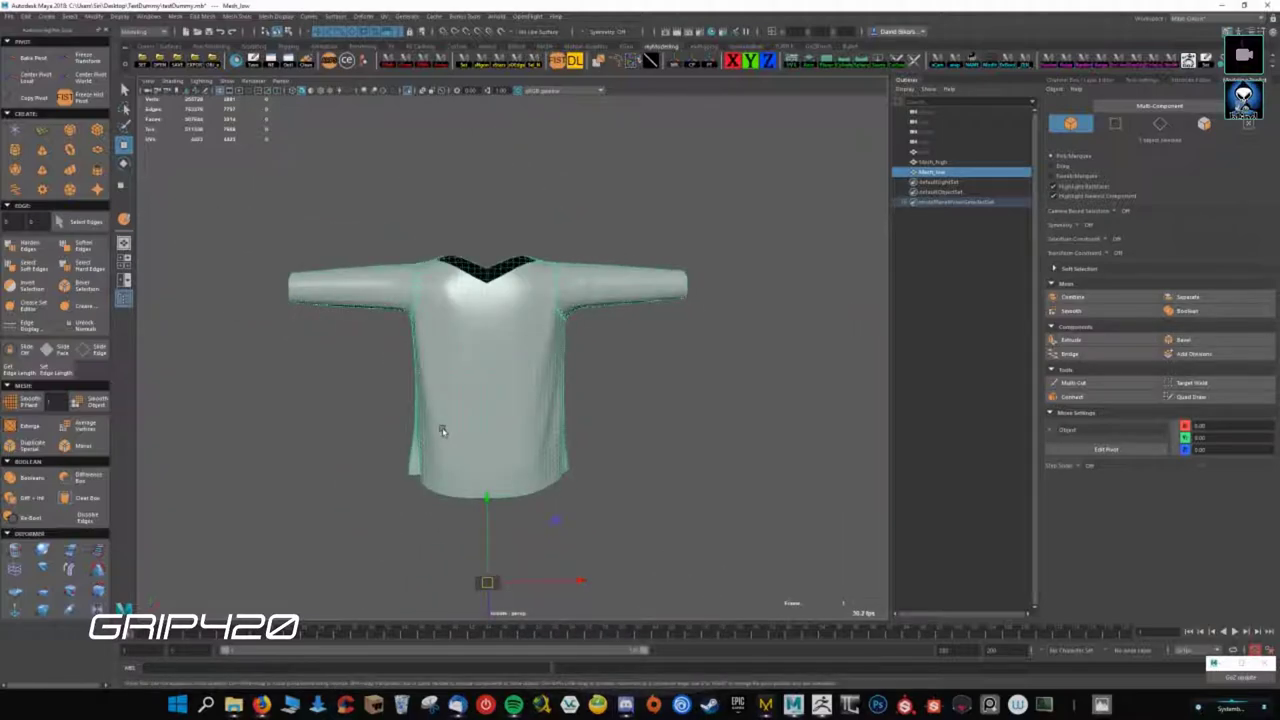
pyautogui.click(794, 58)
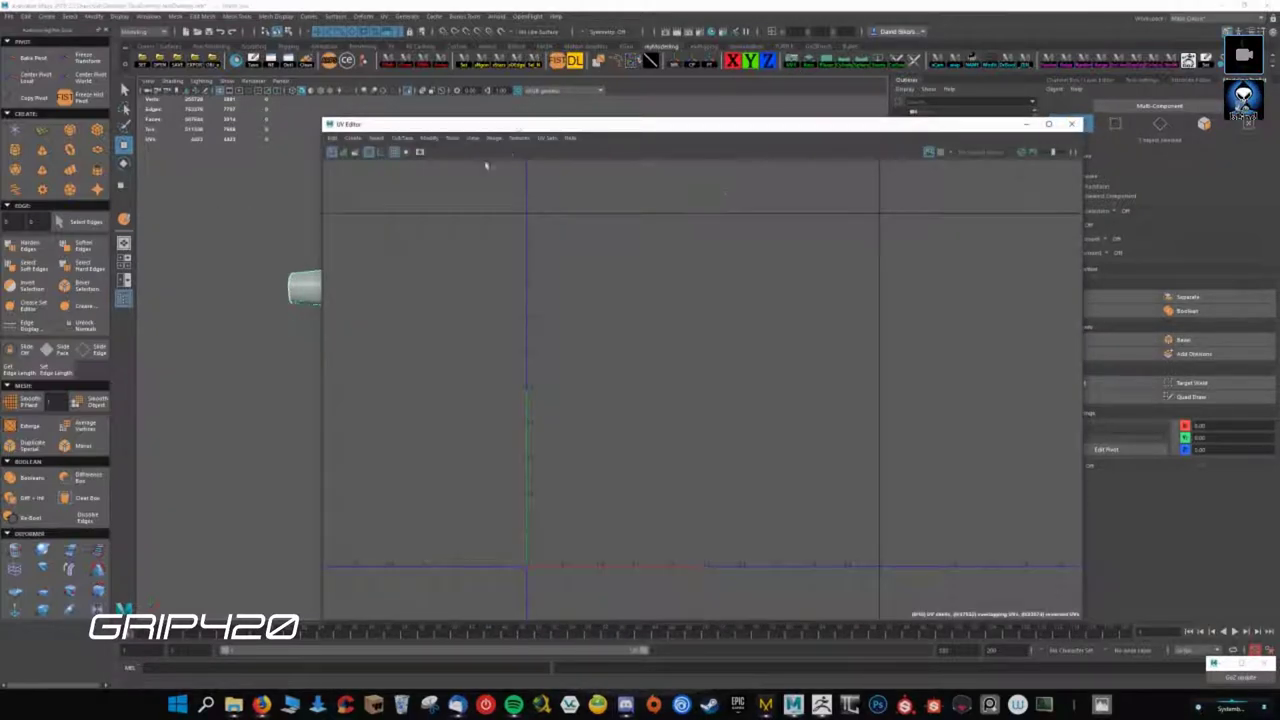
# - Reposition the UV Editor, check the UV Set Editor, and apply Automatic UVs to the shirt
pyautogui.moveTo(569, 129); pyautogui.dragTo(682, 93)
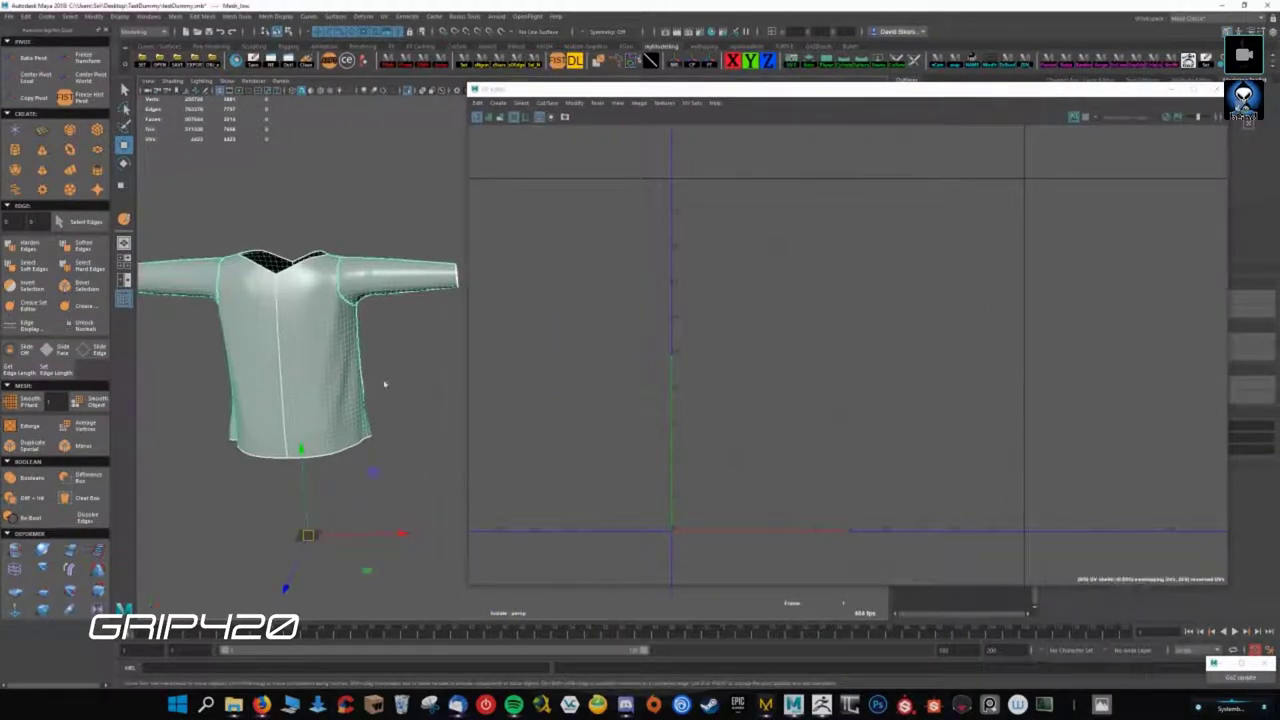
pyautogui.moveTo(660, 89); pyautogui.dragTo(653, 111)
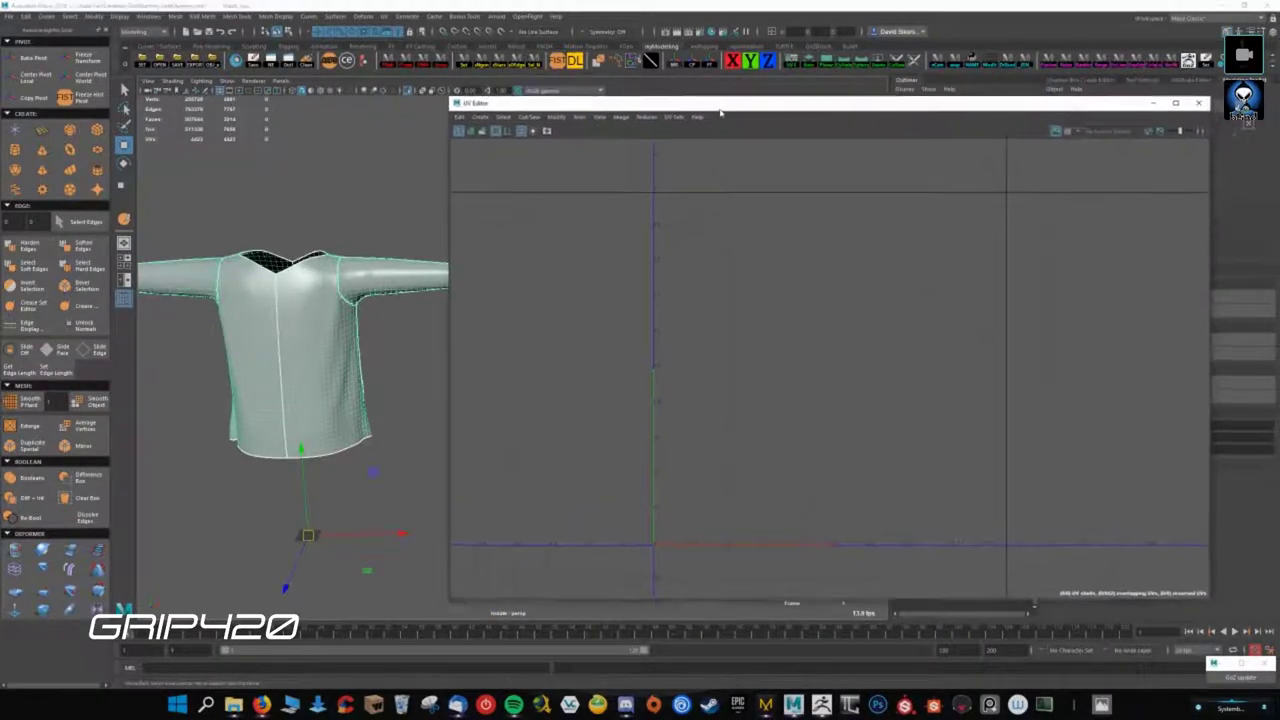
pyautogui.click(388, 17)
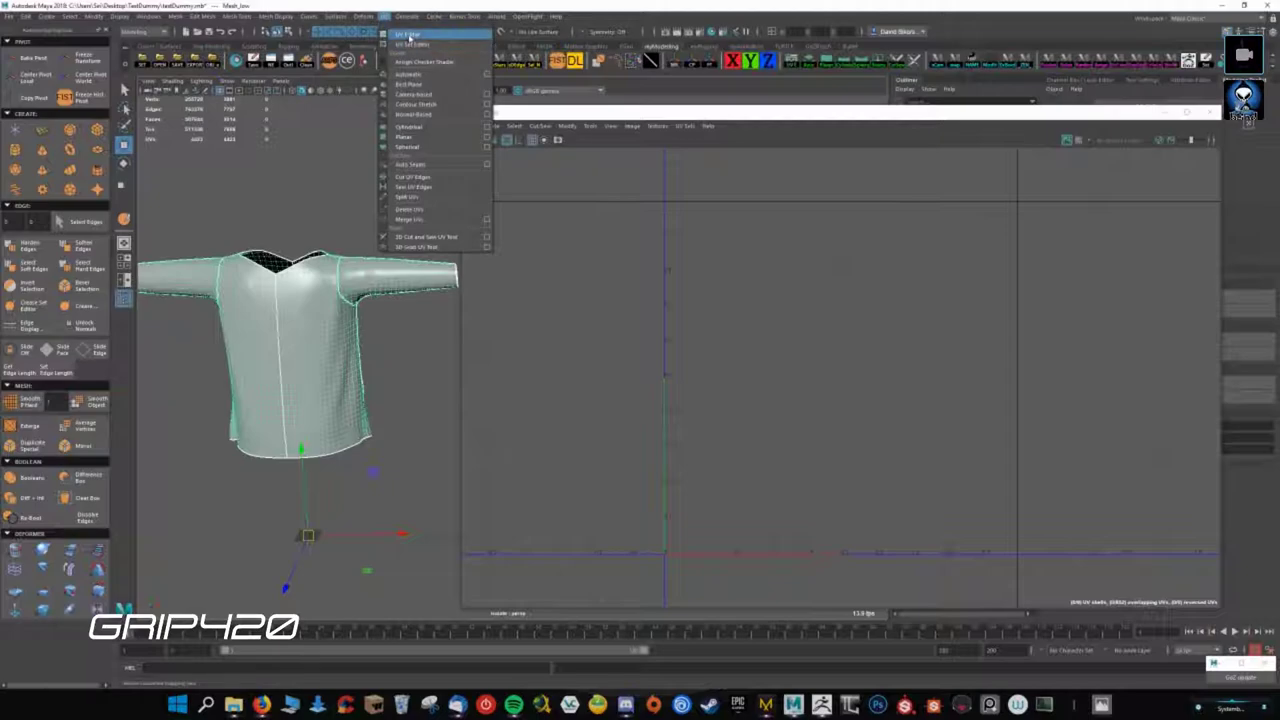
pyautogui.click(412, 45)
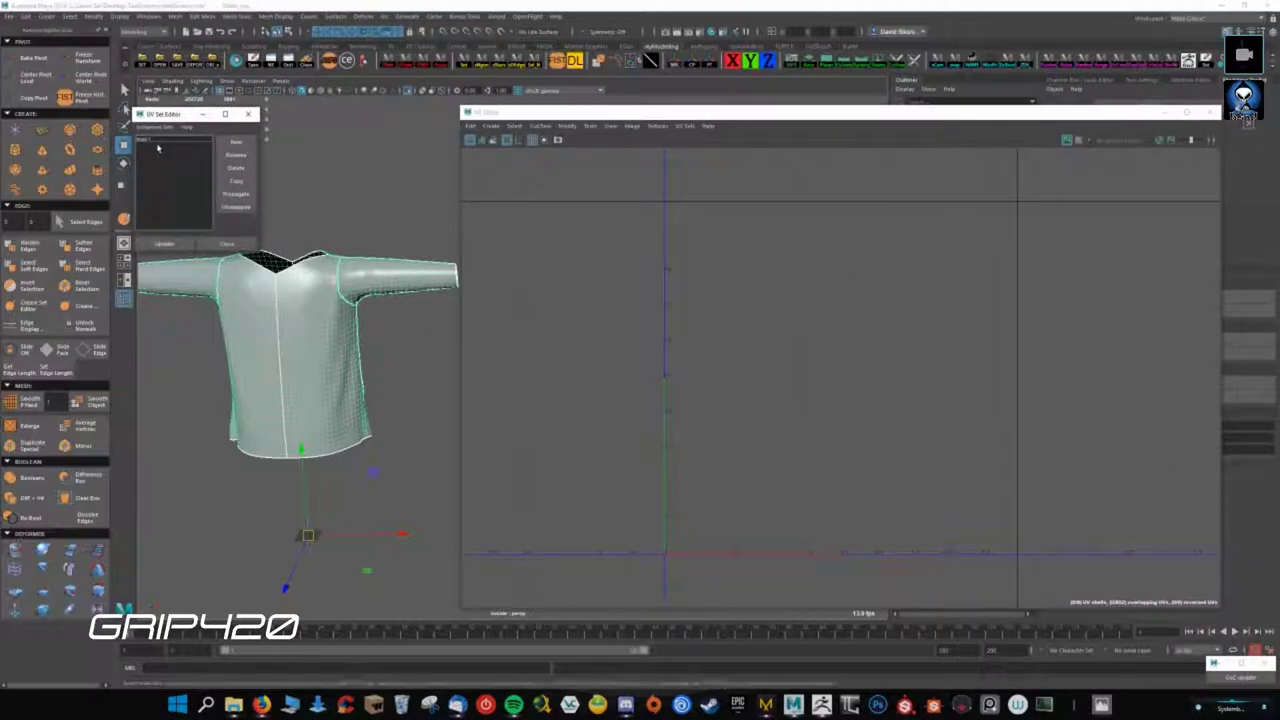
pyautogui.click(248, 113)
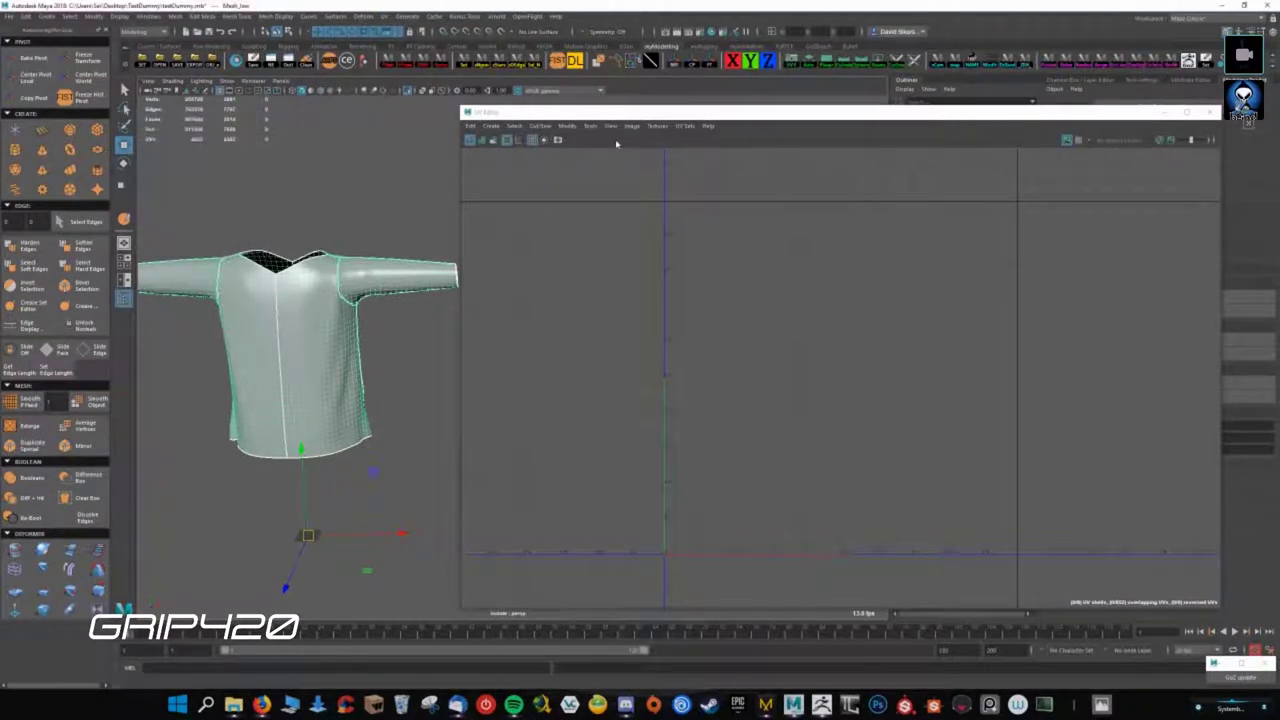
pyautogui.click(810, 63)
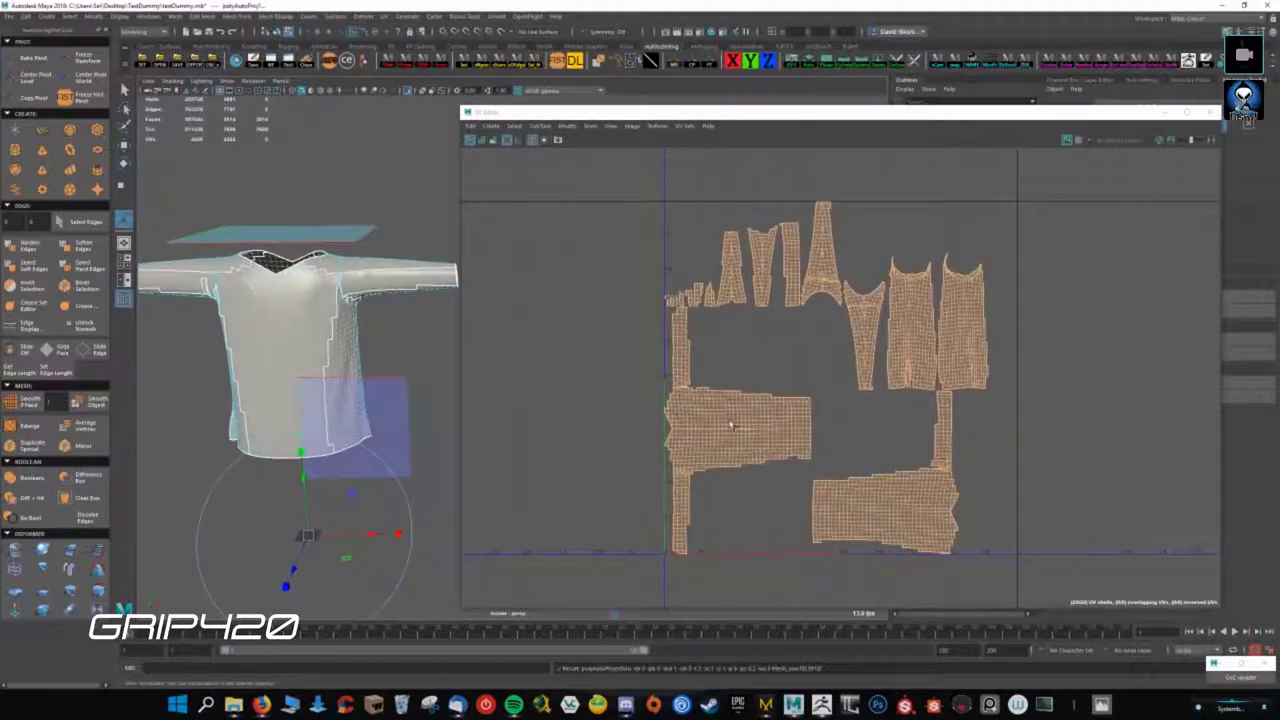
# - Unfold all UV shells, fixing the non-manifold geometry when prompted
pyautogui.moveTo(731, 426); pyautogui.dragTo(760, 335, button='right')
pyautogui.moveTo(637, 209); pyautogui.dragTo(884, 313)
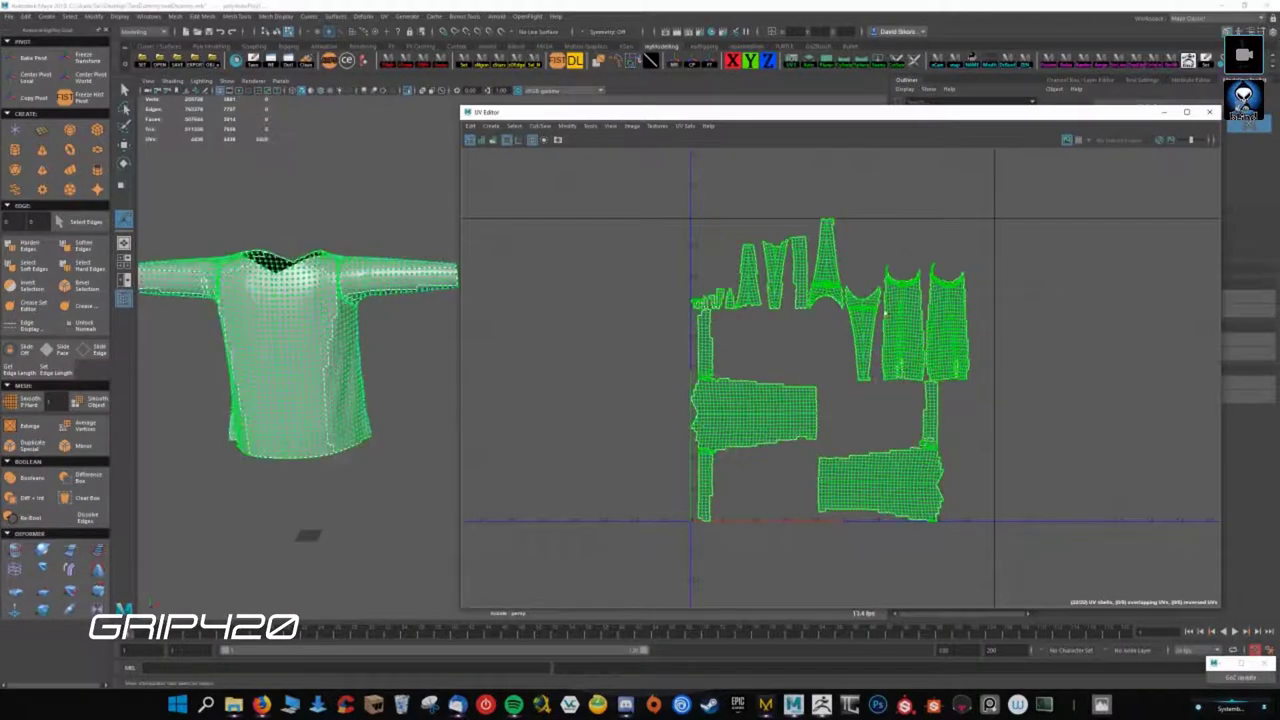
pyautogui.keyDown('shift'); pyautogui.rightClick(884, 313); pyautogui.keyUp('shift')
pyautogui.click(936, 310)
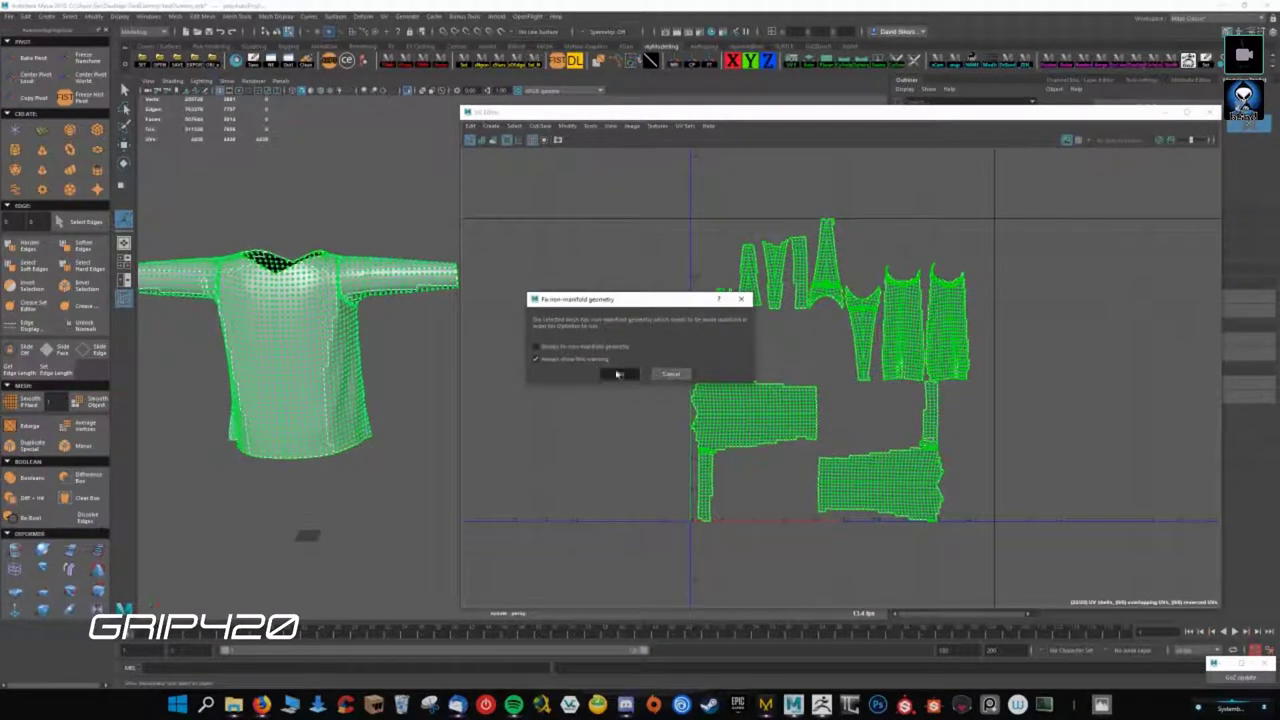
pyautogui.click(619, 373)
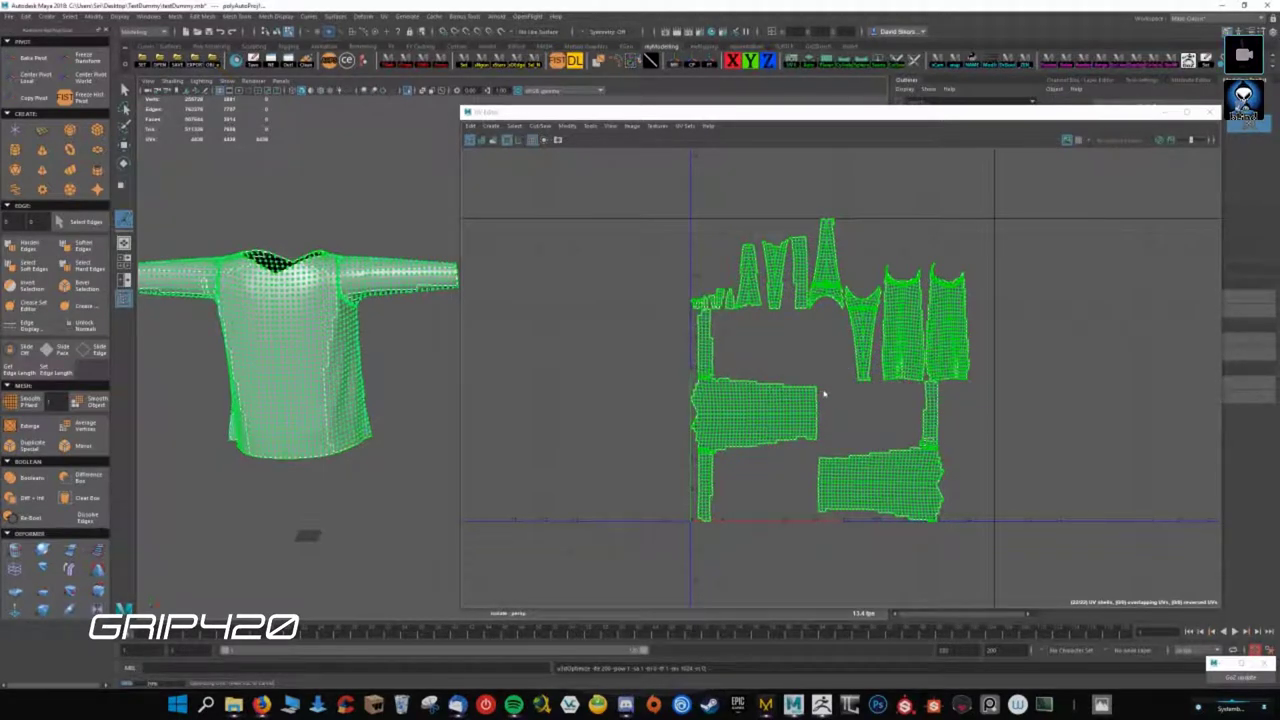
pyautogui.press('XF86AudioRaiseVolume')
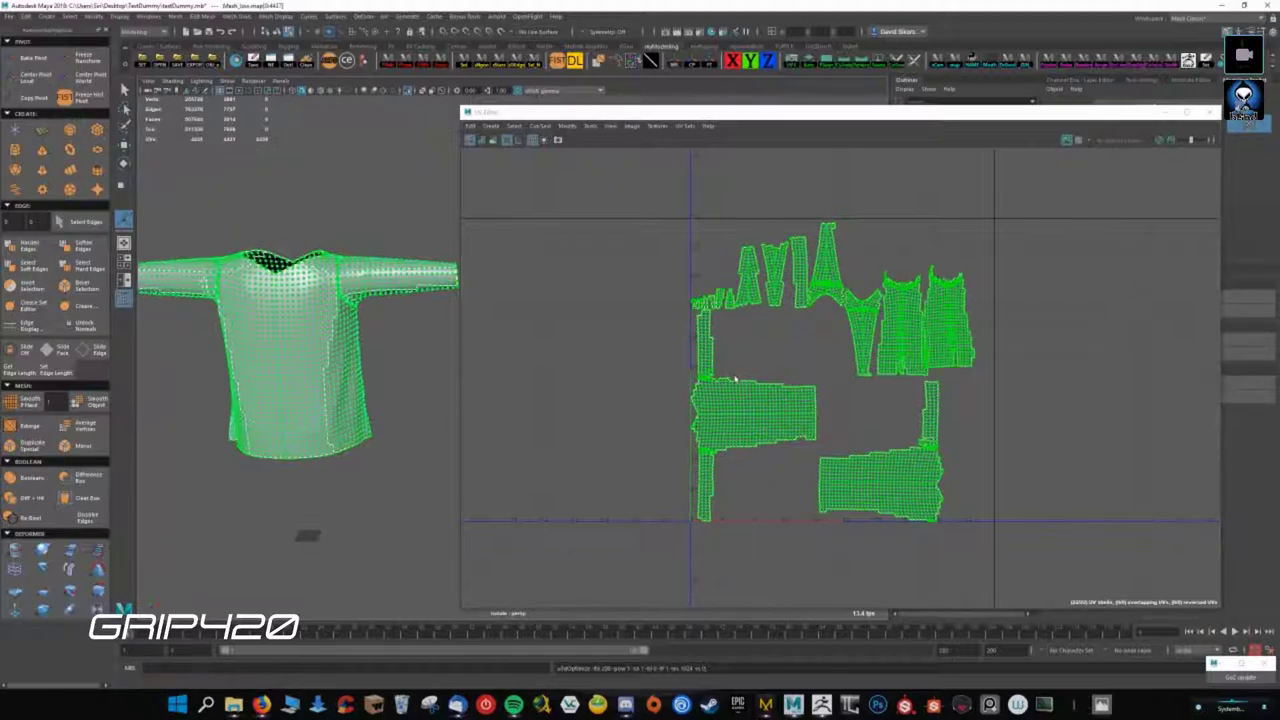
pyautogui.scroll(4, 735, 378)
pyautogui.scroll(2, 800, 330)
pyautogui.scroll(-3, 950, 260)
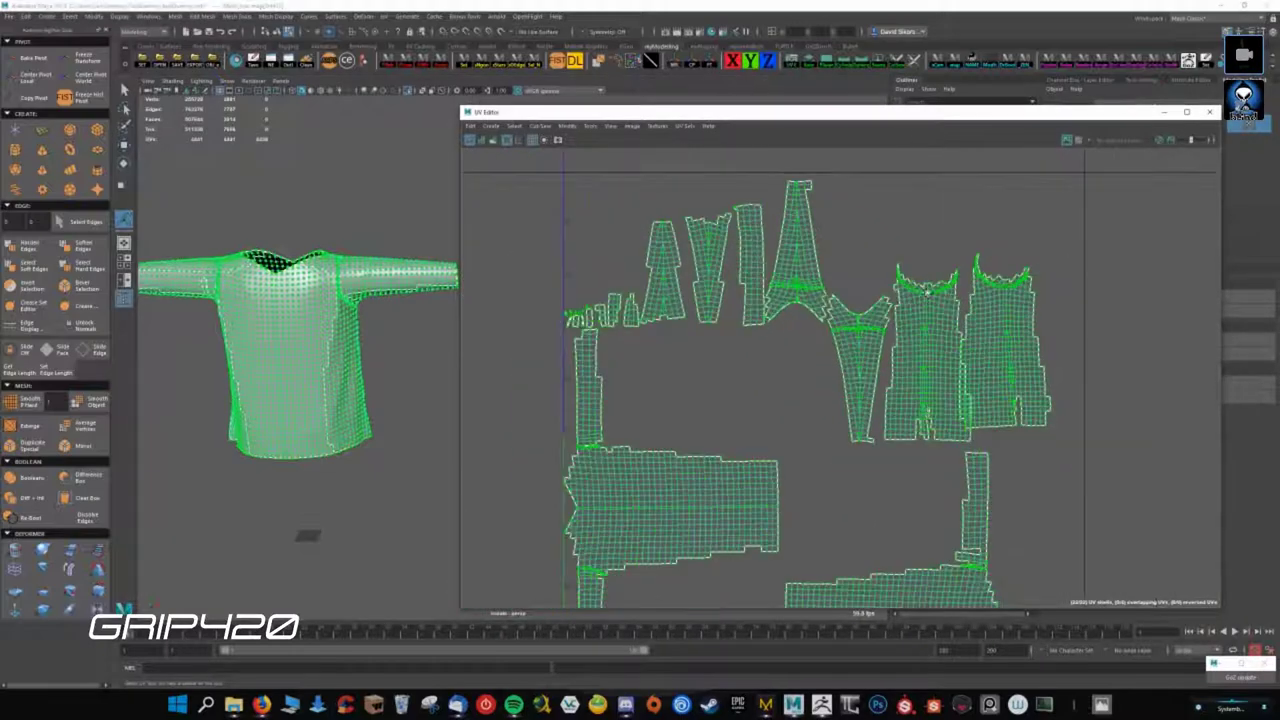
# - Unfold the shells again, including the V-shaped UV shell separately
pyautogui.moveTo(950, 260); pyautogui.dragTo(940, 300, button='right')
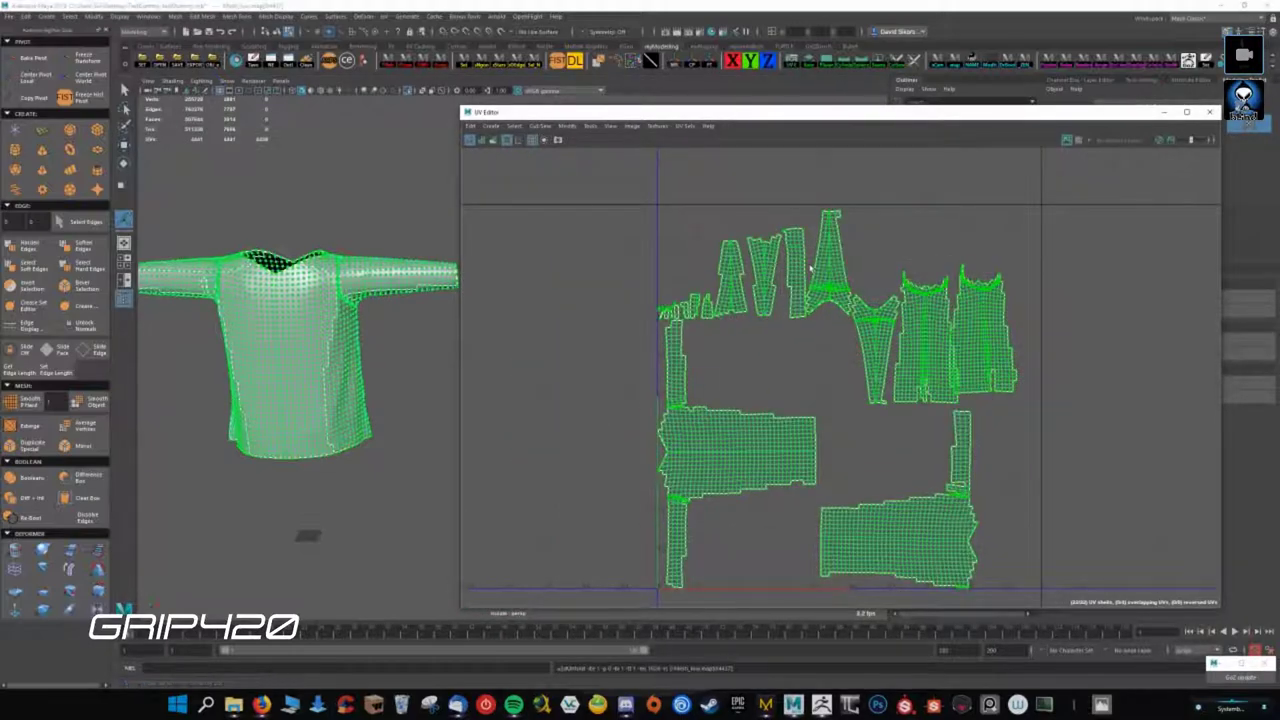
pyautogui.scroll(3, 866, 347)
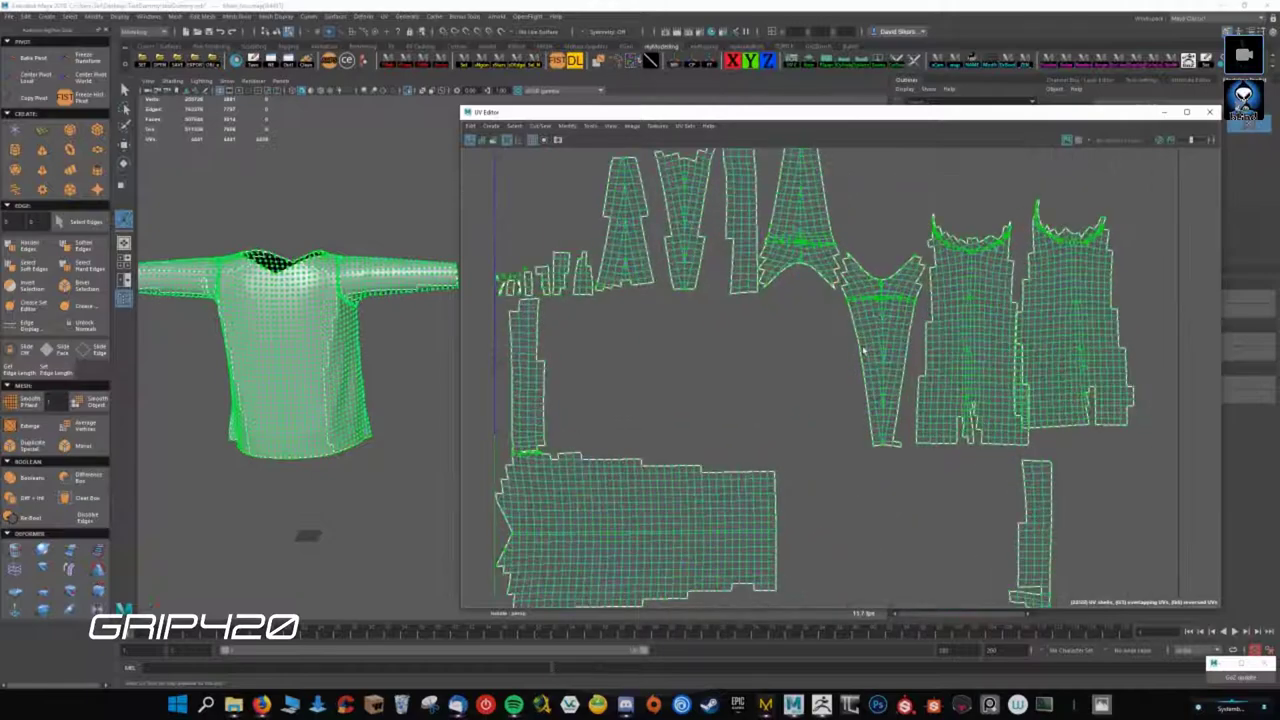
pyautogui.click(878, 320)
pyautogui.keyDown('shift'); pyautogui.moveTo(740, 303); pyautogui.dragTo(685, 316, button='right'); pyautogui.keyUp('shift')
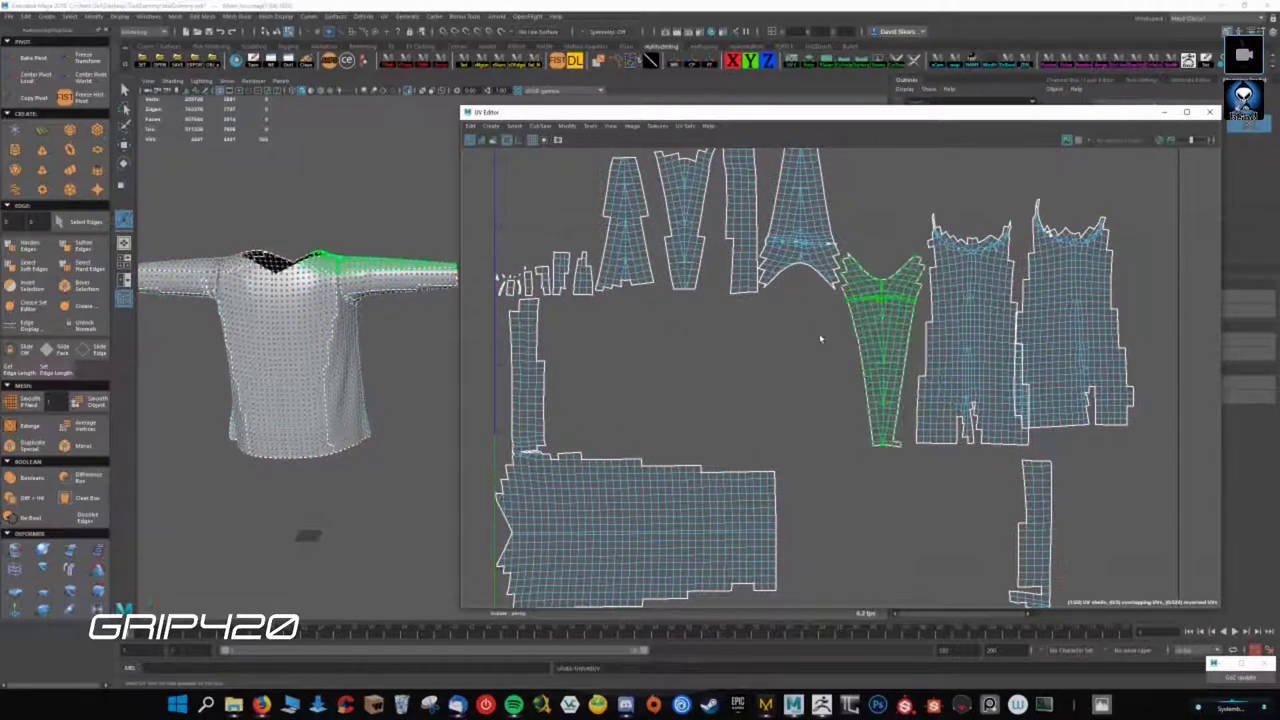
pyautogui.keyDown('alt'); pyautogui.moveTo(300, 378); pyautogui.dragTo(260, 378); pyautogui.keyUp('alt')
# - Select every UV shell, pack them into the 0–1 square with Layout, and return to Object Mode
pyautogui.scroll(2, 259, 378)
pyautogui.scroll(2, 280, 395)
pyautogui.scroll(2, 300, 415)
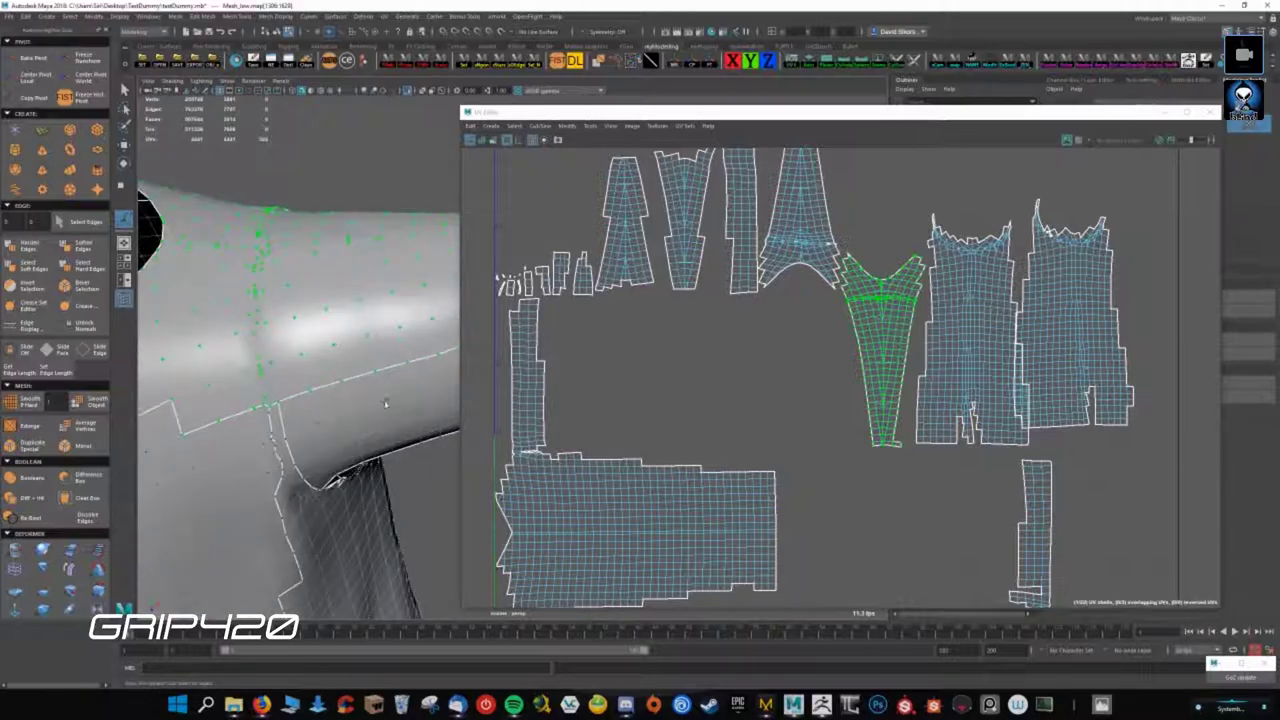
pyautogui.scroll(2, 326, 441)
pyautogui.scroll(-2, 330, 440)
pyautogui.scroll(-2, 375, 416)
pyautogui.scroll(-3, 375, 416)
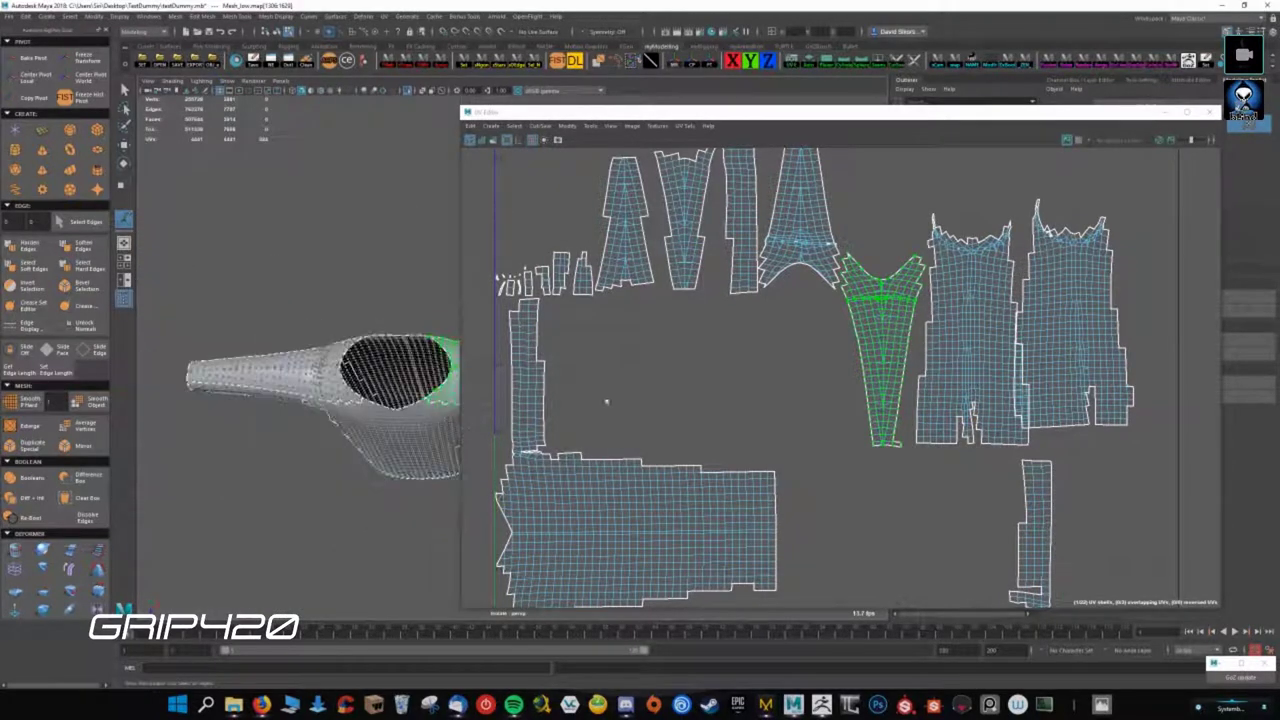
pyautogui.scroll(-2, 753, 371)
pyautogui.scroll(-2, 753, 371)
pyautogui.moveTo(829, 300); pyautogui.dragTo(687, 376, button='right')
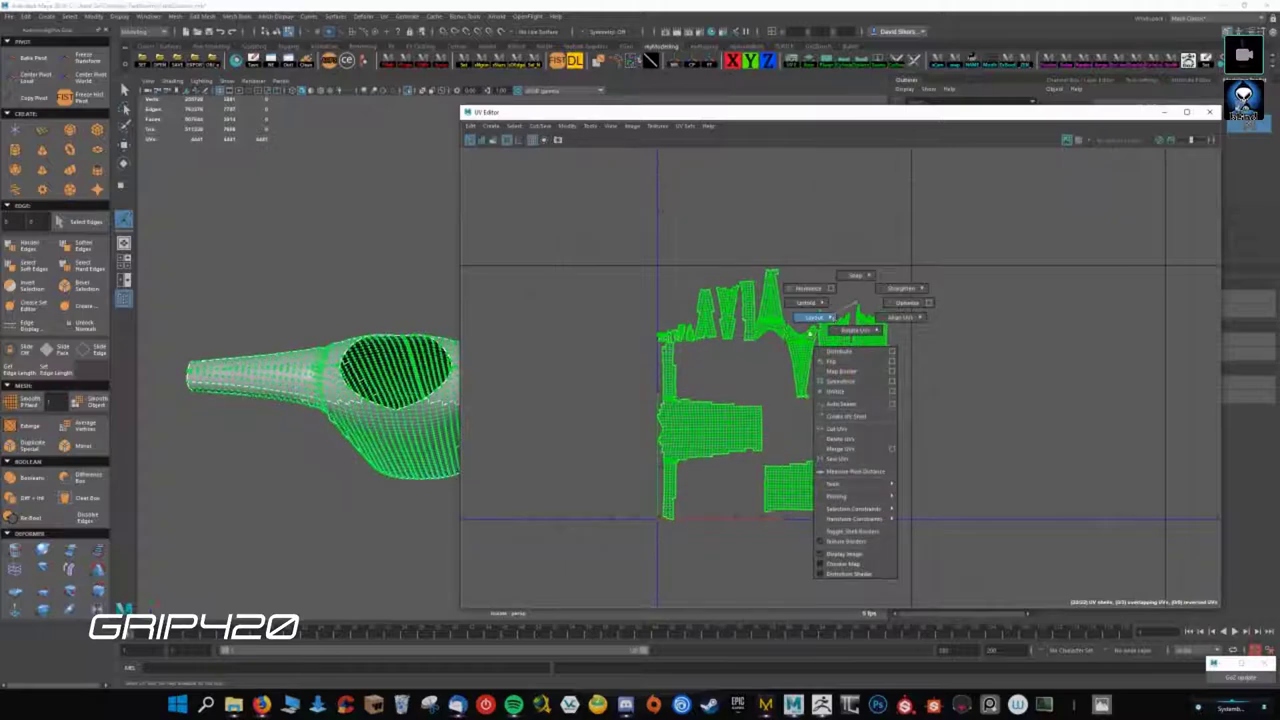
pyautogui.moveTo(814, 272); pyautogui.dragTo(597, 351, button='right')
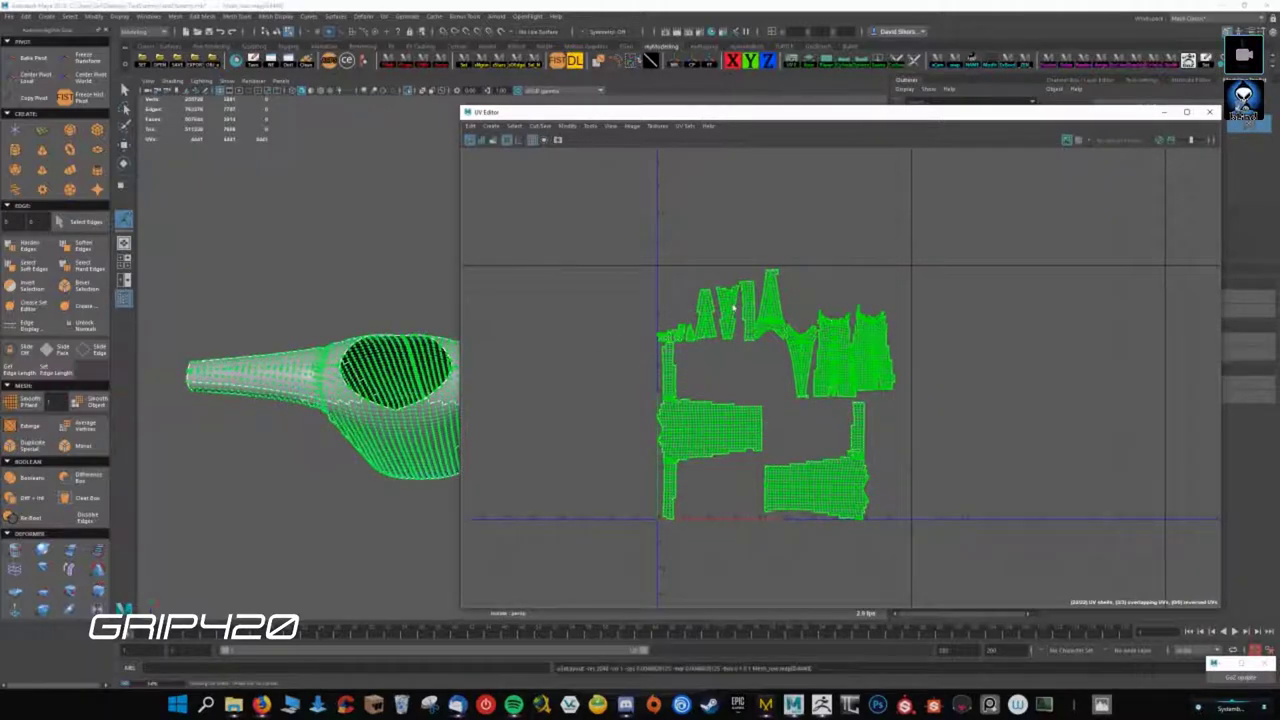
pyautogui.moveTo(733, 305); pyautogui.dragTo(781, 265, button='right')
pyautogui.moveTo(330, 380); pyautogui.dragTo(337, 272, button='right')
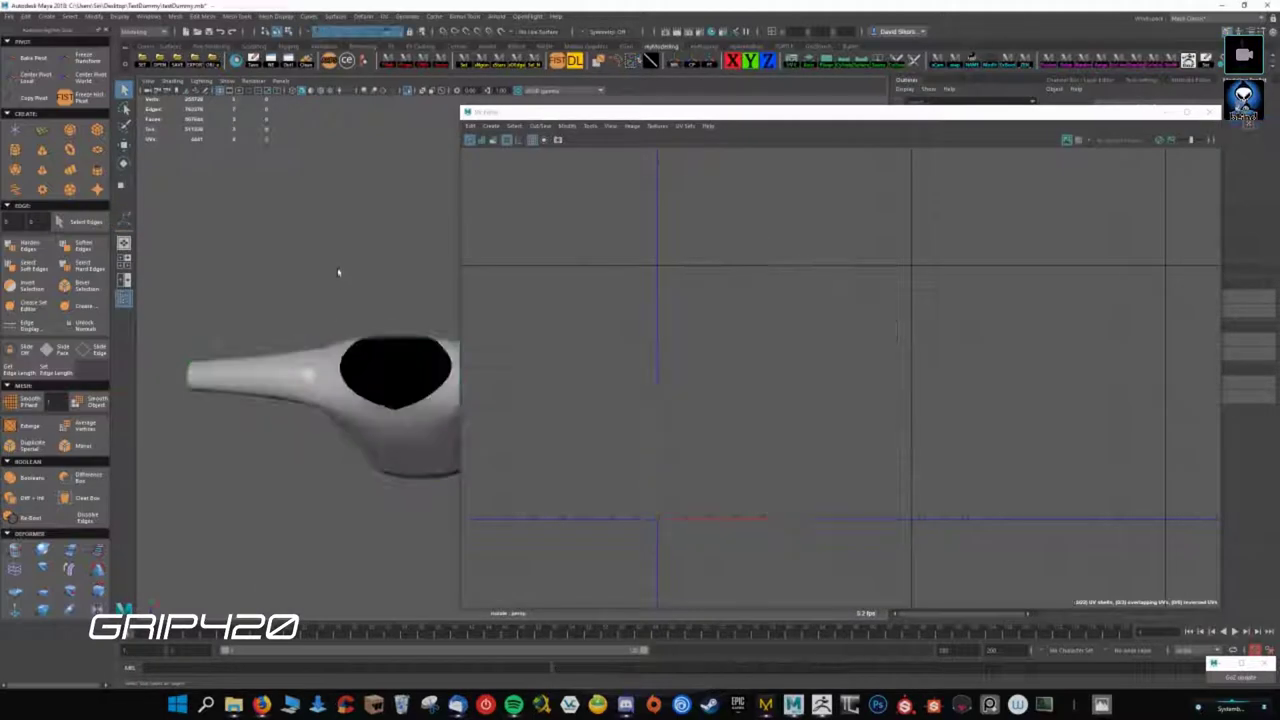
pyautogui.keyDown('alt'); pyautogui.moveTo(337, 272); pyautogui.dragTo(302, 400); pyautogui.keyUp('alt')
# - Close the UV Editor and select the low shirt mesh with the Move tool
pyautogui.click(302, 400)
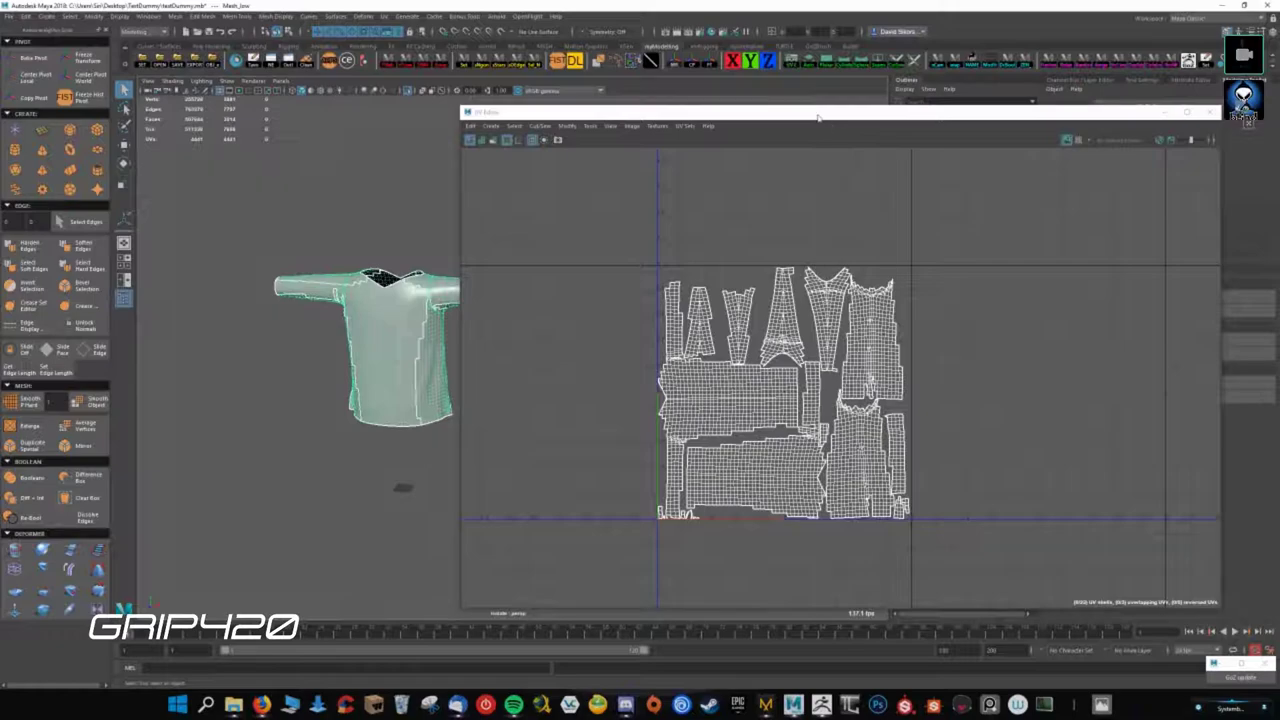
pyautogui.click(1208, 111)
pyautogui.keyDown('alt'); pyautogui.moveTo(362, 343); pyautogui.dragTo(546, 331); pyautogui.keyUp('alt')
pyautogui.click(546, 331)
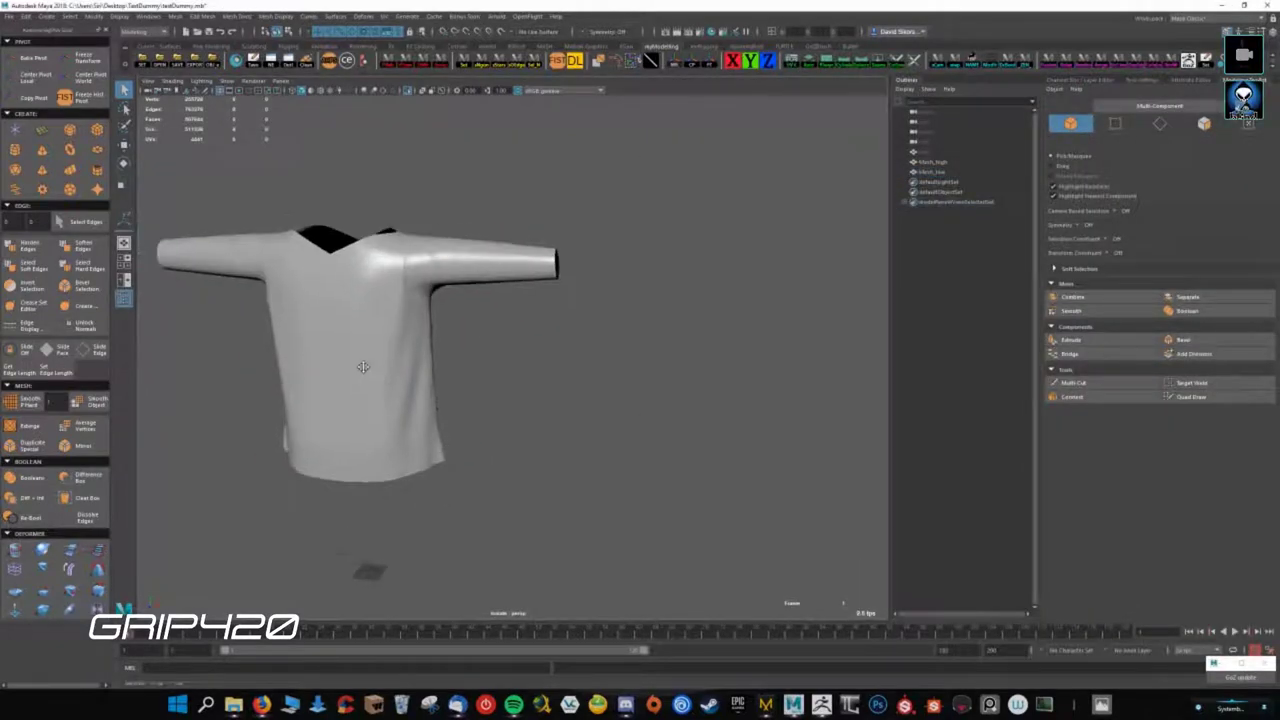
pyautogui.click(357, 371)
pyautogui.keyDown('alt'); pyautogui.moveTo(357, 371); pyautogui.dragTo(600, 426); pyautogui.keyUp('alt')
pyautogui.press('w')
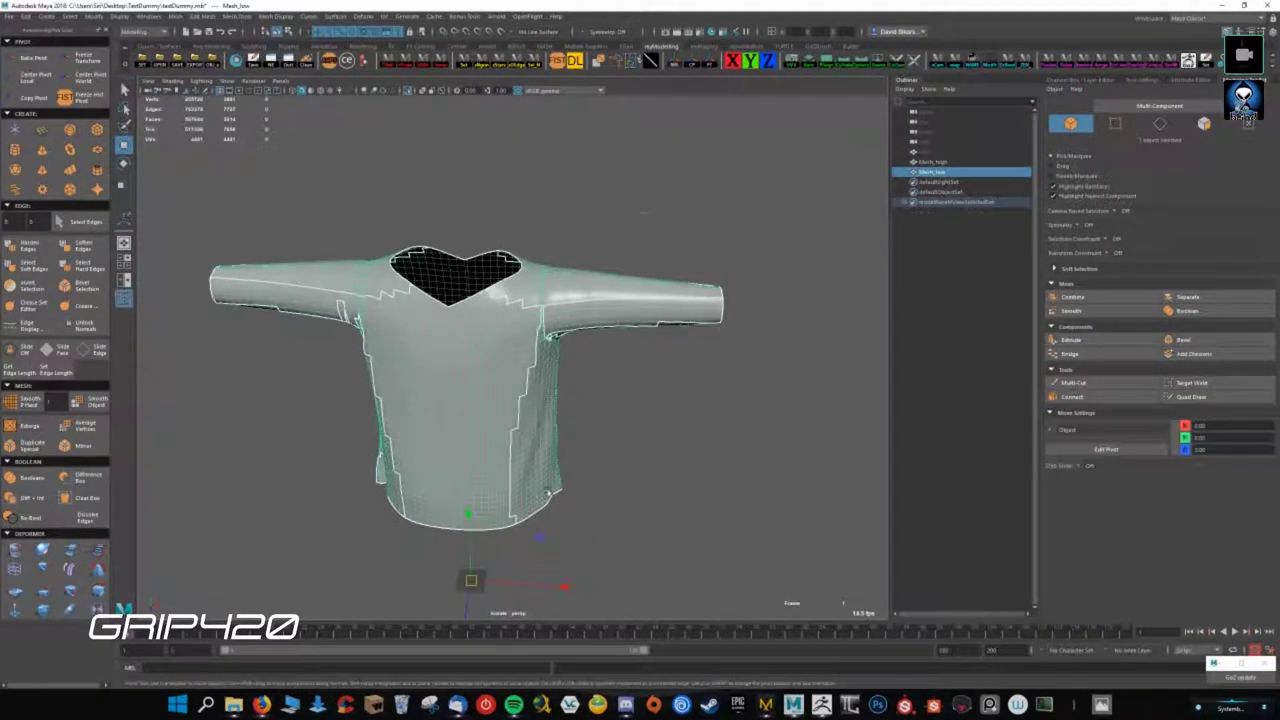
pyautogui.scroll(-2, 600, 426)
pyautogui.scroll(-2, 599, 368)
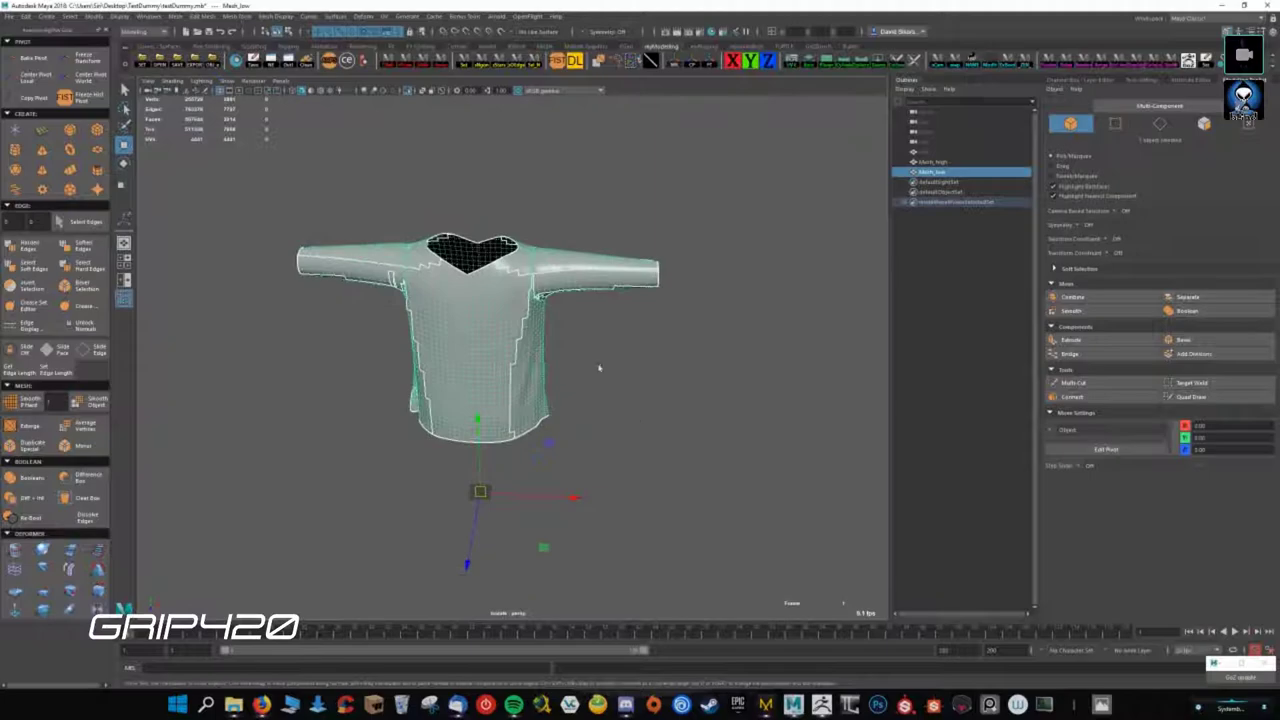
# - Export the selected shirt as shirt_low.fbx into a newly created baking folder
pyautogui.click(199, 62)
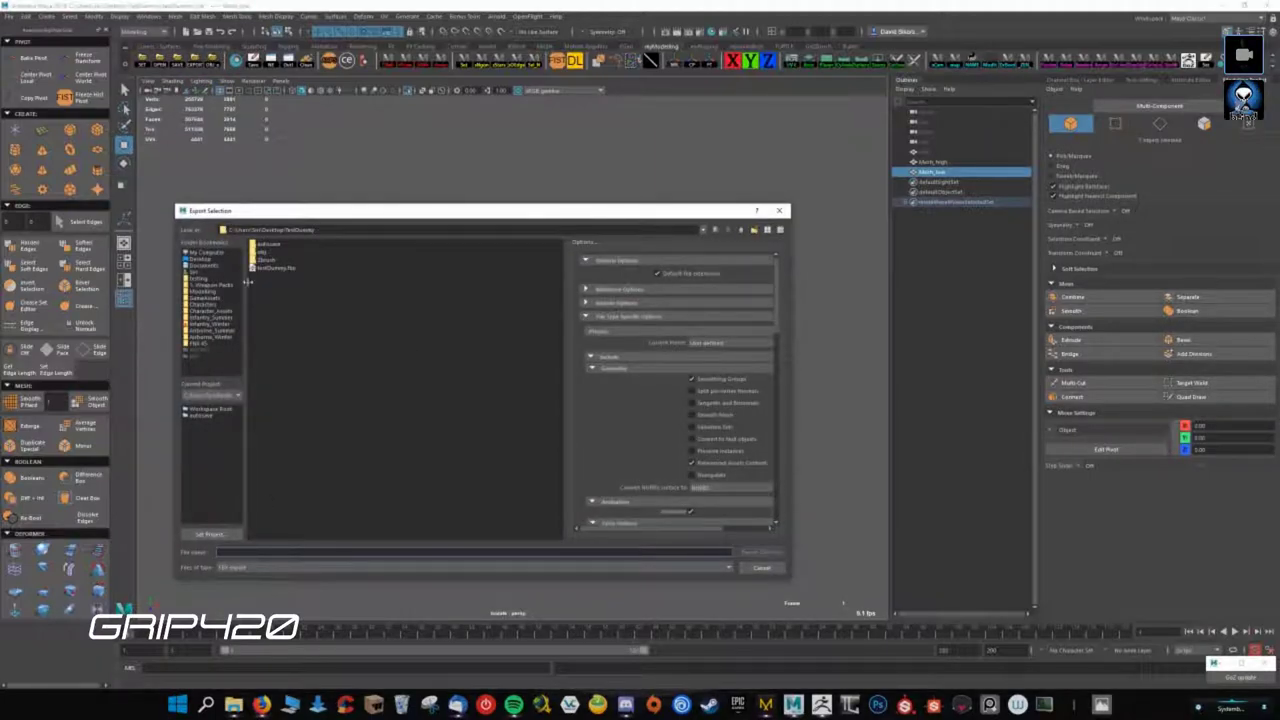
pyautogui.click(754, 229)
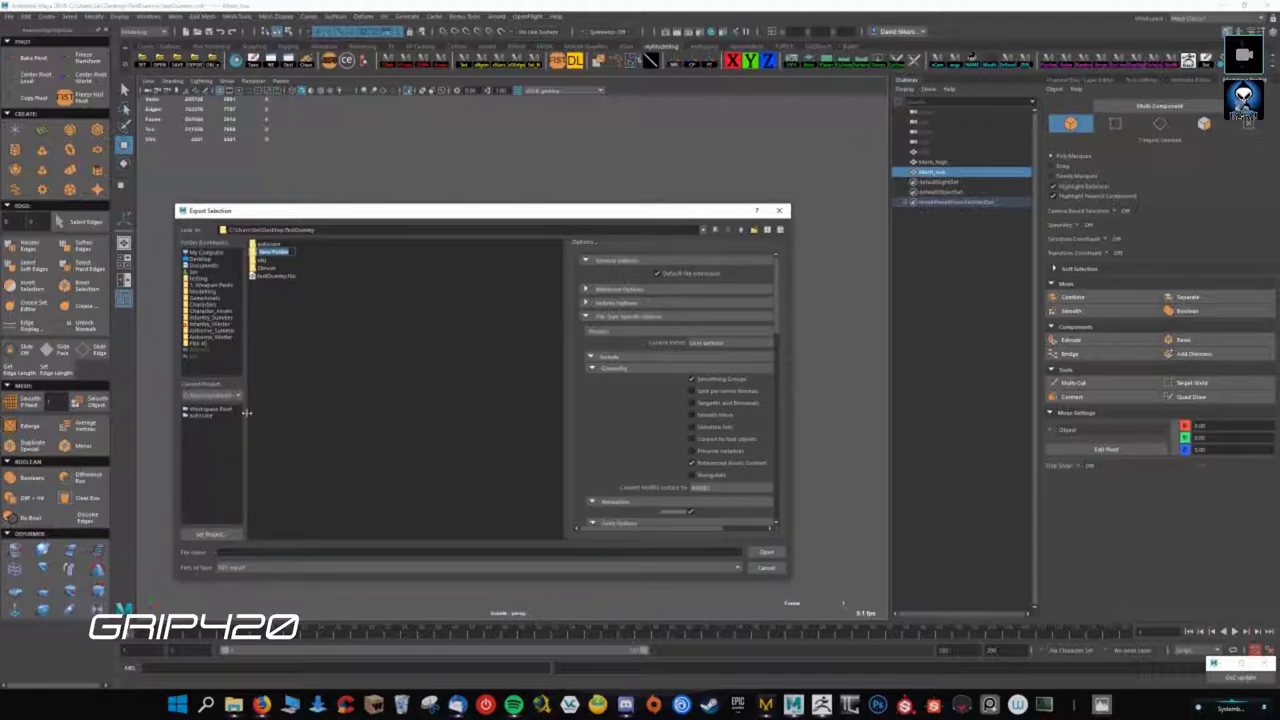
pyautogui.press('Return')
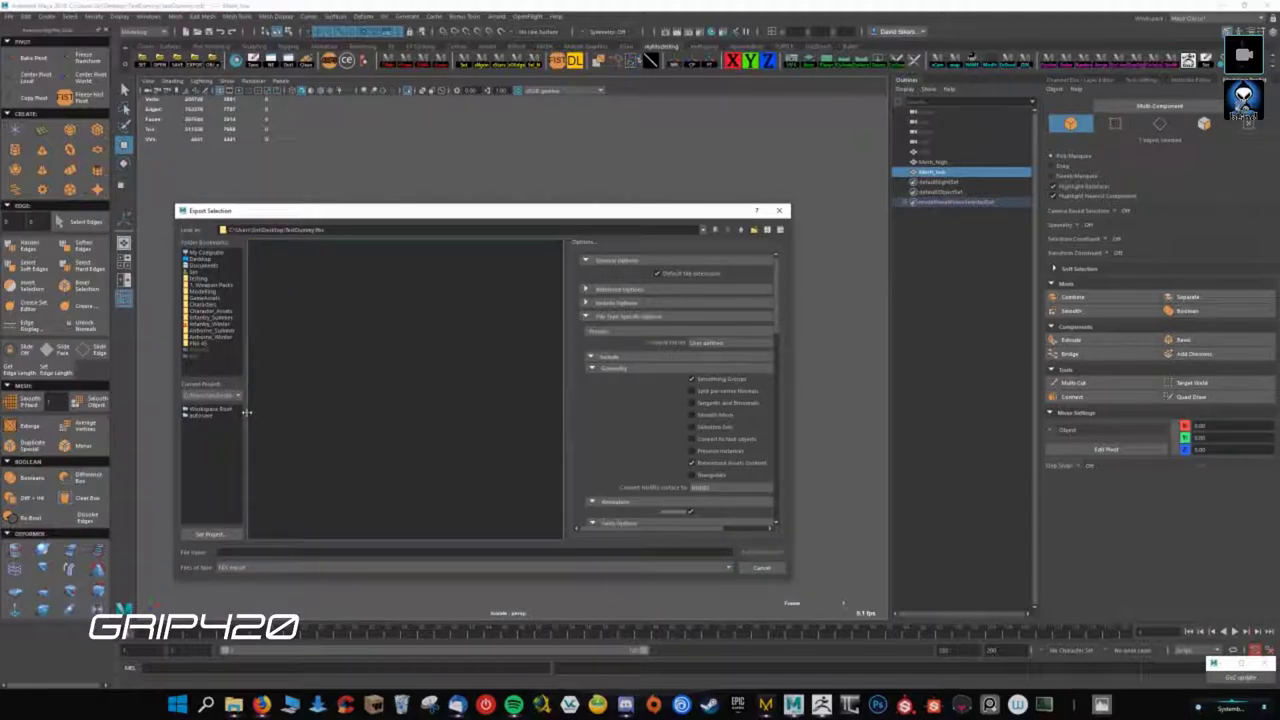
pyautogui.click(230, 551)
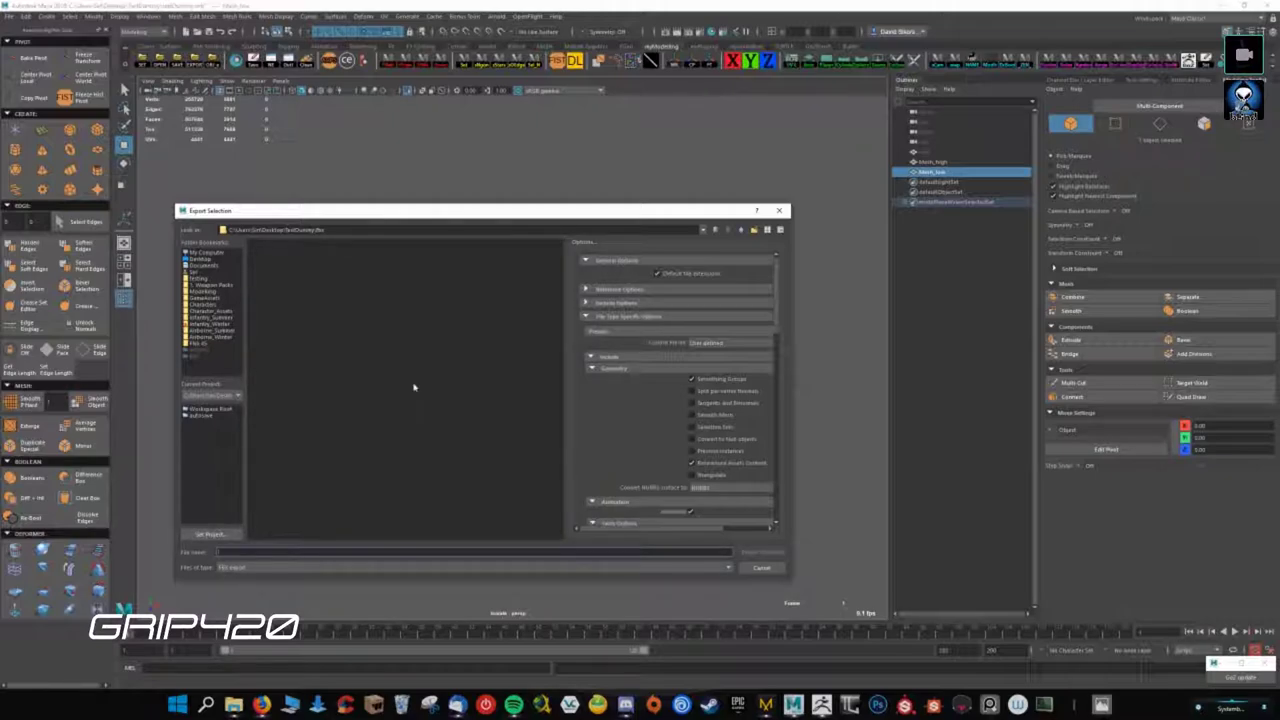
pyautogui.write('fbx')
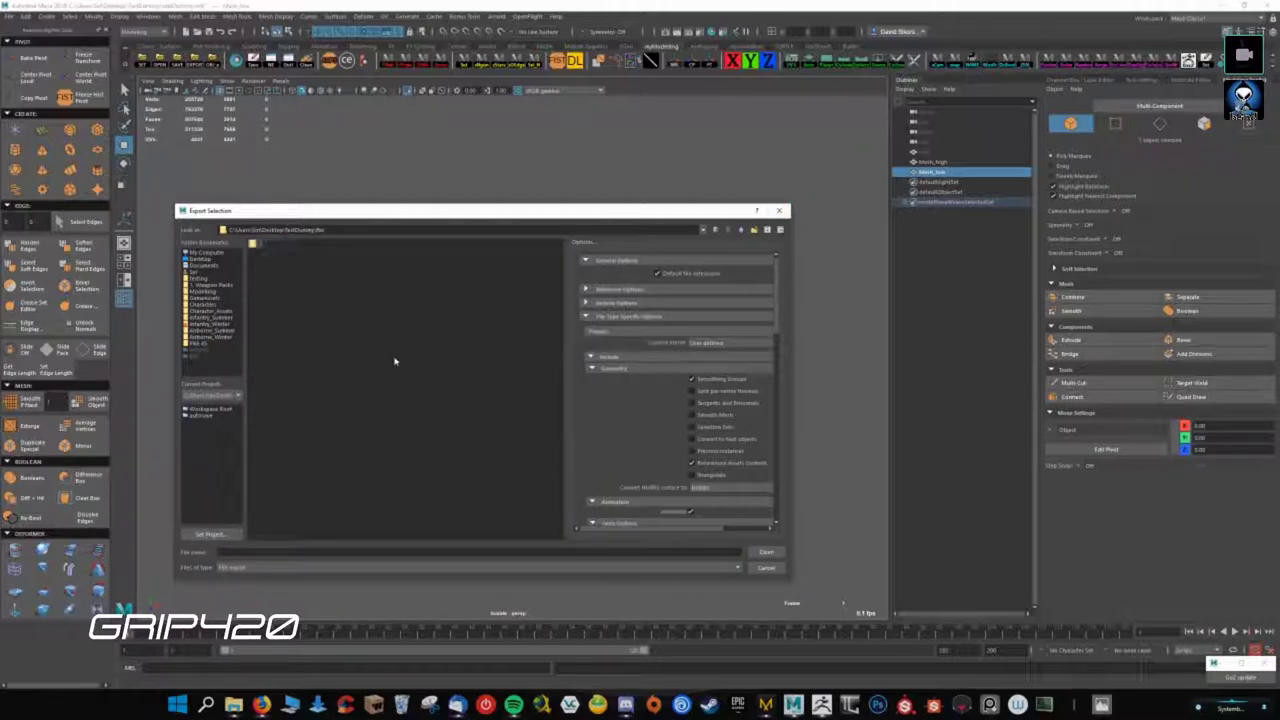
pyautogui.write('ources')
pyautogui.press('Return')
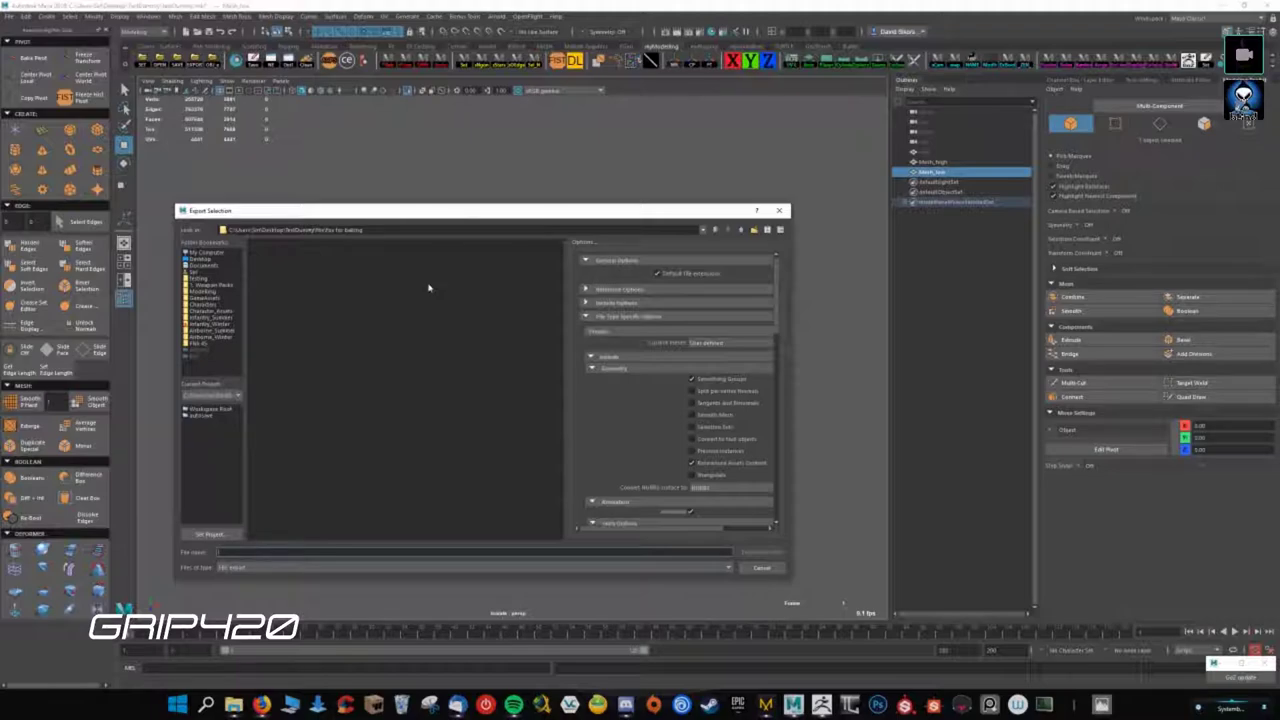
pyautogui.write('low')
pyautogui.press('Return')
pyautogui.click(930, 162)
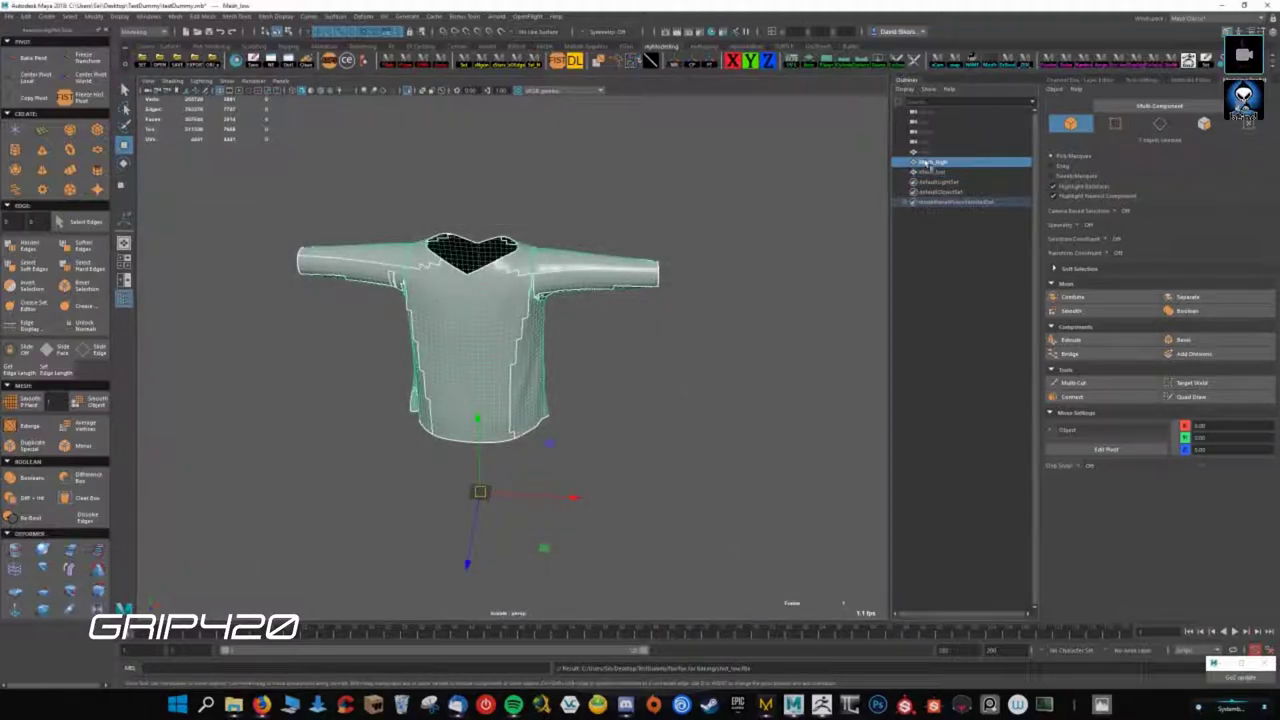
# - Export mesh_high as shirt_high.fbx next to shirt_low in the baking folder, then deselect
pyautogui.click(560, 363)
pyautogui.click(560, 363)
pyautogui.press('f')
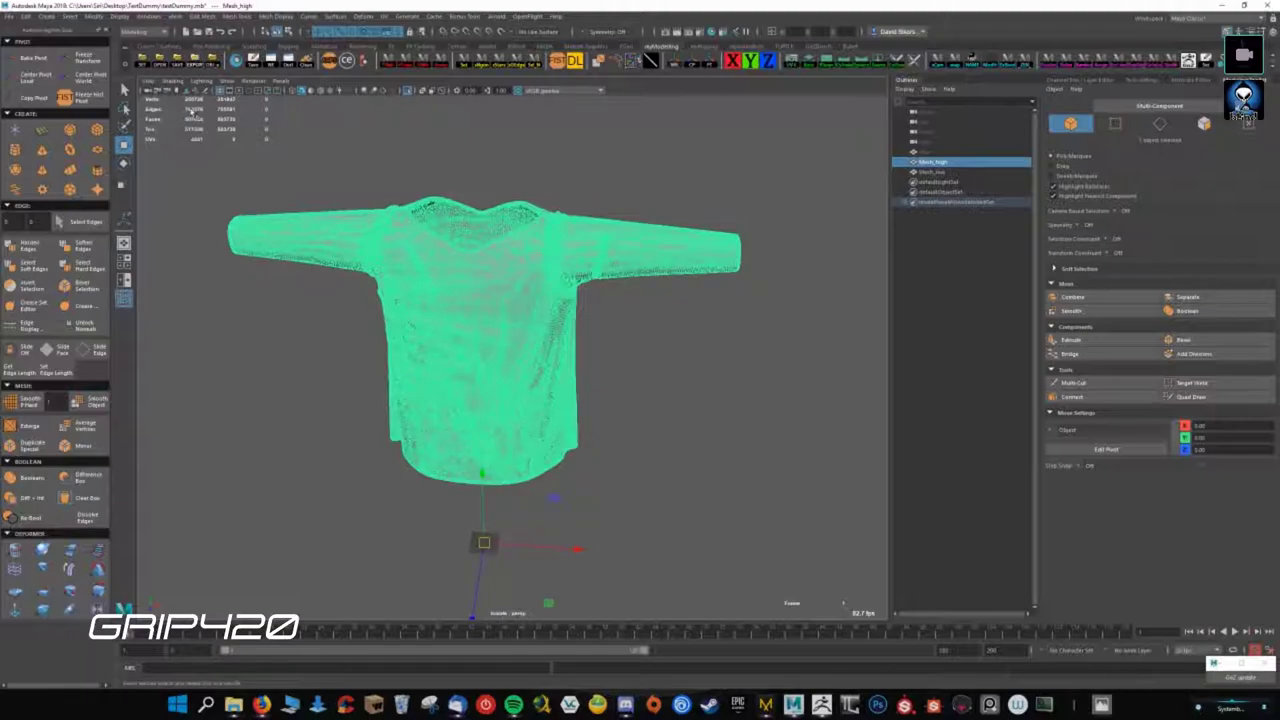
pyautogui.click(272, 244)
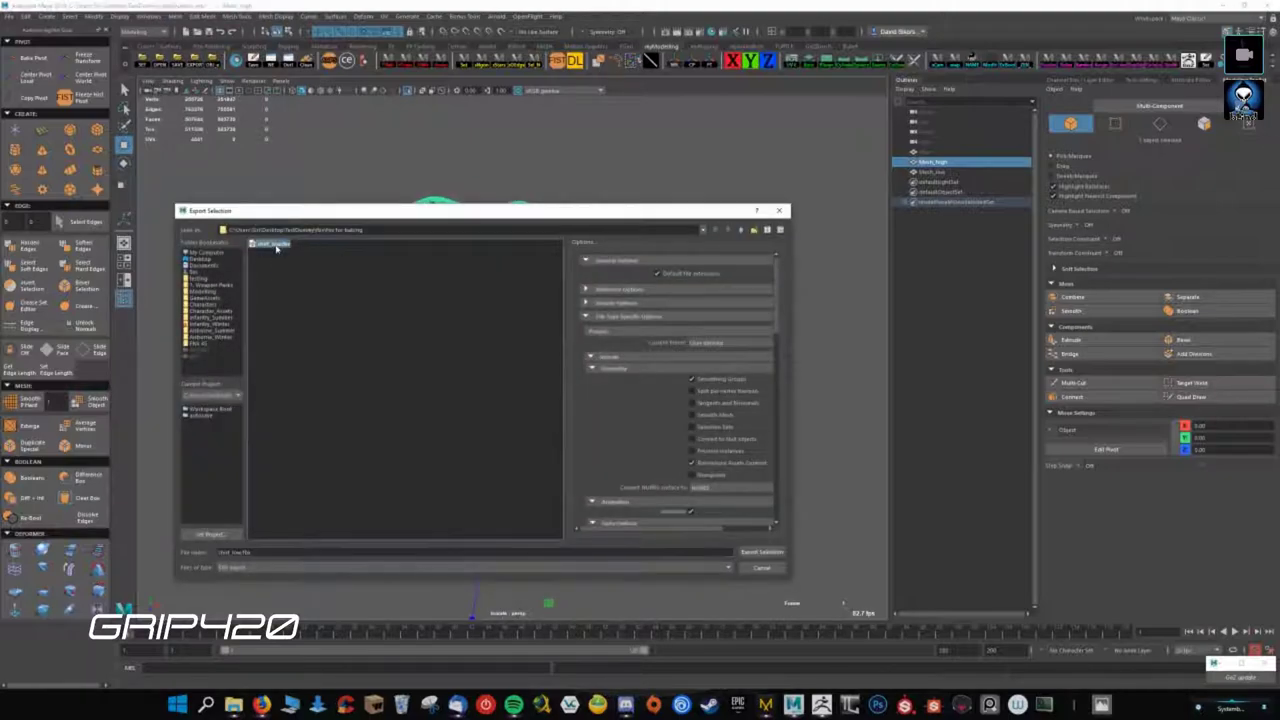
pyautogui.click(232, 552)
pyautogui.write('high')
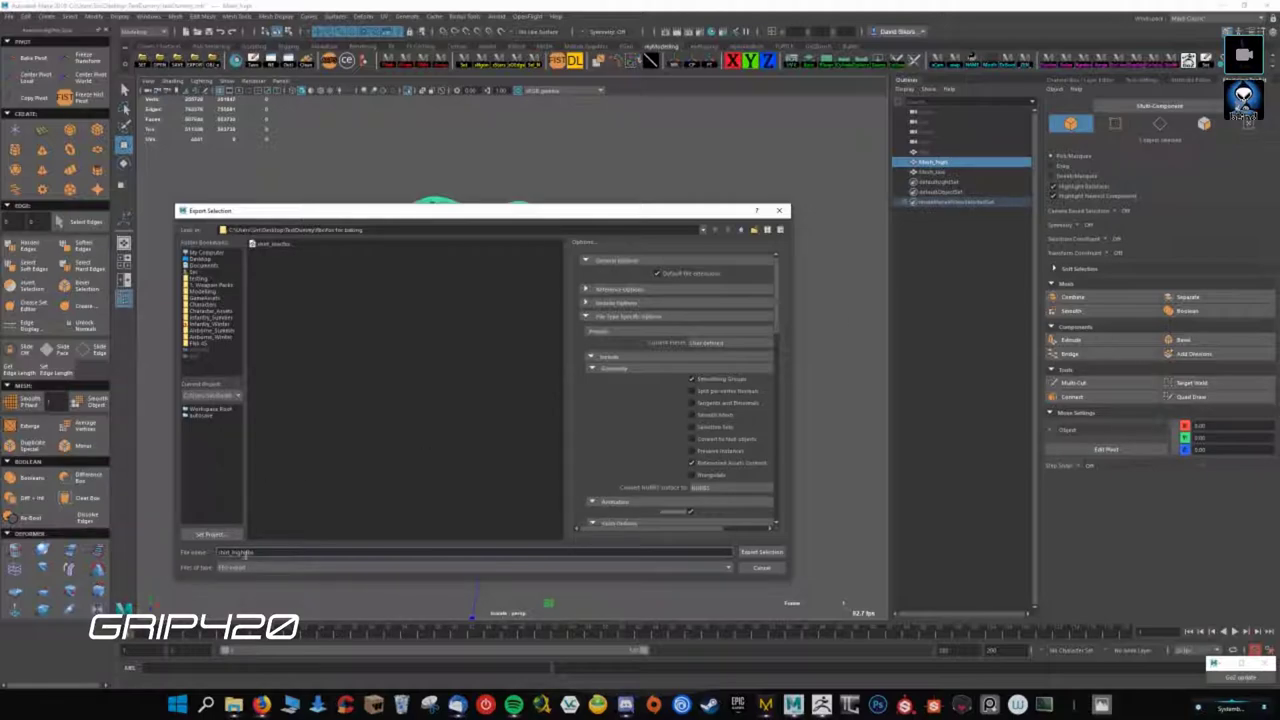
pyautogui.click(758, 552)
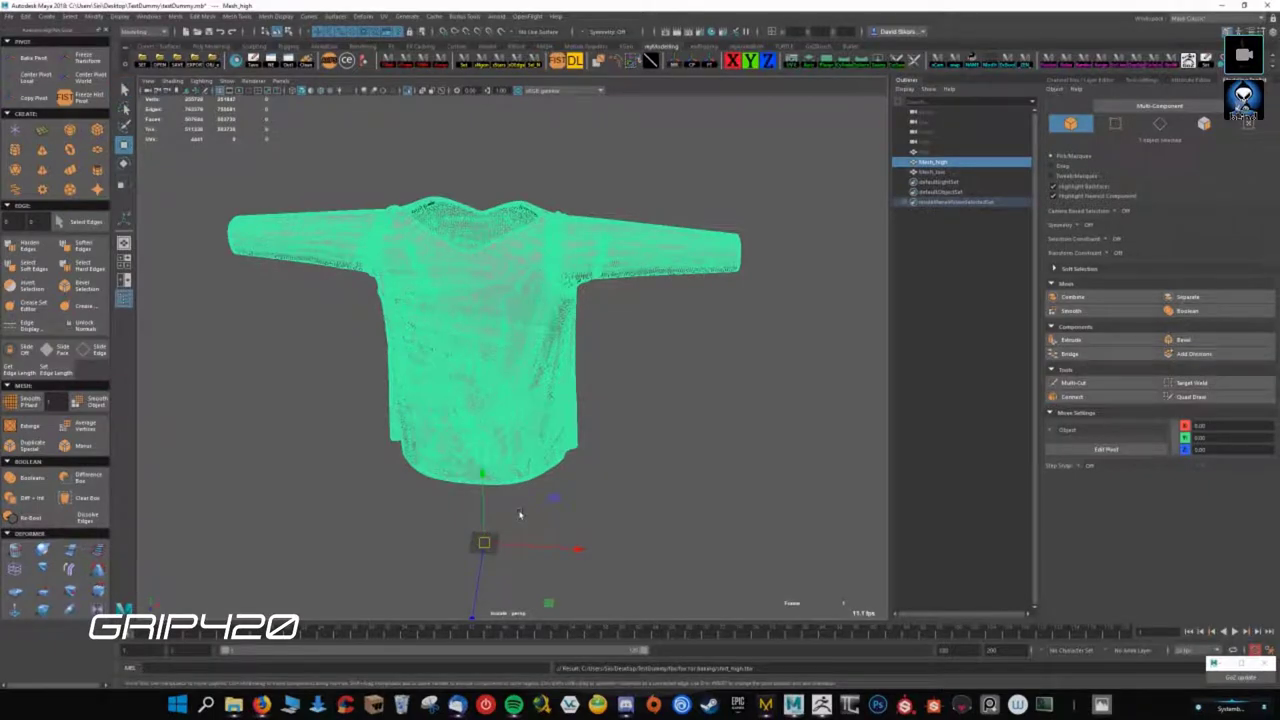
pyautogui.click(634, 477)
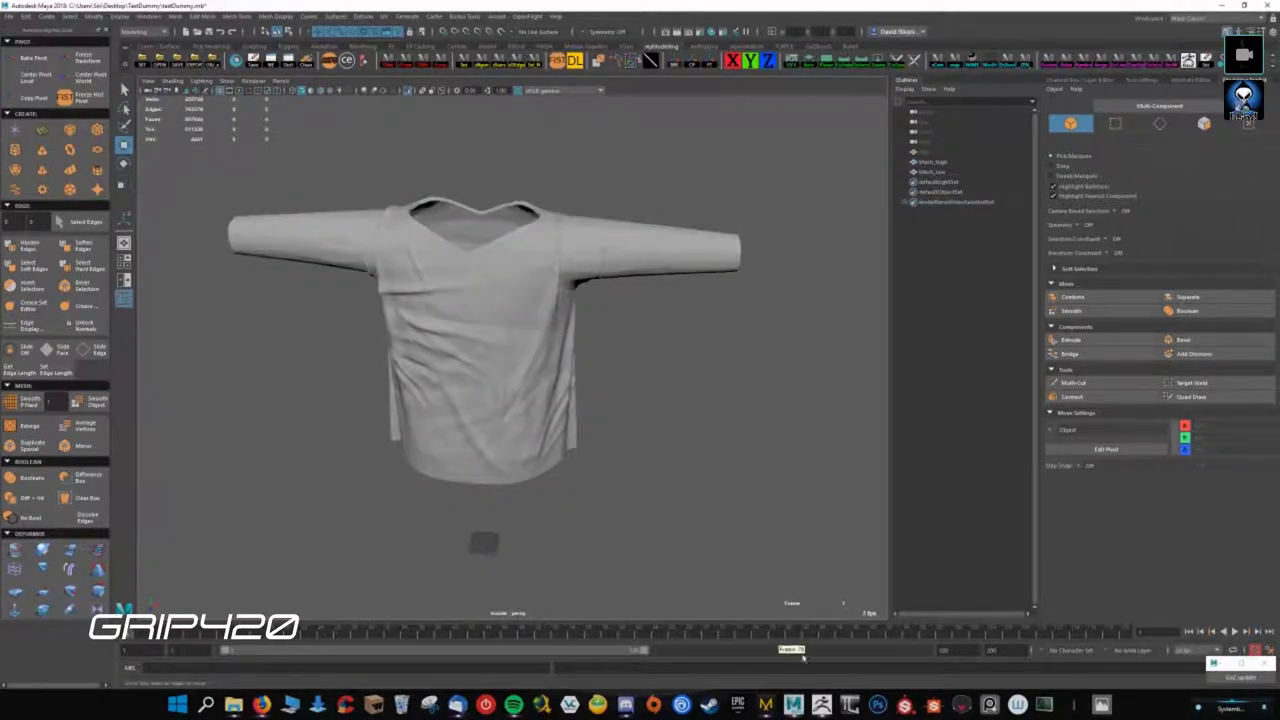
# - Switch to Marmoset Toolbag, open recent MarmosetTemplate.tbscene, and collapse the Sky node
pyautogui.click(963, 705)
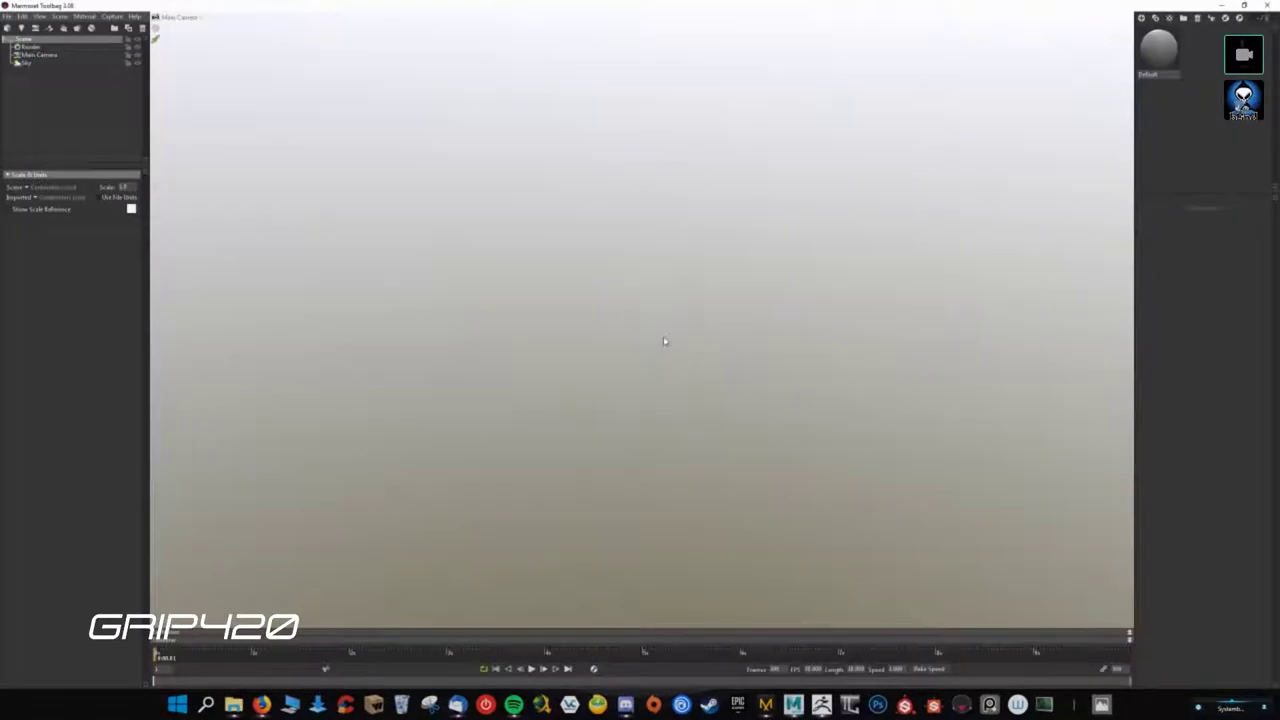
pyautogui.click(5, 17)
pyautogui.moveTo(28, 44)
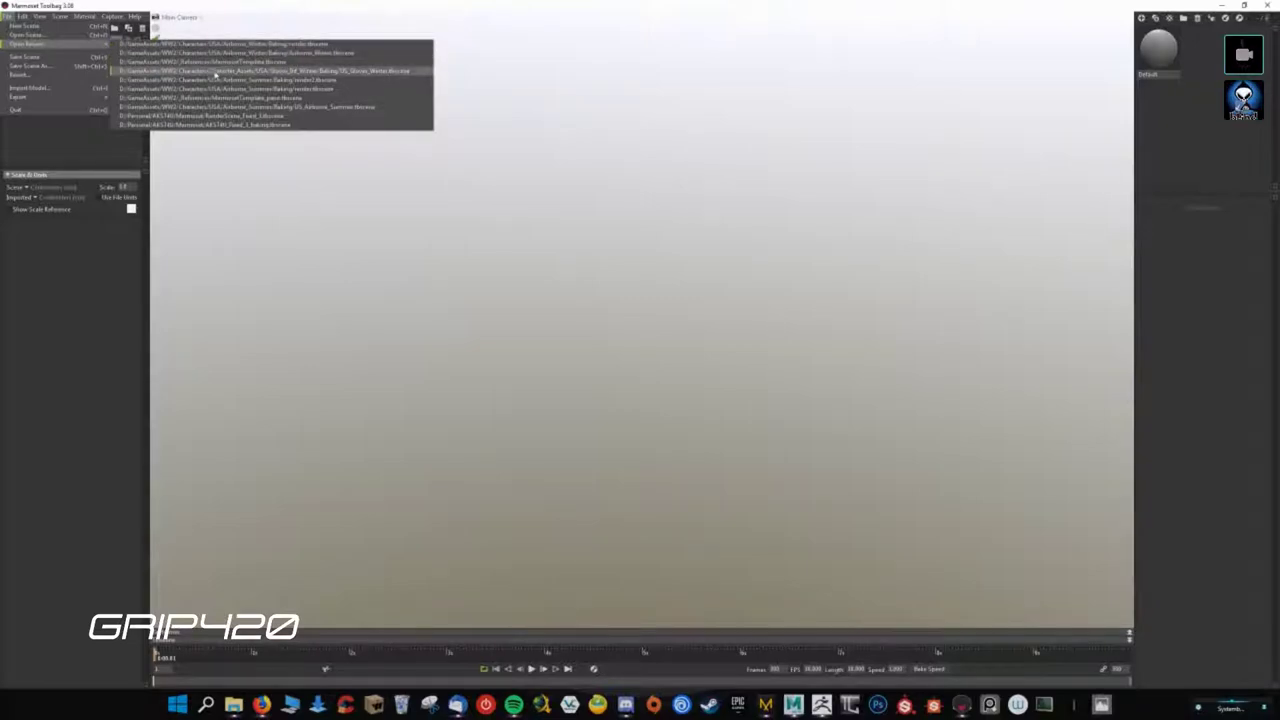
pyautogui.click(230, 62)
pyautogui.moveTo(391, 311)
pyautogui.mouseDown()
pyautogui.moveTo(675, 381)
pyautogui.moveTo(666, 391)
pyautogui.mouseUp()
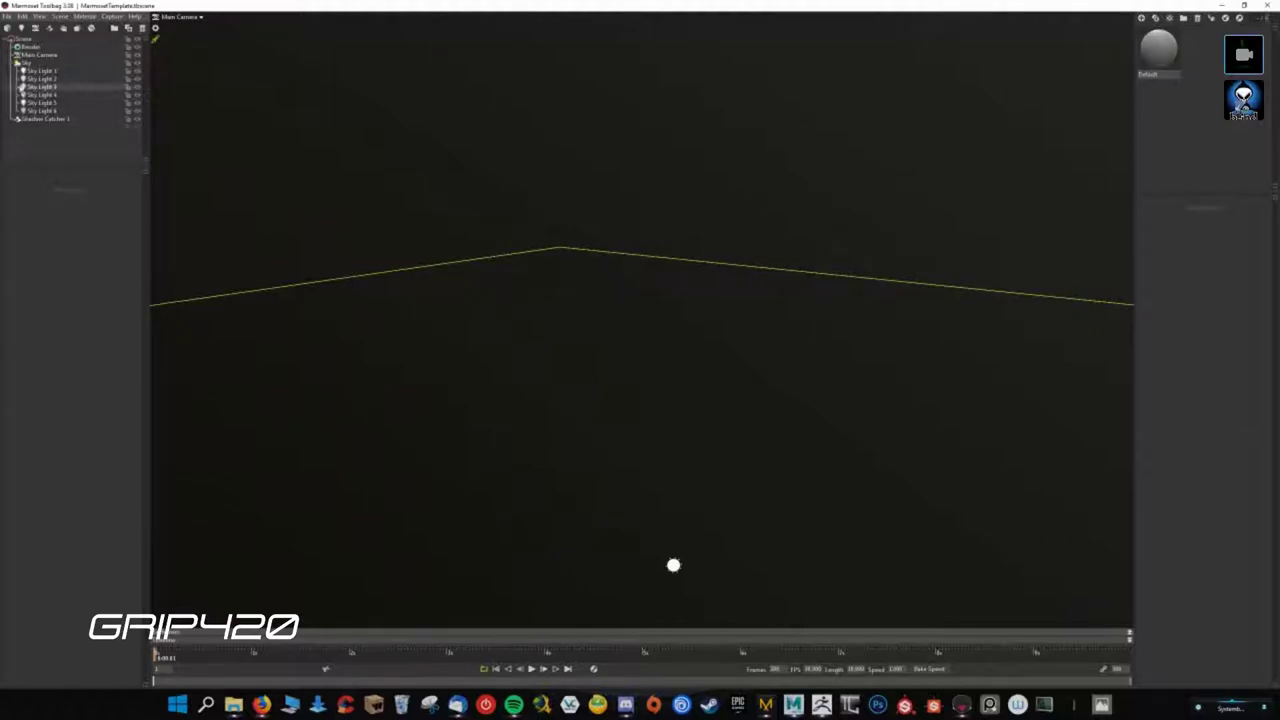
pyautogui.click(17, 62)
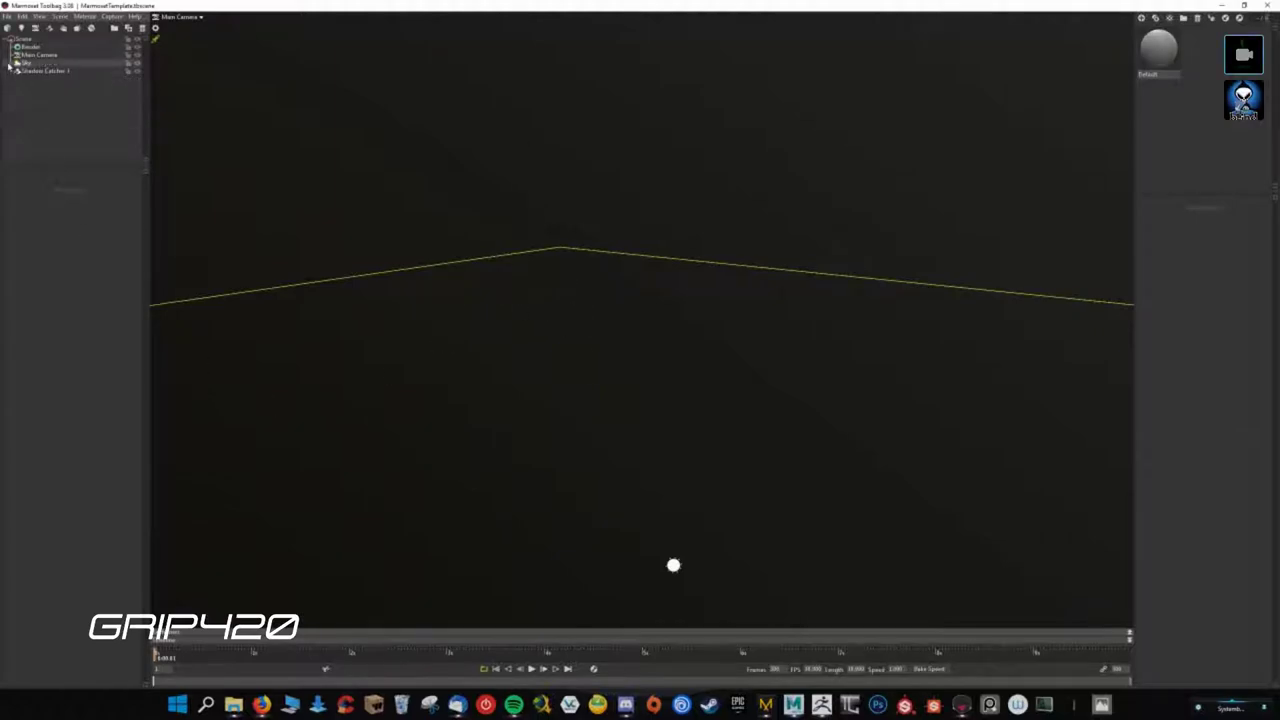
# - Add a new Baker to the scene and inspect its Low group settings
pyautogui.click(77, 29)
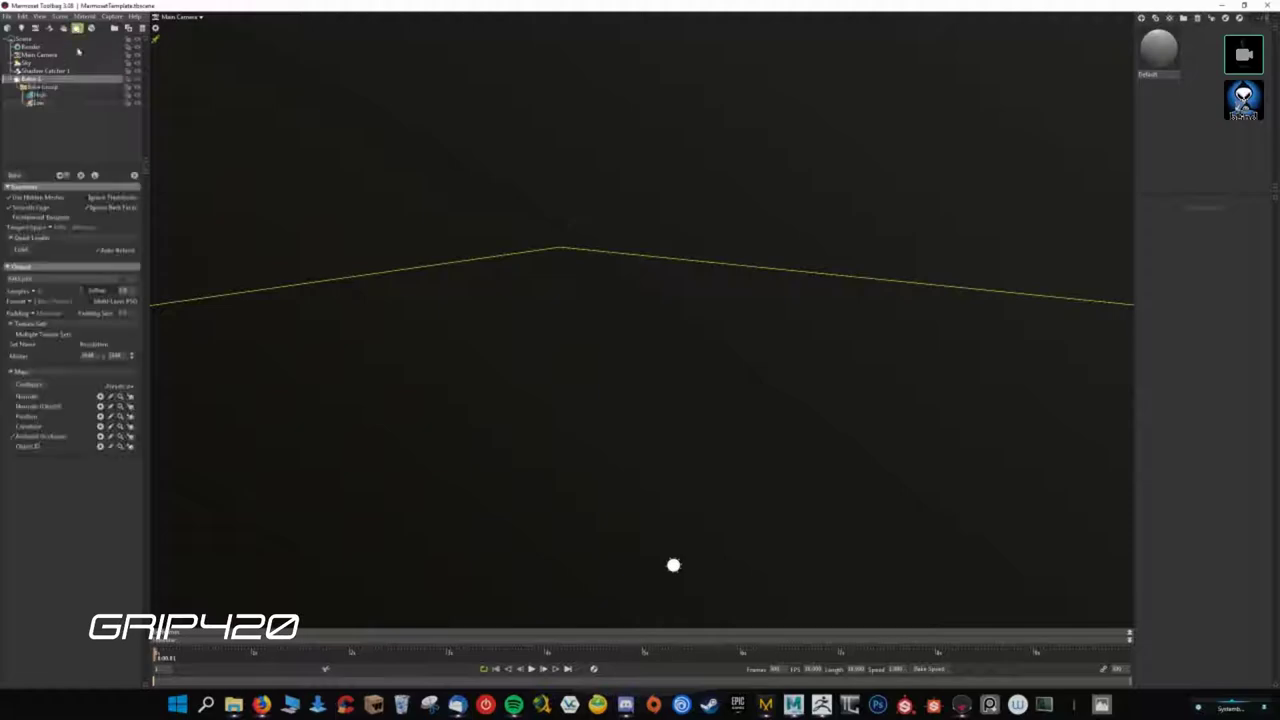
pyautogui.click(44, 95)
pyautogui.click(38, 103)
pyautogui.click(33, 80)
# - Review the Normals and Ambient Occlusion map settings, keeping only Normals enabled
pyautogui.click(100, 396)
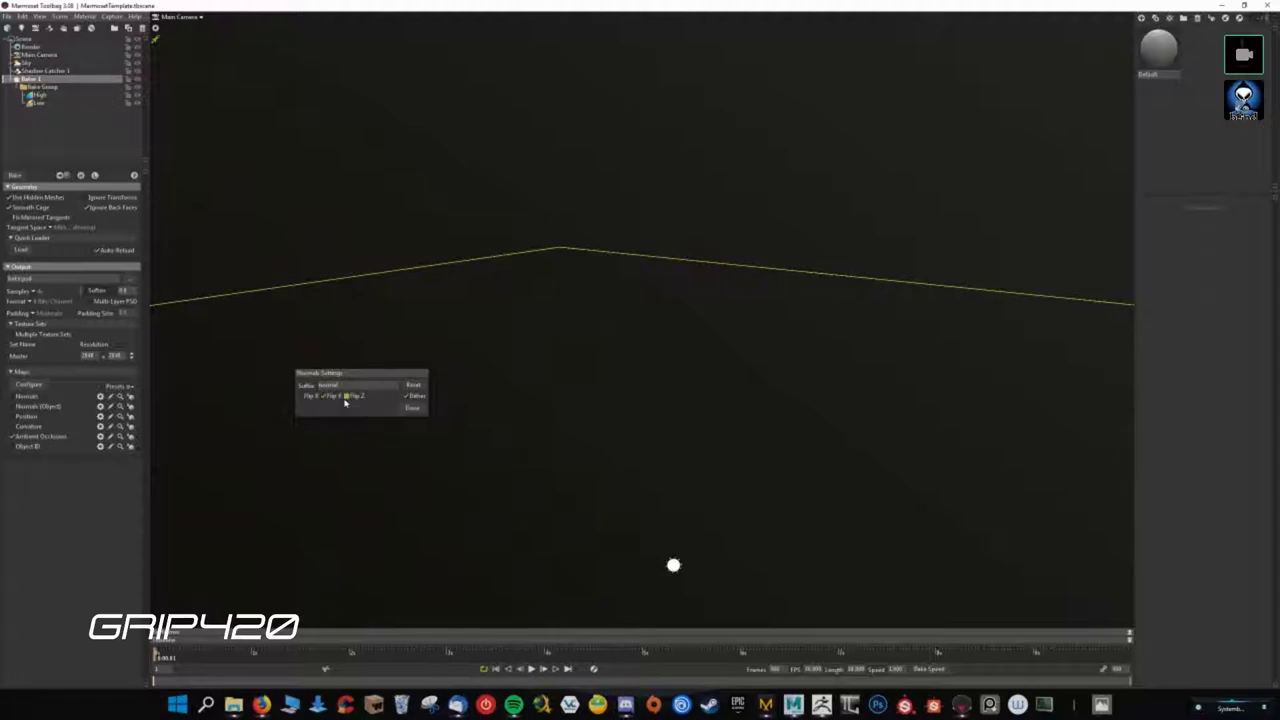
pyautogui.click(411, 407)
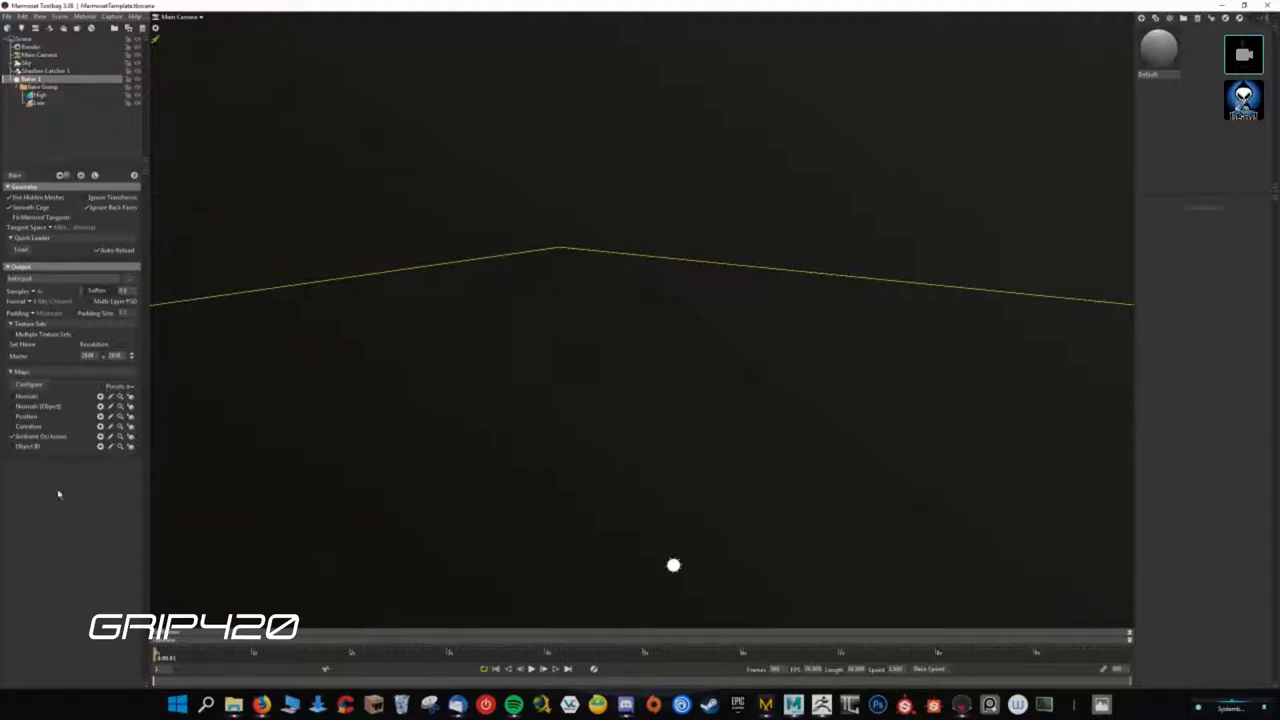
pyautogui.click(100, 436)
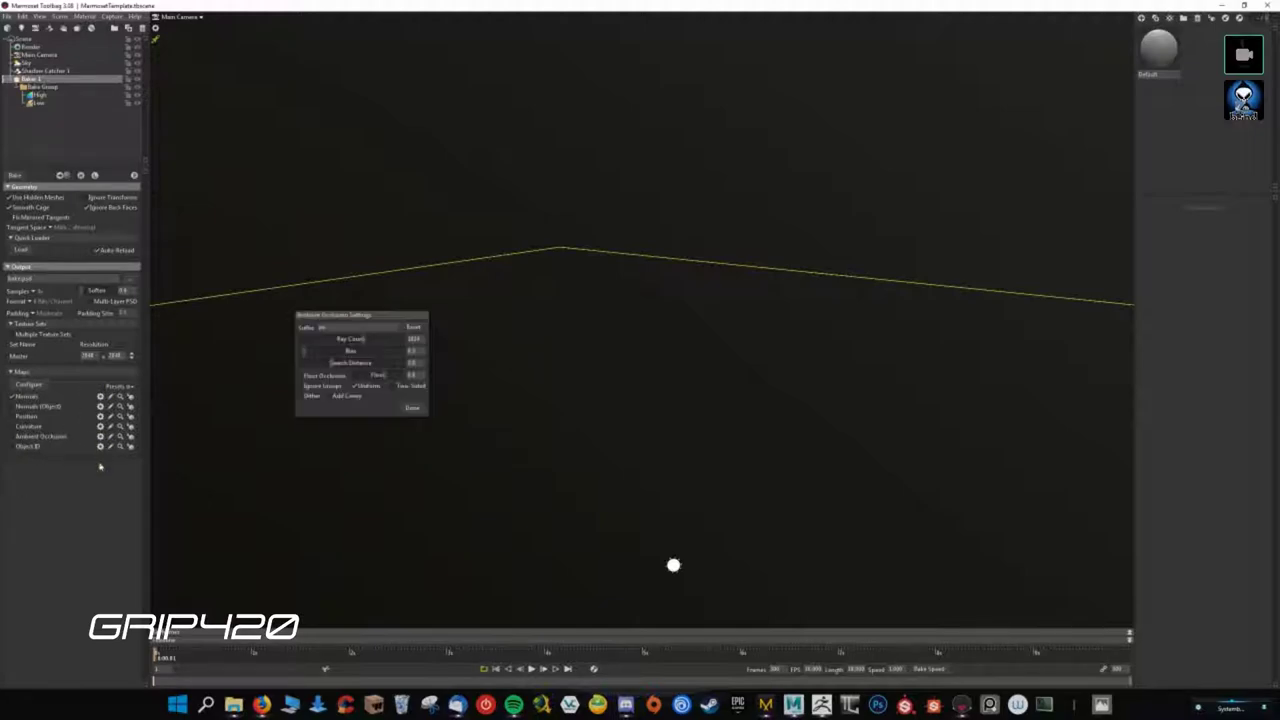
pyautogui.click(412, 408)
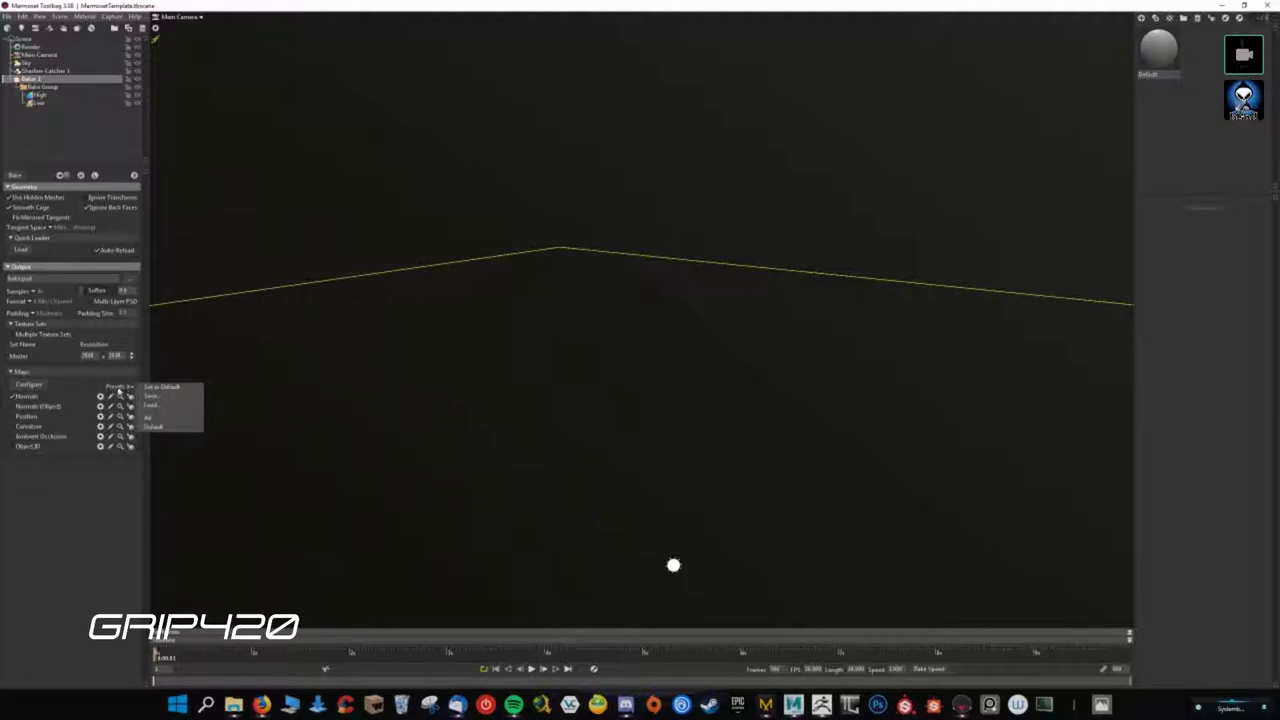
pyautogui.click(88, 355)
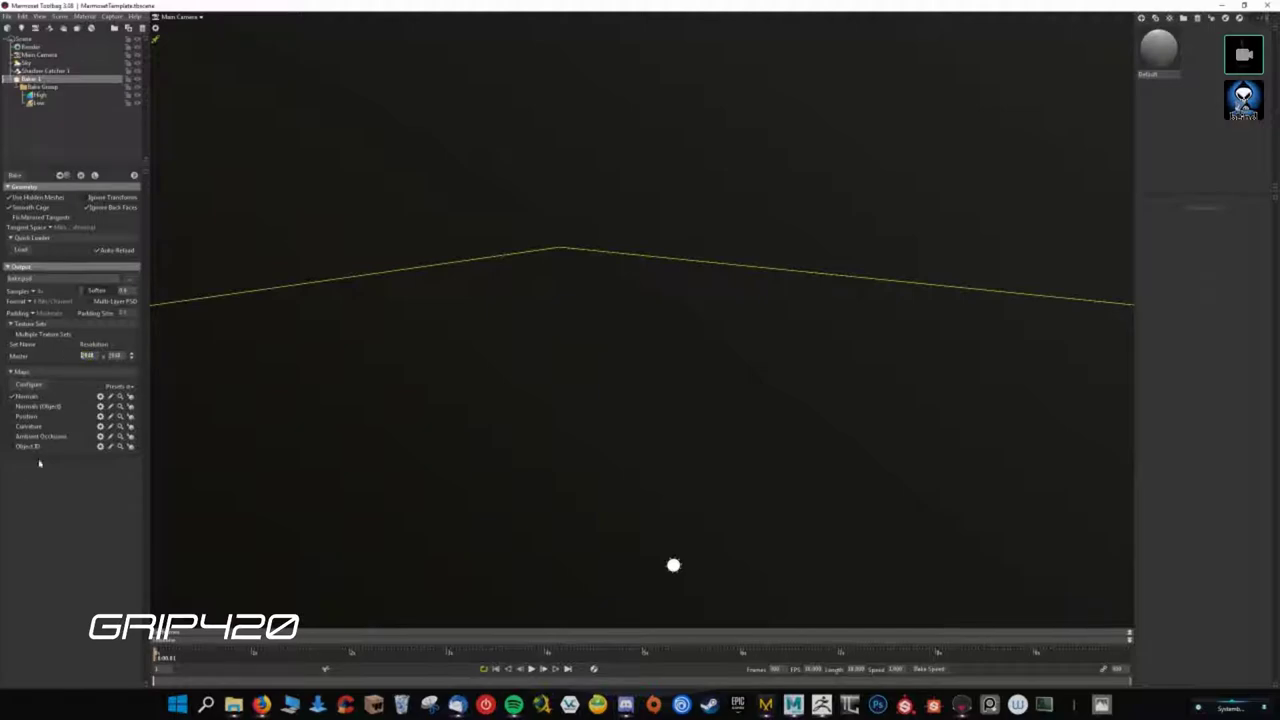
# - Set the bake output to 2048 resolution, pick a sample count, and keep 8 Bits/Channel
pyautogui.write('2048')
pyautogui.press('Return')
pyautogui.click(28, 291)
pyautogui.moveTo(20, 290)
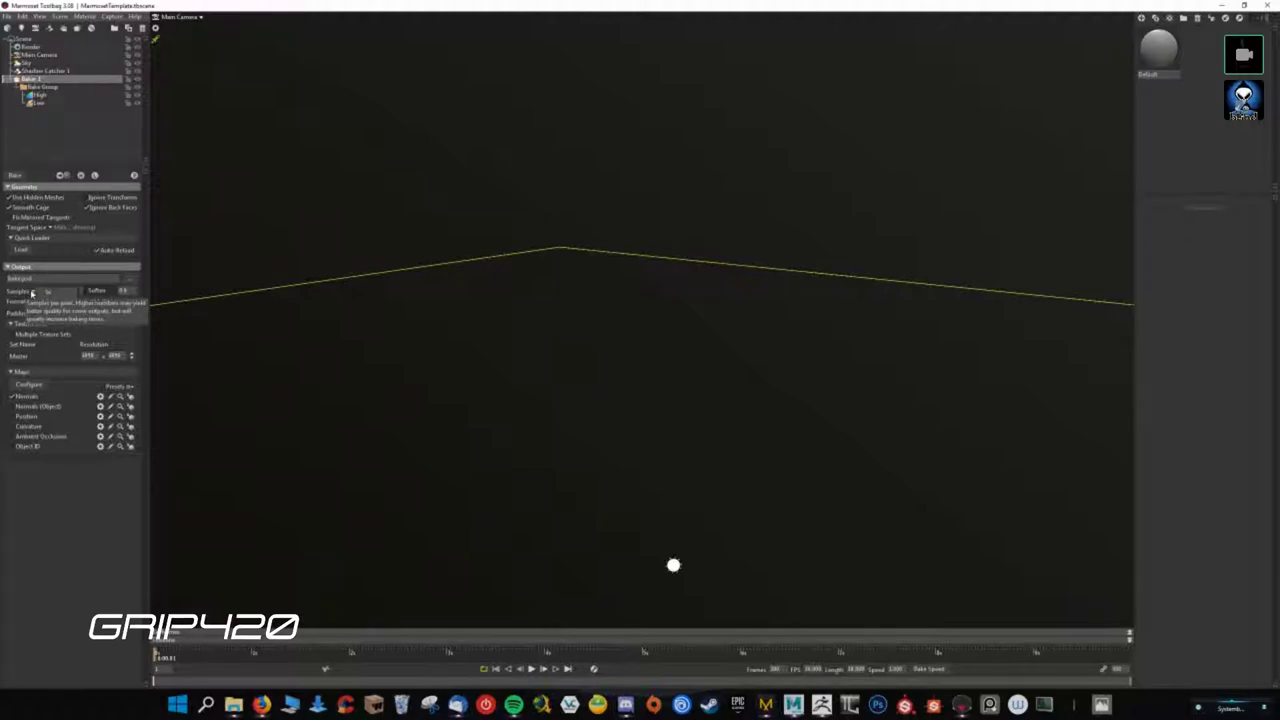
pyautogui.click(50, 316)
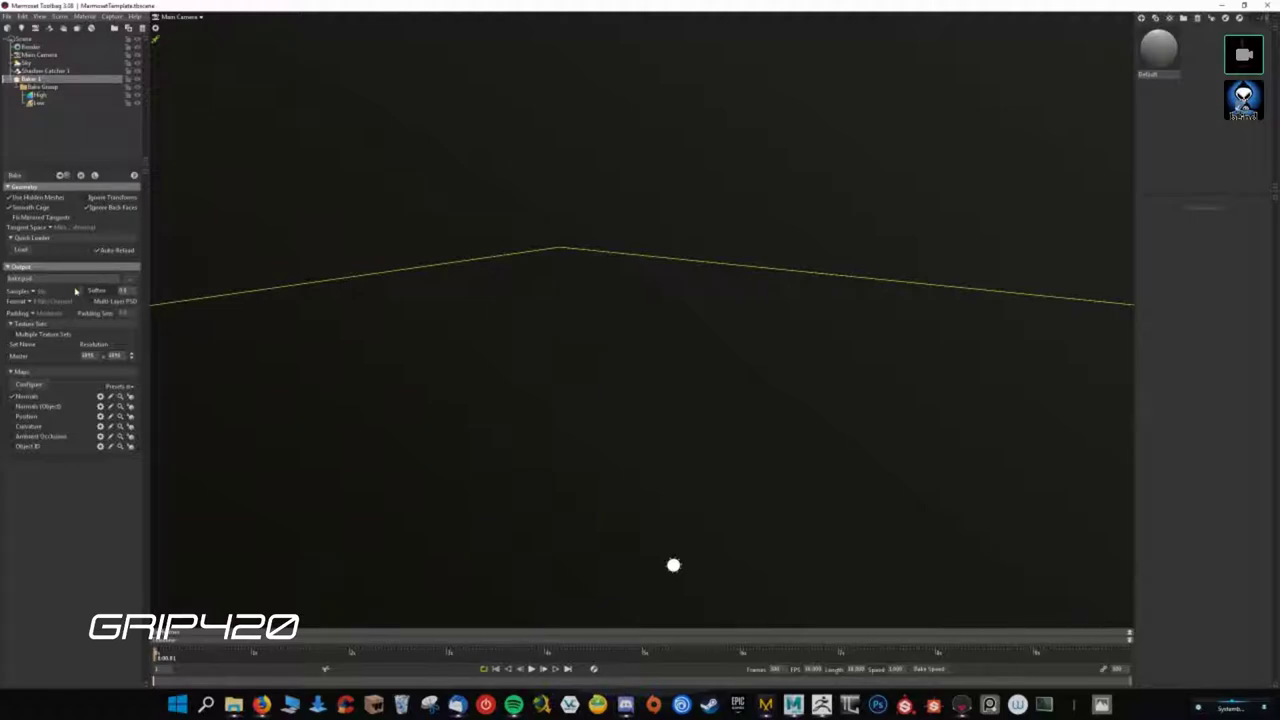
pyautogui.click(45, 291)
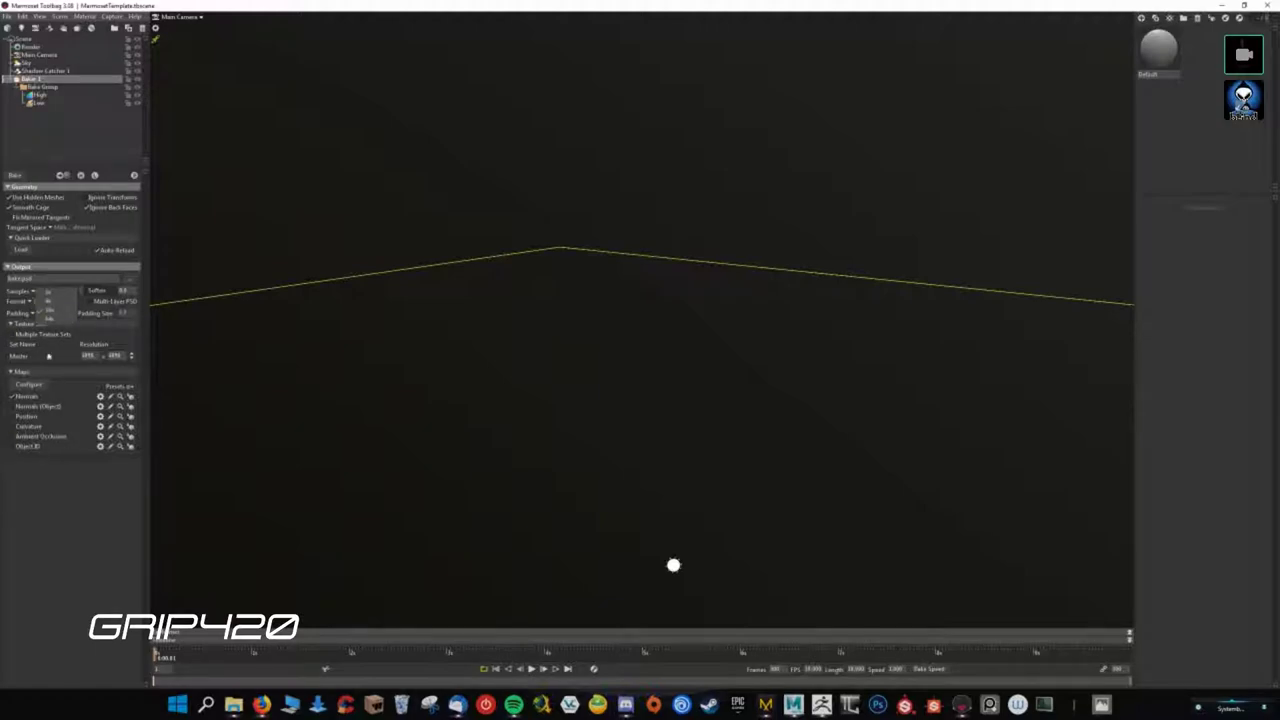
pyautogui.click(76, 486)
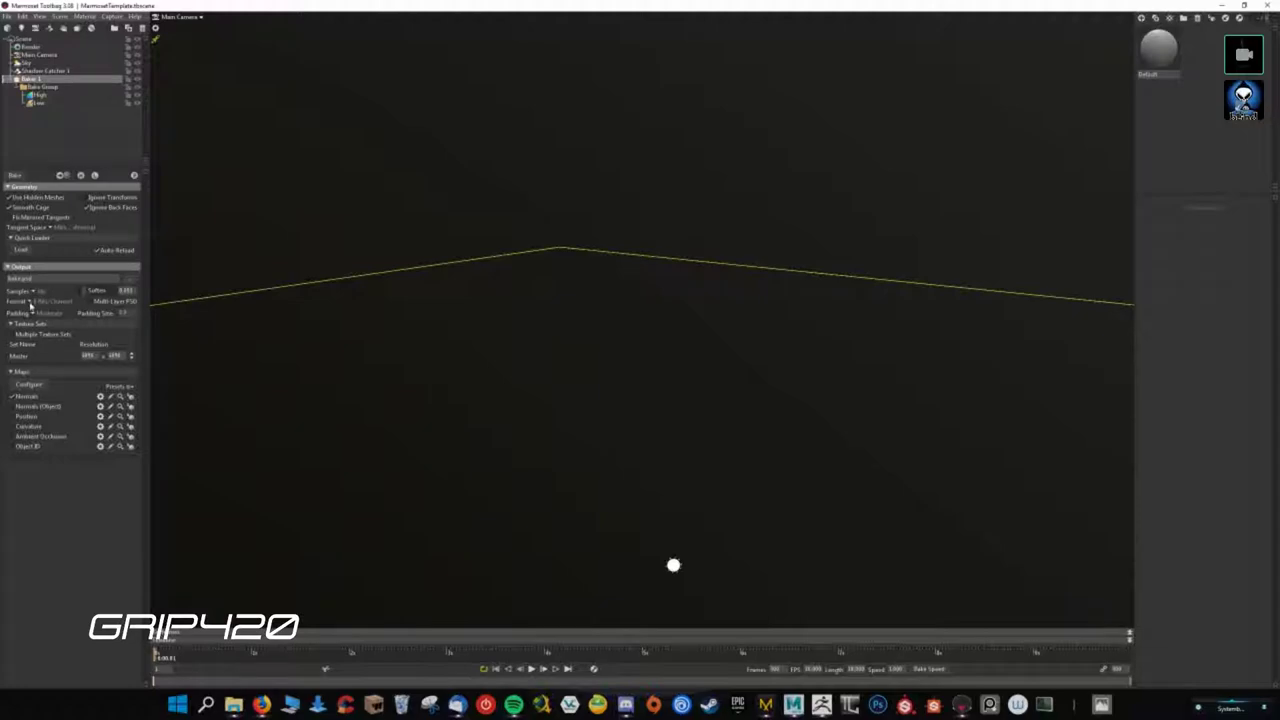
pyautogui.click(52, 301)
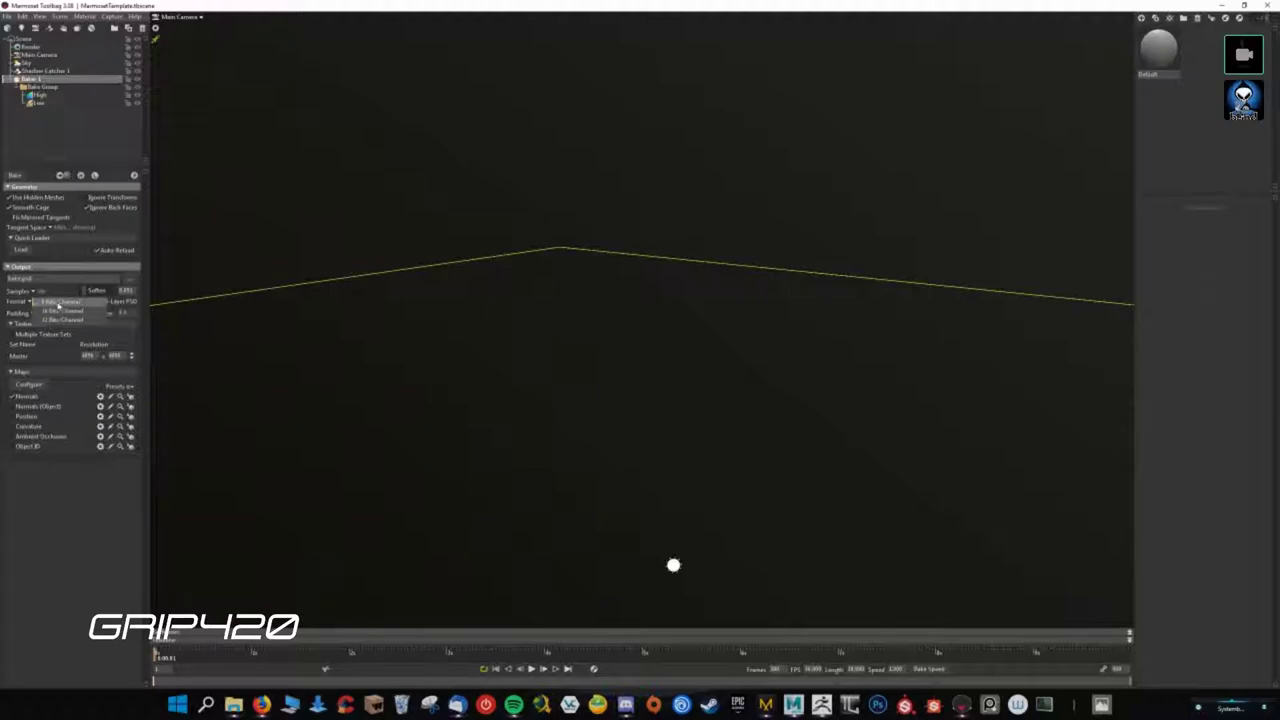
pyautogui.click(58, 302)
# - Toggle the bake maps so only Normals stays enabled, leaving padding unchanged
pyautogui.click(22, 446)
pyautogui.click(22, 436)
pyautogui.click(22, 426)
pyautogui.click(22, 416)
pyautogui.click(12, 406)
pyautogui.click(12, 416)
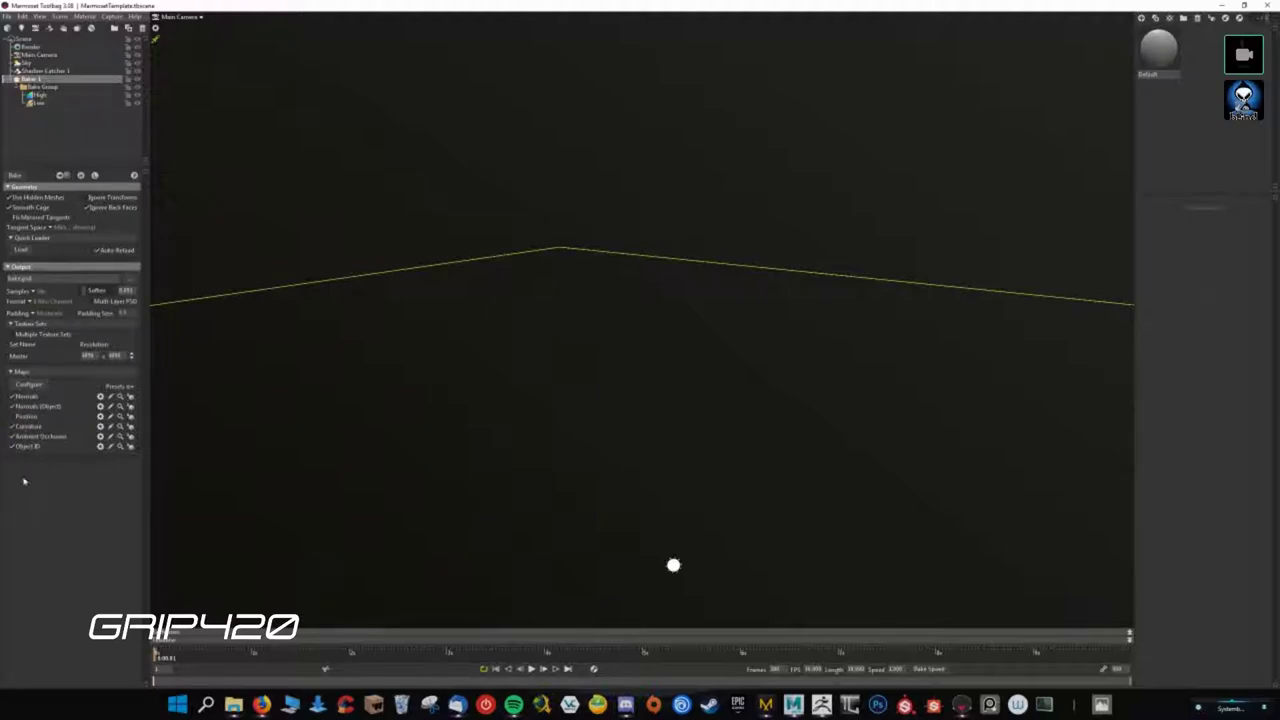
pyautogui.click(14, 446)
pyautogui.click(14, 436)
pyautogui.click(14, 426)
pyautogui.click(14, 406)
pyautogui.click(44, 311)
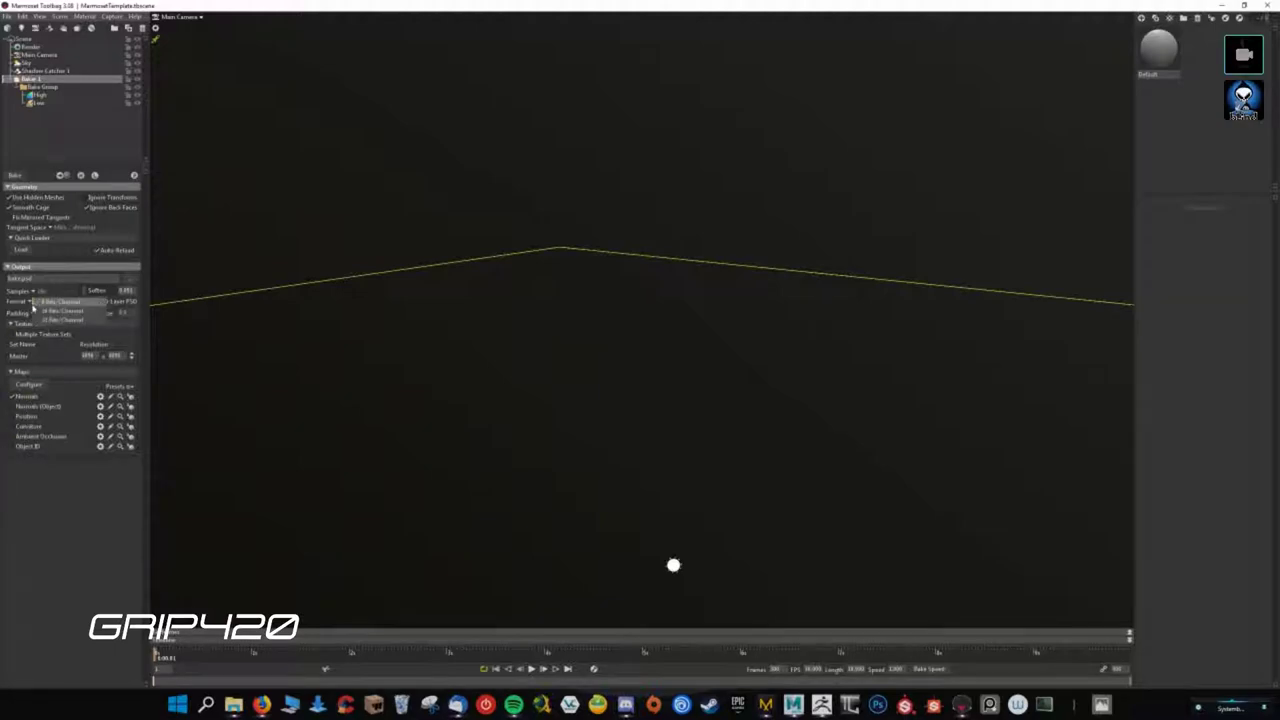
pyautogui.click(40, 316)
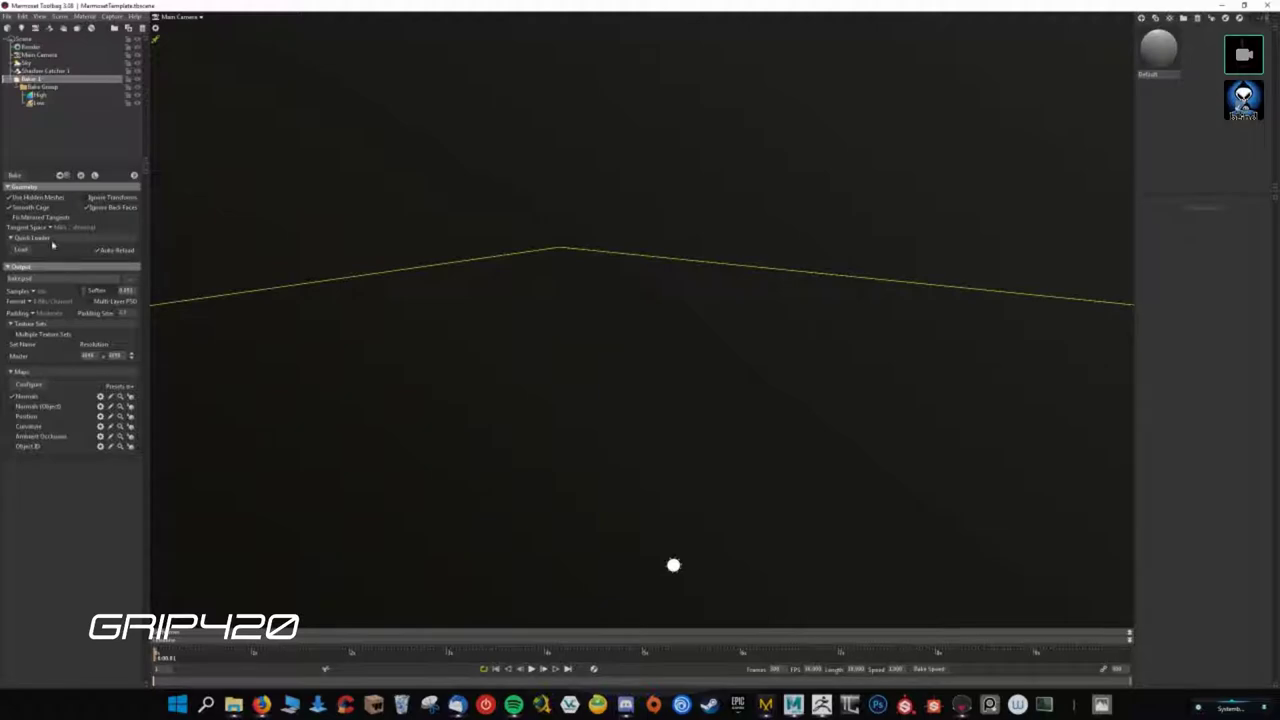
# - Quick-load shirt_high.fbx and shirt_low.fbx from TestDummy's 'fbx for baking' folder and expand Meshes
pyautogui.click(21, 250)
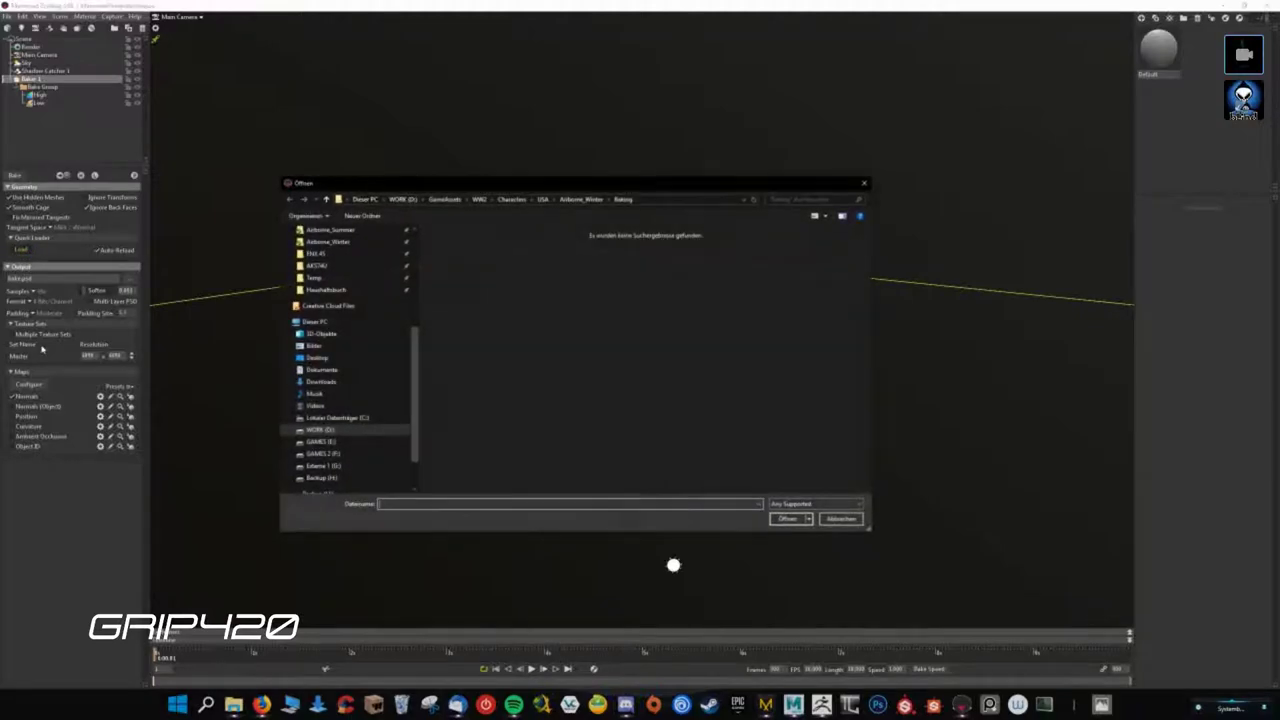
pyautogui.scroll(3, 337, 337)
pyautogui.scroll(2, 322, 253)
pyautogui.scroll(-5, 322, 253)
pyautogui.click(316, 252)
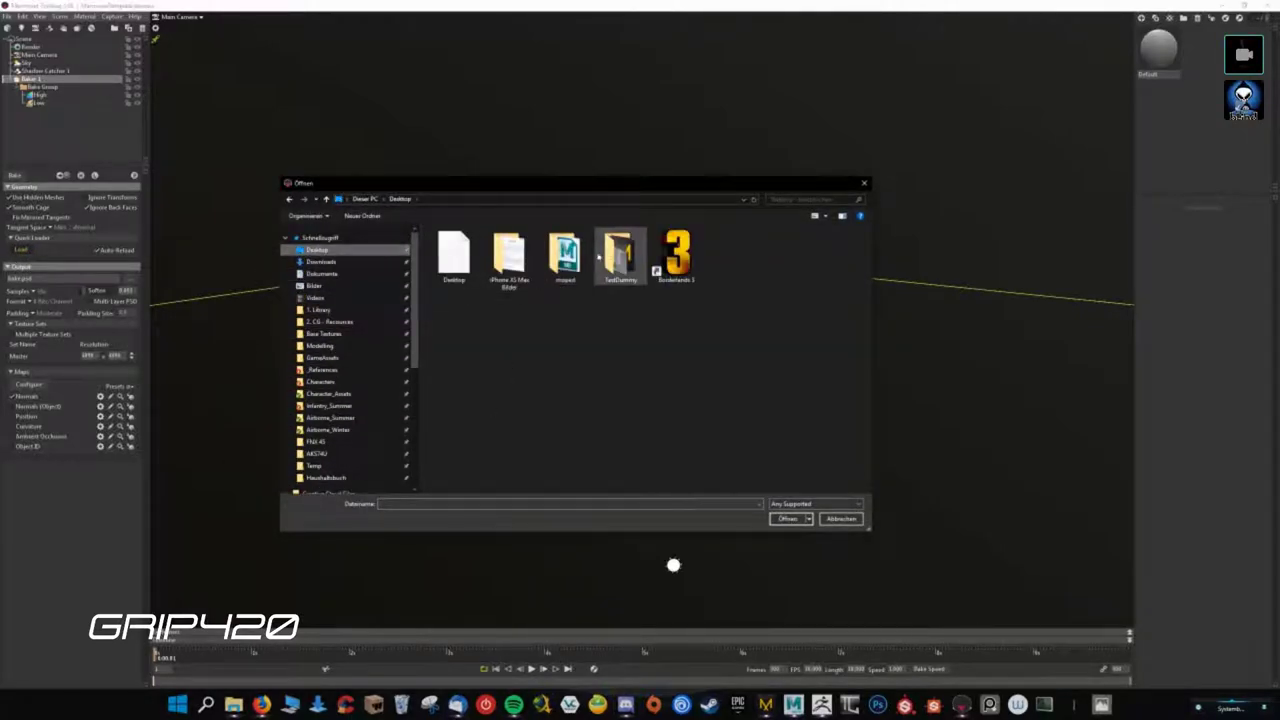
pyautogui.doubleClick(620, 256)
pyautogui.doubleClick(445, 255)
pyautogui.doubleClick(456, 245)
pyautogui.moveTo(461, 298); pyautogui.dragTo(452, 243)
pyautogui.click(788, 518)
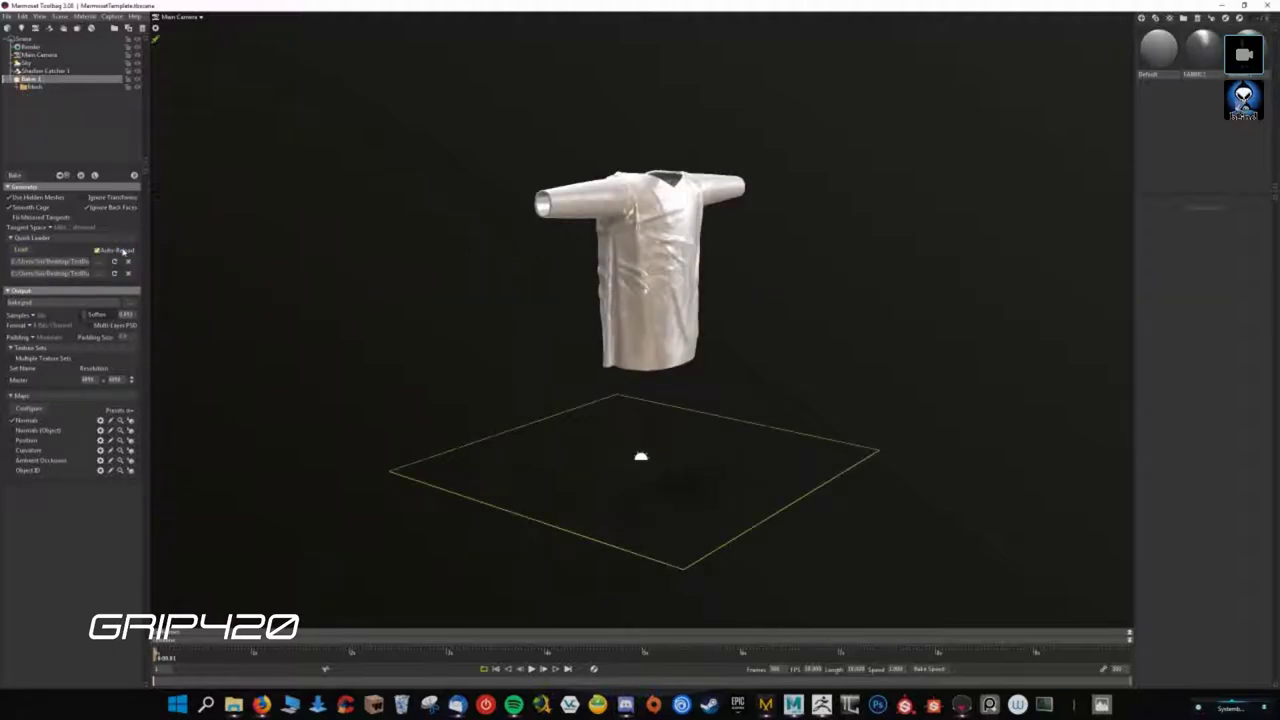
pyautogui.click(17, 87)
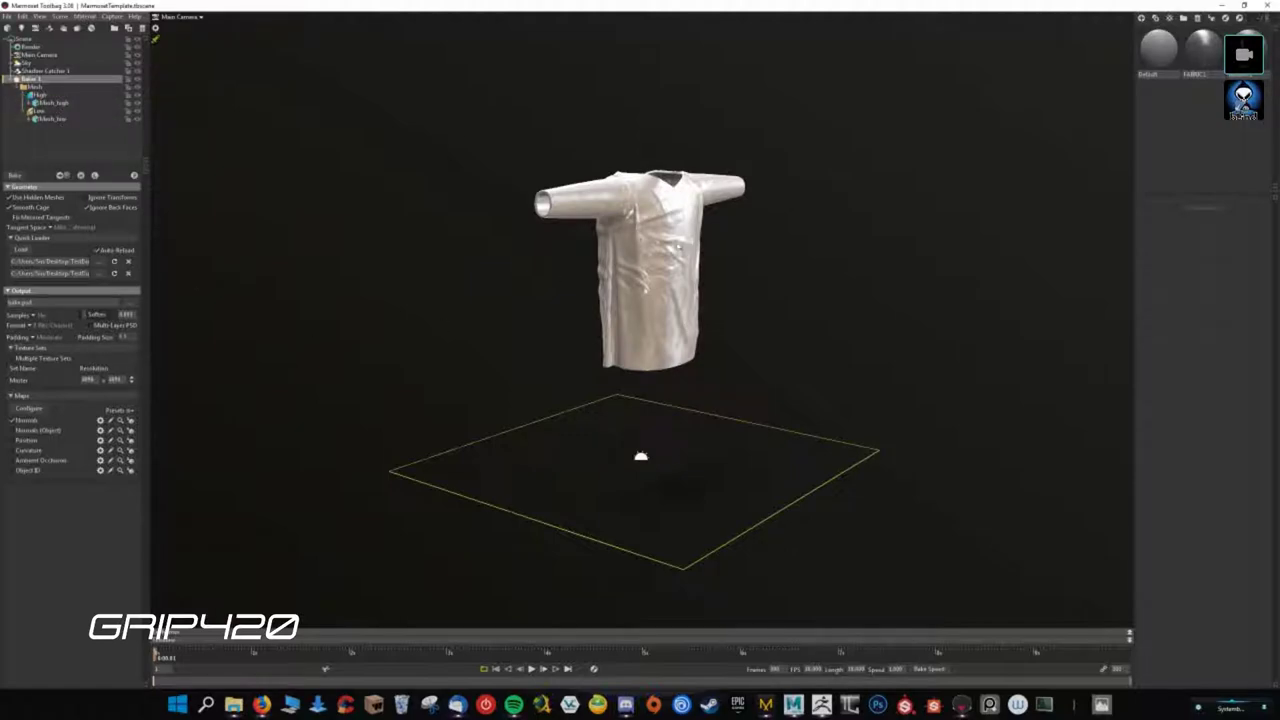
# - Orbit and zoom around the shirt, then toggle the preview to the smooth low-poly shirt
pyautogui.moveTo(200, 281); pyautogui.dragTo(260, 300)
pyautogui.scroll(5, 624, 505)
pyautogui.moveTo(624, 505); pyautogui.dragTo(643, 428)
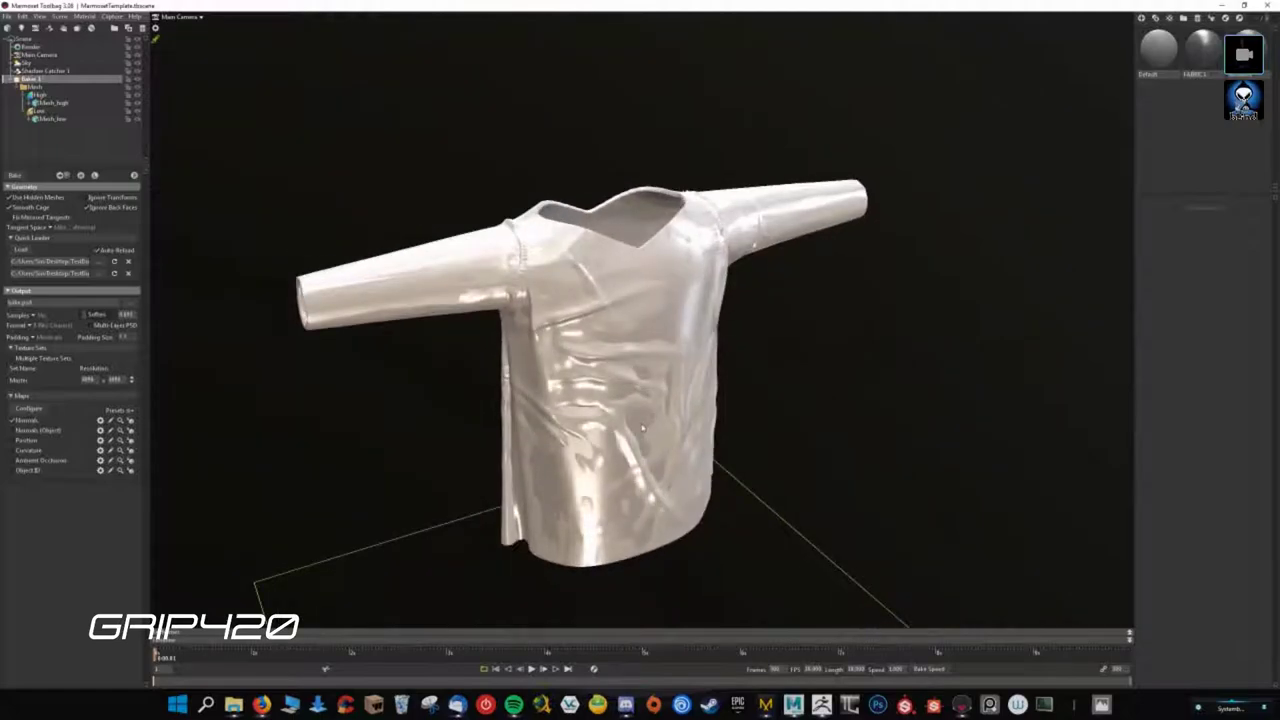
pyautogui.scroll(3, 643, 428)
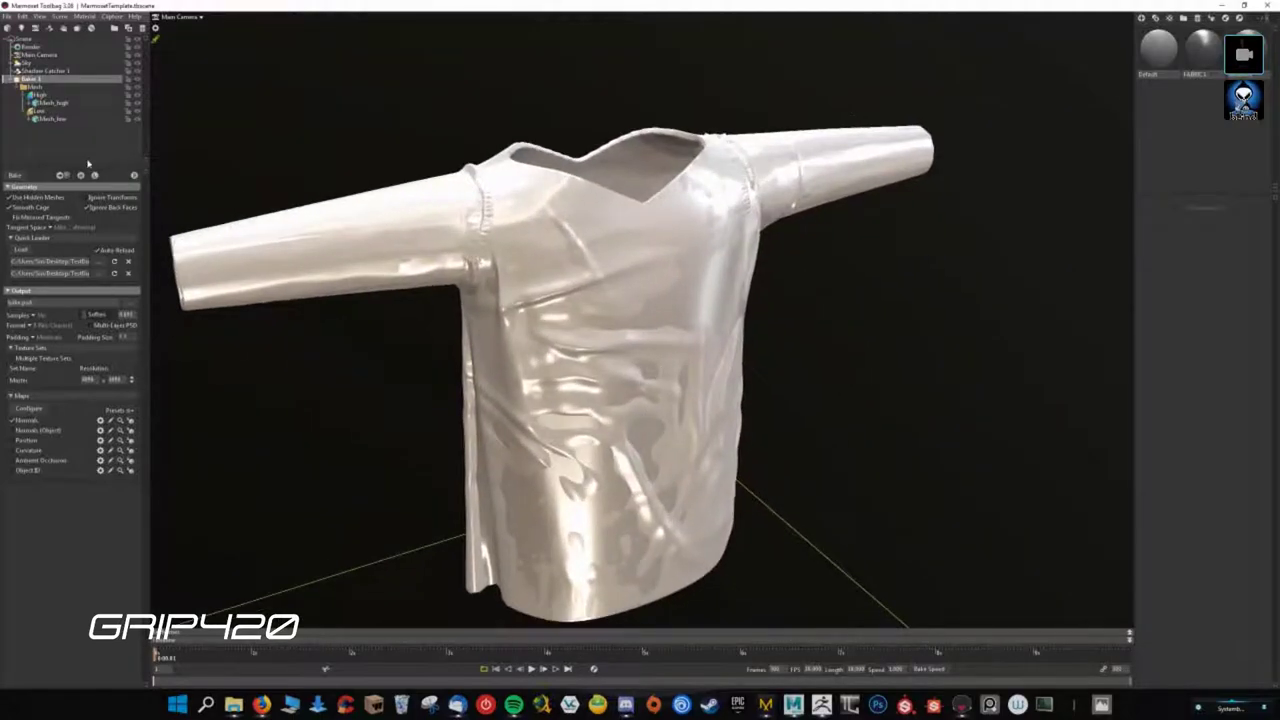
pyautogui.click(94, 176)
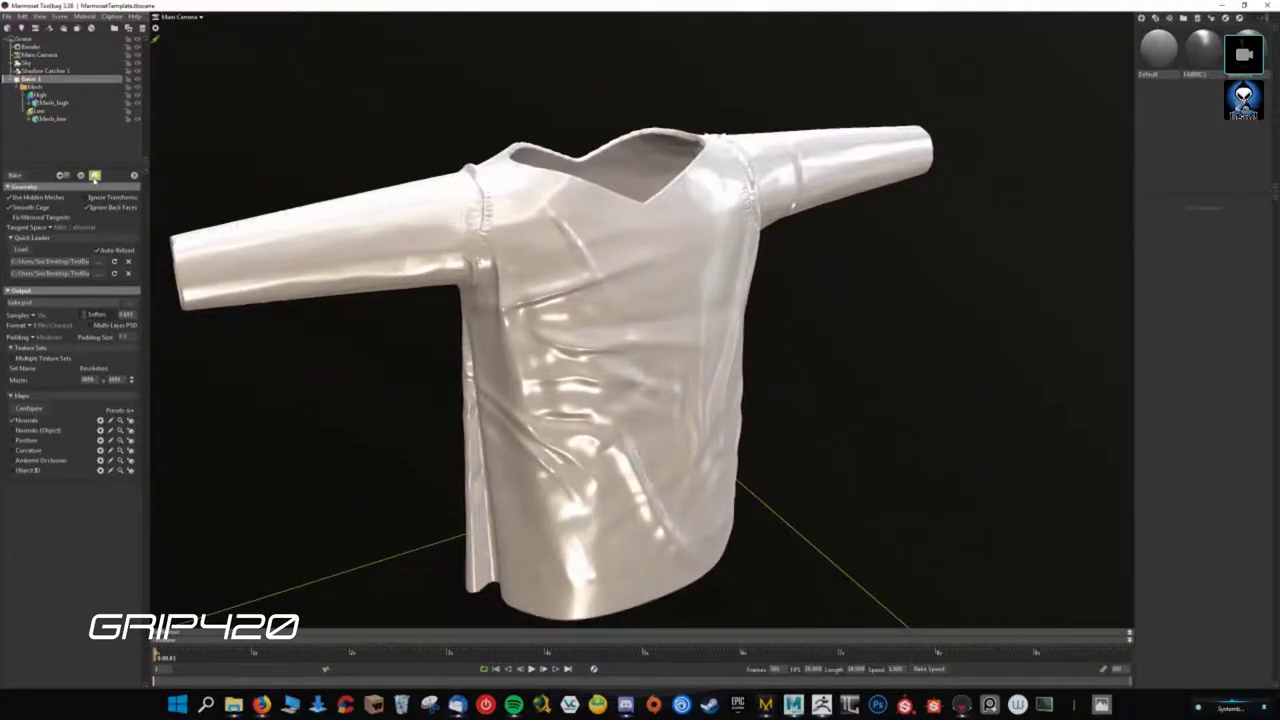
pyautogui.click(94, 176)
pyautogui.click(94, 176)
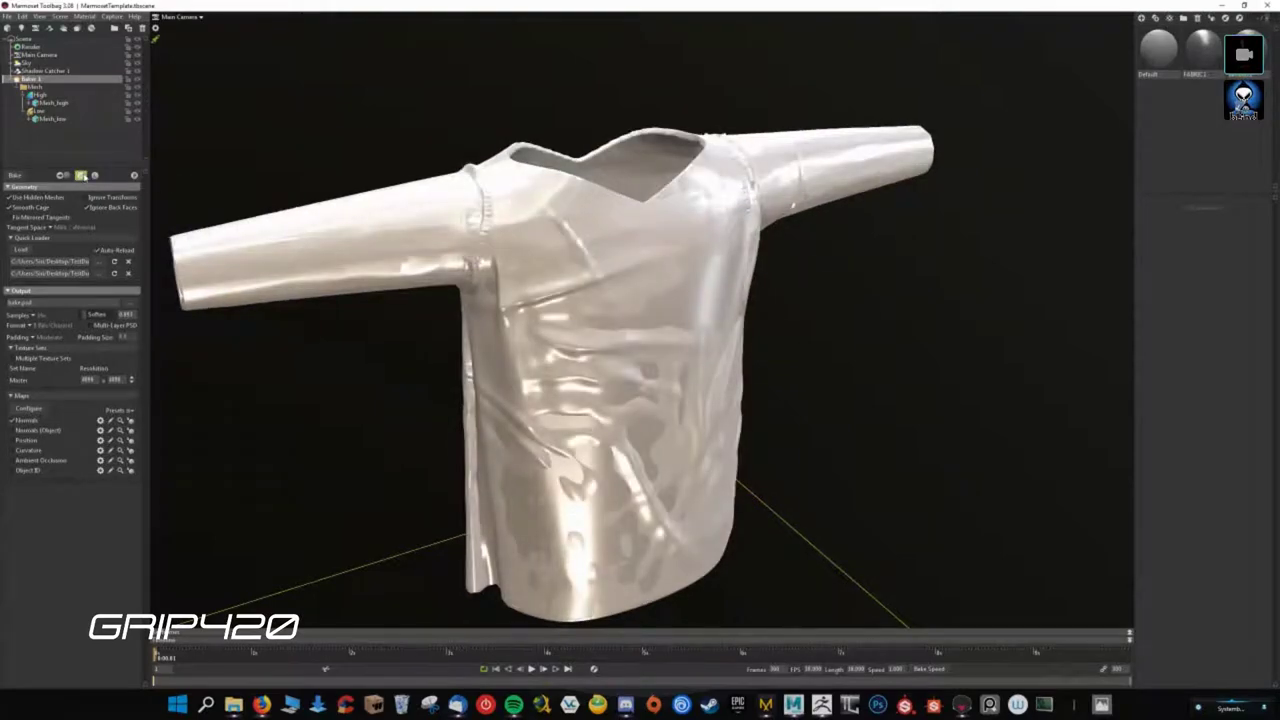
pyautogui.click(94, 176)
# - Turn the view, open the shirt material's properties, and switch over to Maya
pyautogui.moveTo(640, 340)
pyautogui.mouseDown()
pyautogui.moveTo(823, 371)
pyautogui.moveTo(1057, 357)
pyautogui.moveTo(741, 380)
pyautogui.moveTo(714, 371)
pyautogui.moveTo(737, 295)
pyautogui.mouseUp()
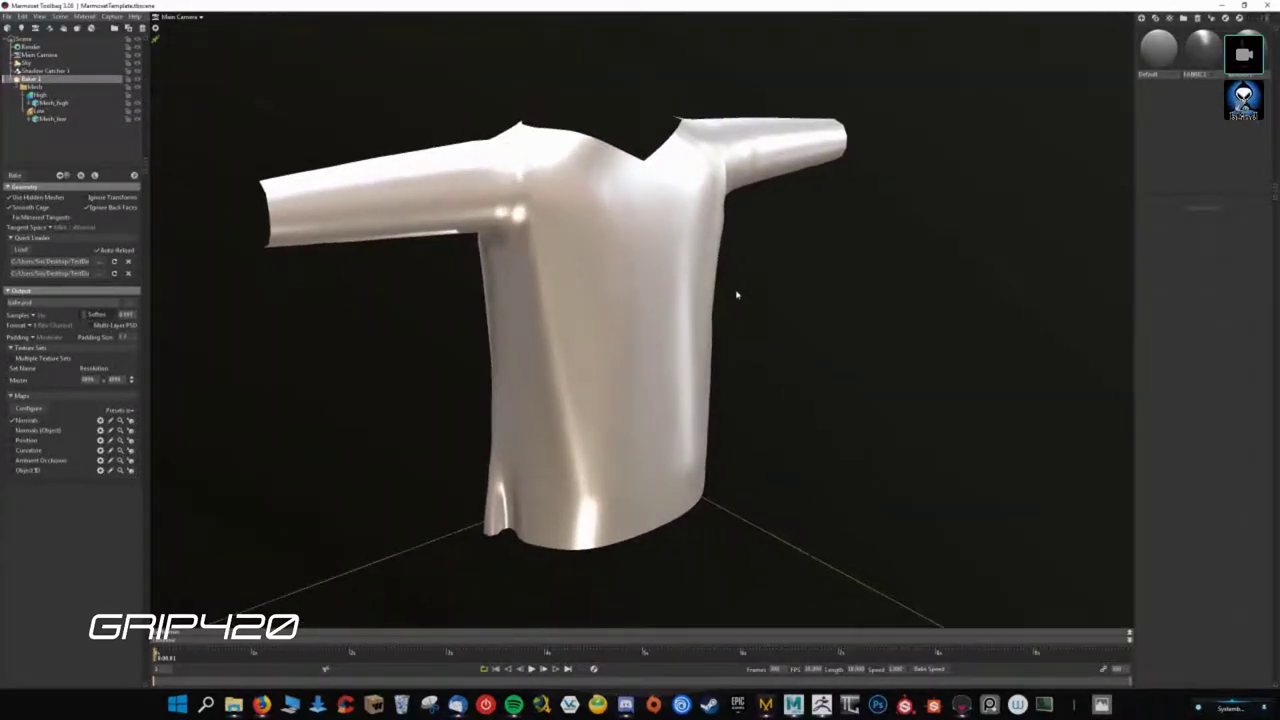
pyautogui.click(1258, 50)
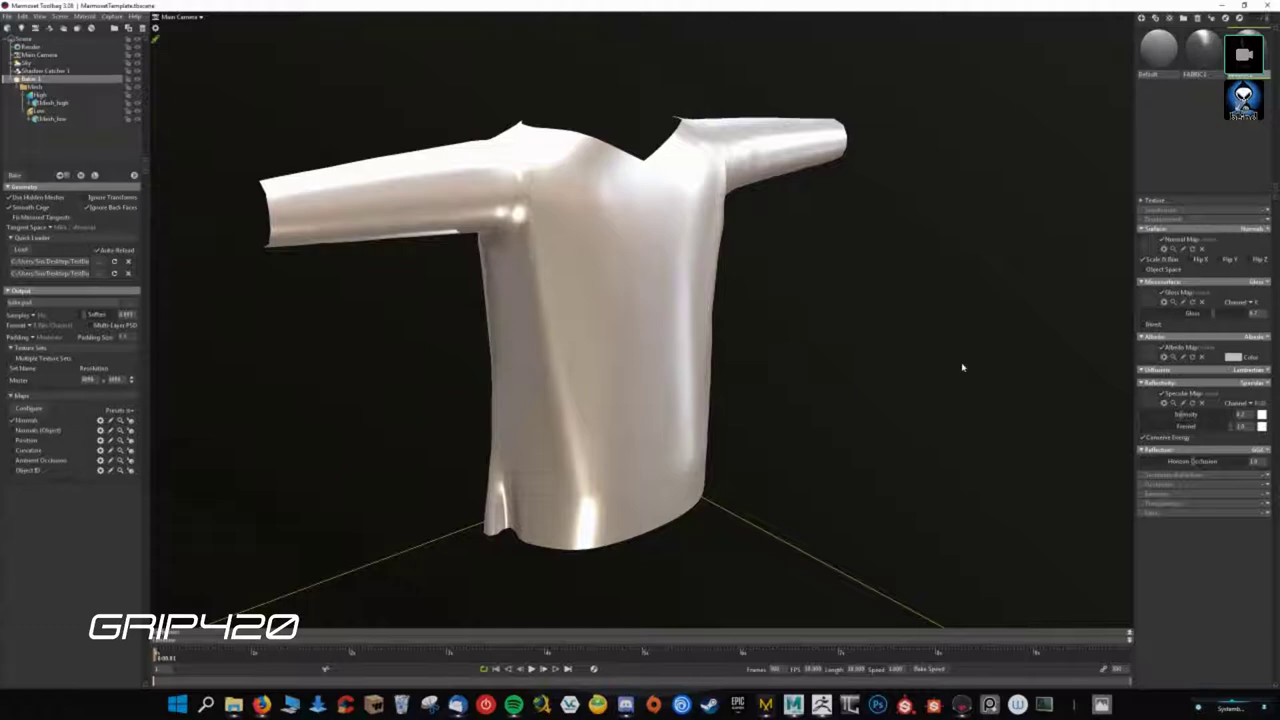
pyautogui.moveTo(793, 705)
pyautogui.click(833, 645)
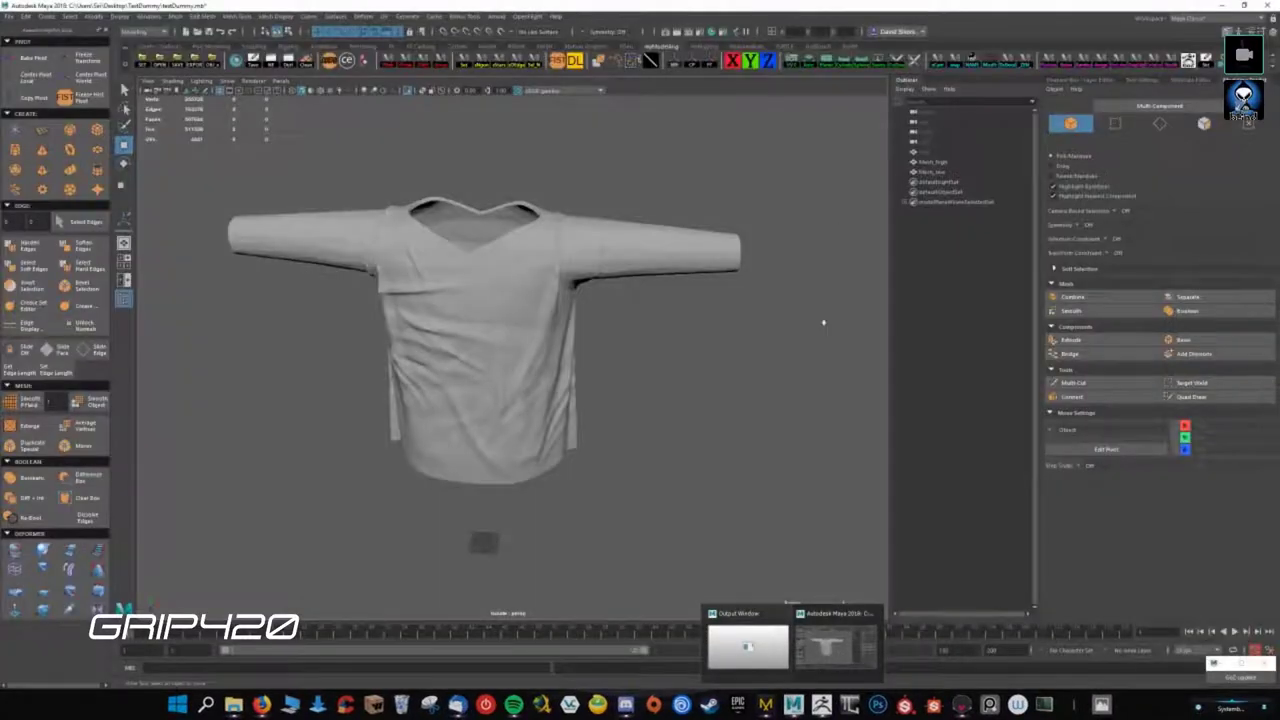
# - Hide Mesh_high and give Mesh_low a new Lambert material named TE_Shirt
pyautogui.hotkey('ctrl', 'h')
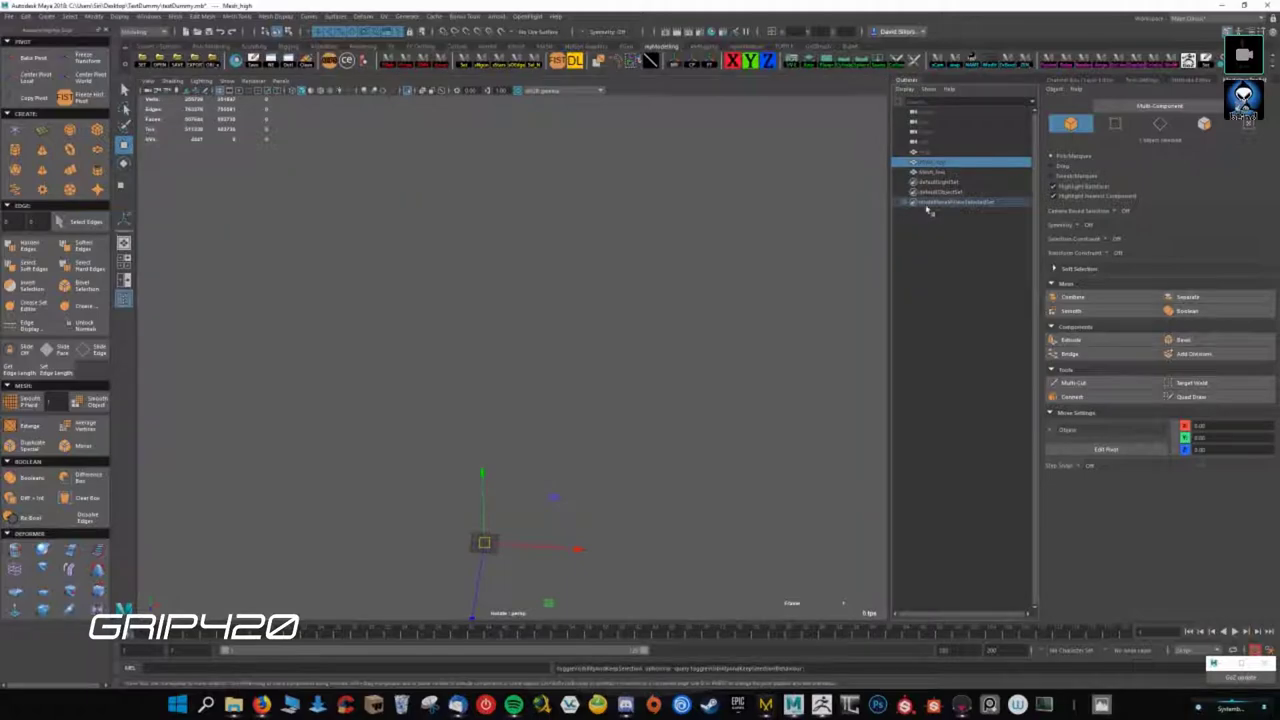
pyautogui.click(930, 172)
pyautogui.hotkey('shift', 'h')
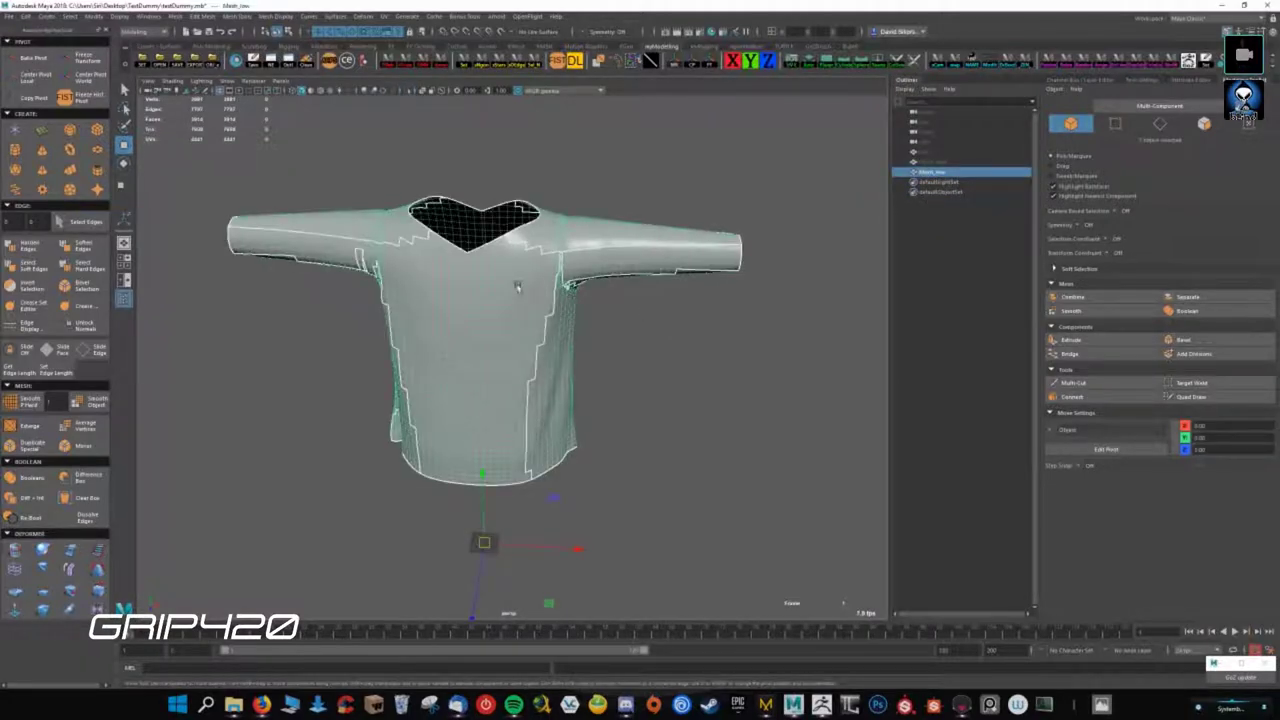
pyautogui.rightClick(617, 208)
pyautogui.moveTo(618, 484)
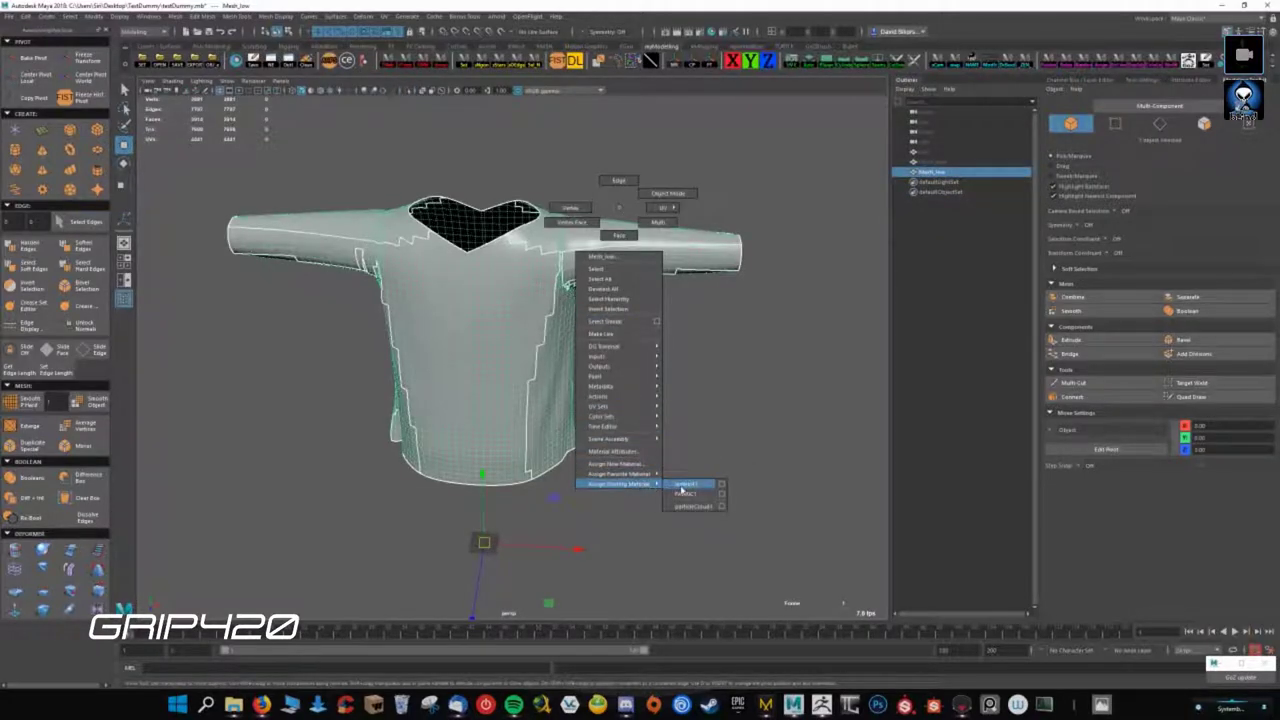
pyautogui.click(614, 463)
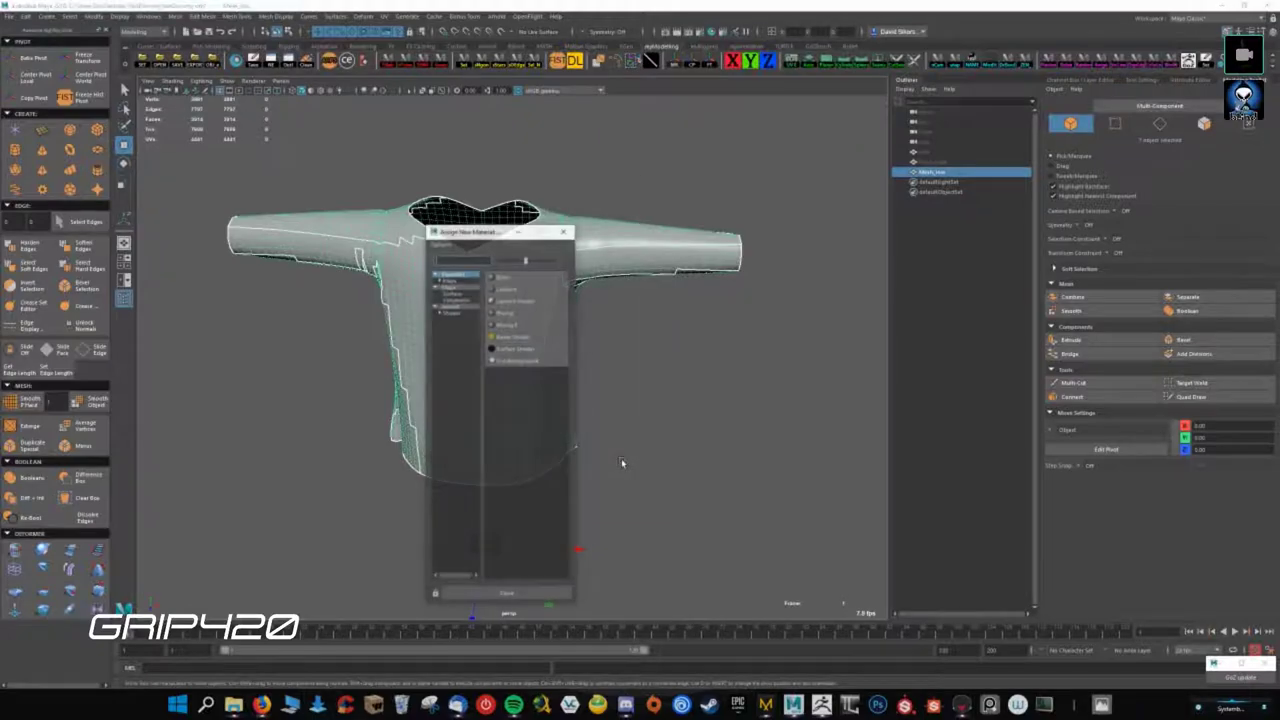
pyautogui.click(530, 296)
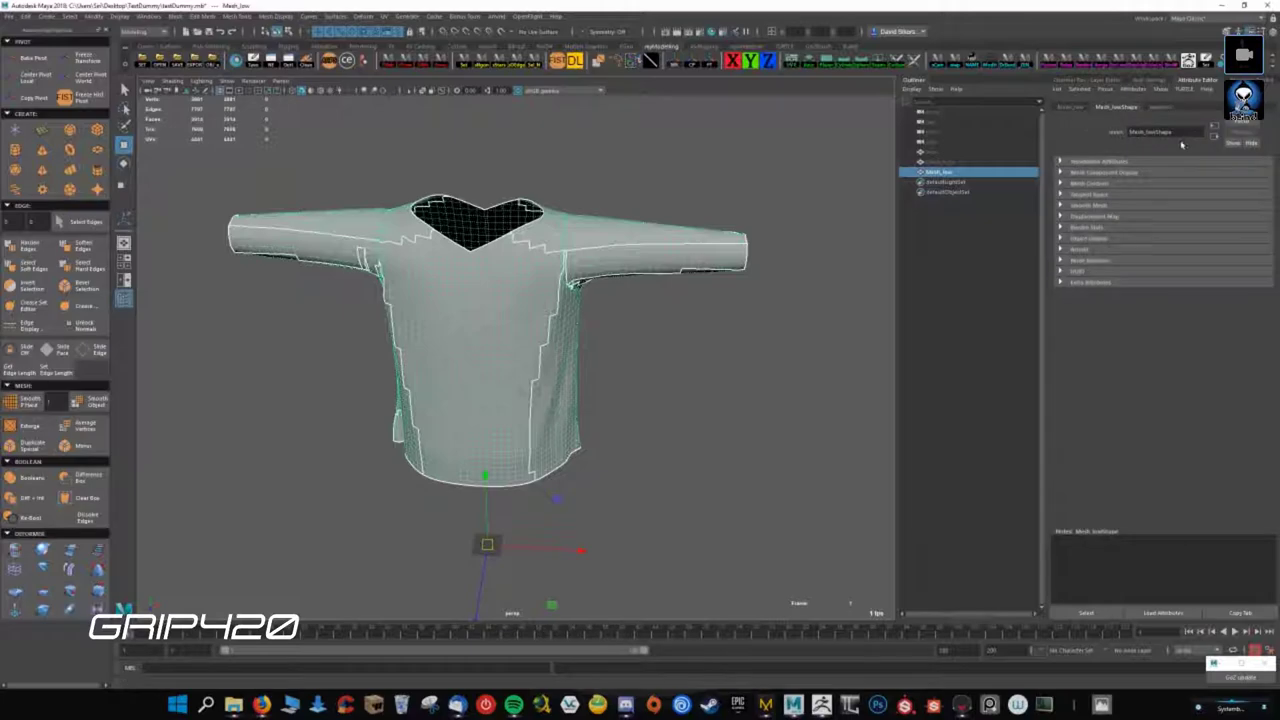
pyautogui.click(1160, 107)
pyautogui.write('TE_Shirt')
pyautogui.press('Return')
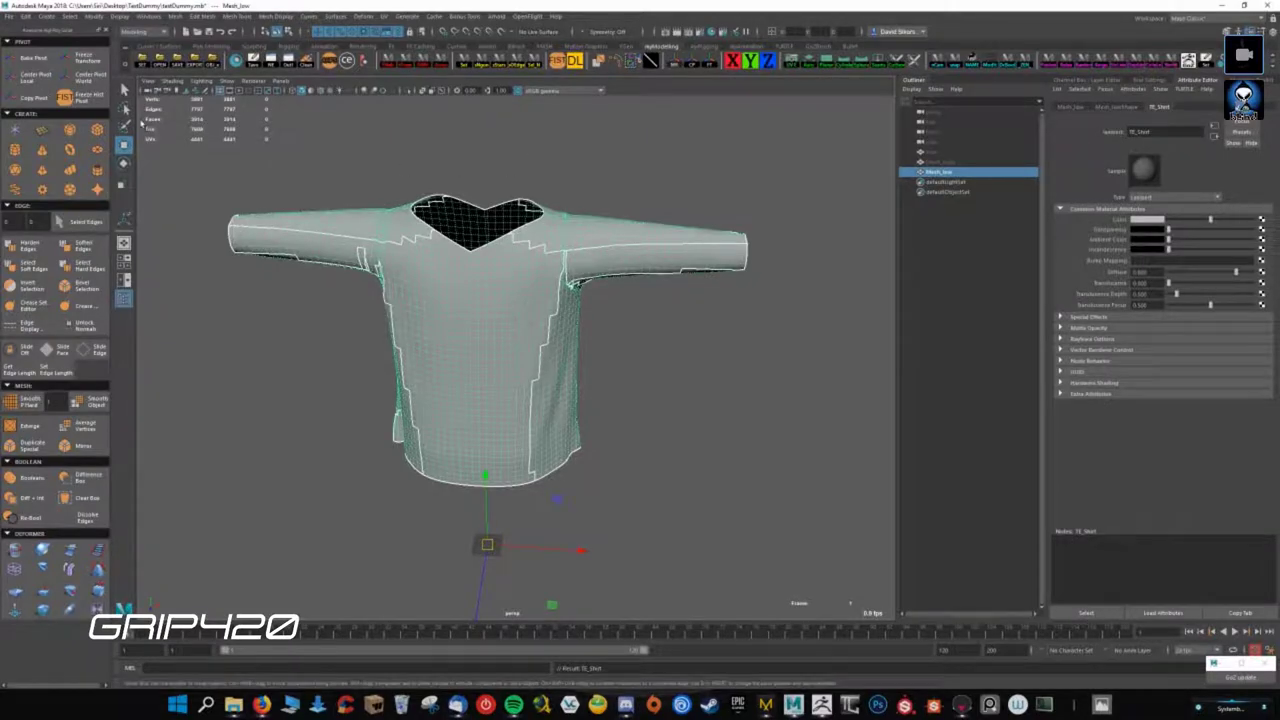
# - Reselect the low shirt and export the selection over shirt_low.fbx, replacing the old file
pyautogui.click(486, 300)
pyautogui.click(539, 274)
pyautogui.click(539, 274)
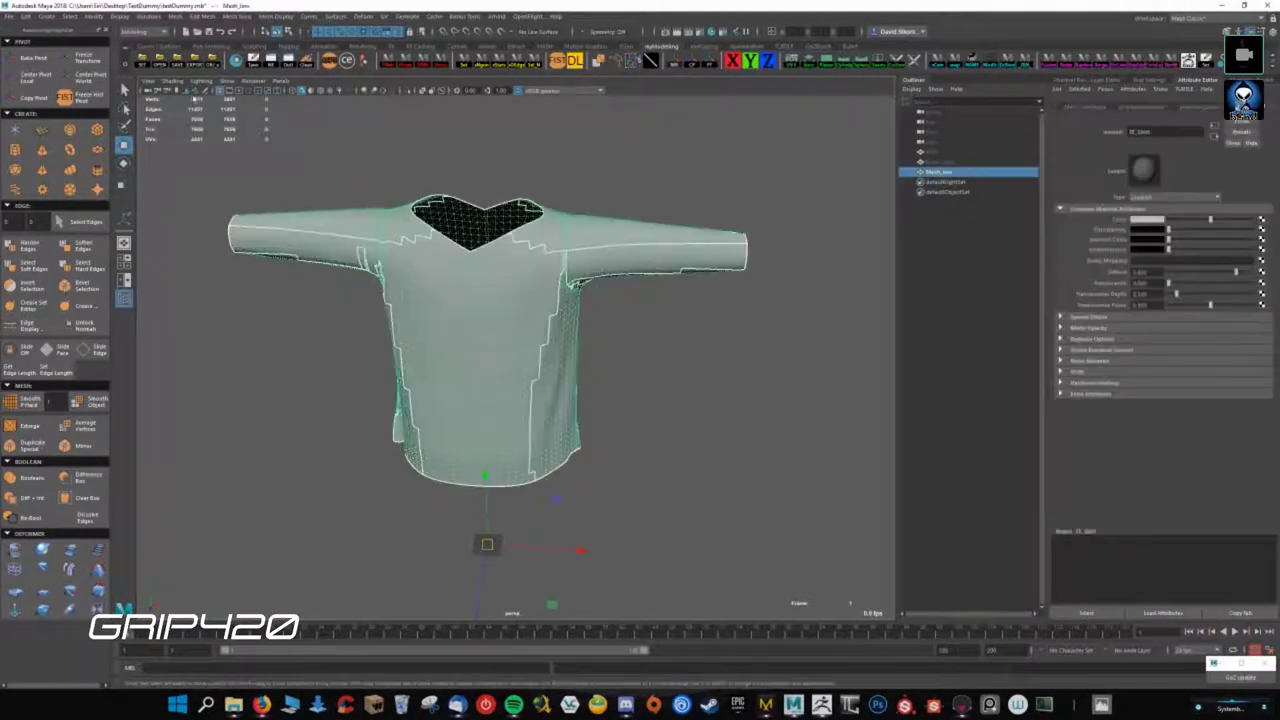
pyautogui.click(196, 62)
pyautogui.click(275, 245)
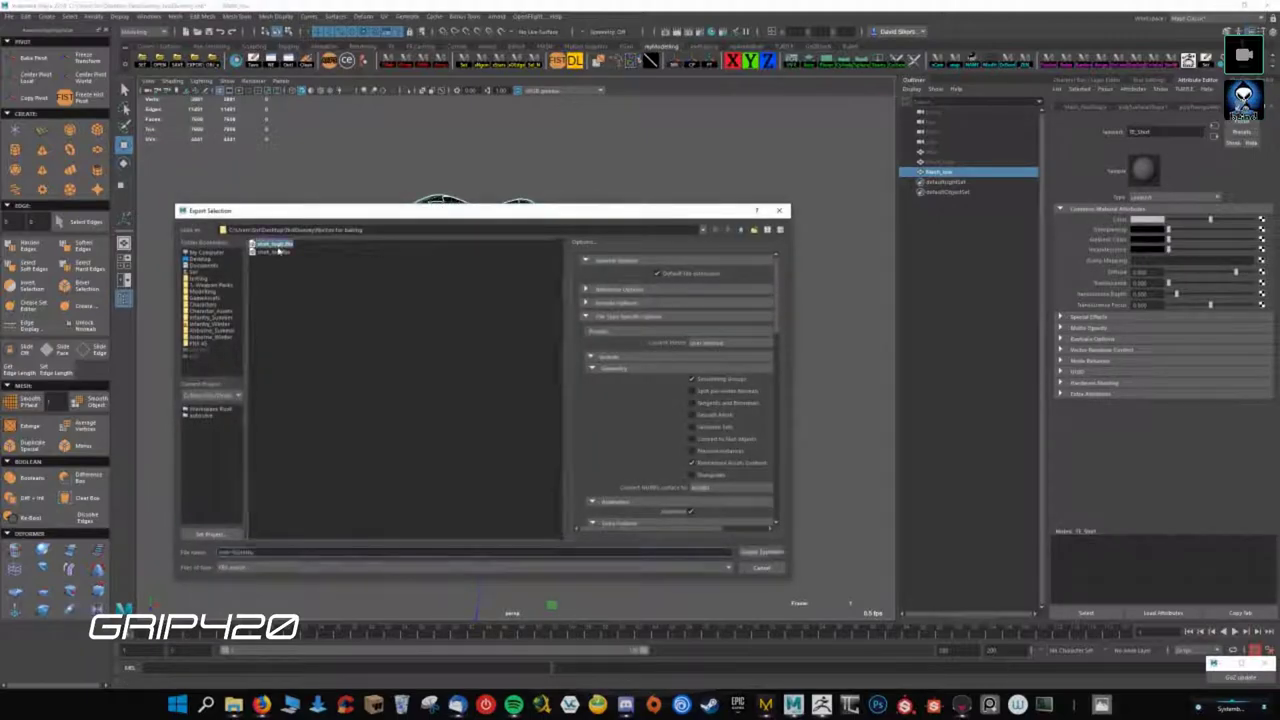
pyautogui.click(274, 251)
pyautogui.click(761, 551)
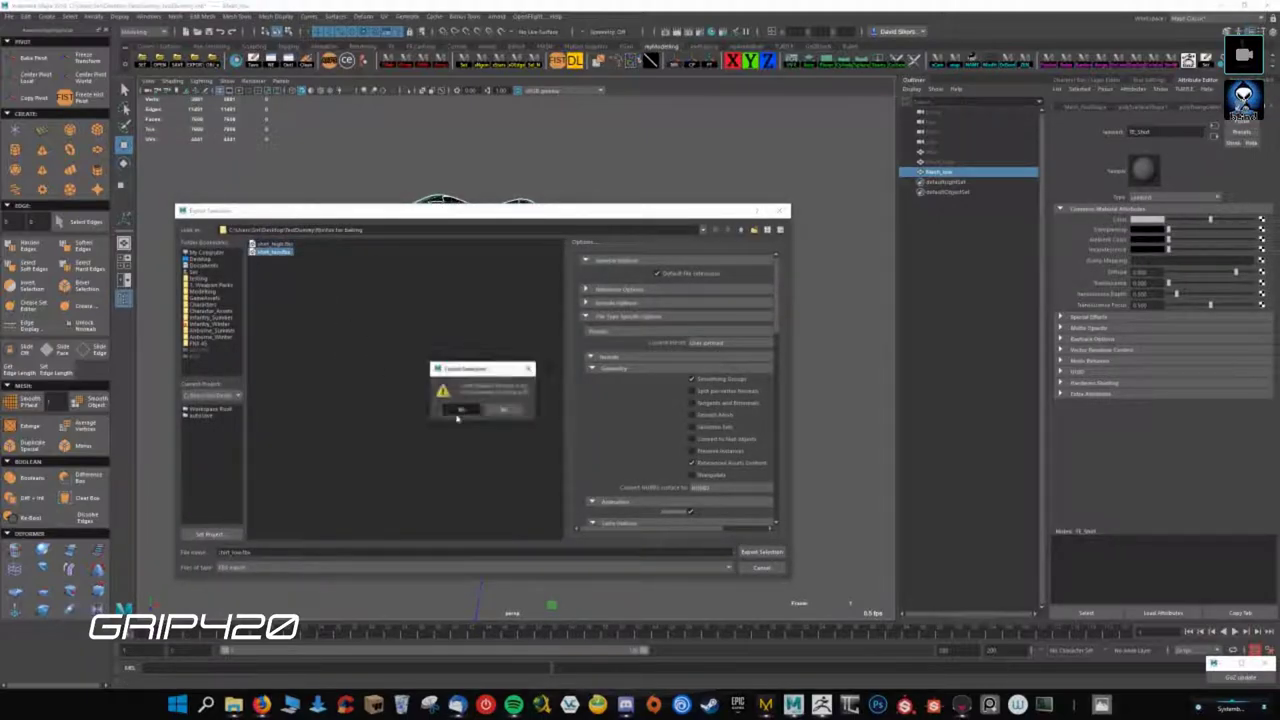
pyautogui.click(460, 410)
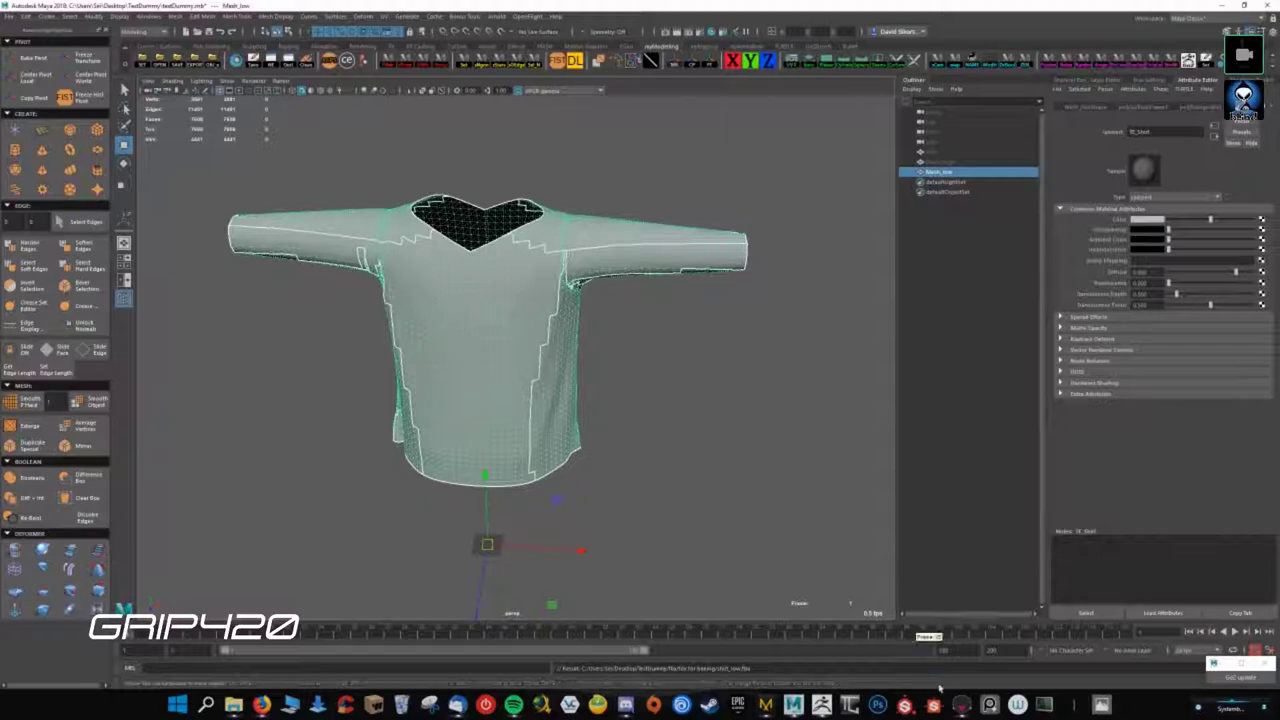
pyautogui.click(961, 706)
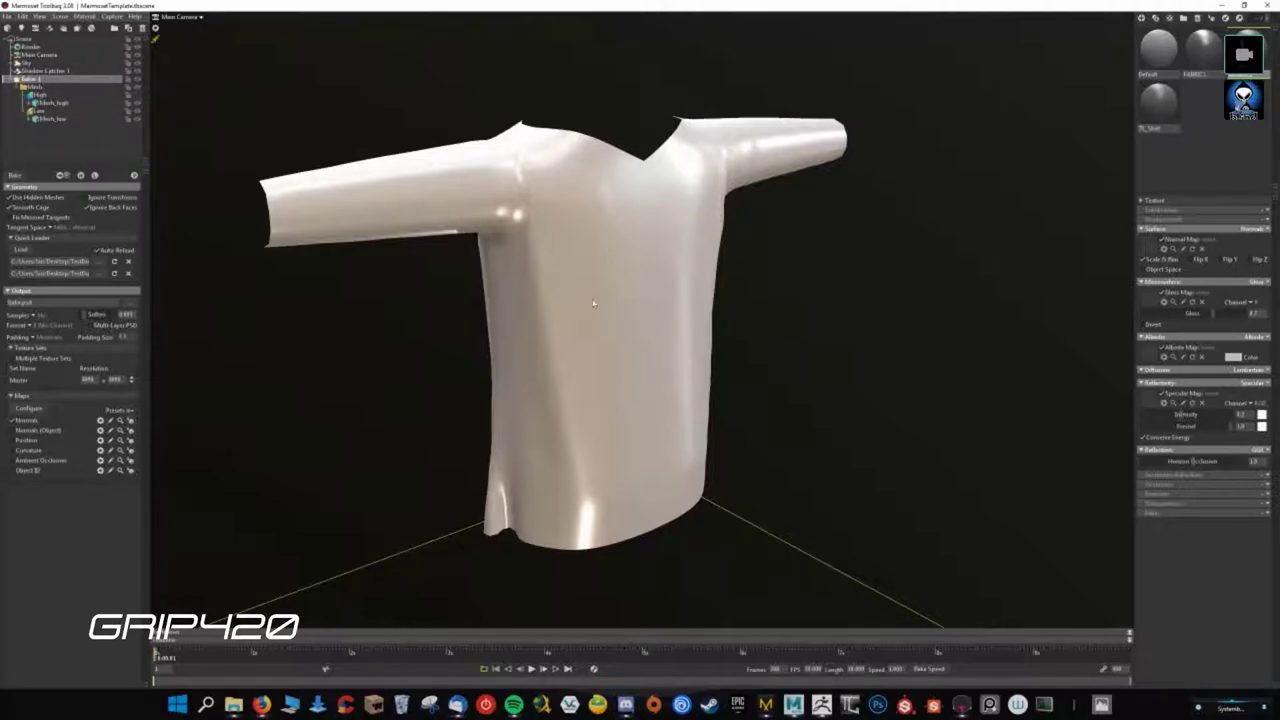
pyautogui.moveTo(593, 303); pyautogui.dragTo(564, 317)
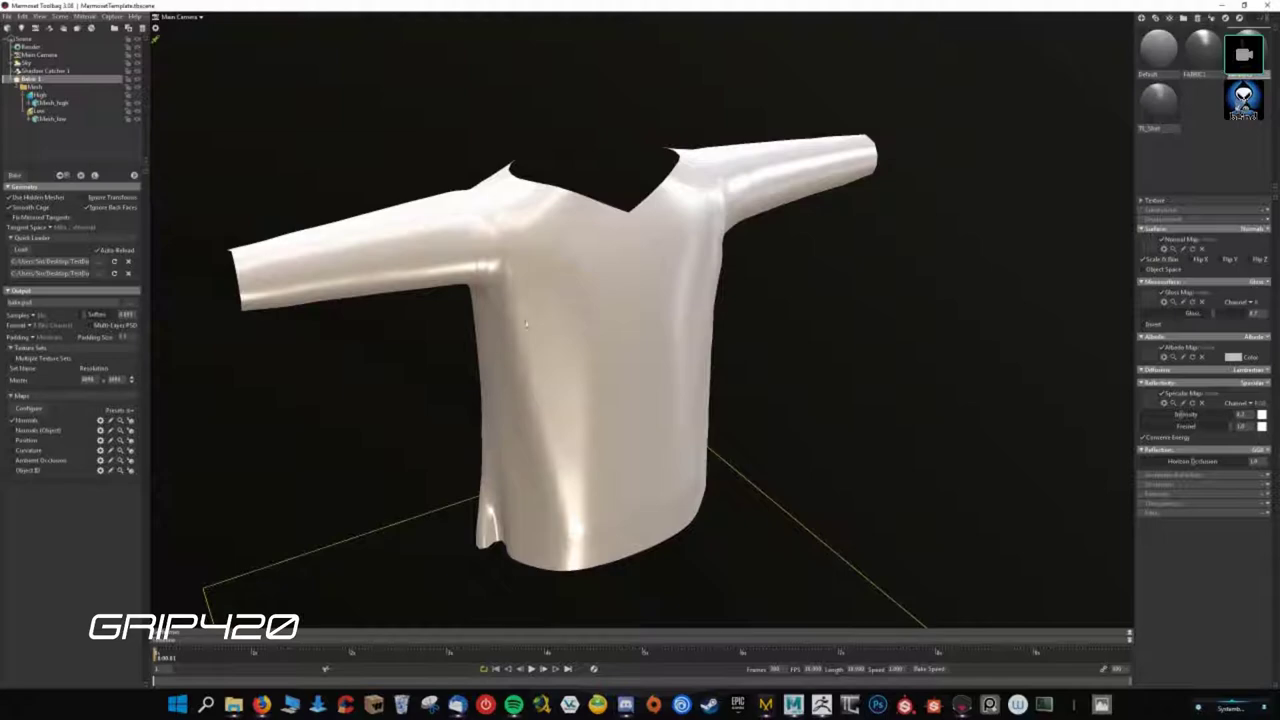
pyautogui.moveTo(496, 337); pyautogui.dragTo(514, 344)
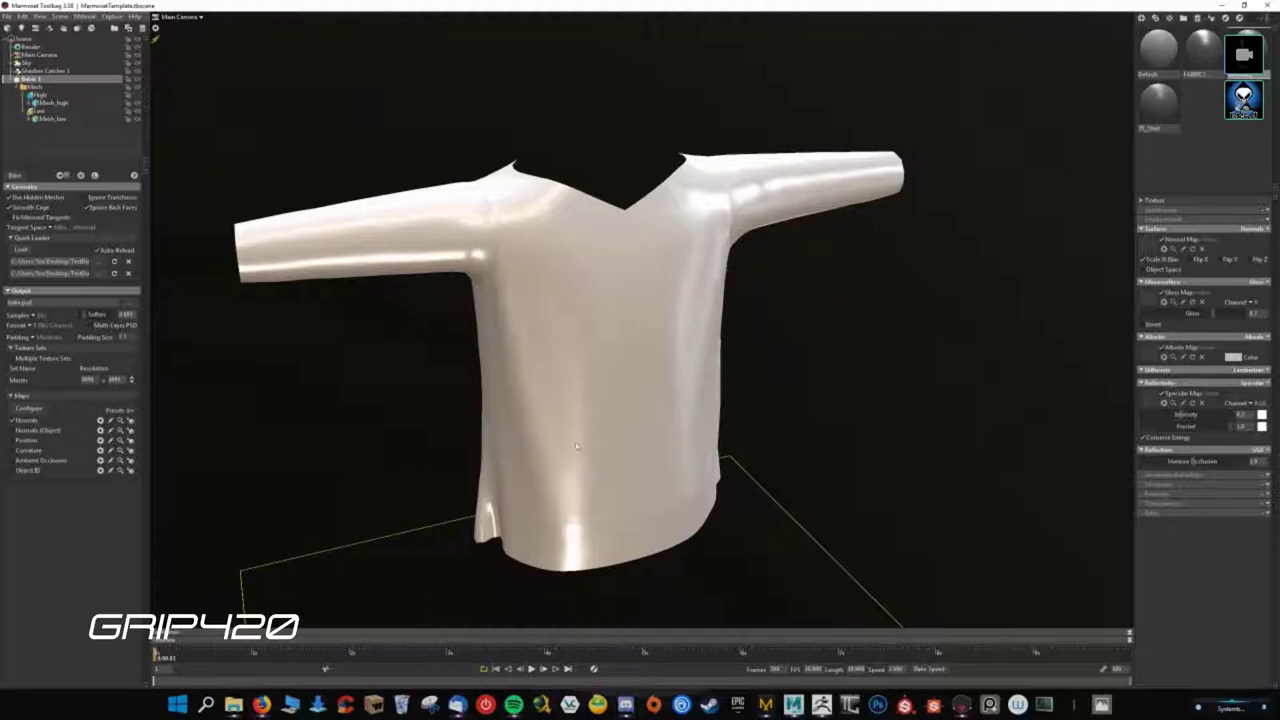
pyautogui.moveTo(670, 473); pyautogui.dragTo(655, 447)
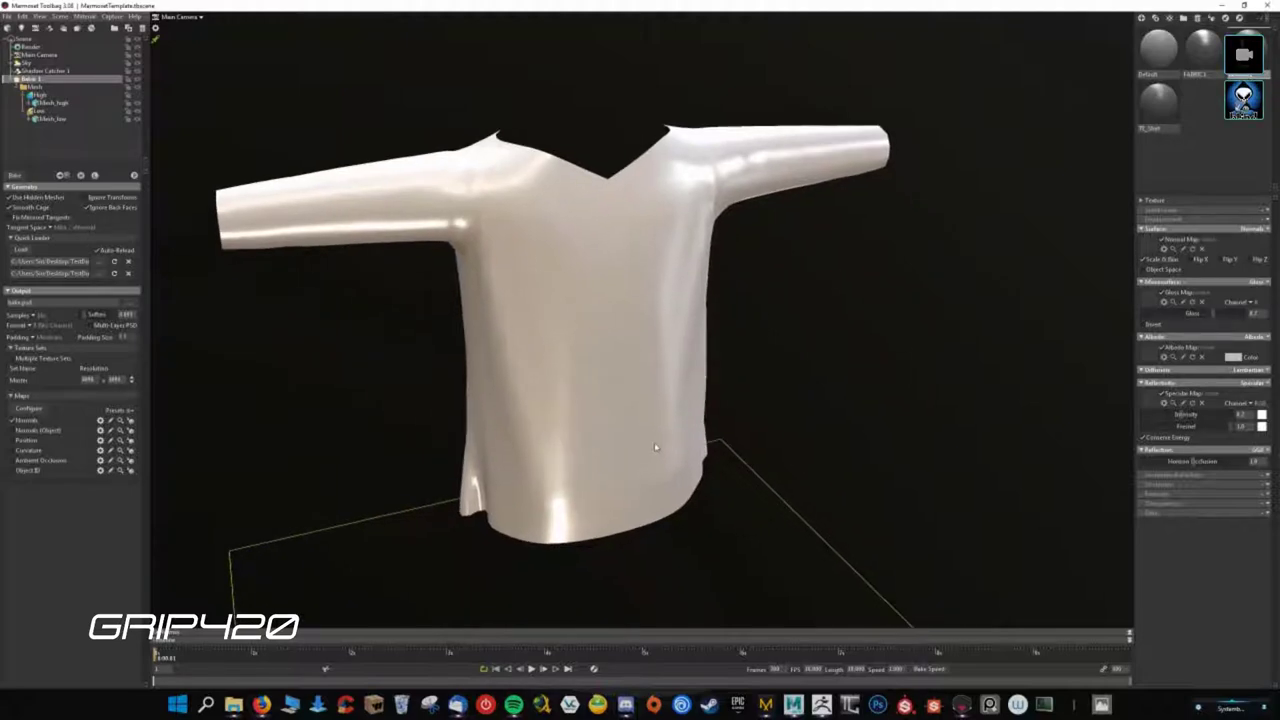
pyautogui.moveTo(720, 490); pyautogui.dragTo(643, 399)
pyautogui.moveTo(465, 197)
pyautogui.mouseDown()
pyautogui.moveTo(524, 378)
pyautogui.moveTo(892, 313)
pyautogui.mouseUp()
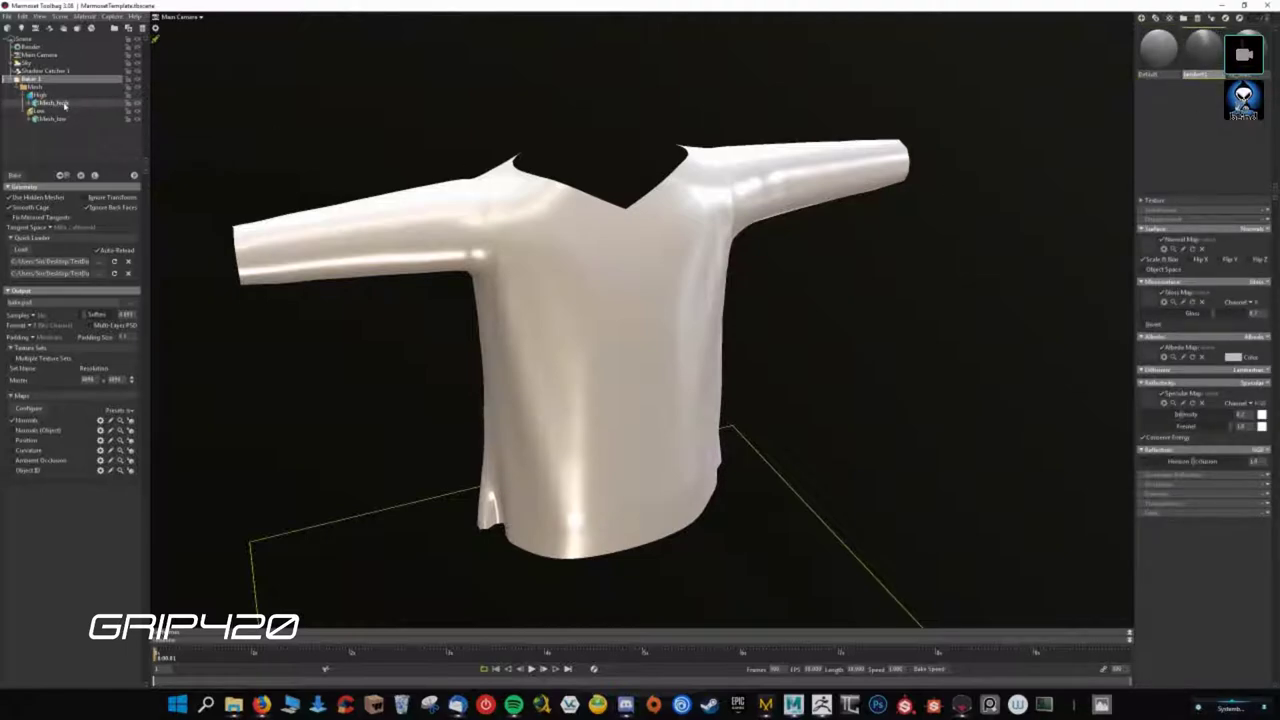
pyautogui.click(1204, 135)
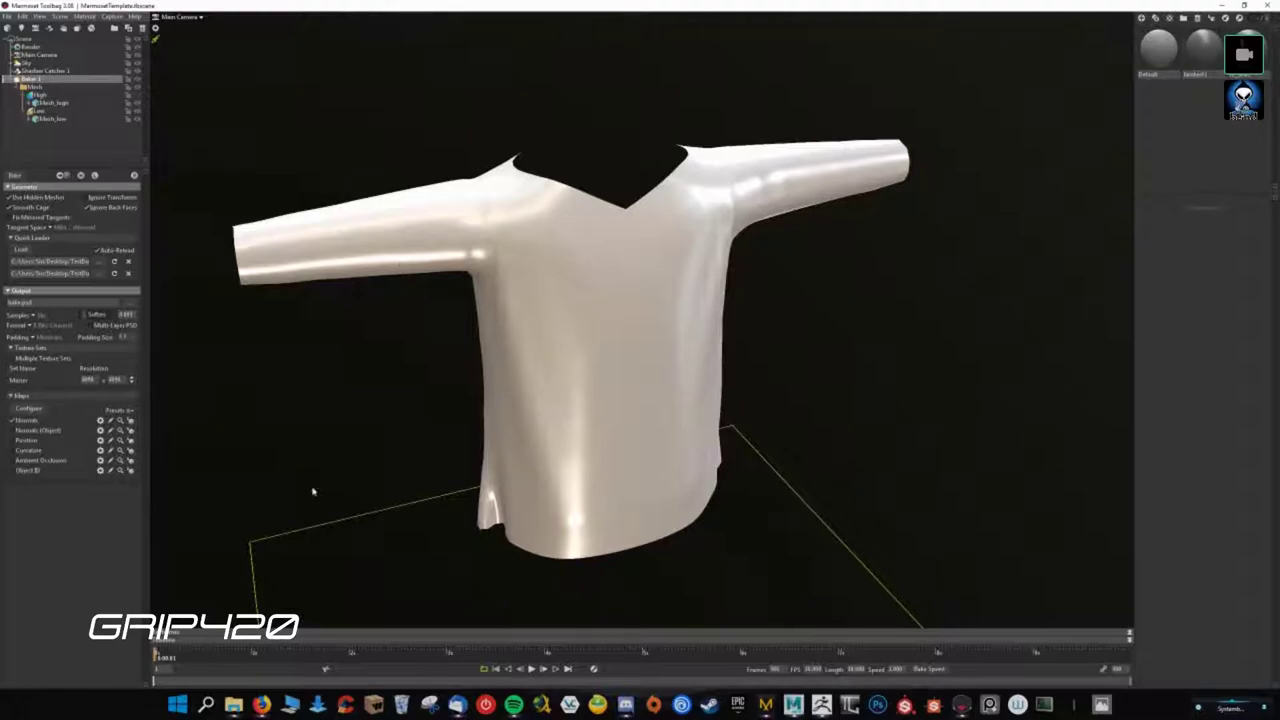
pyautogui.click(466, 280)
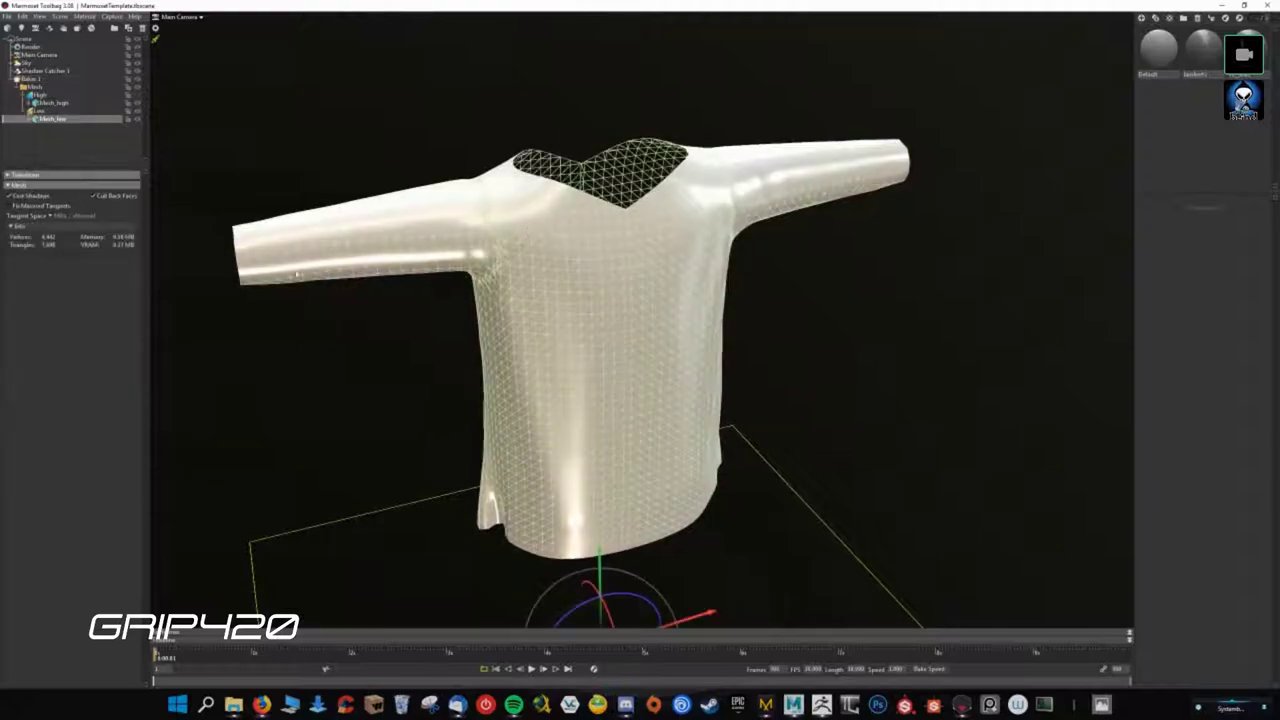
# - Select the baker, open its Output path browser, and go up to the TestDummy folder
pyautogui.click(26, 79)
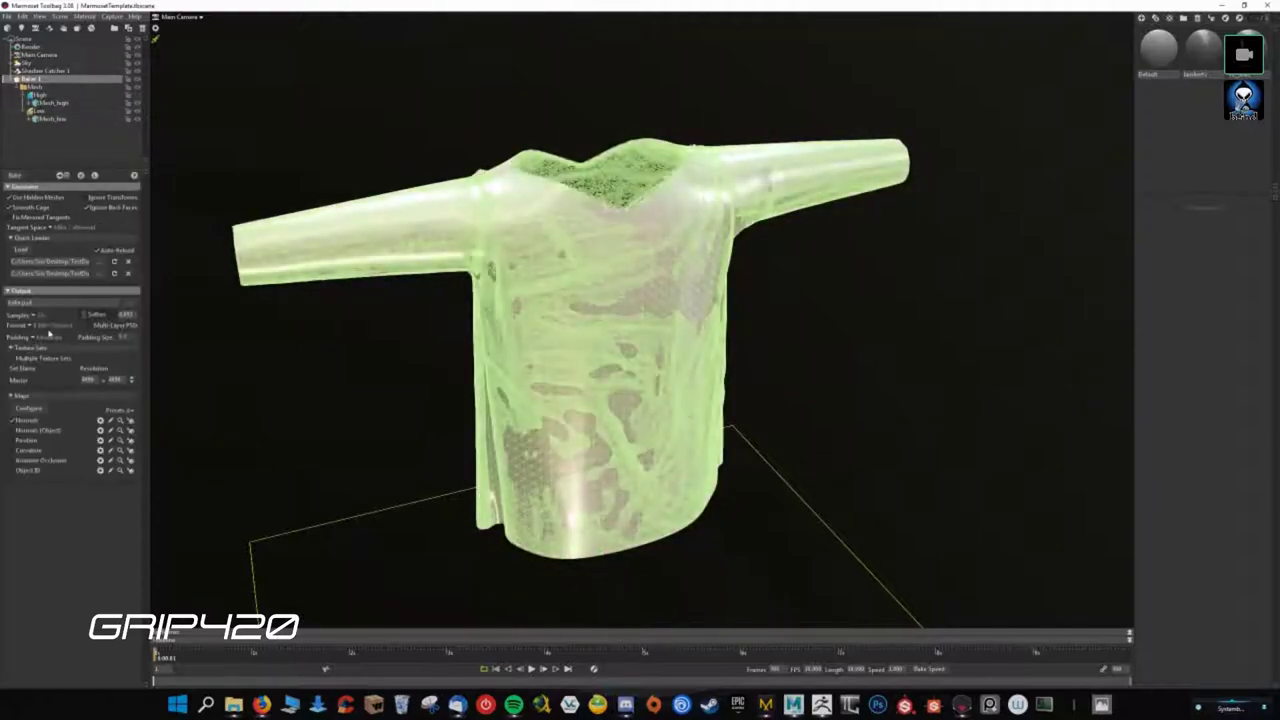
pyautogui.click(130, 302)
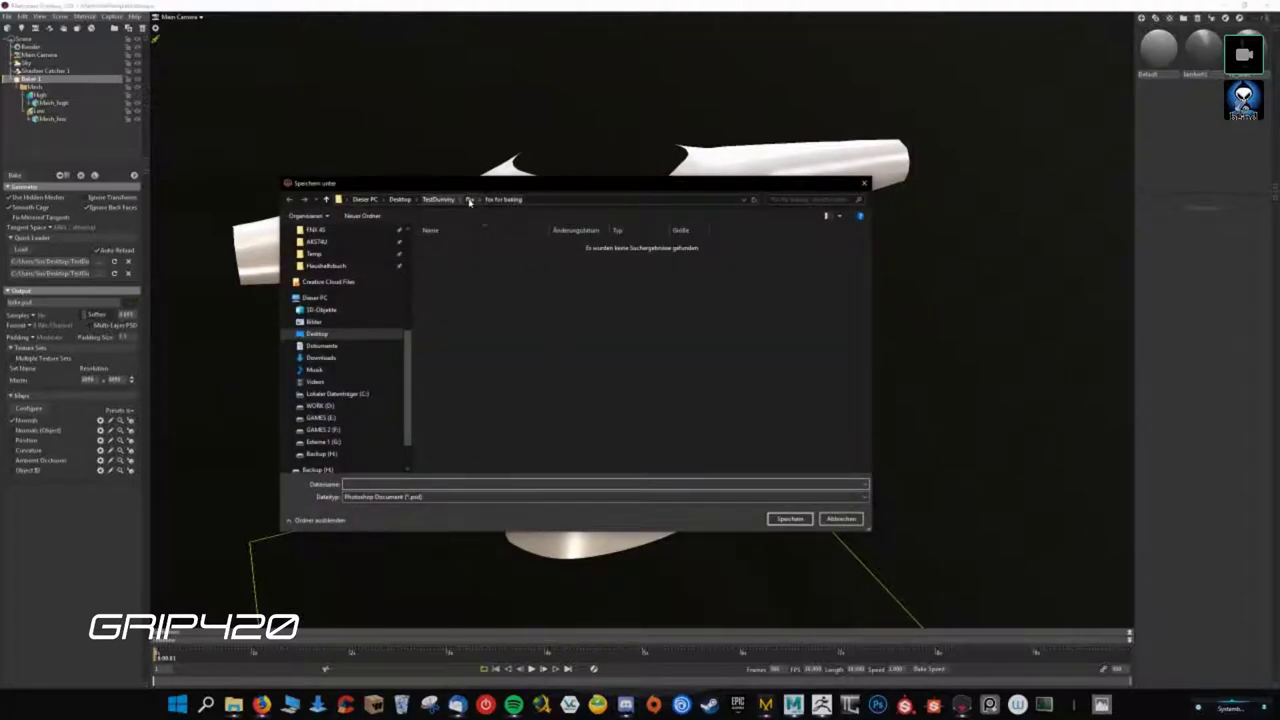
pyautogui.click(440, 199)
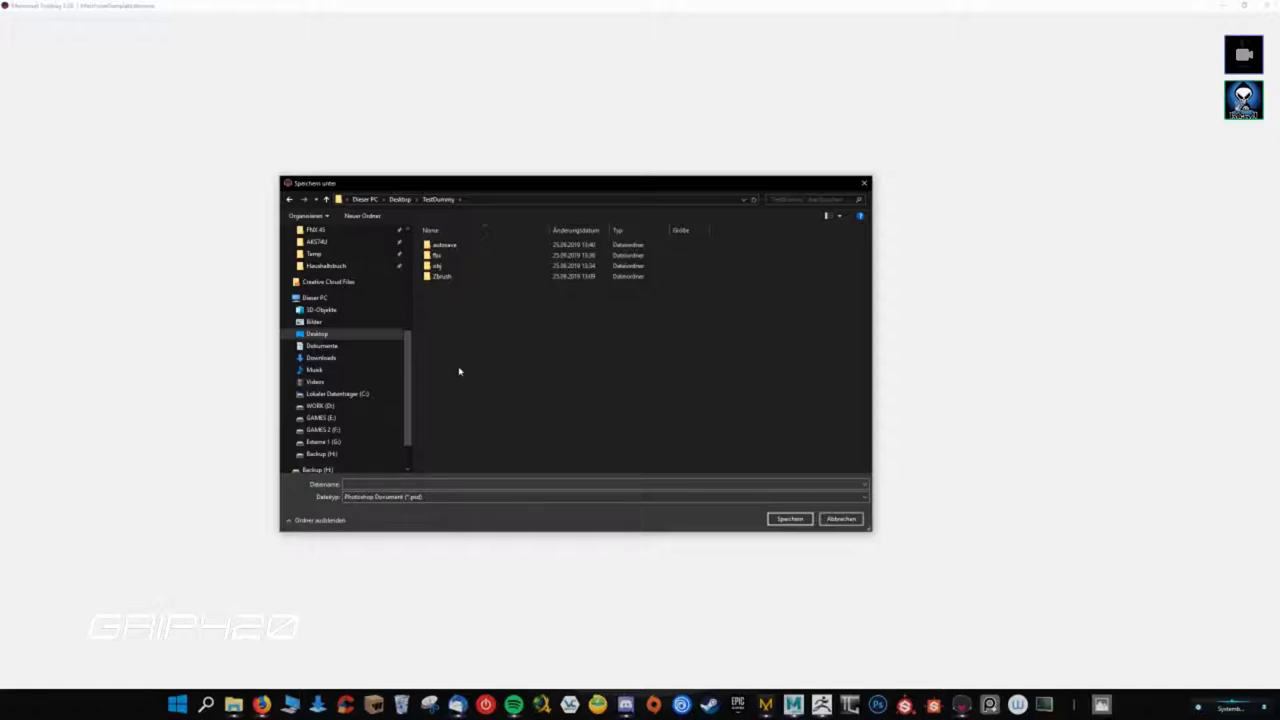
pyautogui.click(440, 279)
pyautogui.moveTo(480, 186)
pyautogui.mouseDown()
pyautogui.moveTo(497, 188)
pyautogui.moveTo(486, 191)
pyautogui.mouseUp()
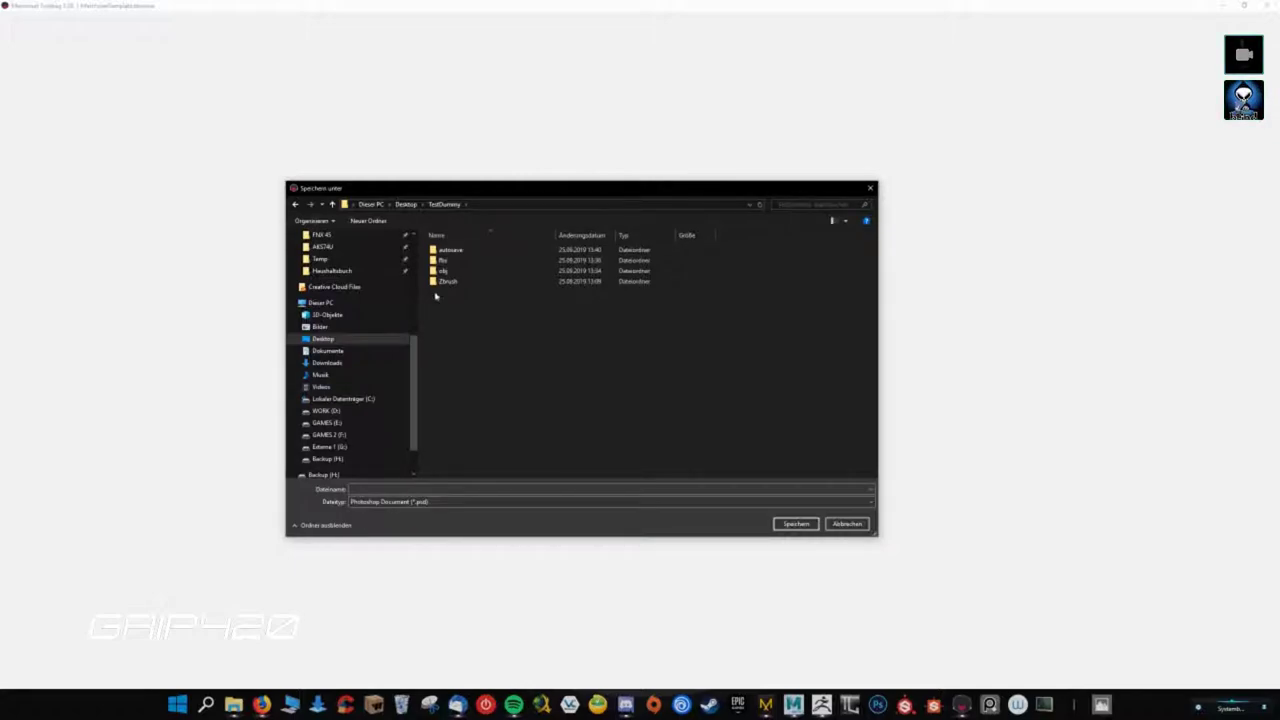
pyautogui.moveTo(540, 193); pyautogui.dragTo(537, 209)
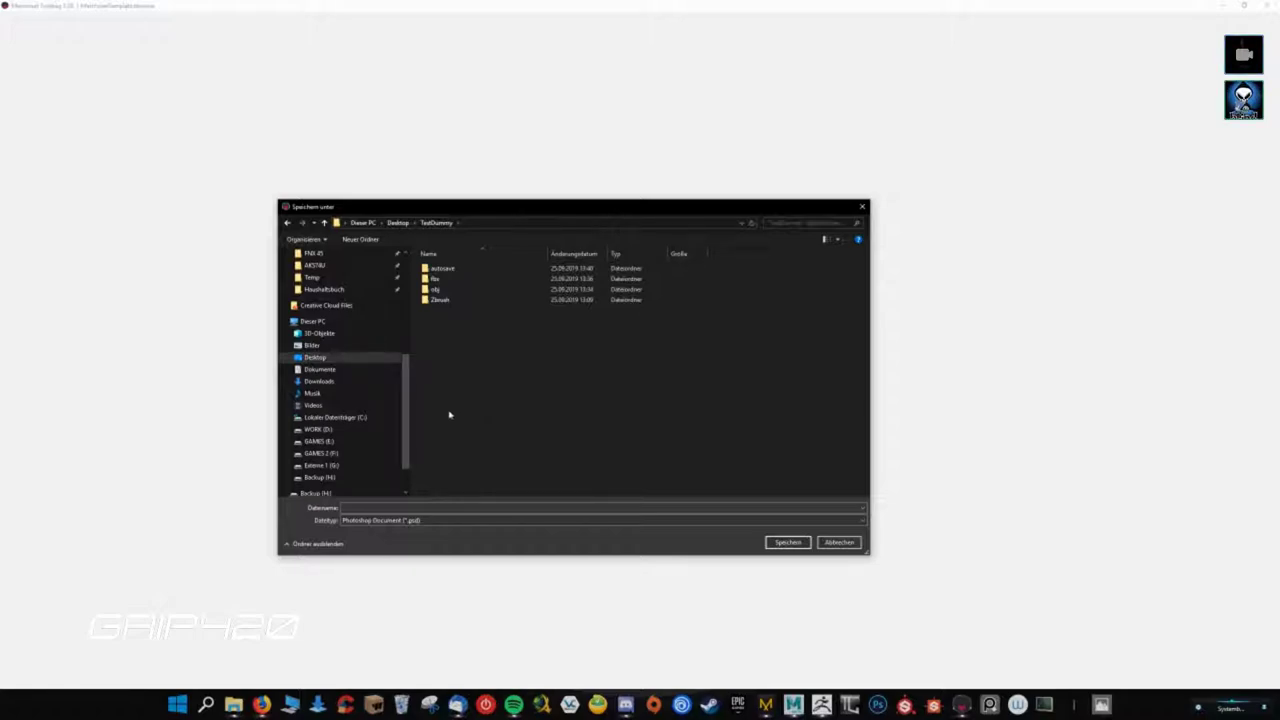
pyautogui.moveTo(355, 380)
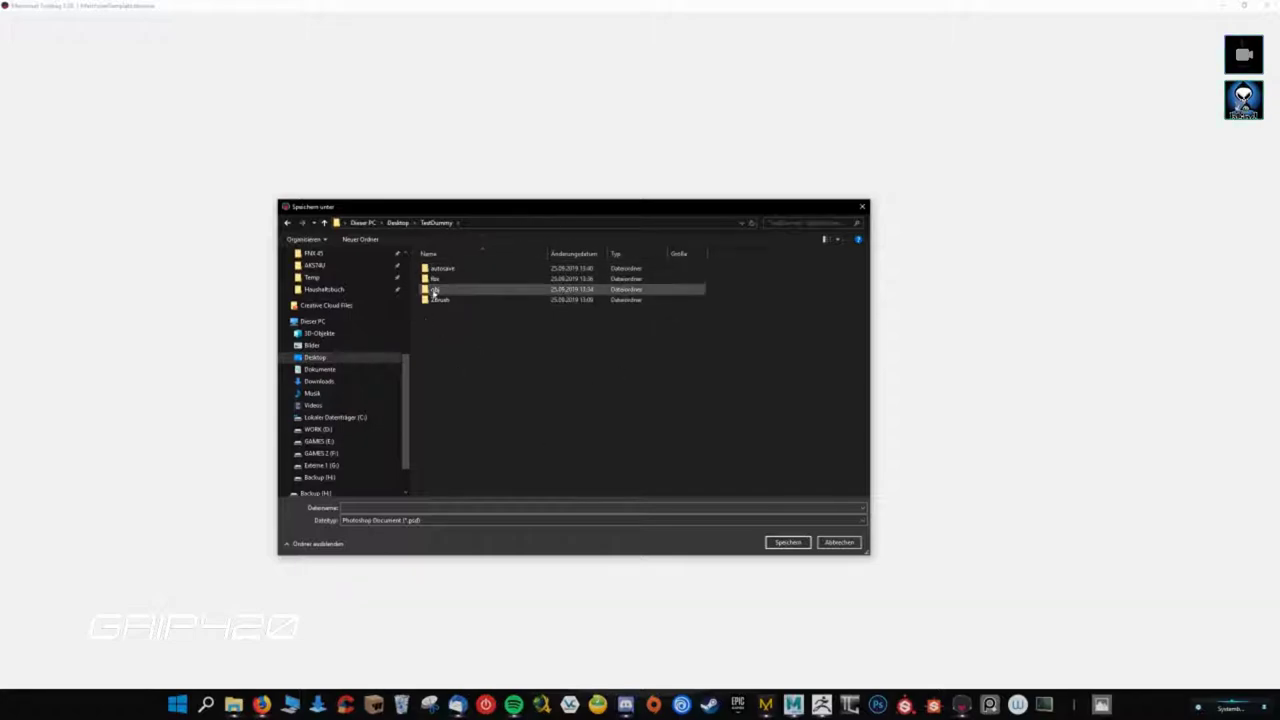
pyautogui.click(361, 240)
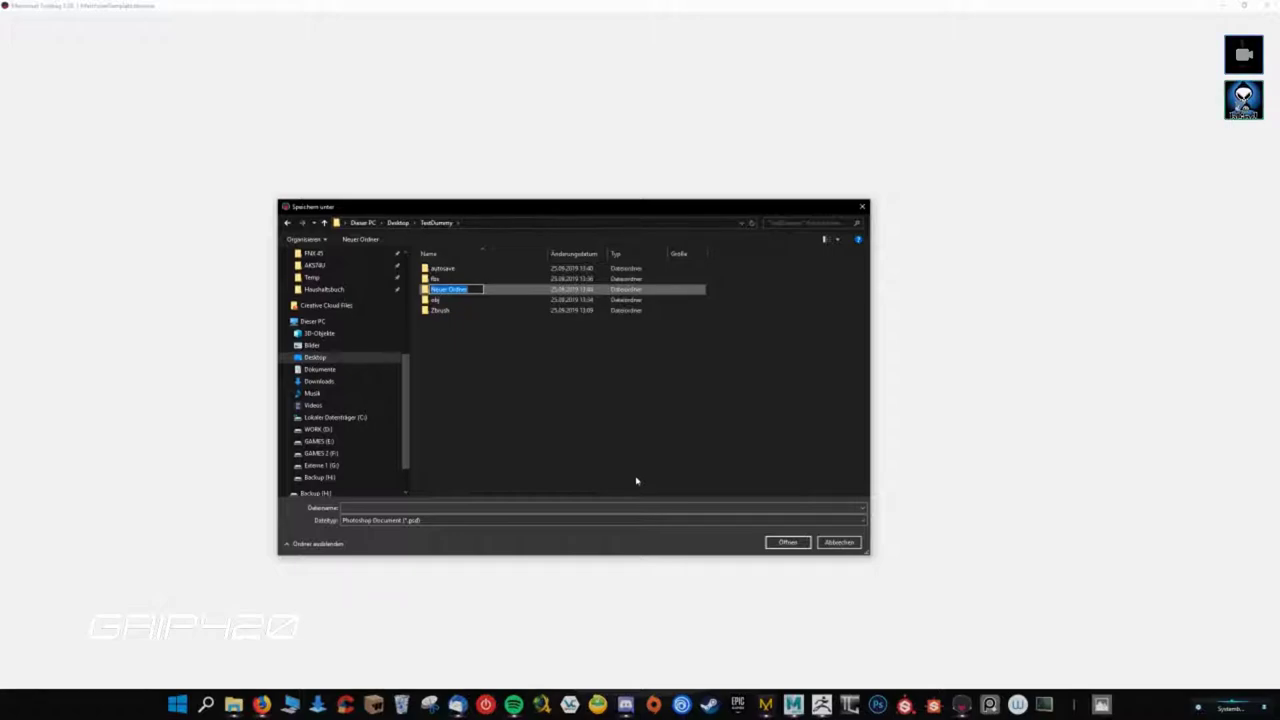
# - Create a Marmoset folder and save the bake output there as a PNG named Shift
pyautogui.write('Marmo')
pyautogui.write('set')
pyautogui.press('Return')
pyautogui.press('Return')
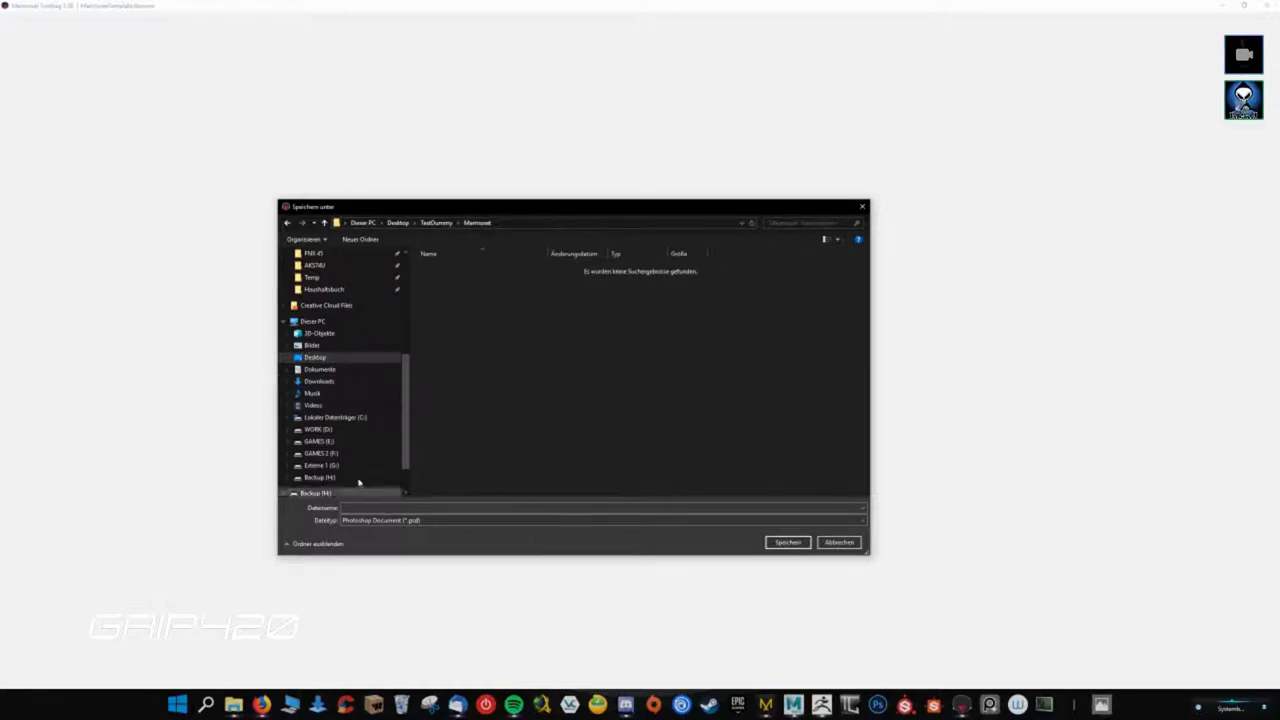
pyautogui.click(414, 521)
pyautogui.click(410, 546)
pyautogui.click(410, 508)
pyautogui.write('Shift')
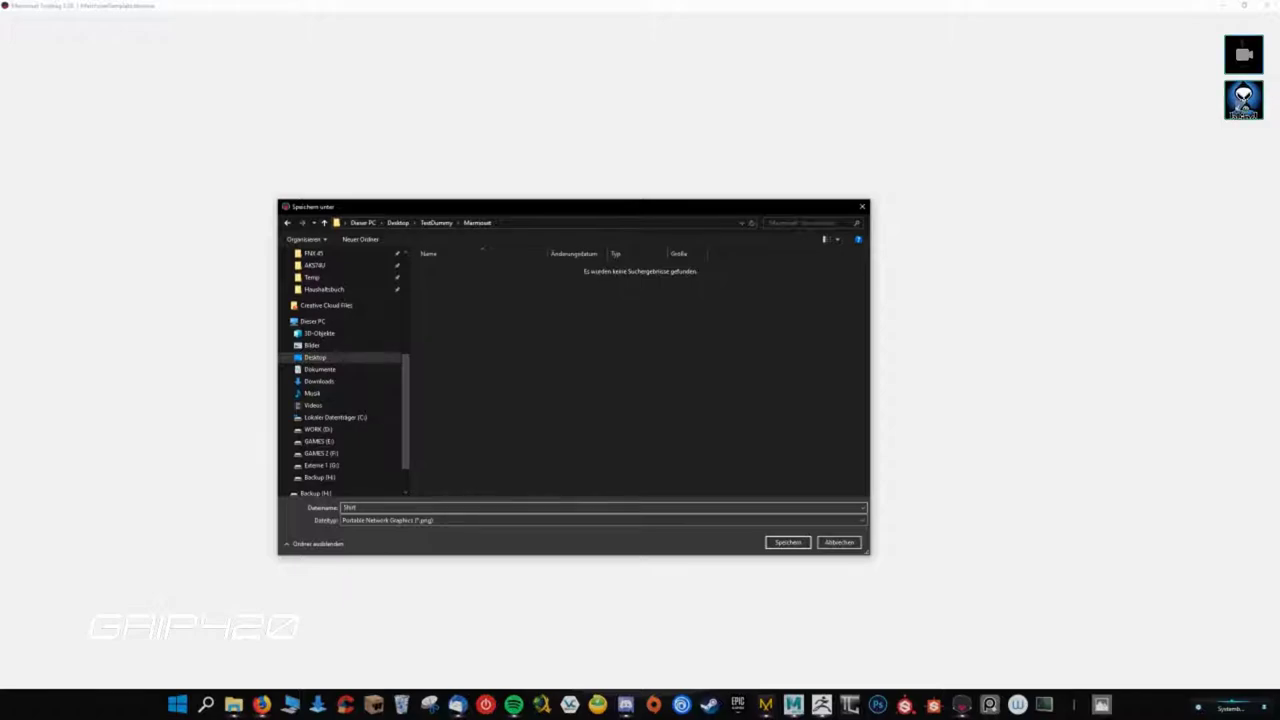
pyautogui.click(787, 542)
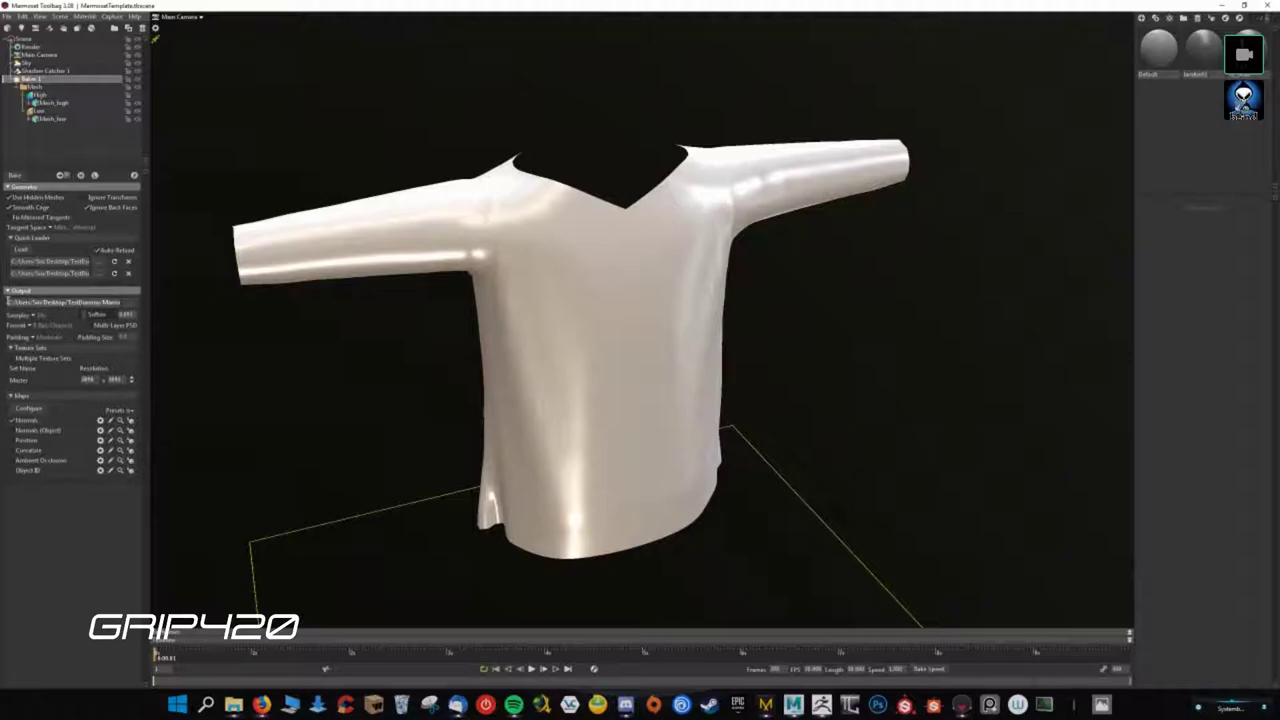
pyautogui.moveTo(10, 301); pyautogui.dragTo(147, 293)
# - Reopen the Output path dialog, set the type to PNG, and name the file Shirt
pyautogui.click(122, 302)
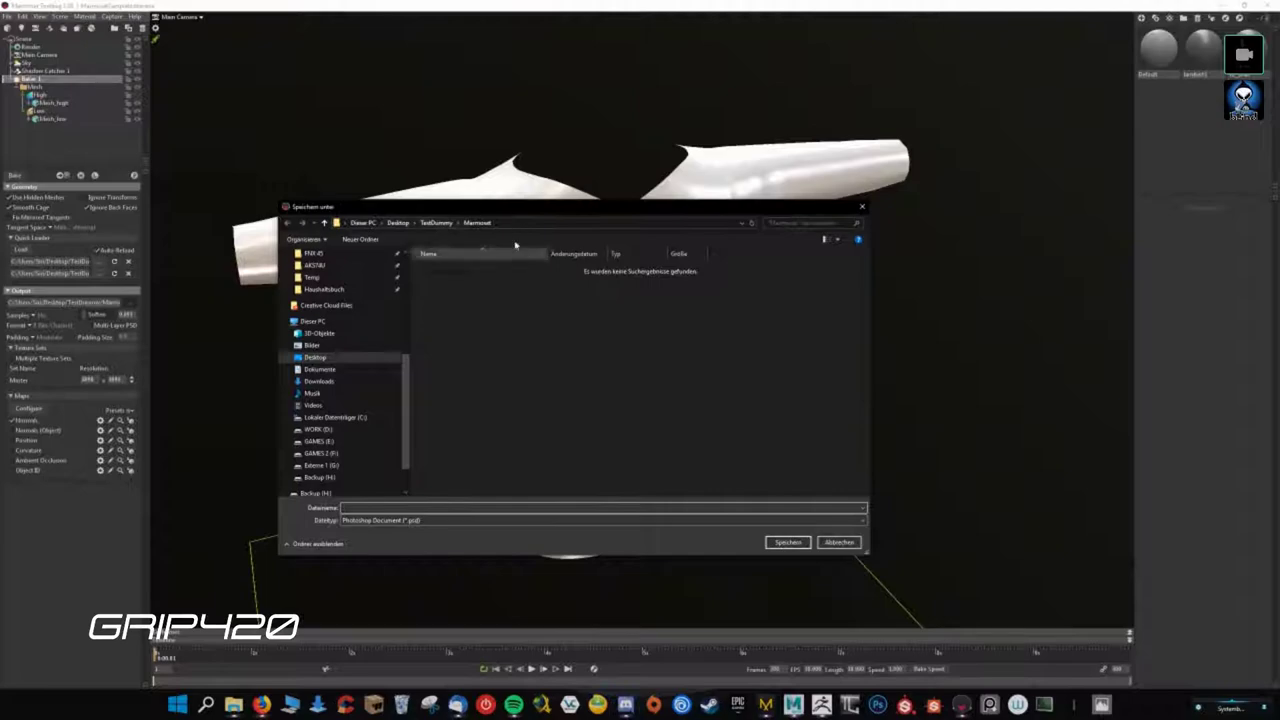
pyautogui.click(380, 520)
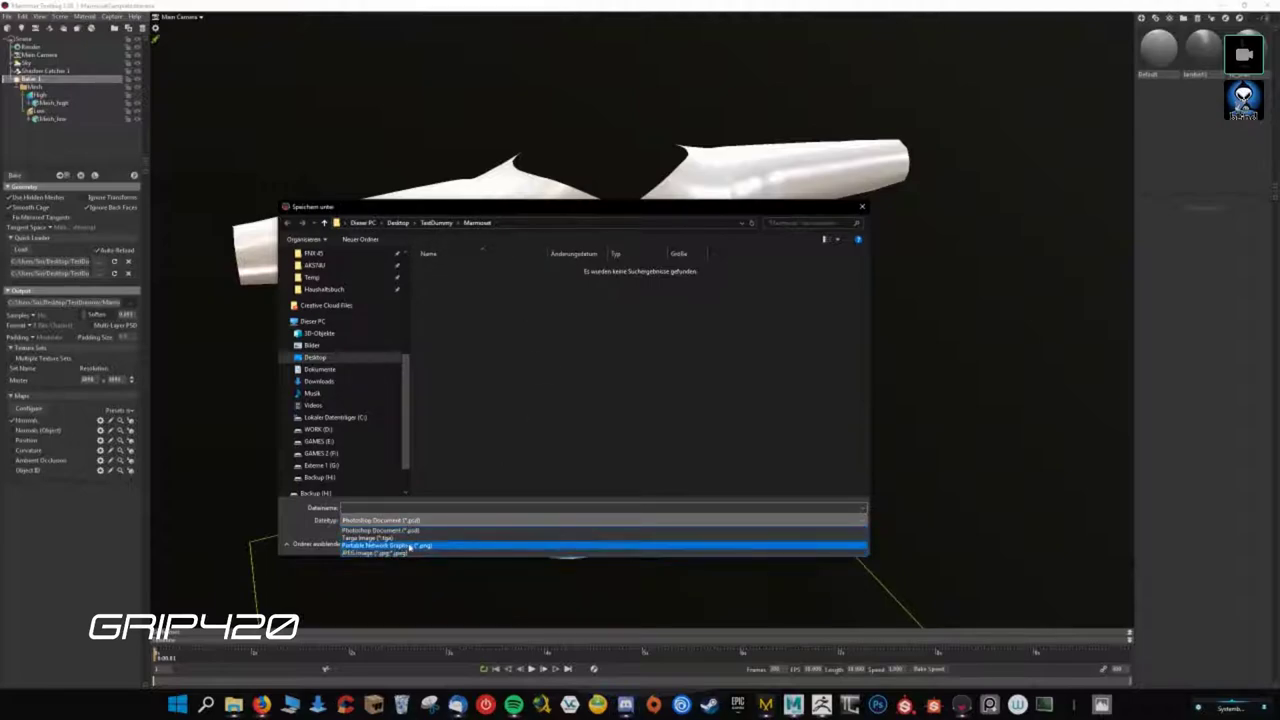
pyautogui.click(410, 547)
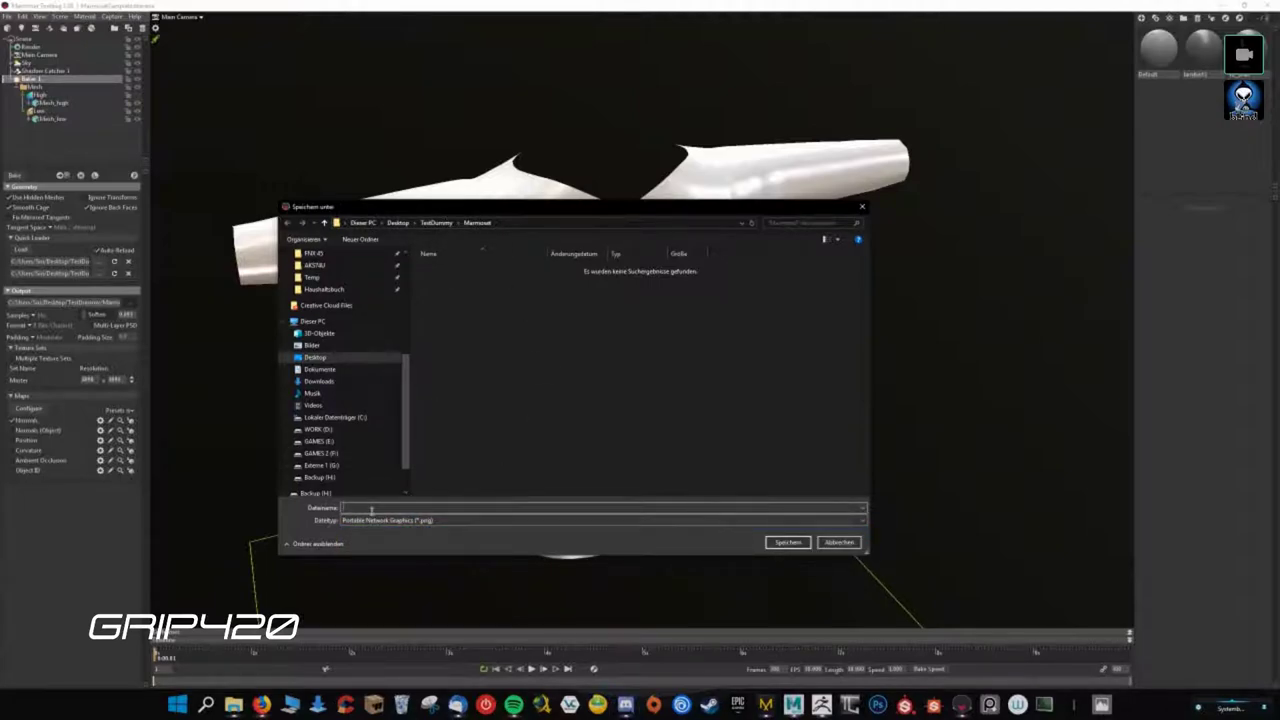
pyautogui.click(603, 508)
pyautogui.write('tShirt')
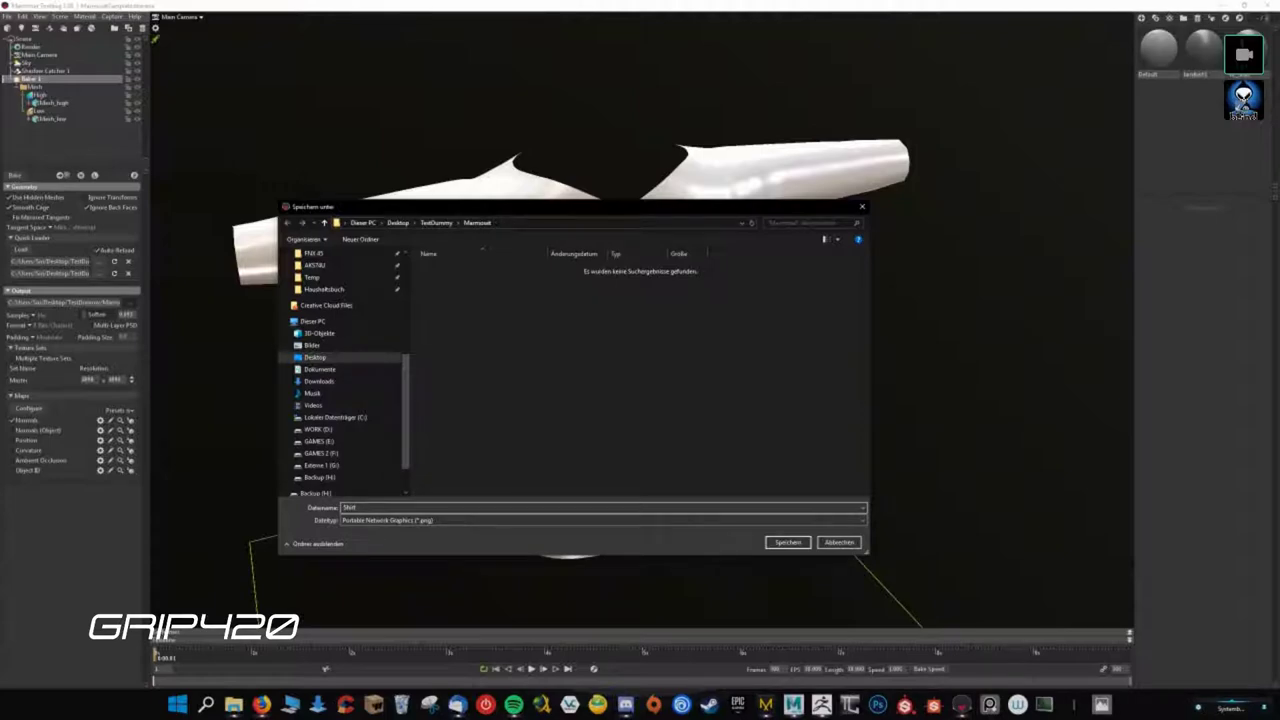
pyautogui.write('S_')
pyautogui.write('Airborne')
pyautogui.hotkey('ctrl', 'z')
pyautogui.write('_normal')
pyautogui.press('BackSpace')
pyautogui.press('BackSpace')
pyautogui.press('BackSpace')
# - Save the output as Shirt and bring up the project files in File Explorer
pyautogui.click(774, 545)
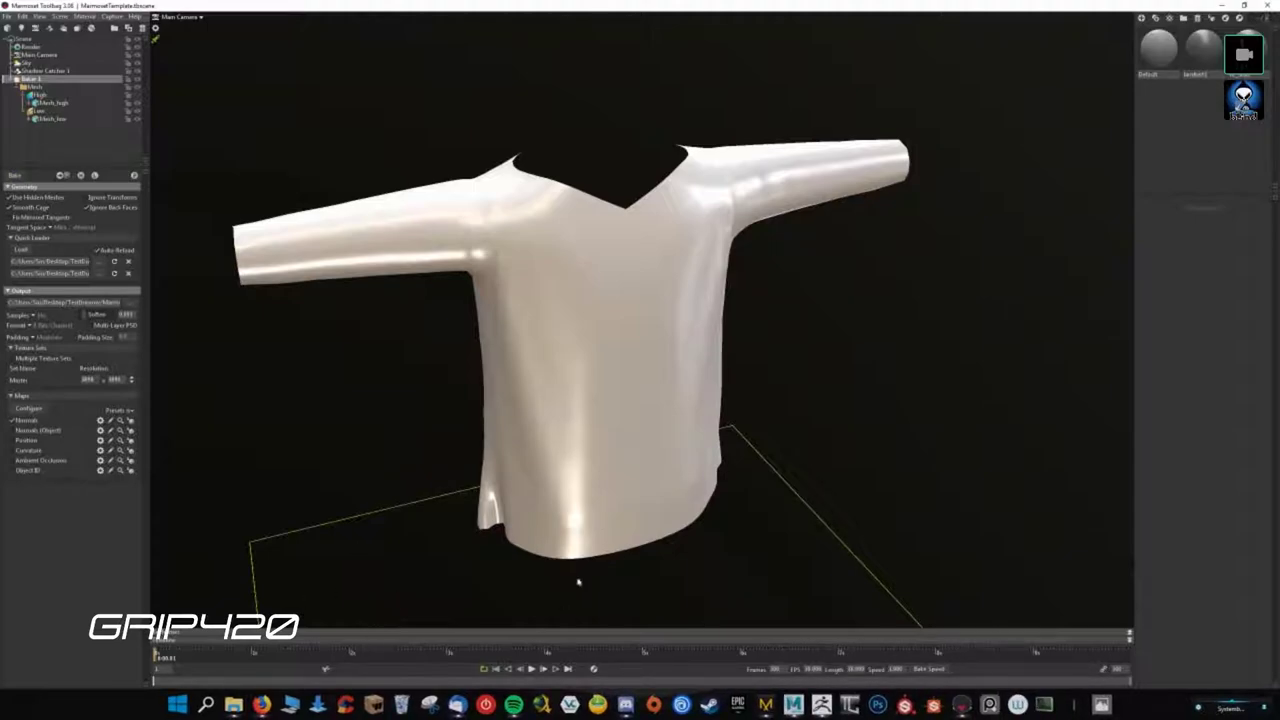
pyautogui.click(233, 705)
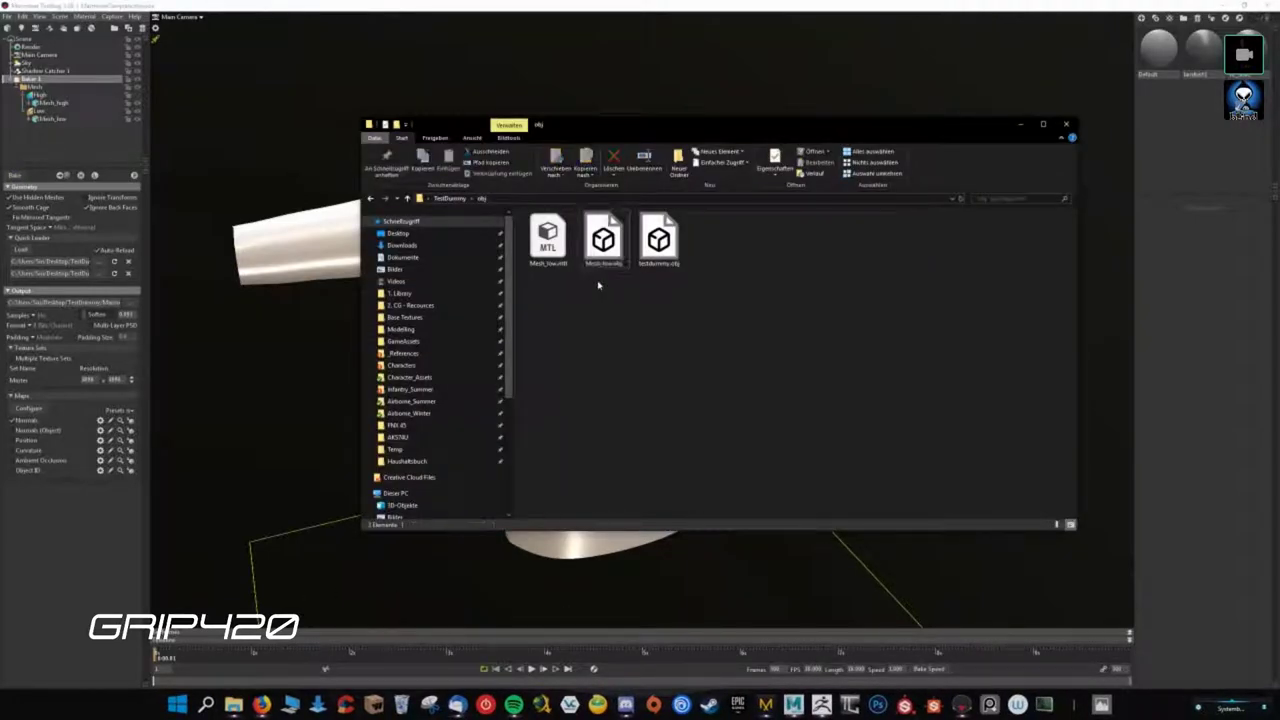
# - Check the baked png in TestDummy's Marmoset folder, then move Explorer aside
pyautogui.press('BackSpace')
pyautogui.doubleClick(538, 255)
pyautogui.click(538, 259)
pyautogui.moveTo(617, 128); pyautogui.dragTo(1279, 130)
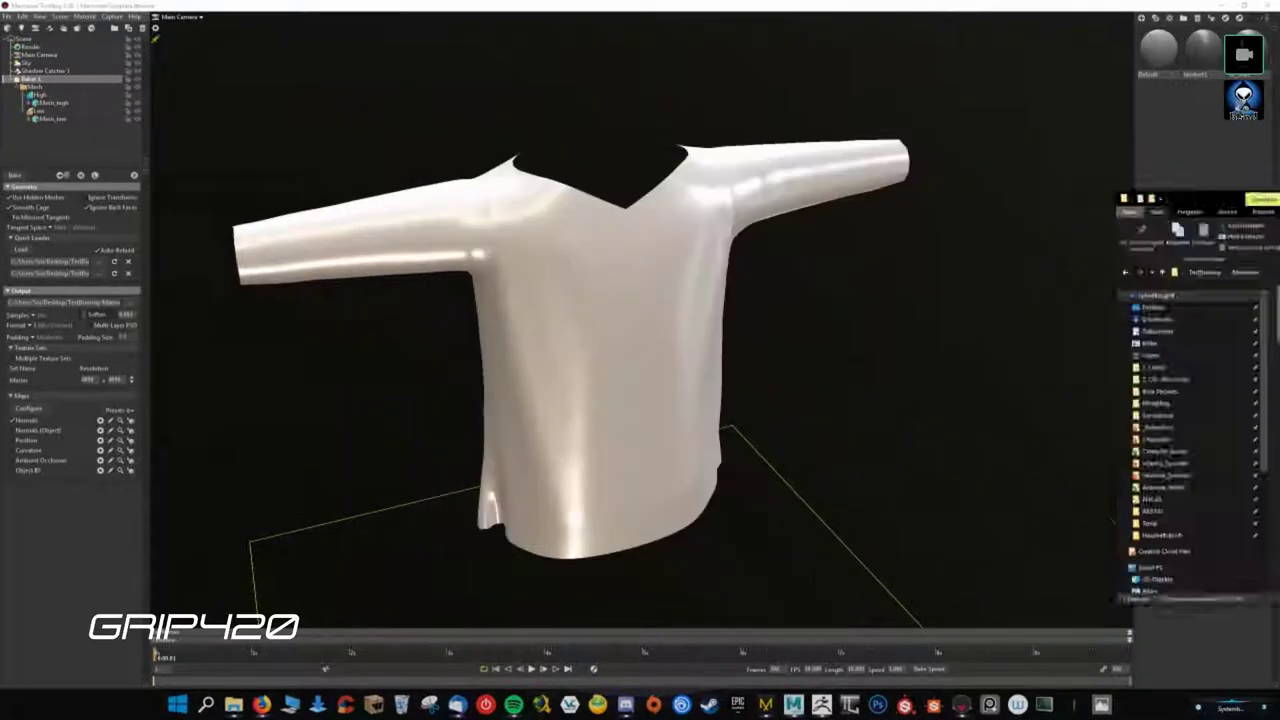
# - Compare the material normal map with Flip Y on and off, then enable Normals and open its settings
pyautogui.click(1211, 57)
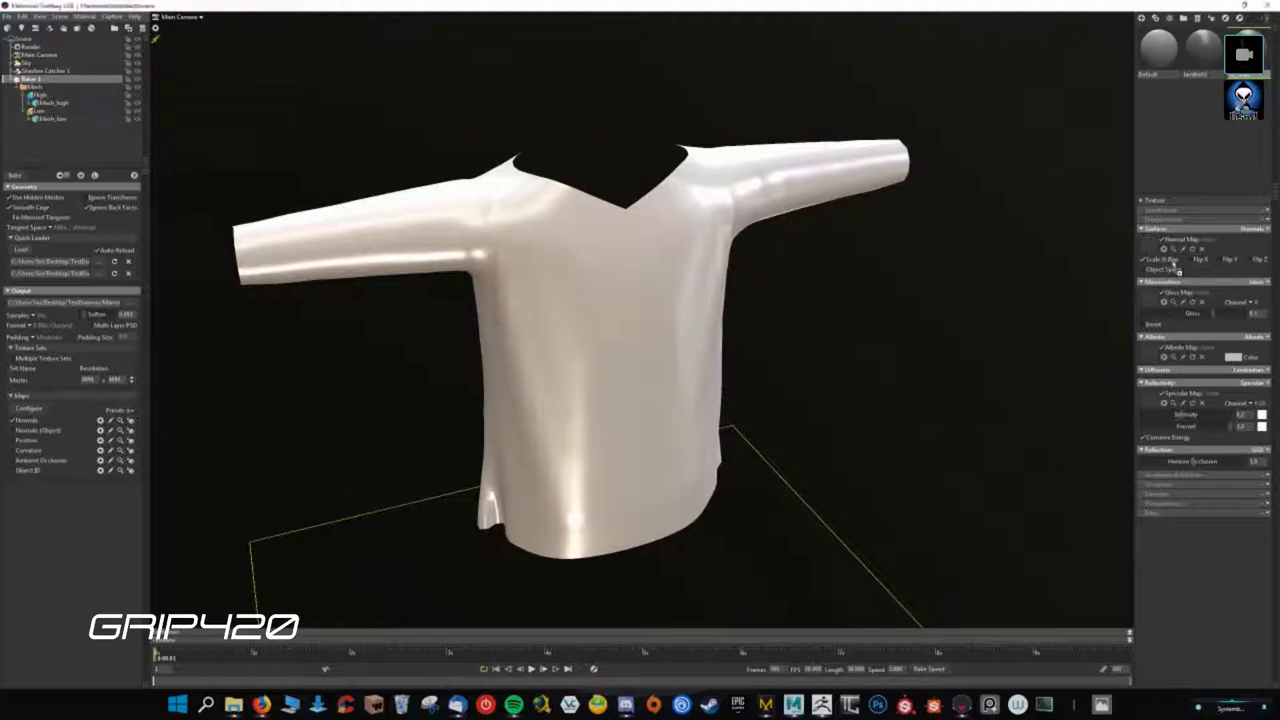
pyautogui.scroll(2, 600, 373)
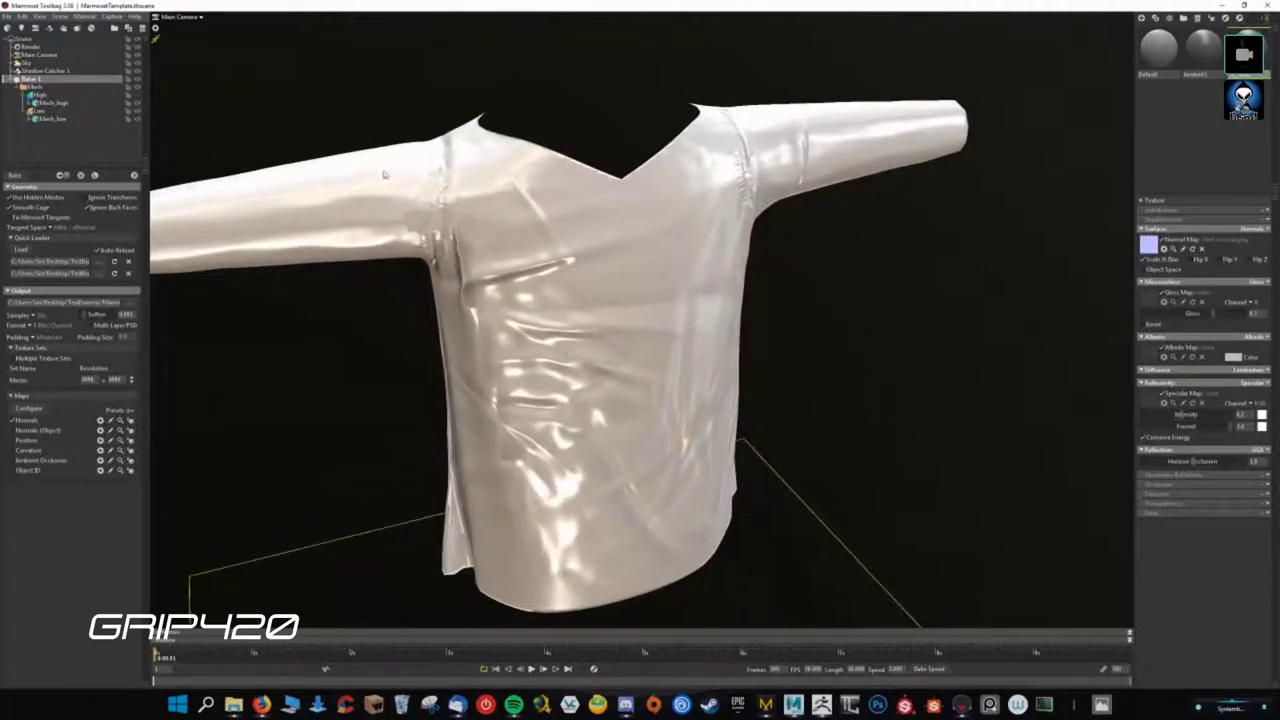
pyautogui.click(1221, 261)
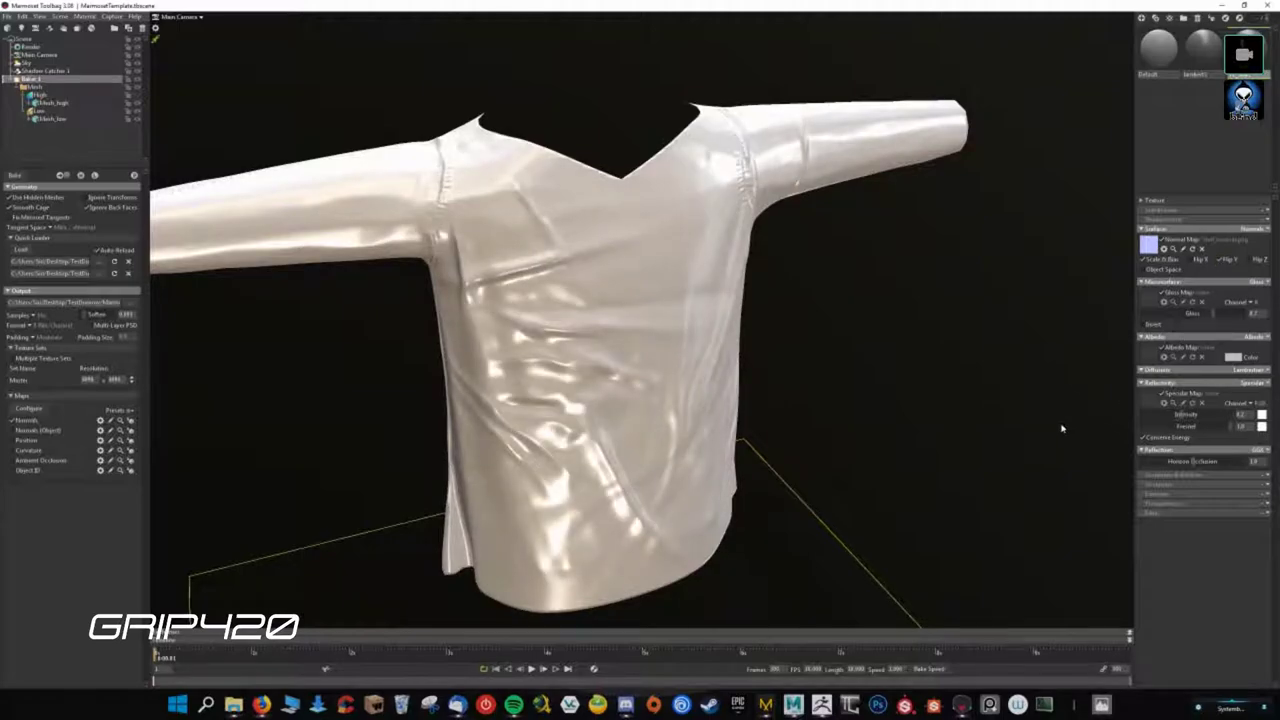
pyautogui.click(1224, 261)
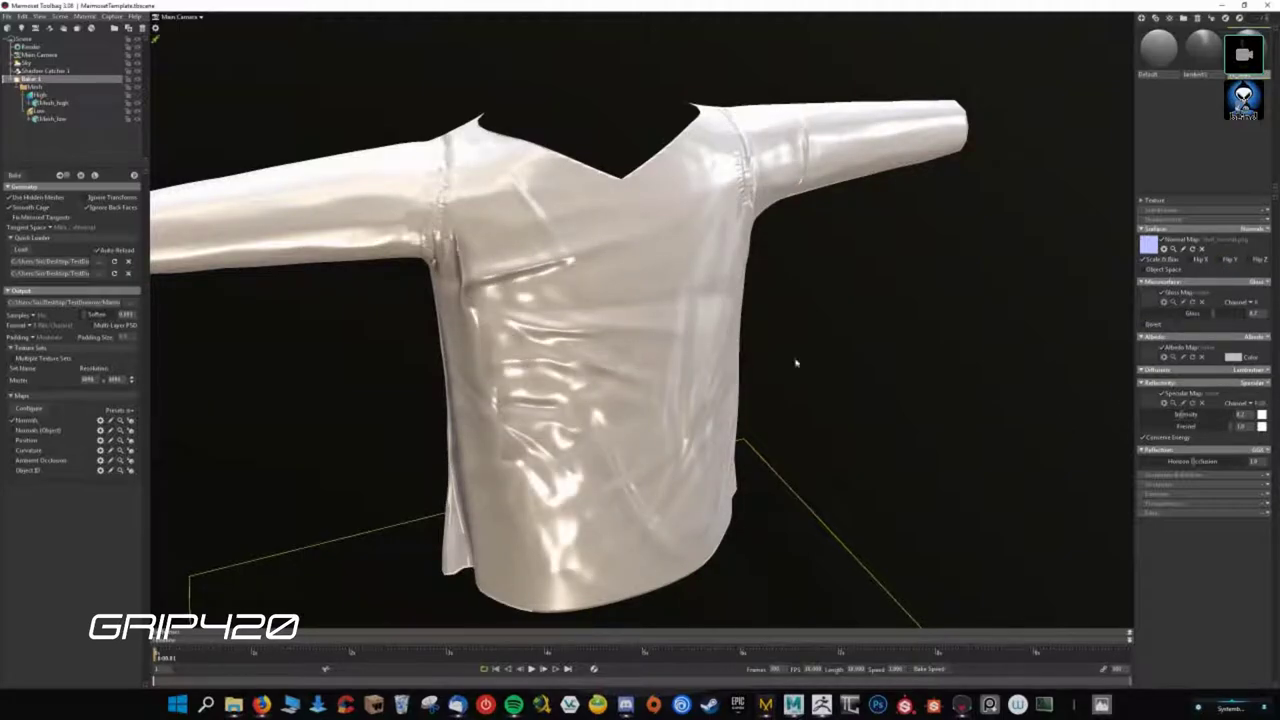
pyautogui.click(12, 420)
pyautogui.click(101, 420)
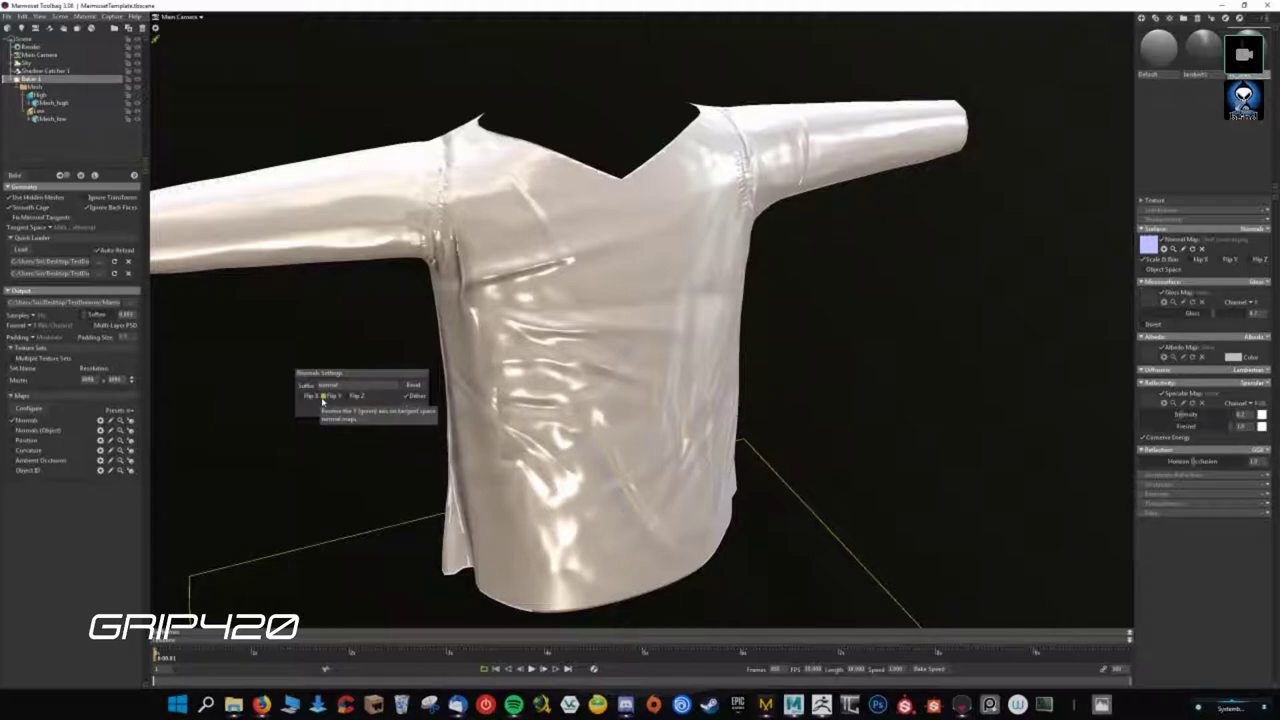
# - Enable Flip Y in the Normals bake settings and on the material's Normal Map, then close the settings
pyautogui.click(323, 397)
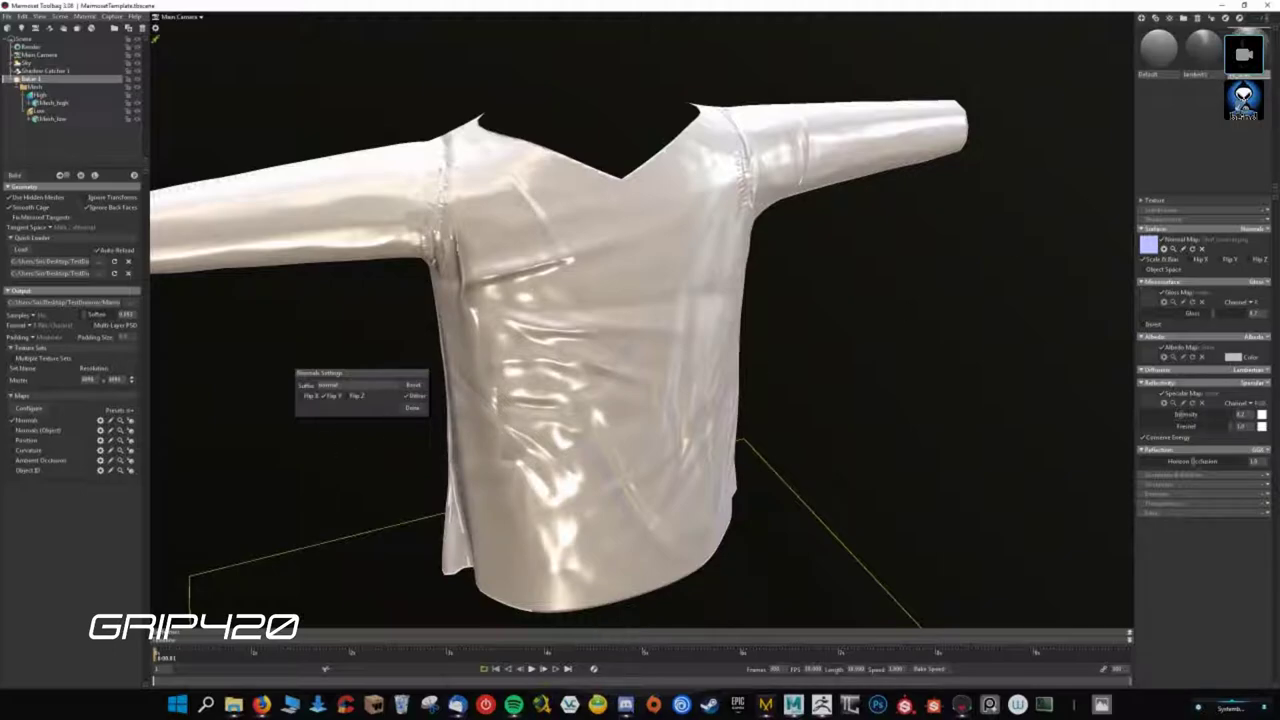
pyautogui.click(1222, 260)
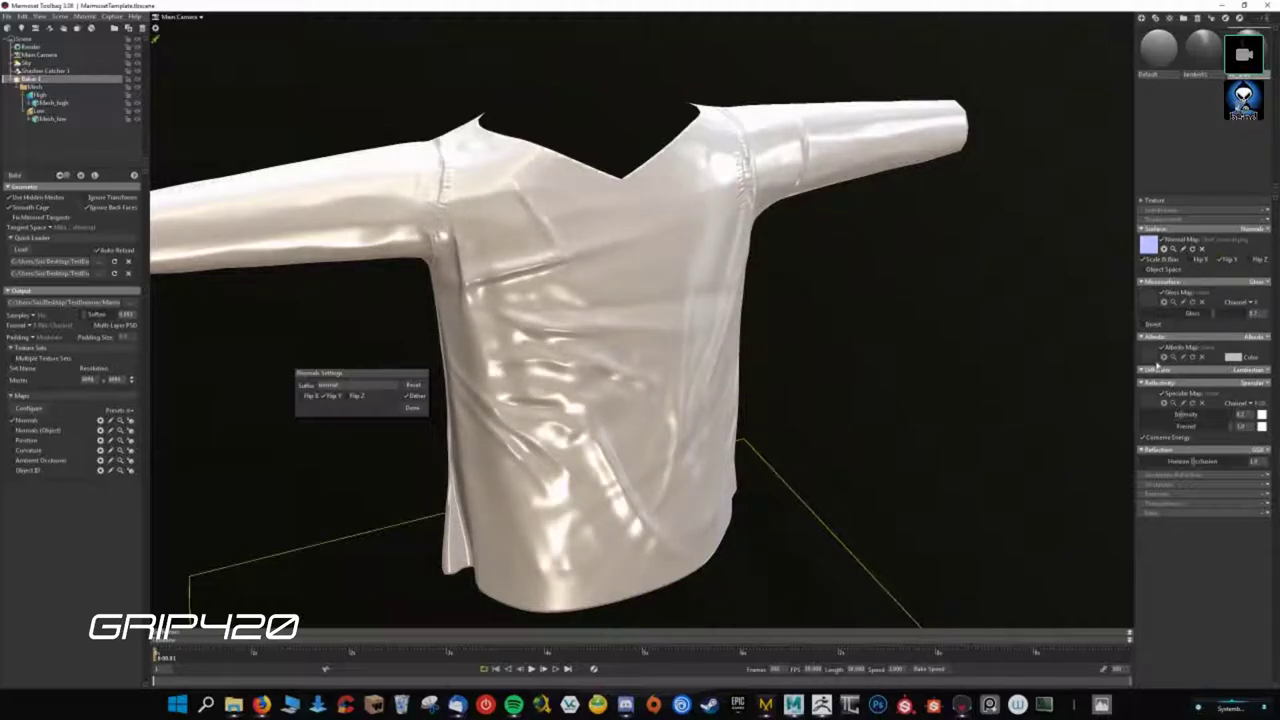
pyautogui.click(412, 409)
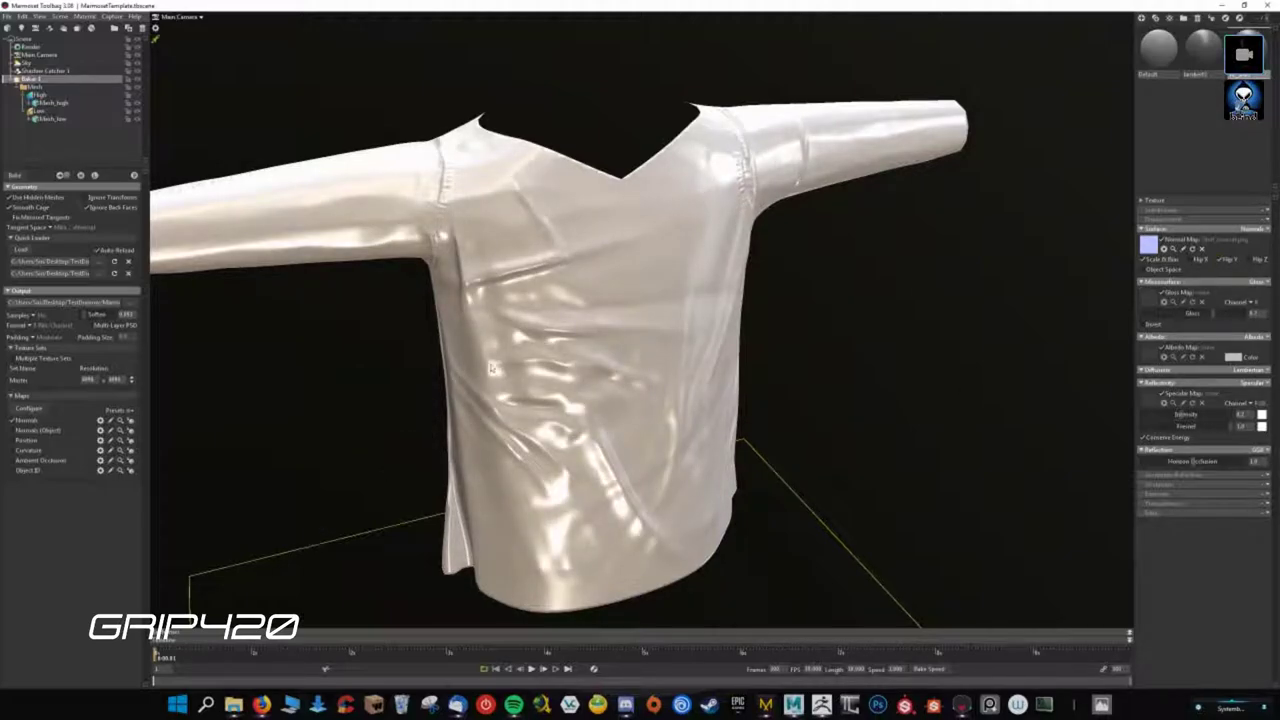
pyautogui.moveTo(693, 378)
pyautogui.mouseDown()
pyautogui.moveTo(1075, 360)
pyautogui.moveTo(806, 360)
pyautogui.moveTo(829, 360)
pyautogui.moveTo(714, 306)
pyautogui.moveTo(650, 380)
pyautogui.moveTo(597, 272)
pyautogui.moveTo(469, 346)
pyautogui.moveTo(600, 370)
pyautogui.moveTo(650, 433)
pyautogui.moveTo(645, 360)
pyautogui.mouseUp()
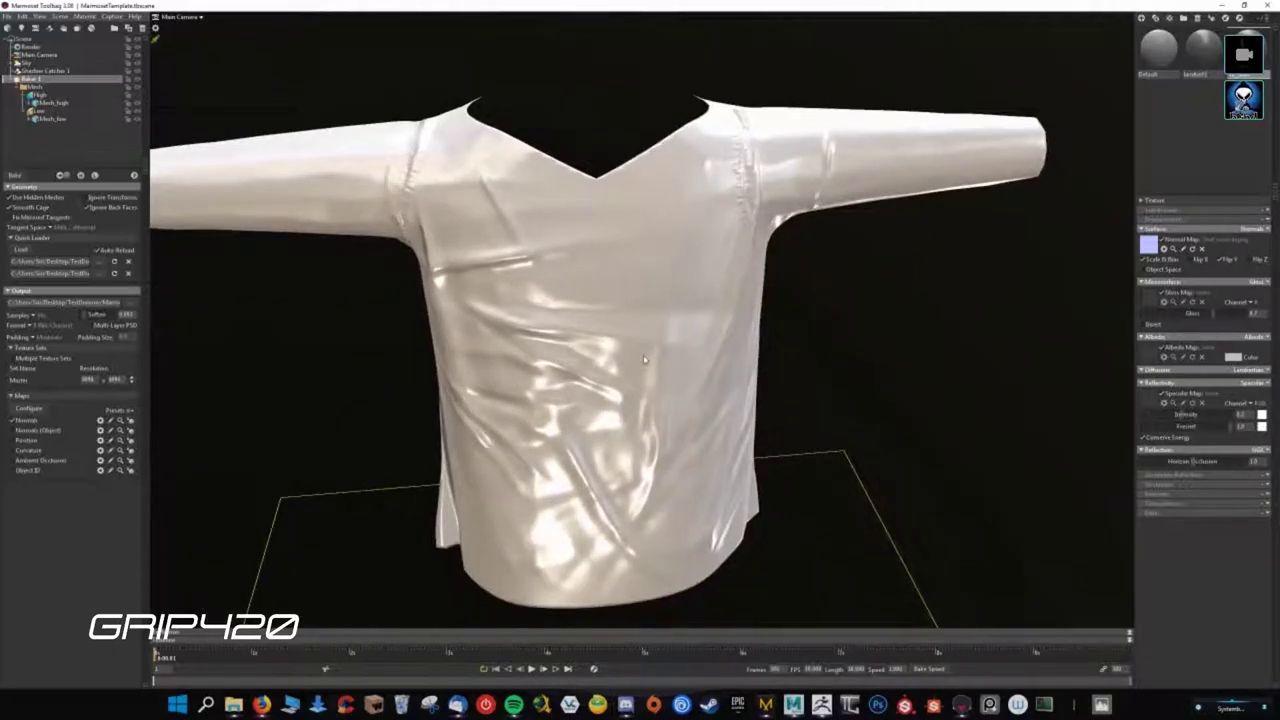
# - Inspect the shirt's front and side seam, and switch its microsurface mode from Gloss to Roughness
pyautogui.moveTo(540, 395)
pyautogui.mouseDown()
pyautogui.moveTo(545, 380)
pyautogui.moveTo(543, 414)
pyautogui.moveTo(520, 400)
pyautogui.moveTo(871, 360)
pyautogui.moveTo(931, 366)
pyautogui.moveTo(498, 405)
pyautogui.mouseUp()
pyautogui.scroll(2, 450, 174)
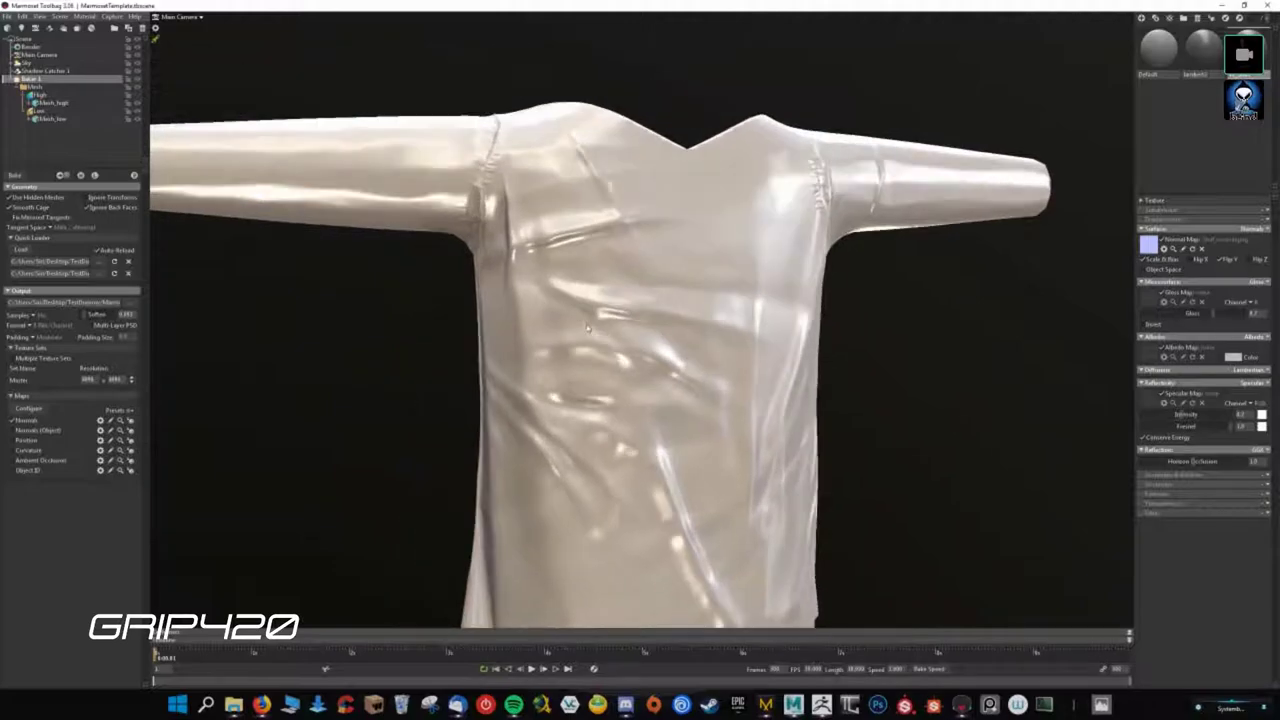
pyautogui.scroll(2, 500, 220)
pyautogui.scroll(2, 540, 300)
pyautogui.scroll(1, 560, 325)
pyautogui.scroll(-1, 557, 324)
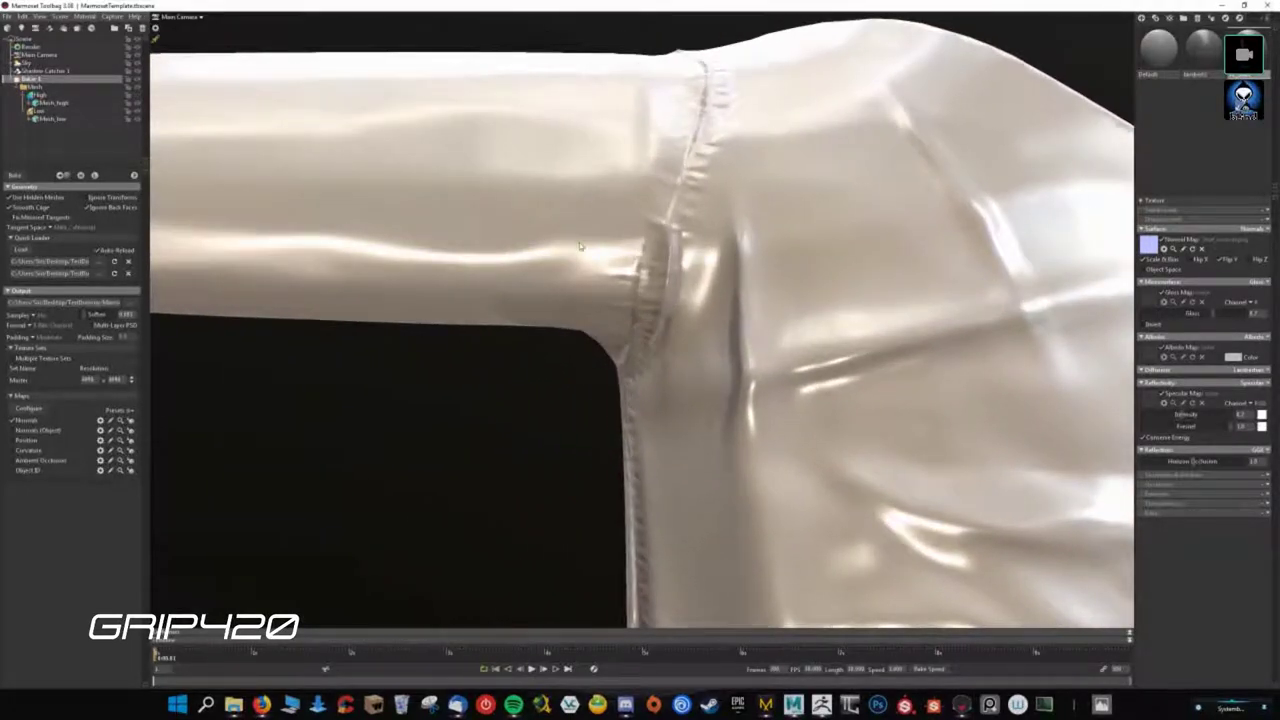
pyautogui.moveTo(557, 324)
pyautogui.mouseDown()
pyautogui.moveTo(889, 411)
pyautogui.moveTo(767, 323)
pyautogui.moveTo(917, 435)
pyautogui.moveTo(820, 420)
pyautogui.moveTo(611, 462)
pyautogui.moveTo(627, 289)
pyautogui.mouseUp()
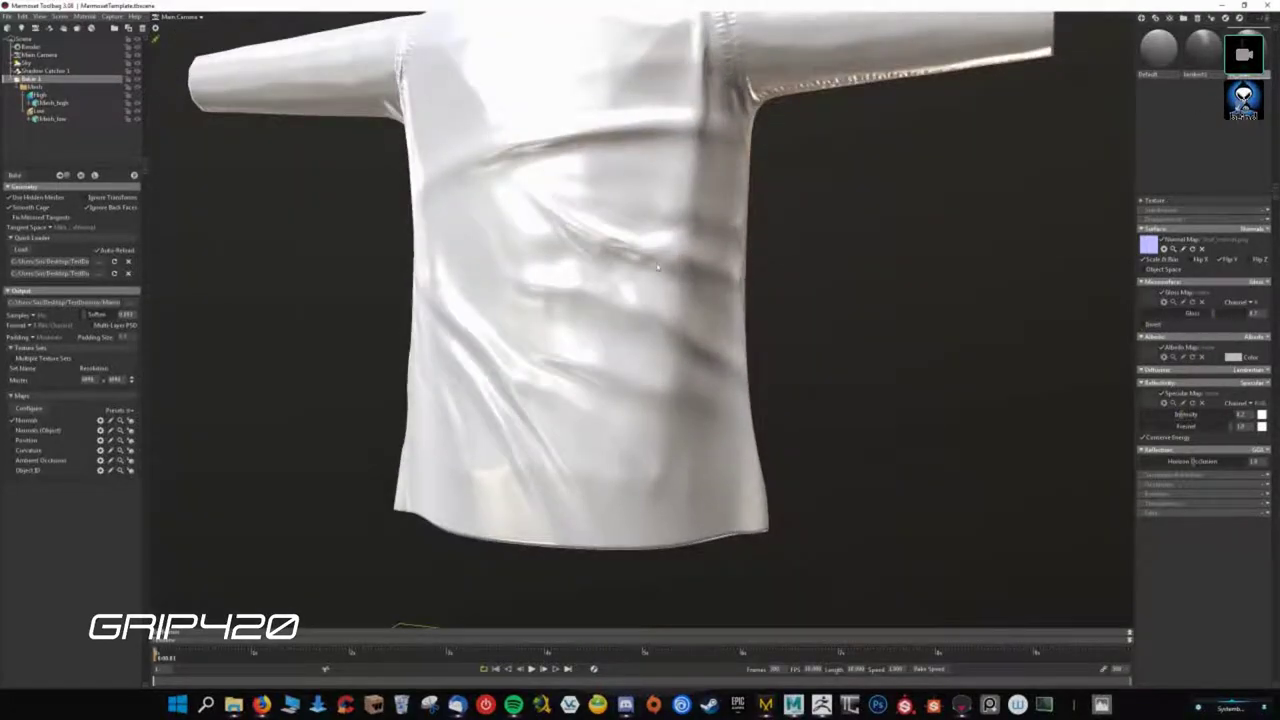
pyautogui.click(1258, 388)
pyautogui.click(1228, 400)
pyautogui.click(1252, 282)
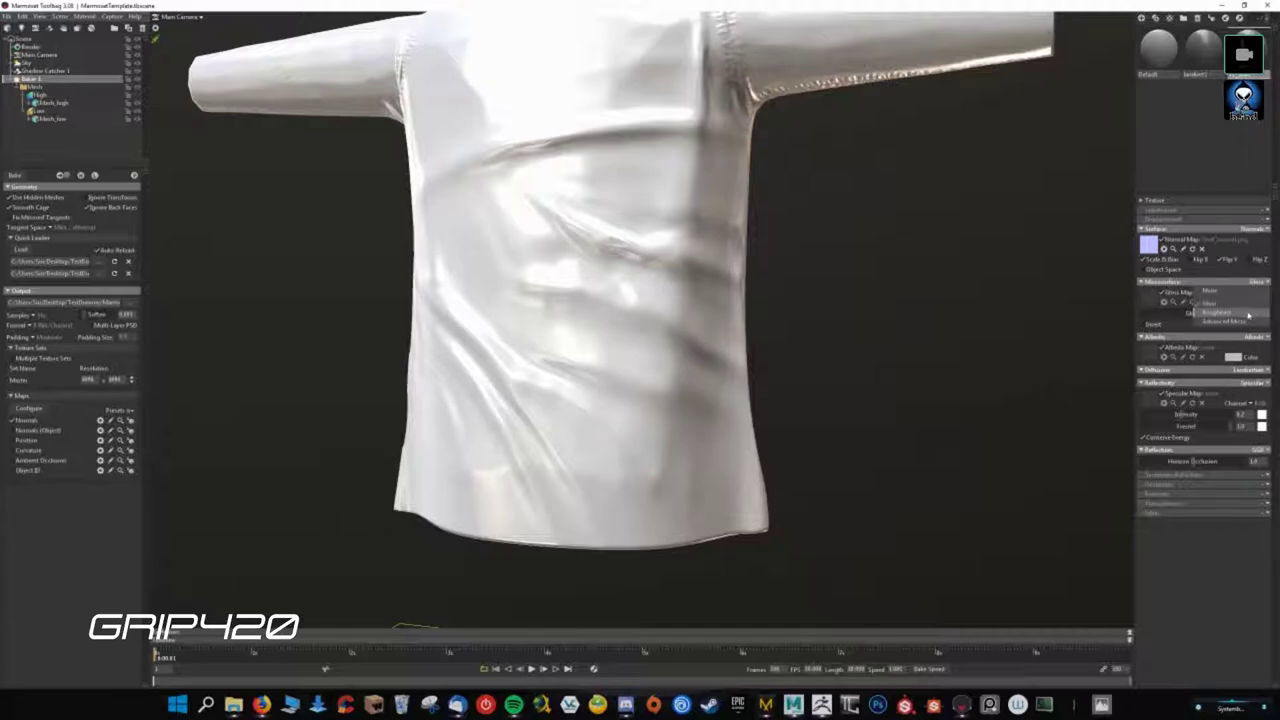
pyautogui.click(1245, 312)
# - Set the shirt material's reflectivity to Metalness, keep Roughness microsurface, and return to Maya
pyautogui.click(1263, 384)
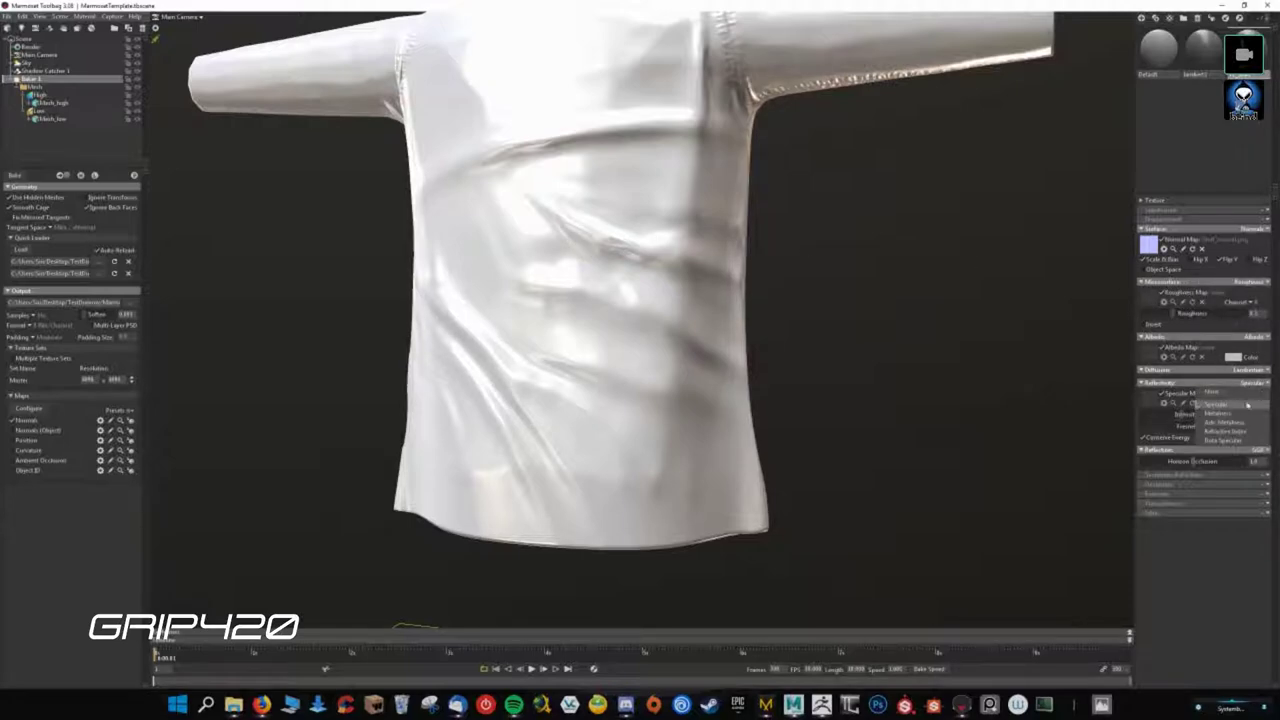
pyautogui.click(1245, 414)
pyautogui.click(1252, 284)
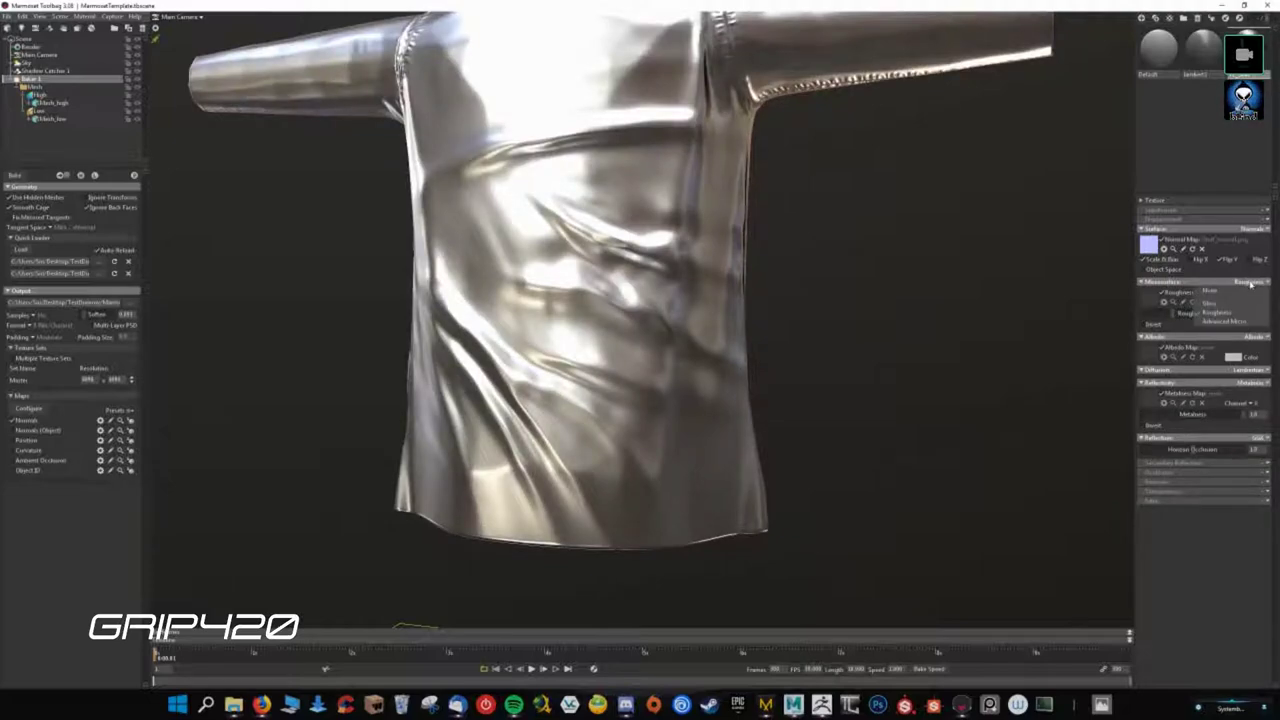
pyautogui.click(1225, 316)
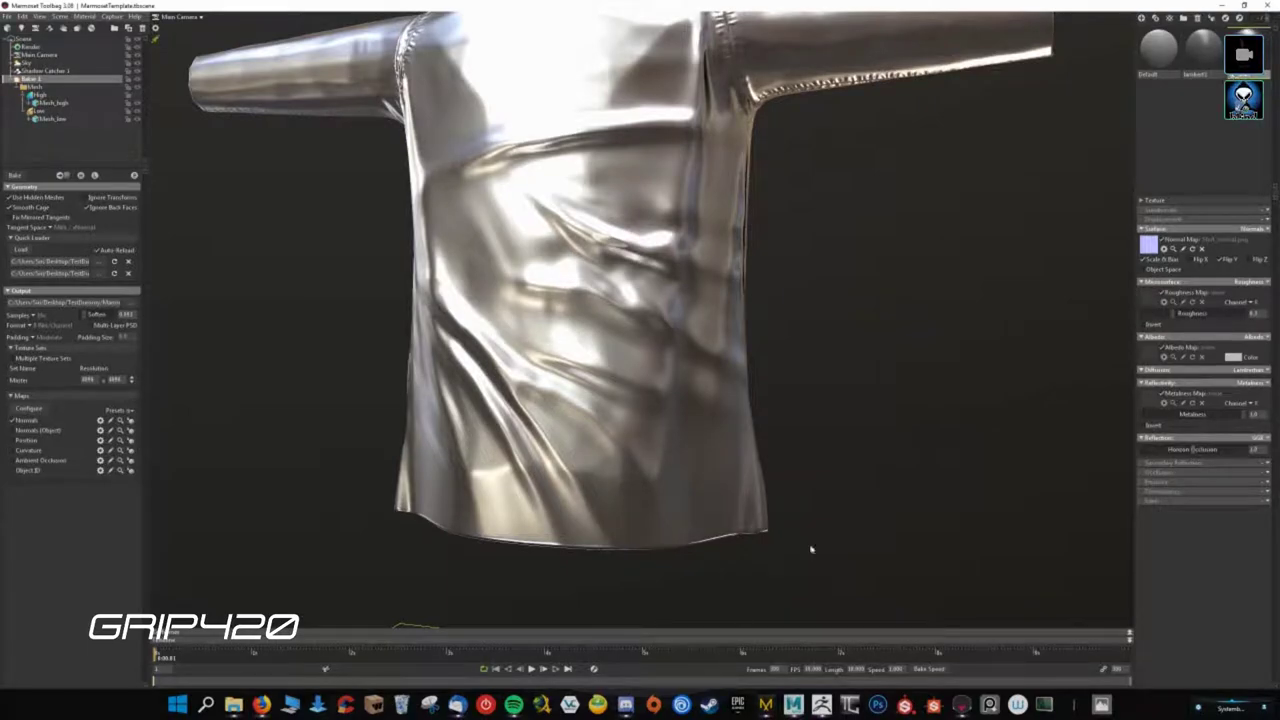
pyautogui.moveTo(793, 704)
pyautogui.click(835, 645)
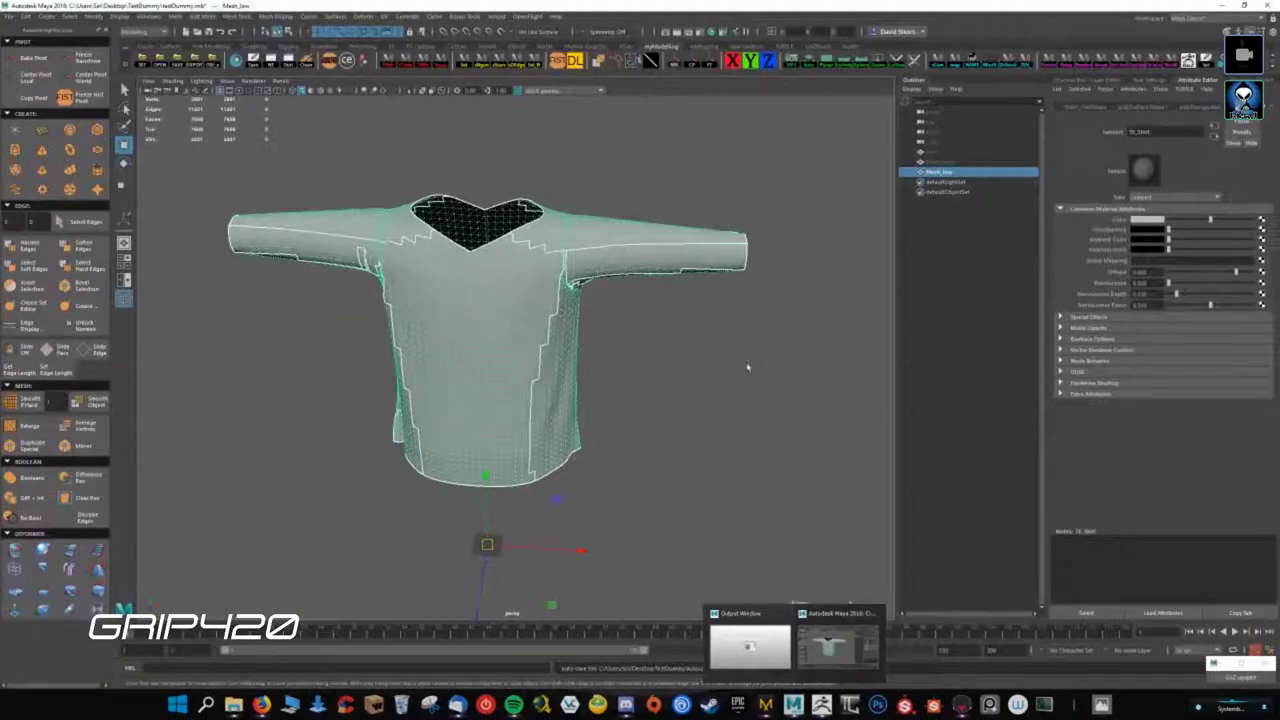
pyautogui.moveTo(504, 427)
pyautogui.keyDown('alt'); pyautogui.mouseDown()
pyautogui.moveTo(486, 384)
pyautogui.moveTo(491, 416)
pyautogui.mouseUp(); pyautogui.keyUp('alt')
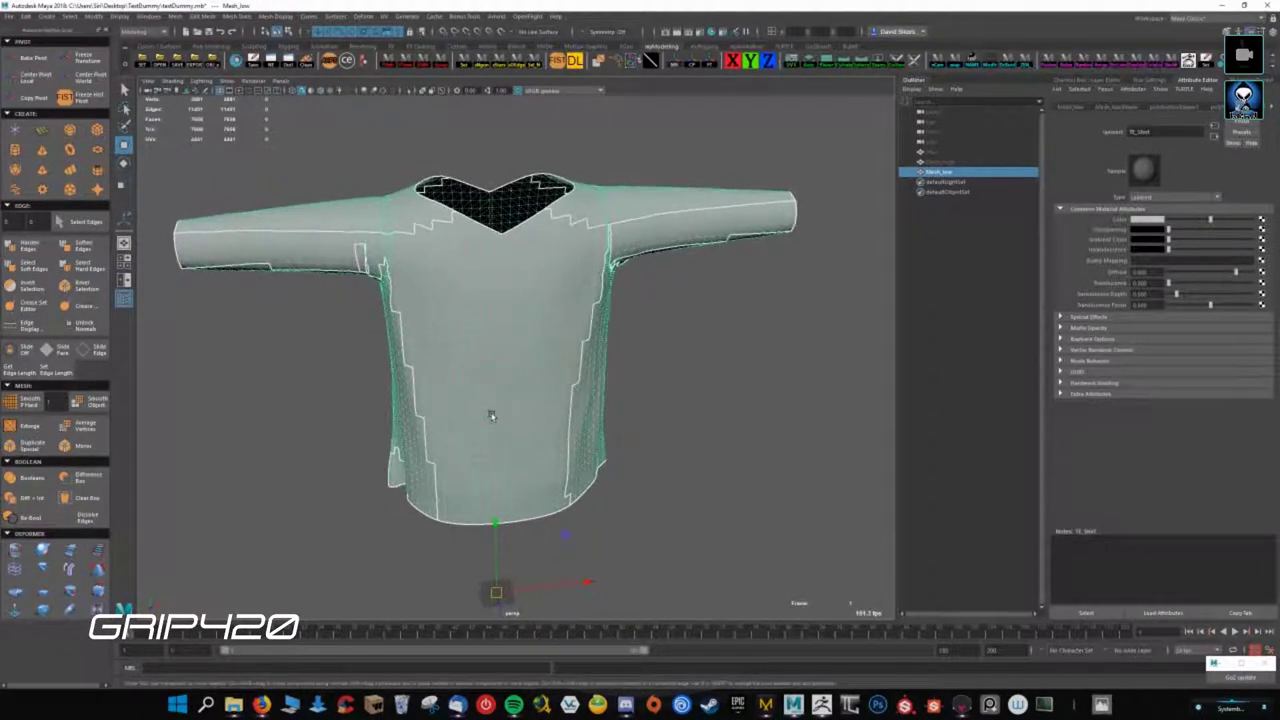
pyautogui.moveTo(543, 337); pyautogui.dragTo(518, 420, button='right')
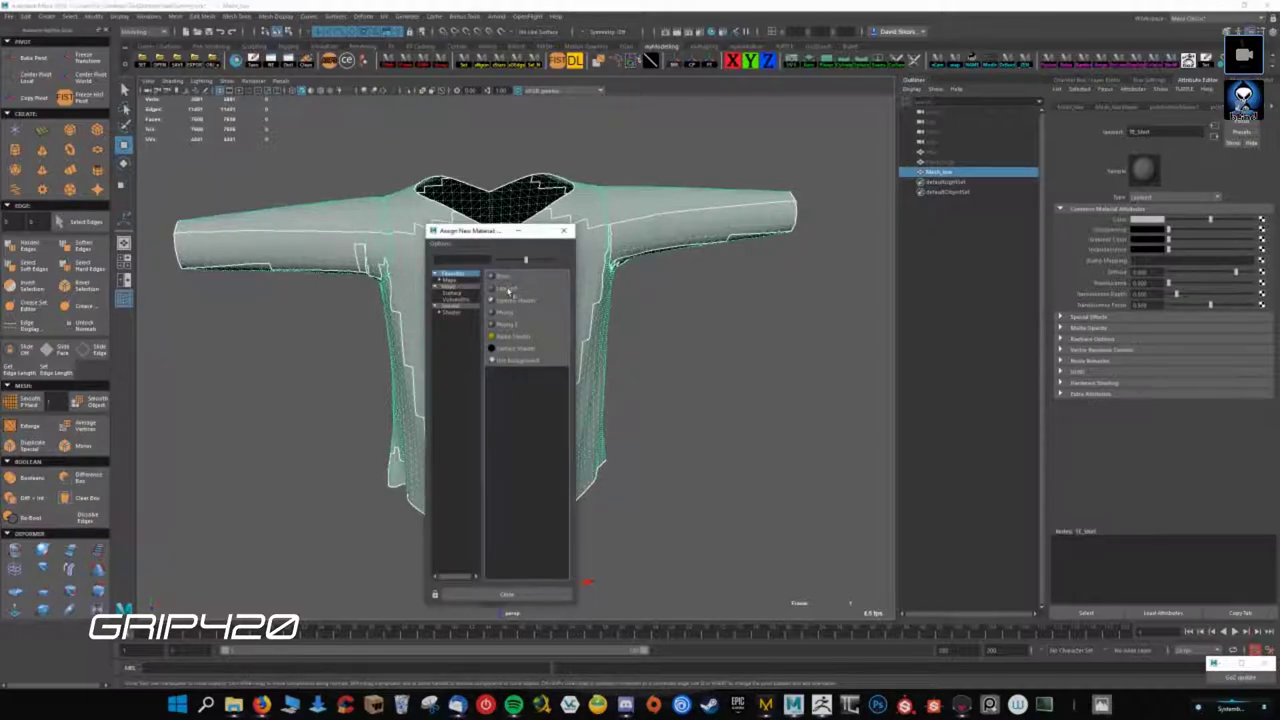
pyautogui.click(453, 313)
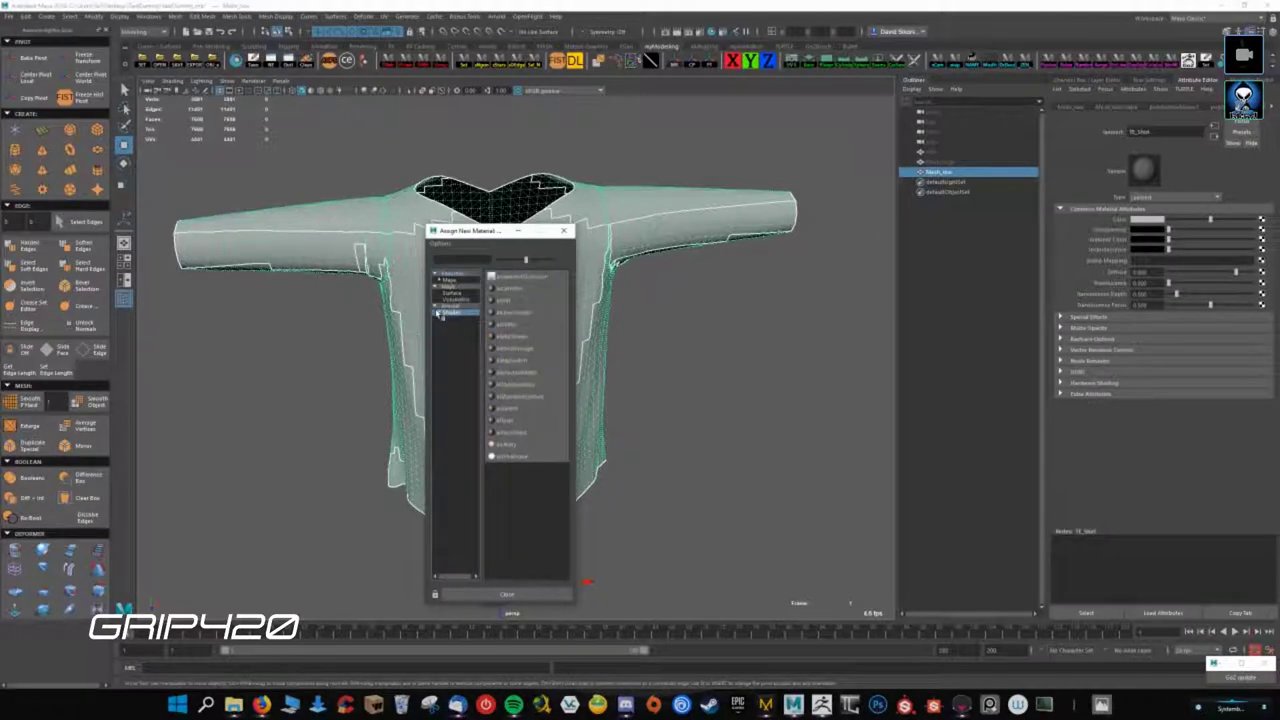
pyautogui.click(450, 285)
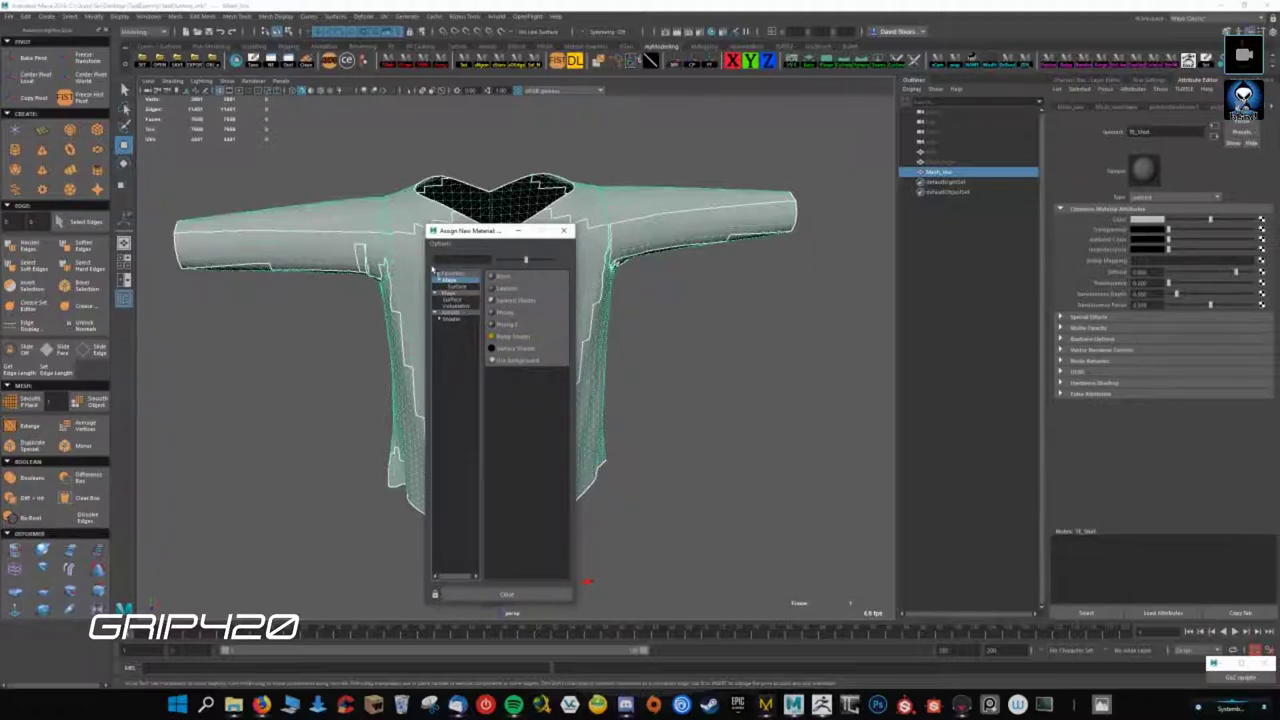
pyautogui.click(237, 16)
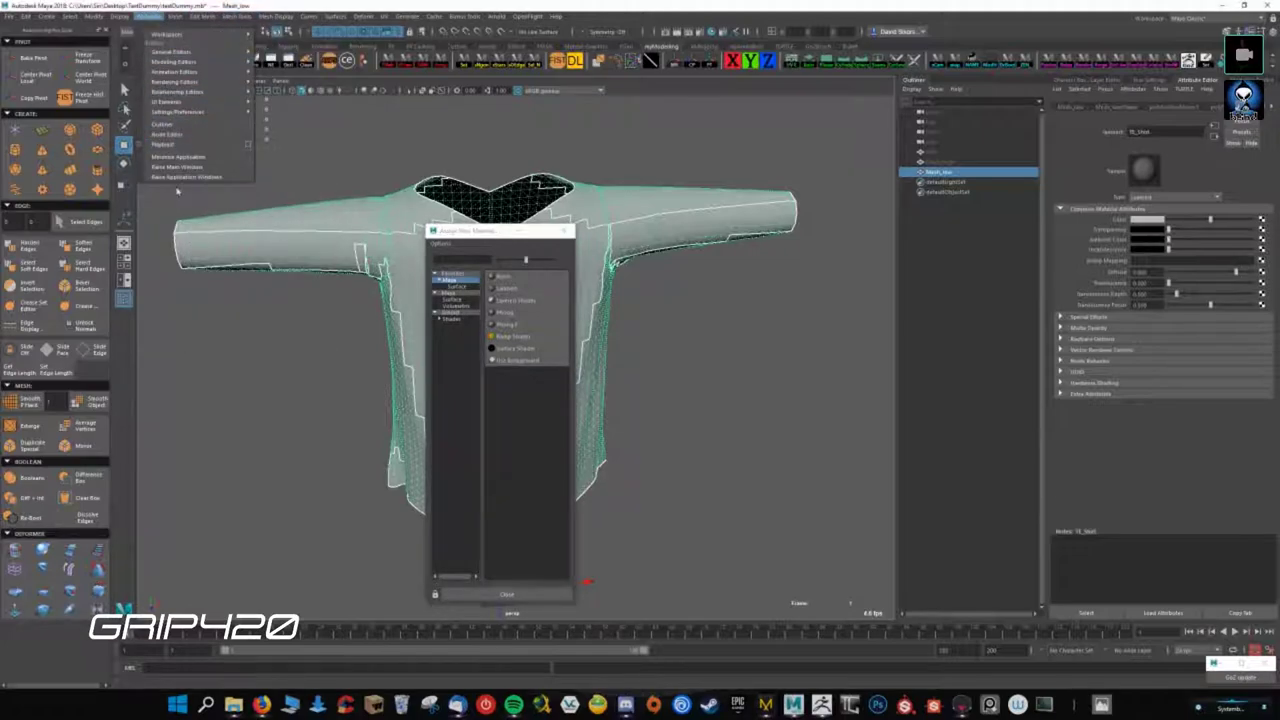
pyautogui.moveTo(180, 111)
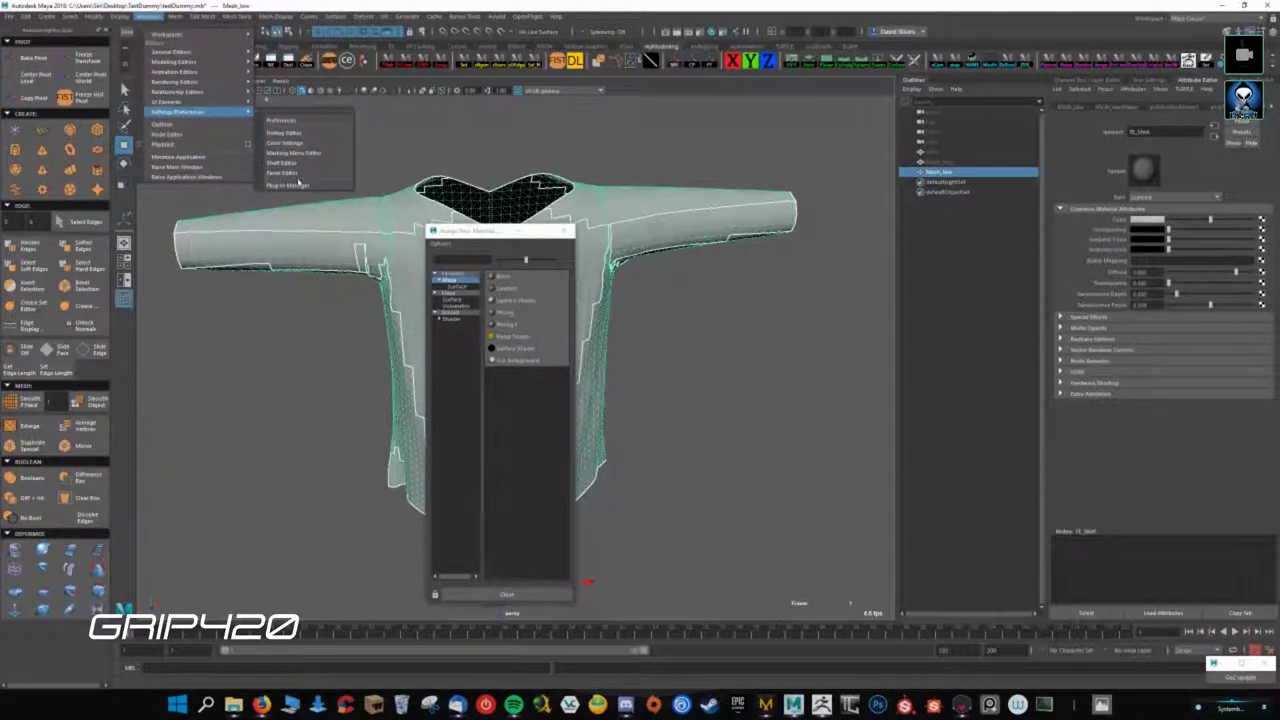
pyautogui.click(290, 185)
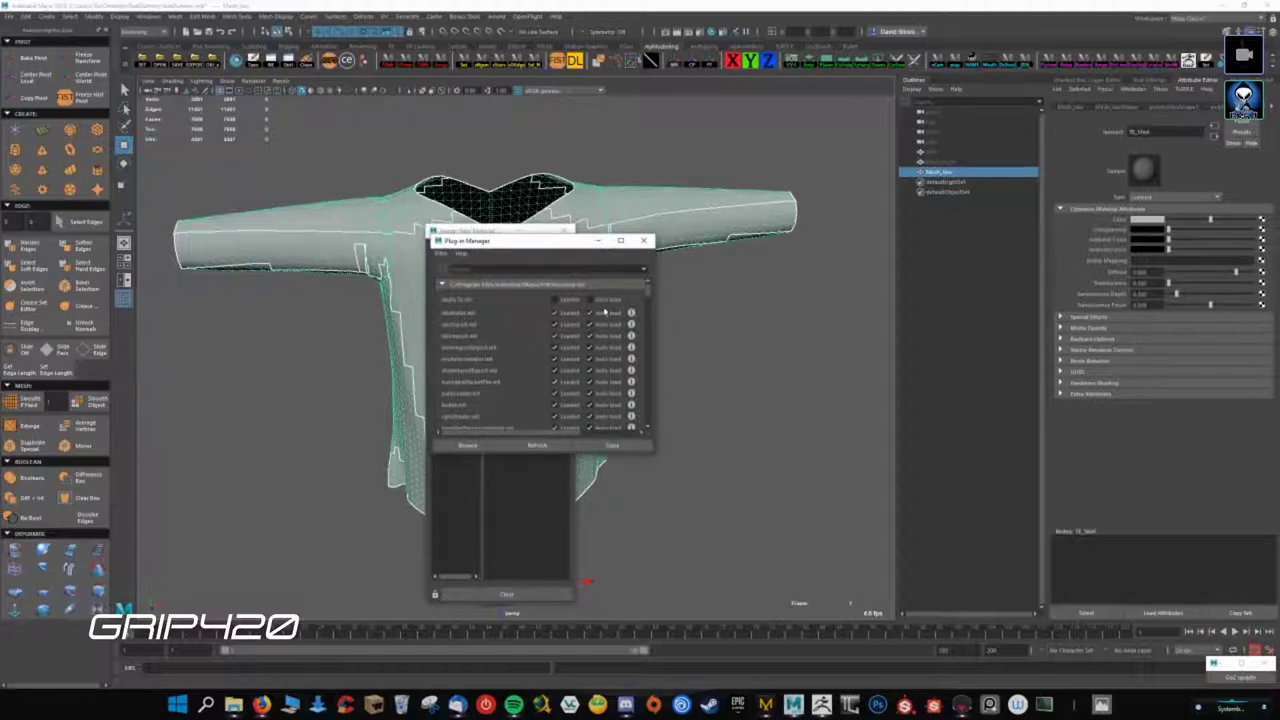
pyautogui.moveTo(649, 292); pyautogui.dragTo(645, 347)
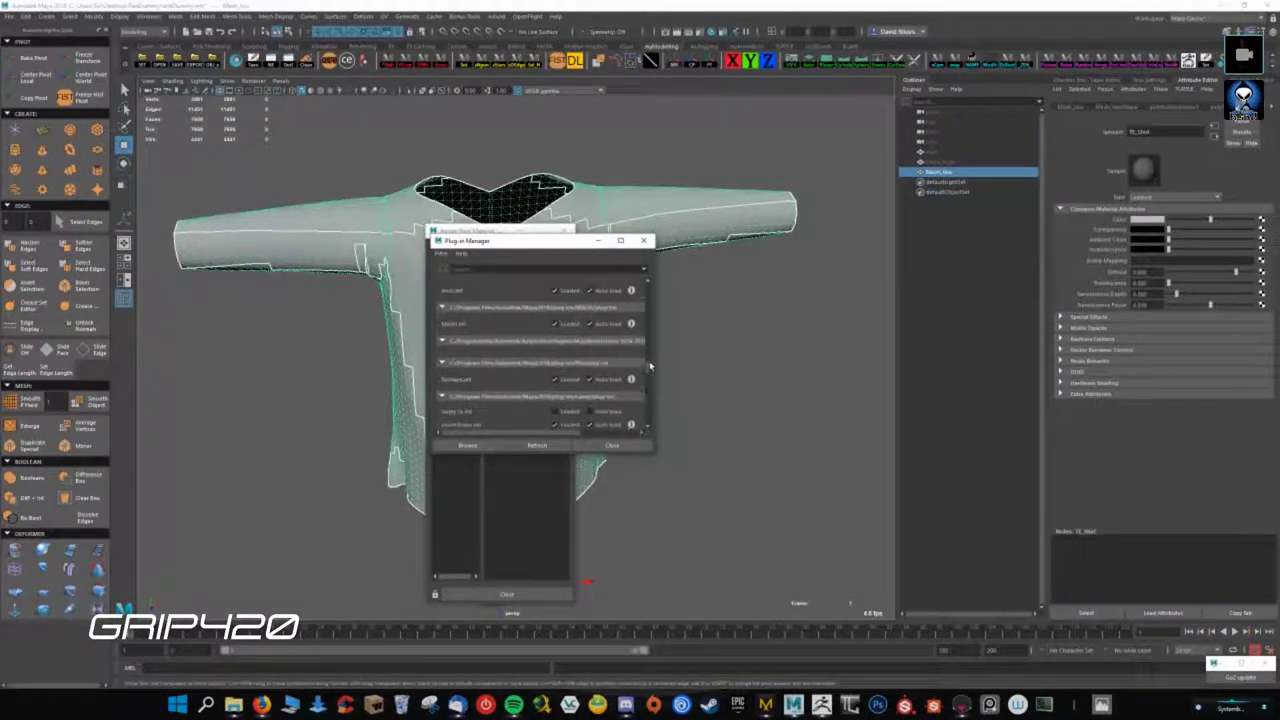
pyautogui.moveTo(645, 347); pyautogui.dragTo(661, 375)
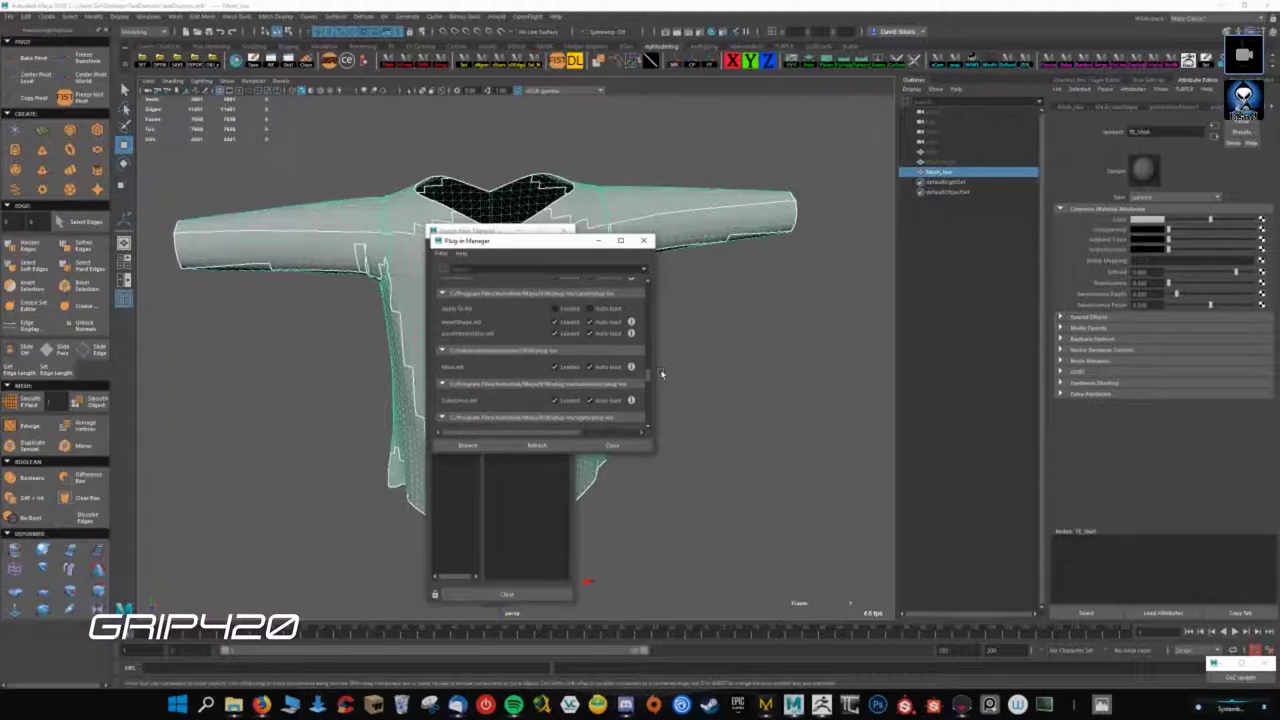
pyautogui.click(643, 240)
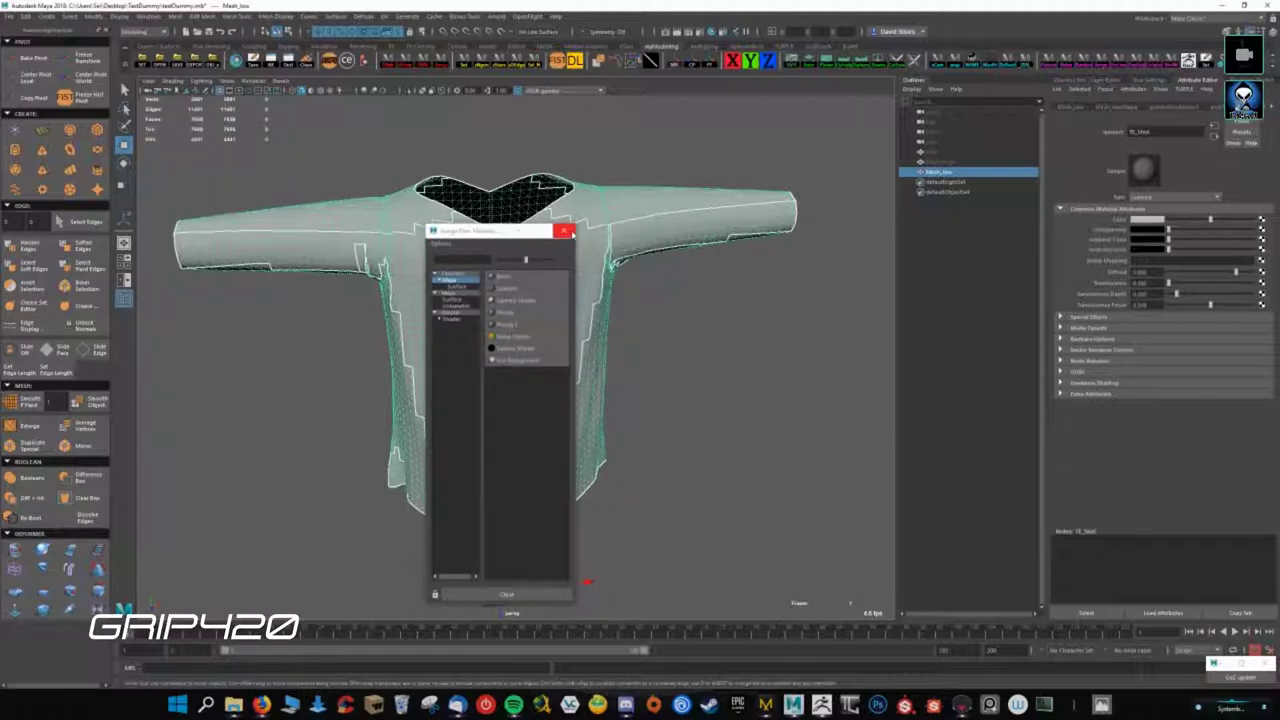
pyautogui.click(566, 231)
# - Assign the shirt a new Phong material named tt_Shirt_phong
pyautogui.rightClick(522, 294)
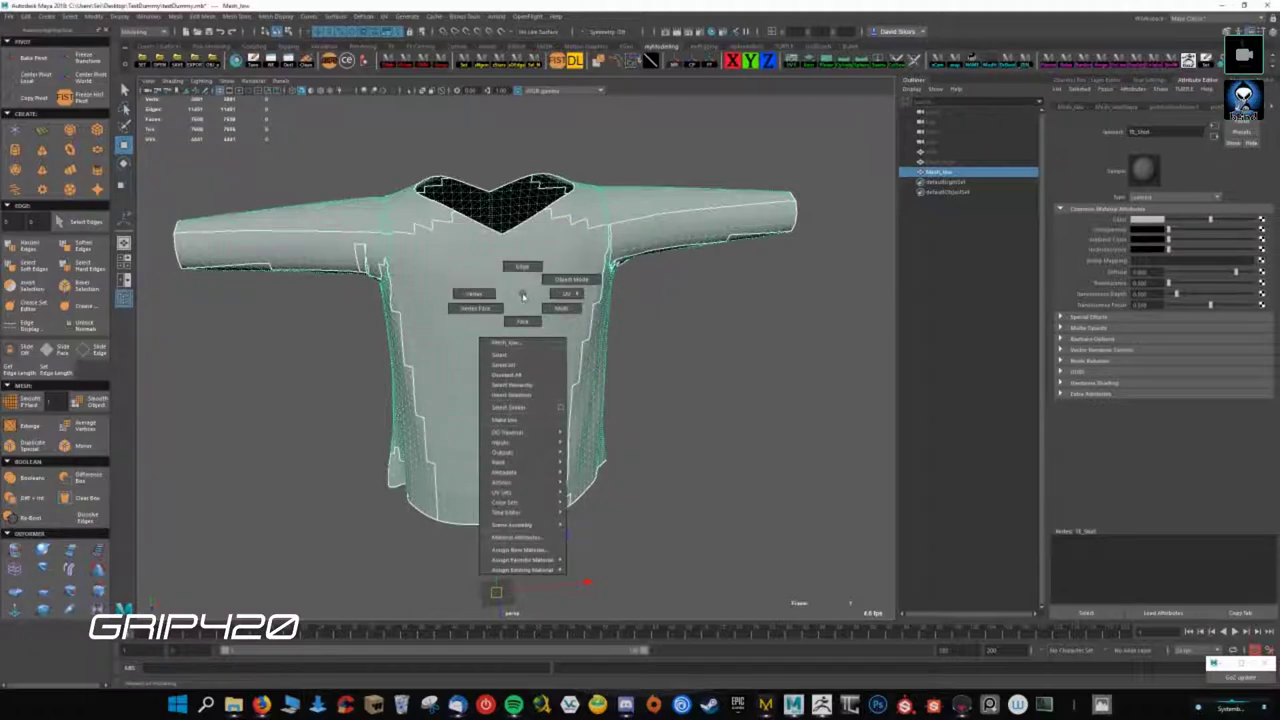
pyautogui.click(546, 552)
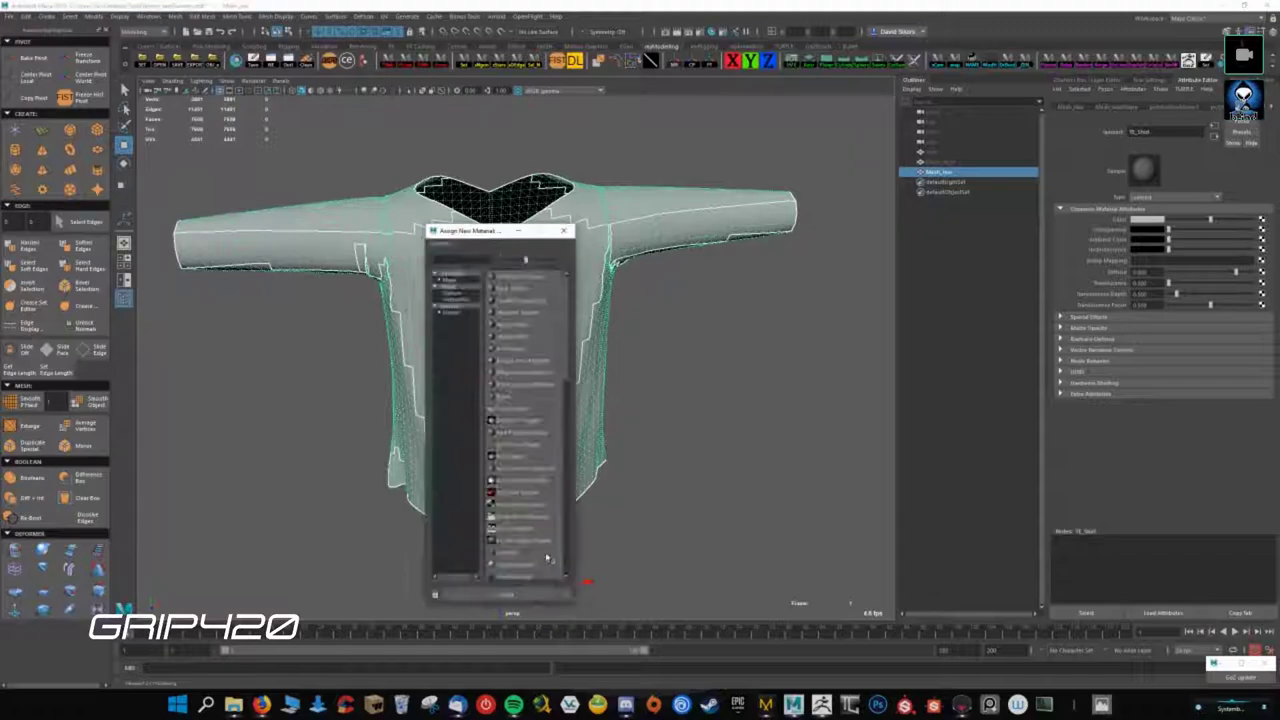
pyautogui.click(447, 281)
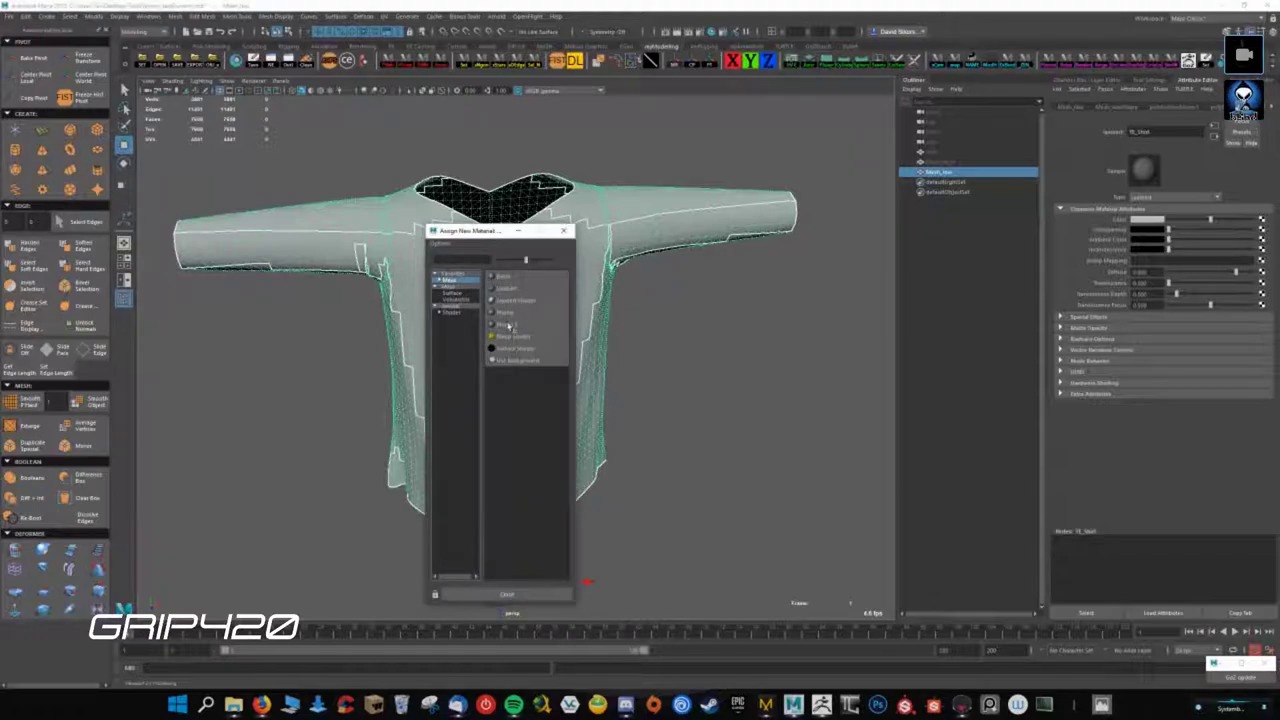
pyautogui.click(492, 360)
pyautogui.keyDown('alt'); pyautogui.moveTo(734, 314); pyautogui.dragTo(680, 329); pyautogui.keyUp('alt')
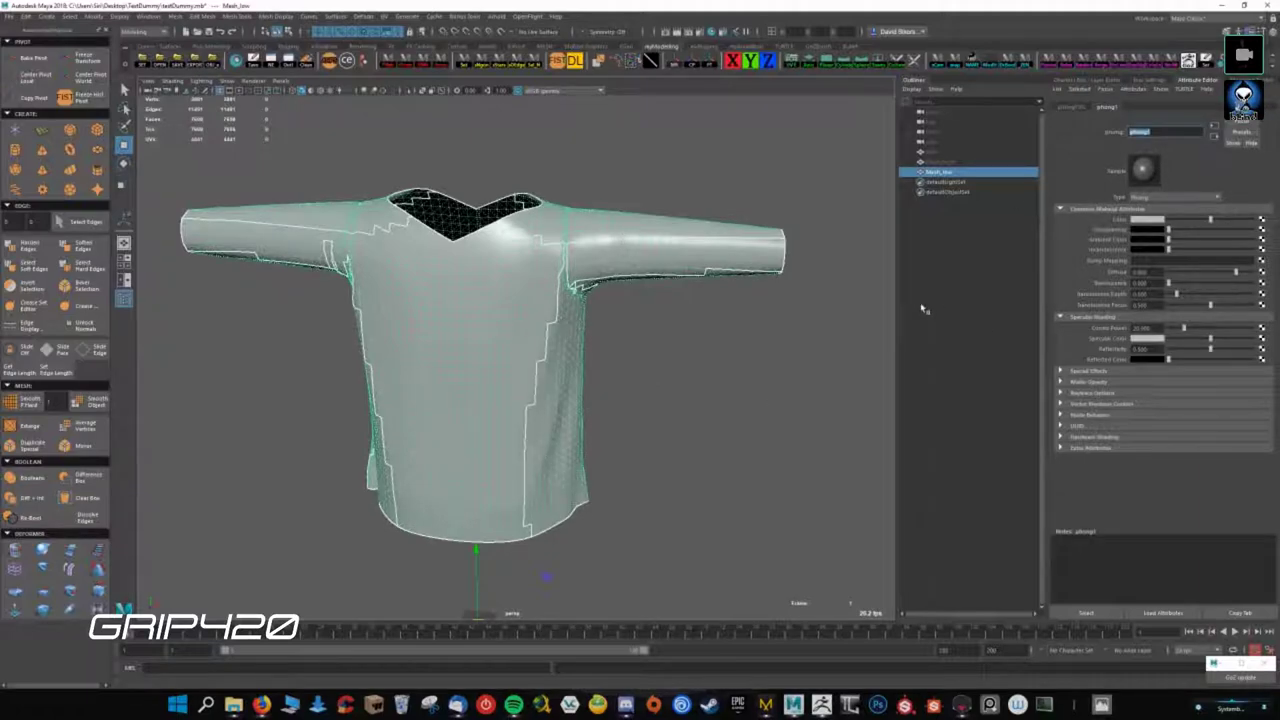
pyautogui.write('B')
pyautogui.press('Return')
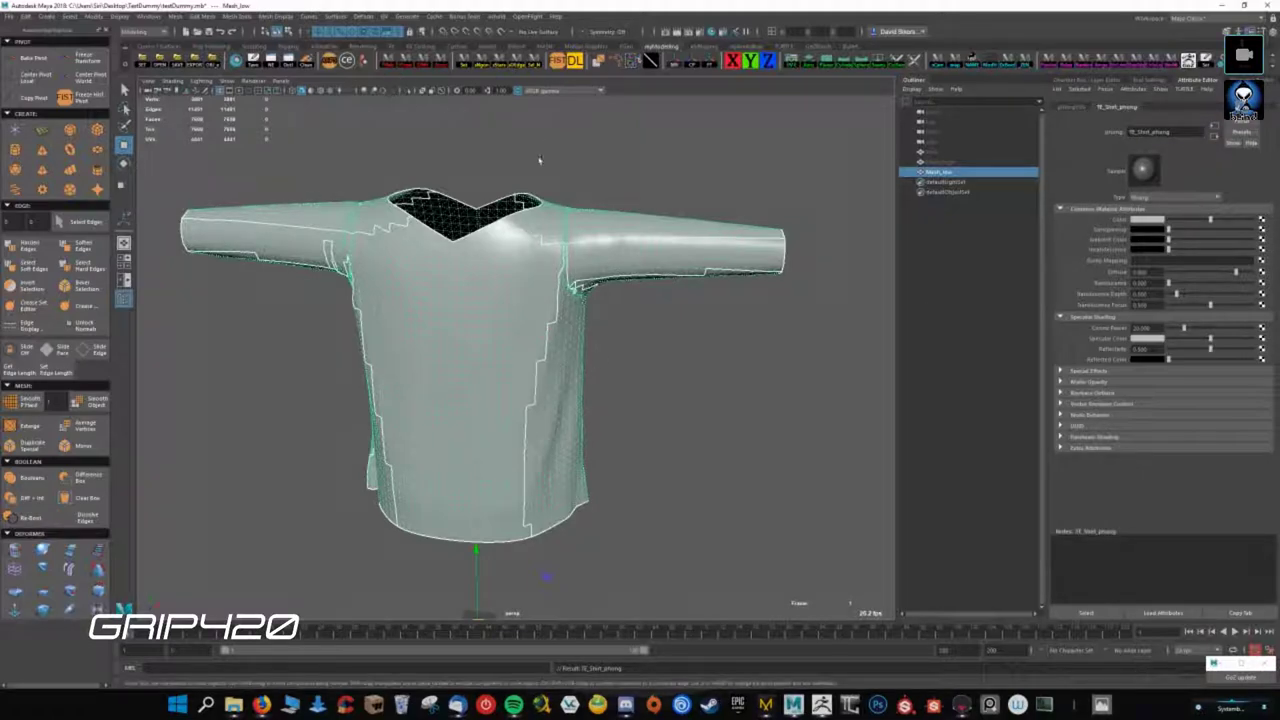
# - Export the selected shirt over the existing shirt_low FBX, then switch to Marmoset Toolbag
pyautogui.click(198, 60)
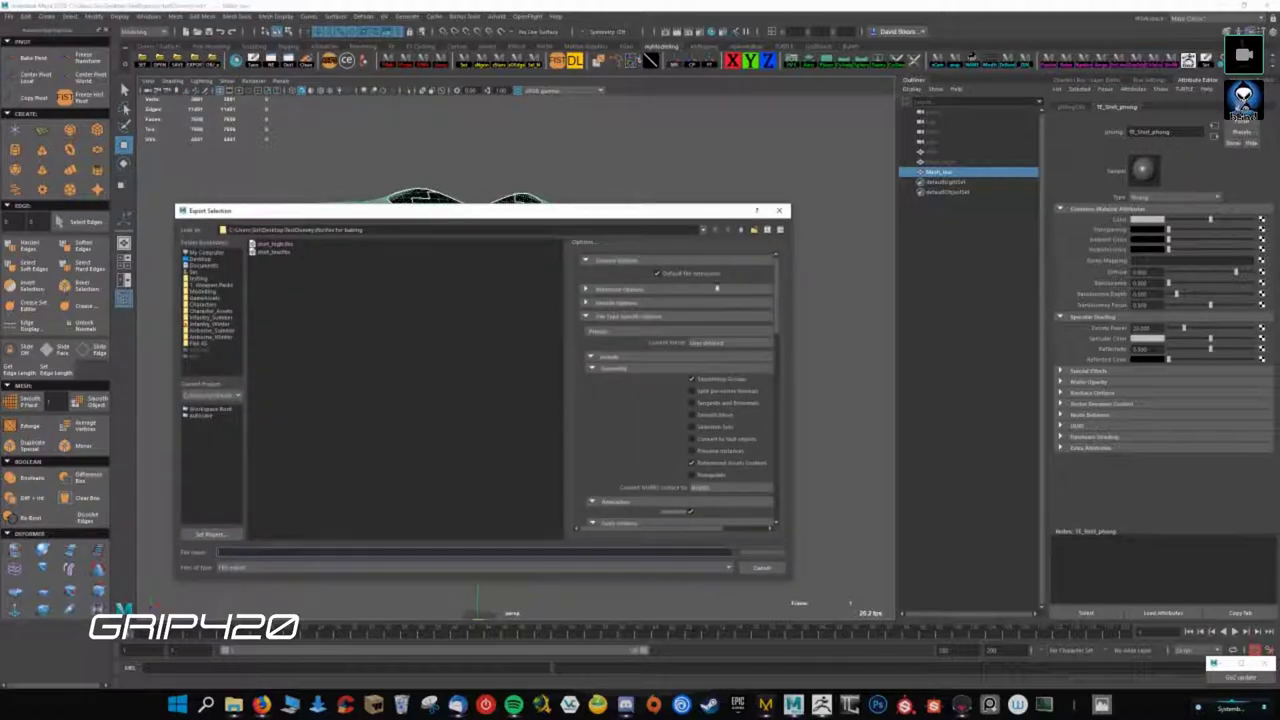
pyautogui.click(267, 246)
pyautogui.click(757, 551)
pyautogui.click(460, 411)
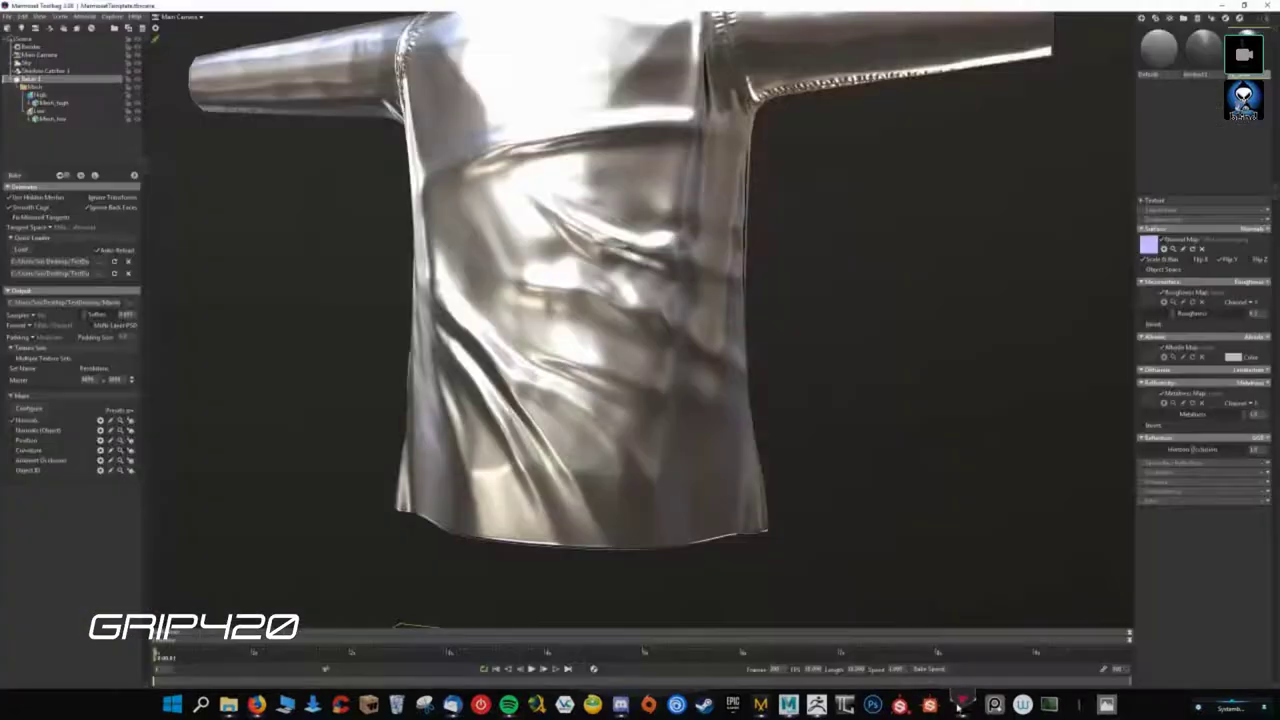
pyautogui.click(849, 704)
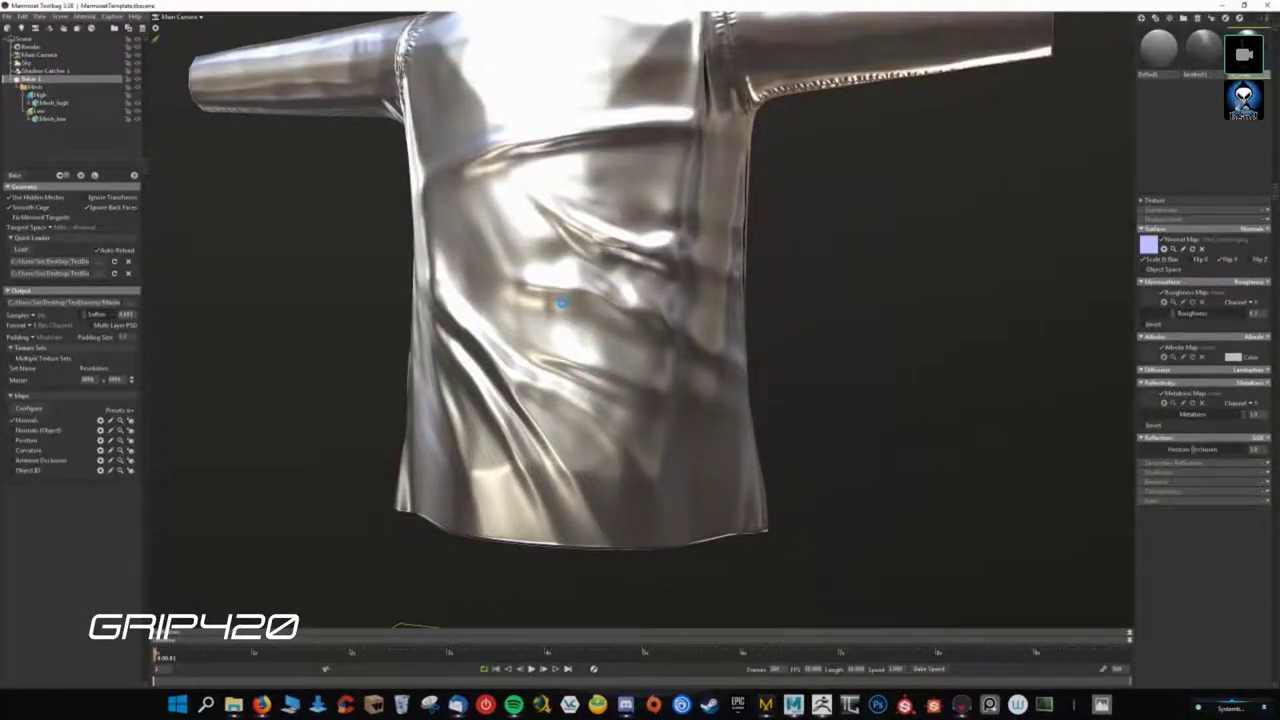
# - Select Mesh_low and its tt_Shirt_phong material, reviewing the microsurface and reflectivity modes
pyautogui.scroll(-5, 561, 302)
pyautogui.click(540, 222)
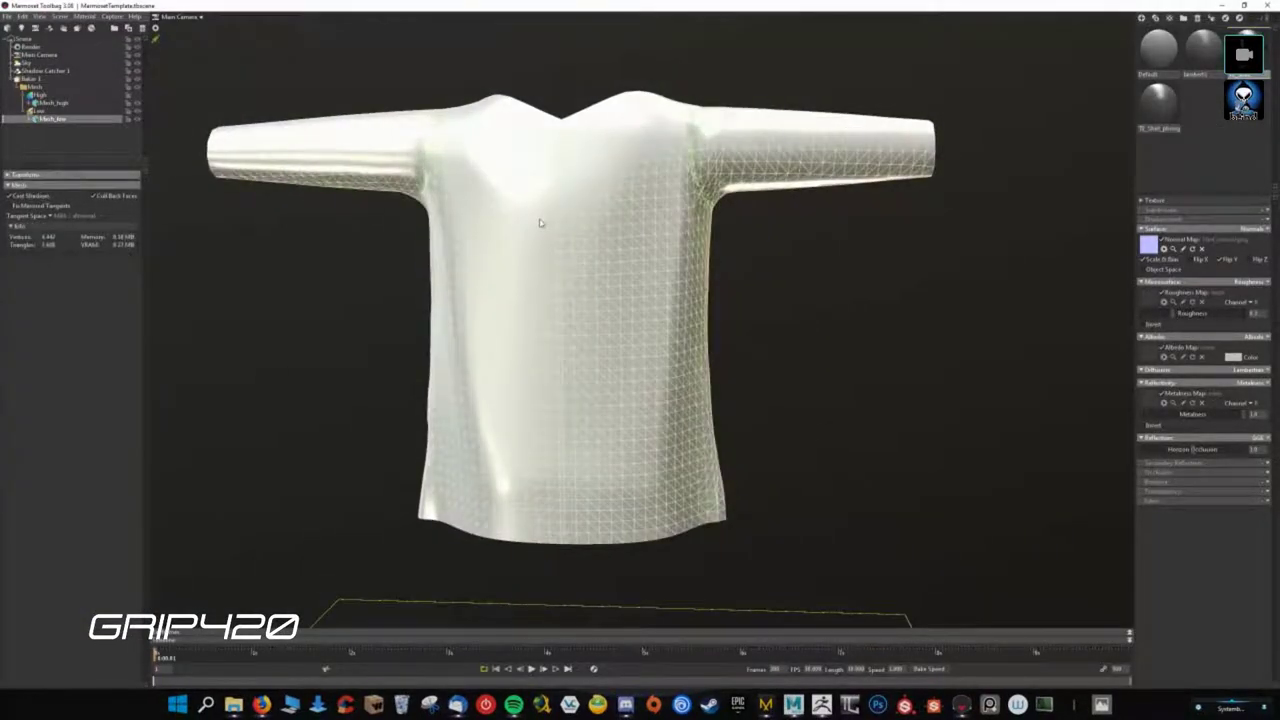
pyautogui.click(1155, 100)
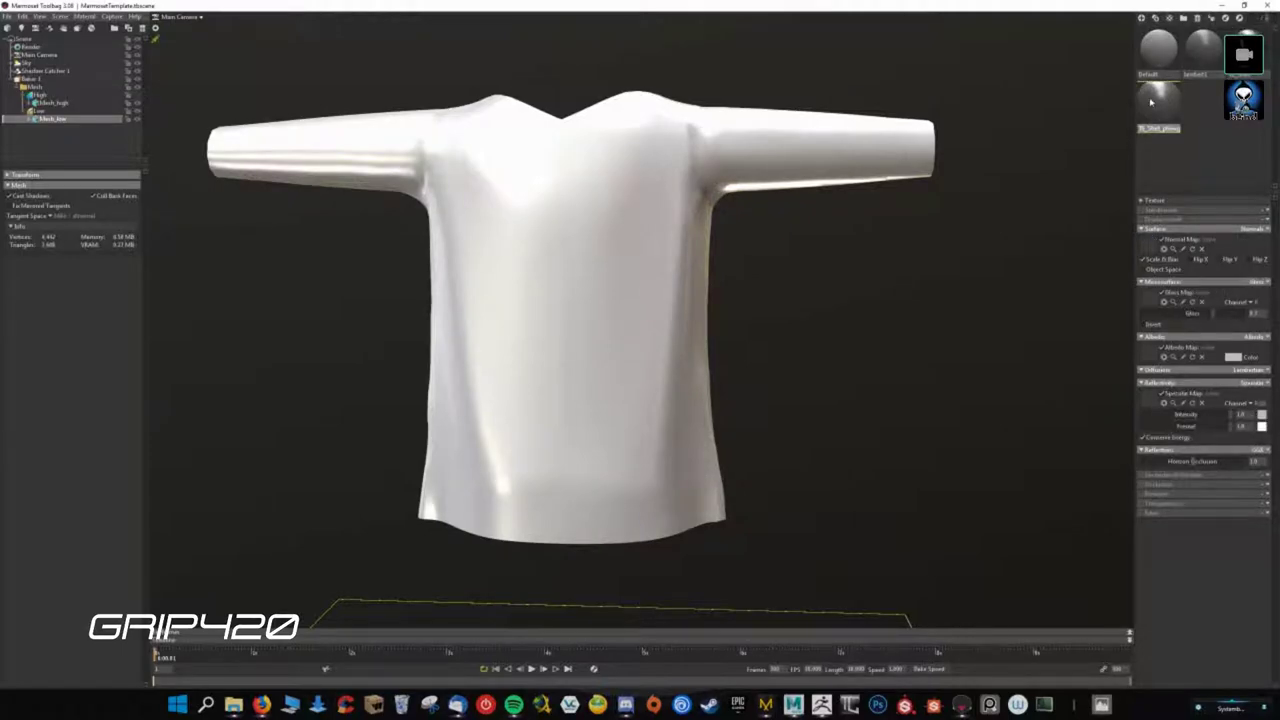
pyautogui.click(1256, 282)
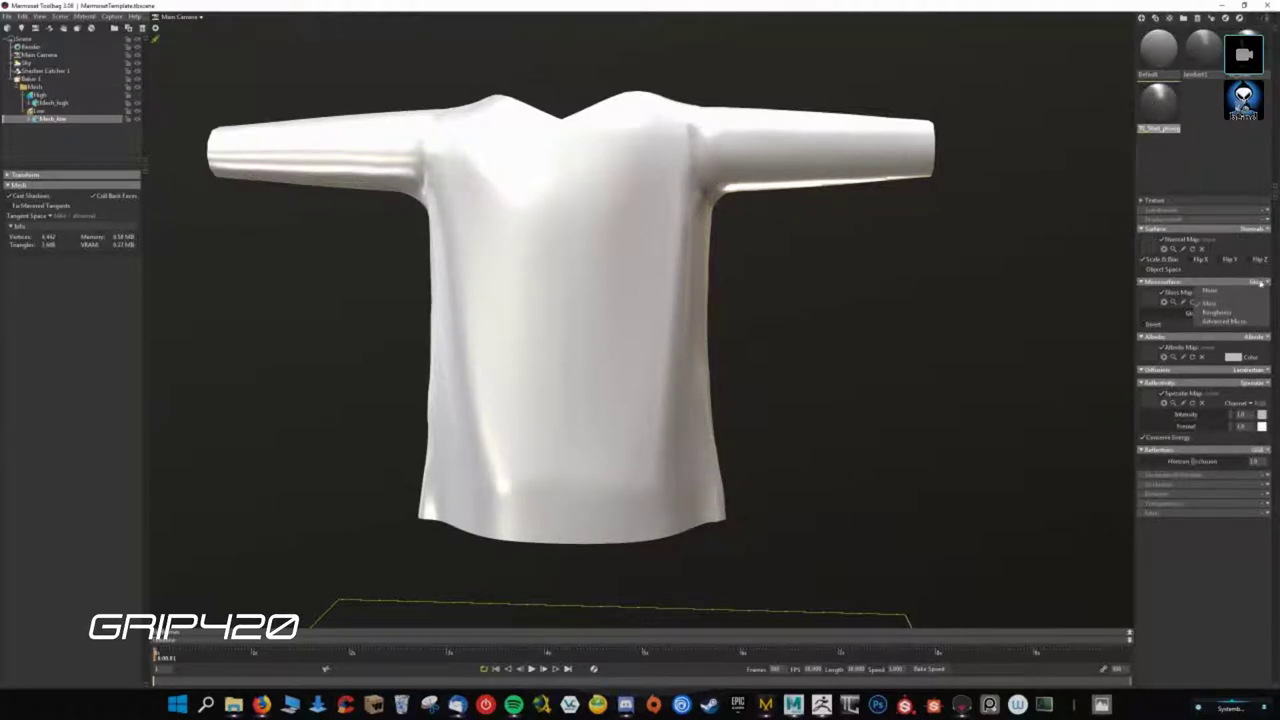
pyautogui.click(1258, 283)
pyautogui.click(1258, 283)
pyautogui.click(1255, 383)
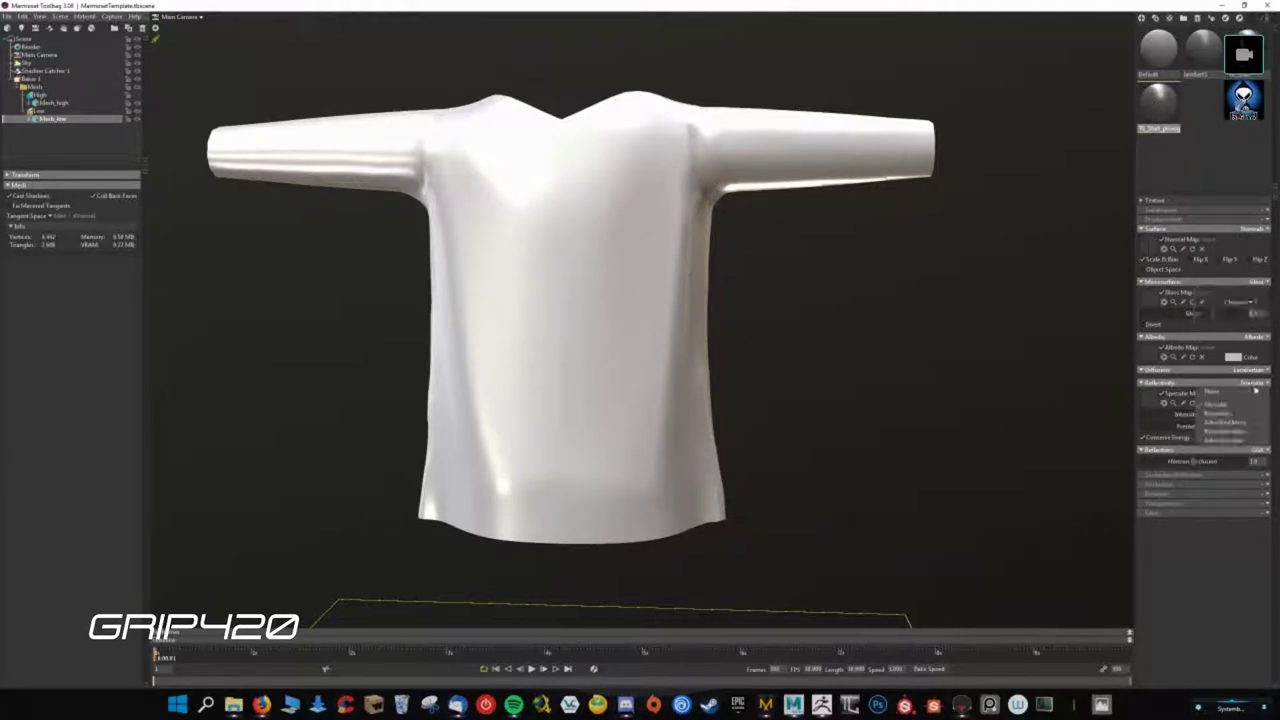
# - Reselect the tt_Shirt_phong material and enable Flip Y on its normal map
pyautogui.click(1000, 380)
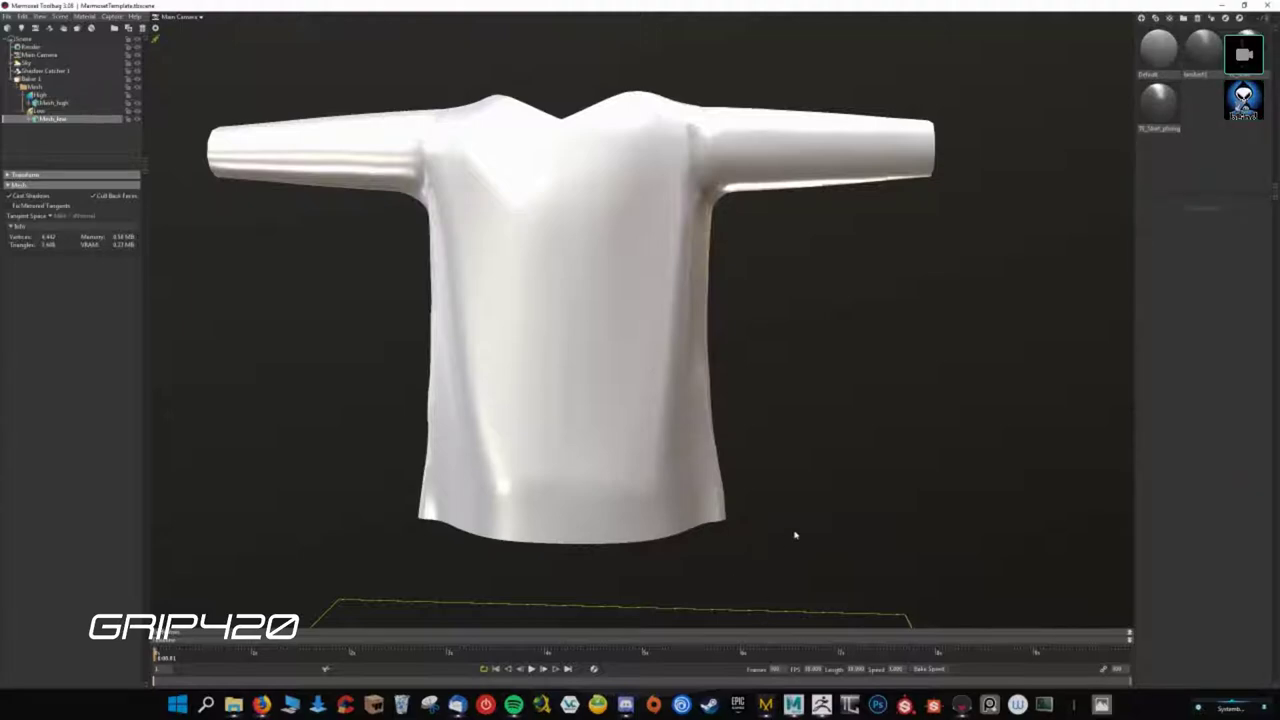
pyautogui.click(1158, 100)
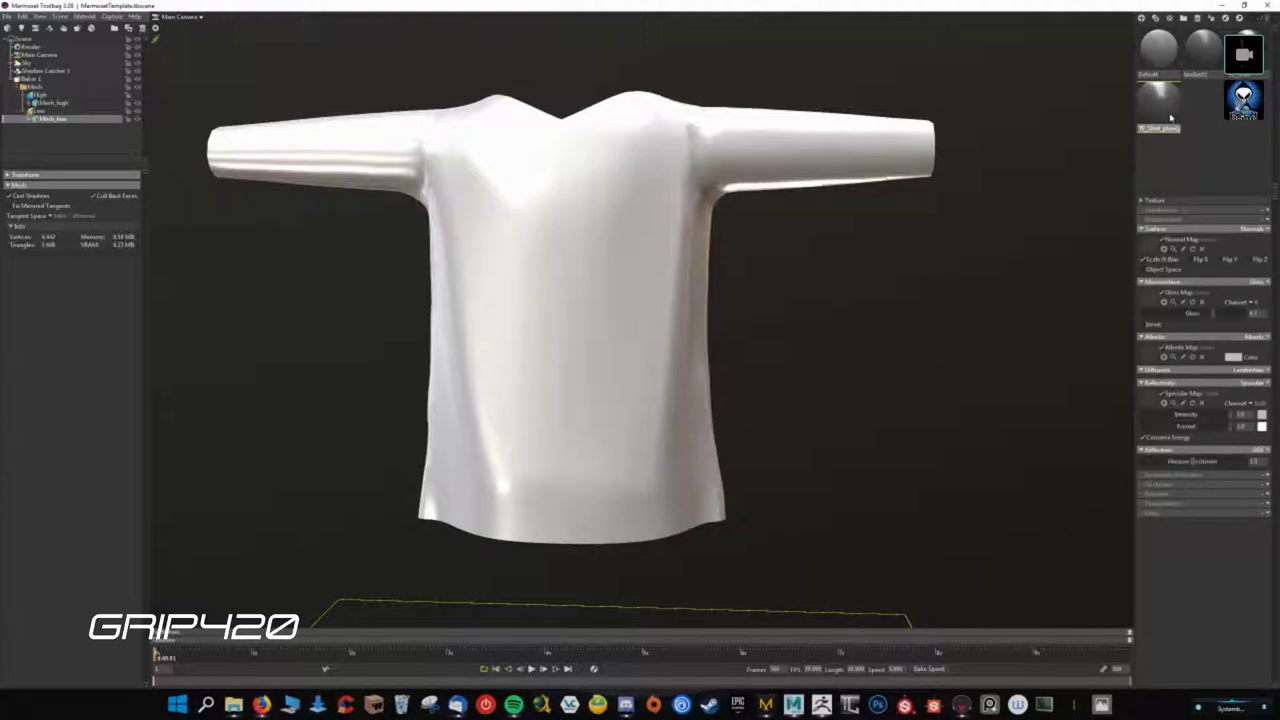
pyautogui.click(1228, 260)
# - Set microsurface to Roughness and reflectivity to Metalness, then raise roughness to remove the gloss
pyautogui.click(1254, 285)
pyautogui.click(1240, 302)
pyautogui.click(1250, 383)
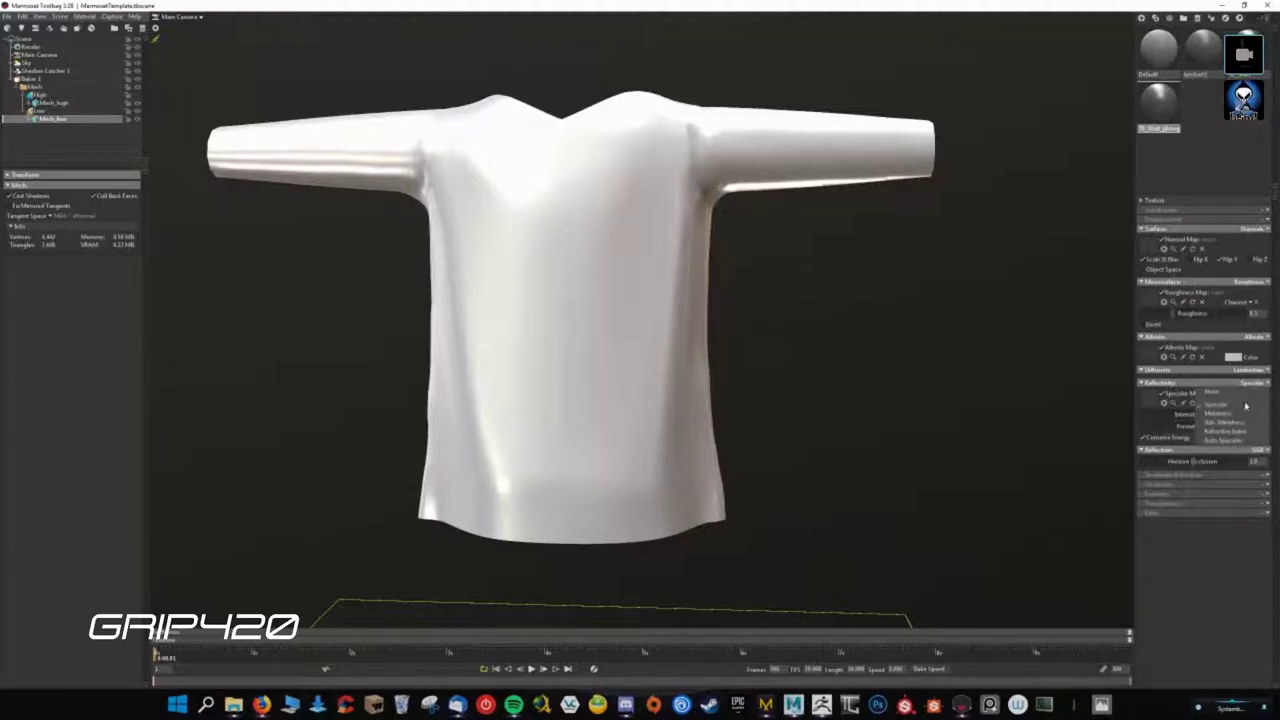
pyautogui.click(1241, 414)
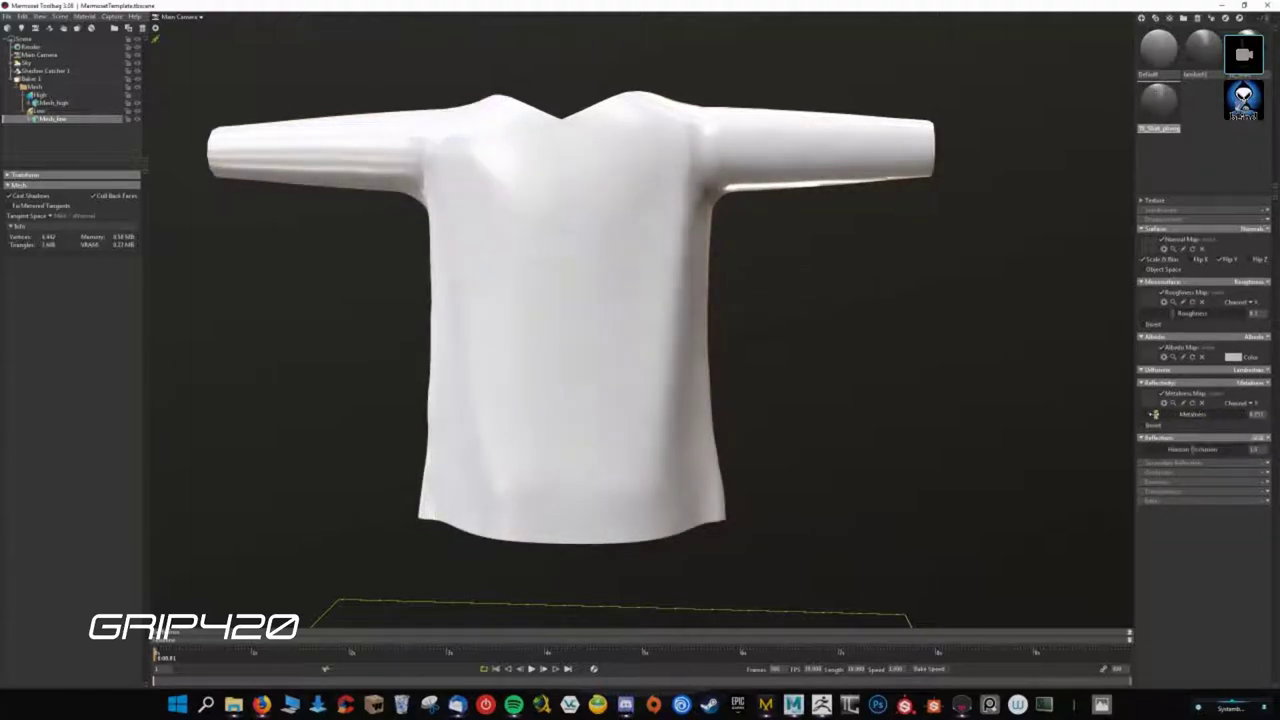
pyautogui.moveTo(1255, 313); pyautogui.dragTo(1262, 313)
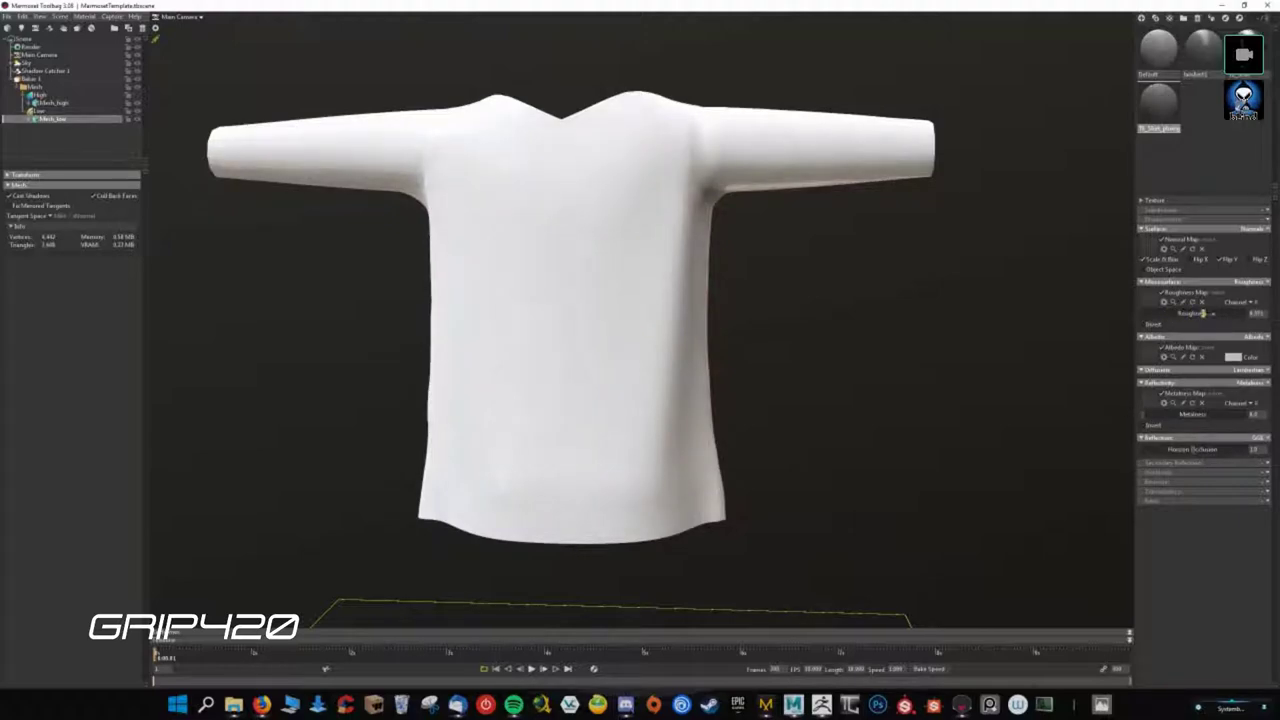
pyautogui.moveTo(1088, 313)
pyautogui.mouseDown()
pyautogui.moveTo(580, 320)
pyautogui.moveTo(551, 337)
pyautogui.moveTo(700, 277)
pyautogui.moveTo(867, 350)
pyautogui.moveTo(967, 315)
pyautogui.mouseUp()
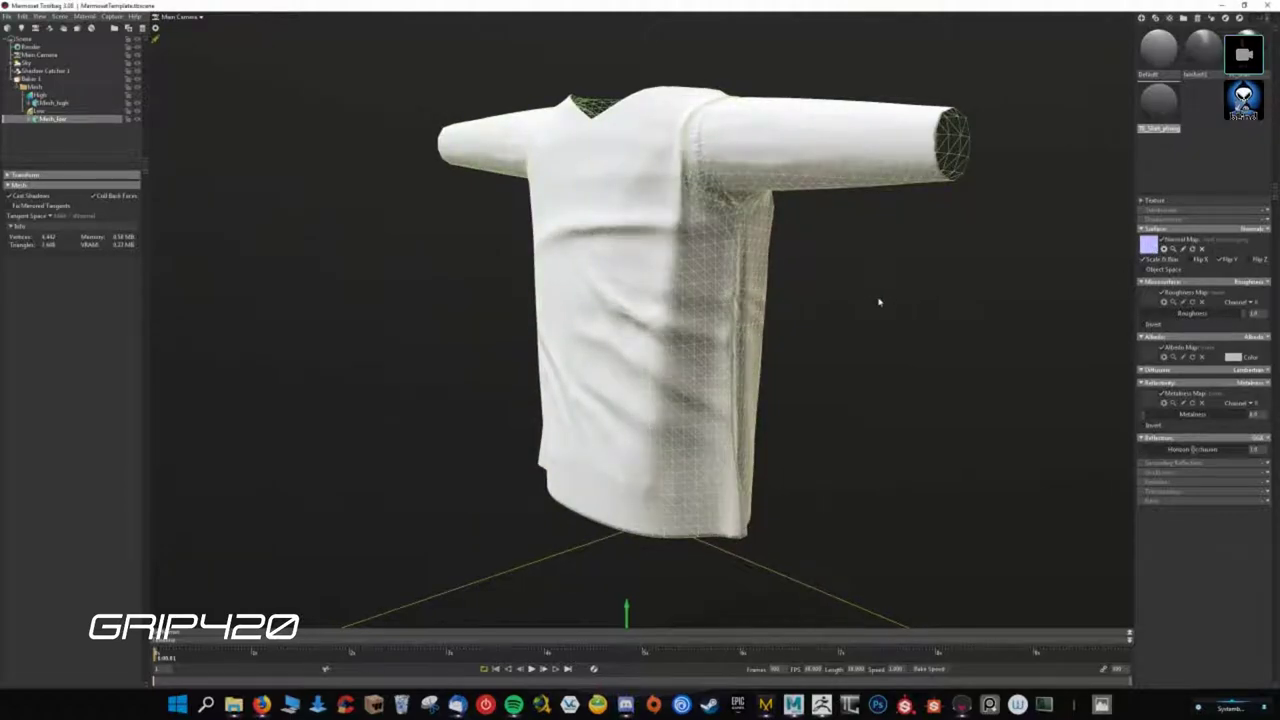
# - Apply the baked normal map to the shirt and select Mesh_low to check its wireframe
pyautogui.moveTo(877, 300); pyautogui.dragTo(660, 298)
pyautogui.scroll(2, 640, 295)
pyautogui.scroll(3, 590, 288)
pyautogui.scroll(3, 540, 280)
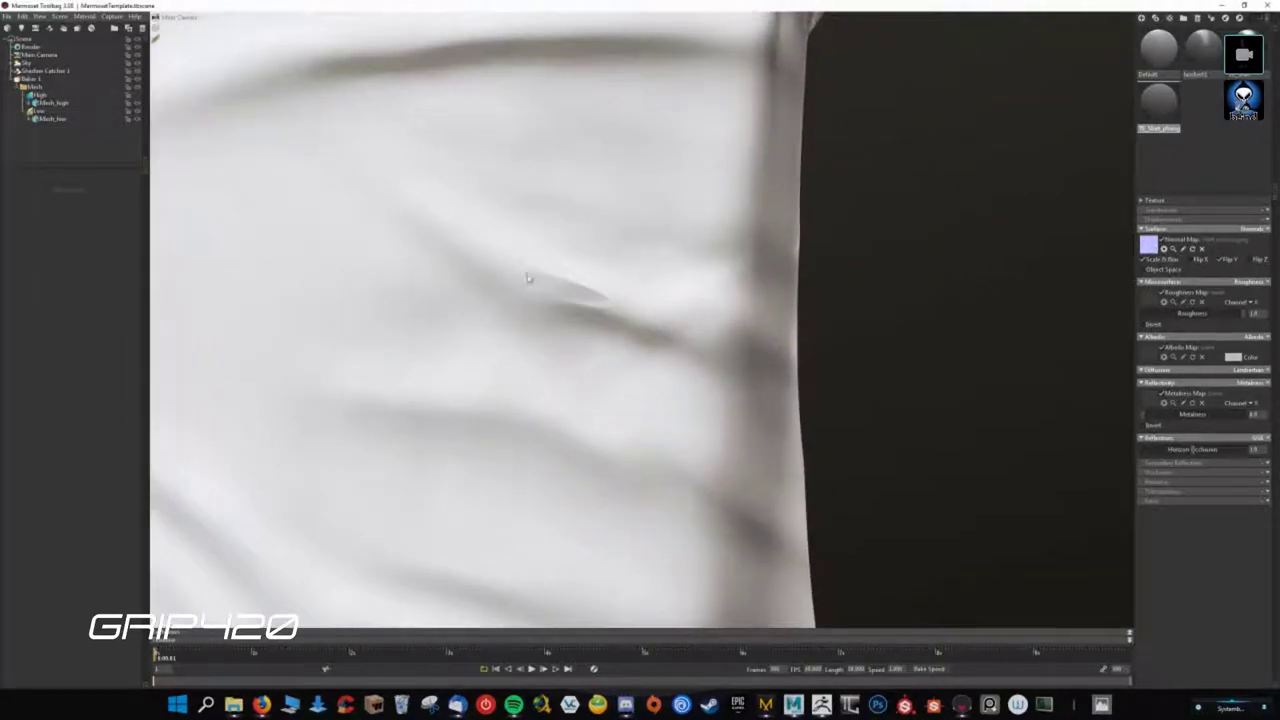
pyautogui.scroll(-3, 692, 331)
pyautogui.scroll(-2, 692, 333)
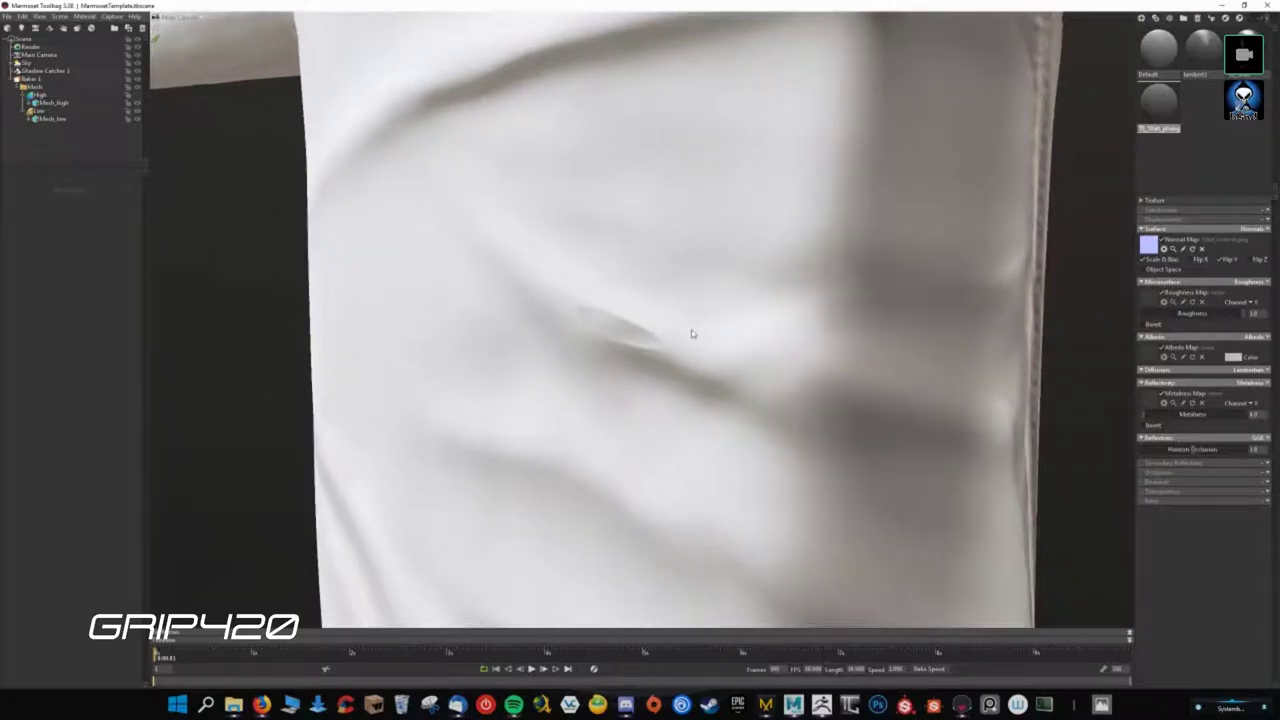
pyautogui.click(52, 118)
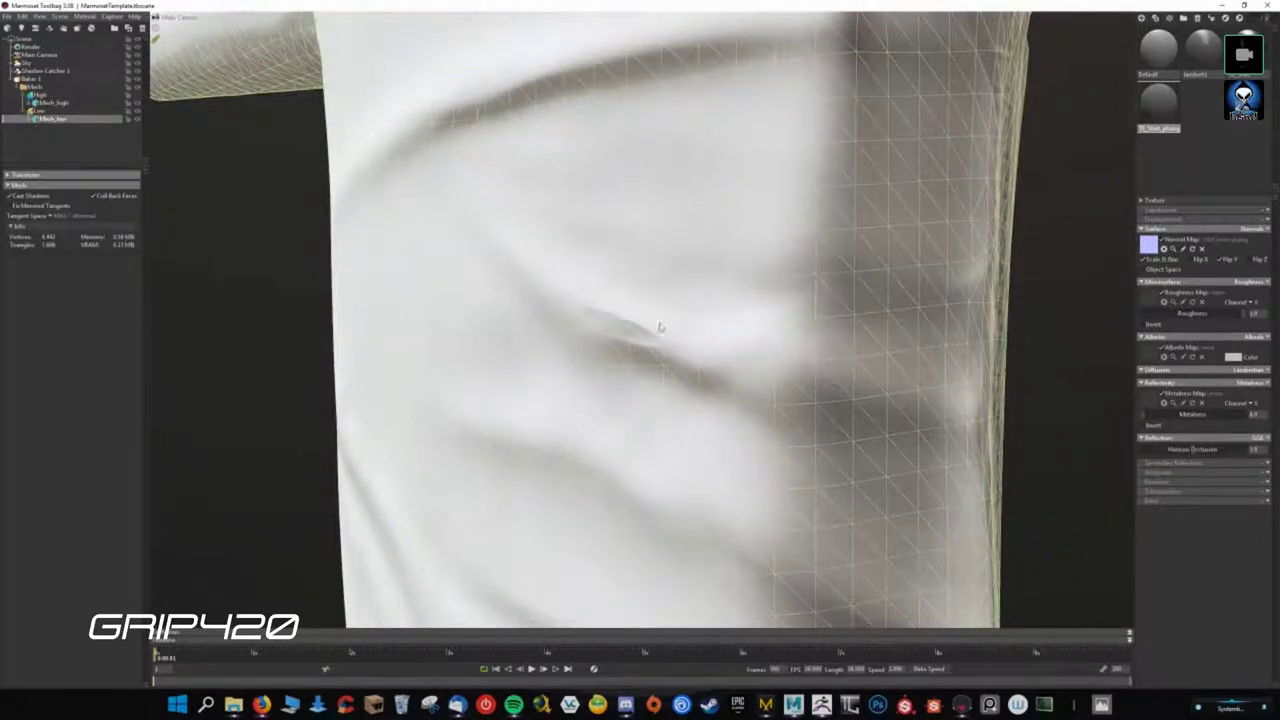
pyautogui.click(48, 117)
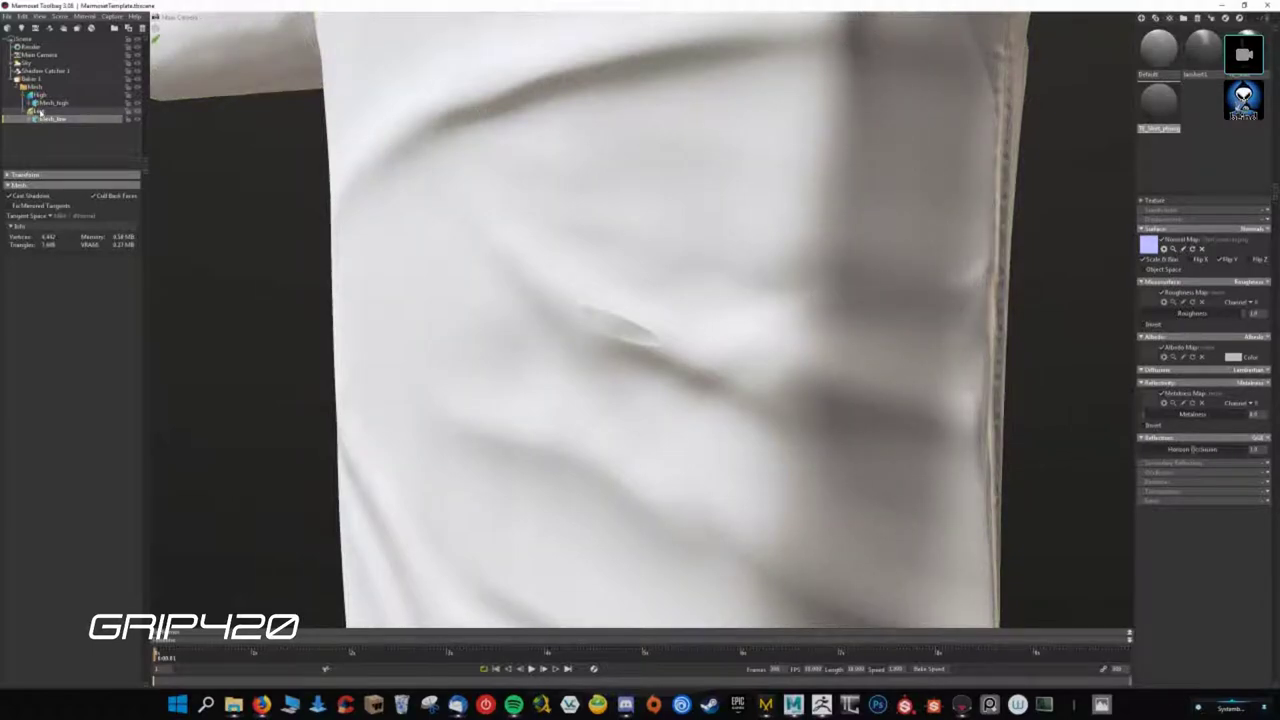
# - Inspect the chest dent while switching between Baker 1 and the Low group's cage settings
pyautogui.click(40, 111)
pyautogui.moveTo(330, 280); pyautogui.dragTo(434, 280)
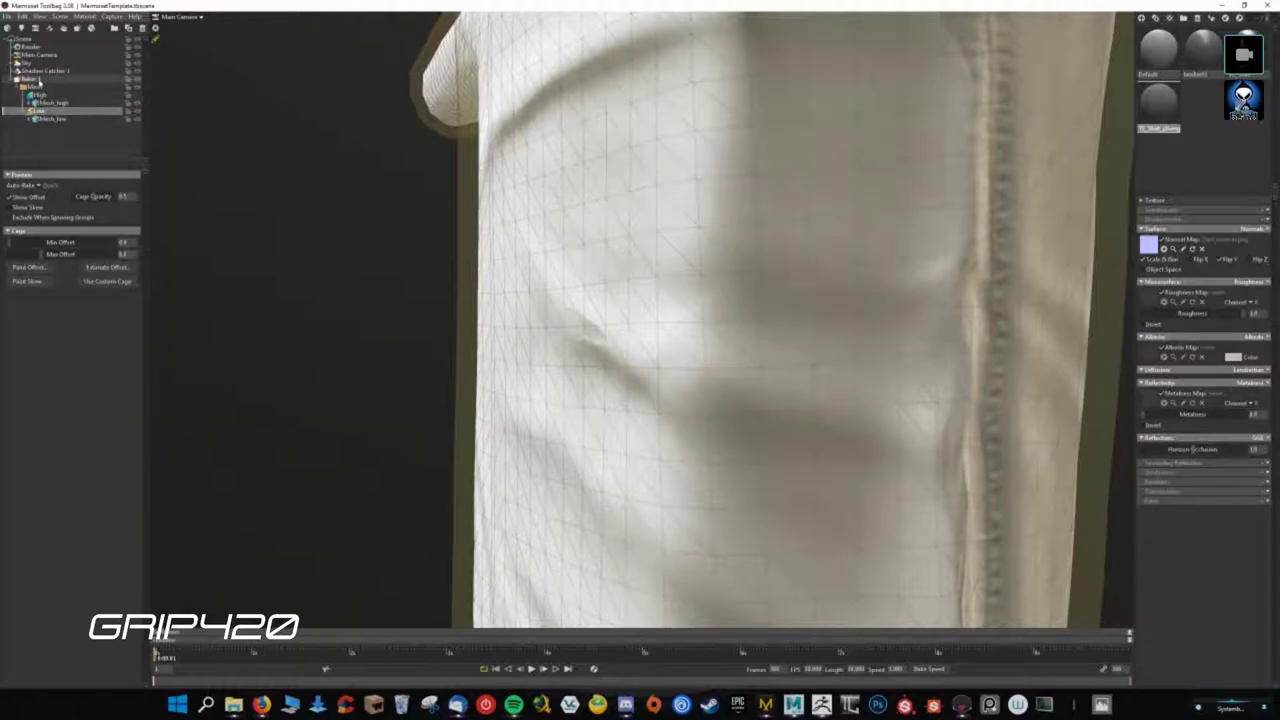
pyautogui.click(38, 80)
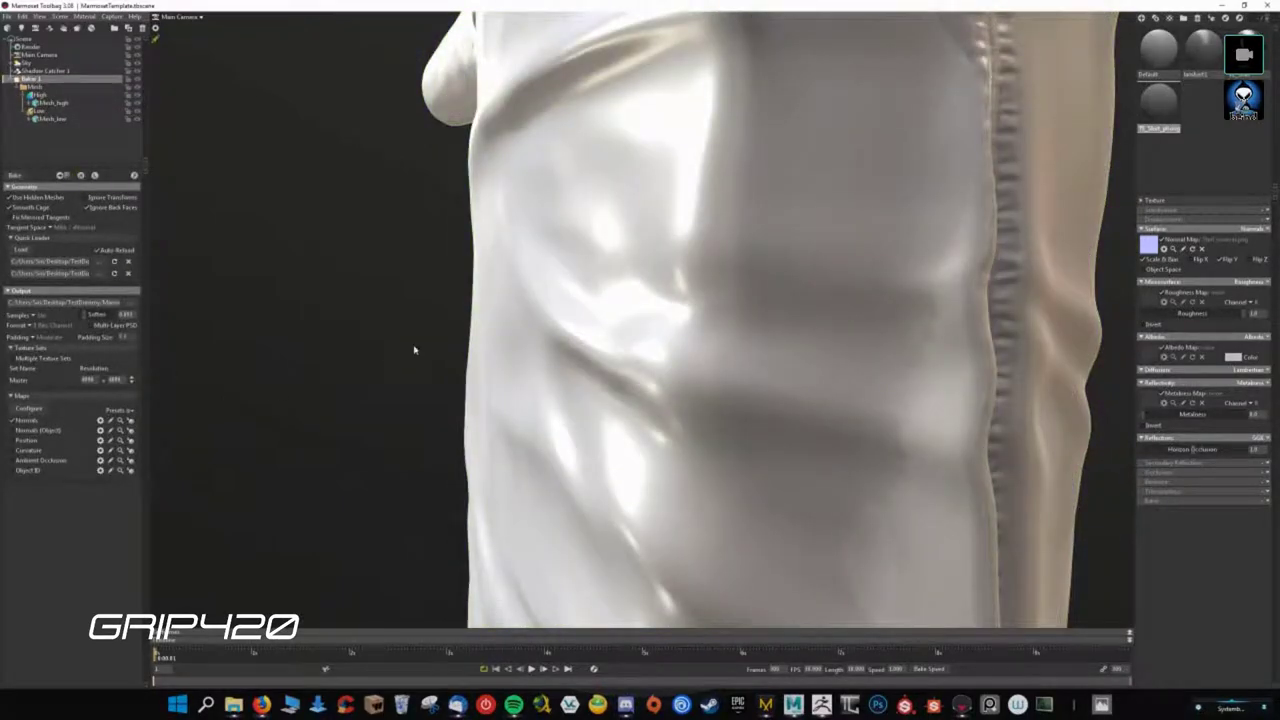
pyautogui.moveTo(445, 266); pyautogui.dragTo(454, 266)
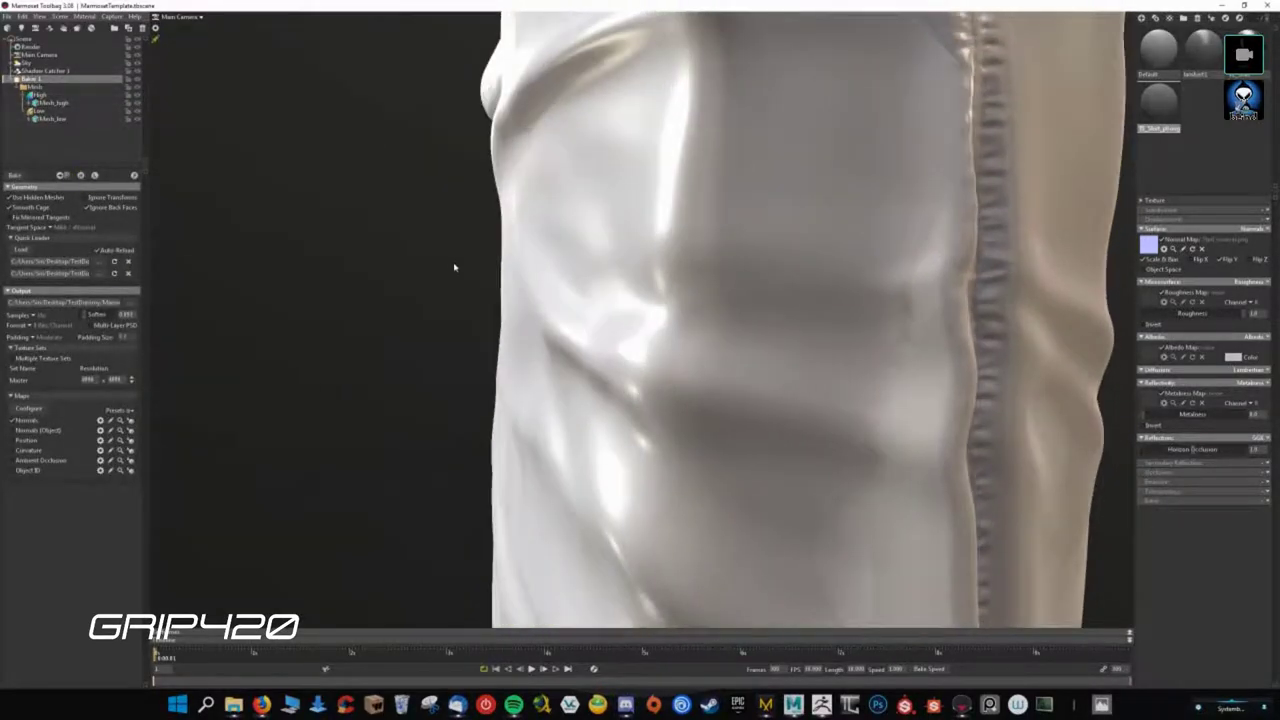
pyautogui.click(40, 110)
pyautogui.moveTo(510, 340); pyautogui.dragTo(593, 321)
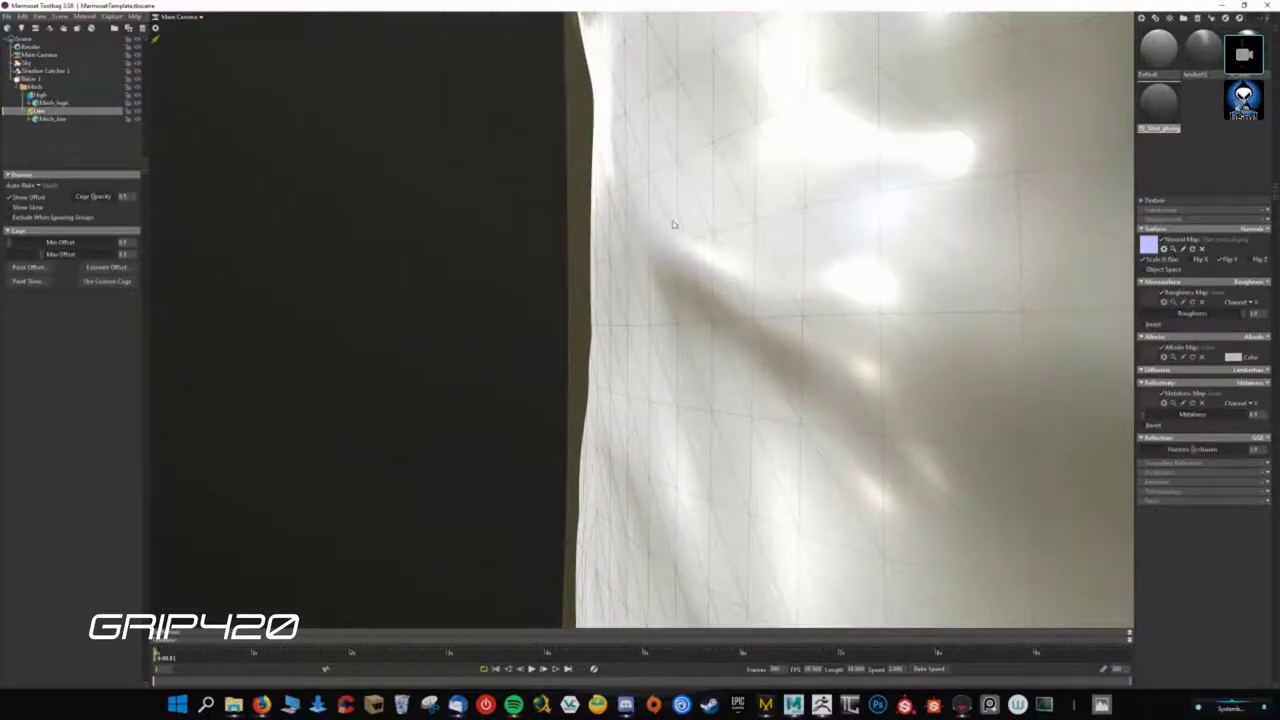
pyautogui.moveTo(697, 258)
pyautogui.mouseDown()
pyautogui.moveTo(641, 236)
pyautogui.moveTo(806, 229)
pyautogui.moveTo(690, 247)
pyautogui.moveTo(779, 266)
pyautogui.moveTo(715, 345)
pyautogui.moveTo(700, 340)
pyautogui.mouseUp()
pyautogui.click(32, 79)
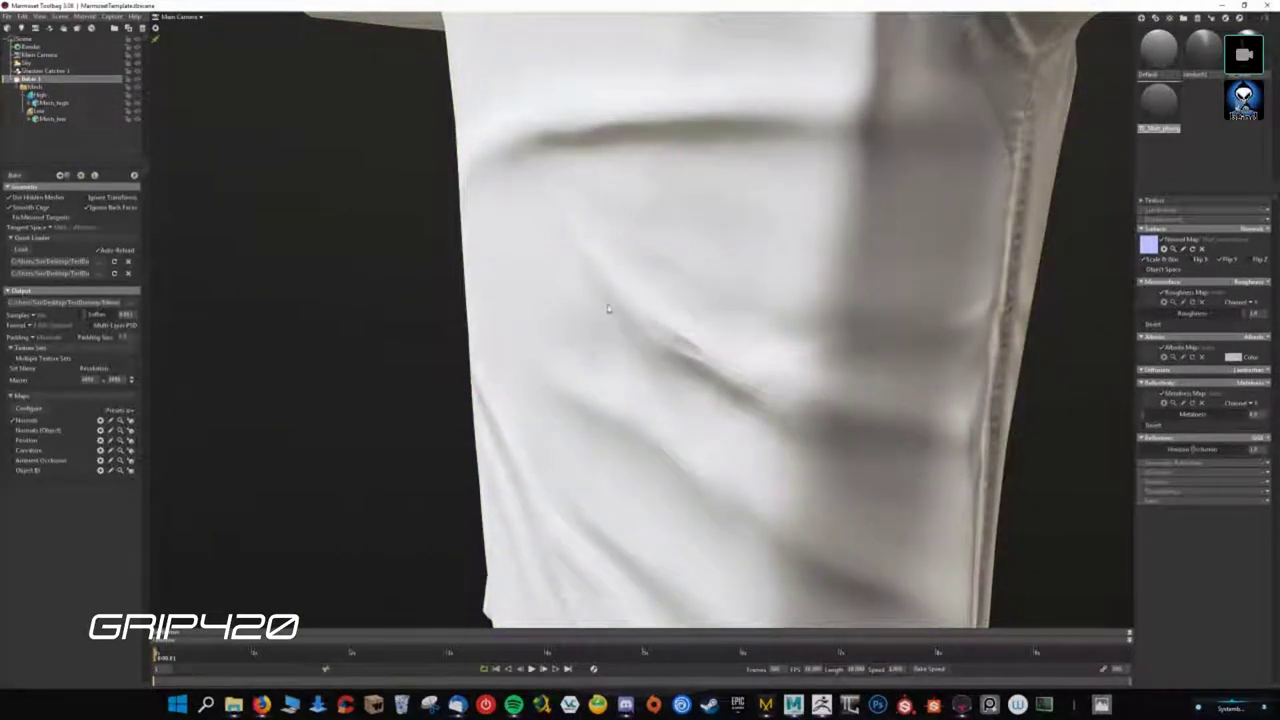
pyautogui.moveTo(606, 308); pyautogui.dragTo(622, 327)
pyautogui.scroll(2, 607, 319)
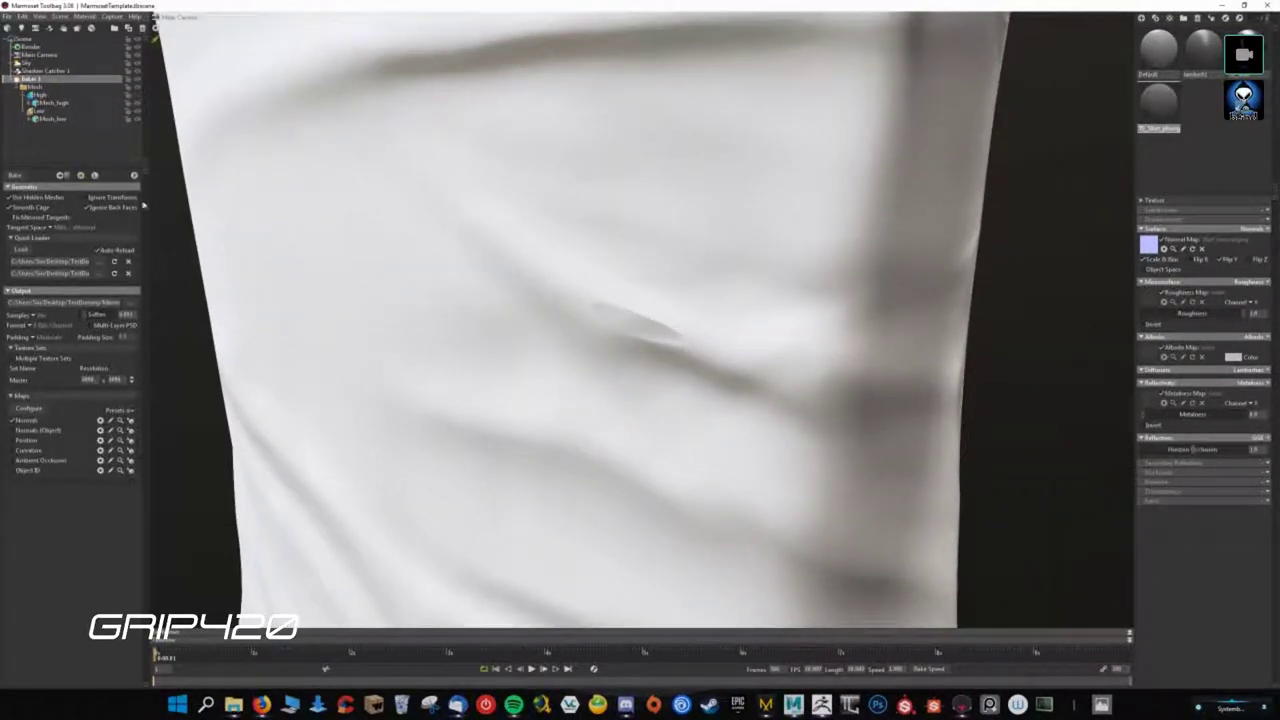
pyautogui.click(45, 111)
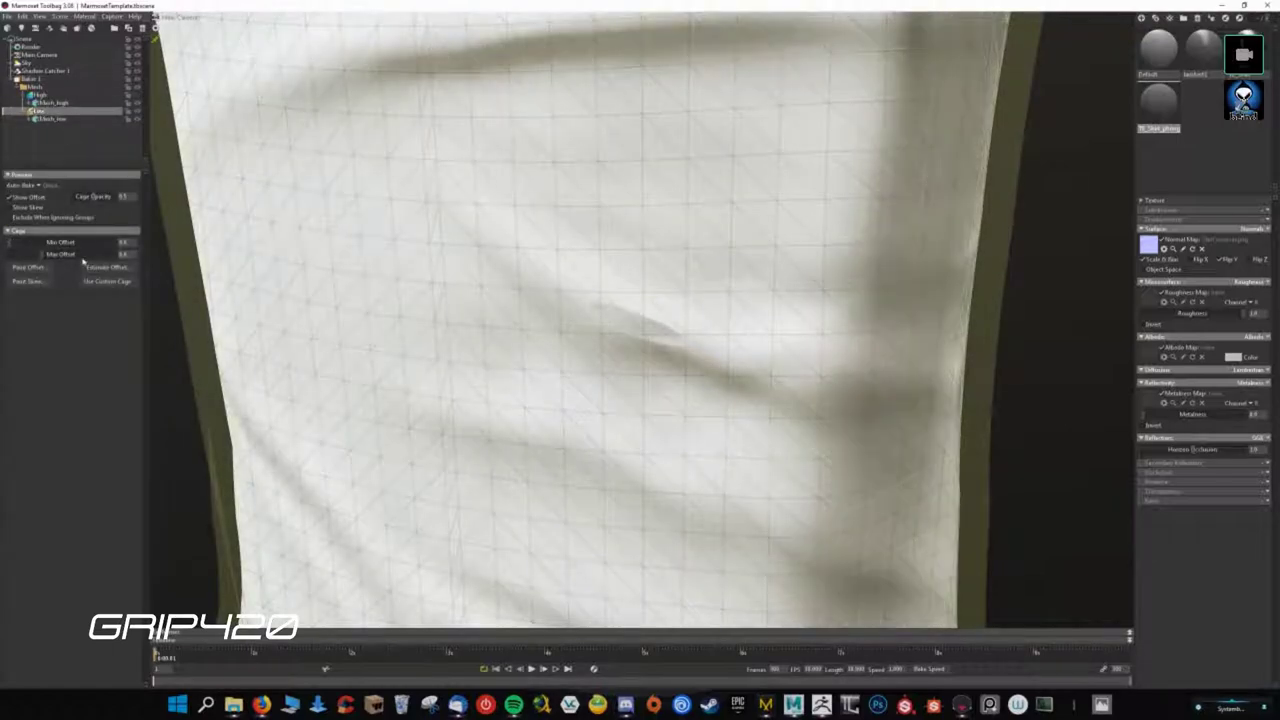
# - Increase the Low group's cage Max Offset
pyautogui.moveTo(36, 254); pyautogui.dragTo(54, 263)
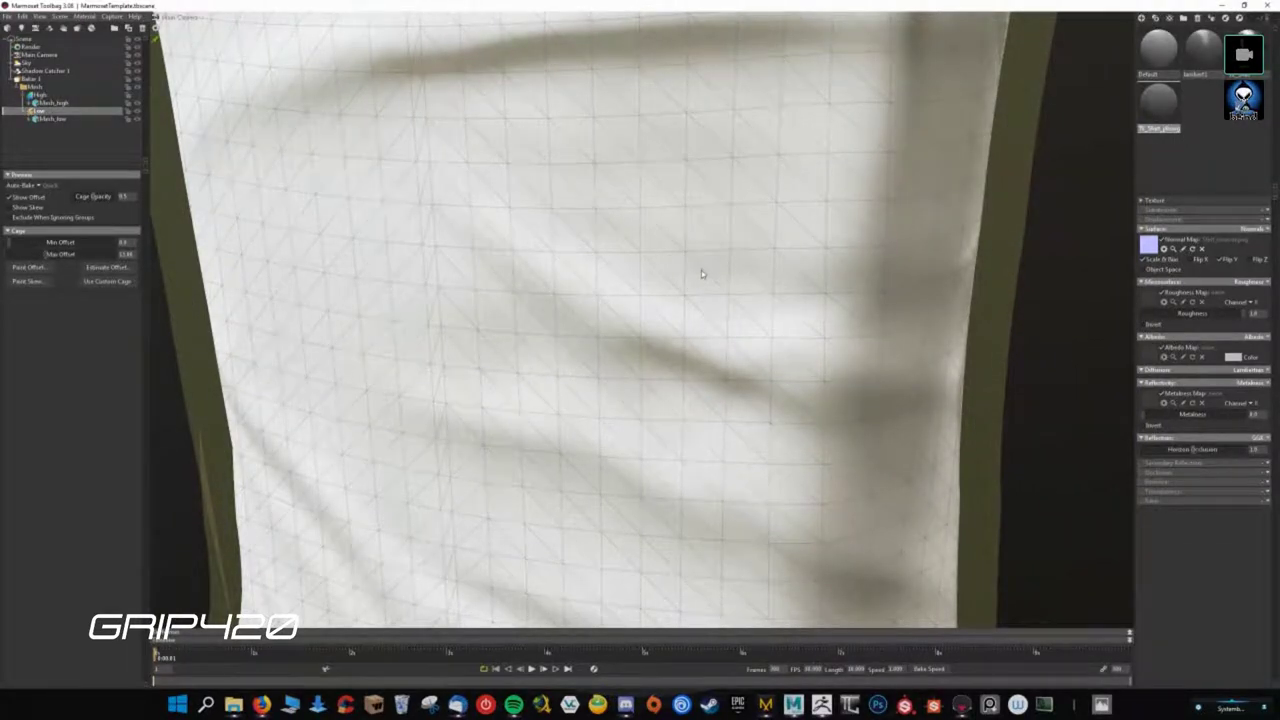
pyautogui.scroll(-5, 701, 270)
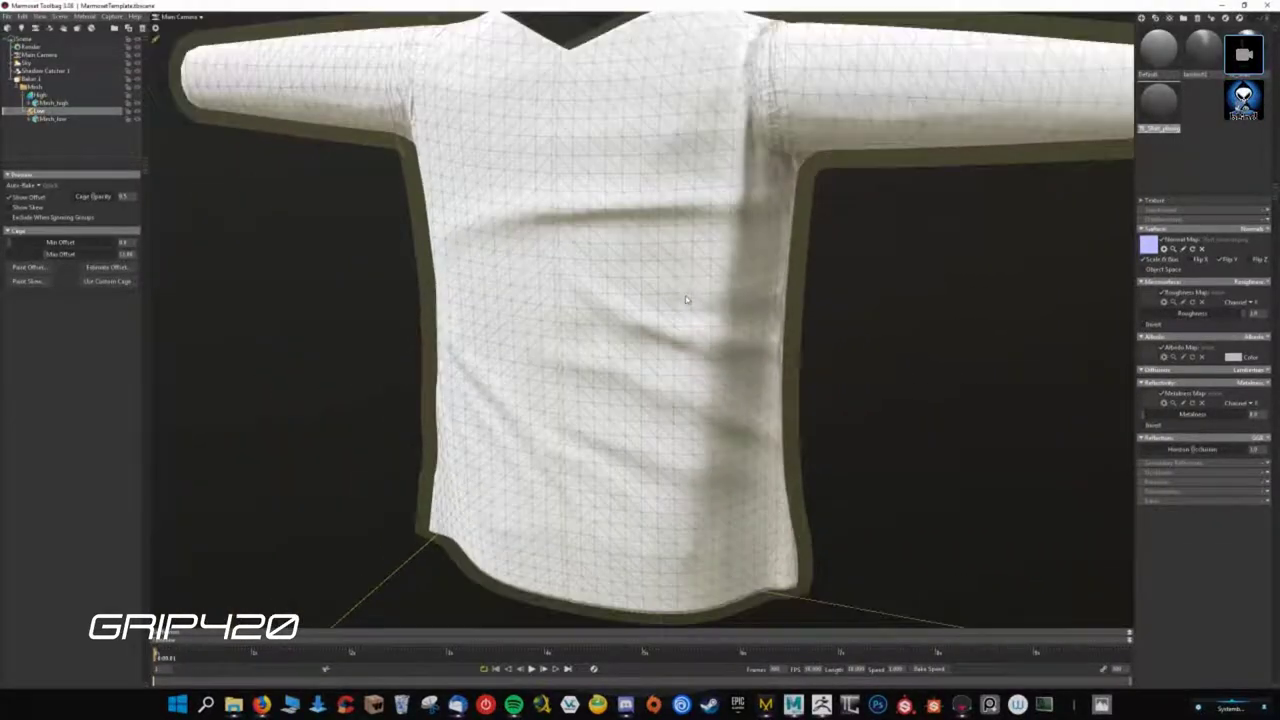
pyautogui.moveTo(722, 331); pyautogui.dragTo(650, 351)
pyautogui.scroll(5, 724, 332)
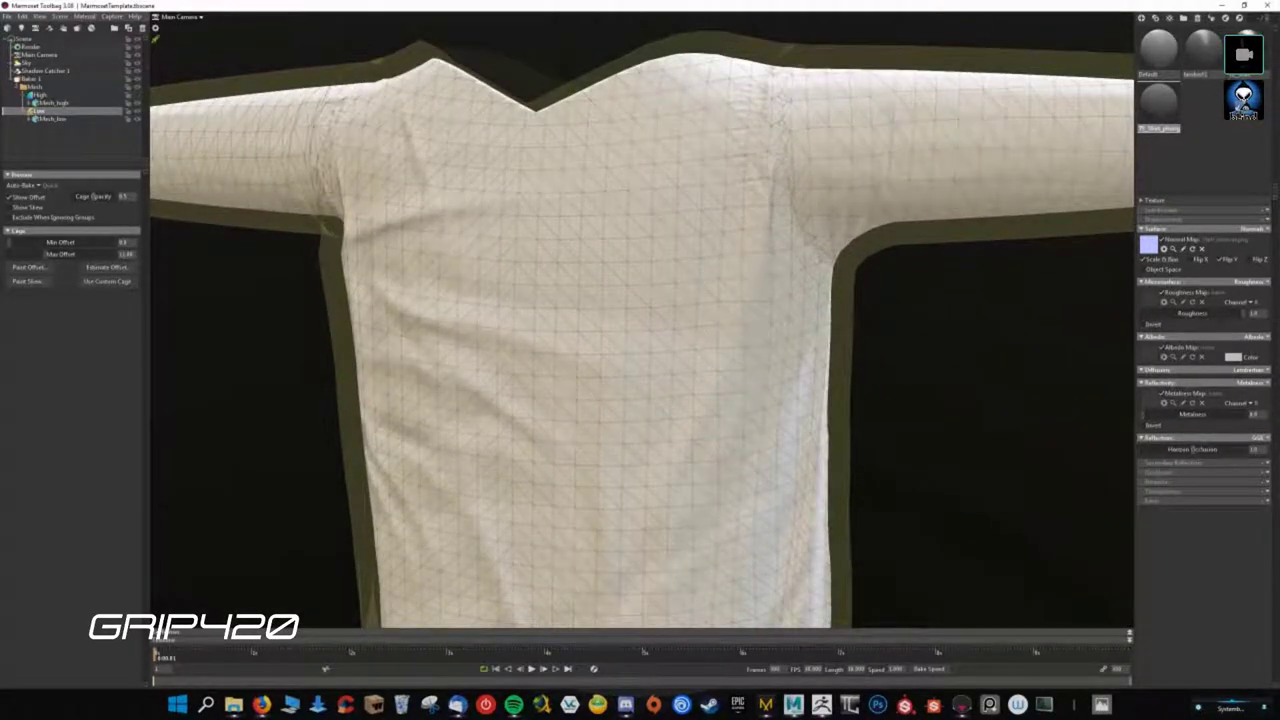
# - Check the normal map's folder in Explorer, then open Paint Offset for the Low group's cage
pyautogui.hotkey('alt', 'Tab')
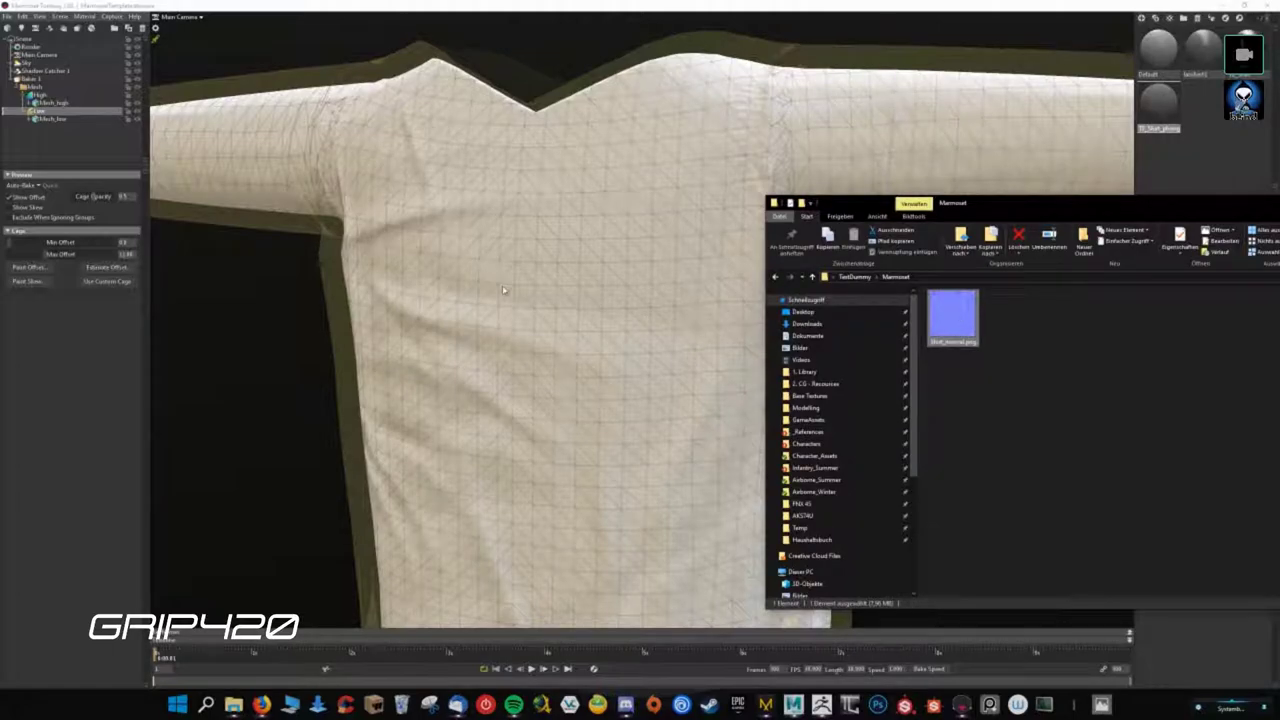
pyautogui.hotkey('alt', 'Tab')
pyautogui.moveTo(593, 308)
pyautogui.mouseDown()
pyautogui.moveTo(739, 217)
pyautogui.moveTo(697, 277)
pyautogui.moveTo(543, 314)
pyautogui.mouseUp()
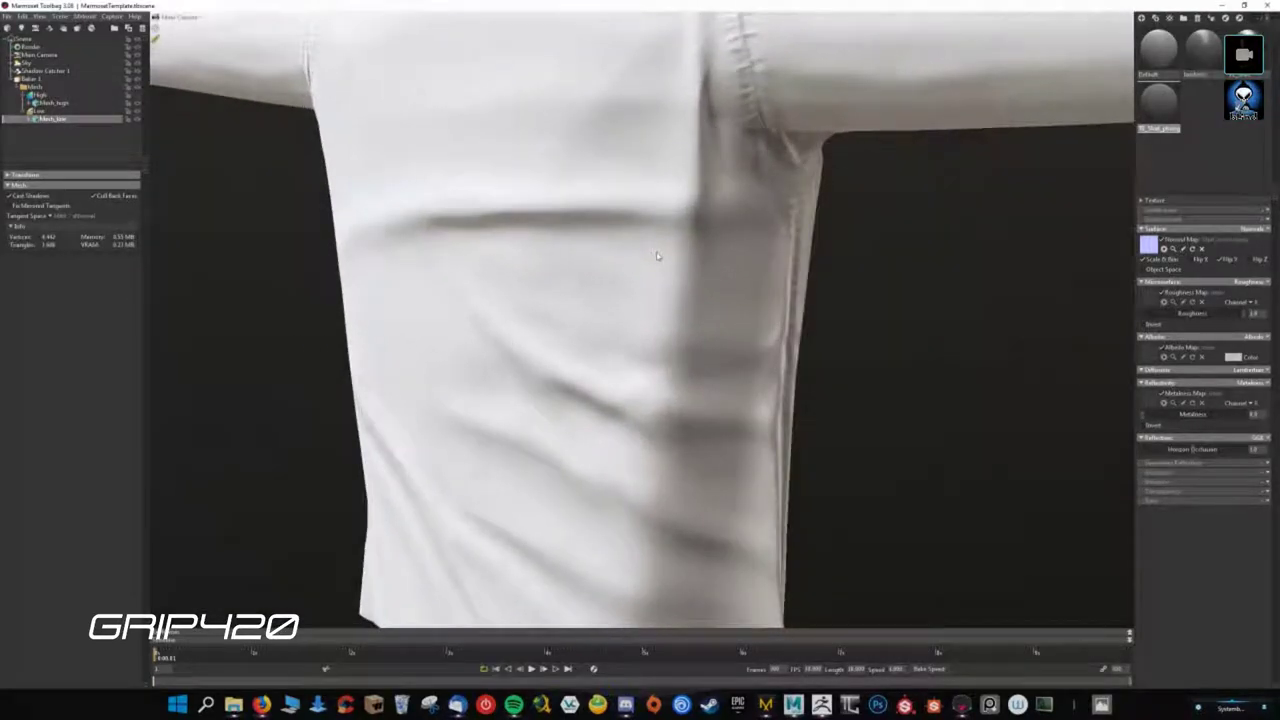
pyautogui.click(40, 110)
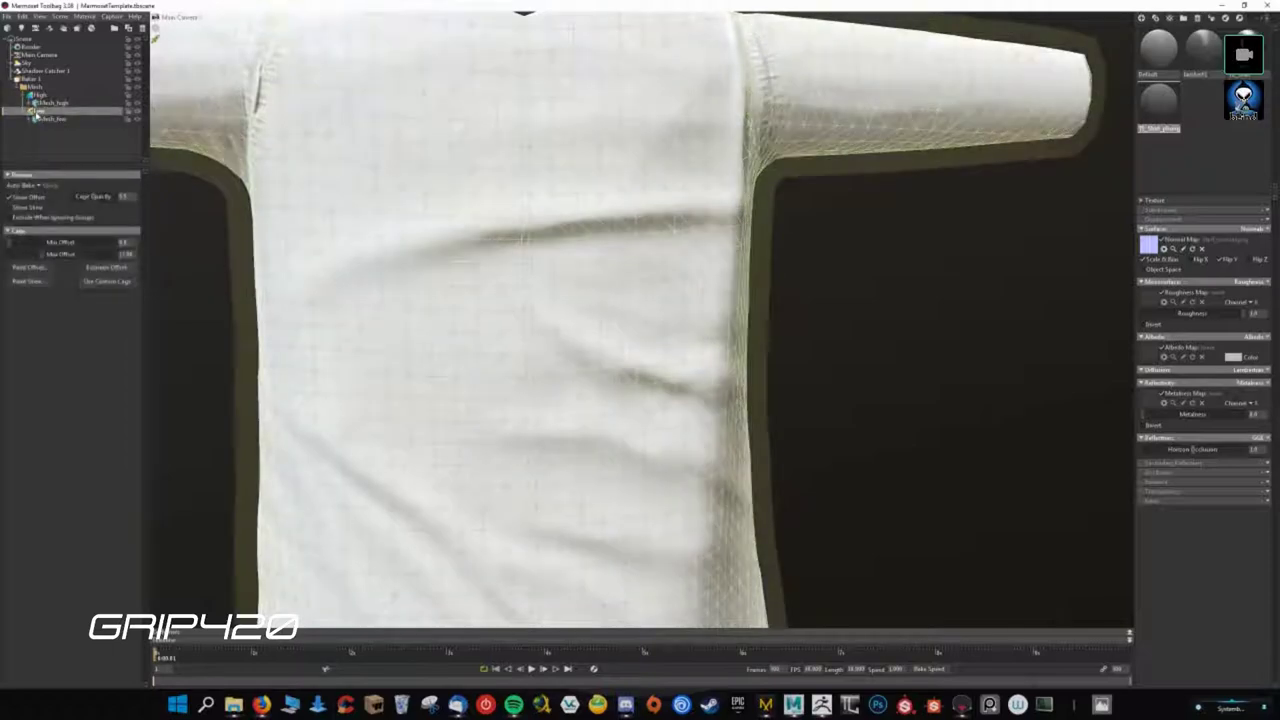
pyautogui.click(30, 281)
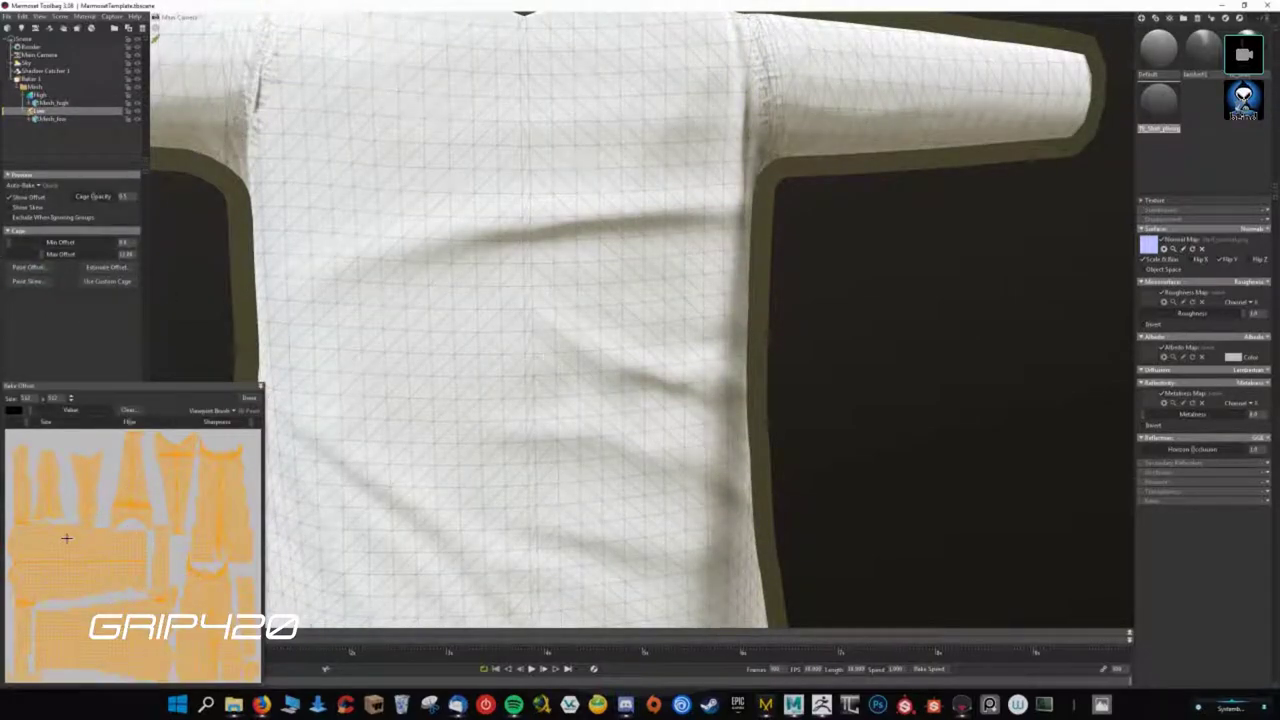
# - Paint extra cage offset over the shirt's chest and upper chest
pyautogui.moveTo(79, 560); pyautogui.dragTo(110, 578)
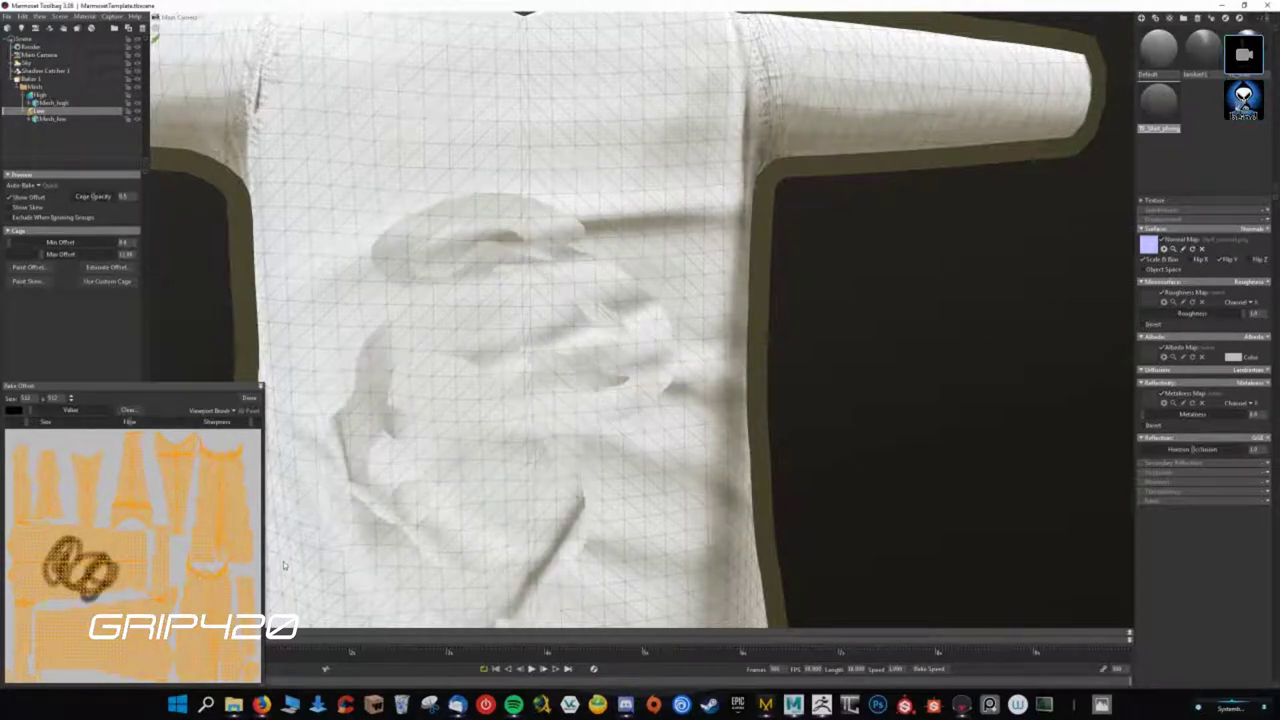
pyautogui.scroll(-2, 445, 440)
pyautogui.moveTo(445, 440); pyautogui.dragTo(615, 225)
pyautogui.scroll(2, 615, 225)
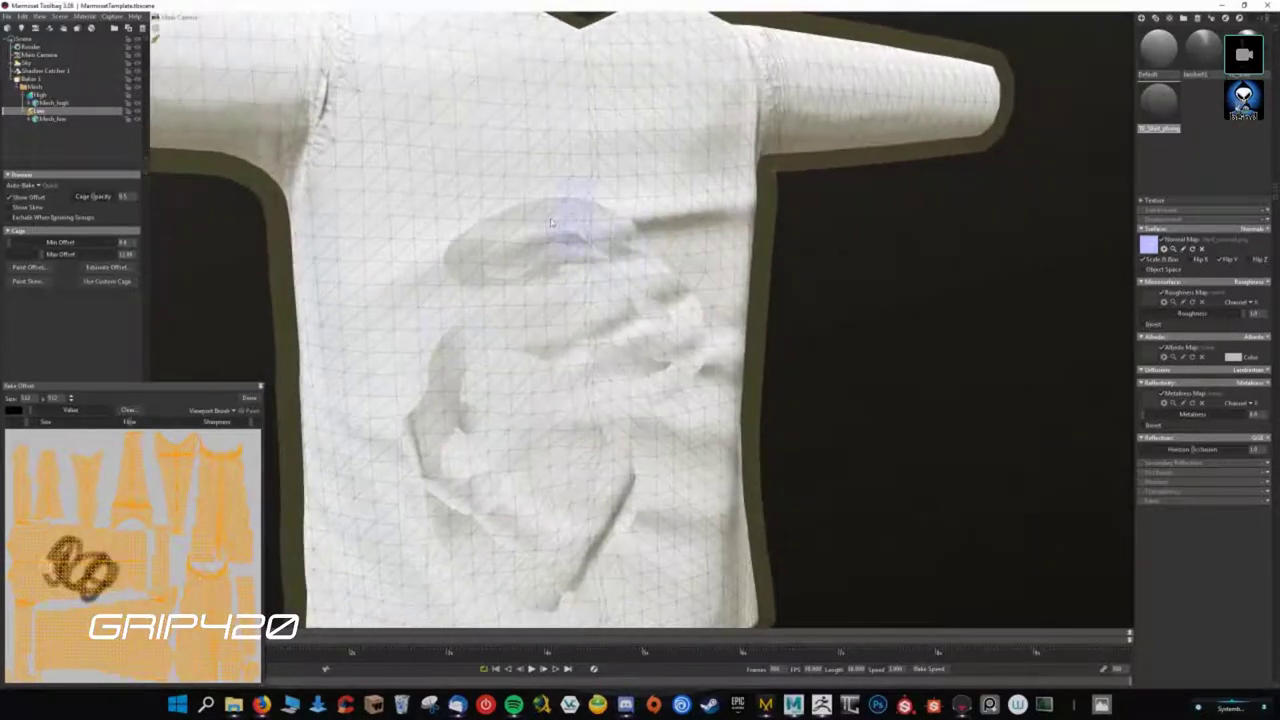
pyautogui.moveTo(560, 236)
pyautogui.mouseDown()
pyautogui.moveTo(586, 257)
pyautogui.moveTo(500, 243)
pyautogui.moveTo(608, 271)
pyautogui.moveTo(597, 330)
pyautogui.moveTo(650, 286)
pyautogui.moveTo(630, 300)
pyautogui.moveTo(594, 286)
pyautogui.moveTo(507, 292)
pyautogui.moveTo(470, 515)
pyautogui.moveTo(586, 528)
pyautogui.moveTo(620, 500)
pyautogui.moveTo(688, 308)
pyautogui.mouseUp()
pyautogui.scroll(-3, 600, 350)
pyautogui.moveTo(600, 350); pyautogui.dragTo(565, 392)
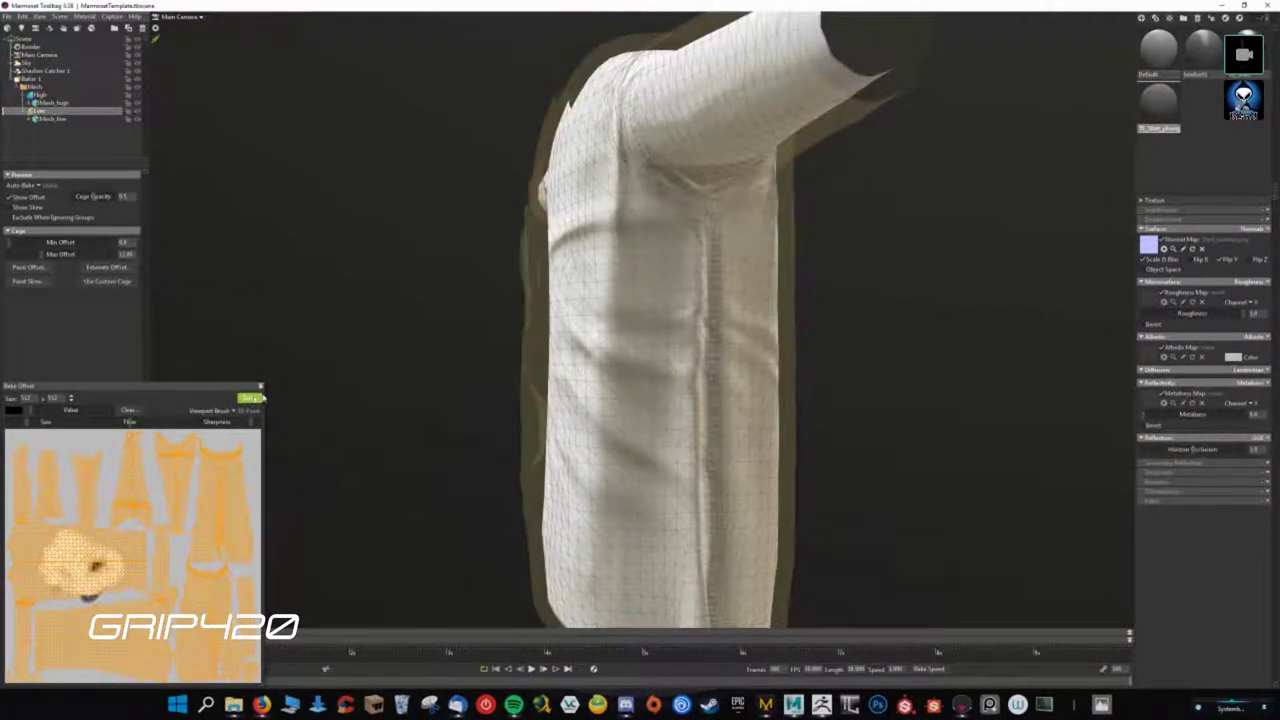
# - Close the offset painting window and open Paint Skew for the bake direction
pyautogui.click(260, 386)
pyautogui.moveTo(508, 297)
pyautogui.mouseDown()
pyautogui.moveTo(603, 580)
pyautogui.moveTo(436, 331)
pyautogui.moveTo(309, 277)
pyautogui.mouseUp()
pyautogui.click(28, 281)
pyautogui.moveTo(560, 330); pyautogui.dragTo(837, 309)
pyautogui.scroll(2, 606, 317)
pyautogui.moveTo(606, 317)
pyautogui.mouseDown()
pyautogui.moveTo(601, 397)
pyautogui.moveTo(641, 394)
pyautogui.mouseUp()
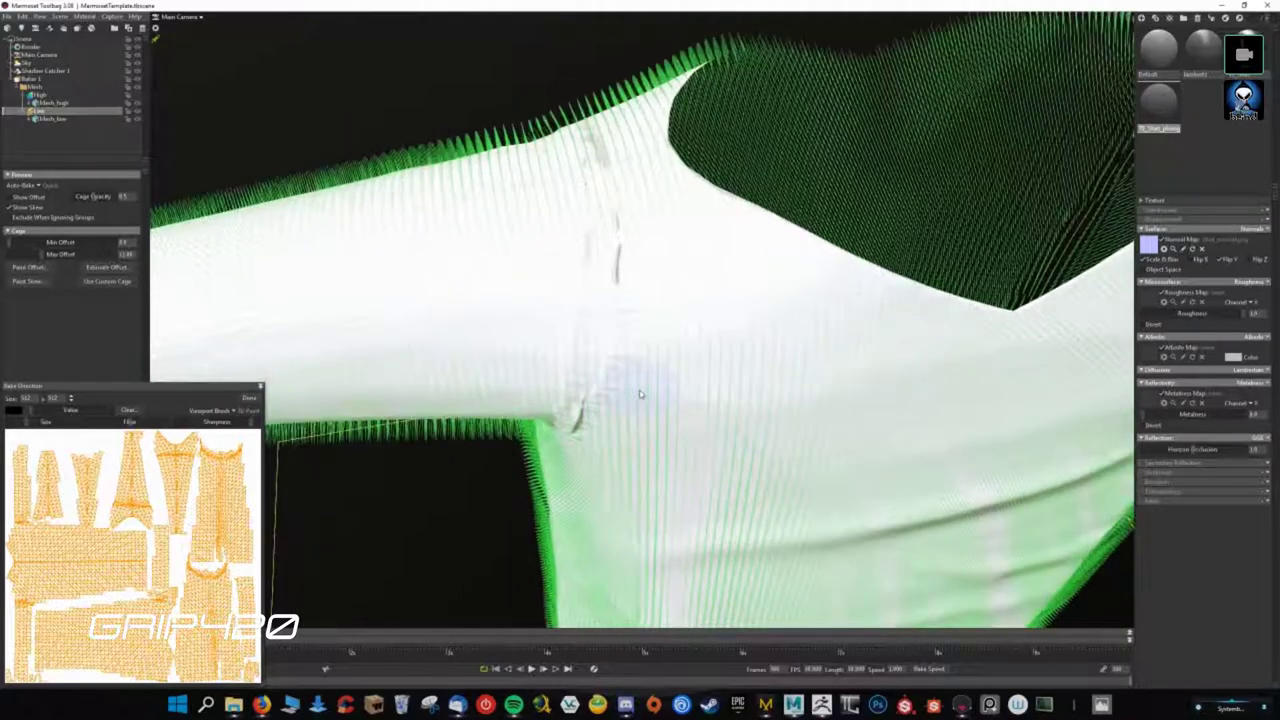
pyautogui.moveTo(640, 366); pyautogui.dragTo(863, 349)
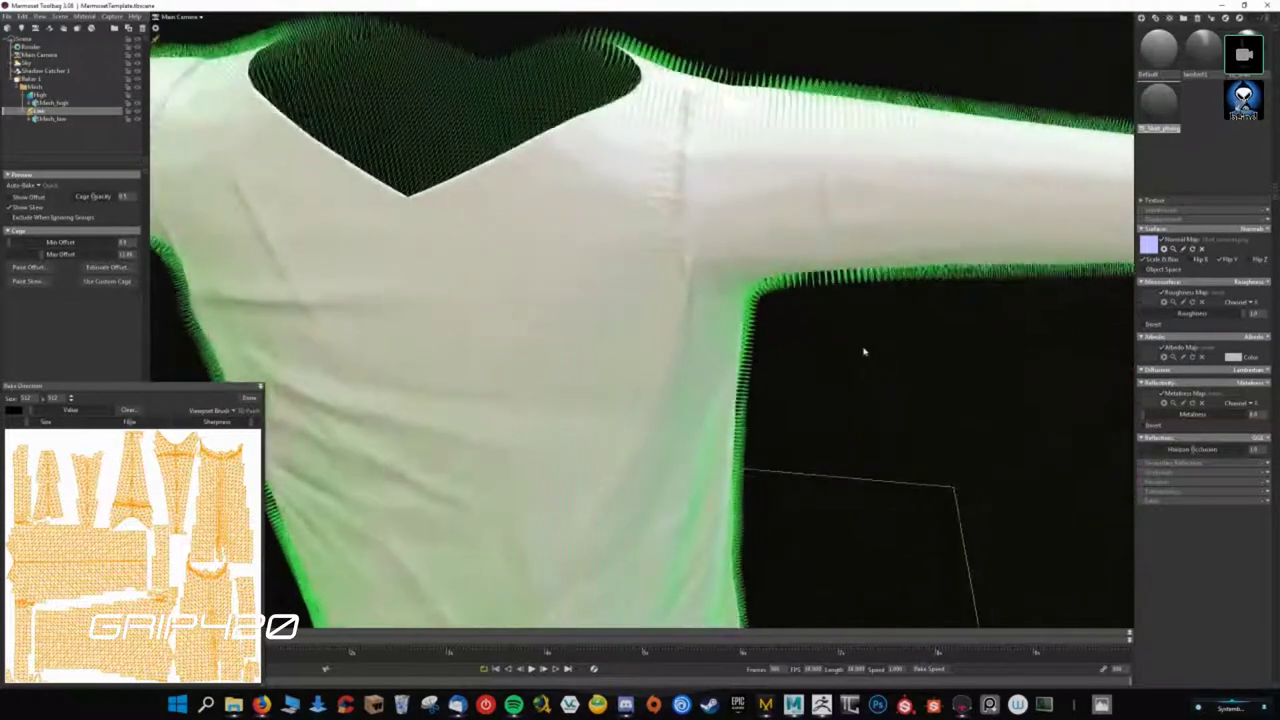
pyautogui.moveTo(627, 358)
pyautogui.mouseDown()
pyautogui.moveTo(800, 329)
pyautogui.moveTo(714, 300)
pyautogui.moveTo(677, 343)
pyautogui.moveTo(735, 443)
pyautogui.moveTo(649, 412)
pyautogui.mouseUp()
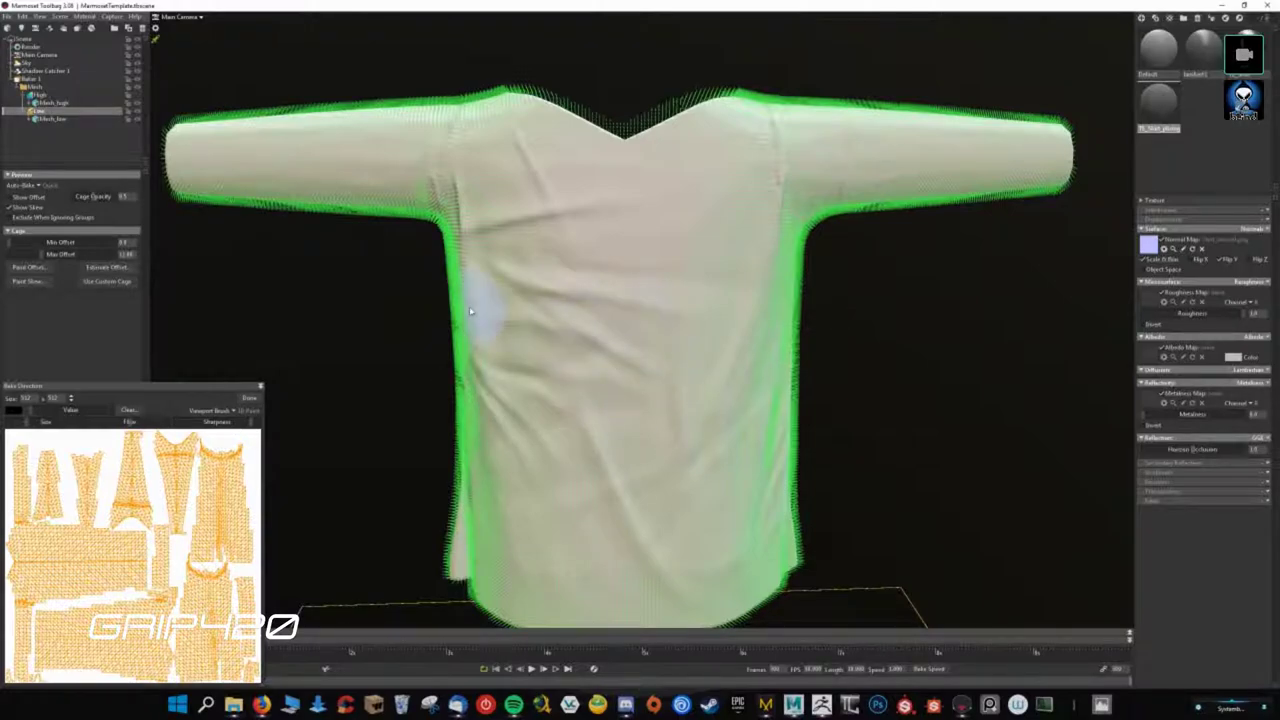
pyautogui.moveTo(497, 407)
pyautogui.mouseDown()
pyautogui.moveTo(605, 428)
pyautogui.moveTo(674, 466)
pyautogui.moveTo(657, 434)
pyautogui.moveTo(740, 420)
pyautogui.moveTo(700, 409)
pyautogui.moveTo(587, 427)
pyautogui.mouseUp()
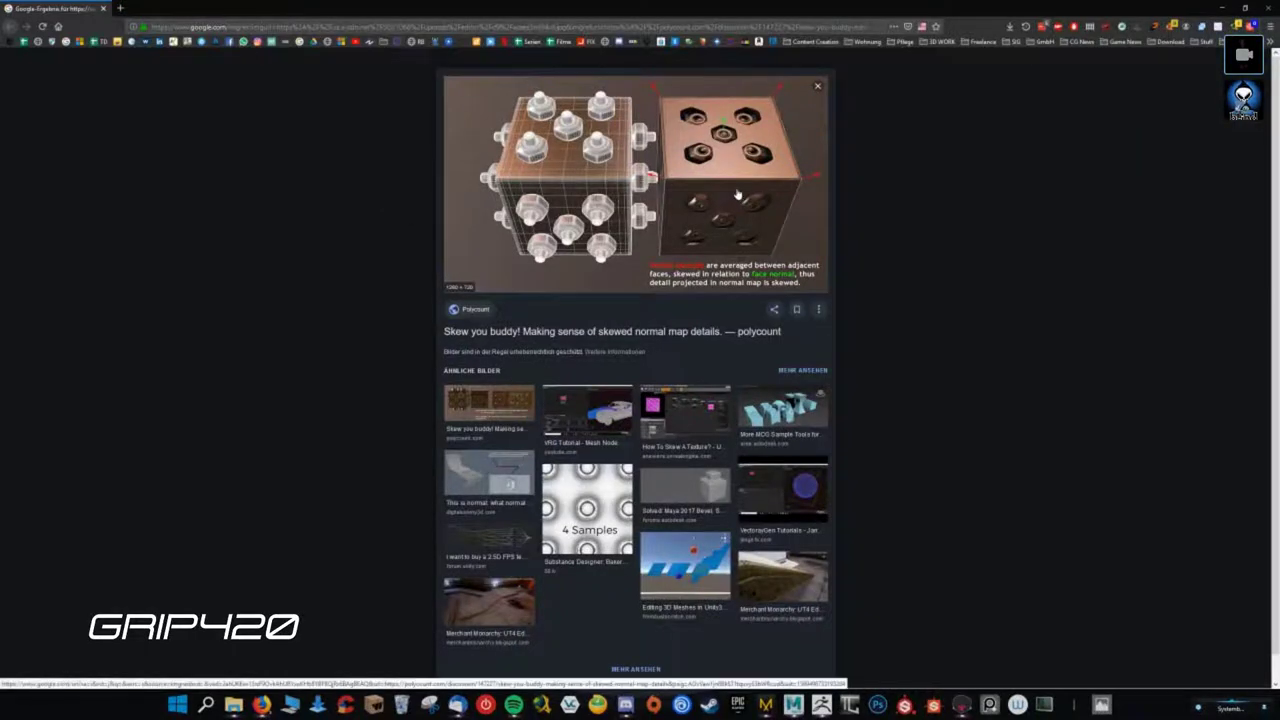
pyautogui.click(736, 196)
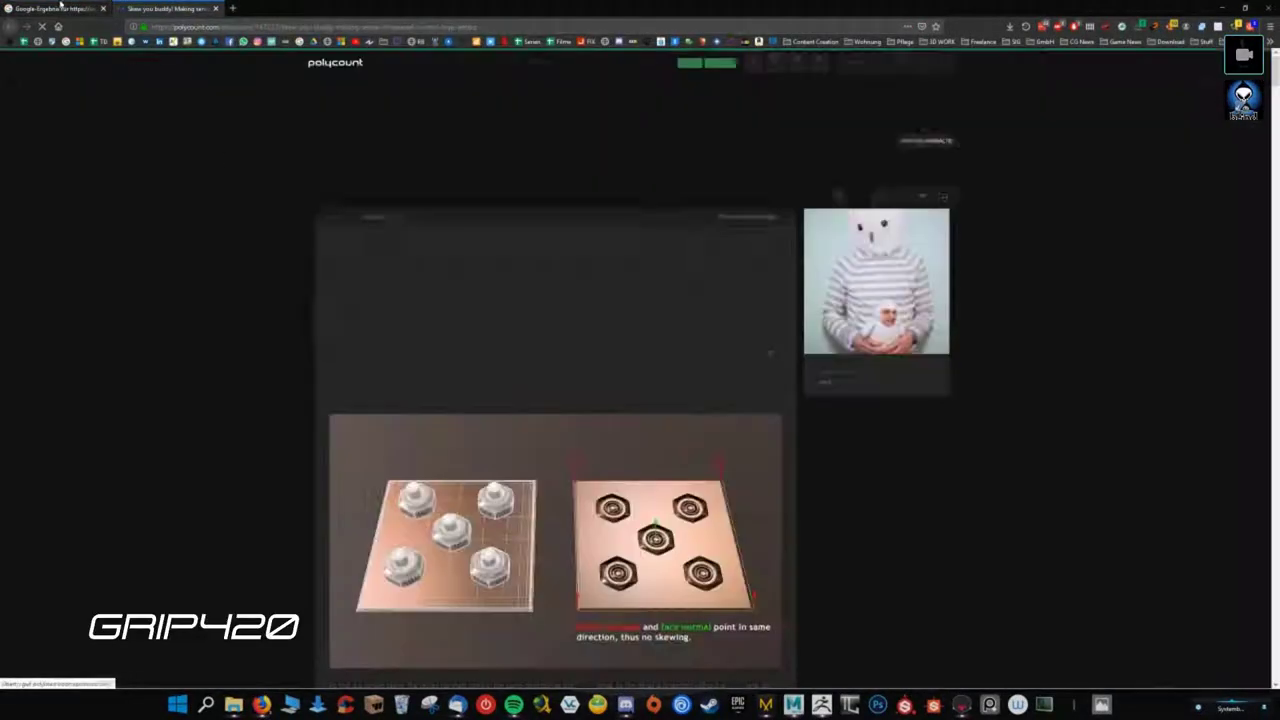
# - View the skewed vertex-normals cube diagram enlarged, close its tab, then close the baked texture preview
pyautogui.scroll(-2, 553, 544)
pyautogui.scroll(-2, 573, 508)
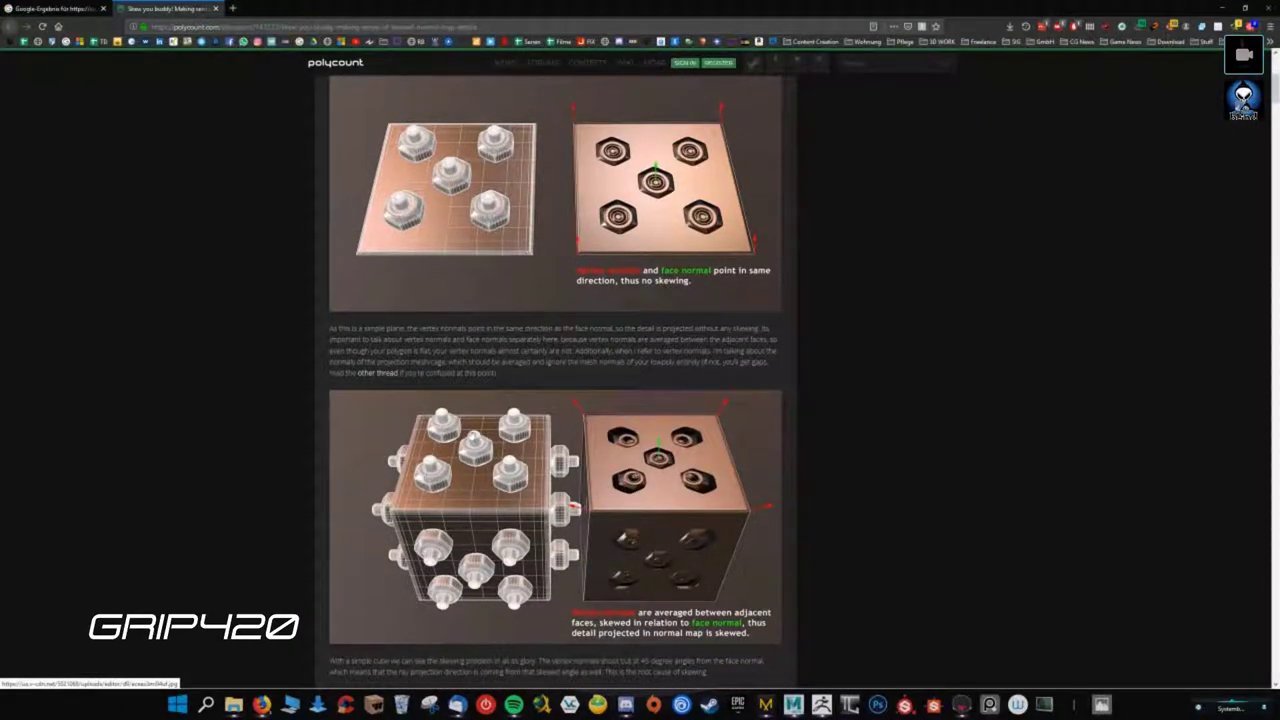
pyautogui.scroll(-2, 483, 428)
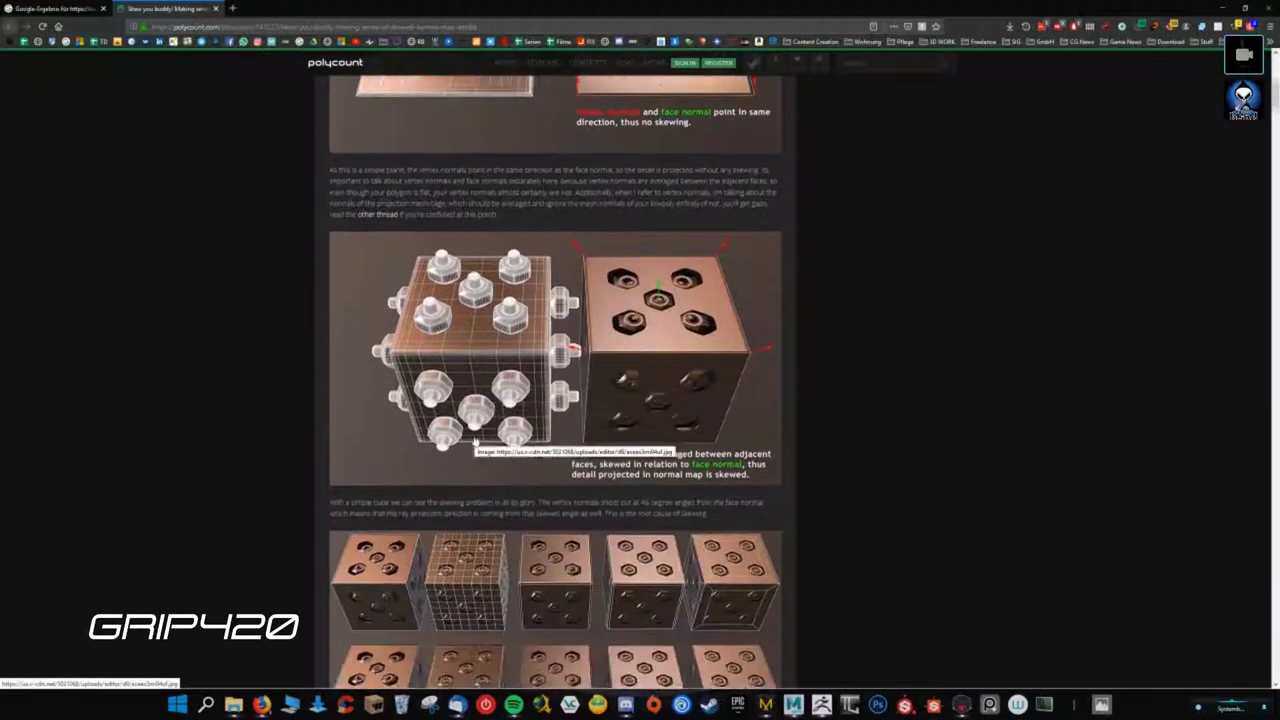
pyautogui.click(498, 329)
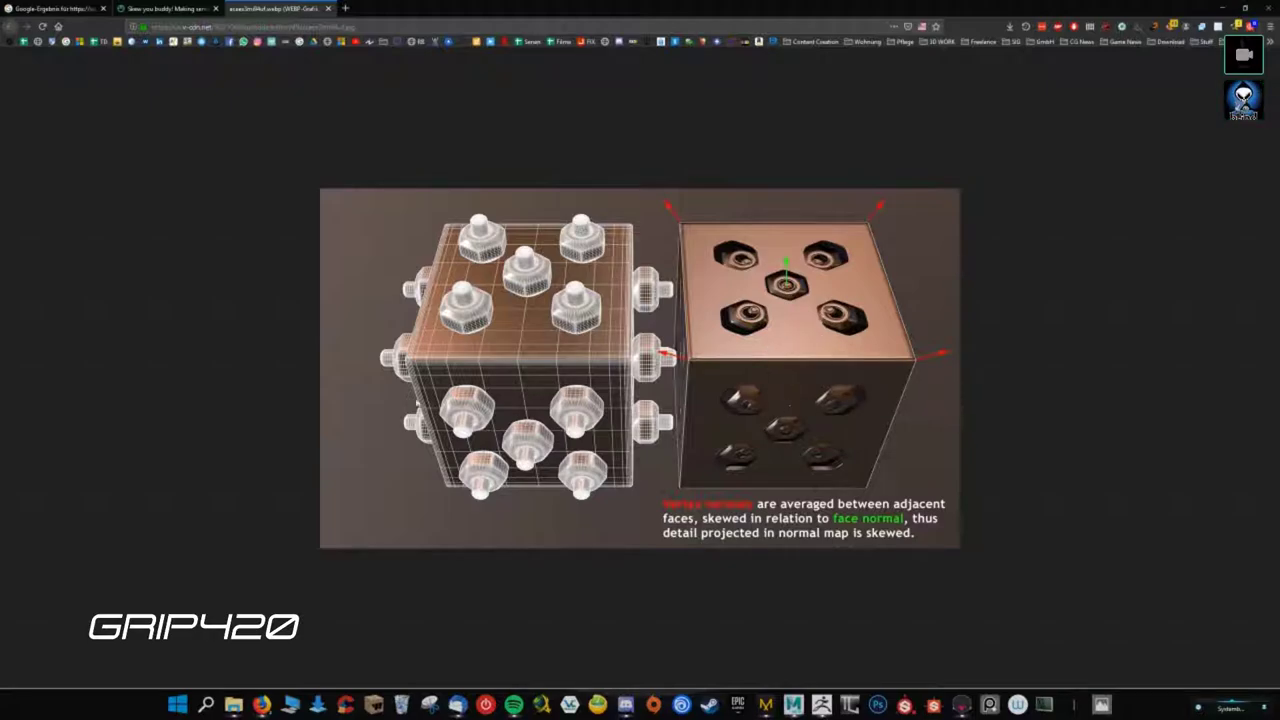
pyautogui.middleClick(291, 5)
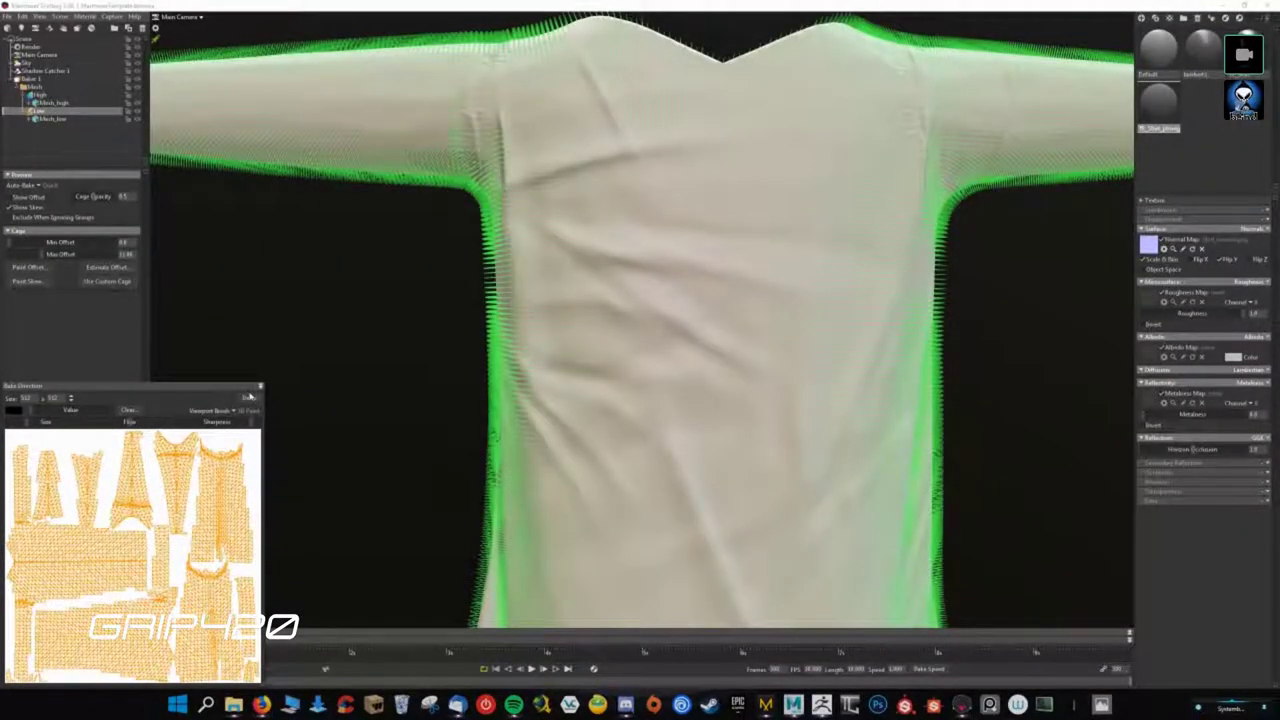
pyautogui.click(259, 386)
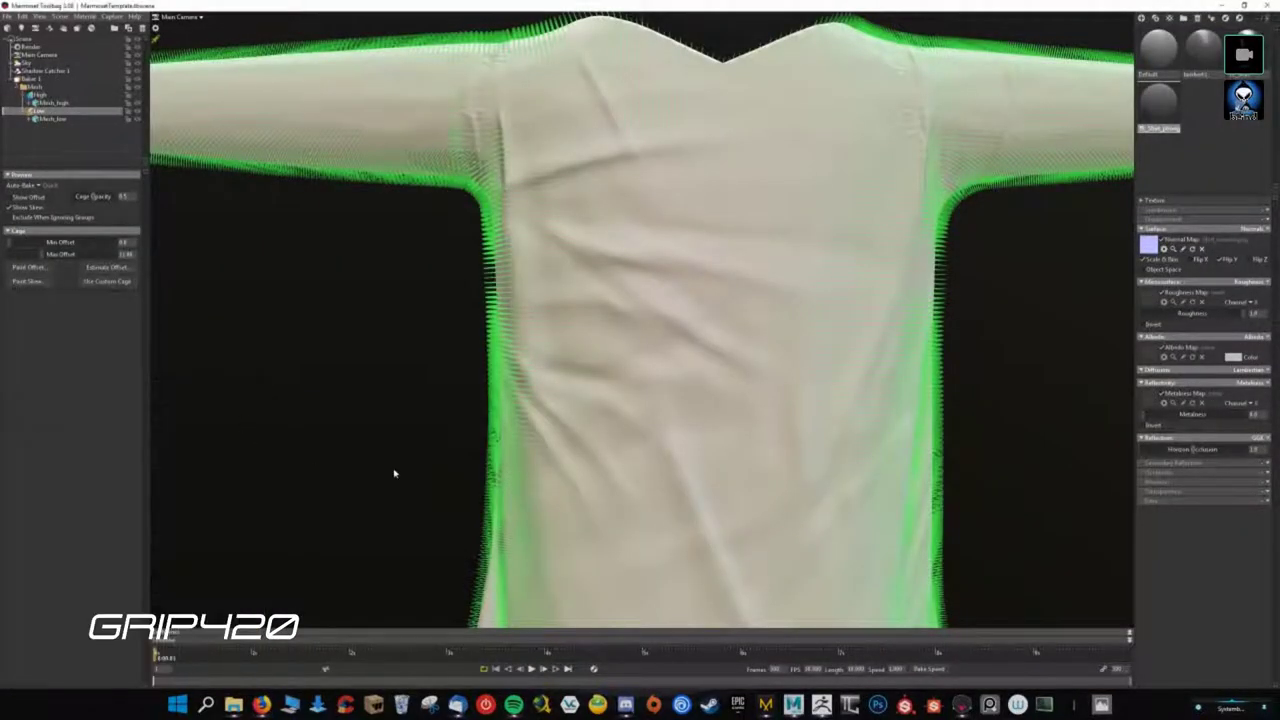
# - Select Baker 1 and inspect the shirt from several angles
pyautogui.scroll(-4, 575, 390)
pyautogui.moveTo(575, 390)
pyautogui.mouseDown()
pyautogui.moveTo(549, 423)
pyautogui.moveTo(340, 283)
pyautogui.mouseUp()
pyautogui.scroll(3, 549, 423)
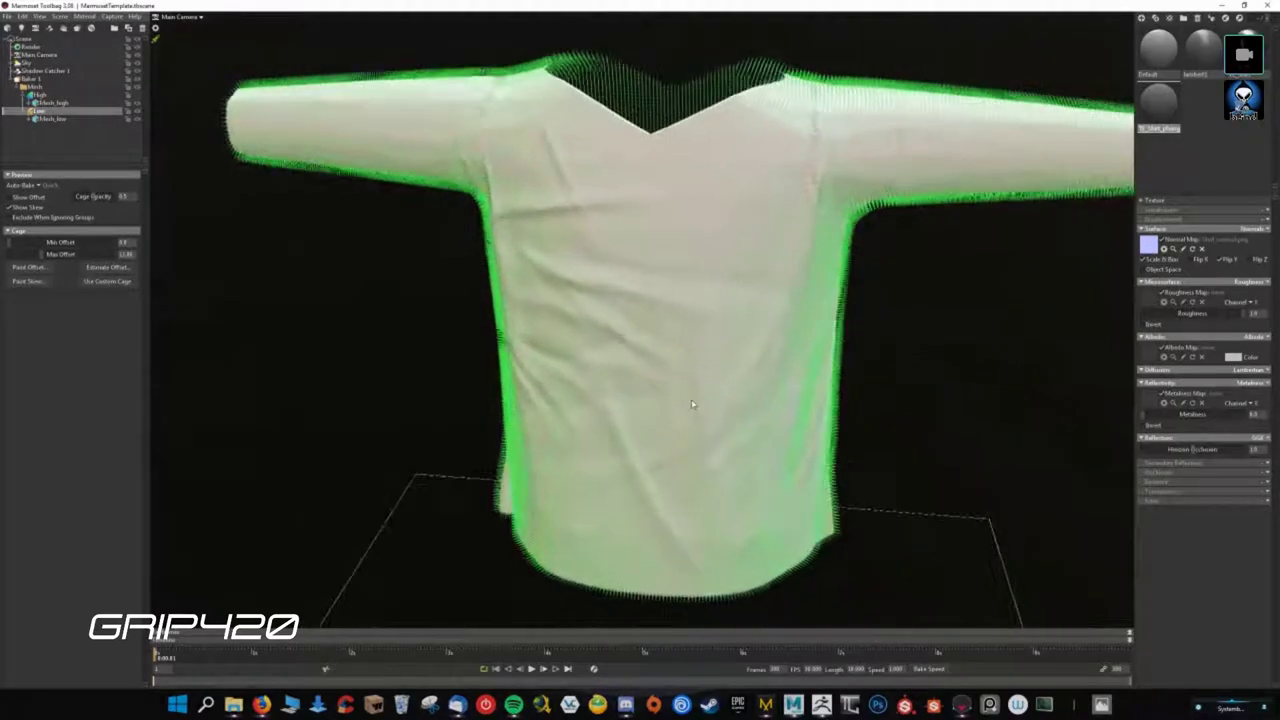
pyautogui.click(33, 80)
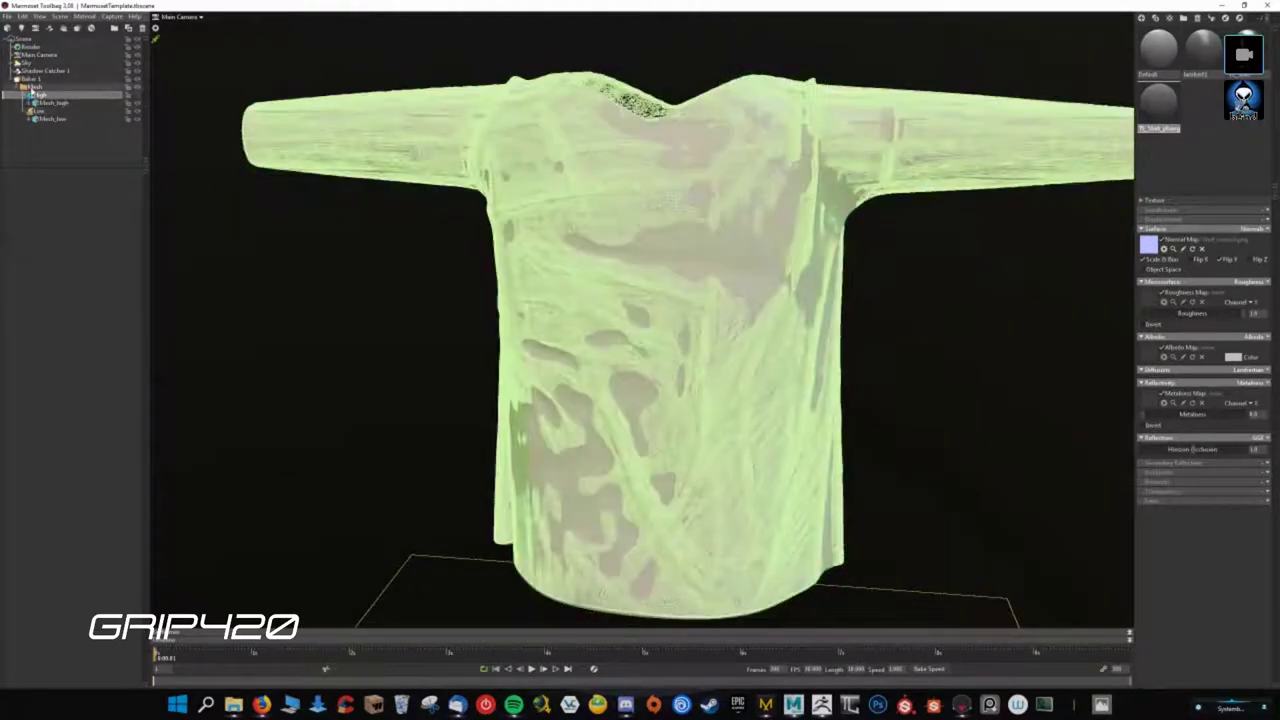
pyautogui.moveTo(600, 400)
pyautogui.mouseDown()
pyautogui.moveTo(380, 351)
pyautogui.moveTo(669, 316)
pyautogui.moveTo(534, 323)
pyautogui.mouseUp()
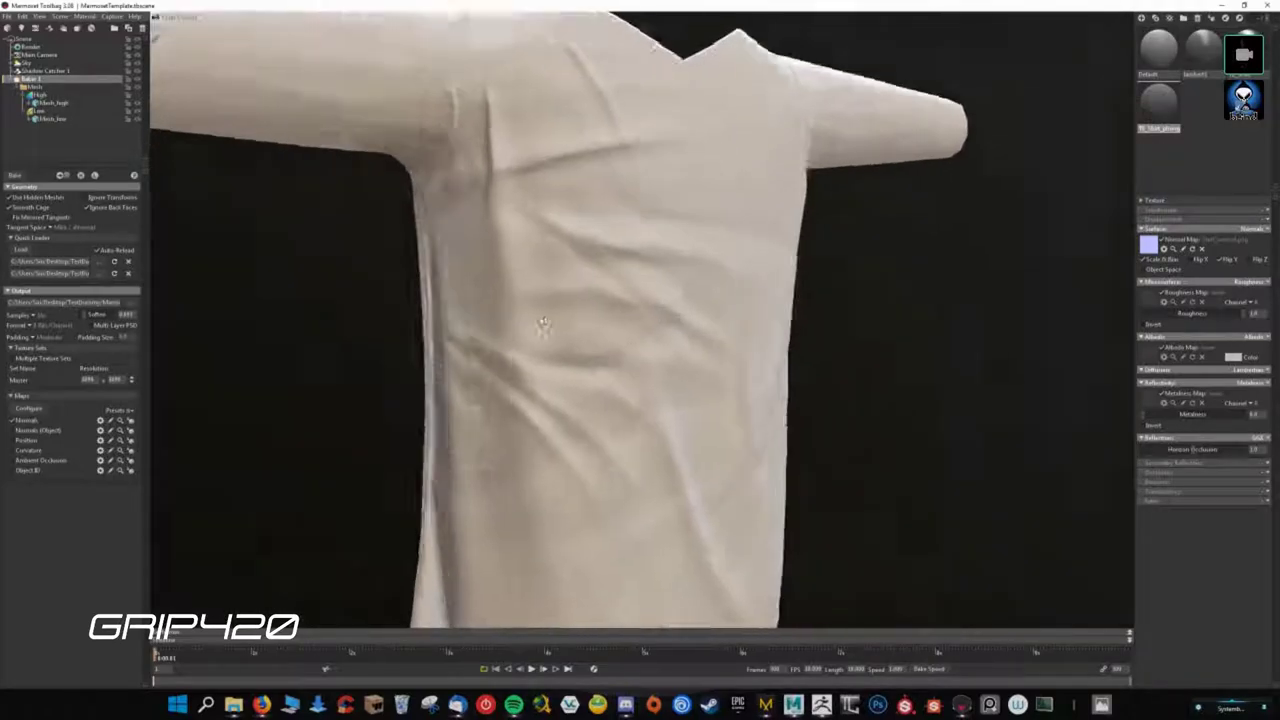
pyautogui.scroll(3, 534, 323)
pyautogui.moveTo(636, 276); pyautogui.dragTo(208, 316)
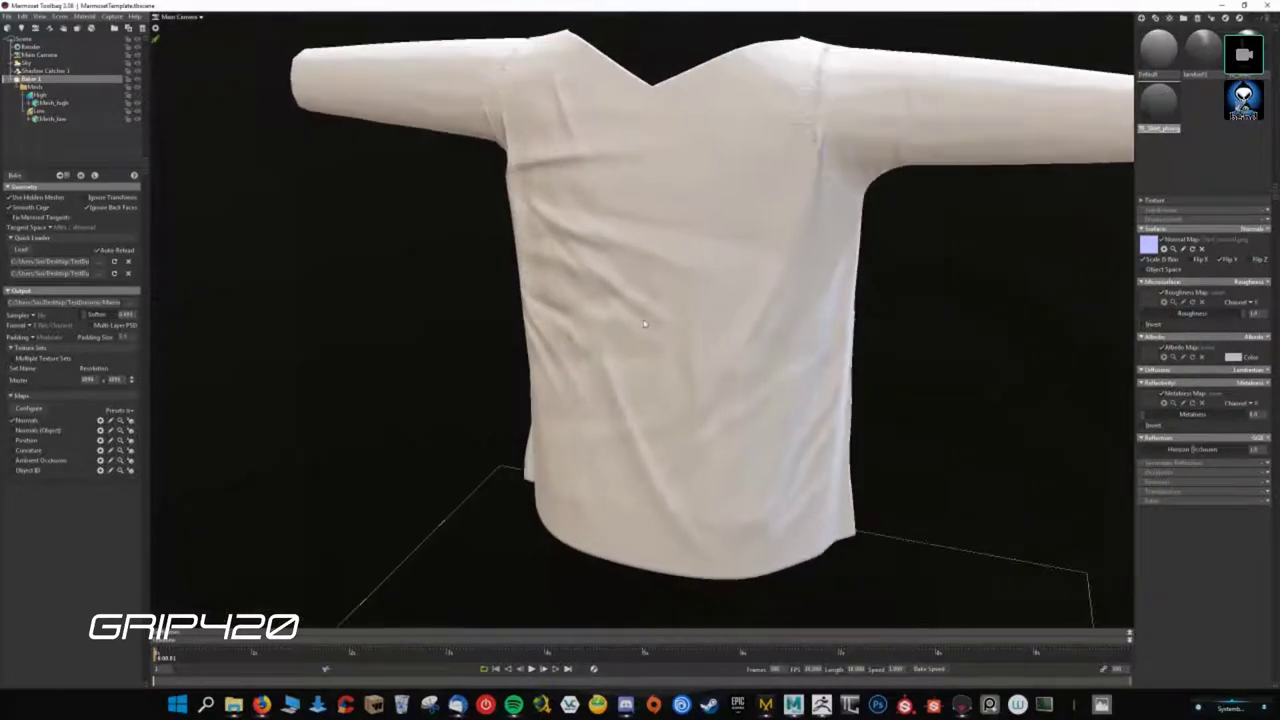
pyautogui.moveTo(208, 316)
pyautogui.mouseDown()
pyautogui.moveTo(672, 310)
pyautogui.moveTo(604, 183)
pyautogui.mouseUp()
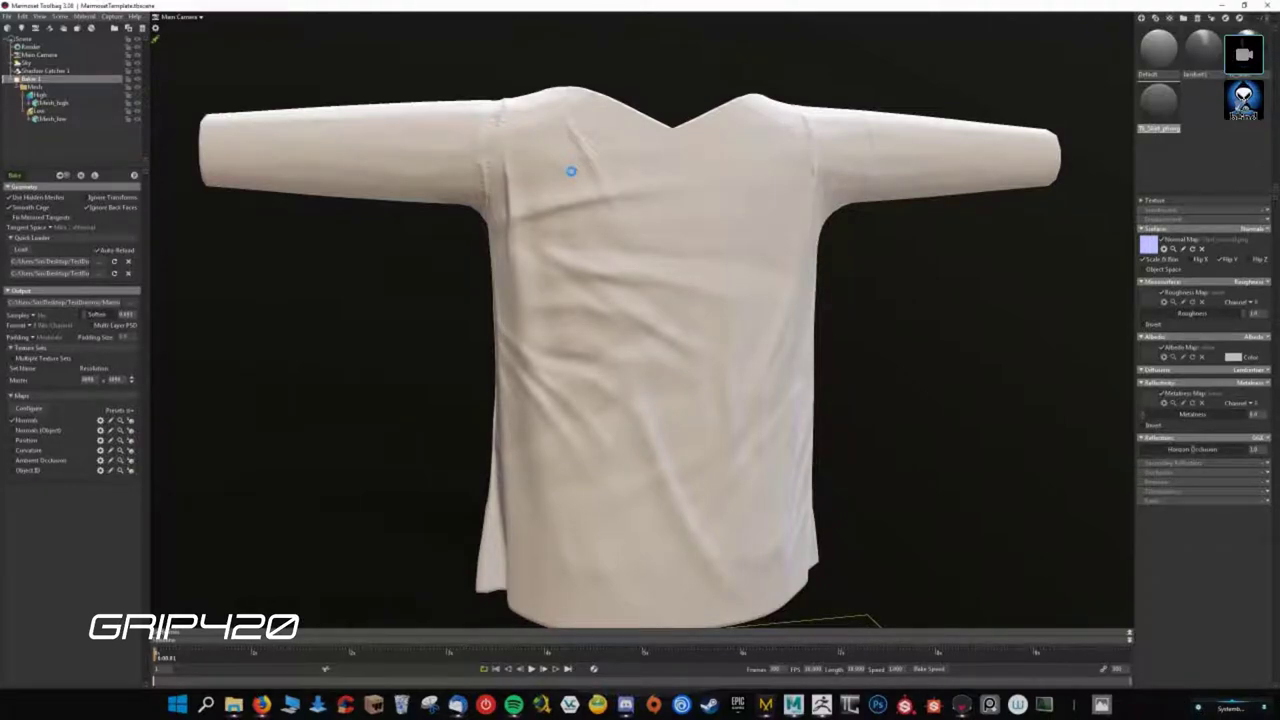
pyautogui.moveTo(1040, 220)
pyautogui.mouseDown()
pyautogui.moveTo(927, 268)
pyautogui.moveTo(763, 281)
pyautogui.moveTo(729, 366)
pyautogui.mouseUp()
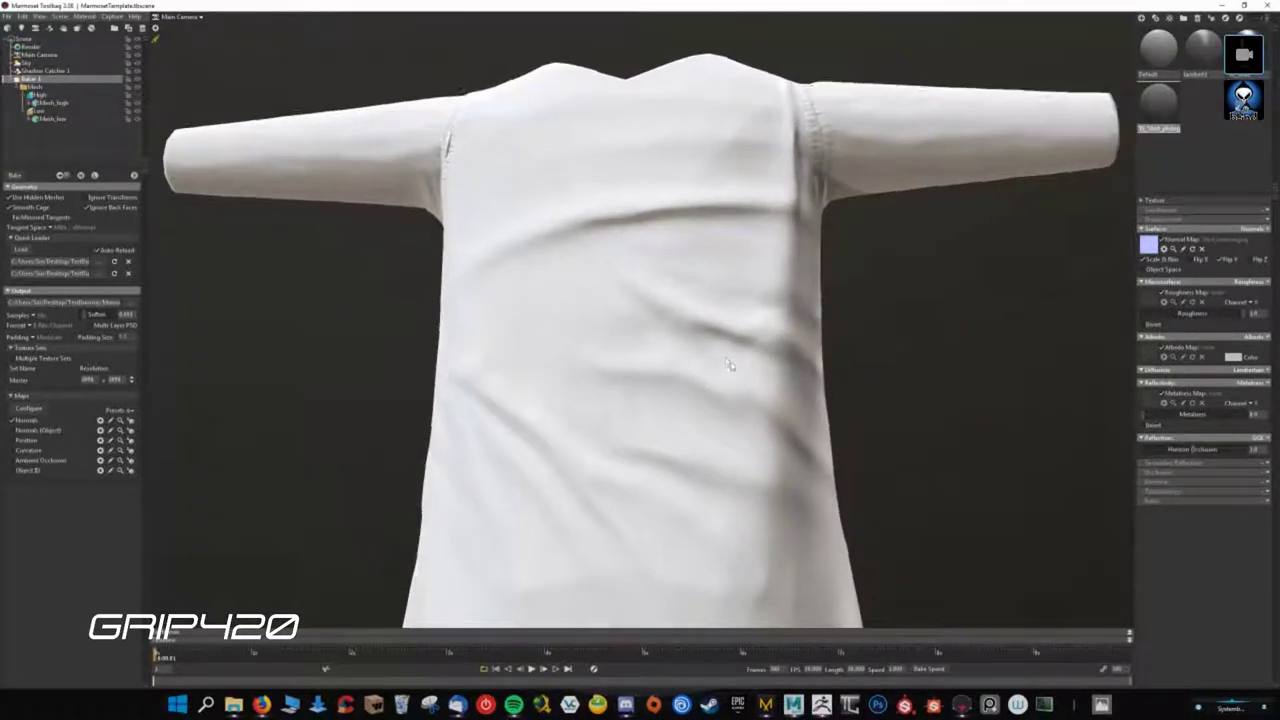
pyautogui.scroll(-2, 668, 370)
pyautogui.scroll(-2, 600, 400)
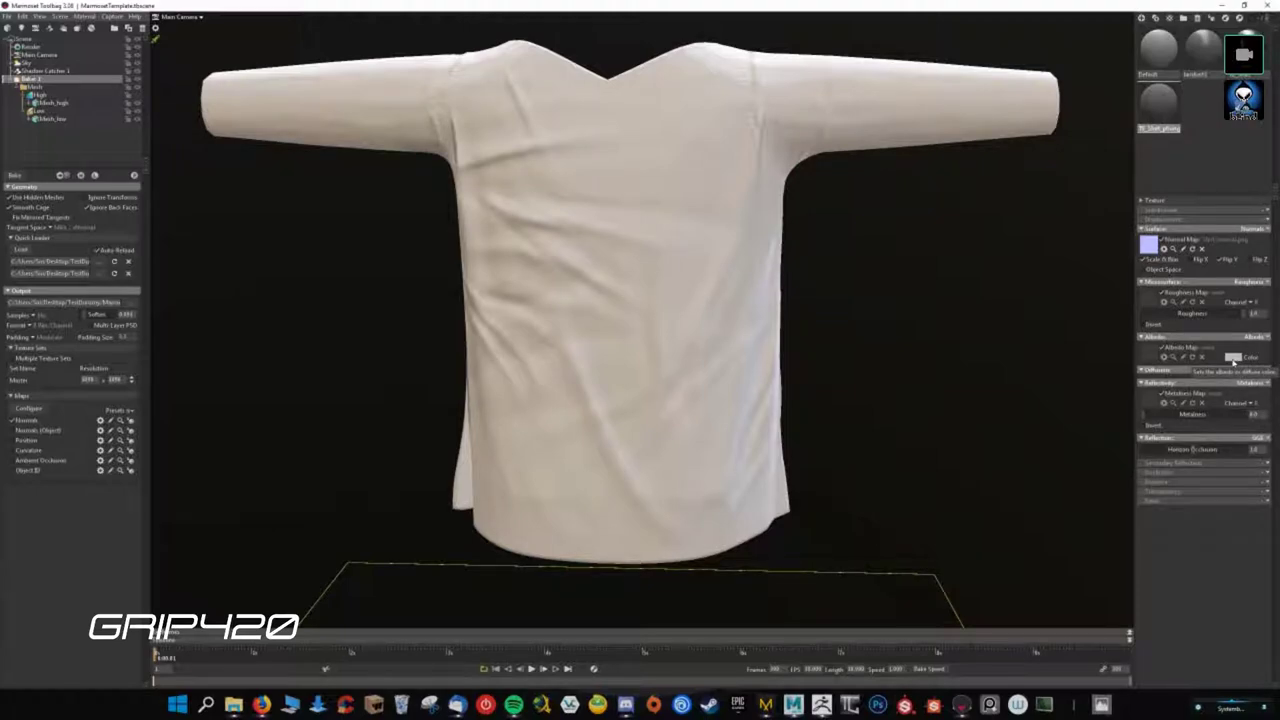
# - Set the shirt material's albedo colour to white
pyautogui.click(1234, 360)
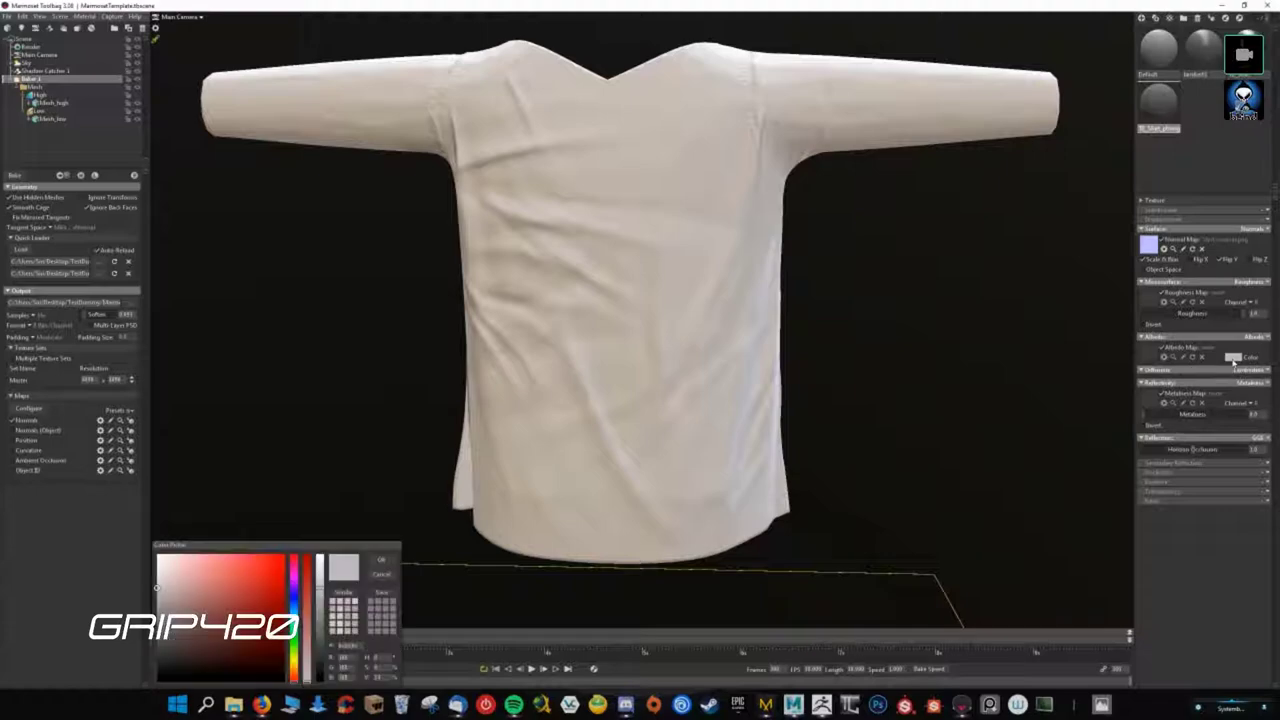
pyautogui.moveTo(180, 546); pyautogui.dragTo(580, 227)
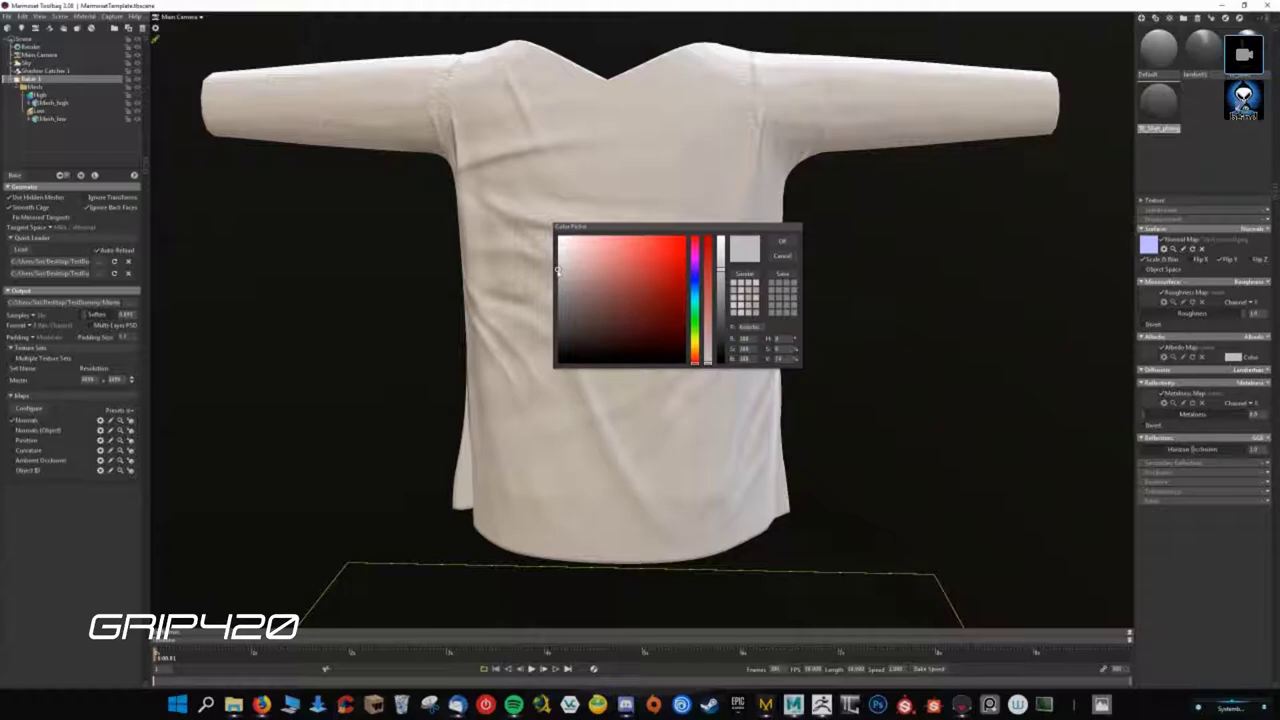
pyautogui.moveTo(558, 270); pyautogui.dragTo(560, 231)
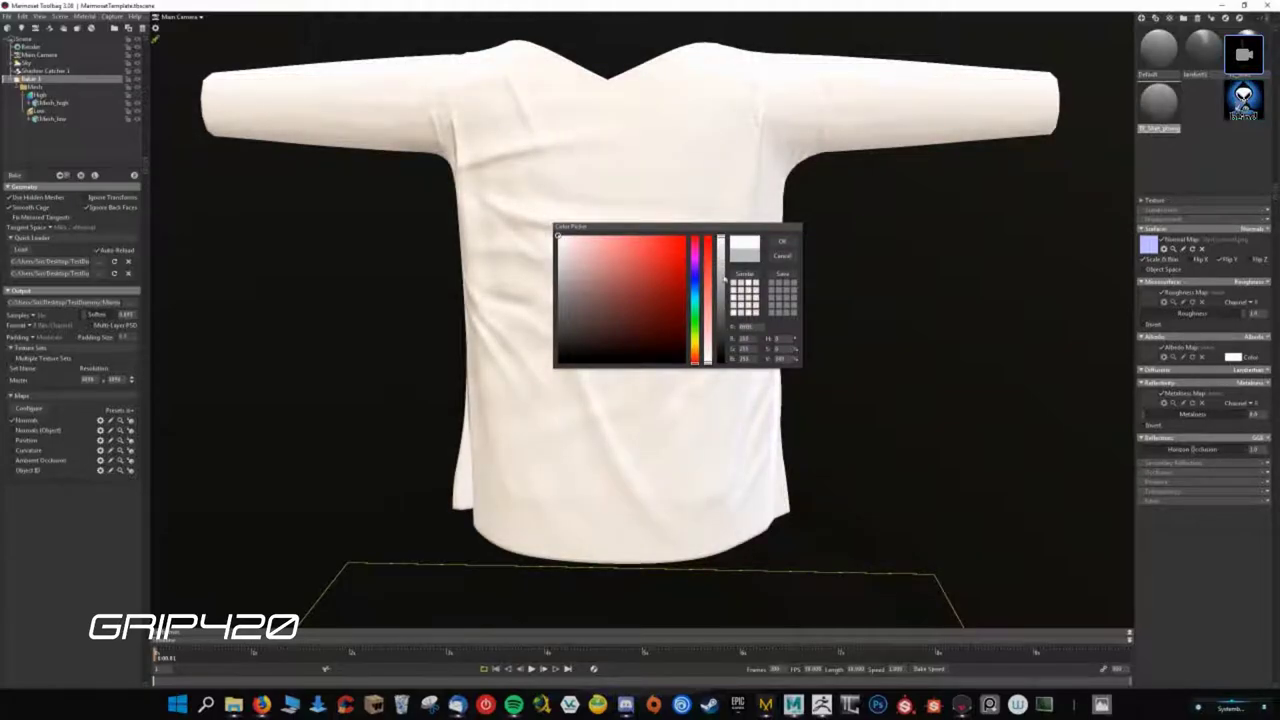
pyautogui.click(782, 241)
pyautogui.moveTo(657, 368); pyautogui.dragTo(774, 355)
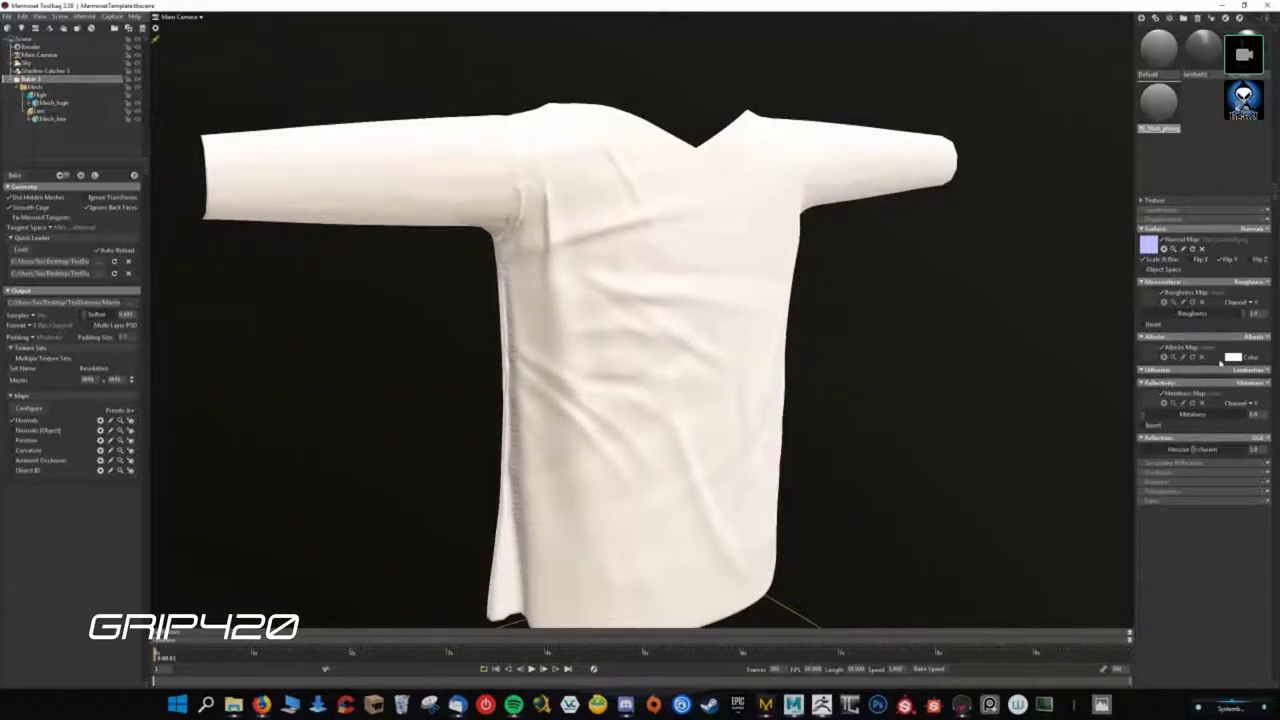
# - Compare a light-grey albedo against white, then start enabling extra bake maps
pyautogui.click(1228, 358)
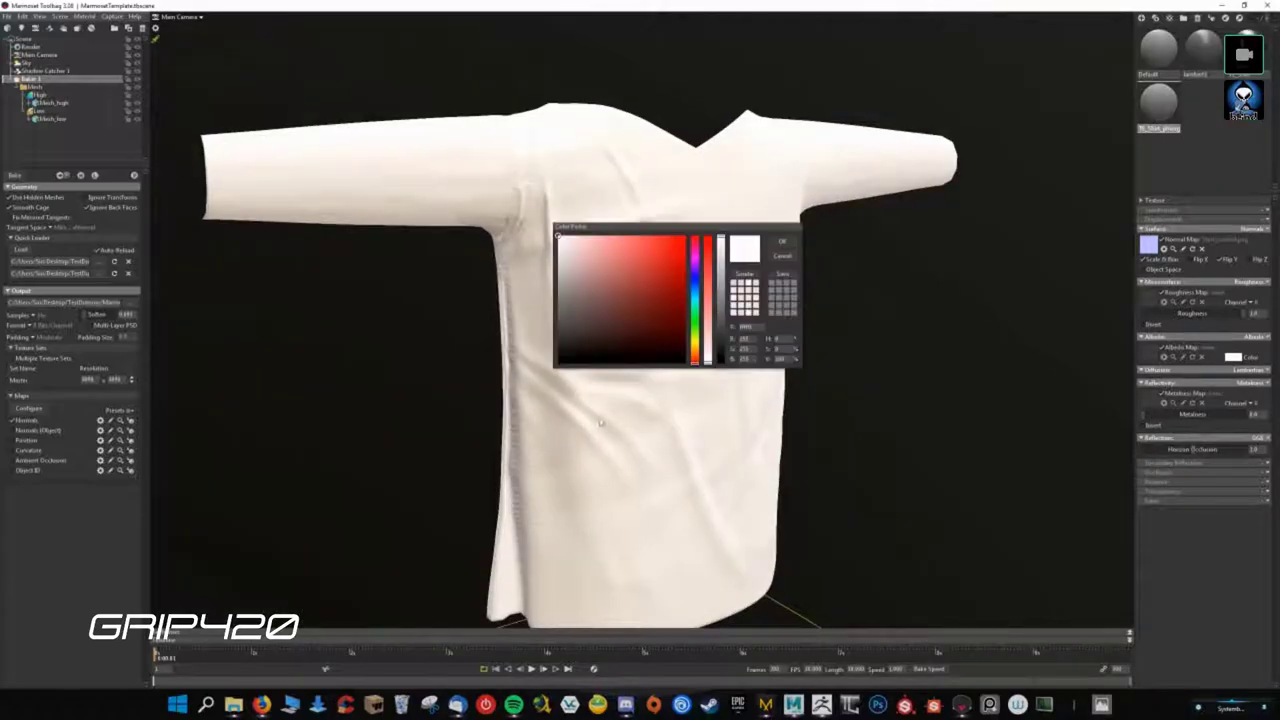
pyautogui.moveTo(565, 270); pyautogui.dragTo(553, 269)
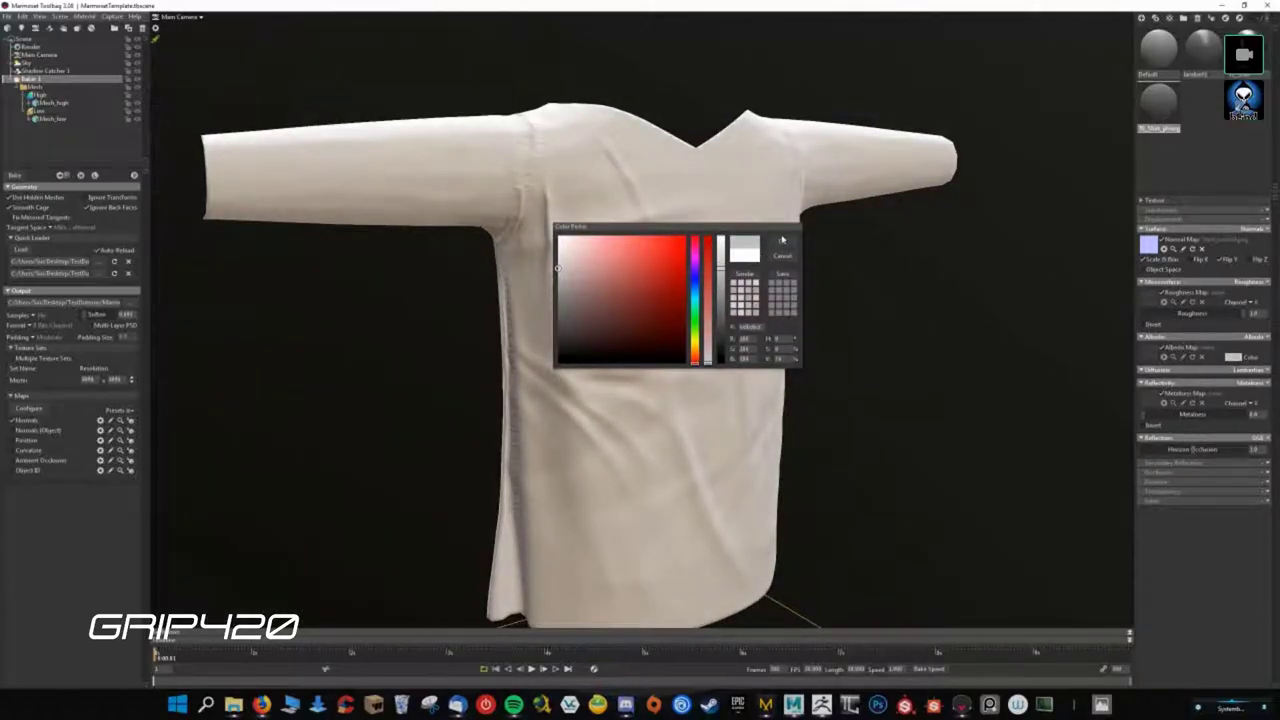
pyautogui.moveTo(782, 240); pyautogui.dragTo(596, 293)
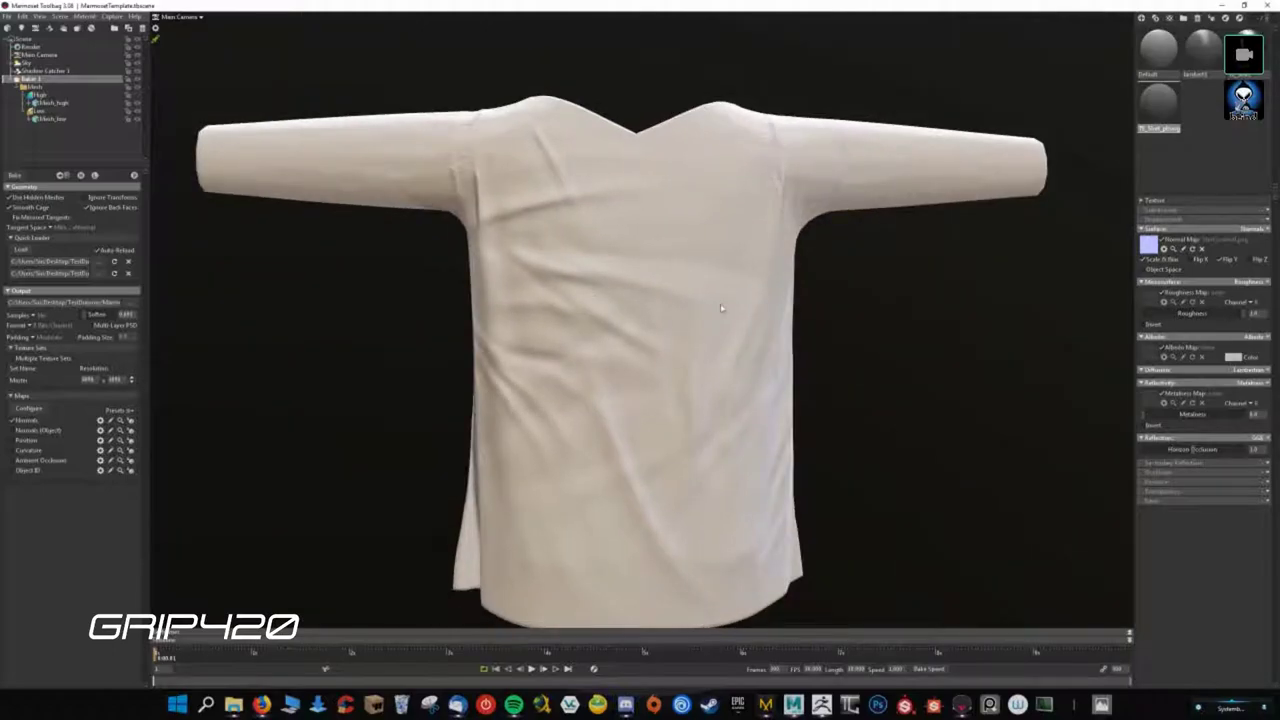
pyautogui.moveTo(721, 308); pyautogui.dragTo(940, 346)
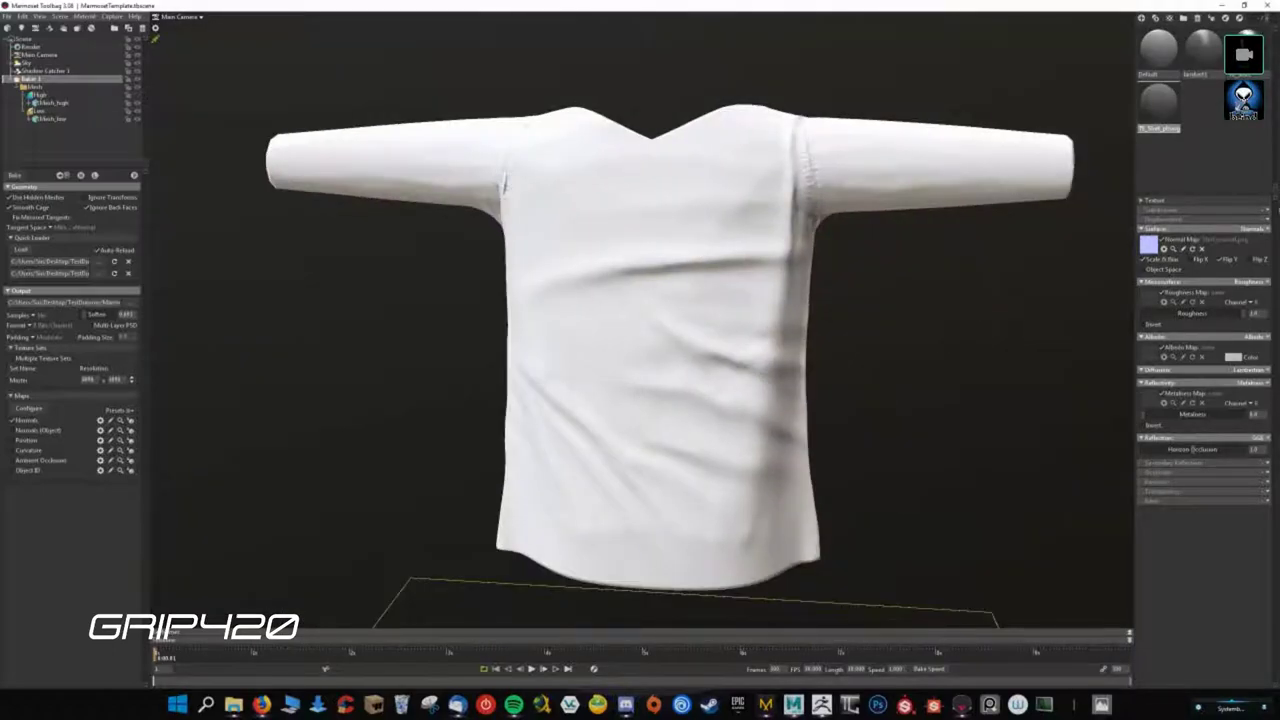
pyautogui.moveTo(700, 334)
pyautogui.mouseDown()
pyautogui.moveTo(772, 277)
pyautogui.moveTo(1018, 338)
pyautogui.mouseUp()
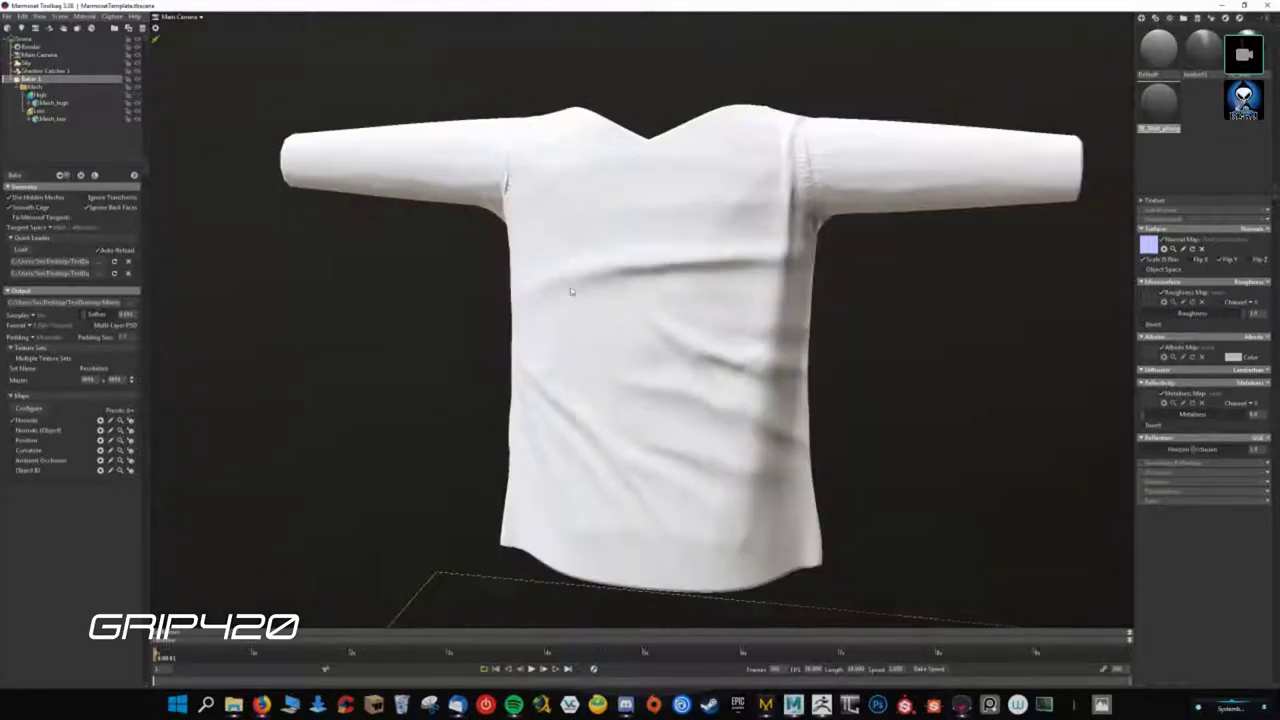
pyautogui.click(1234, 357)
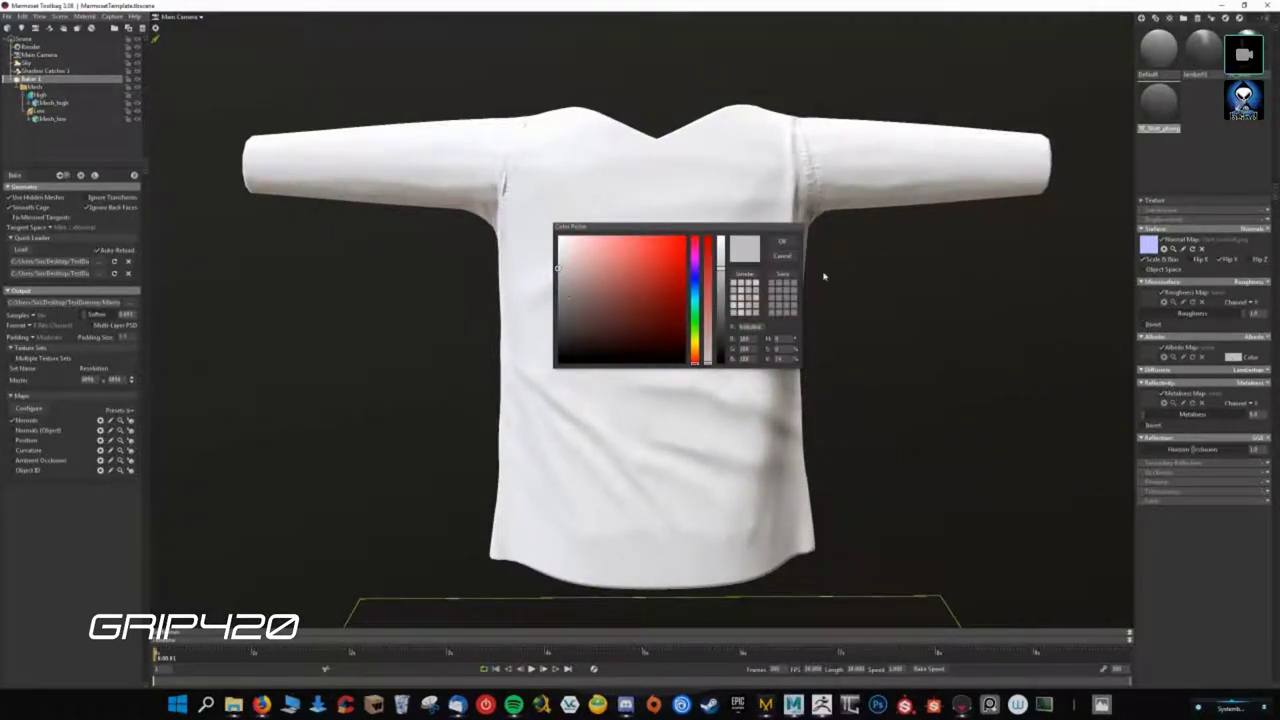
pyautogui.click(782, 256)
pyautogui.moveTo(645, 390)
pyautogui.mouseDown()
pyautogui.moveTo(651, 420)
pyautogui.moveTo(709, 263)
pyautogui.mouseUp()
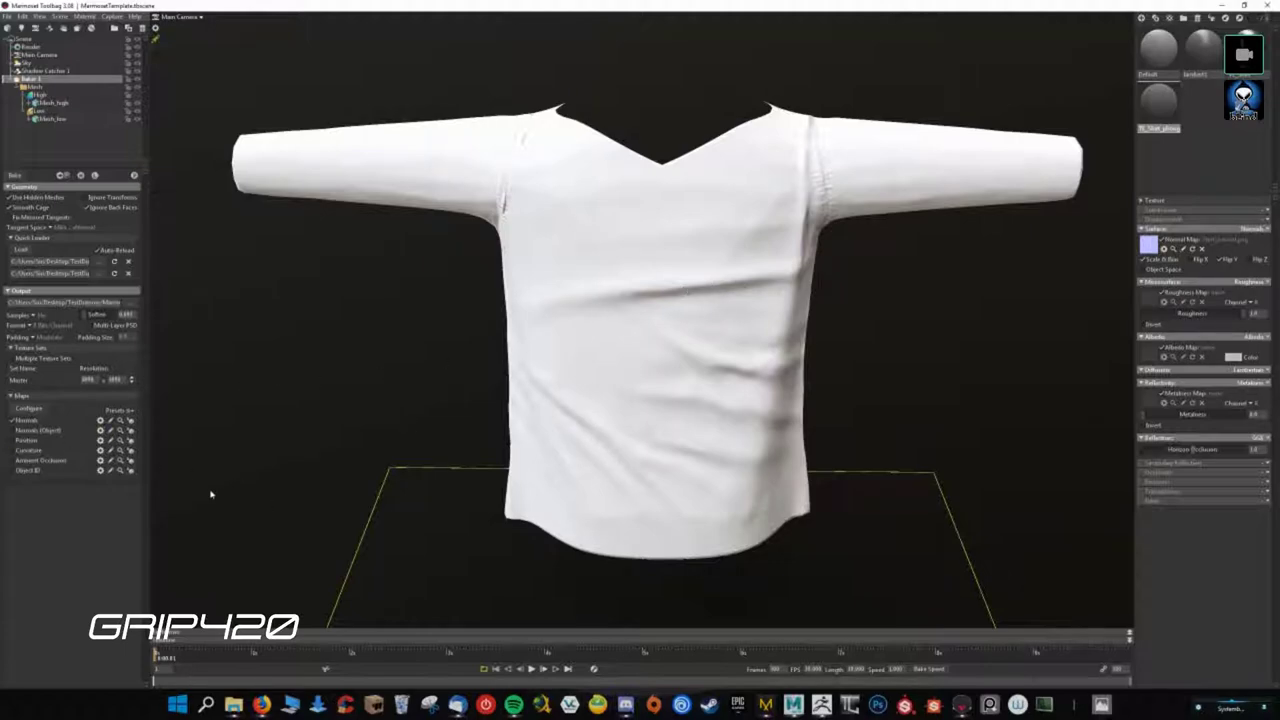
pyautogui.click(12, 460)
pyautogui.click(12, 450)
# - Enable the Position bake map and disable Object ID, Ambient Occlusion, Curvature and Normals (Object)
pyautogui.click(12, 440)
pyautogui.click(12, 430)
pyautogui.click(12, 470)
pyautogui.click(12, 460)
pyautogui.click(12, 450)
pyautogui.click(12, 430)
pyautogui.moveTo(488, 308)
pyautogui.mouseDown()
pyautogui.moveTo(695, 338)
pyautogui.moveTo(934, 309)
pyautogui.moveTo(743, 370)
pyautogui.moveTo(997, 360)
pyautogui.moveTo(1100, 403)
pyautogui.moveTo(803, 377)
pyautogui.moveTo(775, 402)
pyautogui.mouseUp()
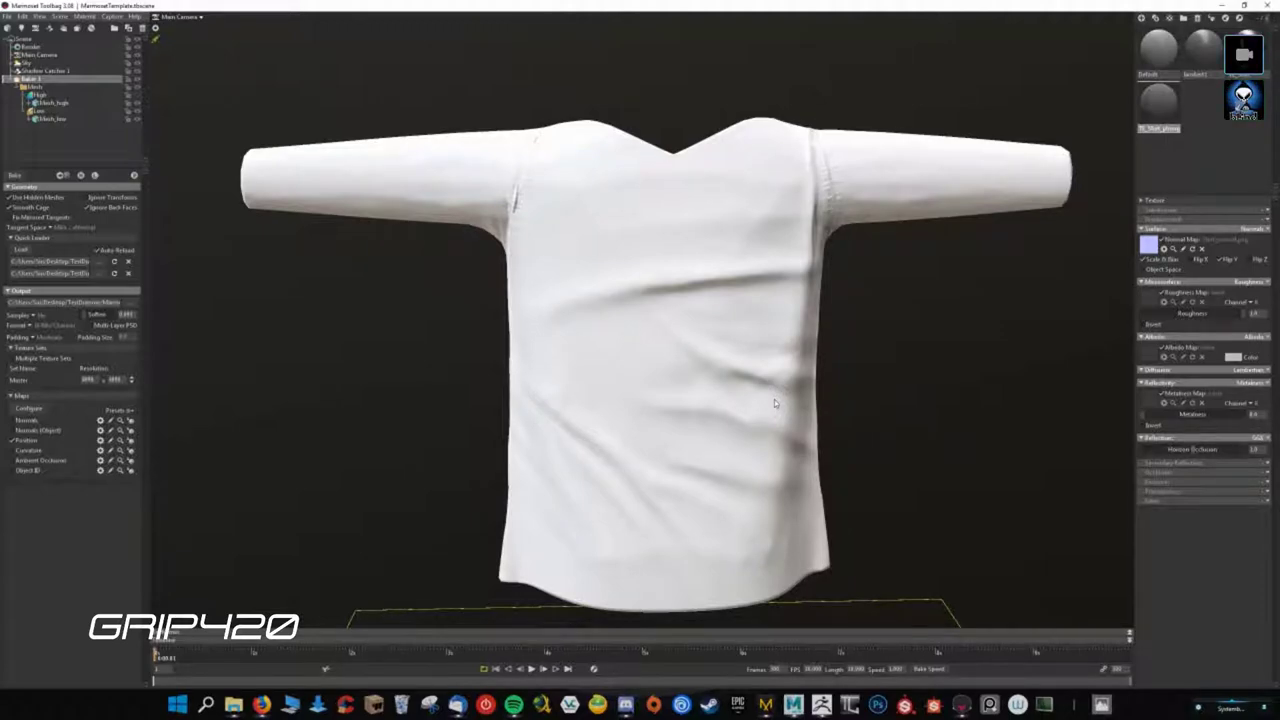
pyautogui.moveTo(645, 425)
pyautogui.mouseDown()
pyautogui.moveTo(903, 429)
pyautogui.moveTo(834, 386)
pyautogui.moveTo(700, 443)
pyautogui.moveTo(680, 537)
pyautogui.moveTo(897, 446)
pyautogui.moveTo(719, 436)
pyautogui.moveTo(682, 366)
pyautogui.moveTo(497, 346)
pyautogui.mouseUp()
pyautogui.scroll(-3, 598, 428)
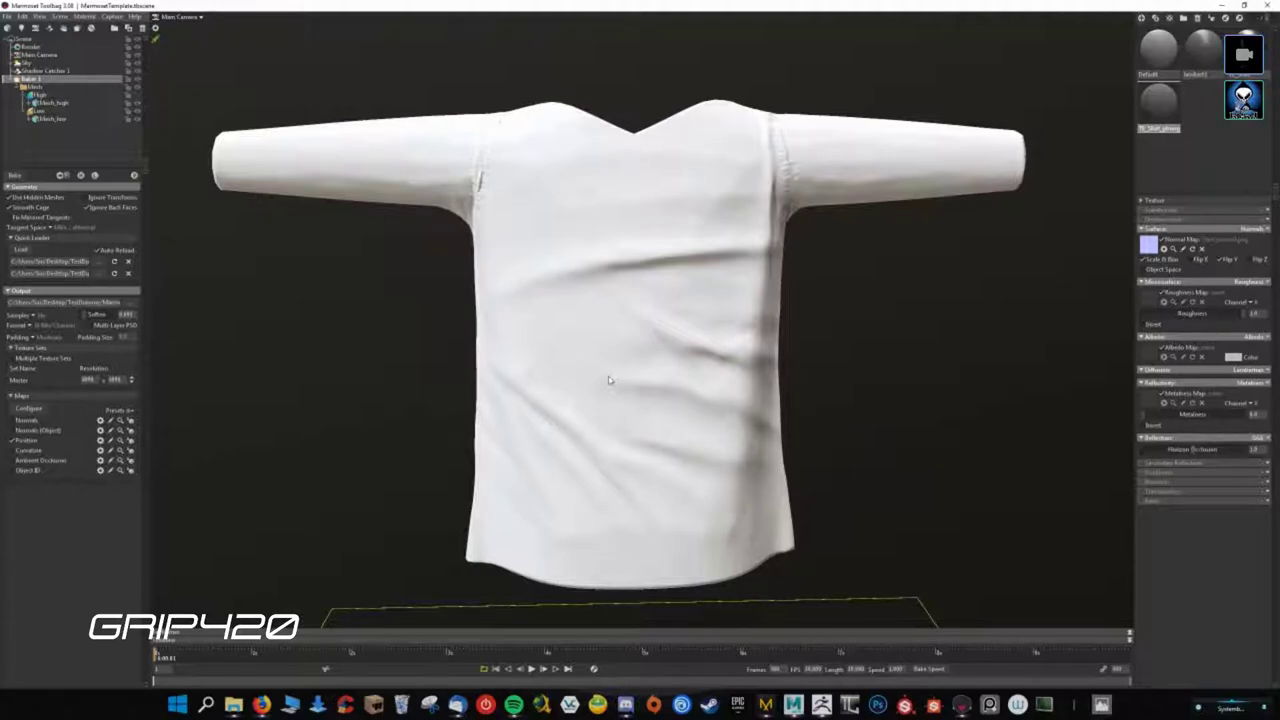
# - Orbit around the white shirt to view the neck opening, then a side view, then the front
pyautogui.moveTo(614, 383)
pyautogui.mouseDown()
pyautogui.moveTo(676, 290)
pyautogui.moveTo(631, 240)
pyautogui.moveTo(664, 242)
pyautogui.mouseUp()
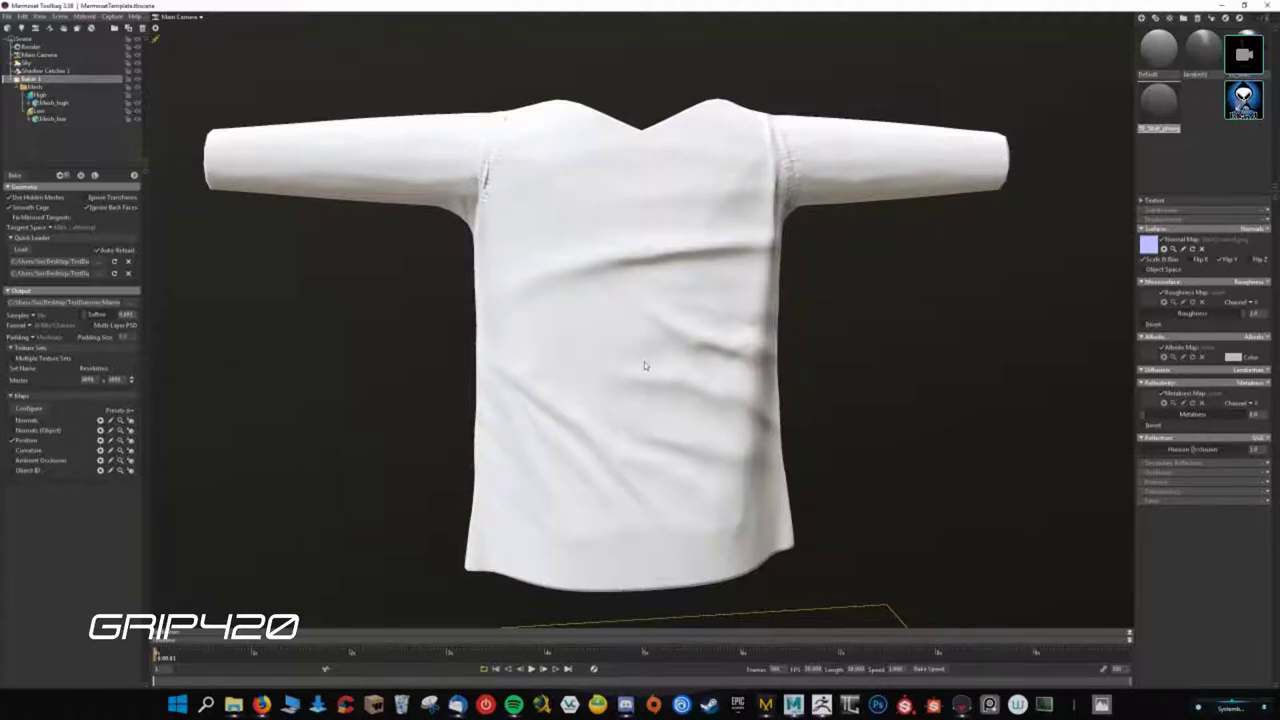
pyautogui.moveTo(645, 366); pyautogui.dragTo(510, 323)
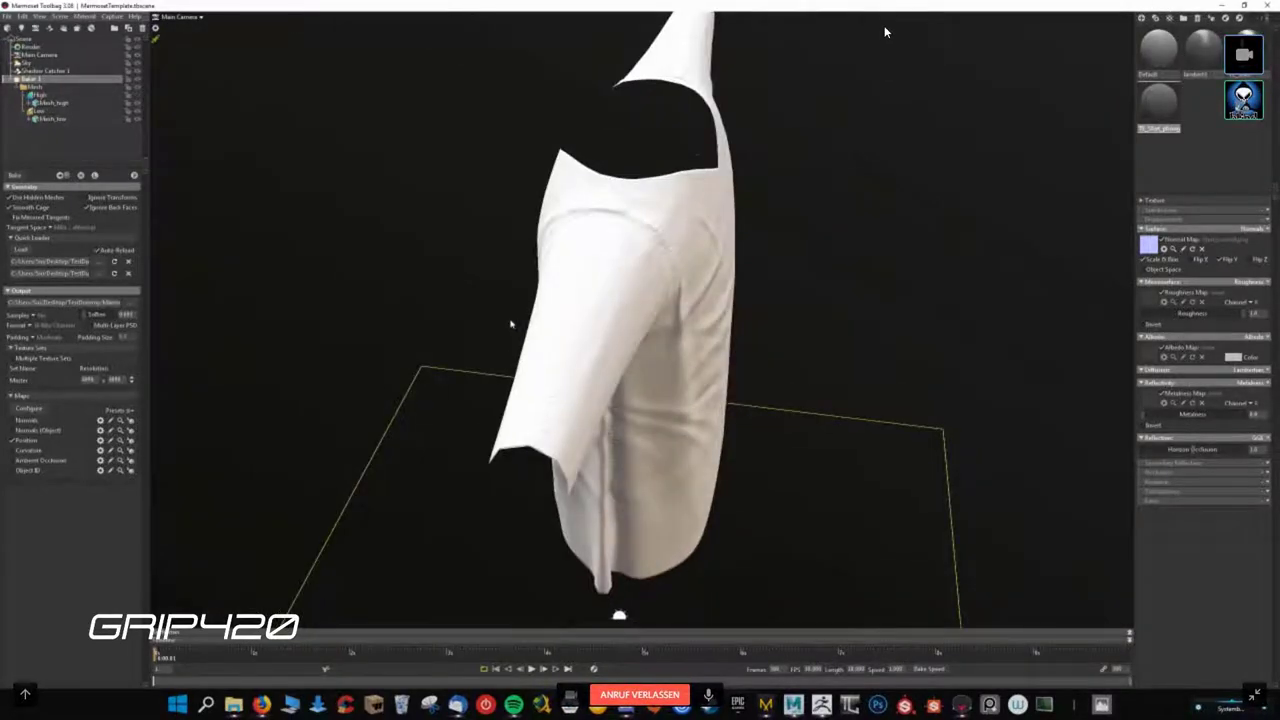
pyautogui.moveTo(1084, 40)
pyautogui.mouseDown()
pyautogui.moveTo(490, 127)
pyautogui.moveTo(200, 593)
pyautogui.mouseUp()
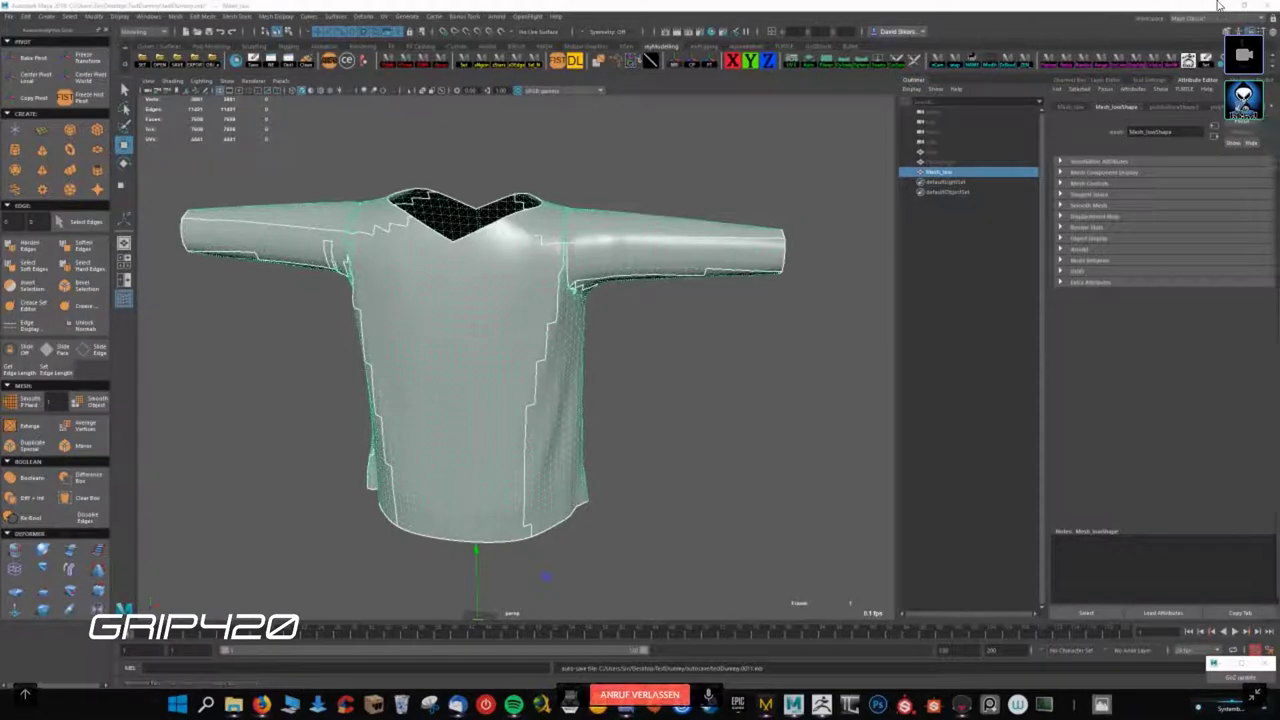
# - In the TestDummy project, check autosave, then paste shirt_high.fbx and shirt_low.fbx into fbx for baking
pyautogui.press('super+e')
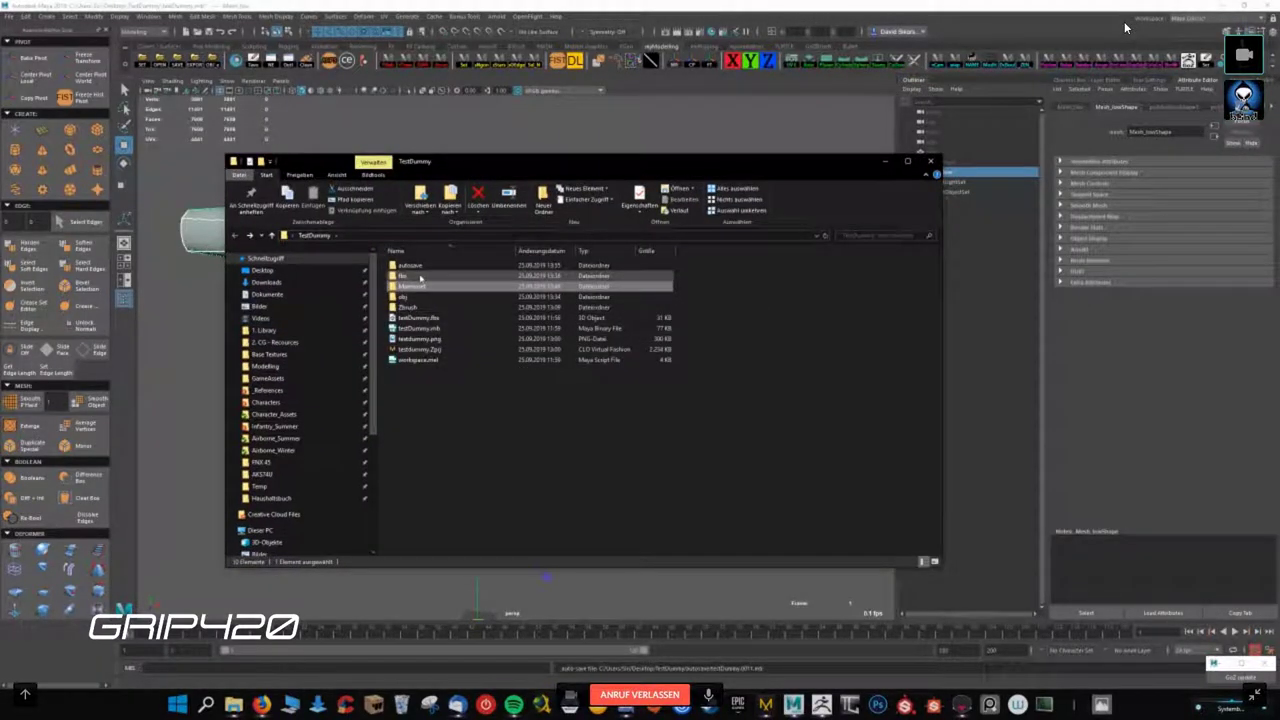
pyautogui.doubleClick(410, 265)
pyautogui.hotkey('alt', 'Left')
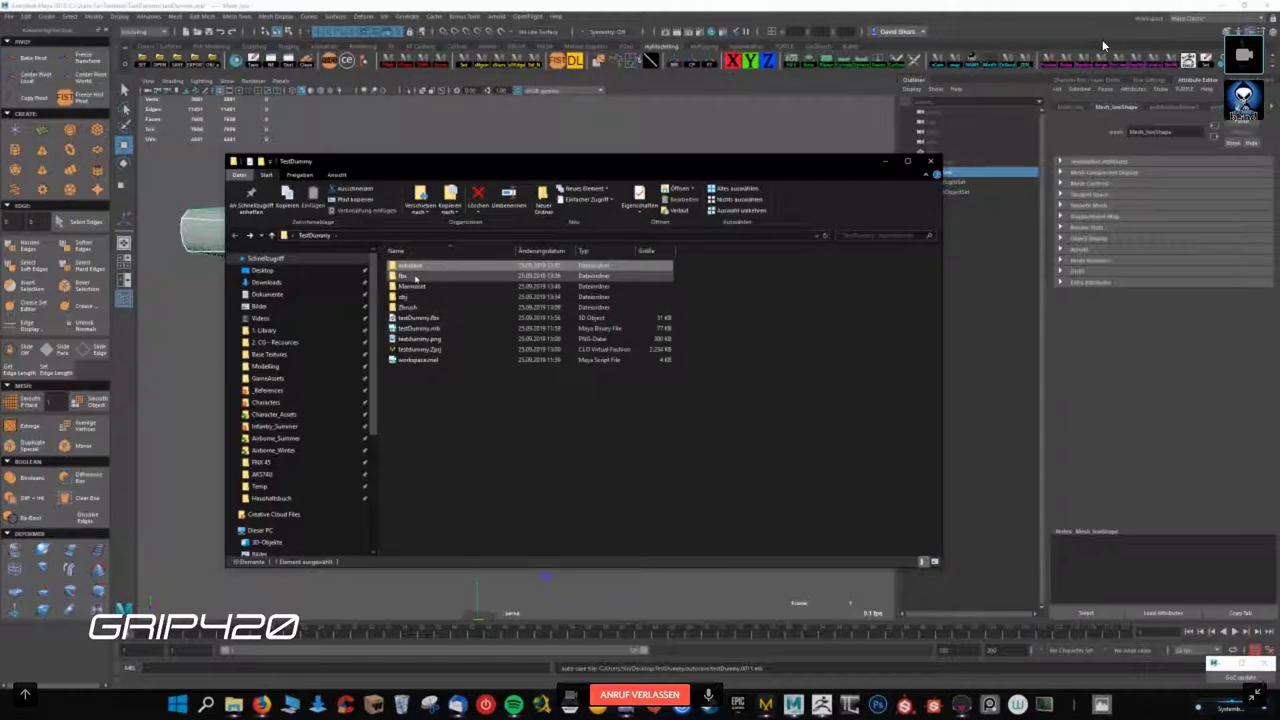
pyautogui.doubleClick(413, 276)
pyautogui.doubleClick(410, 266)
pyautogui.hotkey('ctrl', 'v')
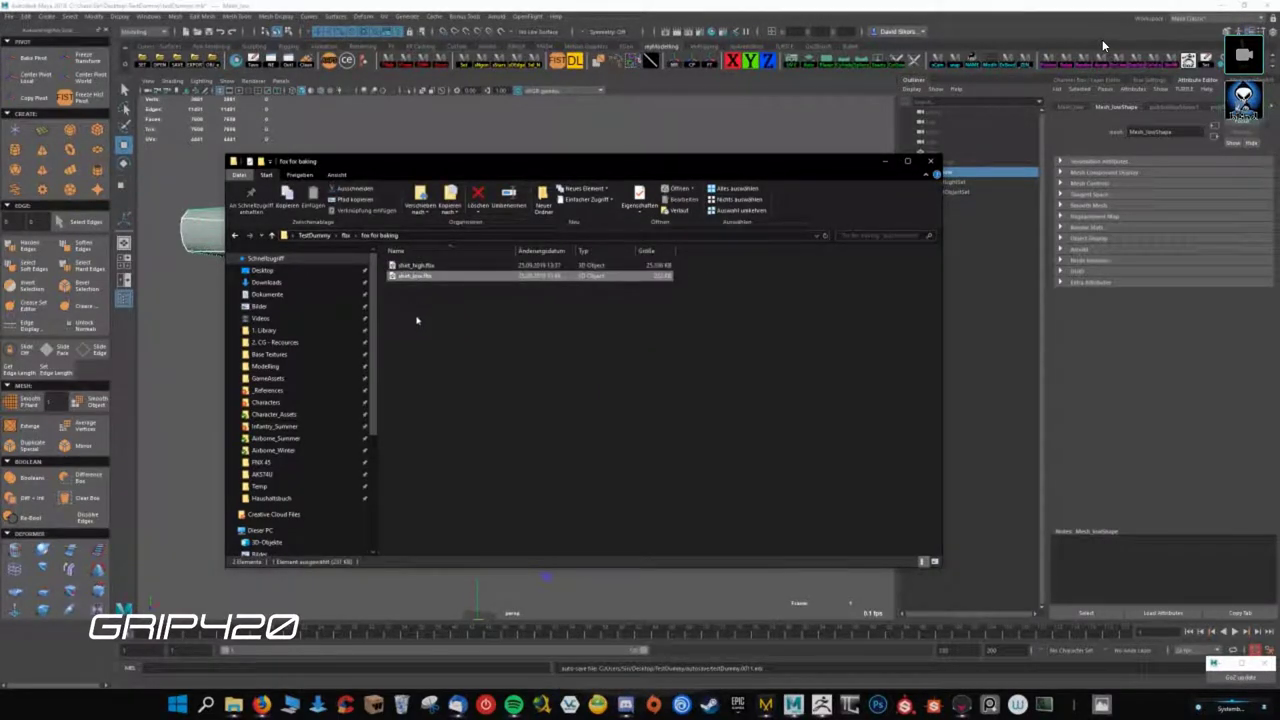
# - Look inside the Marmoset folder at the Shirt_normal.png normal map, then return to TestDummy
pyautogui.hotkey('alt', 'Up')
pyautogui.hotkey('alt', 'Up')
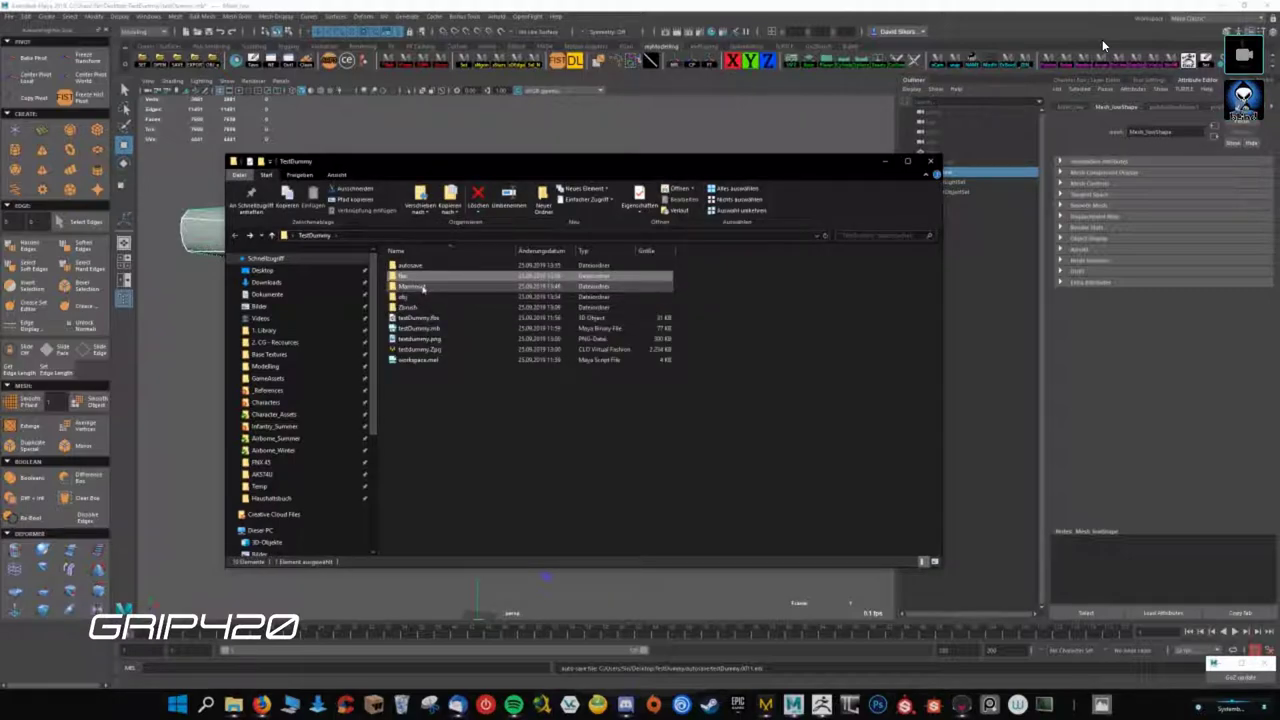
pyautogui.doubleClick(412, 286)
pyautogui.click(412, 275)
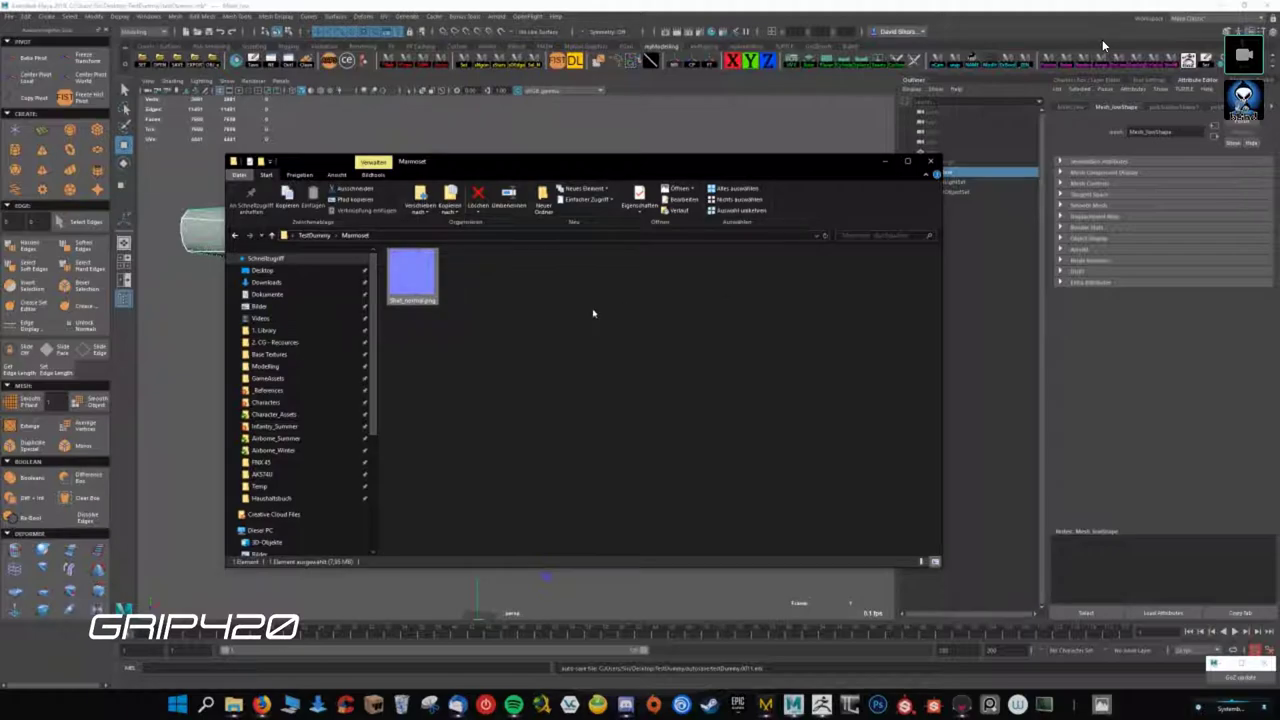
pyautogui.click(580, 404)
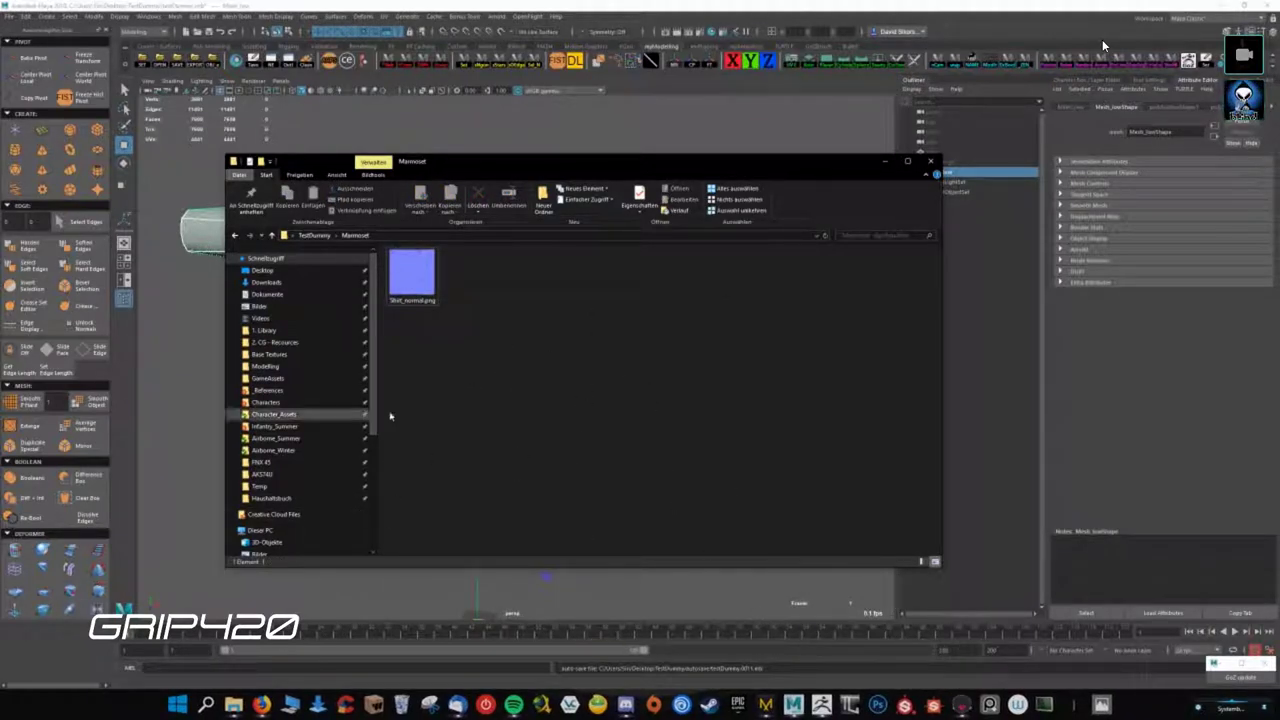
pyautogui.hotkey('alt', 'Up')
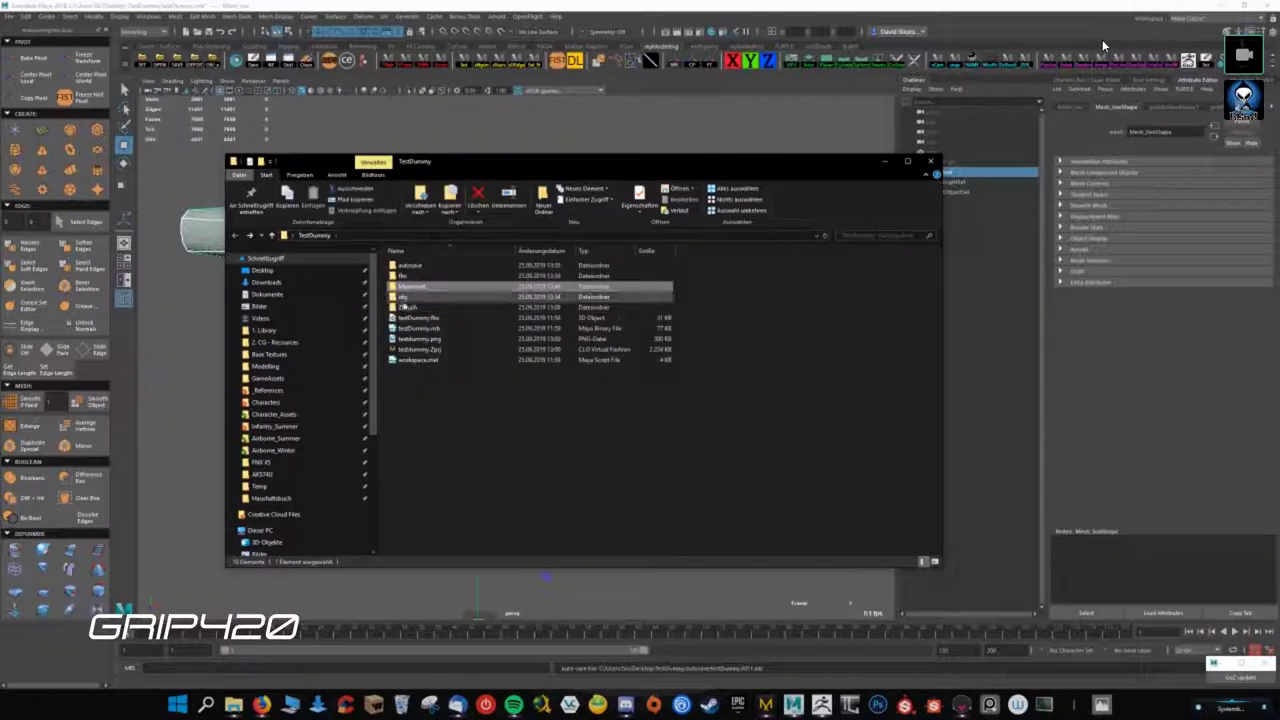
# - Review Mesh_low.obj and testdummy.obj in the obj folder, then start a new folder in TestDummy
pyautogui.doubleClick(409, 298)
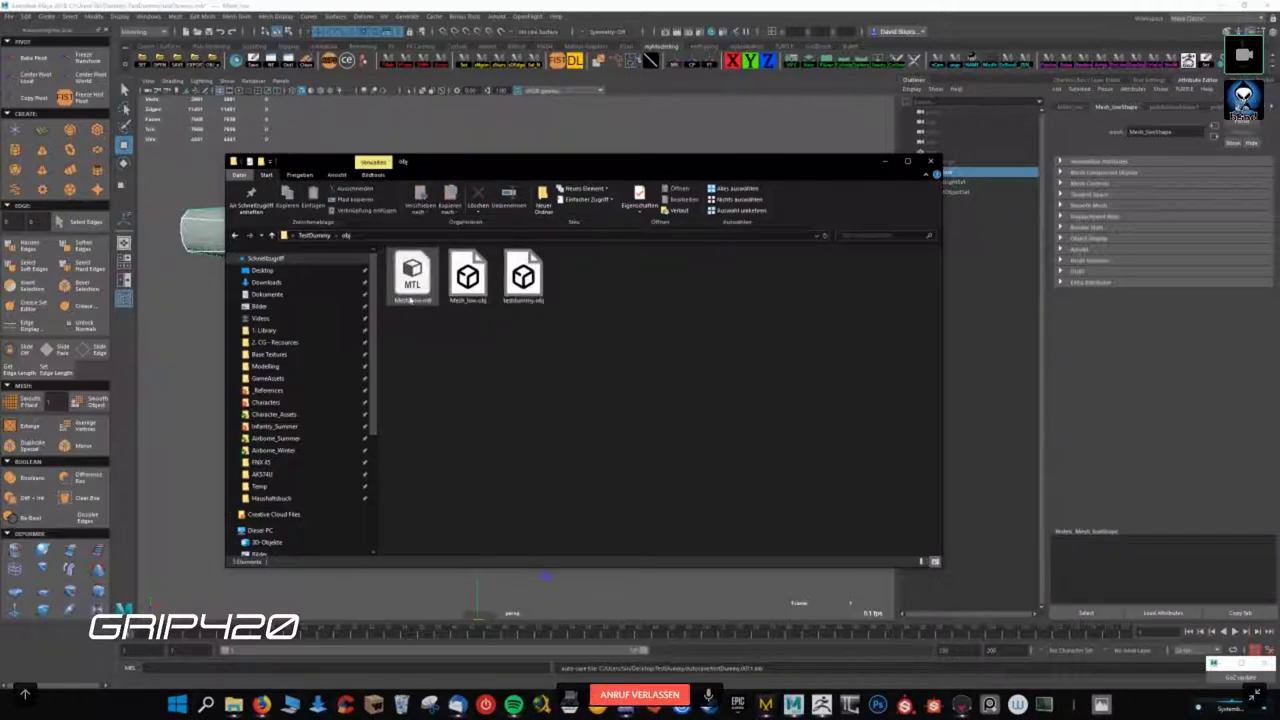
pyautogui.moveTo(575, 302); pyautogui.dragTo(470, 372)
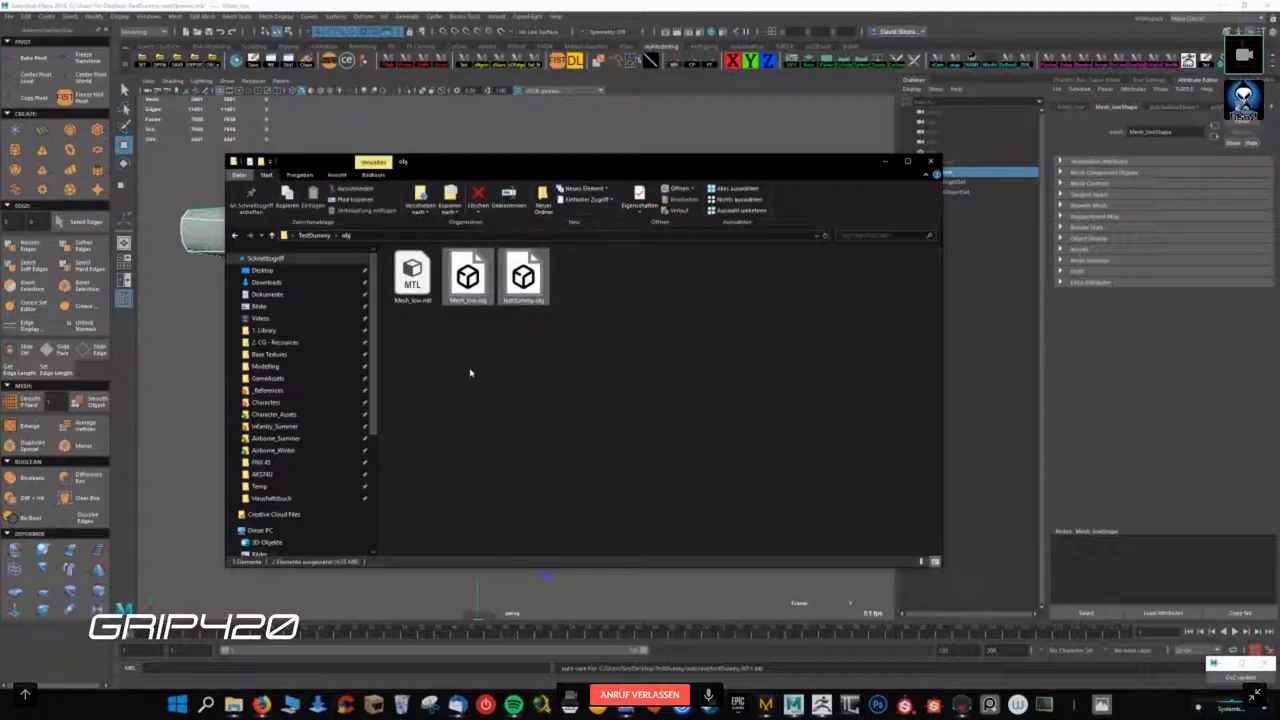
pyautogui.hotkey('alt', 'Up')
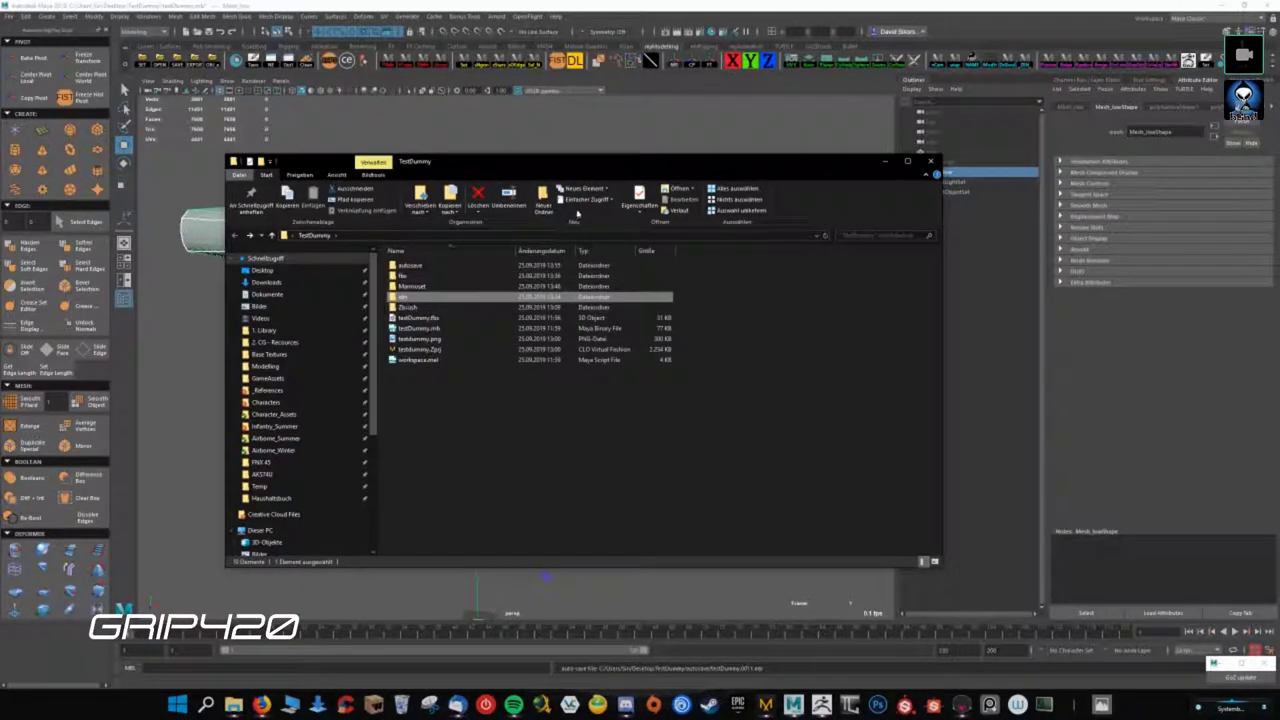
pyautogui.click(543, 198)
# - Name the new folder Marvelous and move the obj folder into it
pyautogui.write('fbxvelous')
pyautogui.press('Return')
pyautogui.moveTo(423, 307); pyautogui.dragTo(412, 297)
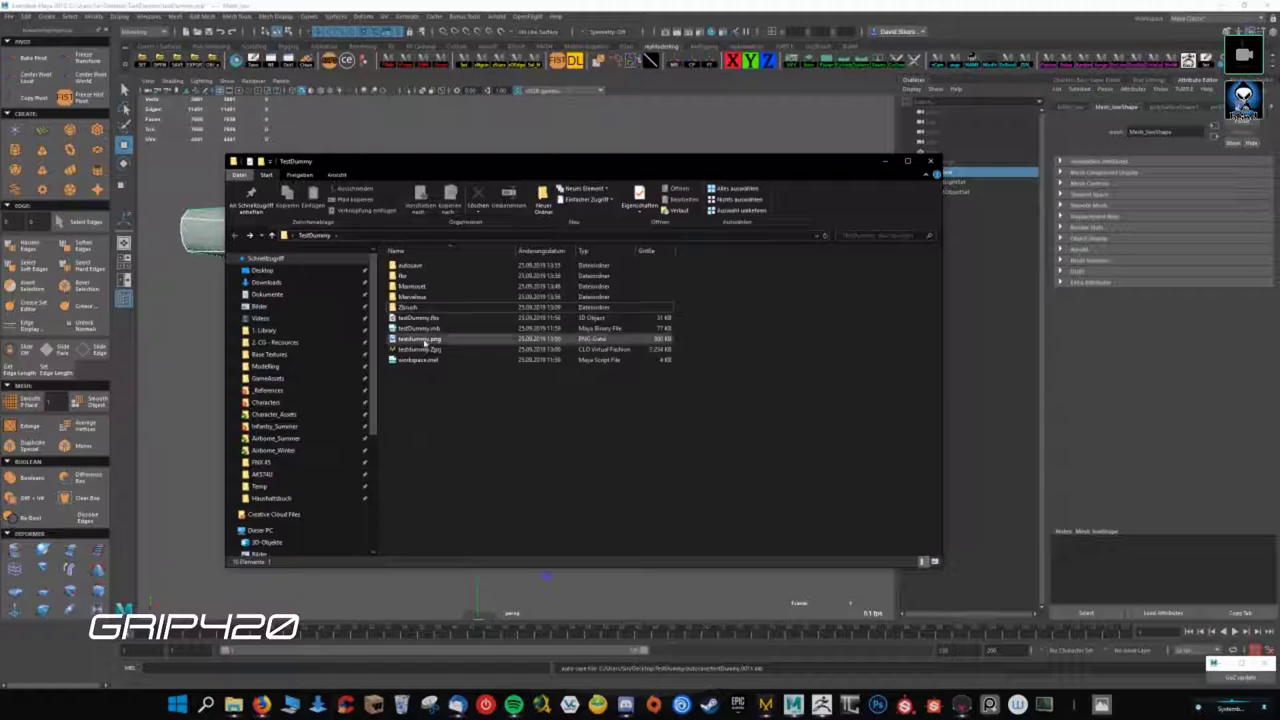
# - Delete testdummy.png and testDummy.Zpj from the TestDummy folder
pyautogui.click(438, 318)
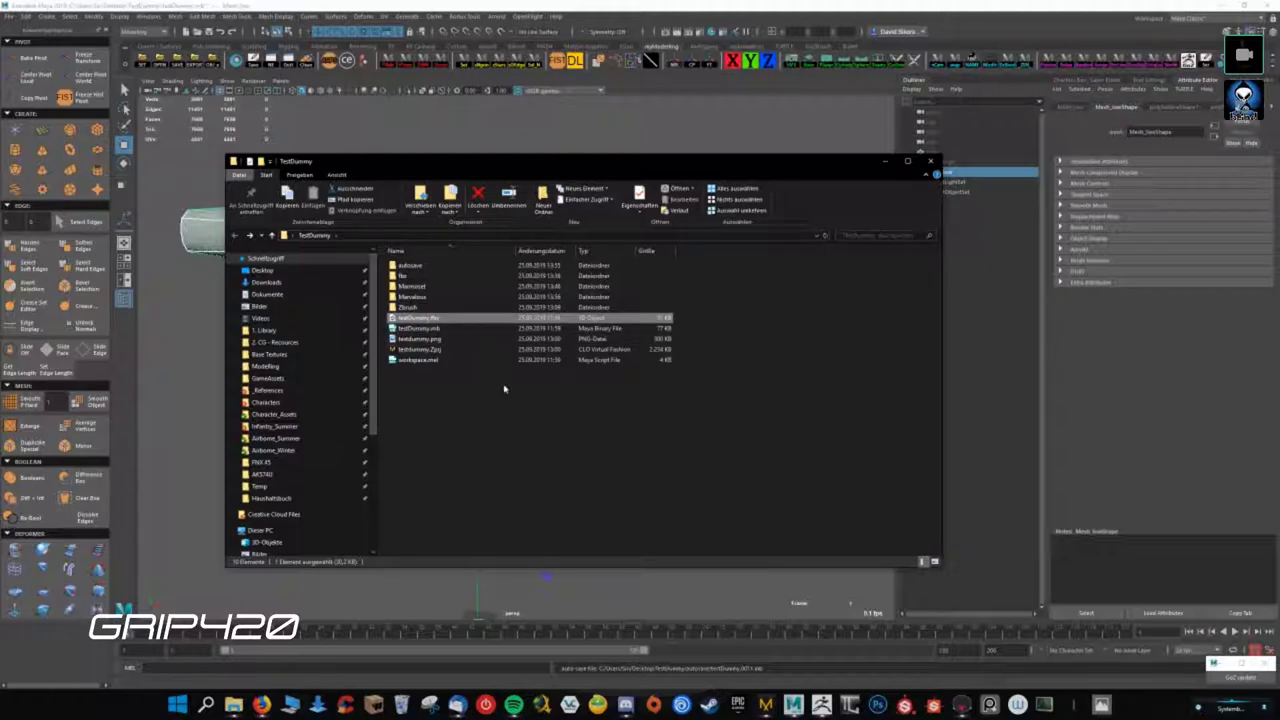
pyautogui.moveTo(411, 367); pyautogui.dragTo(400, 343)
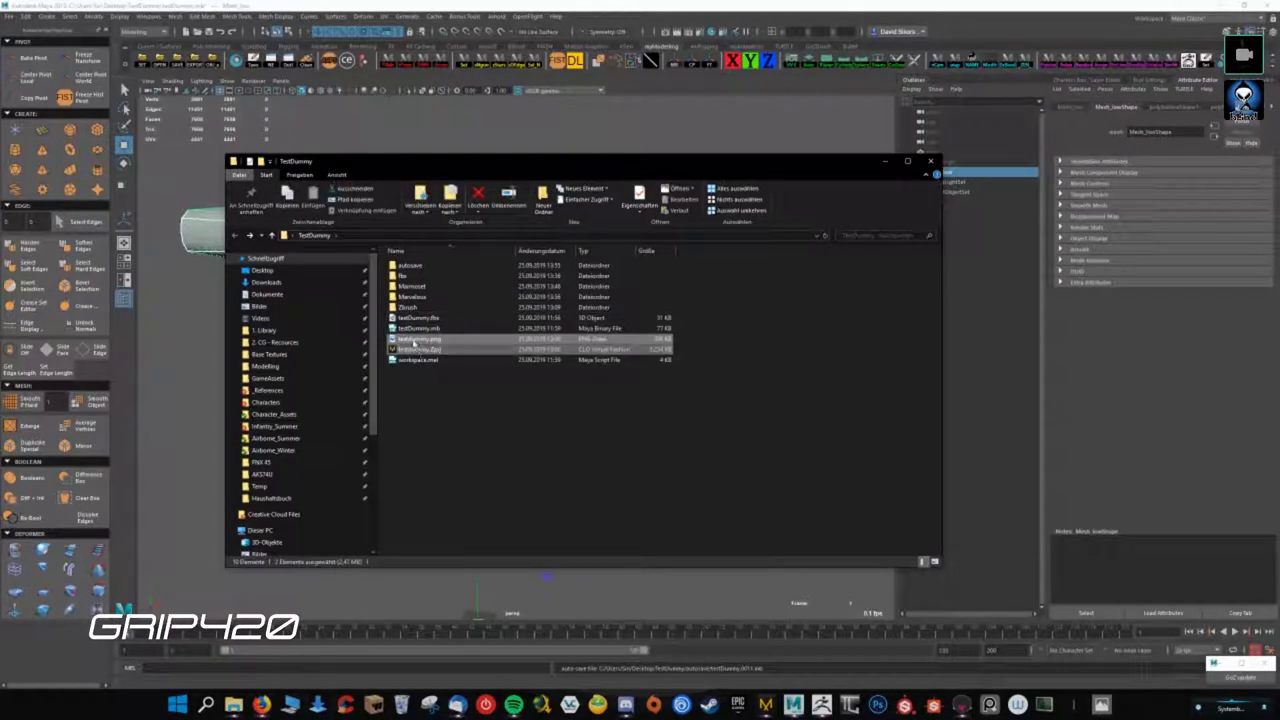
pyautogui.press('Delete')
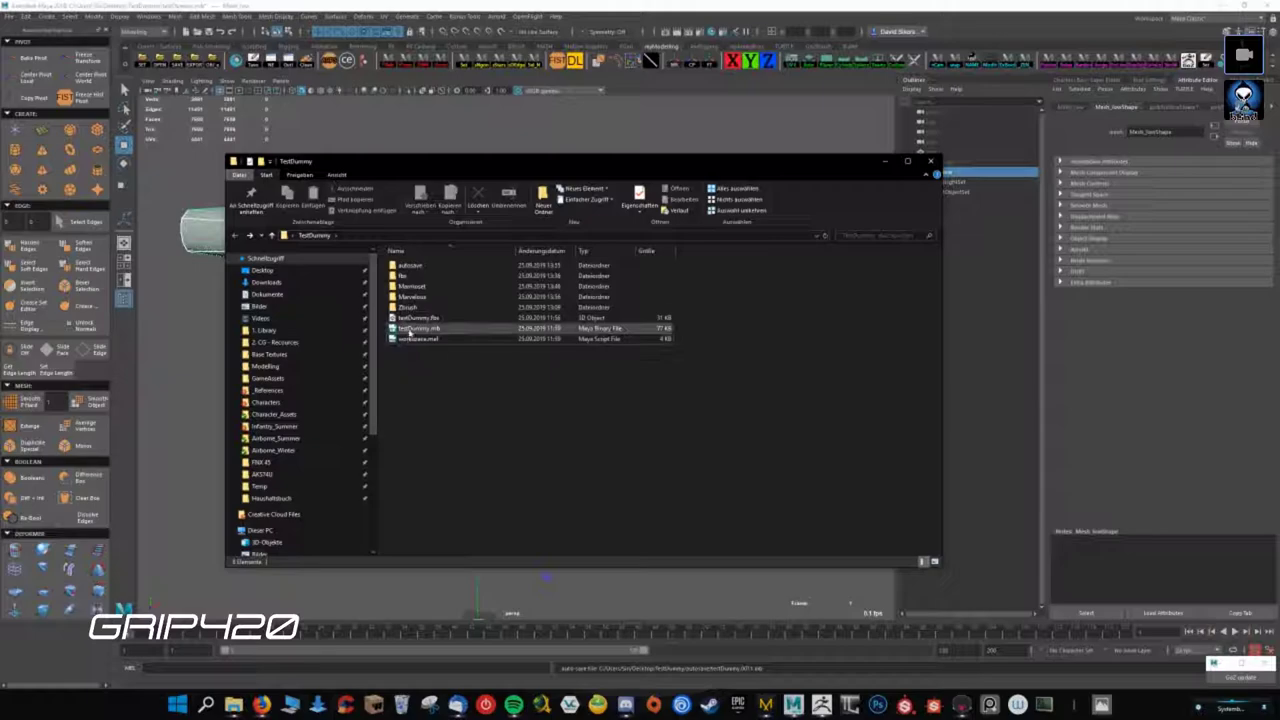
# - Move testDummy.fbx into the fbx folder and view it beside fbx for baking
pyautogui.moveTo(415, 317); pyautogui.dragTo(410, 276)
pyautogui.doubleClick(408, 276)
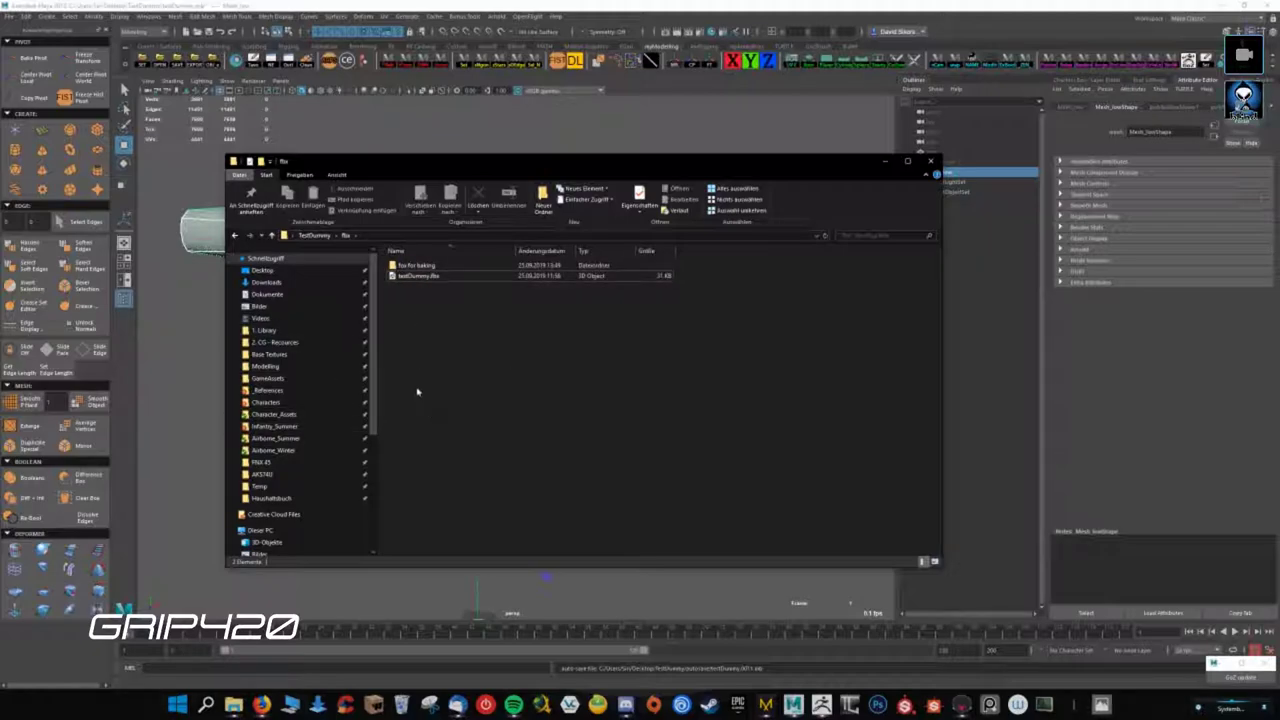
pyautogui.click(412, 265)
# - Return to the TestDummy folder and look over its files, including workspace.mel
pyautogui.click(410, 276)
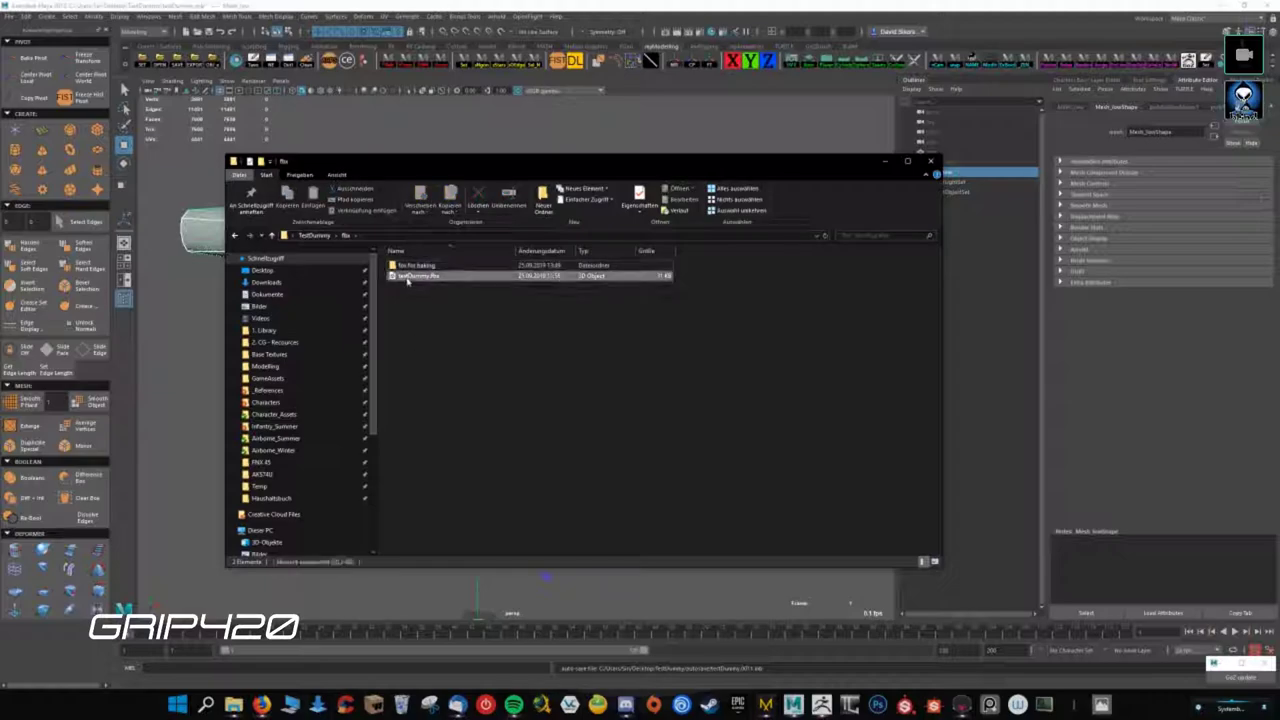
pyautogui.click(425, 322)
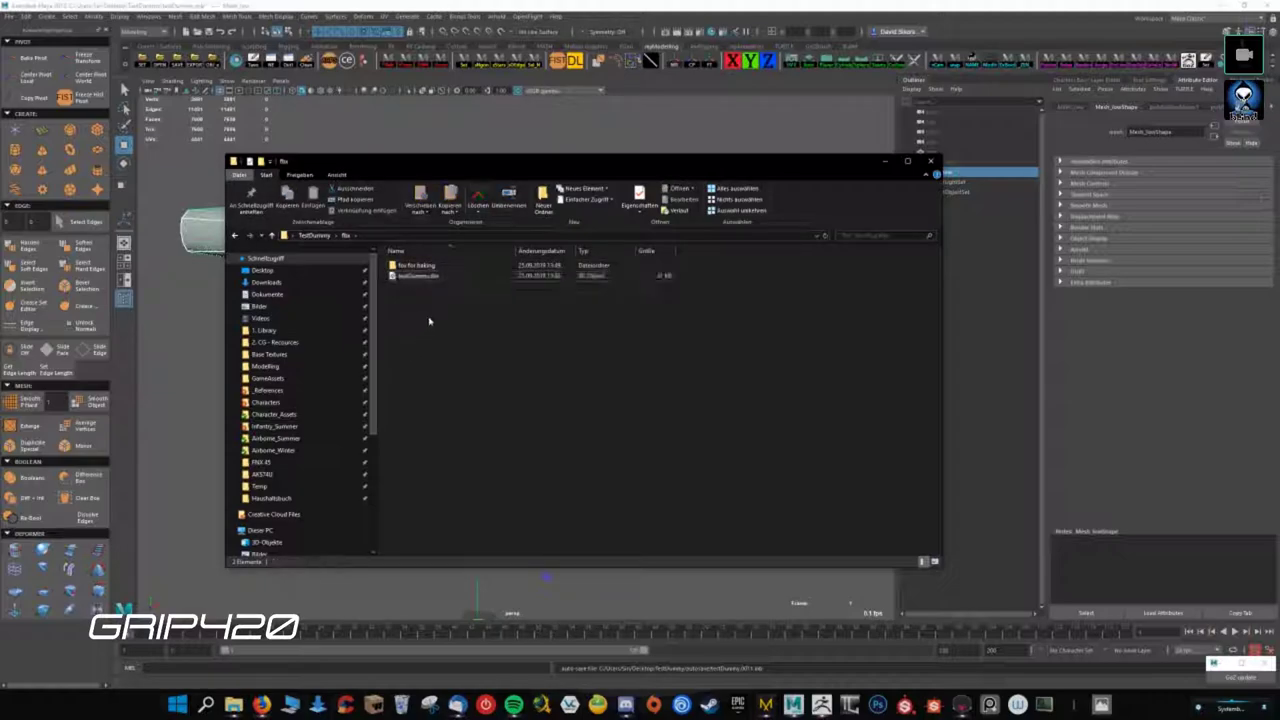
pyautogui.press('BackSpace')
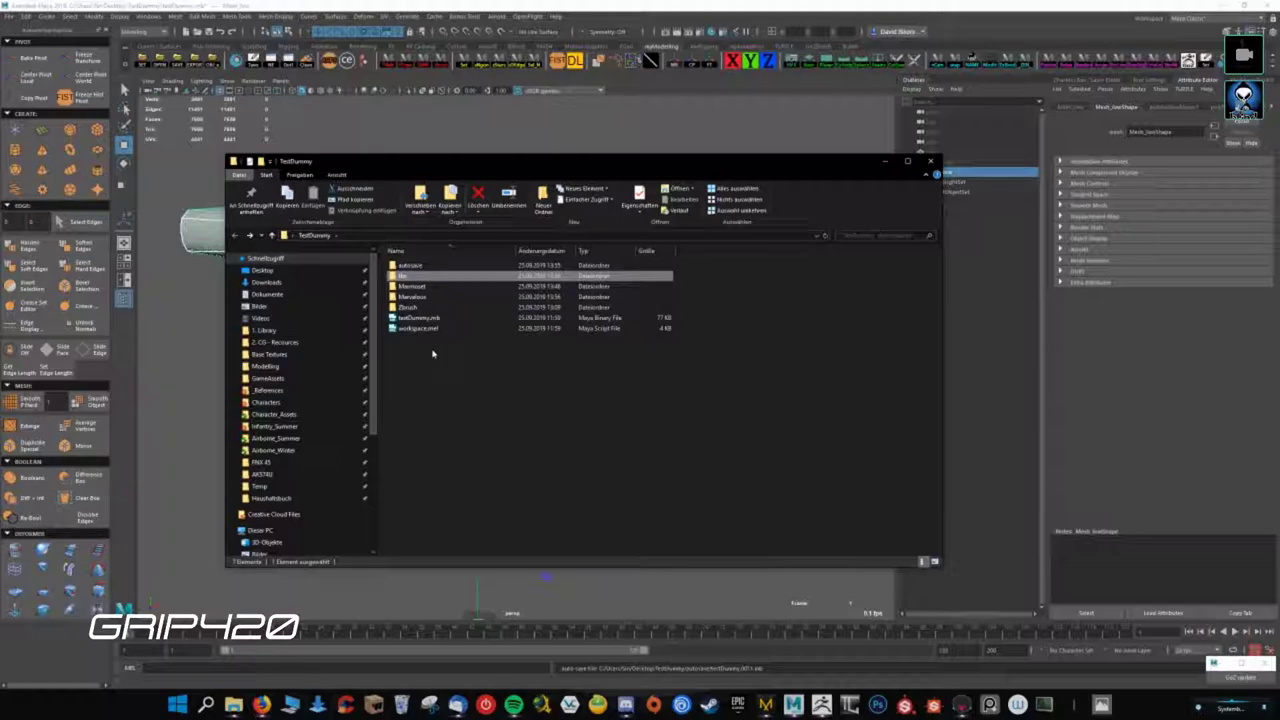
pyautogui.click(400, 328)
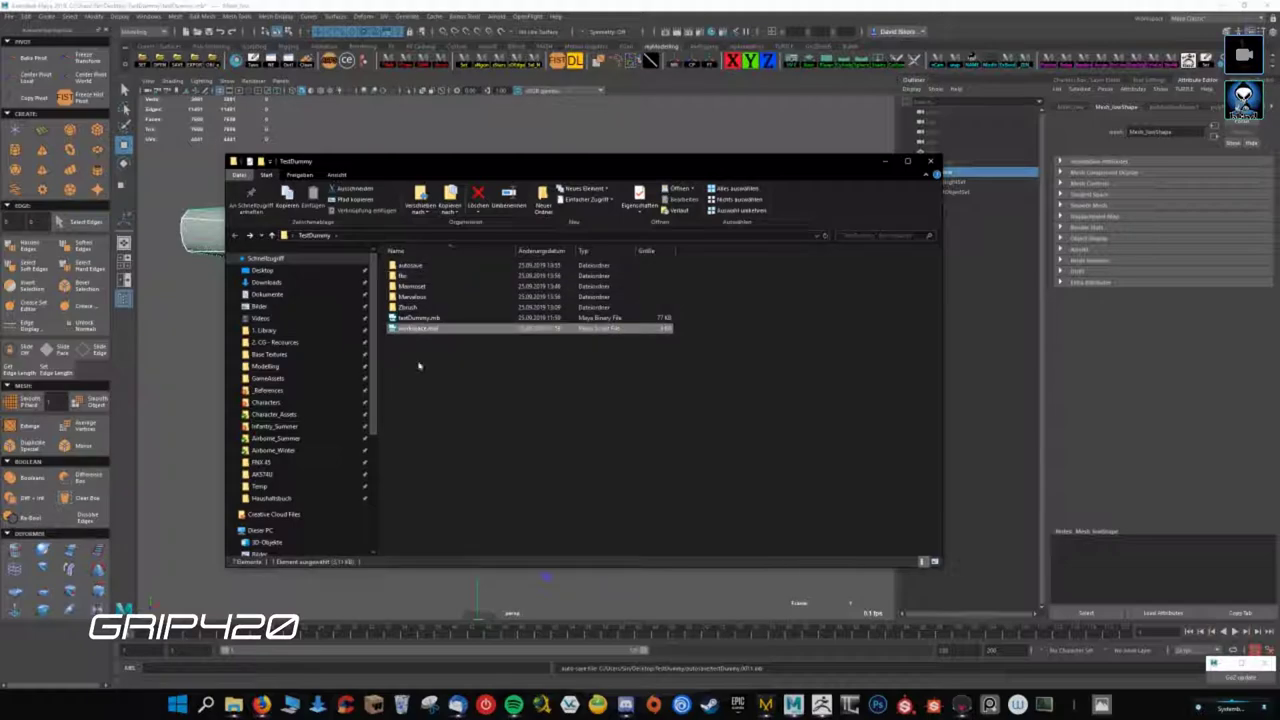
pyautogui.click(435, 366)
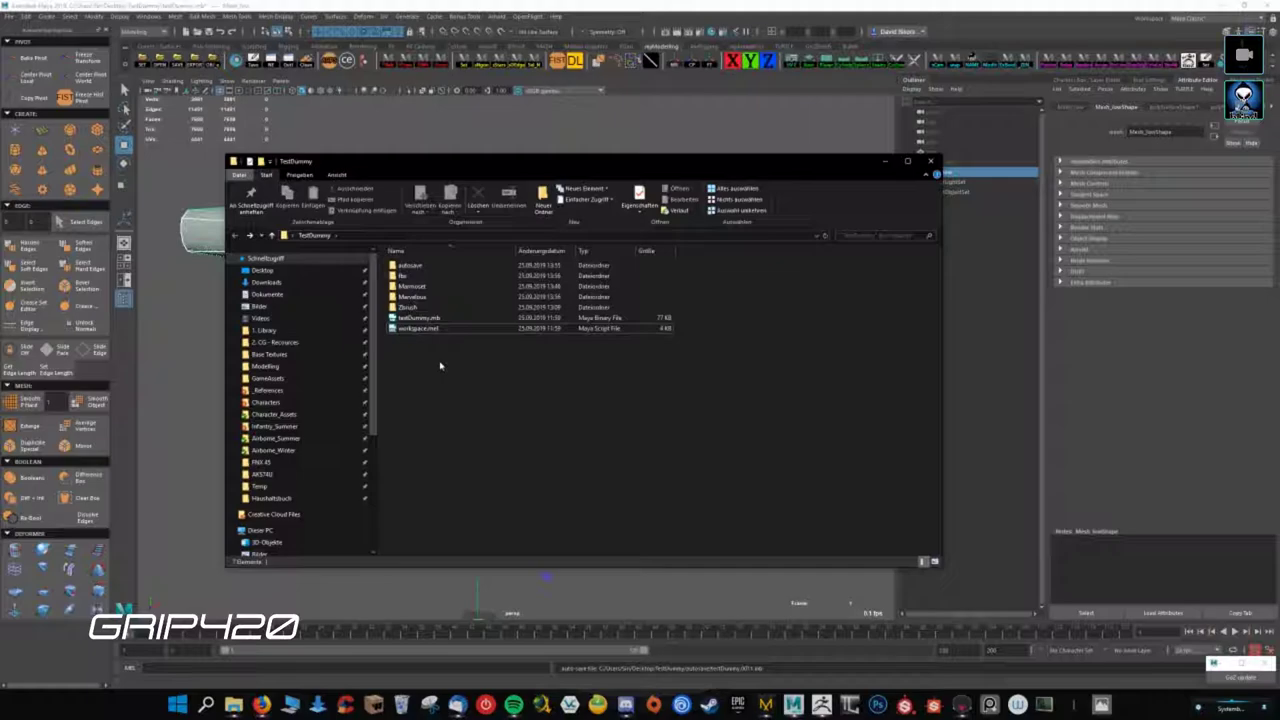
# - Check the baking FBX files in fbx > fbx for baking, then return to TestDummy
pyautogui.doubleClick(405, 275)
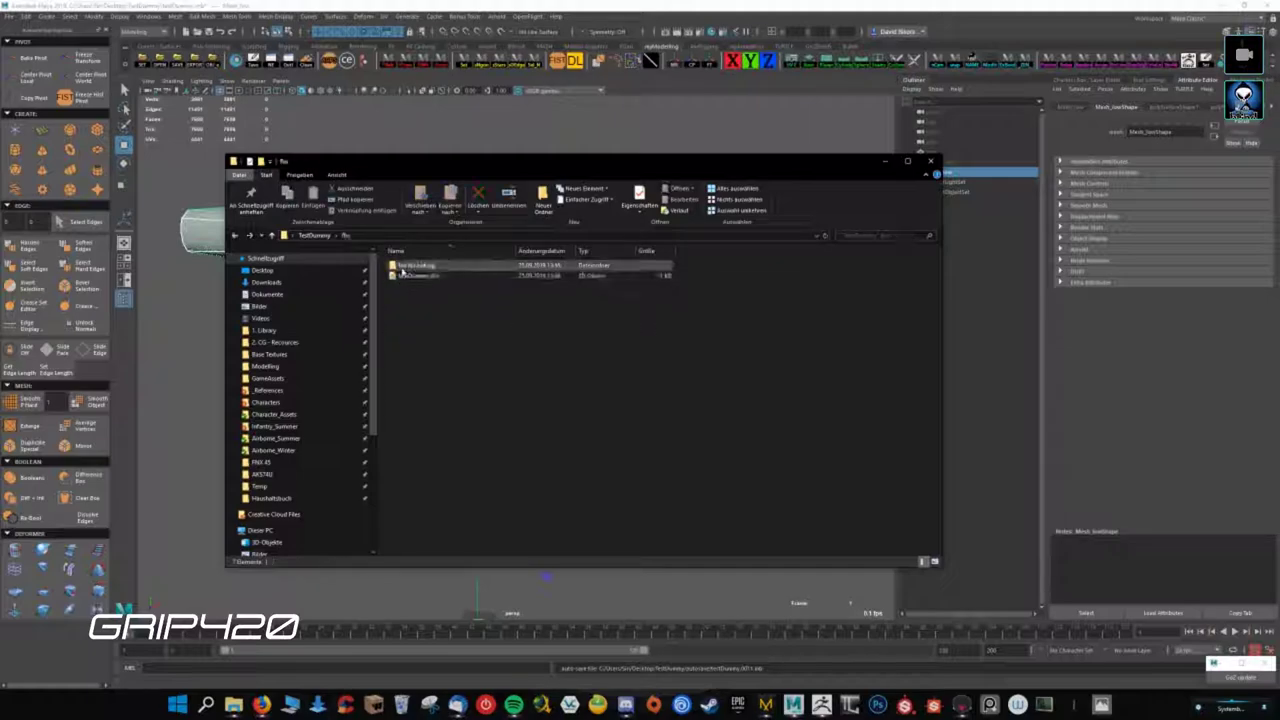
pyautogui.doubleClick(402, 268)
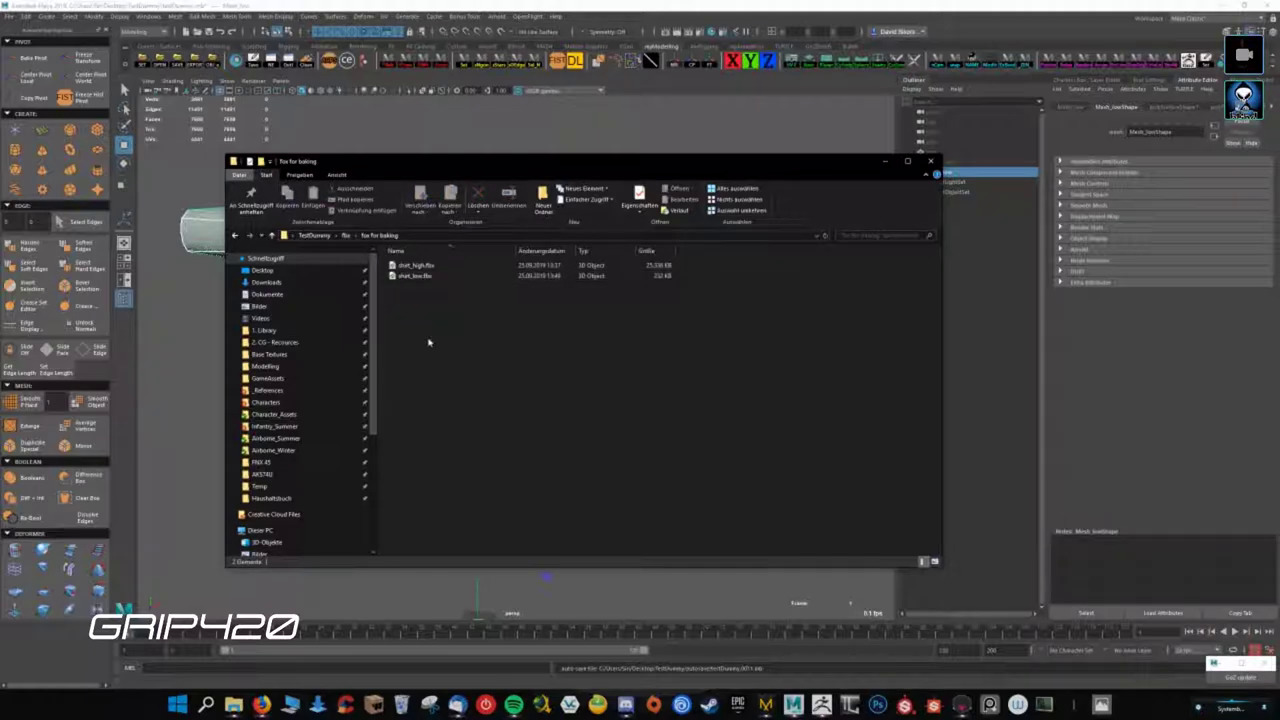
pyautogui.hotkey('alt', 'Up')
pyautogui.hotkey('alt', 'Up')
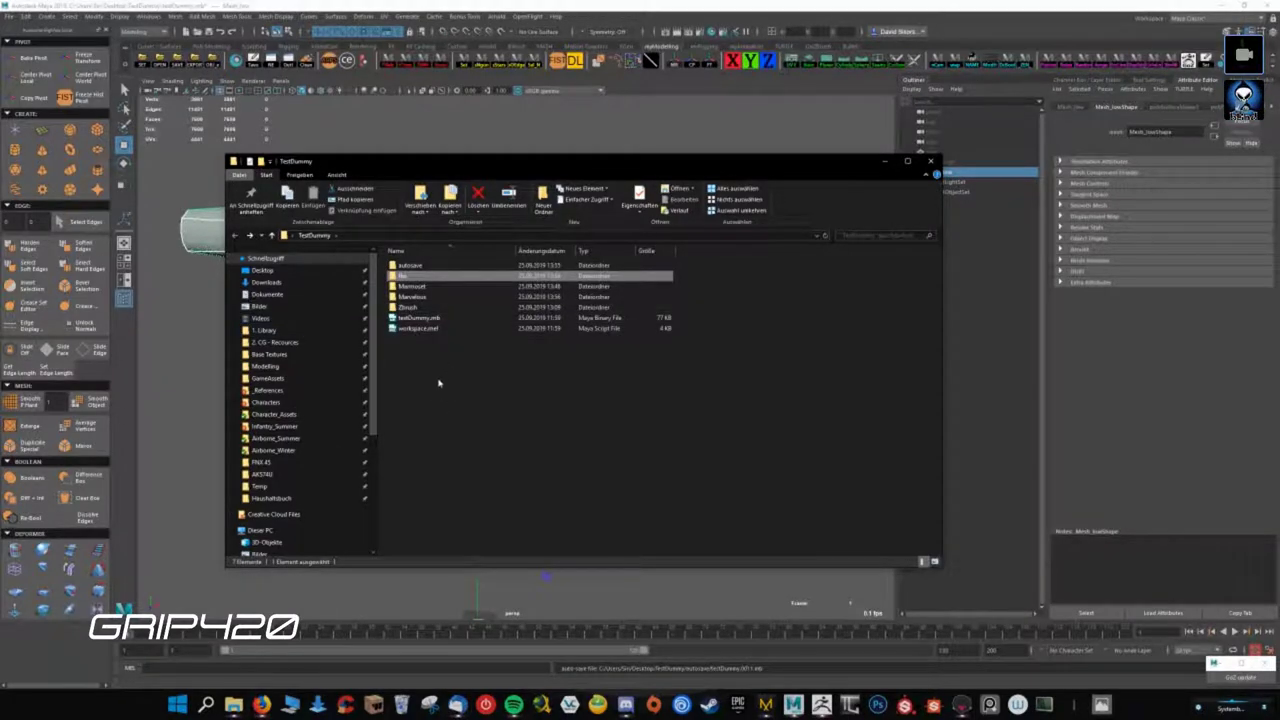
pyautogui.click(436, 385)
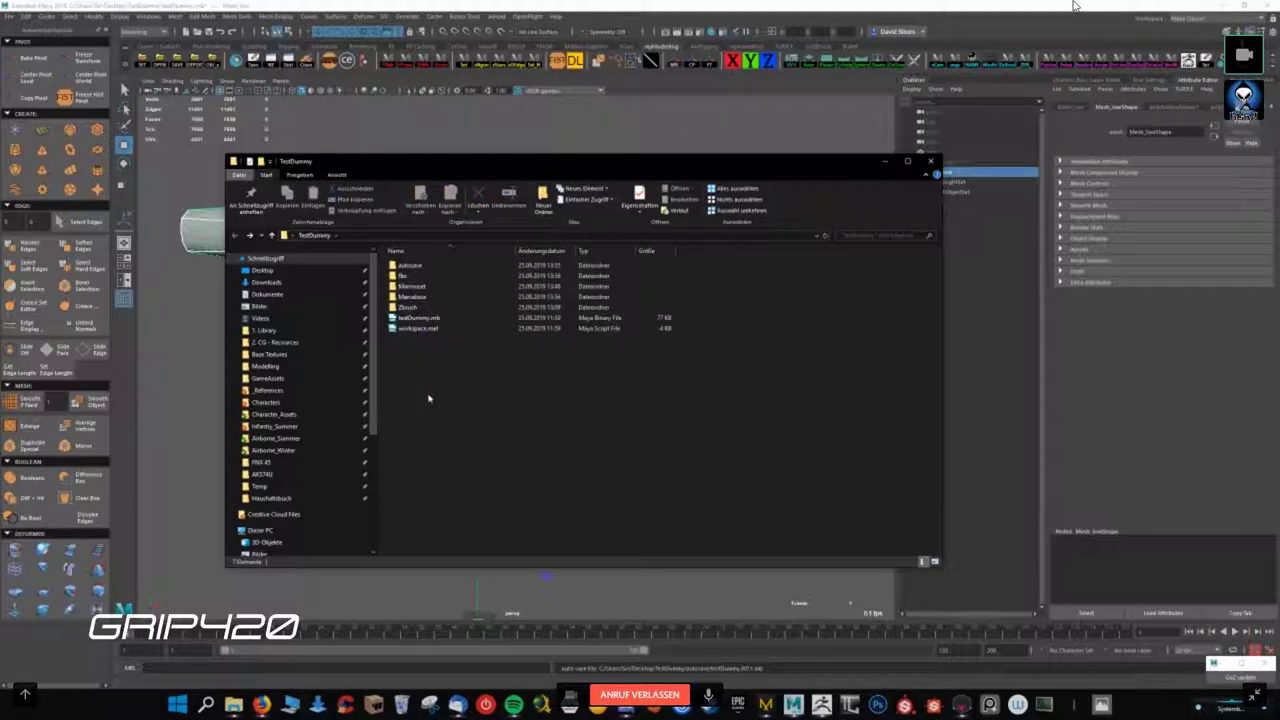
# - Look inside the Zbrush folder and come back to the tidied TestDummy folder
pyautogui.doubleClick(414, 307)
pyautogui.hotkey('alt', 'Left')
pyautogui.click(414, 340)
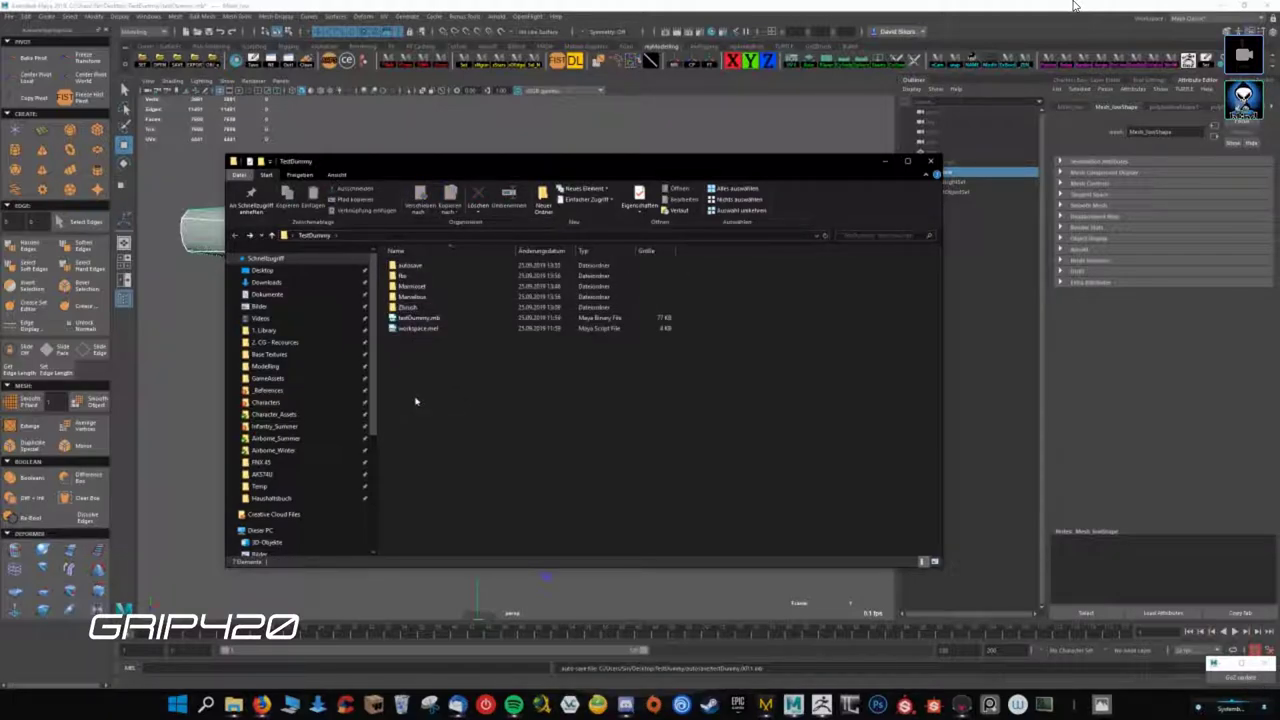
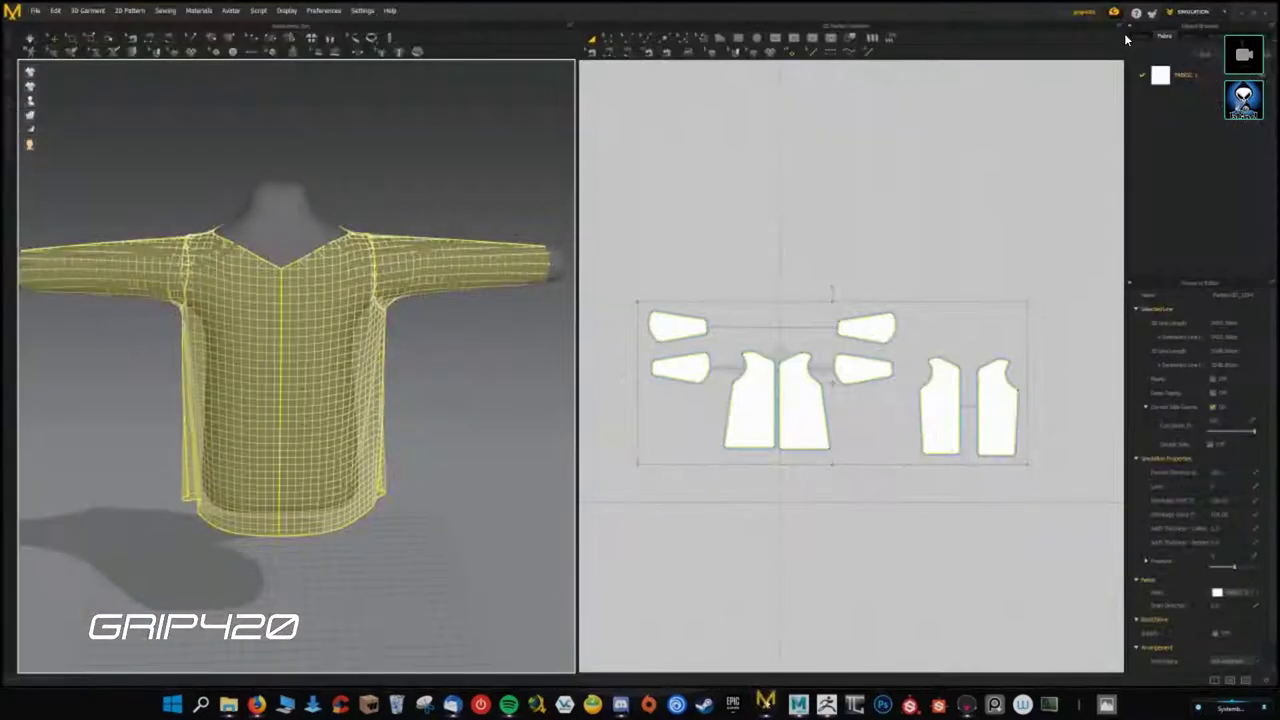
# - Open US_Airborne_Winter.Zprj from Airborne_Winter\Marvelous, loading both garment and avatar
pyautogui.click(35, 10)
pyautogui.moveTo(40, 37)
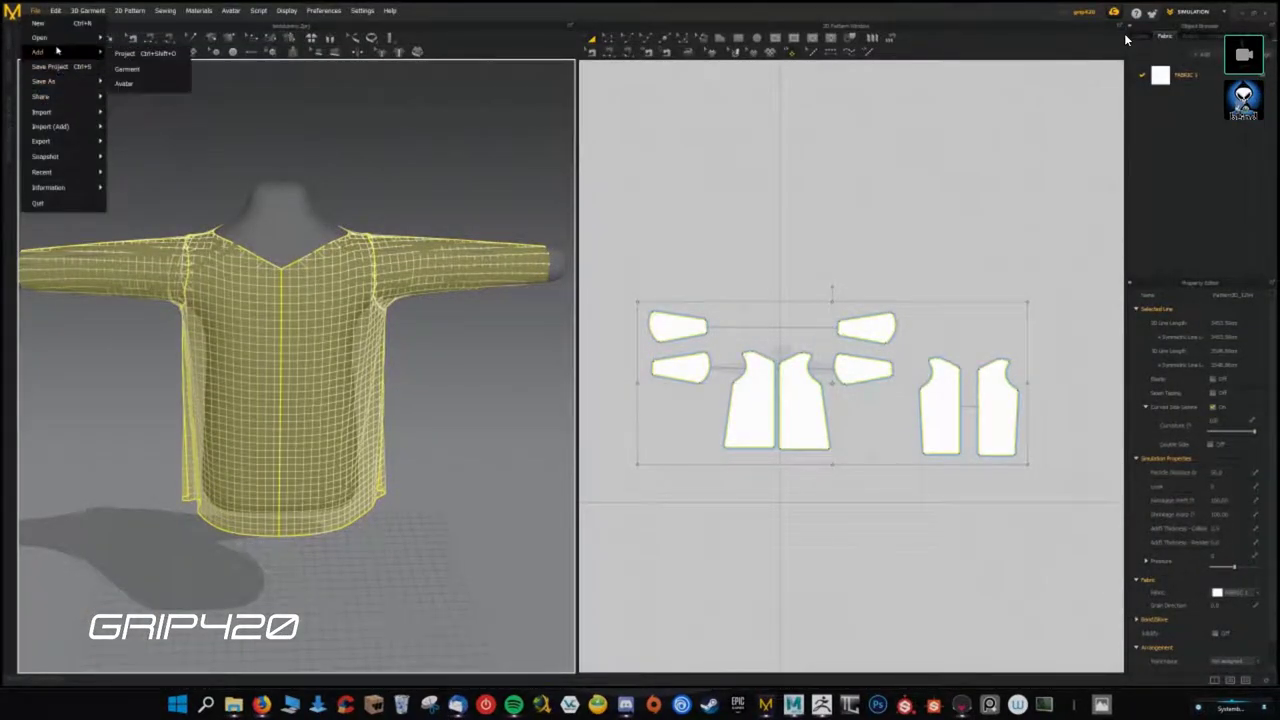
pyautogui.click(155, 39)
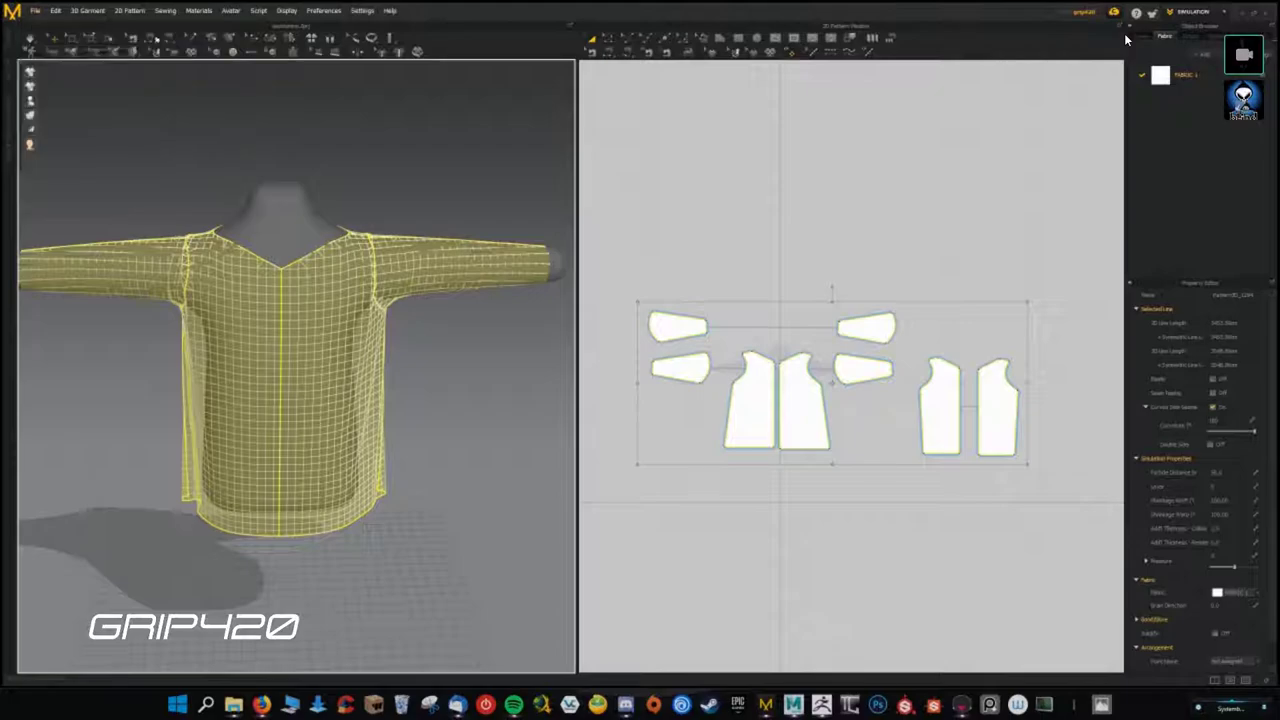
pyautogui.click(612, 356)
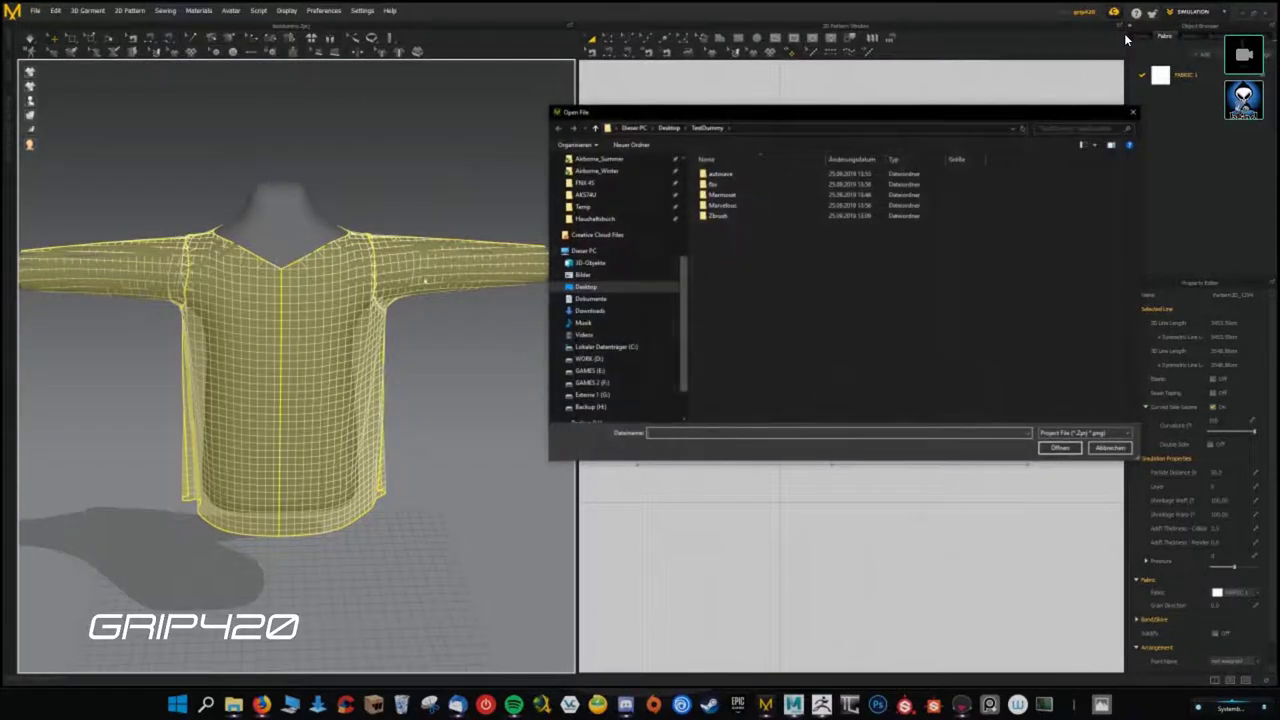
pyautogui.click(598, 242)
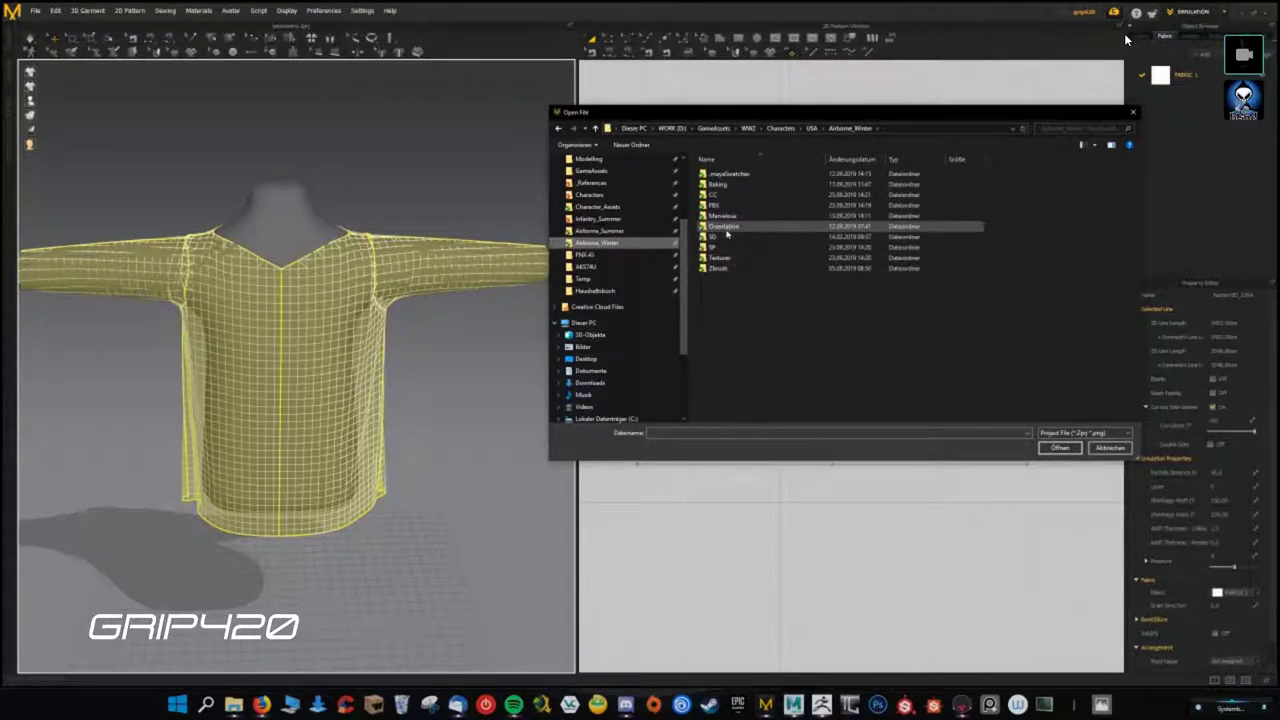
pyautogui.doubleClick(722, 215)
pyautogui.click(889, 188)
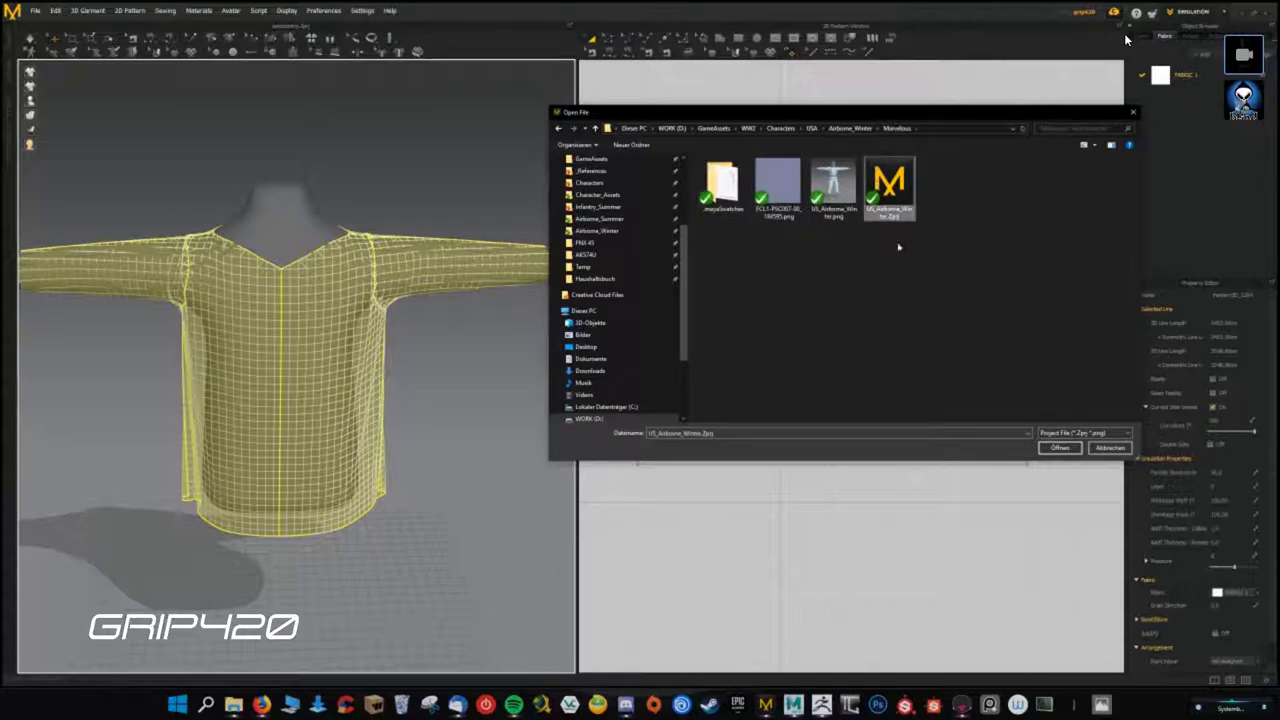
pyautogui.click(1059, 447)
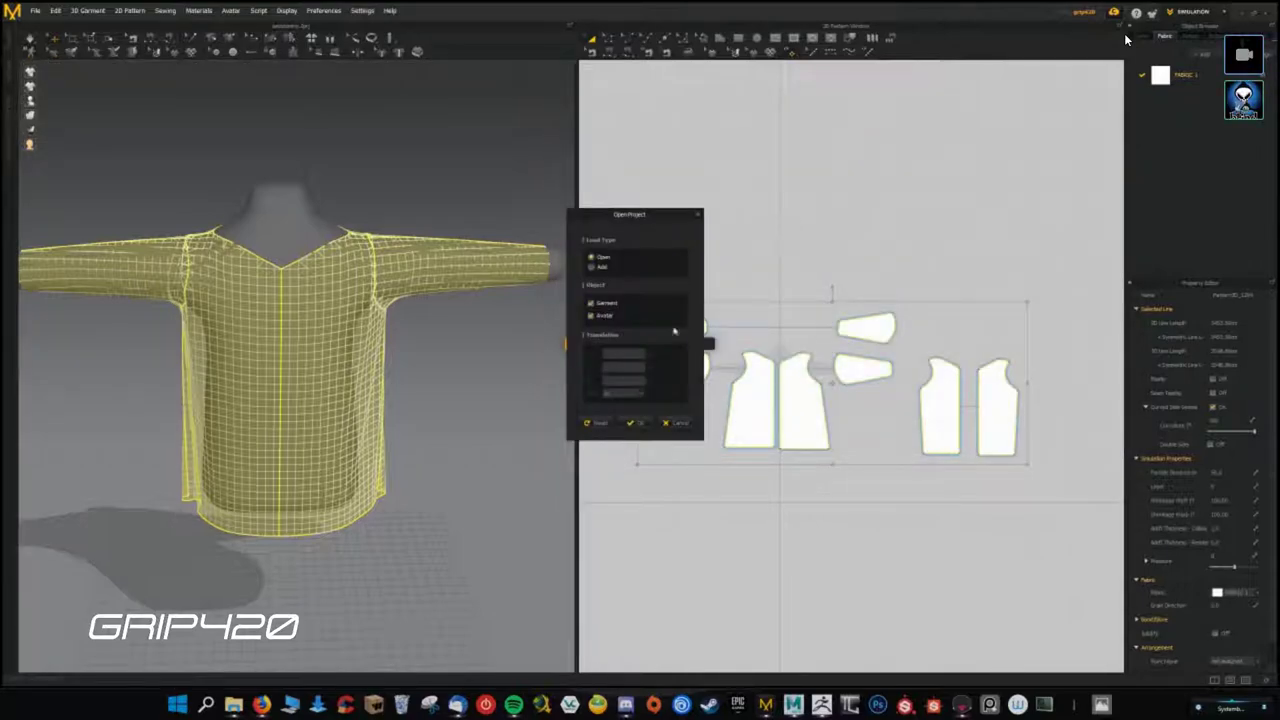
pyautogui.click(641, 425)
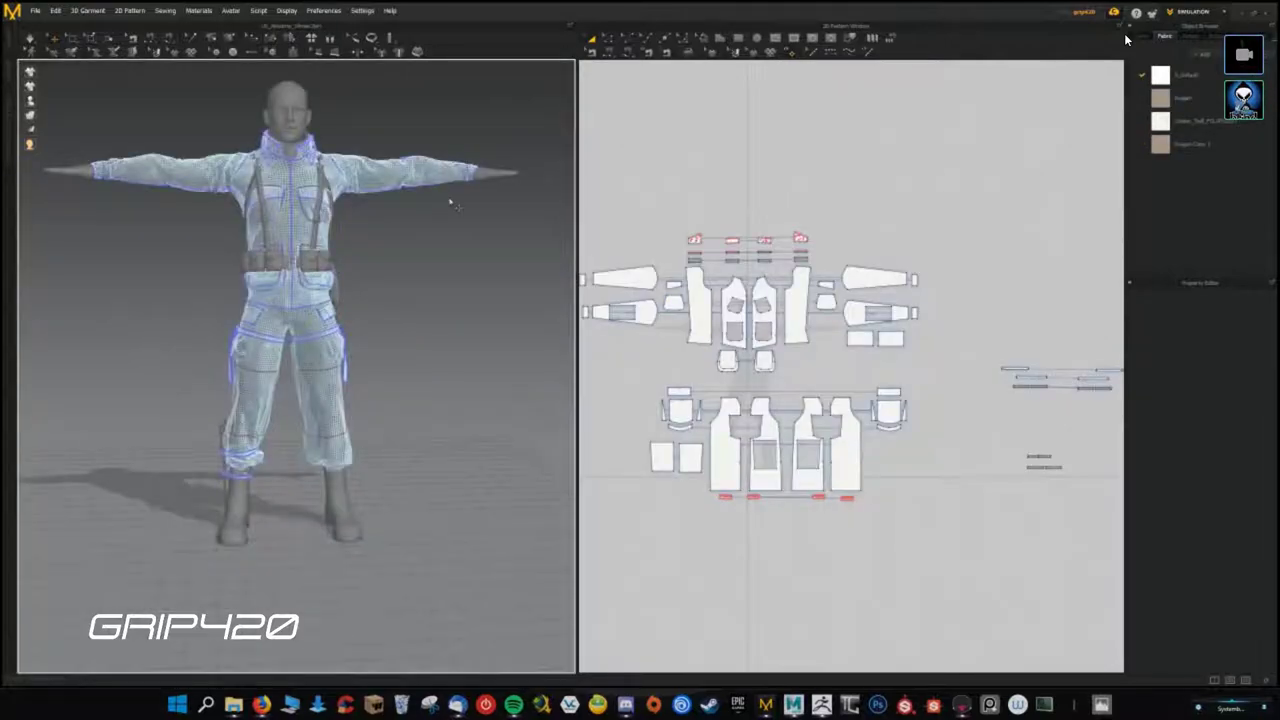
# - Orbit and zoom onto the avatar, then switch the outfit to shaded, textured cloth display
pyautogui.moveTo(363, 290); pyautogui.dragTo(466, 352, button='right')
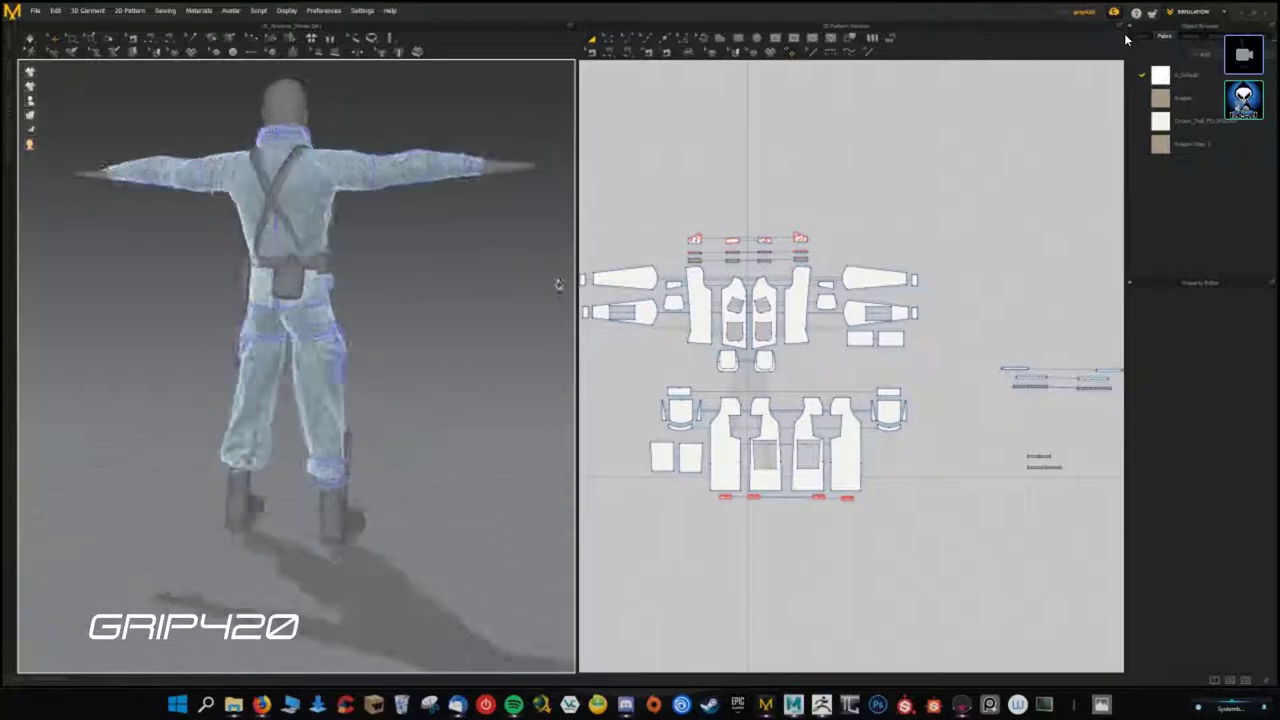
pyautogui.scroll(8, 466, 352)
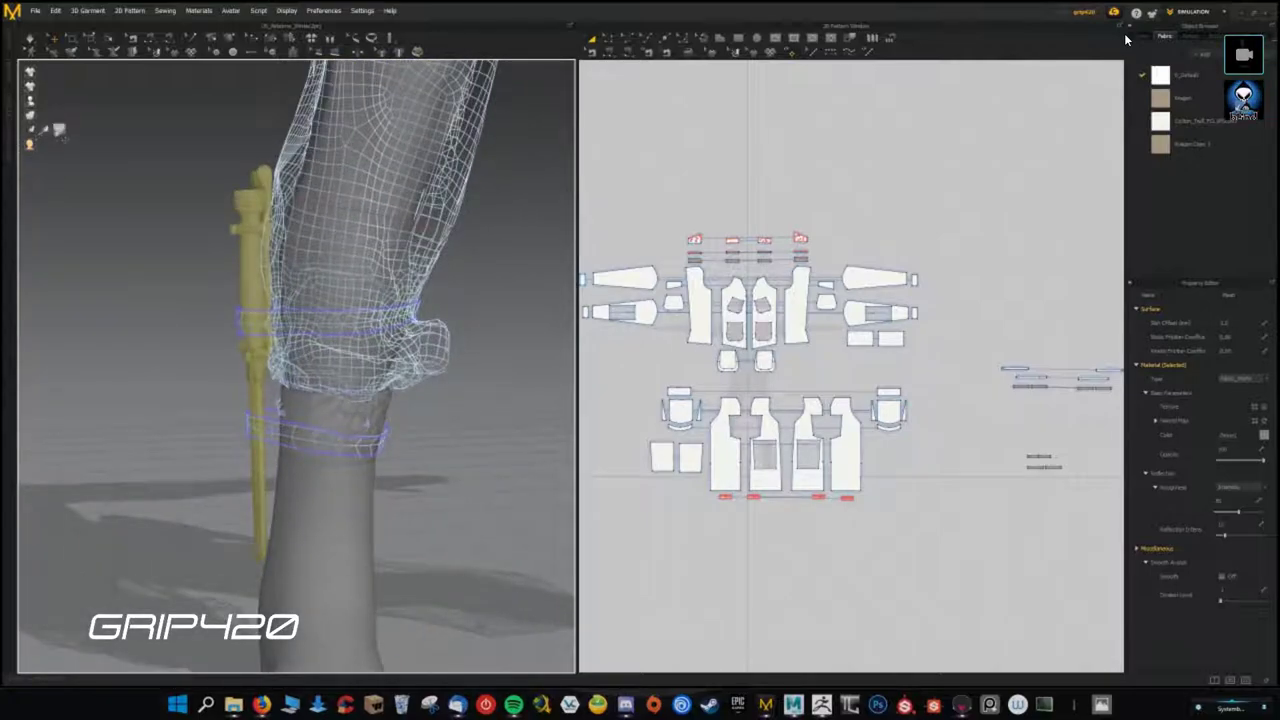
pyautogui.click(45, 116)
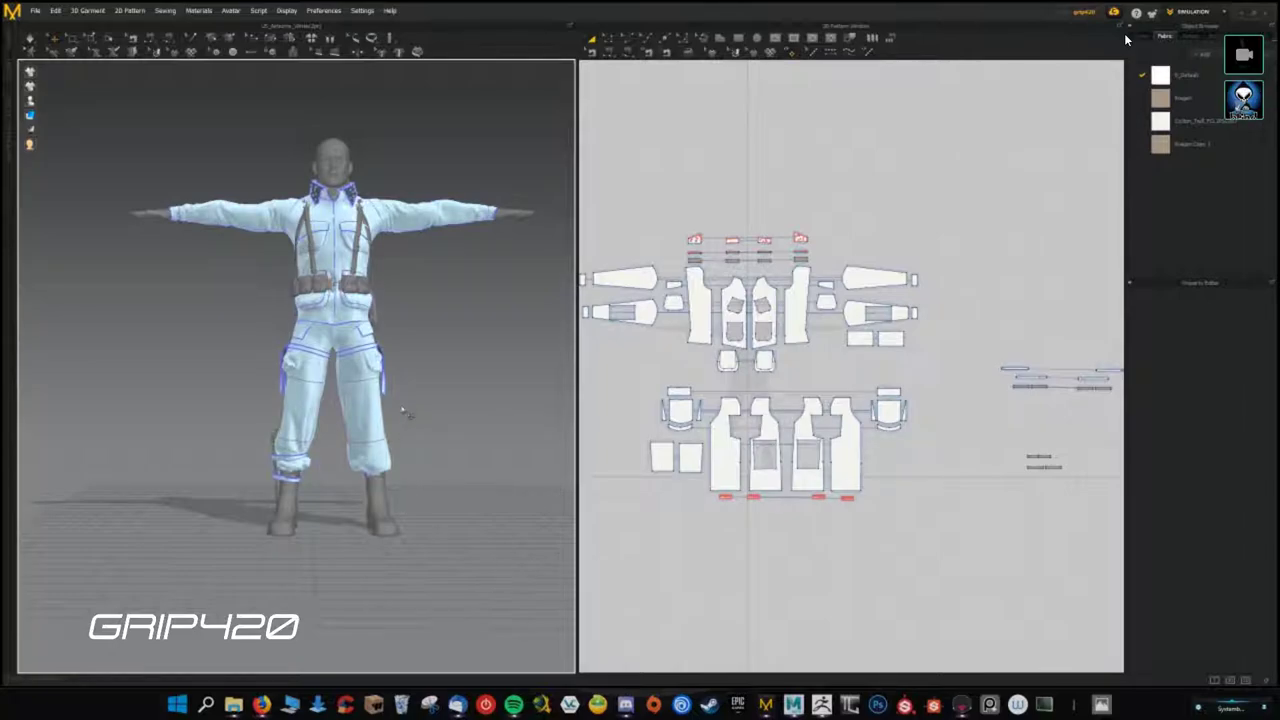
# - Orbit and zoom in to inspect the uniform's belt tie
pyautogui.moveTo(437, 376); pyautogui.dragTo(520, 380, button='right')
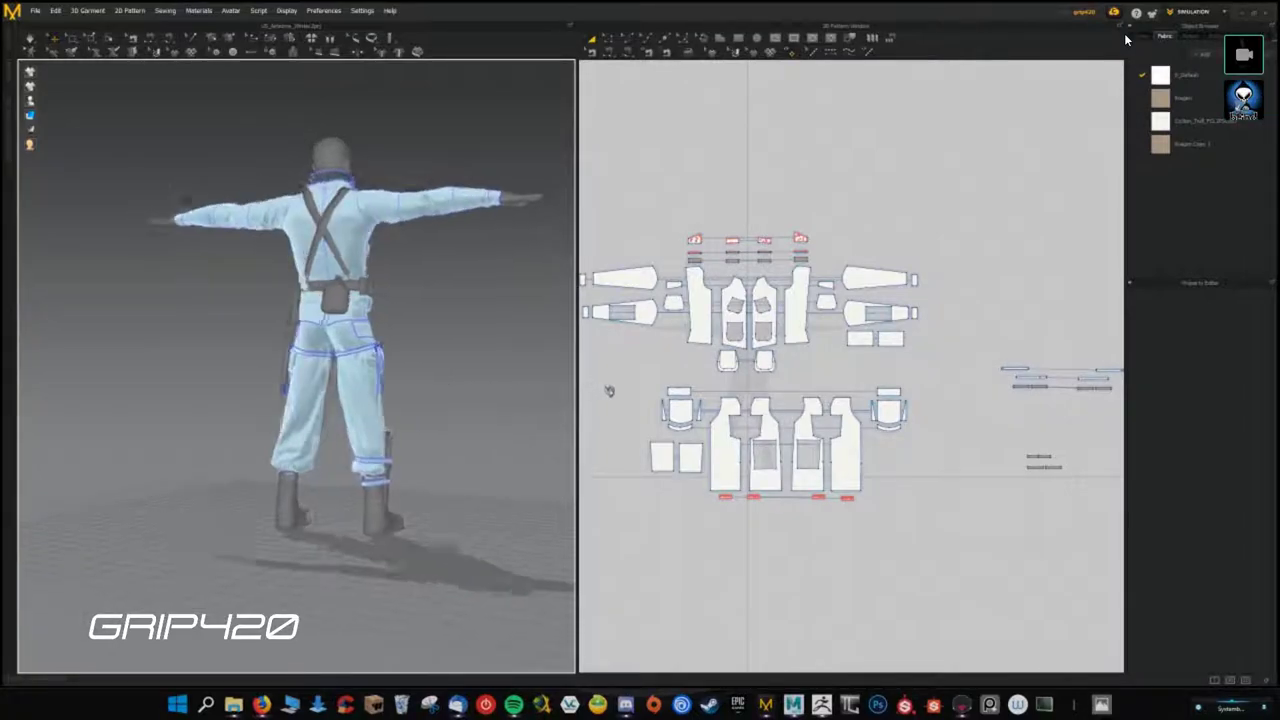
pyautogui.scroll(6, 340, 360)
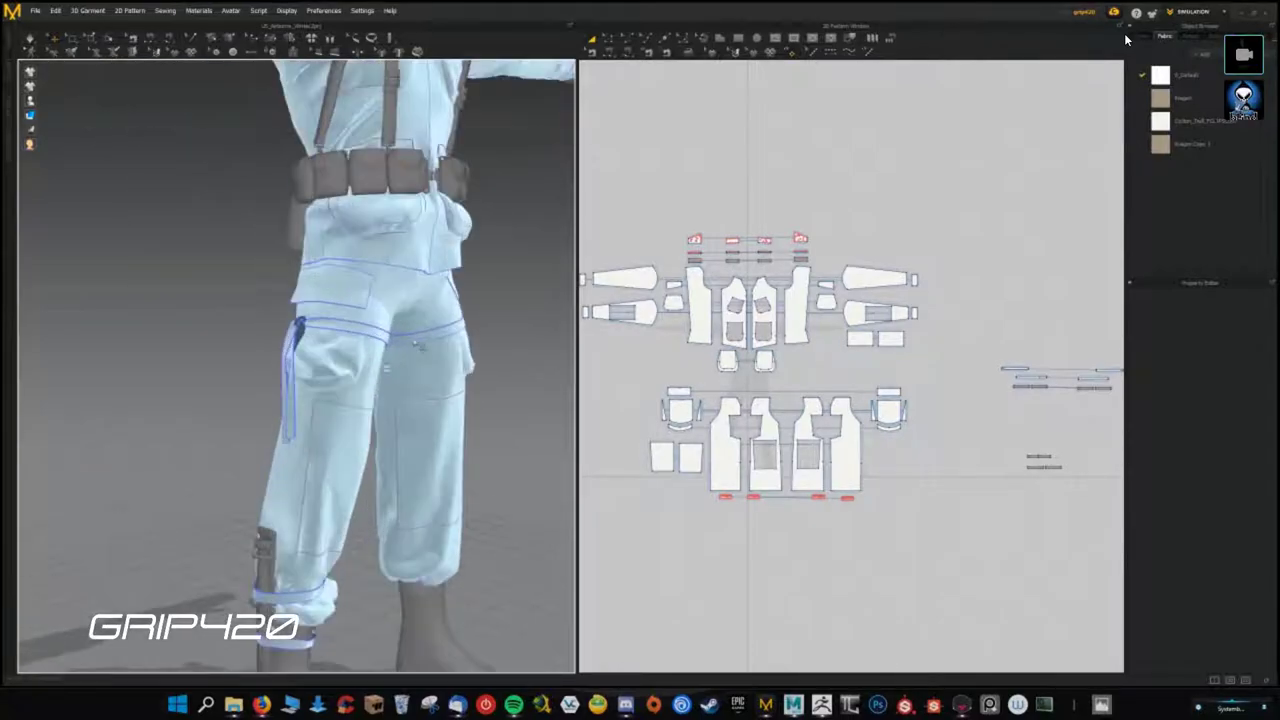
pyautogui.moveTo(300, 360); pyautogui.dragTo(380, 360, button='right')
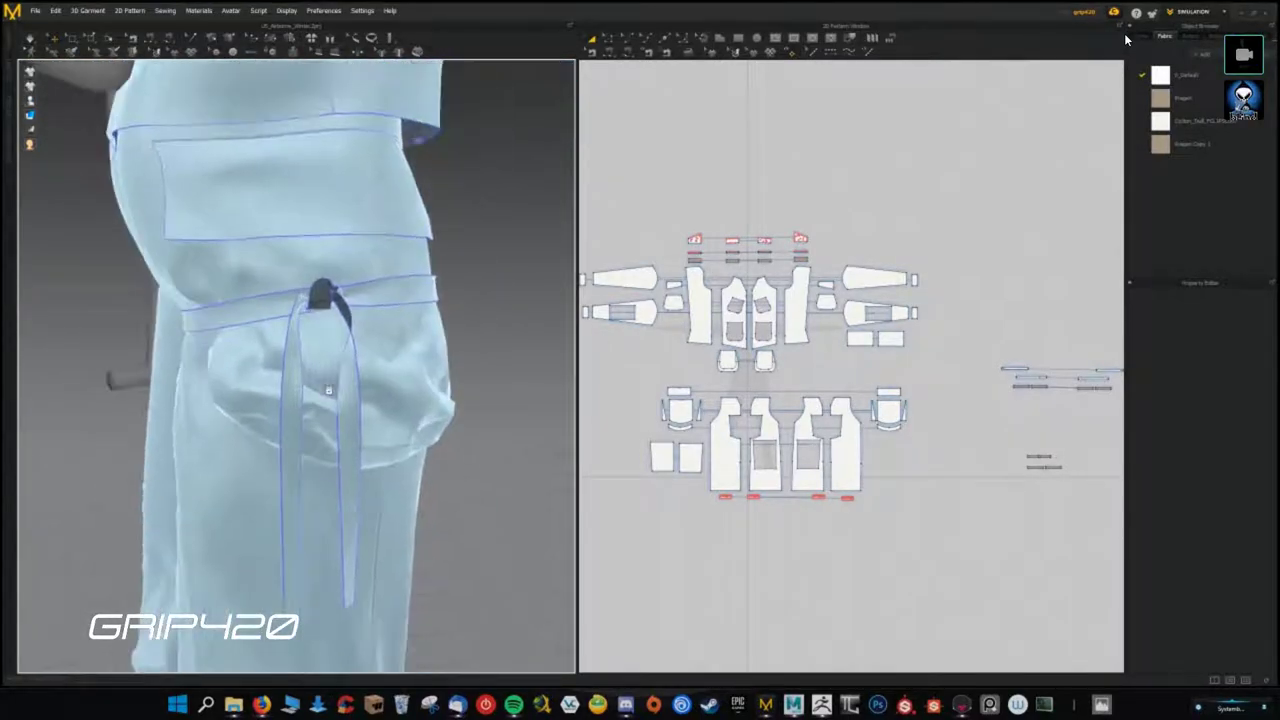
pyautogui.scroll(4, 300, 360)
pyautogui.moveTo(198, 412); pyautogui.dragTo(300, 380, button='right')
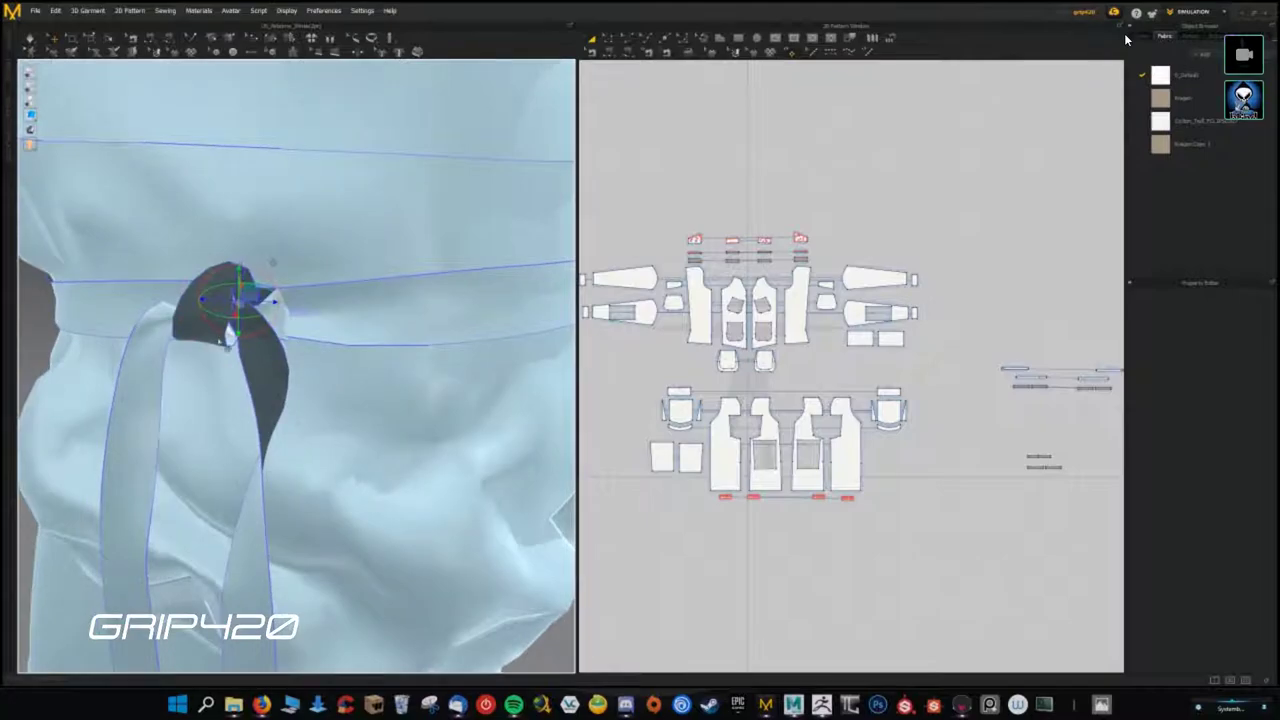
pyautogui.scroll(-3, 417, 343)
pyautogui.scroll(-3, 417, 343)
# - Return to a front view, fit the whole pattern layout in view, and select all pieces
pyautogui.moveTo(417, 343)
pyautogui.mouseDown(button='right')
pyautogui.moveTo(360, 343)
pyautogui.moveTo(320, 400)
pyautogui.mouseUp(button='right')
pyautogui.scroll(-2, 360, 343)
pyautogui.scroll(-2, 360, 343)
pyautogui.scroll(2, 362, 357)
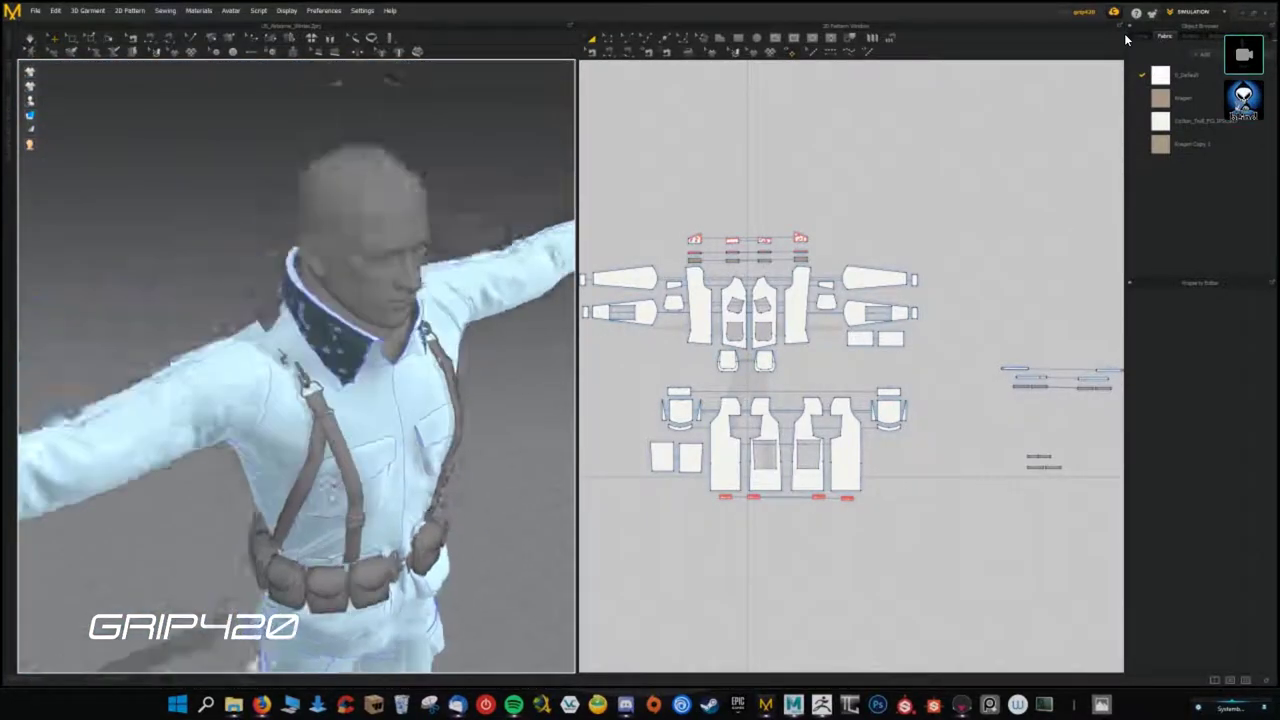
pyautogui.scroll(5, 328, 426)
pyautogui.press('2')
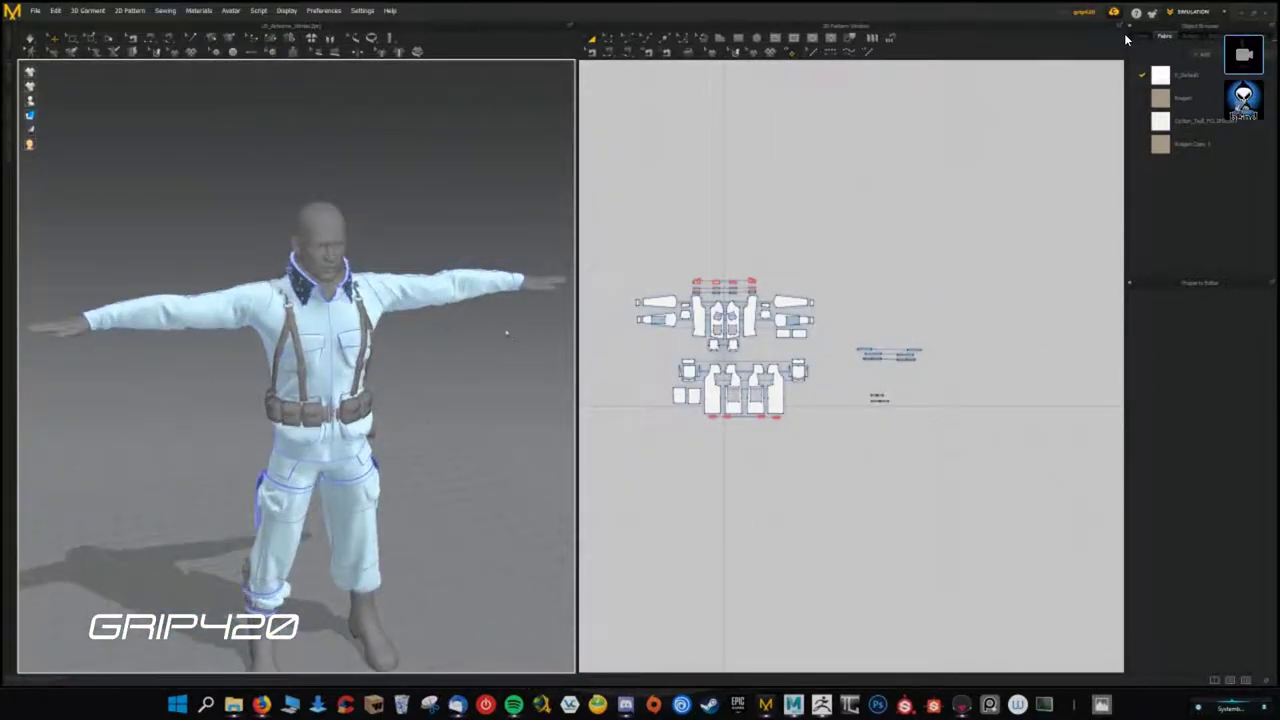
pyautogui.hotkey('ctrl', 'a')
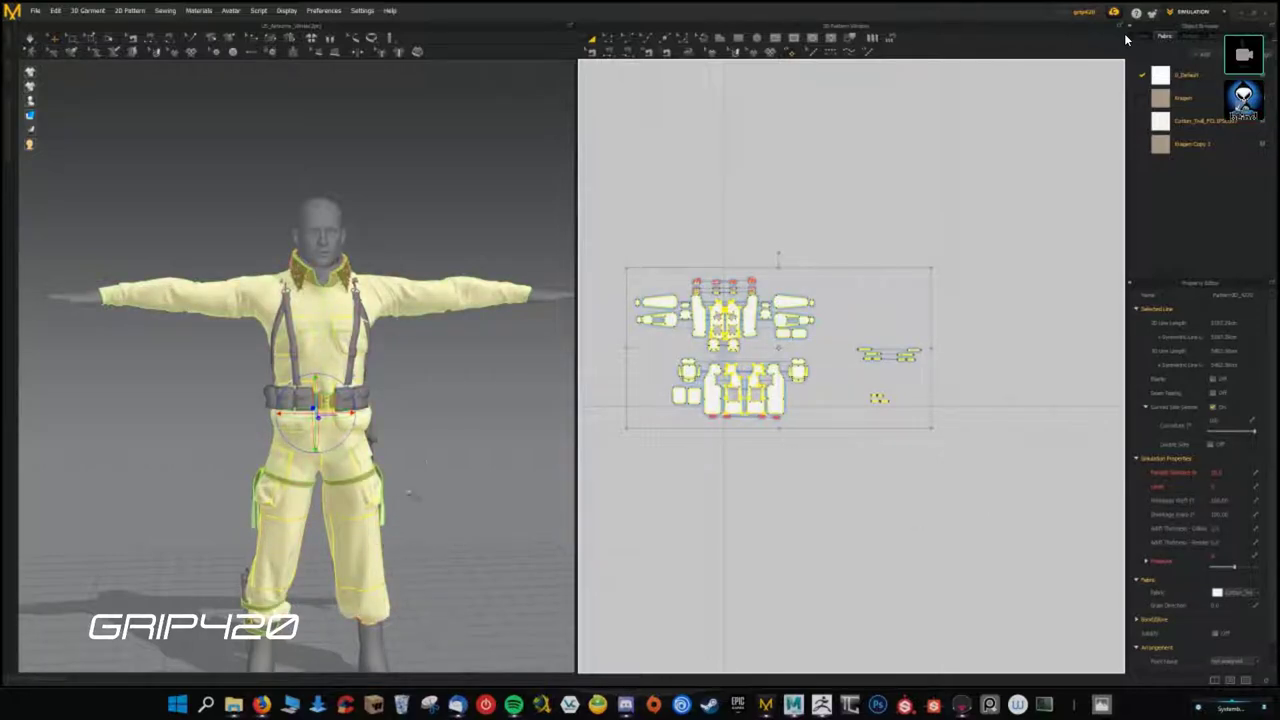
pyautogui.click(427, 463)
pyautogui.scroll(3, 427, 463)
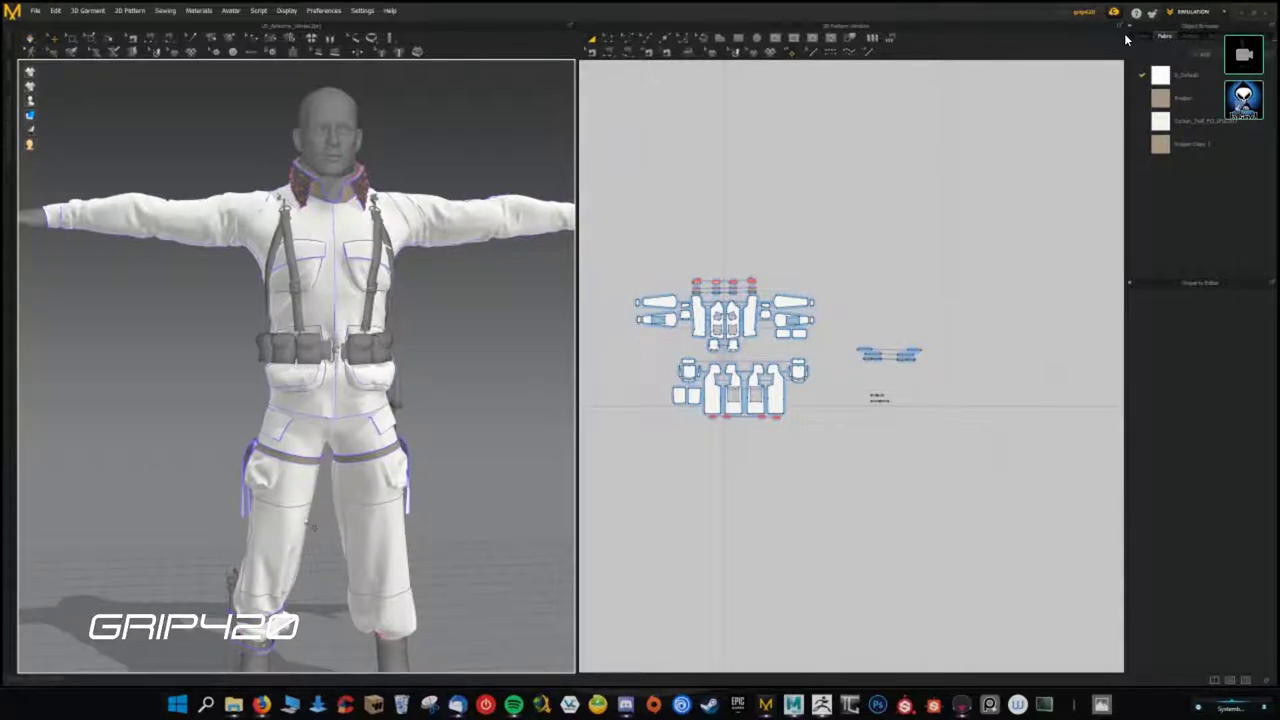
pyautogui.moveTo(460, 460); pyautogui.dragTo(455, 321, button='middle')
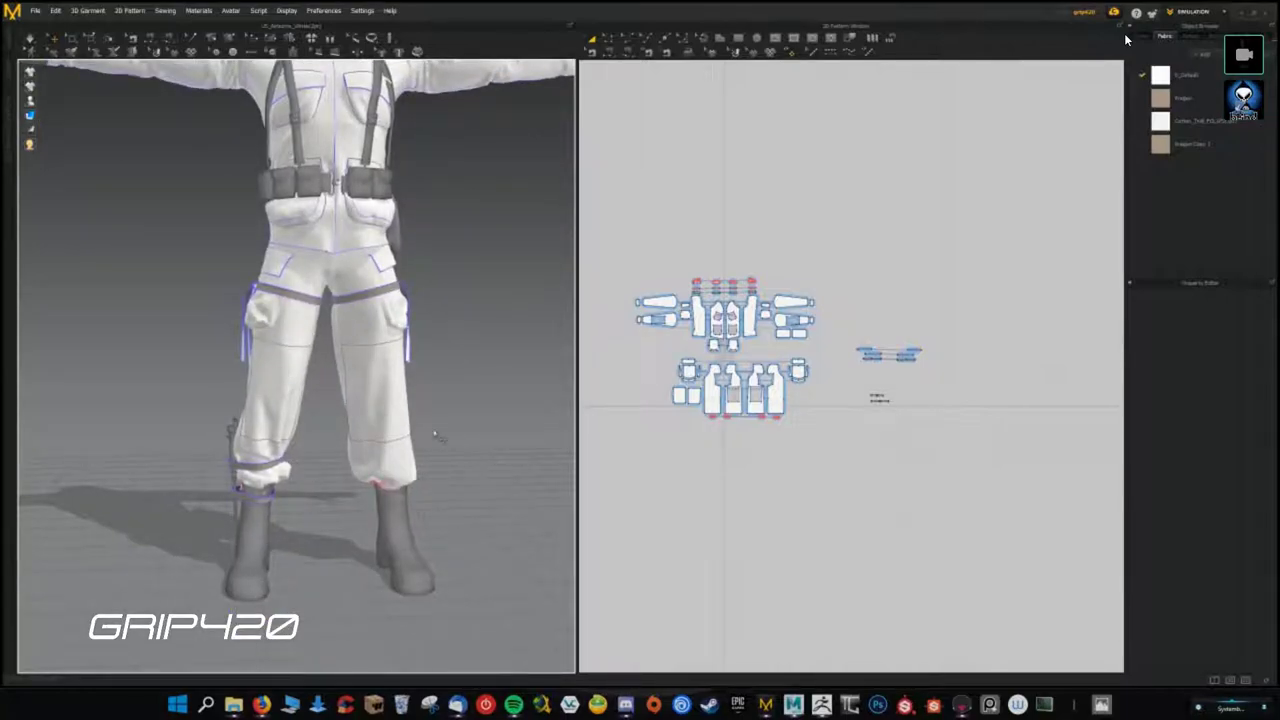
pyautogui.moveTo(300, 350); pyautogui.dragTo(360, 350, button='right')
pyautogui.moveTo(349, 422)
pyautogui.mouseDown(button='right')
pyautogui.moveTo(465, 368)
pyautogui.moveTo(450, 385)
pyautogui.mouseUp(button='right')
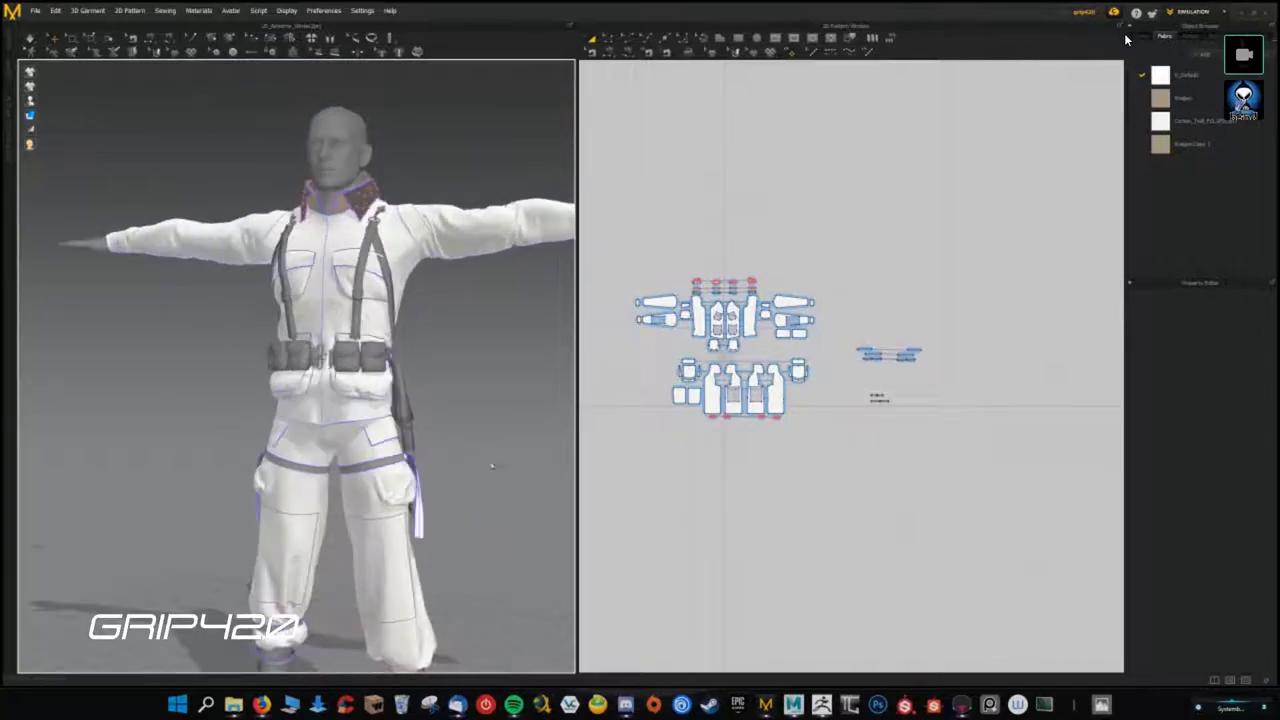
pyautogui.scroll(2, 450, 385)
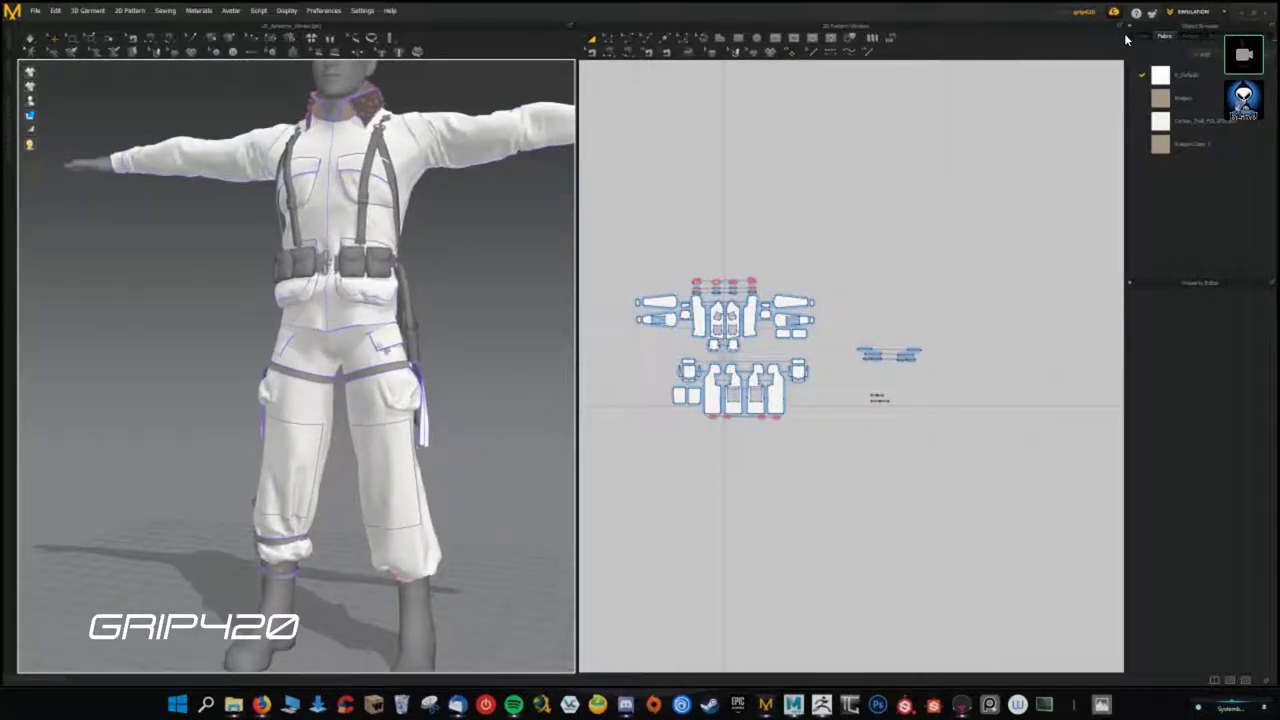
pyautogui.press('2')
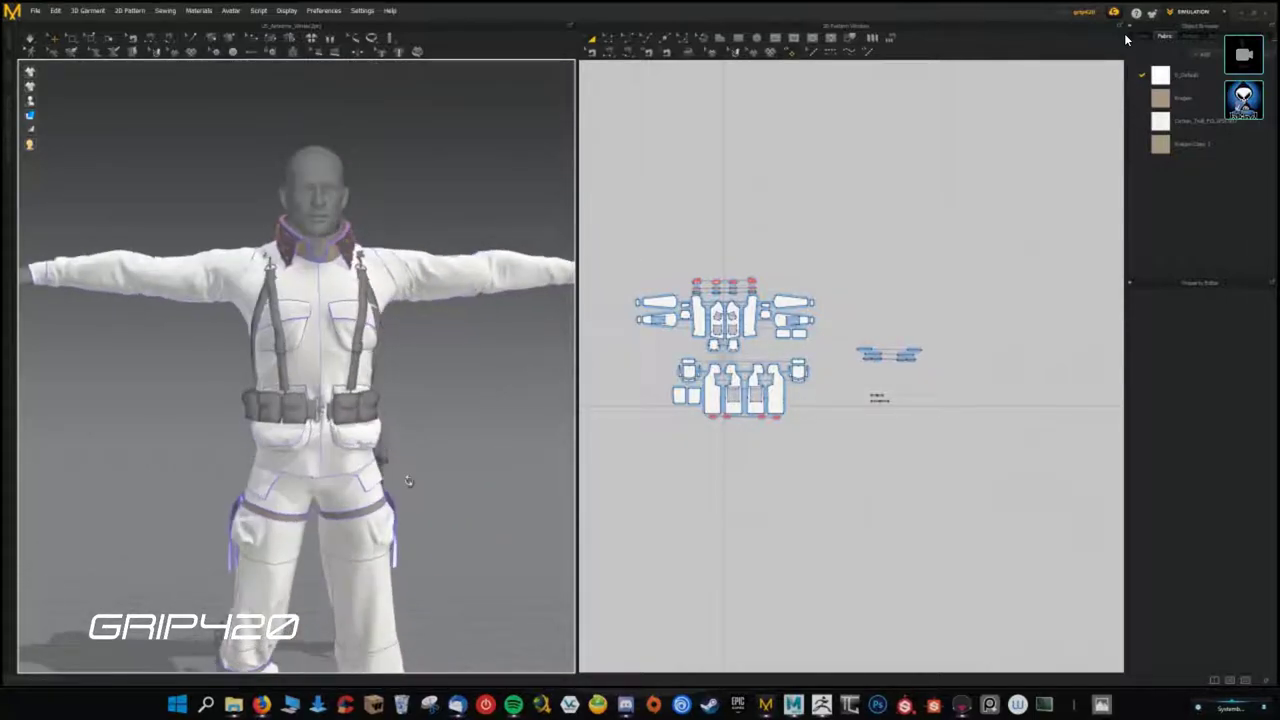
pyautogui.moveTo(418, 477); pyautogui.dragTo(425, 346, button='middle')
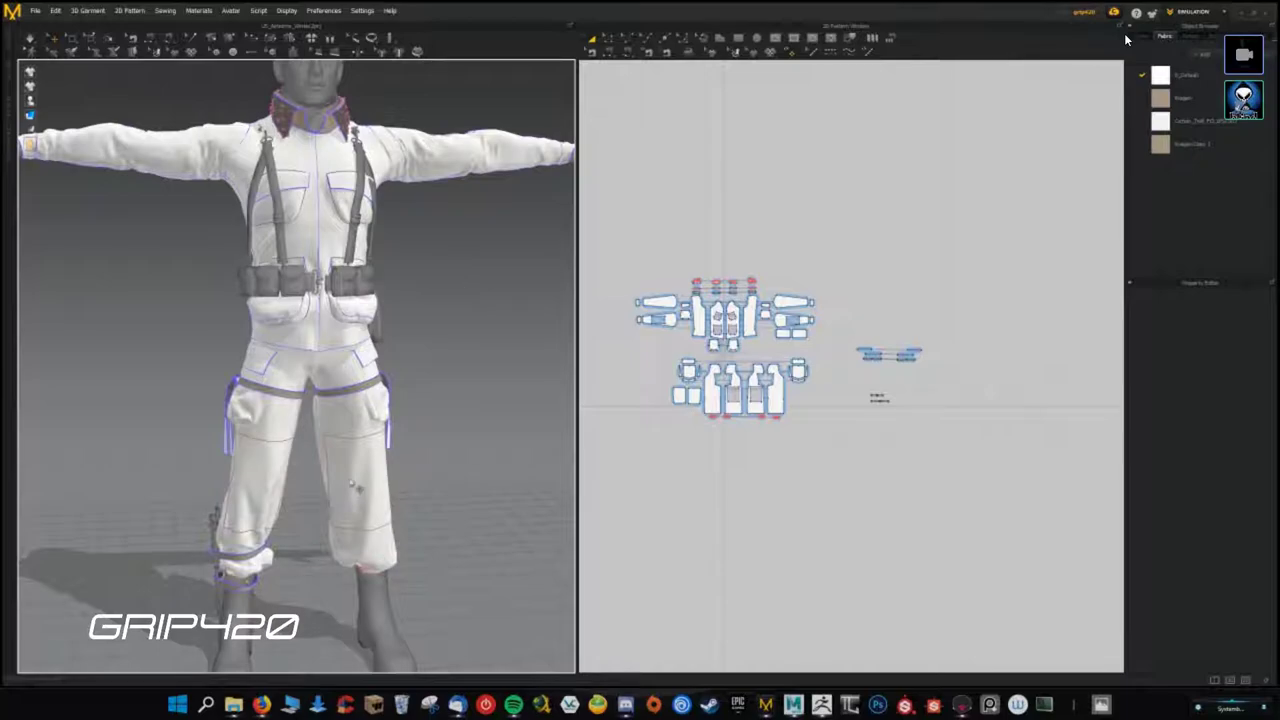
pyautogui.moveTo(450, 536); pyautogui.dragTo(423, 306, button='right')
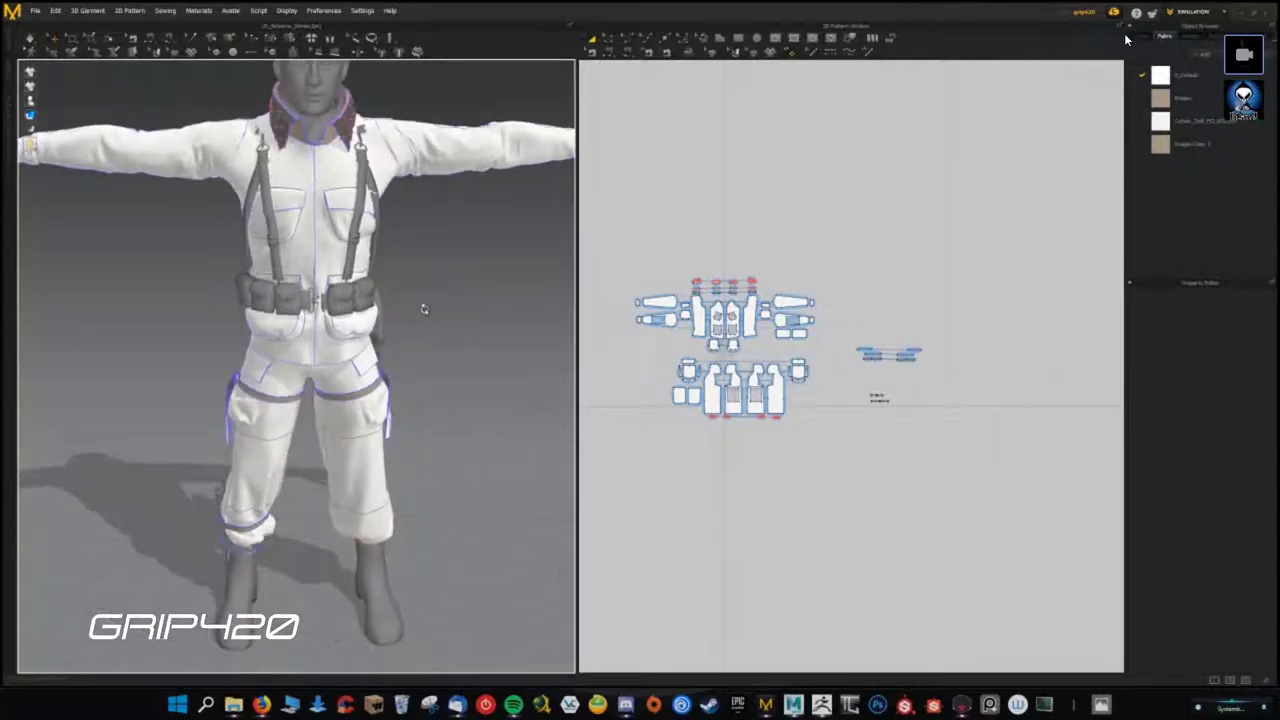
pyautogui.scroll(5, 423, 306)
pyautogui.scroll(-3, 380, 500)
pyautogui.moveTo(380, 500); pyautogui.dragTo(395, 476, button='right')
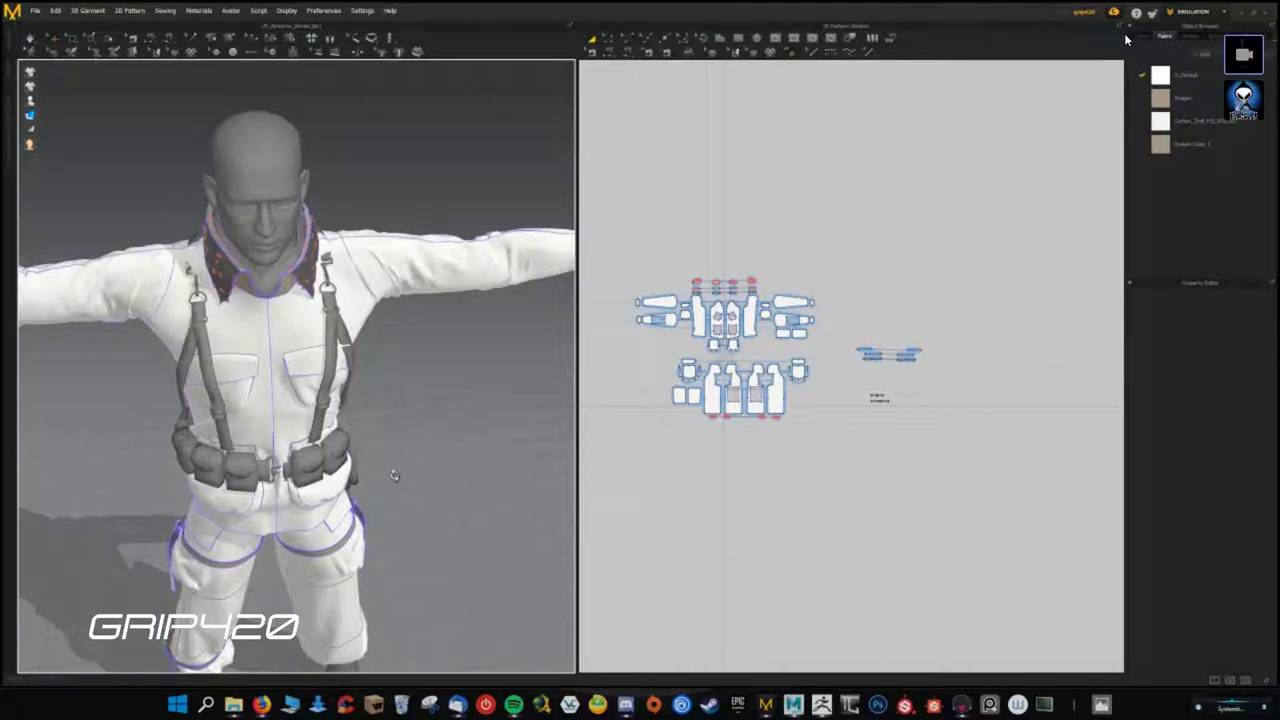
pyautogui.moveTo(310, 326); pyautogui.dragTo(310, 468, button='right')
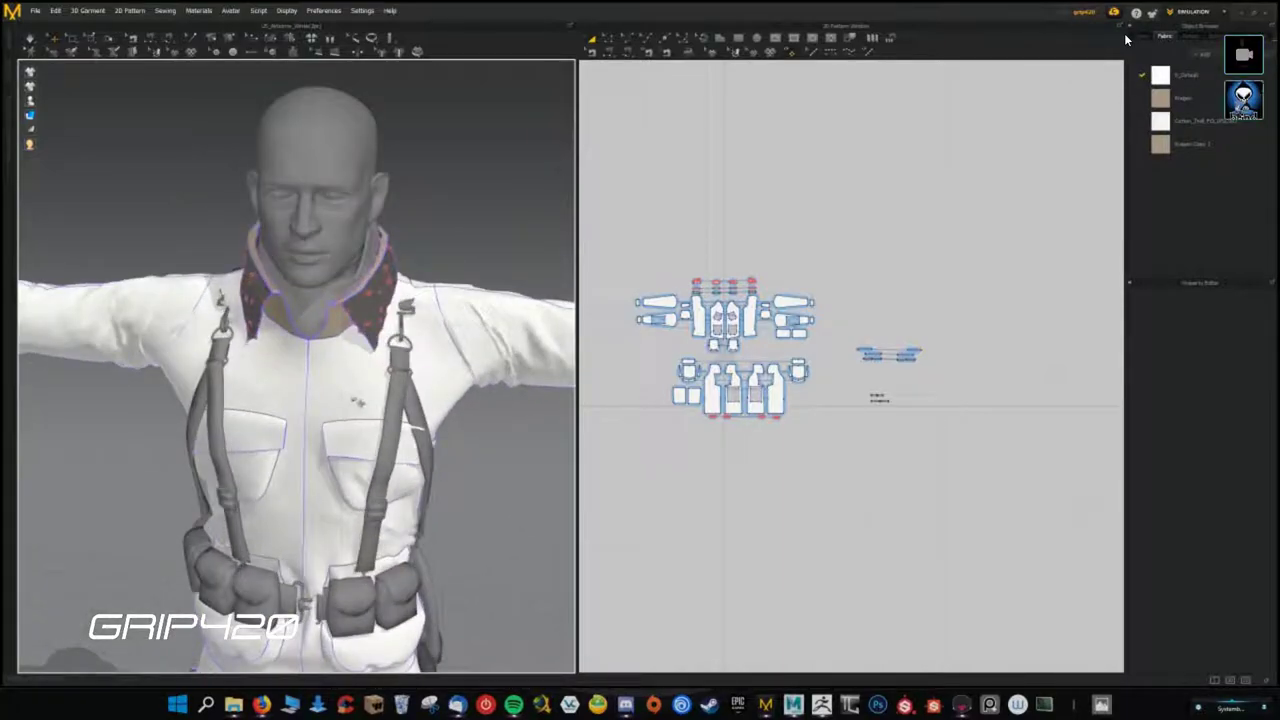
pyautogui.moveTo(358, 402); pyautogui.dragTo(420, 400, button='right')
pyautogui.moveTo(300, 350); pyautogui.dragTo(323, 263, button='right')
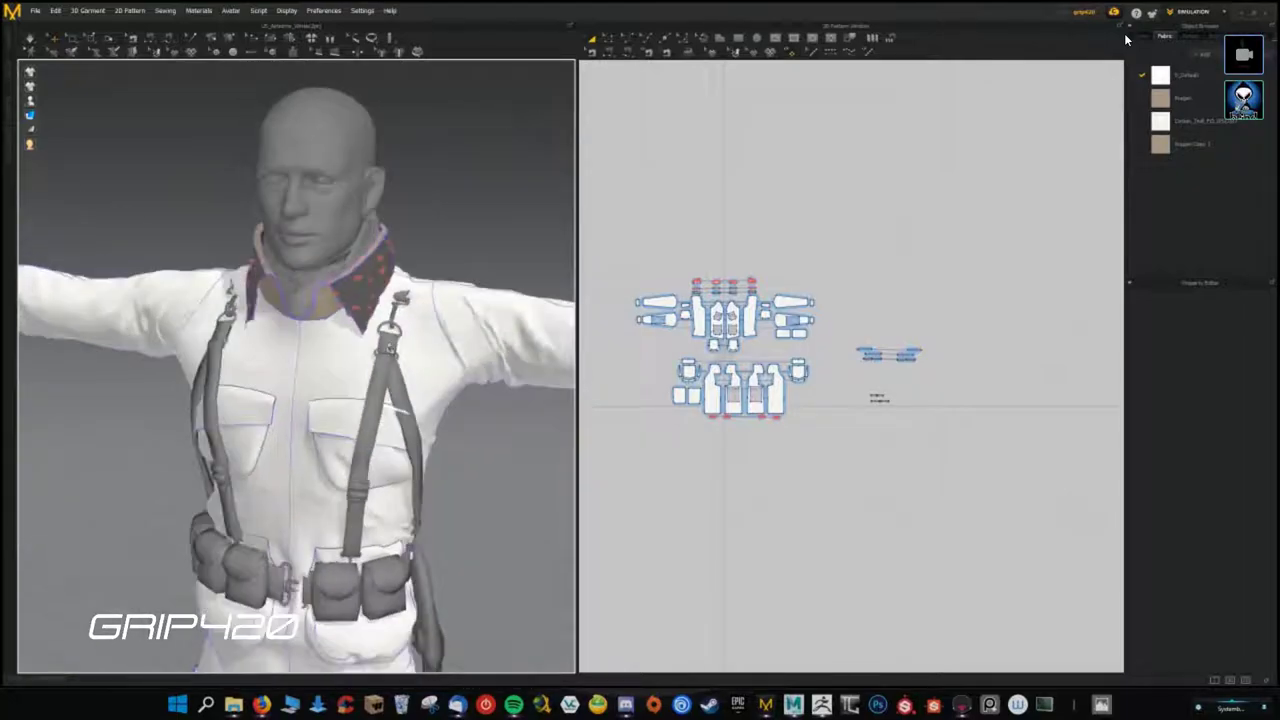
pyautogui.scroll(-3, 297, 400)
pyautogui.moveTo(297, 340)
pyautogui.mouseDown(button='right')
pyautogui.moveTo(297, 420)
pyautogui.moveTo(335, 435)
pyautogui.mouseUp(button='right')
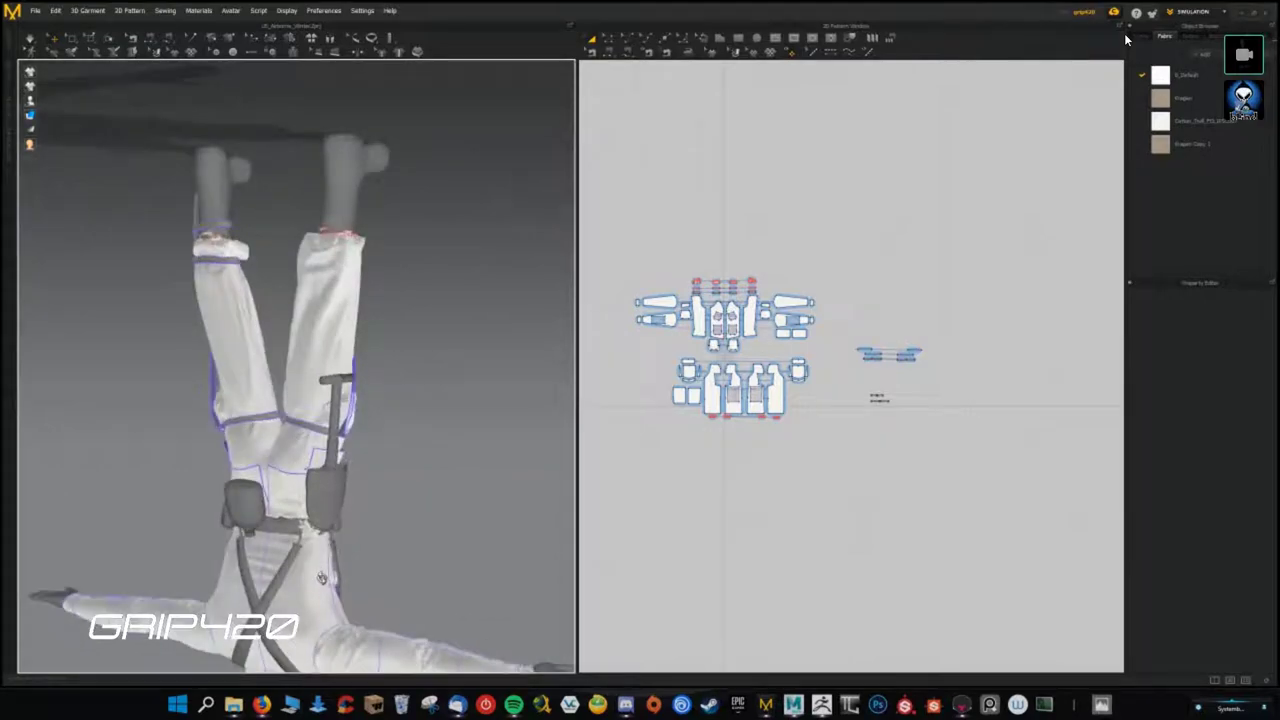
pyautogui.press('2')
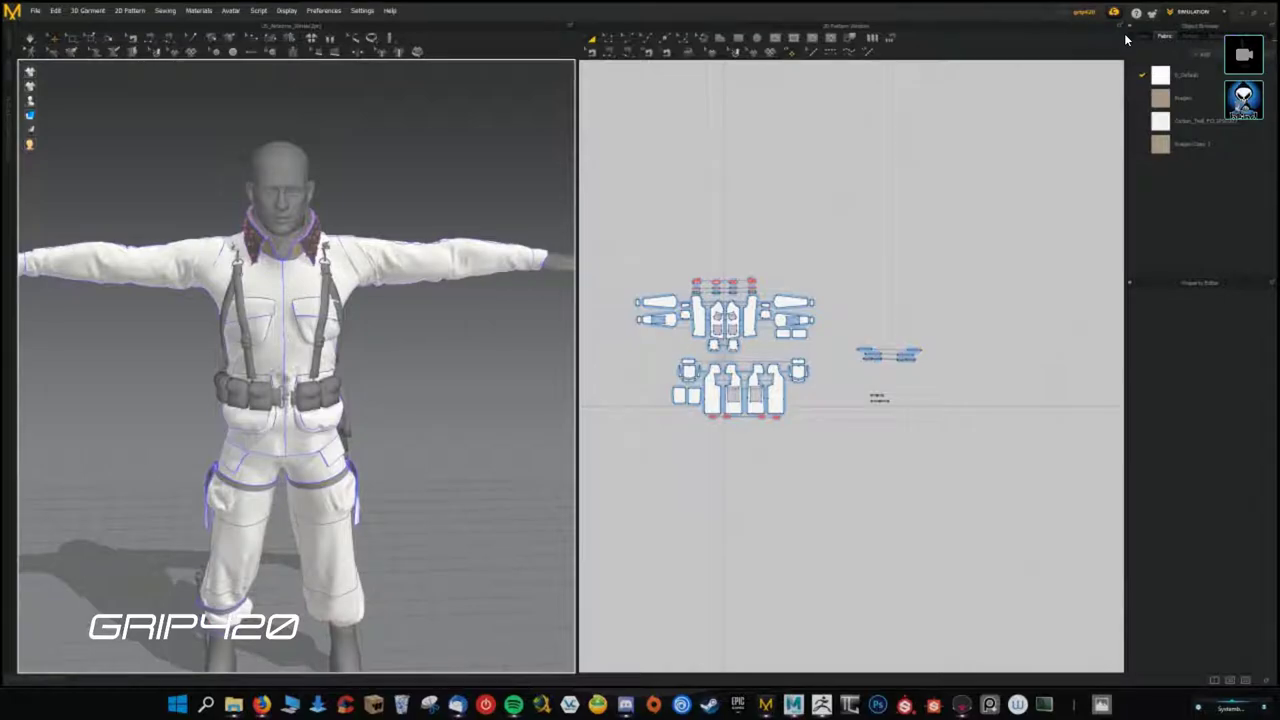
# - Pull the collar fabric down and outward, viewing it from behind
pyautogui.moveTo(386, 300)
pyautogui.mouseDown(button='right')
pyautogui.moveTo(830, 335)
pyautogui.moveTo(363, 663)
pyautogui.mouseUp(button='right')
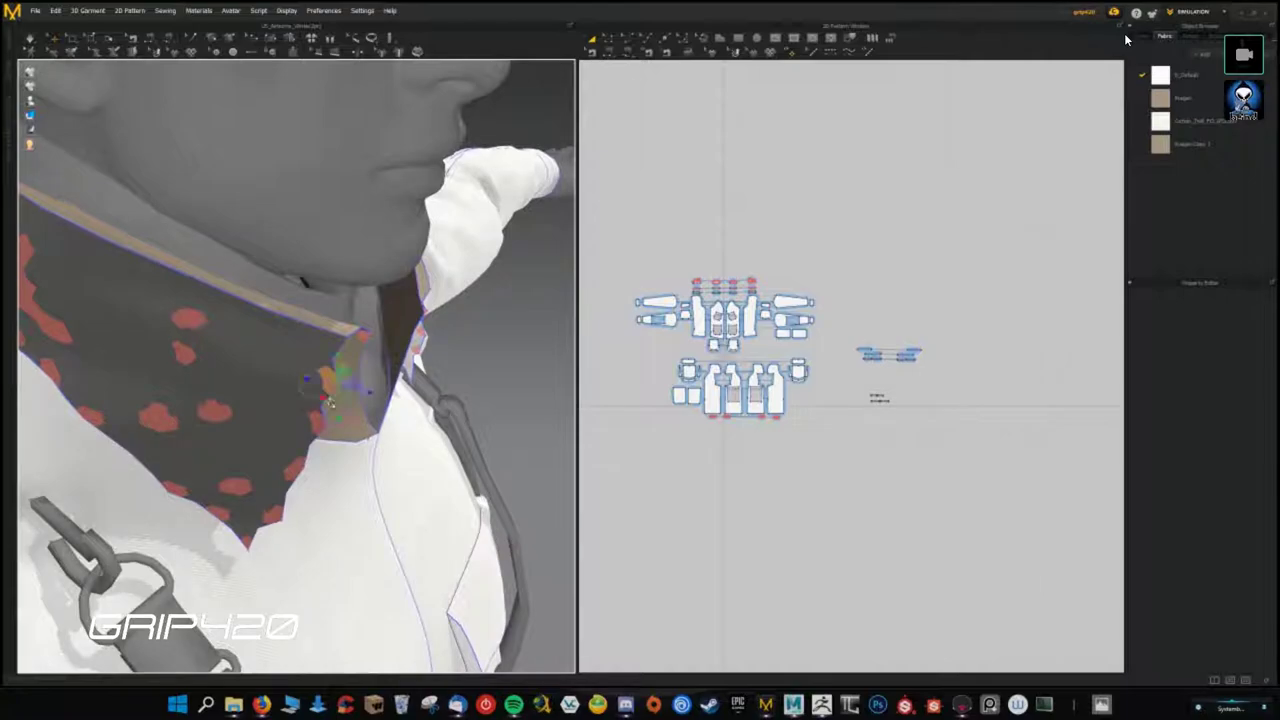
pyautogui.moveTo(318, 427)
pyautogui.mouseDown()
pyautogui.moveTo(309, 473)
pyautogui.moveTo(224, 512)
pyautogui.mouseUp()
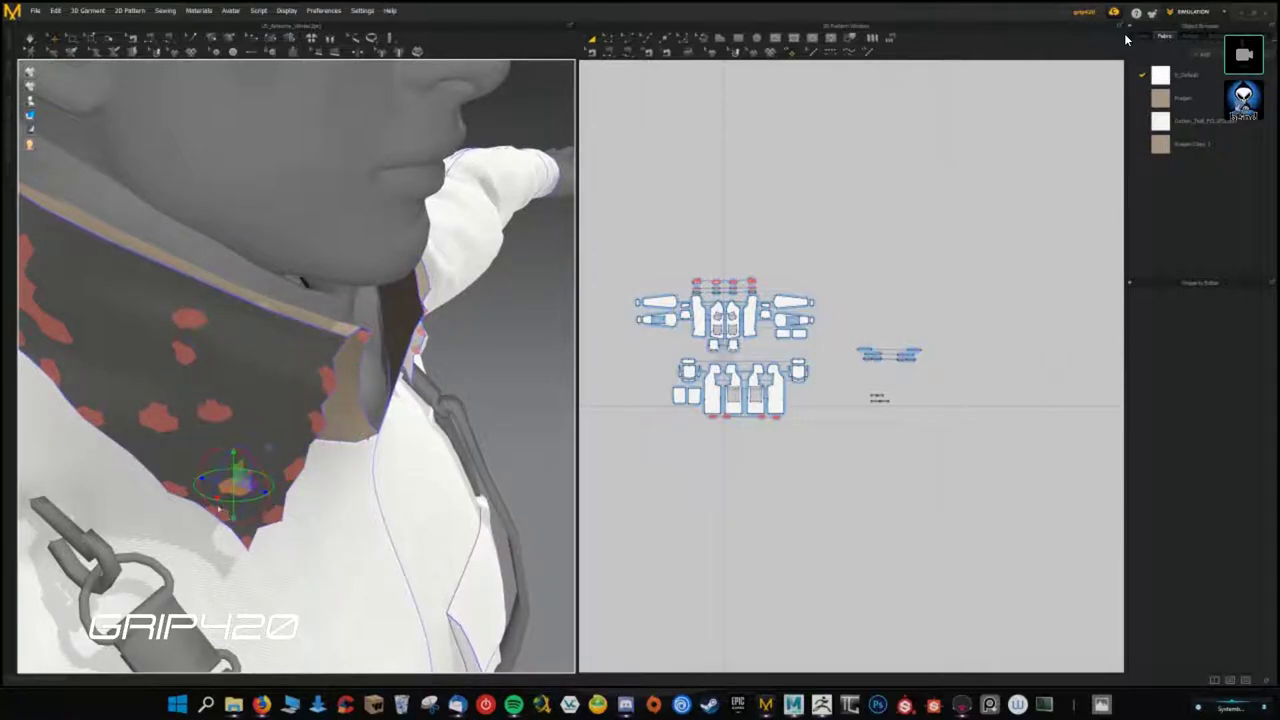
pyautogui.moveTo(218, 405); pyautogui.dragTo(502, 388, button='right')
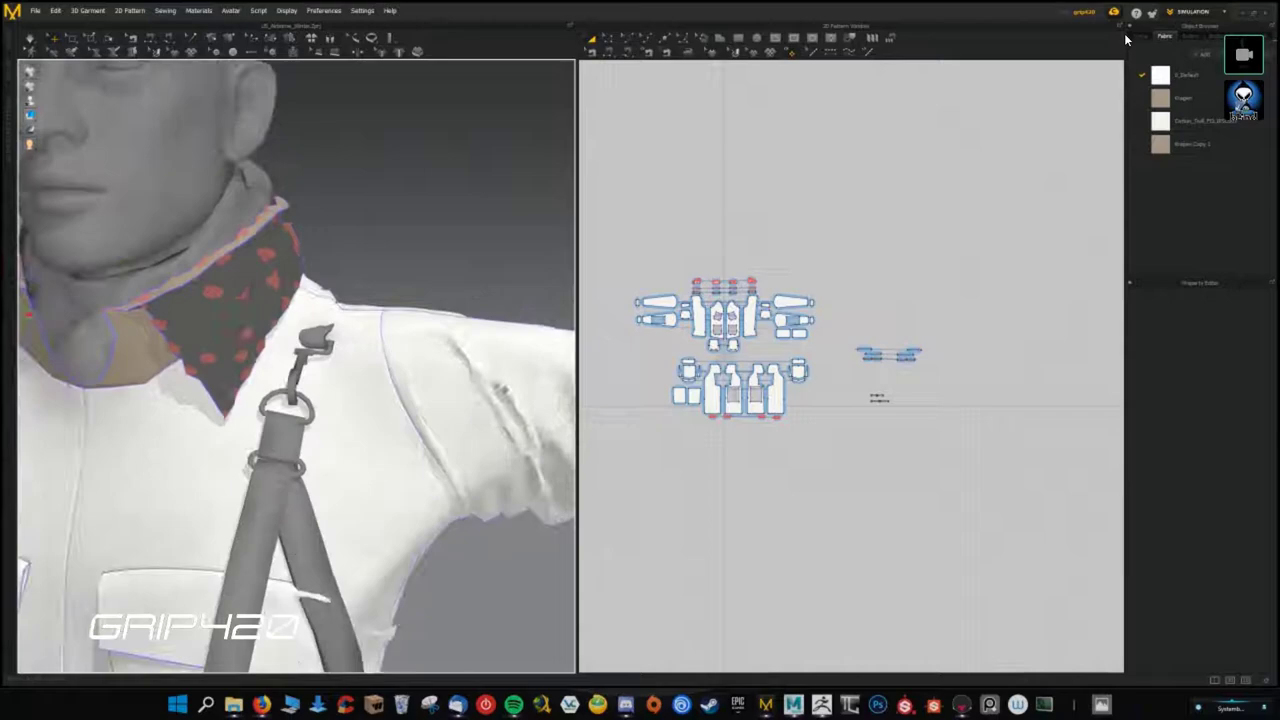
# - Check the collar from the sleeve, front and angled views, then start the cloth simulation
pyautogui.moveTo(250, 400); pyautogui.dragTo(450, 400, button='right')
pyautogui.press('2')
pyautogui.scroll(3, 230, 230)
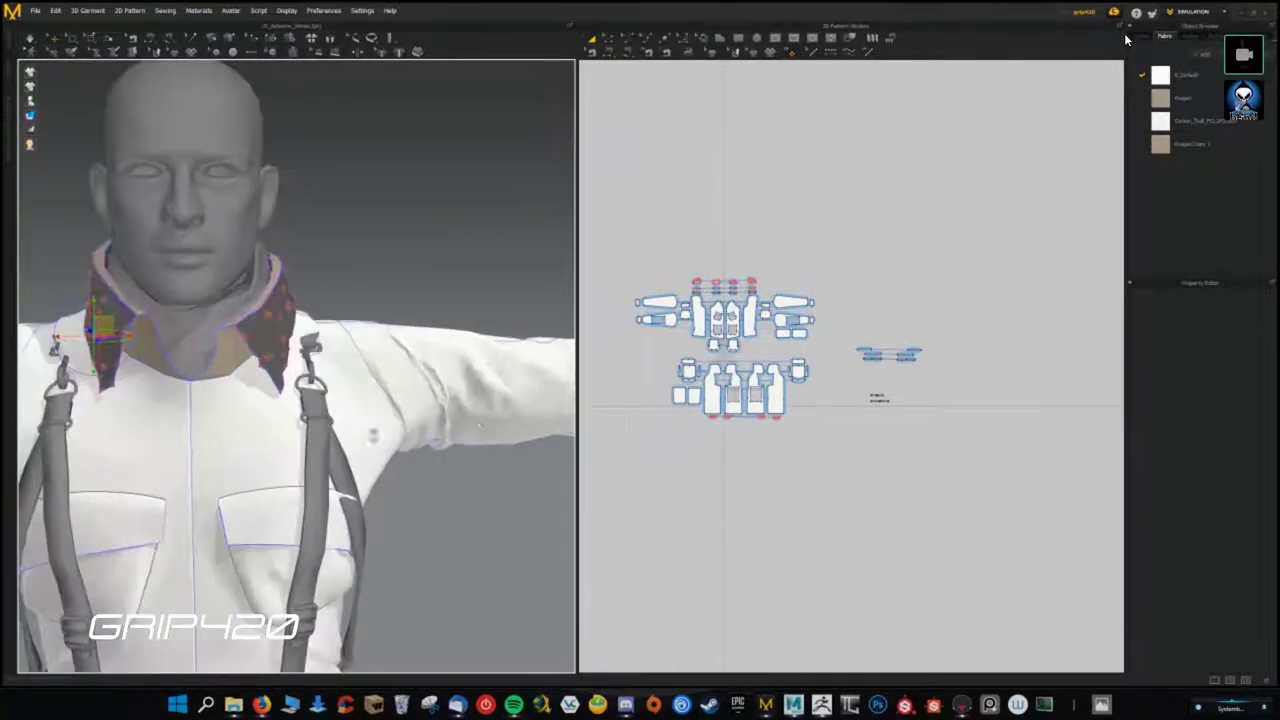
pyautogui.moveTo(147, 410); pyautogui.dragTo(198, 140, button='right')
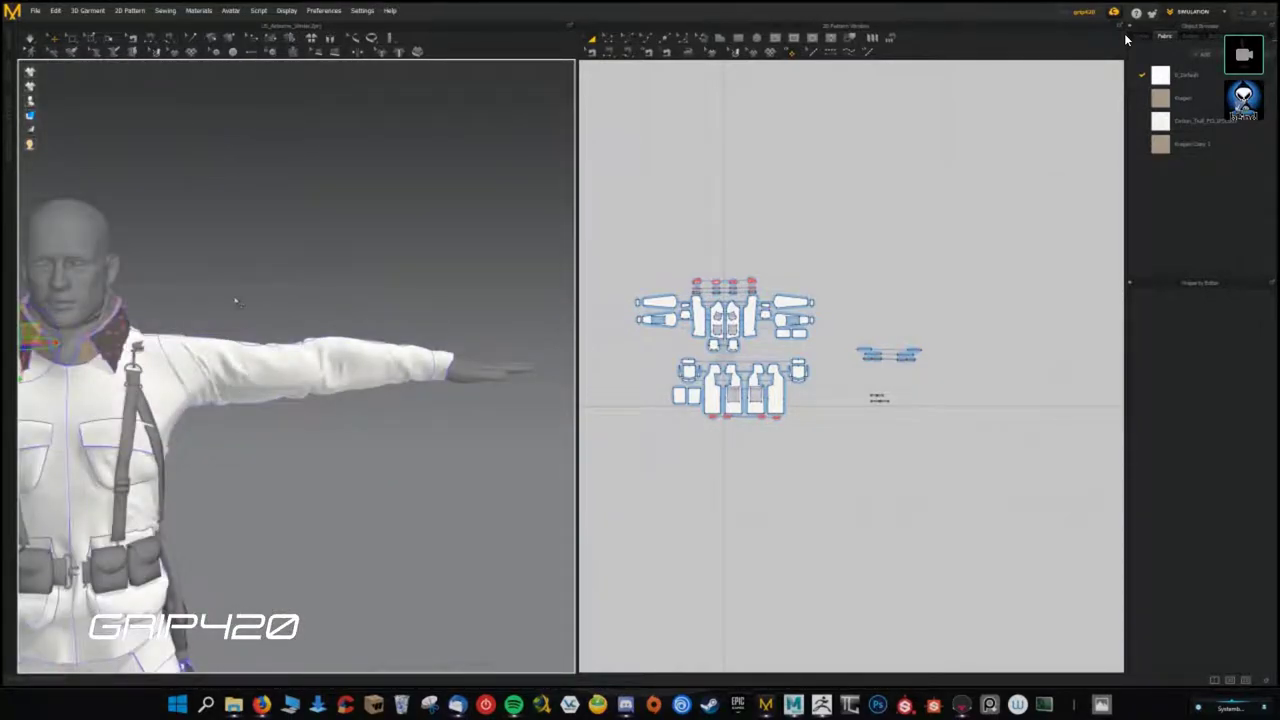
pyautogui.click(153, 52)
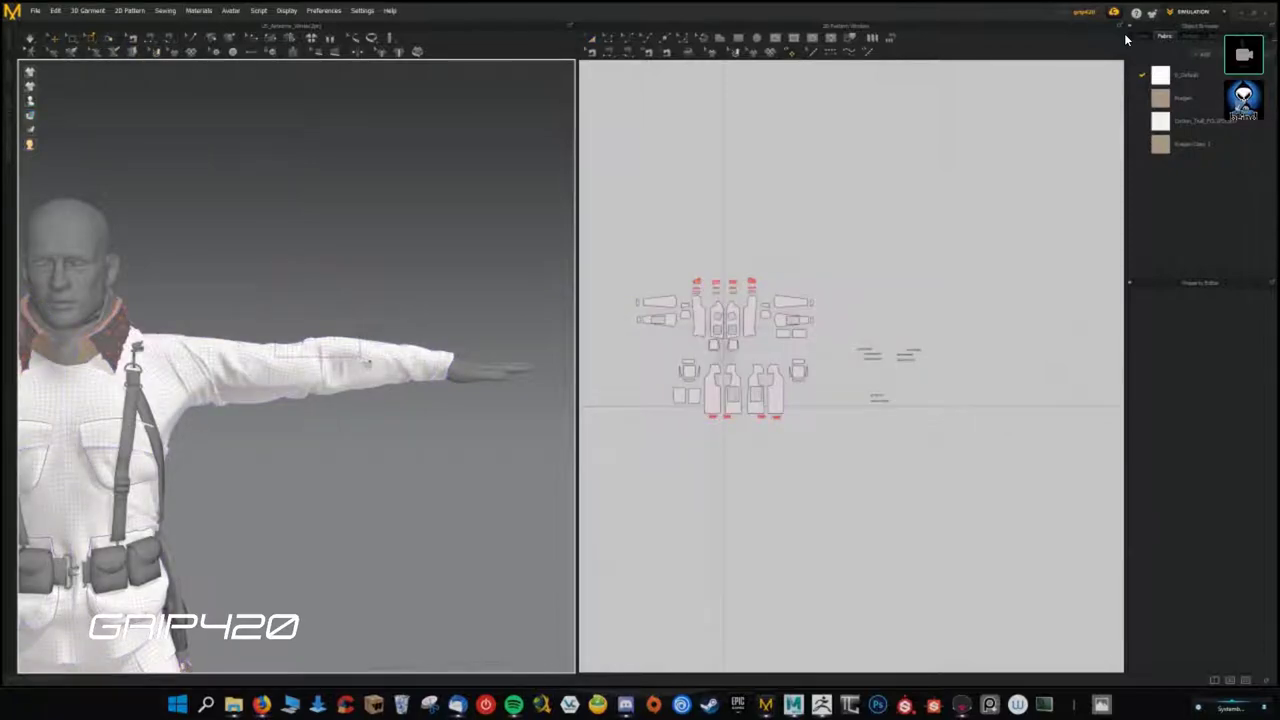
# - Grab the sleeve patch while the simulation runs, then stop the simulation
pyautogui.click(330, 348)
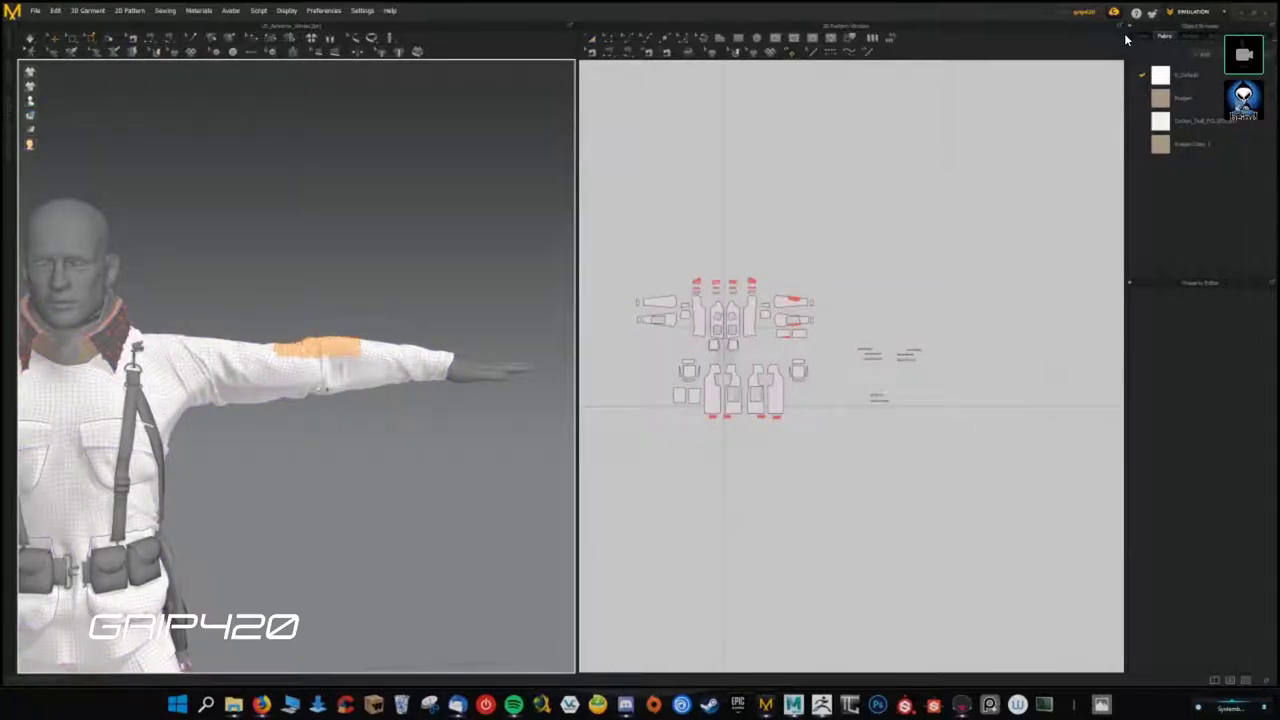
pyautogui.scroll(3, 320, 380)
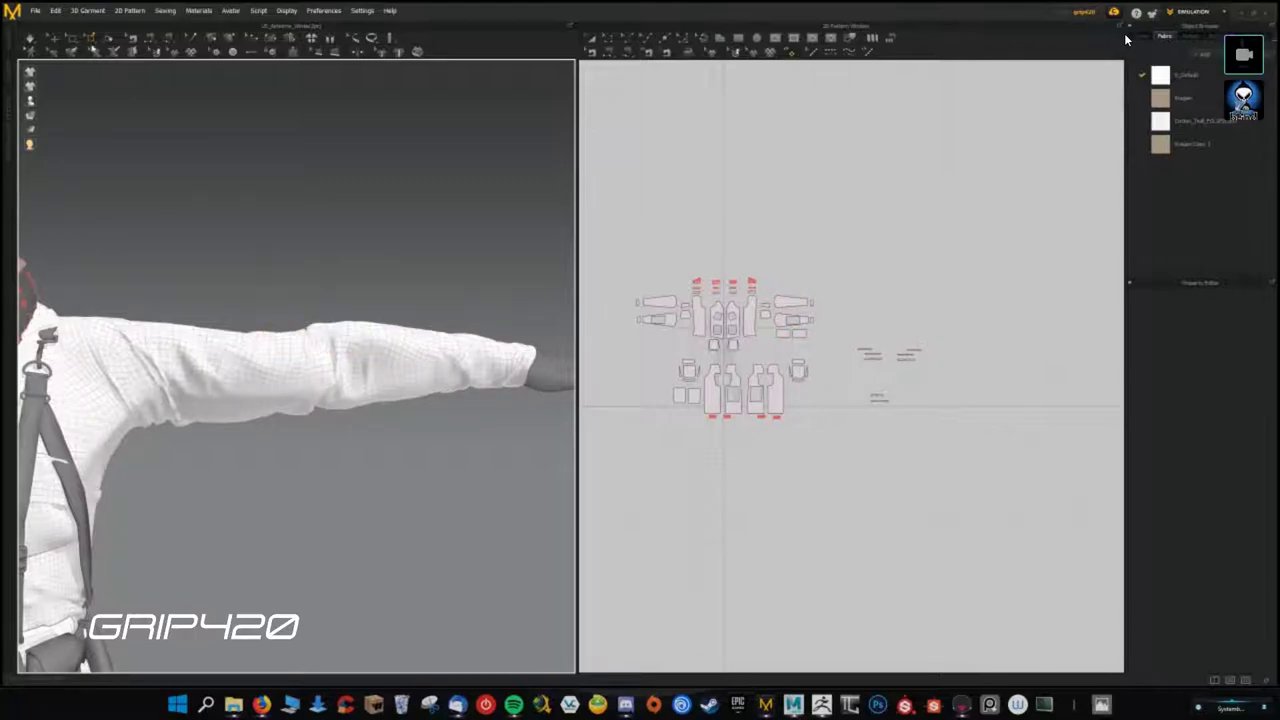
pyautogui.press('space')
pyautogui.scroll(3, 316, 334)
pyautogui.scroll(2, 316, 334)
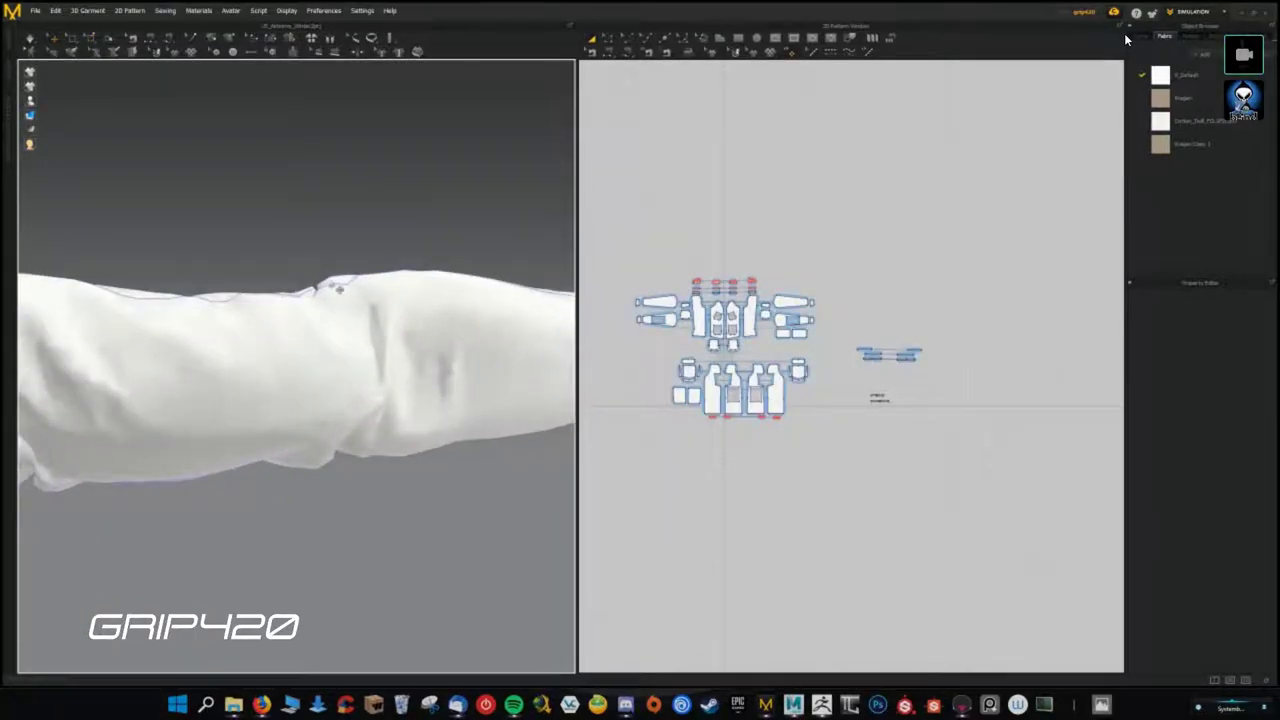
# - Inspect the sleeve seams and shoulder after the simulation
pyautogui.moveTo(330, 376)
pyautogui.mouseDown(button='right')
pyautogui.moveTo(297, 396)
pyautogui.moveTo(309, 271)
pyautogui.moveTo(551, 263)
pyautogui.moveTo(366, 266)
pyautogui.moveTo(339, 347)
pyautogui.moveTo(443, 371)
pyautogui.moveTo(371, 320)
pyautogui.moveTo(262, 340)
pyautogui.moveTo(391, 377)
pyautogui.moveTo(405, 430)
pyautogui.mouseUp(button='right')
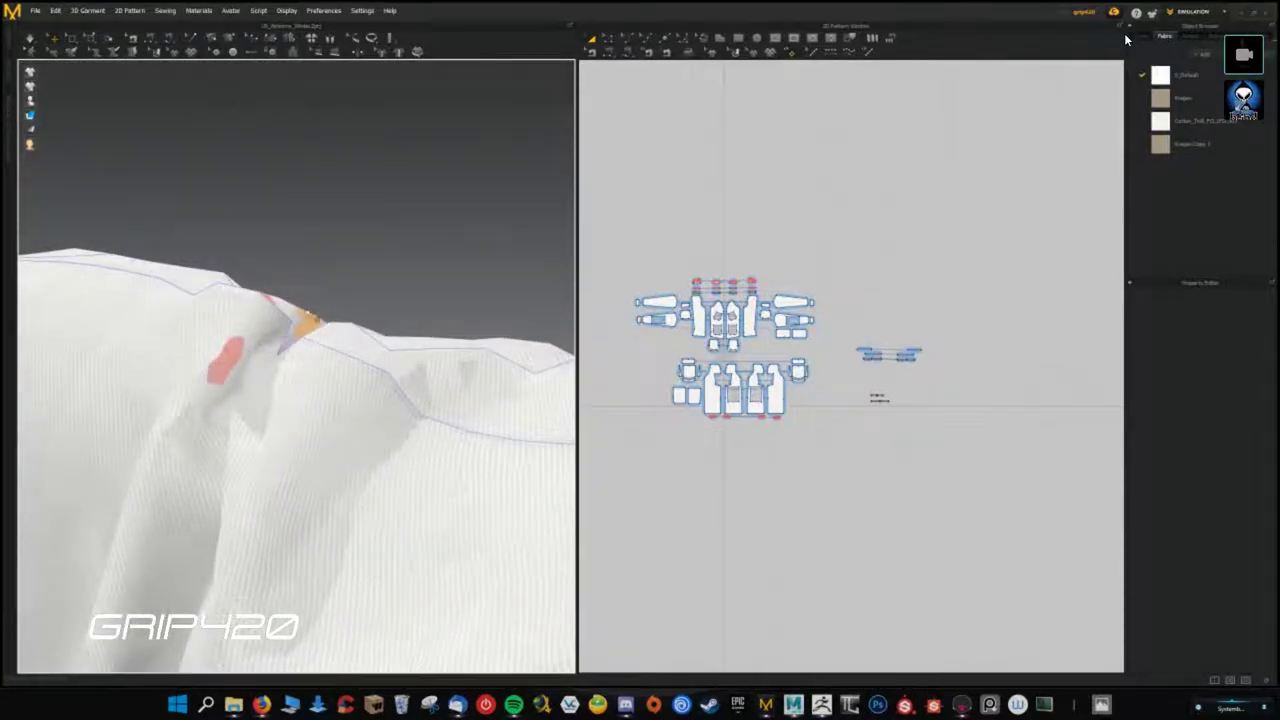
pyautogui.moveTo(263, 316)
pyautogui.mouseDown(button='right')
pyautogui.moveTo(106, 320)
pyautogui.moveTo(305, 373)
pyautogui.moveTo(325, 320)
pyautogui.moveTo(263, 443)
pyautogui.moveTo(338, 352)
pyautogui.moveTo(355, 375)
pyautogui.moveTo(321, 430)
pyautogui.mouseUp(button='right')
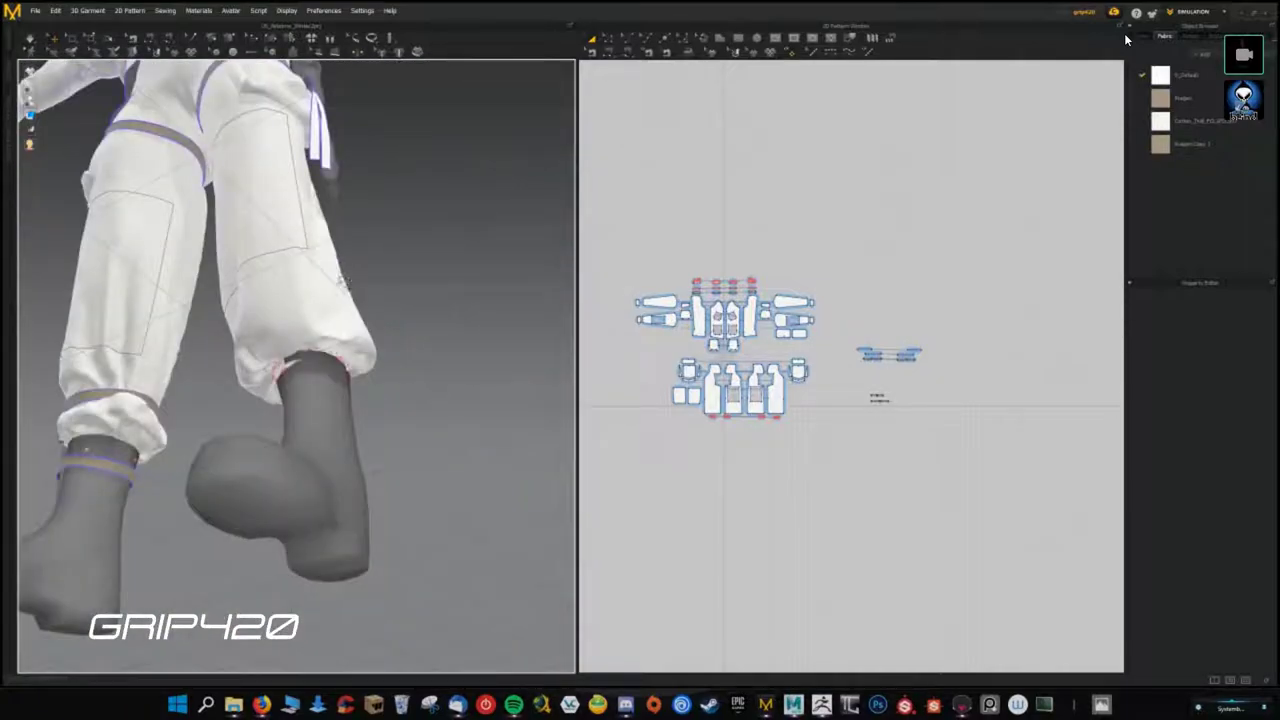
pyautogui.scroll(5, 321, 430)
pyautogui.scroll(5, 335, 450)
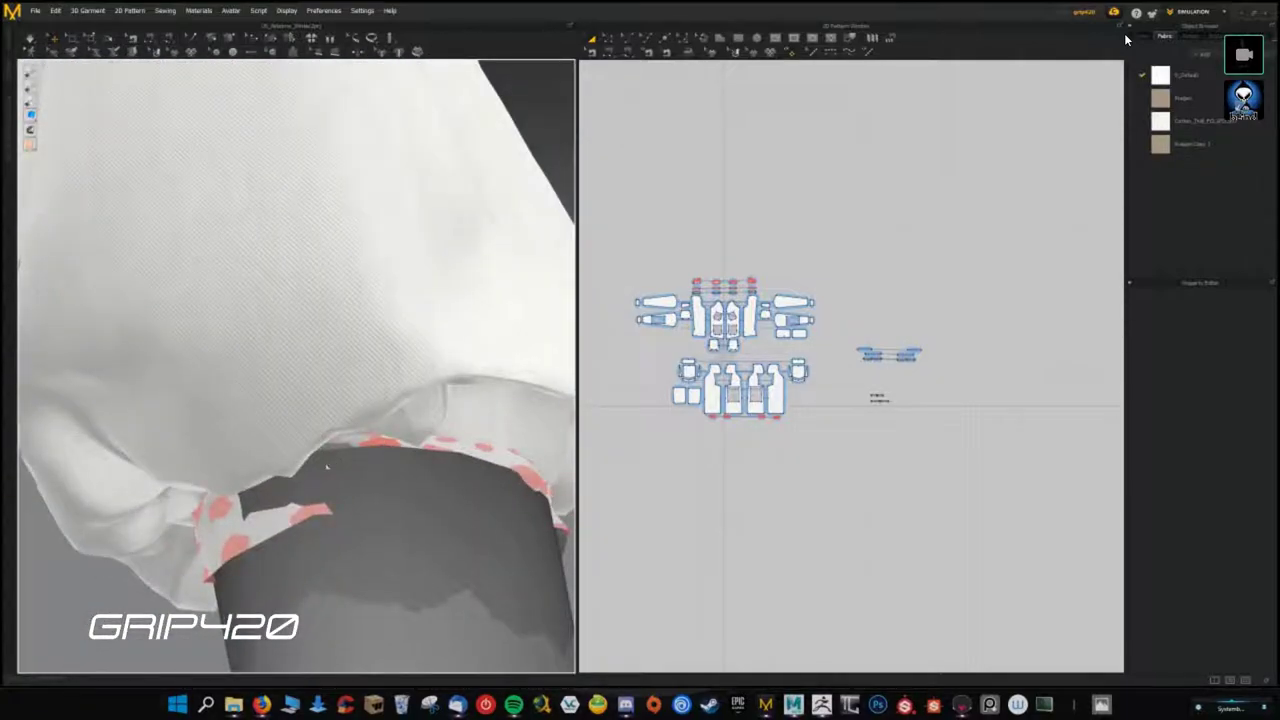
# - Inspect the trouser cuff over the boot from front and back
pyautogui.moveTo(335, 450); pyautogui.dragTo(313, 401, button='right')
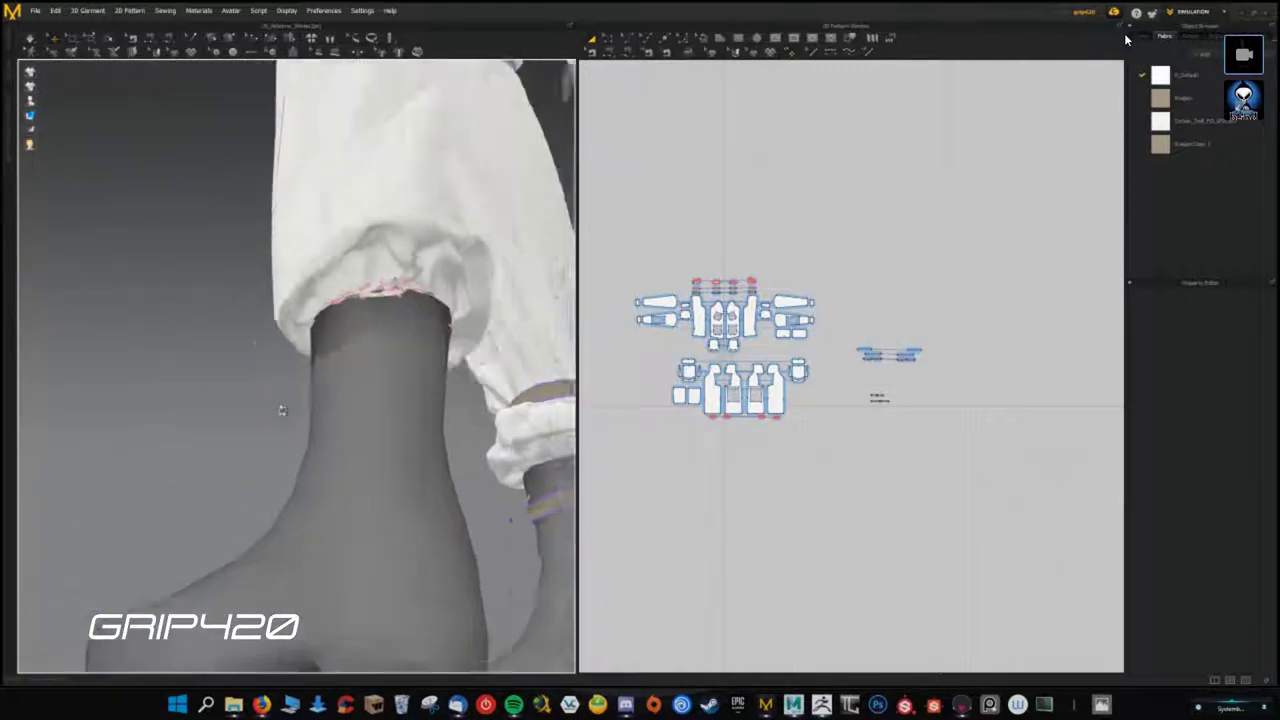
pyautogui.scroll(-5, 313, 401)
pyautogui.moveTo(313, 401); pyautogui.dragTo(278, 456, button='right')
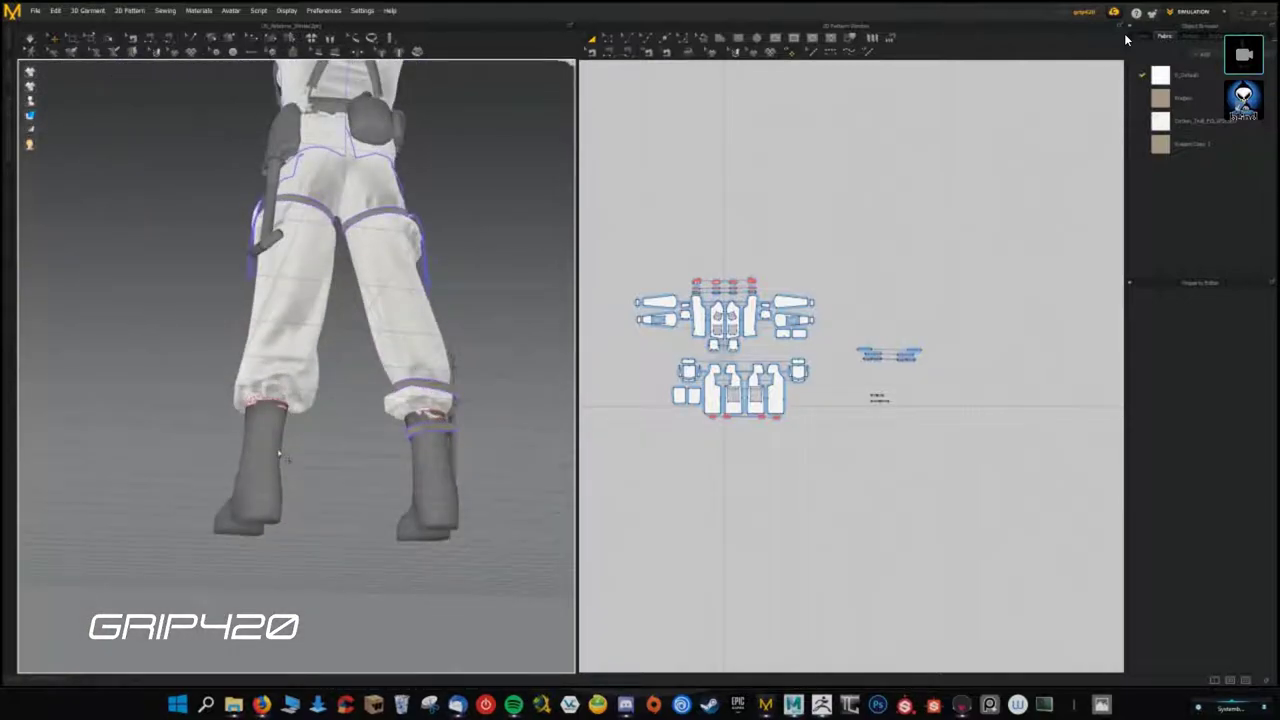
pyautogui.scroll(3, 278, 456)
pyautogui.scroll(3, 260, 465)
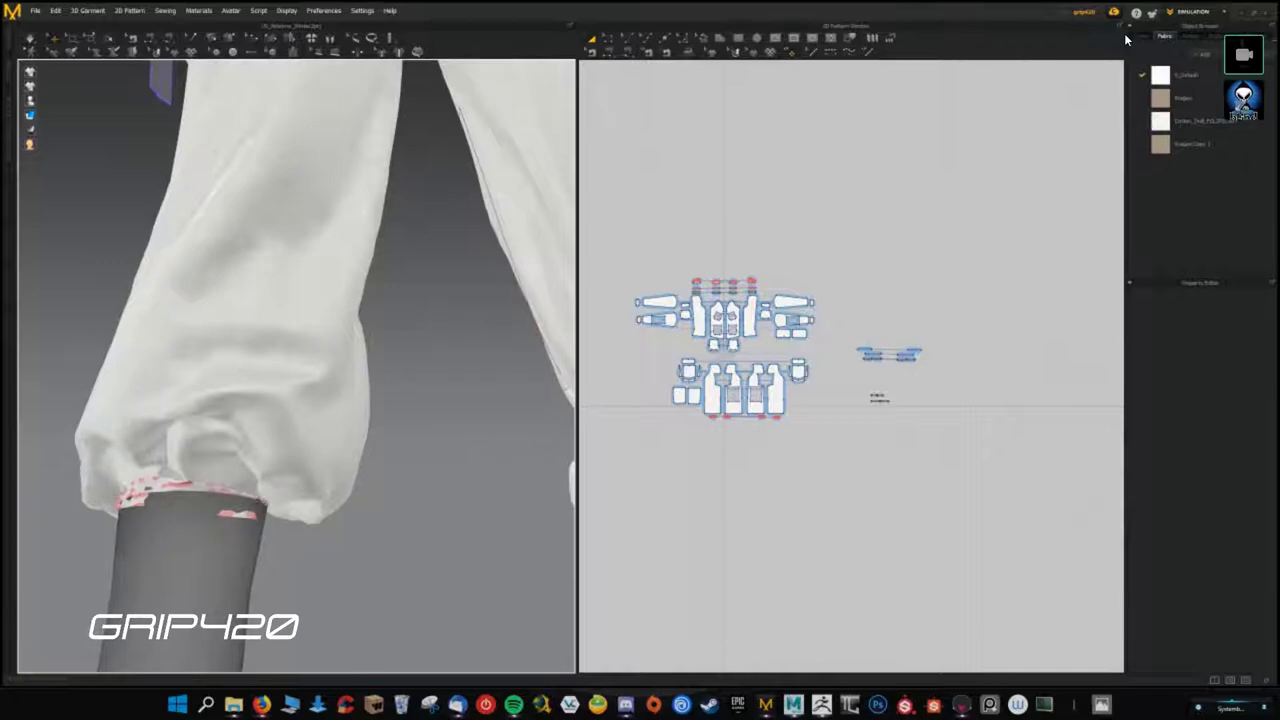
# - Return to the full avatar view and look over the settled collar
pyautogui.press('2')
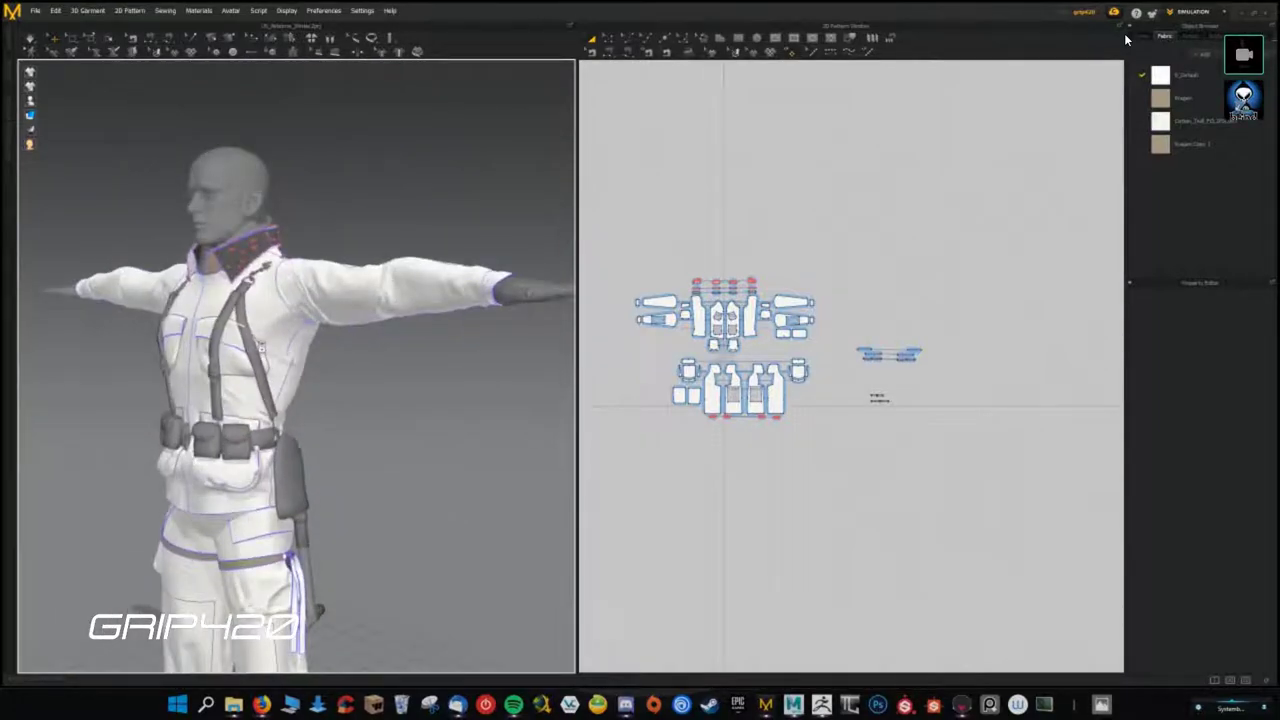
pyautogui.scroll(5, 260, 347)
pyautogui.moveTo(260, 347)
pyautogui.mouseDown(button='right')
pyautogui.moveTo(343, 407)
pyautogui.moveTo(200, 214)
pyautogui.mouseUp(button='right')
pyautogui.scroll(2, 343, 407)
pyautogui.scroll(-4, 200, 214)
pyautogui.scroll(2, 458, 197)
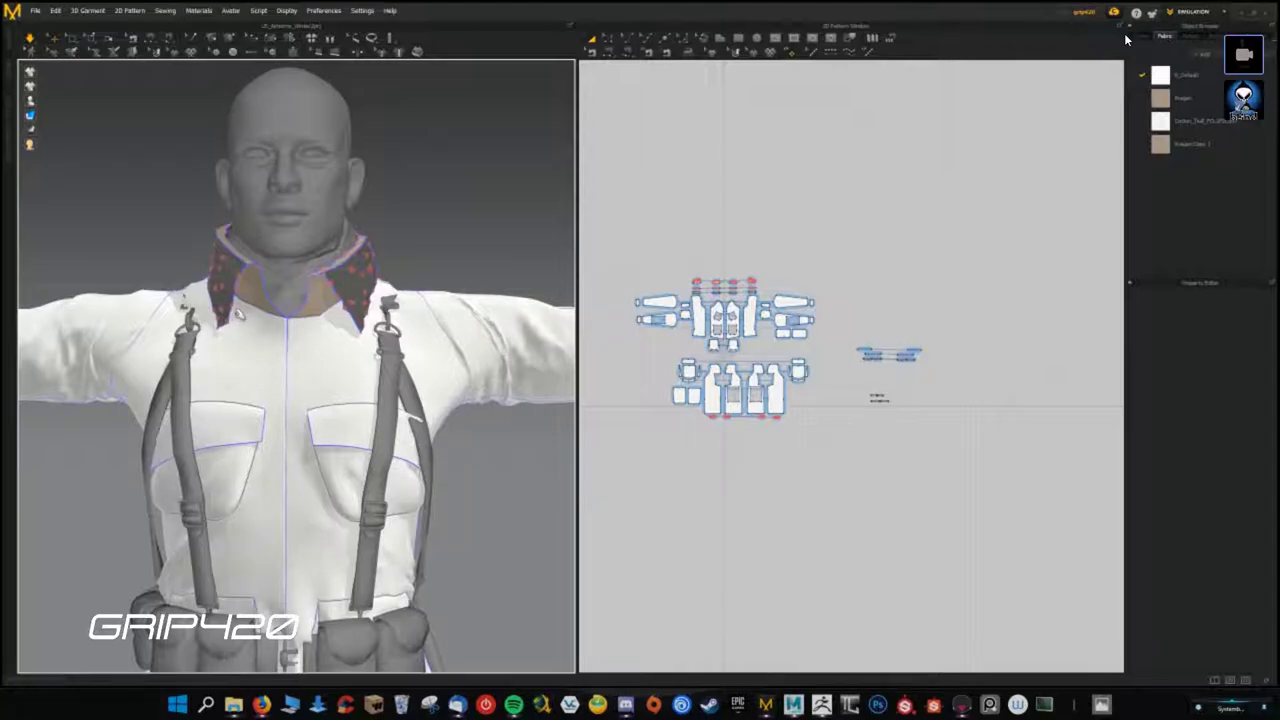
pyautogui.moveTo(251, 327); pyautogui.dragTo(230, 330, button='right')
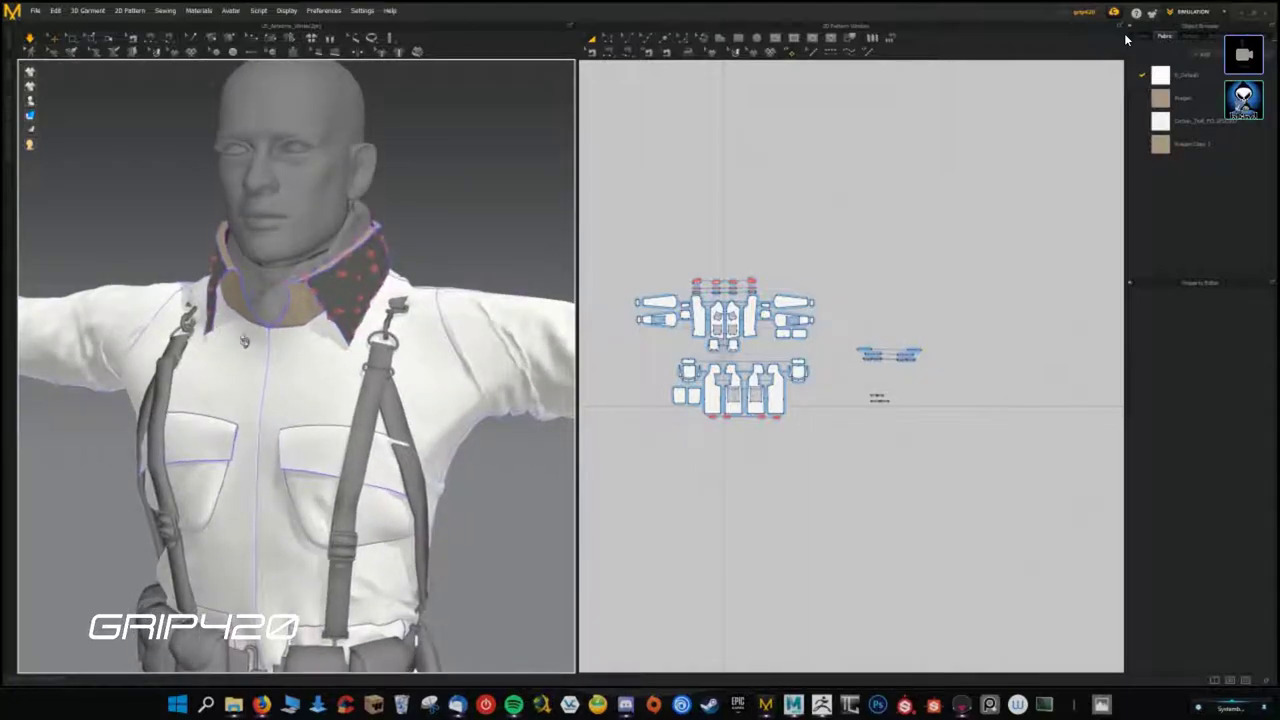
pyautogui.scroll(2, 268, 336)
pyautogui.scroll(1, 268, 336)
pyautogui.scroll(2, 320, 360)
pyautogui.scroll(2, 379, 383)
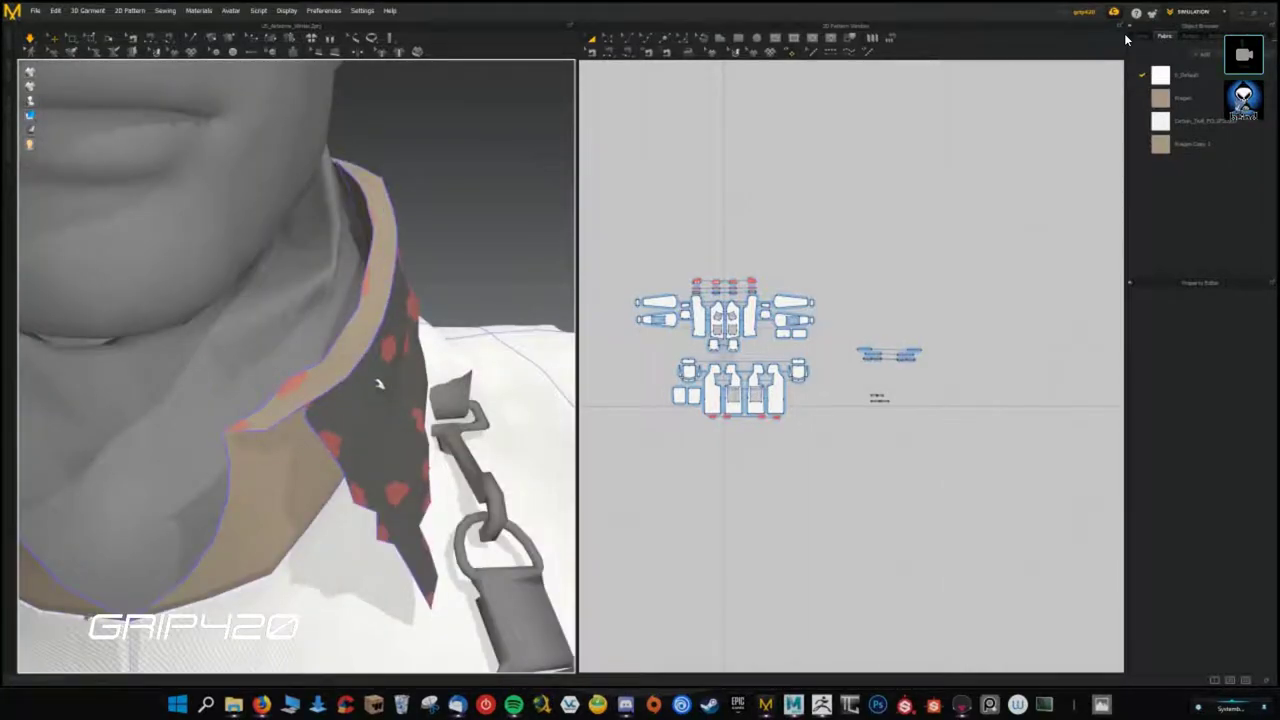
pyautogui.scroll(-1, 420, 265)
pyautogui.scroll(-1, 405, 285)
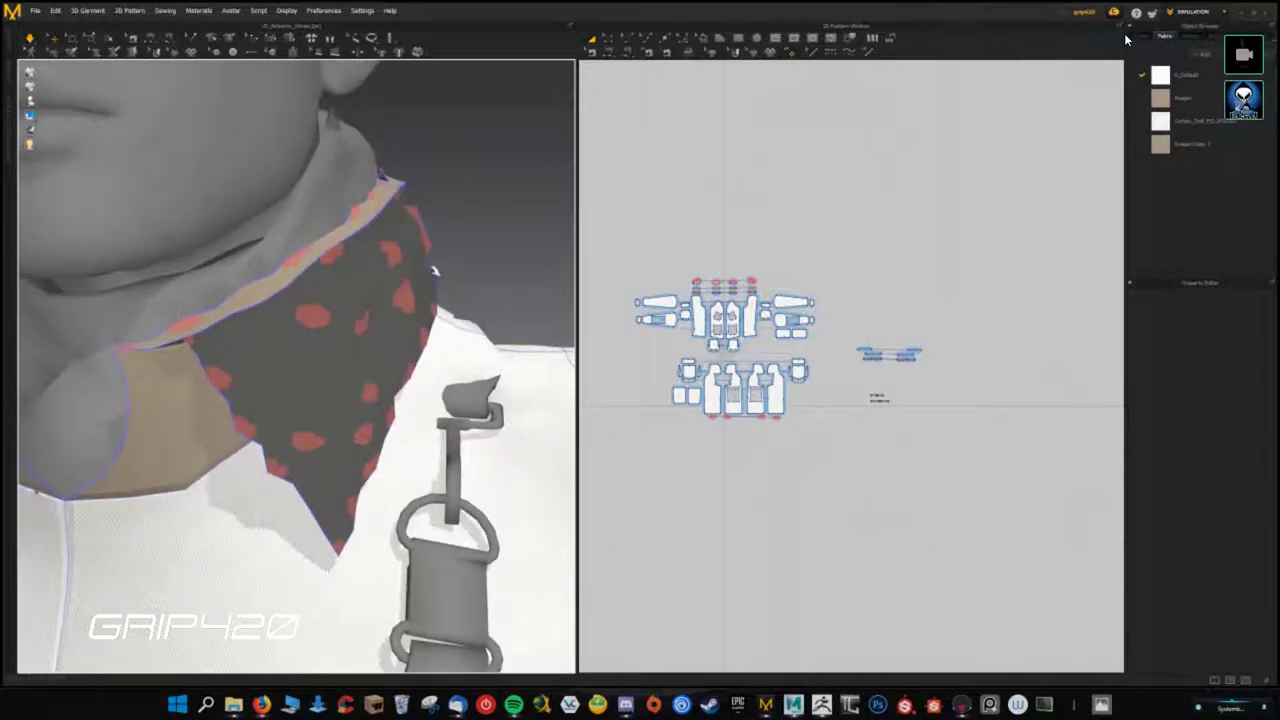
pyautogui.scroll(-1, 395, 298)
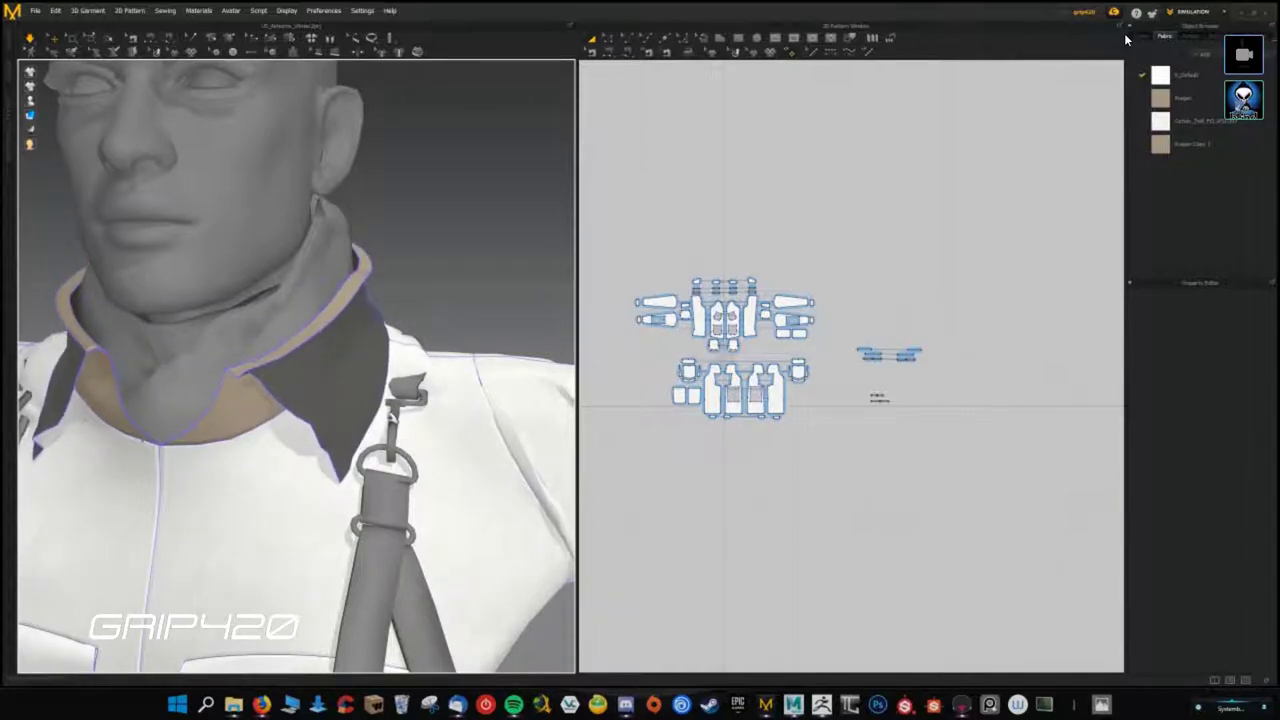
pyautogui.moveTo(310, 416); pyautogui.dragTo(484, 417, button='right')
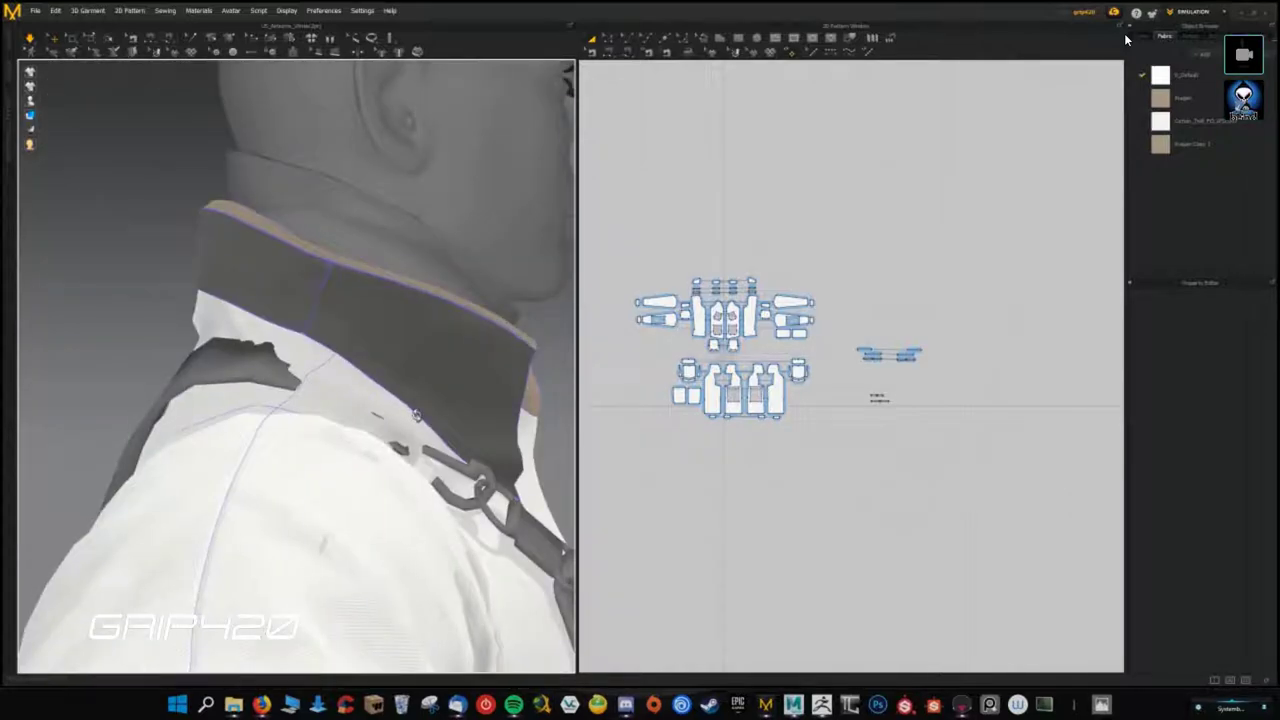
pyautogui.press('2')
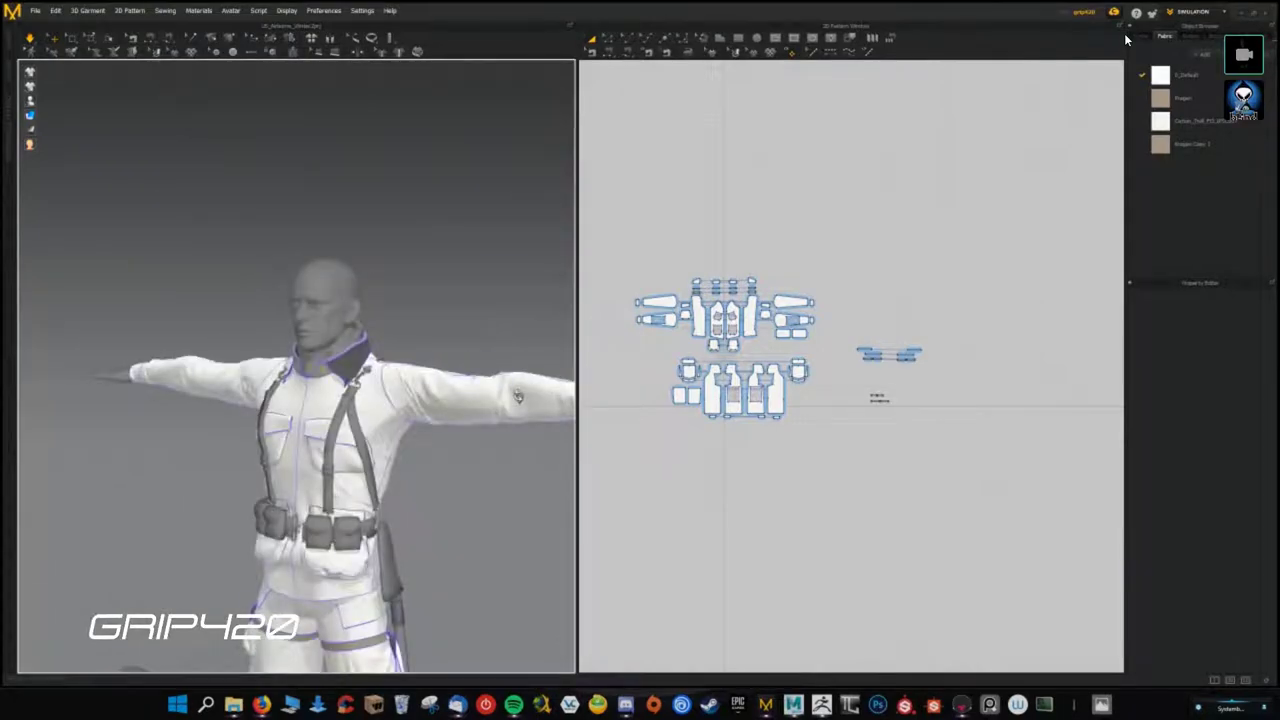
pyautogui.scroll(5, 381, 376)
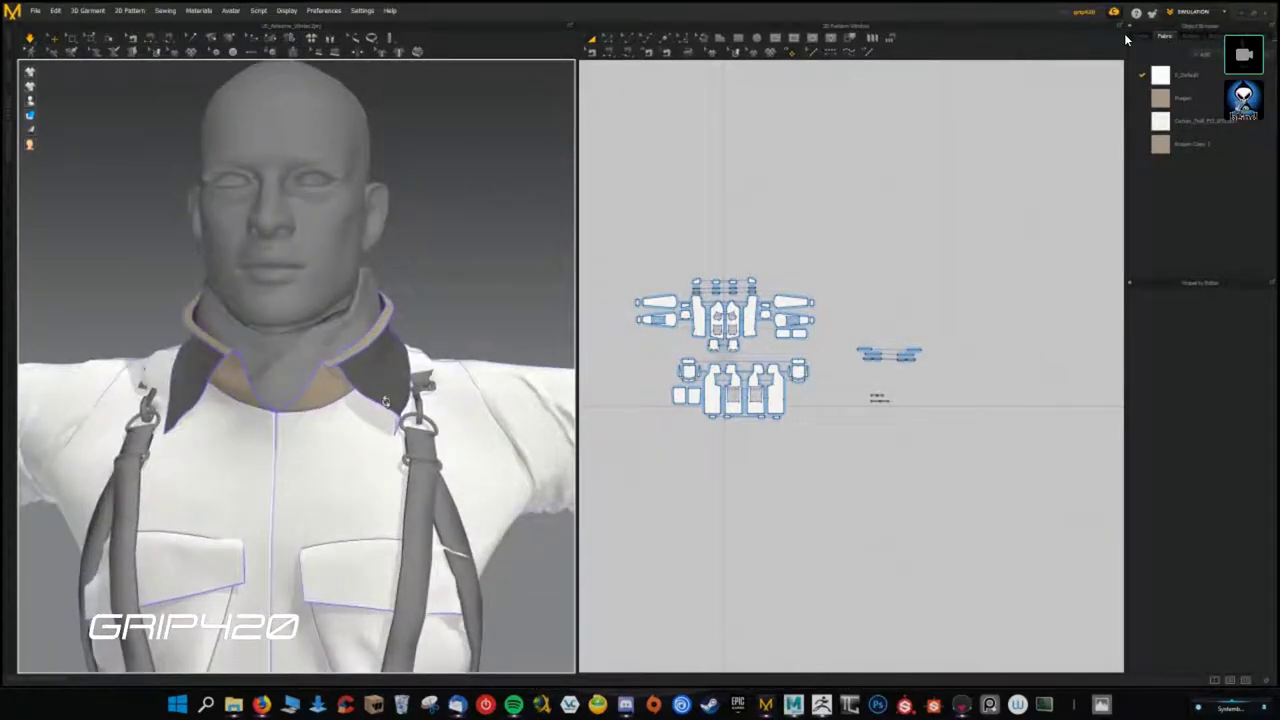
pyautogui.moveTo(381, 376); pyautogui.dragTo(446, 334, button='right')
# - Select the collar fabric, Bragen Copy 1, then Cotton_Twill to show its properties
pyautogui.click(1183, 98)
pyautogui.click(1205, 143)
pyautogui.click(1204, 122)
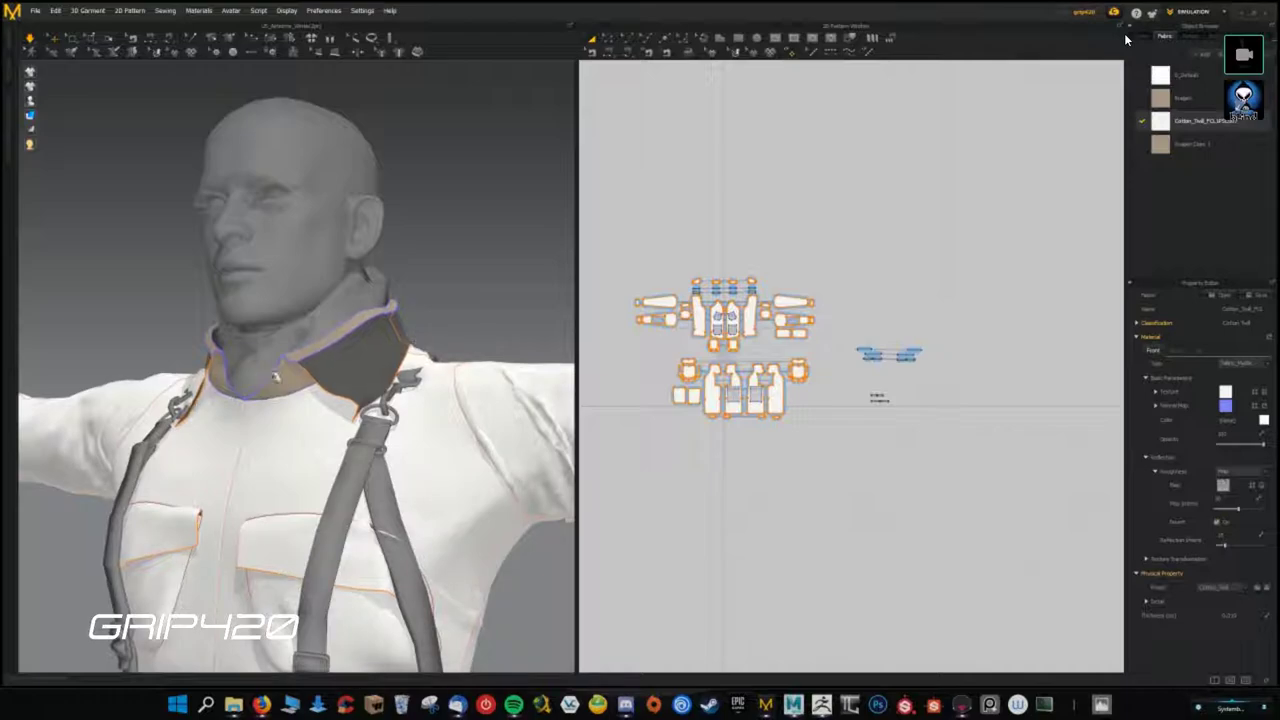
pyautogui.press('2')
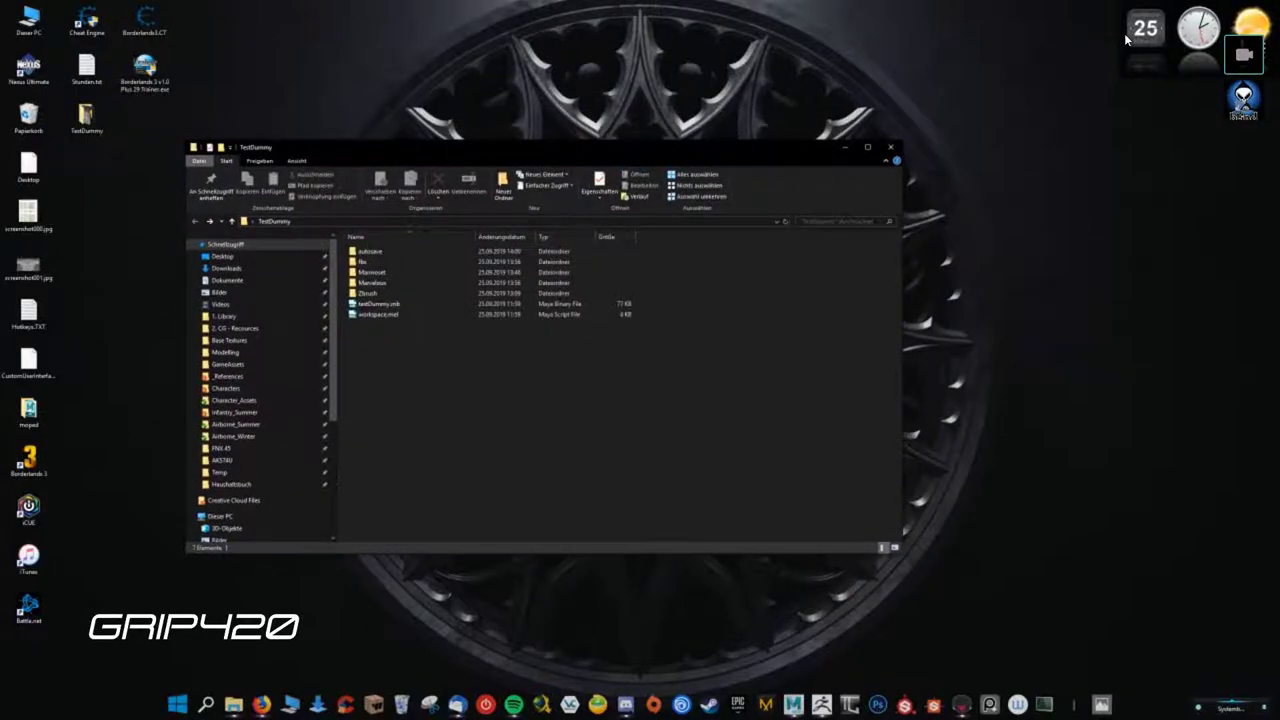
# - Move focus off the TestDummy folder and exit the Discord call's full-screen view
pyautogui.click(1127, 38)
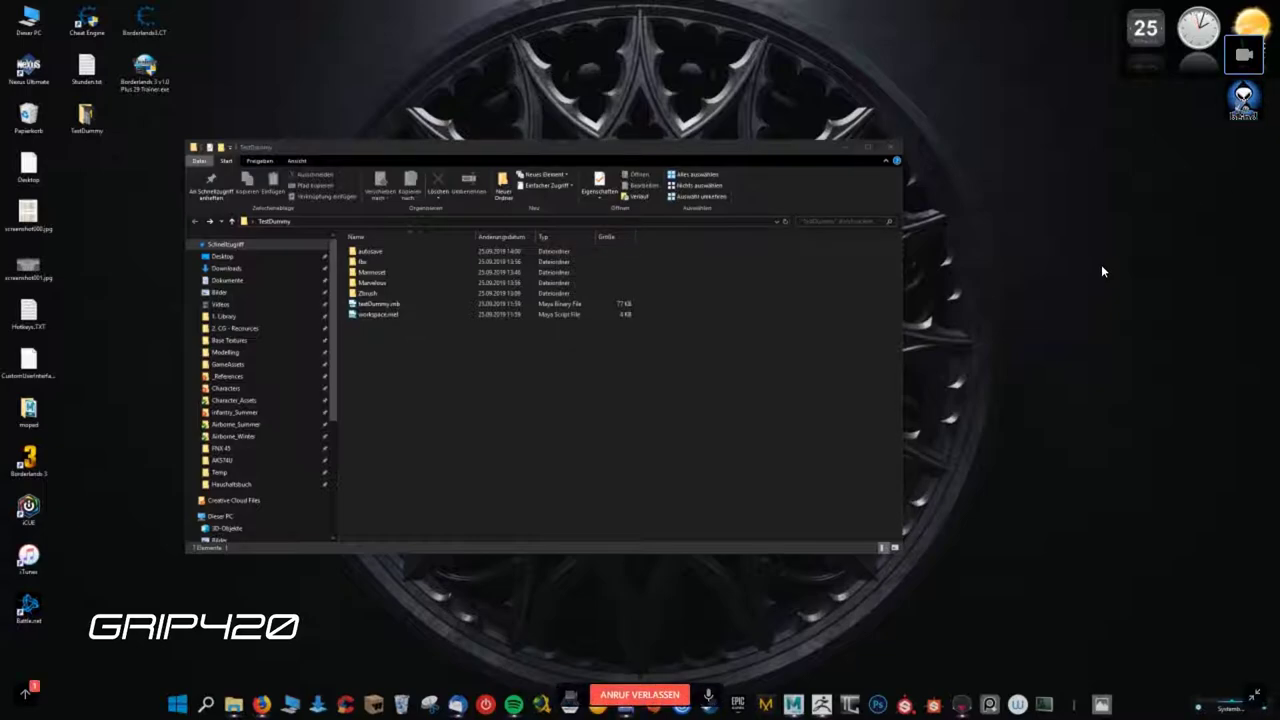
pyautogui.press('Escape')
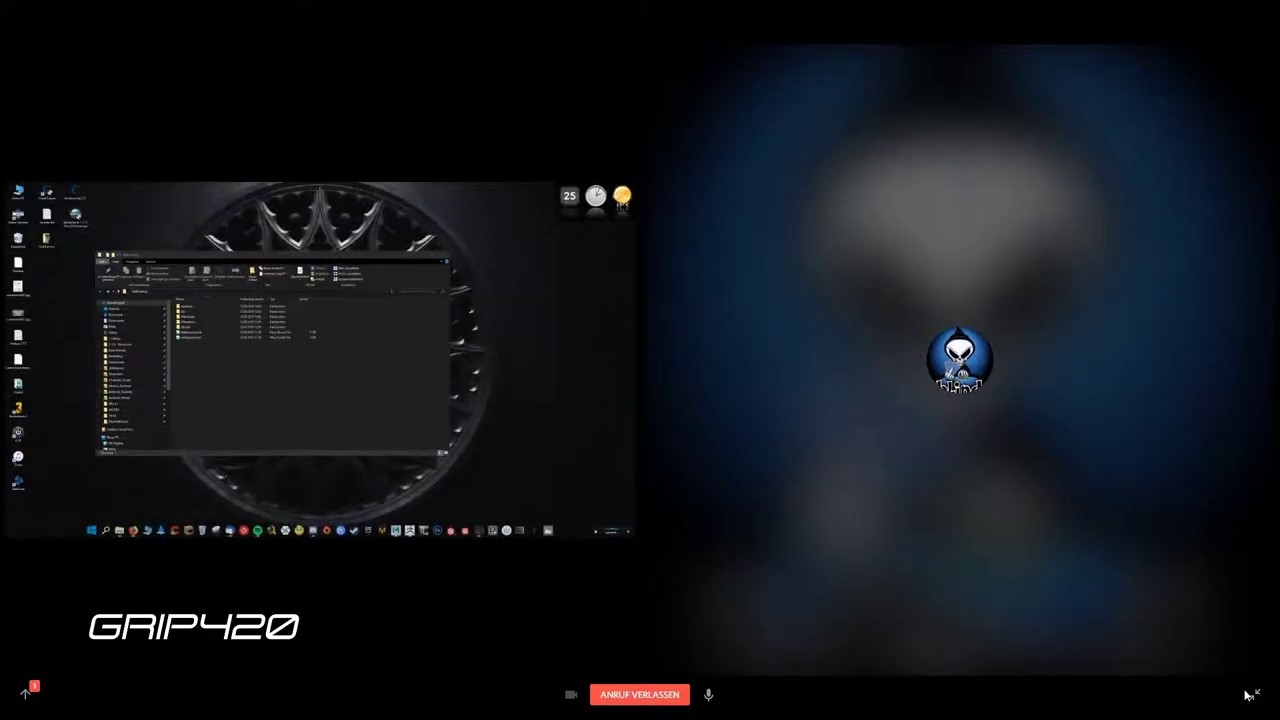
# - Return to the Discord chat and open the shared t-shirt sewing pattern Google link
pyautogui.click(1252, 695)
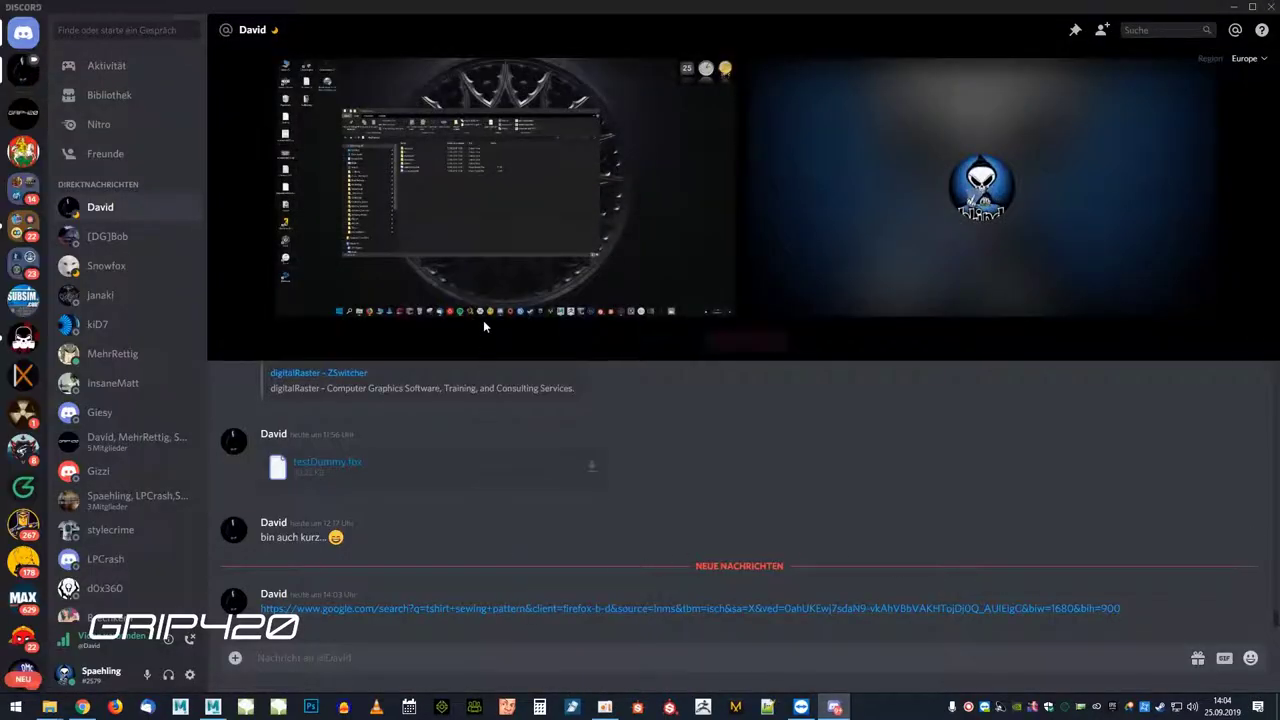
pyautogui.click(731, 609)
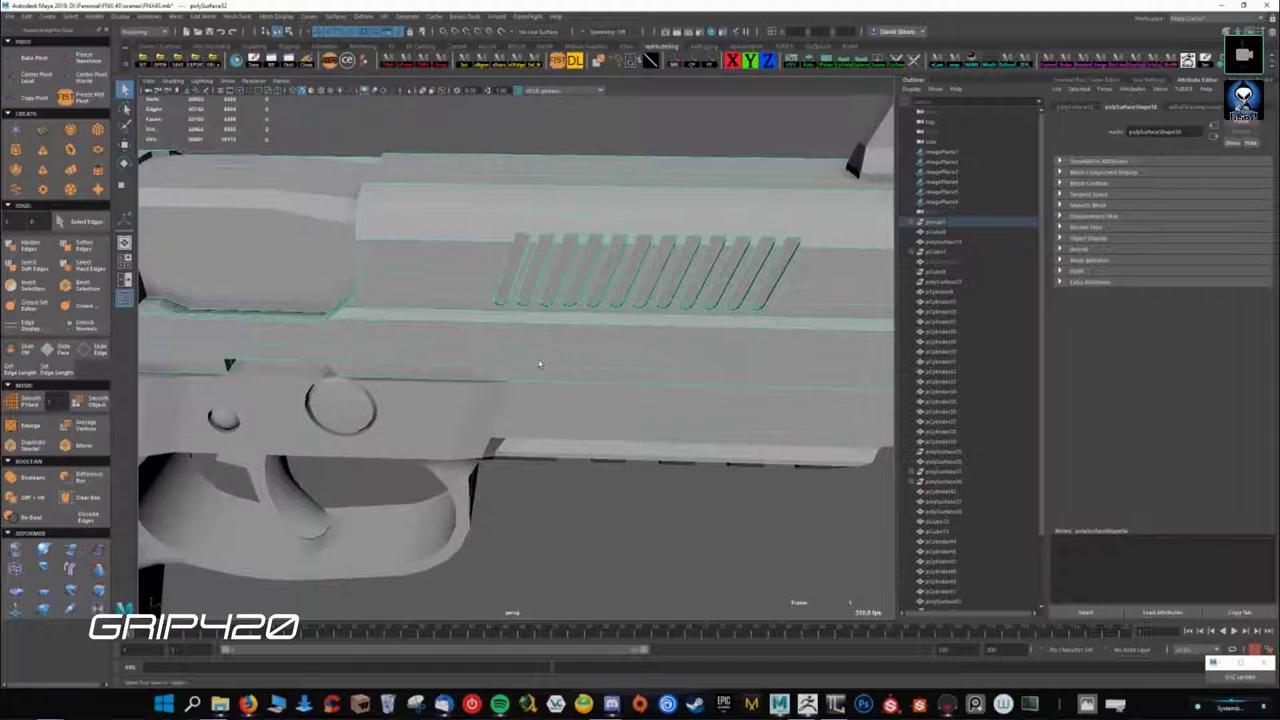
pyautogui.moveTo(537, 340); pyautogui.dragTo(543, 366, button='right')
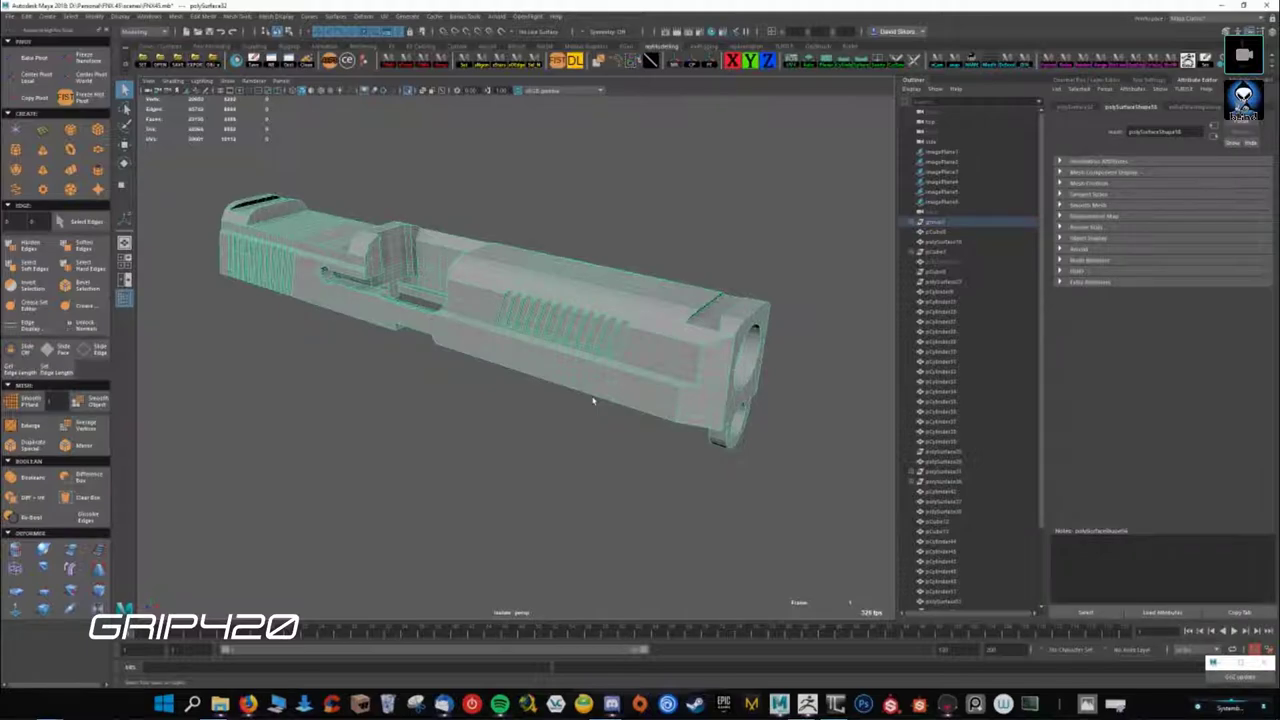
pyautogui.scroll(3, 590, 398)
pyautogui.scroll(3, 535, 405)
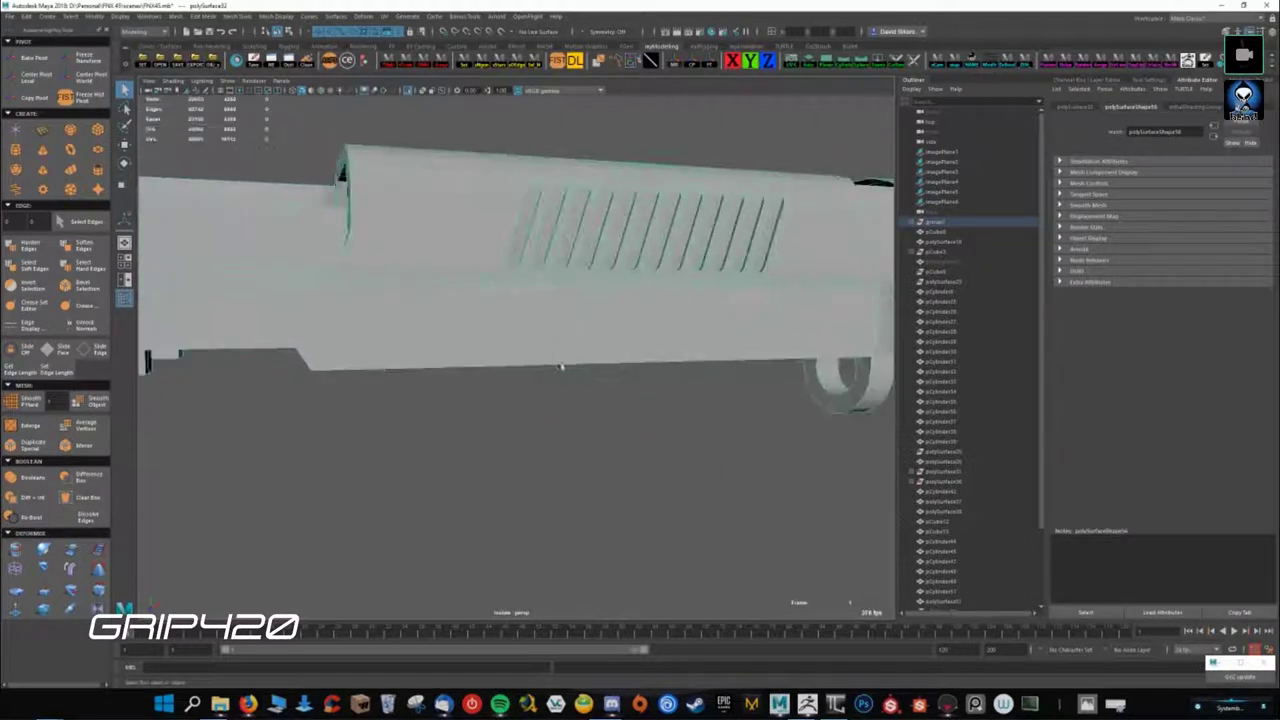
pyautogui.press('F9')
pyautogui.keyDown('shift'); pyautogui.rightClick(678, 330); pyautogui.keyUp('shift')
pyautogui.moveTo(663, 297)
pyautogui.keyDown('alt'); pyautogui.mouseDown()
pyautogui.moveTo(609, 391)
pyautogui.moveTo(533, 355)
pyautogui.moveTo(477, 406)
pyautogui.mouseUp(); pyautogui.keyUp('alt')
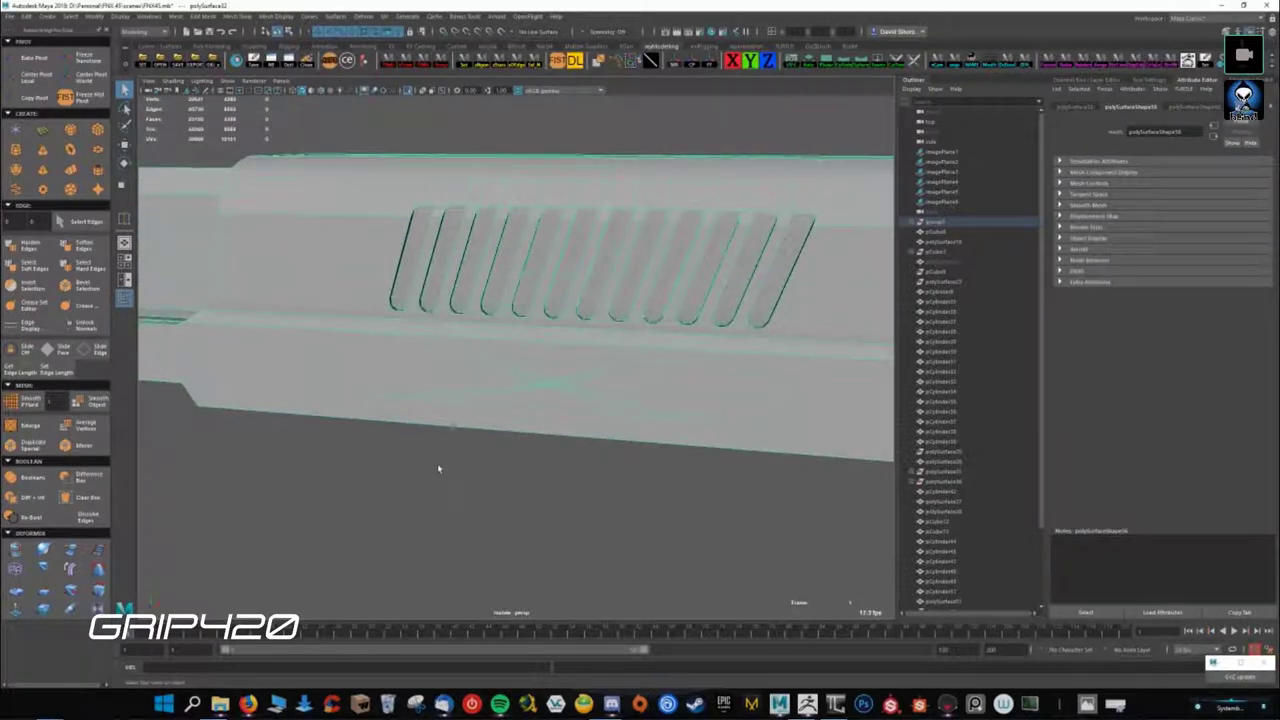
pyautogui.scroll(-5, 431, 457)
pyautogui.moveTo(463, 471)
pyautogui.keyDown('alt'); pyautogui.mouseDown()
pyautogui.moveTo(450, 440)
pyautogui.moveTo(529, 423)
pyautogui.mouseUp(); pyautogui.keyUp('alt')
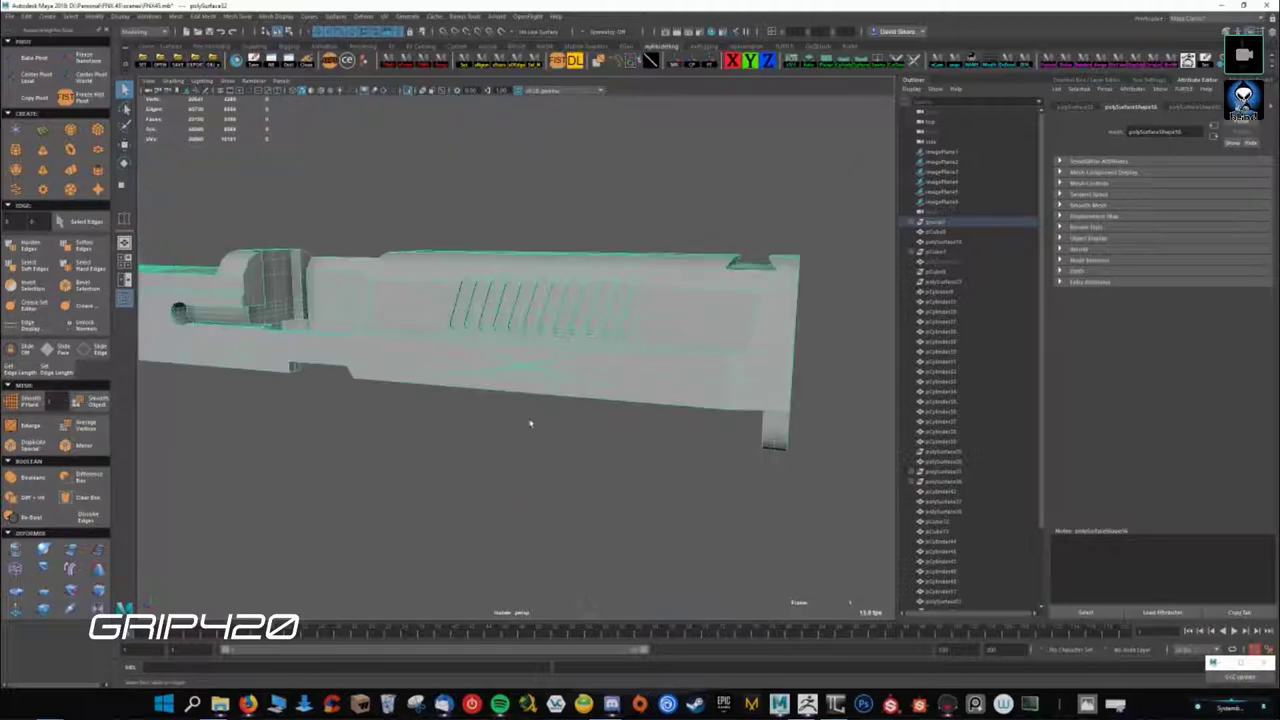
pyautogui.press('F9')
pyautogui.press('F8')
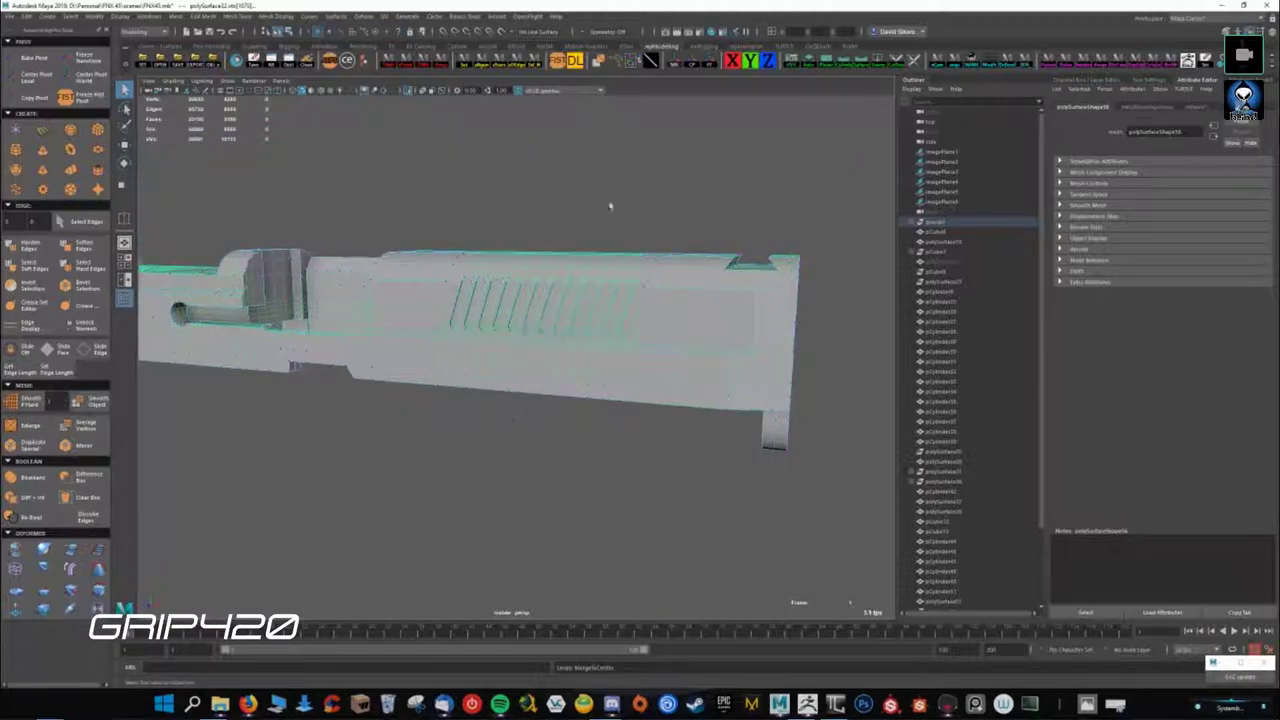
pyautogui.scroll(3, 586, 429)
pyautogui.moveTo(586, 429)
pyautogui.keyDown('alt'); pyautogui.mouseDown()
pyautogui.moveTo(625, 485)
pyautogui.moveTo(533, 437)
pyautogui.moveTo(566, 414)
pyautogui.moveTo(620, 409)
pyautogui.moveTo(567, 390)
pyautogui.moveTo(697, 394)
pyautogui.moveTo(357, 371)
pyautogui.moveTo(462, 460)
pyautogui.moveTo(484, 457)
pyautogui.moveTo(511, 404)
pyautogui.moveTo(520, 429)
pyautogui.mouseUp(); pyautogui.keyUp('alt')
pyautogui.scroll(-2, 483, 462)
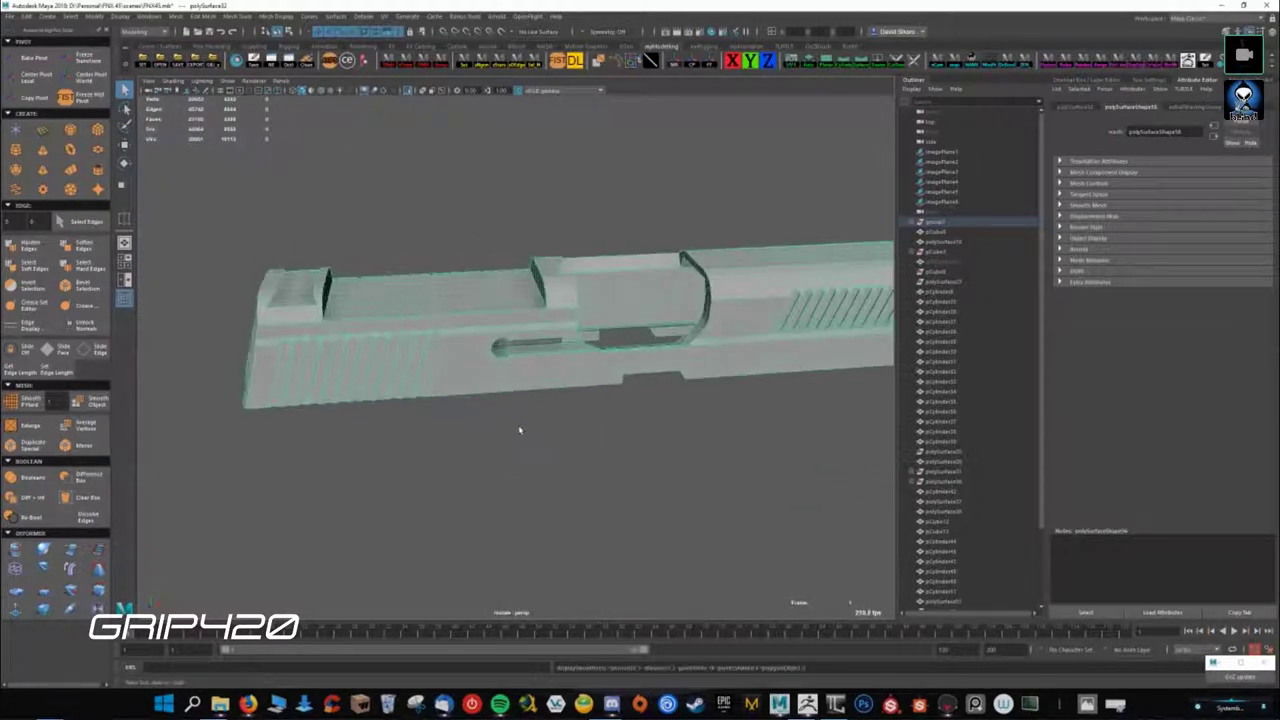
pyautogui.click(520, 429)
pyautogui.scroll(3, 491, 471)
pyautogui.moveTo(491, 471)
pyautogui.keyDown('alt'); pyautogui.mouseDown()
pyautogui.moveTo(489, 421)
pyautogui.moveTo(413, 432)
pyautogui.moveTo(663, 377)
pyautogui.moveTo(428, 389)
pyautogui.moveTo(571, 346)
pyautogui.moveTo(643, 422)
pyautogui.moveTo(522, 386)
pyautogui.moveTo(529, 429)
pyautogui.moveTo(563, 457)
pyautogui.moveTo(608, 457)
pyautogui.mouseUp(); pyautogui.keyUp('alt')
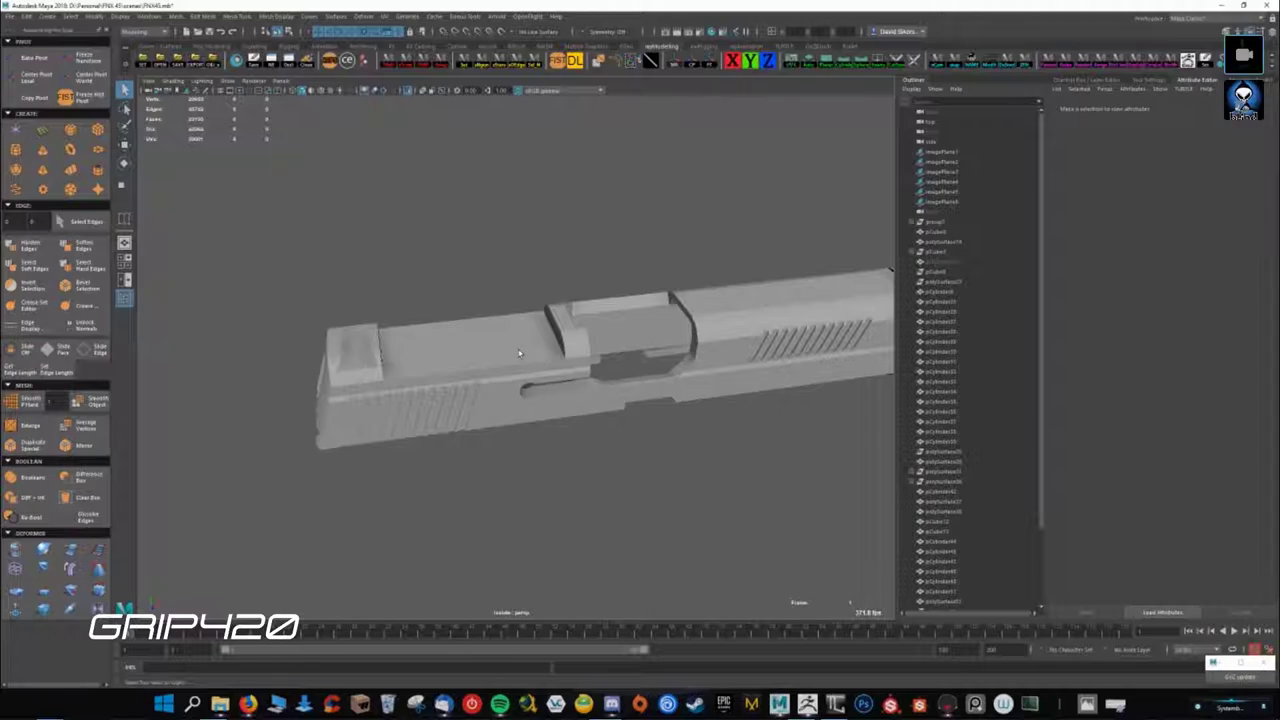
pyautogui.moveTo(519, 353)
pyautogui.keyDown('alt'); pyautogui.mouseDown()
pyautogui.moveTo(506, 348)
pyautogui.moveTo(570, 385)
pyautogui.mouseUp(); pyautogui.keyUp('alt')
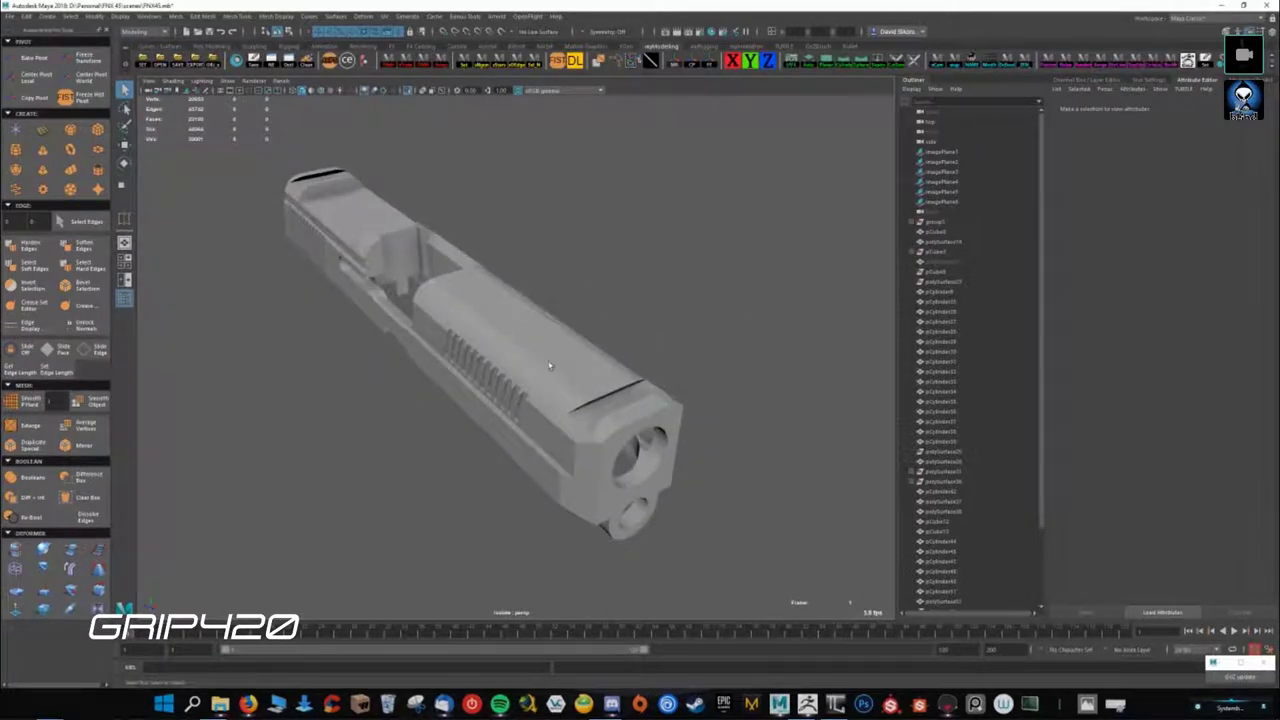
pyautogui.click(549, 366)
pyautogui.scroll(5, 541, 366)
pyautogui.moveTo(541, 366)
pyautogui.keyDown('alt'); pyautogui.mouseDown()
pyautogui.moveTo(480, 360)
pyautogui.moveTo(466, 373)
pyautogui.mouseUp(); pyautogui.keyUp('alt')
pyautogui.scroll(3, 450, 358)
pyautogui.scroll(3, 421, 353)
pyautogui.scroll(-2, 466, 373)
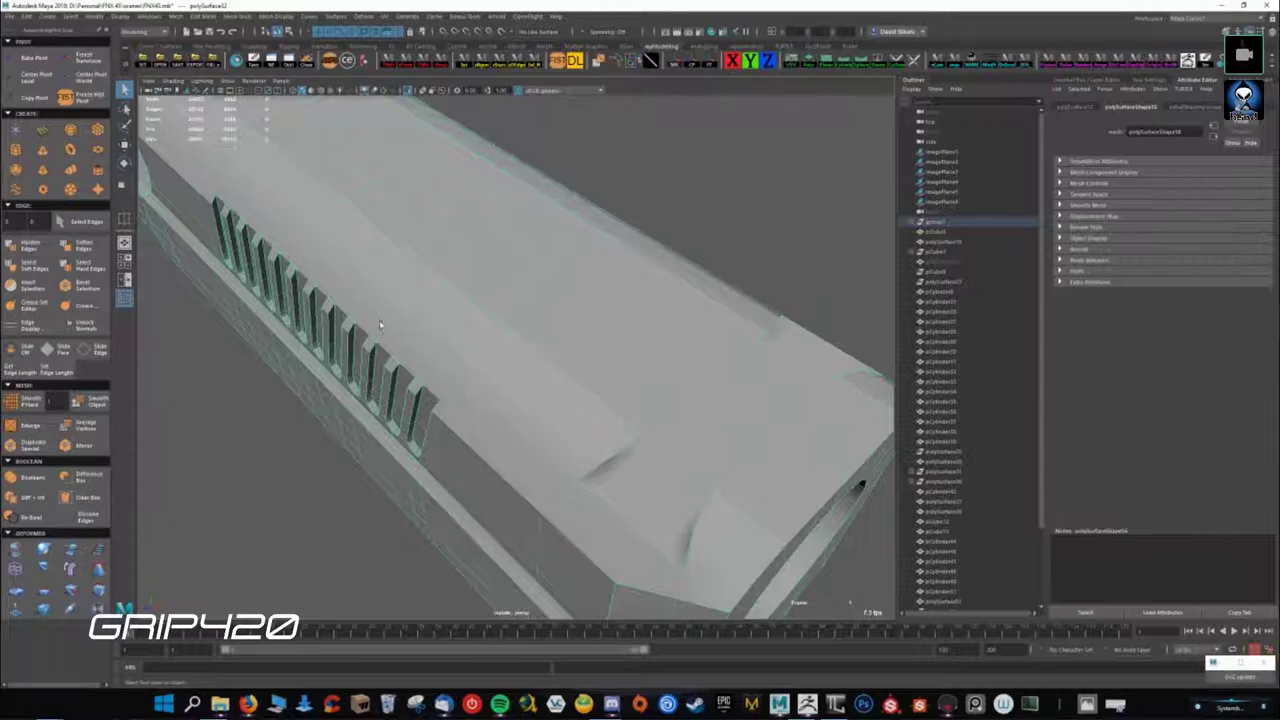
pyautogui.keyDown('alt'); pyautogui.moveTo(379, 323); pyautogui.dragTo(405, 345); pyautogui.keyUp('alt')
pyautogui.scroll(-2, 418, 350)
pyautogui.scroll(2, 448, 343)
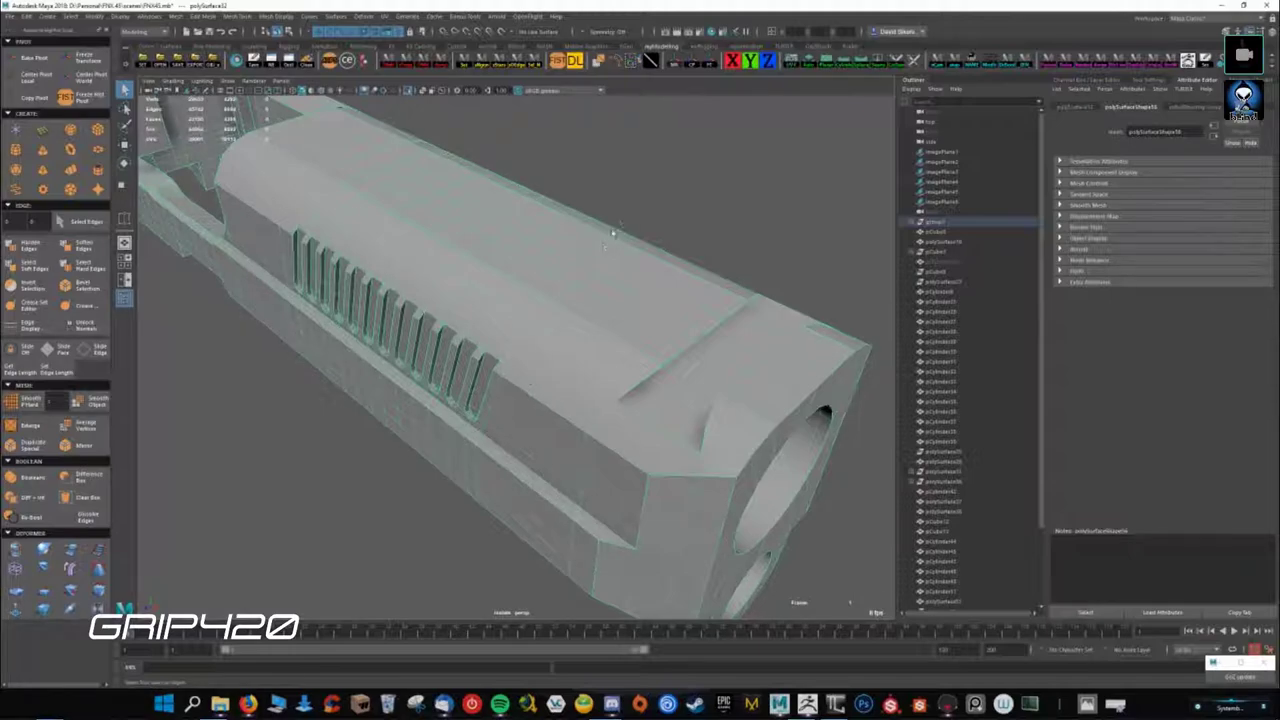
pyautogui.moveTo(612, 233)
pyautogui.keyDown('alt'); pyautogui.mouseDown()
pyautogui.moveTo(620, 381)
pyautogui.moveTo(520, 389)
pyautogui.mouseUp(); pyautogui.keyUp('alt')
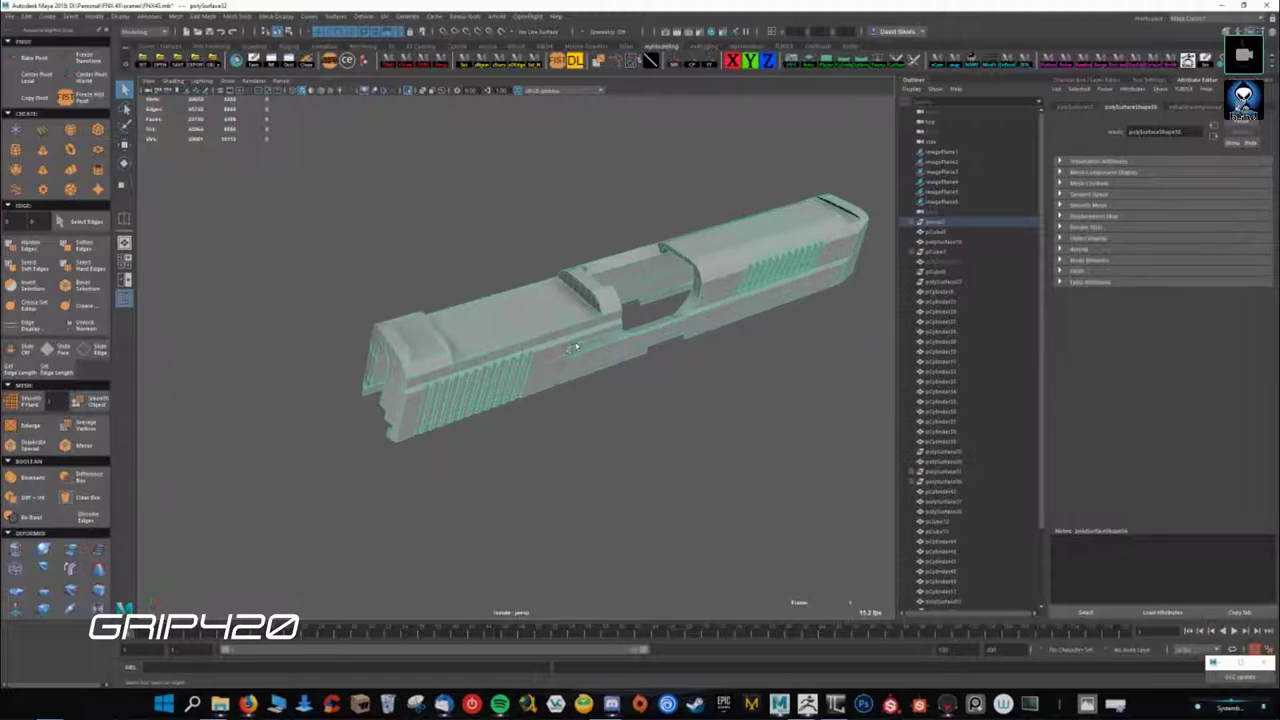
pyautogui.keyDown('alt'); pyautogui.moveTo(575, 347); pyautogui.dragTo(516, 346); pyautogui.keyUp('alt')
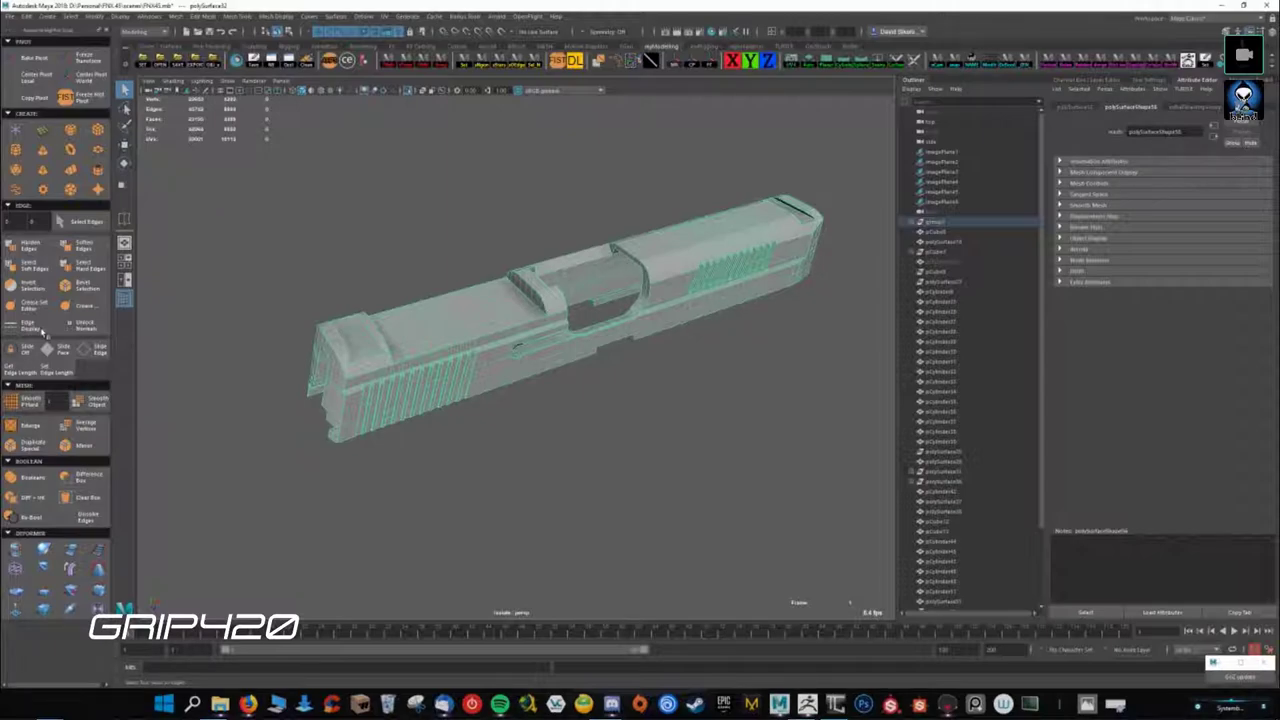
# - Set the edge display to Color Hard Edges and orbit to view the slide
pyautogui.rightClick(38, 326)
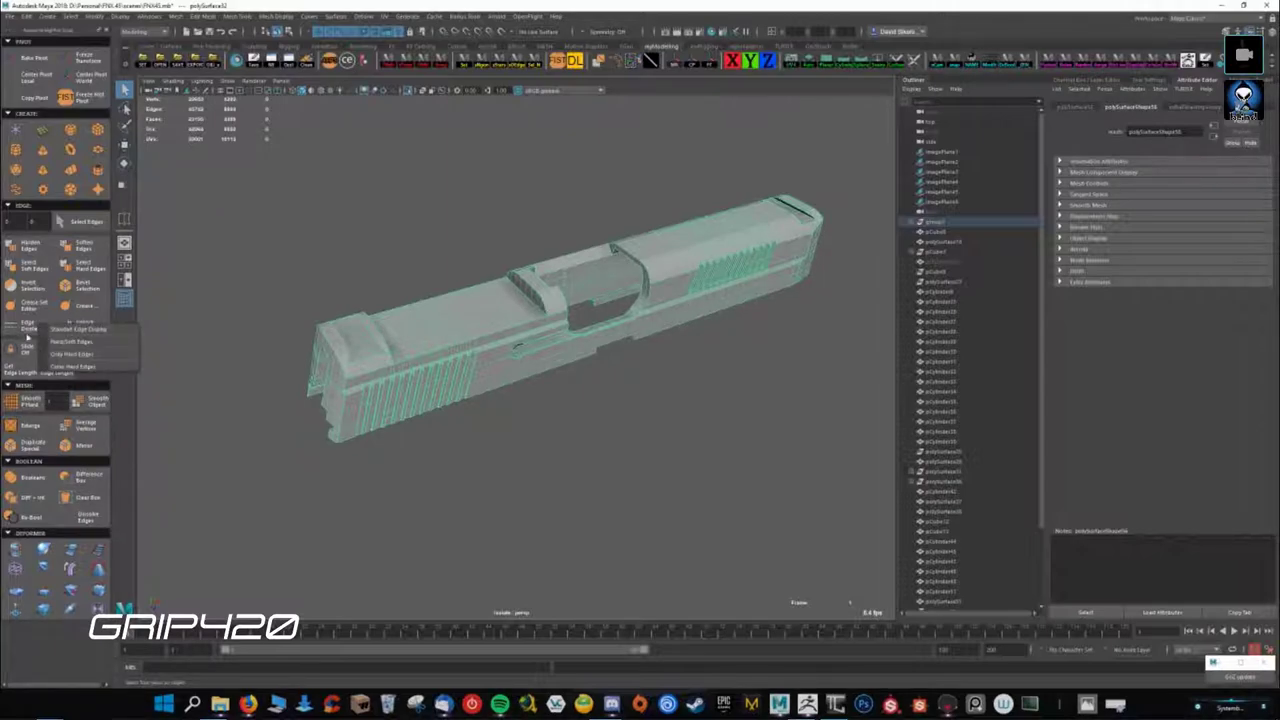
pyautogui.click(71, 366)
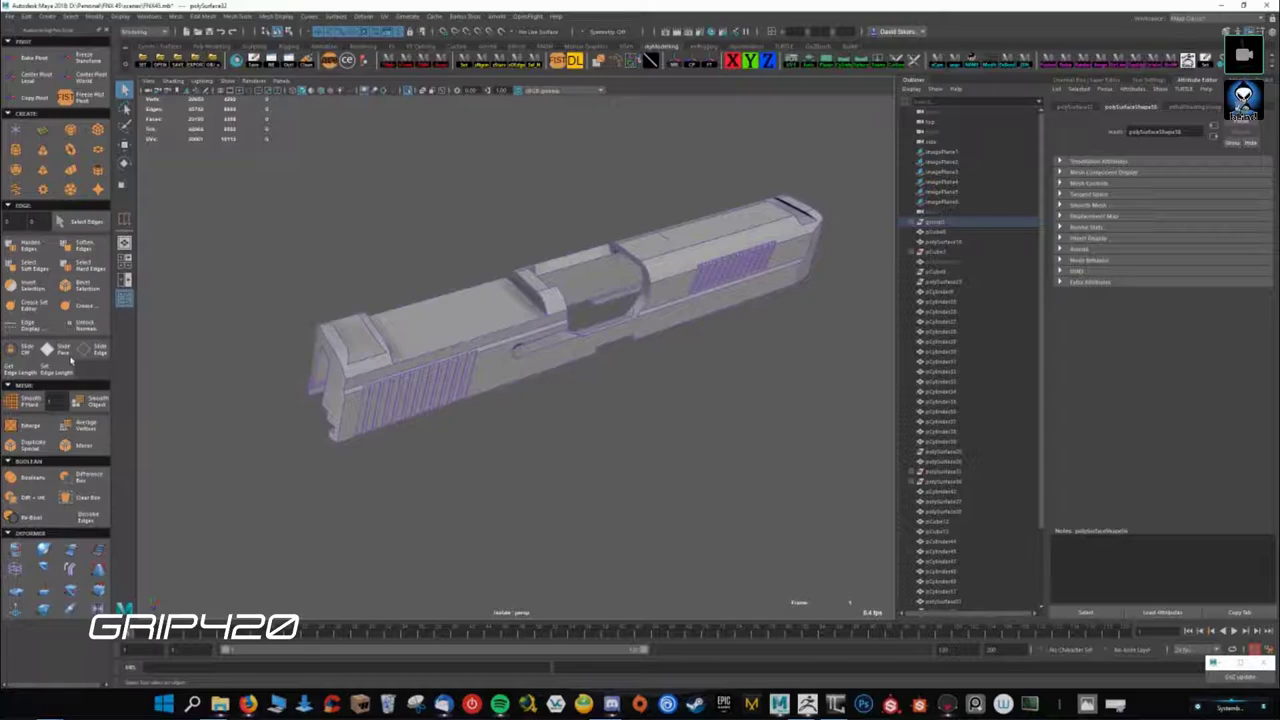
pyautogui.keyDown('alt'); pyautogui.moveTo(471, 529); pyautogui.dragTo(360, 491); pyautogui.keyUp('alt')
pyautogui.scroll(3, 474, 429)
pyautogui.moveTo(474, 429)
pyautogui.keyDown('alt'); pyautogui.mouseDown()
pyautogui.moveTo(441, 361)
pyautogui.moveTo(492, 366)
pyautogui.mouseUp(); pyautogui.keyUp('alt')
pyautogui.scroll(3, 492, 366)
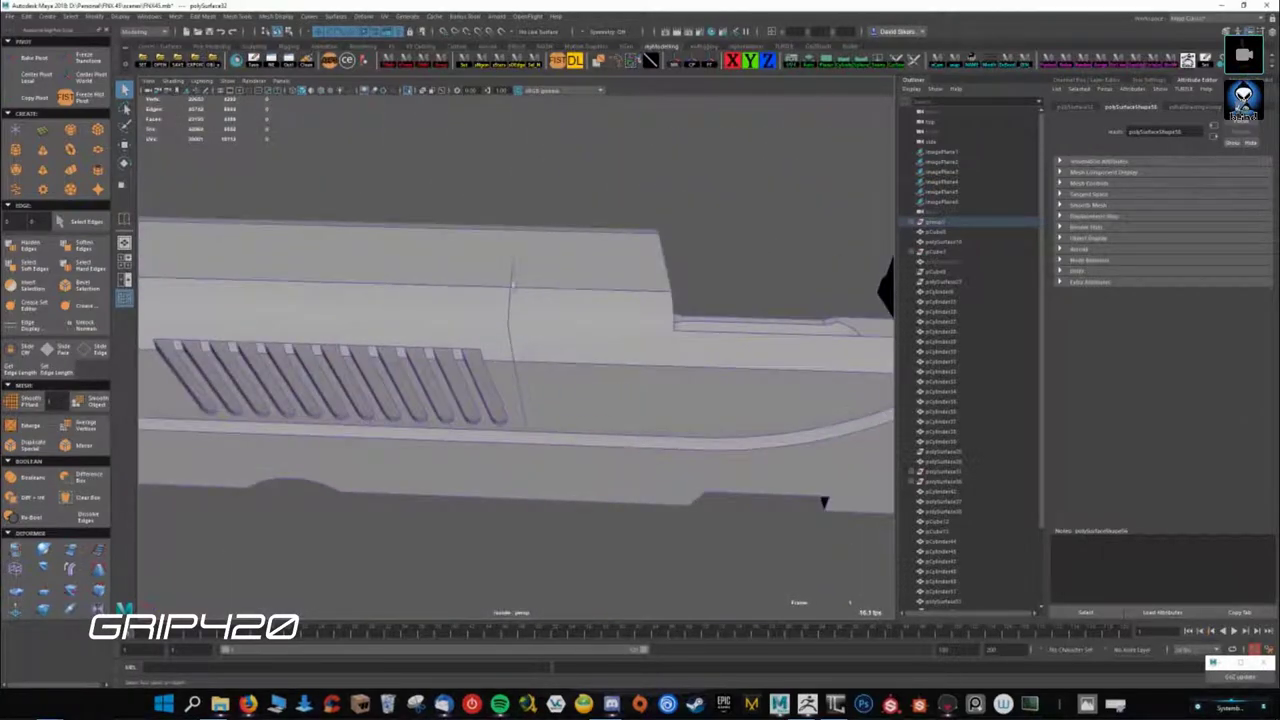
# - Try a Multi-Cut on the slide, then go back to object mode
pyautogui.keyDown('shift'); pyautogui.moveTo(533, 434); pyautogui.dragTo(525, 352, button='right'); pyautogui.keyUp('shift')
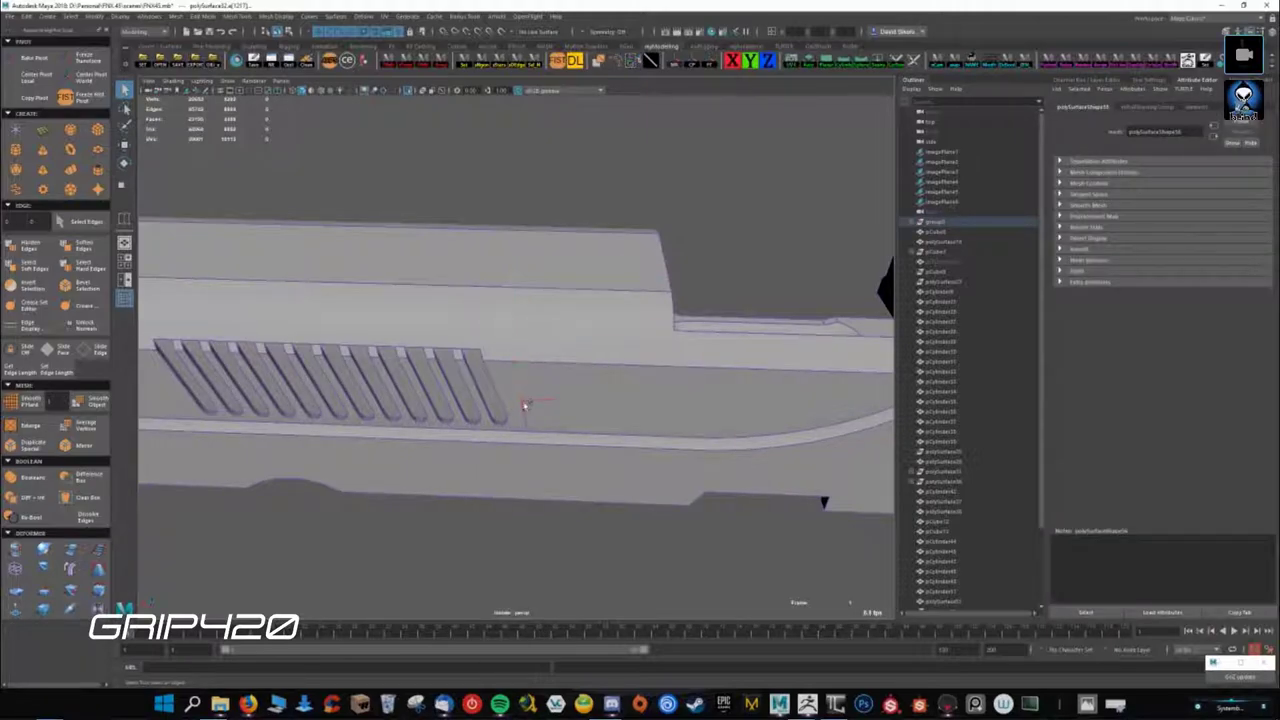
pyautogui.rightClick(478, 318)
pyautogui.moveTo(493, 312); pyautogui.dragTo(541, 285, button='right')
pyautogui.moveTo(541, 290)
pyautogui.keyDown('alt'); pyautogui.mouseDown()
pyautogui.moveTo(724, 397)
pyautogui.moveTo(657, 409)
pyautogui.moveTo(651, 466)
pyautogui.moveTo(794, 437)
pyautogui.moveTo(734, 420)
pyautogui.moveTo(769, 426)
pyautogui.moveTo(657, 371)
pyautogui.moveTo(723, 323)
pyautogui.moveTo(437, 423)
pyautogui.moveTo(317, 437)
pyautogui.moveTo(434, 442)
pyautogui.moveTo(466, 380)
pyautogui.moveTo(486, 389)
pyautogui.moveTo(470, 380)
pyautogui.moveTo(455, 395)
pyautogui.moveTo(463, 405)
pyautogui.moveTo(600, 374)
pyautogui.moveTo(481, 337)
pyautogui.moveTo(429, 386)
pyautogui.moveTo(451, 414)
pyautogui.mouseUp(); pyautogui.keyUp('alt')
# - Toggle wireframe and shaded display and use the slide's component menu to inspect its inner walls
pyautogui.press('4')
pyautogui.press('5')
pyautogui.rightClick(481, 337)
pyautogui.click(490, 303)
pyautogui.keyDown('alt'); pyautogui.moveTo(502, 357); pyautogui.dragTo(489, 325); pyautogui.keyUp('alt')
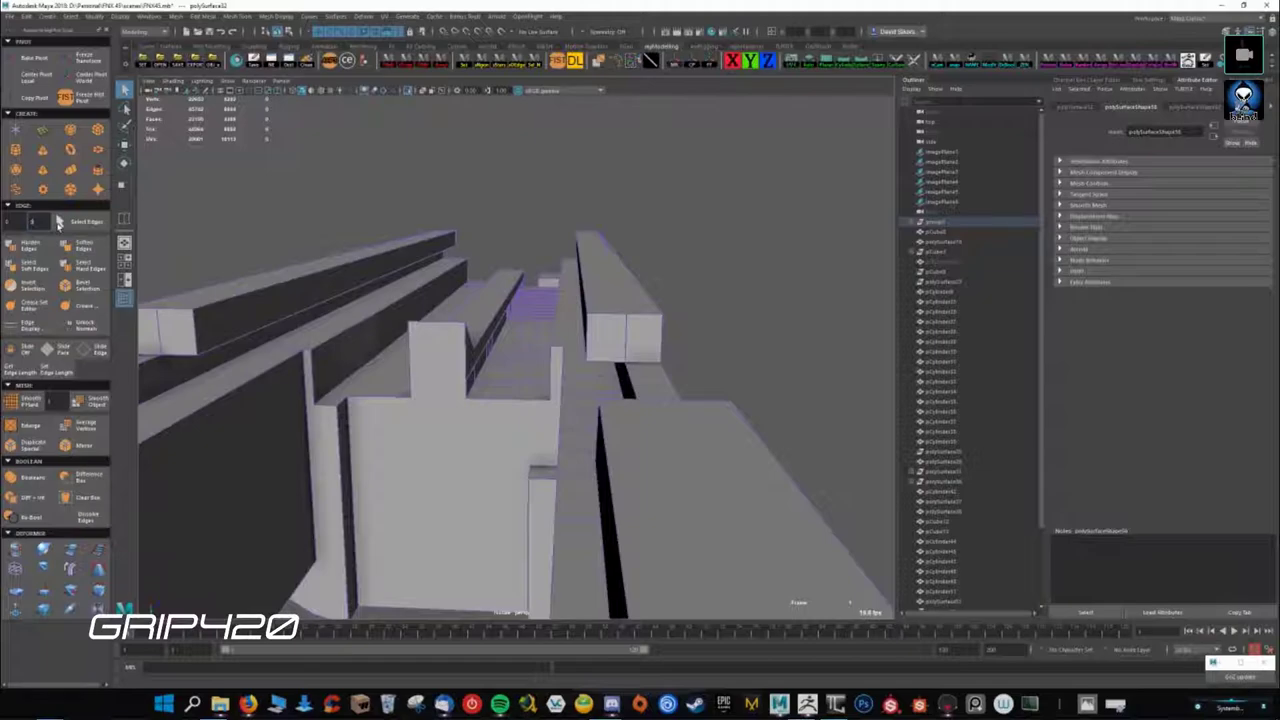
# - Select the slide's hard edges to inspect the inner channel, then return to object mode
pyautogui.click(58, 222)
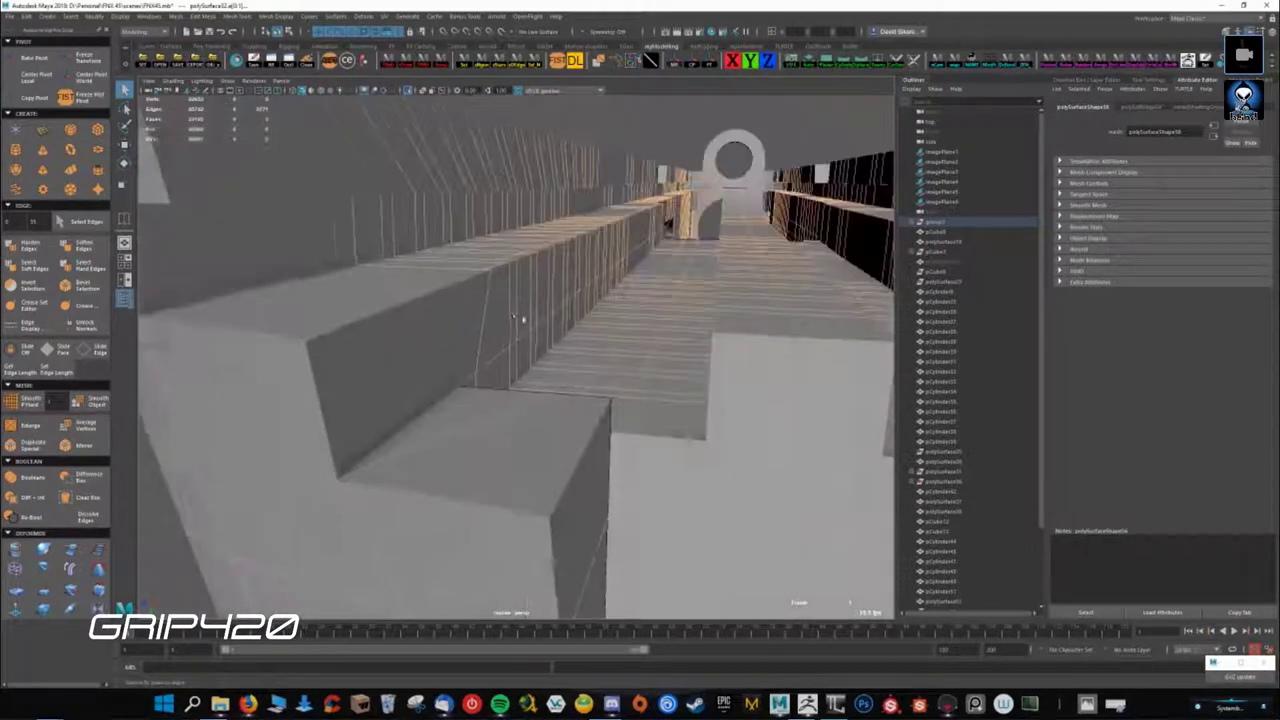
pyautogui.moveTo(492, 358)
pyautogui.keyDown('alt'); pyautogui.mouseDown()
pyautogui.moveTo(350, 358)
pyautogui.moveTo(424, 338)
pyautogui.moveTo(450, 361)
pyautogui.mouseUp(); pyautogui.keyUp('alt')
pyautogui.scroll(-3, 478, 356)
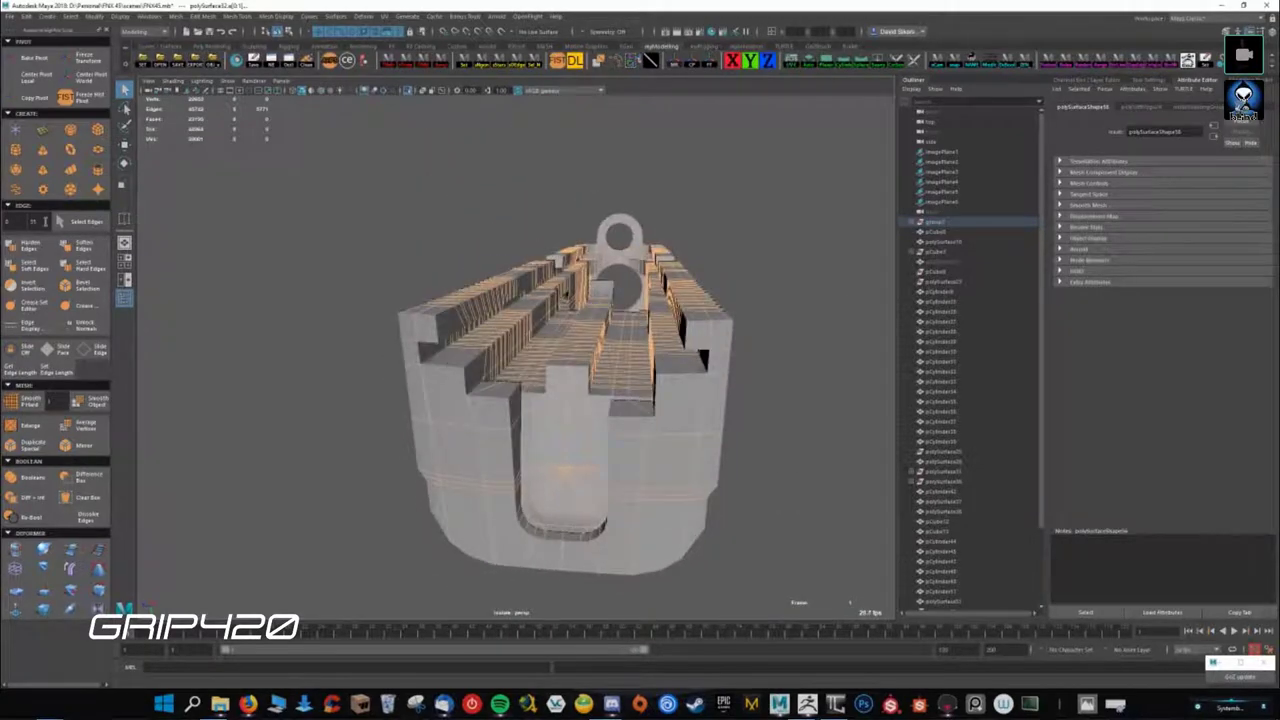
pyautogui.moveTo(480, 340); pyautogui.dragTo(443, 194, button='right')
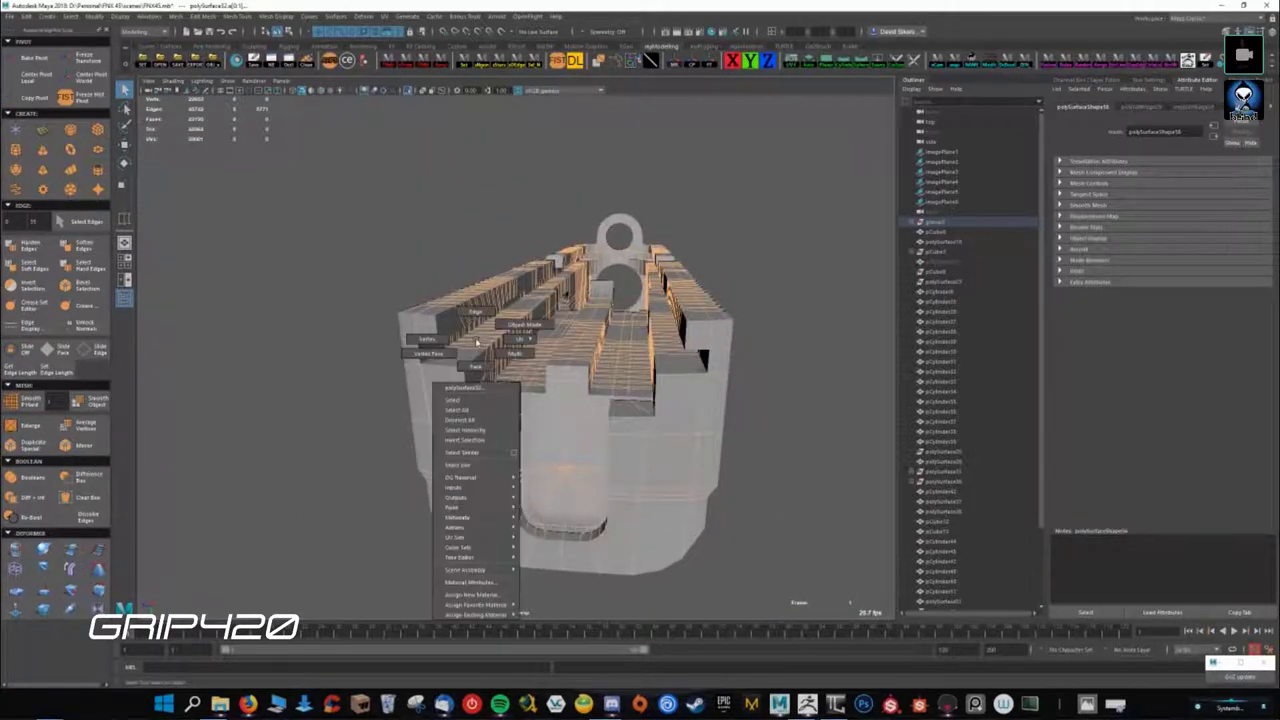
# - Orbit along the rails and around the muzzle end to line up the cut
pyautogui.keyDown('alt'); pyautogui.moveTo(510, 337); pyautogui.dragTo(458, 213); pyautogui.keyUp('alt')
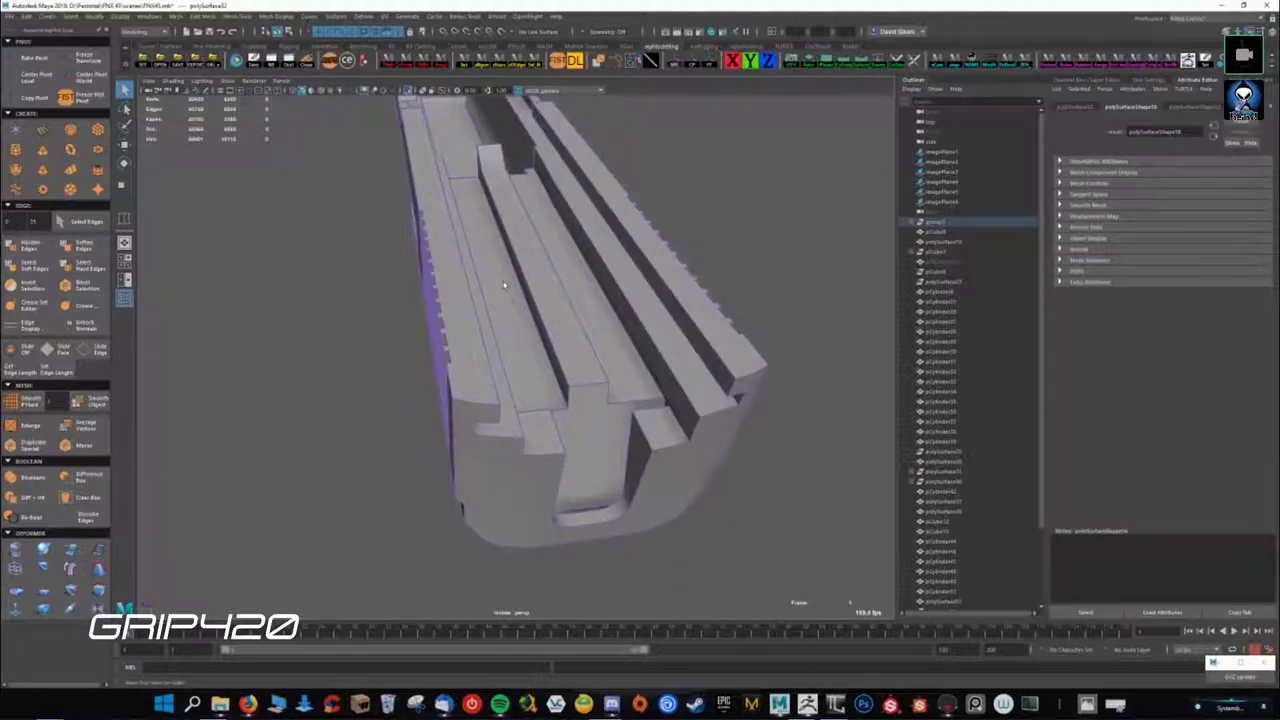
pyautogui.keyDown('alt'); pyautogui.moveTo(504, 286); pyautogui.dragTo(551, 354); pyautogui.keyUp('alt')
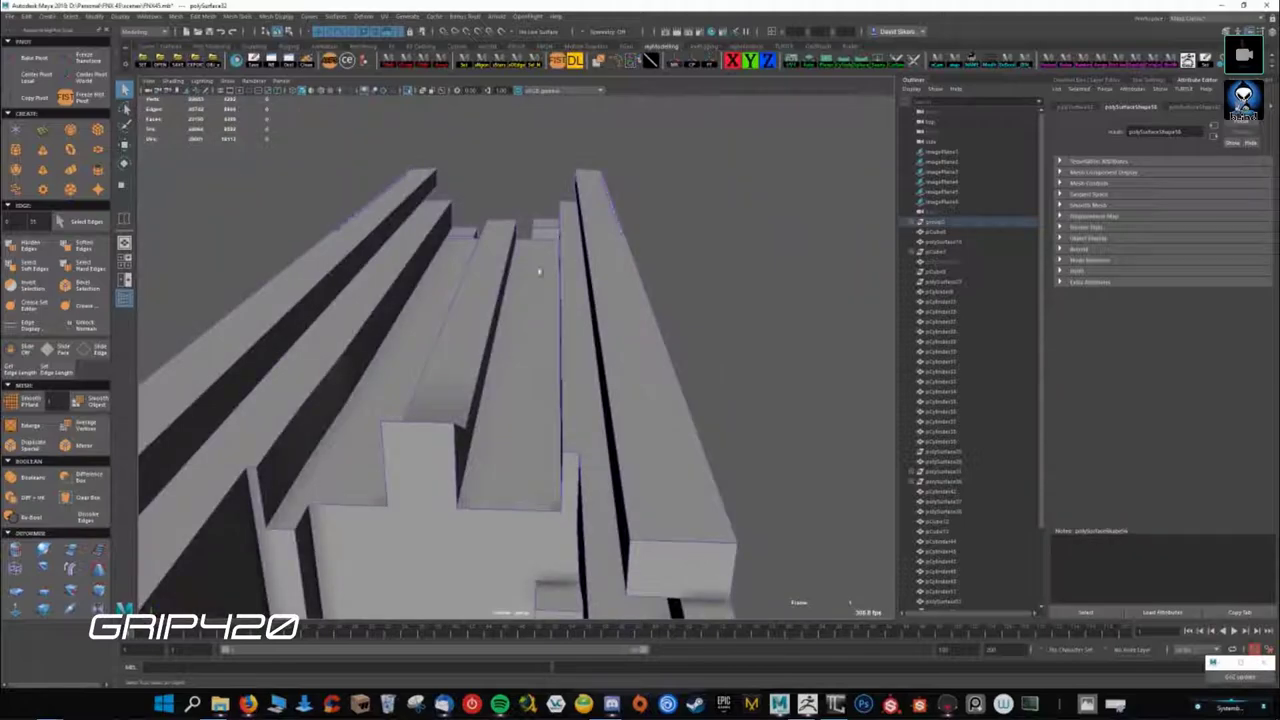
pyautogui.keyDown('alt'); pyautogui.moveTo(494, 418); pyautogui.dragTo(559, 313); pyautogui.keyUp('alt')
pyautogui.scroll(-5, 581, 436)
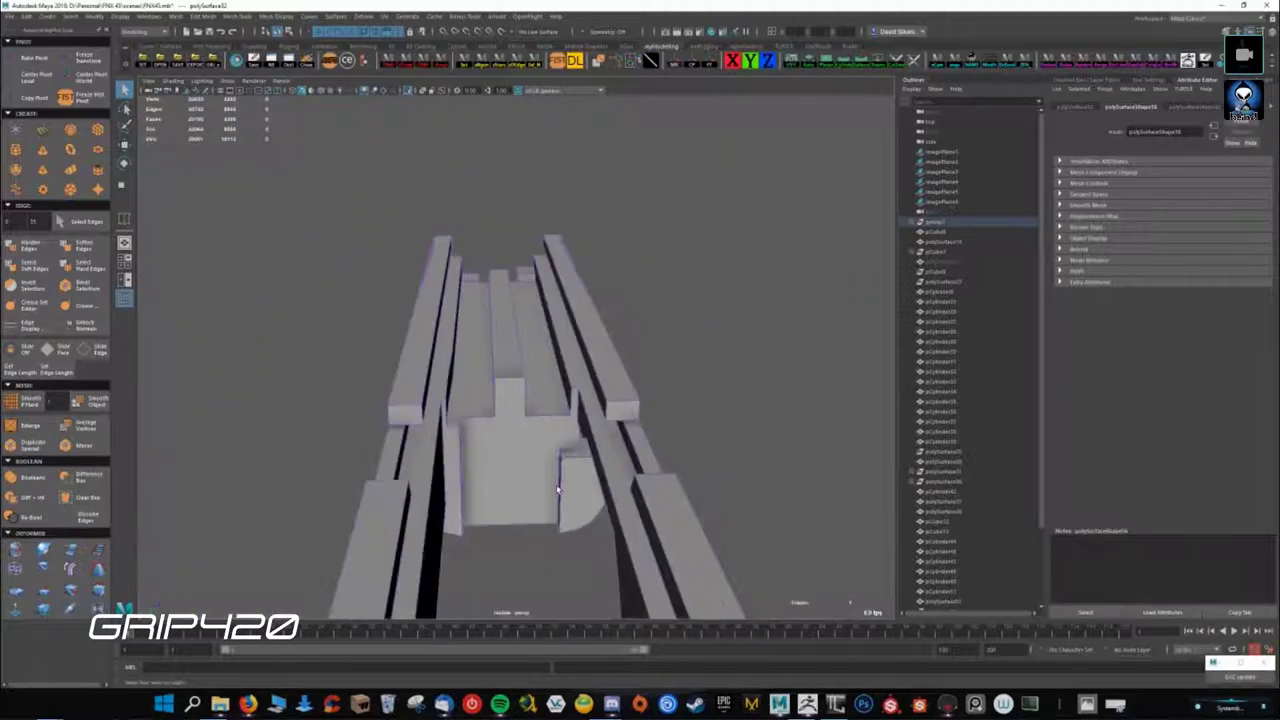
pyautogui.keyDown('alt'); pyautogui.moveTo(581, 436); pyautogui.dragTo(507, 410); pyautogui.keyUp('alt')
pyautogui.scroll(3, 507, 408)
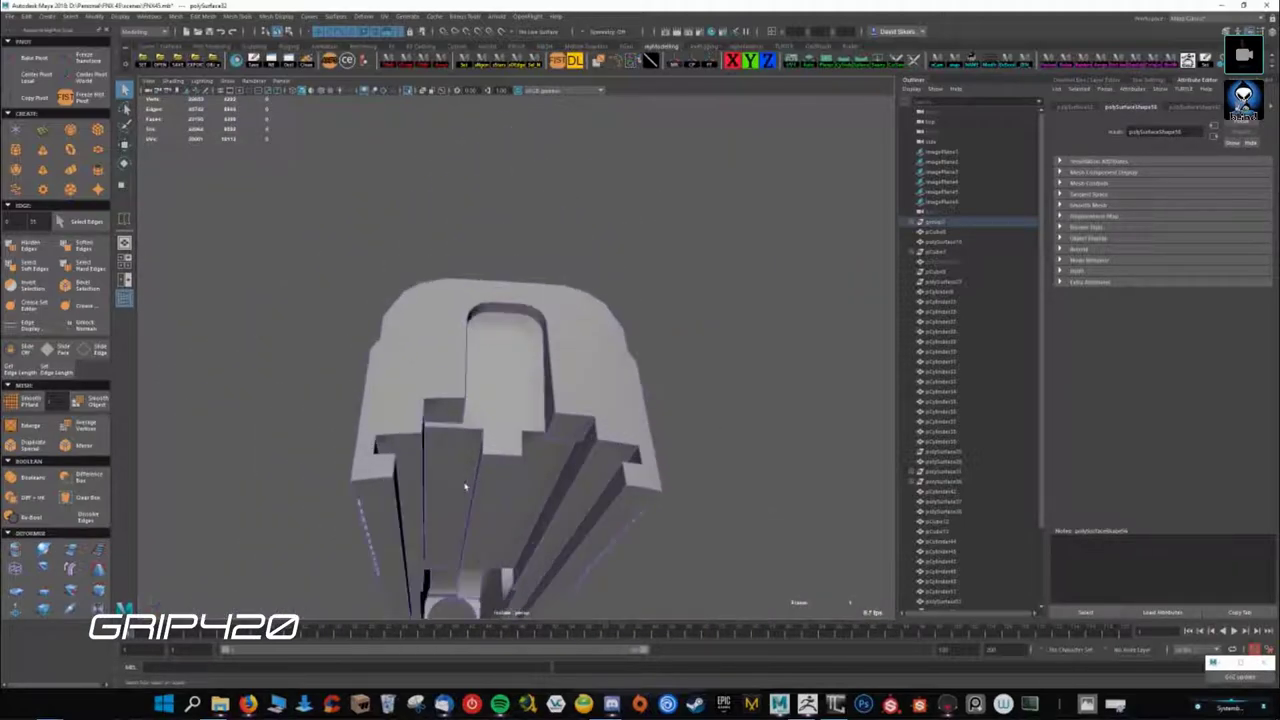
pyautogui.keyDown('alt'); pyautogui.moveTo(457, 449); pyautogui.dragTo(476, 380); pyautogui.keyUp('alt')
pyautogui.scroll(2, 476, 380)
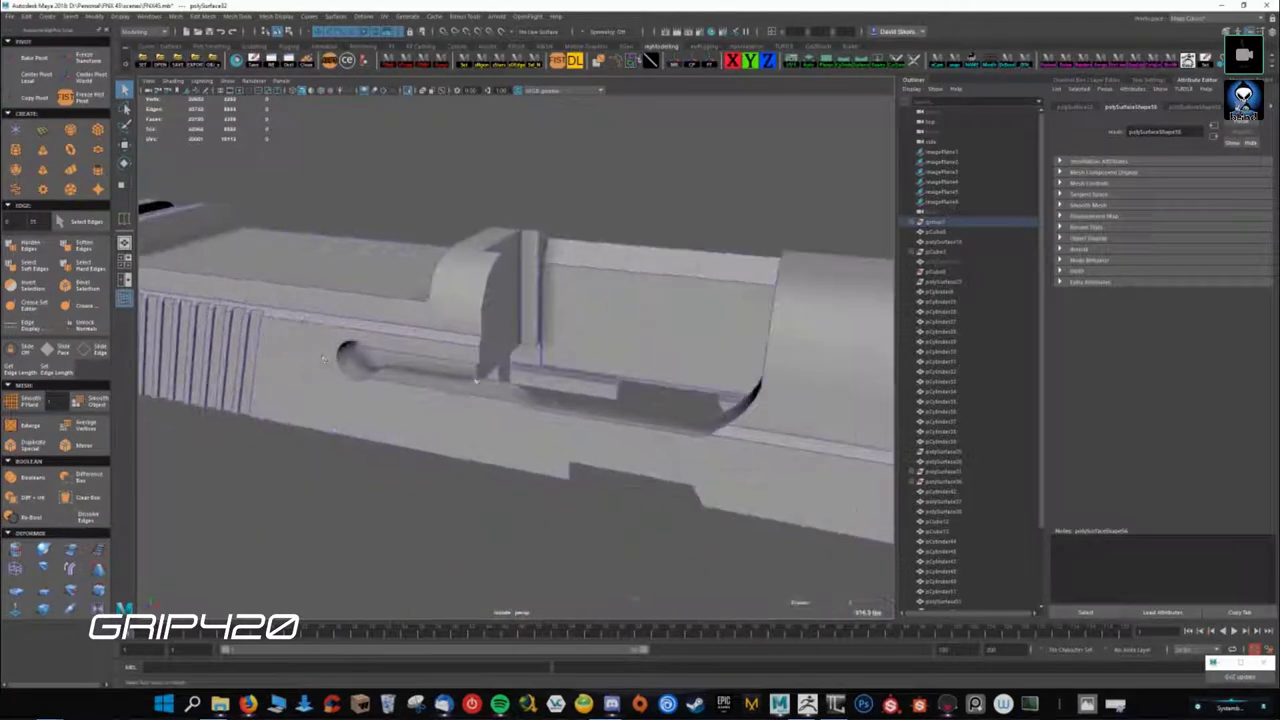
pyautogui.moveTo(322, 359)
pyautogui.keyDown('alt'); pyautogui.mouseDown()
pyautogui.moveTo(427, 355)
pyautogui.moveTo(476, 331)
pyautogui.mouseUp(); pyautogui.keyUp('alt')
pyautogui.scroll(2, 427, 355)
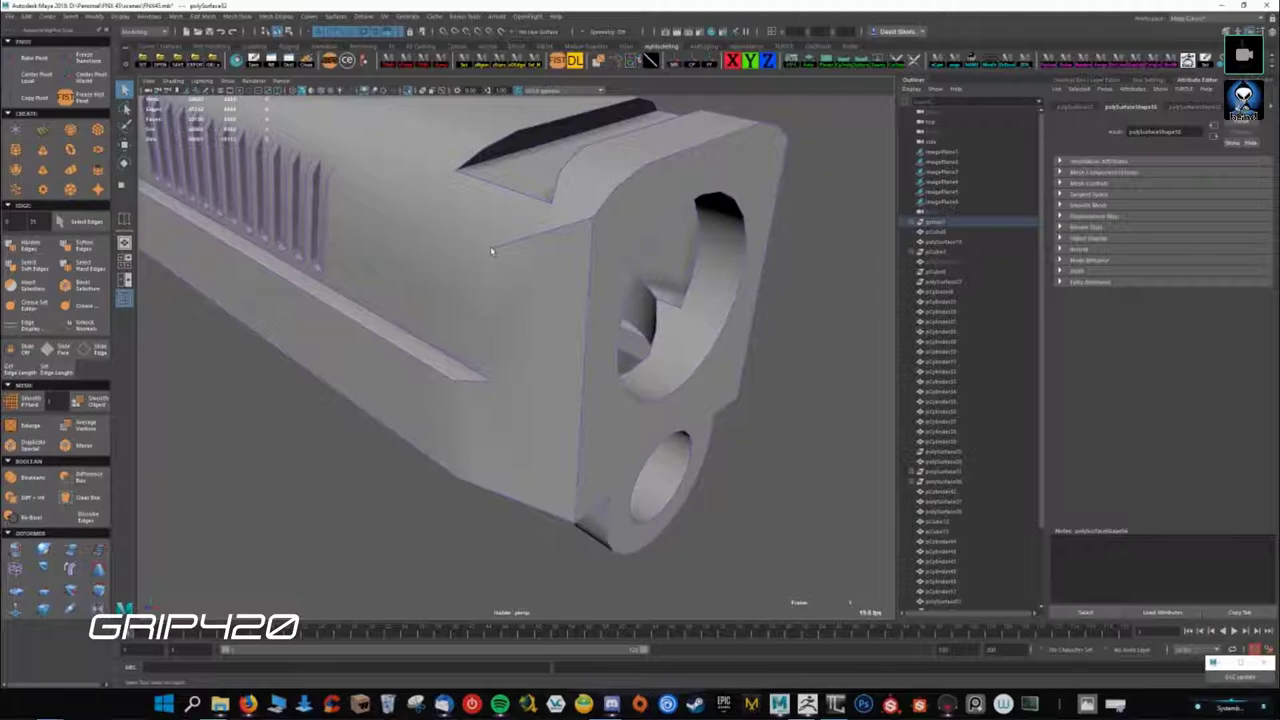
# - Multi-Cut a new edge down the slide's side near the muzzle face, then reselect the slide
pyautogui.moveTo(490, 353); pyautogui.dragTo(490, 420, button='right')
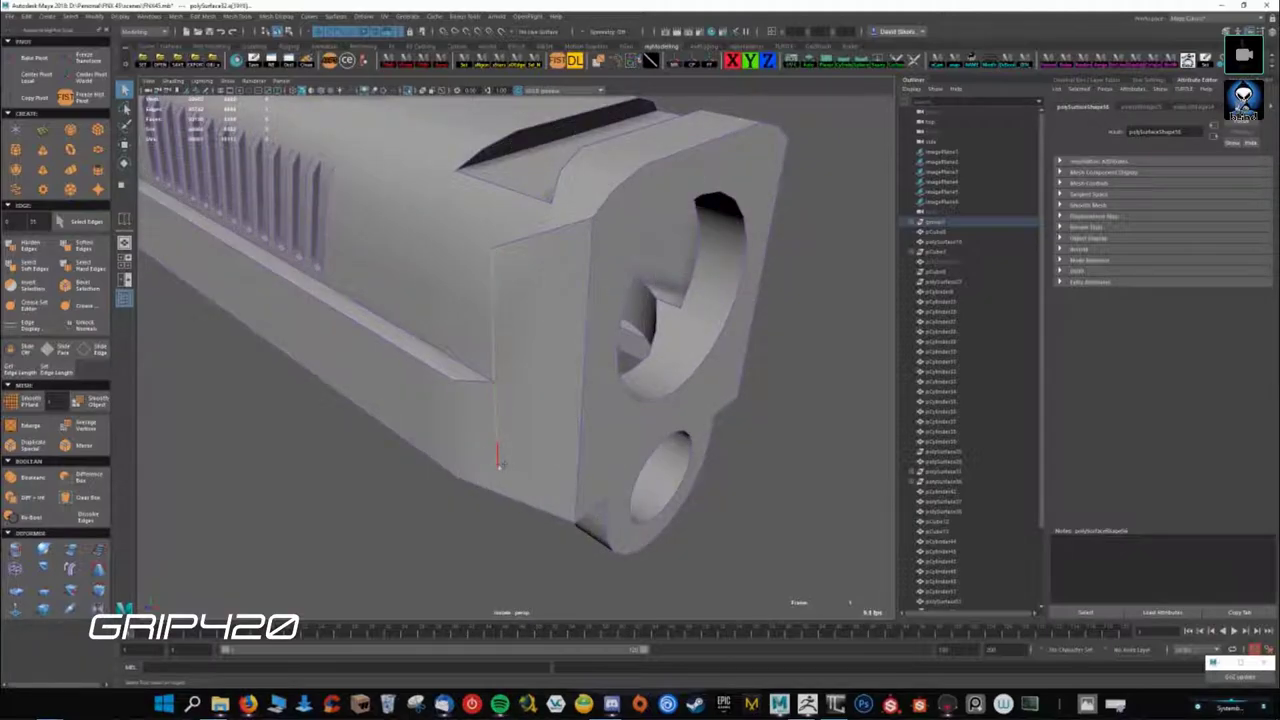
pyautogui.moveTo(490, 303); pyautogui.dragTo(500, 330, button='right')
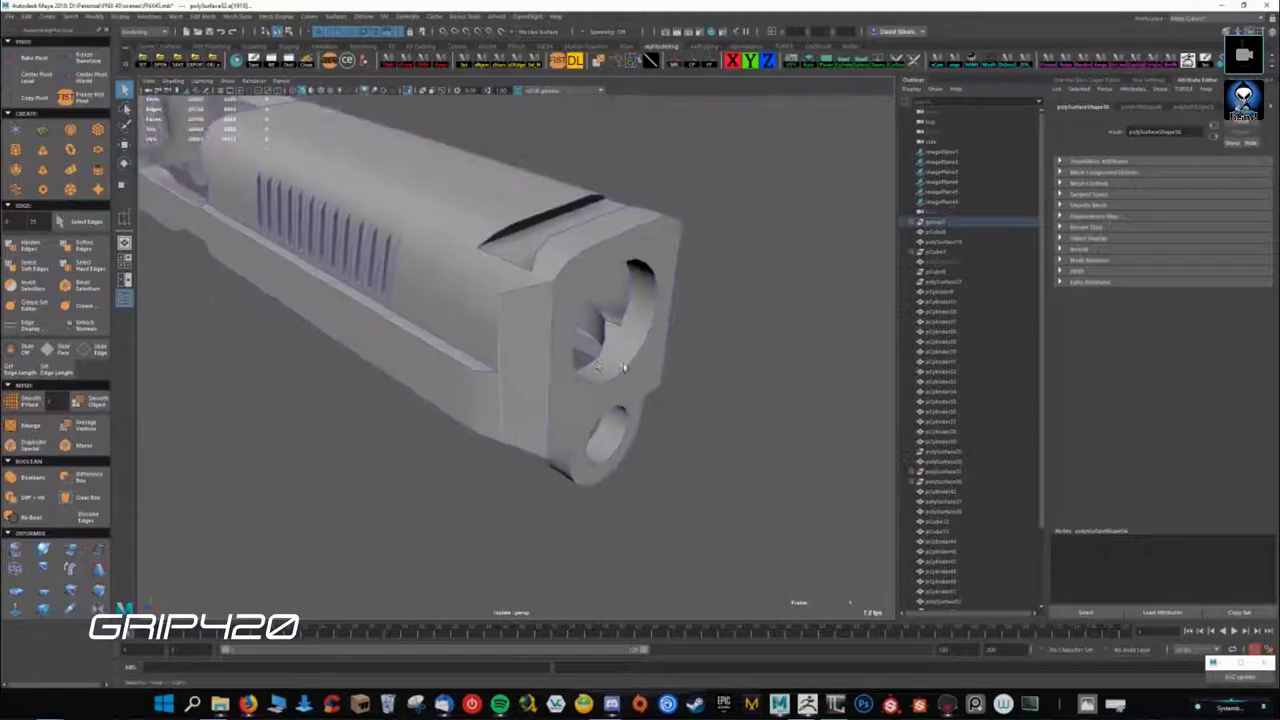
pyautogui.keyDown('alt'); pyautogui.moveTo(500, 330); pyautogui.dragTo(457, 398); pyautogui.keyUp('alt')
pyautogui.scroll(3, 457, 398)
pyautogui.click(418, 320)
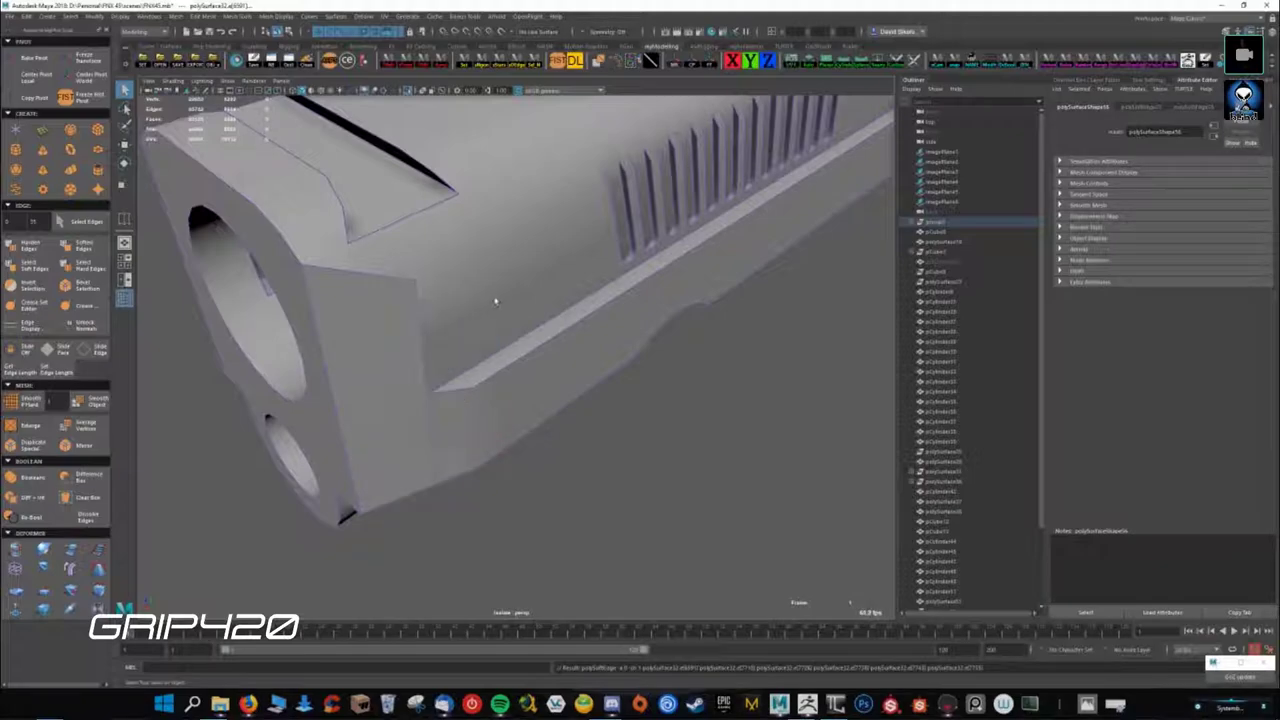
pyautogui.keyDown('alt'); pyautogui.moveTo(458, 358); pyautogui.dragTo(432, 289); pyautogui.keyUp('alt')
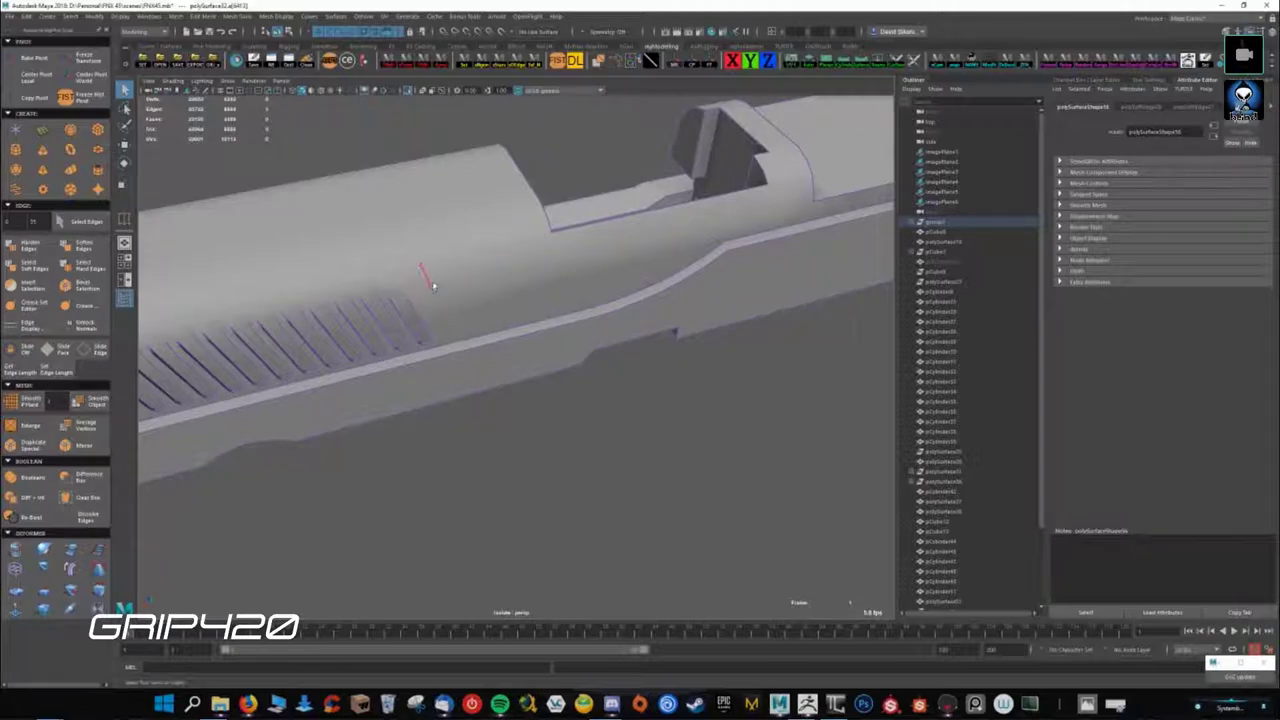
pyautogui.keyDown('alt'); pyautogui.moveTo(523, 236); pyautogui.dragTo(430, 300); pyautogui.keyUp('alt')
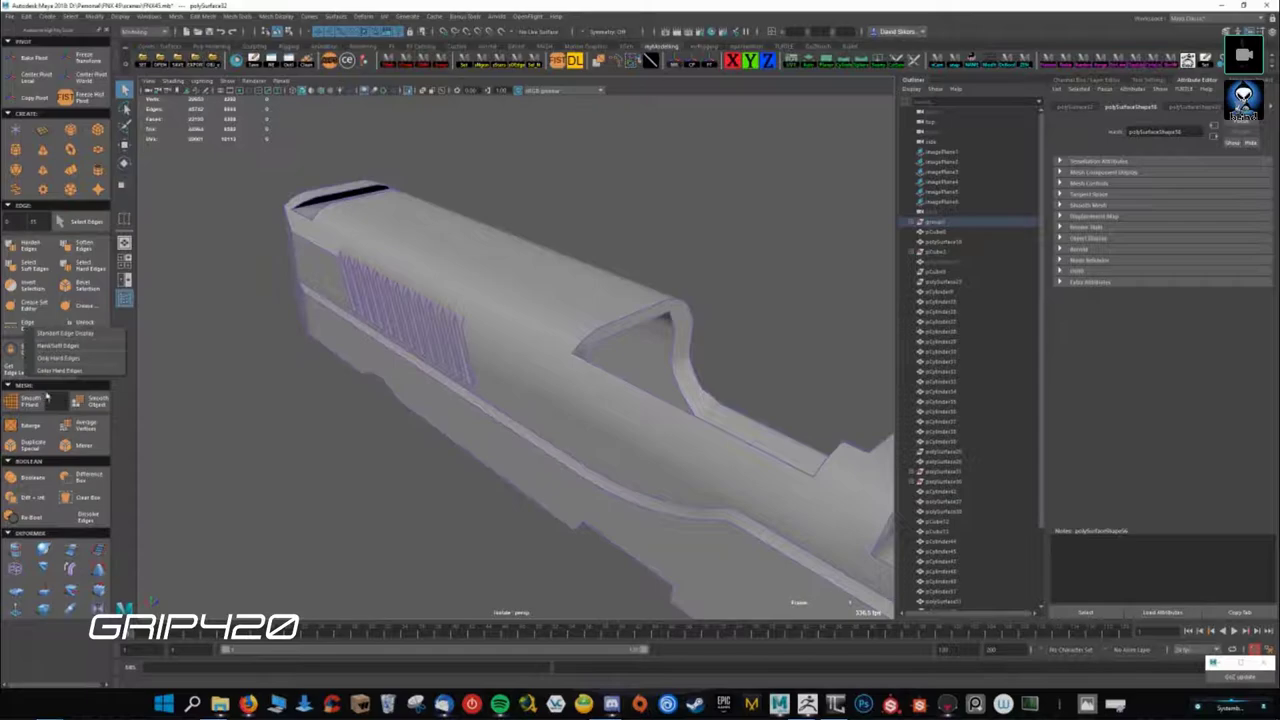
# - Select the pistol slide mesh and switch it to edge editing
pyautogui.click(526, 367)
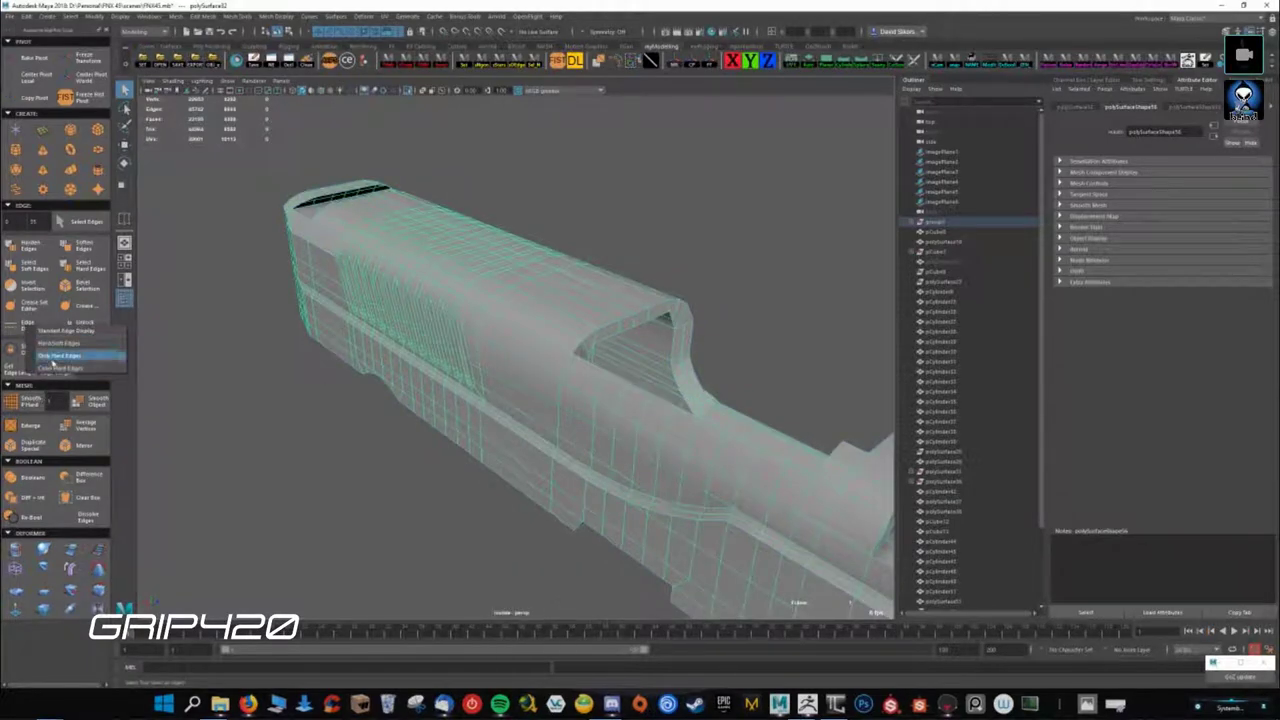
pyautogui.keyDown('alt'); pyautogui.moveTo(481, 331); pyautogui.dragTo(571, 348); pyautogui.keyUp('alt')
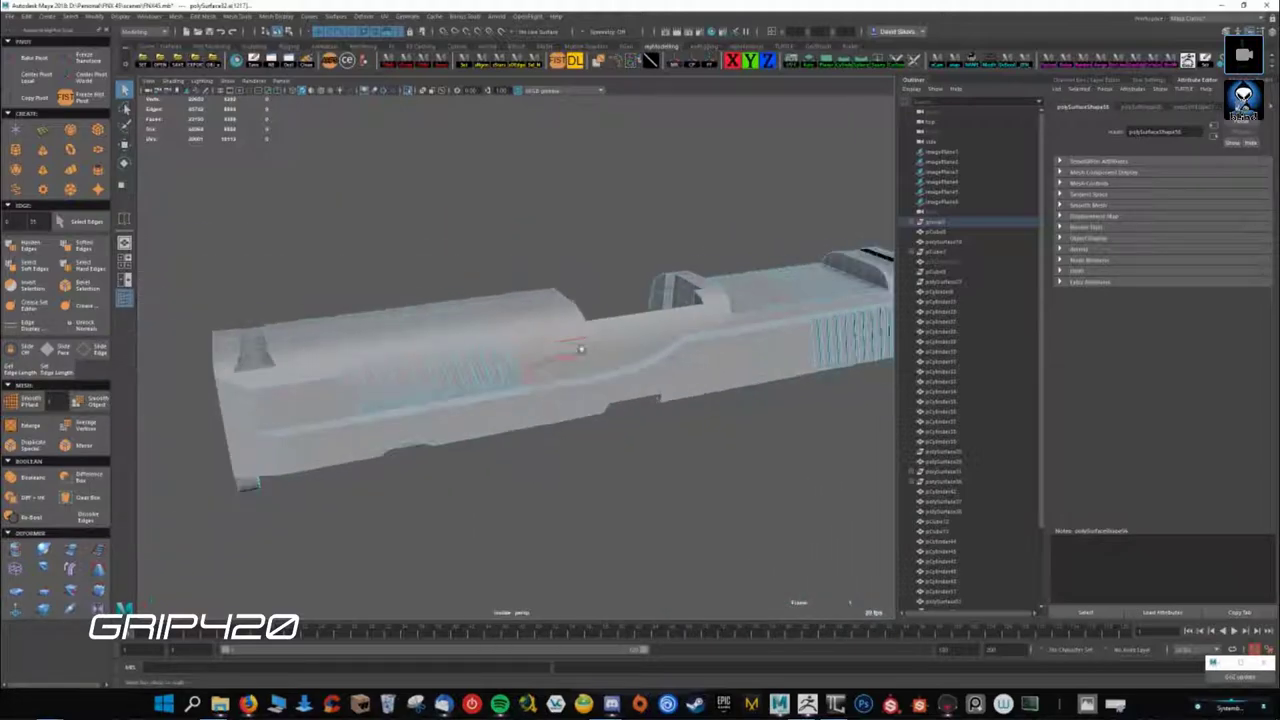
pyautogui.click(571, 348)
pyautogui.keyDown('alt'); pyautogui.moveTo(663, 357); pyautogui.dragTo(427, 377); pyautogui.keyUp('alt')
pyautogui.scroll(5, 427, 377)
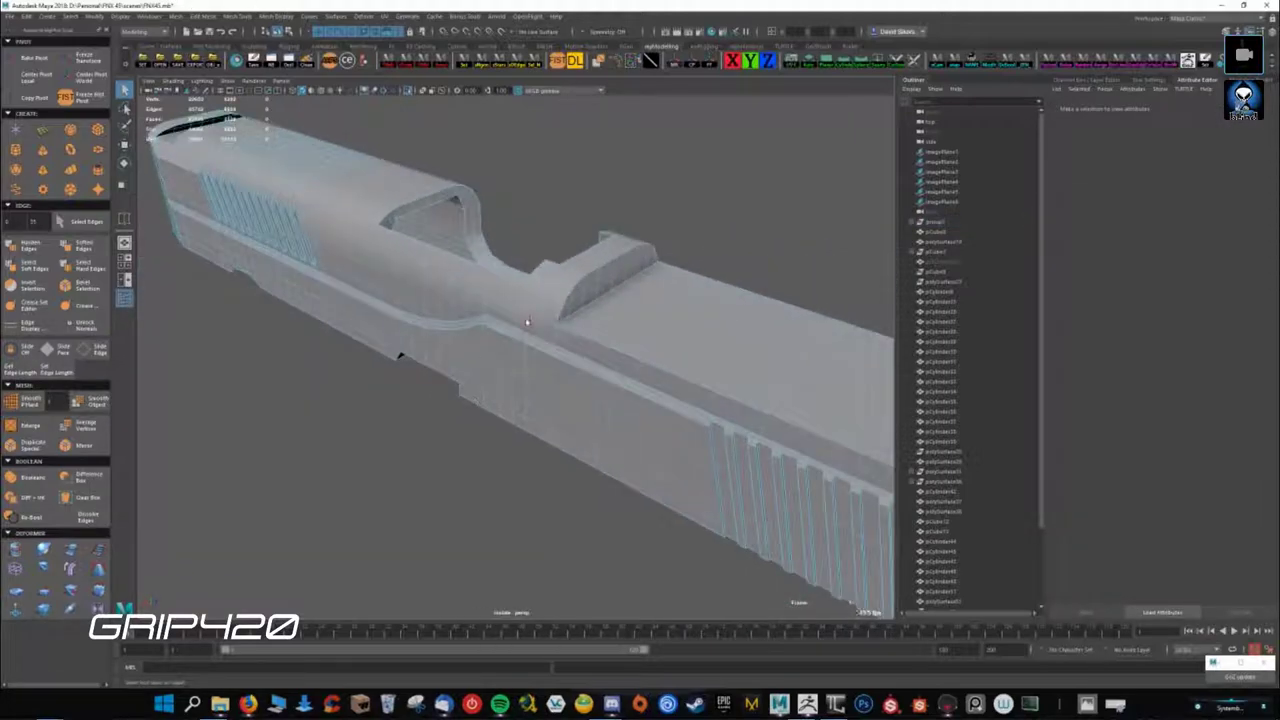
pyautogui.click(538, 320)
pyautogui.moveTo(321, 216); pyautogui.dragTo(425, 281, button='right')
pyautogui.keyDown('alt'); pyautogui.moveTo(425, 281); pyautogui.dragTo(423, 337); pyautogui.keyUp('alt')
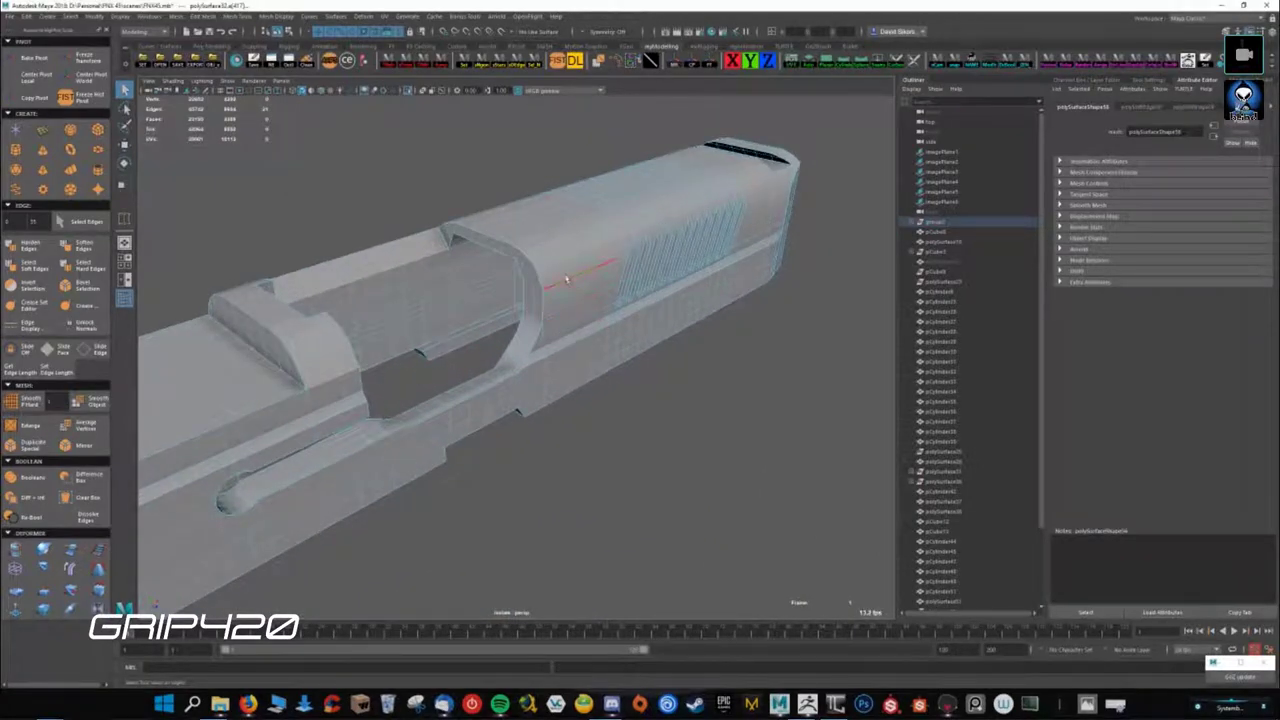
# - Insert a new edge loop across the slide, then reselect the slide
pyautogui.keyDown('ctrl'); pyautogui.click(758, 196); pyautogui.keyUp('ctrl')
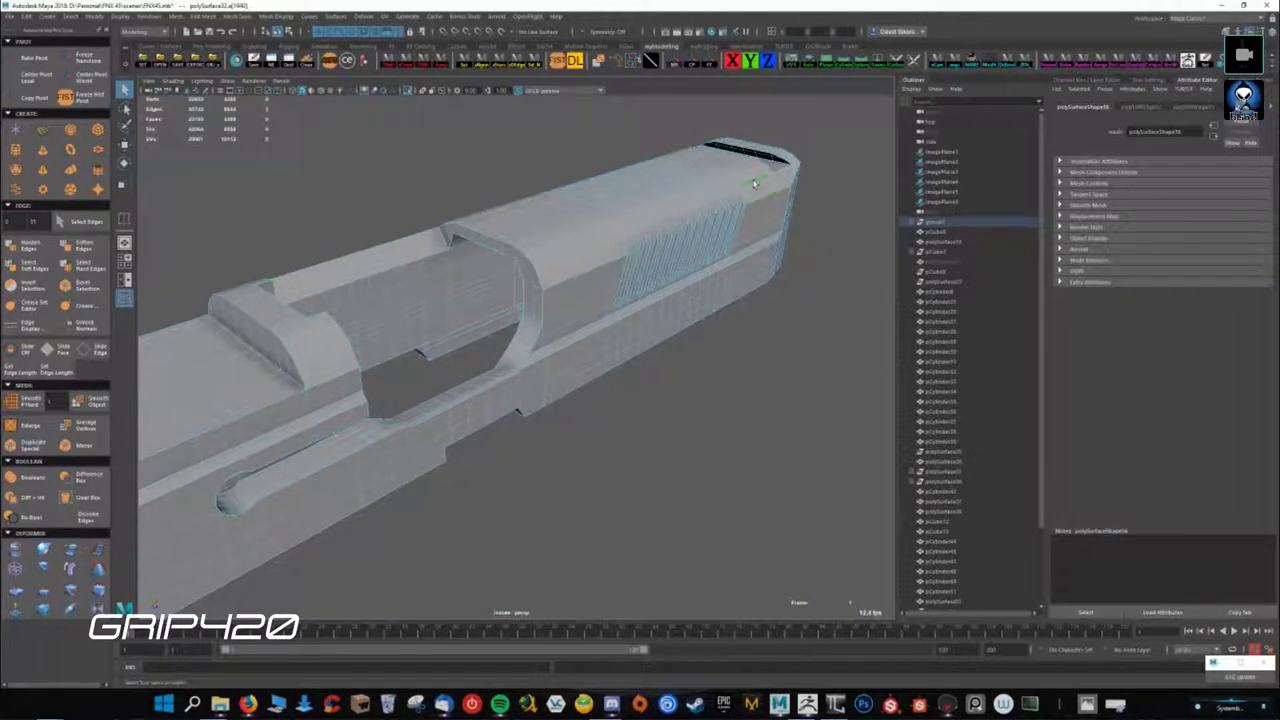
pyautogui.moveTo(567, 262)
pyautogui.keyDown('alt'); pyautogui.mouseDown()
pyautogui.moveTo(560, 291)
pyautogui.moveTo(680, 405)
pyautogui.moveTo(670, 408)
pyautogui.moveTo(689, 386)
pyautogui.moveTo(586, 423)
pyautogui.moveTo(640, 330)
pyautogui.moveTo(612, 357)
pyautogui.moveTo(643, 337)
pyautogui.moveTo(474, 303)
pyautogui.mouseUp(); pyautogui.keyUp('alt')
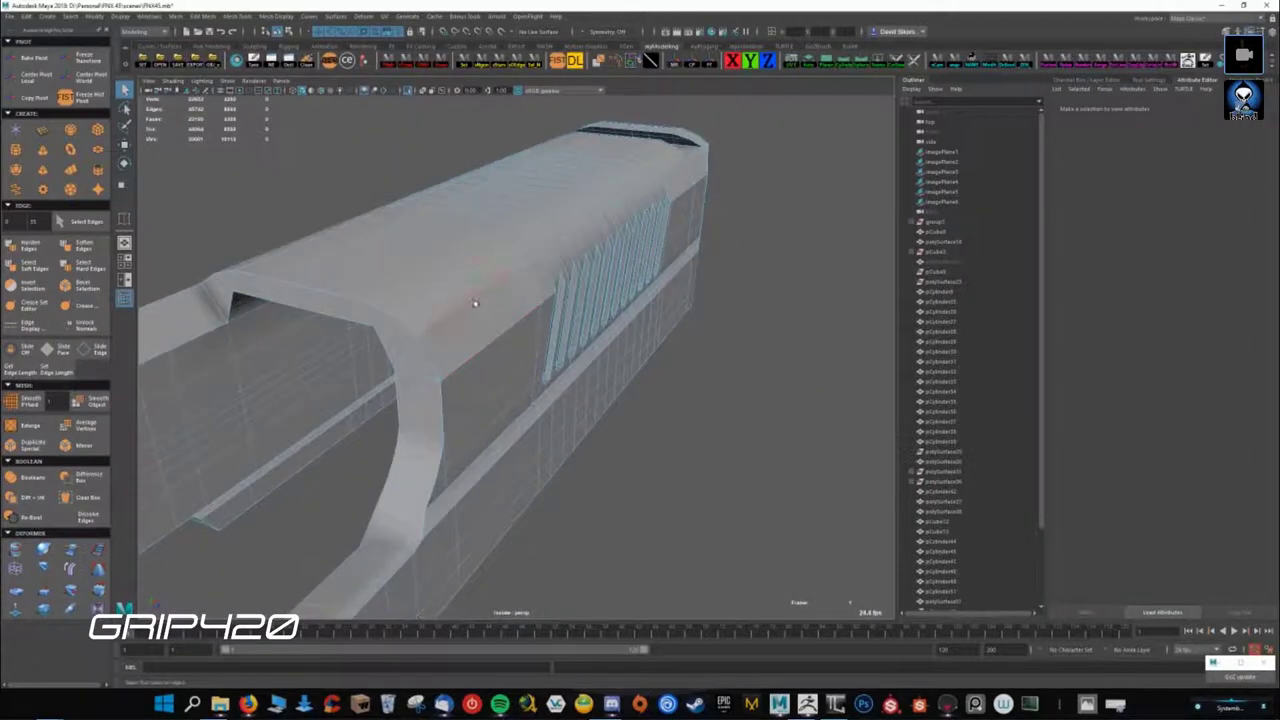
pyautogui.click(672, 199)
pyautogui.moveTo(457, 277); pyautogui.dragTo(570, 313, button='right')
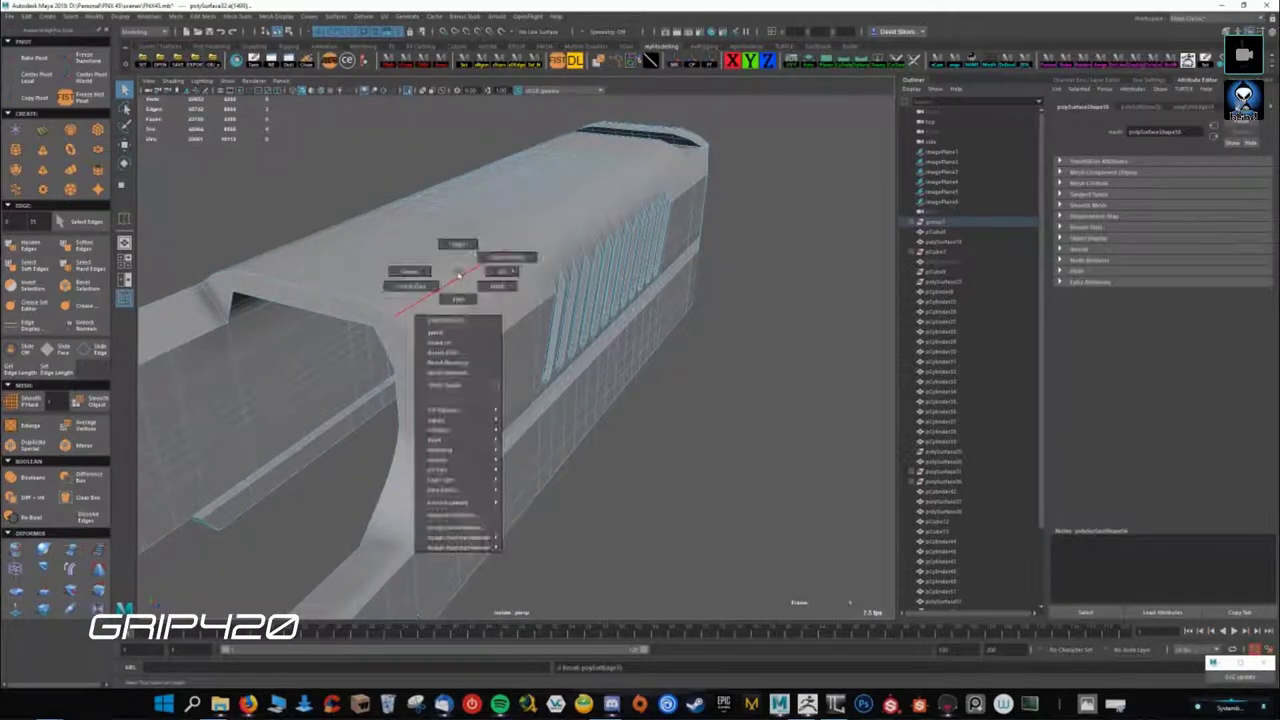
pyautogui.moveTo(570, 313)
pyautogui.keyDown('alt'); pyautogui.mouseDown()
pyautogui.moveTo(523, 371)
pyautogui.moveTo(391, 382)
pyautogui.mouseUp(); pyautogui.keyUp('alt')
pyautogui.click(391, 382)
pyautogui.scroll(5, 273, 370)
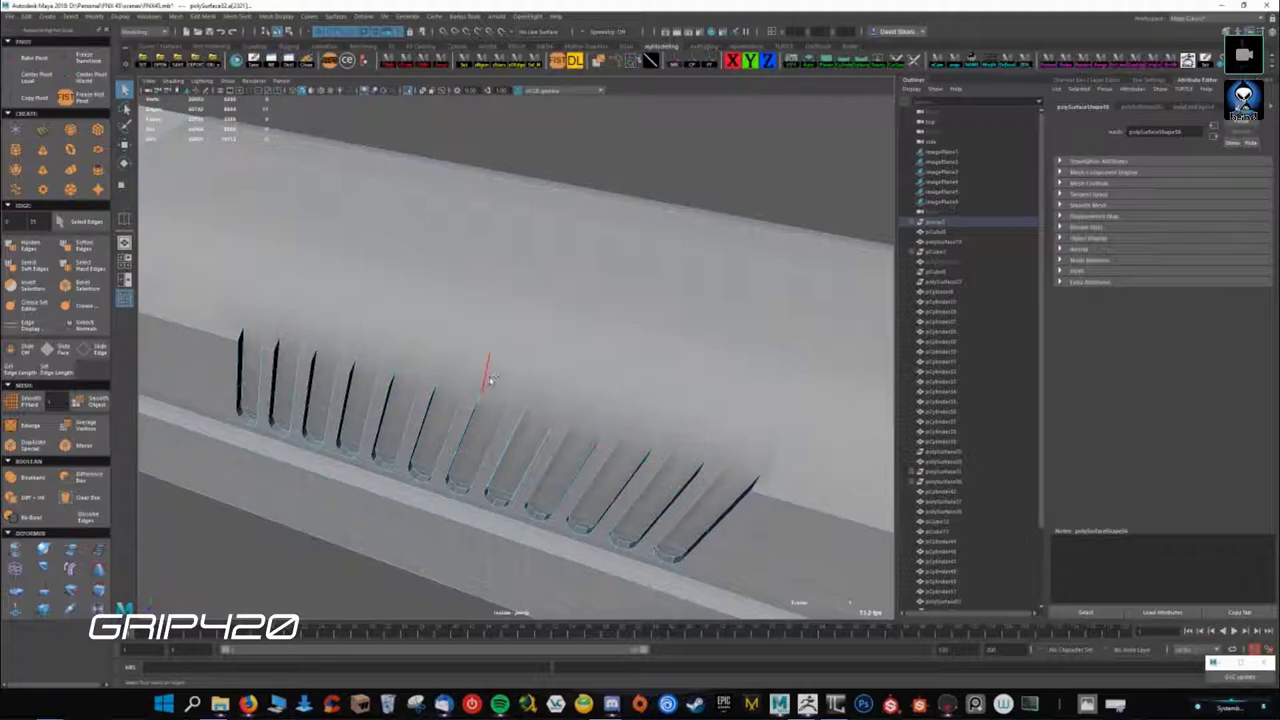
# - Inspect the angled serrations up close and select the serrated fin part for edge editing
pyautogui.keyDown('alt'); pyautogui.moveTo(571, 371); pyautogui.dragTo(420, 345); pyautogui.keyUp('alt')
pyautogui.moveTo(414, 343); pyautogui.dragTo(508, 398, button='right')
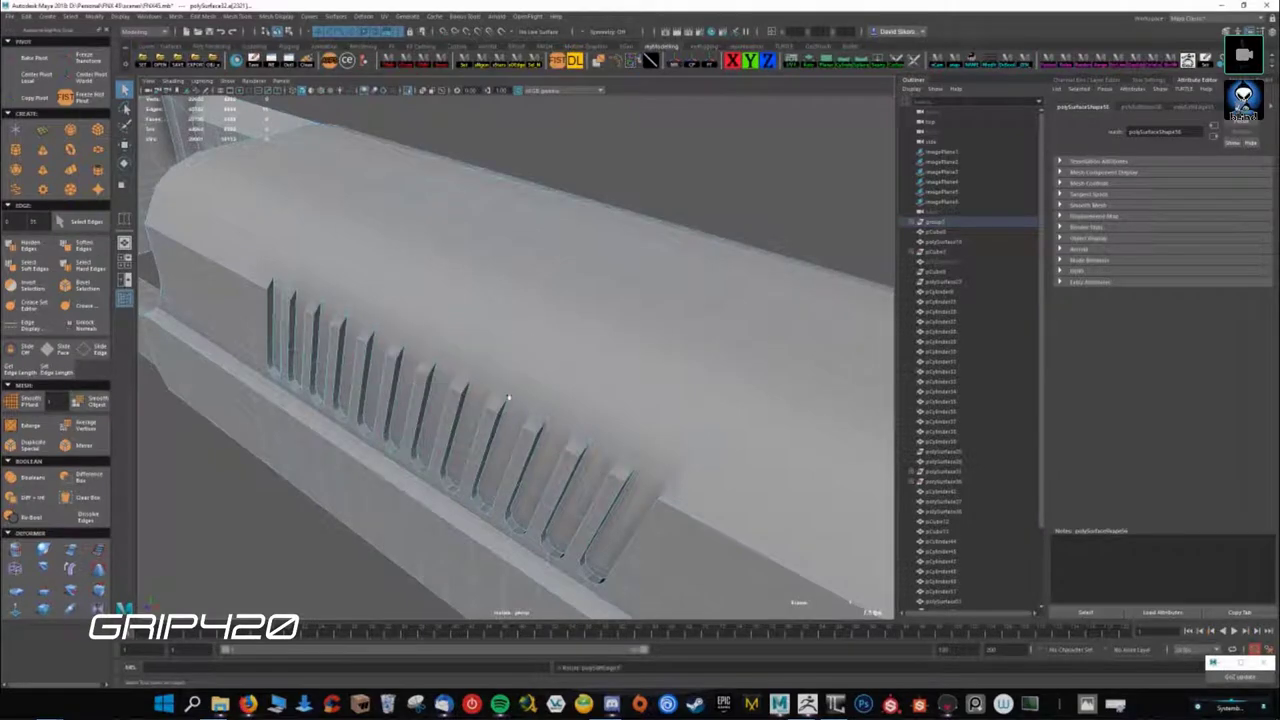
pyautogui.moveTo(445, 338); pyautogui.dragTo(500, 314, button='right')
pyautogui.keyDown('alt'); pyautogui.moveTo(734, 374); pyautogui.dragTo(519, 398); pyautogui.keyUp('alt')
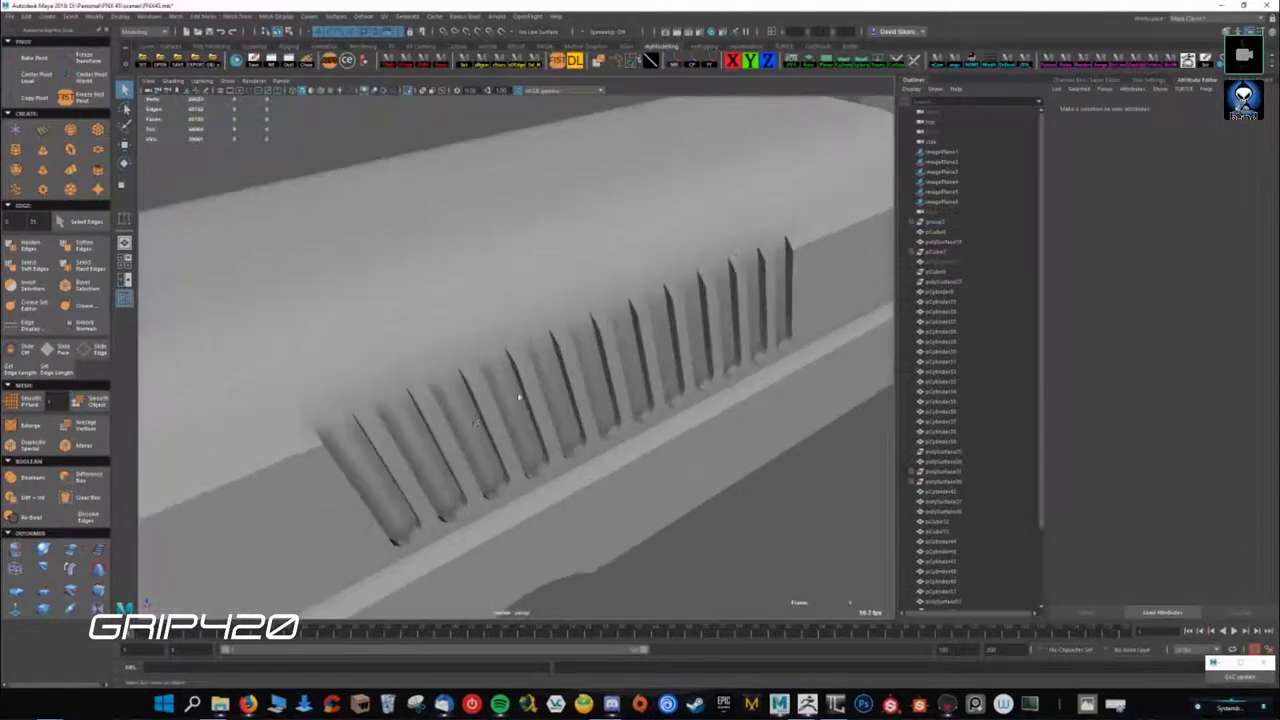
pyautogui.click(466, 329)
pyautogui.press('F10')
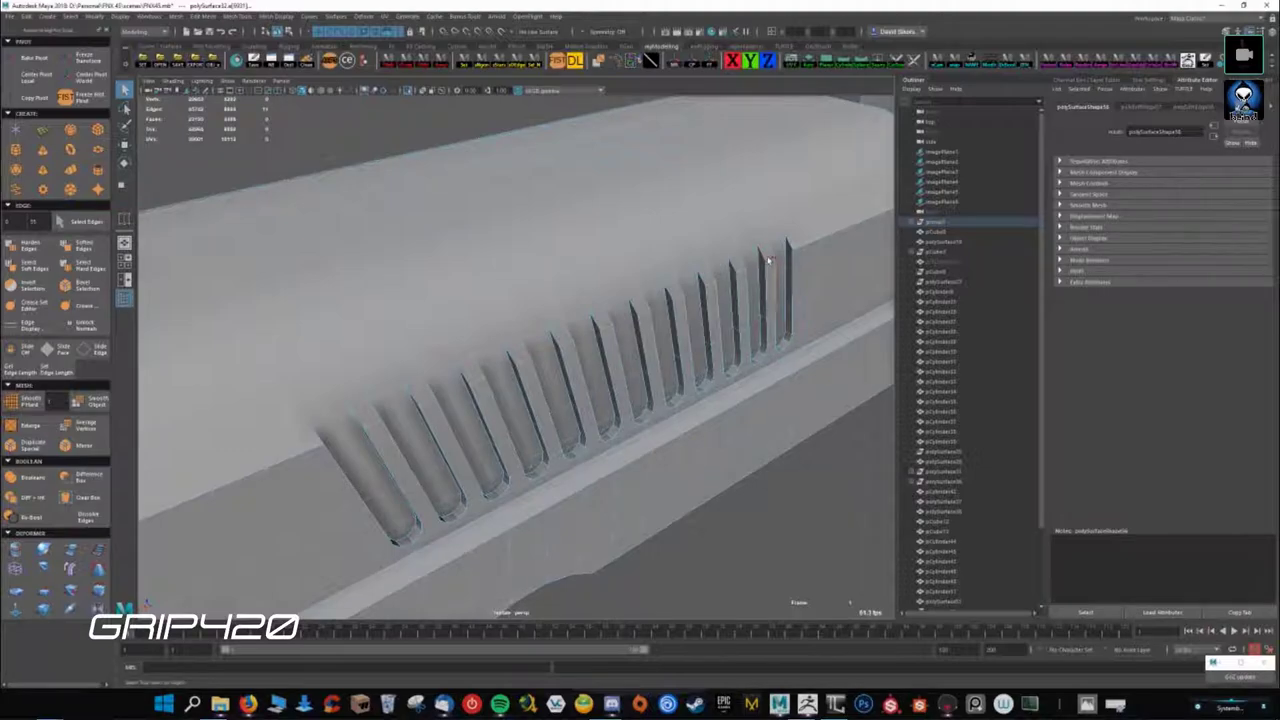
pyautogui.moveTo(706, 254); pyautogui.dragTo(660, 268, button='right')
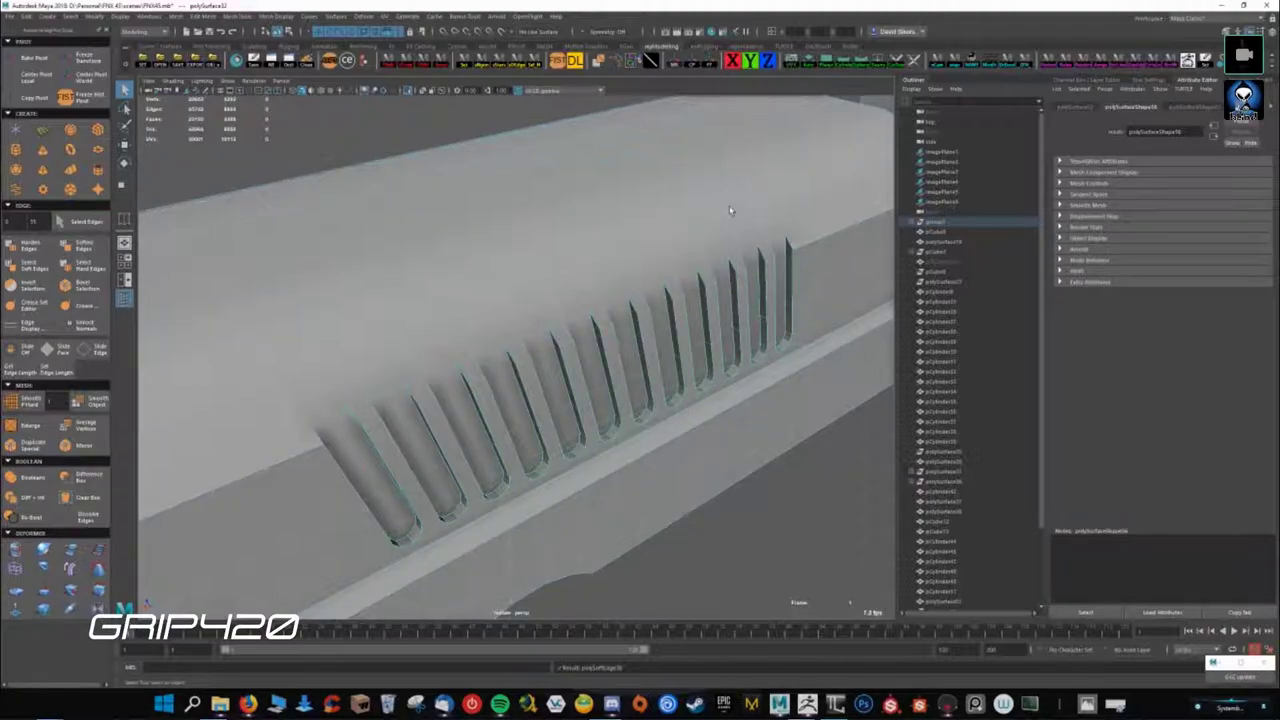
pyautogui.moveTo(588, 270); pyautogui.dragTo(648, 284, button='right')
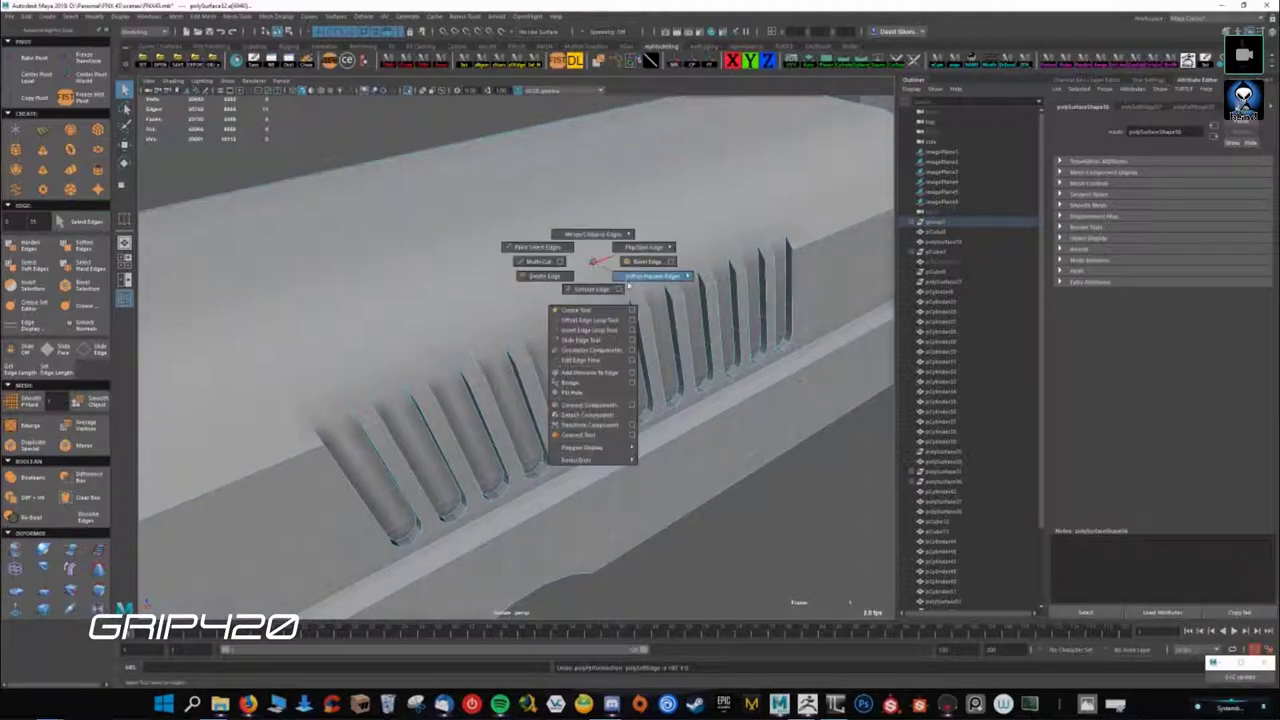
# - Select the slotted part of the slide and view its slots obliquely
pyautogui.moveTo(733, 255)
pyautogui.keyDown('alt'); pyautogui.mouseDown()
pyautogui.moveTo(631, 443)
pyautogui.moveTo(769, 443)
pyautogui.moveTo(646, 440)
pyautogui.mouseUp(); pyautogui.keyUp('alt')
pyautogui.click(619, 363)
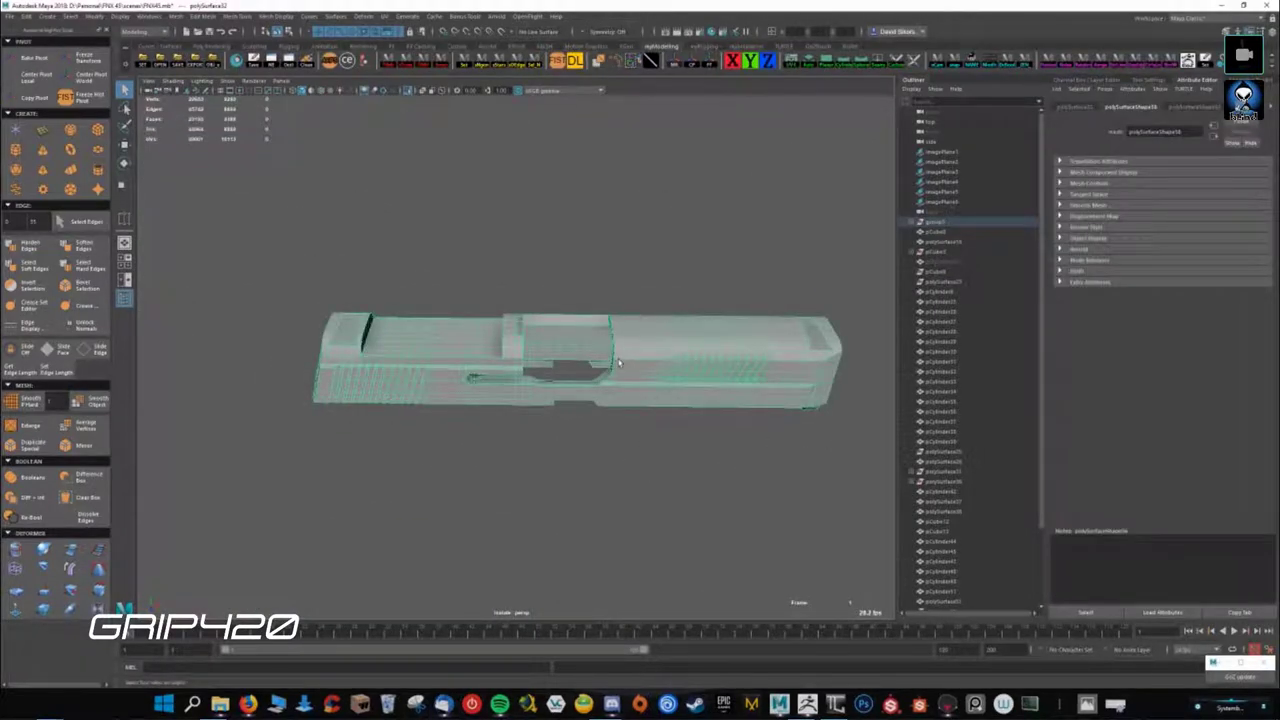
pyautogui.keyDown('alt'); pyautogui.moveTo(521, 485); pyautogui.dragTo(640, 503, button='right'); pyautogui.keyUp('alt')
pyautogui.moveTo(640, 503)
pyautogui.keyDown('alt'); pyautogui.mouseDown()
pyautogui.moveTo(417, 509)
pyautogui.moveTo(516, 476)
pyautogui.mouseUp(); pyautogui.keyUp('alt')
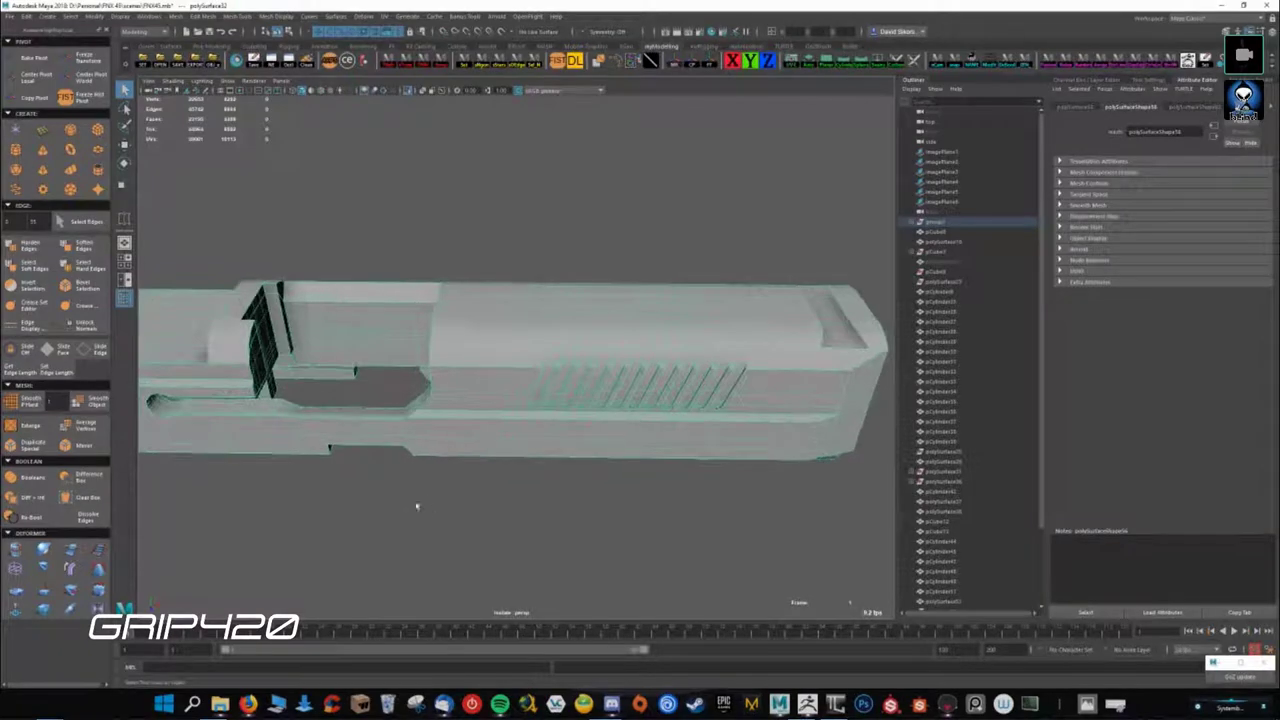
pyautogui.click(684, 273)
pyautogui.scroll(5, 600, 380)
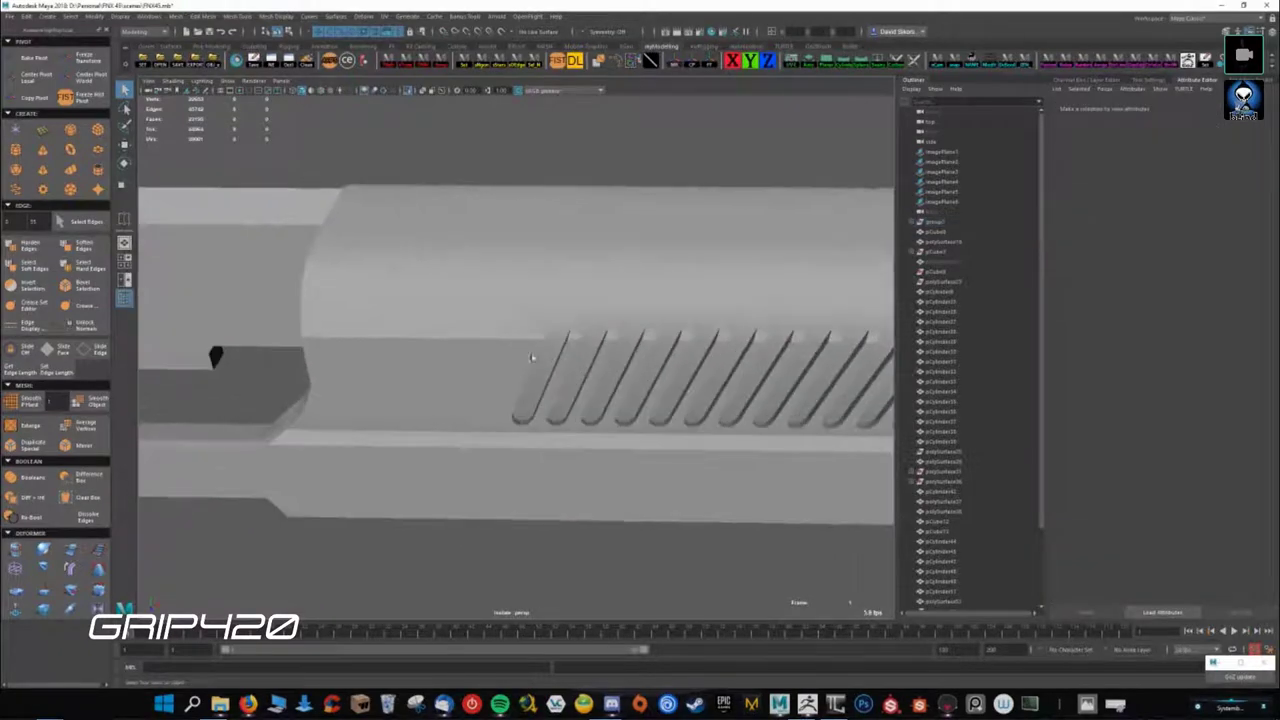
pyautogui.scroll(3, 383, 316)
pyautogui.click(340, 336)
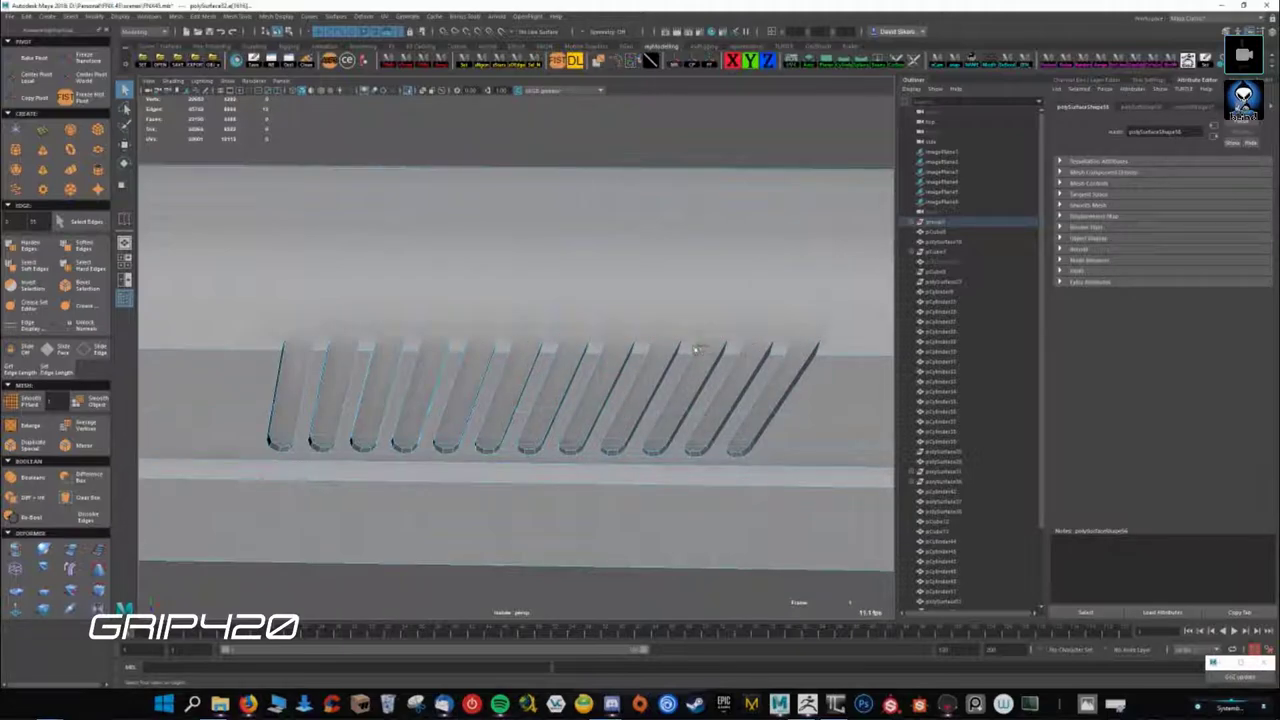
pyautogui.keyDown('alt'); pyautogui.moveTo(696, 348); pyautogui.dragTo(492, 358); pyautogui.keyUp('alt')
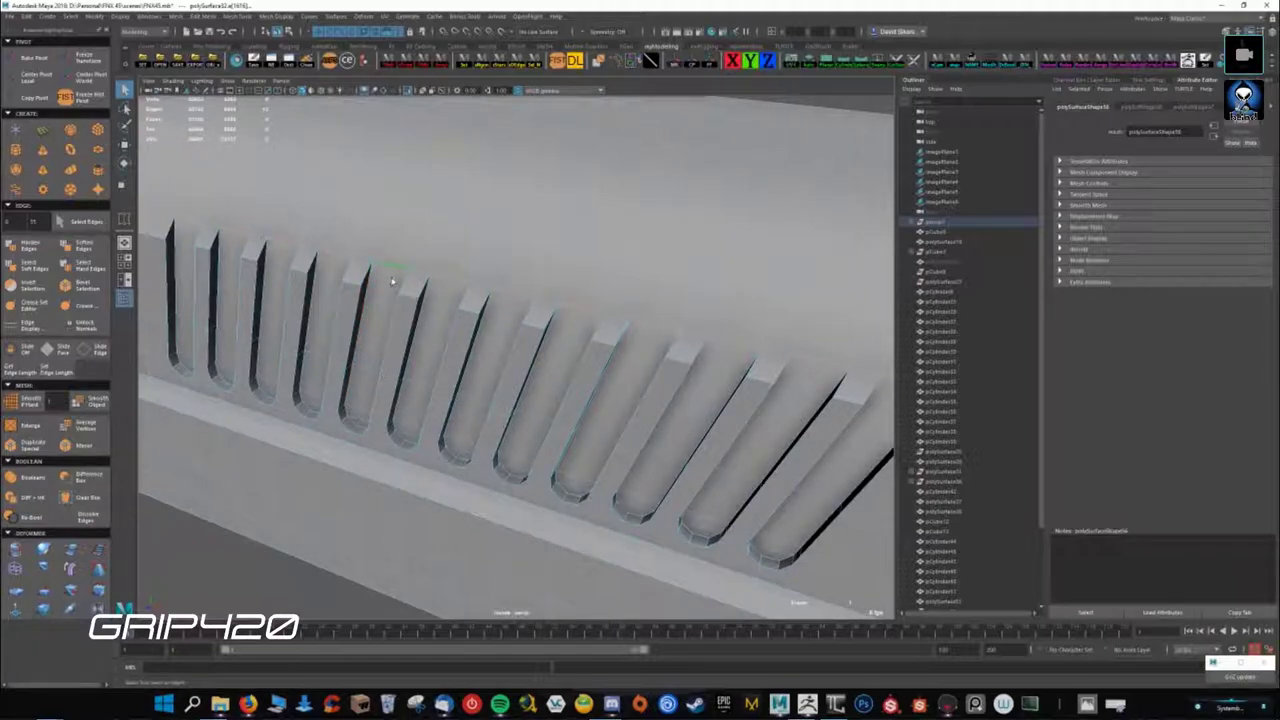
pyautogui.moveTo(386, 296)
pyautogui.keyDown('alt'); pyautogui.mouseDown()
pyautogui.moveTo(637, 185)
pyautogui.moveTo(480, 377)
pyautogui.mouseUp(); pyautogui.keyUp('alt')
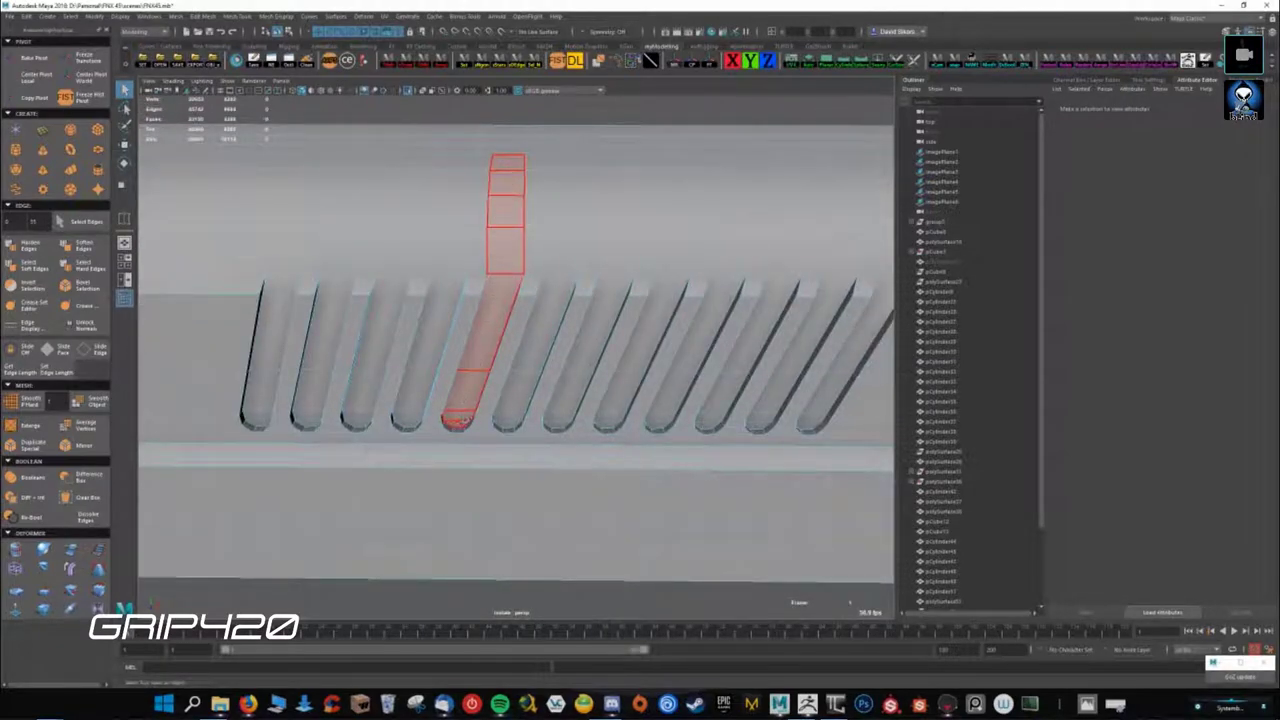
# - Select one slot's face loop, including its top face
pyautogui.doubleClick(462, 418)
pyautogui.keyDown('alt'); pyautogui.moveTo(386, 560); pyautogui.dragTo(538, 186); pyautogui.keyUp('alt')
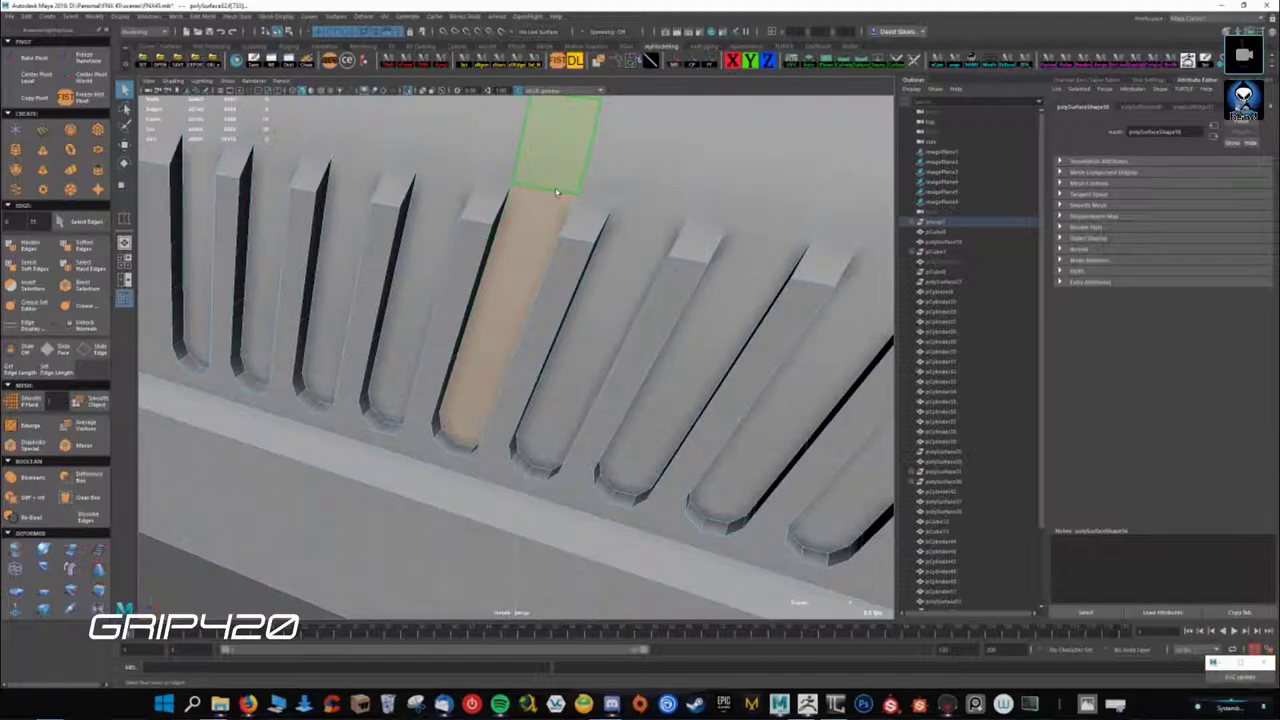
pyautogui.keyDown('shift'); pyautogui.click(557, 188); pyautogui.keyUp('shift')
pyautogui.keyDown('alt'); pyautogui.moveTo(563, 244); pyautogui.dragTo(466, 309); pyautogui.keyUp('alt')
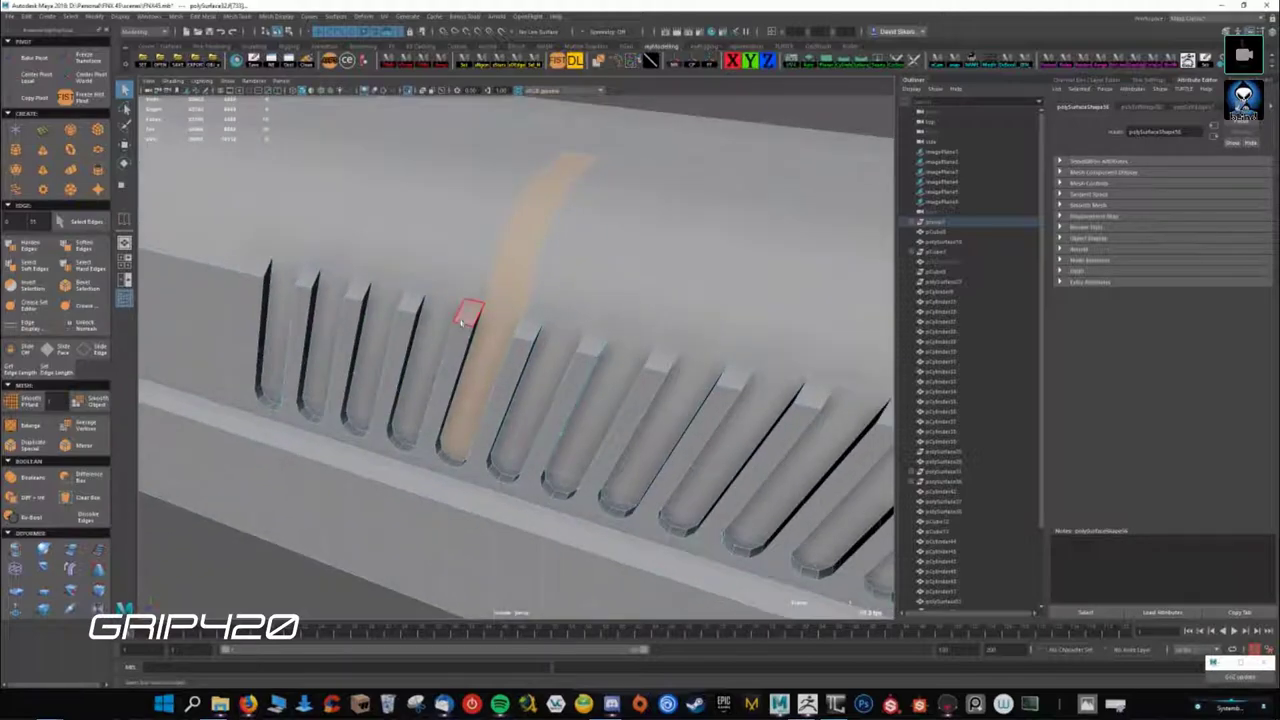
pyautogui.scroll(3, 466, 300)
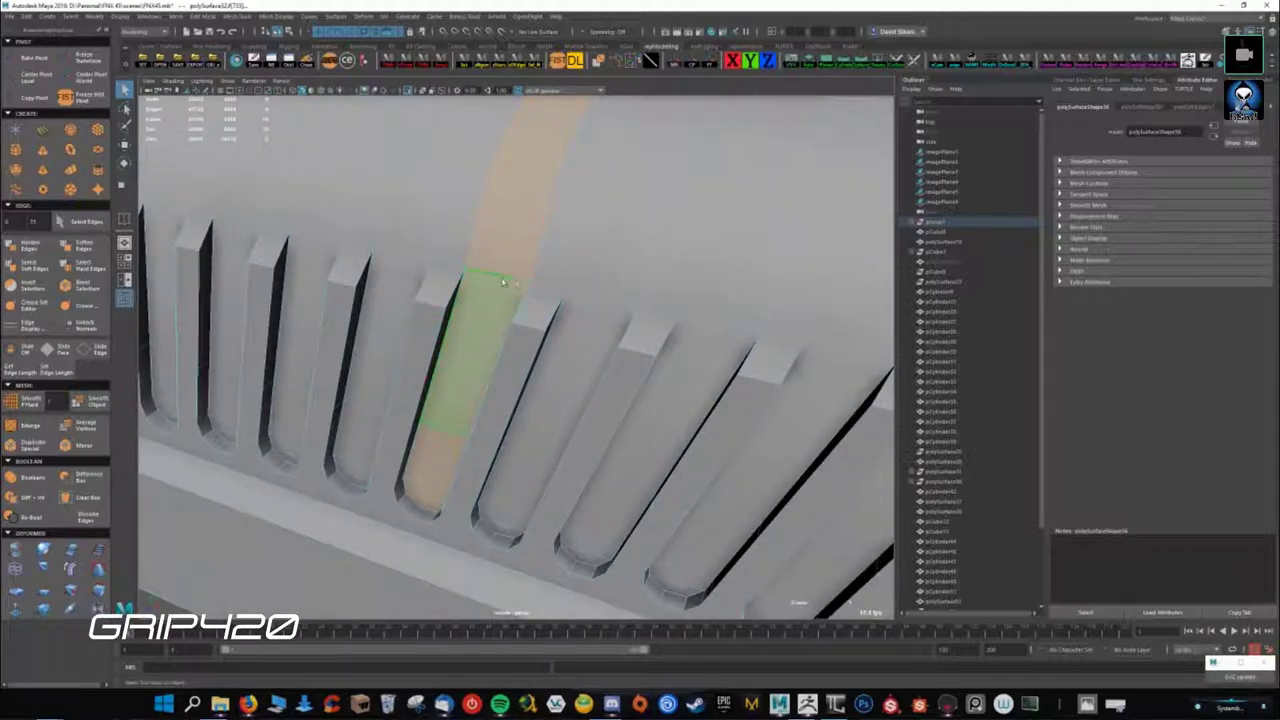
pyautogui.scroll(-3, 520, 295)
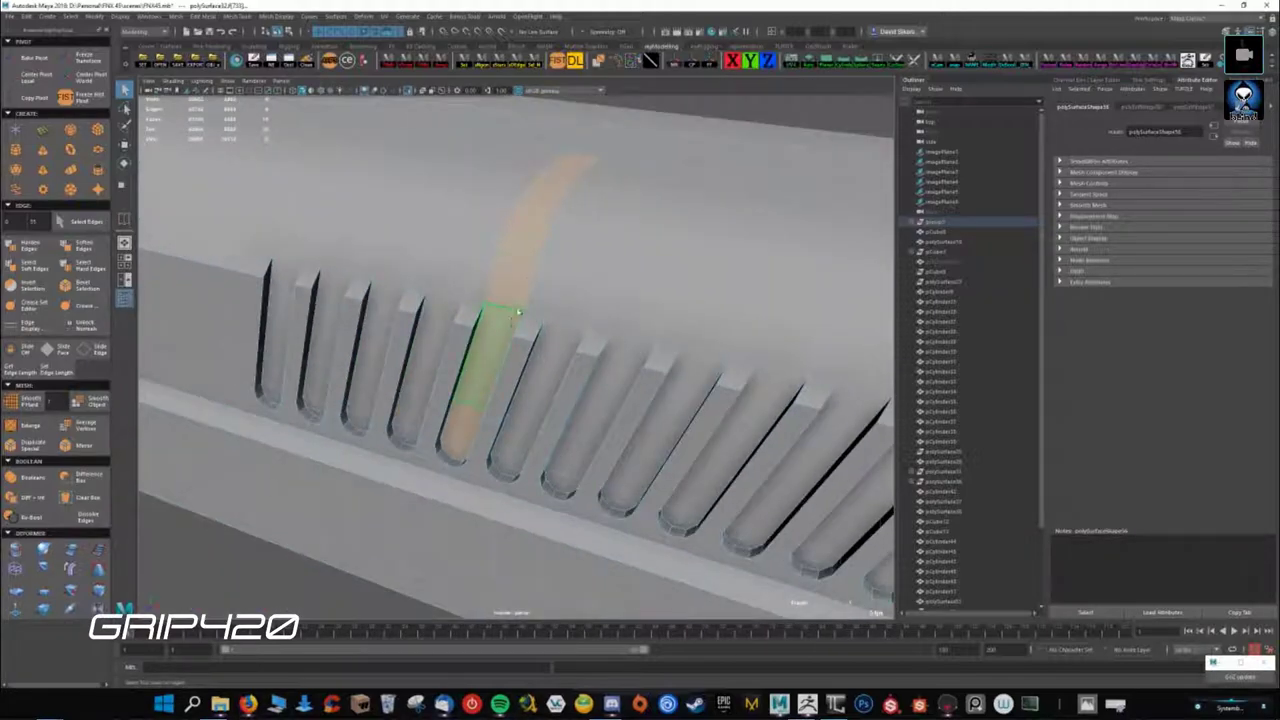
pyautogui.keyDown('alt'); pyautogui.moveTo(502, 320); pyautogui.dragTo(490, 330); pyautogui.keyUp('alt')
pyautogui.scroll(2, 490, 330)
# - Switch the slotted mesh to edge mode and move the slot top edges to widen them
pyautogui.moveTo(491, 345); pyautogui.dragTo(458, 396, button='right')
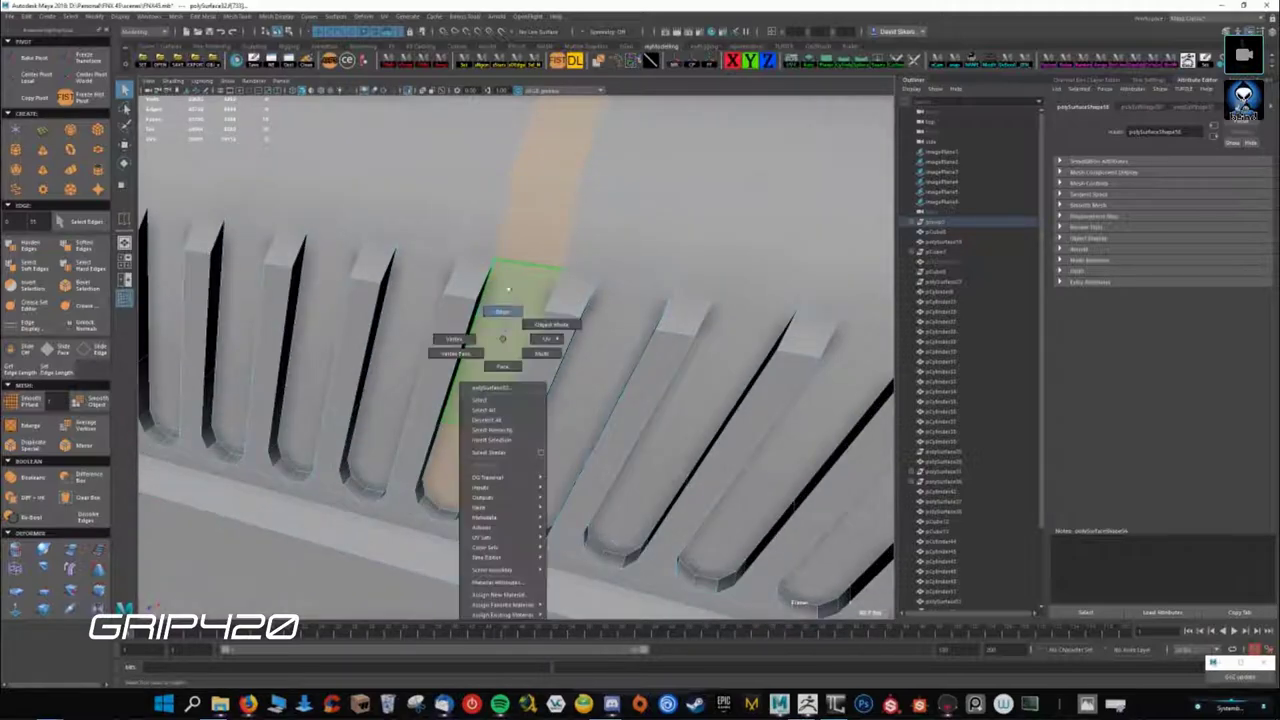
pyautogui.scroll(-3, 458, 397)
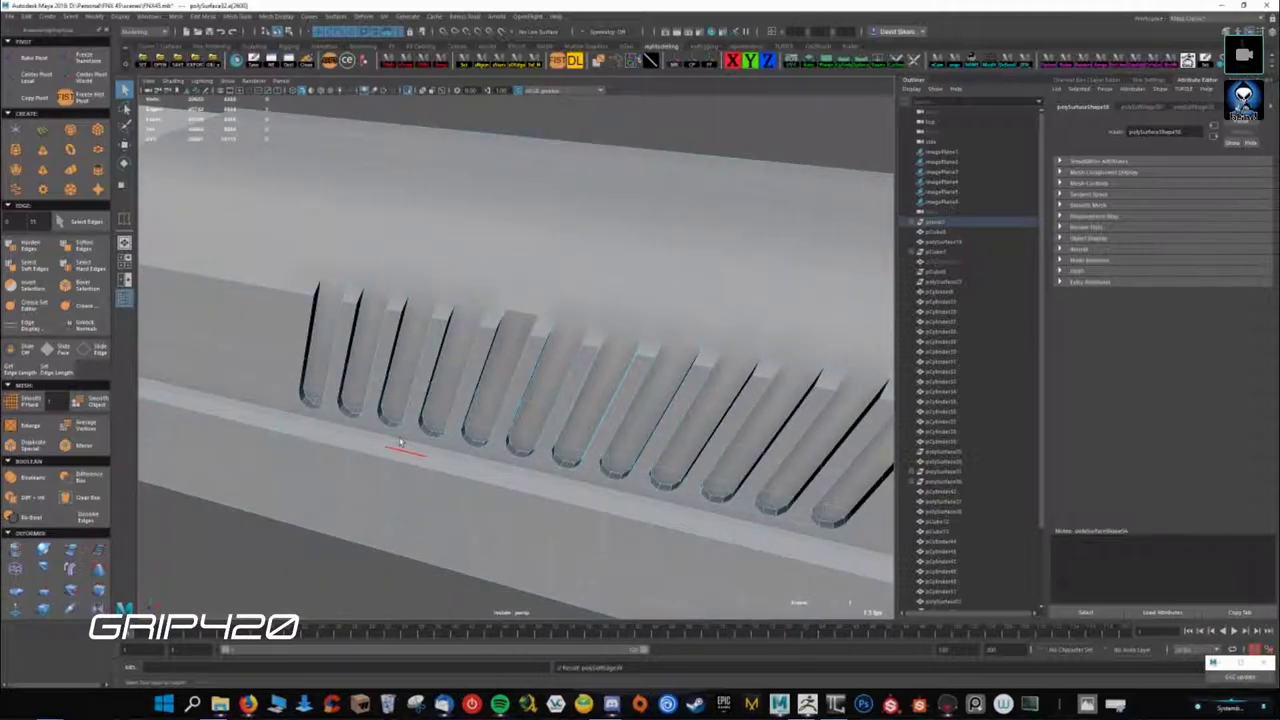
pyautogui.scroll(-4, 400, 443)
pyautogui.keyDown('alt'); pyautogui.moveTo(400, 443); pyautogui.dragTo(651, 348); pyautogui.keyUp('alt')
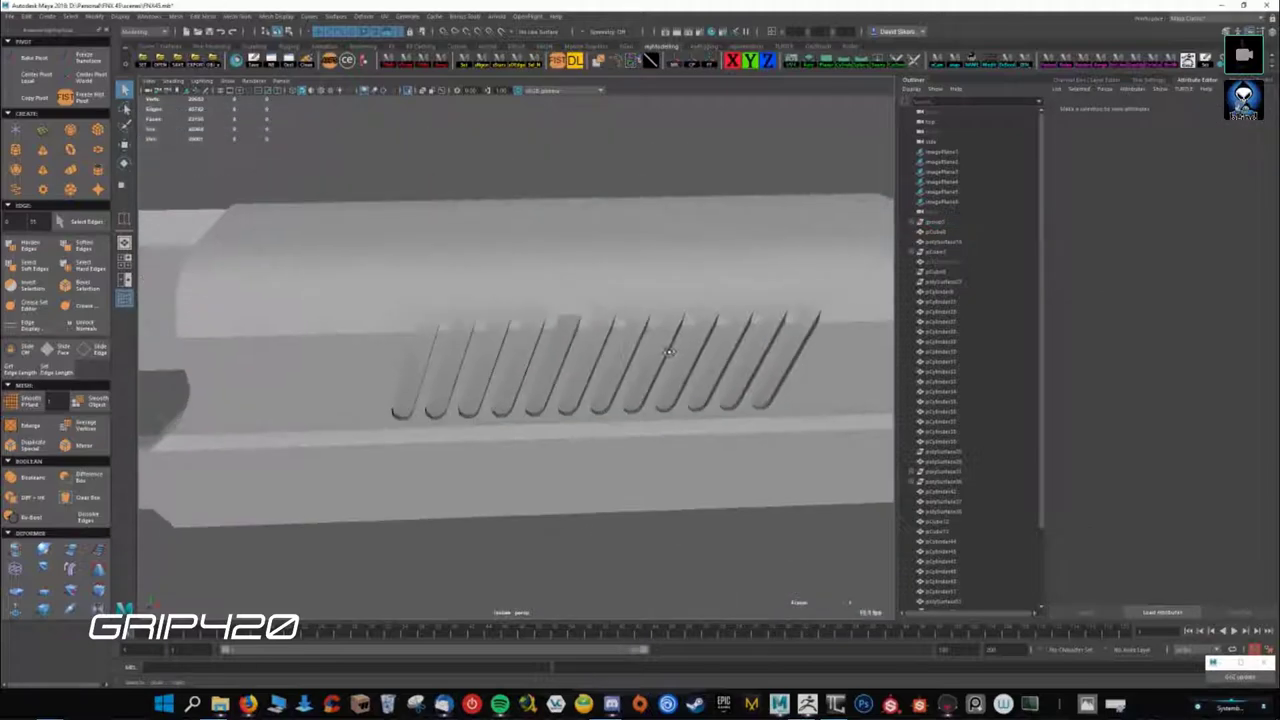
pyautogui.scroll(3, 520, 345)
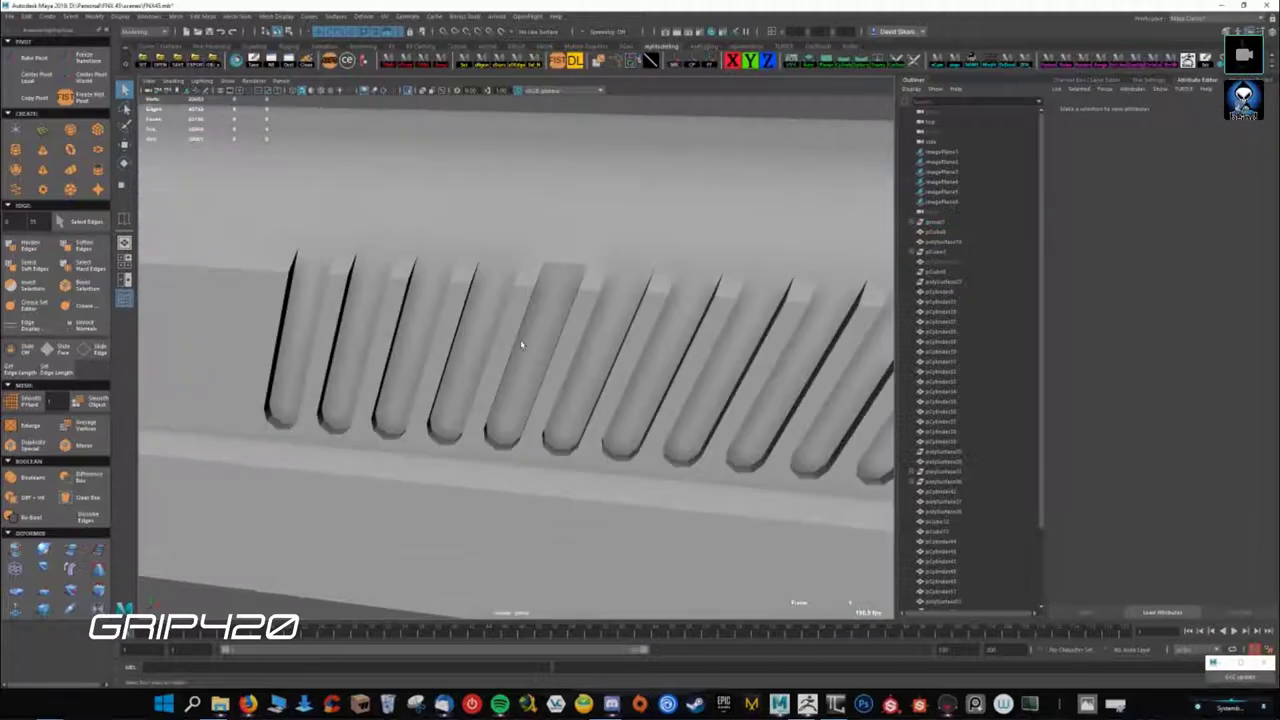
pyautogui.click(566, 270)
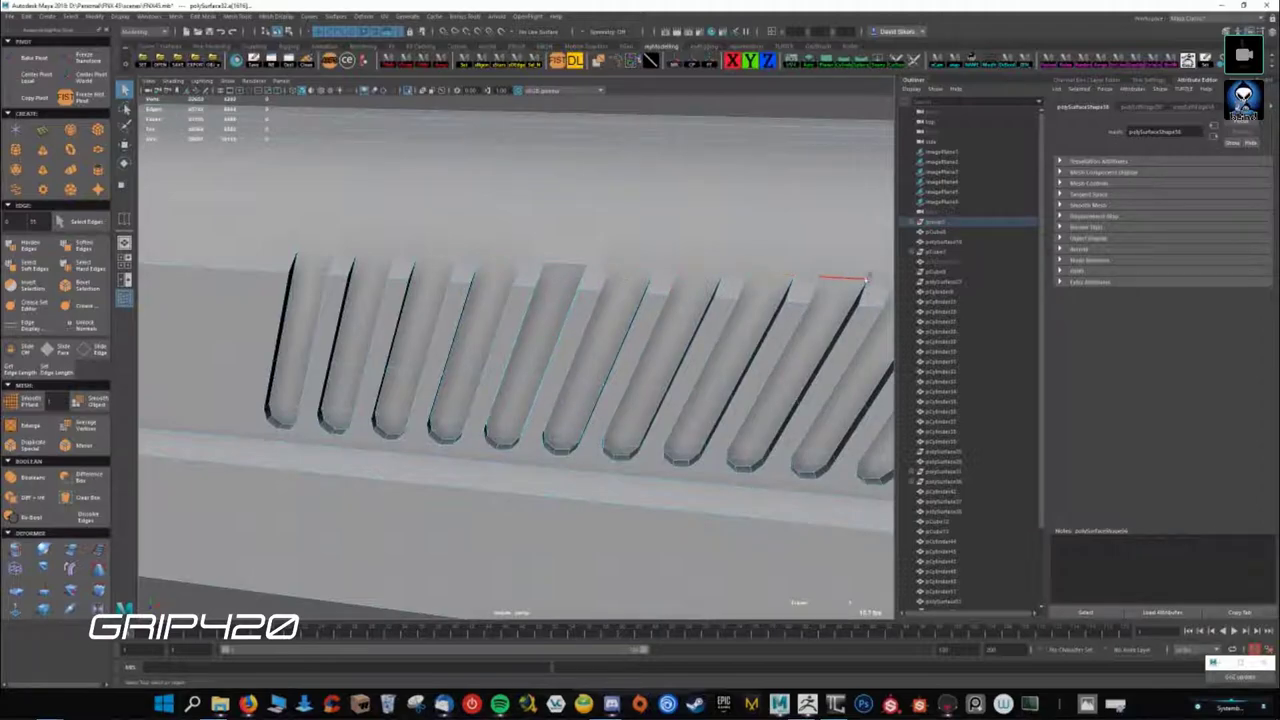
pyautogui.keyDown('alt'); pyautogui.moveTo(855, 285); pyautogui.dragTo(502, 298, button='middle'); pyautogui.keyUp('alt')
pyautogui.moveTo(400, 266); pyautogui.dragTo(405, 300, button='right')
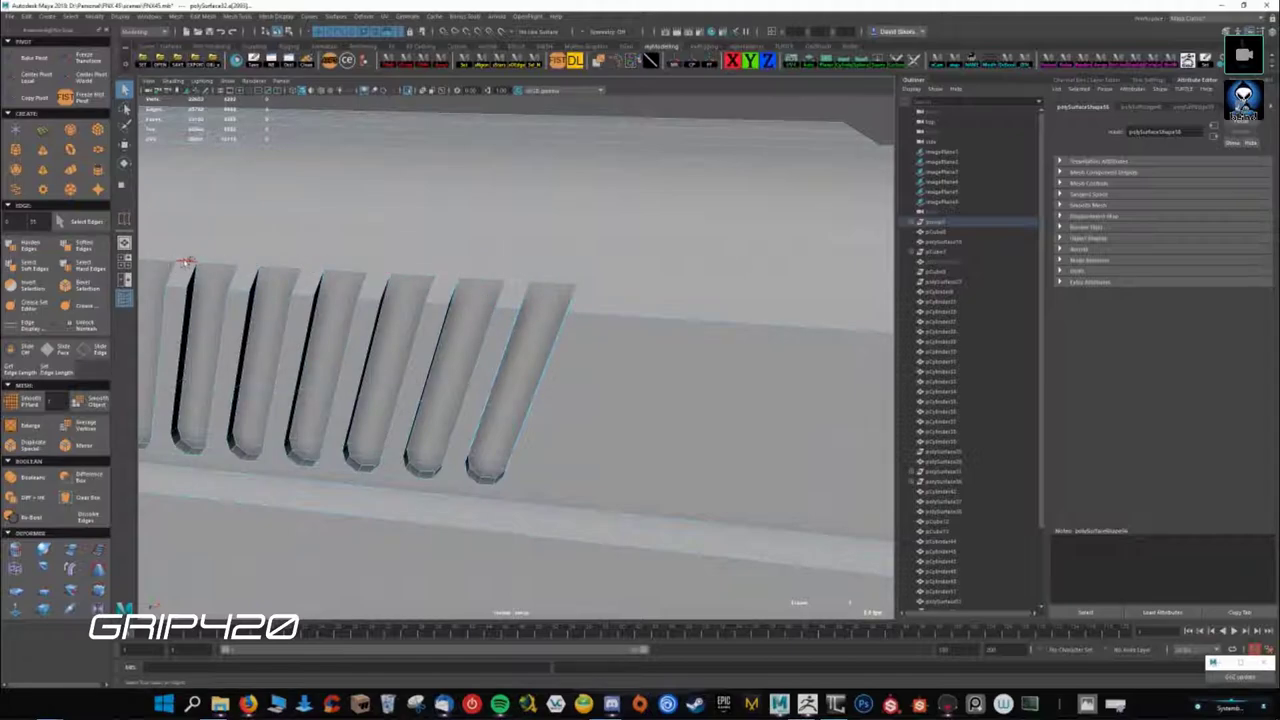
pyautogui.keyDown('alt'); pyautogui.moveTo(186, 263); pyautogui.dragTo(533, 323); pyautogui.keyUp('alt')
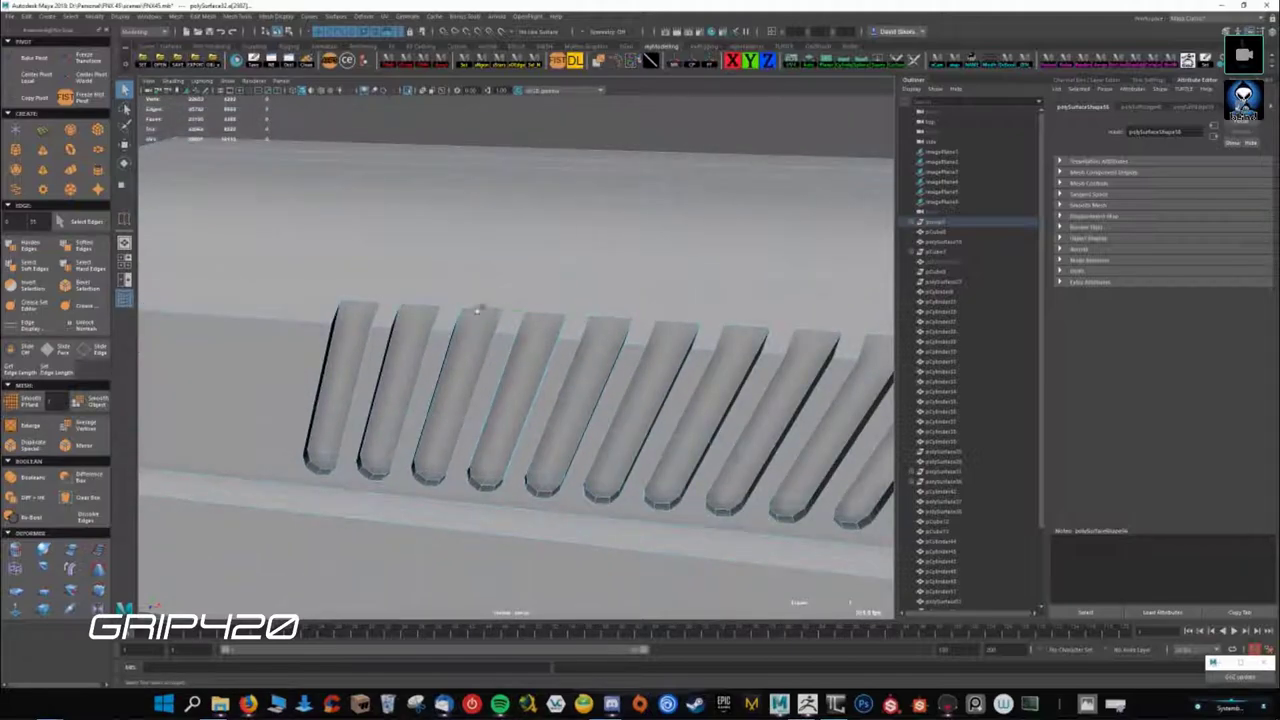
# - Harden the slot edges and inspect the angled slots up close
pyautogui.moveTo(370, 300); pyautogui.dragTo(428, 329, button='right')
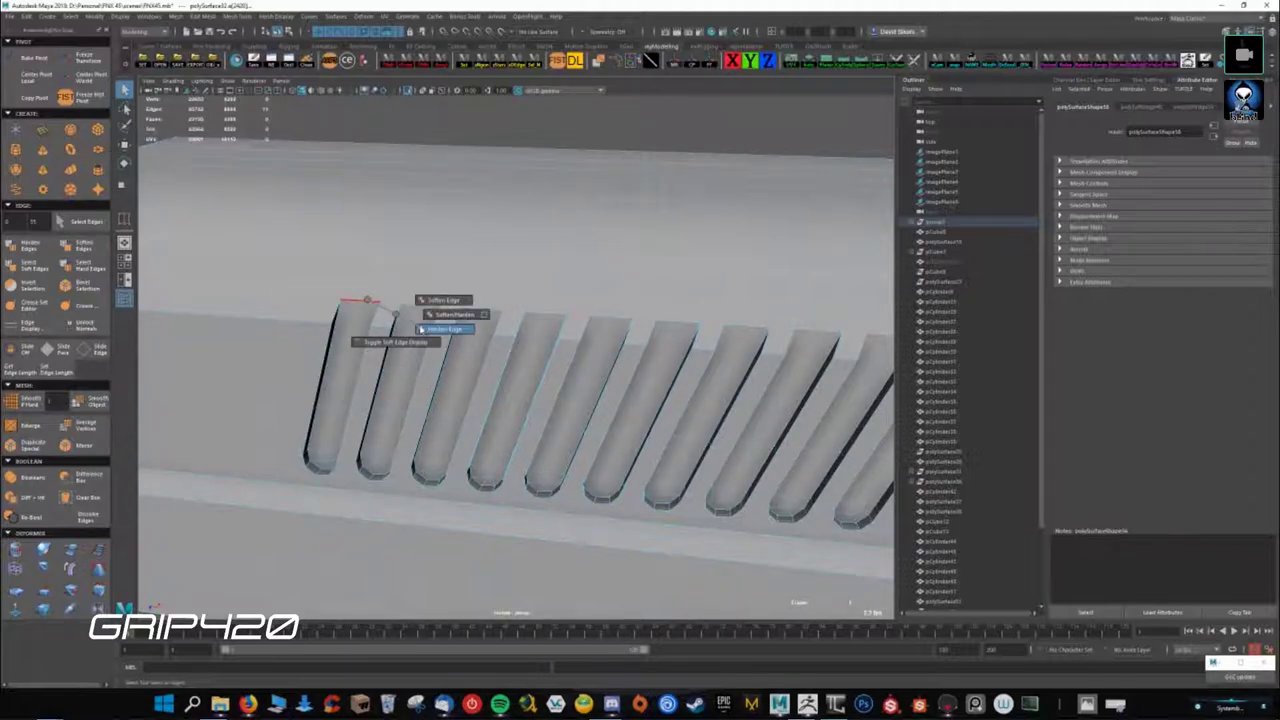
pyautogui.keyDown('alt'); pyautogui.moveTo(428, 329); pyautogui.dragTo(541, 358); pyautogui.keyUp('alt')
pyautogui.scroll(2, 541, 358)
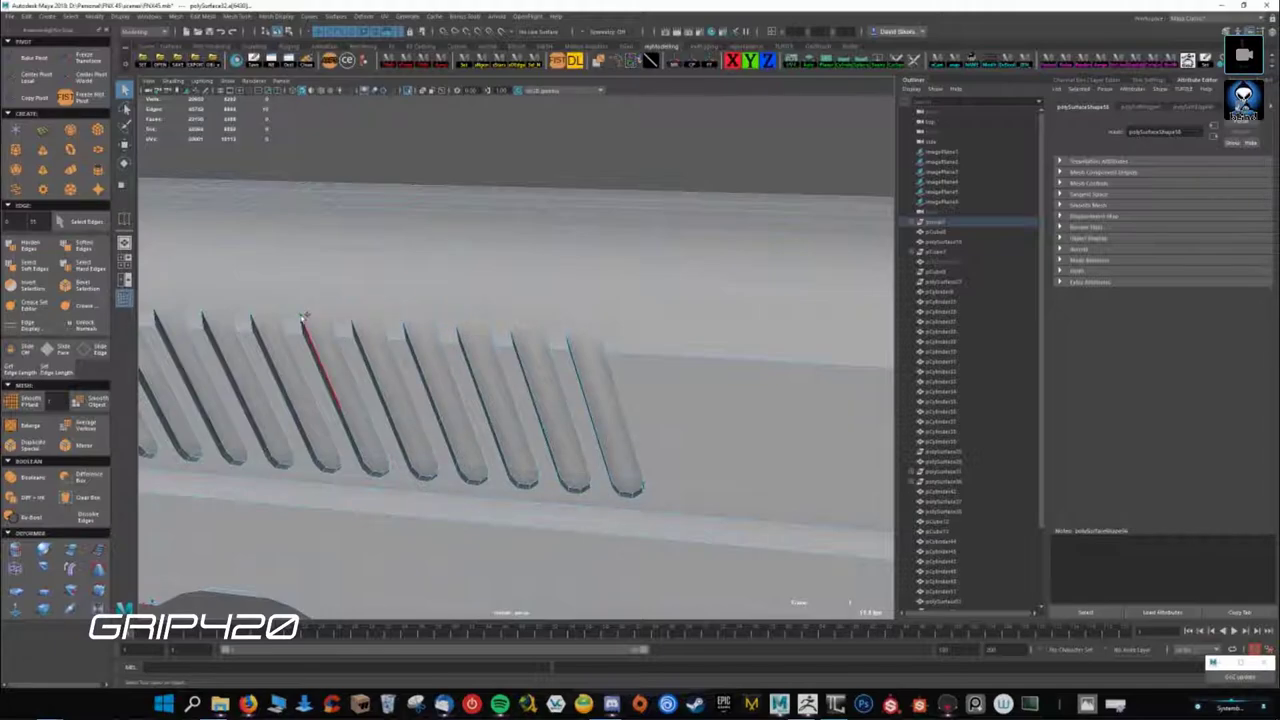
pyautogui.keyDown('alt'); pyautogui.moveTo(238, 330); pyautogui.dragTo(517, 354); pyautogui.keyUp('alt')
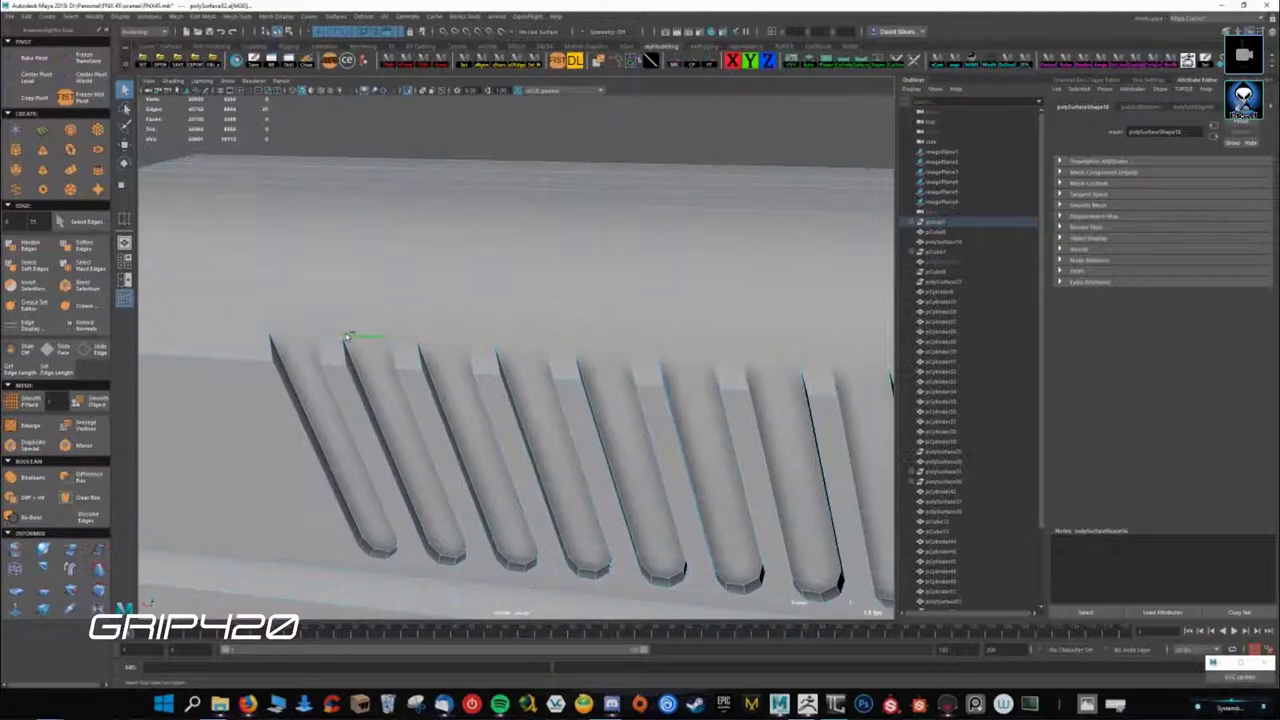
pyautogui.moveTo(314, 318)
pyautogui.keyDown('alt'); pyautogui.mouseDown()
pyautogui.moveTo(558, 247)
pyautogui.moveTo(678, 403)
pyautogui.mouseUp(); pyautogui.keyUp('alt')
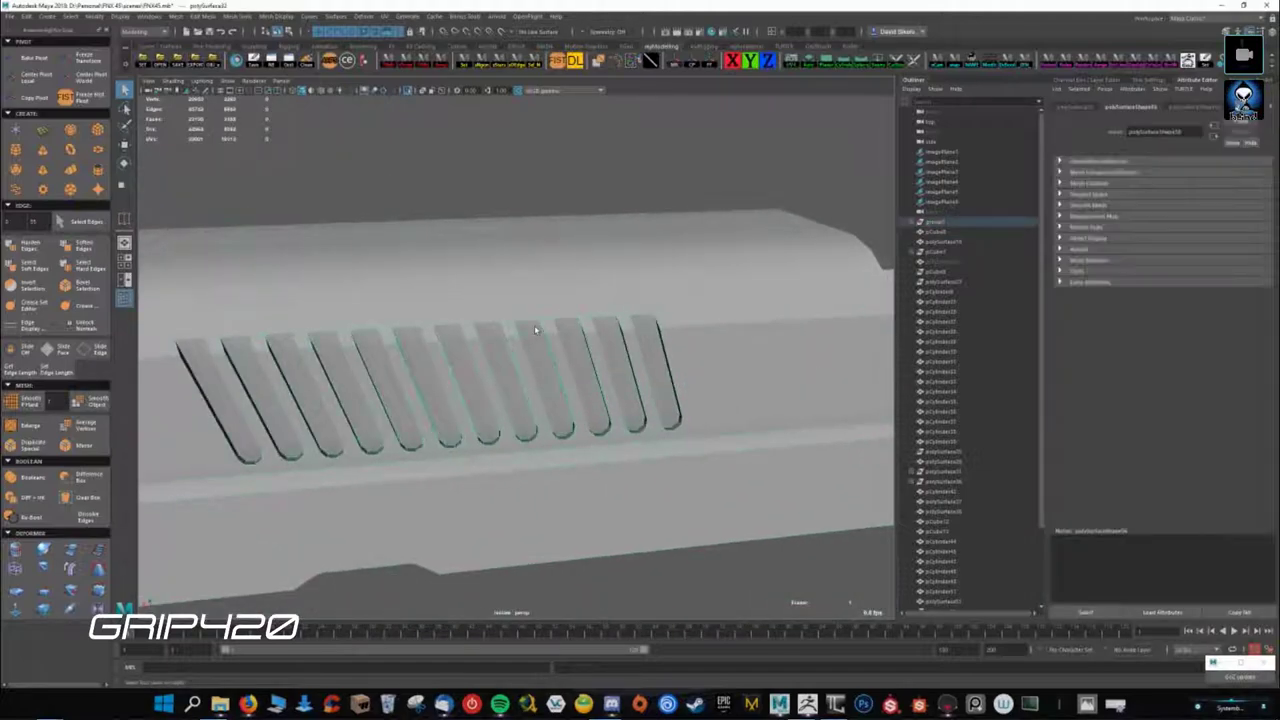
# - Inspect the slide's front end, top and both sides for its holes and sights
pyautogui.click(791, 420)
pyautogui.moveTo(791, 420)
pyautogui.keyDown('alt'); pyautogui.mouseDown()
pyautogui.moveTo(598, 410)
pyautogui.moveTo(594, 380)
pyautogui.moveTo(434, 351)
pyautogui.moveTo(493, 462)
pyautogui.mouseUp(); pyautogui.keyUp('alt')
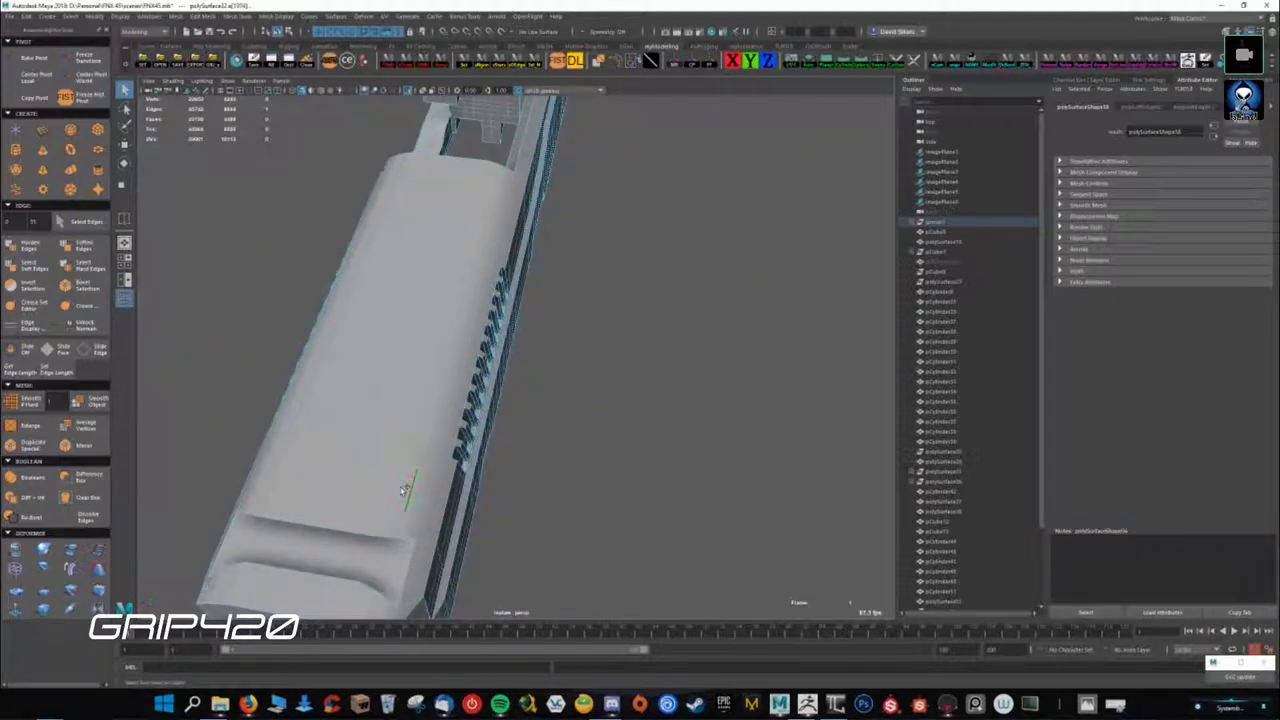
pyautogui.keyDown('alt'); pyautogui.moveTo(481, 204); pyautogui.dragTo(500, 470); pyautogui.keyUp('alt')
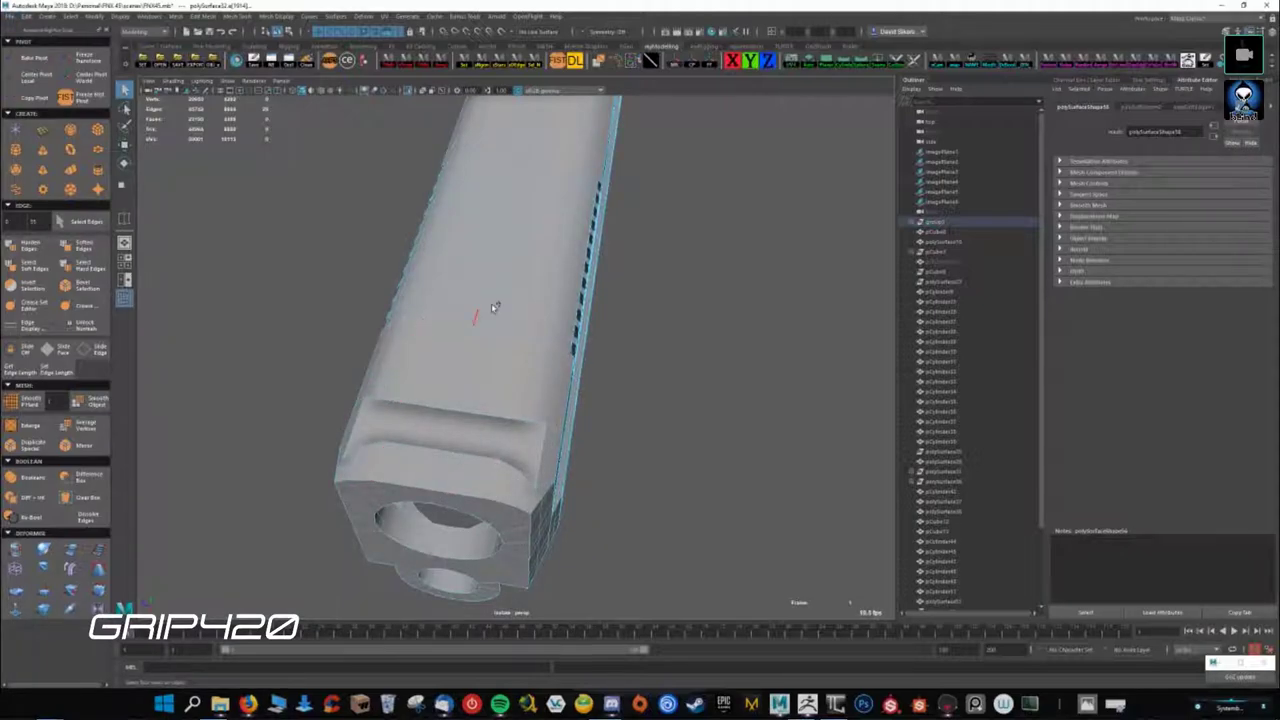
pyautogui.keyDown('alt'); pyautogui.moveTo(496, 308); pyautogui.dragTo(493, 207); pyautogui.keyUp('alt')
pyautogui.moveTo(486, 257); pyautogui.dragTo(480, 245, button='right')
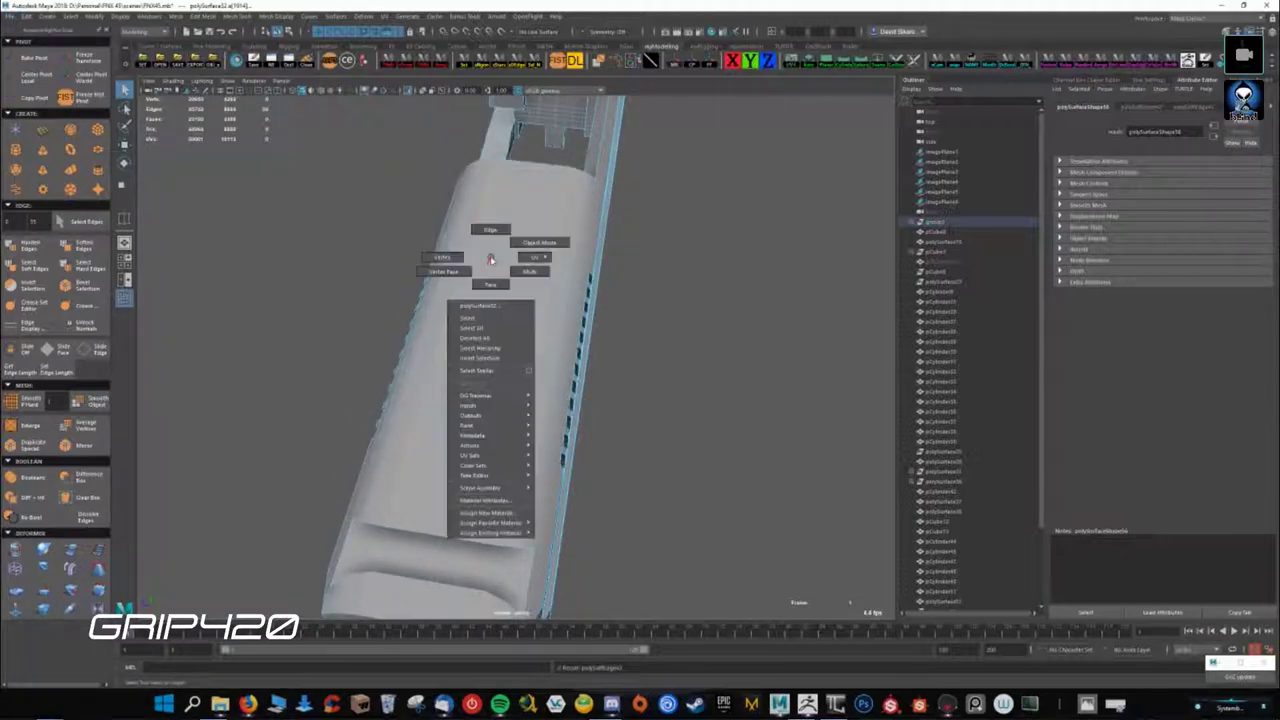
pyautogui.moveTo(480, 245)
pyautogui.keyDown('alt'); pyautogui.mouseDown()
pyautogui.moveTo(466, 456)
pyautogui.moveTo(512, 370)
pyautogui.mouseUp(); pyautogui.keyUp('alt')
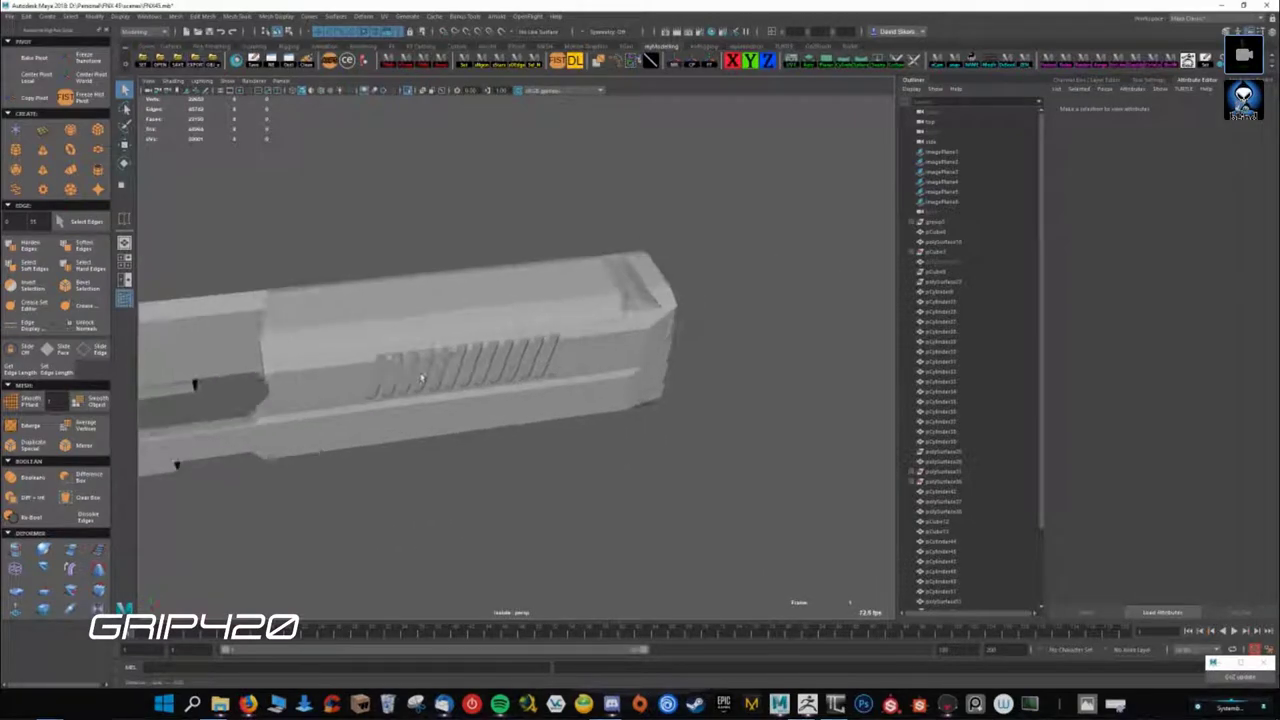
pyautogui.scroll(3, 512, 370)
pyautogui.click(512, 370)
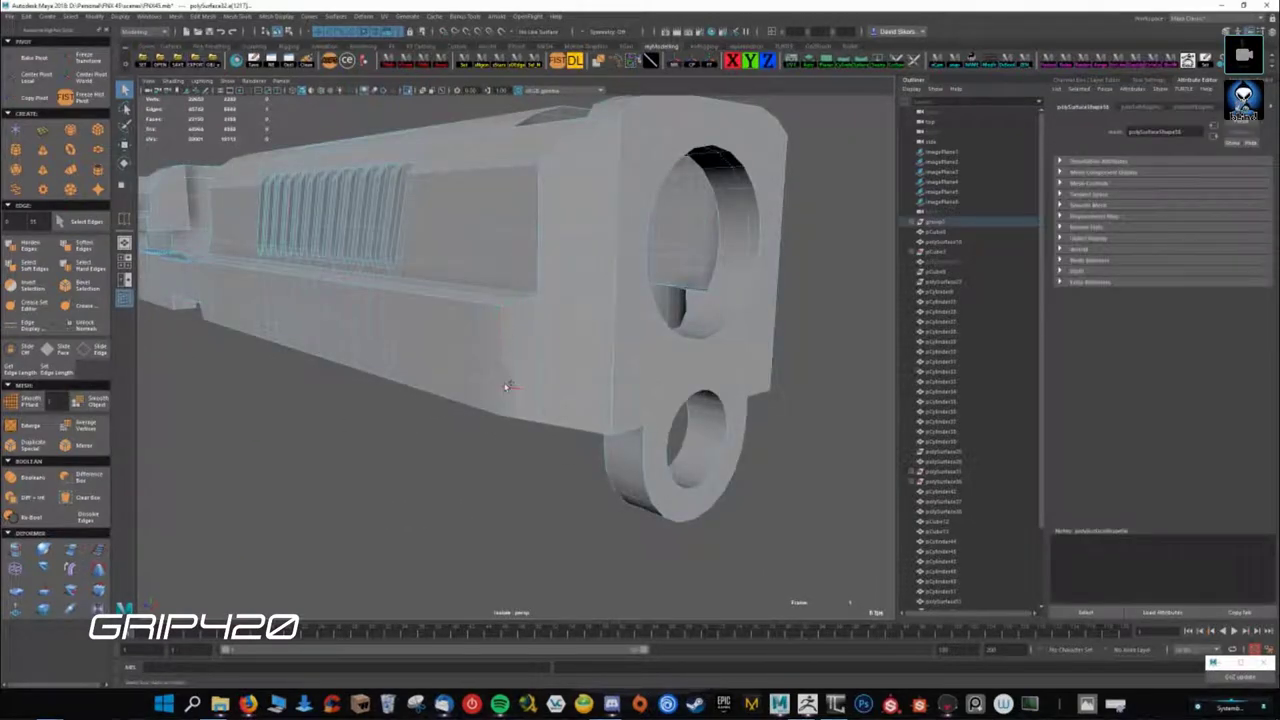
pyautogui.keyDown('alt'); pyautogui.moveTo(503, 380); pyautogui.dragTo(716, 405); pyautogui.keyUp('alt')
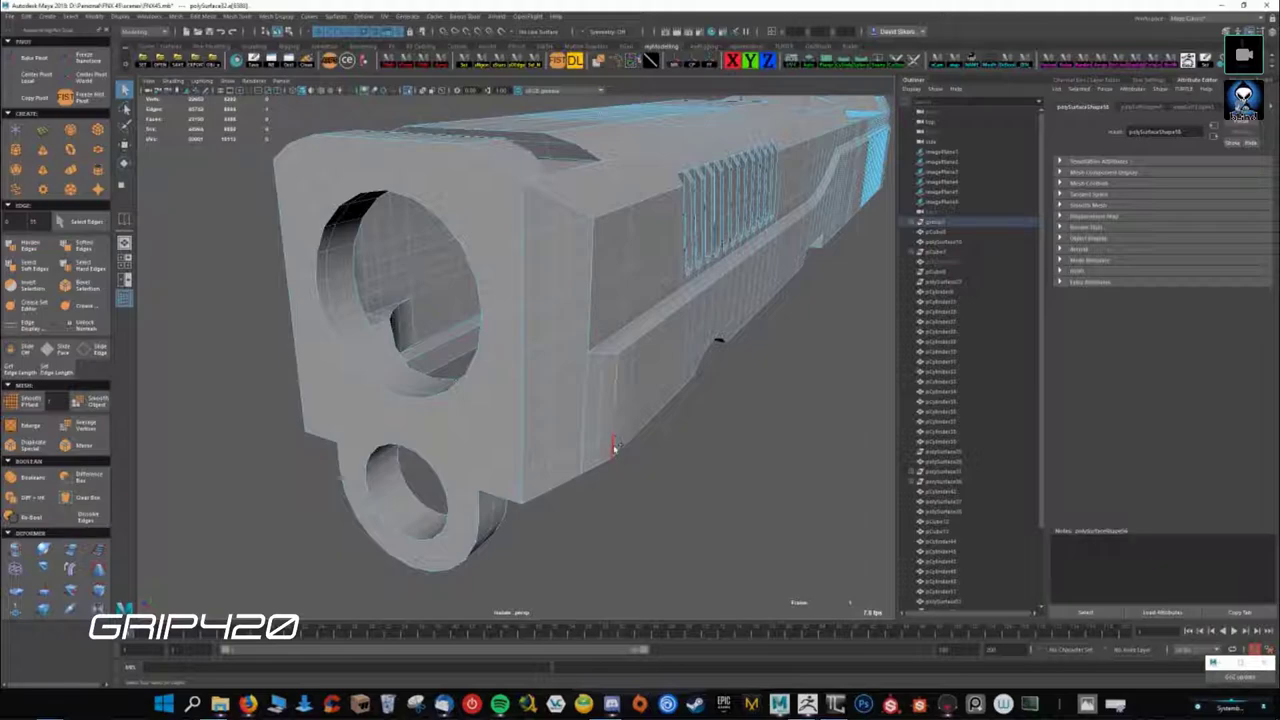
pyautogui.click(737, 406)
# - Check the rear serrations and rear sight, then select the whole slide mesh
pyautogui.moveTo(660, 371)
pyautogui.keyDown('alt'); pyautogui.mouseDown()
pyautogui.moveTo(630, 408)
pyautogui.moveTo(766, 432)
pyautogui.moveTo(510, 349)
pyautogui.moveTo(445, 452)
pyautogui.moveTo(487, 412)
pyautogui.mouseUp(); pyautogui.keyUp('alt')
pyautogui.click(510, 349)
pyautogui.click(445, 452)
pyautogui.click(400, 450)
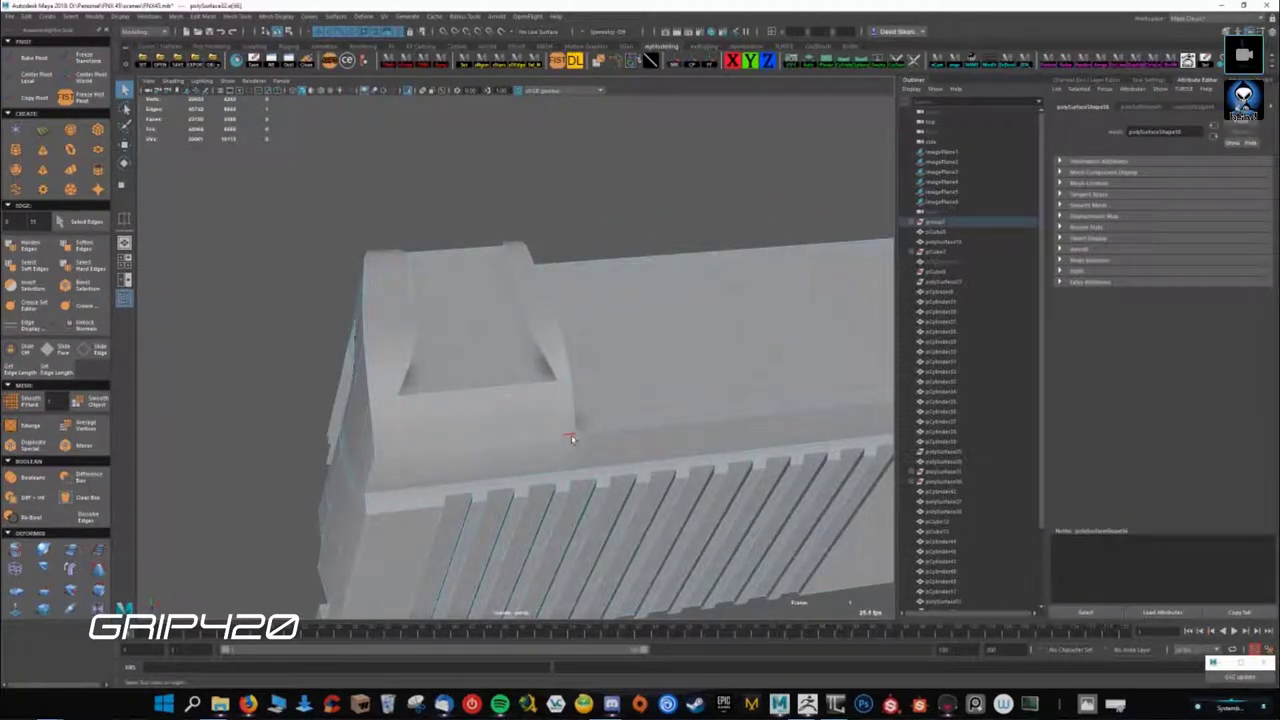
pyautogui.moveTo(519, 489)
pyautogui.keyDown('alt'); pyautogui.mouseDown()
pyautogui.moveTo(677, 423)
pyautogui.moveTo(424, 378)
pyautogui.moveTo(537, 399)
pyautogui.moveTo(440, 328)
pyautogui.mouseUp(); pyautogui.keyUp('alt')
pyautogui.click(398, 386)
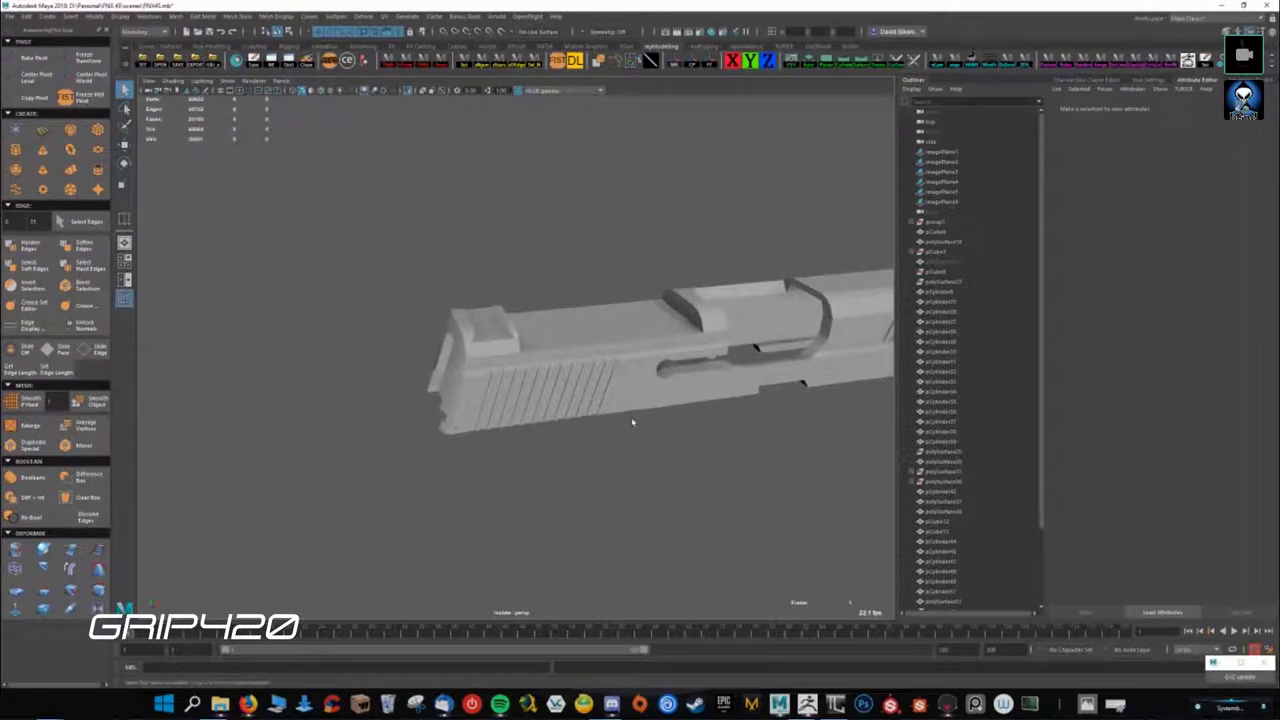
pyautogui.click(440, 328)
pyautogui.keyDown('alt'); pyautogui.moveTo(422, 378); pyautogui.dragTo(445, 400); pyautogui.keyUp('alt')
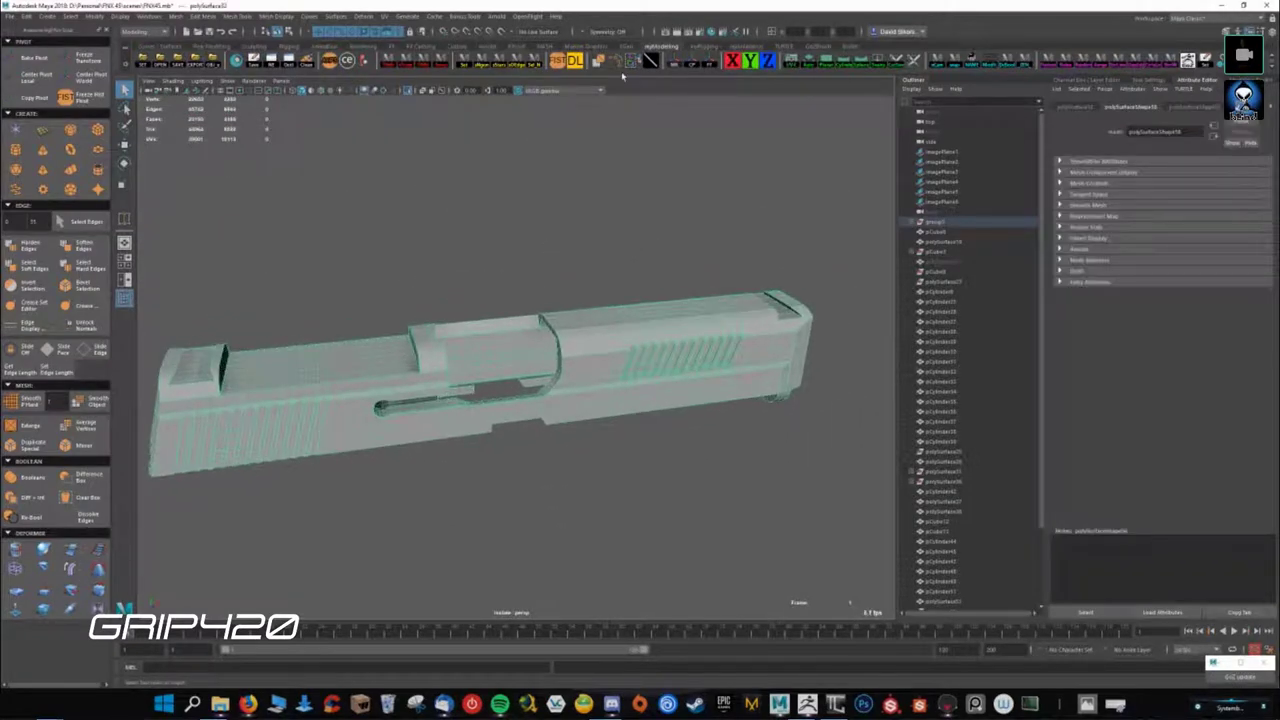
# - Export the selected slide through the OBJ Toolkit to the Desktop as polySurface52.obj
pyautogui.click(213, 62)
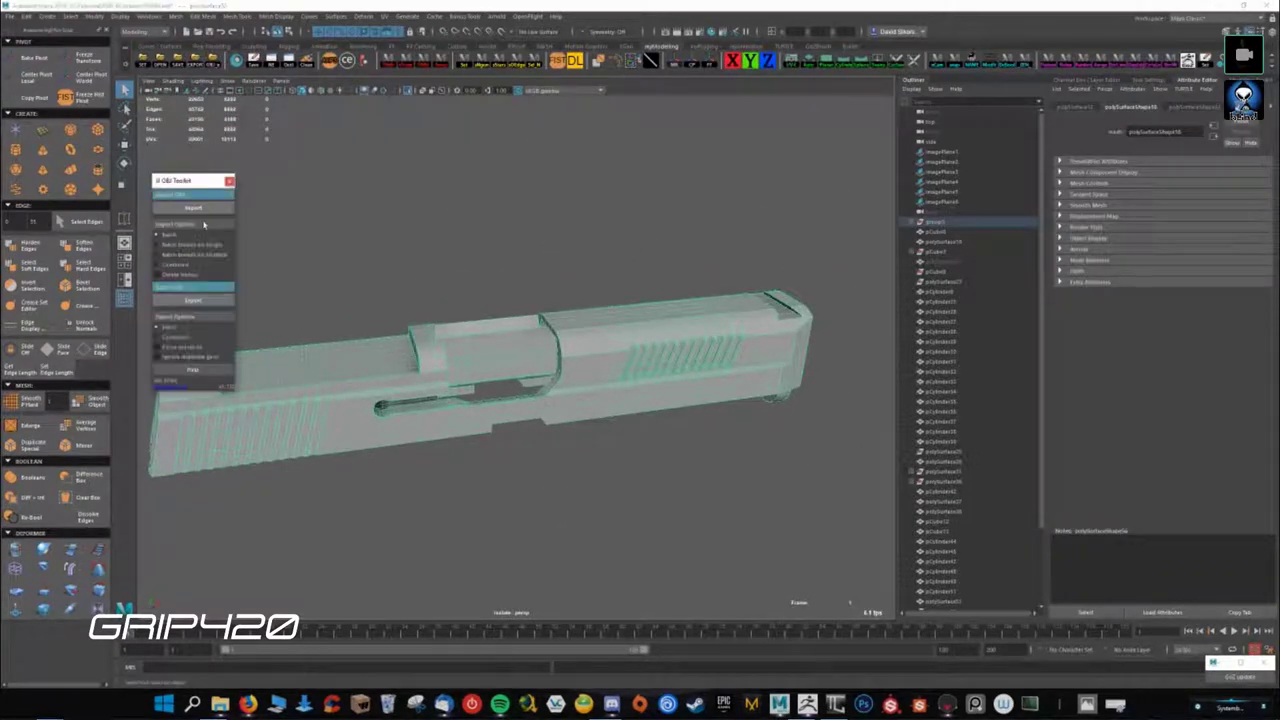
pyautogui.click(193, 300)
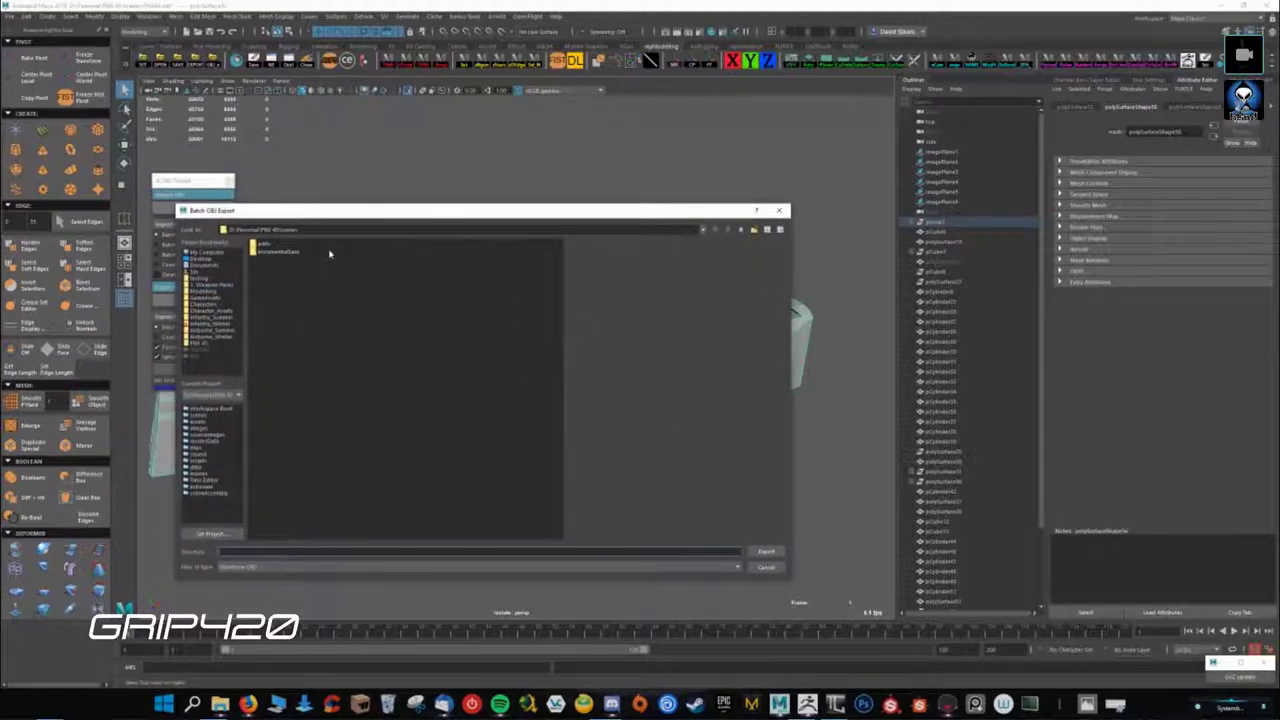
pyautogui.click(203, 257)
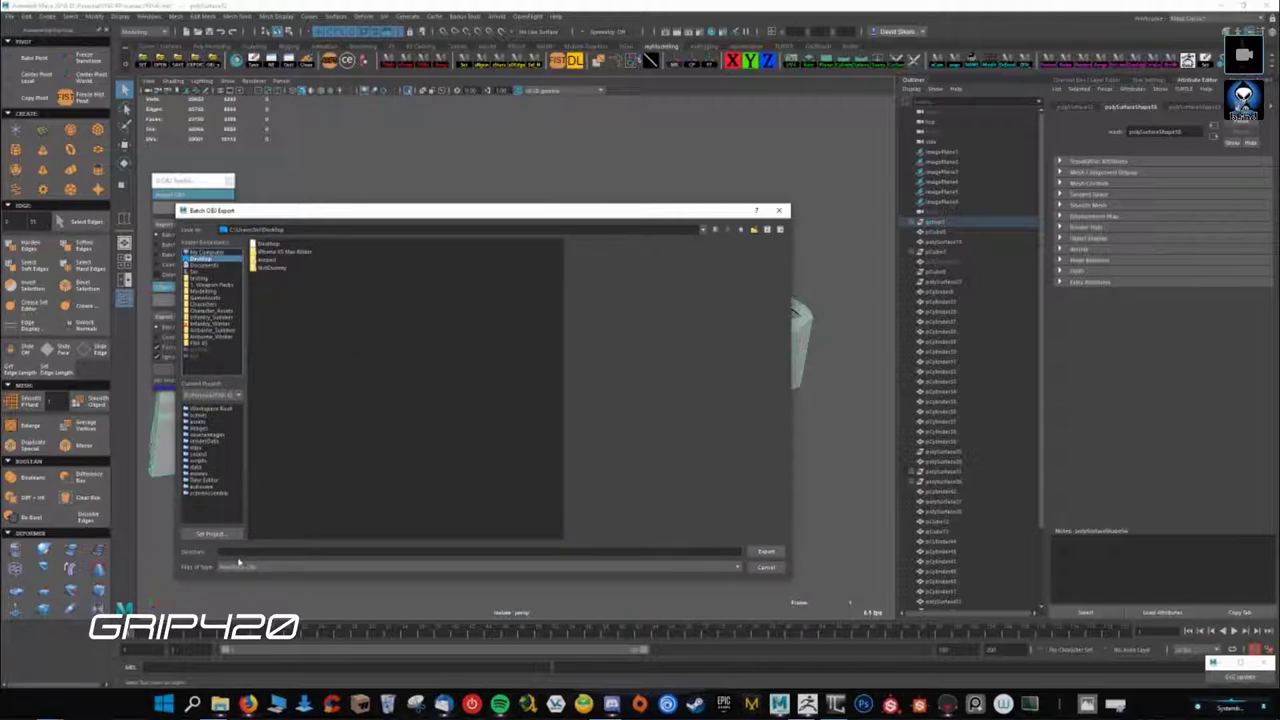
pyautogui.click(766, 552)
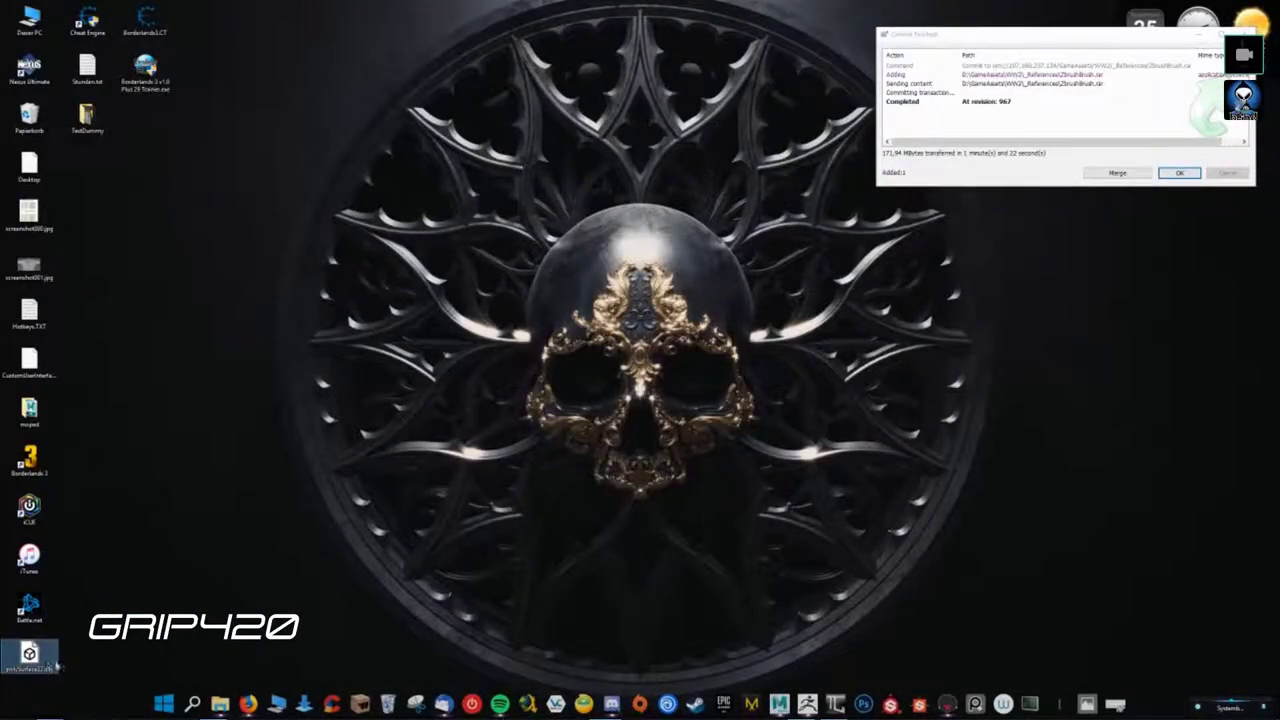
# - In ZBrush, import the exported slide OBJ from the Desktop
pyautogui.moveTo(29, 655); pyautogui.dragTo(145, 265)
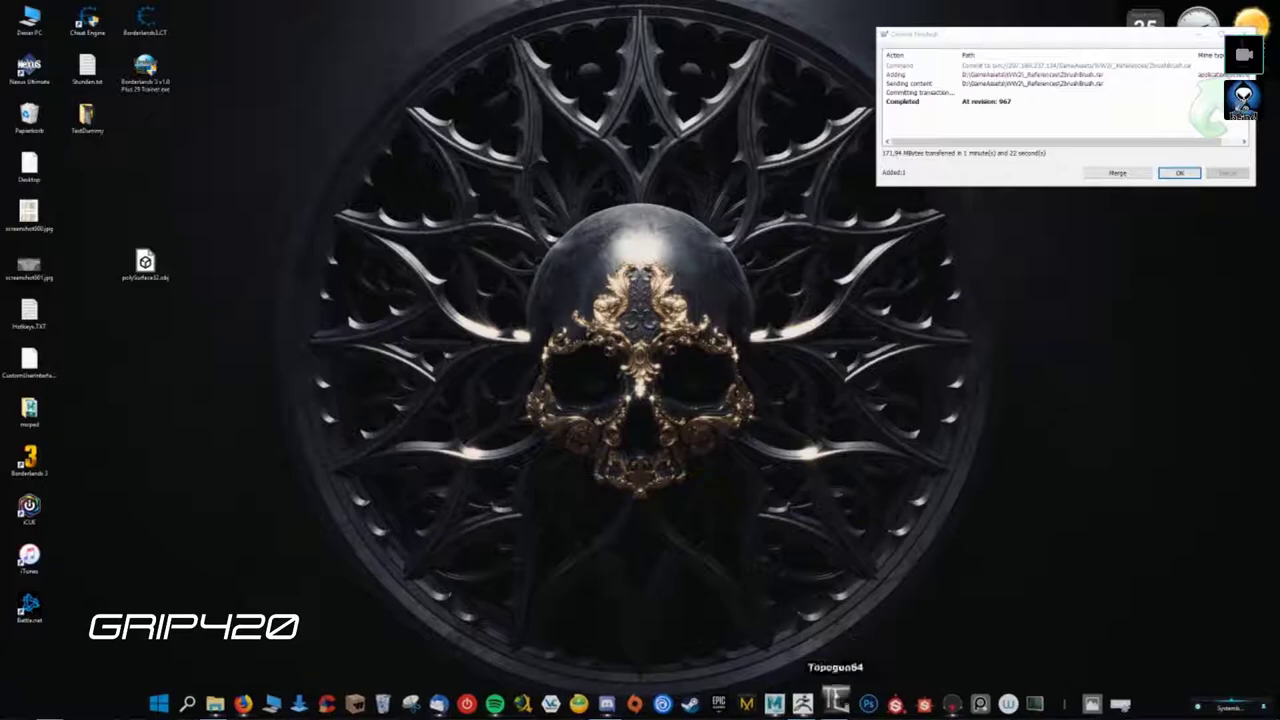
pyautogui.click(807, 704)
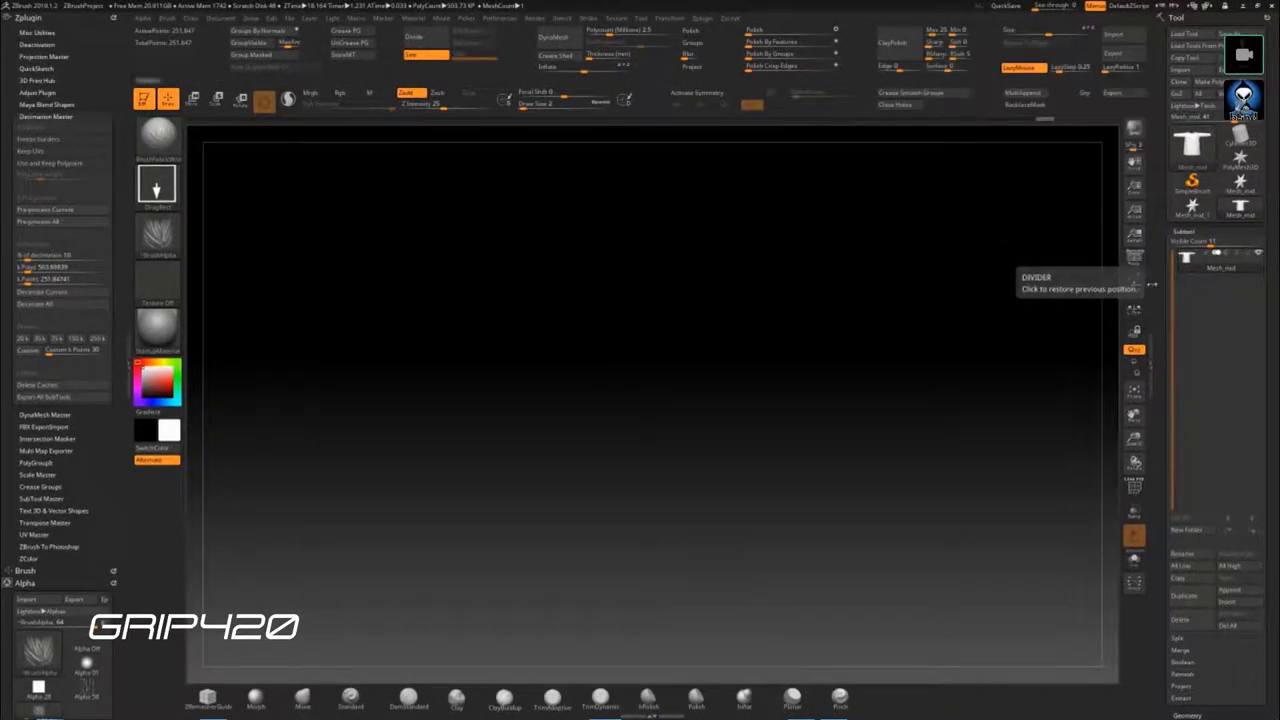
pyautogui.click(1181, 69)
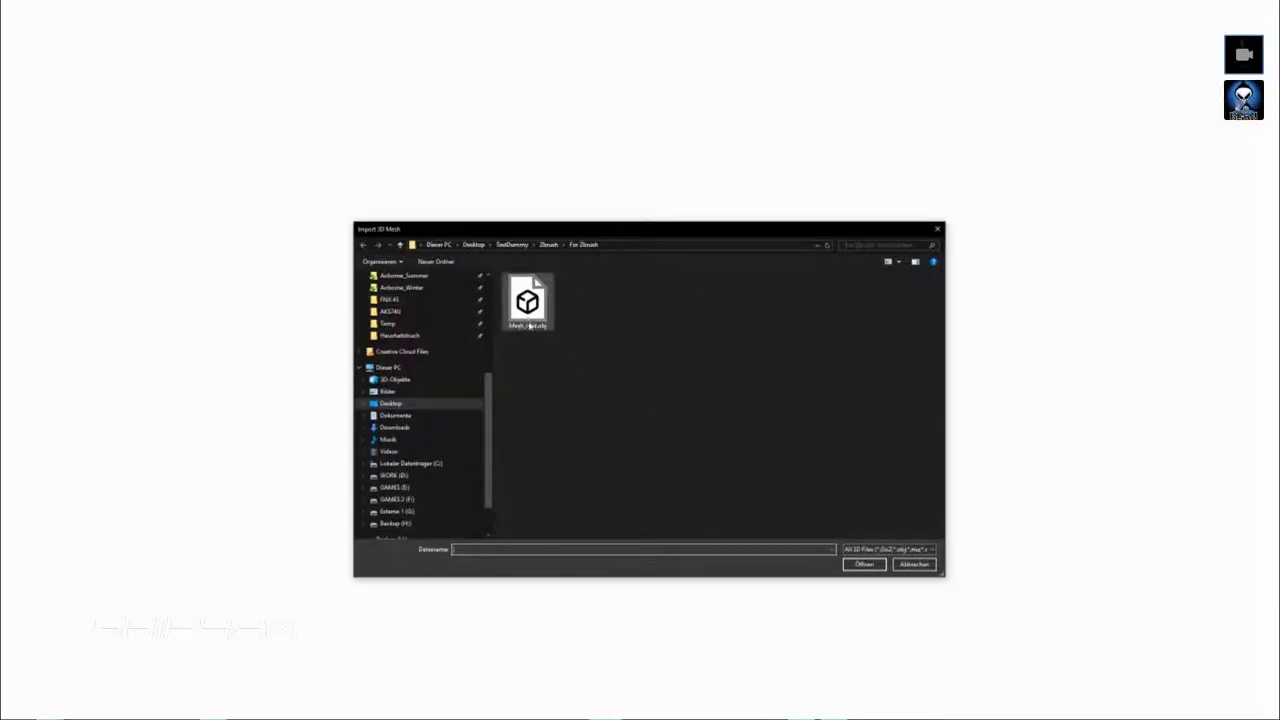
pyautogui.click(527, 312)
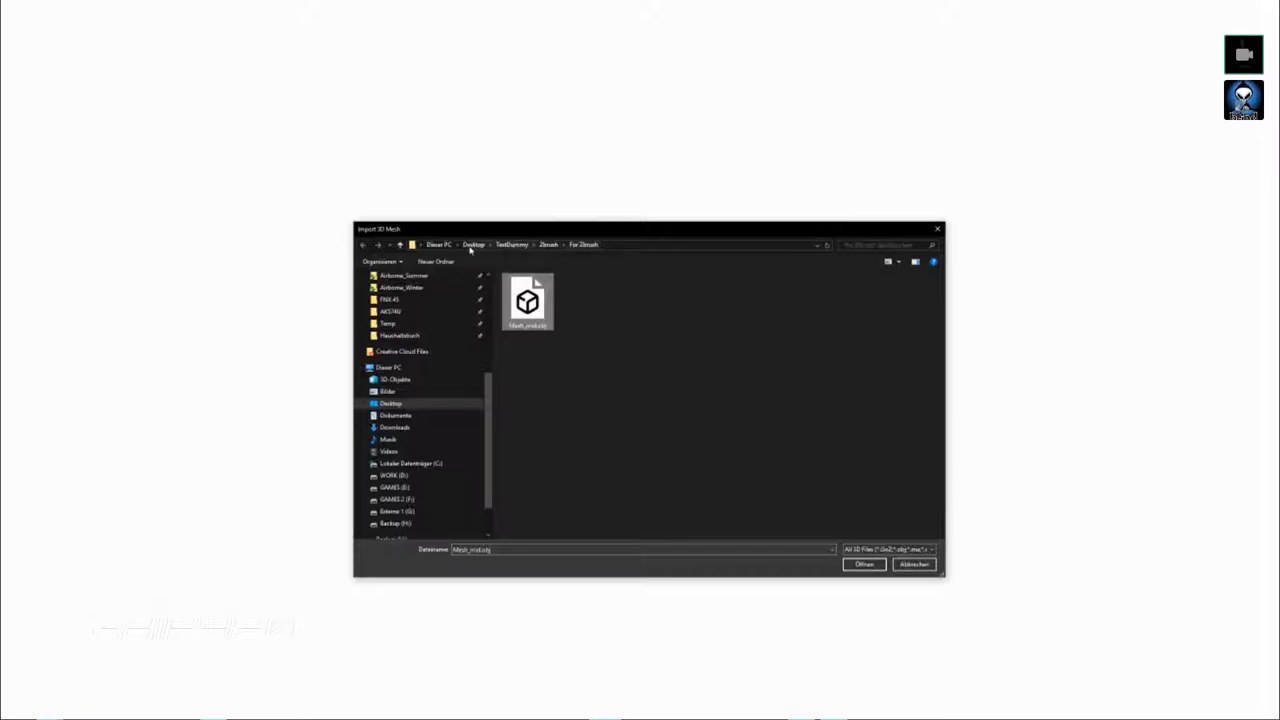
pyautogui.scroll(3, 400, 343)
pyautogui.scroll(2, 400, 300)
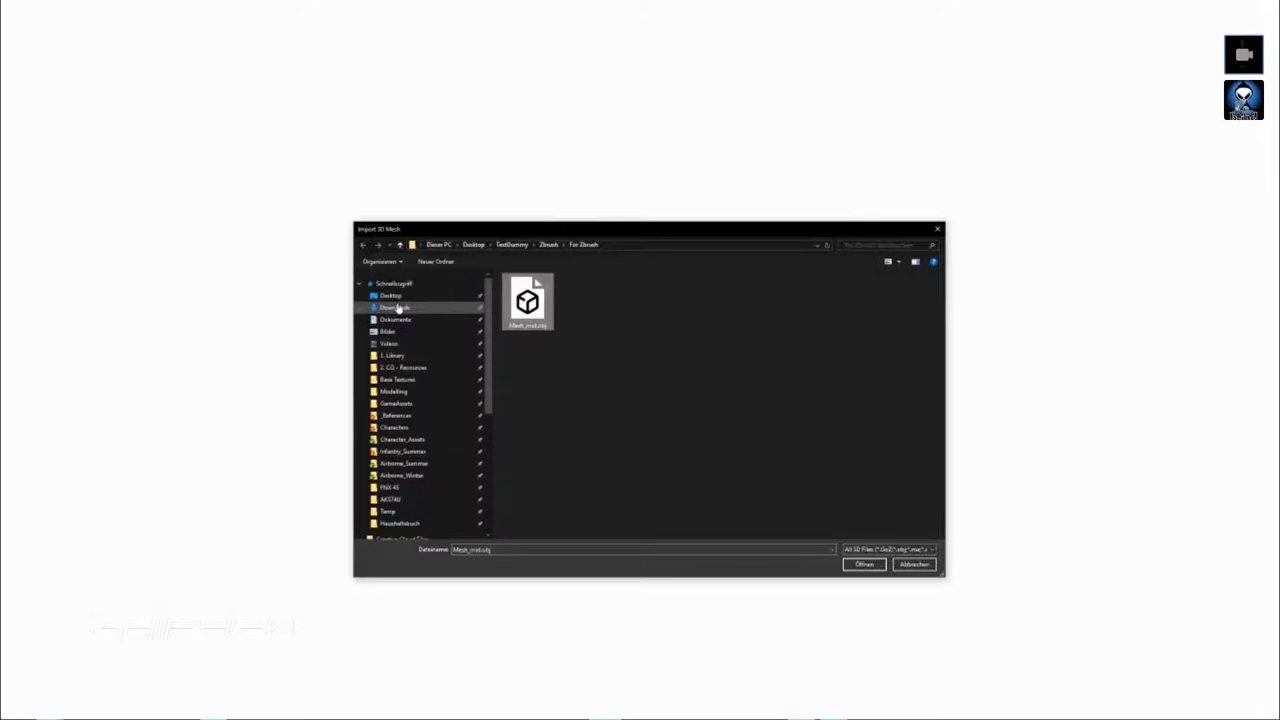
pyautogui.click(395, 296)
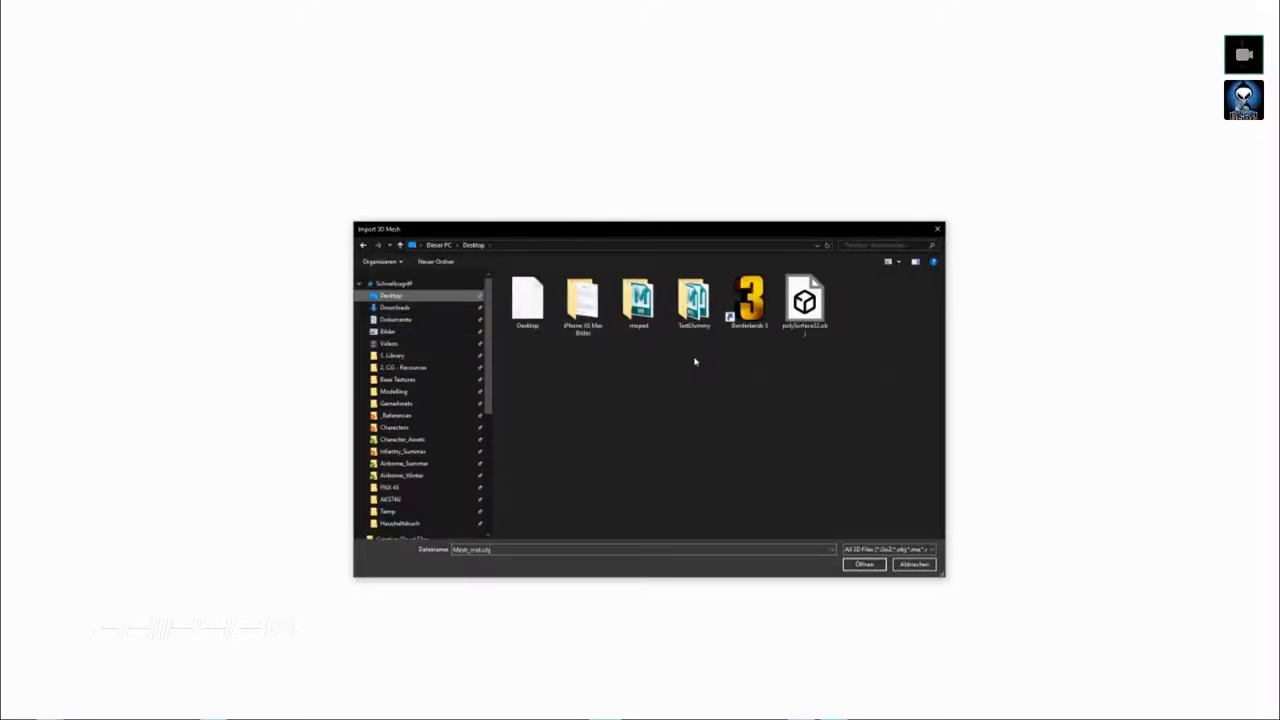
pyautogui.click(805, 305)
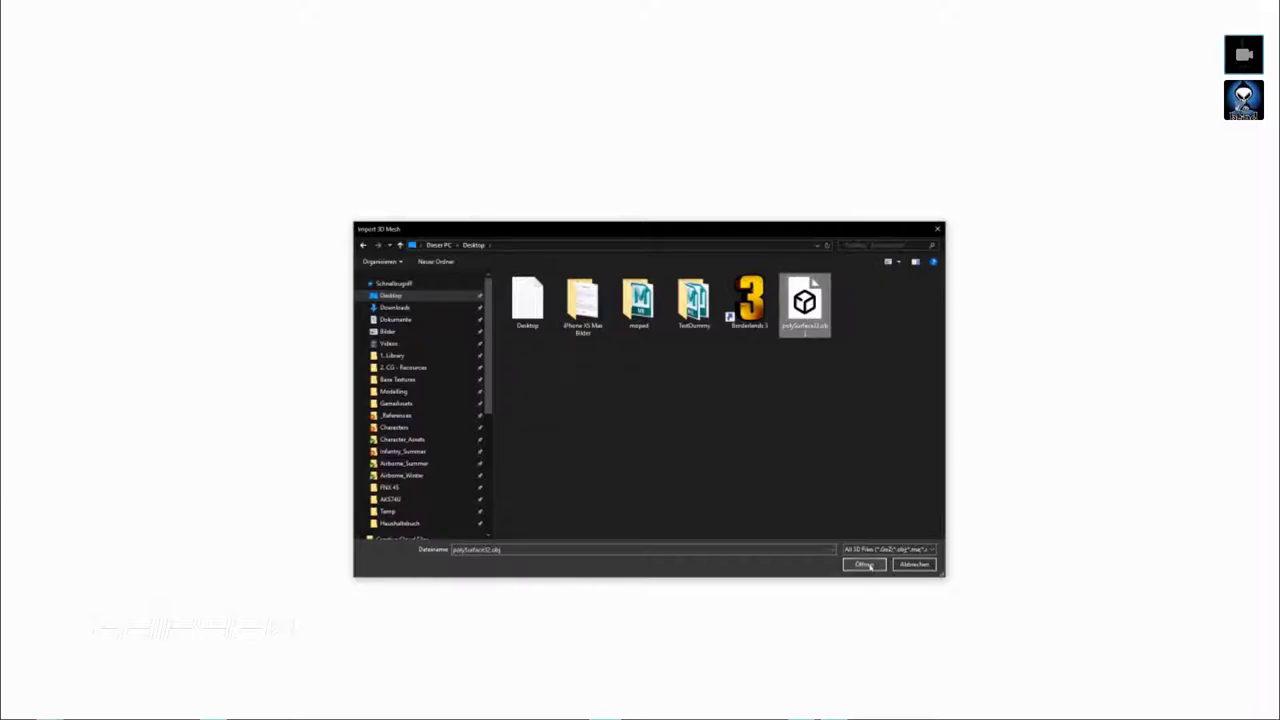
pyautogui.click(866, 565)
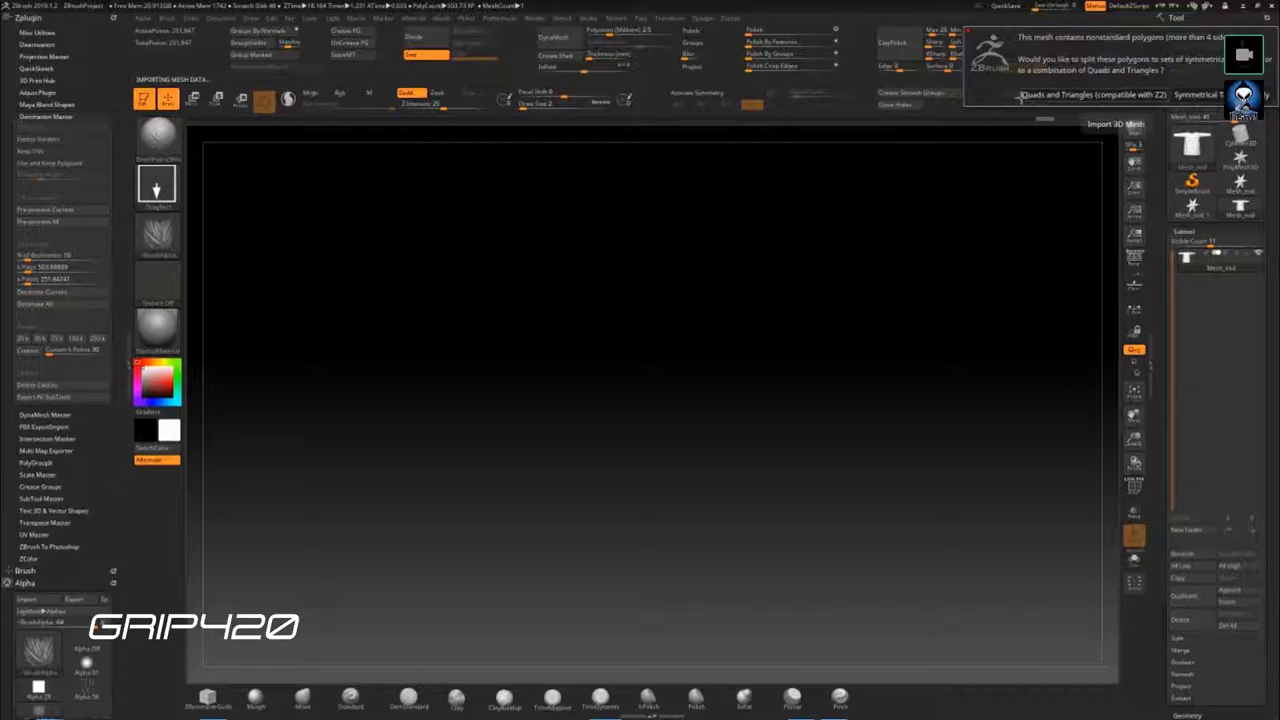
# - Answer the polygon-split prompt, frame the slide mesh, and dismiss the 2.5D mode question
pyautogui.click(1122, 94)
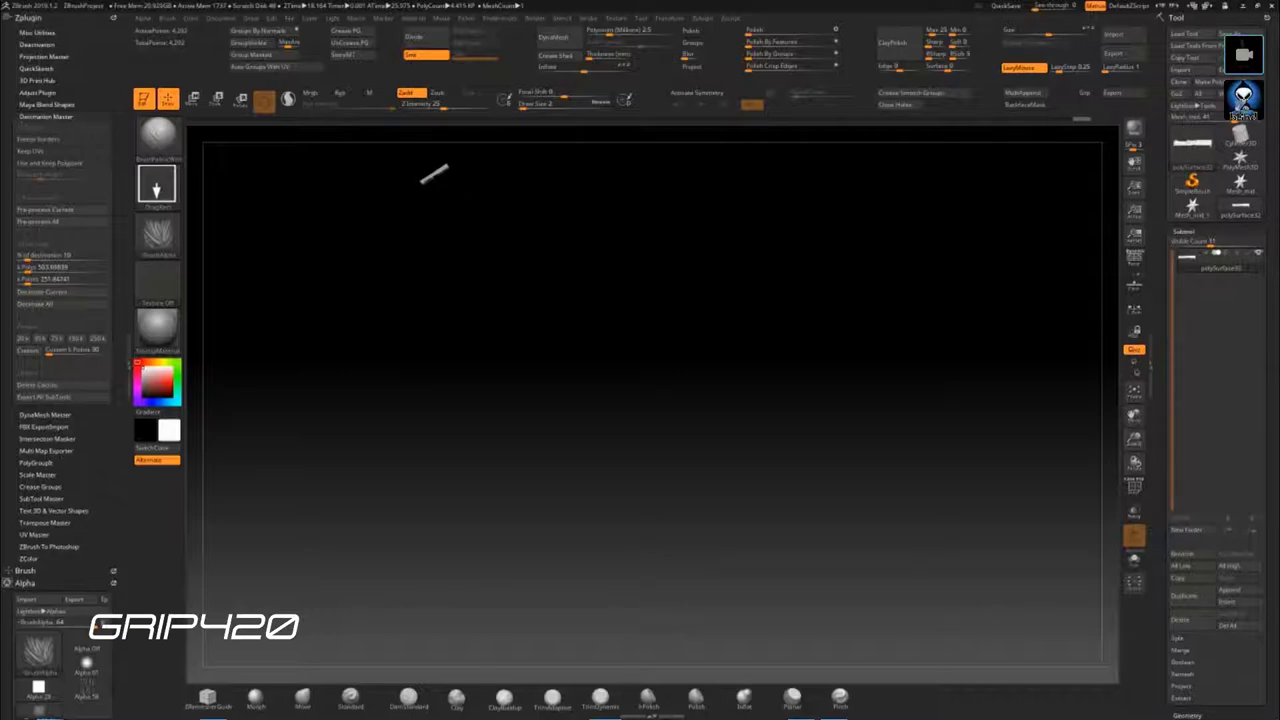
pyautogui.press('f')
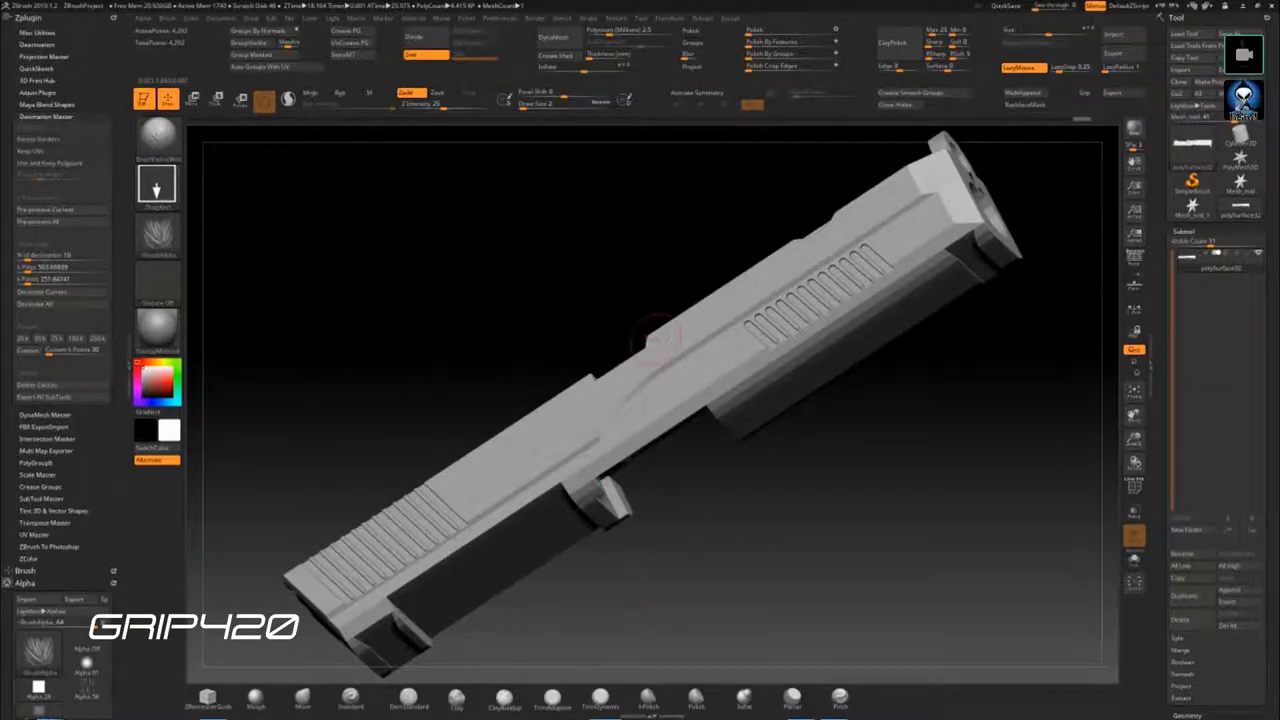
pyautogui.click(750, 540)
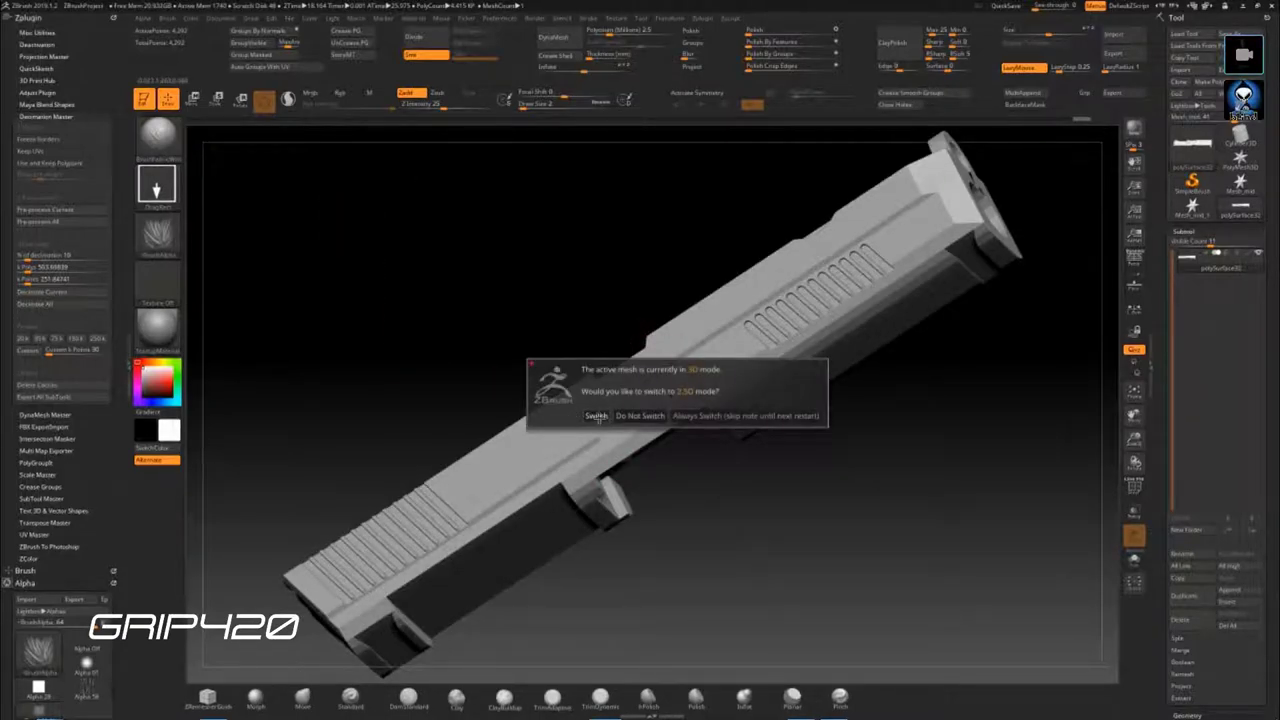
pyautogui.click(597, 417)
# - Quit ZBrush without saving and close the TortoiseSVN commit report at revision 967
pyautogui.hotkey('ctrl', 'n')
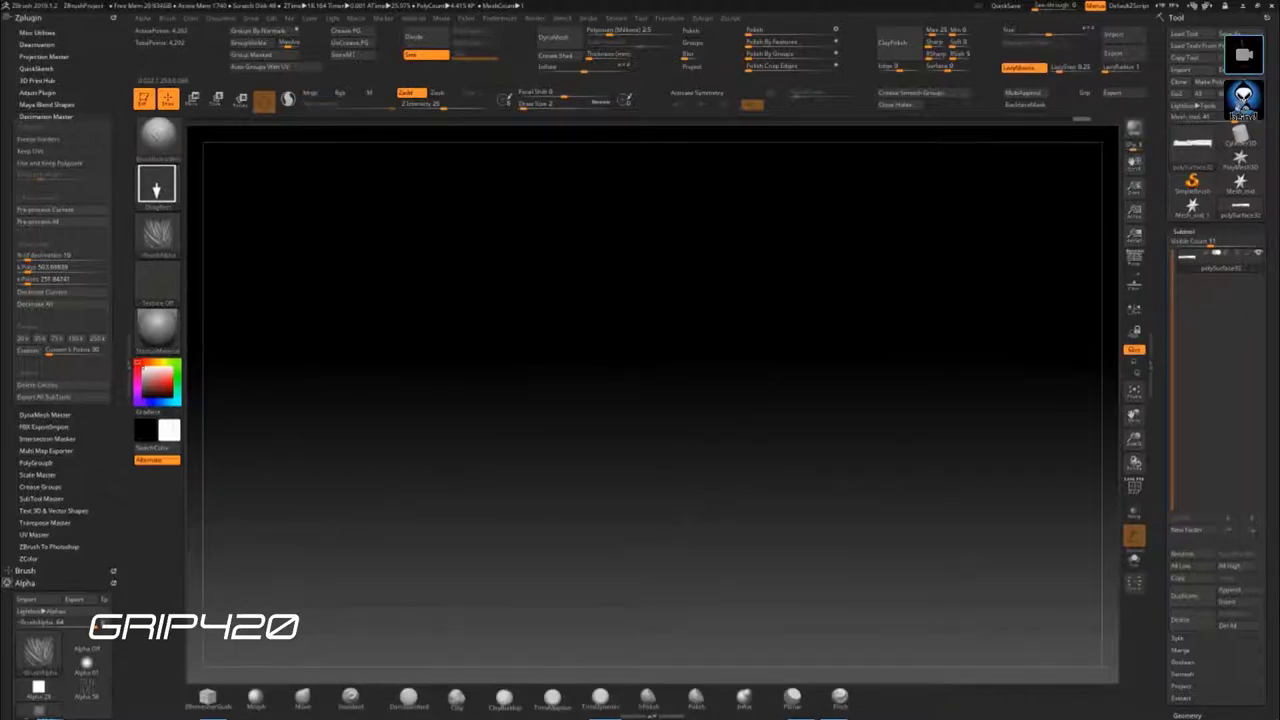
pyautogui.click(686, 543)
pyautogui.click(610, 380)
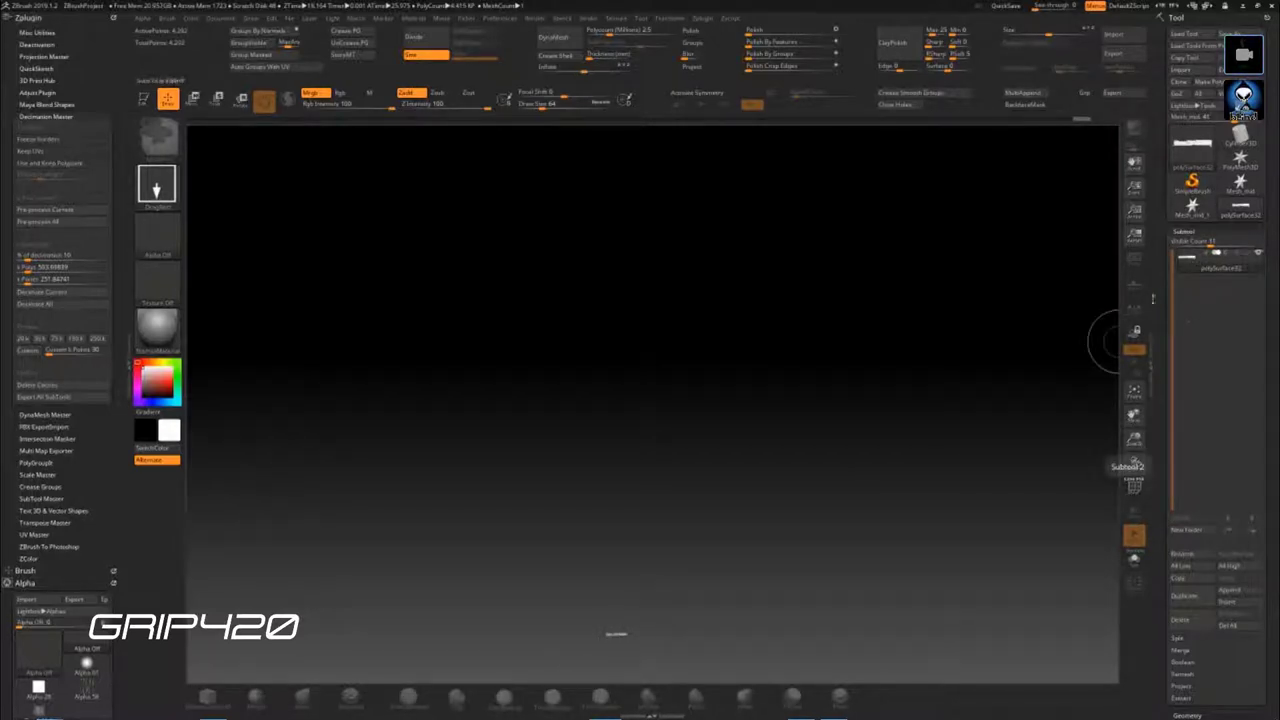
pyautogui.hotkey('alt', 'F4')
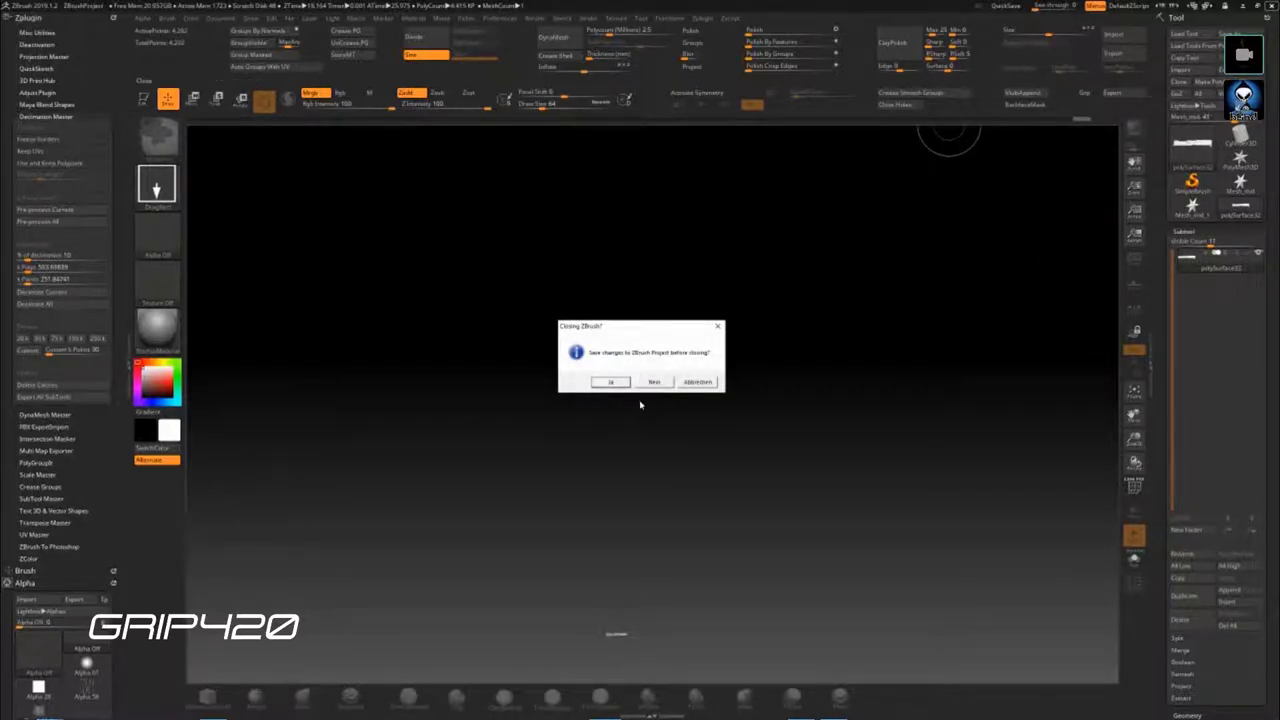
pyautogui.click(611, 381)
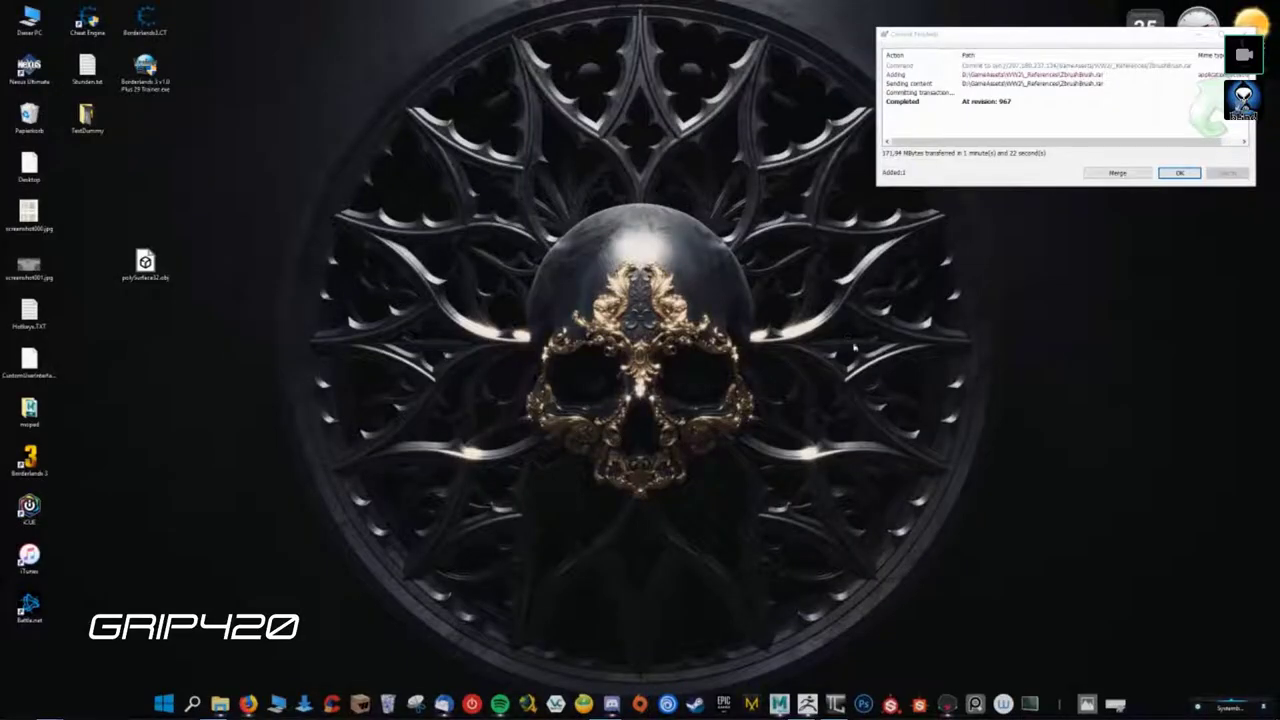
pyautogui.click(1183, 176)
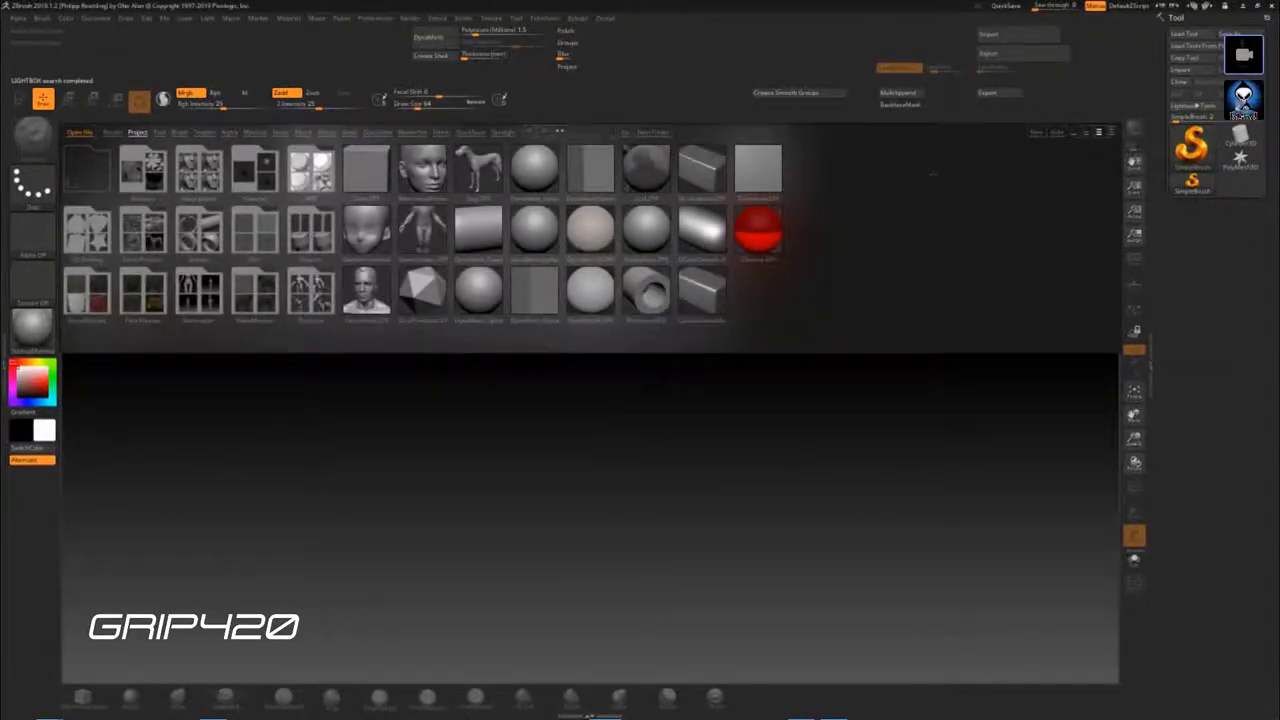
# - Import polySurface32.obj from the Desktop, draw it on the canvas, and enter Edit mode
pyautogui.press(',')
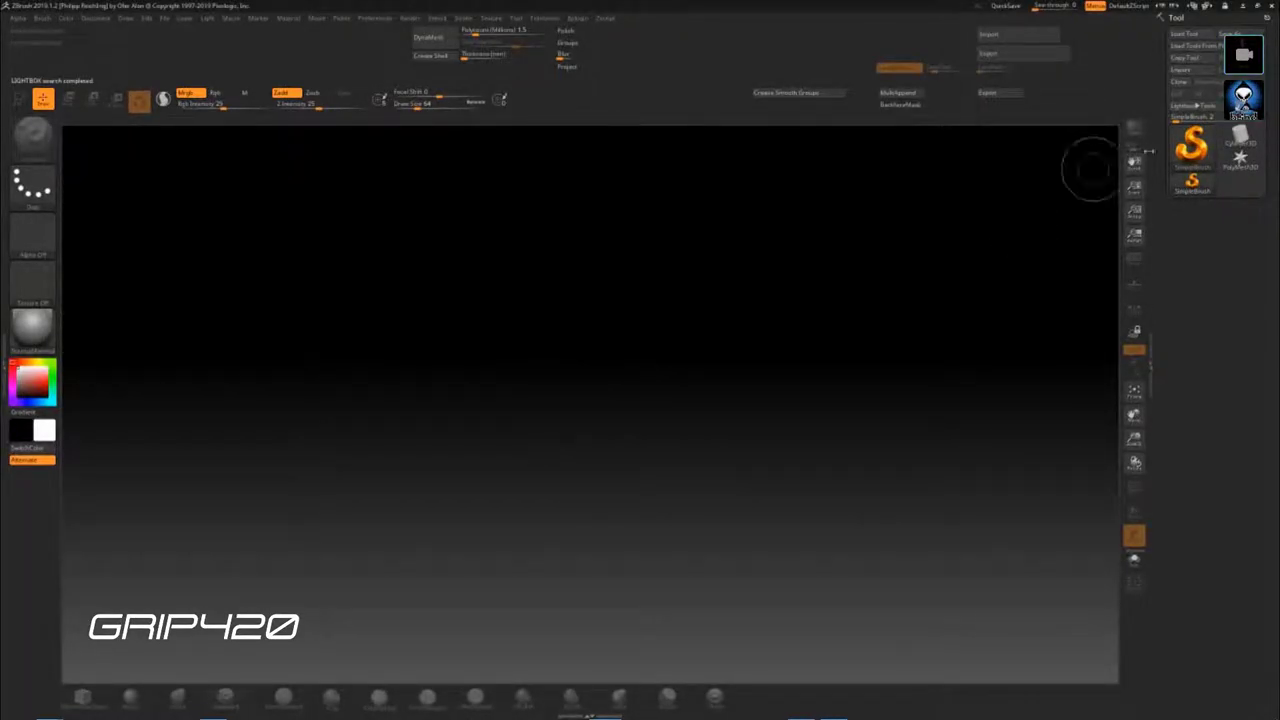
pyautogui.click(1181, 69)
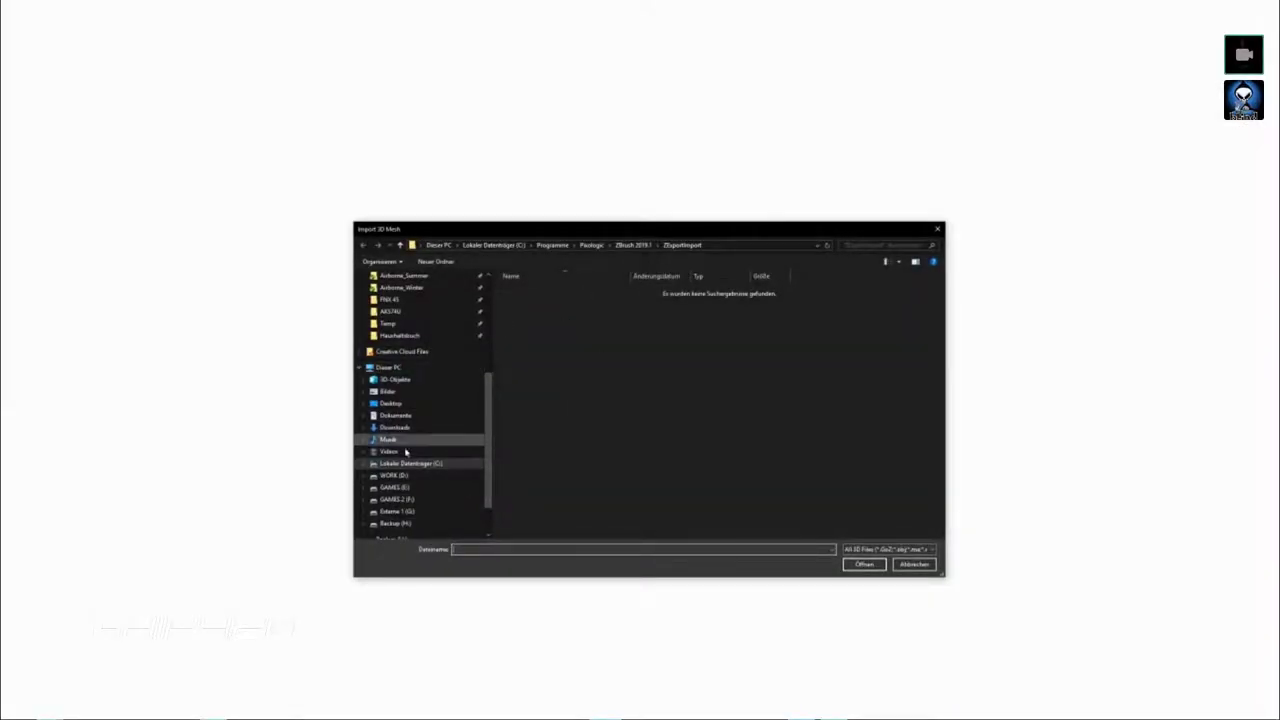
pyautogui.scroll(2, 414, 420)
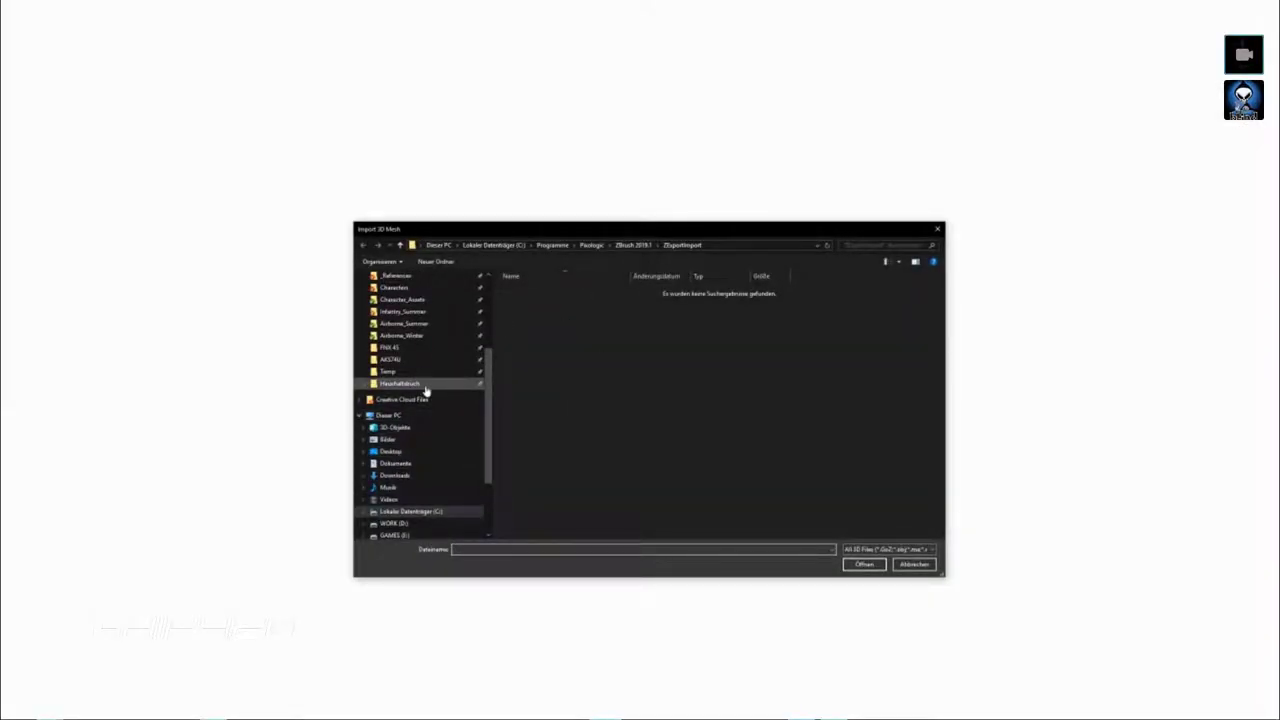
pyautogui.scroll(5, 396, 350)
pyautogui.click(390, 295)
pyautogui.doubleClick(804, 302)
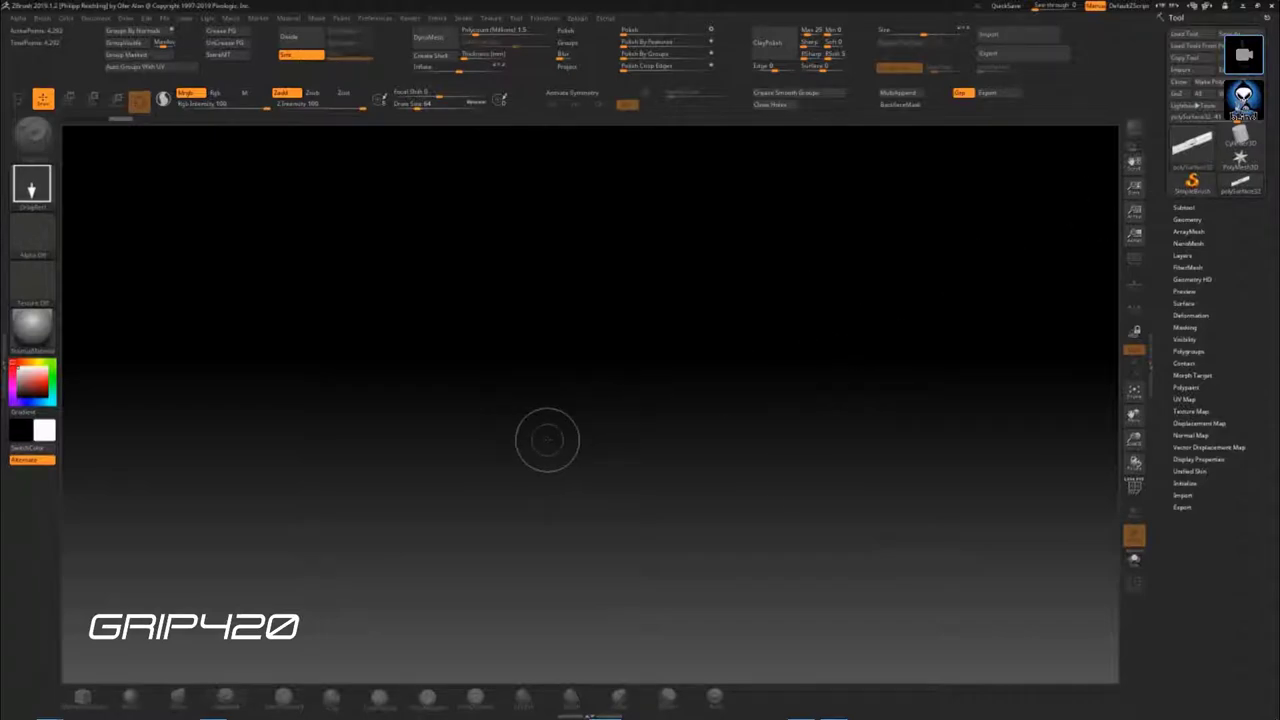
pyautogui.moveTo(546, 437); pyautogui.dragTo(780, 400)
pyautogui.press('t')
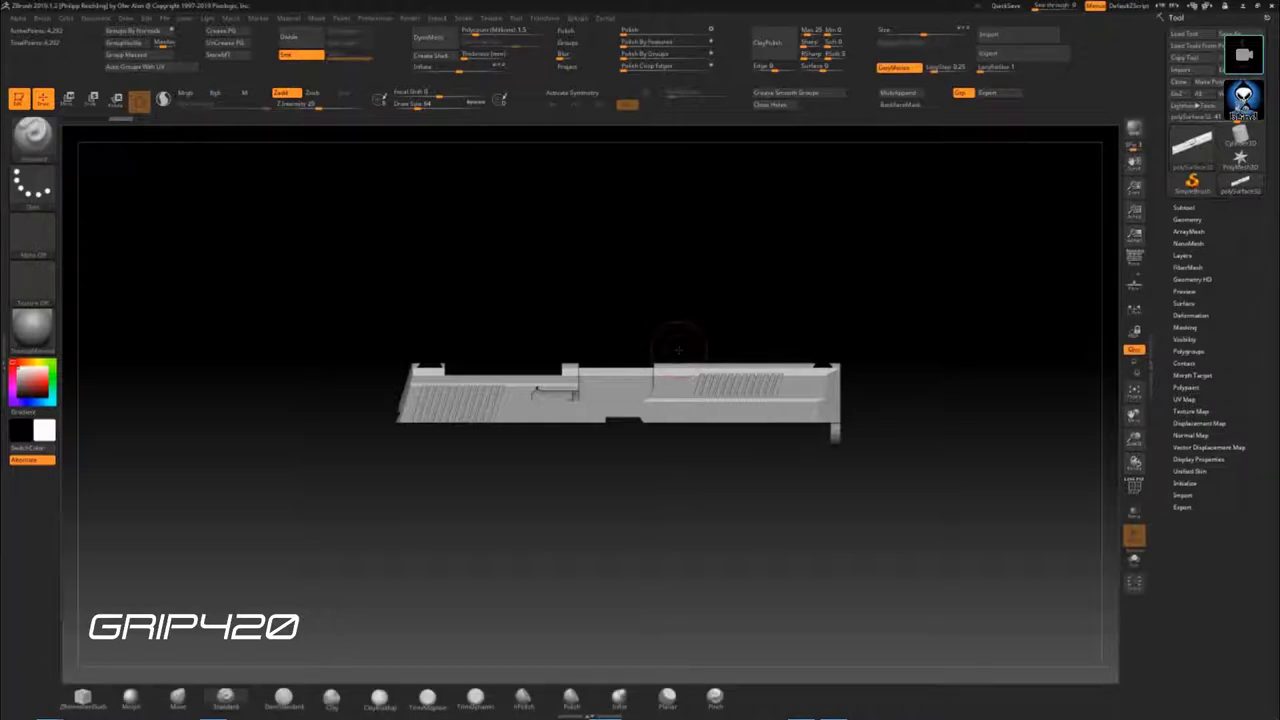
# - Rotate the slide to inspect its rear end, then bring Maya back up
pyautogui.press('s')
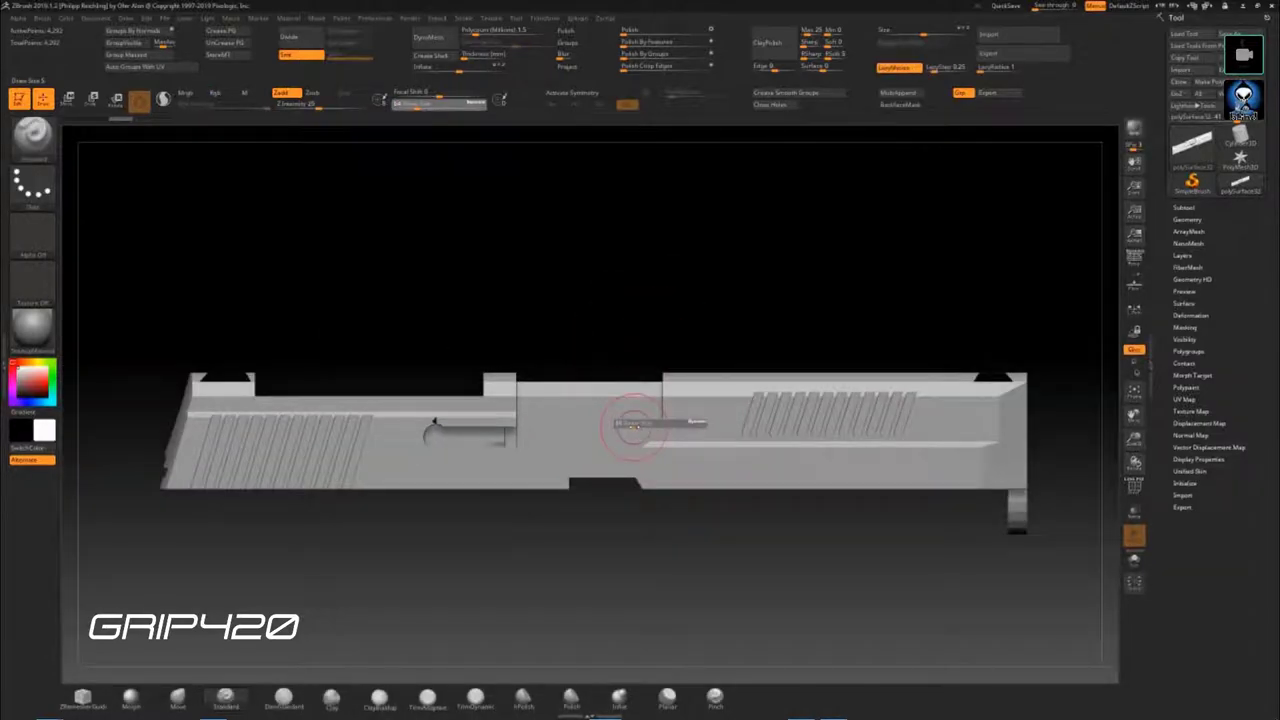
pyautogui.moveTo(611, 357)
pyautogui.mouseDown()
pyautogui.moveTo(652, 307)
pyautogui.moveTo(414, 323)
pyautogui.mouseUp()
pyautogui.scroll(5, 415, 321)
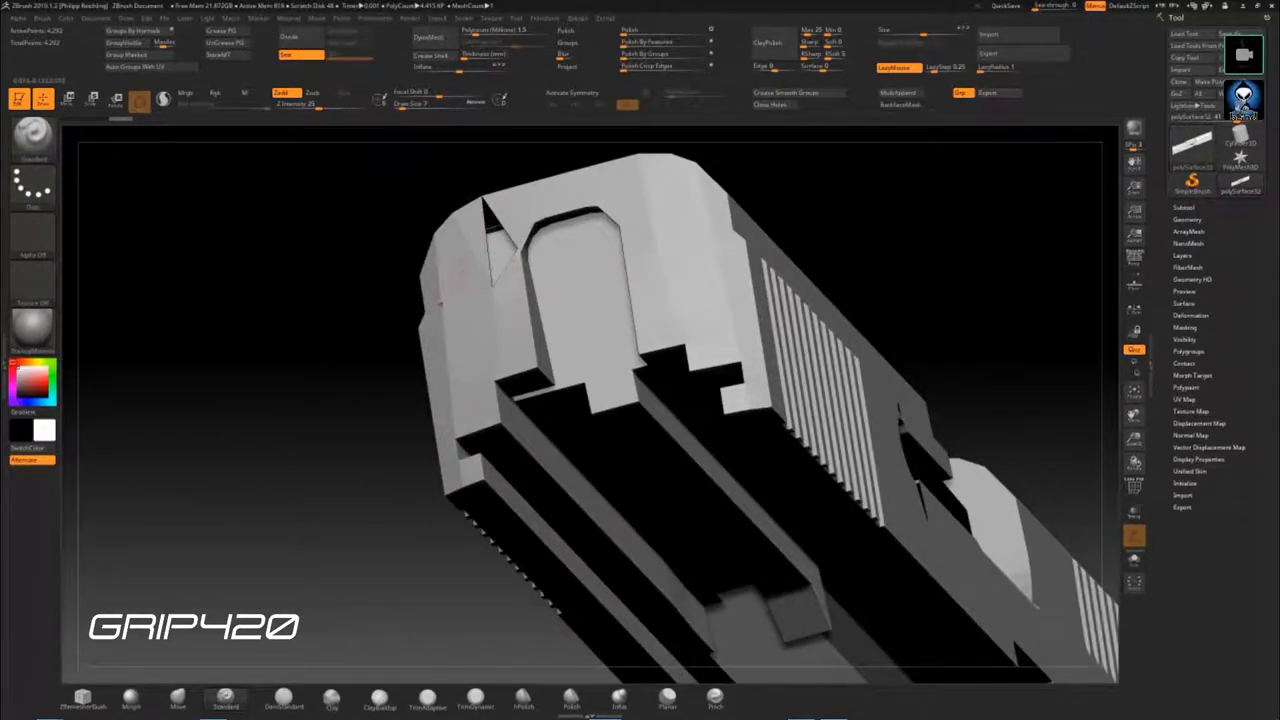
pyautogui.moveTo(455, 278); pyautogui.dragTo(371, 271)
pyautogui.keyDown('alt'); pyautogui.moveTo(662, 367); pyautogui.dragTo(620, 330); pyautogui.keyUp('alt')
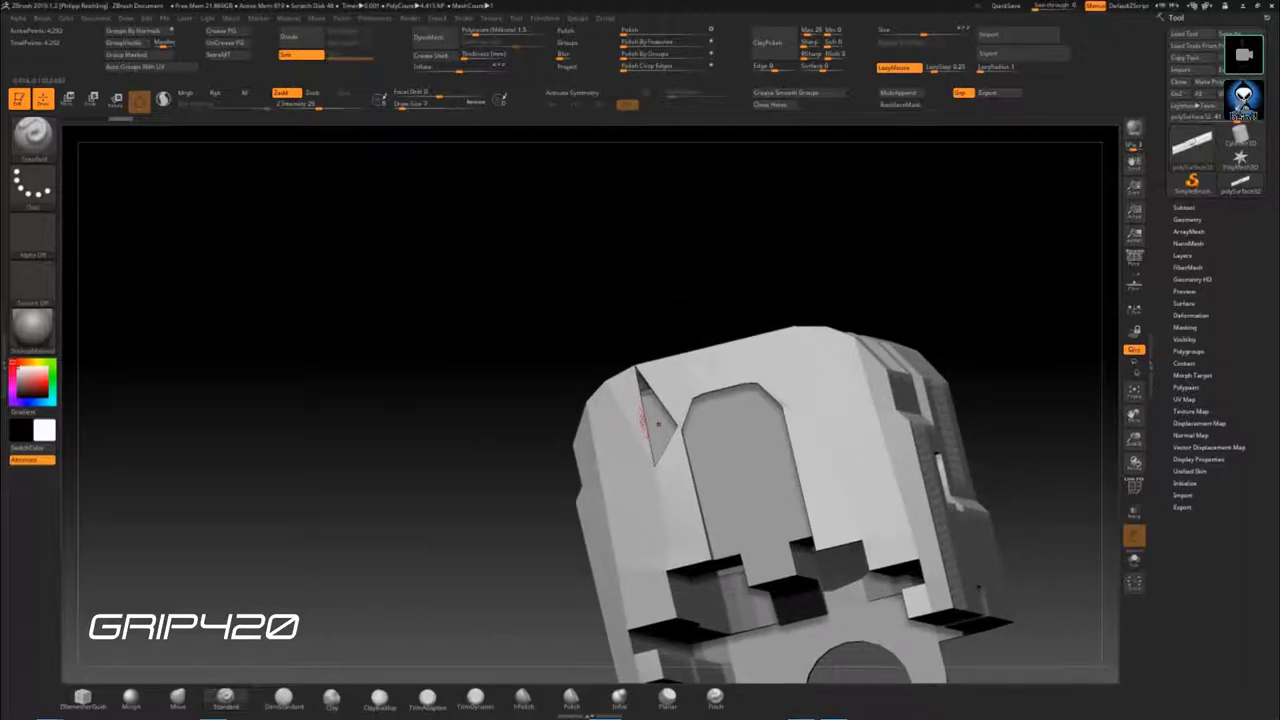
pyautogui.moveTo(657, 421); pyautogui.dragTo(621, 229)
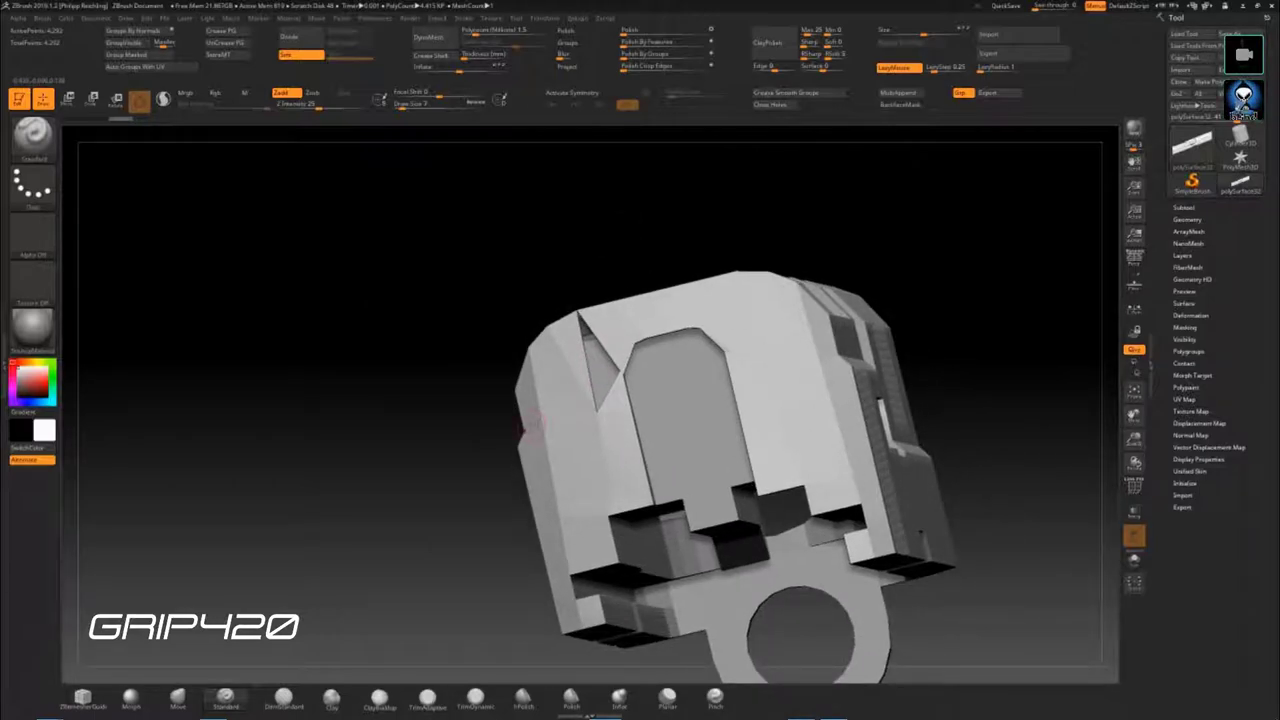
pyautogui.moveTo(488, 425); pyautogui.dragTo(400, 430)
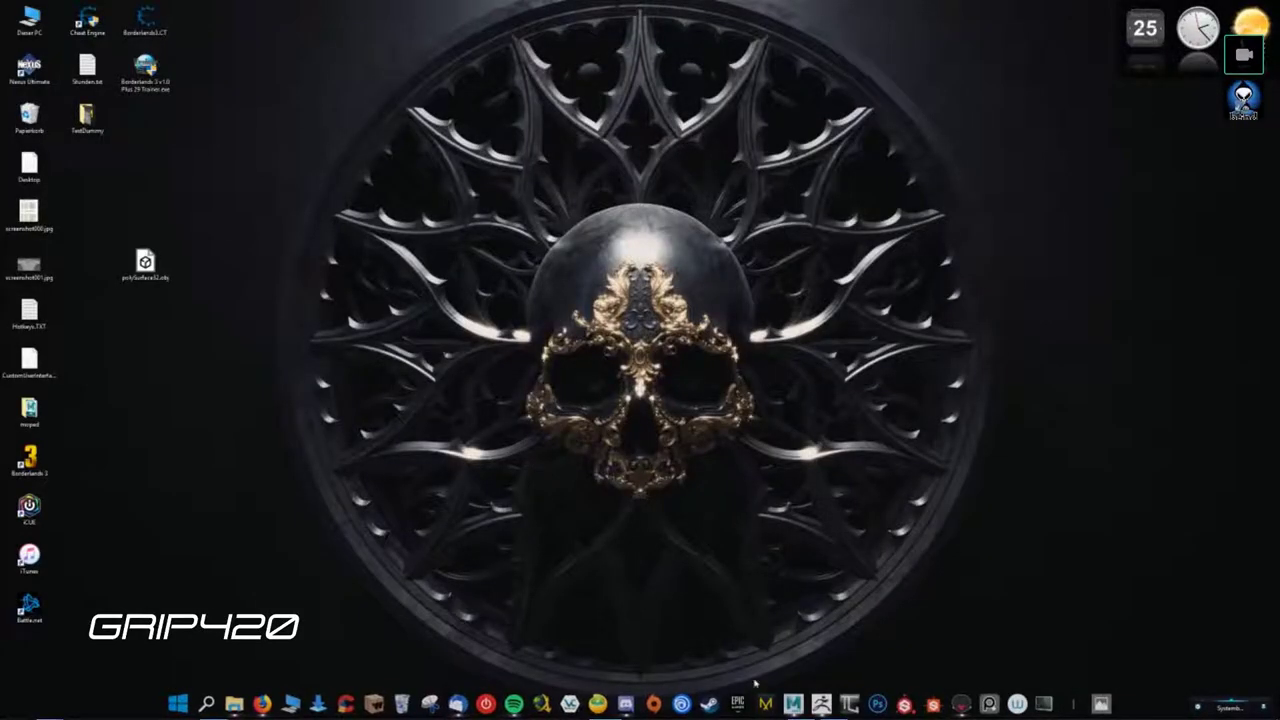
pyautogui.moveTo(793, 704)
pyautogui.click(838, 645)
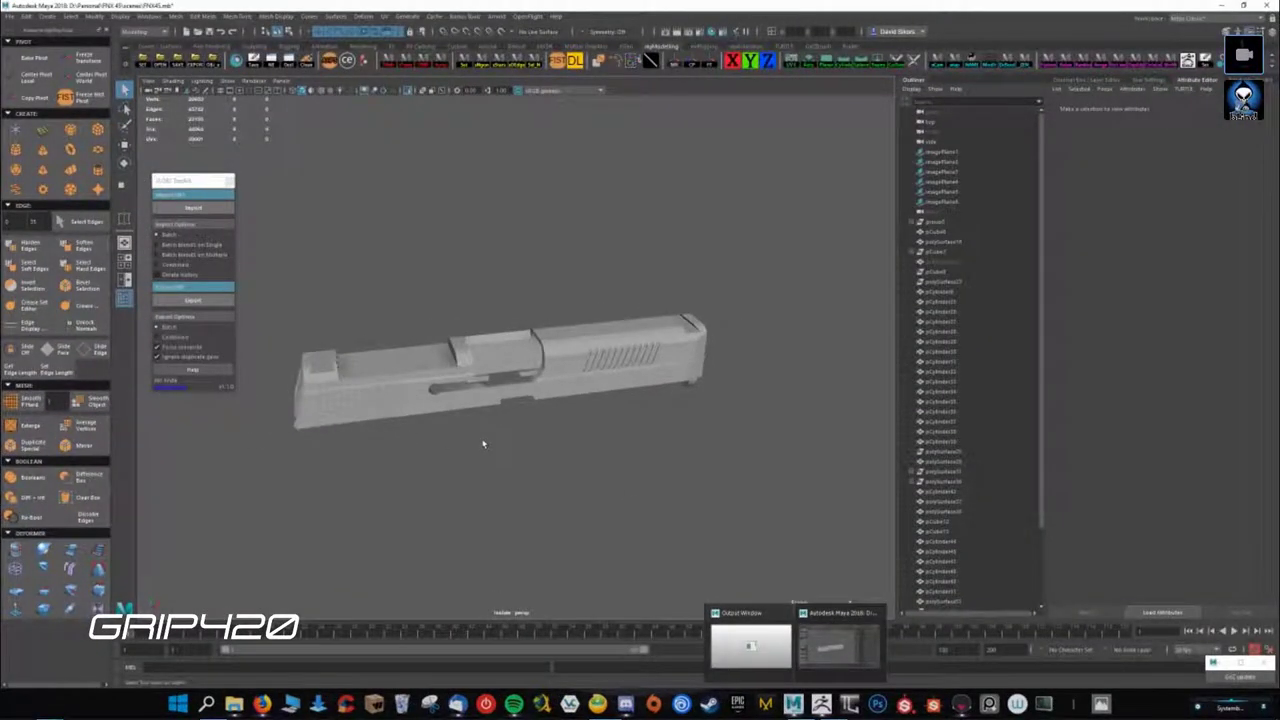
# - Frame the slide and poke the faces around its rear arch
pyautogui.click(482, 400)
pyautogui.press('f')
pyautogui.moveTo(482, 443)
pyautogui.keyDown('alt'); pyautogui.mouseDown()
pyautogui.moveTo(597, 457)
pyautogui.moveTo(443, 271)
pyautogui.mouseUp(); pyautogui.keyUp('alt')
pyautogui.click(465, 302)
pyautogui.moveTo(443, 271); pyautogui.dragTo(470, 360, button='right')
pyautogui.click(605, 265)
pyautogui.keyDown('shift'); pyautogui.moveTo(605, 265); pyautogui.dragTo(608, 320, button='right'); pyautogui.keyUp('shift')
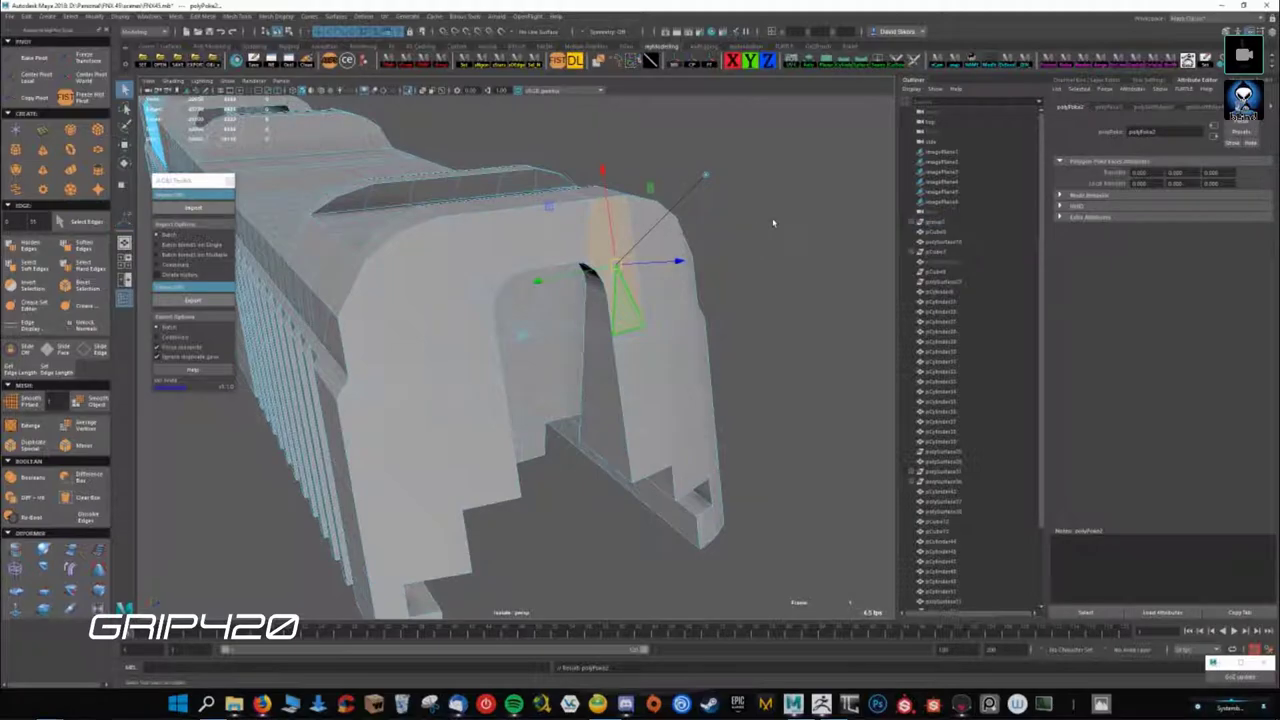
# - Return to object selection mode and reselect the whole slide
pyautogui.scroll(-5, 772, 218)
pyautogui.press('F8')
pyautogui.moveTo(772, 218)
pyautogui.keyDown('alt'); pyautogui.mouseDown()
pyautogui.moveTo(585, 372)
pyautogui.moveTo(634, 403)
pyautogui.moveTo(620, 414)
pyautogui.mouseUp(); pyautogui.keyUp('alt')
pyautogui.scroll(3, 586, 380)
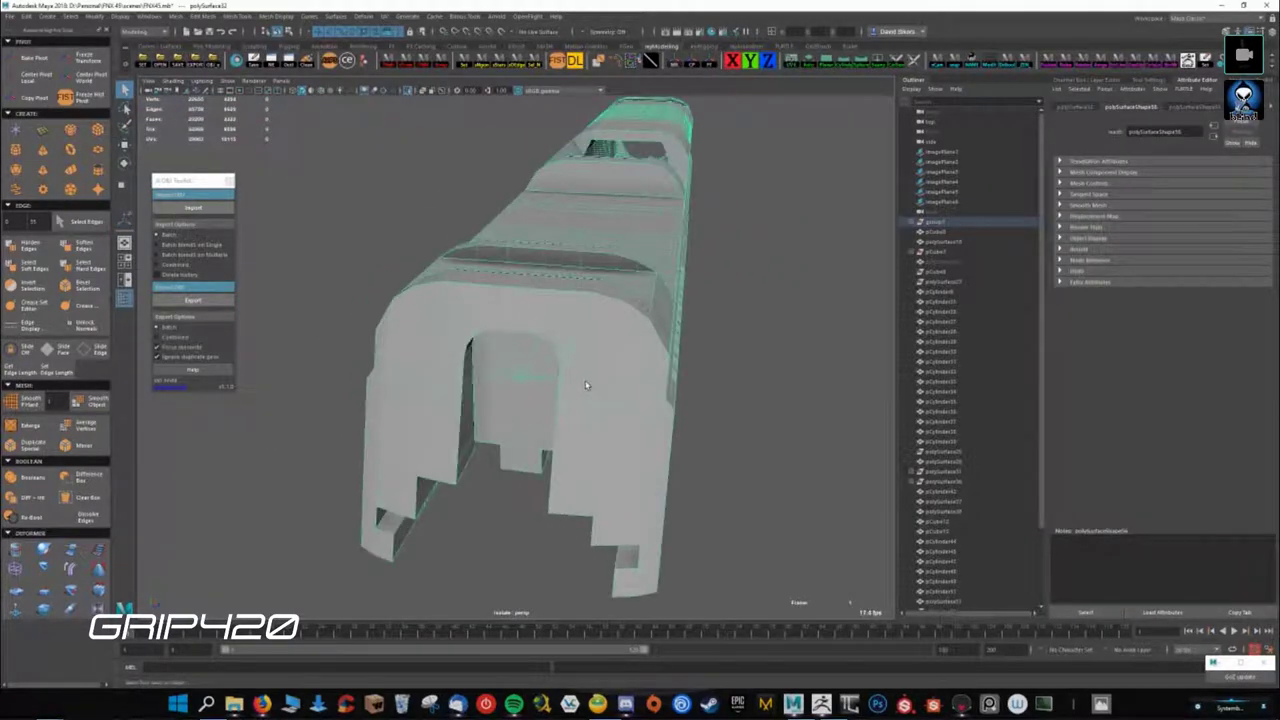
pyautogui.click(785, 410)
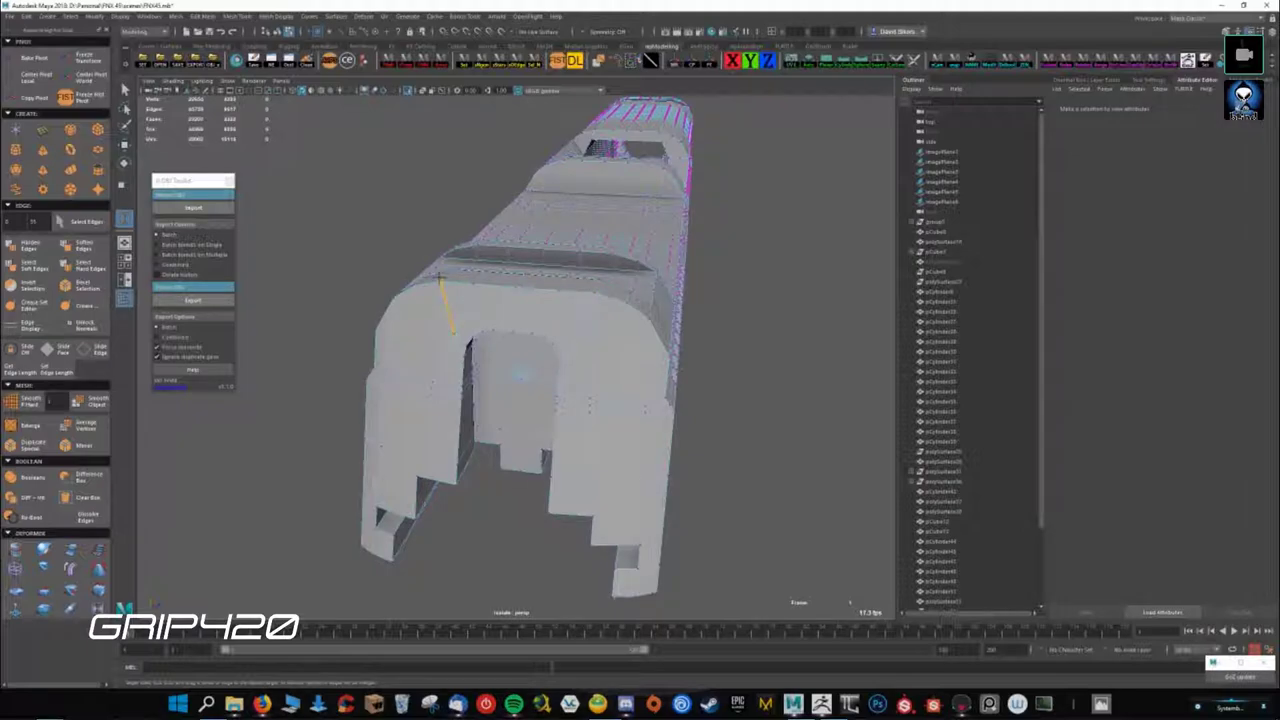
pyautogui.press('F8')
pyautogui.click(580, 346)
pyautogui.keyDown('alt'); pyautogui.moveTo(580, 346); pyautogui.dragTo(560, 352); pyautogui.keyUp('alt')
# - Run Mesh Cleanup on the slide targeting faces with more than 4 sides
pyautogui.click(306, 62)
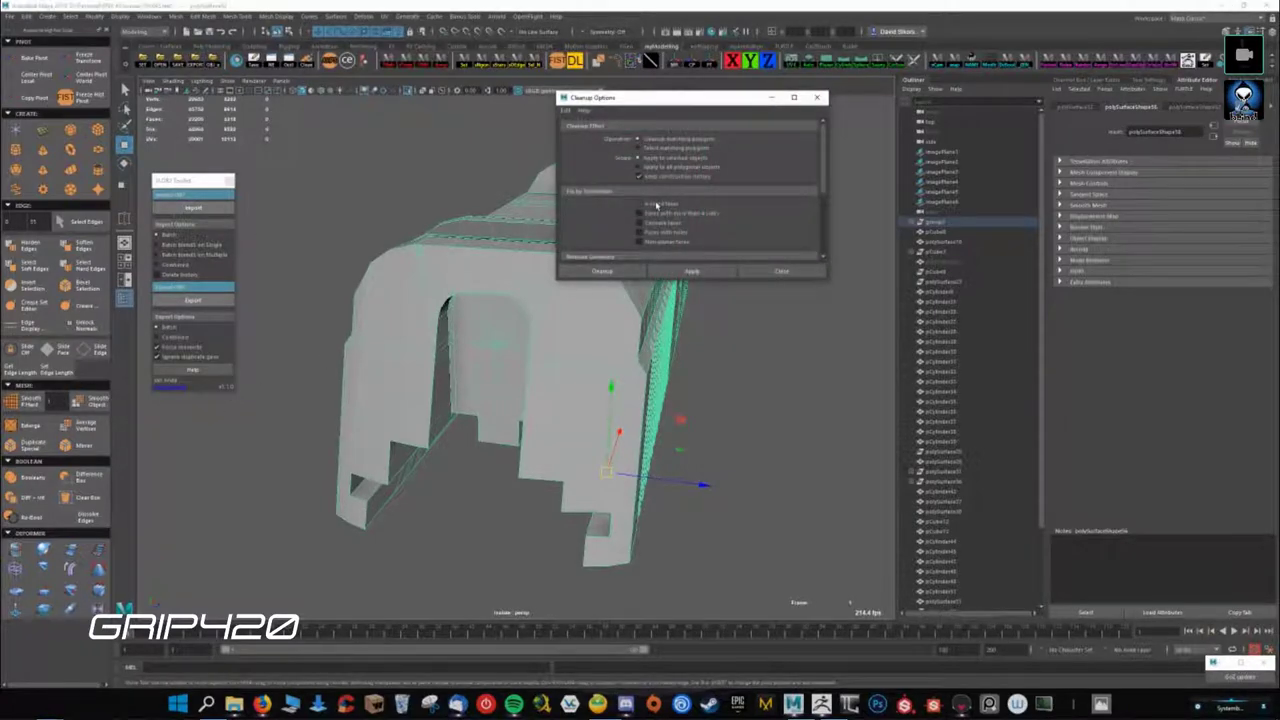
pyautogui.click(693, 281)
pyautogui.keyDown('alt'); pyautogui.moveTo(693, 281); pyautogui.dragTo(606, 420); pyautogui.keyUp('alt')
pyautogui.scroll(3, 606, 420)
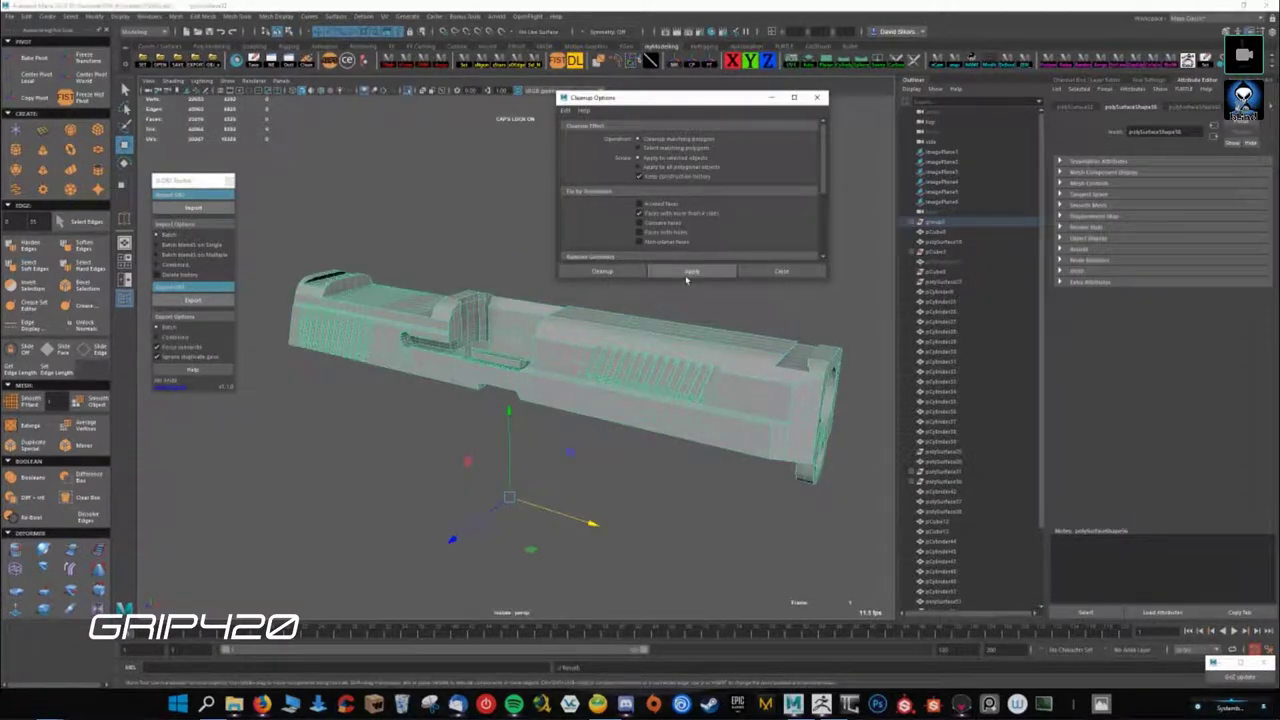
pyautogui.keyDown('alt'); pyautogui.moveTo(601, 424); pyautogui.dragTo(721, 294); pyautogui.keyUp('alt')
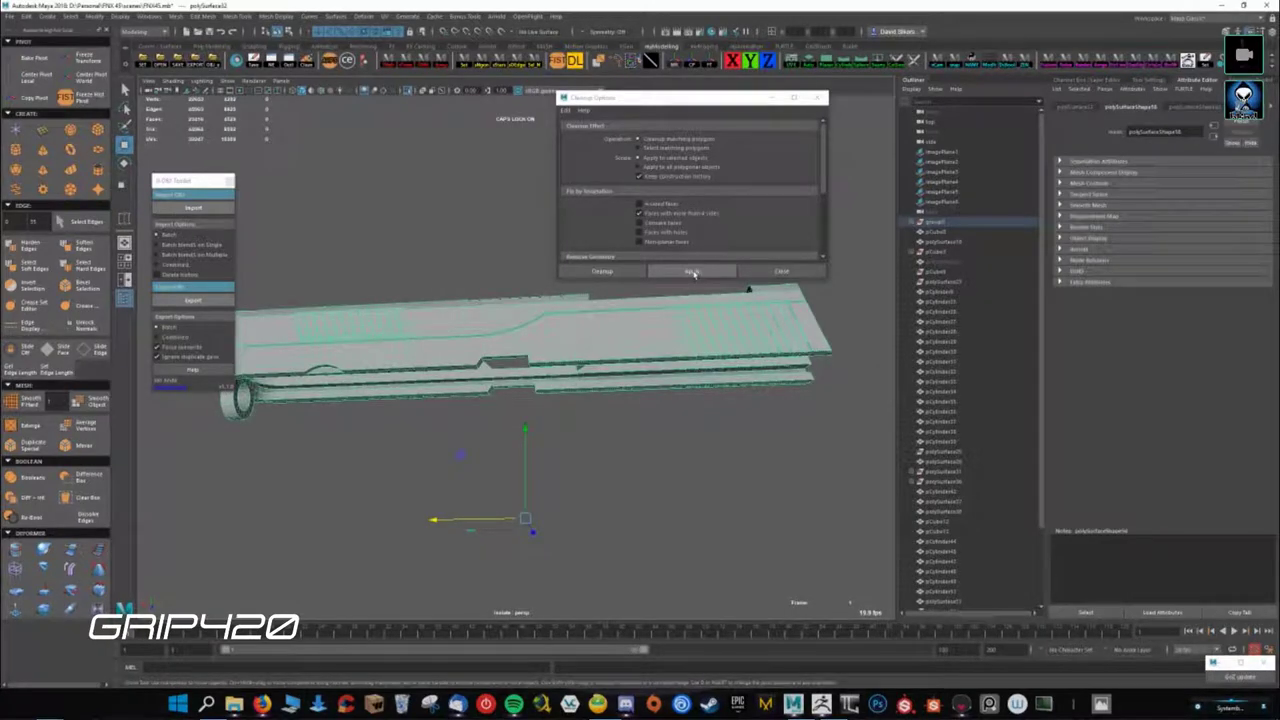
pyautogui.moveTo(610, 366)
pyautogui.keyDown('alt'); pyautogui.mouseDown()
pyautogui.moveTo(622, 405)
pyautogui.moveTo(582, 375)
pyautogui.mouseUp(); pyautogui.keyUp('alt')
# - Undo the accidental moves to restore the slide's original position
pyautogui.hotkey('ctrl', 'z')
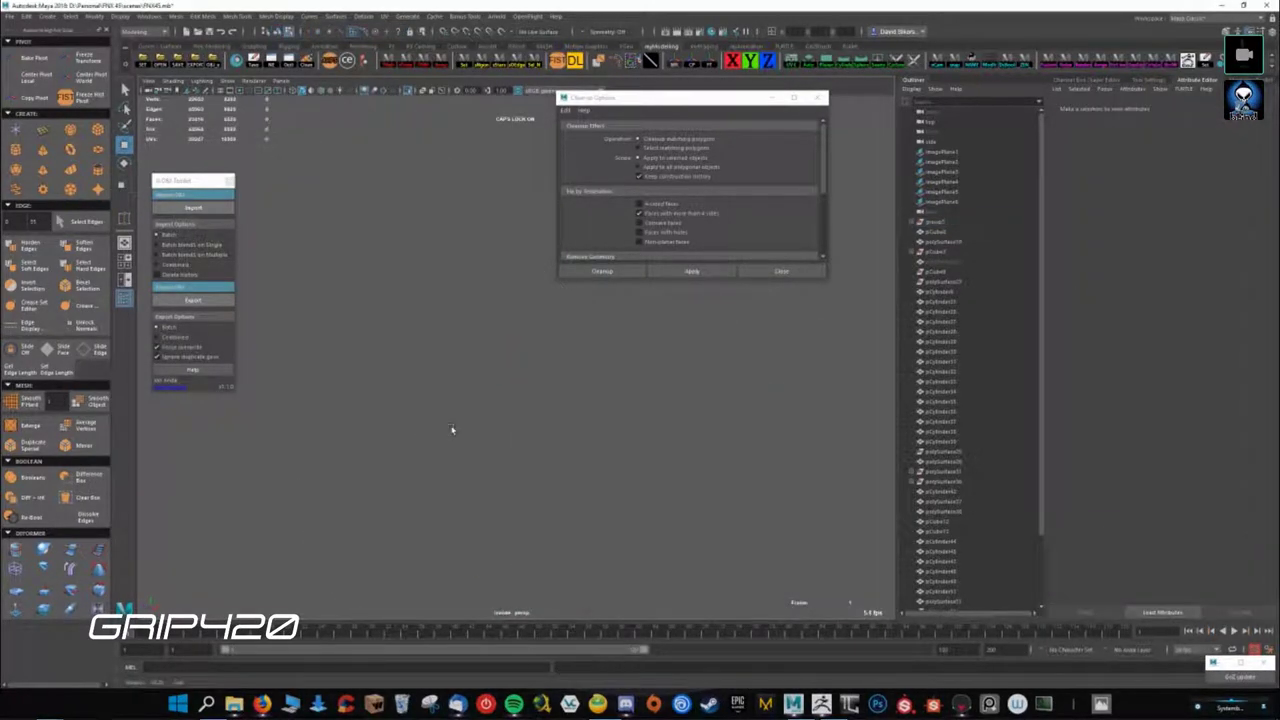
pyautogui.hotkey('ctrl', 'z')
pyautogui.scroll(3, 388, 478)
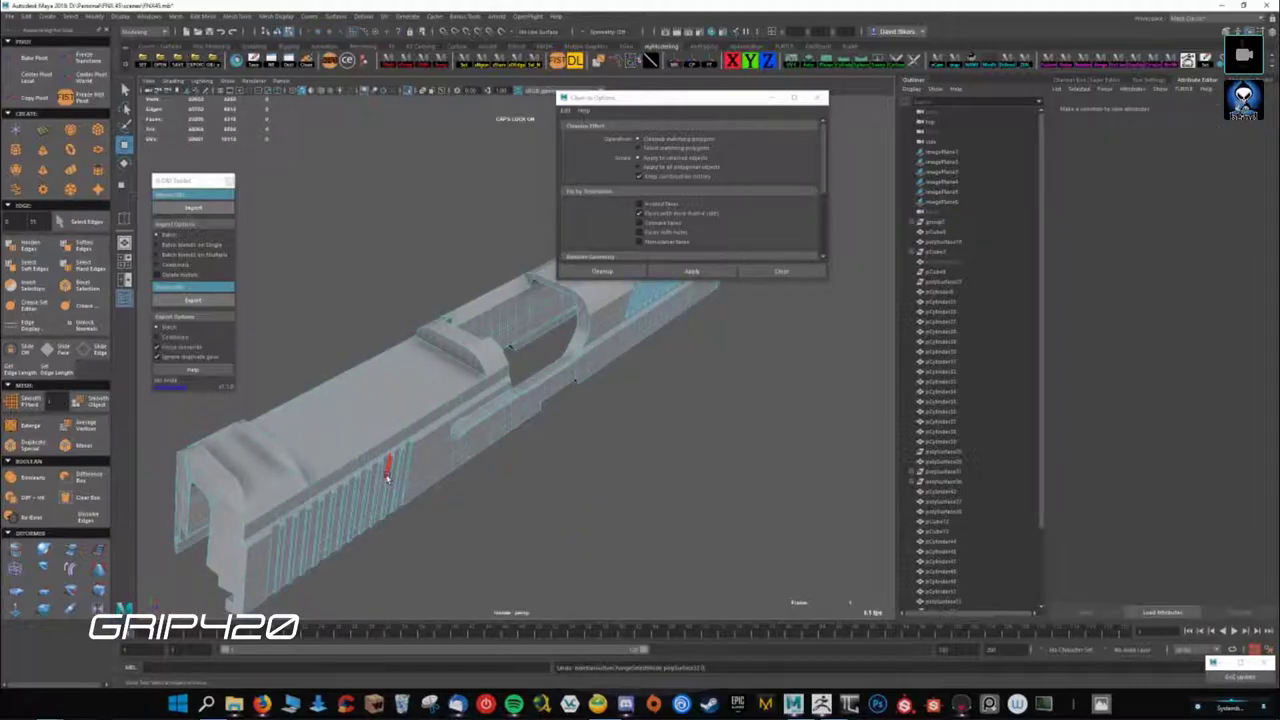
pyautogui.keyDown('alt'); pyautogui.moveTo(388, 478); pyautogui.dragTo(426, 390); pyautogui.keyUp('alt')
pyautogui.hotkey('ctrl', 'z')
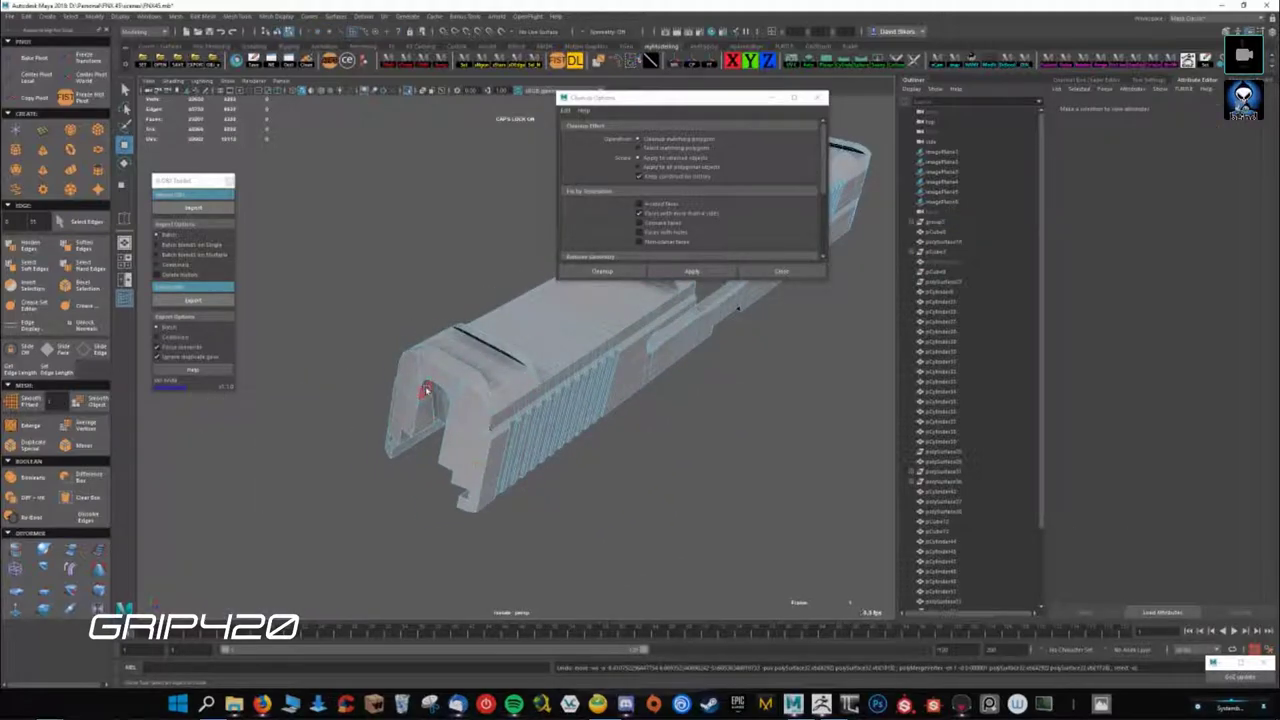
pyautogui.scroll(3, 420, 380)
pyautogui.scroll(3, 402, 360)
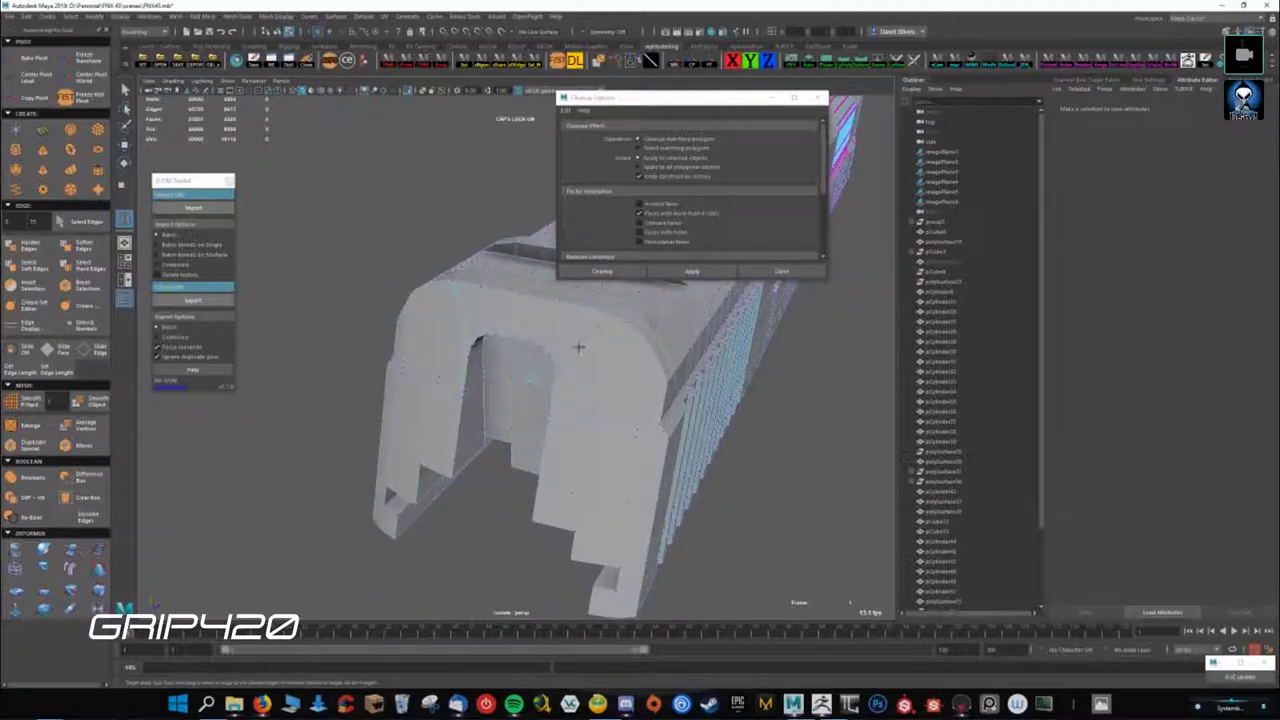
# - Reapply cleanup to select matching many-sided polygons, close its settings, and return to object mode
pyautogui.moveTo(506, 320); pyautogui.dragTo(545, 295, button='right')
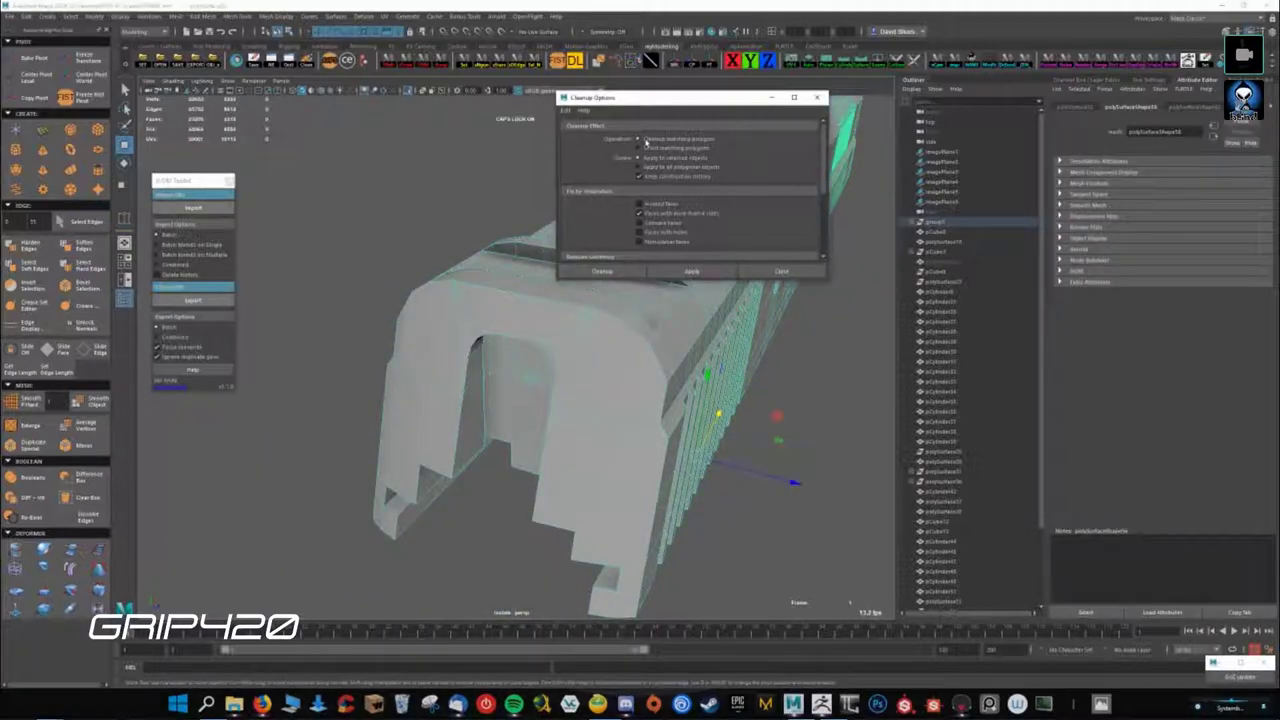
pyautogui.keyDown('alt'); pyautogui.moveTo(680, 291); pyautogui.dragTo(706, 340); pyautogui.keyUp('alt')
pyautogui.click(692, 271)
pyautogui.moveTo(469, 410)
pyautogui.keyDown('alt'); pyautogui.mouseDown()
pyautogui.moveTo(589, 420)
pyautogui.moveTo(643, 358)
pyautogui.moveTo(484, 389)
pyautogui.mouseUp(); pyautogui.keyUp('alt')
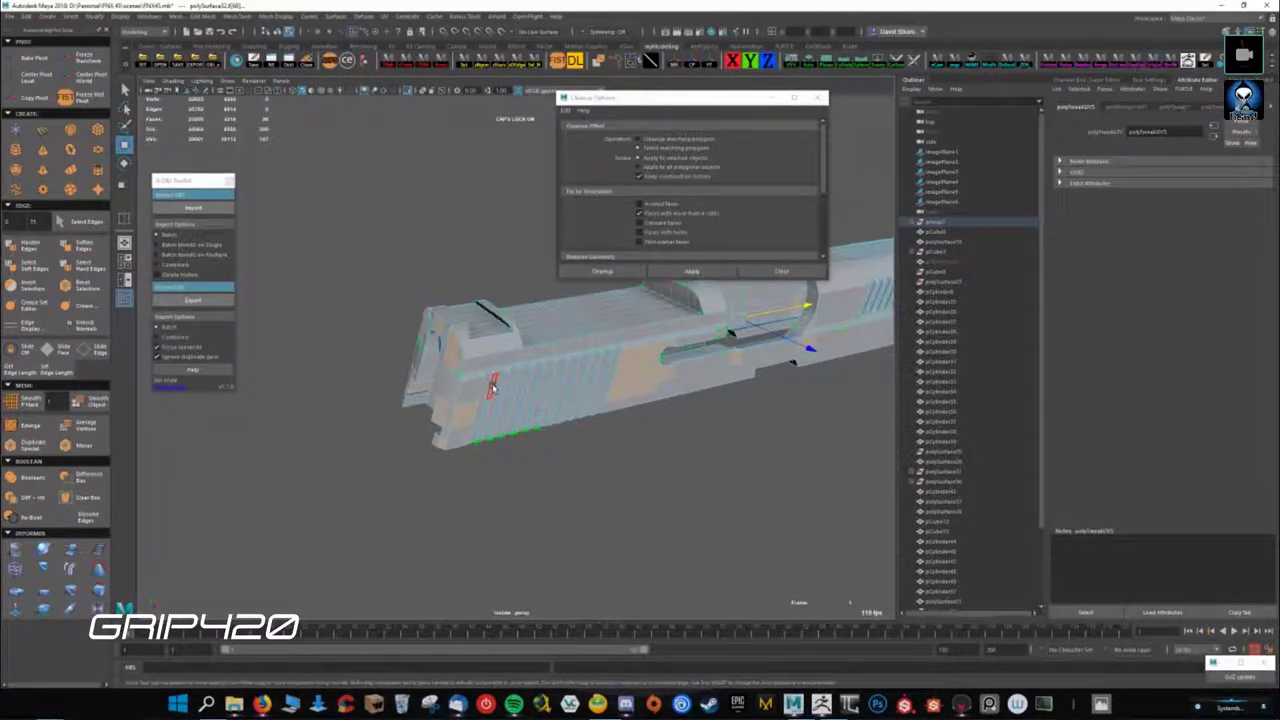
pyautogui.moveTo(463, 370); pyautogui.dragTo(464, 440, button='right')
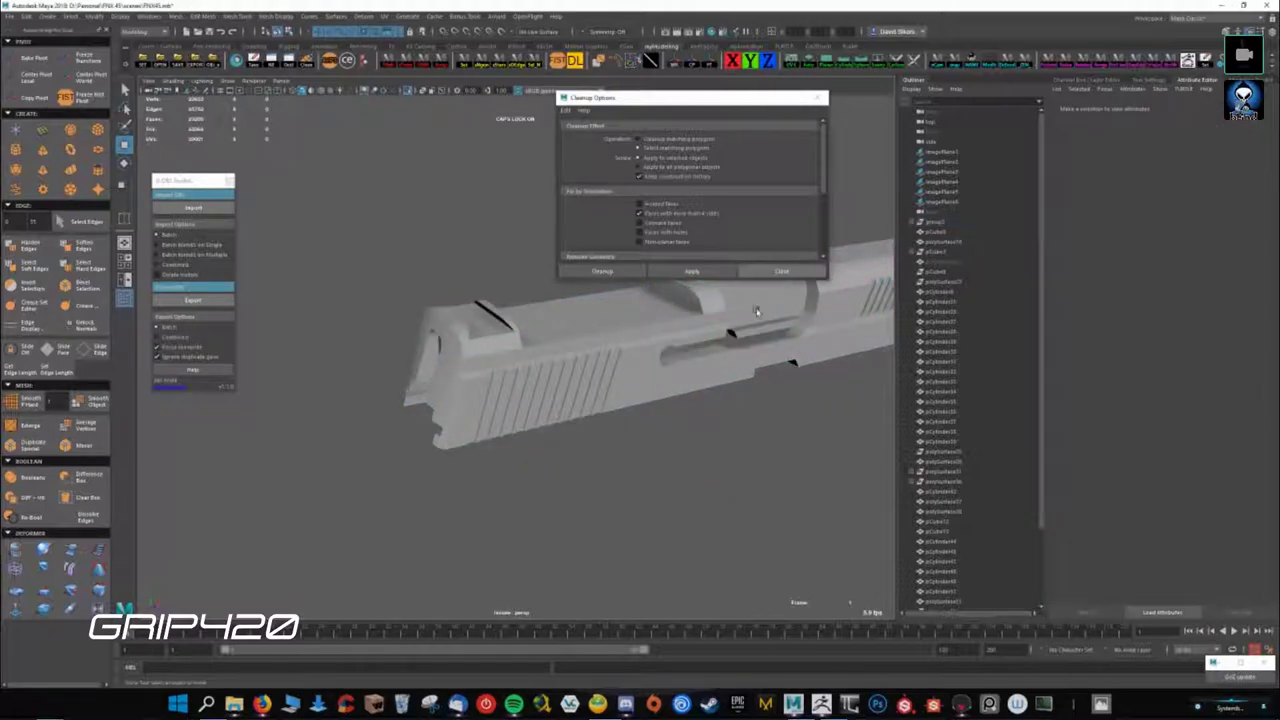
pyautogui.click(781, 271)
pyautogui.press('F8')
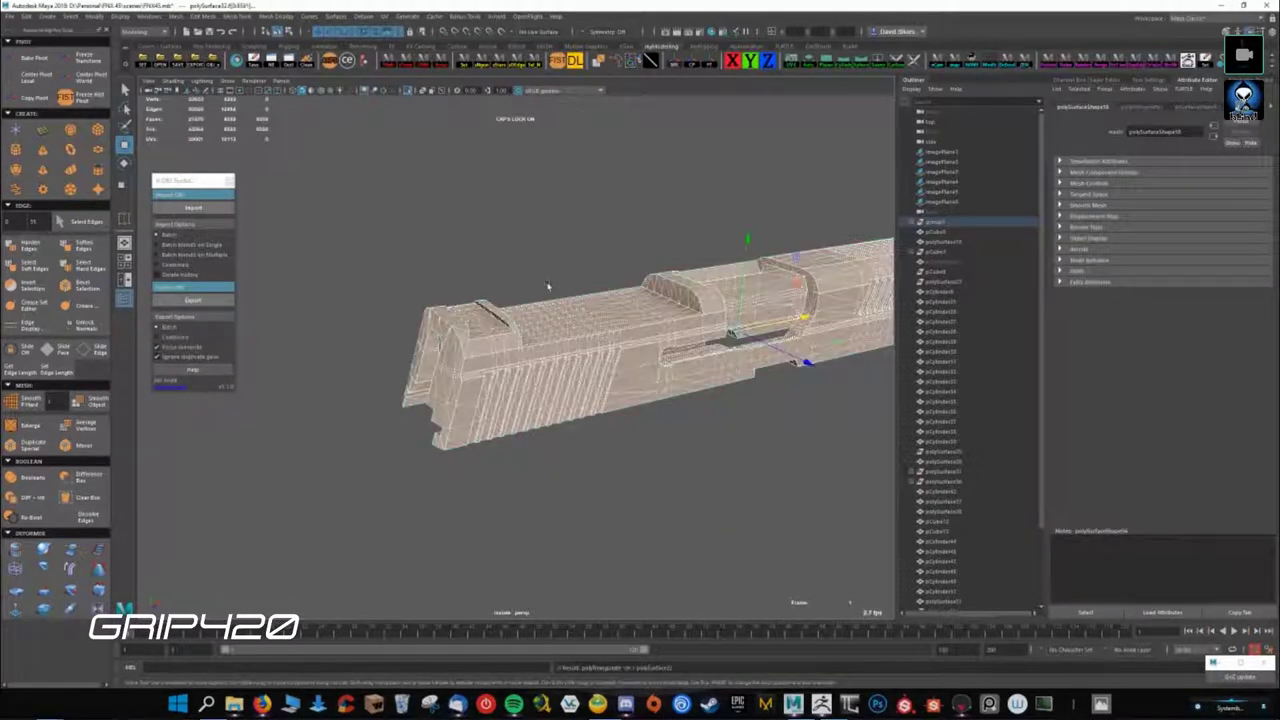
# - Export the reselected slide as OBJ to the Desktop, then switch from Maya to ZBrush
pyautogui.keyDown('alt'); pyautogui.moveTo(521, 308); pyautogui.dragTo(600, 330); pyautogui.keyUp('alt')
pyautogui.click(585, 320)
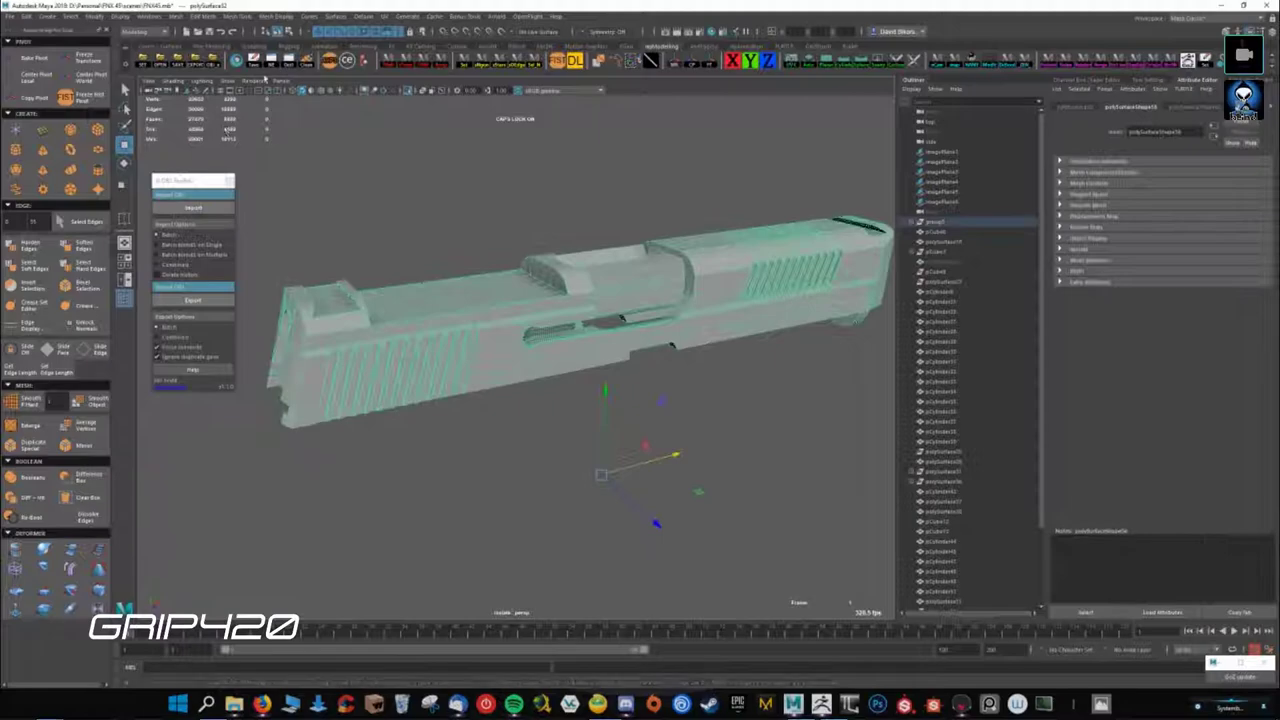
pyautogui.click(193, 300)
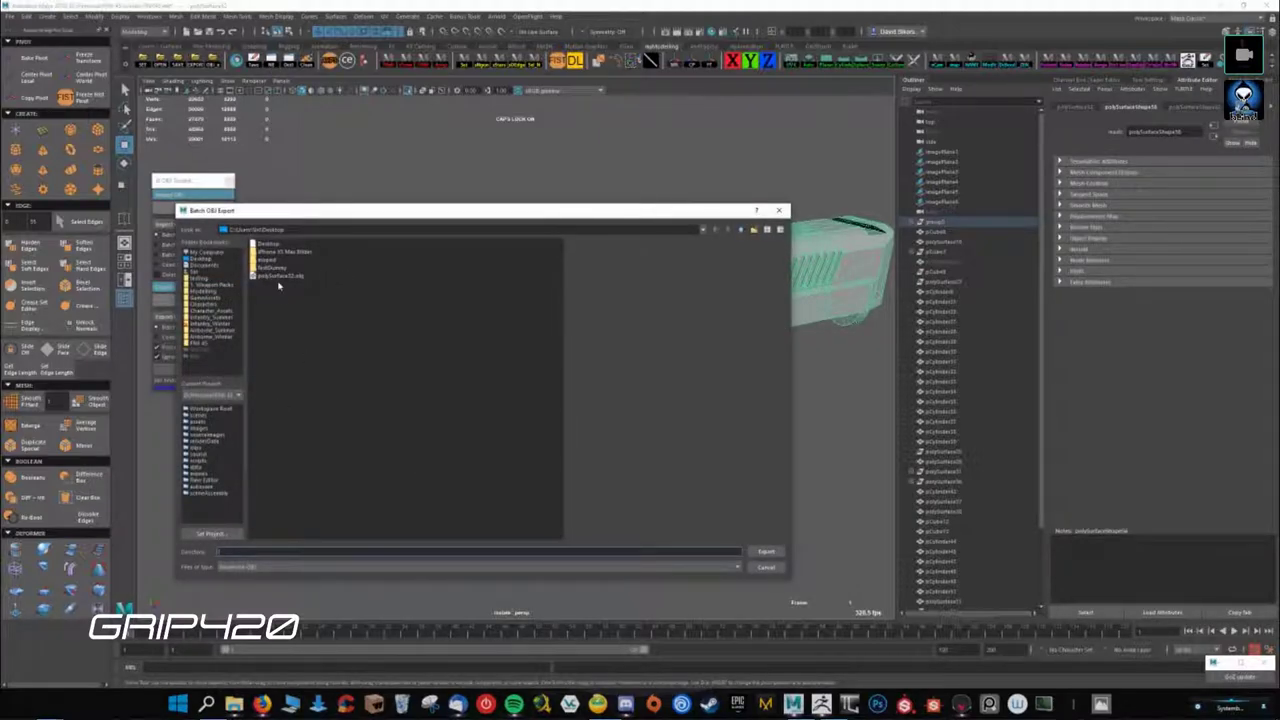
pyautogui.click(765, 551)
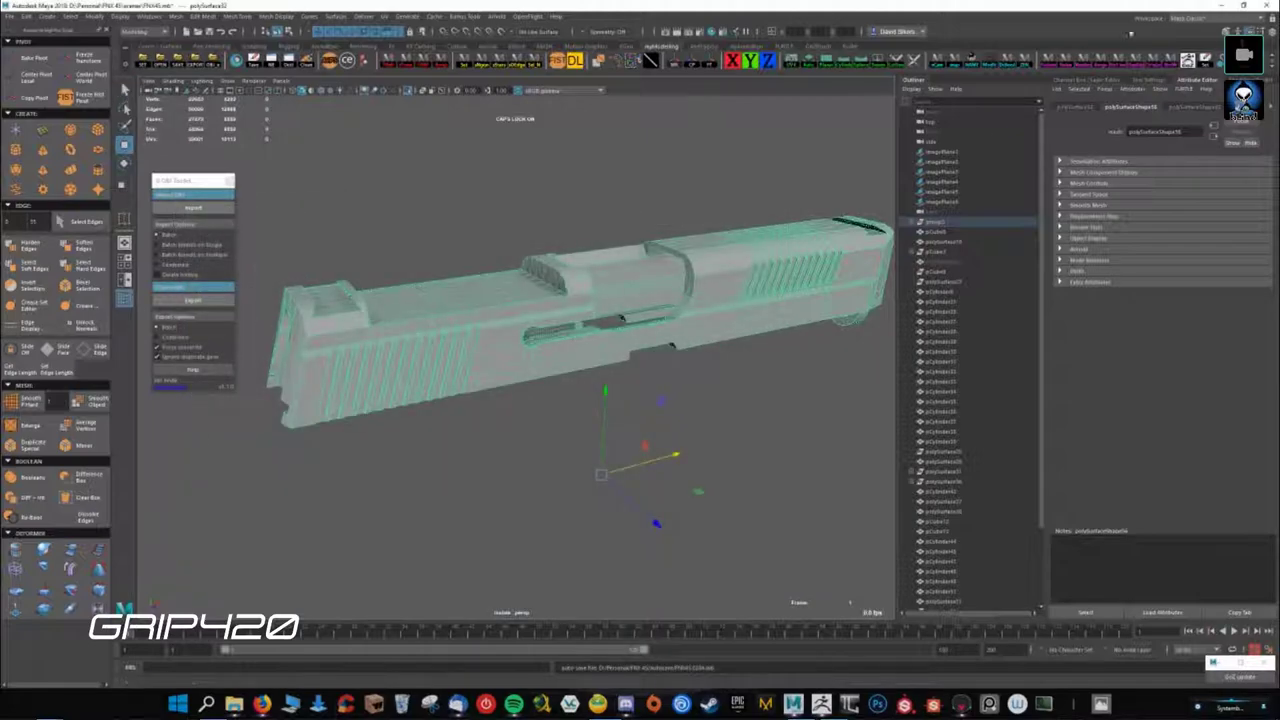
pyautogui.click(1218, 6)
pyautogui.click(821, 704)
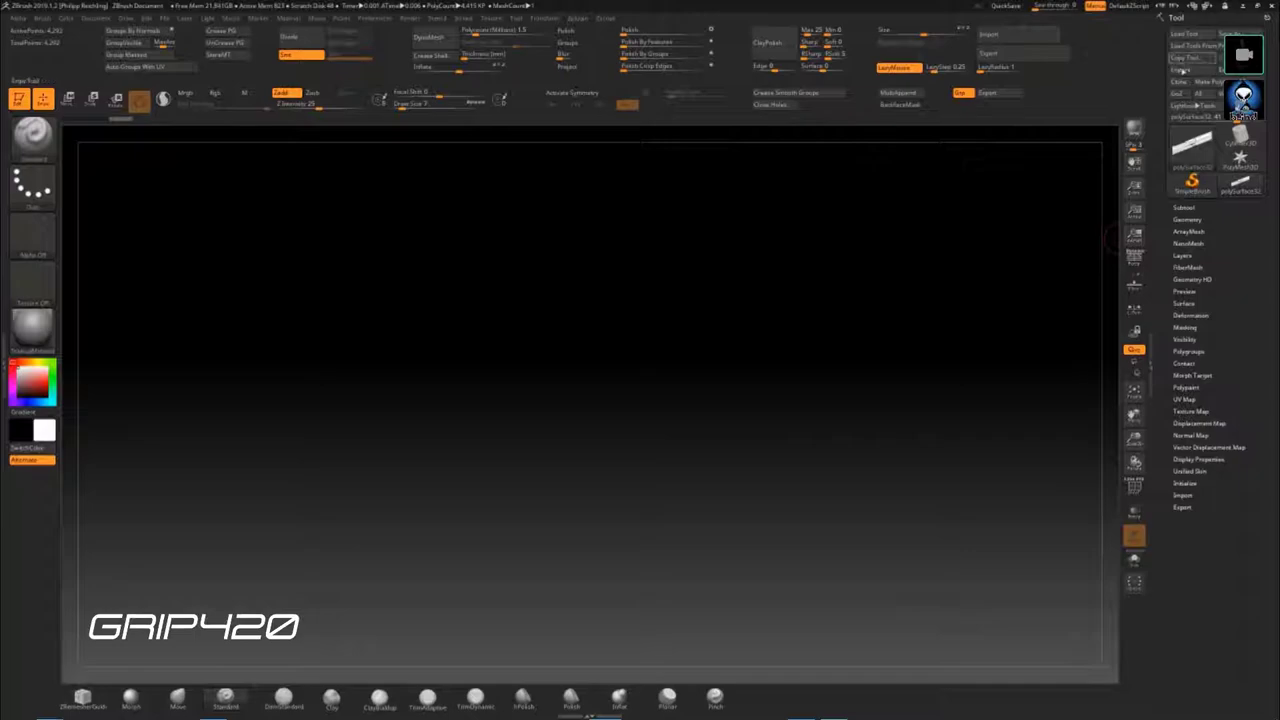
# - Import polySurface32.obj and turn the slide to front and side views
pyautogui.click(1180, 69)
pyautogui.doubleClick(805, 302)
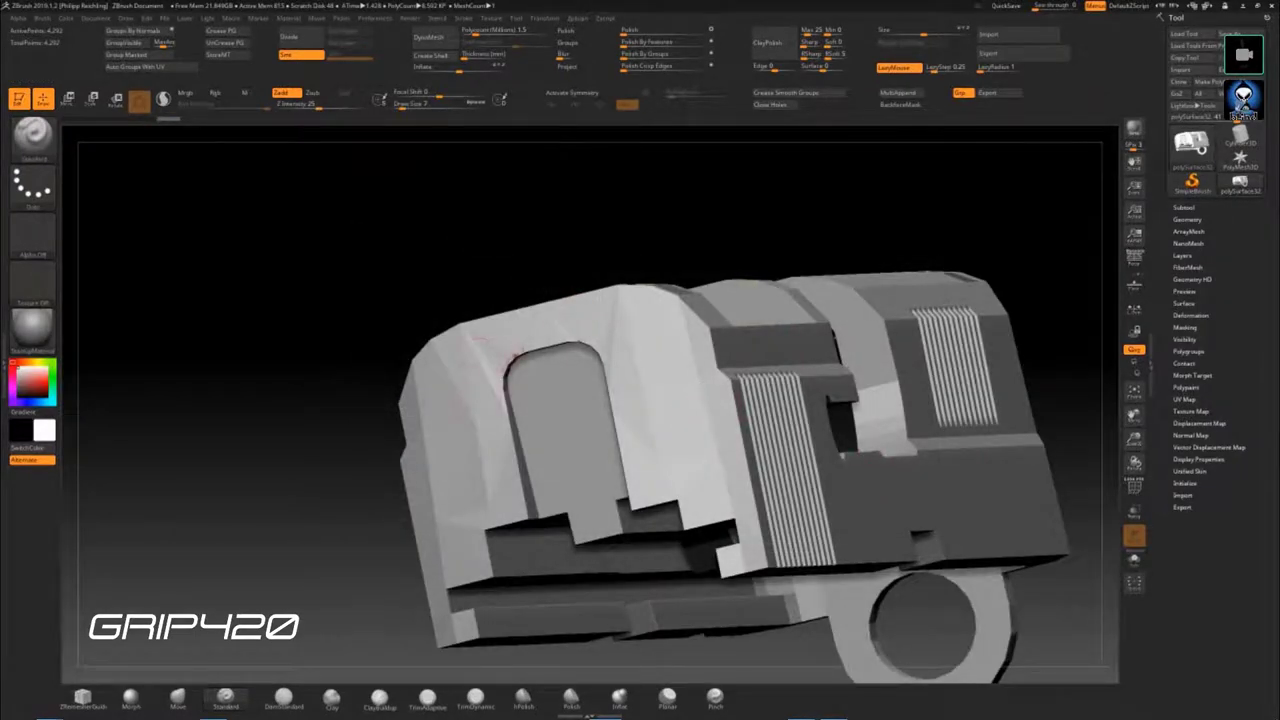
pyautogui.keyDown('shift'); pyautogui.moveTo(490, 234); pyautogui.dragTo(913, 398); pyautogui.keyUp('shift')
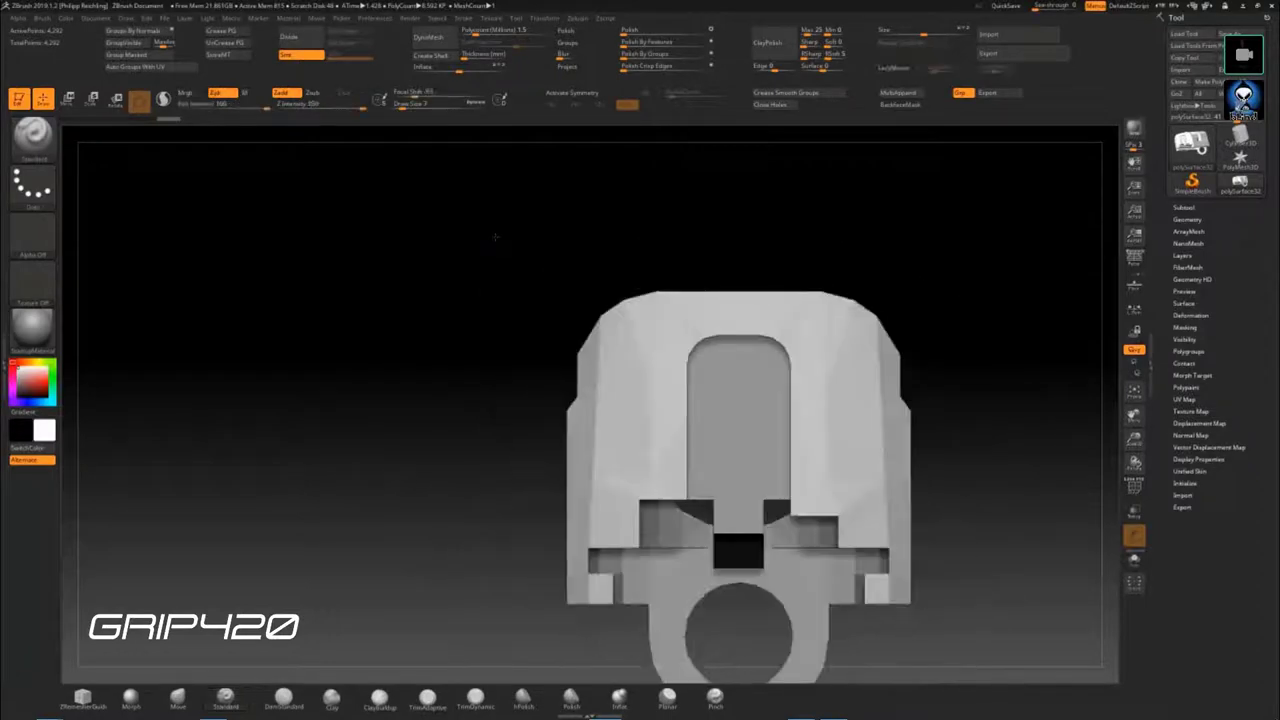
pyautogui.keyDown('alt'); pyautogui.moveTo(998, 451); pyautogui.dragTo(889, 488); pyautogui.keyUp('alt')
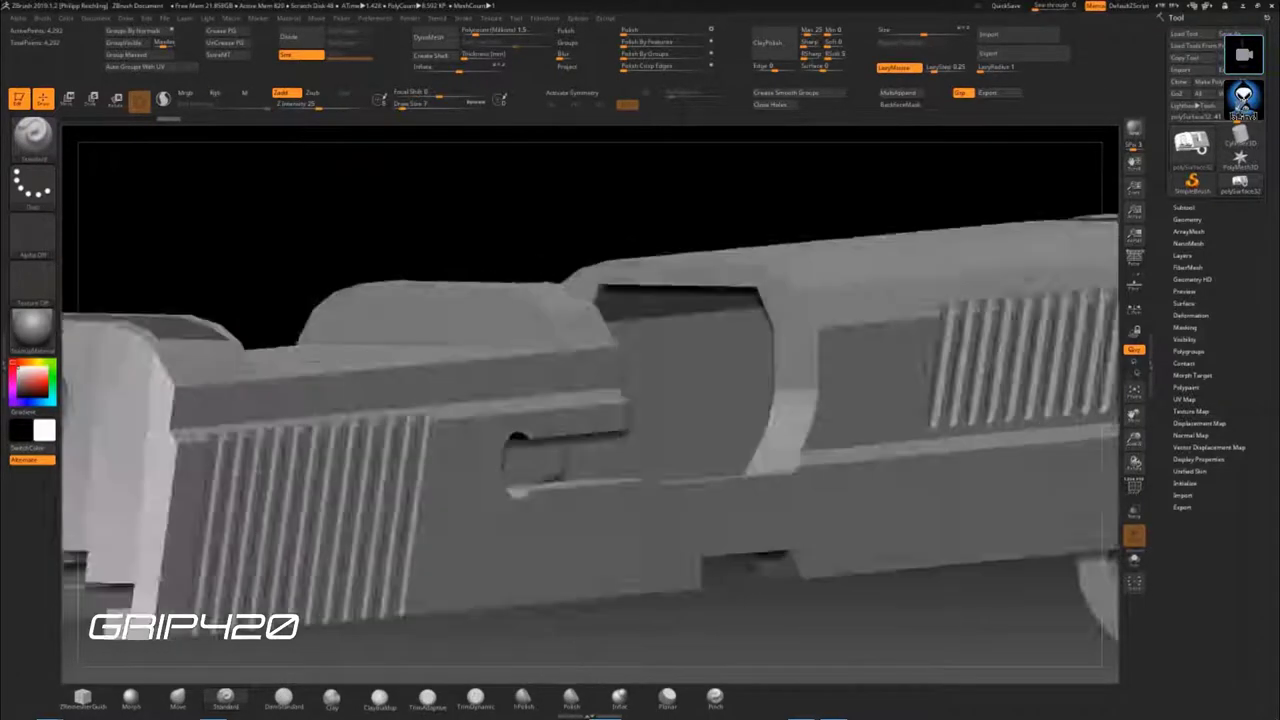
pyautogui.moveTo(926, 413)
pyautogui.keyDown('shift'); pyautogui.mouseDown()
pyautogui.moveTo(640, 410)
pyautogui.moveTo(813, 569)
pyautogui.moveTo(556, 564)
pyautogui.moveTo(610, 560)
pyautogui.mouseUp(); pyautogui.keyUp('shift')
# - Toggle Persp a few times, inspect the slide's rear end closely, and expand the Subtool list
pyautogui.click(1134, 258)
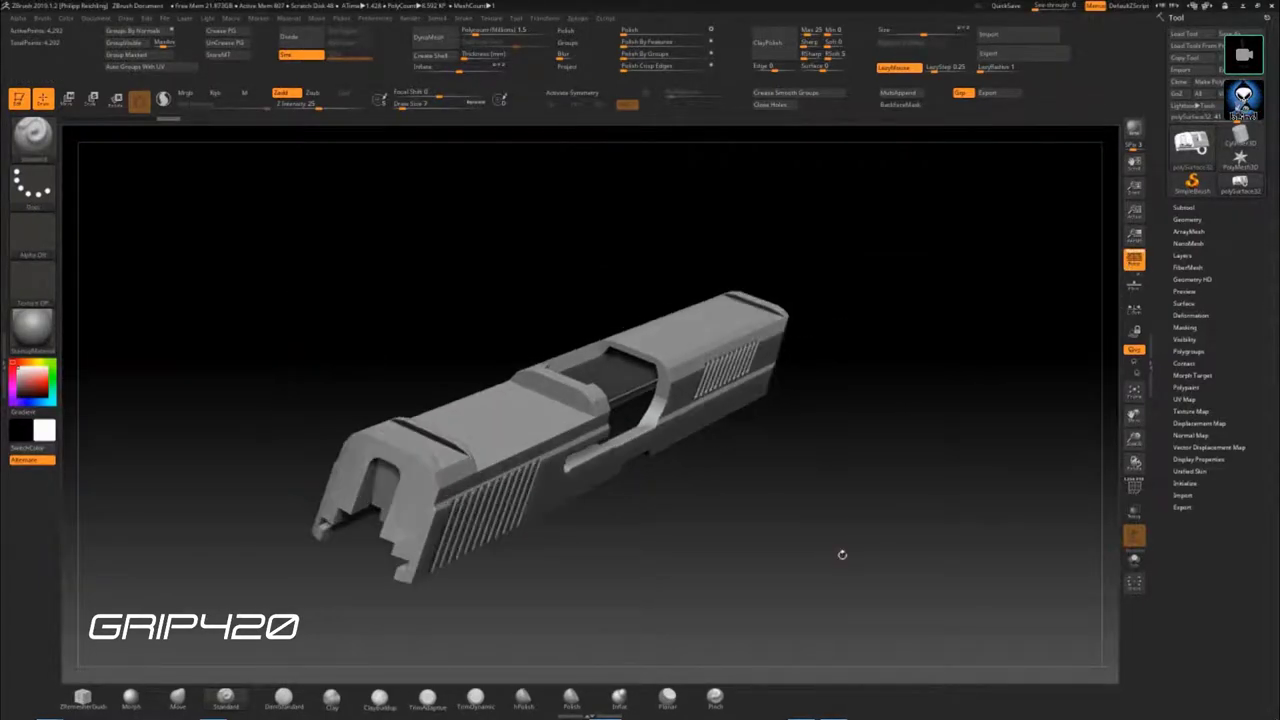
pyautogui.click(1134, 258)
pyautogui.click(1134, 258)
pyautogui.click(1134, 258)
pyautogui.click(1134, 258)
pyautogui.click(1134, 258)
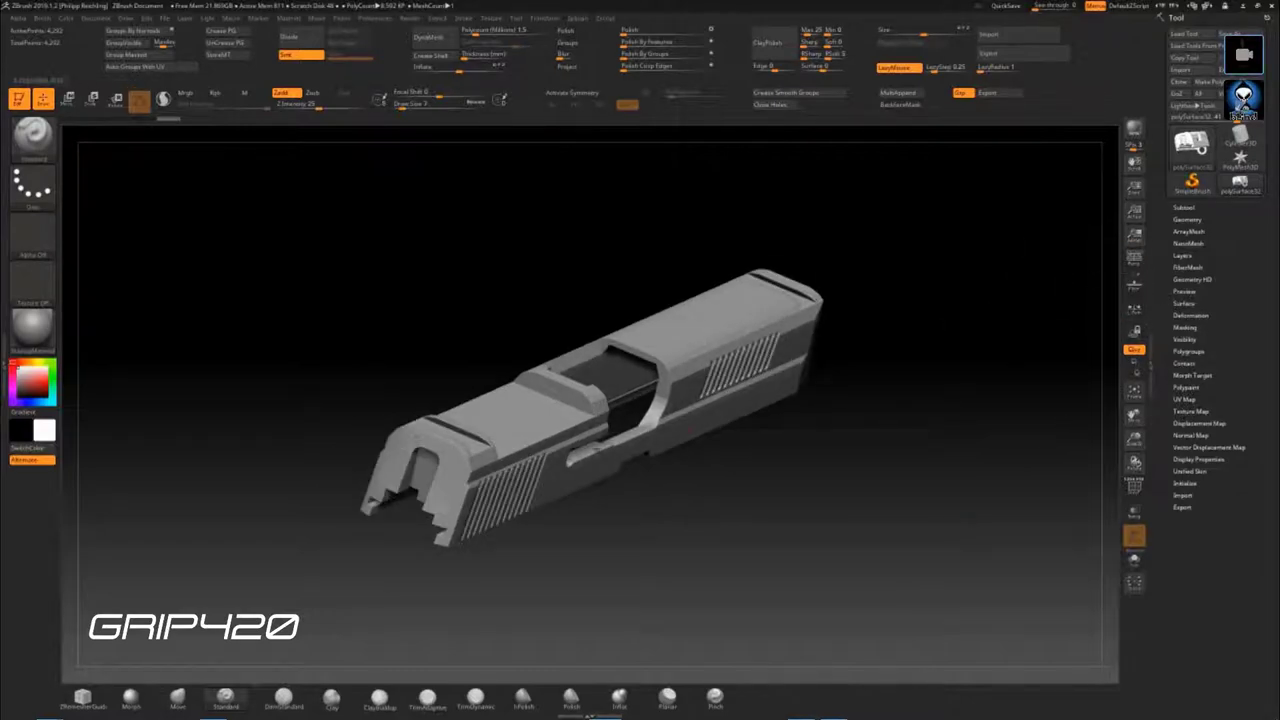
pyautogui.moveTo(735, 454); pyautogui.dragTo(380, 440)
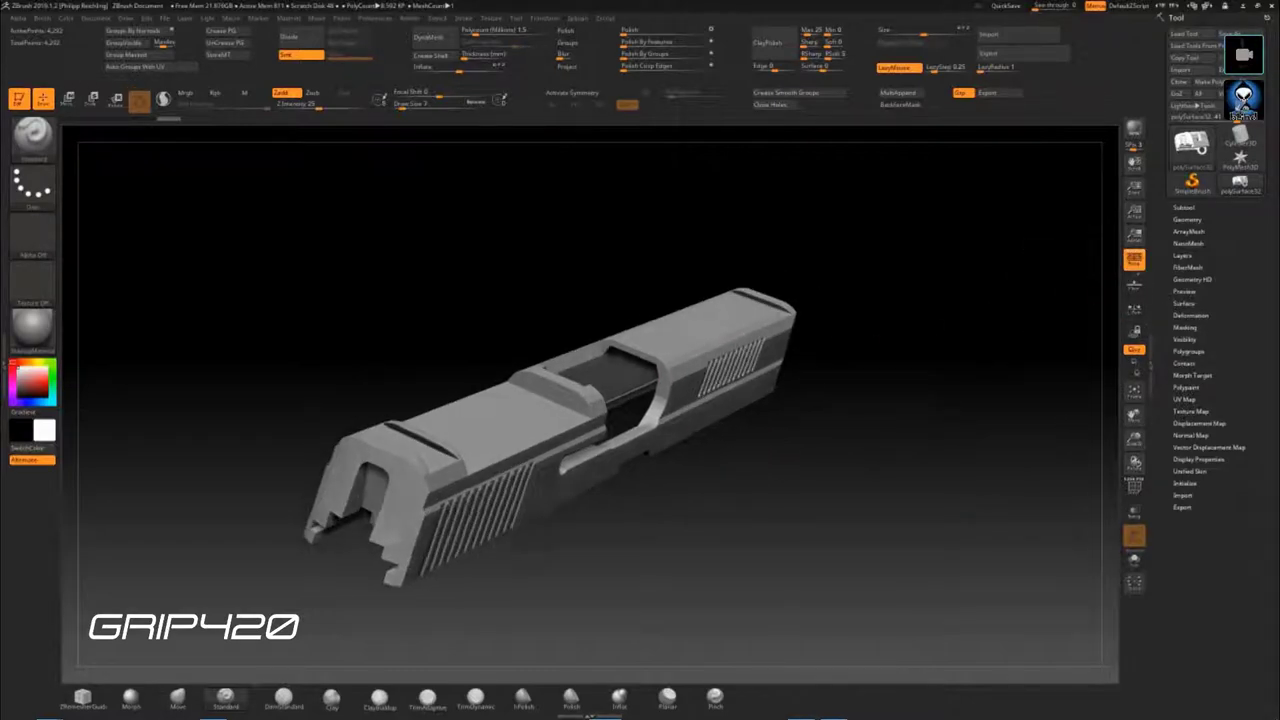
pyautogui.moveTo(734, 480); pyautogui.dragTo(603, 452)
pyautogui.moveTo(668, 485)
pyautogui.mouseDown()
pyautogui.moveTo(700, 491)
pyautogui.moveTo(643, 494)
pyautogui.moveTo(457, 384)
pyautogui.mouseUp()
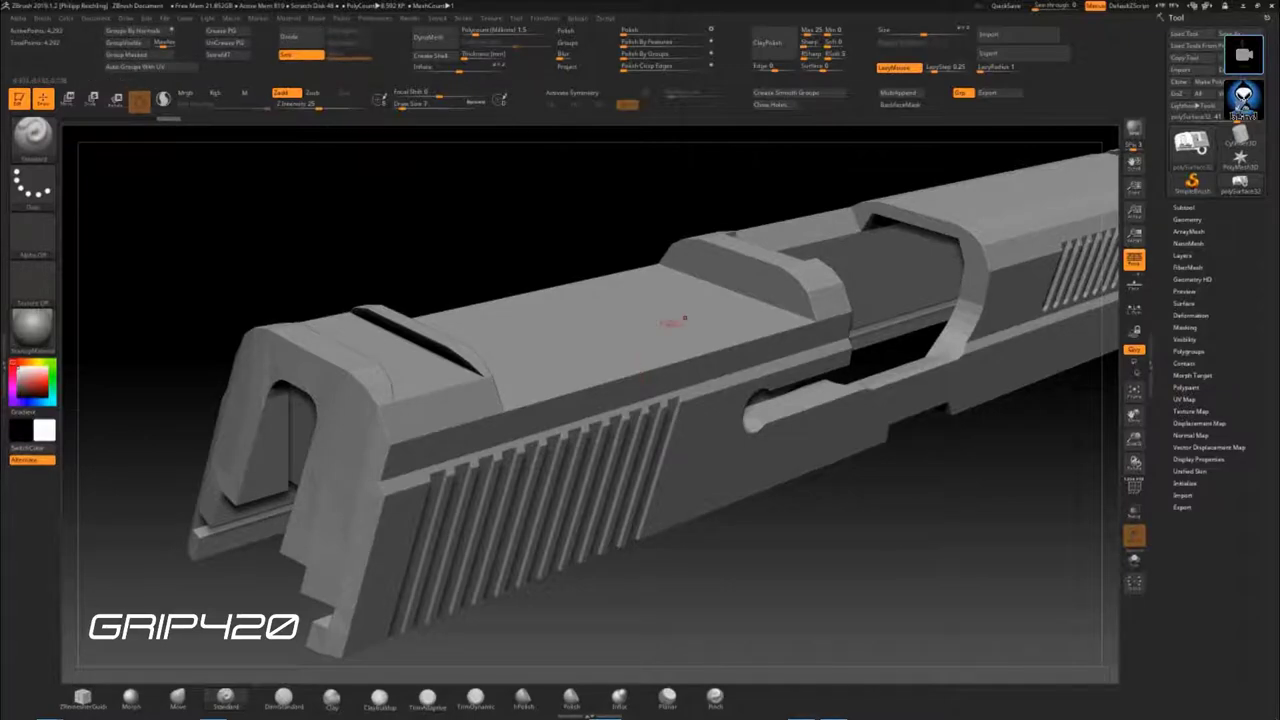
pyautogui.moveTo(684, 318)
pyautogui.mouseDown()
pyautogui.moveTo(620, 330)
pyautogui.moveTo(700, 340)
pyautogui.moveTo(660, 330)
pyautogui.moveTo(740, 310)
pyautogui.mouseUp()
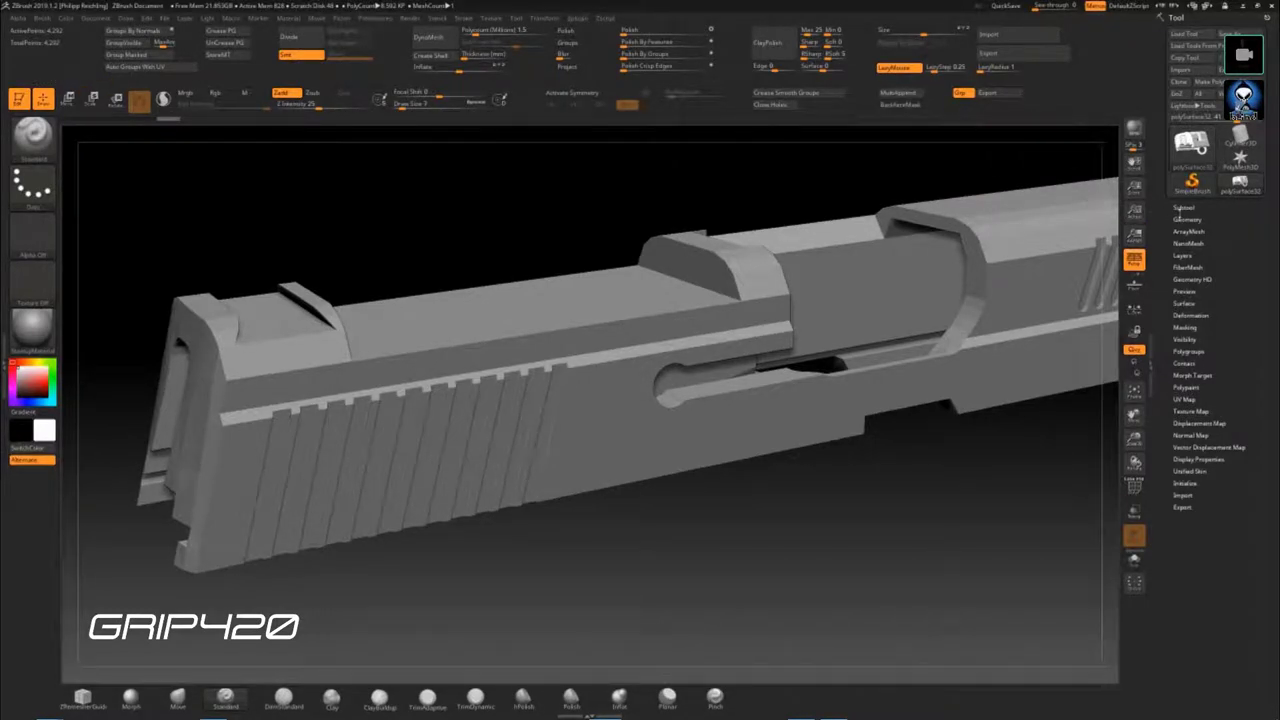
pyautogui.click(1183, 208)
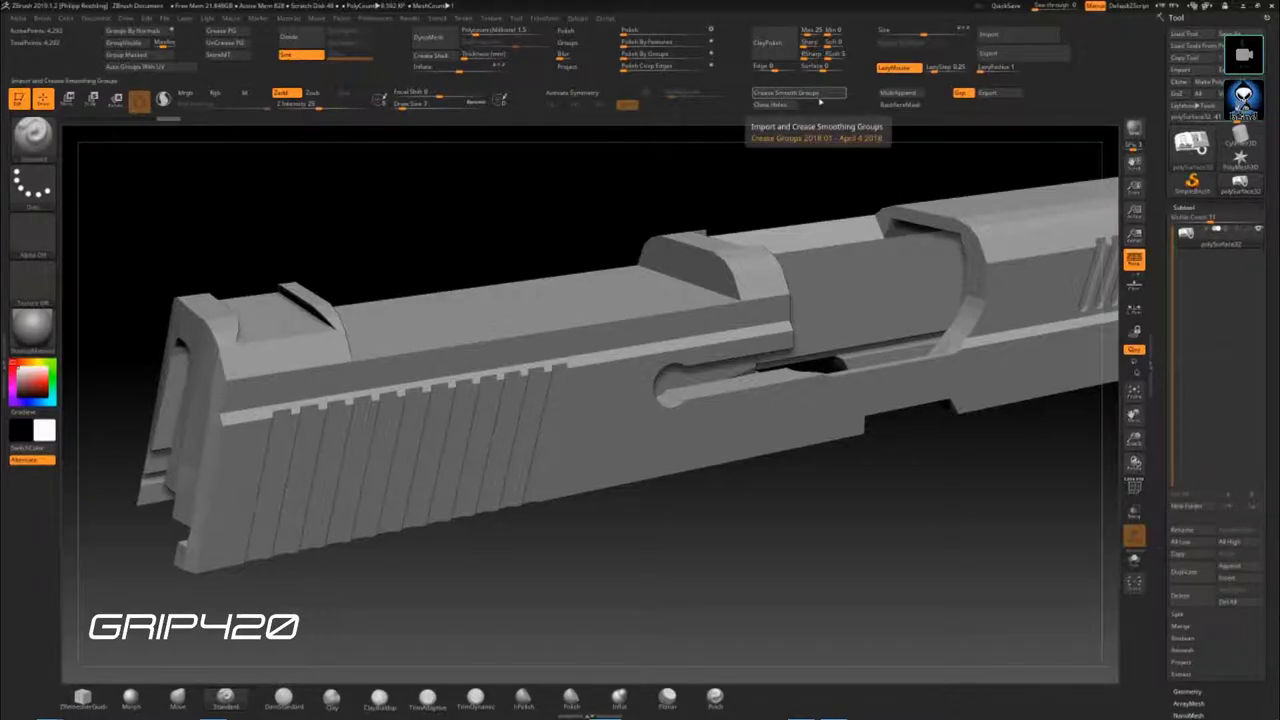
# - Load polySurface32.obj's smoothing groups into the current slide as 320 creased polygroups
pyautogui.click(813, 95)
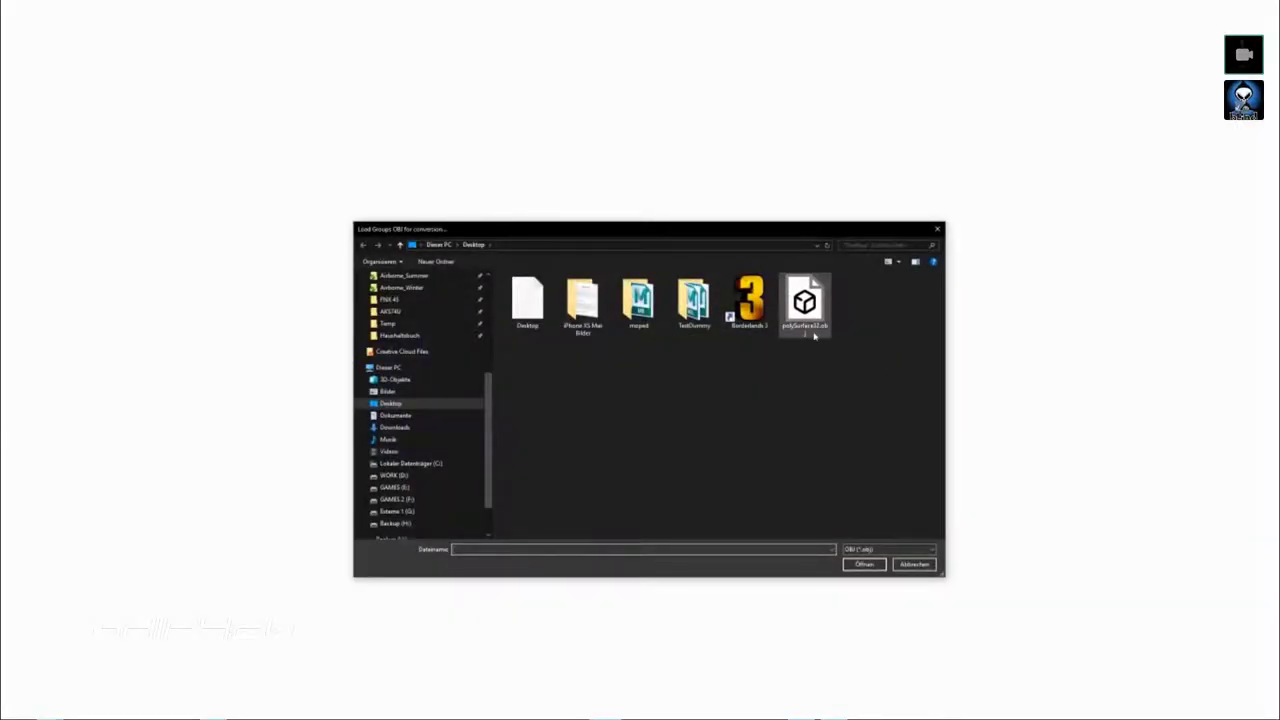
pyautogui.click(804, 303)
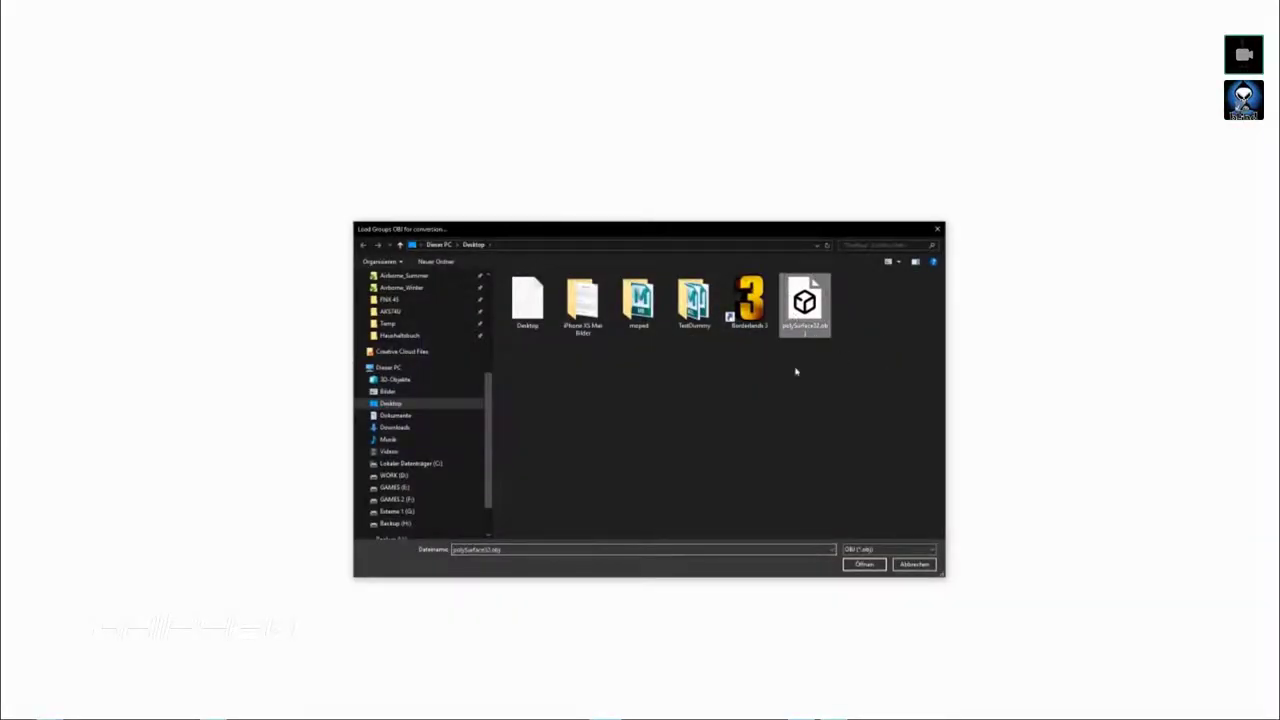
pyautogui.click(862, 564)
pyautogui.click(601, 212)
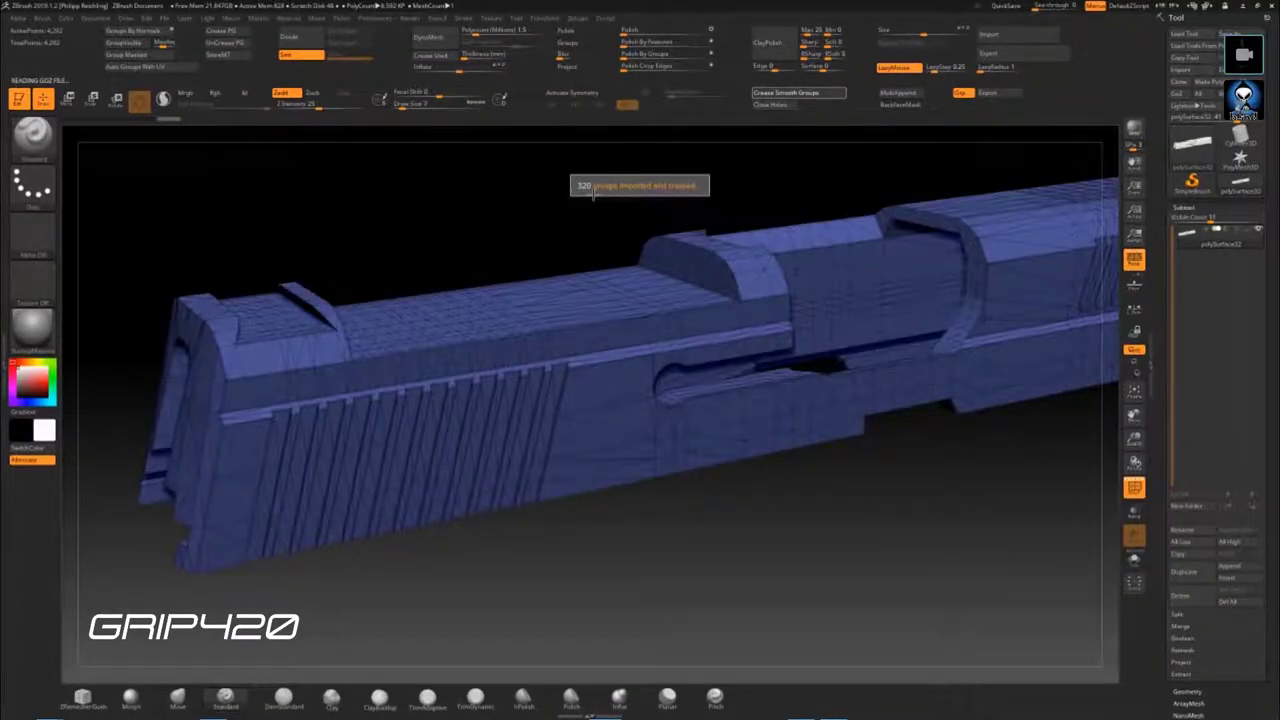
# - Check the serrations and front arch, then subdivide the slide to SDiv 6
pyautogui.keyDown('ctrl'); pyautogui.moveTo(231, 377); pyautogui.dragTo(300, 345, button='right'); pyautogui.keyUp('ctrl')
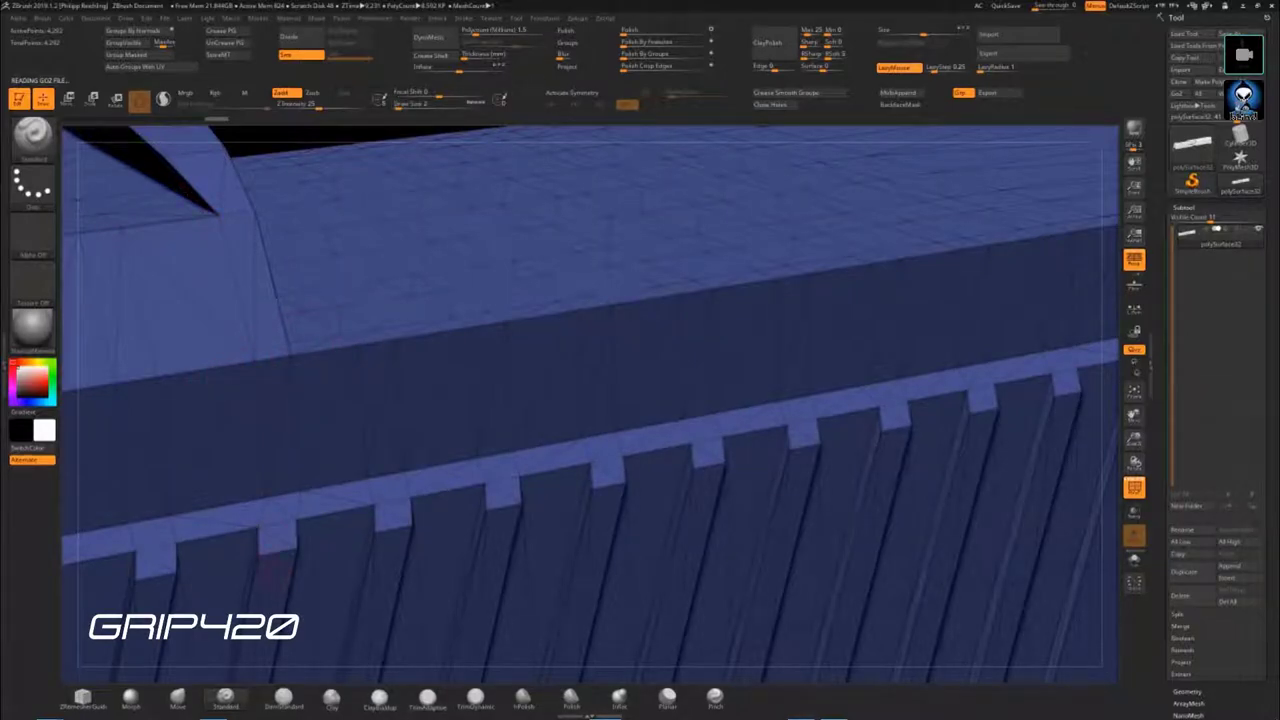
pyautogui.moveTo(372, 540)
pyautogui.mouseDown(button='right')
pyautogui.moveTo(510, 283)
pyautogui.moveTo(430, 290)
pyautogui.mouseUp(button='right')
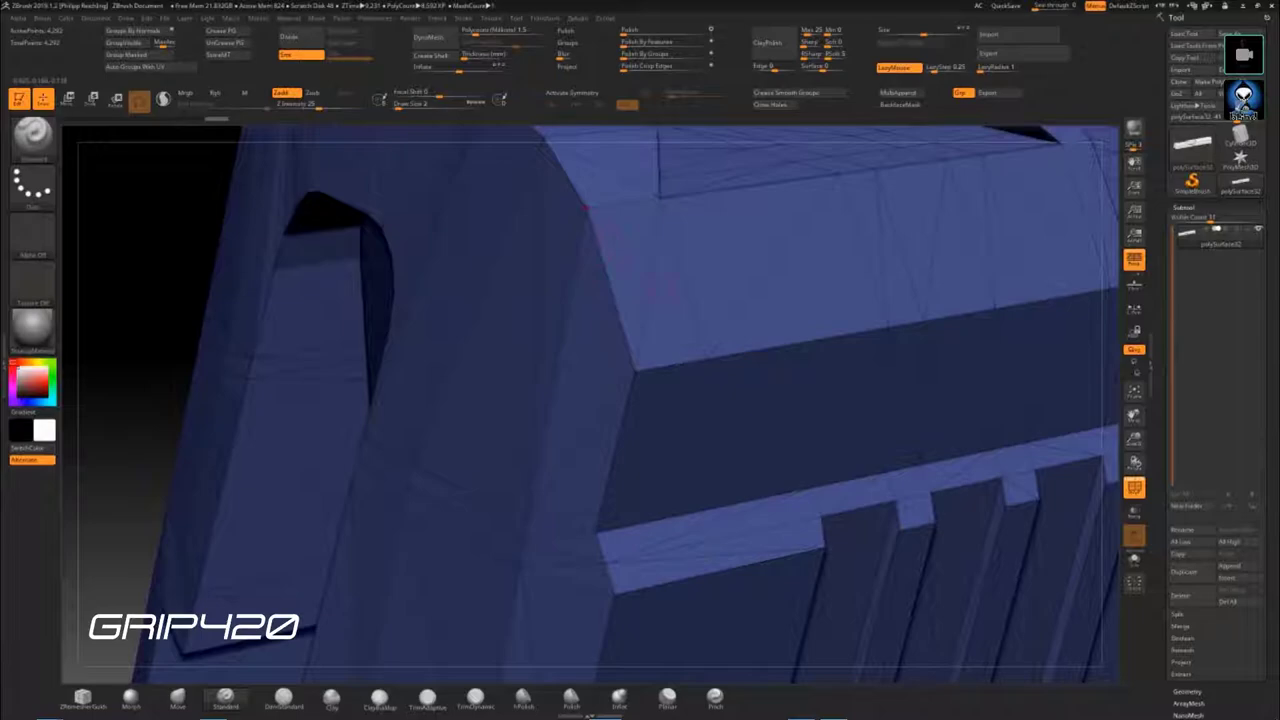
pyautogui.moveTo(660, 237); pyautogui.dragTo(434, 314, button='right')
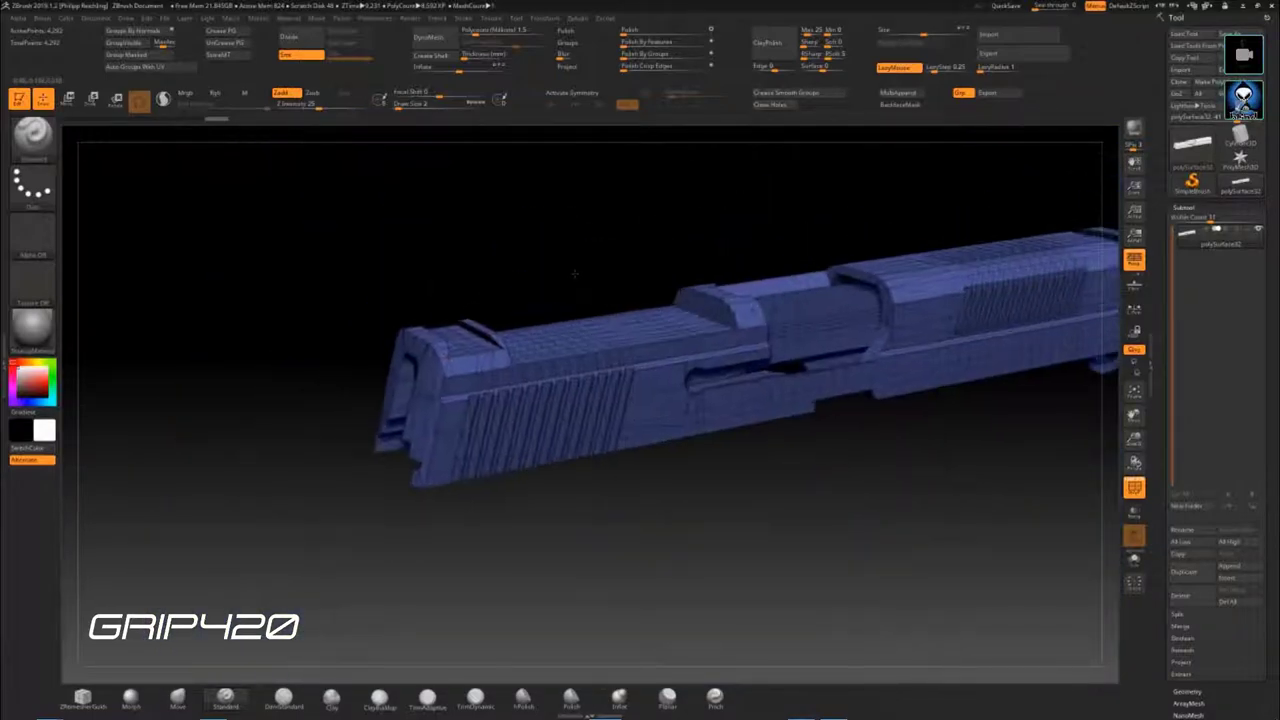
pyautogui.click(286, 44)
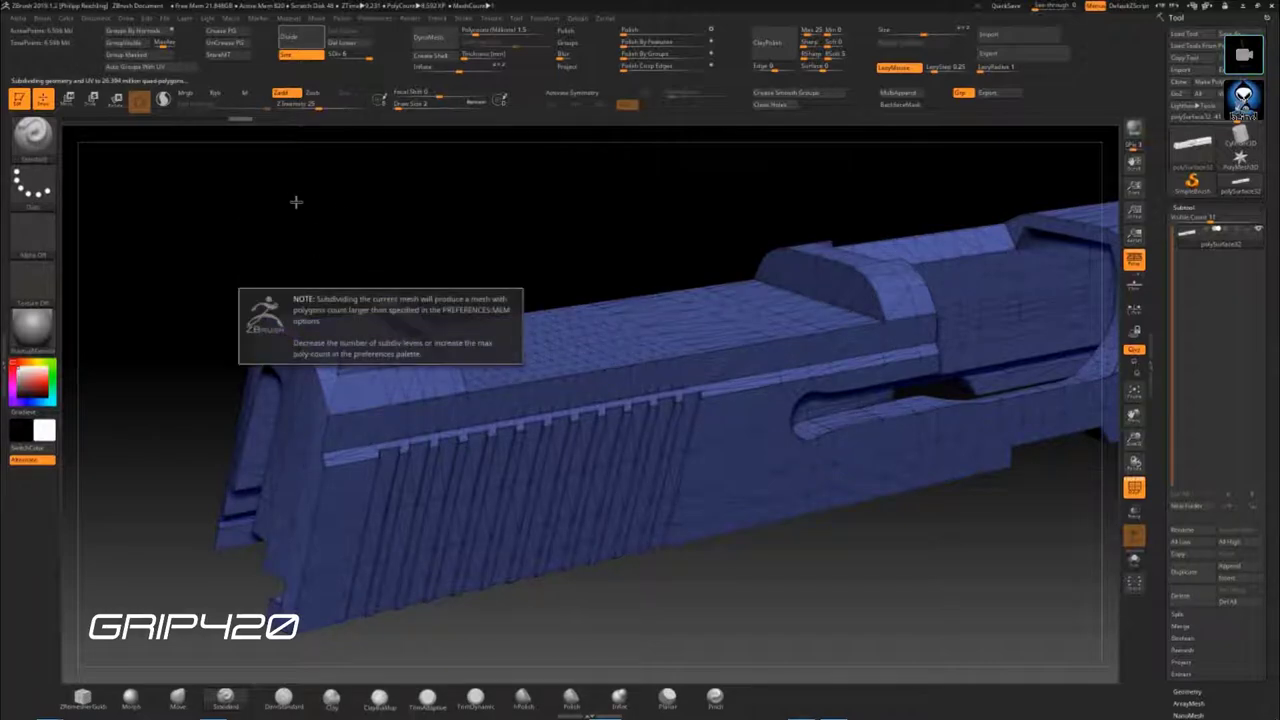
# - Turn off PolyF and inspect the level-6 slide's creased serrations, rear sight and ejection port
pyautogui.moveTo(357, 268); pyautogui.dragTo(283, 243)
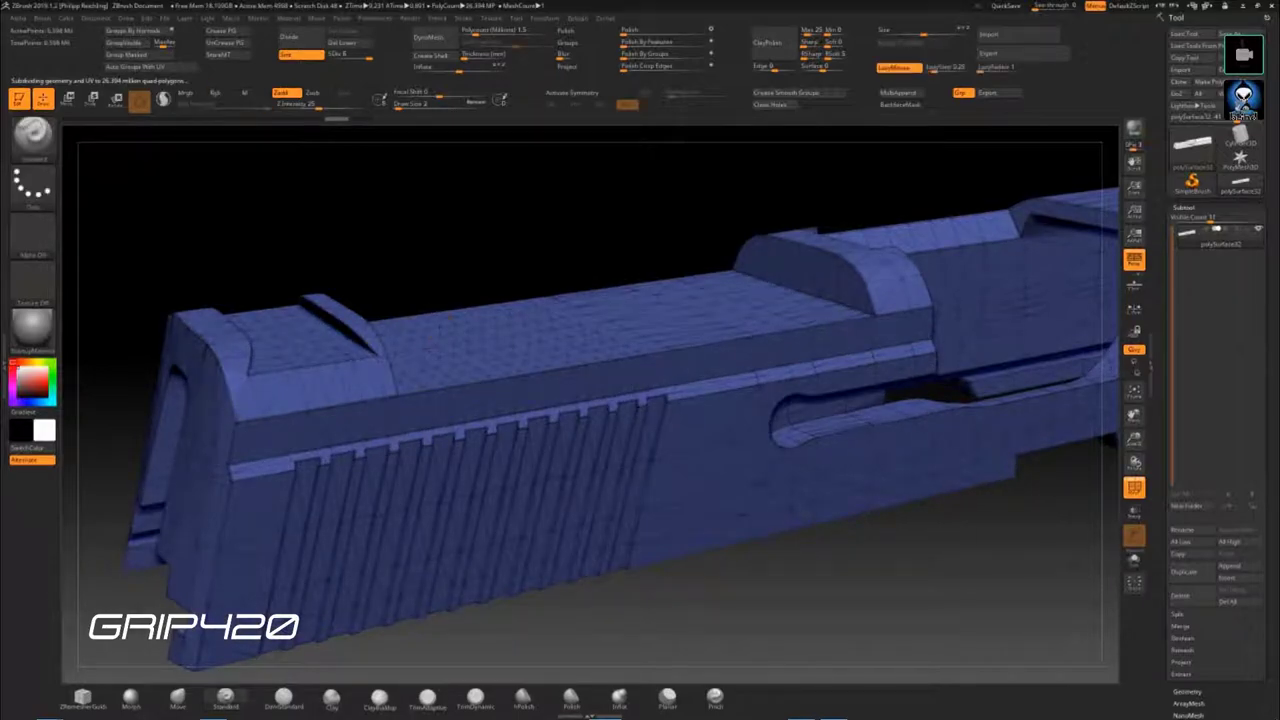
pyautogui.hotkey('shift', 'f')
pyautogui.moveTo(723, 557)
pyautogui.mouseDown()
pyautogui.moveTo(886, 591)
pyautogui.moveTo(622, 477)
pyautogui.moveTo(581, 354)
pyautogui.mouseUp()
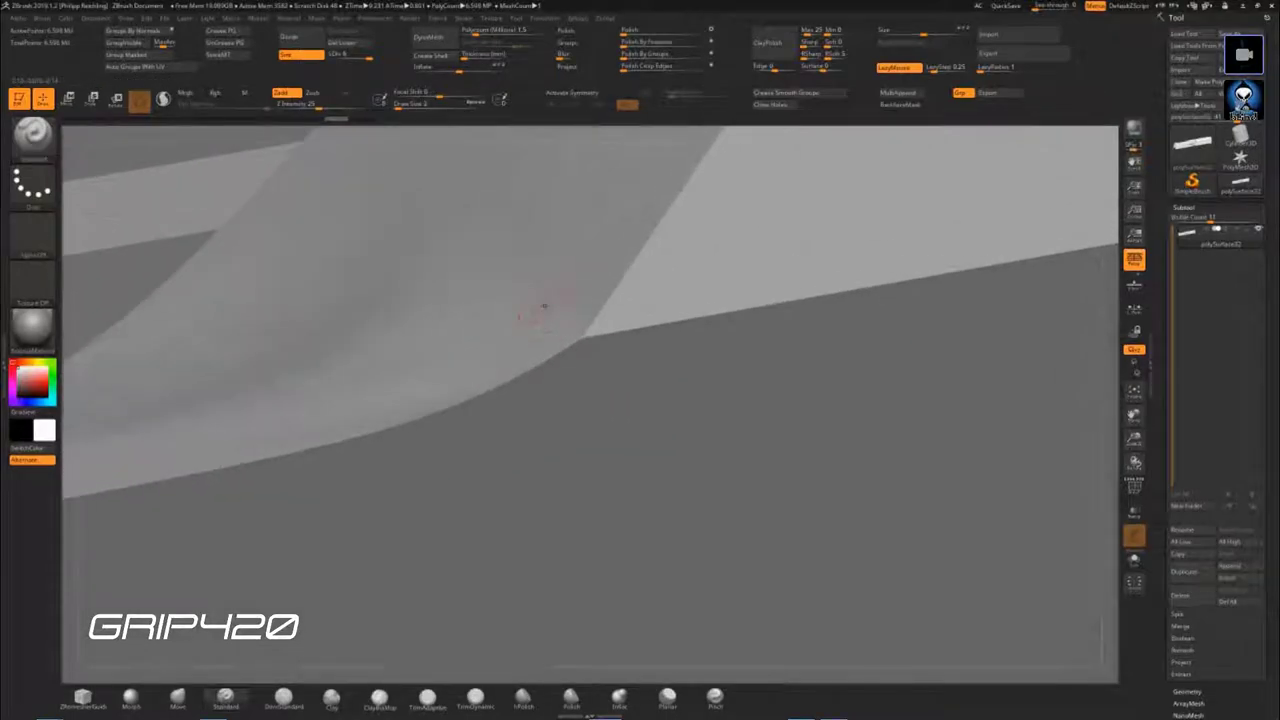
pyautogui.keyDown('alt'); pyautogui.moveTo(602, 391); pyautogui.dragTo(602, 392); pyautogui.keyUp('alt')
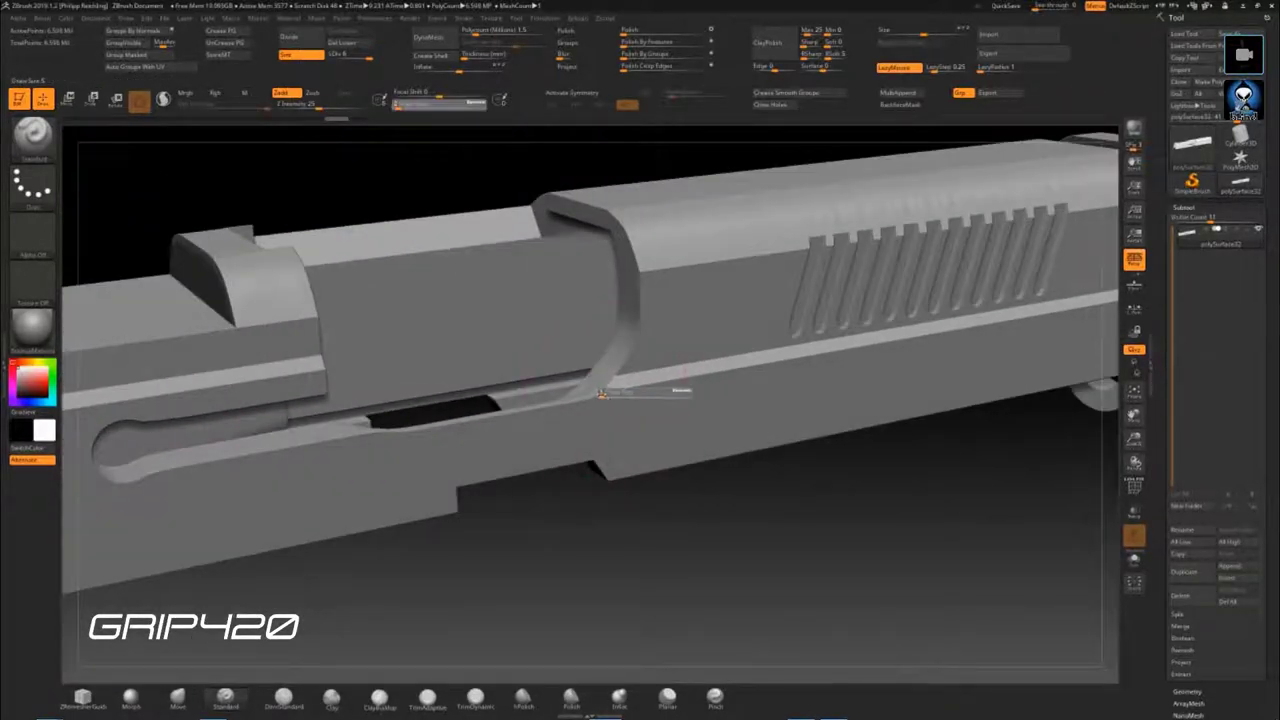
pyautogui.moveTo(859, 491); pyautogui.dragTo(780, 440)
pyautogui.moveTo(638, 596)
pyautogui.mouseDown()
pyautogui.moveTo(586, 614)
pyautogui.moveTo(737, 526)
pyautogui.moveTo(468, 393)
pyautogui.mouseUp()
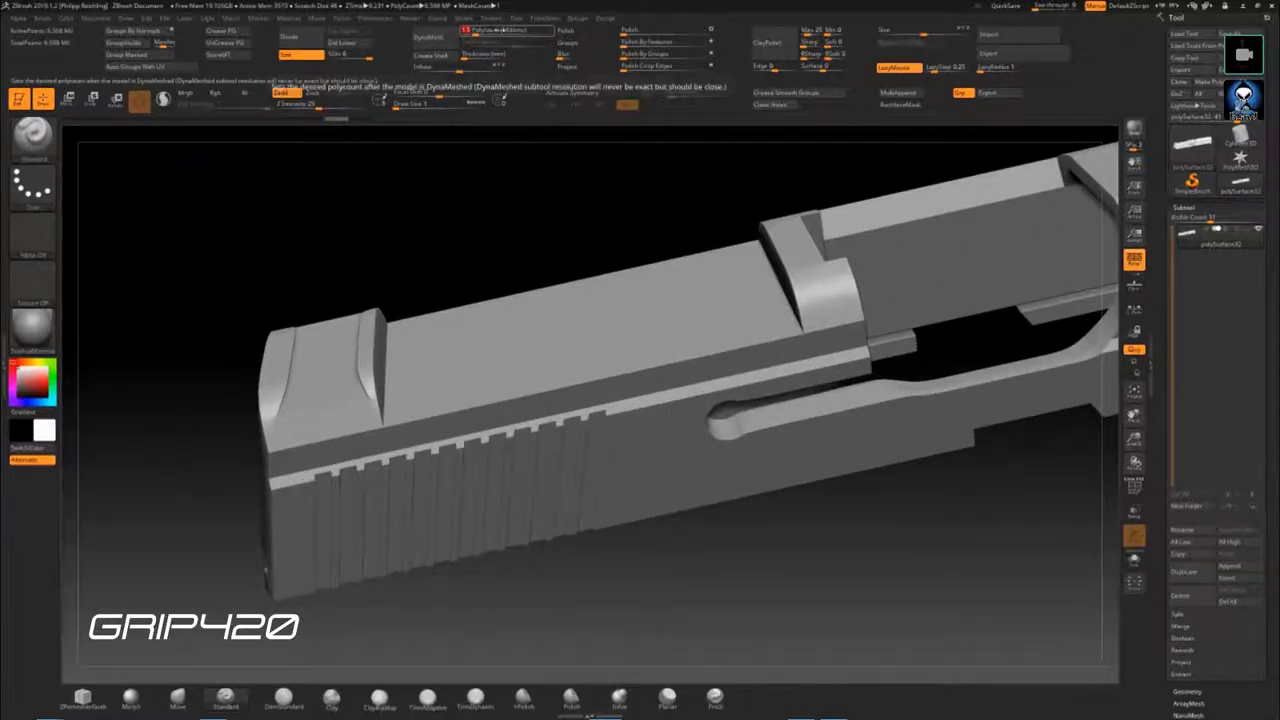
# - Set DynaMesh Polycount to 2 million and remesh the slide with Ctrl+D
pyautogui.moveTo(476, 30); pyautogui.dragTo(482, 30)
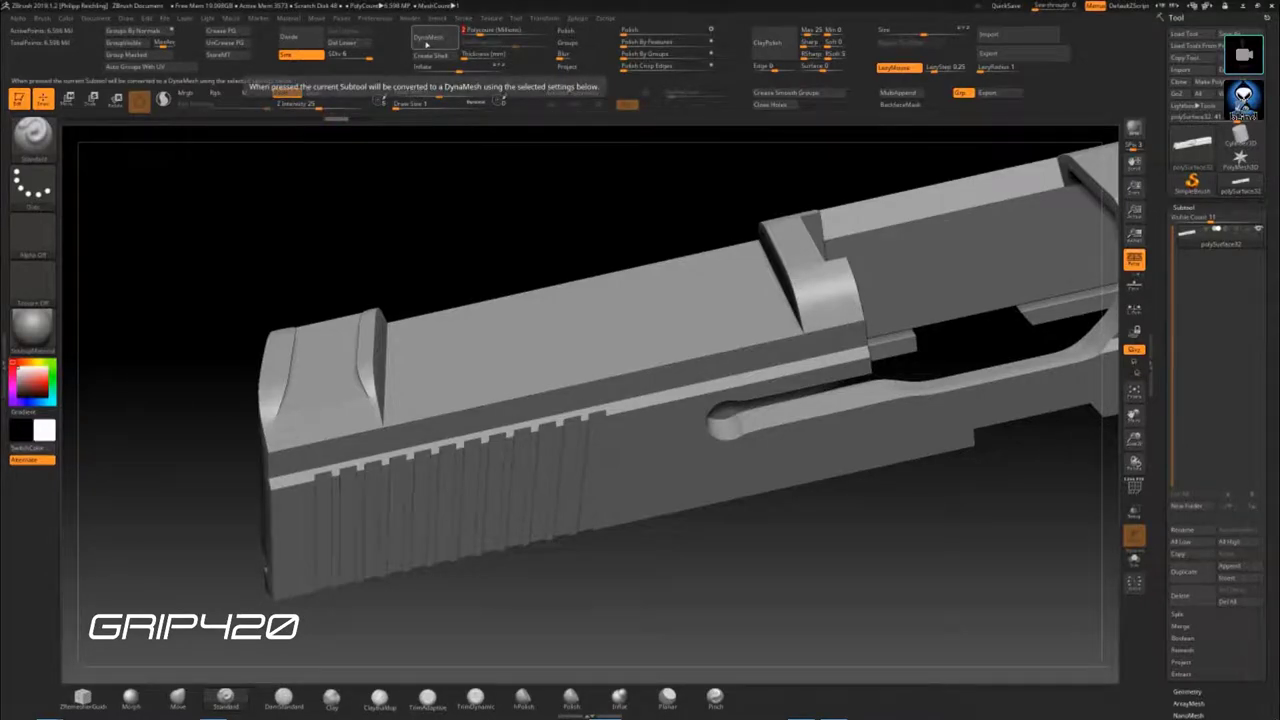
pyautogui.hotkey('ctrl', 'd')
pyautogui.hotkey('ctrl', 'd')
pyautogui.hotkey('ctrl', 'd')
pyautogui.hotkey('ctrl', 'd')
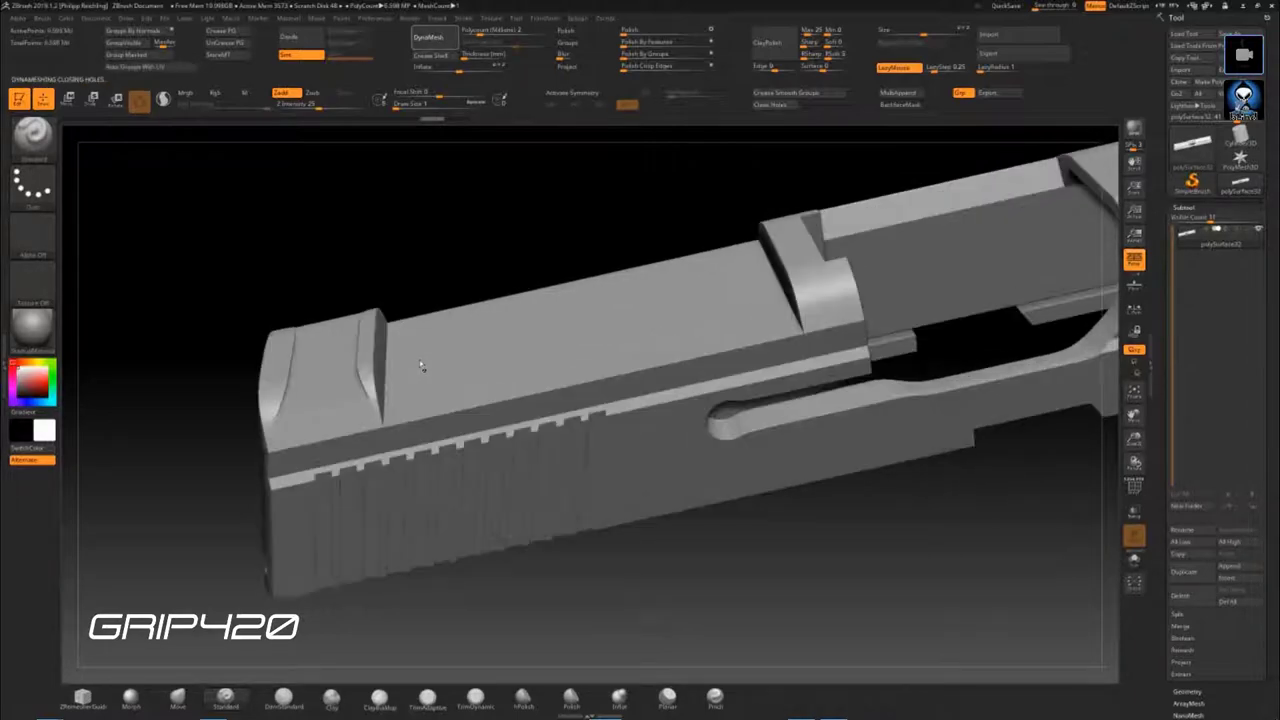
pyautogui.hotkey('ctrl', 'd')
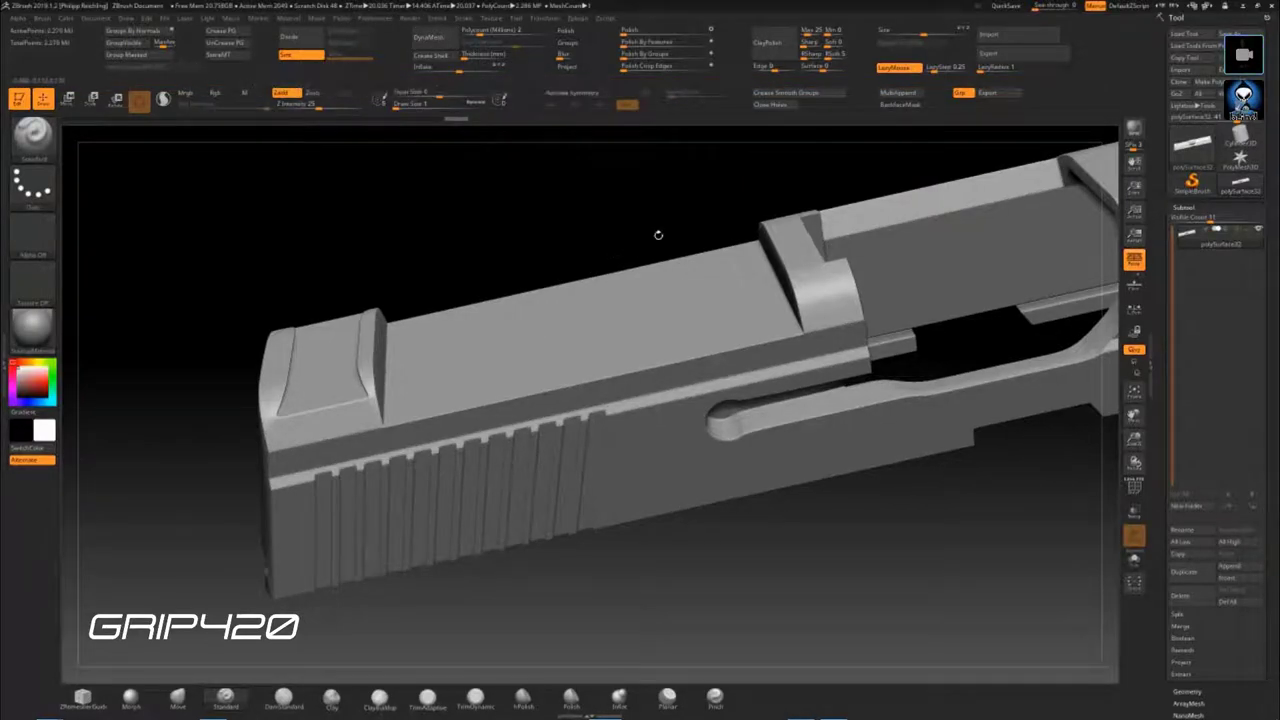
# - Toggle the PolyF wireframe while zooming around the remeshed slide's front end
pyautogui.moveTo(491, 269)
pyautogui.mouseDown()
pyautogui.moveTo(520, 300)
pyautogui.moveTo(534, 357)
pyautogui.mouseUp()
pyautogui.hotkey('shift', 'f')
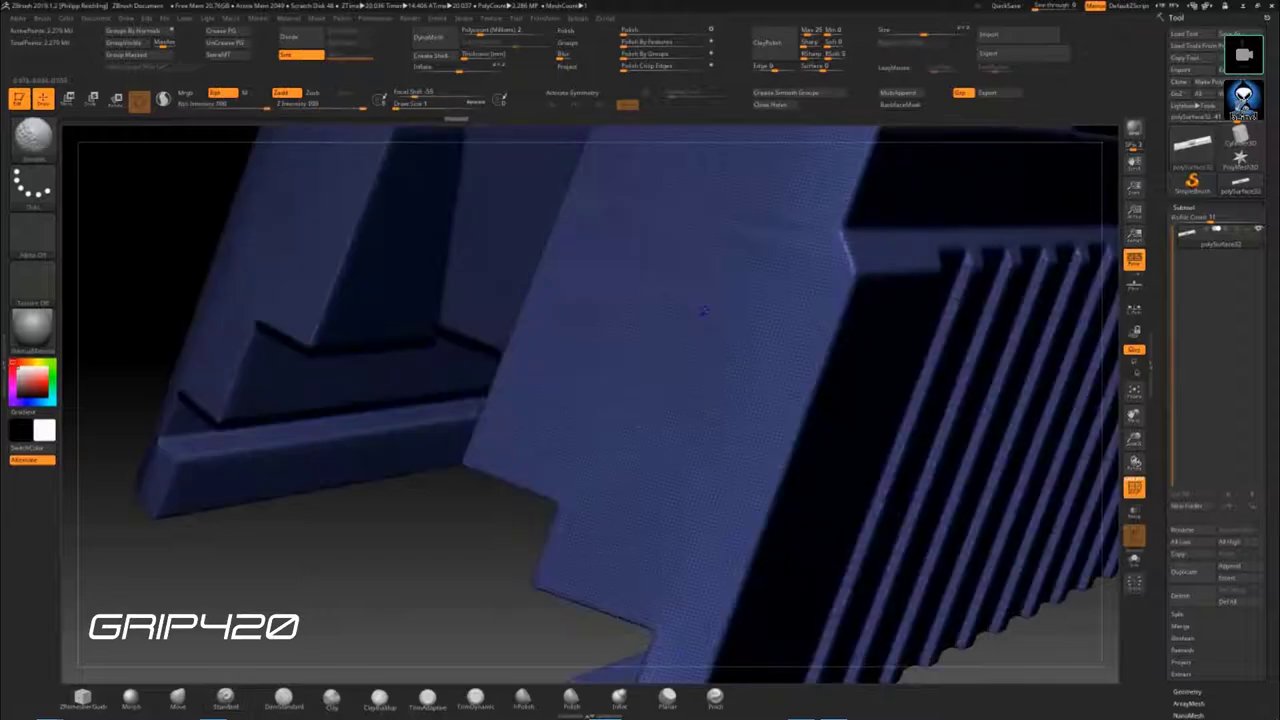
pyautogui.hotkey('shift', 'f')
pyautogui.moveTo(697, 310)
pyautogui.keyDown('alt'); pyautogui.mouseDown()
pyautogui.moveTo(763, 191)
pyautogui.moveTo(548, 402)
pyautogui.moveTo(535, 401)
pyautogui.moveTo(540, 300)
pyautogui.moveTo(560, 380)
pyautogui.moveTo(352, 357)
pyautogui.mouseUp(); pyautogui.keyUp('alt')
pyautogui.hotkey('shift', 'f')
pyautogui.hotkey('shift', 'f')
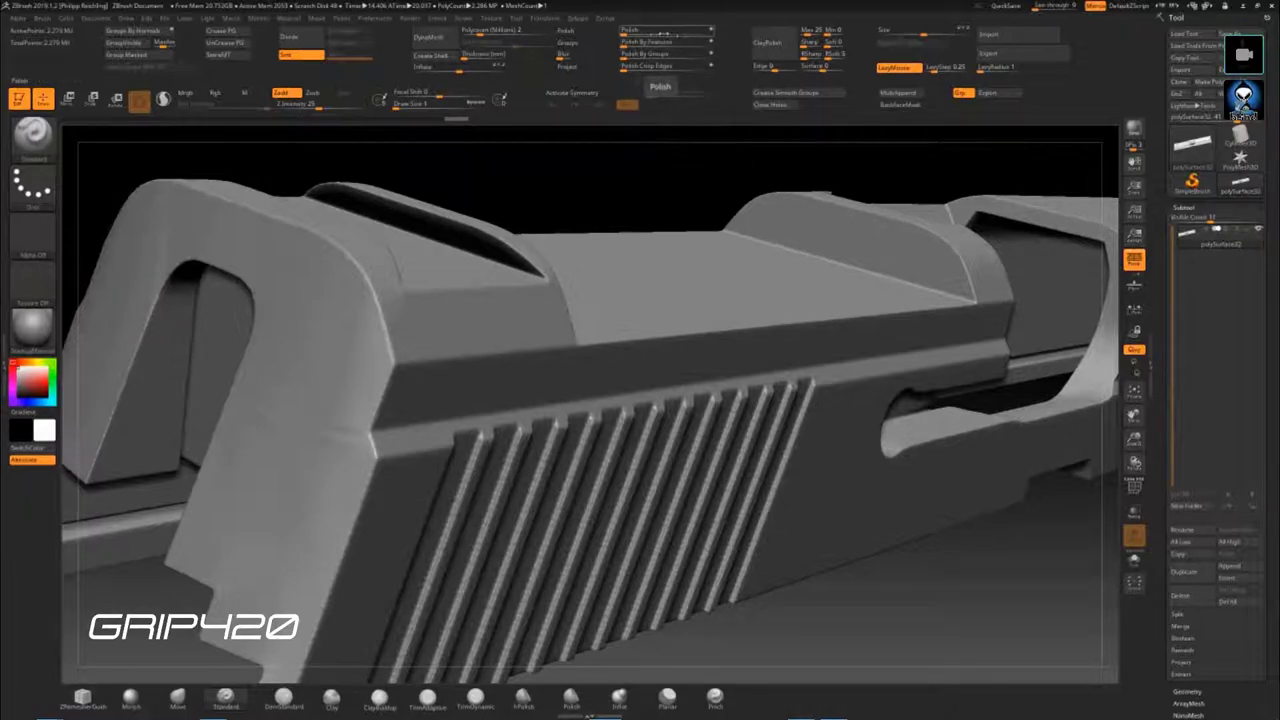
# - Raise Polish to smooth the slide, review it from several angles, and disable group splitting for export
pyautogui.moveTo(624, 30); pyautogui.dragTo(634, 30)
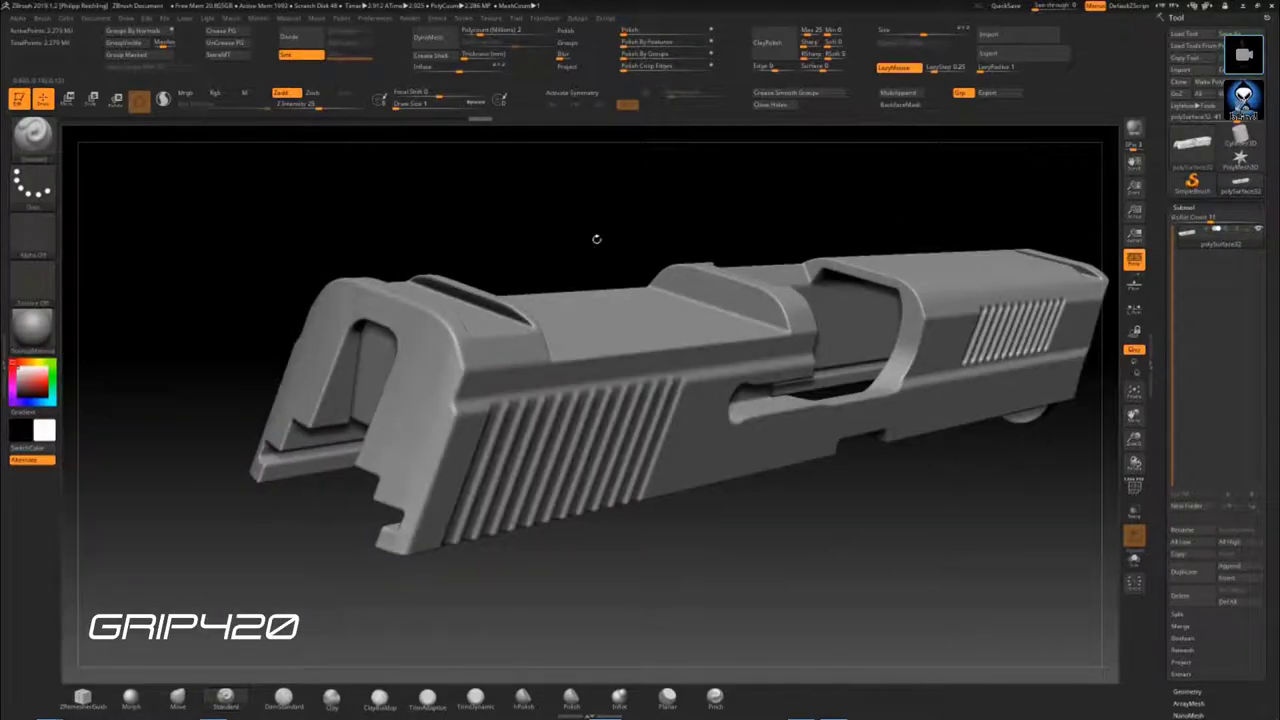
pyautogui.moveTo(594, 240)
pyautogui.mouseDown()
pyautogui.moveTo(701, 227)
pyautogui.moveTo(651, 252)
pyautogui.moveTo(723, 223)
pyautogui.moveTo(791, 229)
pyautogui.moveTo(726, 249)
pyautogui.mouseUp()
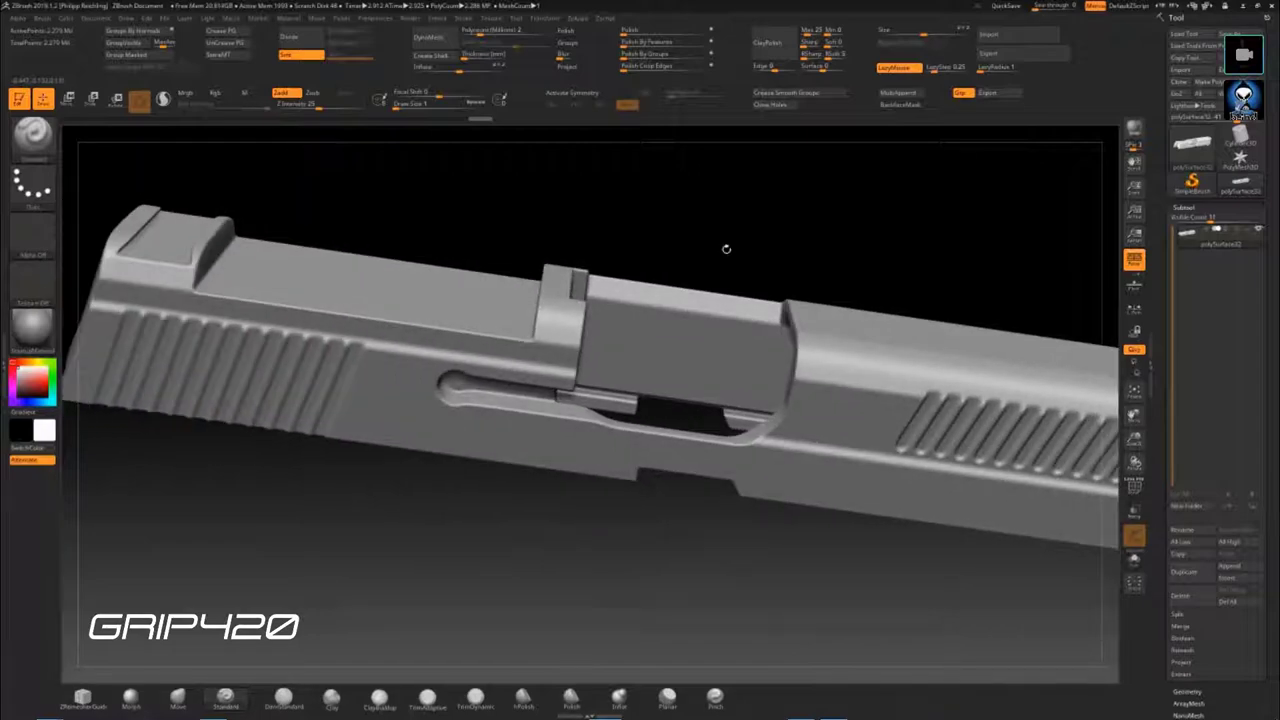
pyautogui.moveTo(560, 561)
pyautogui.mouseDown()
pyautogui.moveTo(700, 560)
pyautogui.moveTo(720, 540)
pyautogui.moveTo(680, 560)
pyautogui.mouseUp()
pyautogui.moveTo(784, 304)
pyautogui.mouseDown()
pyautogui.moveTo(624, 384)
pyautogui.moveTo(800, 400)
pyautogui.mouseUp()
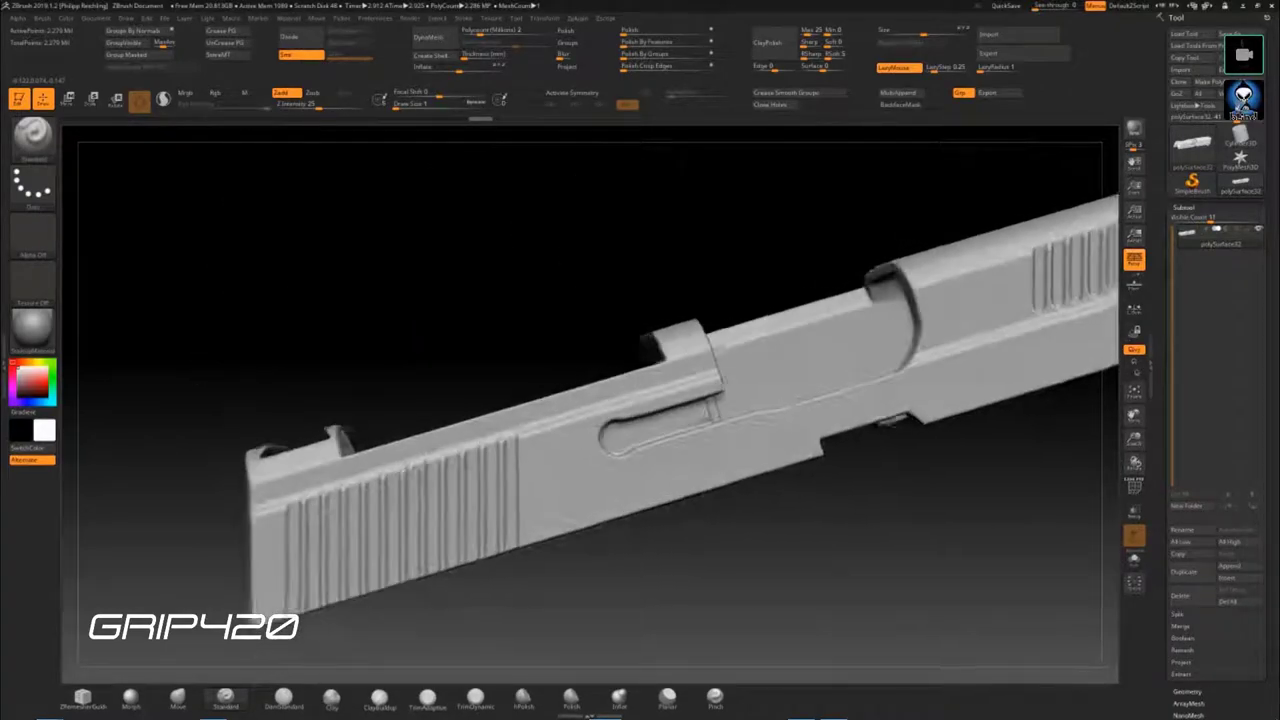
pyautogui.moveTo(814, 566); pyautogui.dragTo(564, 586)
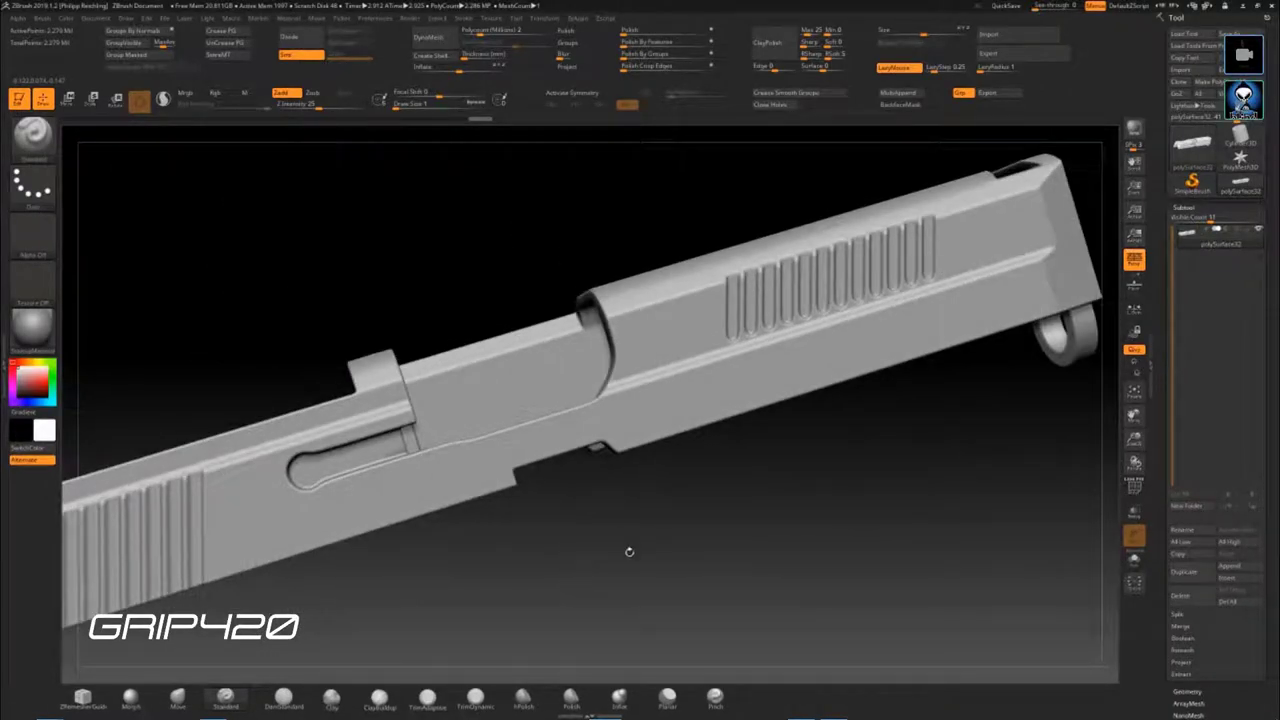
pyautogui.click(960, 95)
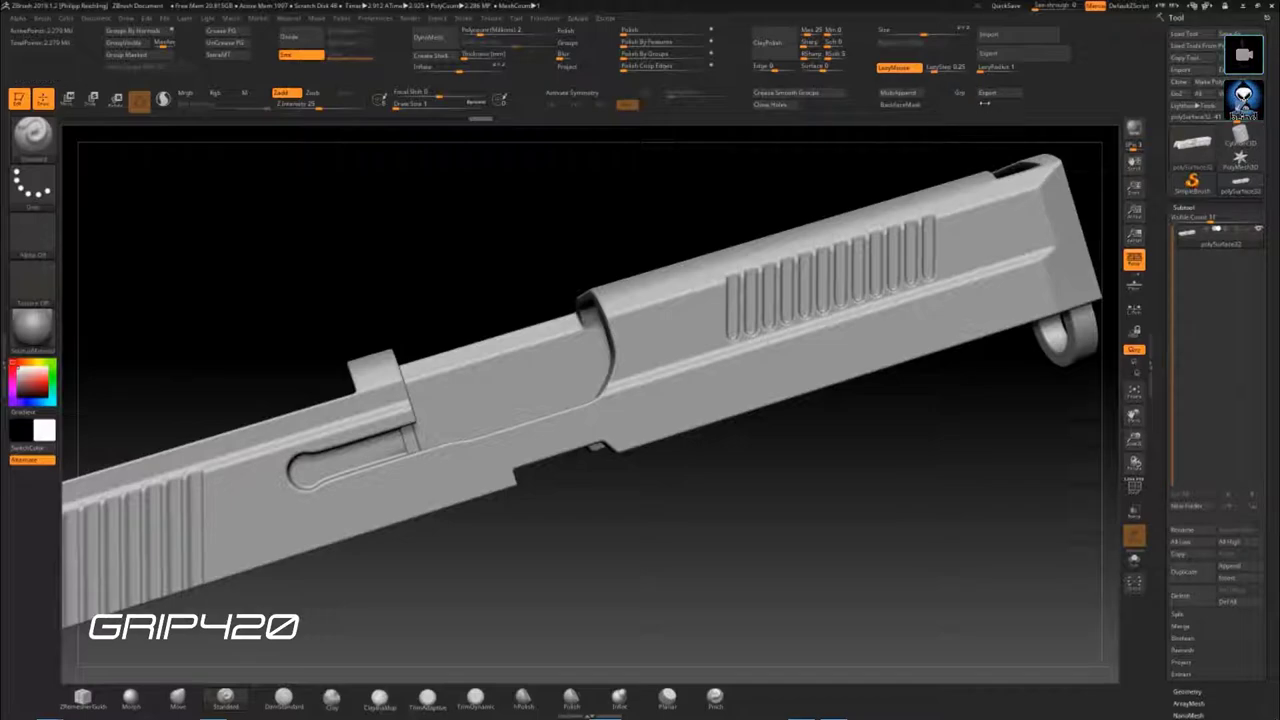
pyautogui.click(1000, 92)
pyautogui.click(609, 294)
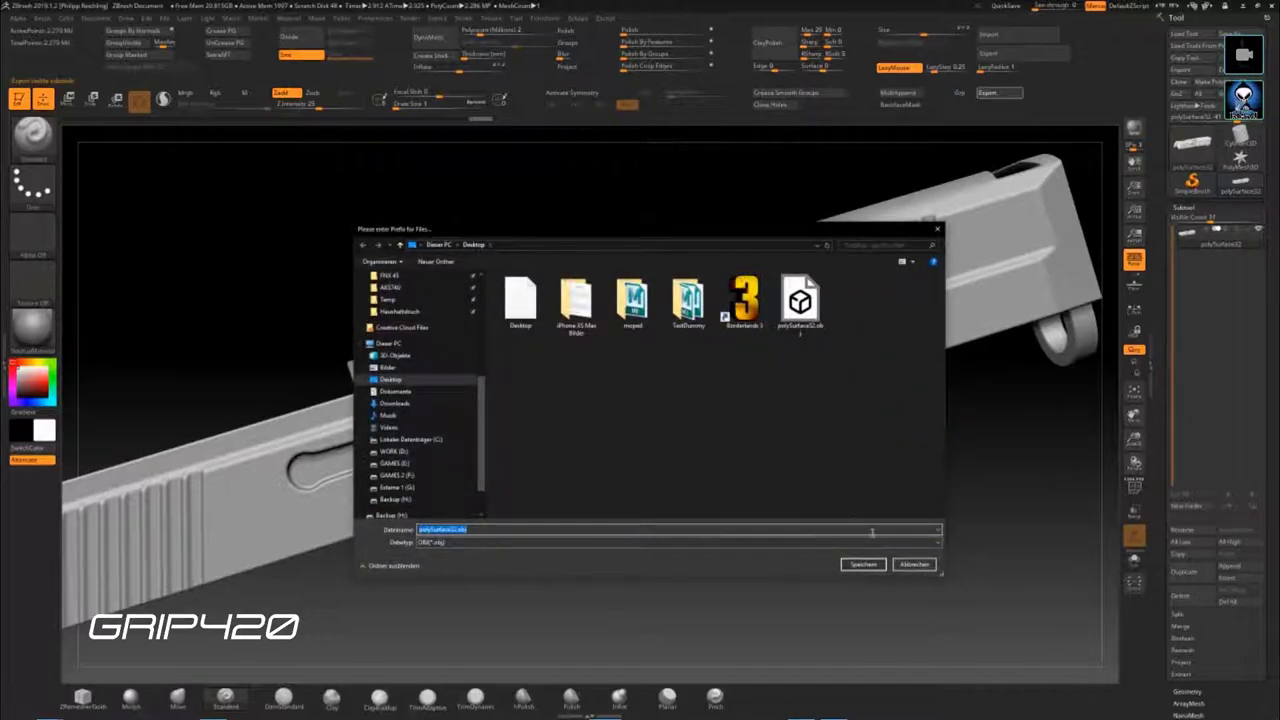
pyautogui.click(914, 564)
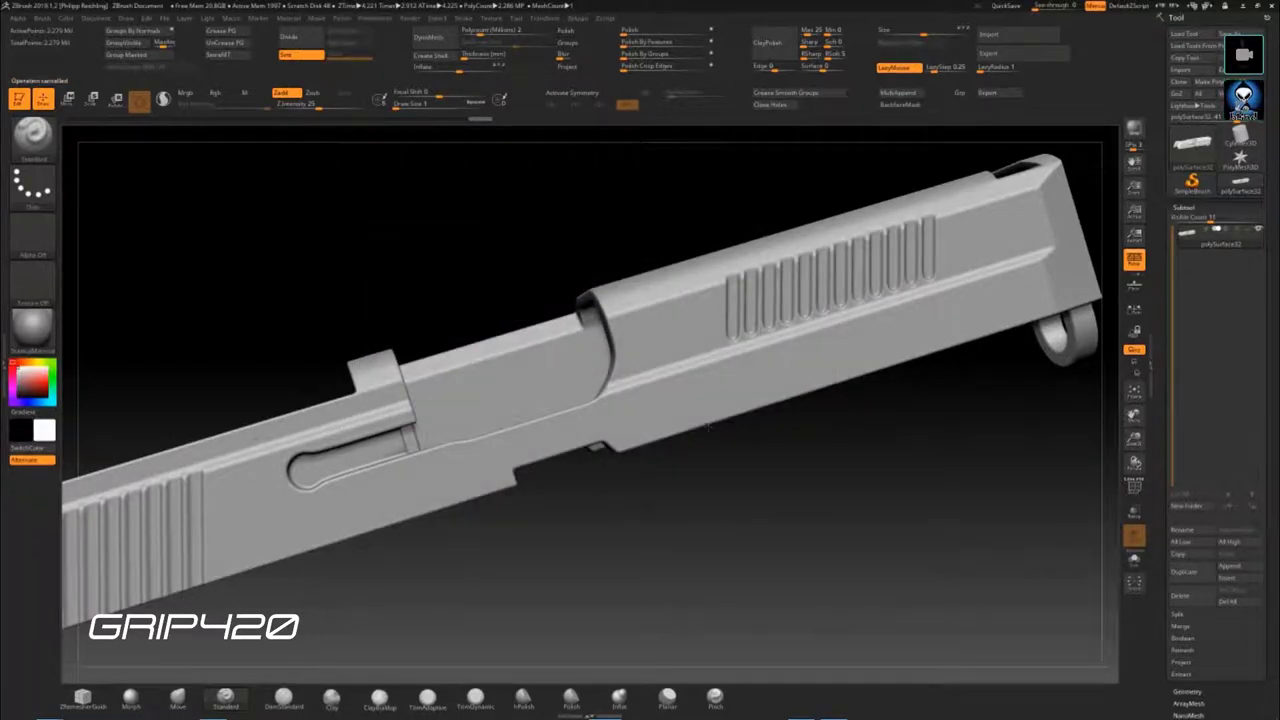
pyautogui.moveTo(642, 513)
pyautogui.mouseDown()
pyautogui.moveTo(739, 477)
pyautogui.moveTo(926, 483)
pyautogui.moveTo(850, 430)
pyautogui.mouseUp()
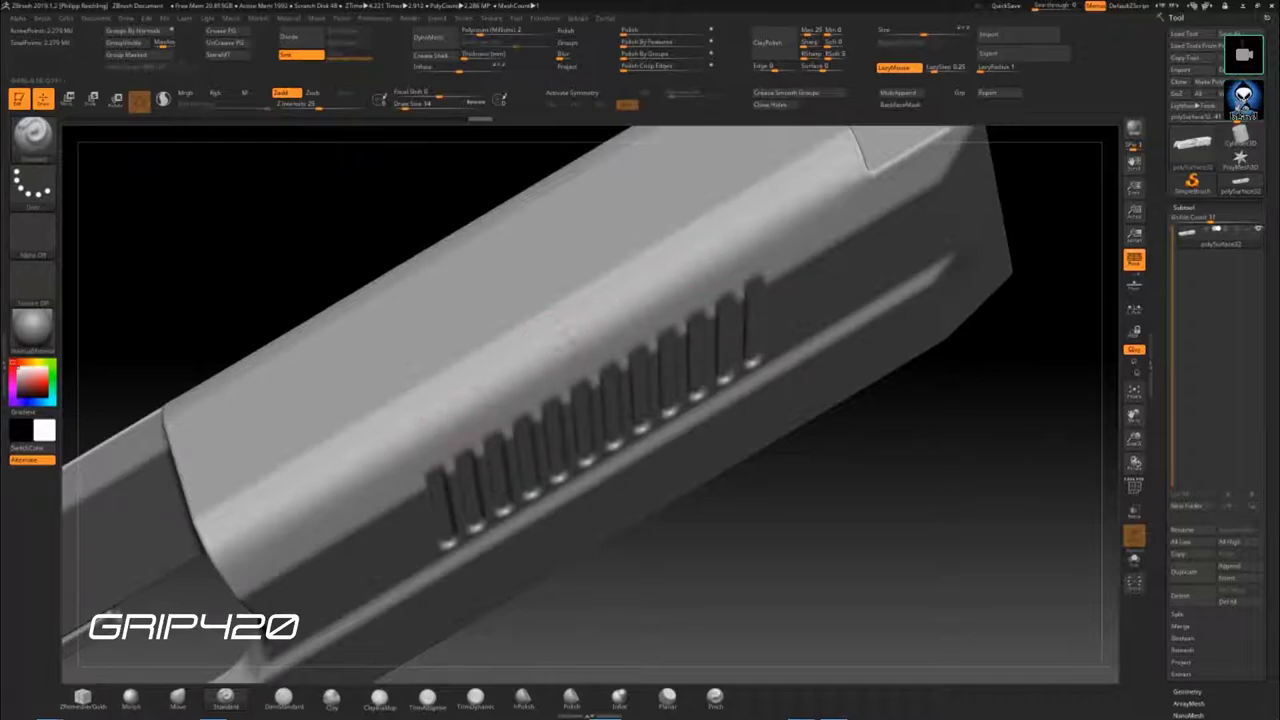
pyautogui.moveTo(780, 476); pyautogui.dragTo(810, 505)
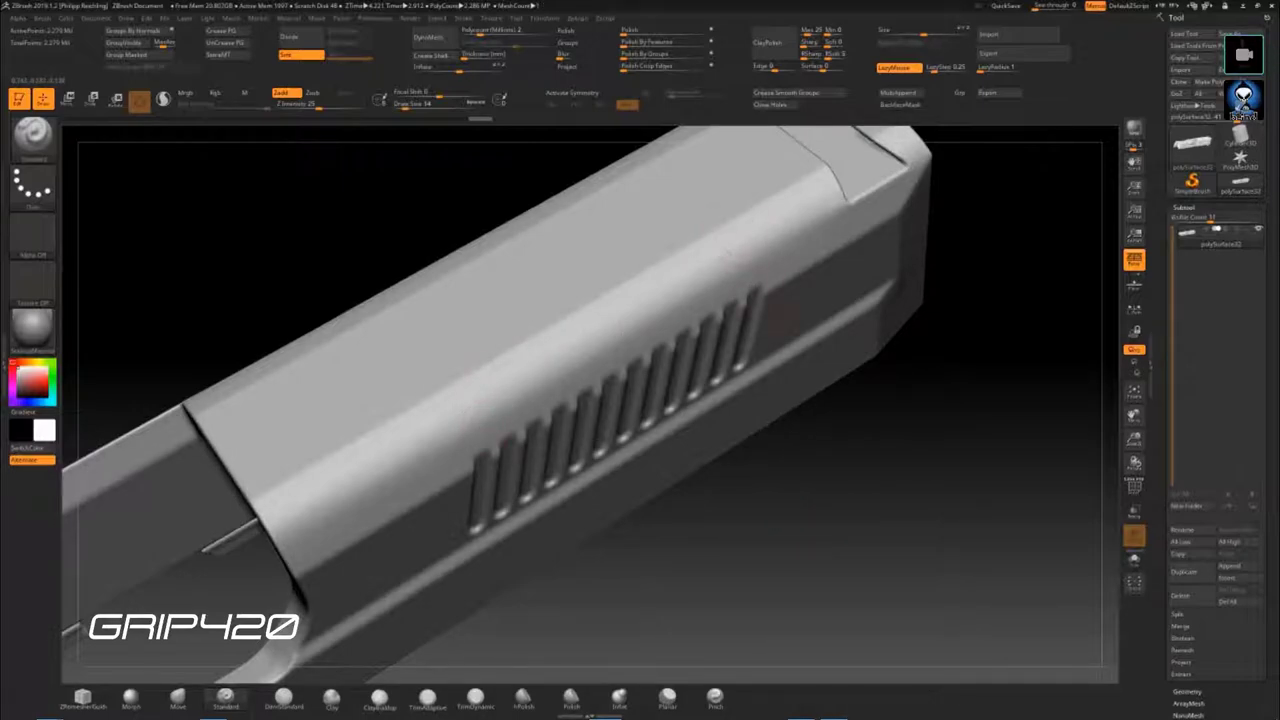
pyautogui.moveTo(817, 413); pyautogui.dragTo(470, 430)
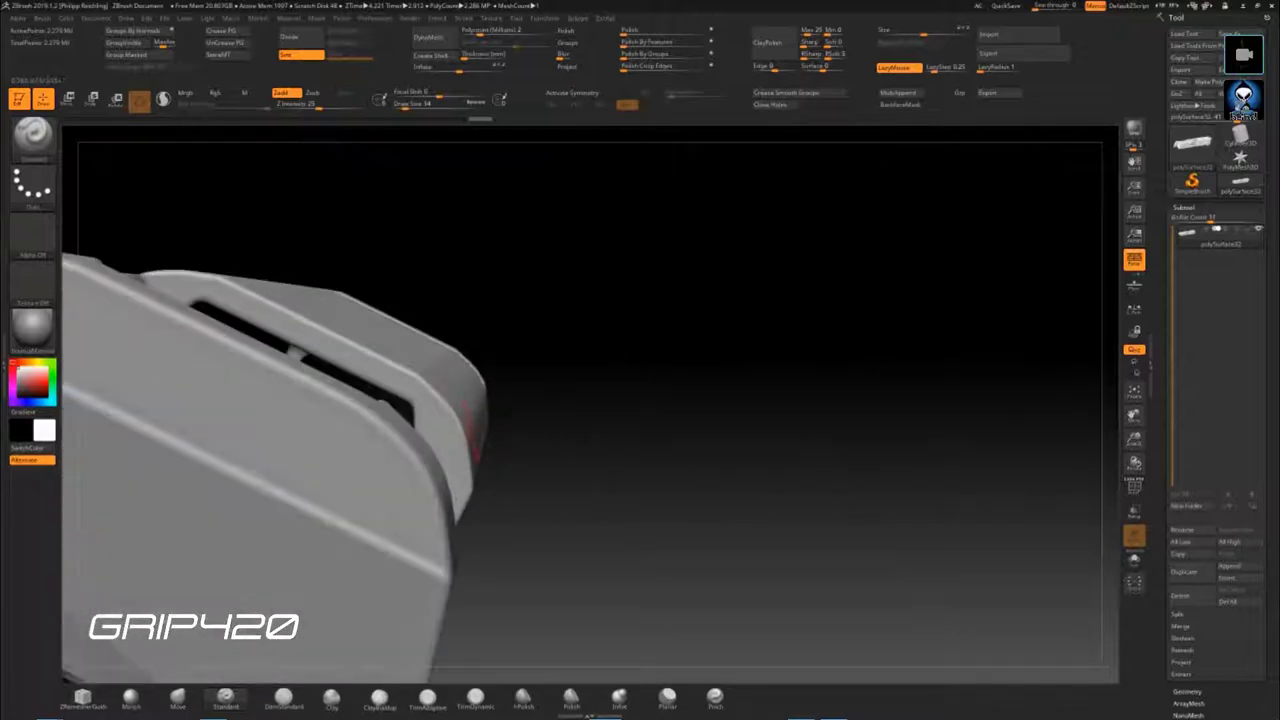
pyautogui.moveTo(540, 420); pyautogui.dragTo(795, 373)
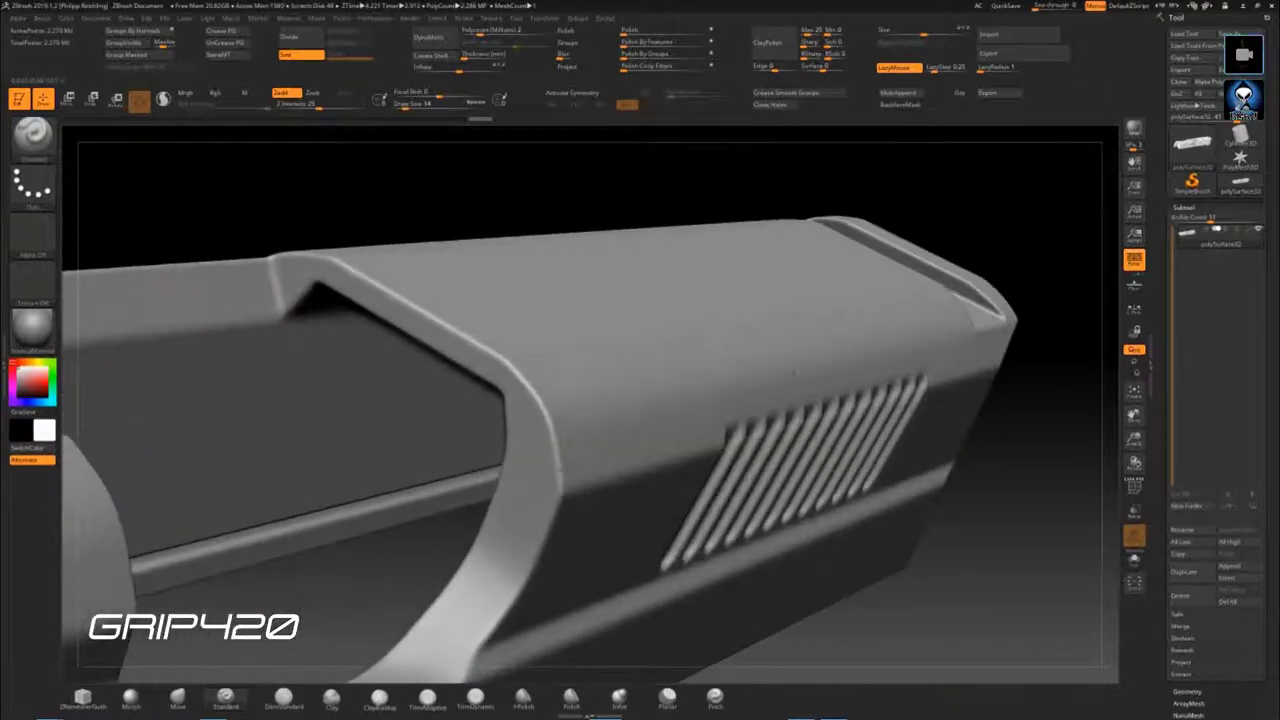
pyautogui.moveTo(1003, 444)
pyautogui.mouseDown()
pyautogui.moveTo(935, 411)
pyautogui.moveTo(899, 415)
pyautogui.moveTo(957, 366)
pyautogui.moveTo(962, 336)
pyautogui.mouseUp()
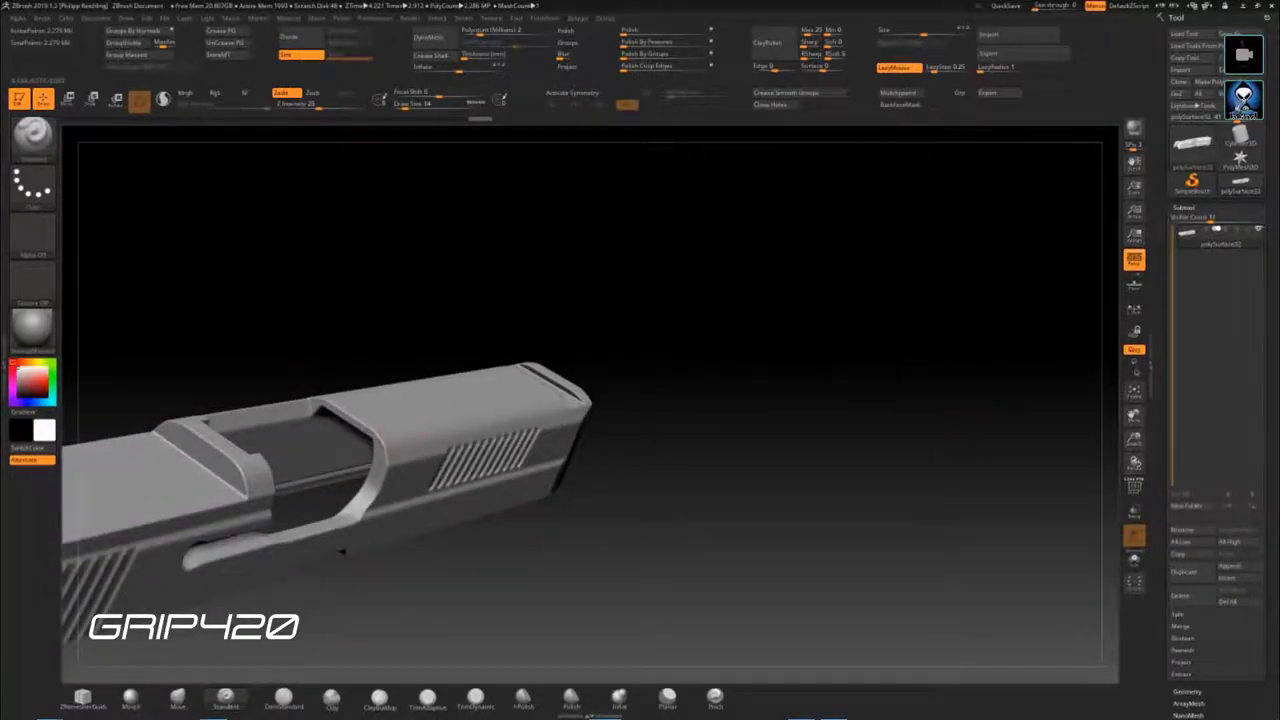
pyautogui.moveTo(602, 456); pyautogui.dragTo(602, 456)
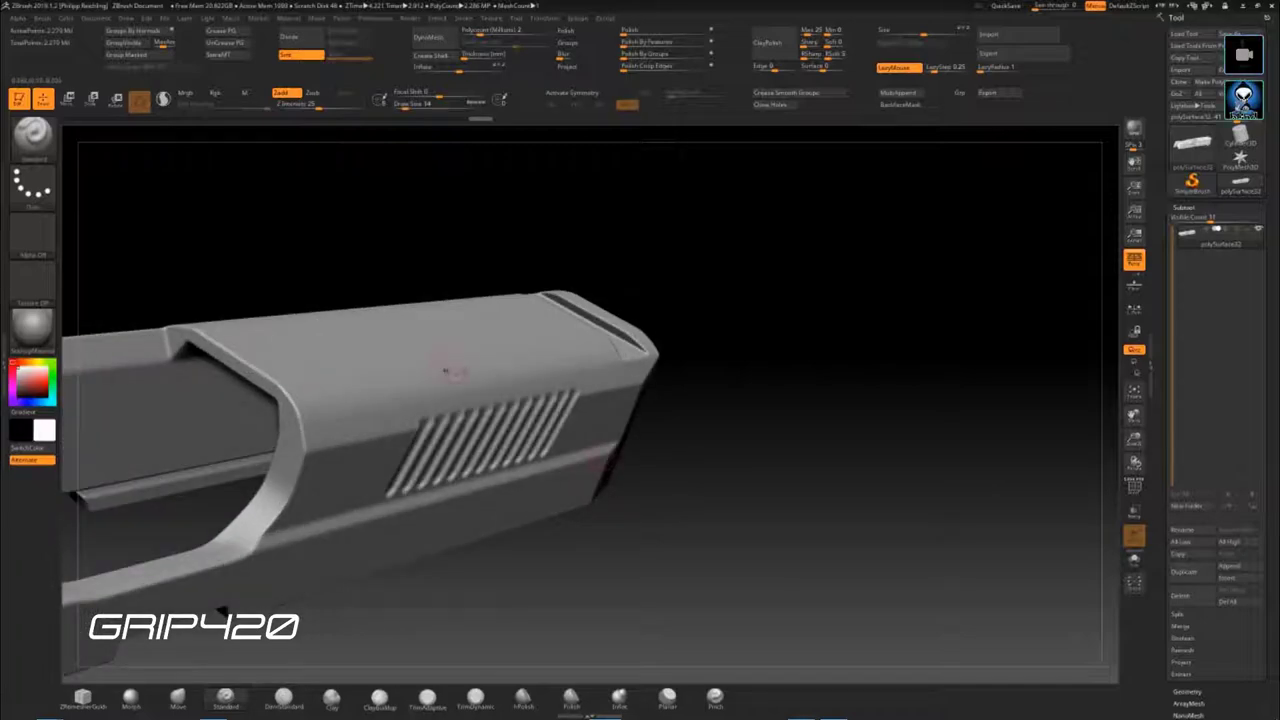
pyautogui.moveTo(447, 370); pyautogui.dragTo(461, 375)
pyautogui.moveTo(703, 333); pyautogui.dragTo(428, 414)
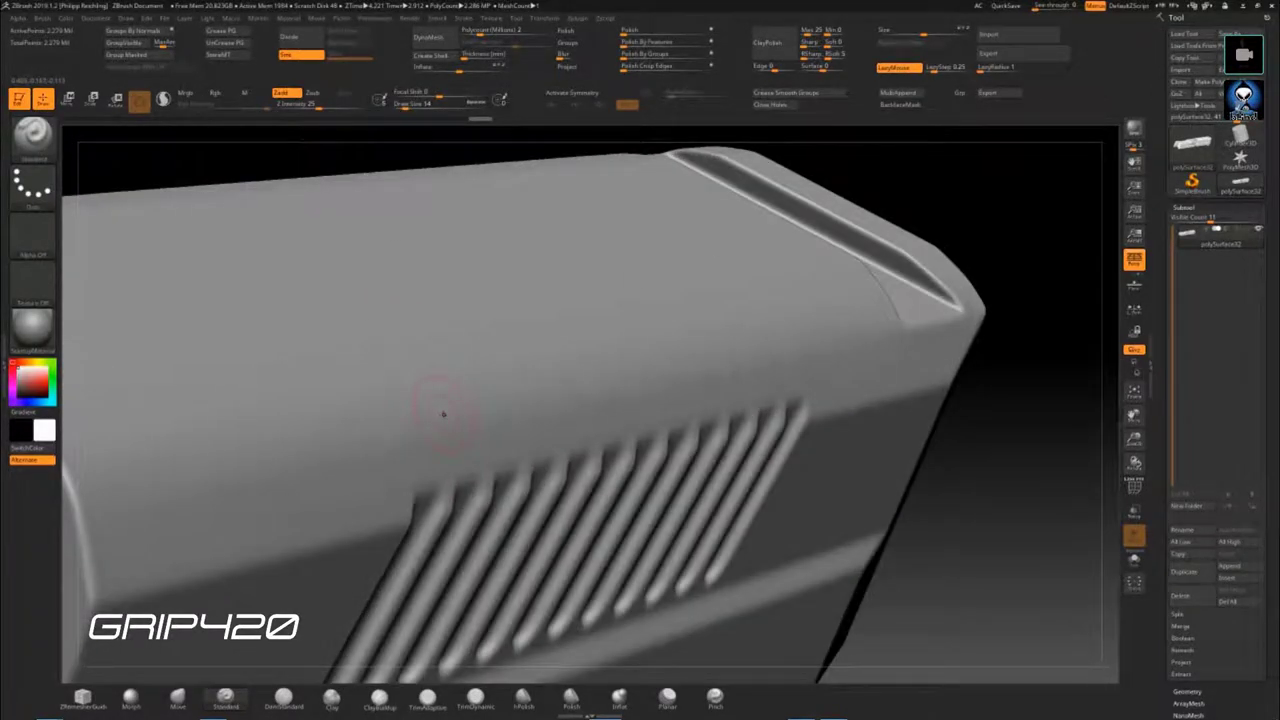
pyautogui.press('s')
pyautogui.moveTo(430, 386); pyautogui.dragTo(443, 400)
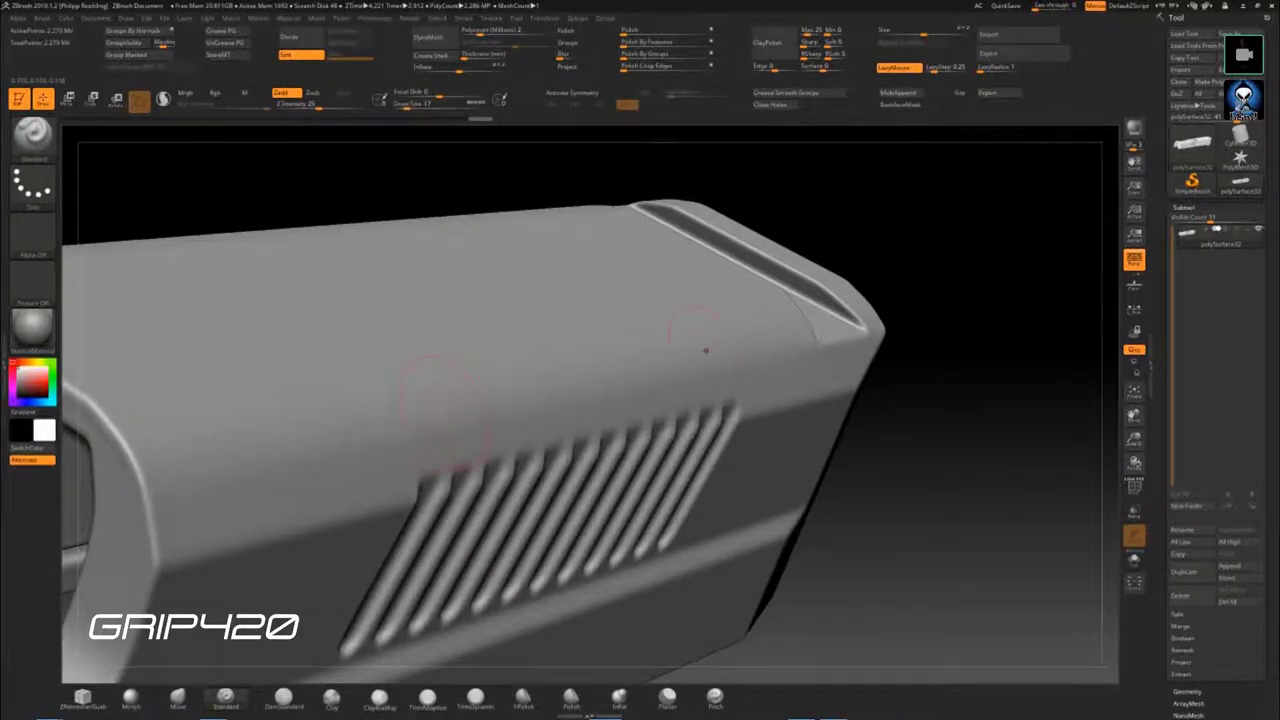
pyautogui.press('s')
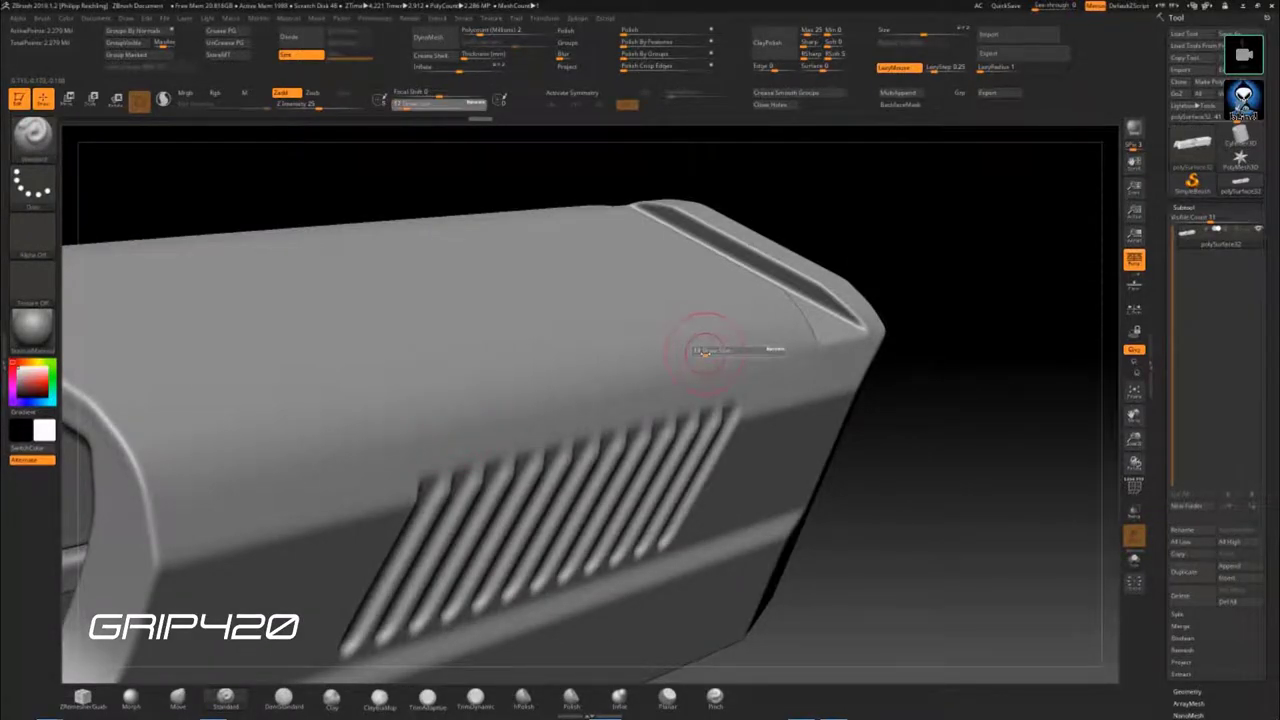
pyautogui.click(705, 352)
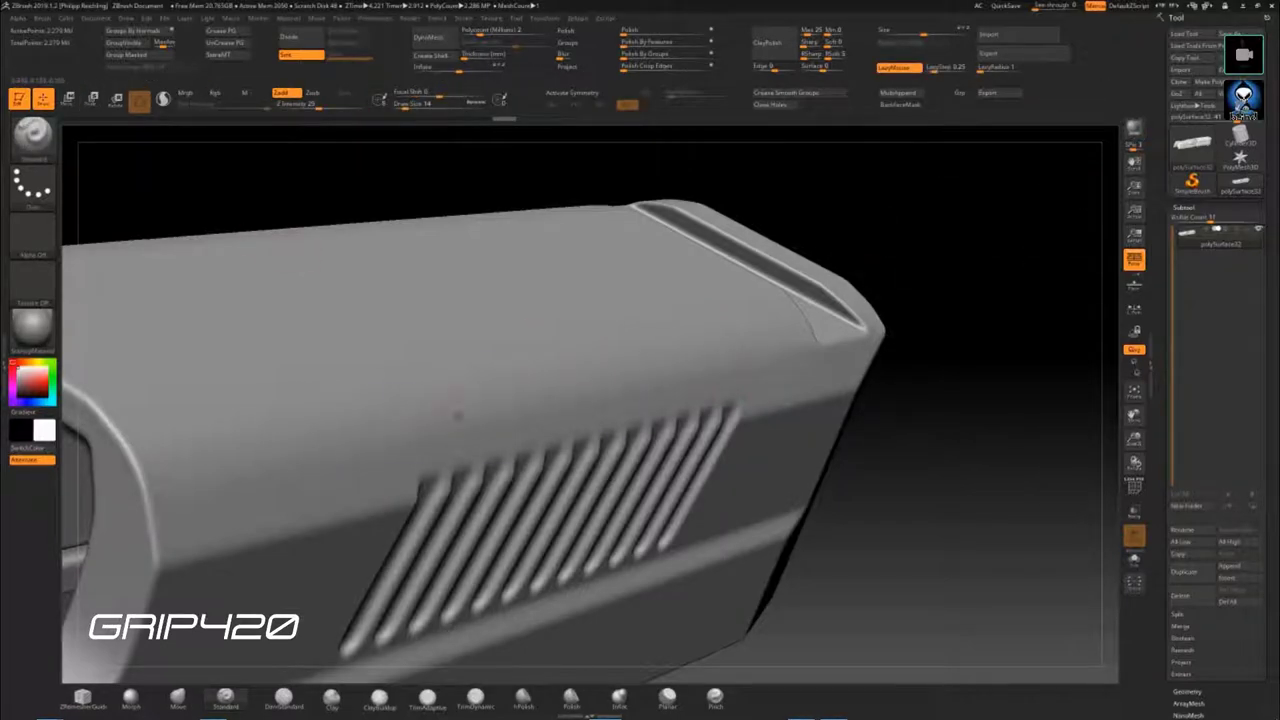
pyautogui.press('b')
pyautogui.press('s')
pyautogui.press('t')
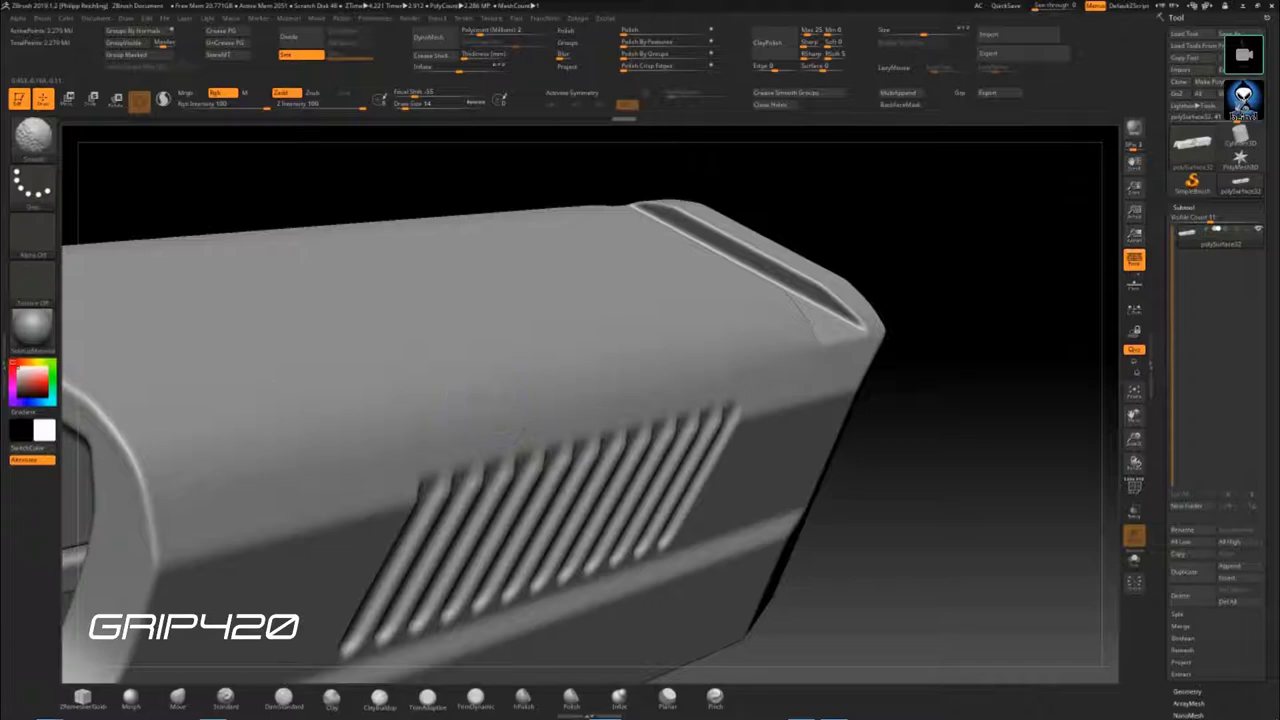
pyautogui.moveTo(923, 477)
pyautogui.mouseDown()
pyautogui.moveTo(754, 437)
pyautogui.moveTo(740, 405)
pyautogui.mouseUp()
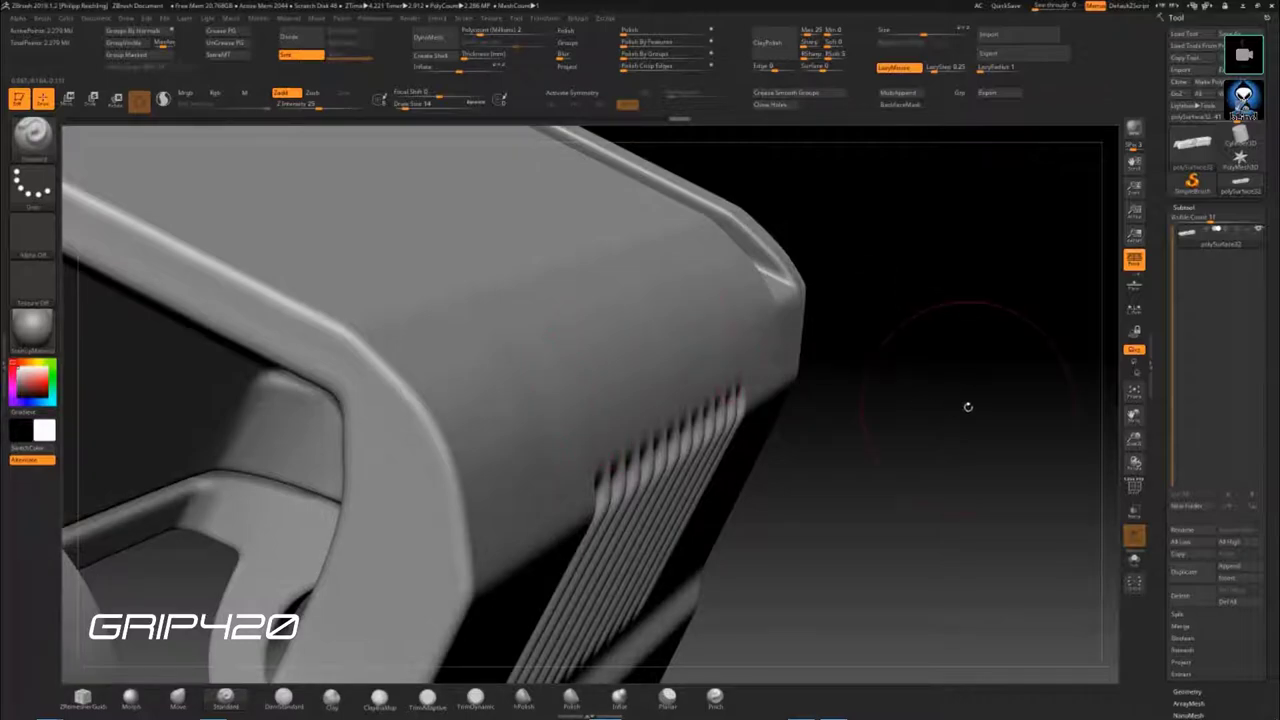
pyautogui.press('b')
pyautogui.press('s')
pyautogui.press('t')
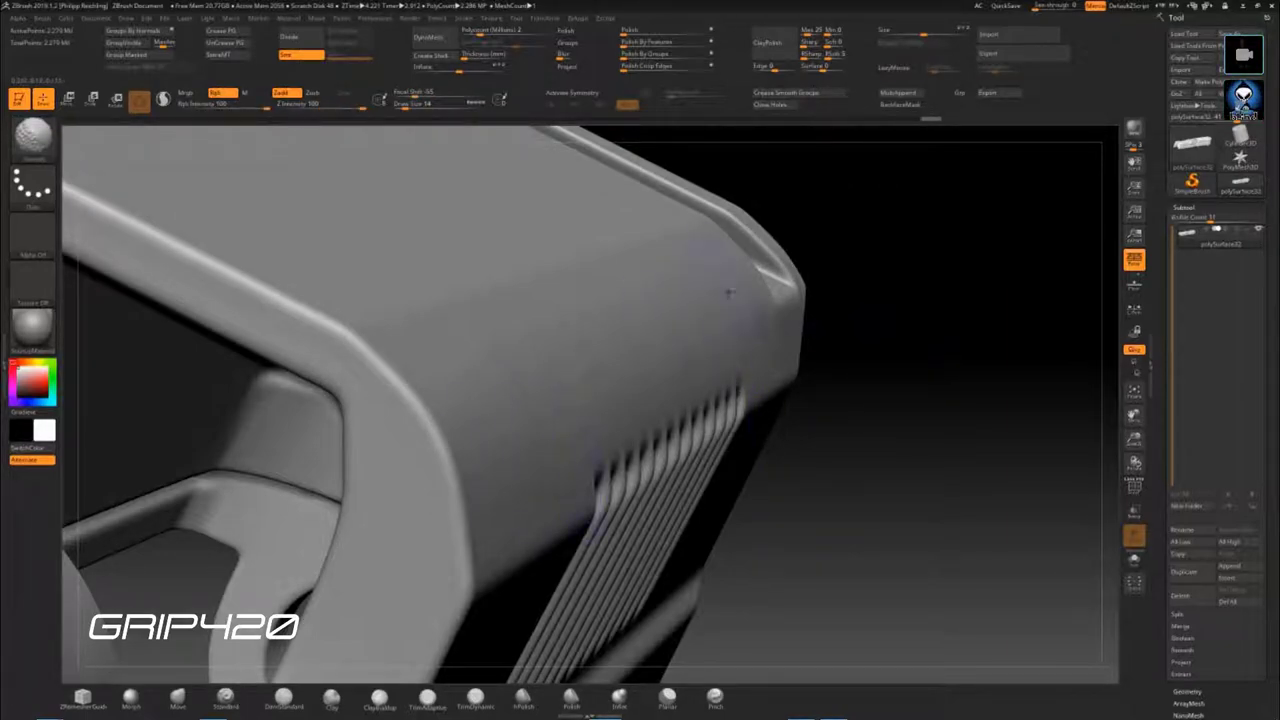
pyautogui.moveTo(929, 443)
pyautogui.mouseDown()
pyautogui.moveTo(850, 427)
pyautogui.moveTo(754, 517)
pyautogui.moveTo(535, 420)
pyautogui.moveTo(780, 419)
pyautogui.moveTo(800, 370)
pyautogui.moveTo(904, 464)
pyautogui.moveTo(872, 548)
pyautogui.moveTo(475, 222)
pyautogui.moveTo(497, 401)
pyautogui.mouseUp()
pyautogui.moveTo(811, 526)
pyautogui.mouseDown()
pyautogui.moveTo(829, 470)
pyautogui.moveTo(535, 538)
pyautogui.moveTo(537, 481)
pyautogui.mouseUp()
pyautogui.moveTo(511, 559)
pyautogui.keyDown('alt'); pyautogui.mouseDown()
pyautogui.moveTo(598, 276)
pyautogui.moveTo(429, 391)
pyautogui.moveTo(583, 366)
pyautogui.moveTo(566, 254)
pyautogui.moveTo(651, 451)
pyautogui.moveTo(589, 451)
pyautogui.mouseUp(); pyautogui.keyUp('alt')
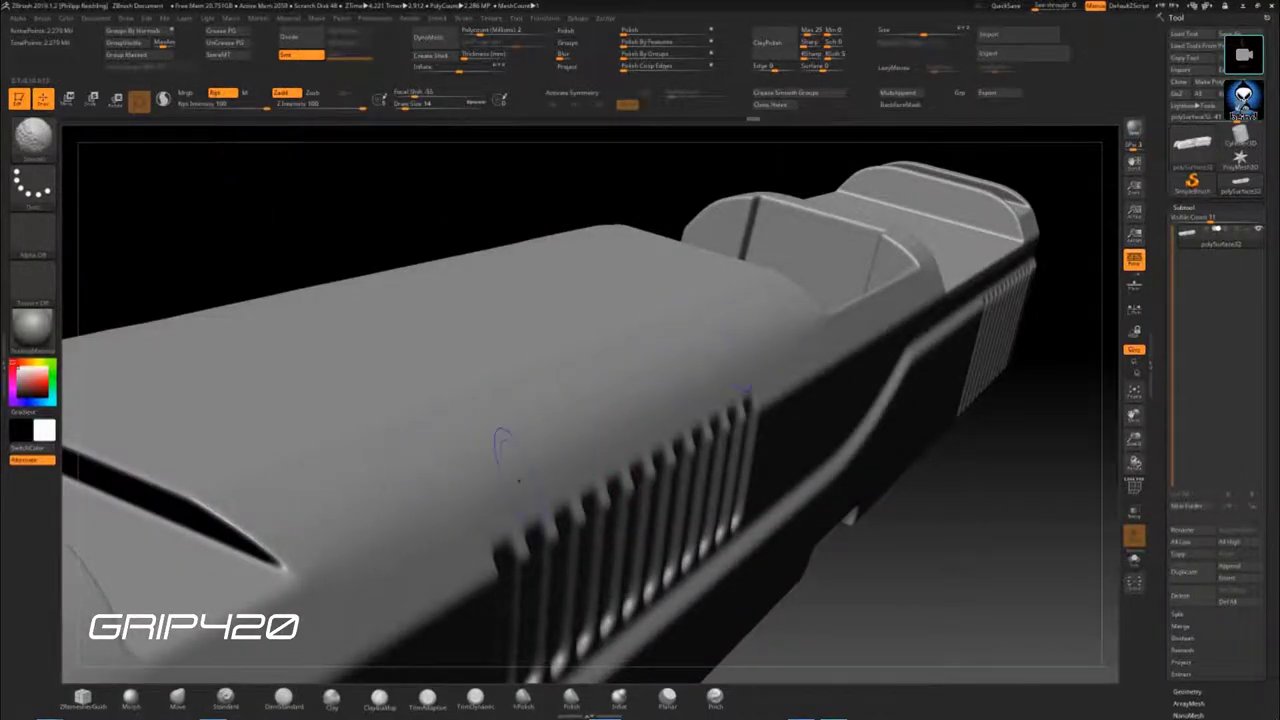
pyautogui.moveTo(914, 570); pyautogui.dragTo(718, 353)
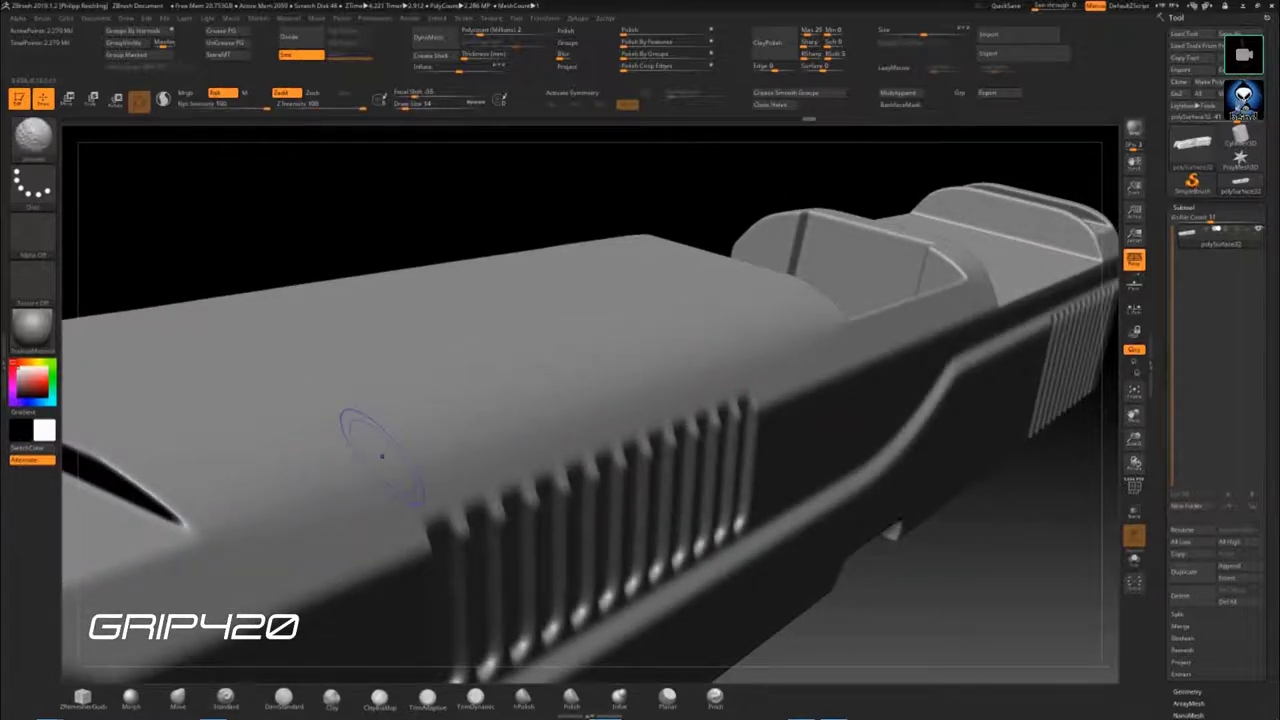
pyautogui.press('shift')
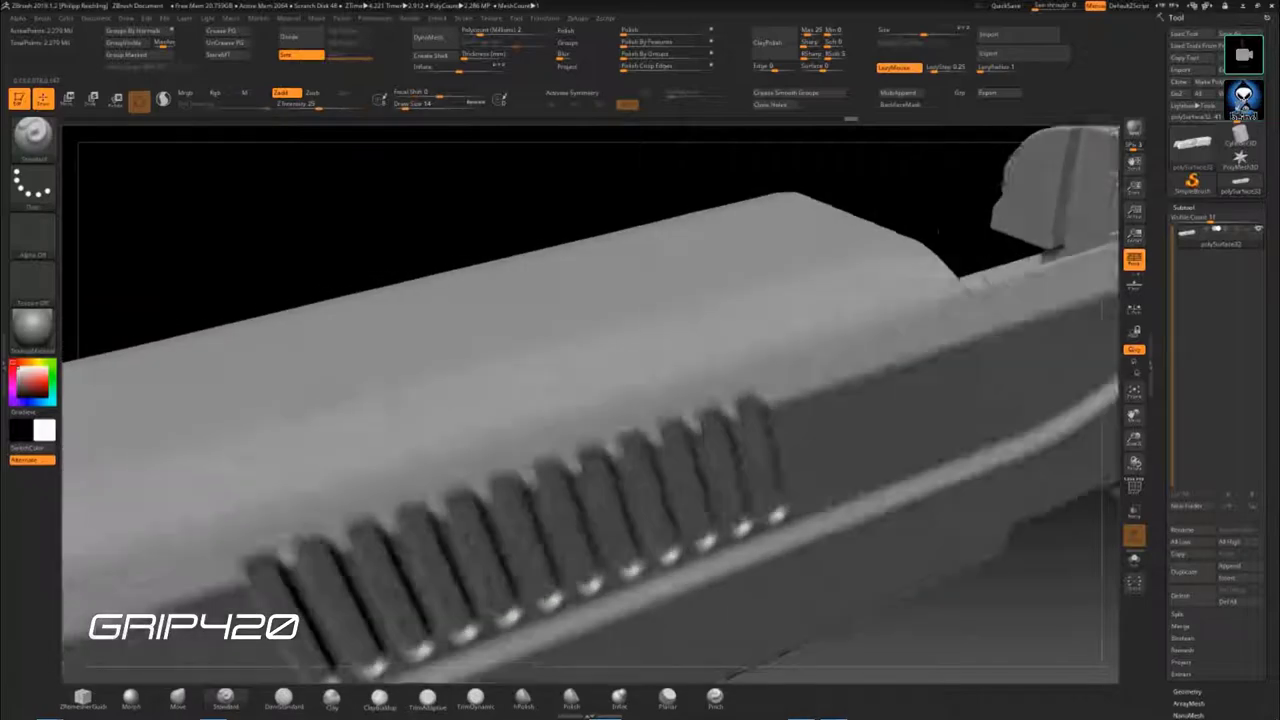
pyautogui.moveTo(905, 581); pyautogui.dragTo(700, 560)
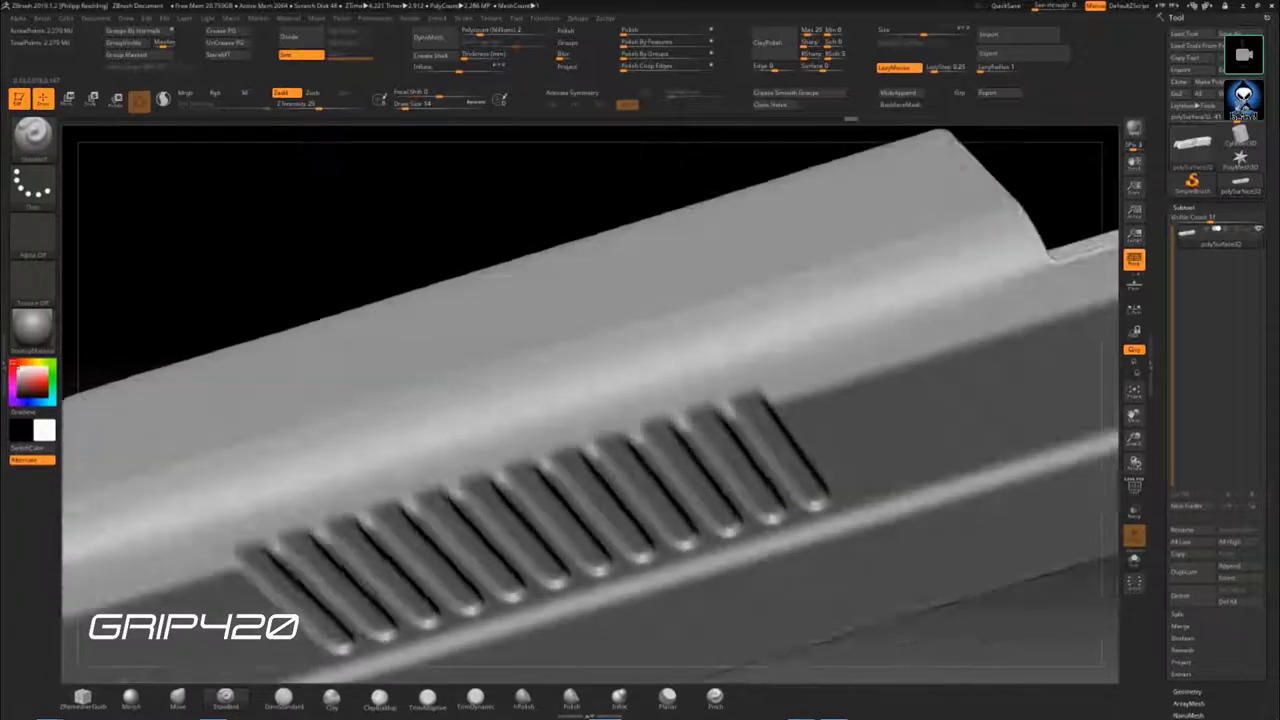
pyautogui.press('shift')
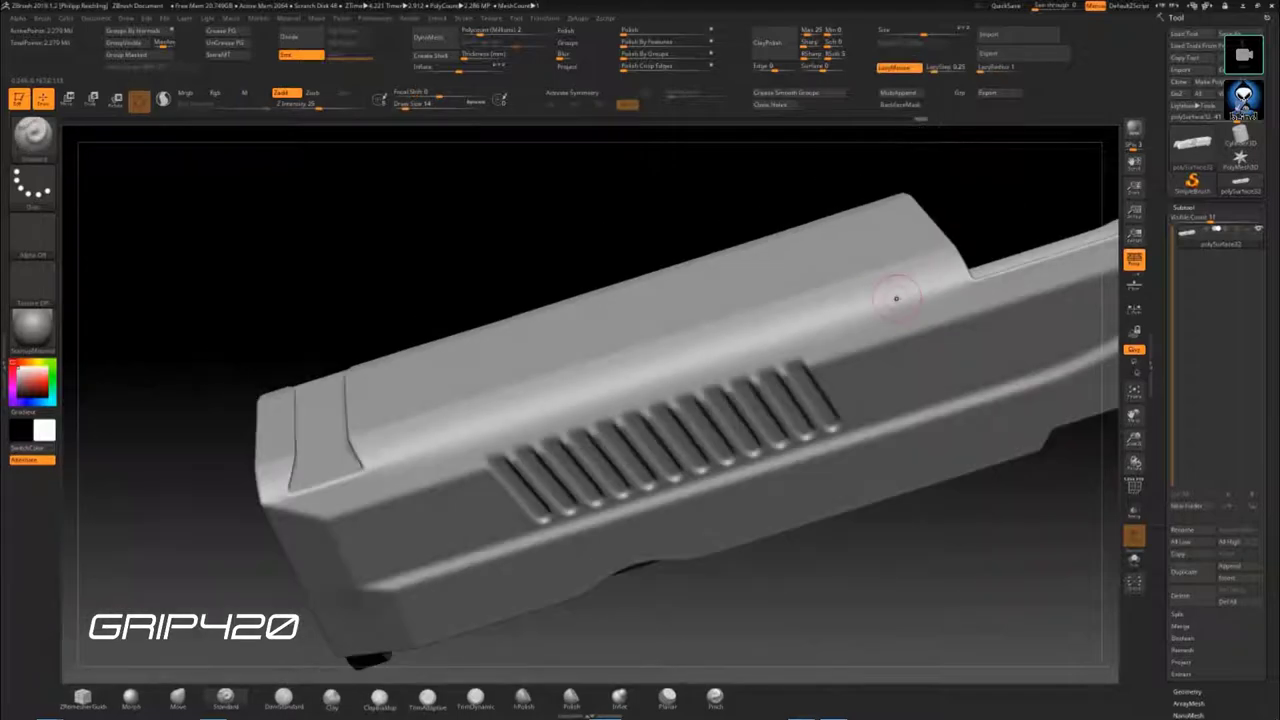
pyautogui.moveTo(896, 297)
pyautogui.mouseDown()
pyautogui.moveTo(585, 599)
pyautogui.moveTo(756, 519)
pyautogui.mouseUp()
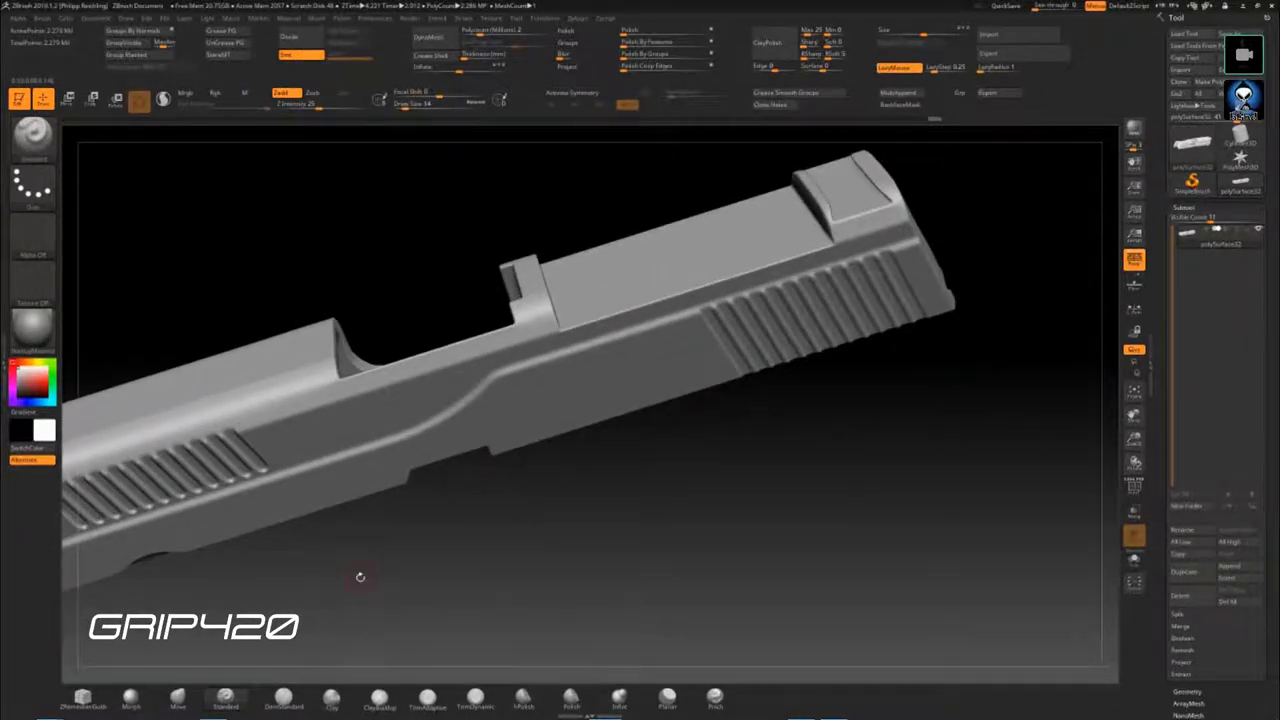
# - Orbit the slide to inspect its rear sight, underside channel and top serrations
pyautogui.moveTo(688, 490); pyautogui.dragTo(693, 497)
pyautogui.moveTo(374, 576)
pyautogui.mouseDown()
pyautogui.moveTo(471, 606)
pyautogui.moveTo(106, 673)
pyautogui.mouseUp()
pyautogui.moveTo(100, 627); pyautogui.dragTo(160, 600)
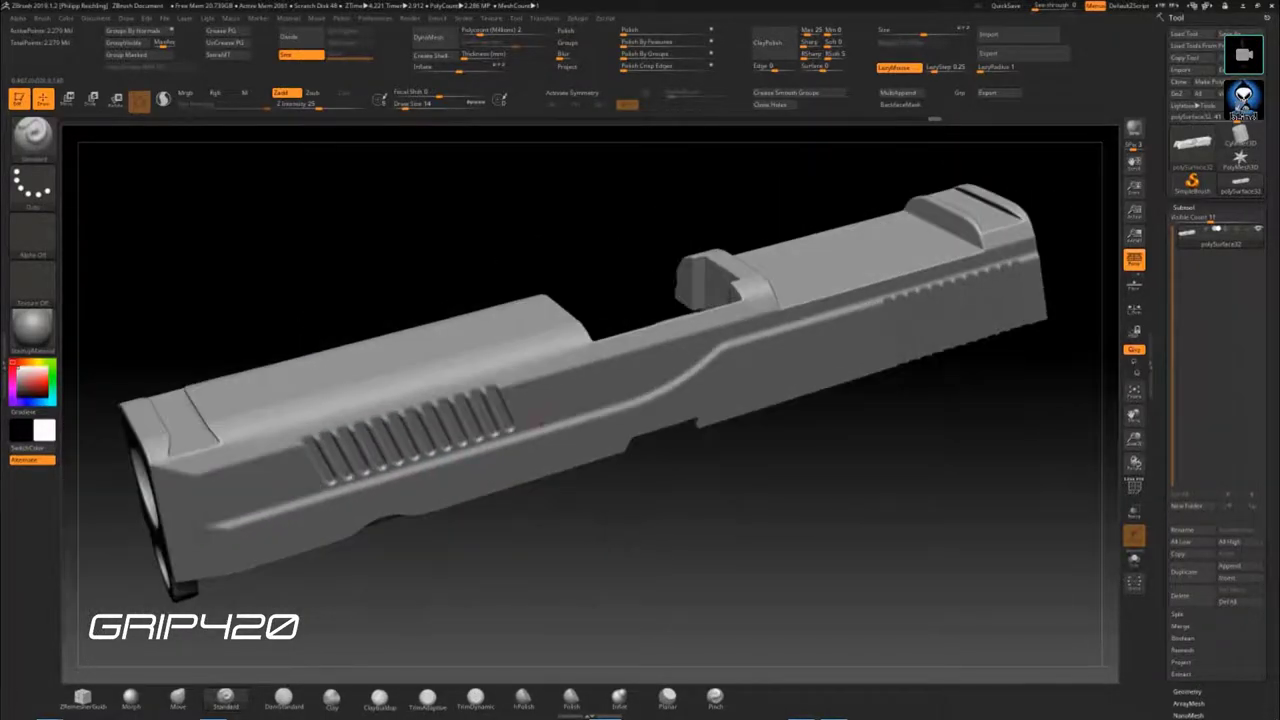
pyautogui.moveTo(525, 575); pyautogui.dragTo(180, 600)
pyautogui.moveTo(958, 536); pyautogui.dragTo(614, 538)
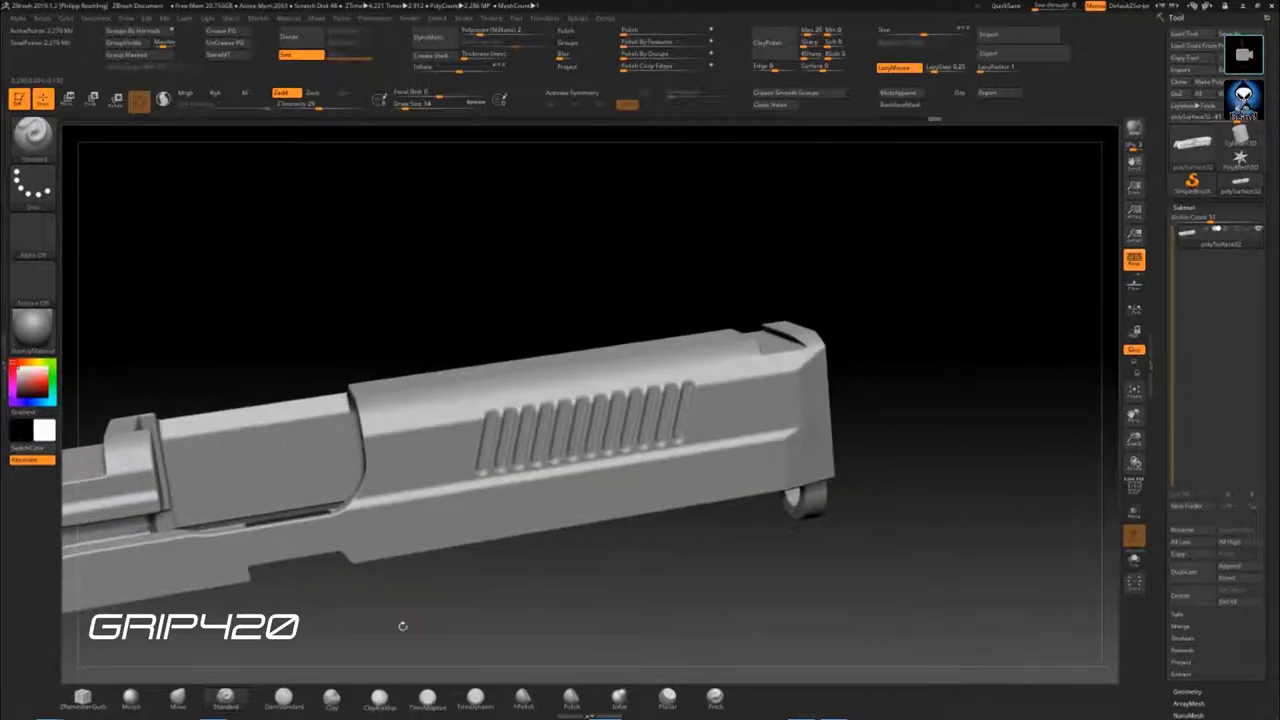
pyautogui.moveTo(403, 626)
pyautogui.mouseDown()
pyautogui.moveTo(728, 560)
pyautogui.moveTo(188, 611)
pyautogui.moveTo(503, 611)
pyautogui.moveTo(465, 515)
pyautogui.mouseUp()
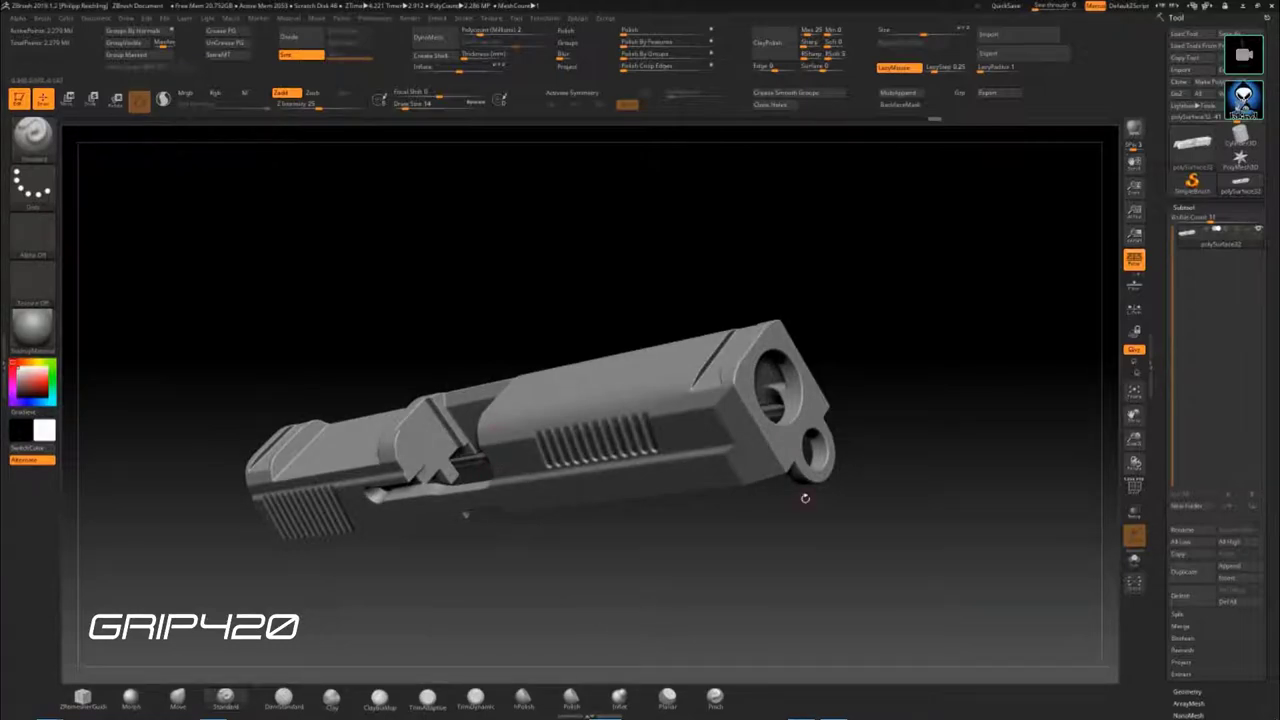
pyautogui.moveTo(691, 543)
pyautogui.mouseDown()
pyautogui.moveTo(470, 535)
pyautogui.moveTo(714, 551)
pyautogui.moveTo(534, 560)
pyautogui.mouseUp()
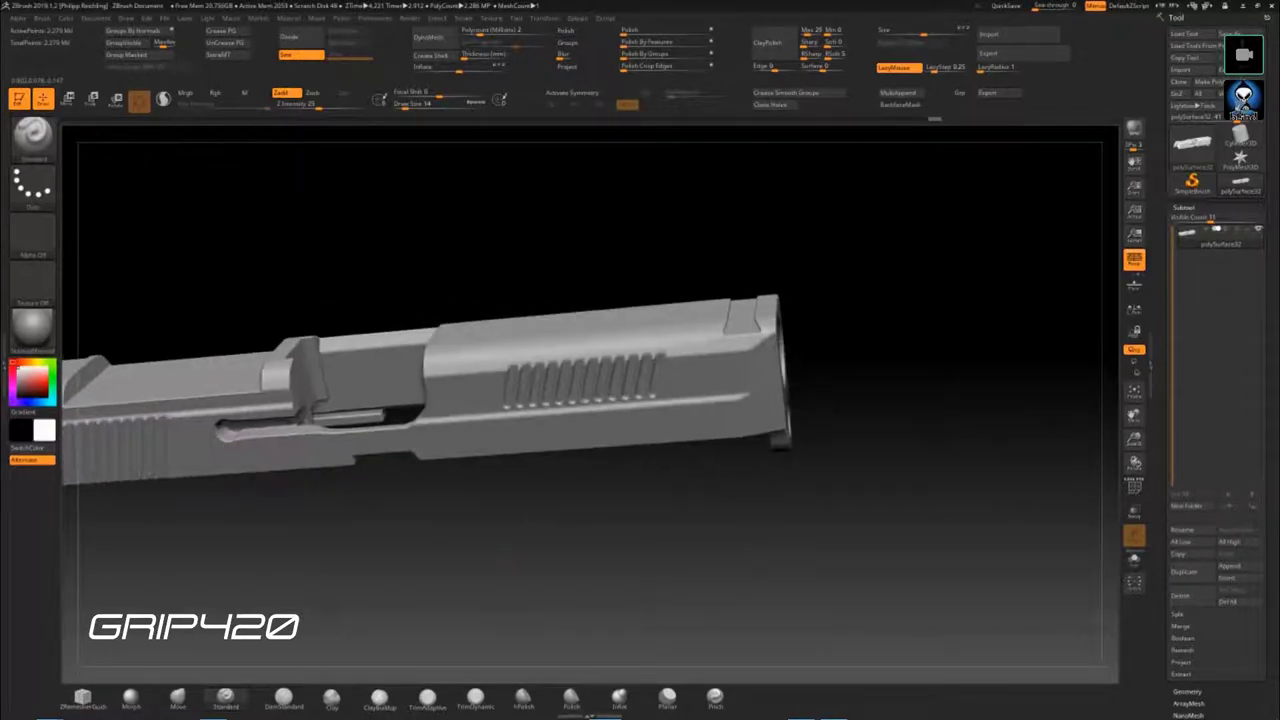
pyautogui.keyDown('alt'); pyautogui.moveTo(478, 529); pyautogui.dragTo(658, 521); pyautogui.keyUp('alt')
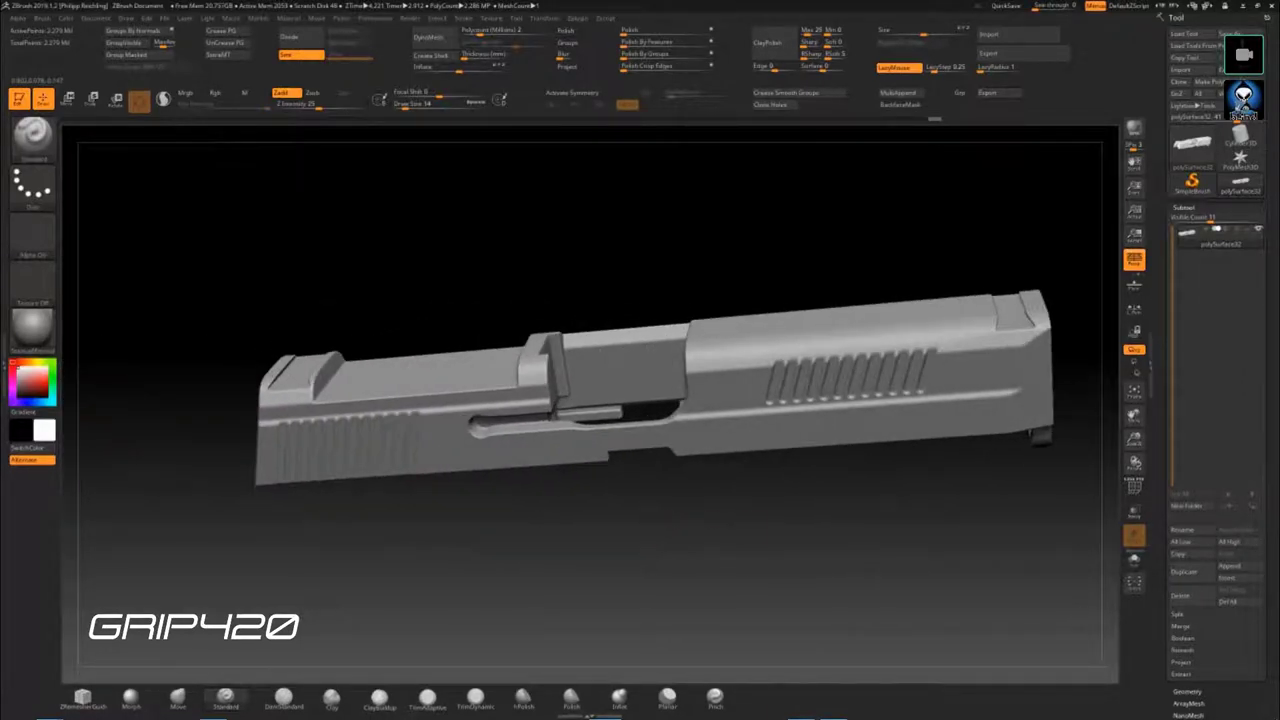
pyautogui.keyDown('alt'); pyautogui.moveTo(787, 521); pyautogui.dragTo(687, 521); pyautogui.keyUp('alt')
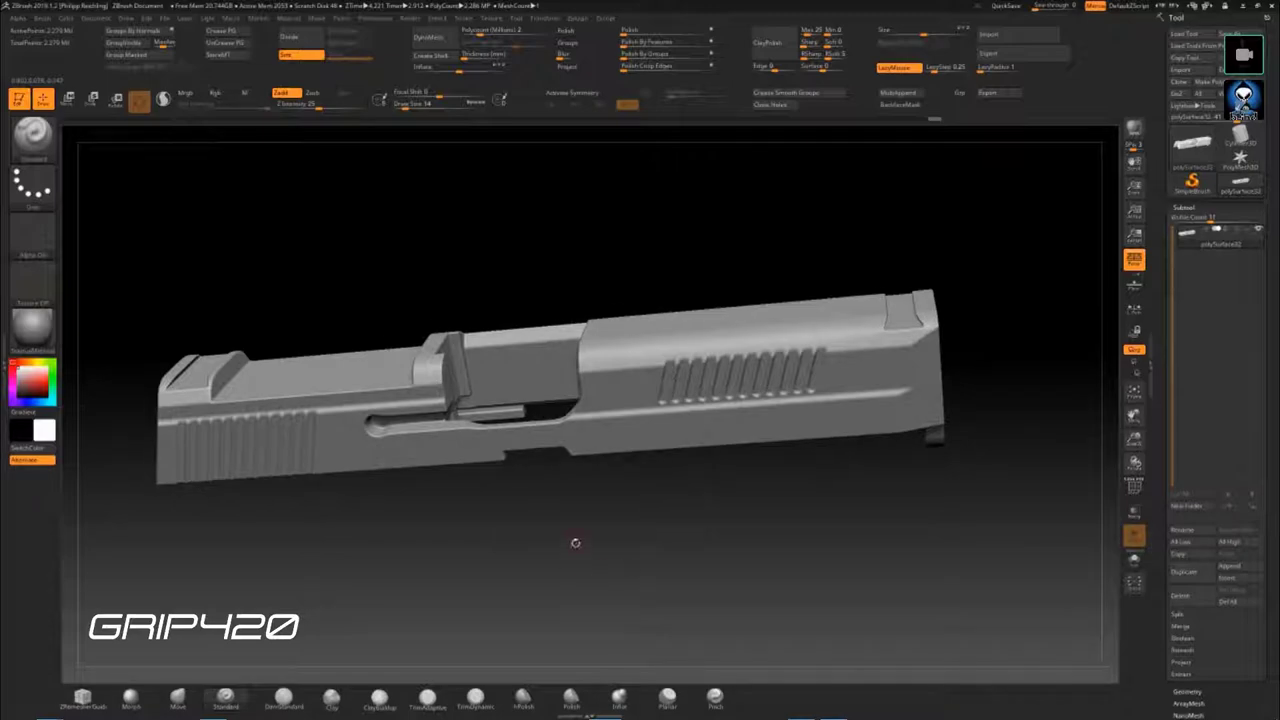
pyautogui.moveTo(575, 543)
pyautogui.mouseDown()
pyautogui.moveTo(543, 517)
pyautogui.moveTo(700, 540)
pyautogui.mouseUp()
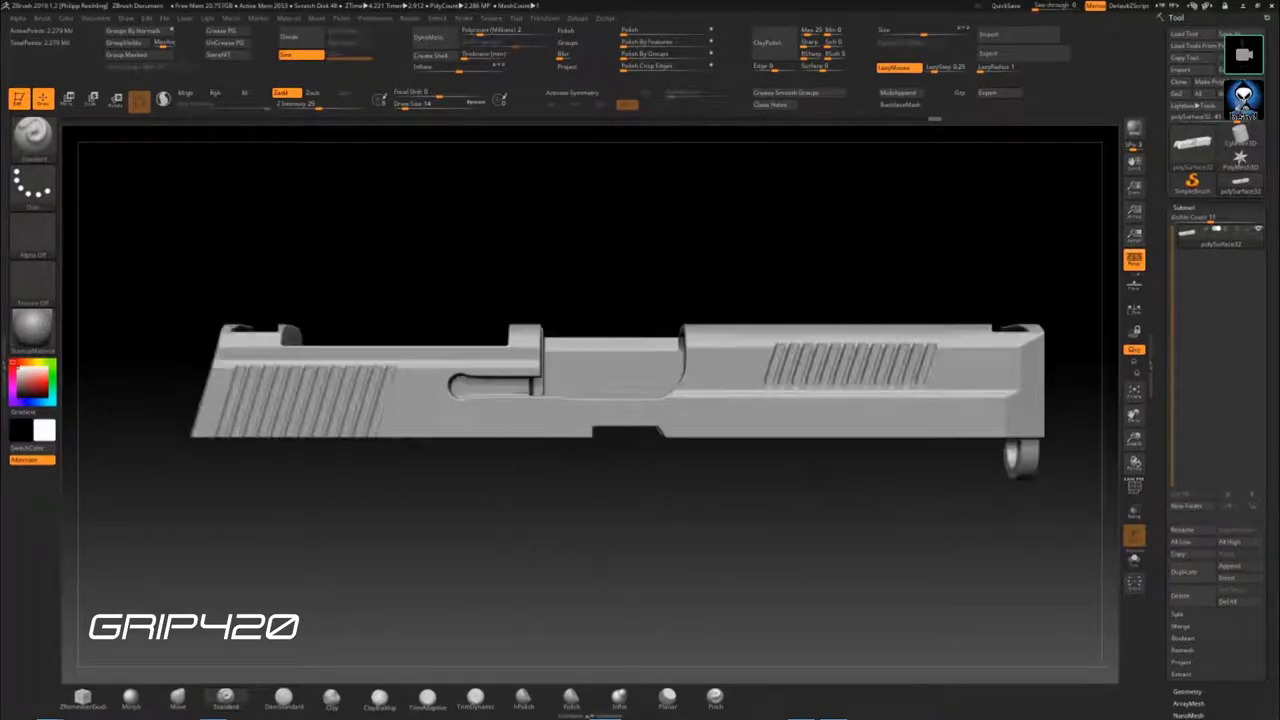
# - Examine the muzzle end, ejection port and front serrations, then bring Maya back to the front
pyautogui.moveTo(667, 523)
pyautogui.mouseDown()
pyautogui.moveTo(497, 514)
pyautogui.moveTo(608, 531)
pyautogui.moveTo(585, 566)
pyautogui.moveTo(545, 560)
pyautogui.mouseUp()
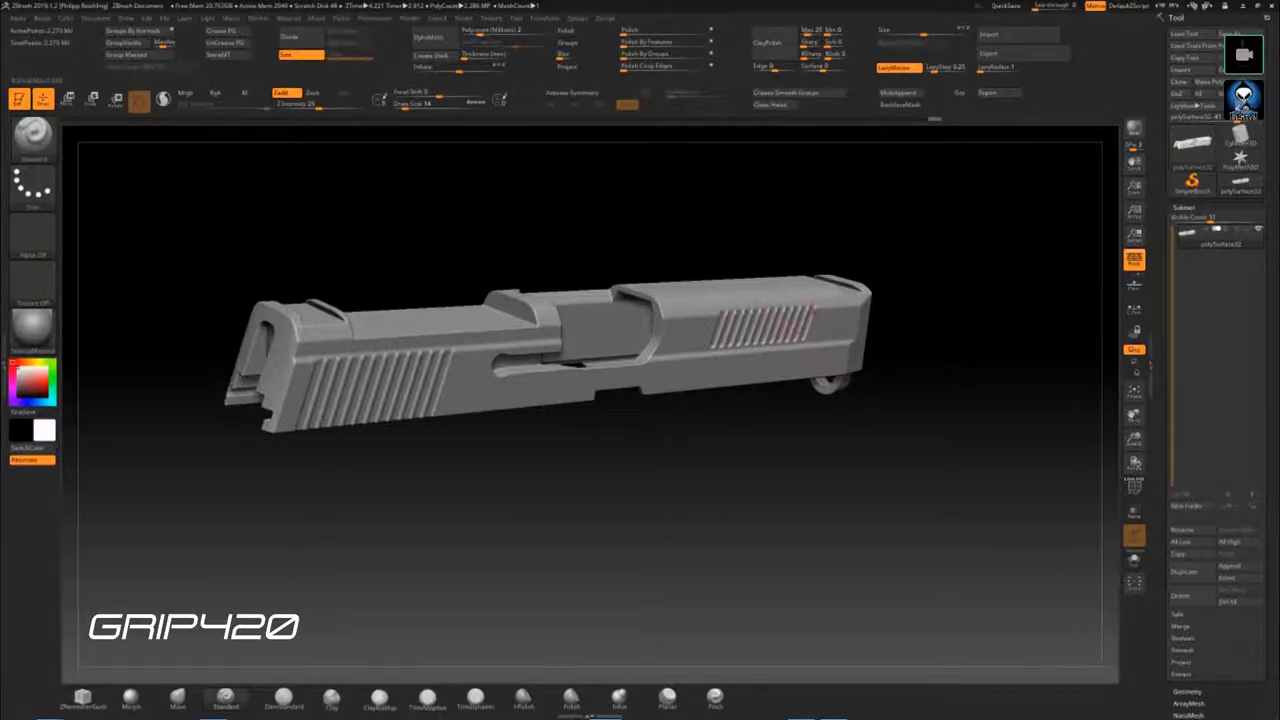
pyautogui.moveTo(732, 460)
pyautogui.mouseDown()
pyautogui.moveTo(657, 438)
pyautogui.moveTo(749, 432)
pyautogui.mouseUp()
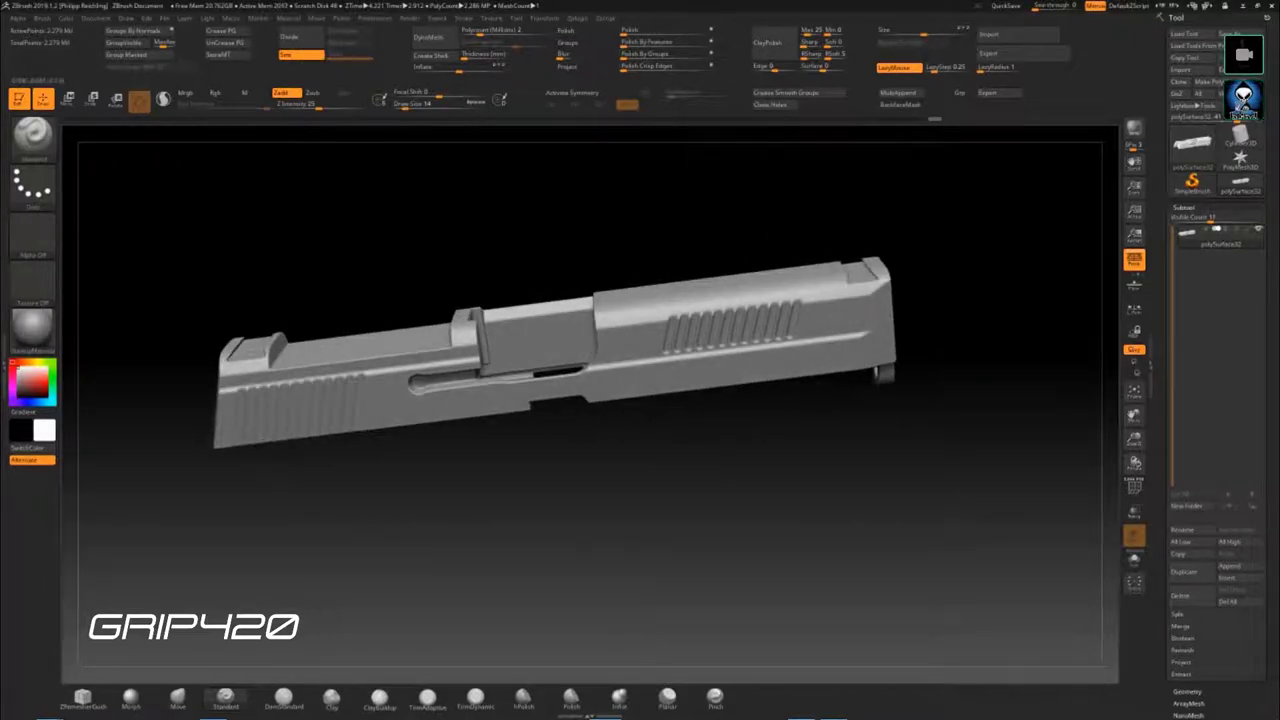
pyautogui.moveTo(586, 466)
pyautogui.mouseDown()
pyautogui.moveTo(569, 509)
pyautogui.moveTo(575, 500)
pyautogui.moveTo(538, 520)
pyautogui.mouseUp()
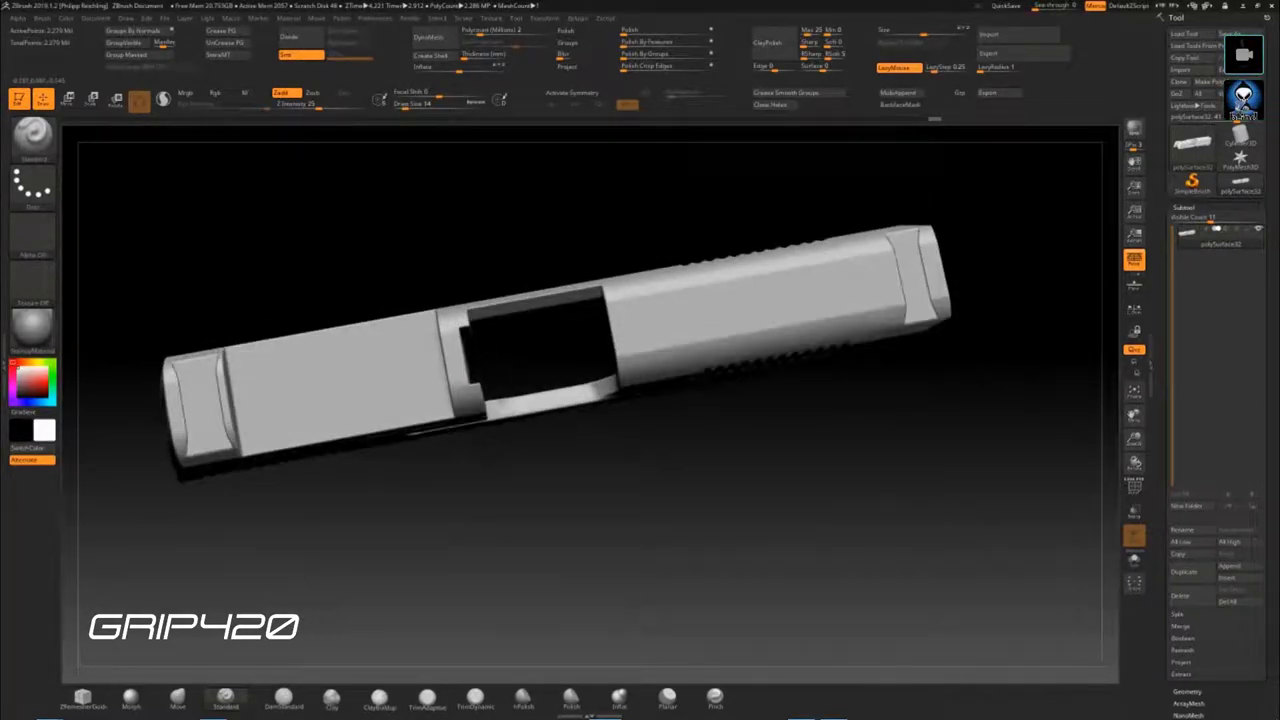
pyautogui.moveTo(645, 535)
pyautogui.mouseDown()
pyautogui.moveTo(455, 460)
pyautogui.moveTo(497, 465)
pyautogui.moveTo(513, 507)
pyautogui.moveTo(694, 471)
pyautogui.moveTo(620, 500)
pyautogui.moveTo(717, 483)
pyautogui.moveTo(703, 449)
pyautogui.moveTo(578, 470)
pyautogui.mouseUp()
pyautogui.moveTo(711, 503)
pyautogui.mouseDown()
pyautogui.moveTo(550, 547)
pyautogui.moveTo(419, 551)
pyautogui.moveTo(423, 572)
pyautogui.moveTo(734, 538)
pyautogui.moveTo(609, 553)
pyautogui.moveTo(560, 540)
pyautogui.moveTo(649, 503)
pyautogui.moveTo(474, 569)
pyautogui.moveTo(465, 589)
pyautogui.moveTo(617, 474)
pyautogui.moveTo(640, 505)
pyautogui.moveTo(760, 545)
pyautogui.mouseUp()
pyautogui.keyDown('alt'); pyautogui.moveTo(630, 574); pyautogui.dragTo(543, 507); pyautogui.keyUp('alt')
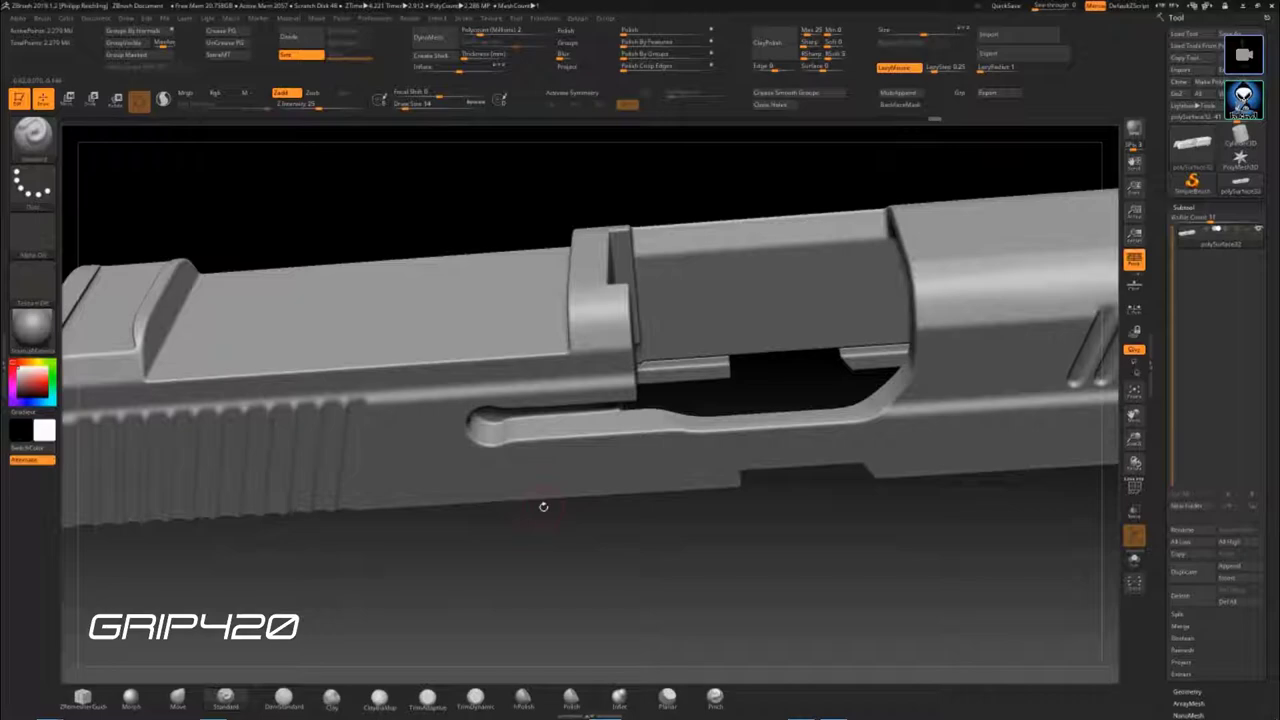
pyautogui.moveTo(537, 517)
pyautogui.mouseDown()
pyautogui.moveTo(538, 538)
pyautogui.moveTo(575, 530)
pyautogui.moveTo(580, 560)
pyautogui.mouseUp()
pyautogui.moveTo(526, 566)
pyautogui.mouseDown()
pyautogui.moveTo(600, 560)
pyautogui.moveTo(661, 503)
pyautogui.mouseUp()
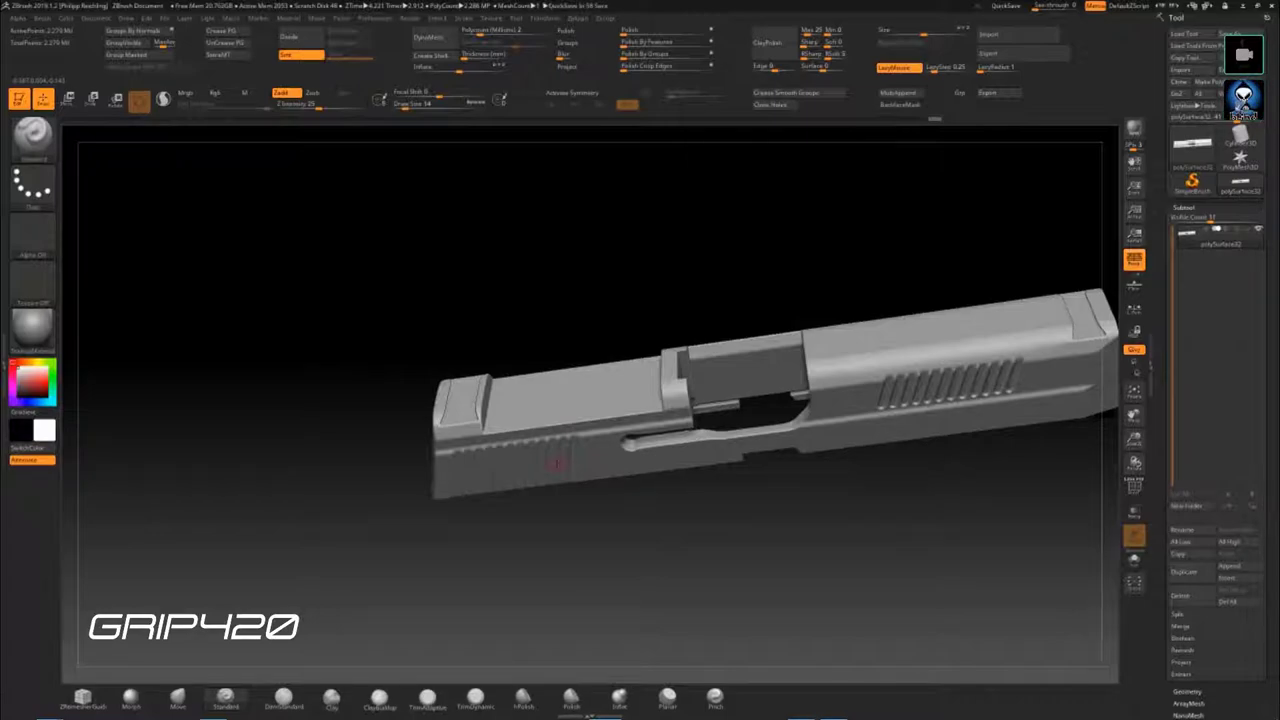
pyautogui.moveTo(554, 537)
pyautogui.mouseDown()
pyautogui.moveTo(617, 523)
pyautogui.moveTo(654, 484)
pyautogui.mouseUp()
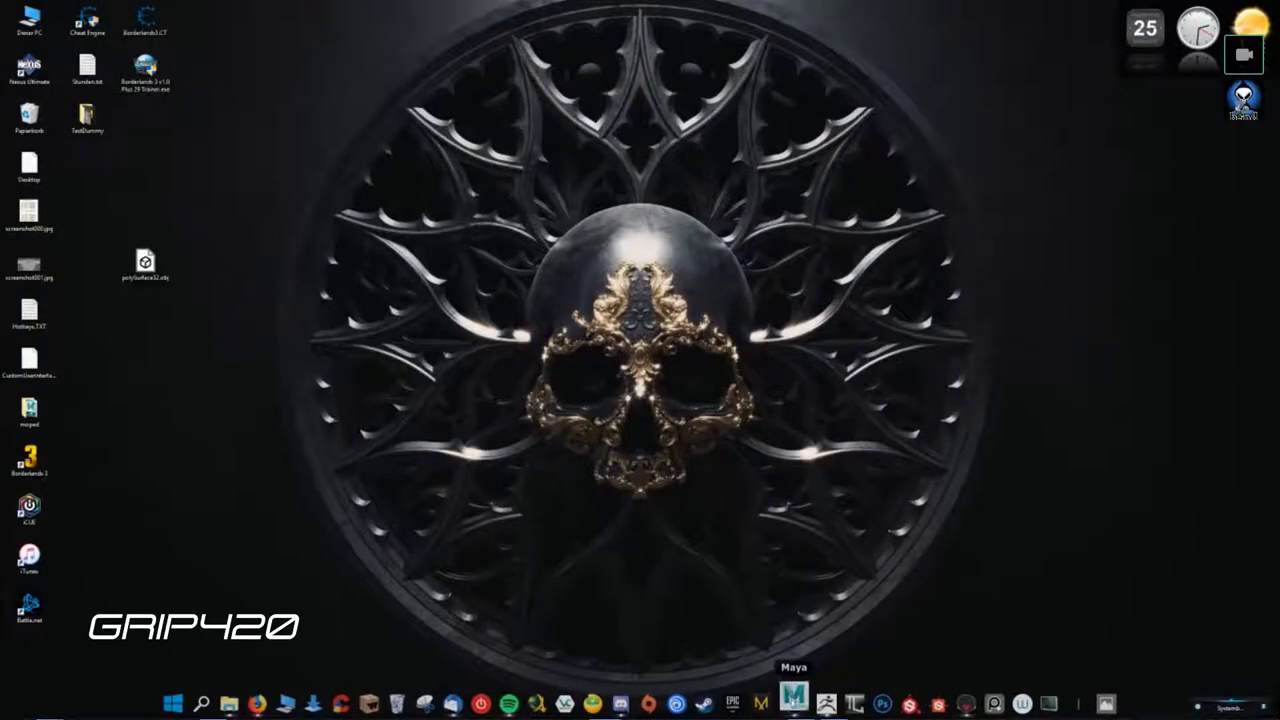
pyautogui.click(793, 703)
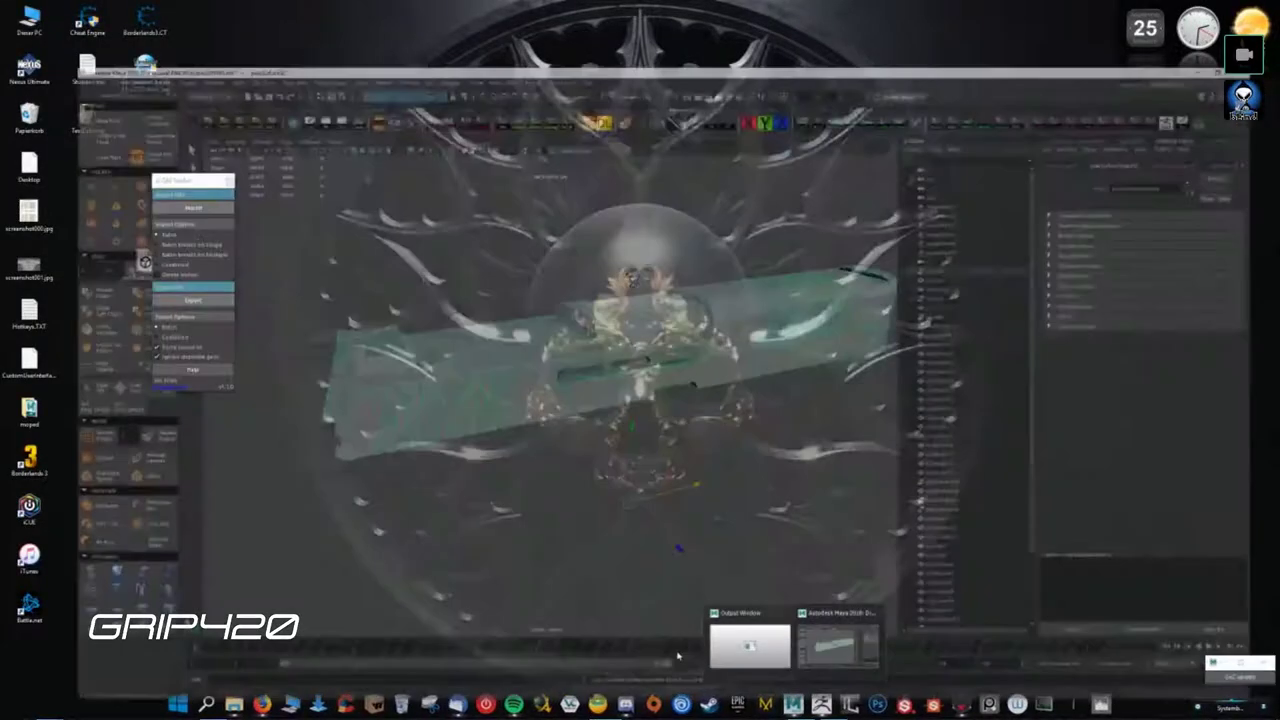
# - Select the pistol frame and isolate it with Ctrl+1
pyautogui.scroll(-3, 570, 482)
pyautogui.scroll(-2, 615, 445)
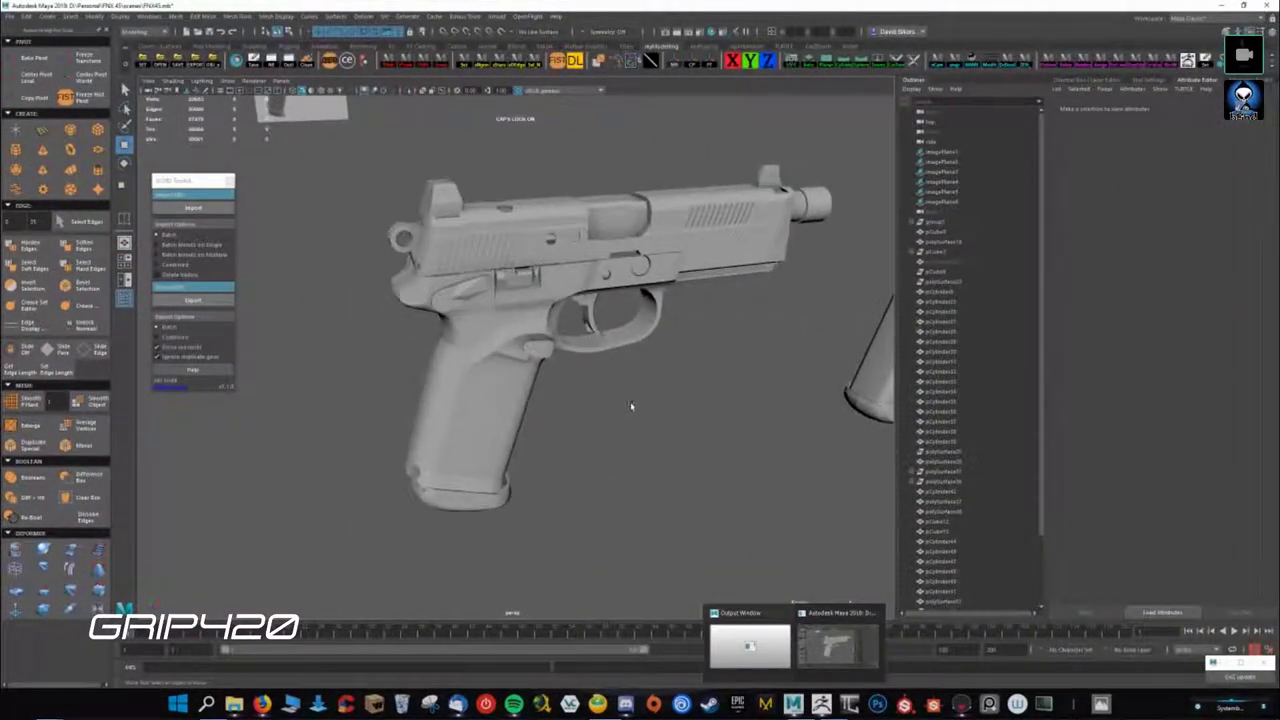
pyautogui.moveTo(622, 357)
pyautogui.keyDown('alt'); pyautogui.mouseDown()
pyautogui.moveTo(654, 409)
pyautogui.moveTo(689, 383)
pyautogui.moveTo(574, 397)
pyautogui.mouseUp(); pyautogui.keyUp('alt')
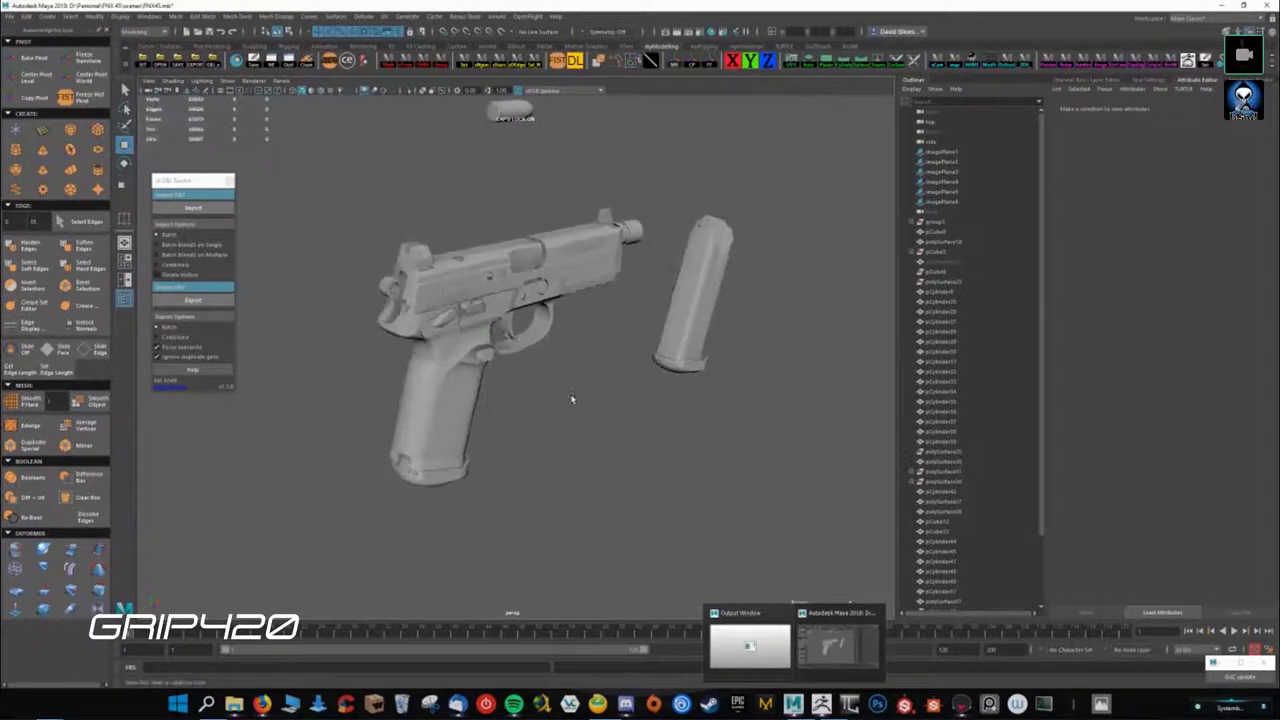
pyautogui.click(450, 432)
pyautogui.scroll(3, 450, 432)
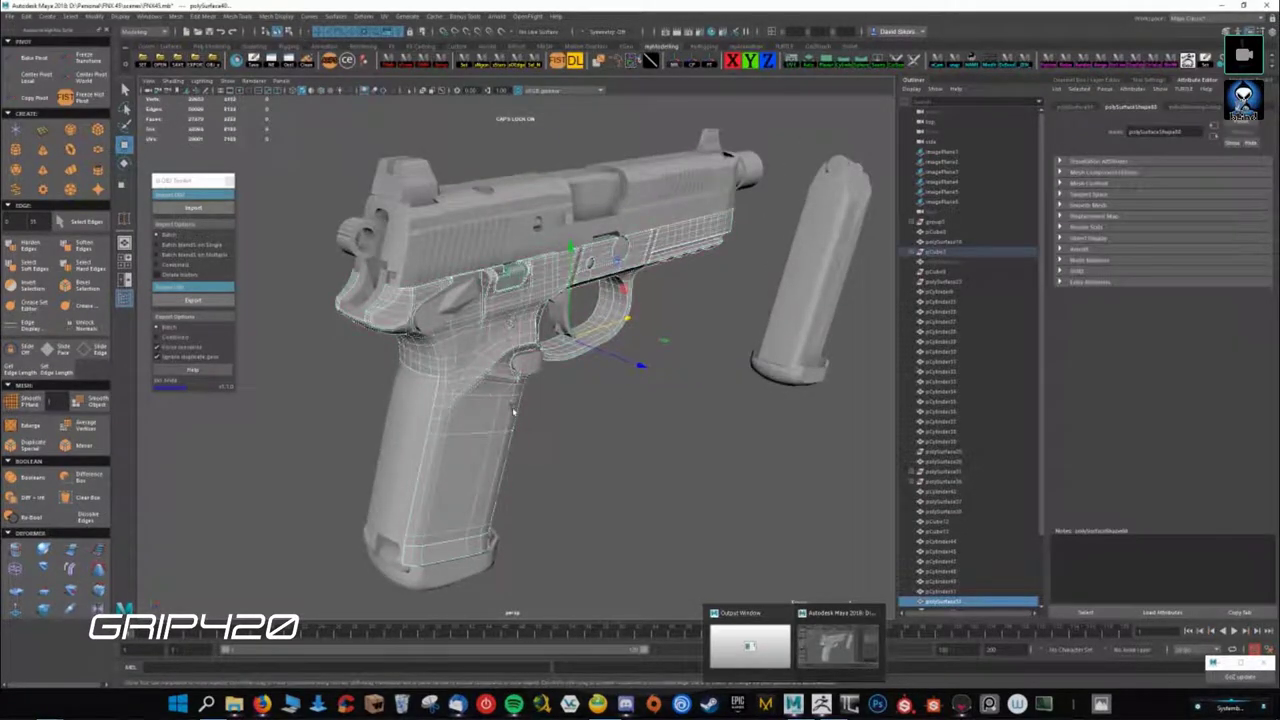
pyautogui.hotkey('ctrl', '1')
# - Add the bent bracket to the selection and isolate the selected parts
pyautogui.scroll(3, 575, 418)
pyautogui.moveTo(575, 418)
pyautogui.keyDown('alt'); pyautogui.mouseDown()
pyautogui.moveTo(663, 447)
pyautogui.moveTo(600, 420)
pyautogui.moveTo(662, 441)
pyautogui.moveTo(543, 443)
pyautogui.moveTo(585, 455)
pyautogui.moveTo(449, 420)
pyautogui.moveTo(486, 410)
pyautogui.moveTo(476, 458)
pyautogui.mouseUp(); pyautogui.keyUp('alt')
pyautogui.scroll(3, 486, 410)
pyautogui.keyDown('alt'); pyautogui.moveTo(422, 283); pyautogui.dragTo(590, 350); pyautogui.keyUp('alt')
pyautogui.keyDown('shift'); pyautogui.click(590, 350); pyautogui.keyUp('shift')
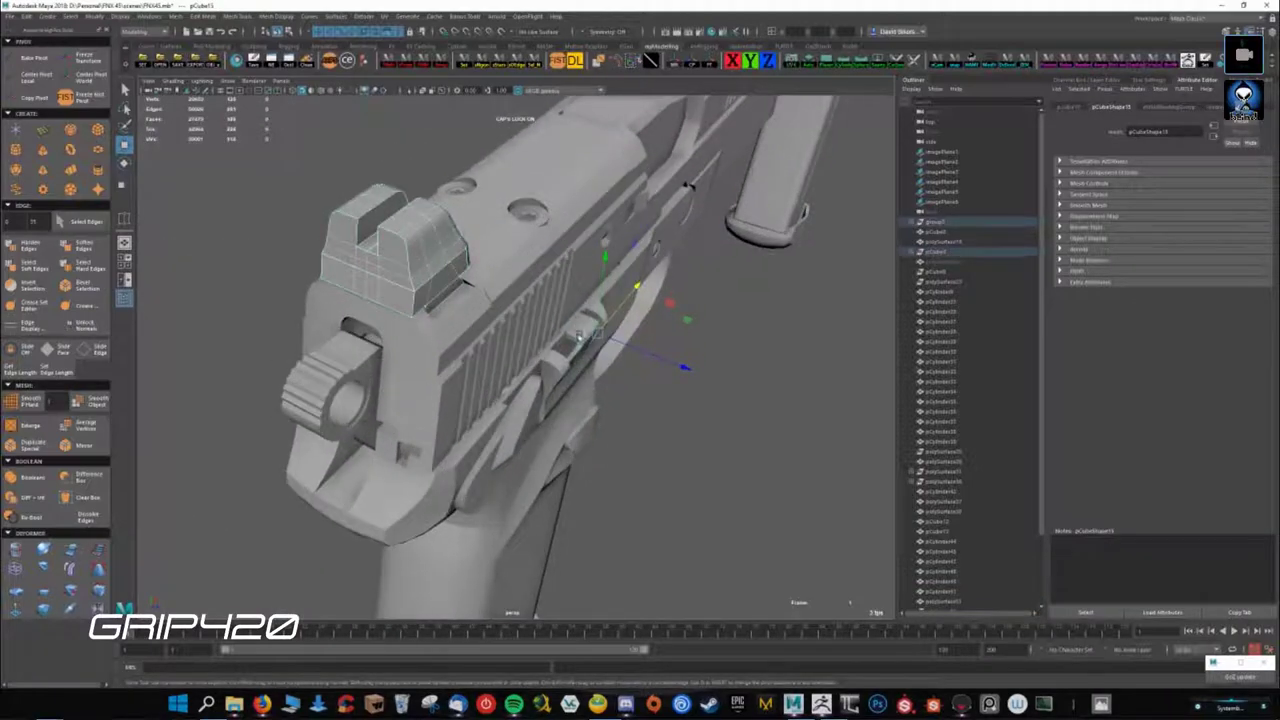
pyautogui.hotkey('ctrl', '1')
# - Apply a marking-menu operation to the parts, then select the rear sight and view it up close
pyautogui.moveTo(563, 437)
pyautogui.keyDown('alt'); pyautogui.mouseDown()
pyautogui.moveTo(674, 367)
pyautogui.moveTo(511, 514)
pyautogui.moveTo(434, 363)
pyautogui.mouseUp(); pyautogui.keyUp('alt')
pyautogui.moveTo(470, 242); pyautogui.dragTo(443, 423, button='right')
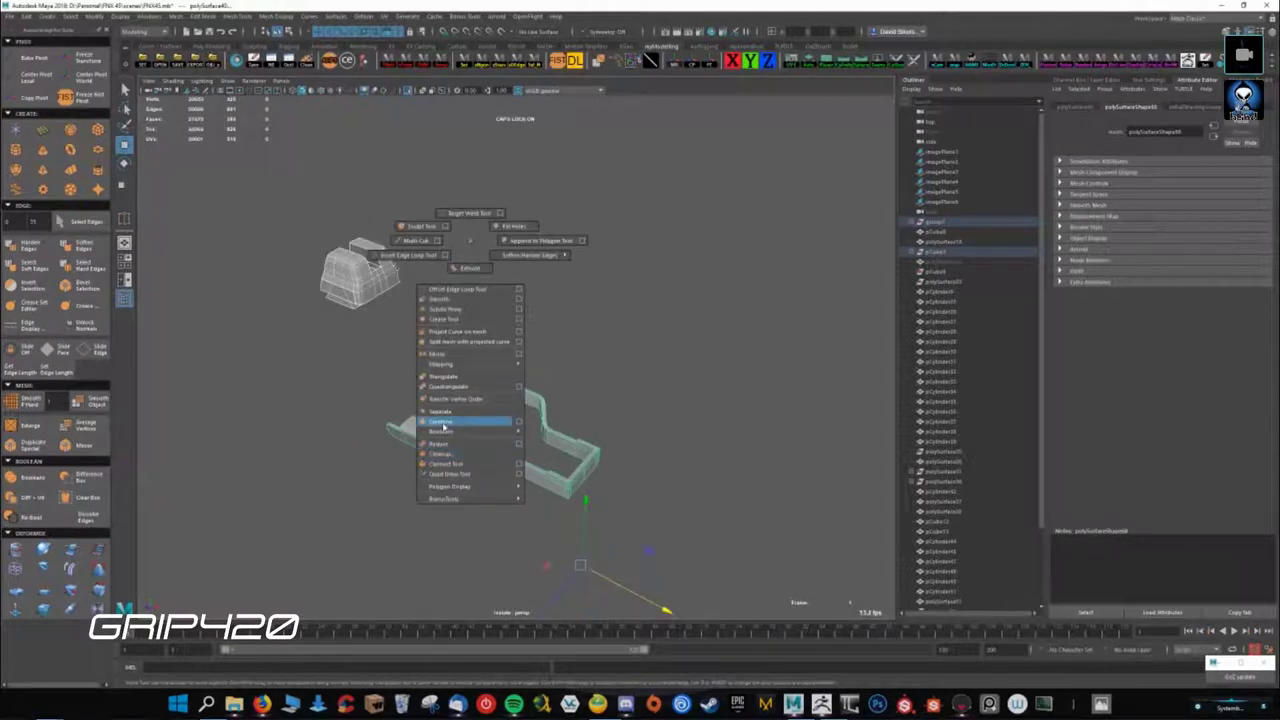
pyautogui.click(508, 362)
pyautogui.click(508, 362)
pyautogui.moveTo(514, 394)
pyautogui.keyDown('alt'); pyautogui.mouseDown()
pyautogui.moveTo(474, 366)
pyautogui.moveTo(594, 383)
pyautogui.moveTo(544, 400)
pyautogui.mouseUp(); pyautogui.keyUp('alt')
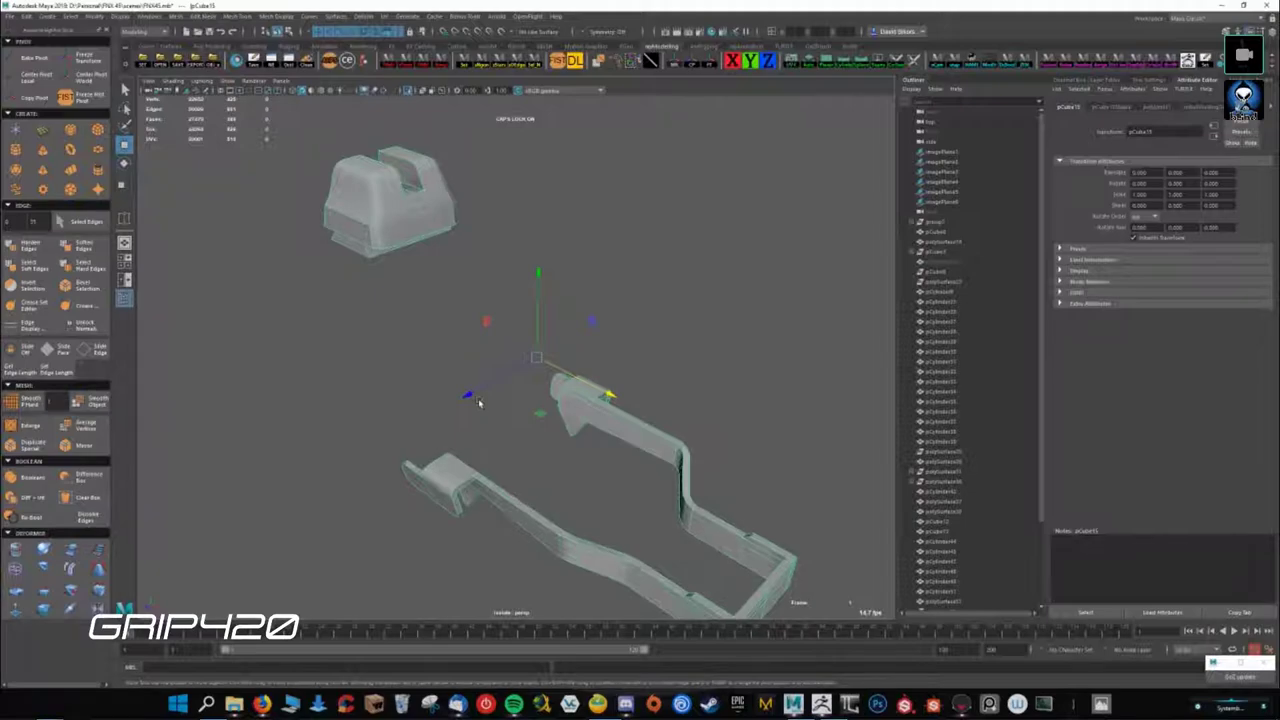
pyautogui.moveTo(487, 389)
pyautogui.keyDown('alt'); pyautogui.mouseDown()
pyautogui.moveTo(508, 351)
pyautogui.moveTo(549, 437)
pyautogui.moveTo(672, 409)
pyautogui.mouseUp(); pyautogui.keyUp('alt')
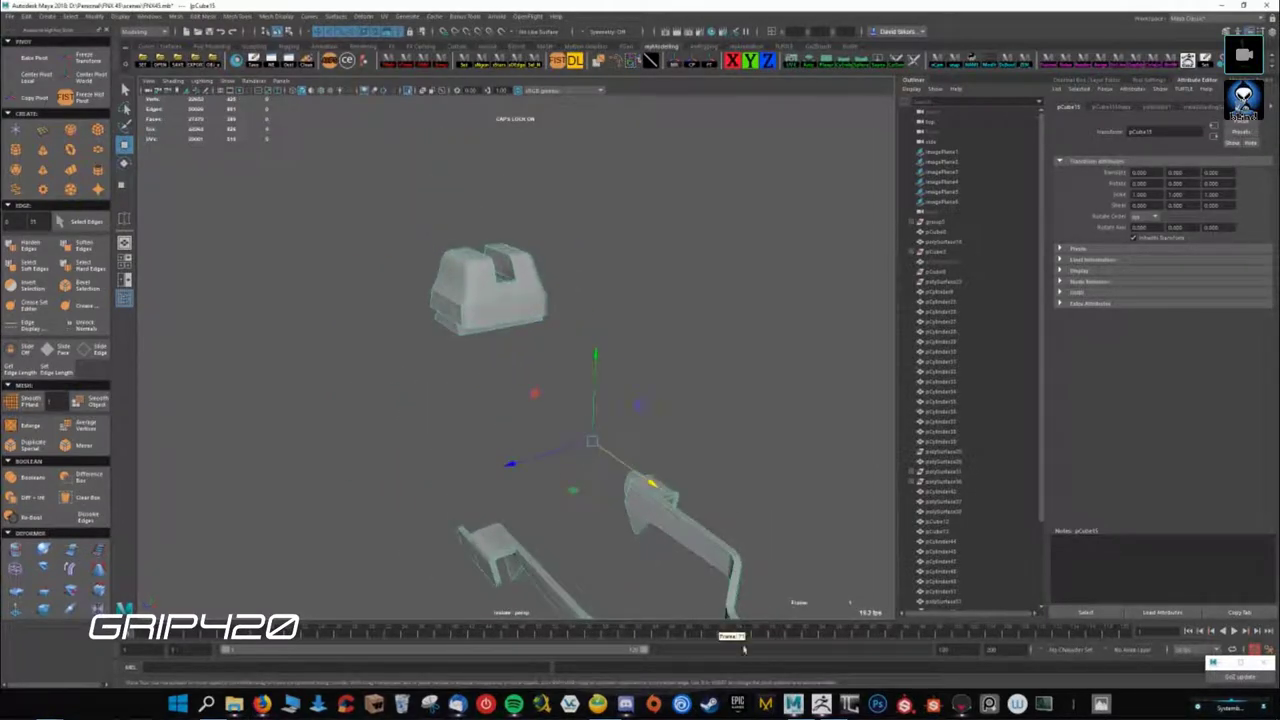
# - Frame and select the rear sight, then tumble around the sight and bracket together
pyautogui.press('f')
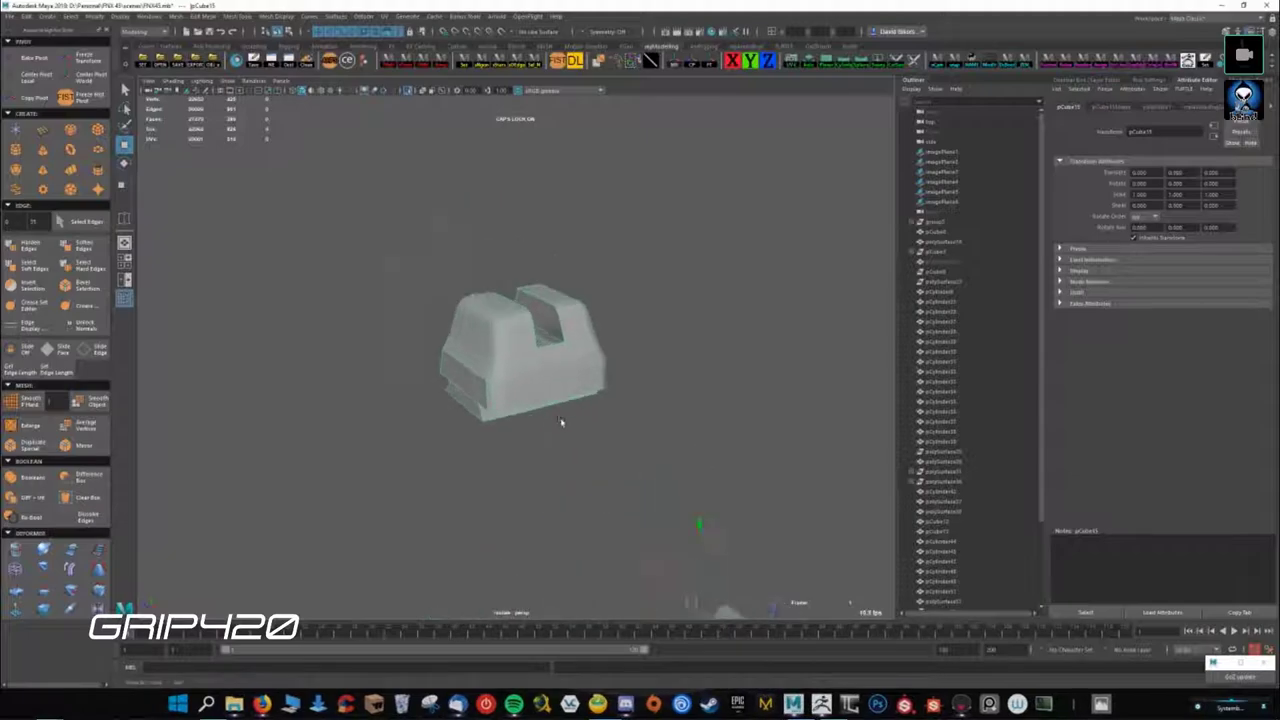
pyautogui.moveTo(355, 221); pyautogui.dragTo(827, 570)
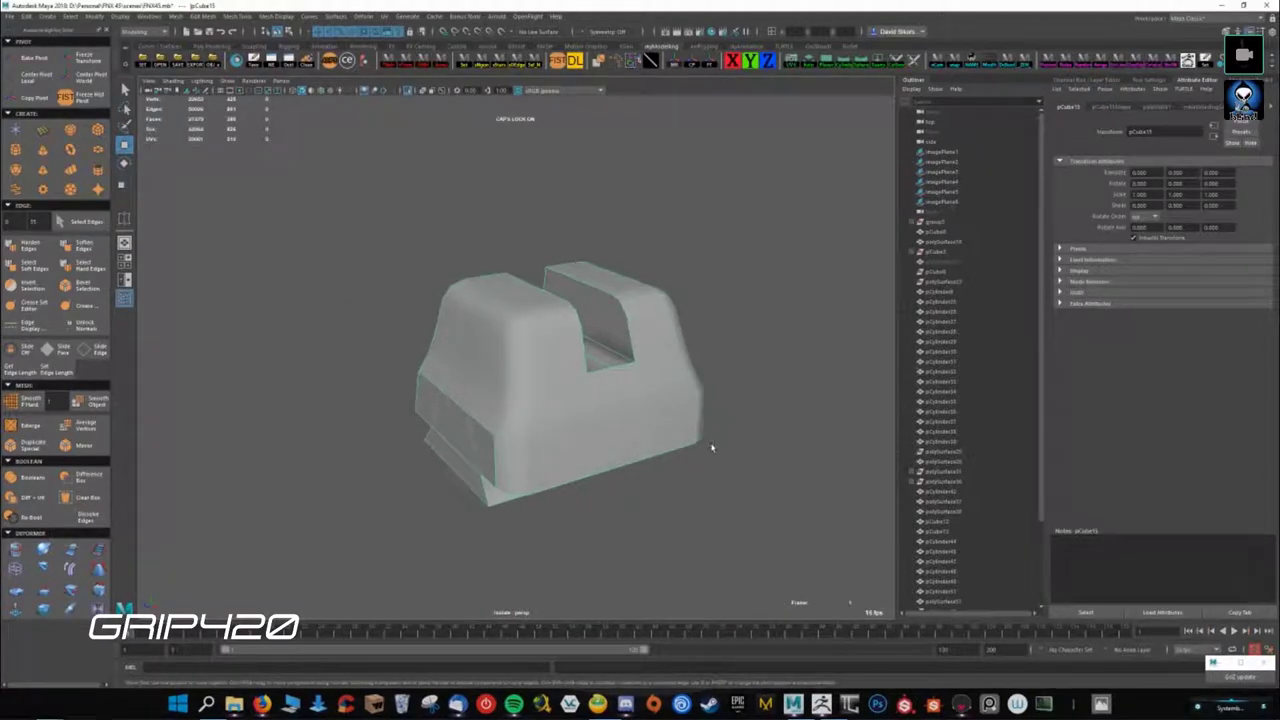
pyautogui.scroll(-5, 712, 447)
pyautogui.keyDown('alt'); pyautogui.moveTo(700, 570); pyautogui.dragTo(540, 280, button='middle'); pyautogui.keyUp('alt')
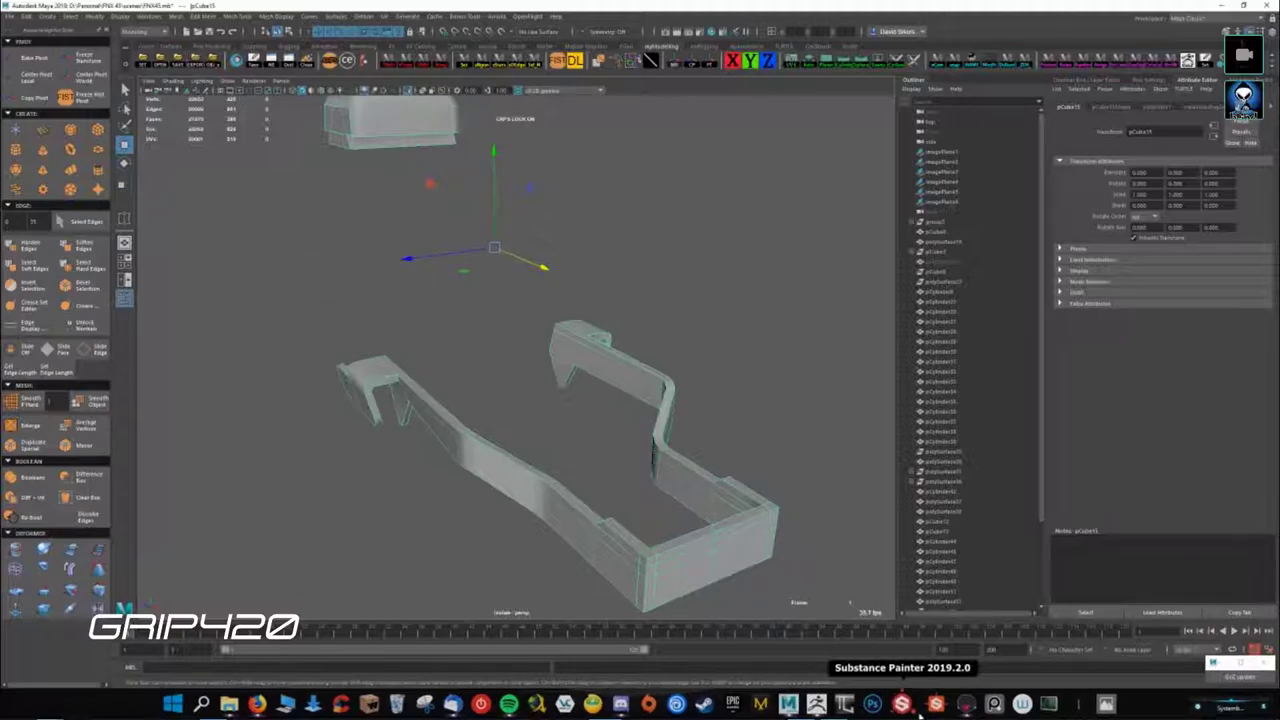
pyautogui.keyDown('alt'); pyautogui.moveTo(549, 409); pyautogui.dragTo(406, 137); pyautogui.keyUp('alt')
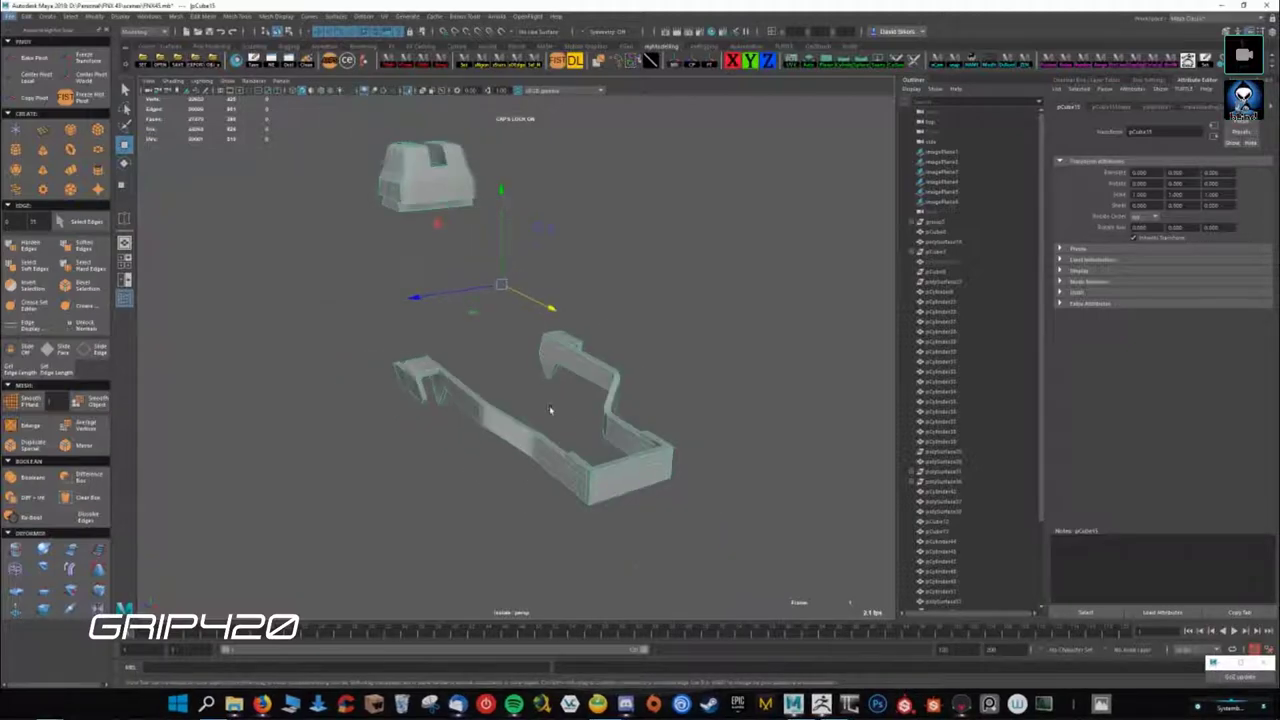
pyautogui.moveTo(791, 453)
pyautogui.keyDown('alt'); pyautogui.mouseDown()
pyautogui.moveTo(760, 457)
pyautogui.moveTo(714, 426)
pyautogui.mouseUp(); pyautogui.keyUp('alt')
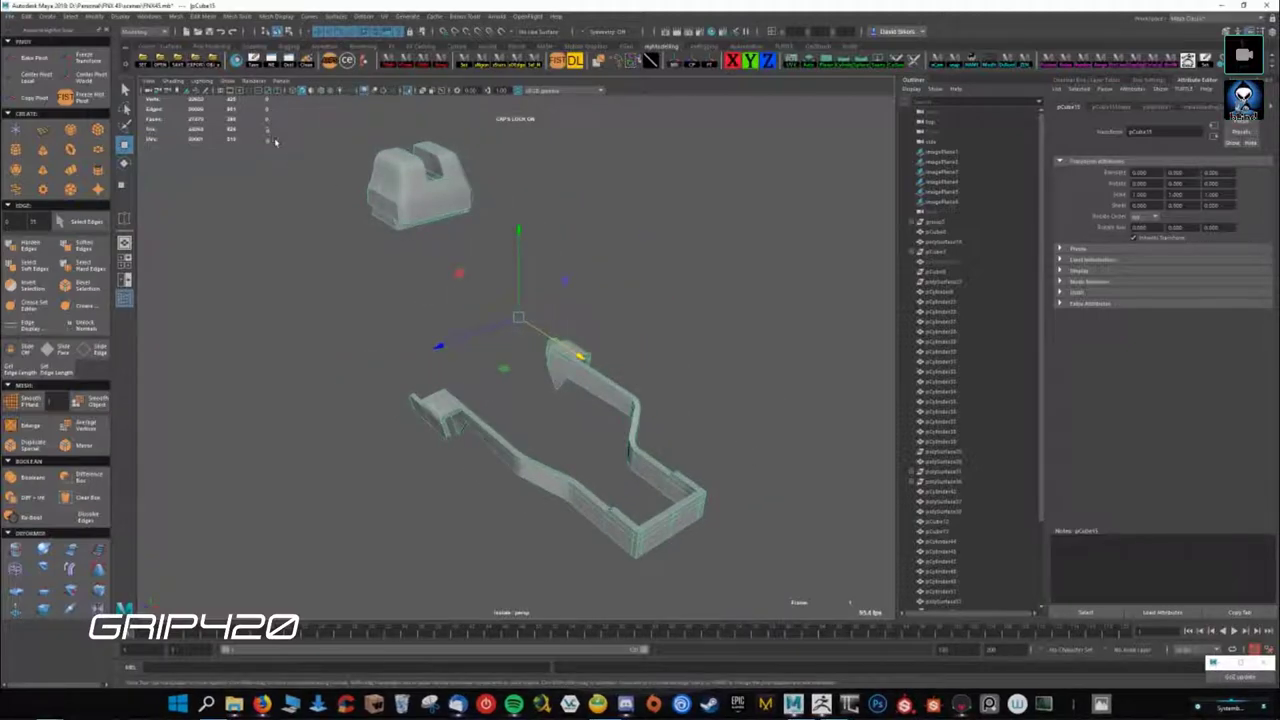
pyautogui.moveTo(799, 575); pyautogui.dragTo(799, 574)
# - Clear the selection and remove the isolated parts from view
pyautogui.click(563, 237)
pyautogui.hotkey('ctrl', 'z')
pyautogui.hotkey('ctrl', 'z')
pyautogui.hotkey('ctrl', 'z')
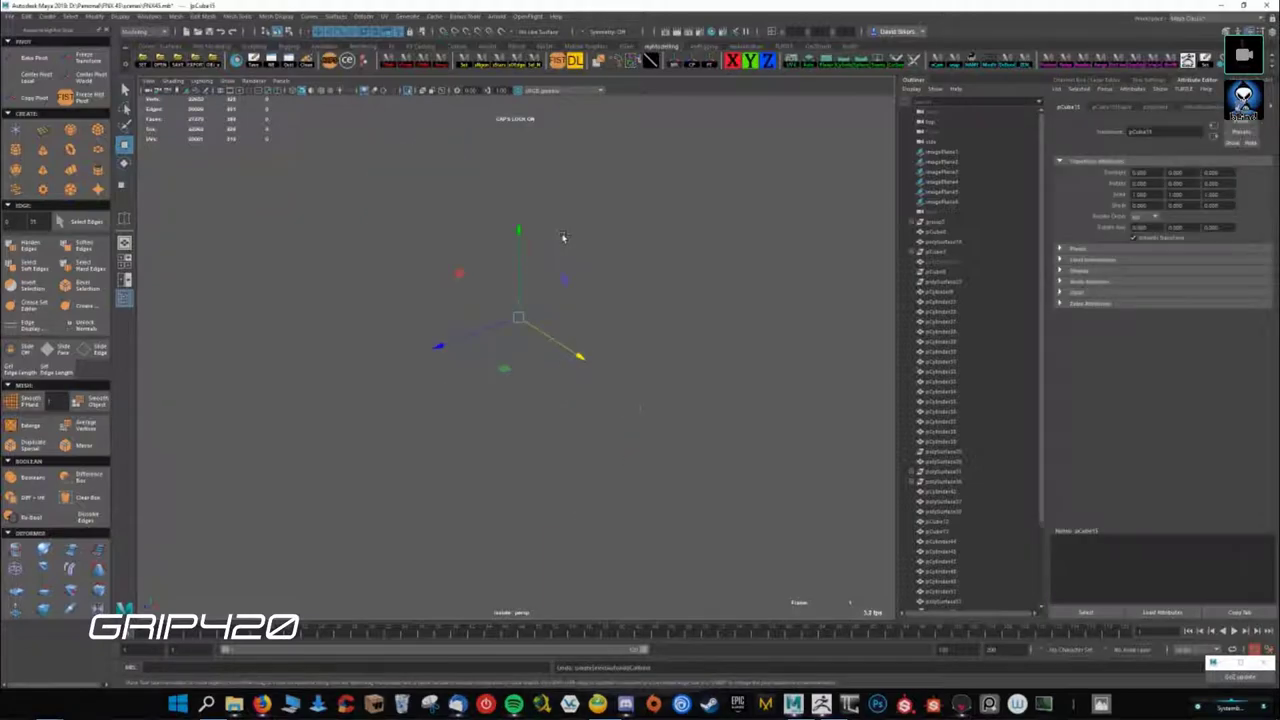
pyautogui.hotkey('ctrl', 'z')
pyautogui.hotkey('ctrl', 'z')
pyautogui.hotkey('ctrl', 'z')
# - Orbit around the full pistol from above and low angles, then select the slide-stop piece
pyautogui.moveTo(563, 237)
pyautogui.keyDown('alt'); pyautogui.mouseDown()
pyautogui.moveTo(763, 334)
pyautogui.moveTo(692, 432)
pyautogui.moveTo(709, 374)
pyautogui.mouseUp(); pyautogui.keyUp('alt')
pyautogui.scroll(5, 460, 335)
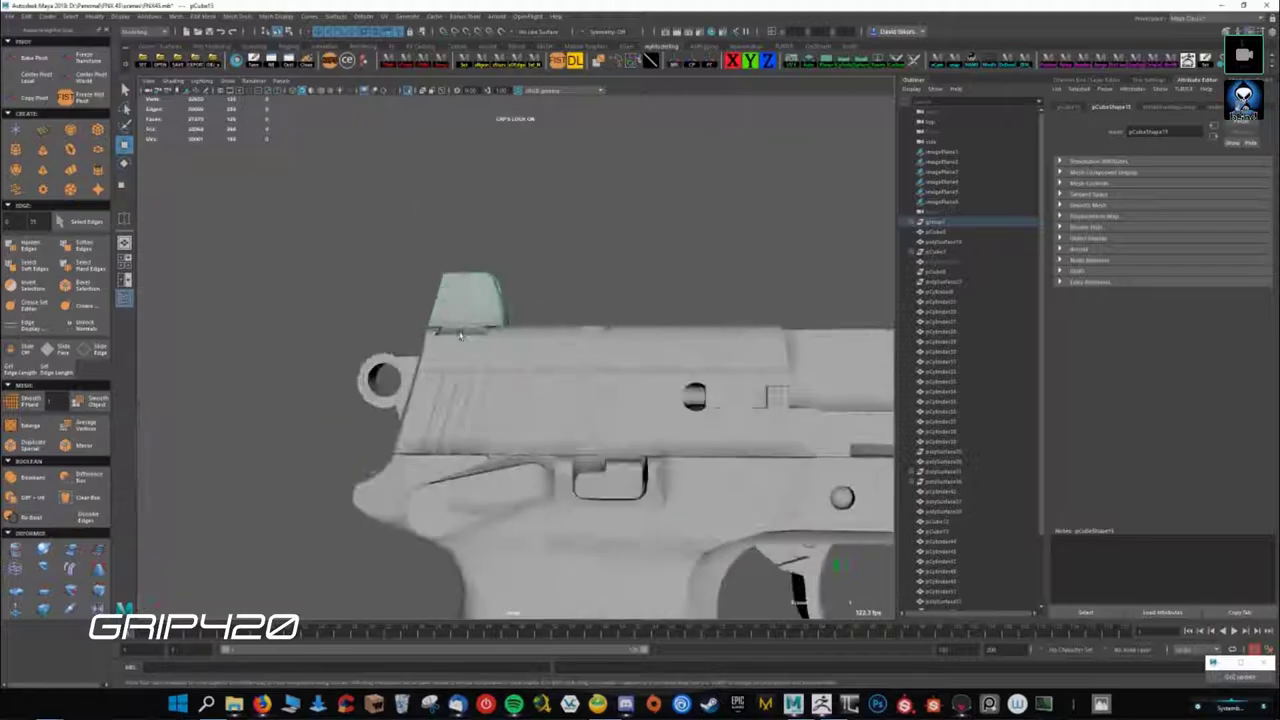
pyautogui.moveTo(611, 296)
pyautogui.keyDown('alt'); pyautogui.mouseDown()
pyautogui.moveTo(538, 315)
pyautogui.moveTo(537, 343)
pyautogui.moveTo(669, 277)
pyautogui.moveTo(547, 425)
pyautogui.moveTo(558, 337)
pyautogui.mouseUp(); pyautogui.keyUp('alt')
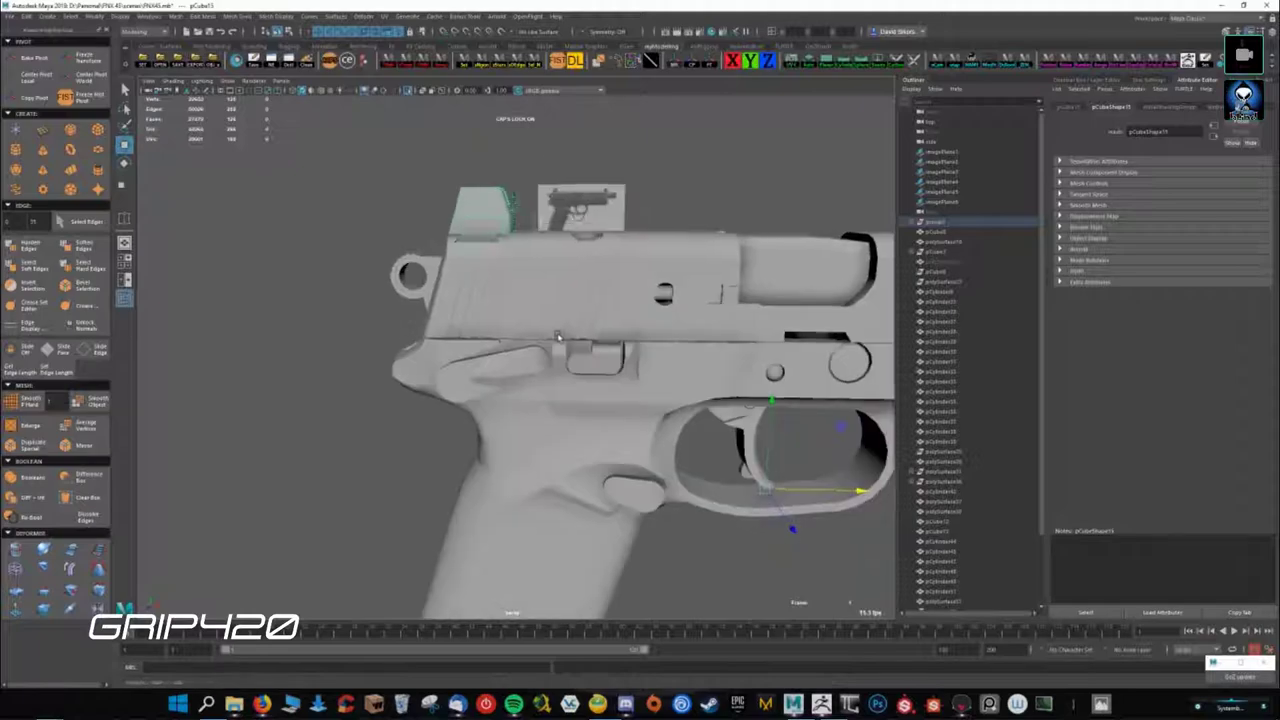
pyautogui.scroll(2, 545, 339)
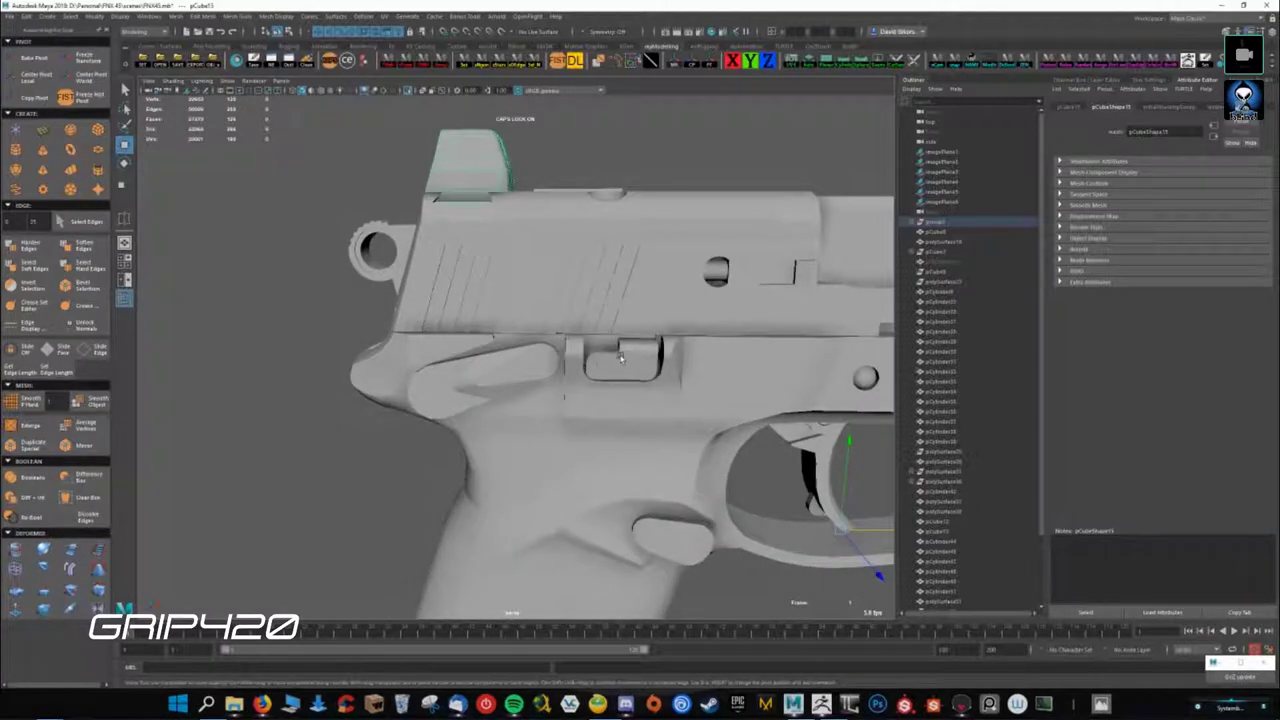
pyautogui.moveTo(620, 358)
pyautogui.keyDown('alt'); pyautogui.mouseDown()
pyautogui.moveTo(546, 272)
pyautogui.moveTo(600, 400)
pyautogui.moveTo(525, 346)
pyautogui.mouseUp(); pyautogui.keyUp('alt')
pyautogui.click(546, 272)
# - Check the slide top and rear sight, then isolate the hammer and trigger-bar parts
pyautogui.scroll(-2, 525, 346)
pyautogui.moveTo(525, 346)
pyautogui.keyDown('alt'); pyautogui.mouseDown()
pyautogui.moveTo(846, 421)
pyautogui.moveTo(700, 380)
pyautogui.mouseUp(); pyautogui.keyUp('alt')
pyautogui.scroll(-2, 700, 380)
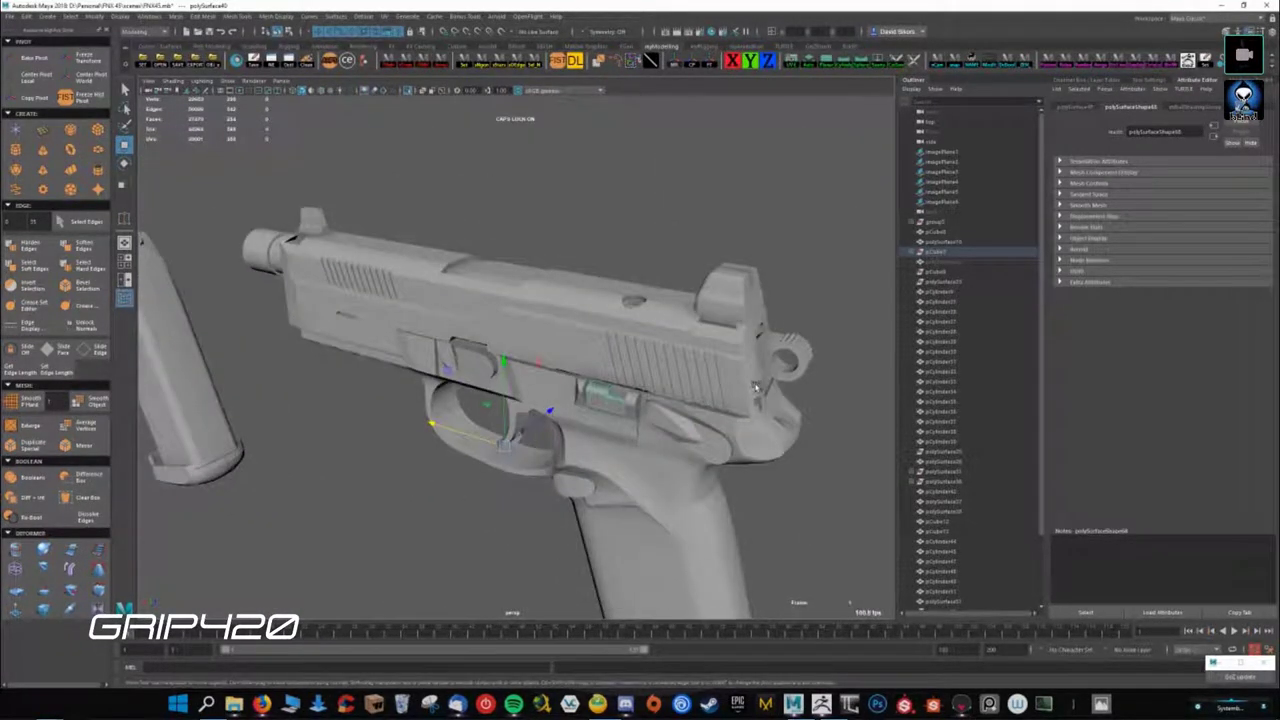
pyautogui.scroll(3, 755, 387)
pyautogui.click(555, 205)
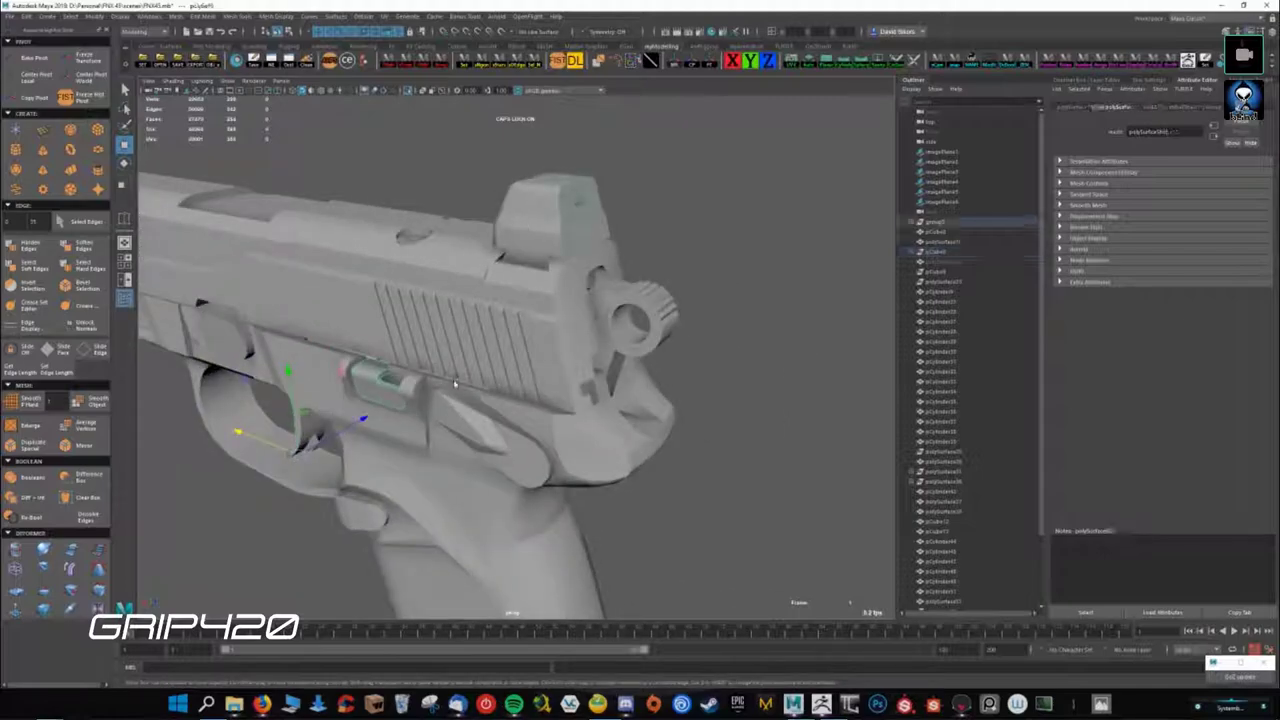
pyautogui.click(626, 298)
pyautogui.hotkey('ctrl', '1')
# - Tumble around the isolated trigger-bar hook and frame the hammer in view
pyautogui.moveTo(704, 447)
pyautogui.keyDown('alt'); pyautogui.mouseDown()
pyautogui.moveTo(608, 423)
pyautogui.moveTo(686, 400)
pyautogui.moveTo(634, 363)
pyautogui.mouseUp(); pyautogui.keyUp('alt')
pyautogui.scroll(3, 634, 363)
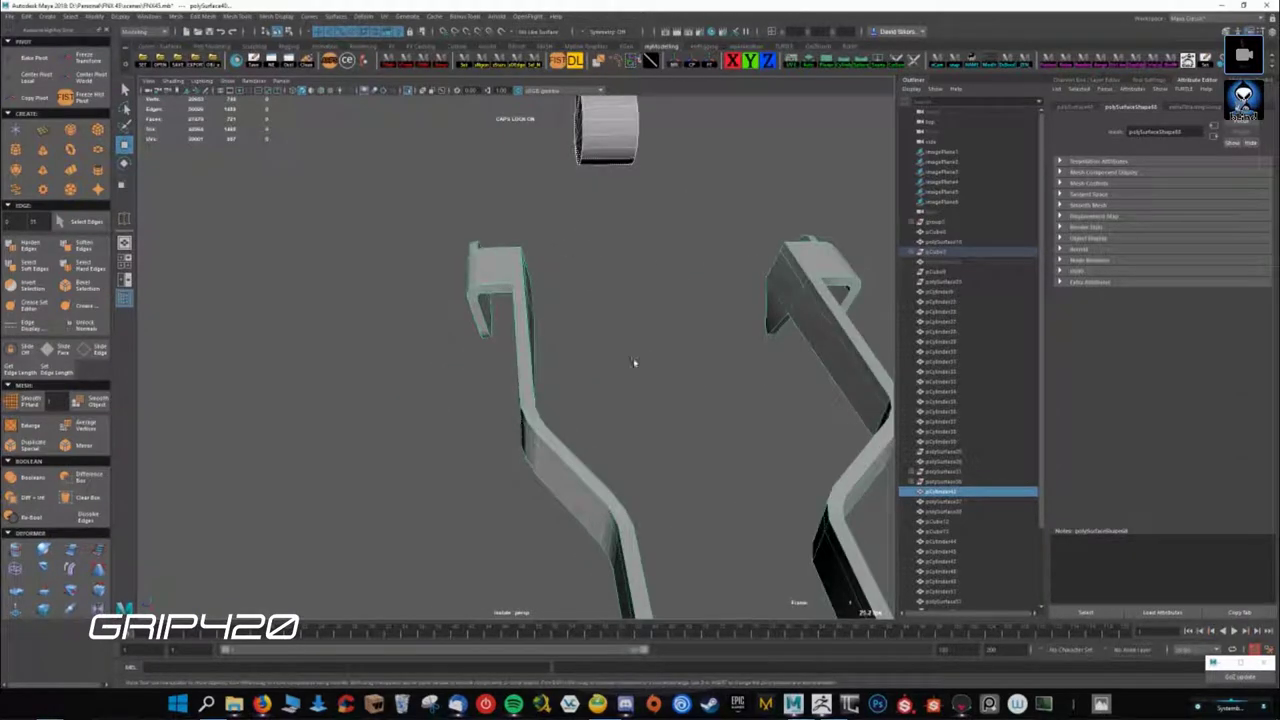
pyautogui.scroll(3, 509, 349)
pyautogui.keyDown('alt'); pyautogui.moveTo(509, 349); pyautogui.dragTo(571, 363); pyautogui.keyUp('alt')
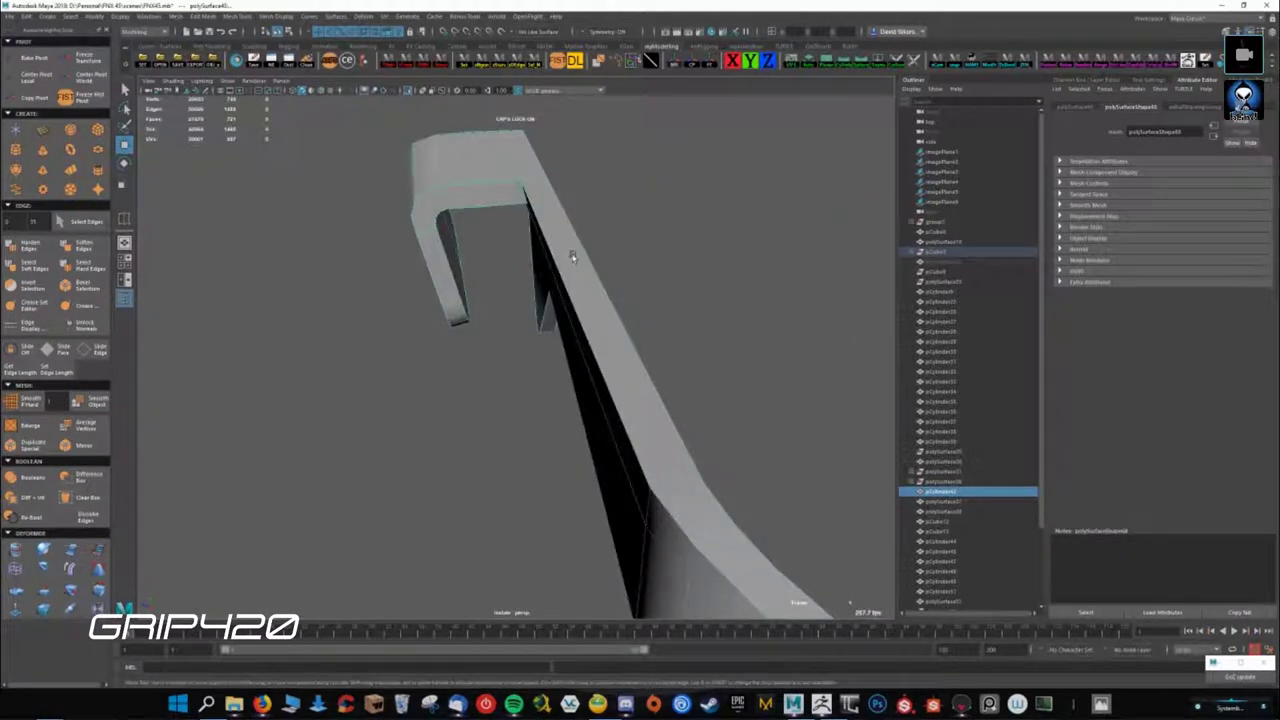
pyautogui.keyDown('alt'); pyautogui.moveTo(660, 486); pyautogui.dragTo(628, 394); pyautogui.keyUp('alt')
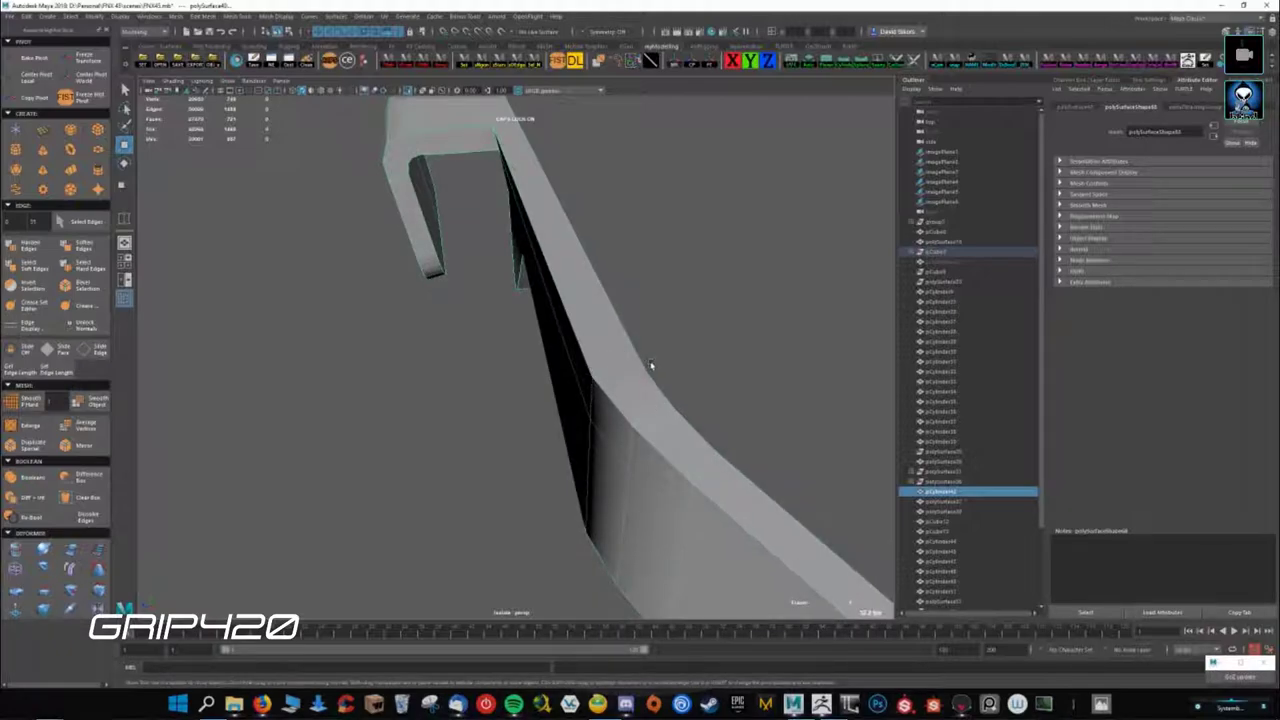
pyautogui.press('f')
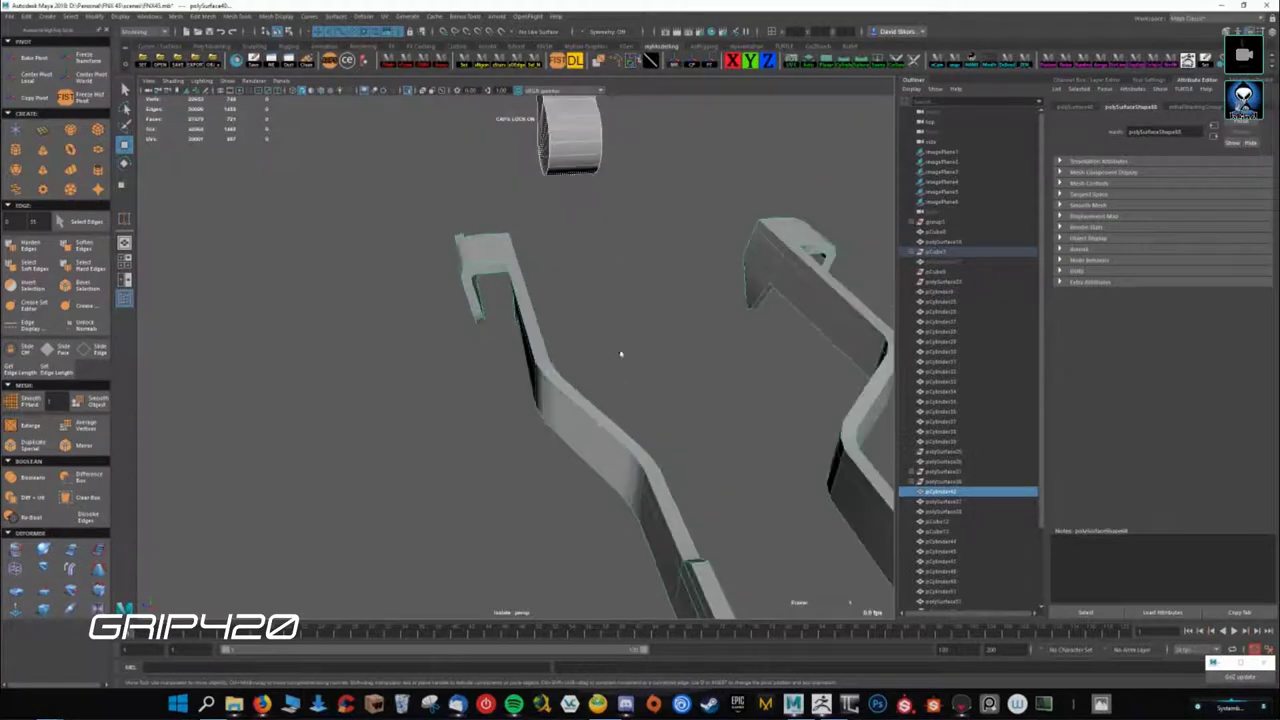
pyautogui.scroll(3, 601, 398)
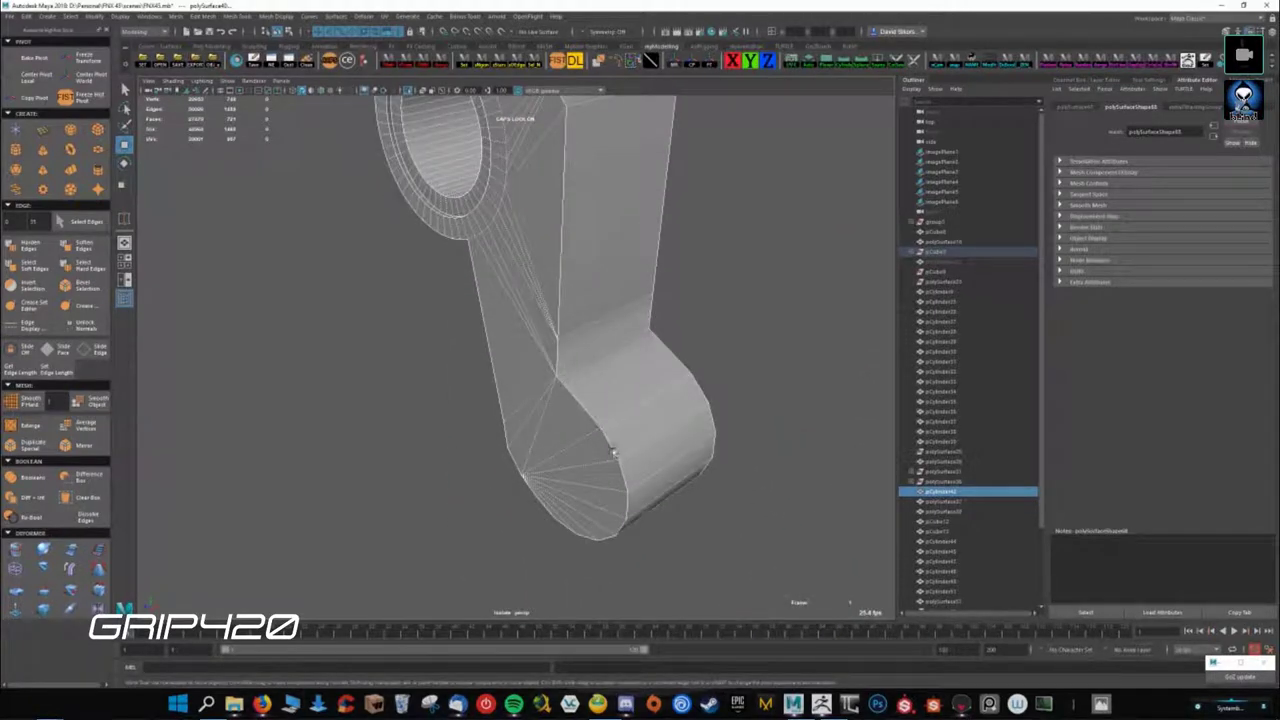
pyautogui.scroll(-5, 618, 453)
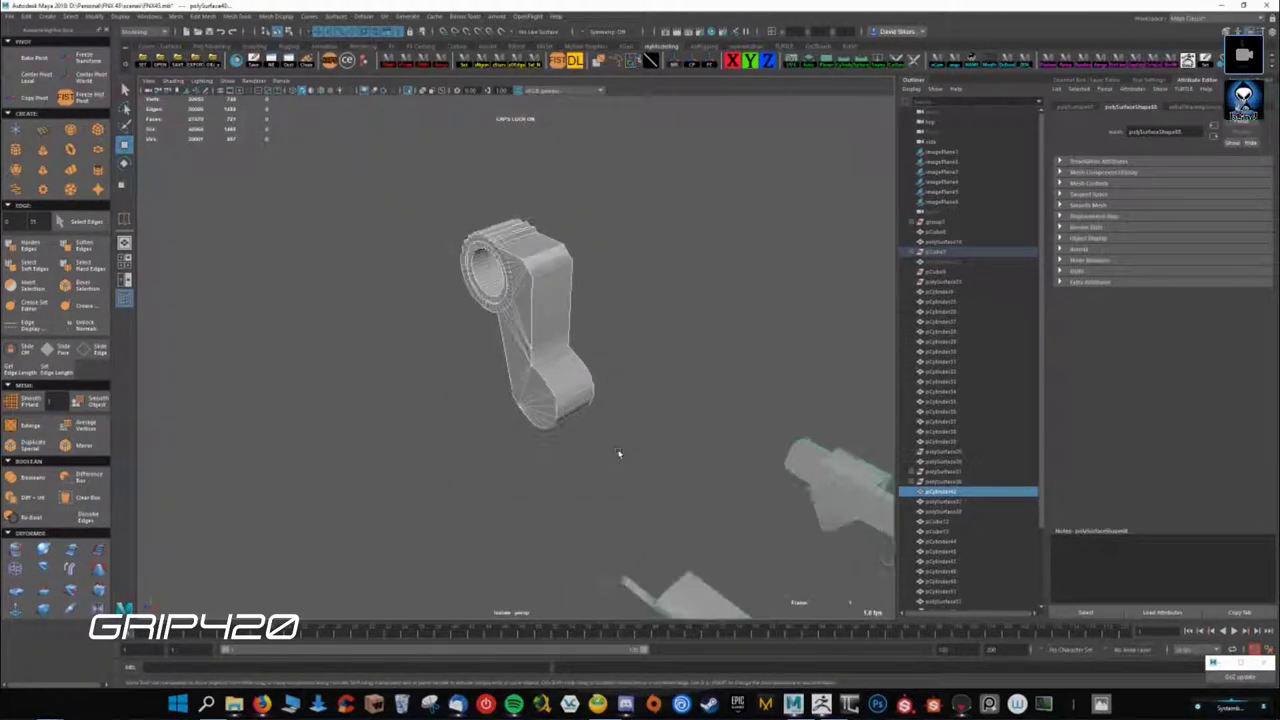
# - View the hammer and bracket from the side, then deselect and show the full pistol again
pyautogui.keyDown('alt'); pyautogui.moveTo(617, 451); pyautogui.dragTo(586, 460); pyautogui.keyUp('alt')
pyautogui.scroll(3, 478, 326)
pyautogui.scroll(-4, 522, 345)
pyautogui.moveTo(525, 330)
pyautogui.keyDown('alt'); pyautogui.mouseDown()
pyautogui.moveTo(551, 407)
pyautogui.moveTo(697, 400)
pyautogui.mouseUp(); pyautogui.keyUp('alt')
pyautogui.click(538, 393)
pyautogui.hotkey('ctrl', '1')
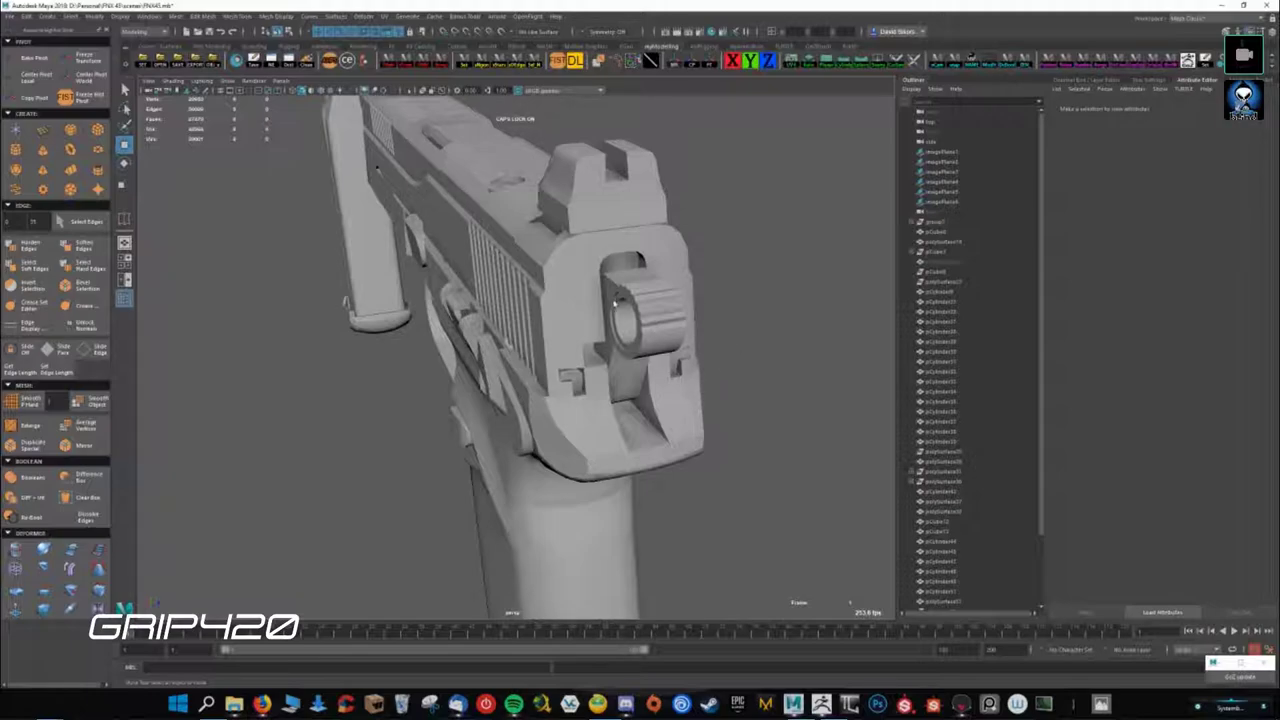
pyautogui.click(640, 310)
pyautogui.keyDown('alt'); pyautogui.moveTo(640, 310); pyautogui.dragTo(698, 279); pyautogui.keyUp('alt')
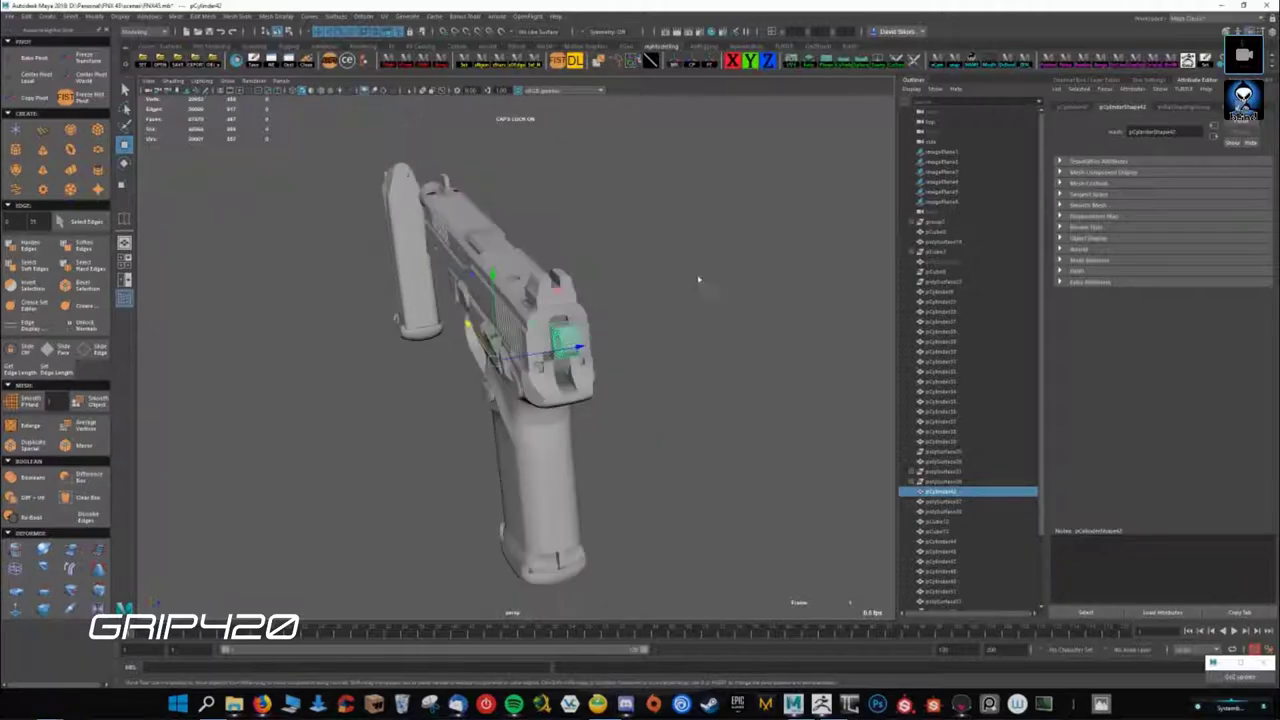
pyautogui.keyDown('alt'); pyautogui.moveTo(634, 303); pyautogui.dragTo(605, 311); pyautogui.keyUp('alt')
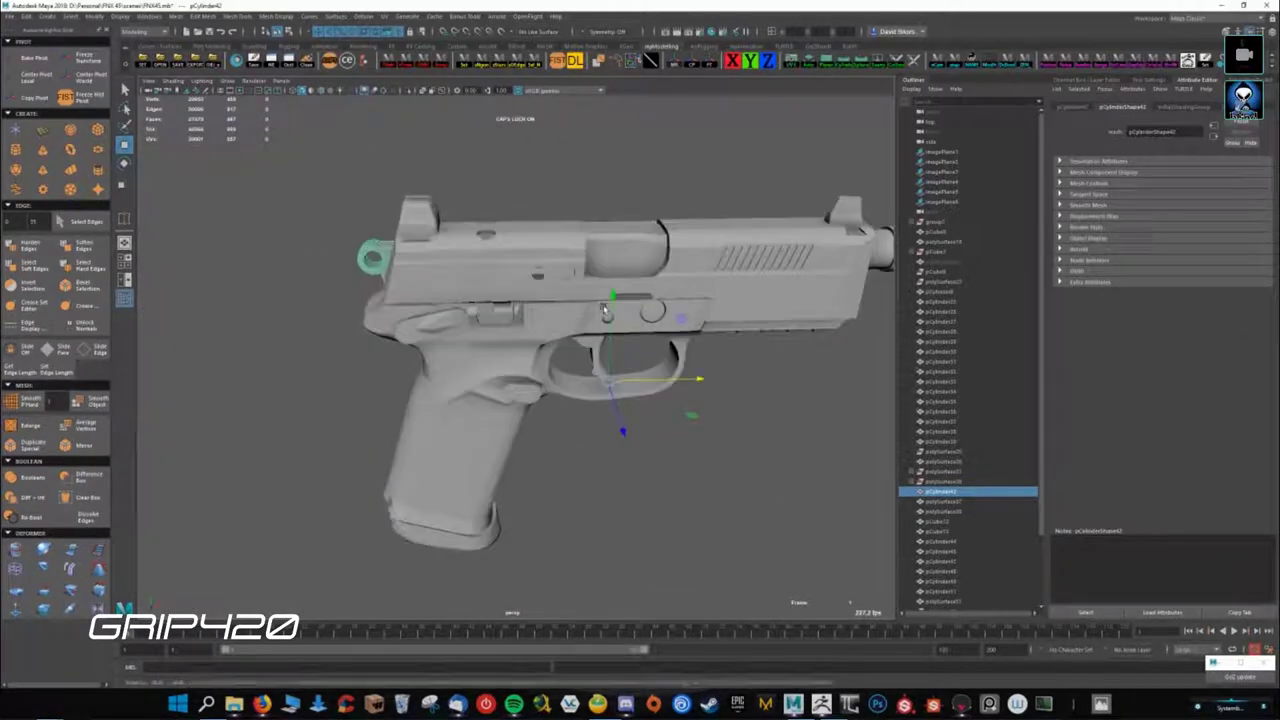
pyautogui.moveTo(435, 283)
pyautogui.keyDown('alt'); pyautogui.mouseDown()
pyautogui.moveTo(420, 255)
pyautogui.moveTo(692, 537)
pyautogui.mouseUp(); pyautogui.keyUp('alt')
pyautogui.scroll(-5, 420, 250)
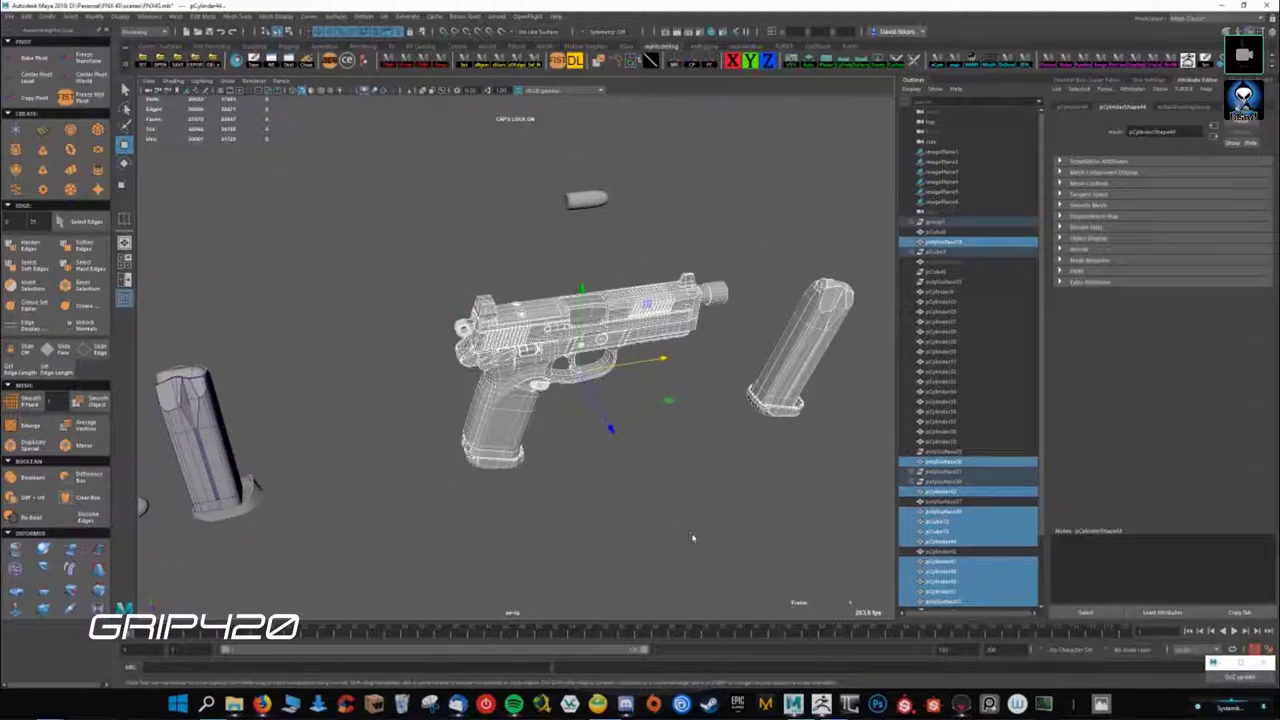
pyautogui.scroll(3, 609, 507)
pyautogui.keyDown('alt'); pyautogui.moveTo(609, 507); pyautogui.dragTo(400, 300); pyautogui.keyUp('alt')
pyautogui.scroll(-3, 305, 197)
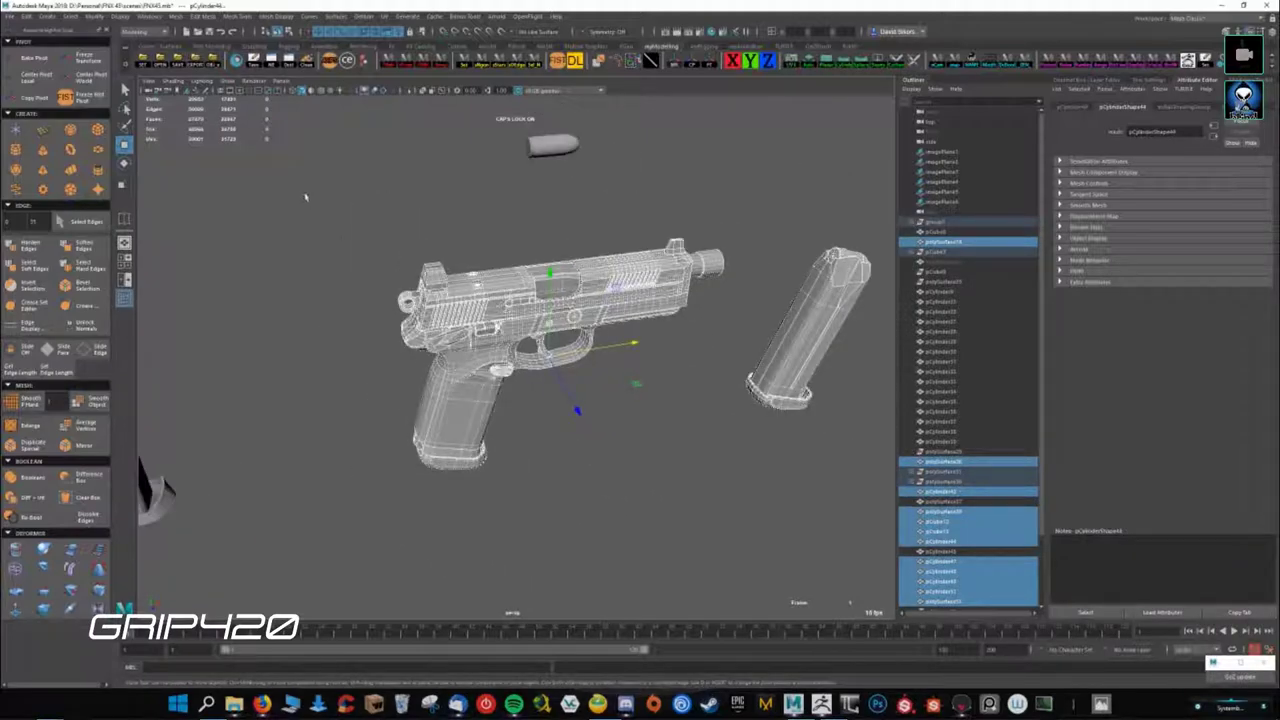
pyautogui.click(403, 256)
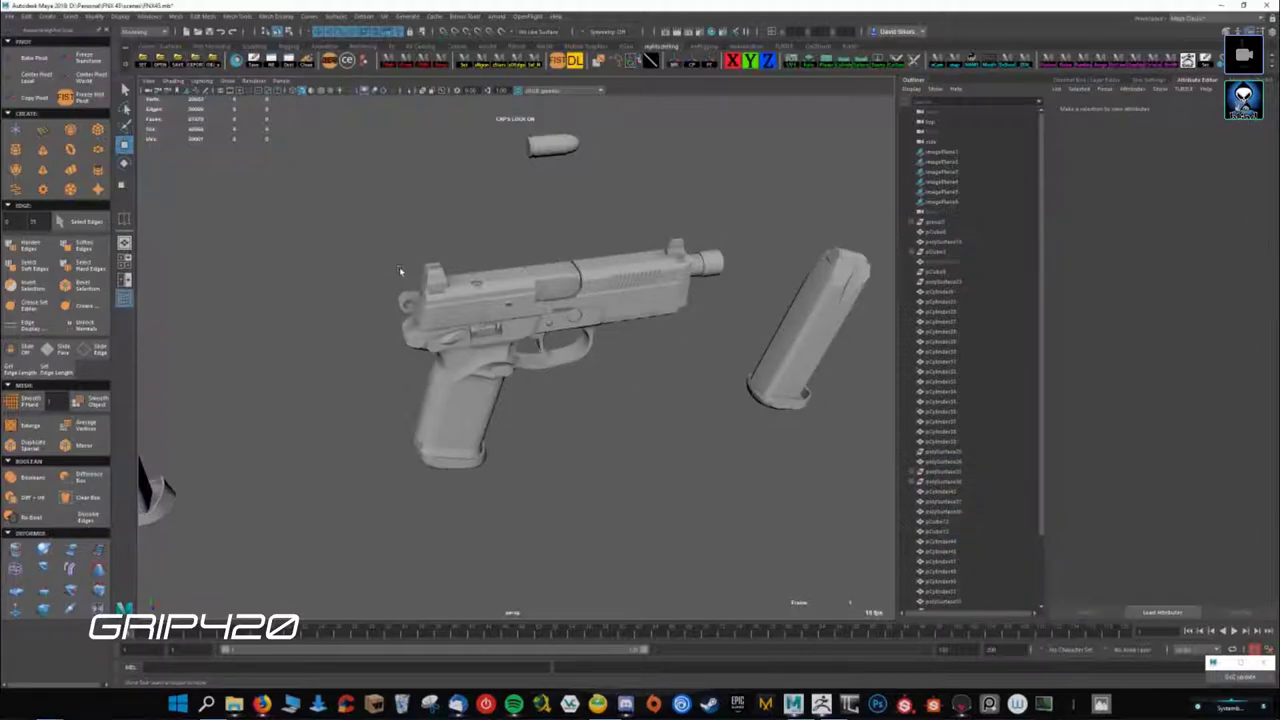
pyautogui.scroll(3, 401, 262)
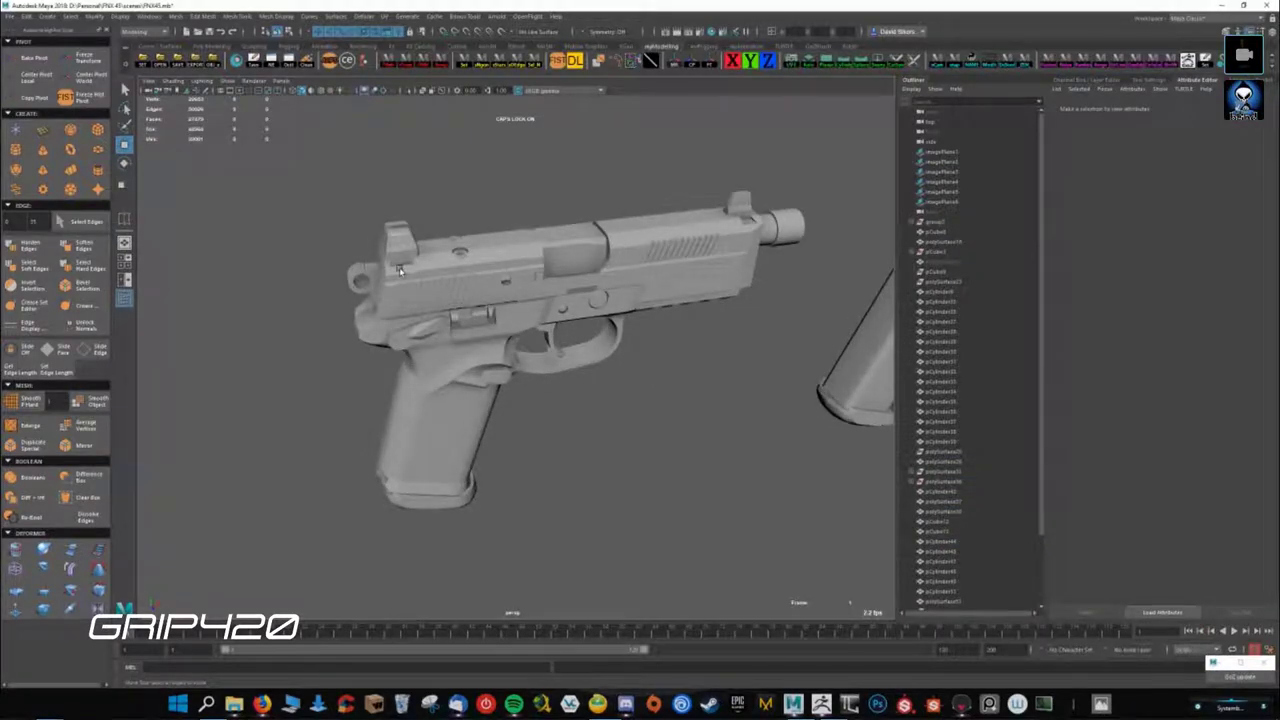
pyautogui.moveTo(330, 168); pyautogui.dragTo(812, 572)
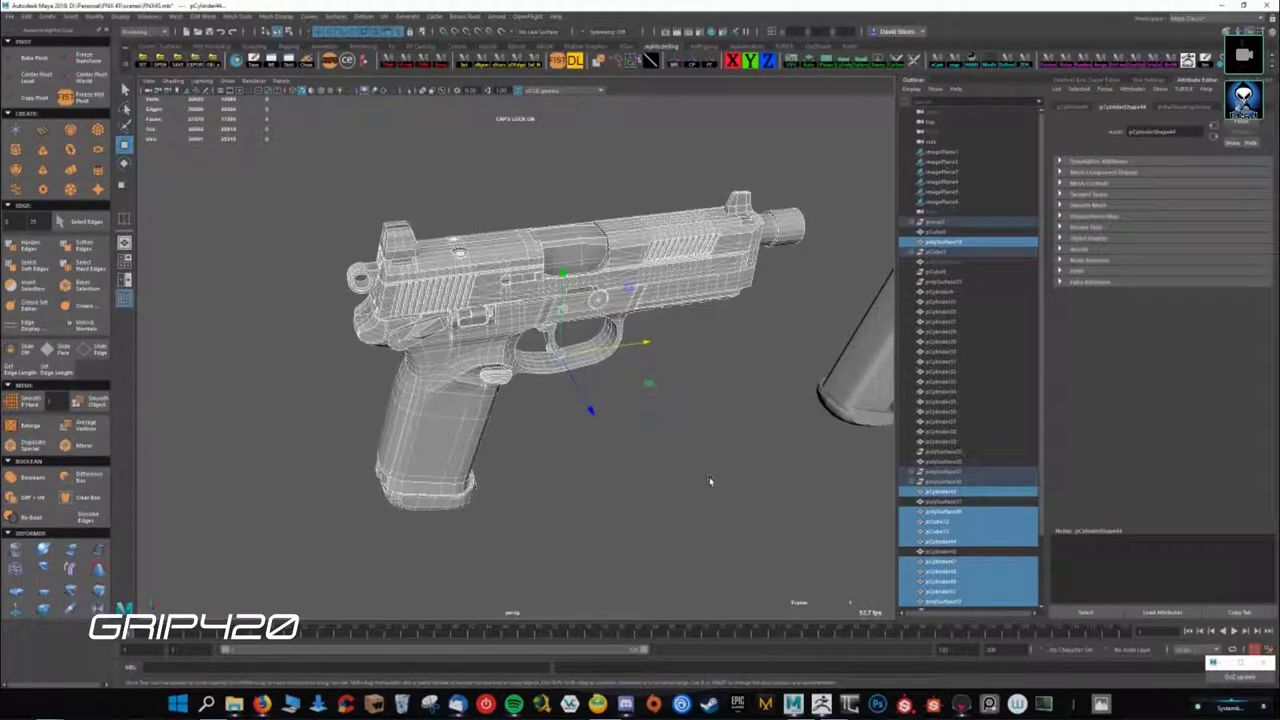
pyautogui.moveTo(670, 470)
pyautogui.keyDown('alt'); pyautogui.mouseDown()
pyautogui.moveTo(372, 270)
pyautogui.moveTo(546, 400)
pyautogui.mouseUp(); pyautogui.keyUp('alt')
pyautogui.scroll(-3, 546, 400)
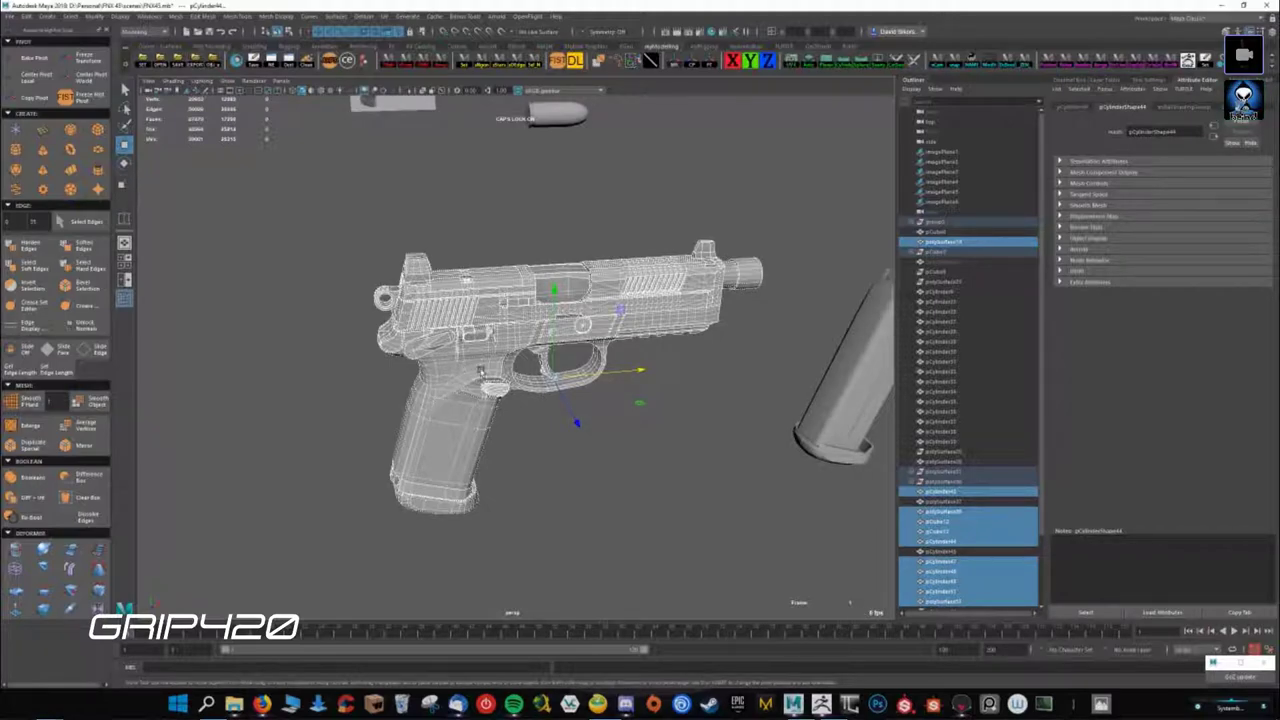
pyautogui.scroll(-3, 484, 370)
pyautogui.moveTo(363, 259); pyautogui.dragTo(713, 523)
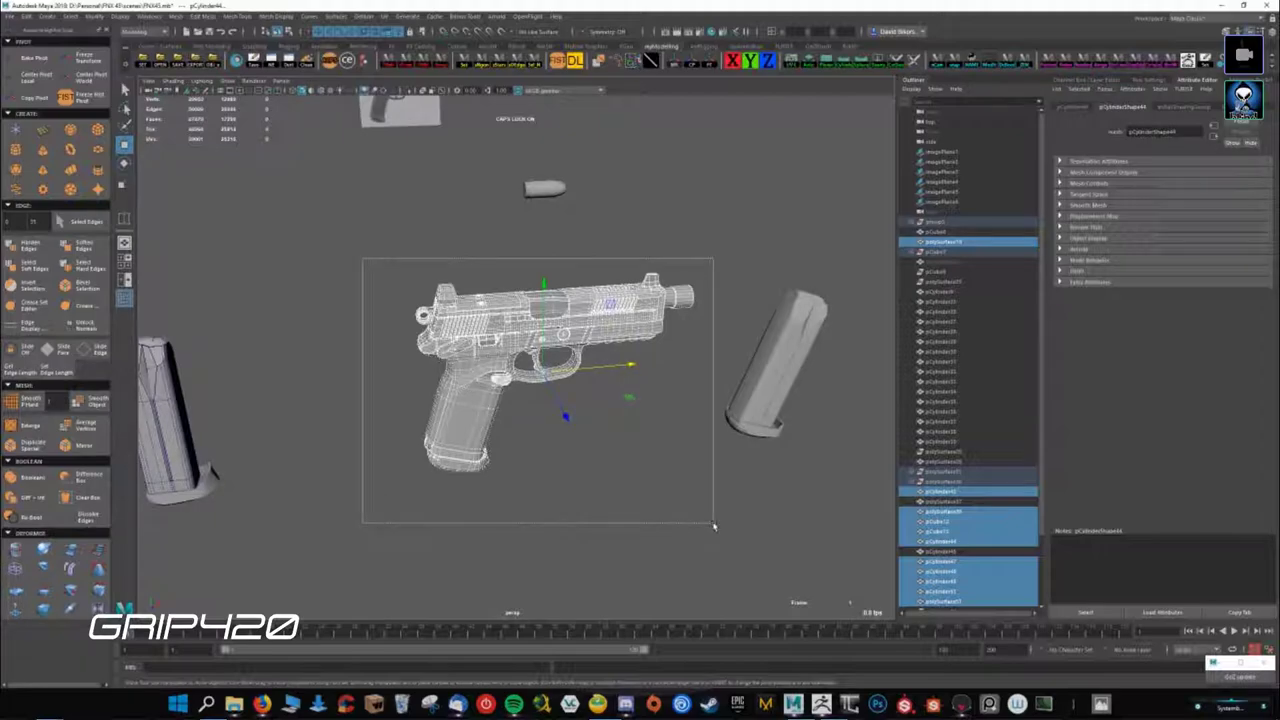
pyautogui.click(635, 474)
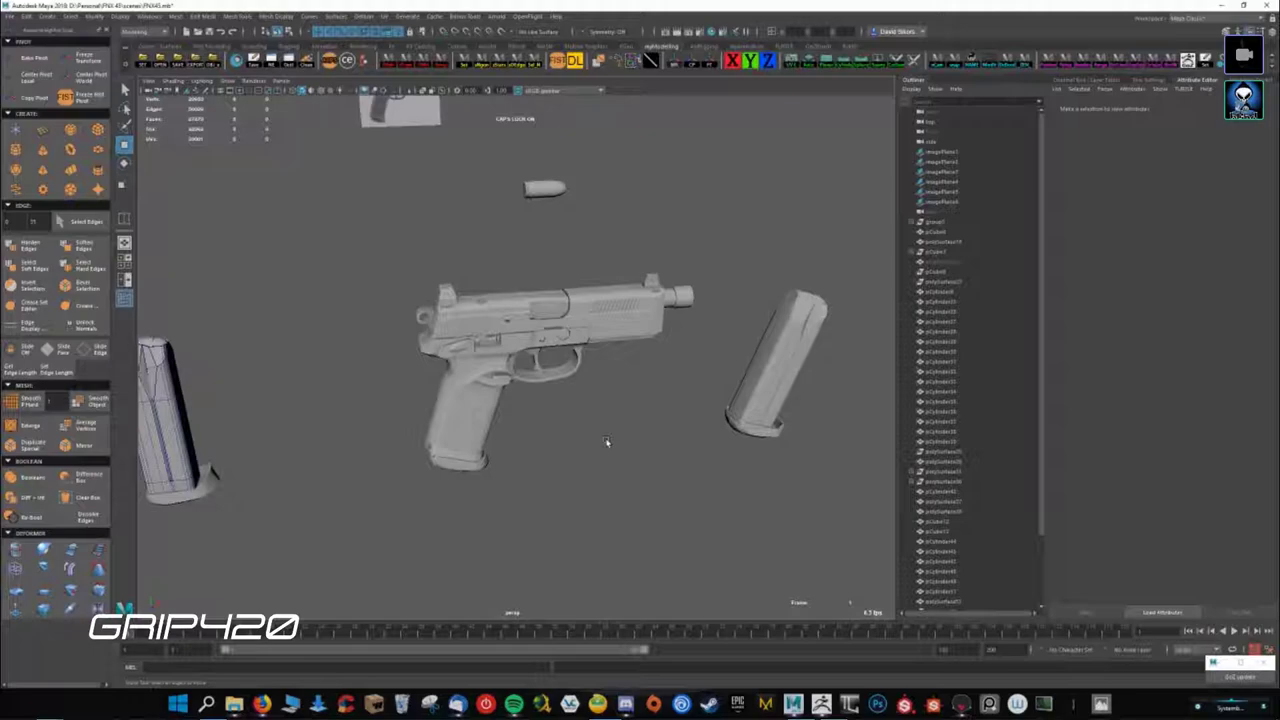
# - Move closer to the pistol and check the slide and the frame-and-grip selections
pyautogui.scroll(3, 606, 440)
pyautogui.moveTo(606, 423)
pyautogui.keyDown('alt'); pyautogui.mouseDown()
pyautogui.moveTo(760, 477)
pyautogui.moveTo(614, 443)
pyautogui.mouseUp(); pyautogui.keyUp('alt')
pyautogui.scroll(-3, 614, 443)
pyautogui.scroll(3, 614, 443)
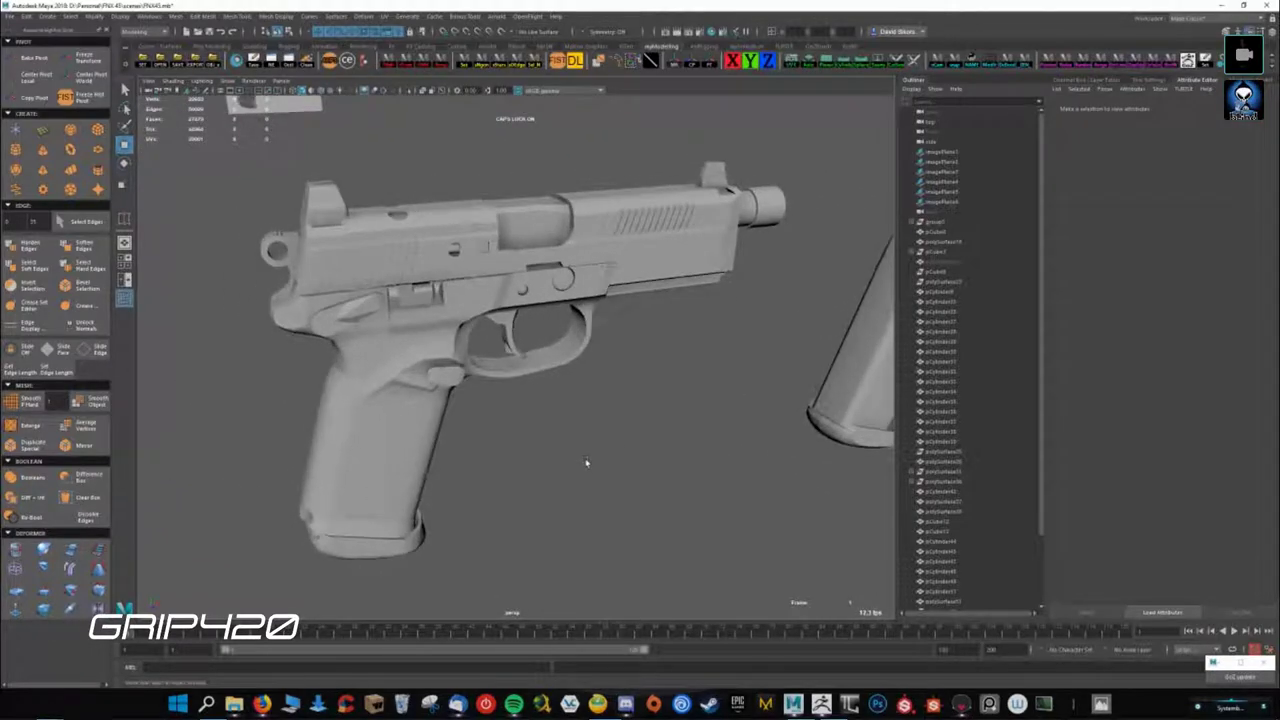
pyautogui.scroll(-2, 604, 453)
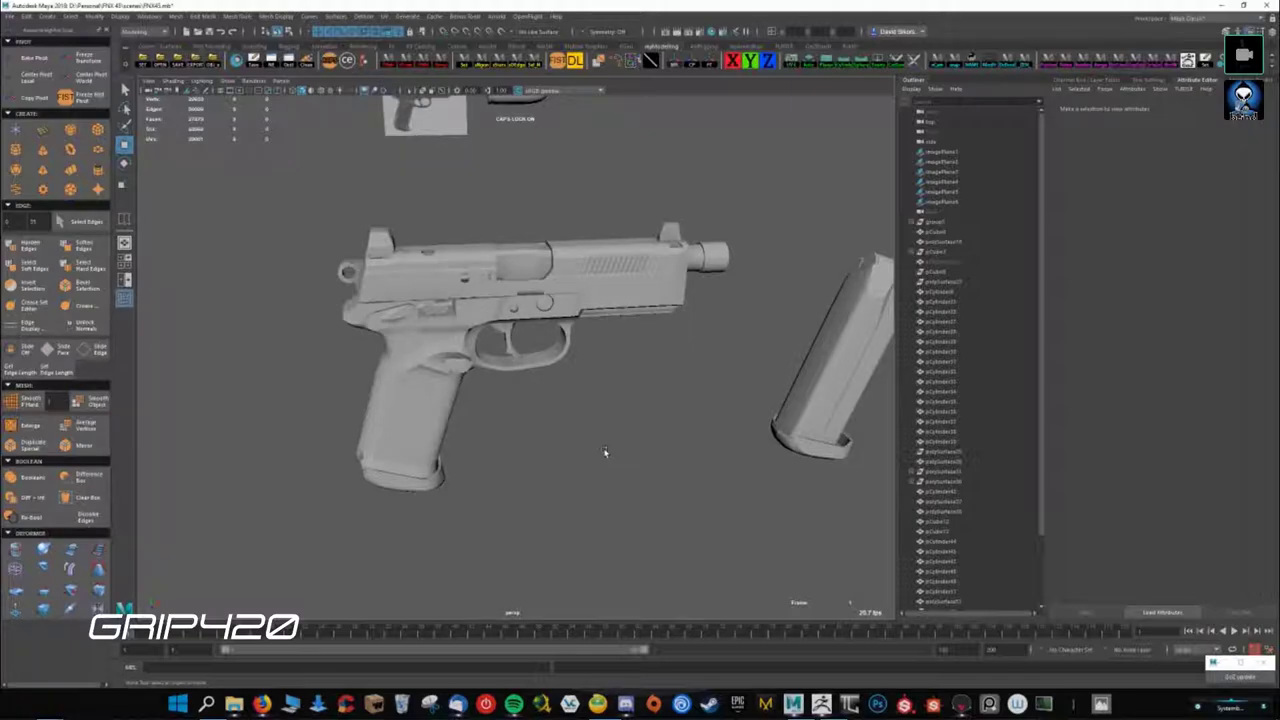
pyautogui.scroll(-2, 950, 334)
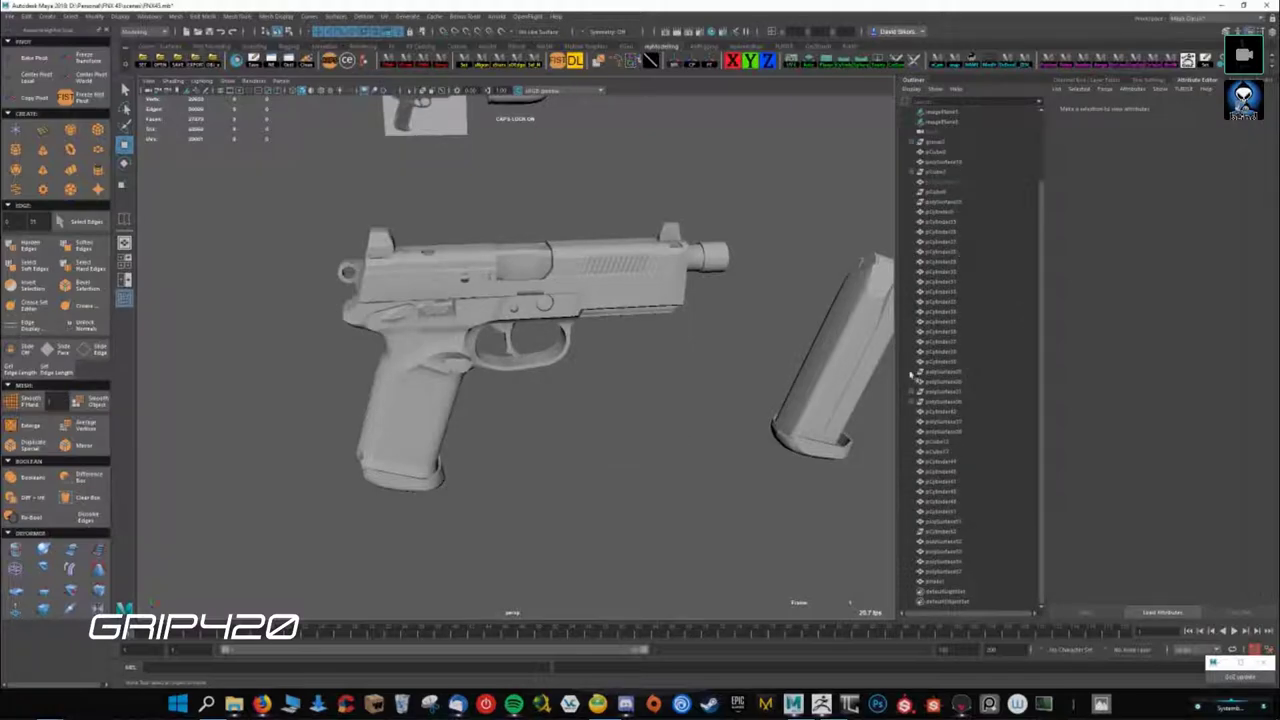
pyautogui.keyDown('alt'); pyautogui.moveTo(487, 215); pyautogui.dragTo(600, 400); pyautogui.keyUp('alt')
pyautogui.scroll(2, 643, 467)
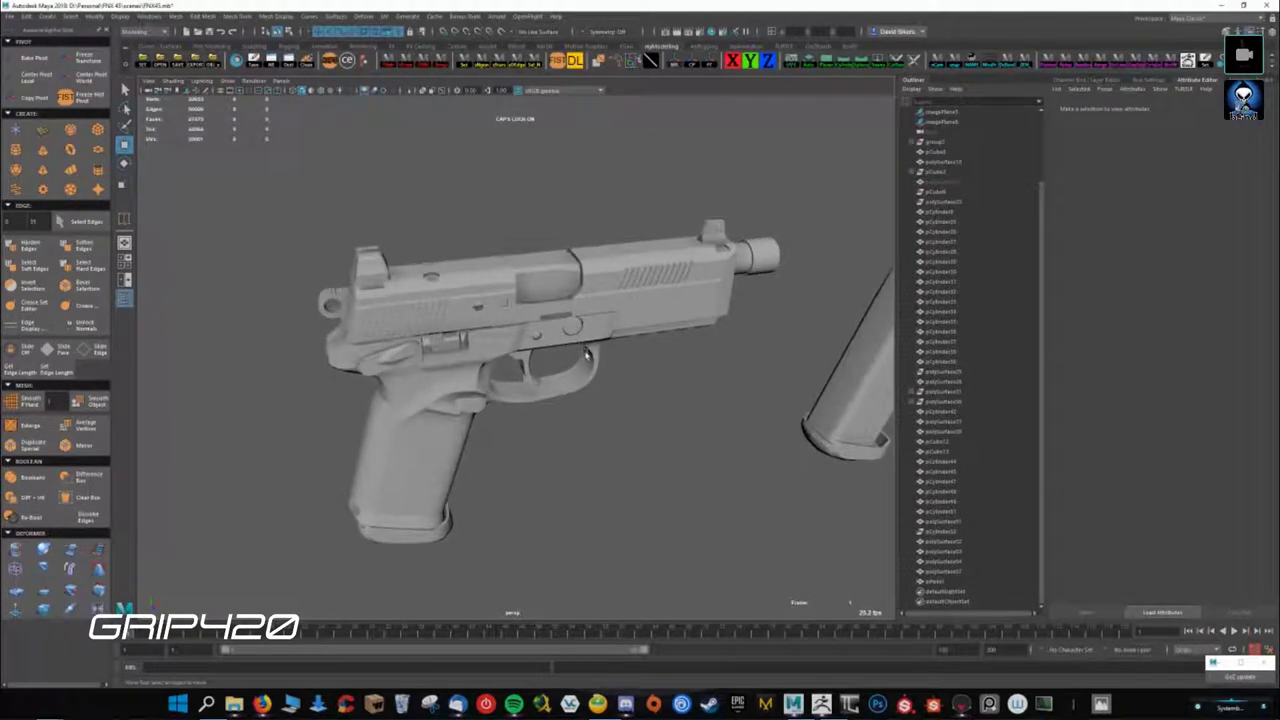
pyautogui.moveTo(643, 467); pyautogui.dragTo(806, 592)
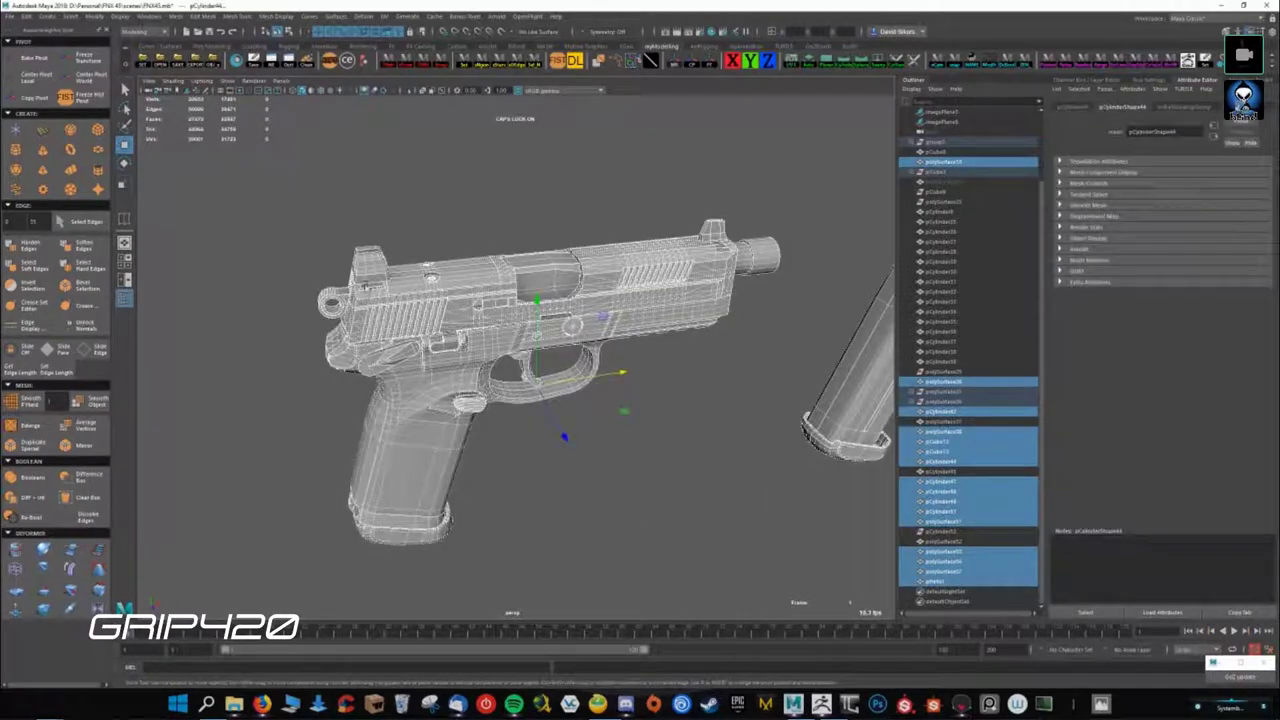
pyautogui.click(395, 333)
pyautogui.click(367, 470)
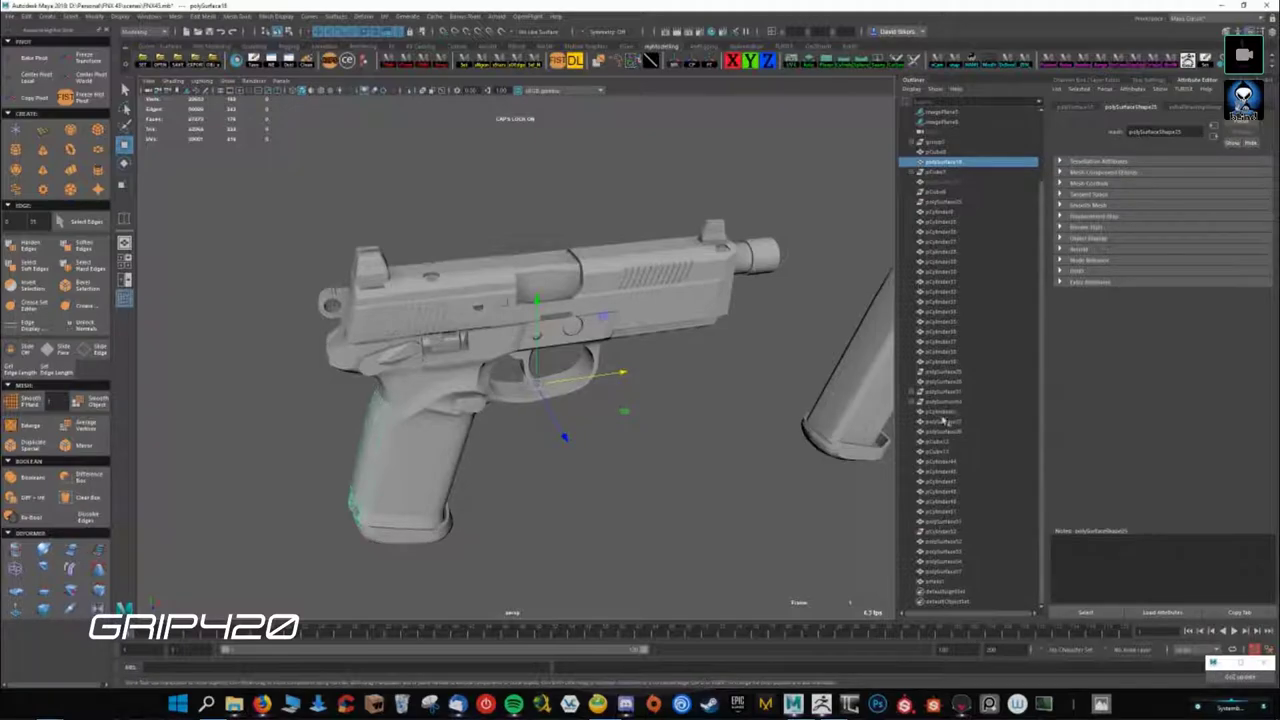
# - Marquee-select the whole assembled pistol, leaving the two magazines and bullet out
pyautogui.keyDown('alt'); pyautogui.moveTo(600, 400); pyautogui.dragTo(700, 330); pyautogui.keyUp('alt')
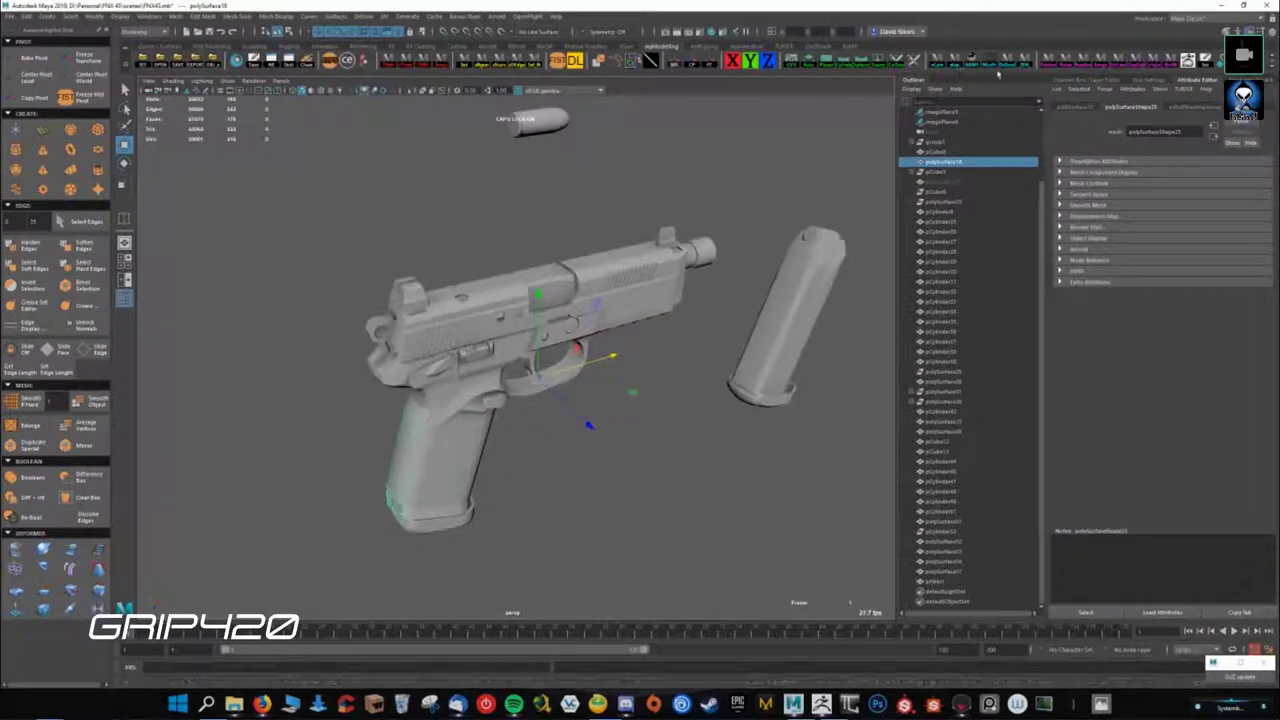
pyautogui.keyDown('alt'); pyautogui.moveTo(595, 370); pyautogui.dragTo(615, 367); pyautogui.keyUp('alt')
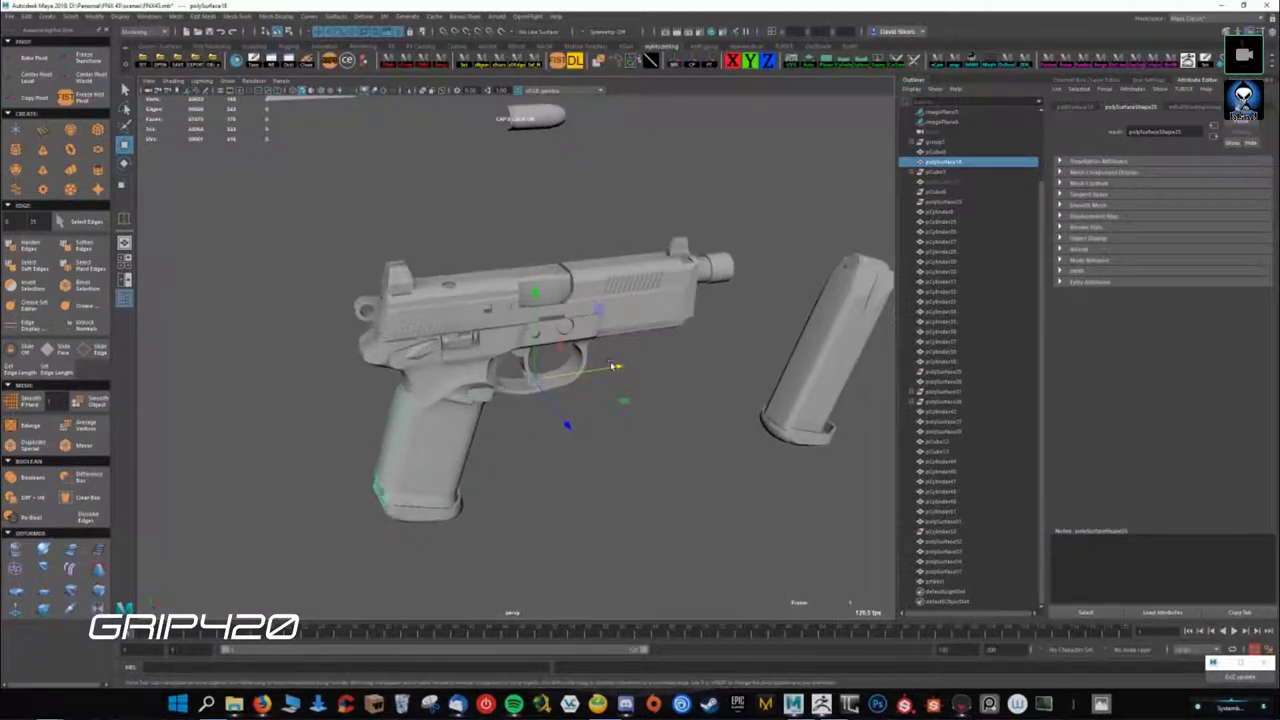
pyautogui.keyDown('alt'); pyautogui.moveTo(493, 398); pyautogui.dragTo(460, 383); pyautogui.keyUp('alt')
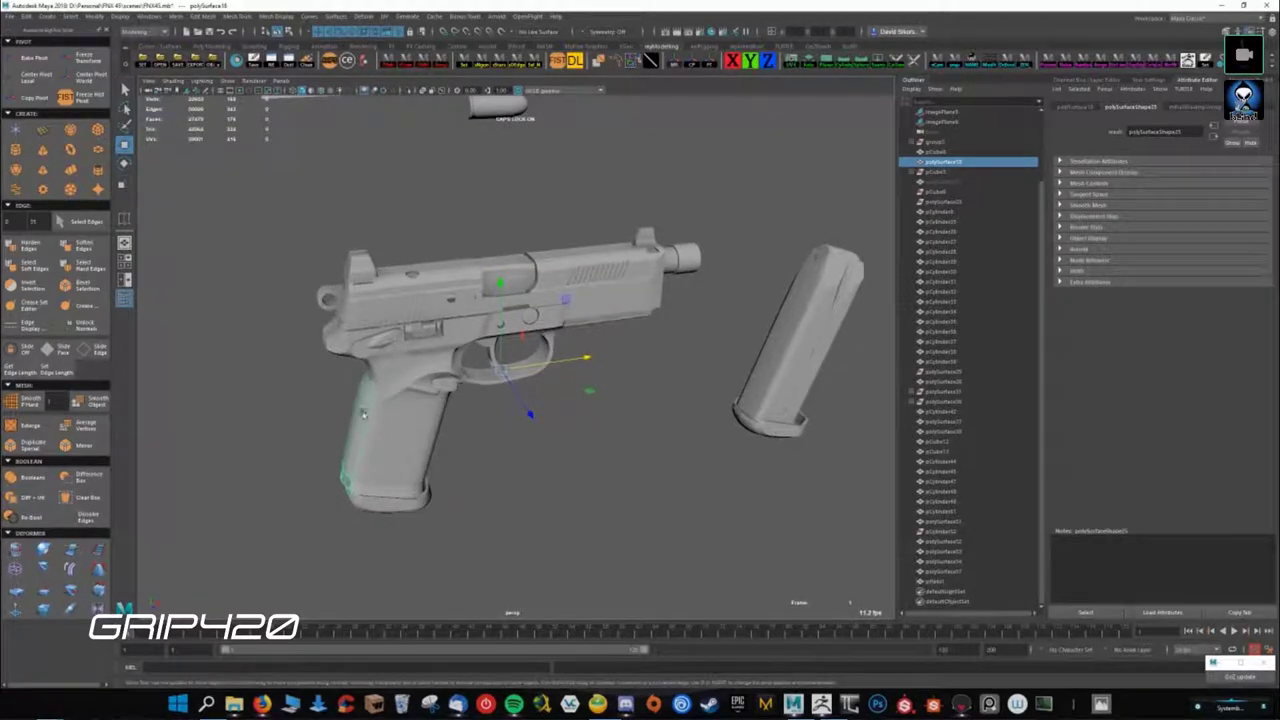
pyautogui.moveTo(247, 205); pyautogui.dragTo(714, 564)
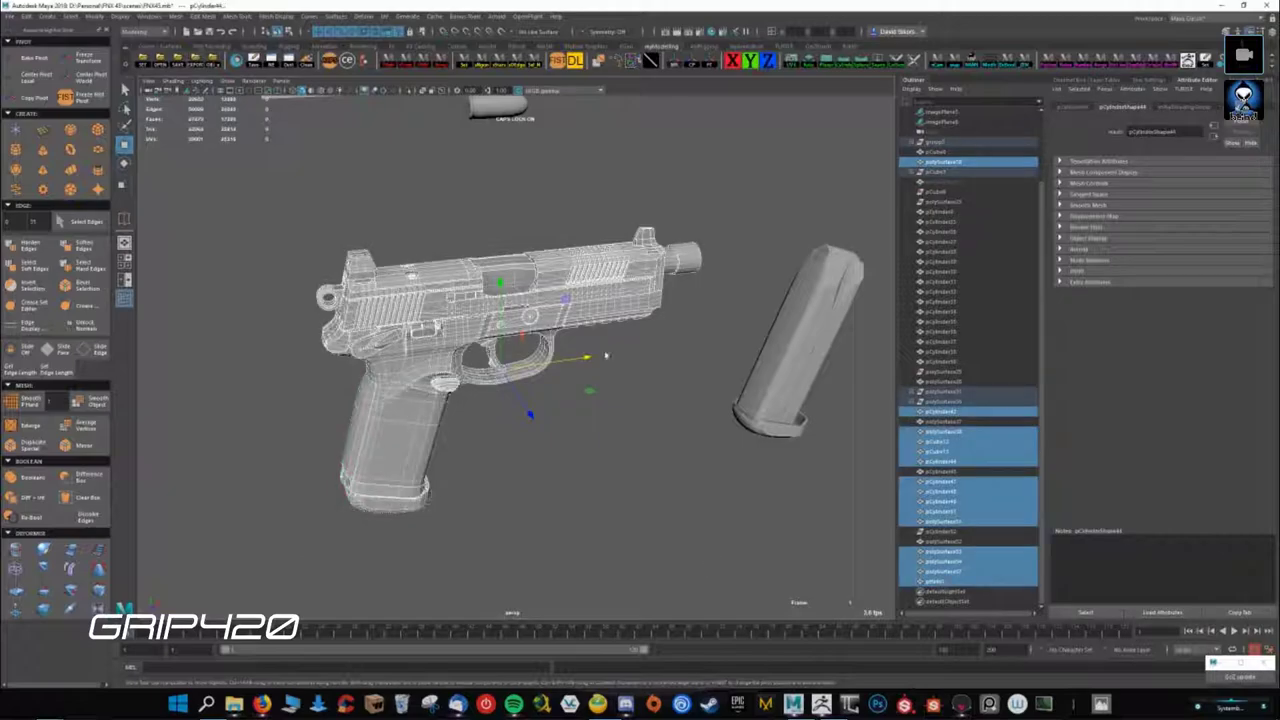
pyautogui.scroll(3, 537, 287)
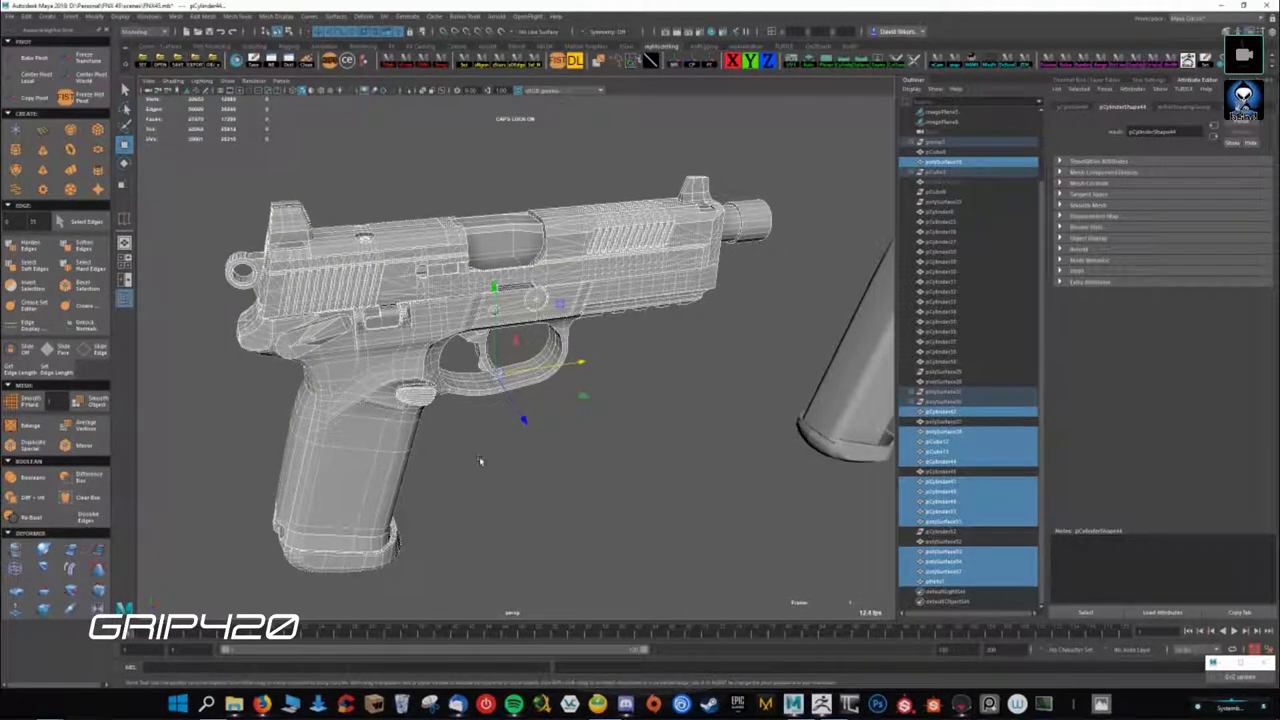
pyautogui.scroll(-3, 479, 456)
pyautogui.keyDown('alt'); pyautogui.moveTo(492, 440); pyautogui.dragTo(737, 512); pyautogui.keyUp('alt')
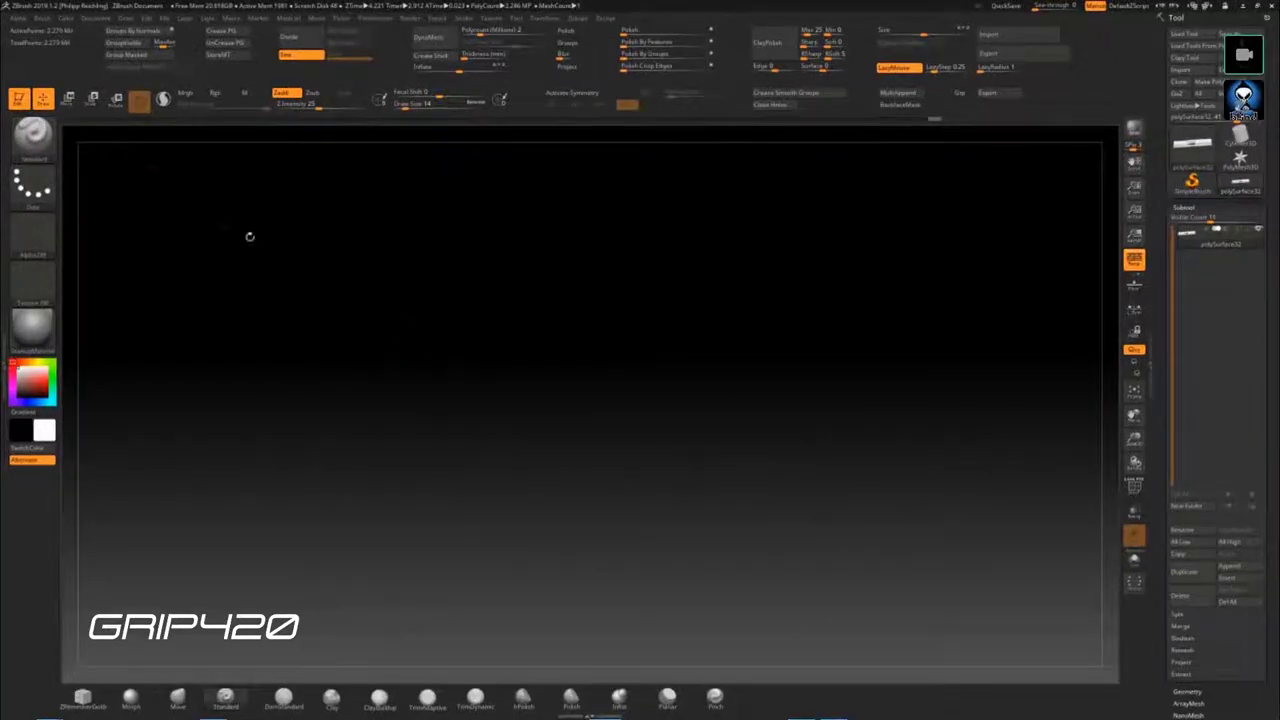
# - Show the Decimation Master settings from the Zplugin menu in the left tray
pyautogui.click(8, 167)
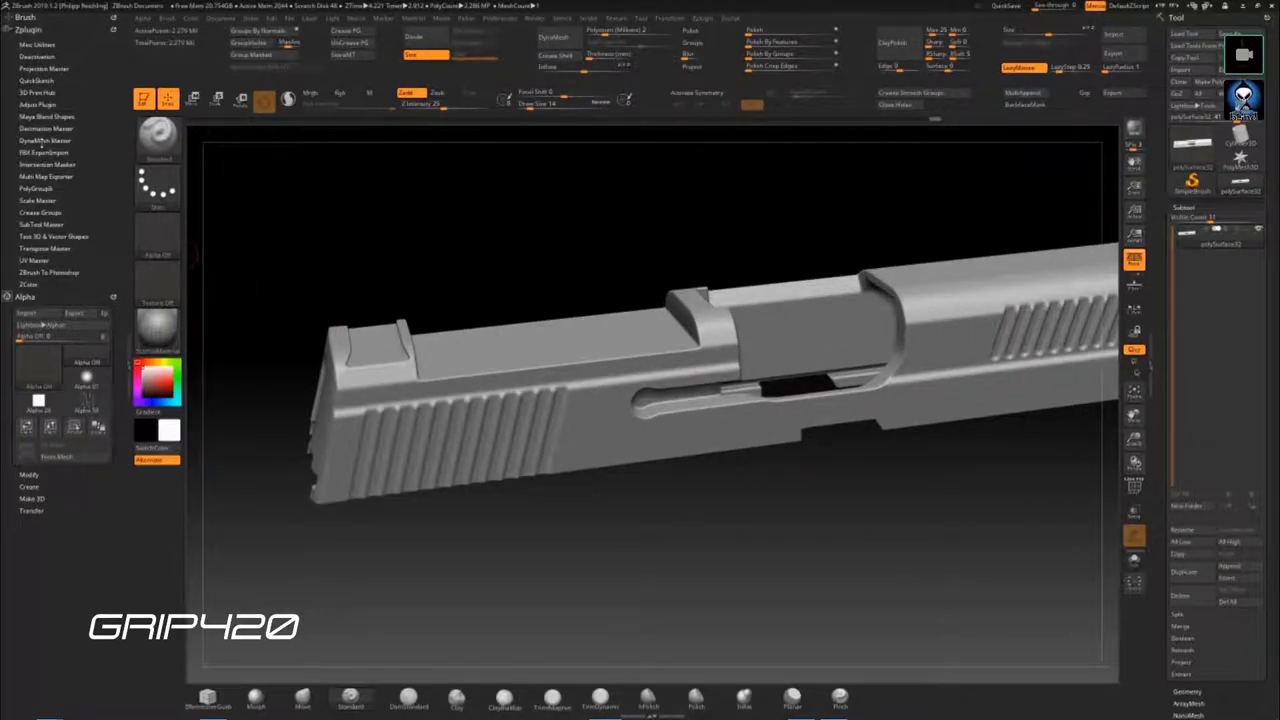
pyautogui.click(41, 140)
pyautogui.click(45, 128)
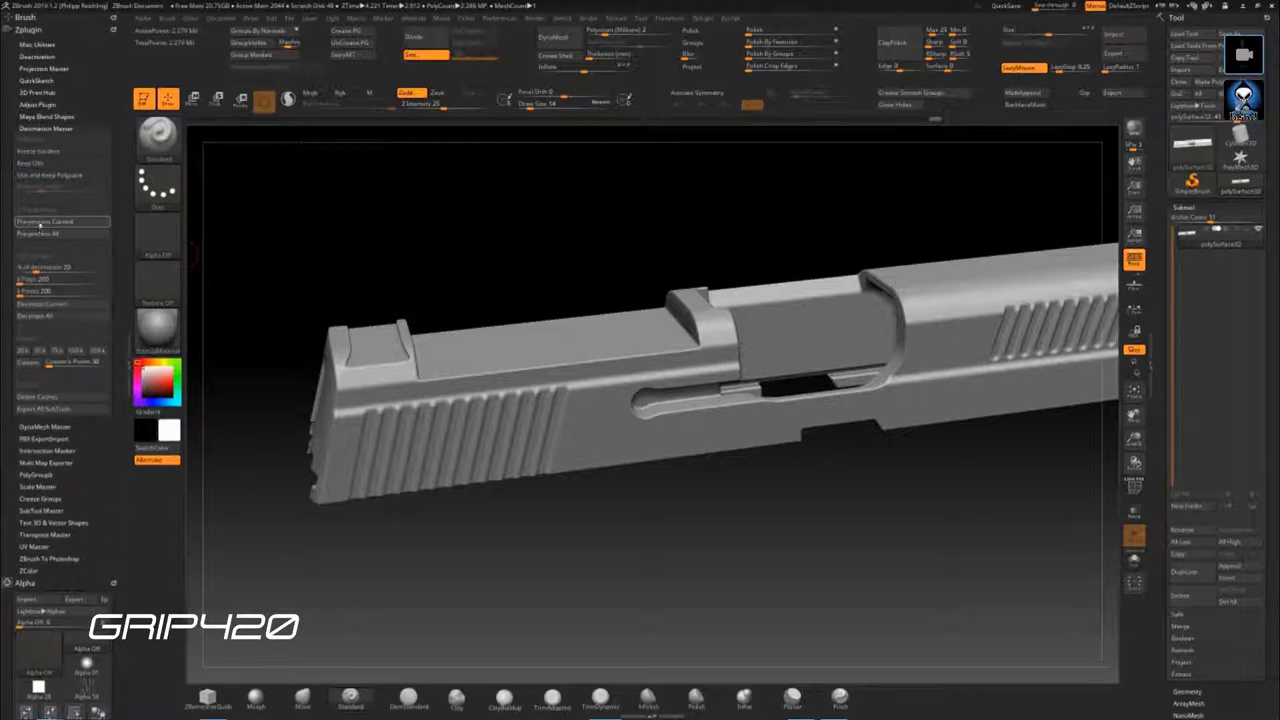
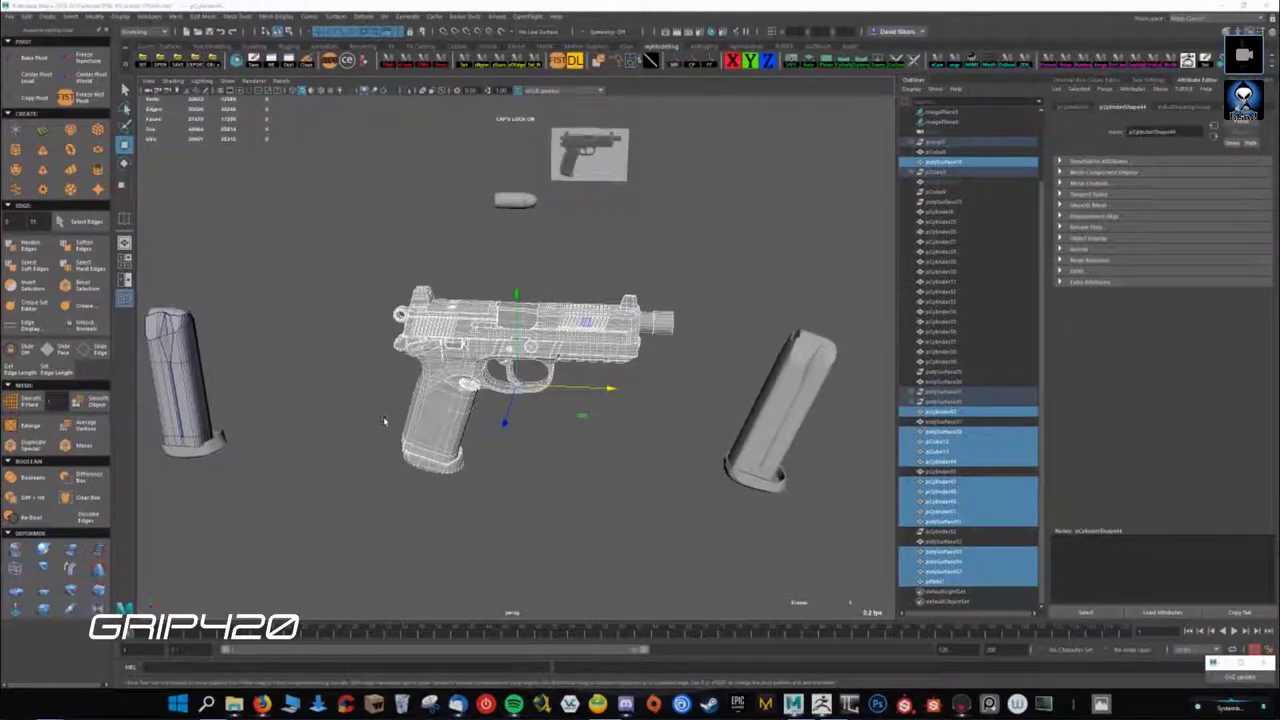
# - Frame the pistol, orbit to a side view, and select all its parts
pyautogui.press('f')
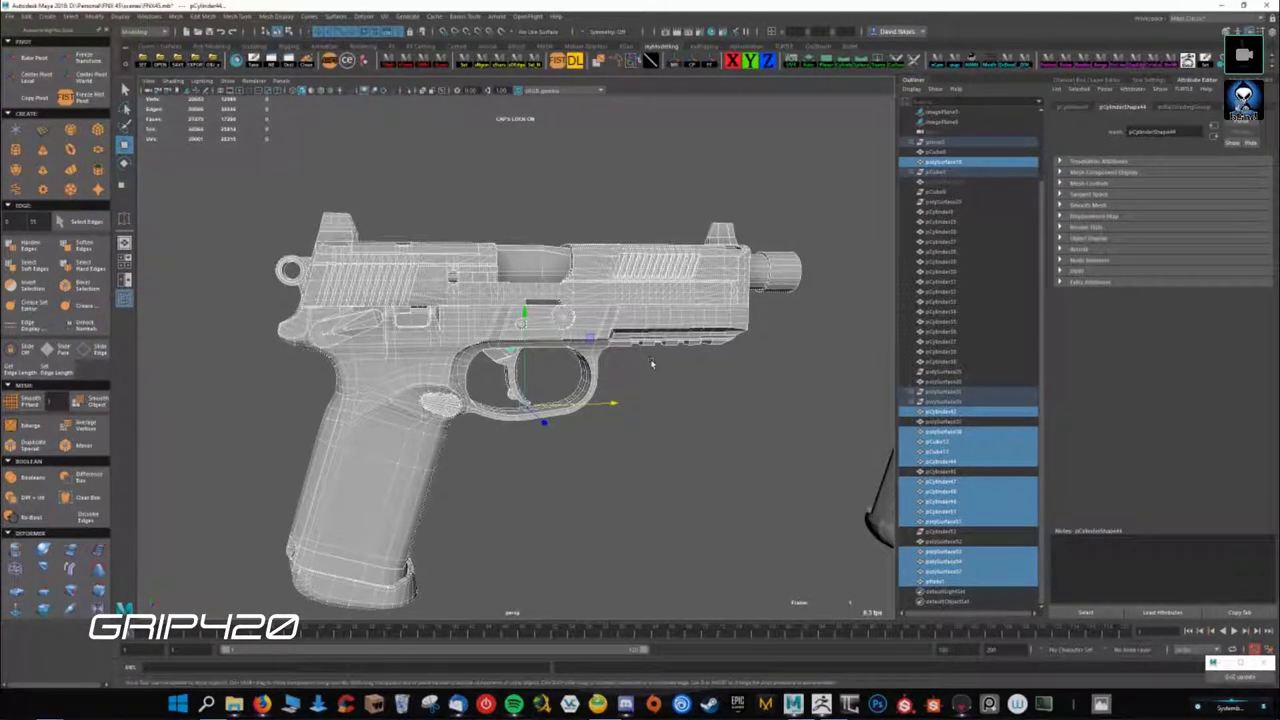
pyautogui.keyDown('alt'); pyautogui.moveTo(532, 368); pyautogui.dragTo(607, 428); pyautogui.keyUp('alt')
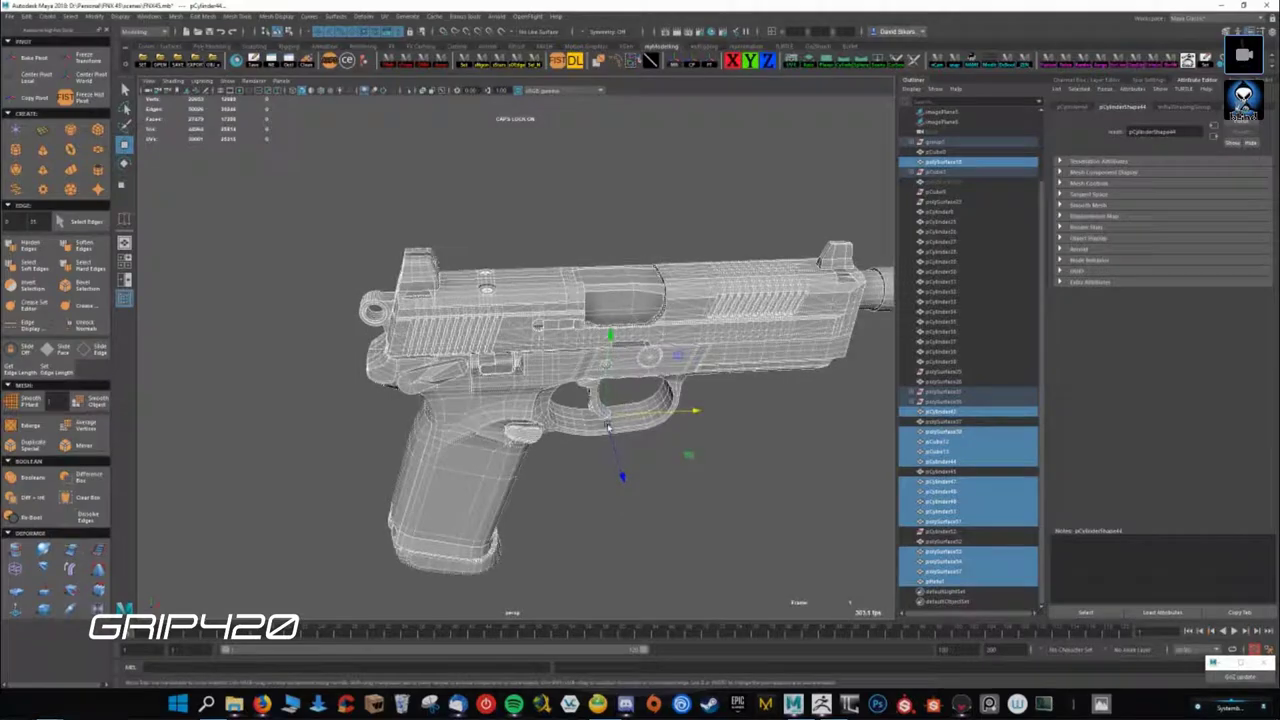
pyautogui.moveTo(676, 438)
pyautogui.keyDown('alt'); pyautogui.mouseDown()
pyautogui.moveTo(787, 378)
pyautogui.moveTo(720, 360)
pyautogui.mouseUp(); pyautogui.keyUp('alt')
pyautogui.moveTo(305, 238); pyautogui.dragTo(700, 512)
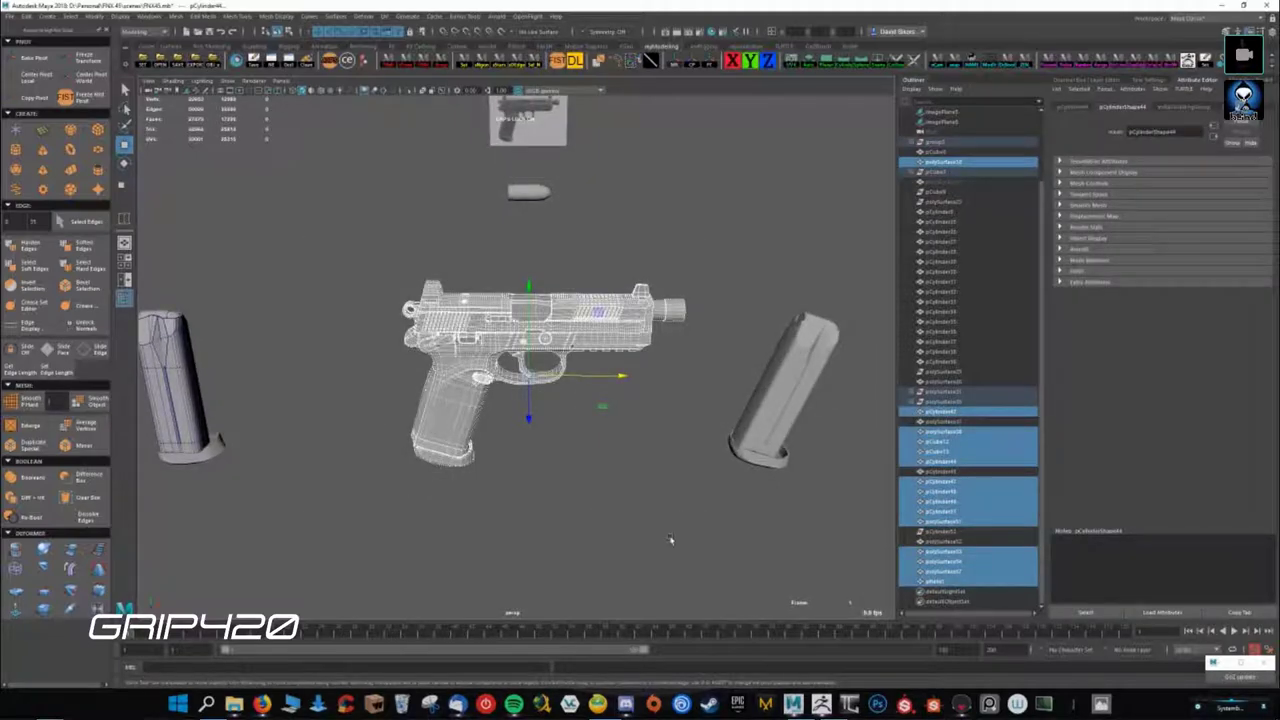
pyautogui.moveTo(606, 488)
pyautogui.keyDown('alt'); pyautogui.mouseDown()
pyautogui.moveTo(617, 460)
pyautogui.moveTo(560, 430)
pyautogui.mouseUp(); pyautogui.keyUp('alt')
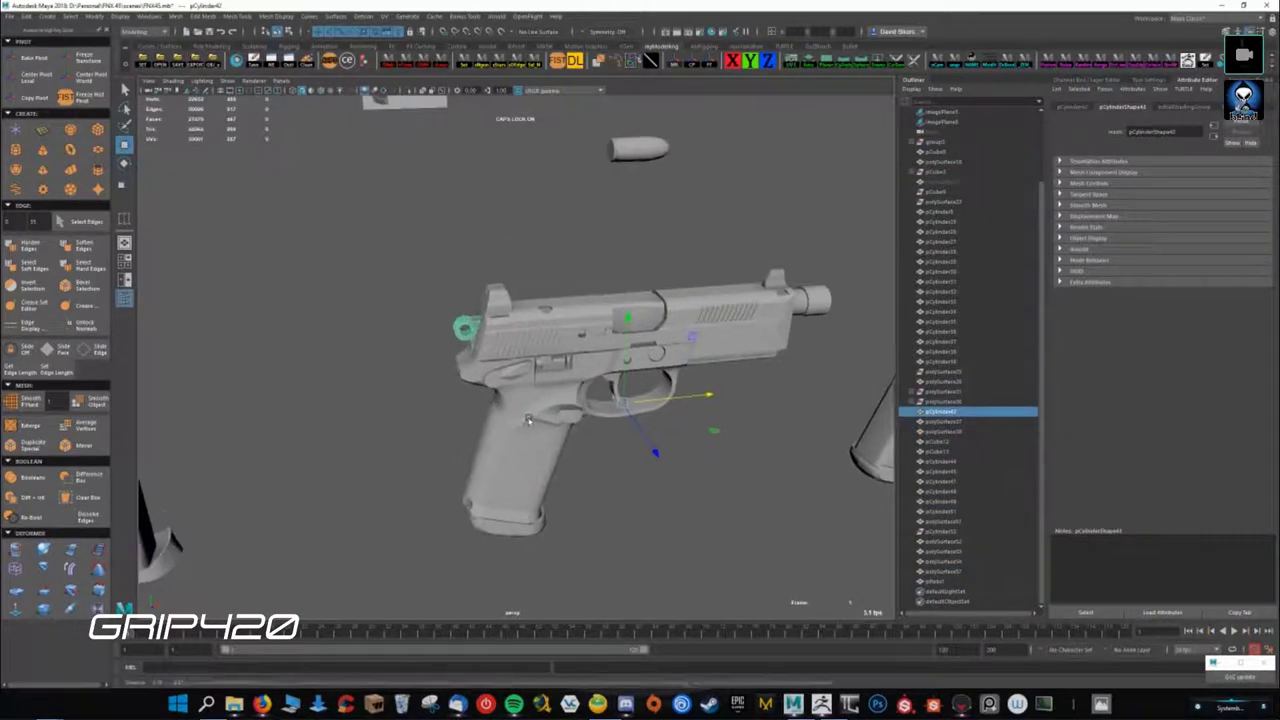
pyautogui.scroll(5, 480, 390)
# - Isolate a single internal part (Ctrl+1) and orbit it to a front view
pyautogui.click(480, 390)
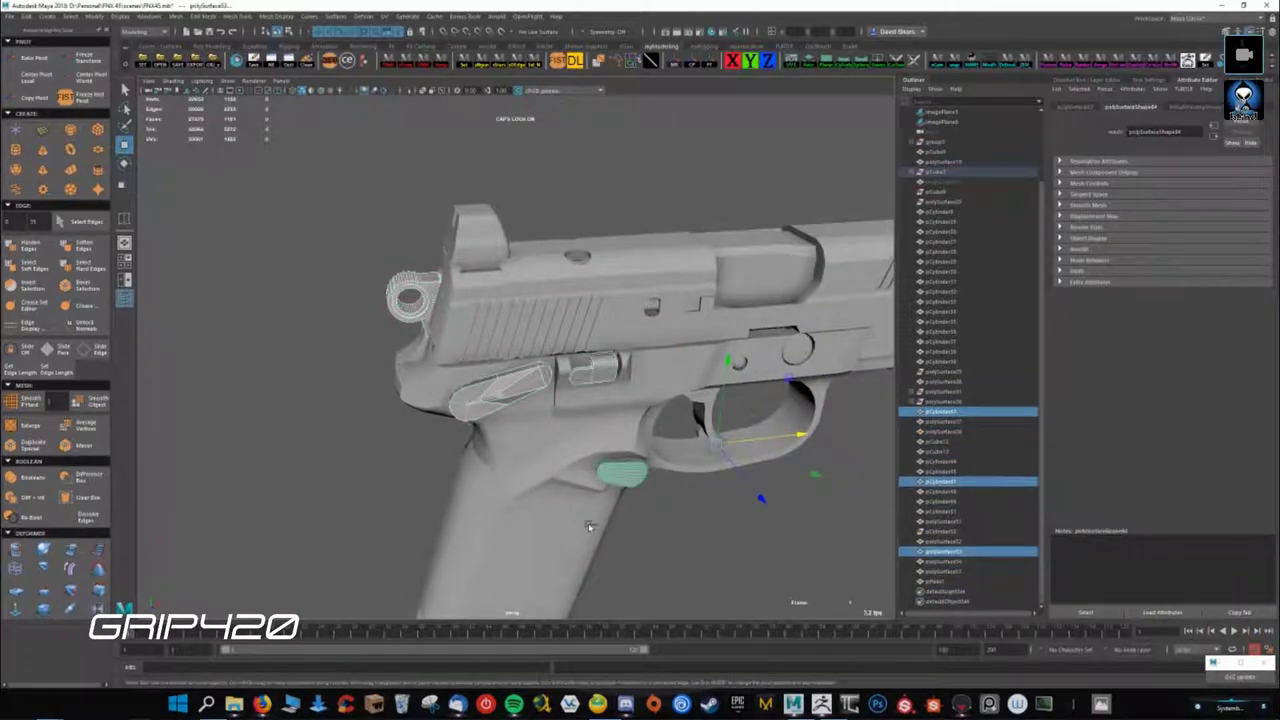
pyautogui.hotkey('ctrl', '1')
pyautogui.keyDown('alt'); pyautogui.moveTo(589, 527); pyautogui.dragTo(499, 474); pyautogui.keyUp('alt')
pyautogui.moveTo(478, 345)
pyautogui.keyDown('alt'); pyautogui.mouseDown()
pyautogui.moveTo(489, 357)
pyautogui.moveTo(552, 296)
pyautogui.mouseUp(); pyautogui.keyUp('alt')
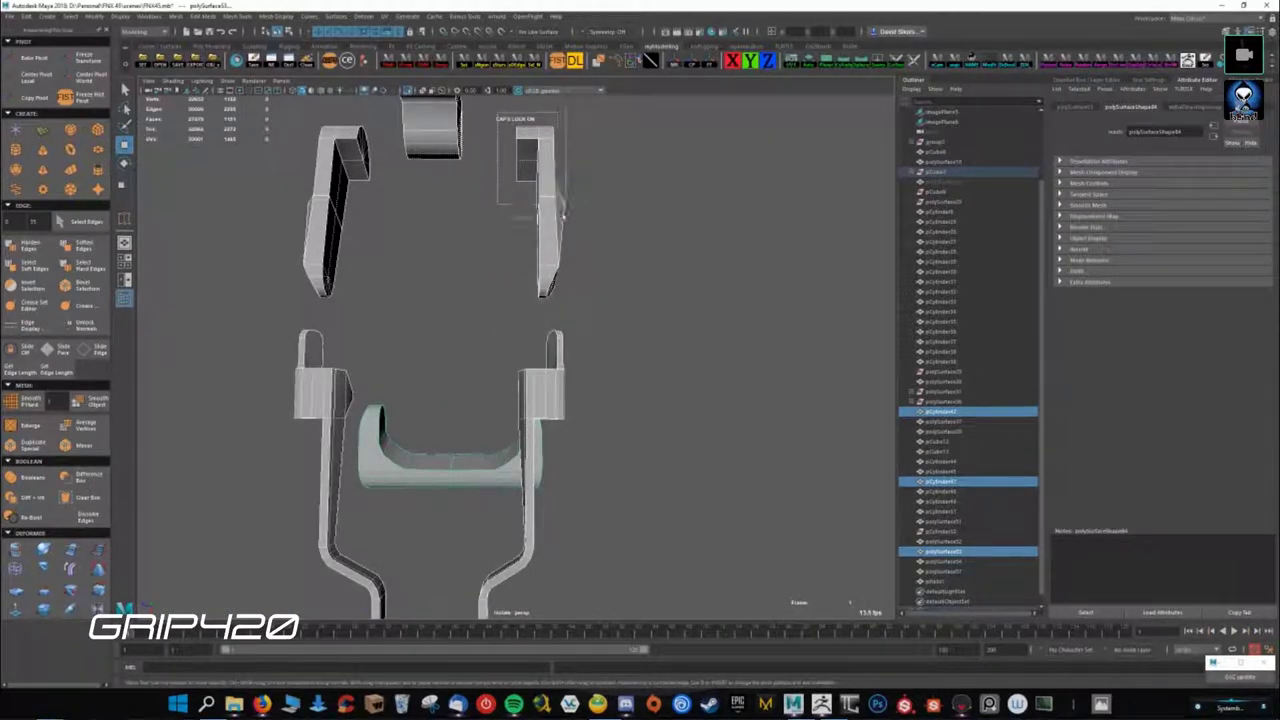
# - Select the right-hand isolated parts, then clear the selection
pyautogui.moveTo(602, 312); pyautogui.dragTo(602, 310)
pyautogui.moveTo(470, 318); pyautogui.dragTo(665, 567)
pyautogui.moveTo(603, 360)
pyautogui.mouseDown()
pyautogui.moveTo(487, 284)
pyautogui.moveTo(689, 303)
pyautogui.moveTo(470, 334)
pyautogui.mouseUp()
pyautogui.click(603, 312)
# - Select the slotted part and zoom in to inspect its slot
pyautogui.scroll(3, 470, 334)
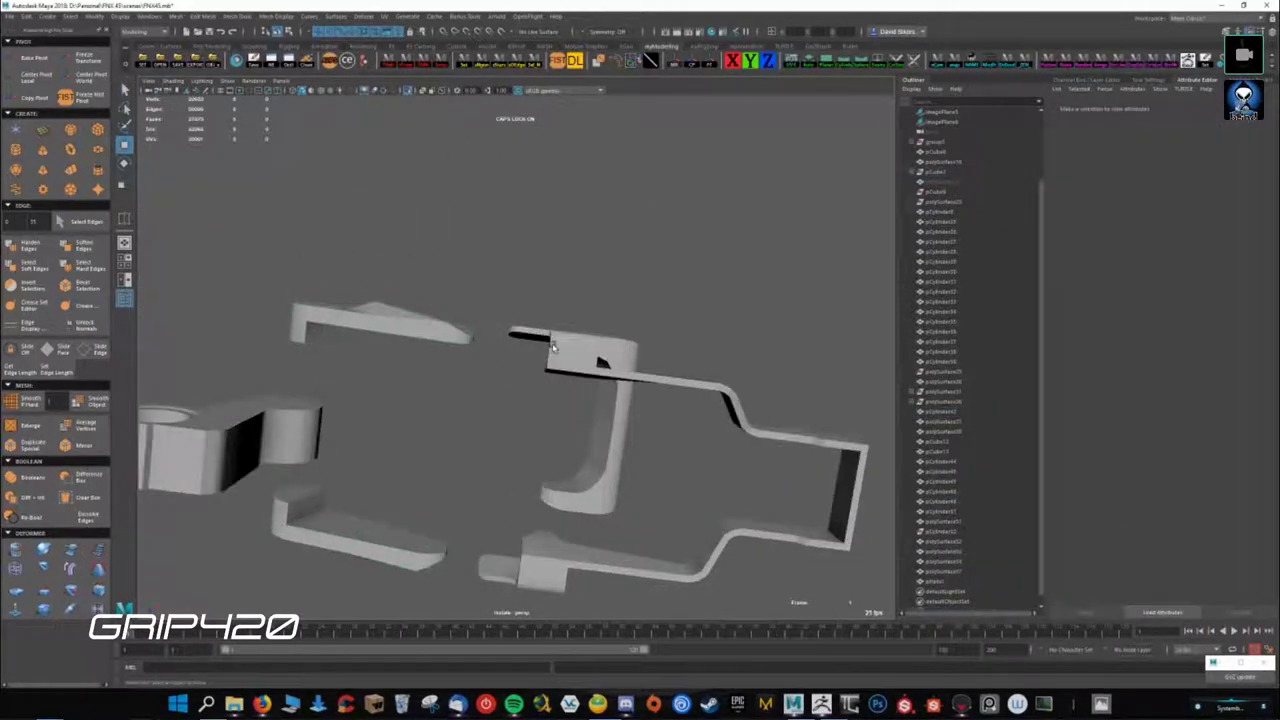
pyautogui.click(585, 380)
pyautogui.scroll(5, 565, 386)
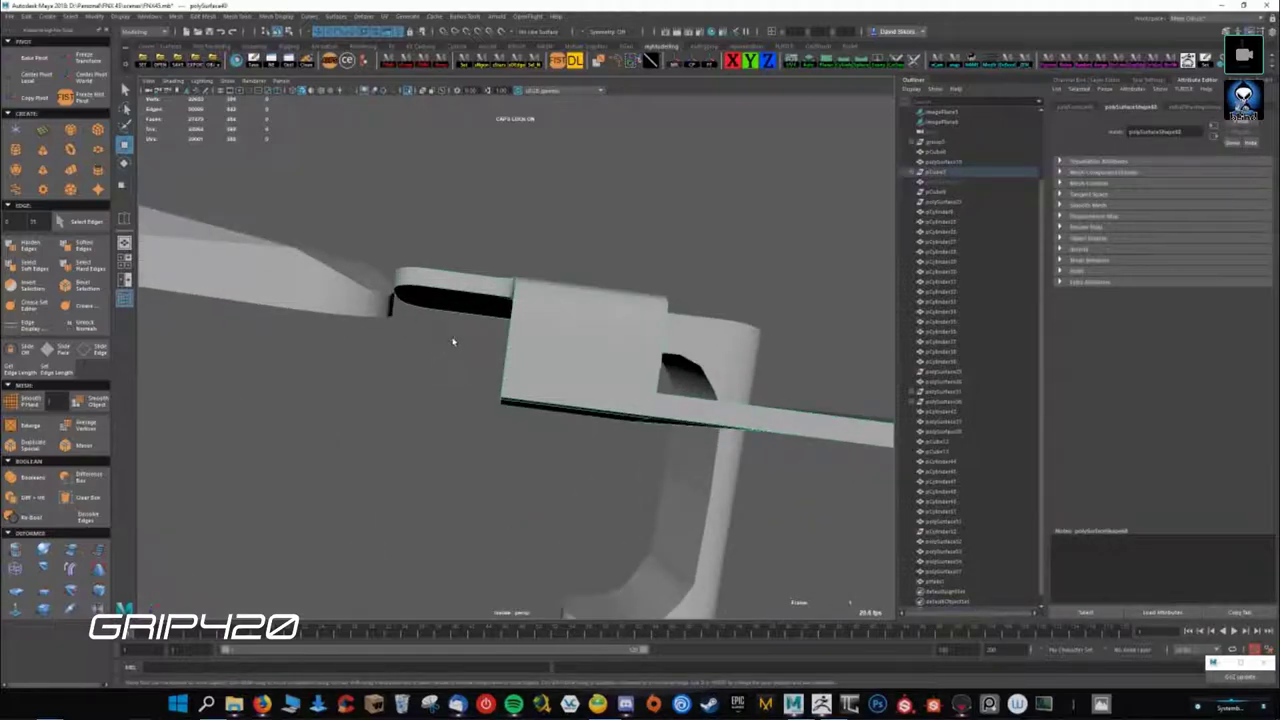
pyautogui.scroll(3, 450, 340)
pyautogui.keyDown('alt'); pyautogui.moveTo(450, 340); pyautogui.dragTo(632, 417); pyautogui.keyUp('alt')
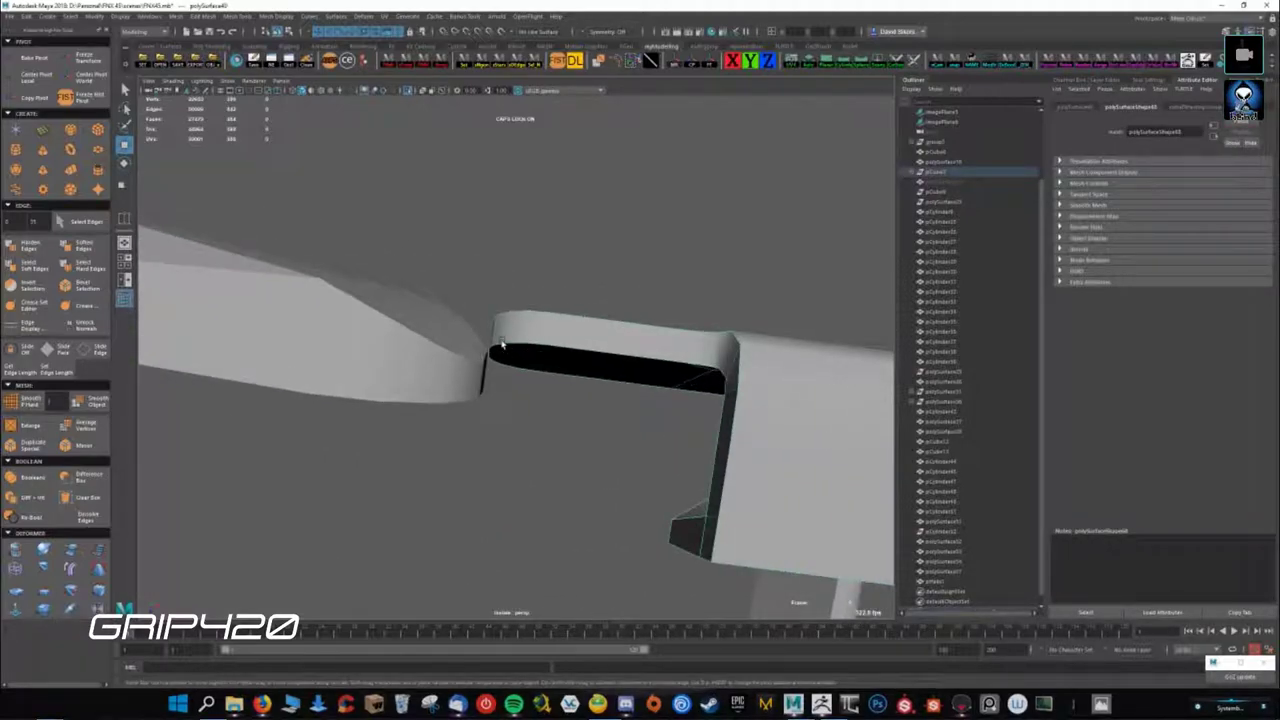
pyautogui.scroll(-4, 574, 416)
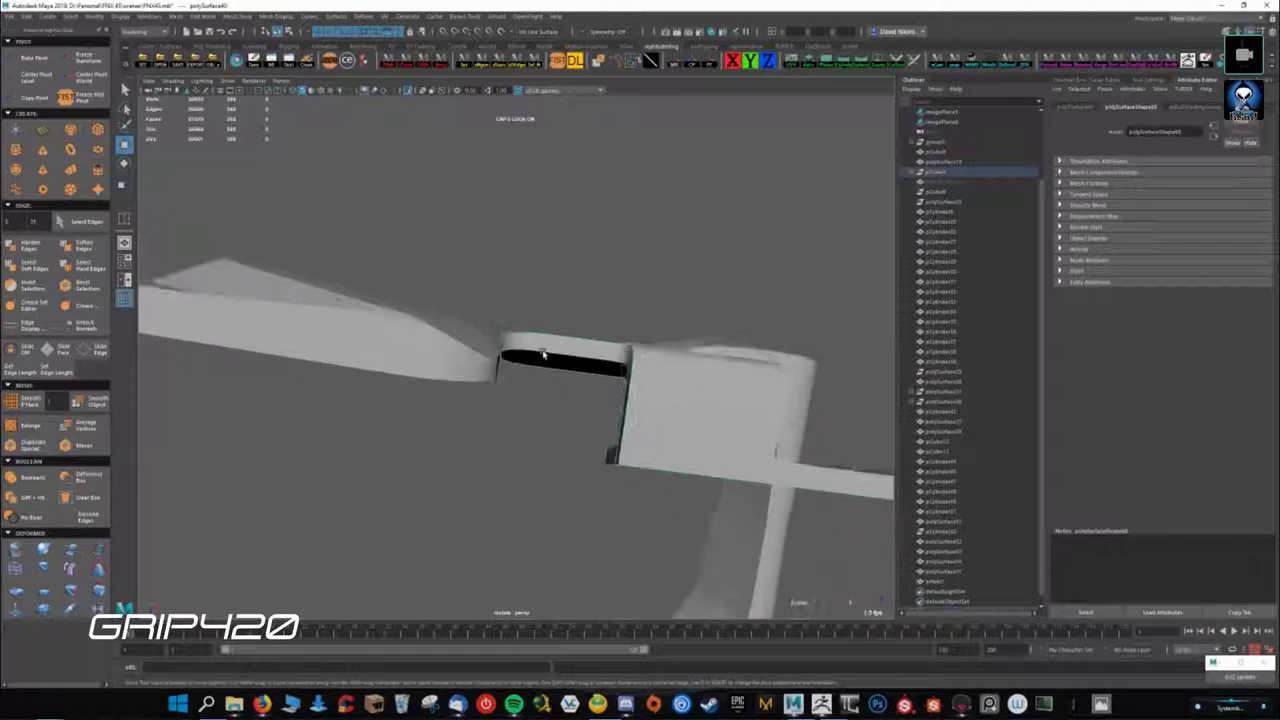
pyautogui.scroll(-3, 566, 400)
pyautogui.scroll(-1, 558, 383)
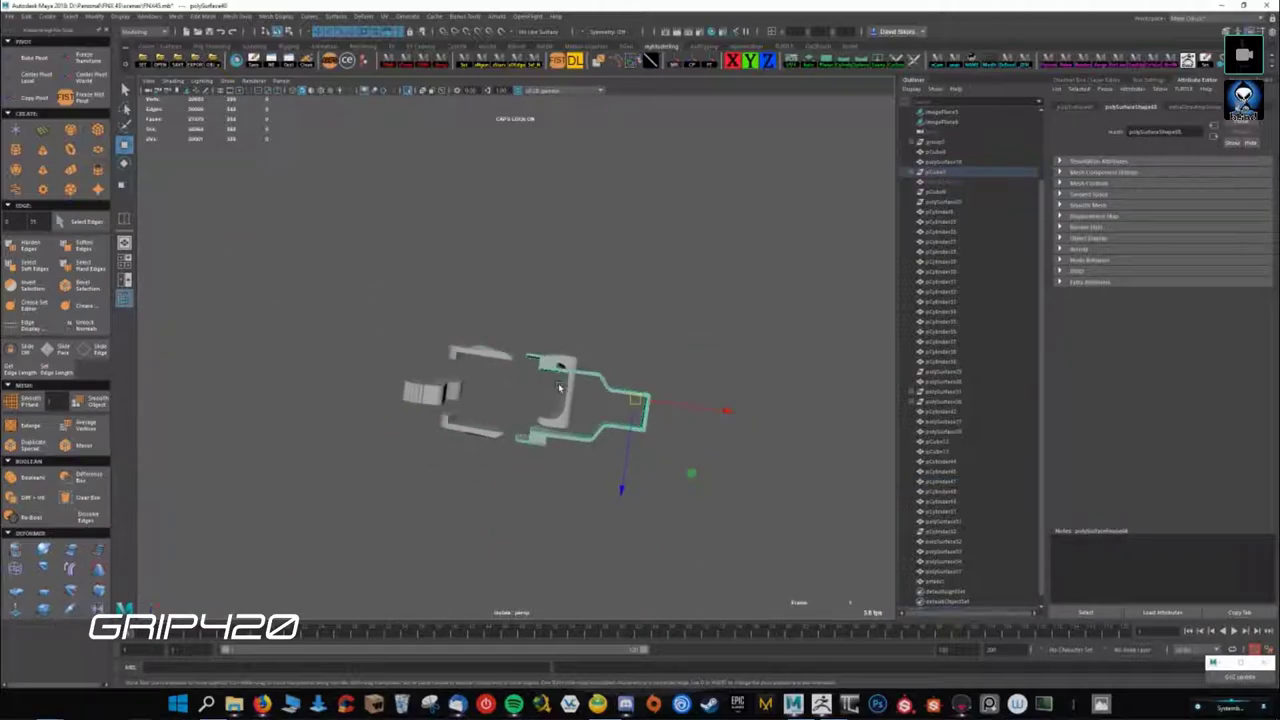
# - Restore the full pistol, then isolate two selected slide parts
pyautogui.hotkey('ctrl', '1')
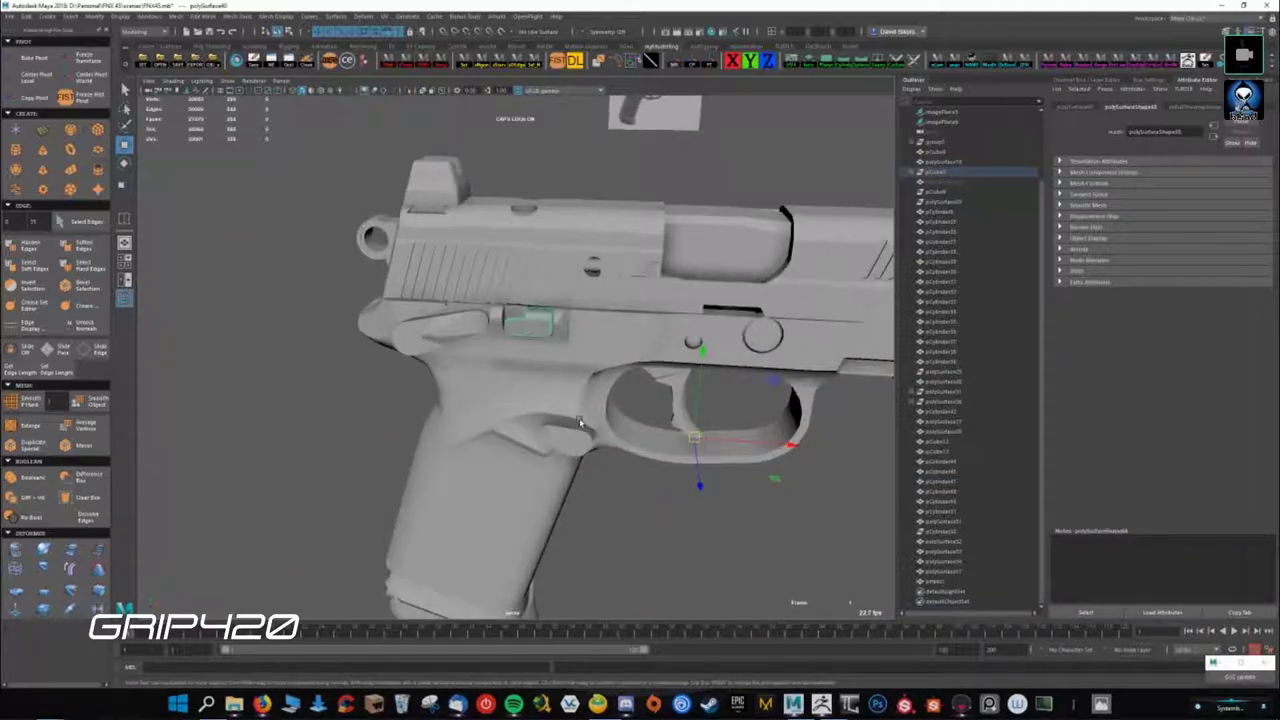
pyautogui.keyDown('alt'); pyautogui.moveTo(577, 420); pyautogui.dragTo(551, 365); pyautogui.keyUp('alt')
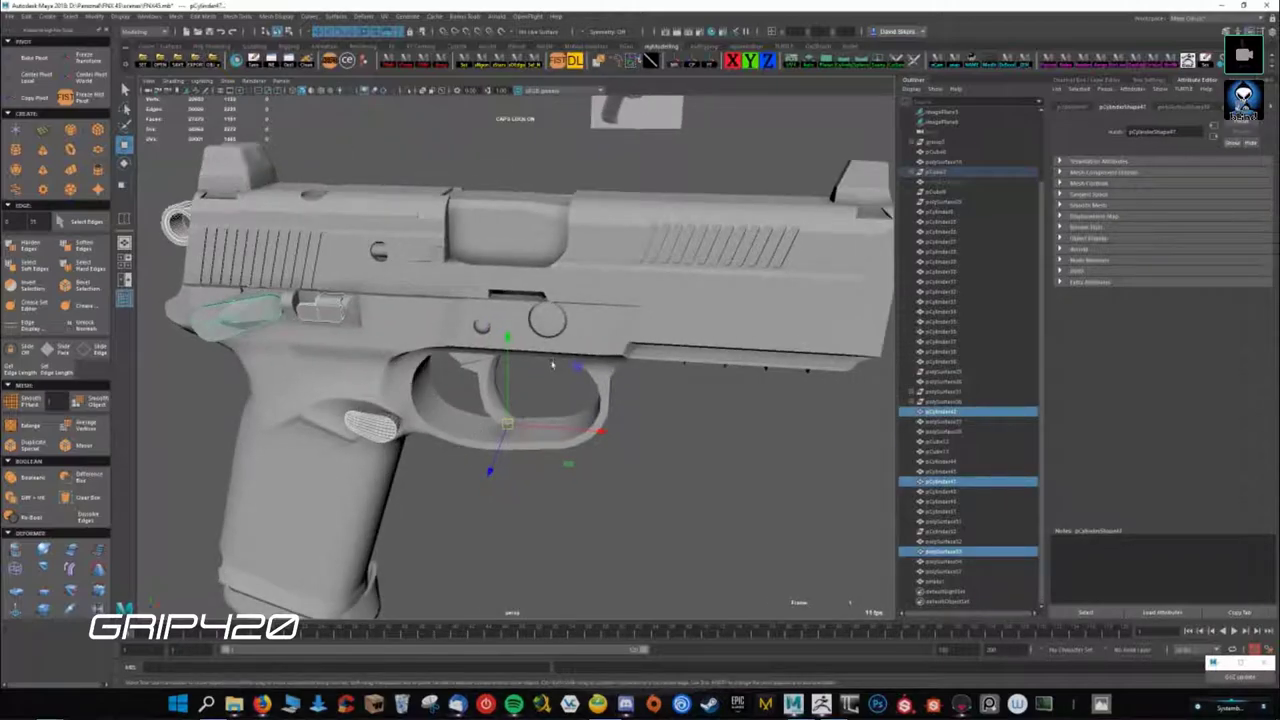
pyautogui.click(388, 260)
pyautogui.moveTo(420, 300)
pyautogui.keyDown('alt'); pyautogui.mouseDown()
pyautogui.moveTo(450, 350)
pyautogui.moveTo(445, 385)
pyautogui.moveTo(425, 395)
pyautogui.moveTo(560, 400)
pyautogui.moveTo(640, 420)
pyautogui.moveTo(502, 445)
pyautogui.moveTo(513, 393)
pyautogui.moveTo(600, 420)
pyautogui.moveTo(650, 460)
pyautogui.mouseUp(); pyautogui.keyUp('alt')
pyautogui.scroll(3, 466, 374)
pyautogui.keyDown('shift'); pyautogui.click(675, 437); pyautogui.keyUp('shift')
pyautogui.hotkey('ctrl', '1')
# - Exit isolation and turn the full pistol from rear to side view
pyautogui.scroll(2, 500, 420)
pyautogui.scroll(-3, 597, 400)
pyautogui.hotkey('ctrl', '1')
pyautogui.scroll(3, 591, 400)
pyautogui.moveTo(560, 420)
pyautogui.keyDown('alt'); pyautogui.mouseDown()
pyautogui.moveTo(726, 426)
pyautogui.moveTo(731, 523)
pyautogui.moveTo(694, 514)
pyautogui.moveTo(743, 497)
pyautogui.mouseUp(); pyautogui.keyUp('alt')
pyautogui.scroll(-5, 701, 447)
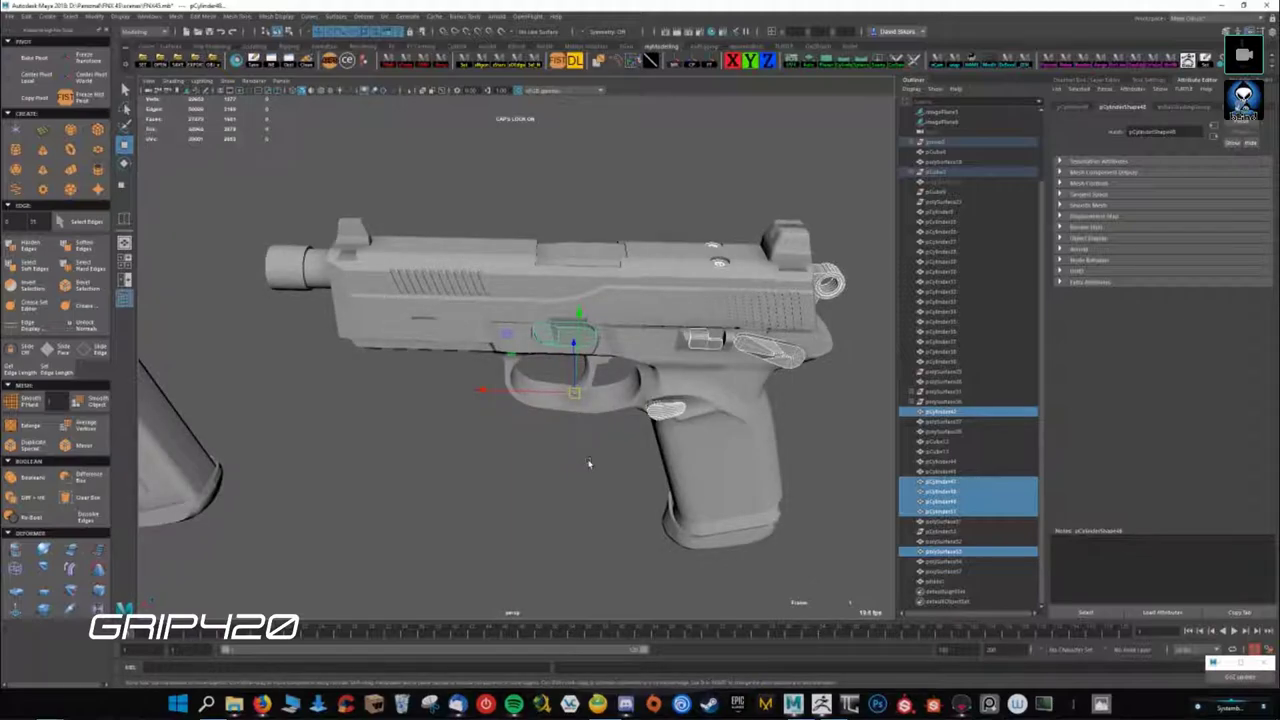
pyautogui.scroll(-3, 588, 463)
pyautogui.scroll(-2, 523, 411)
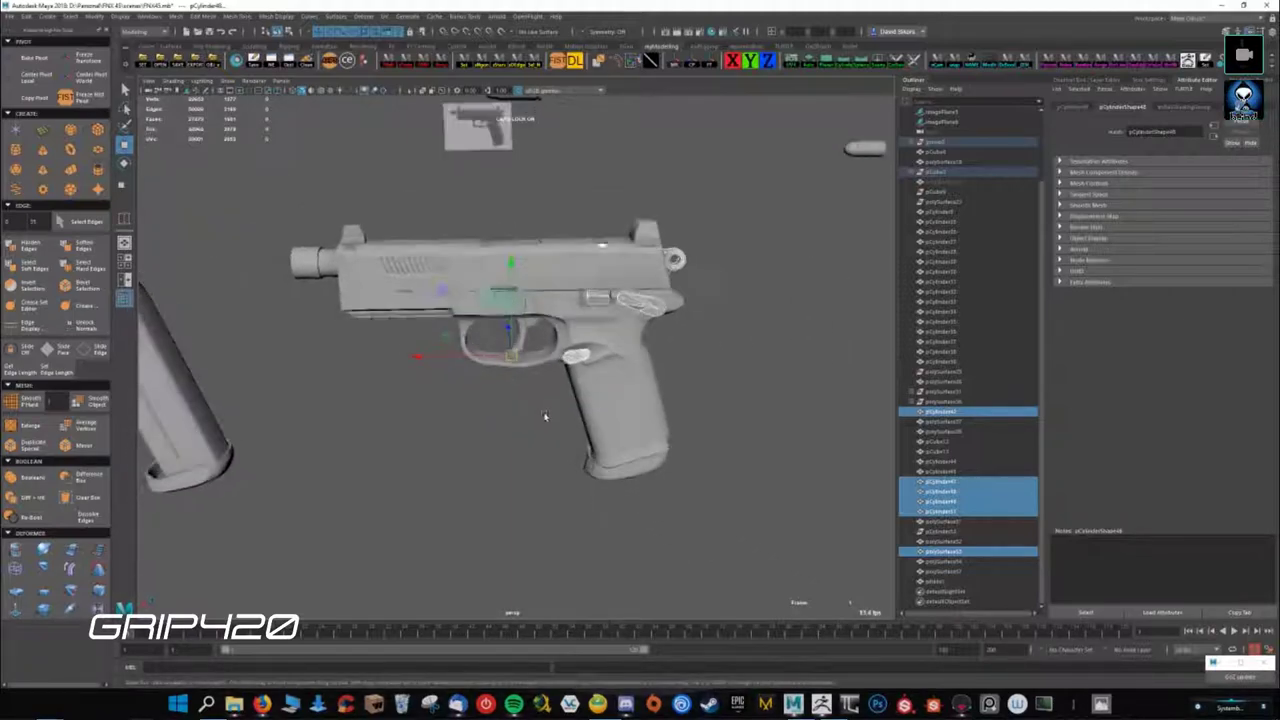
# - Isolate the internal parts, select the two right-hand ones, then restore the full pistol
pyautogui.moveTo(716, 482); pyautogui.dragTo(752, 502)
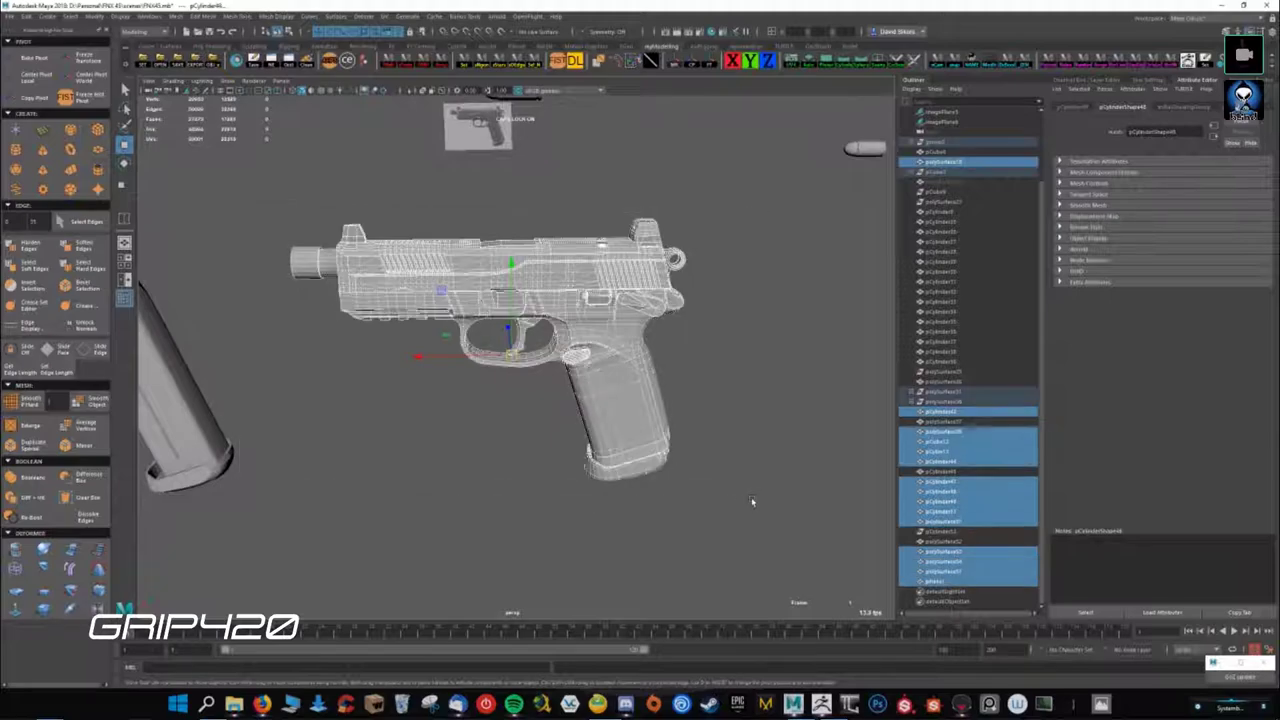
pyautogui.scroll(2, 510, 350)
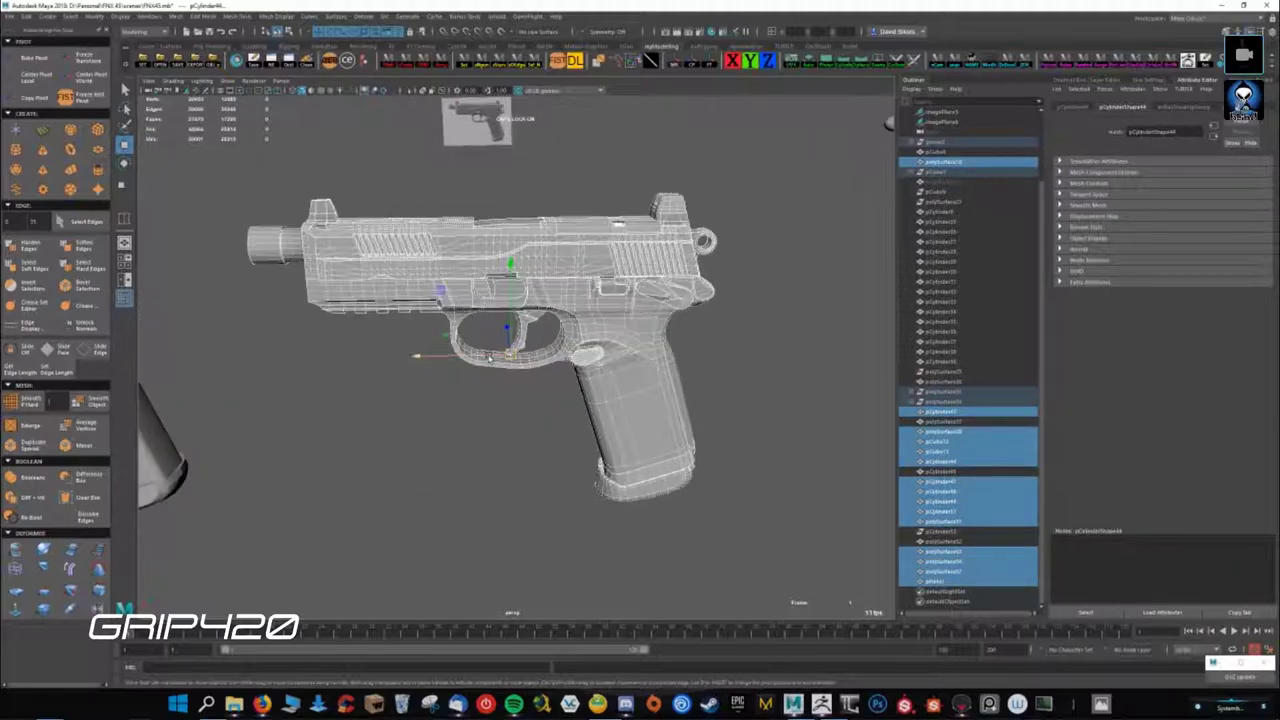
pyautogui.scroll(2, 510, 350)
pyautogui.keyDown('ctrl'); pyautogui.click(510, 306); pyautogui.keyUp('ctrl')
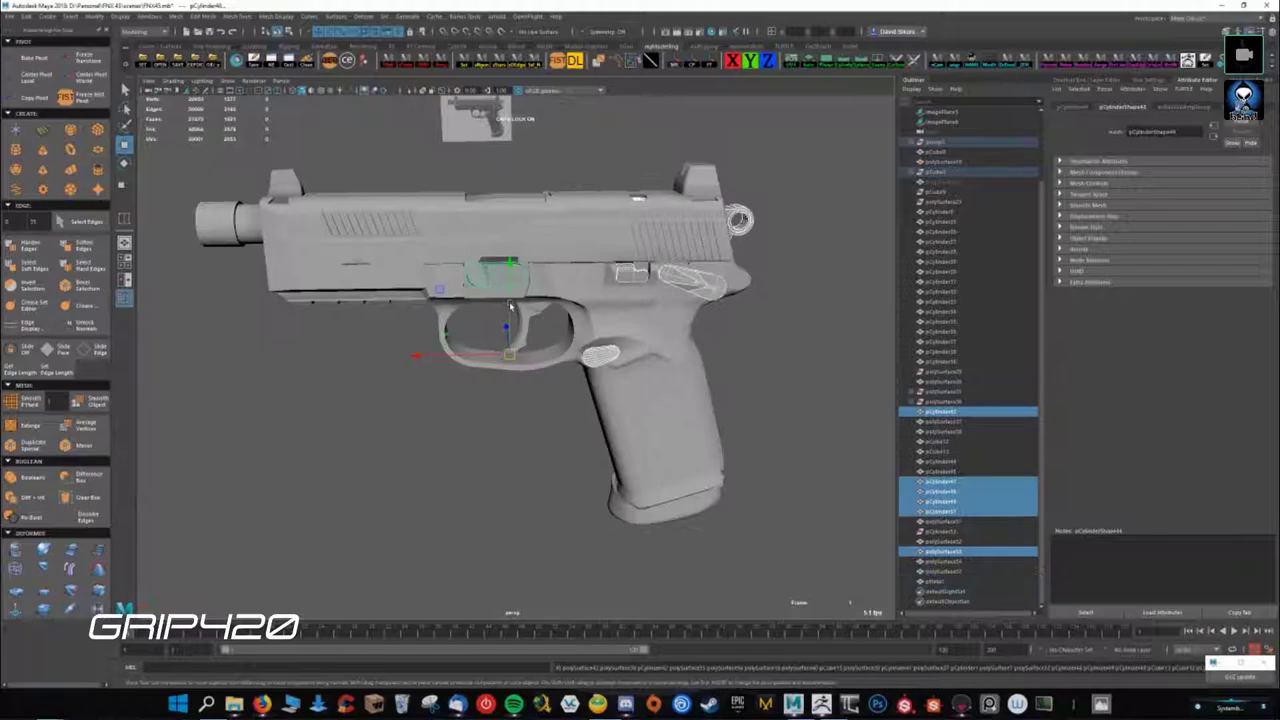
pyautogui.hotkey('ctrl', '1')
pyautogui.keyDown('alt'); pyautogui.moveTo(559, 400); pyautogui.dragTo(503, 359); pyautogui.keyUp('alt')
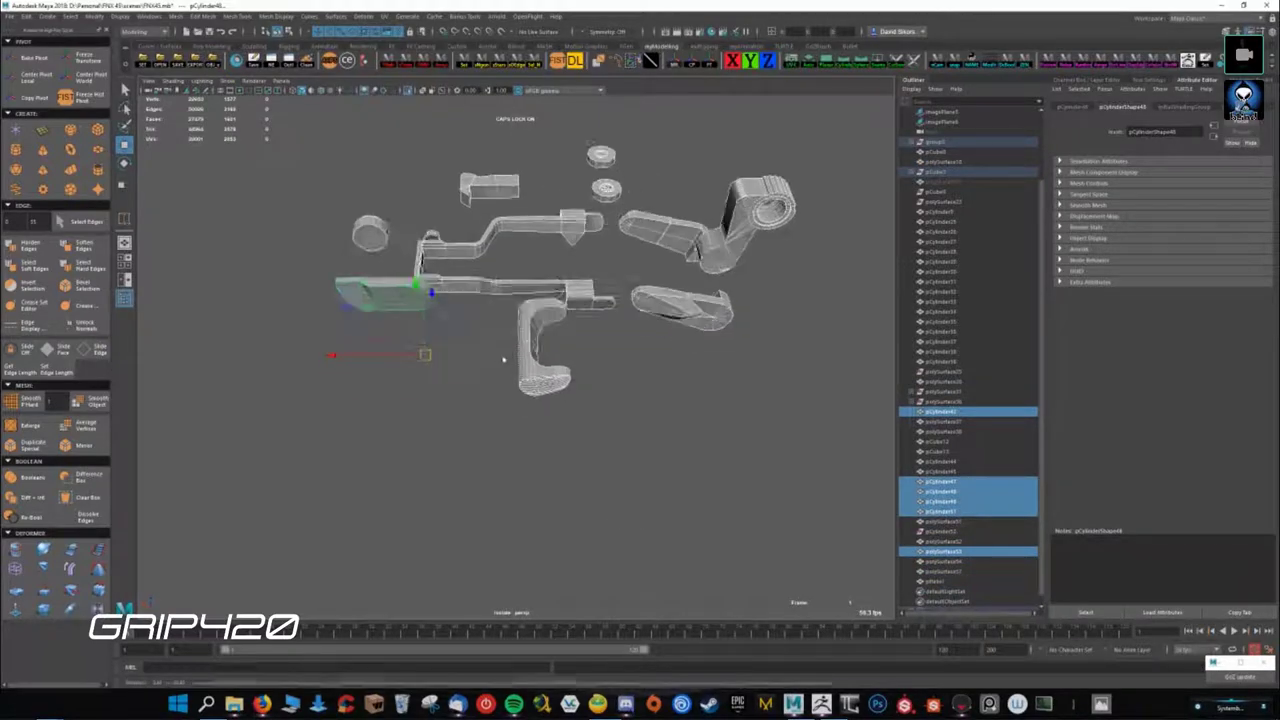
pyautogui.scroll(-3, 503, 359)
pyautogui.moveTo(787, 499); pyautogui.dragTo(763, 486)
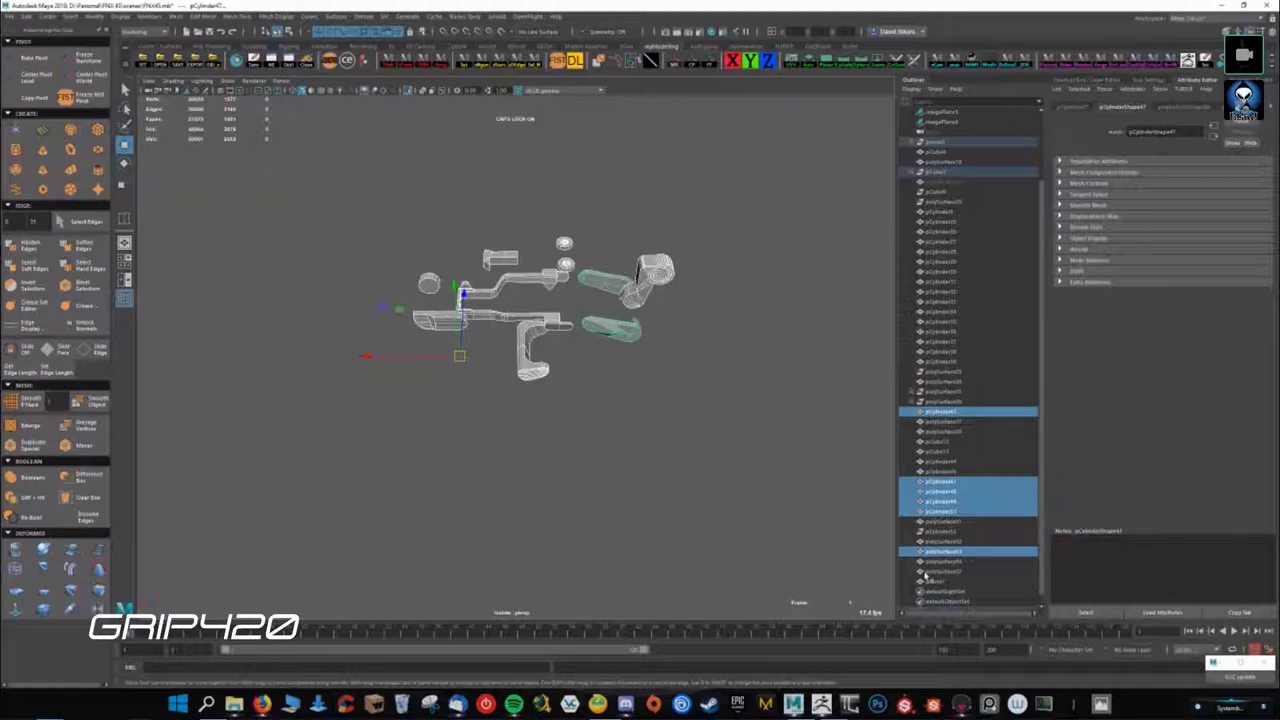
pyautogui.keyDown('alt'); pyautogui.moveTo(883, 509); pyautogui.dragTo(552, 449); pyautogui.keyUp('alt')
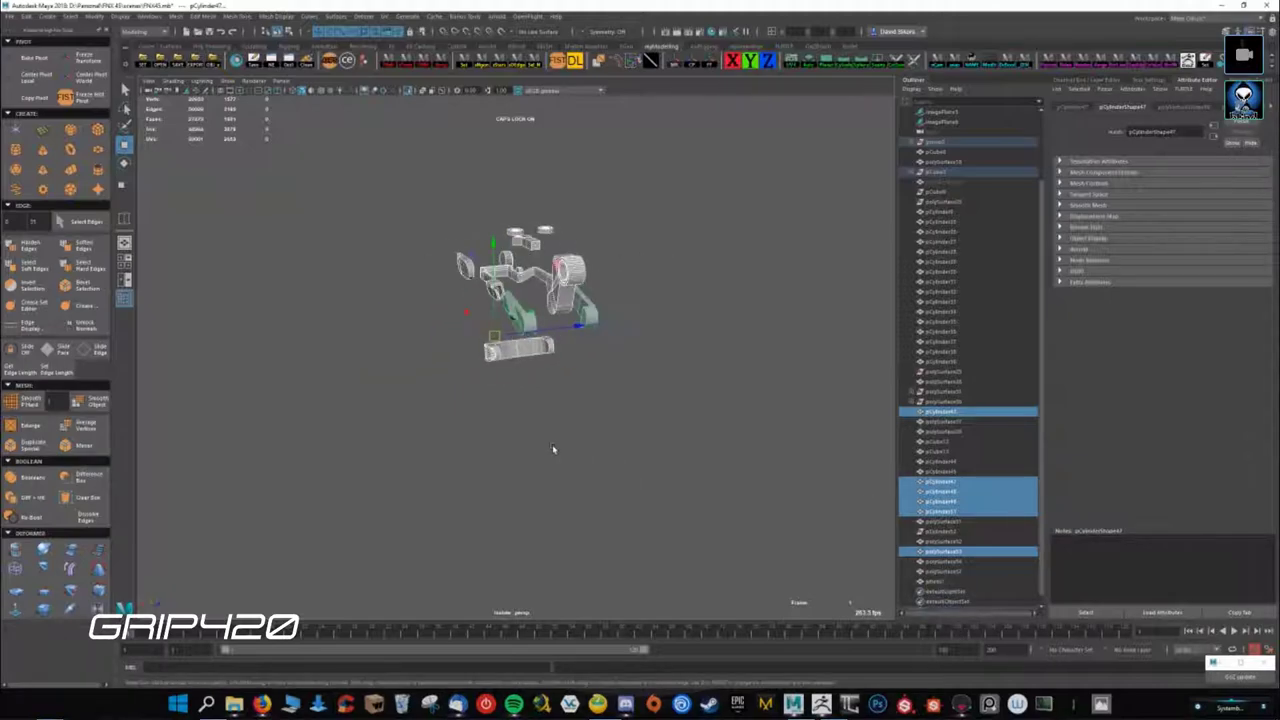
pyautogui.hotkey('ctrl', '1')
# - Turn the pistol muzzle-right and orbit in toward the trigger area
pyautogui.moveTo(594, 390)
pyautogui.keyDown('alt'); pyautogui.mouseDown()
pyautogui.moveTo(612, 250)
pyautogui.moveTo(669, 276)
pyautogui.mouseUp(); pyautogui.keyUp('alt')
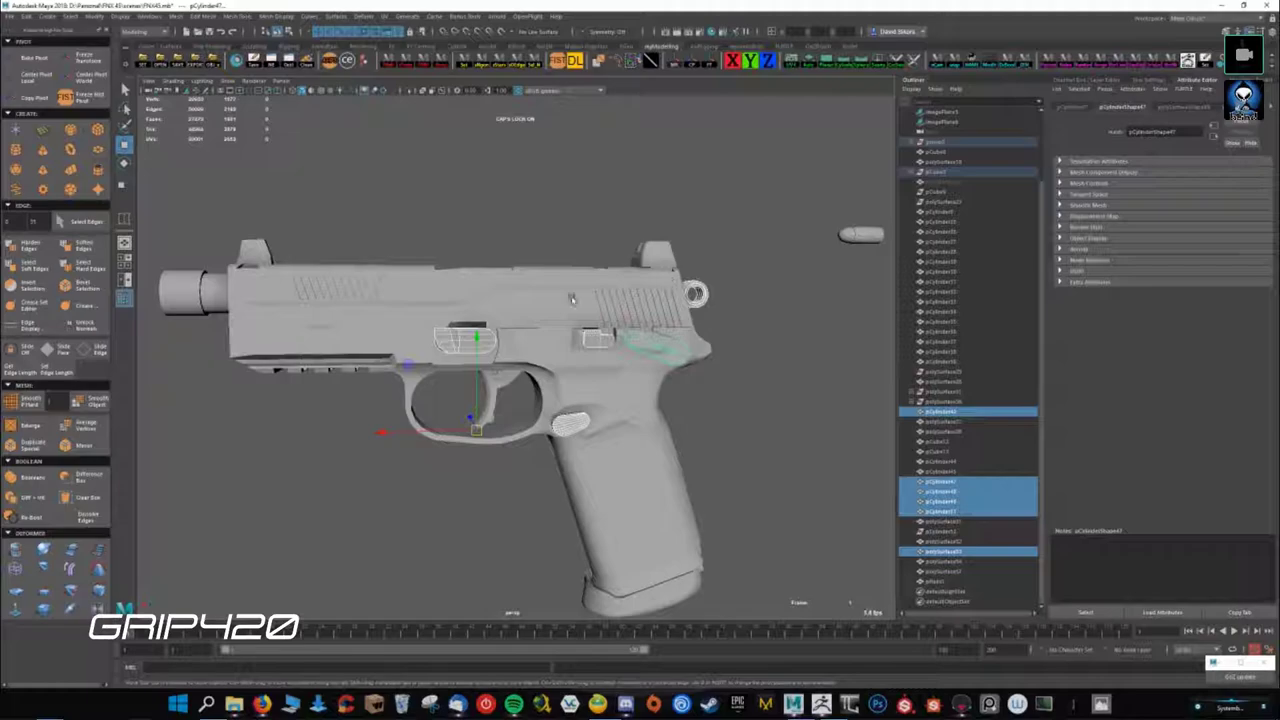
pyautogui.keyDown('alt'); pyautogui.moveTo(572, 298); pyautogui.dragTo(699, 315); pyautogui.keyUp('alt')
pyautogui.moveTo(543, 336)
pyautogui.keyDown('alt'); pyautogui.mouseDown()
pyautogui.moveTo(733, 348)
pyautogui.moveTo(671, 360)
pyautogui.moveTo(559, 341)
pyautogui.moveTo(615, 321)
pyautogui.mouseUp(); pyautogui.keyUp('alt')
pyautogui.scroll(5, 733, 348)
pyautogui.scroll(-5, 671, 360)
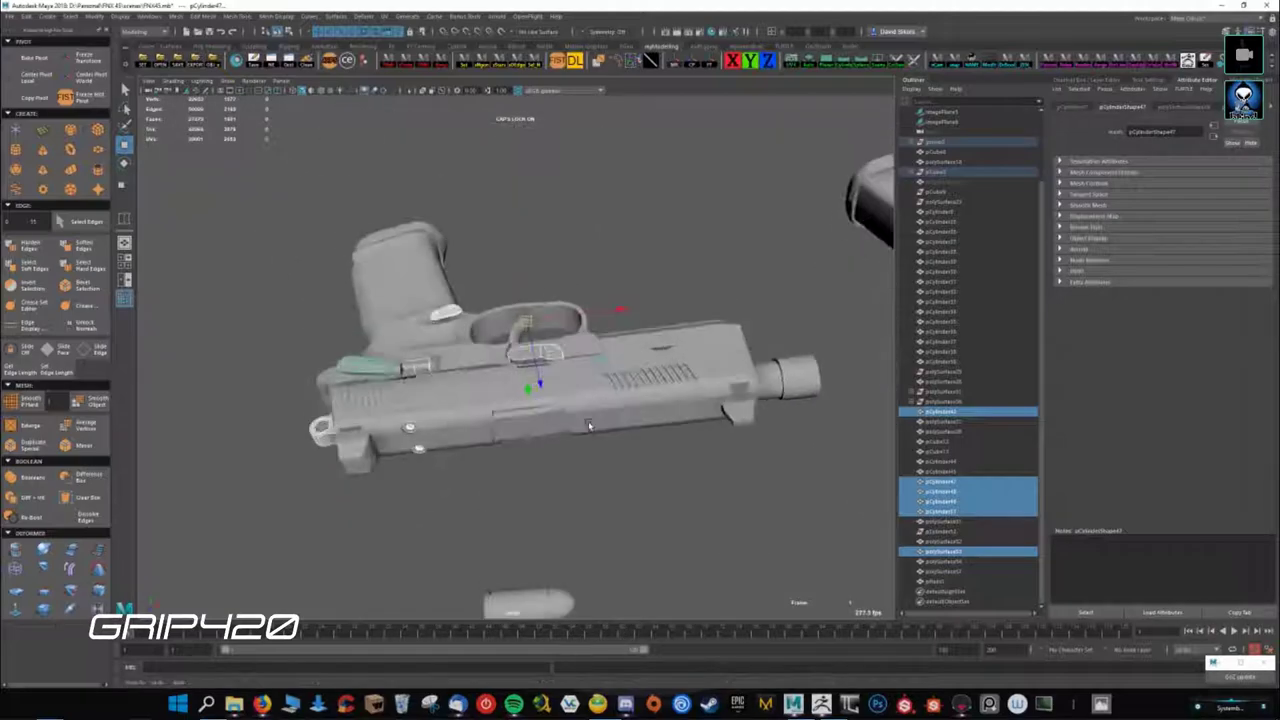
# - Orbit through close rear, steep angled, and side-on views of the pistol
pyautogui.keyDown('alt'); pyautogui.moveTo(411, 328); pyautogui.dragTo(657, 418); pyautogui.keyUp('alt')
pyautogui.scroll(4, 470, 340)
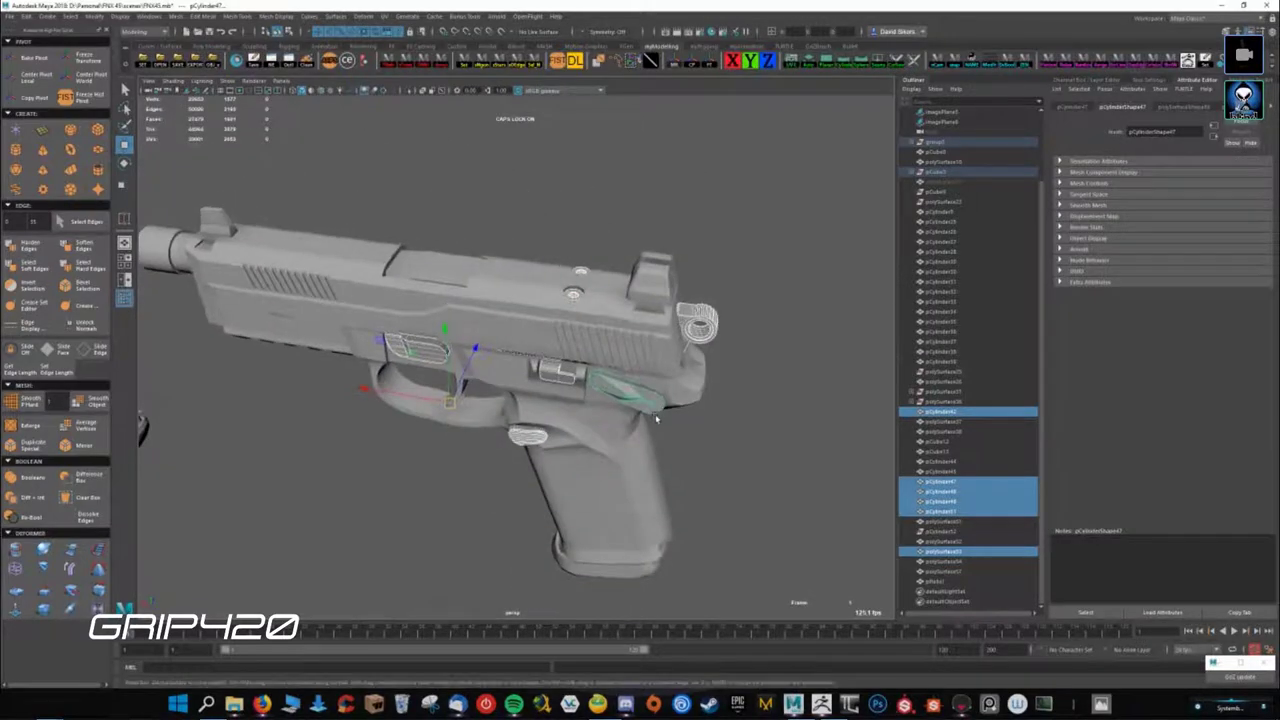
pyautogui.moveTo(657, 418)
pyautogui.keyDown('alt'); pyautogui.mouseDown()
pyautogui.moveTo(514, 471)
pyautogui.moveTo(526, 464)
pyautogui.mouseUp(); pyautogui.keyUp('alt')
pyautogui.scroll(3, 526, 464)
pyautogui.scroll(2, 478, 420)
pyautogui.scroll(-4, 478, 420)
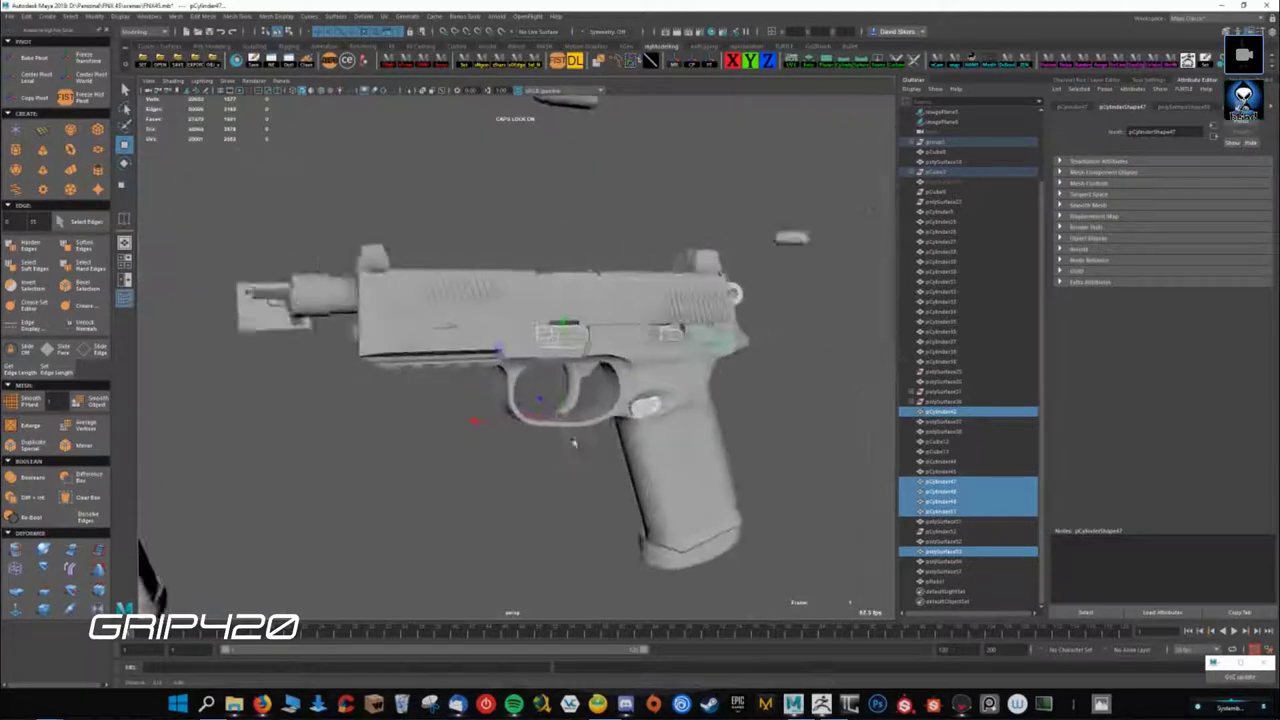
pyautogui.moveTo(478, 420)
pyautogui.keyDown('alt'); pyautogui.mouseDown()
pyautogui.moveTo(700, 457)
pyautogui.moveTo(697, 481)
pyautogui.moveTo(651, 434)
pyautogui.mouseUp(); pyautogui.keyUp('alt')
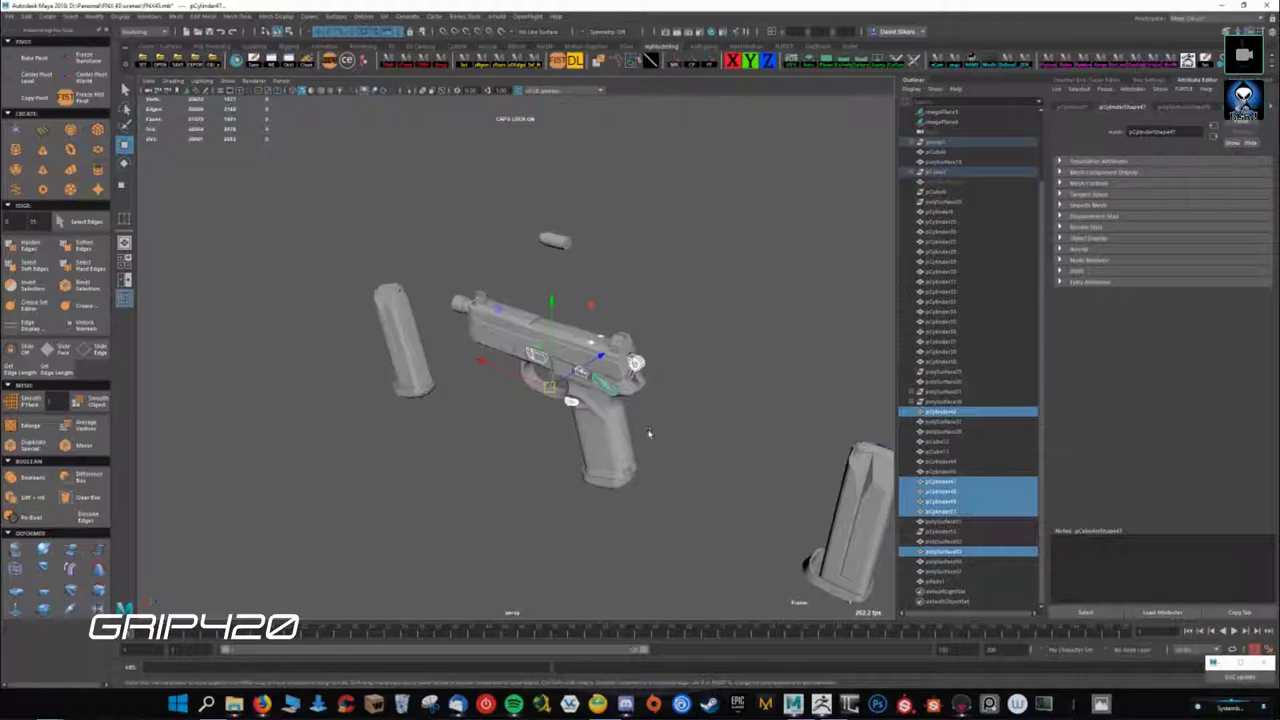
pyautogui.scroll(3, 648, 433)
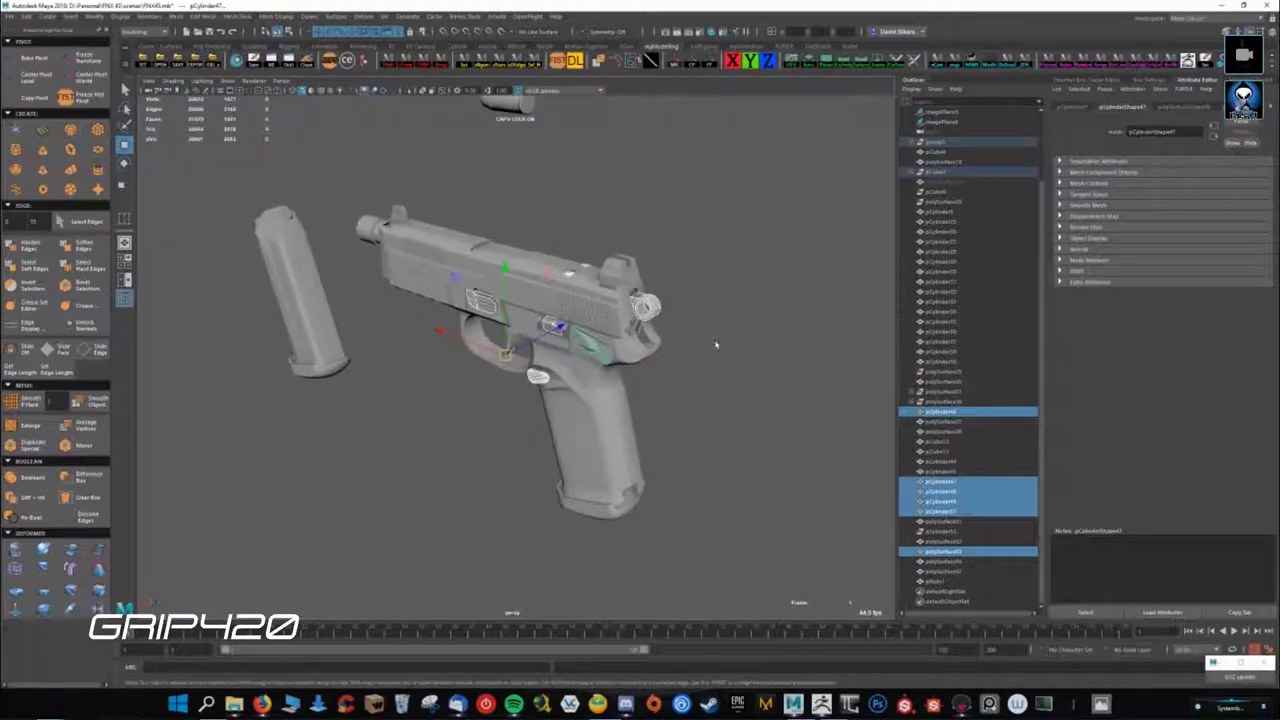
pyautogui.keyDown('alt'); pyautogui.moveTo(716, 345); pyautogui.dragTo(722, 393); pyautogui.keyUp('alt')
pyautogui.scroll(2, 722, 393)
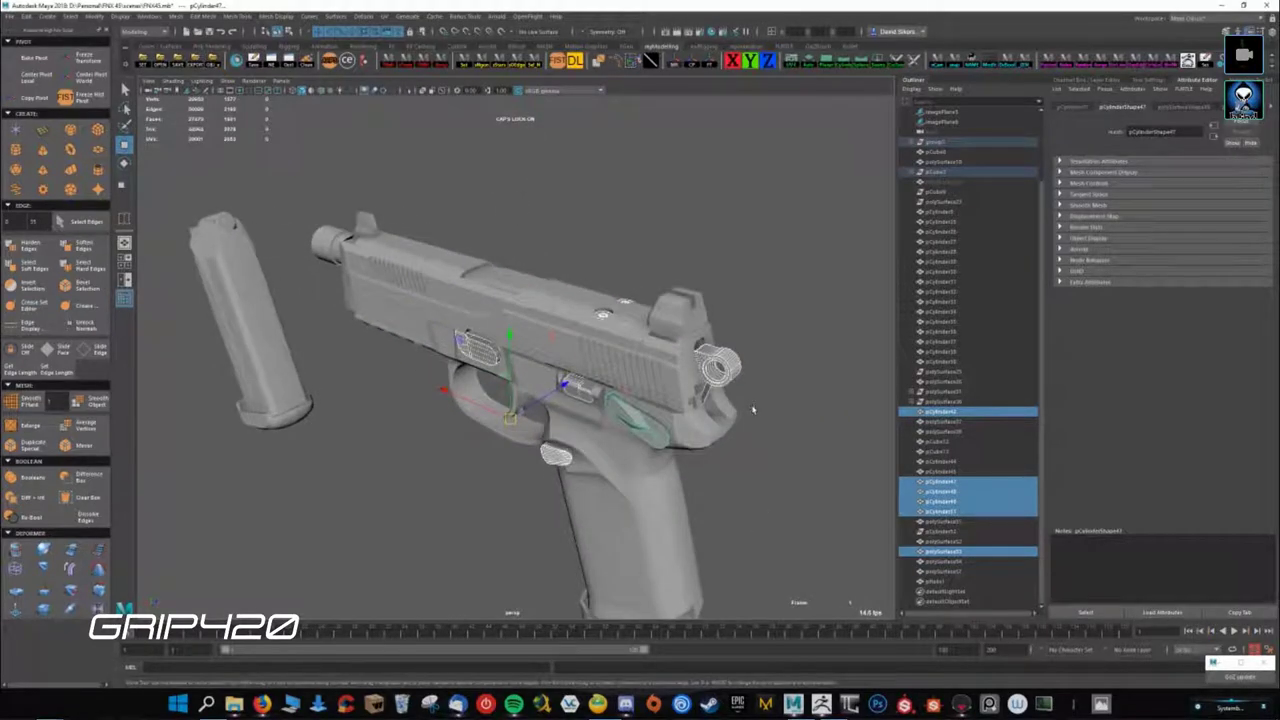
pyautogui.moveTo(767, 393)
pyautogui.keyDown('alt'); pyautogui.mouseDown()
pyautogui.moveTo(757, 374)
pyautogui.moveTo(640, 394)
pyautogui.moveTo(689, 336)
pyautogui.mouseUp(); pyautogui.keyUp('alt')
pyautogui.scroll(2, 669, 370)
# - Select the slide, then select and frame all the pistol parts
pyautogui.click(630, 335)
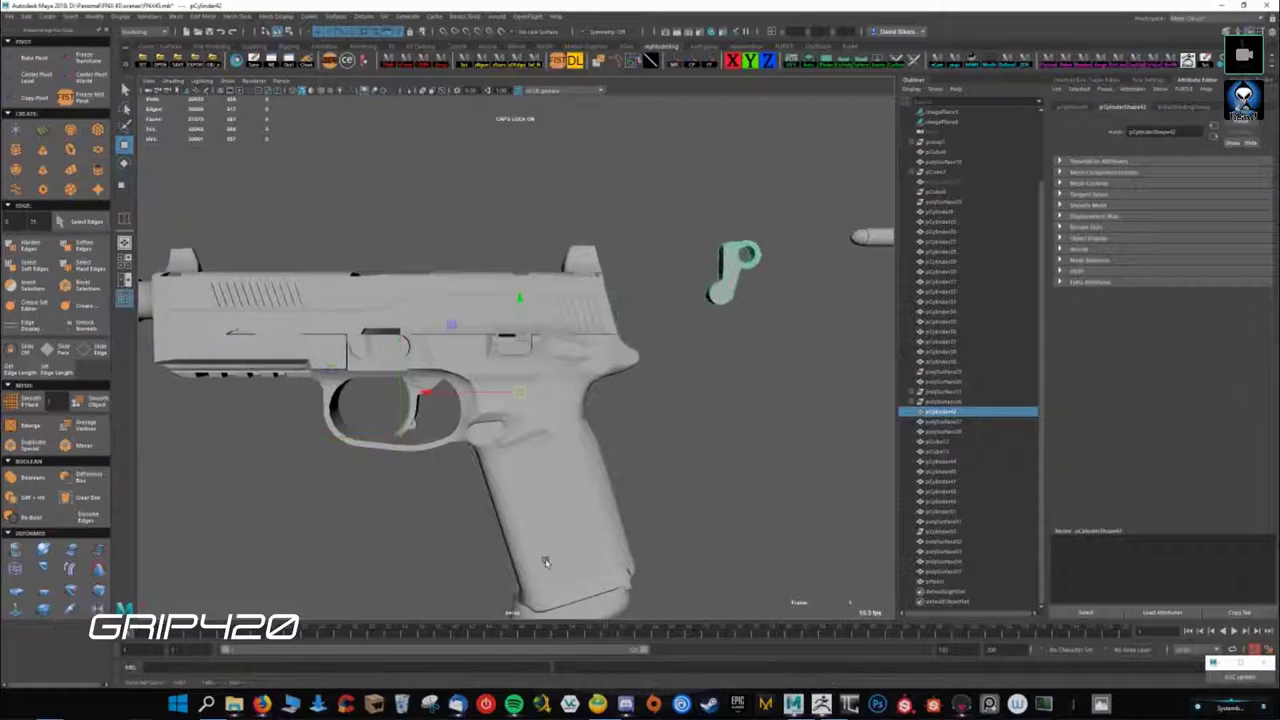
pyautogui.click(509, 507)
pyautogui.moveTo(509, 507)
pyautogui.keyDown('alt'); pyautogui.mouseDown()
pyautogui.moveTo(465, 498)
pyautogui.moveTo(211, 310)
pyautogui.mouseUp(); pyautogui.keyUp('alt')
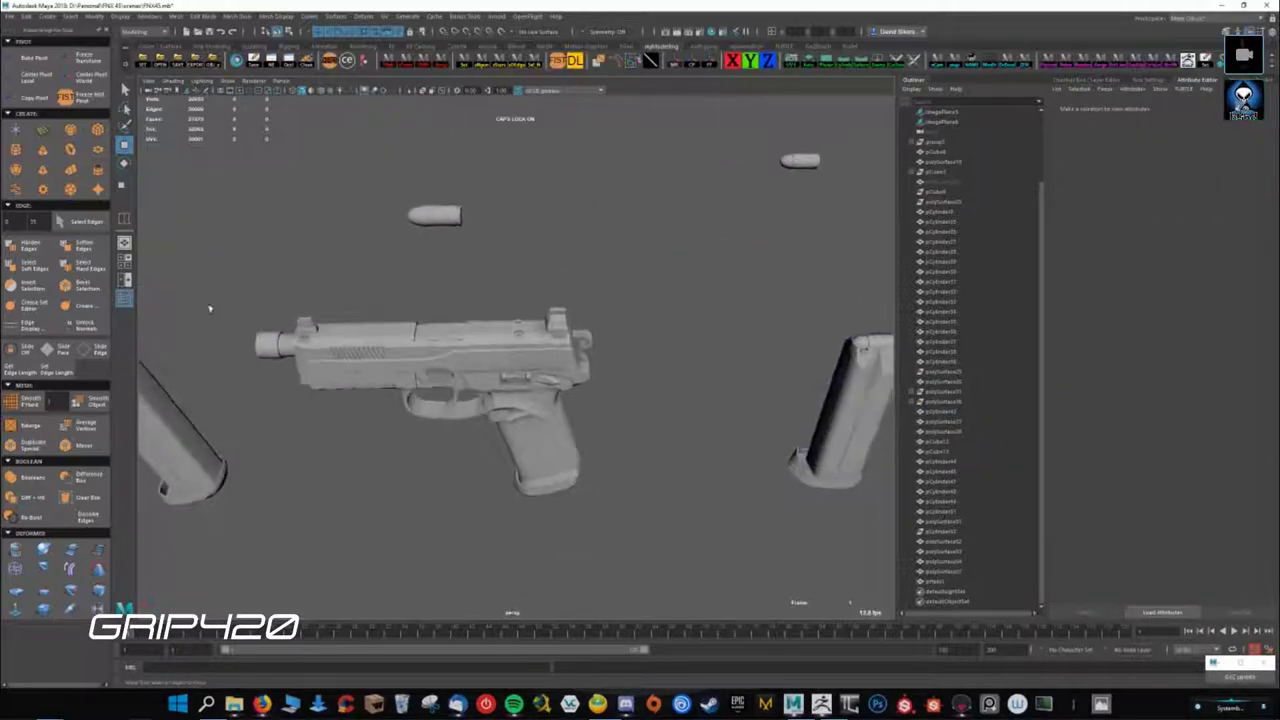
pyautogui.scroll(-3, 329, 337)
pyautogui.moveTo(316, 316); pyautogui.dragTo(650, 528)
pyautogui.press('f')
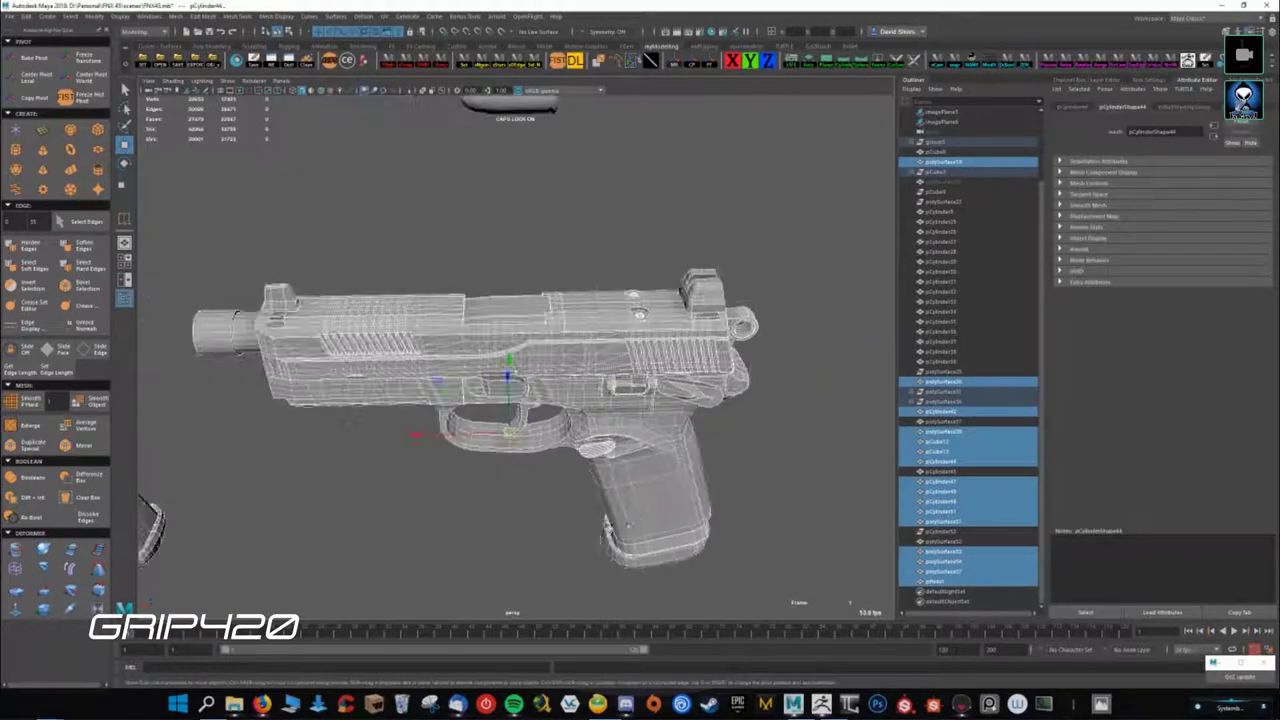
pyautogui.moveTo(300, 266); pyautogui.dragTo(776, 585)
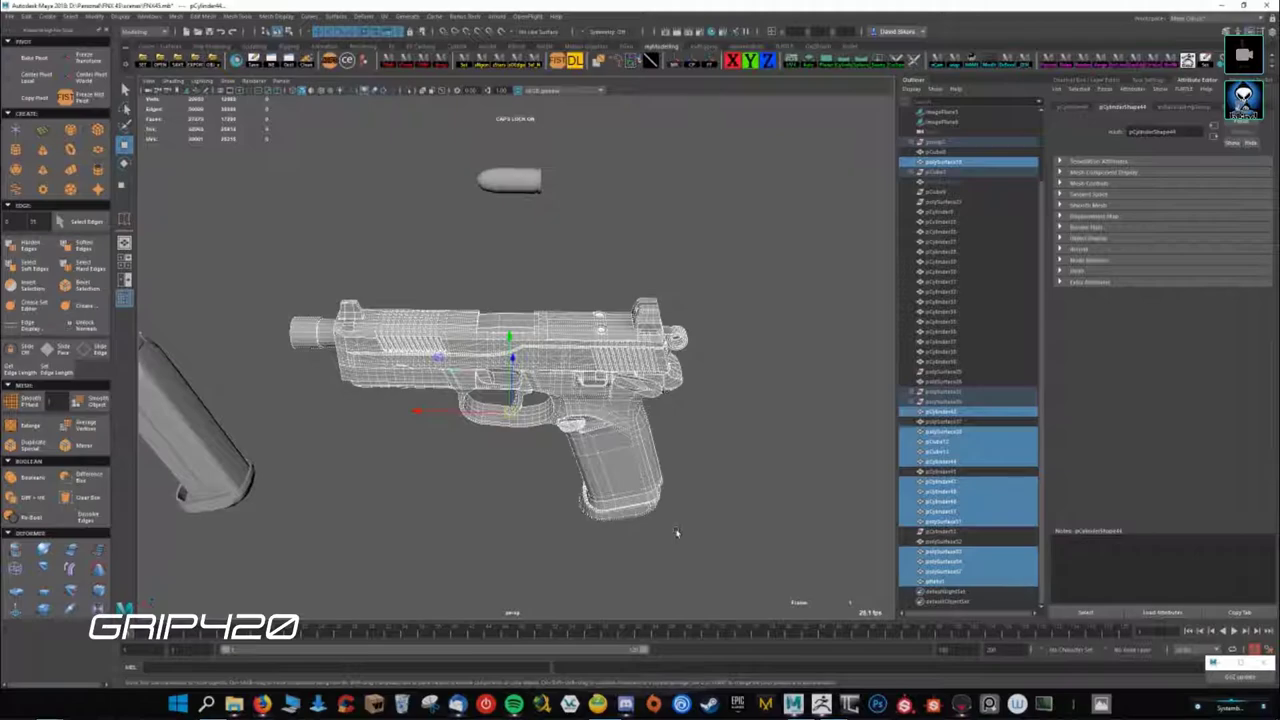
pyautogui.keyDown('alt'); pyautogui.moveTo(517, 462); pyautogui.dragTo(666, 443); pyautogui.keyUp('alt')
pyautogui.click(486, 514)
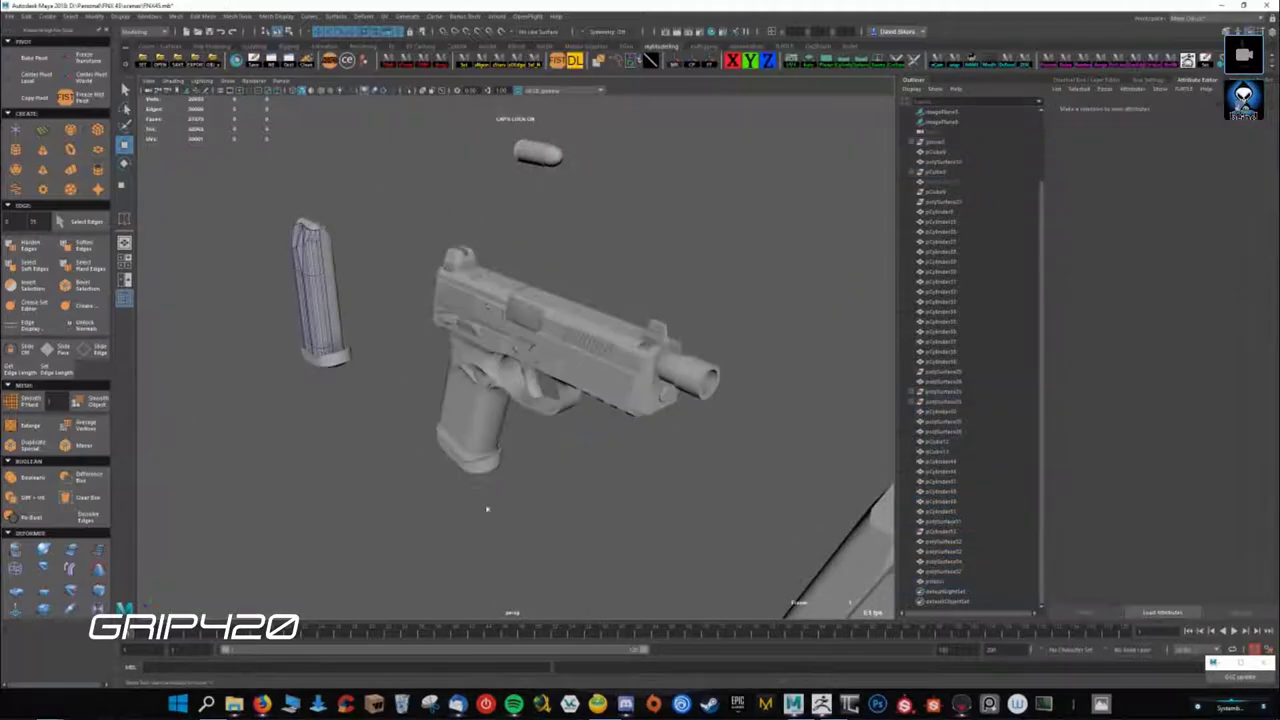
# - Zoom in and turn the pistol around to bring the magazines into view
pyautogui.scroll(2, 526, 475)
pyautogui.scroll(1, 524, 485)
pyautogui.scroll(1, 545, 470)
pyautogui.scroll(1, 530, 450)
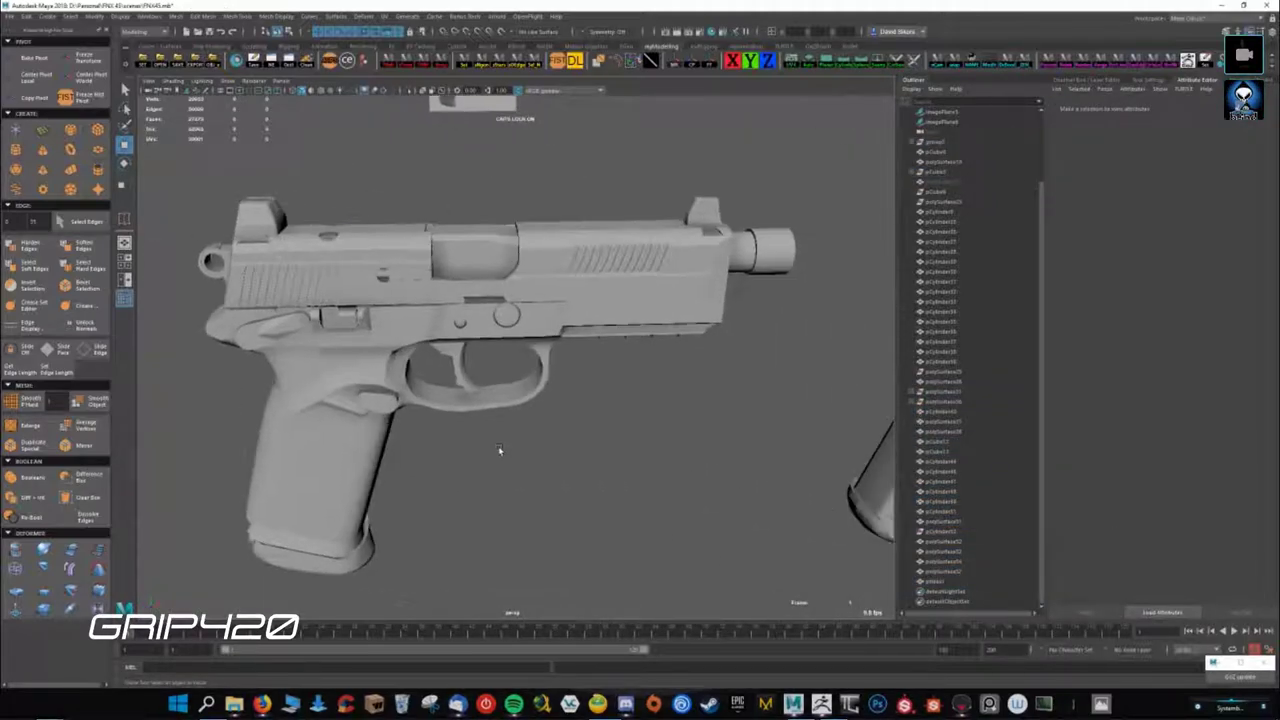
pyautogui.moveTo(466, 487)
pyautogui.keyDown('alt'); pyautogui.mouseDown()
pyautogui.moveTo(360, 428)
pyautogui.moveTo(346, 386)
pyautogui.moveTo(240, 420)
pyautogui.mouseUp(); pyautogui.keyUp('alt')
pyautogui.keyDown('alt'); pyautogui.moveTo(745, 459); pyautogui.dragTo(560, 455); pyautogui.keyUp('alt')
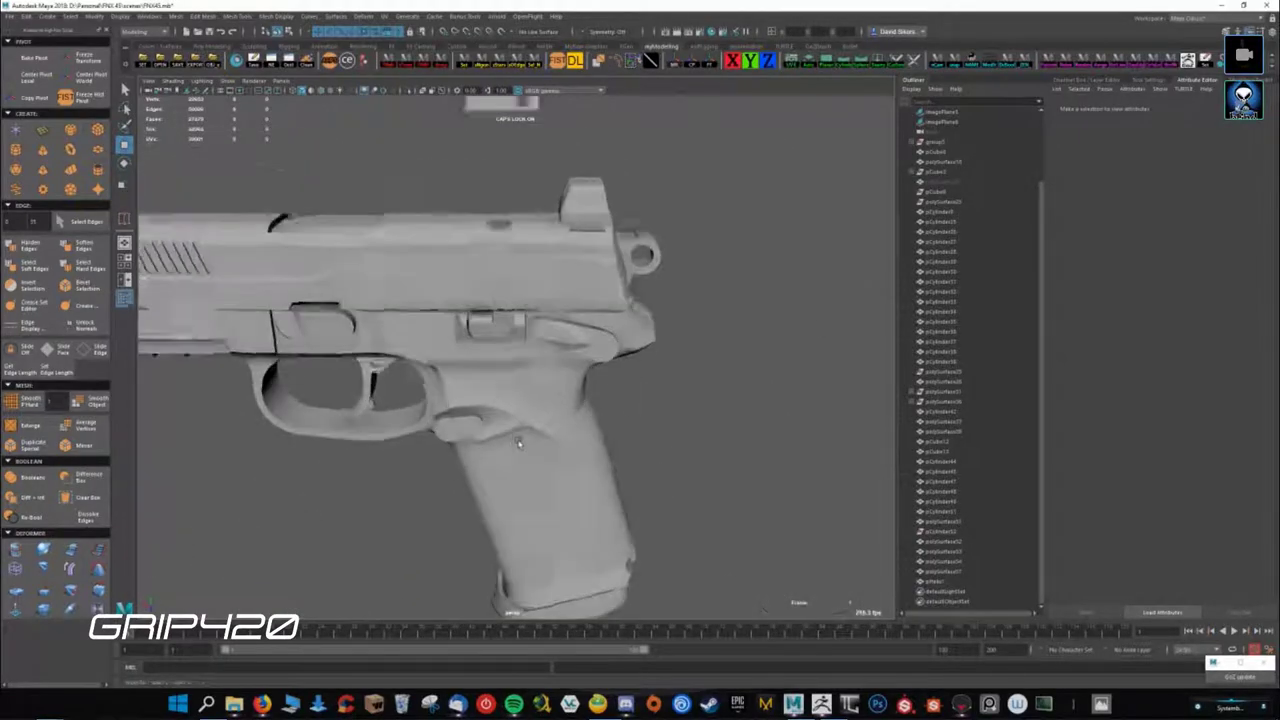
pyautogui.scroll(-3, 366, 449)
# - Inspect the loose magazine from several angles
pyautogui.keyDown('alt'); pyautogui.moveTo(366, 449); pyautogui.dragTo(534, 446); pyautogui.keyUp('alt')
pyautogui.scroll(3, 410, 427)
pyautogui.scroll(-2, 434, 423)
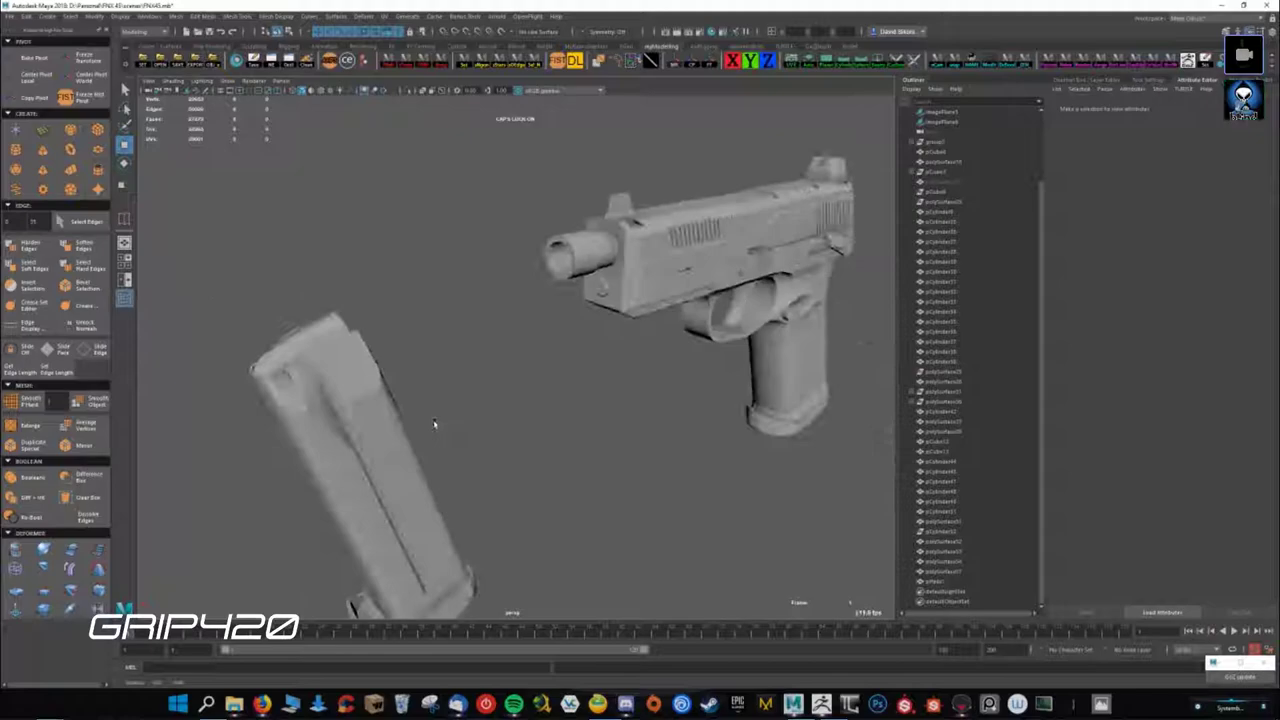
pyautogui.moveTo(434, 423)
pyautogui.keyDown('alt'); pyautogui.mouseDown()
pyautogui.moveTo(500, 415)
pyautogui.moveTo(470, 440)
pyautogui.moveTo(390, 455)
pyautogui.mouseUp(); pyautogui.keyUp('alt')
pyautogui.scroll(3, 433, 452)
pyautogui.scroll(-3, 433, 452)
pyautogui.scroll(3, 390, 455)
pyautogui.scroll(-3, 390, 455)
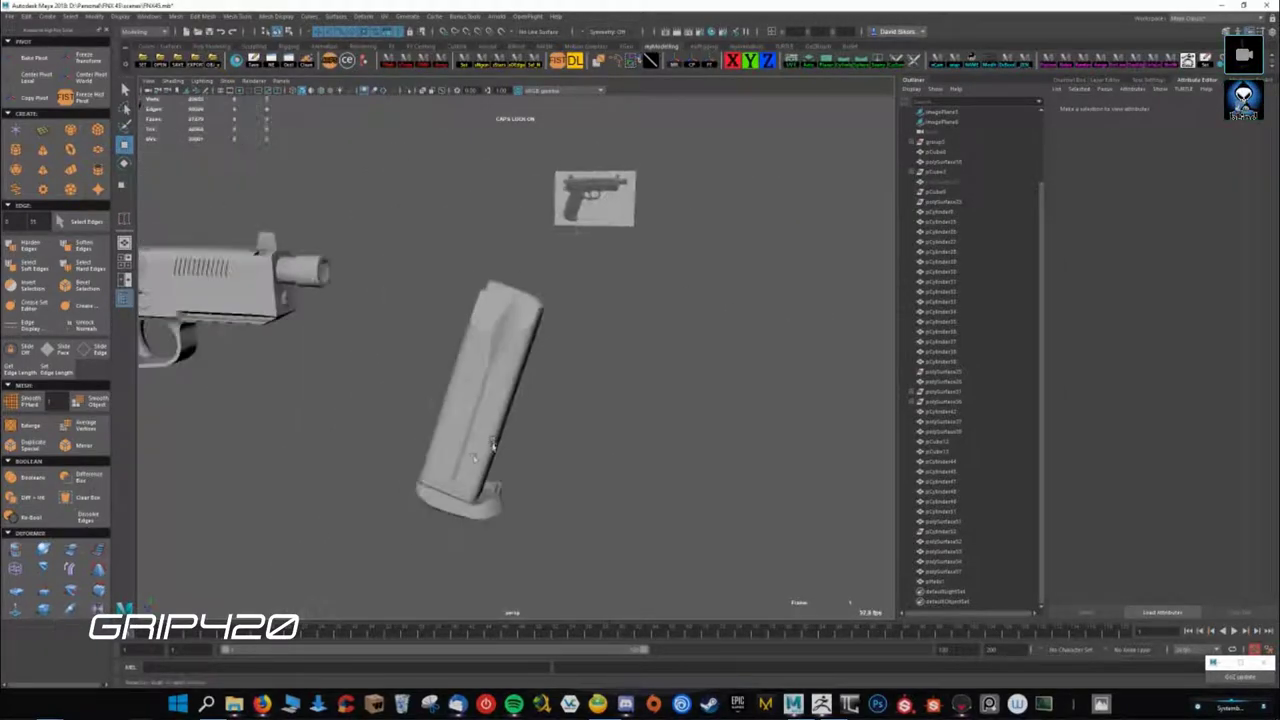
pyautogui.scroll(3, 480, 450)
pyautogui.moveTo(480, 450)
pyautogui.keyDown('alt'); pyautogui.mouseDown()
pyautogui.moveTo(450, 452)
pyautogui.moveTo(527, 450)
pyautogui.moveTo(323, 449)
pyautogui.moveTo(523, 443)
pyautogui.moveTo(611, 466)
pyautogui.mouseUp(); pyautogui.keyUp('alt')
pyautogui.scroll(-2, 450, 452)
pyautogui.scroll(3, 610, 468)
# - View the slide alone with Isolate Select, then bring the pistol back
pyautogui.keyDown('alt'); pyautogui.moveTo(667, 385); pyautogui.dragTo(448, 412); pyautogui.keyUp('alt')
pyautogui.click(449, 422)
pyautogui.click(390, 246)
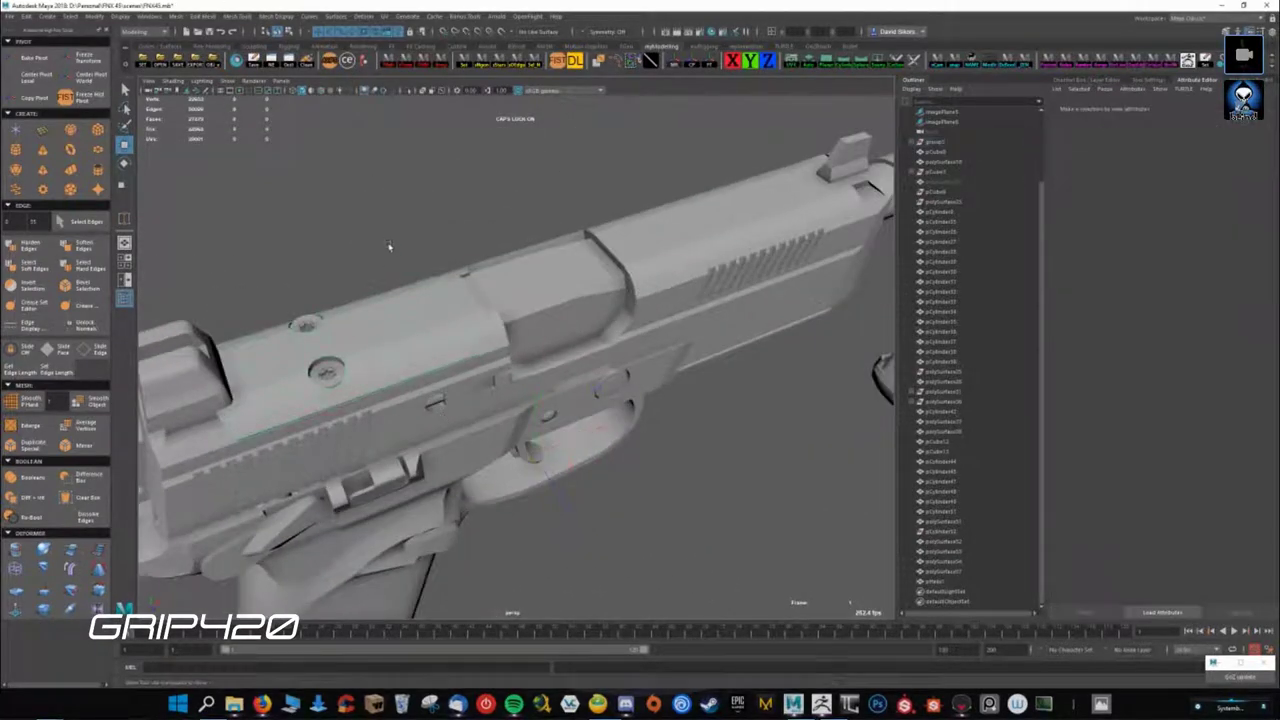
pyautogui.click(510, 400)
pyautogui.hotkey('ctrl', '1')
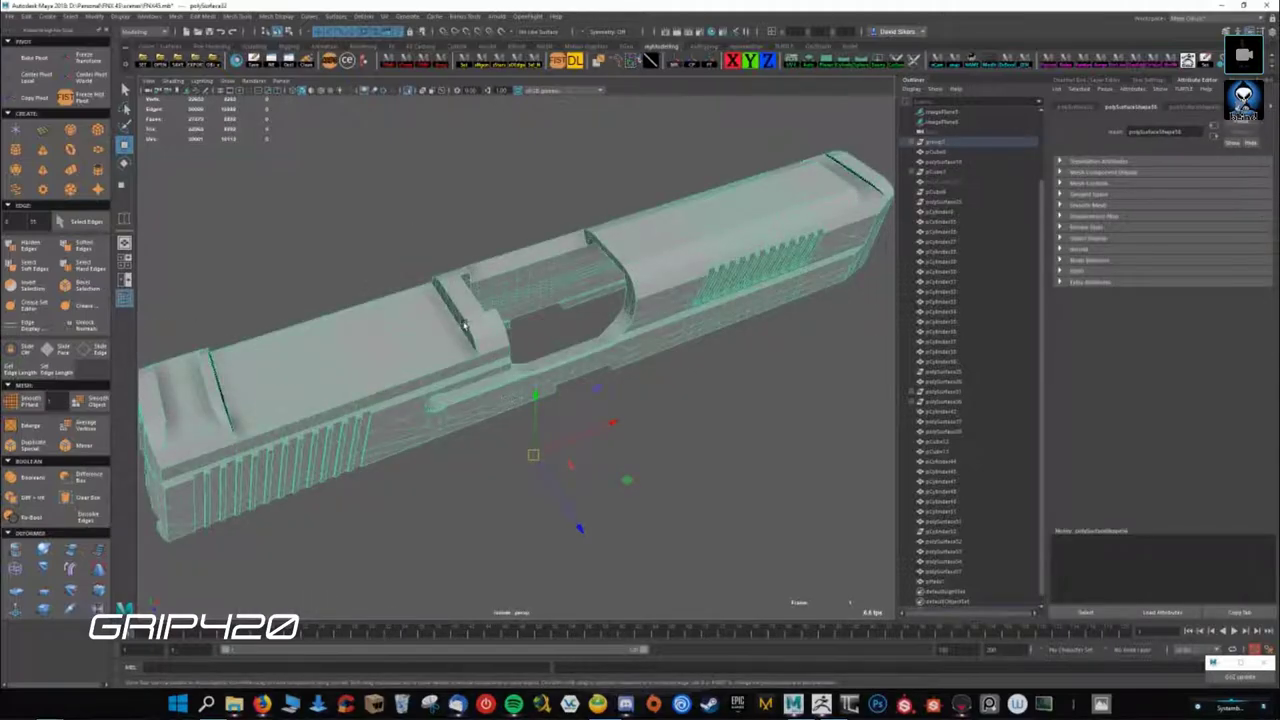
pyautogui.hotkey('ctrl', '1')
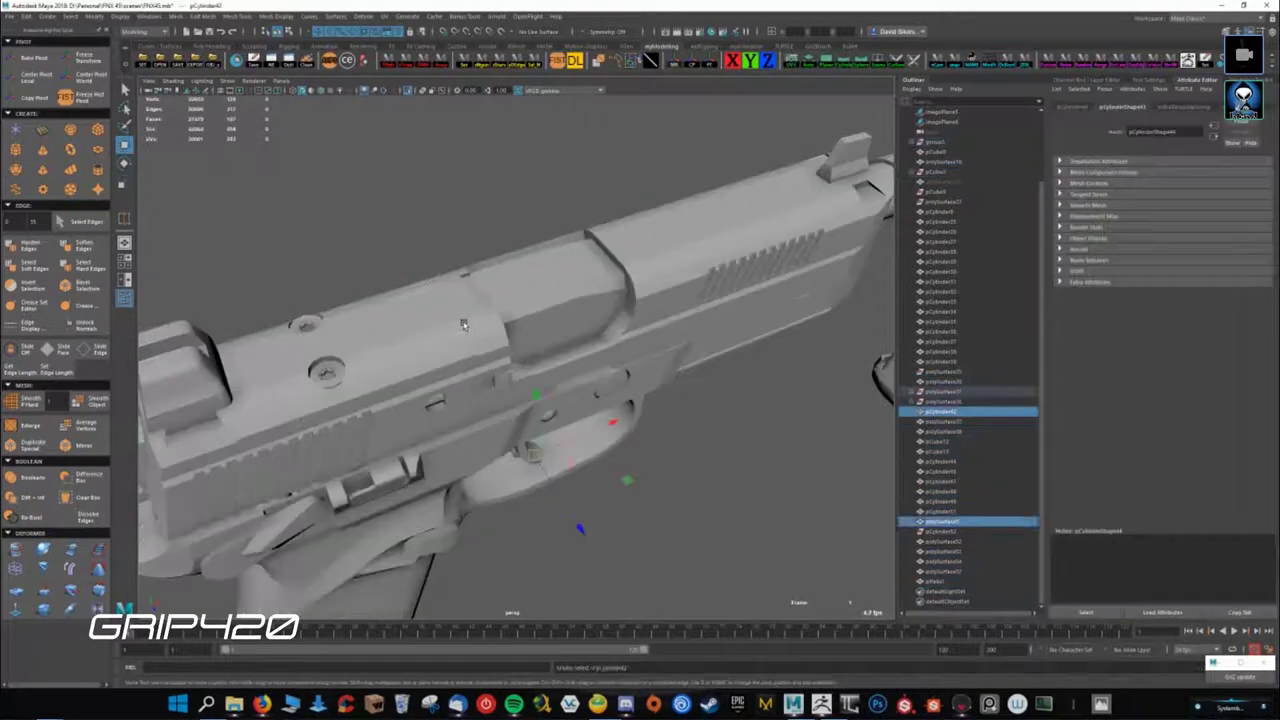
# - Isolate the small internal parts, restore the full pistol, and start a new scene (Ctrl+N)
pyautogui.hotkey('ctrl', '1')
pyautogui.hotkey('ctrl', '1')
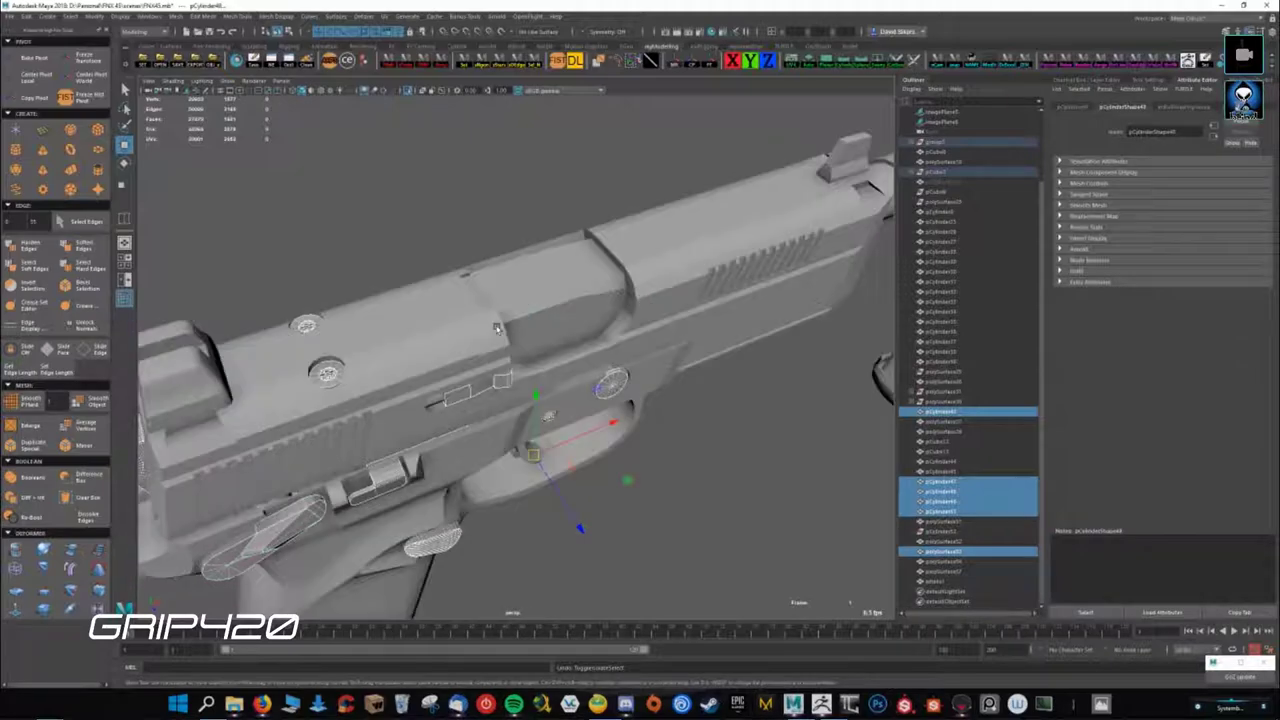
pyautogui.keyDown('alt'); pyautogui.moveTo(496, 328); pyautogui.dragTo(491, 329); pyautogui.keyUp('alt')
pyautogui.hotkey('ctrl', '1')
pyautogui.hotkey('ctrl', 'z')
pyautogui.hotkey('ctrl', 'z')
pyautogui.hotkey('ctrl', 'z')
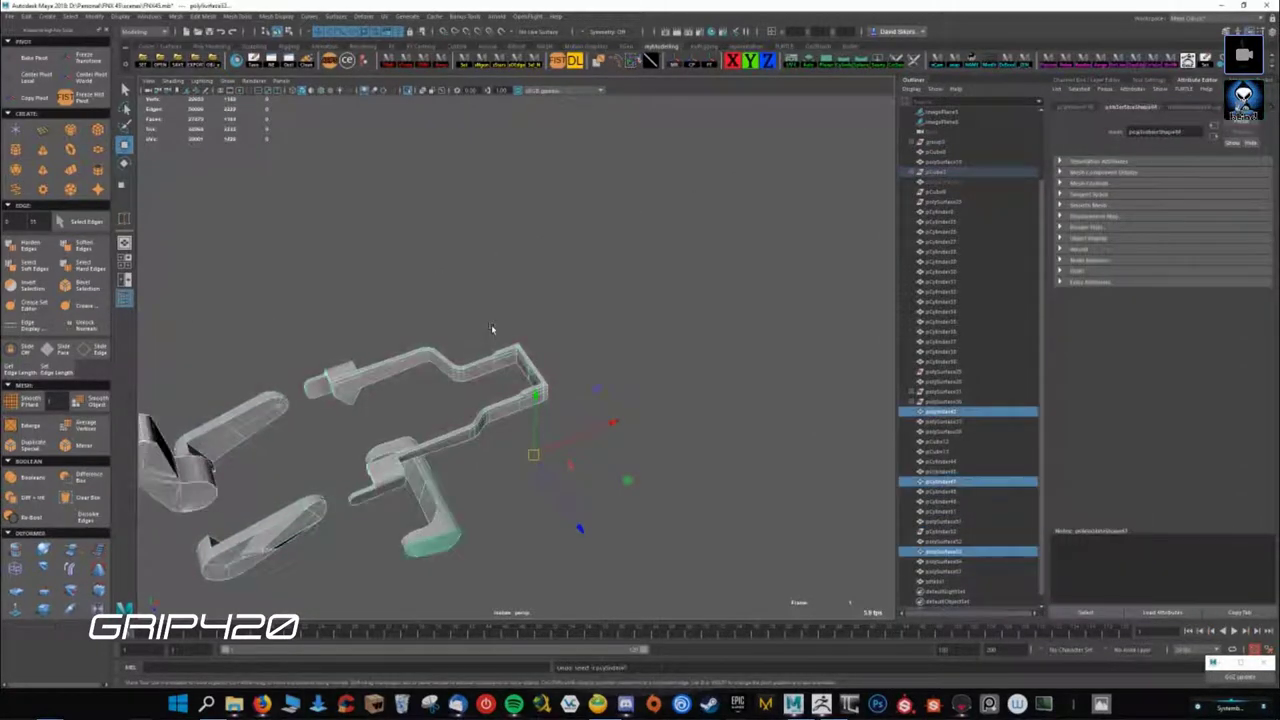
pyautogui.hotkey('ctrl', '1')
pyautogui.hotkey('ctrl', 'n')
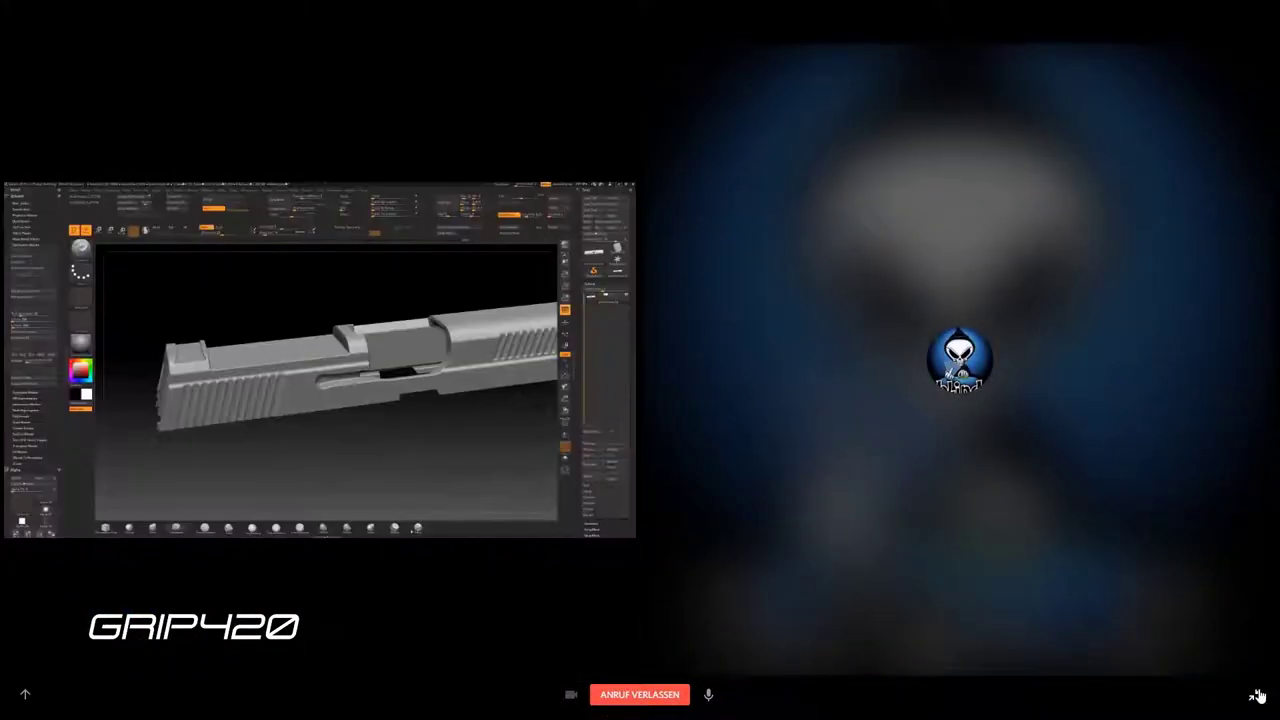
# - Exit the call's full-screen view, scroll the DM chat, then return to full-size stream
pyautogui.click(1256, 692)
pyautogui.scroll(1, 511, 471)
pyautogui.scroll(-1, 509, 463)
pyautogui.scroll(2, 509, 463)
pyautogui.scroll(2, 540, 486)
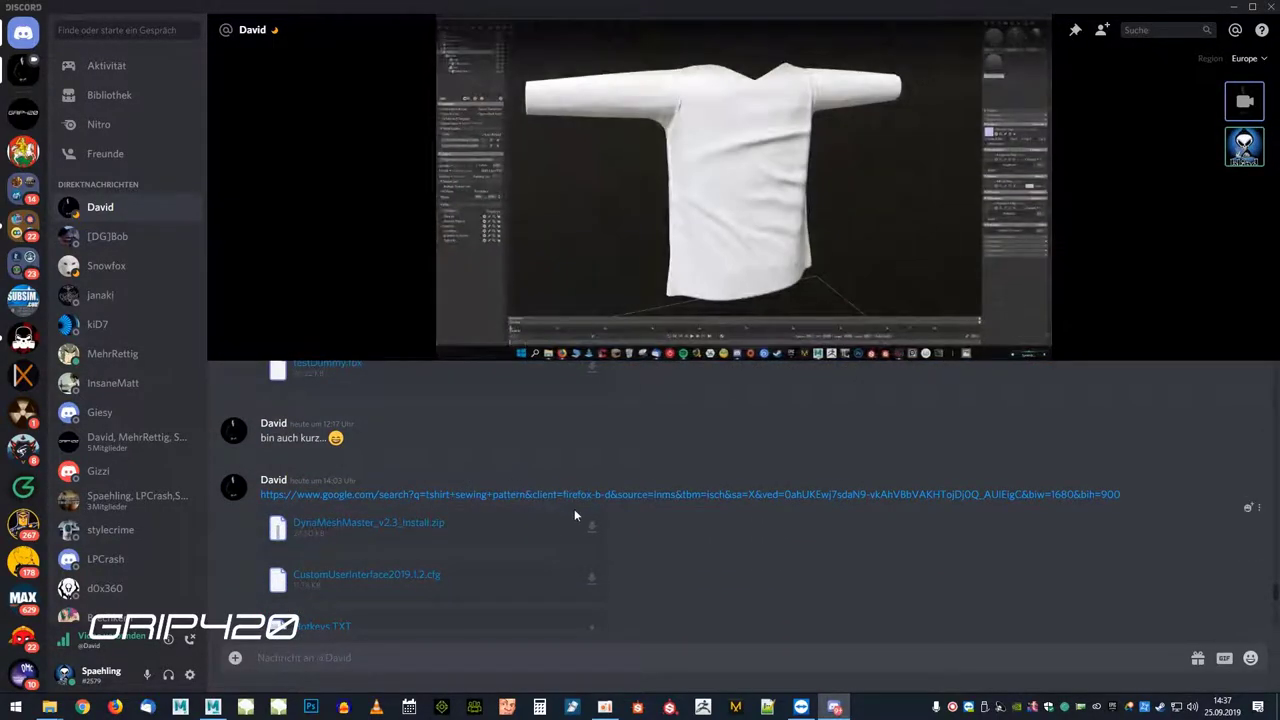
pyautogui.scroll(-3, 900, 525)
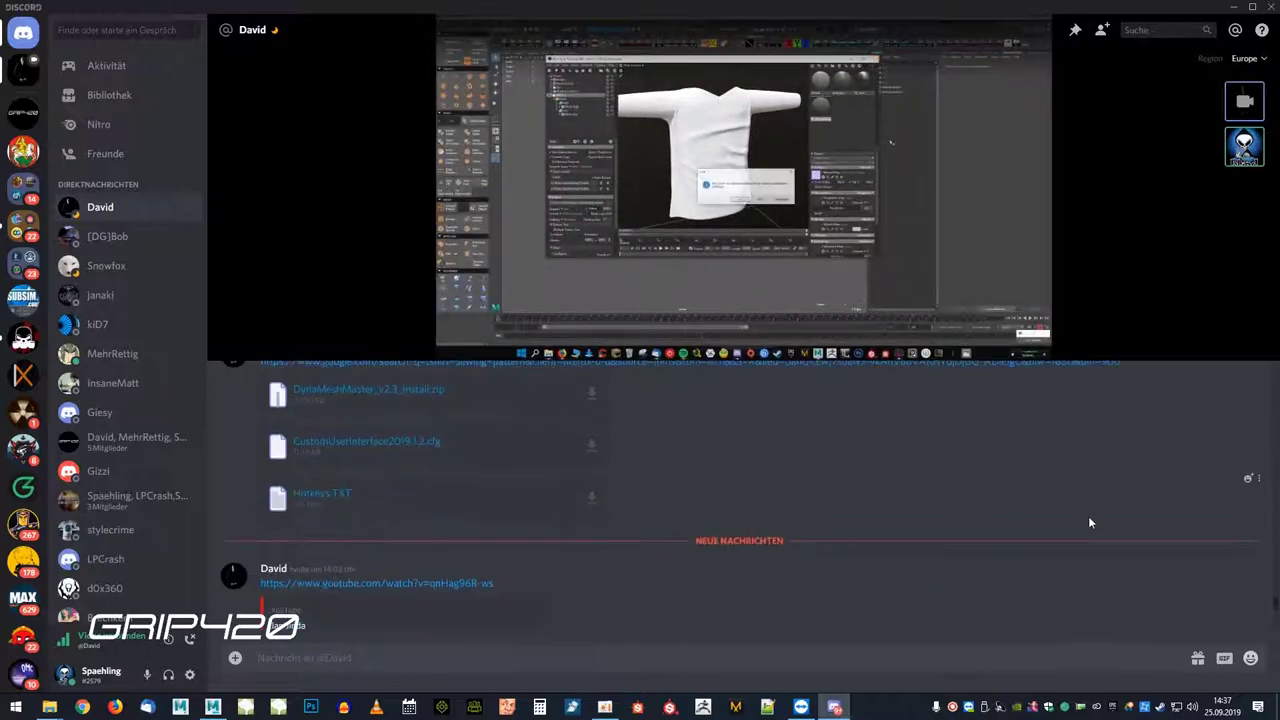
pyautogui.click(1255, 335)
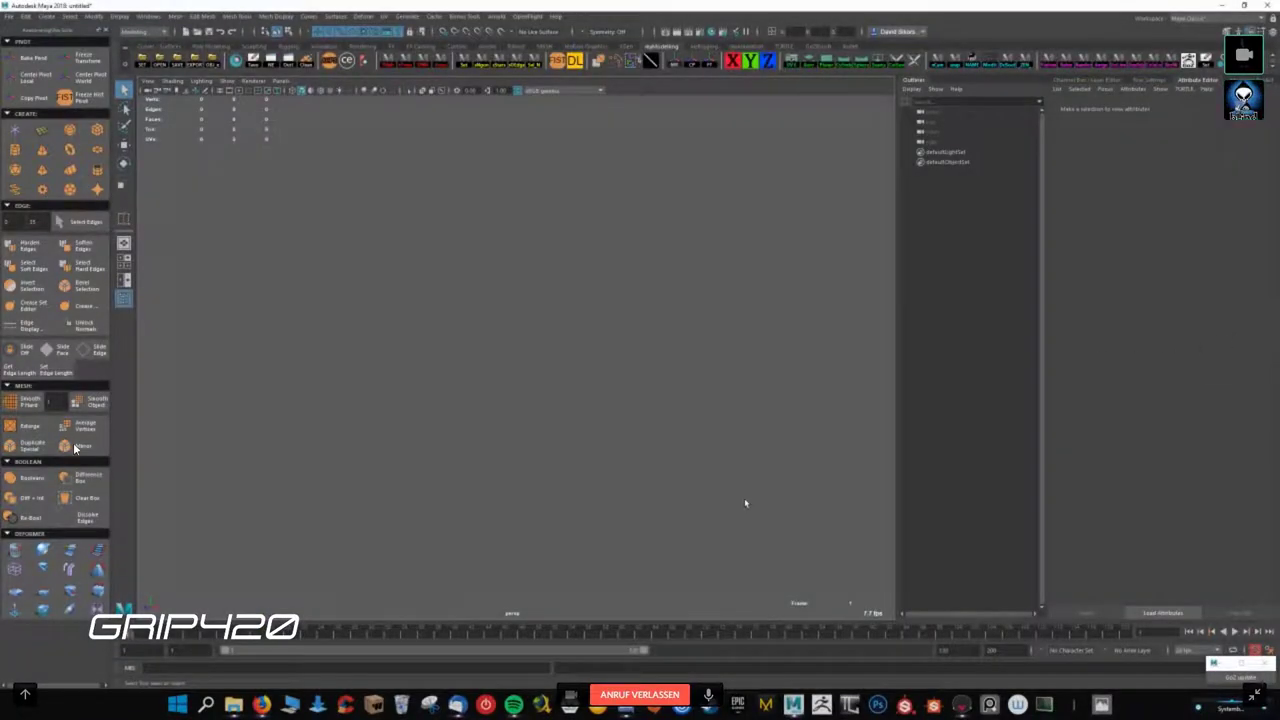